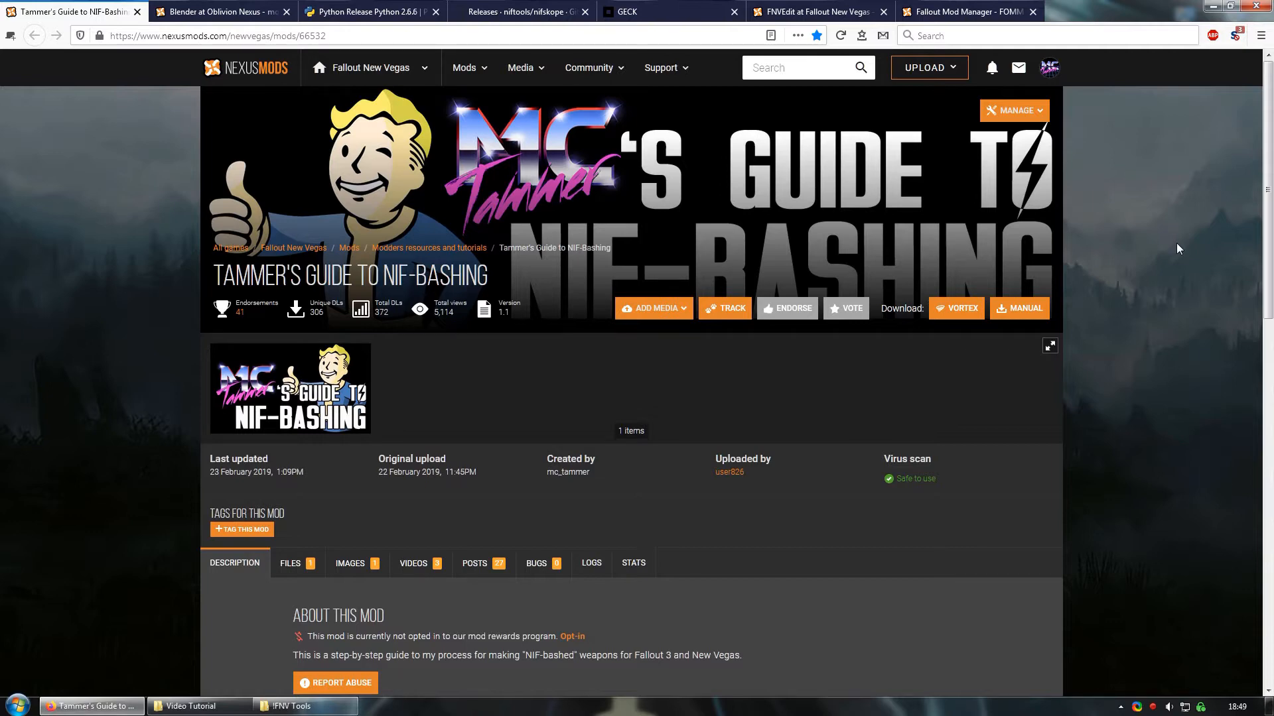
Step: Review the download pages for Blender, Python 2.6.6, NifSkope, GECK, FNVEdit and Fallout Mod Manager
{"action": "left_click", "coordinate": [230, 12]}
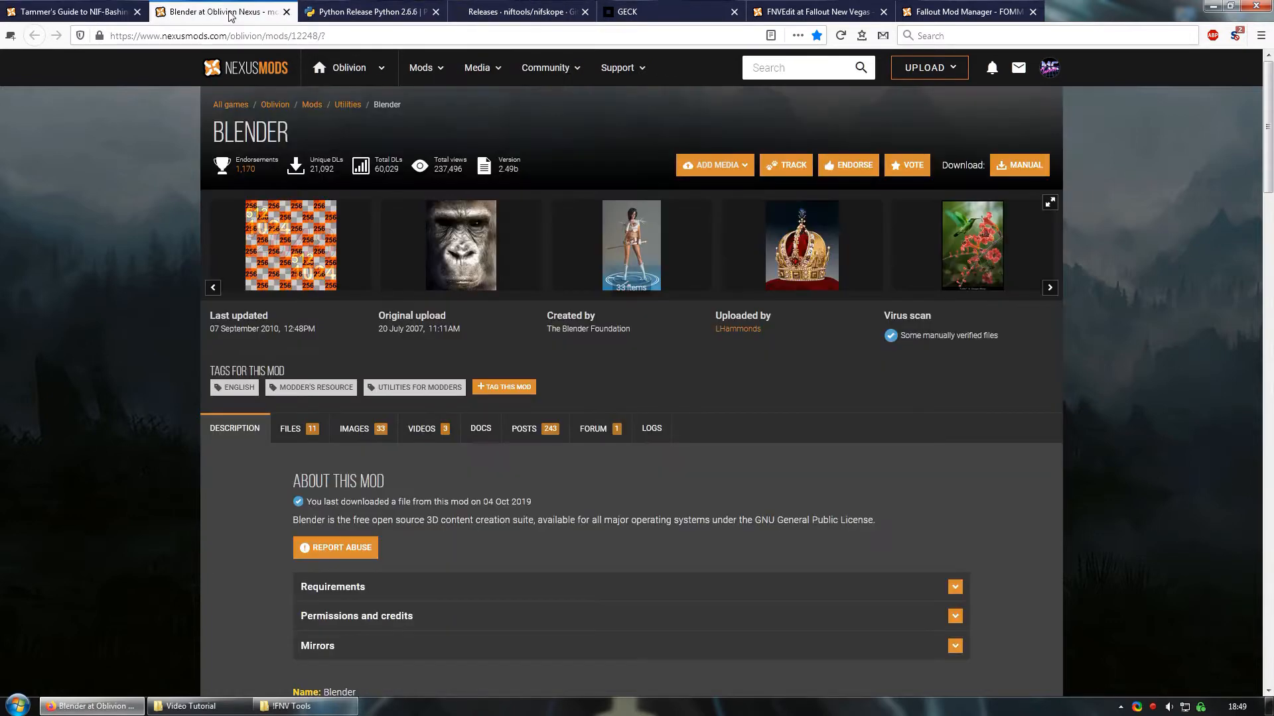
{"action": "left_click", "coordinate": [349, 12]}
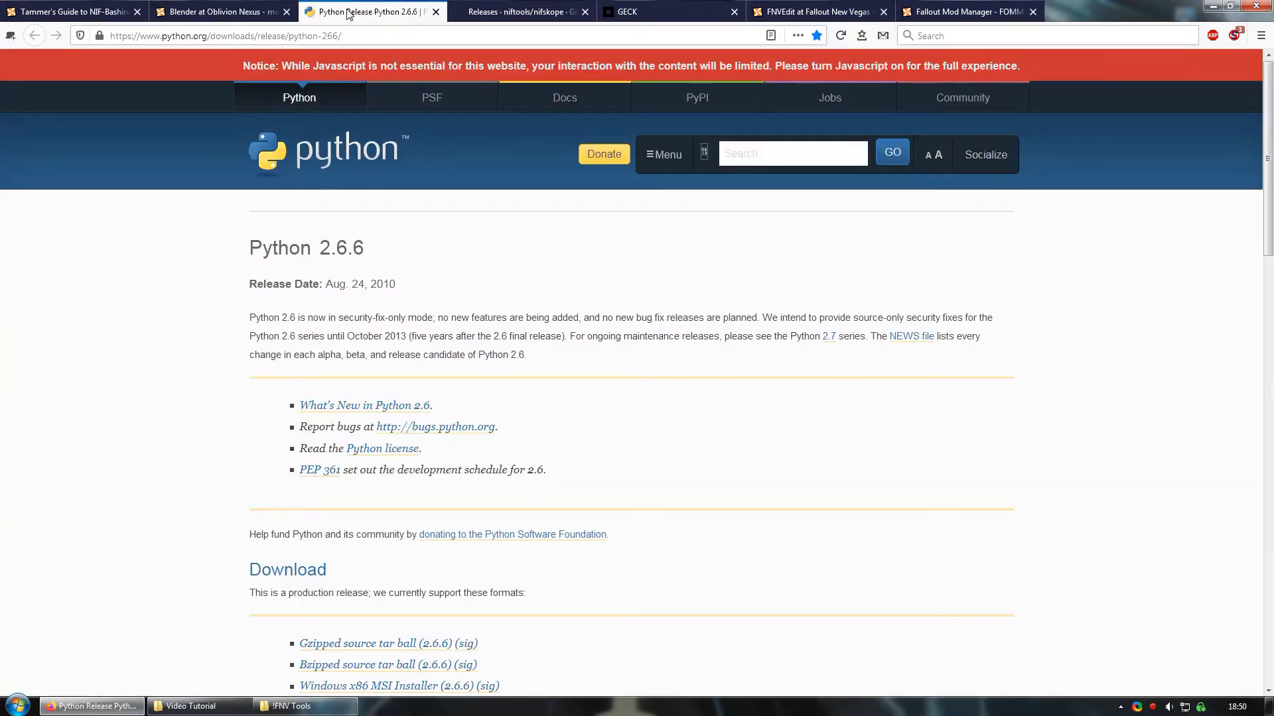
{"action": "left_click", "coordinate": [498, 12]}
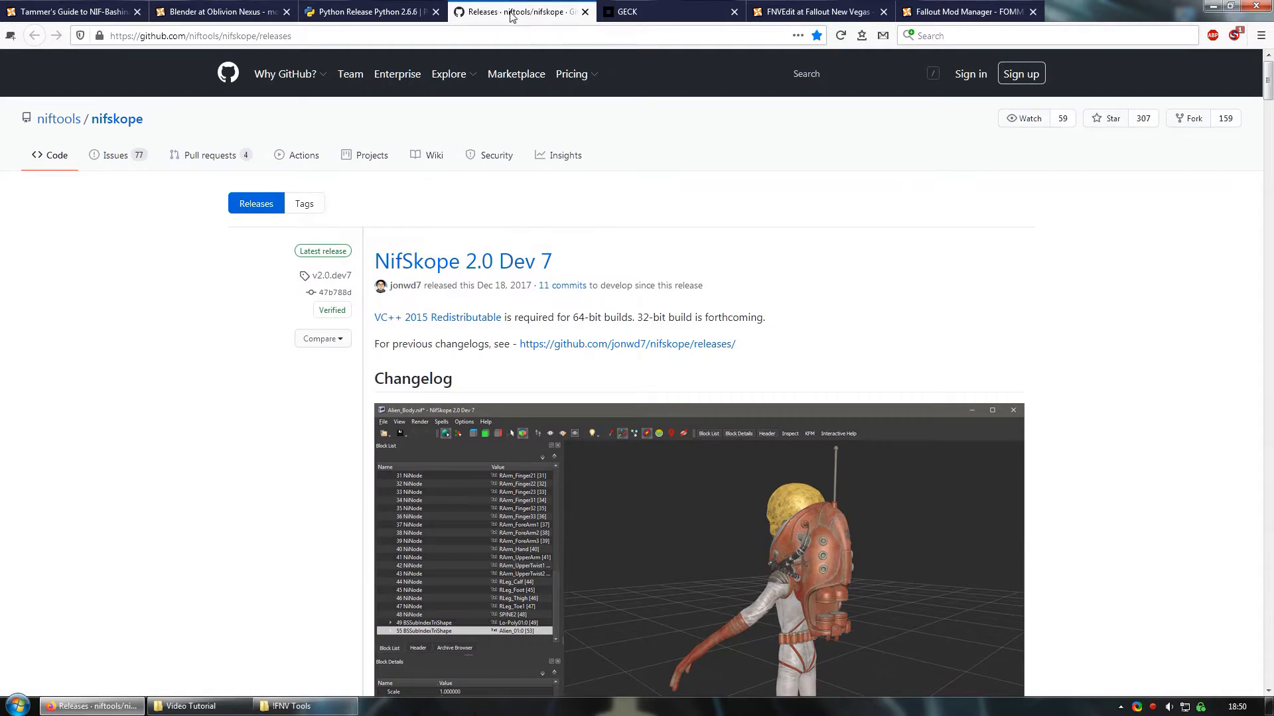
{"action": "left_click", "coordinate": [669, 13]}
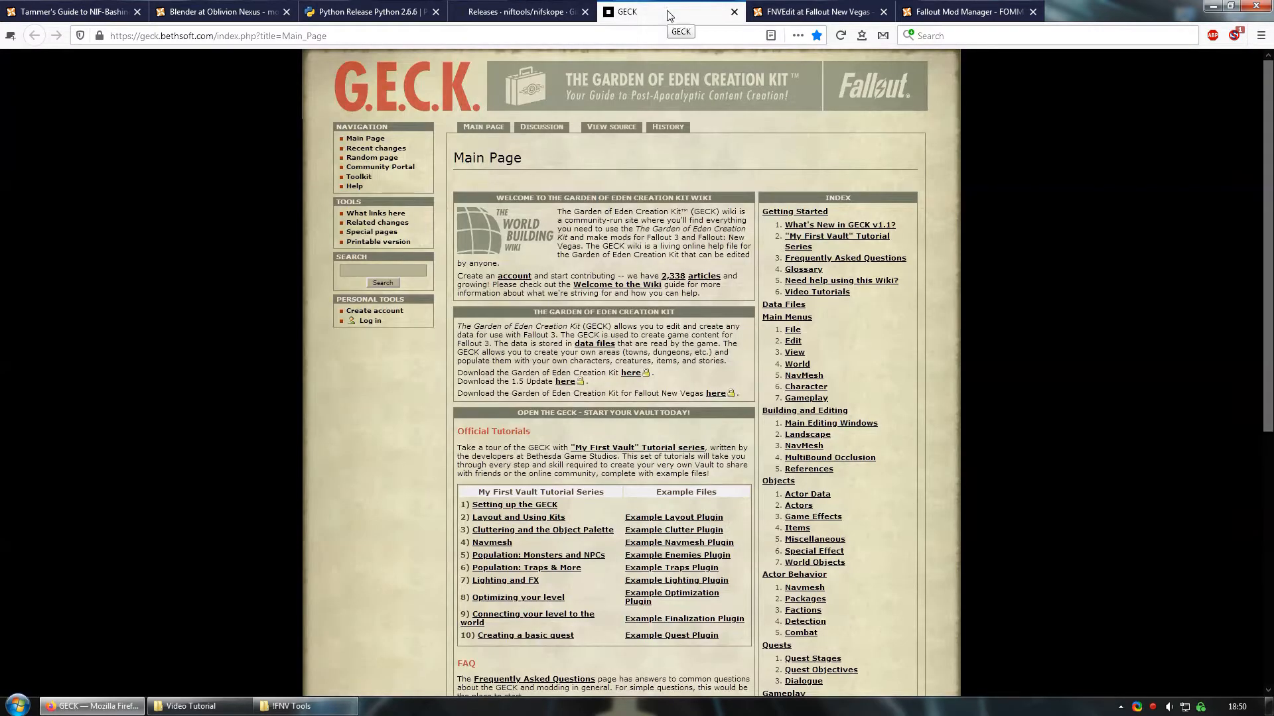
{"action": "left_click", "coordinate": [813, 10]}
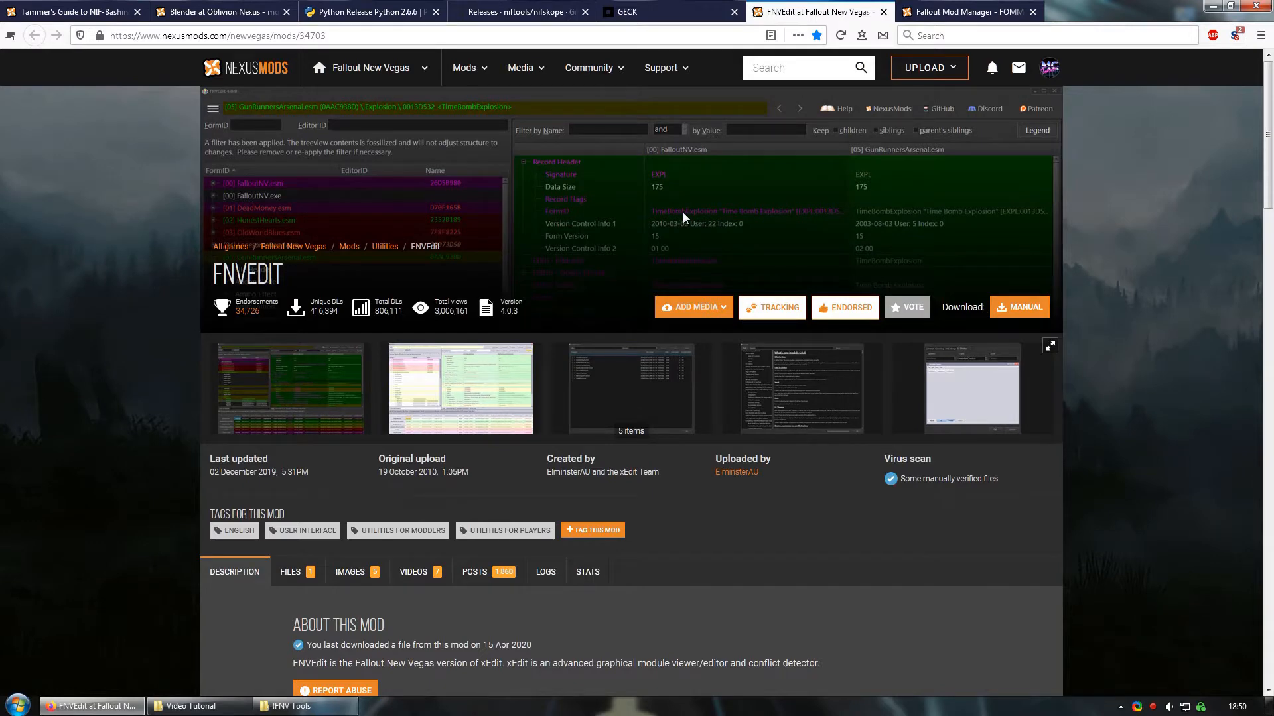
{"action": "left_click", "coordinate": [953, 12]}
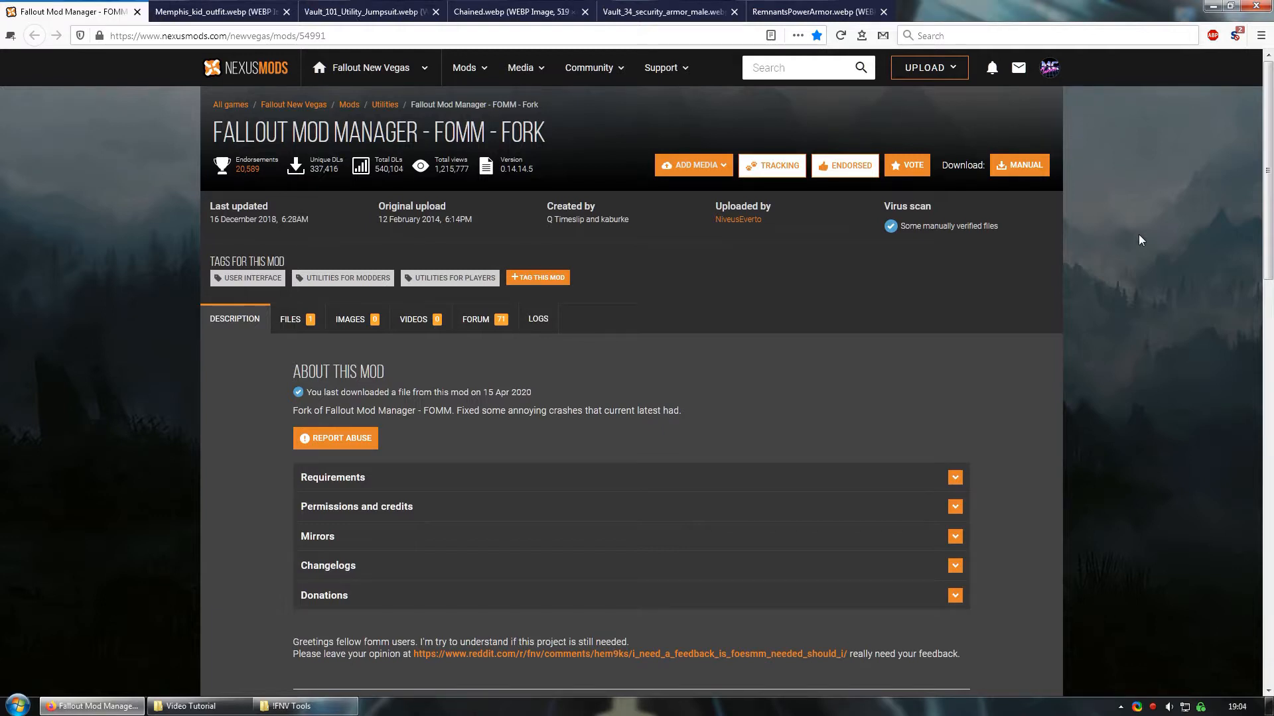
Step: Examine the reference images of the Memphis kid outfit, Vault 101 utility jumpsuit, Chained outfit, Vault 34 security armor and Remnants power armor
{"action": "left_click", "coordinate": [209, 12]}
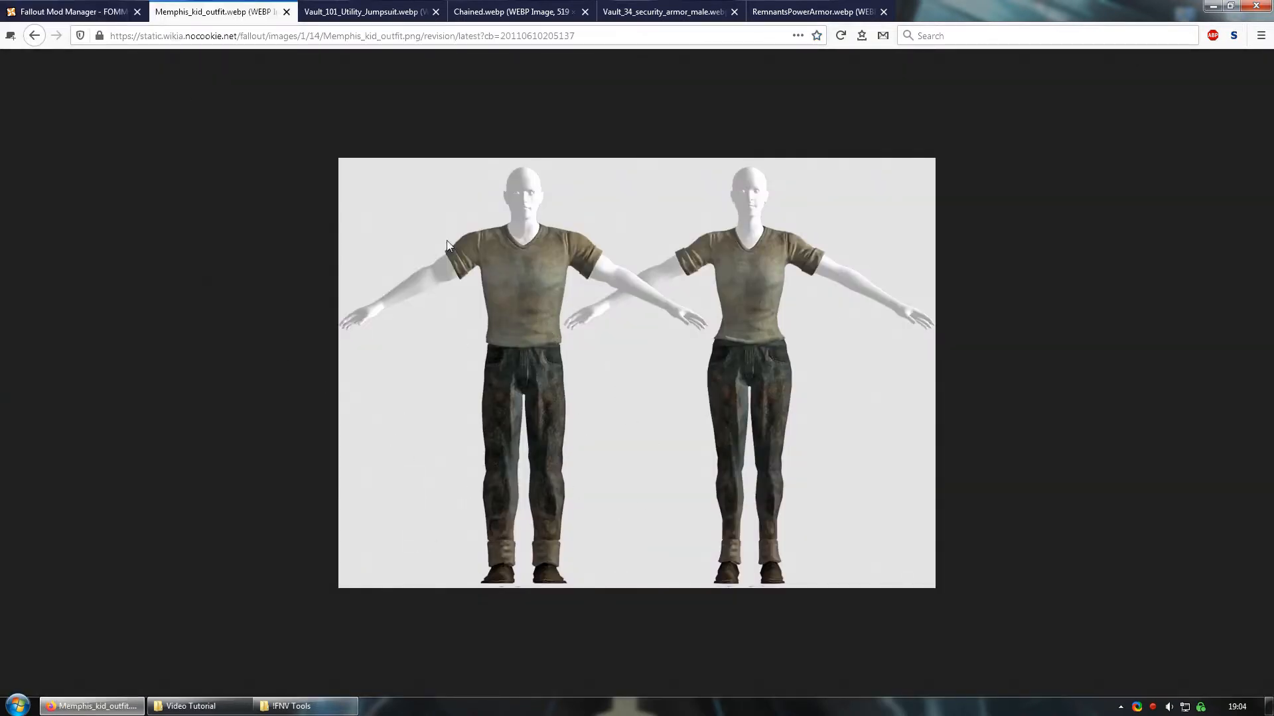
{"action": "left_click", "coordinate": [364, 12]}
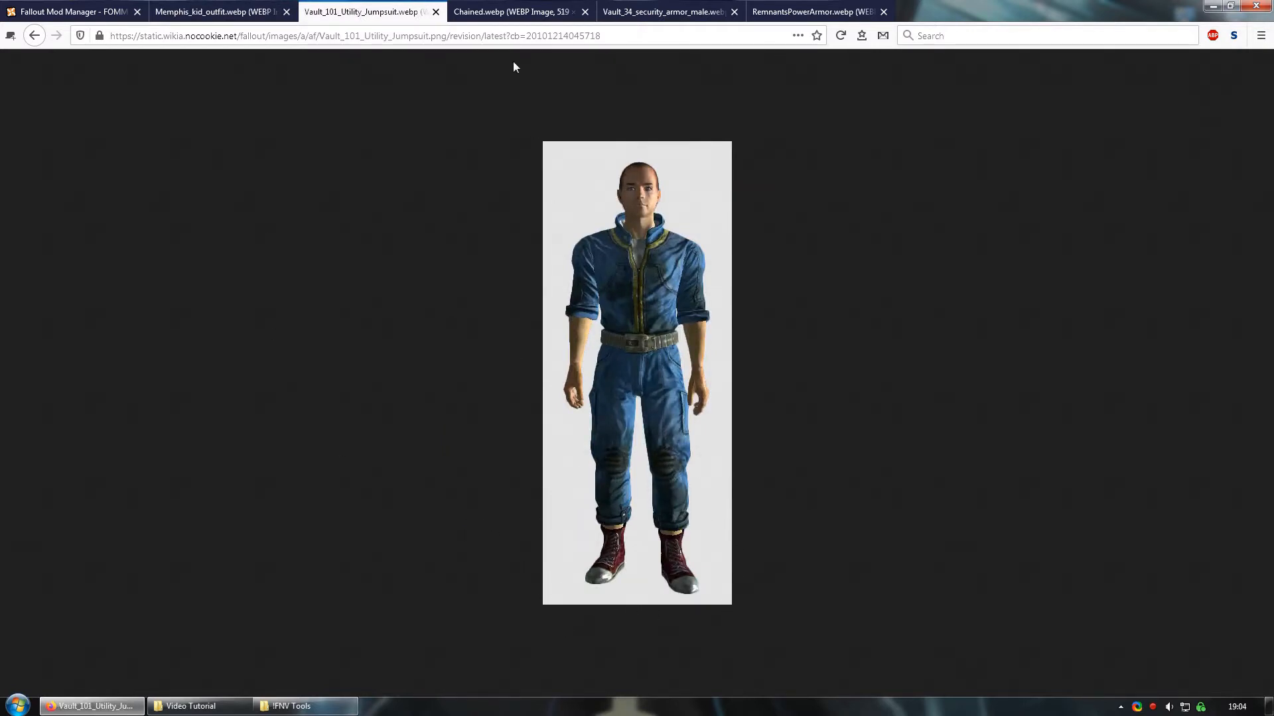
{"action": "left_click", "coordinate": [510, 12]}
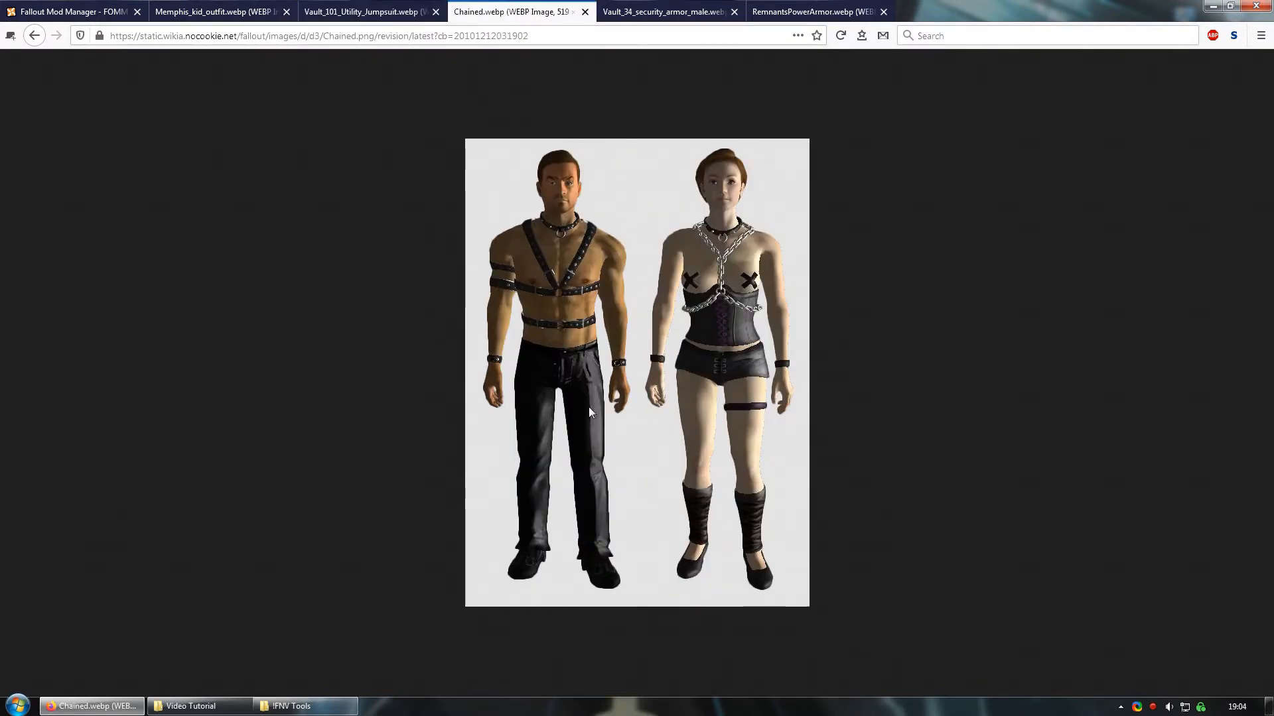
{"action": "left_click", "coordinate": [663, 12]}
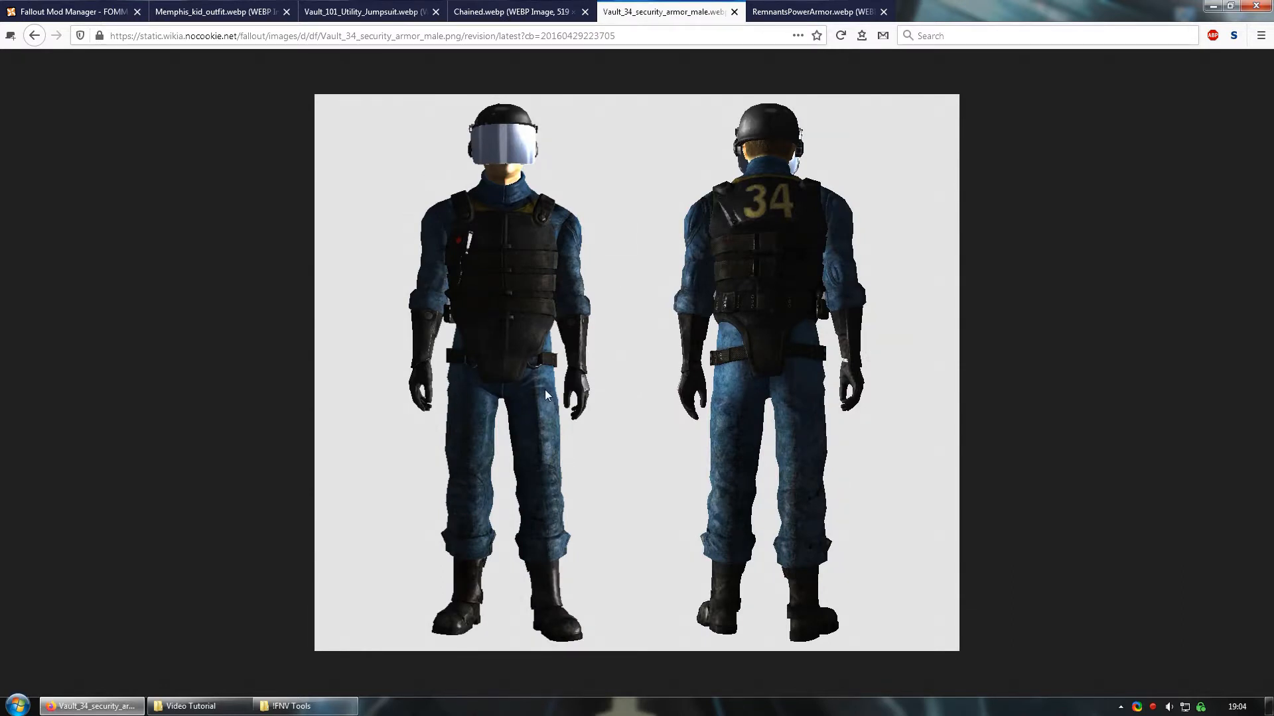
{"action": "left_click", "coordinate": [806, 12]}
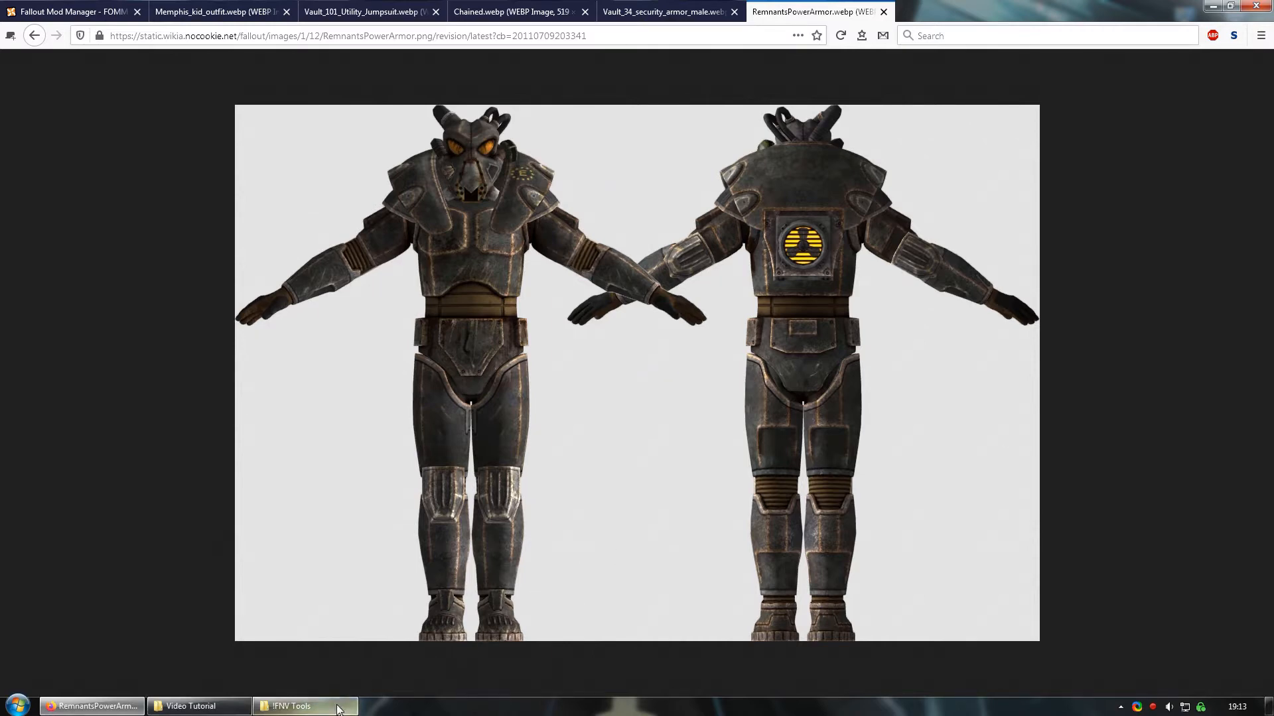
Step: Launch Fallout Mod Manager from the Fallout Mod Tools folder and start its BSA Browser
{"action": "left_click", "coordinate": [335, 705]}
{"action": "left_click", "coordinate": [561, 198]}
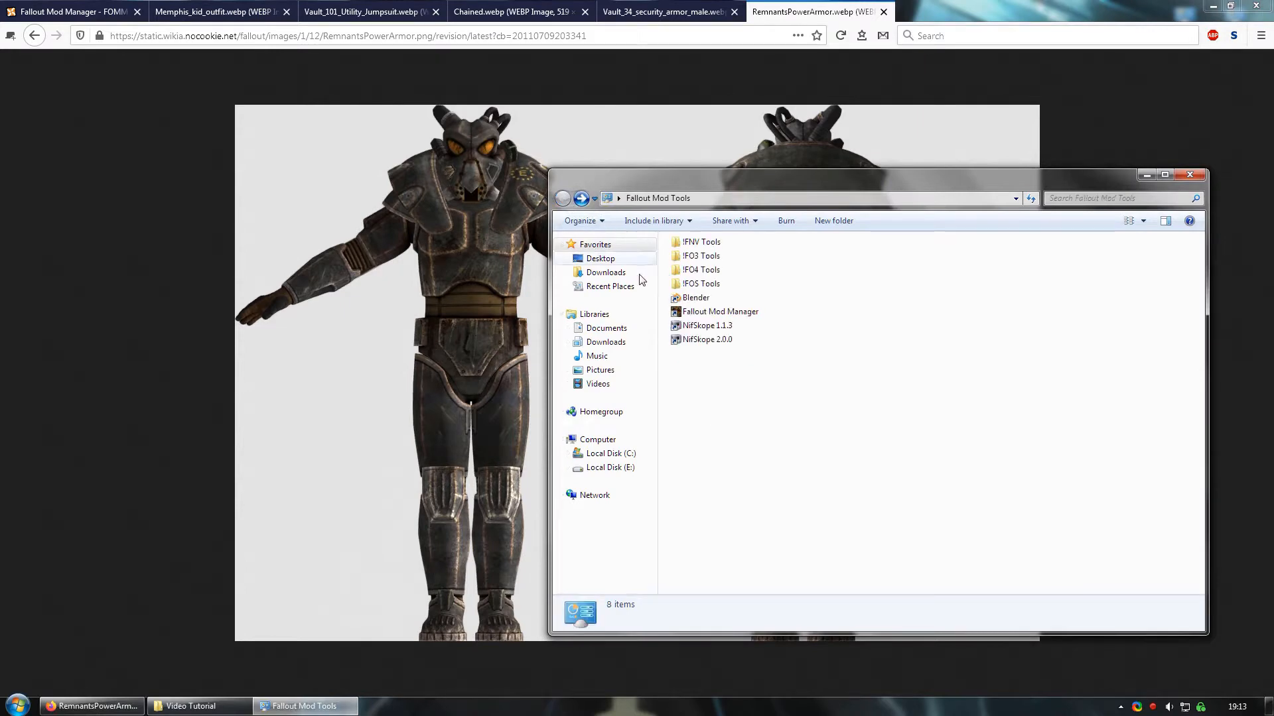
{"action": "double_click", "coordinate": [745, 318]}
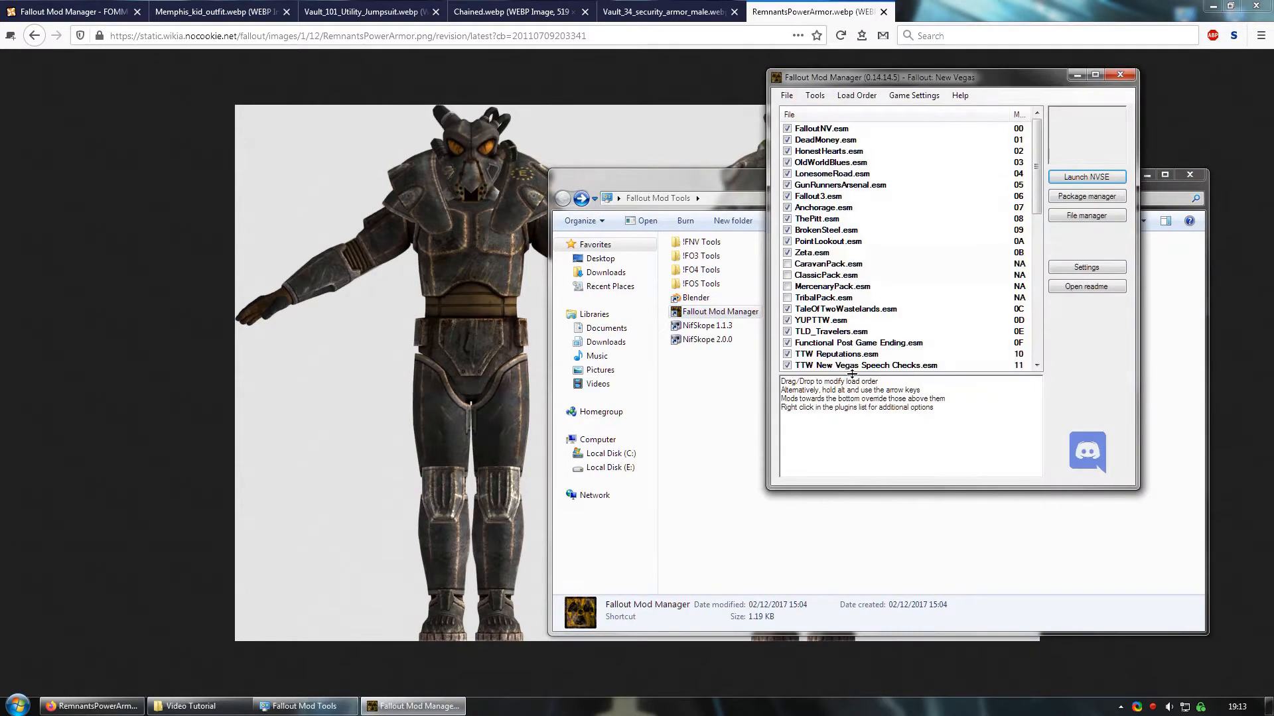
{"action": "left_click", "coordinate": [815, 96]}
{"action": "left_click", "coordinate": [843, 110]}
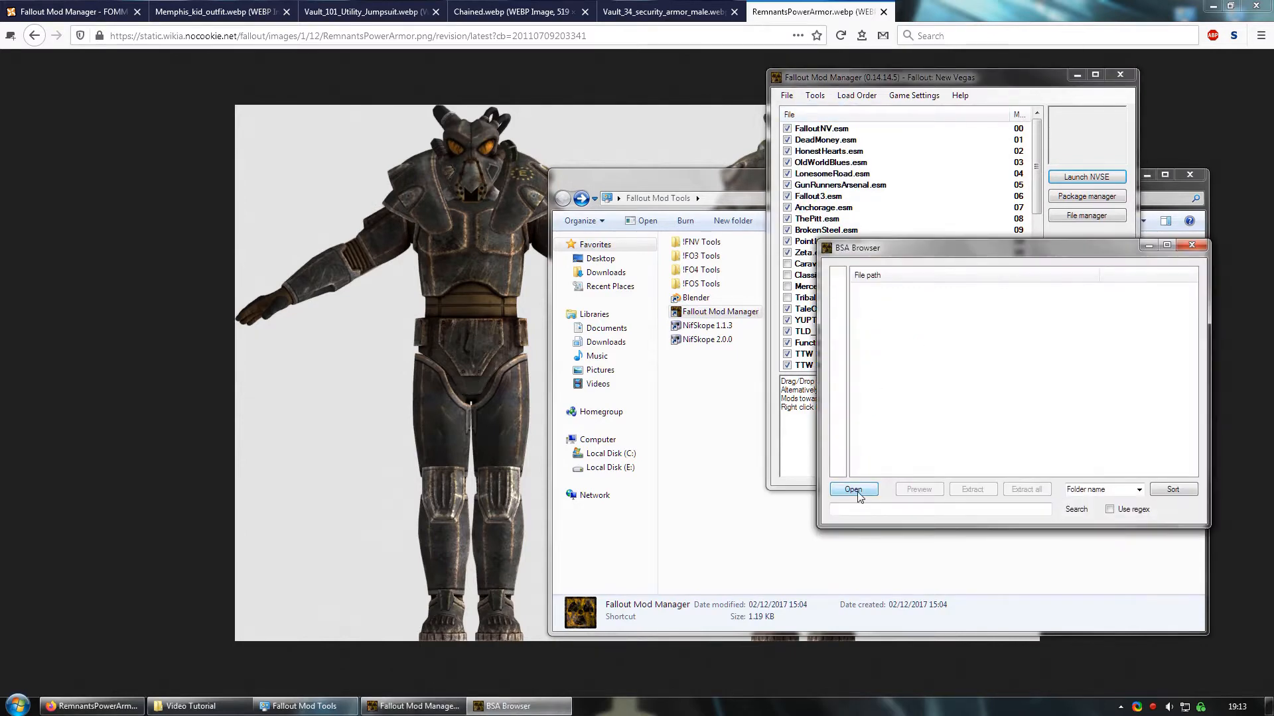
Step: Open the Fallout - Meshes.bsa archive from the Fallout New Vegas Data folder
{"action": "left_click", "coordinate": [855, 492]}
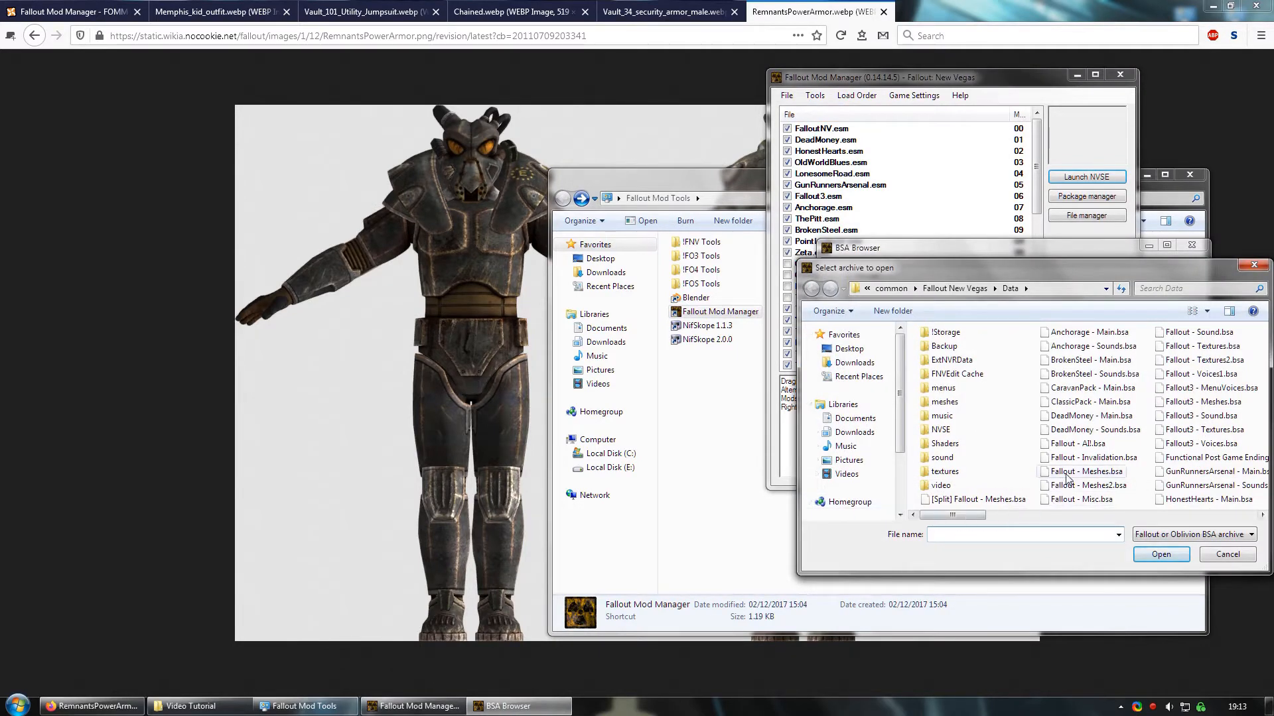
{"action": "left_click", "coordinate": [1080, 472]}
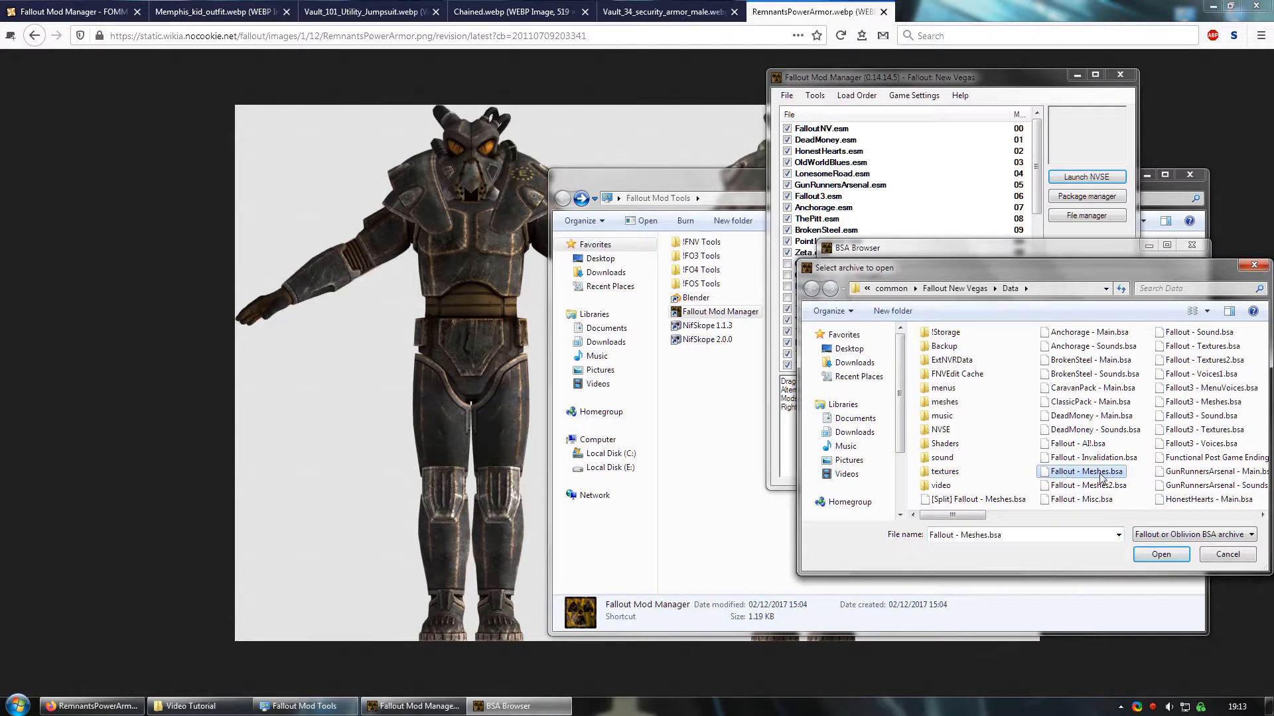
{"action": "left_click", "coordinate": [1155, 560]}
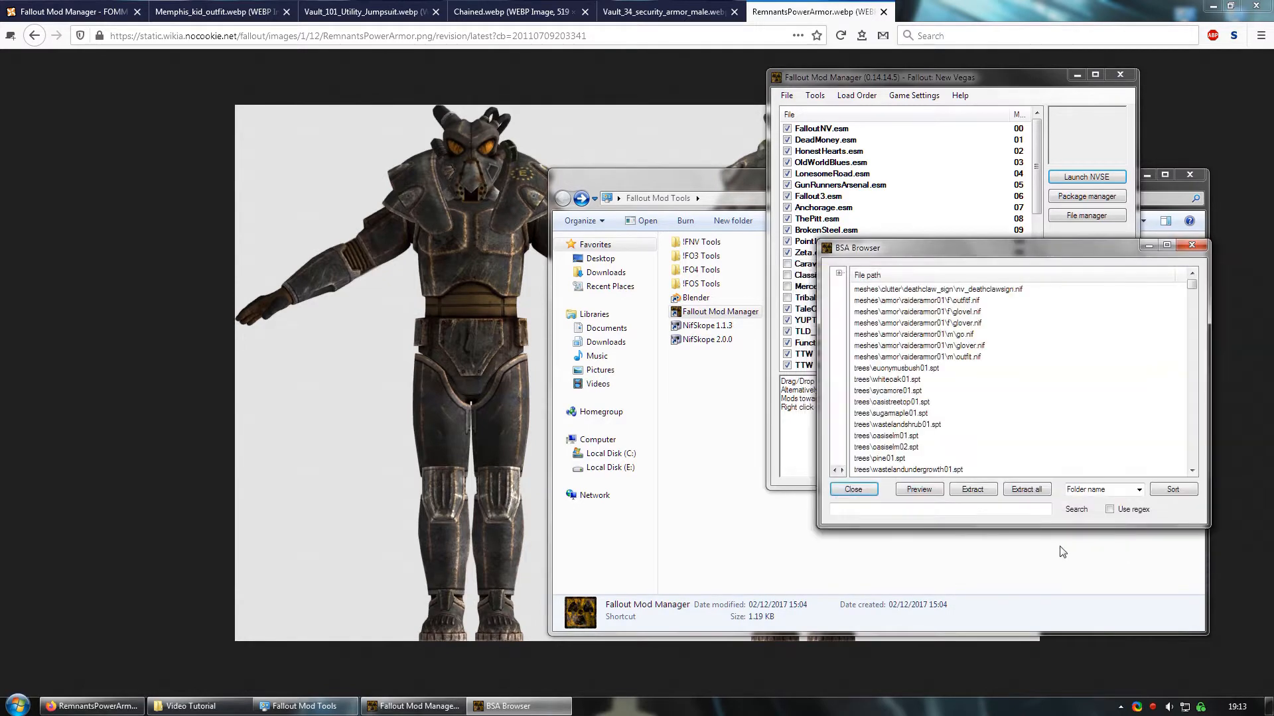
Step: Search the archive for "_male\skel" and select meshes\characters\_male\skeleton.nif
{"action": "left_click", "coordinate": [950, 509]}
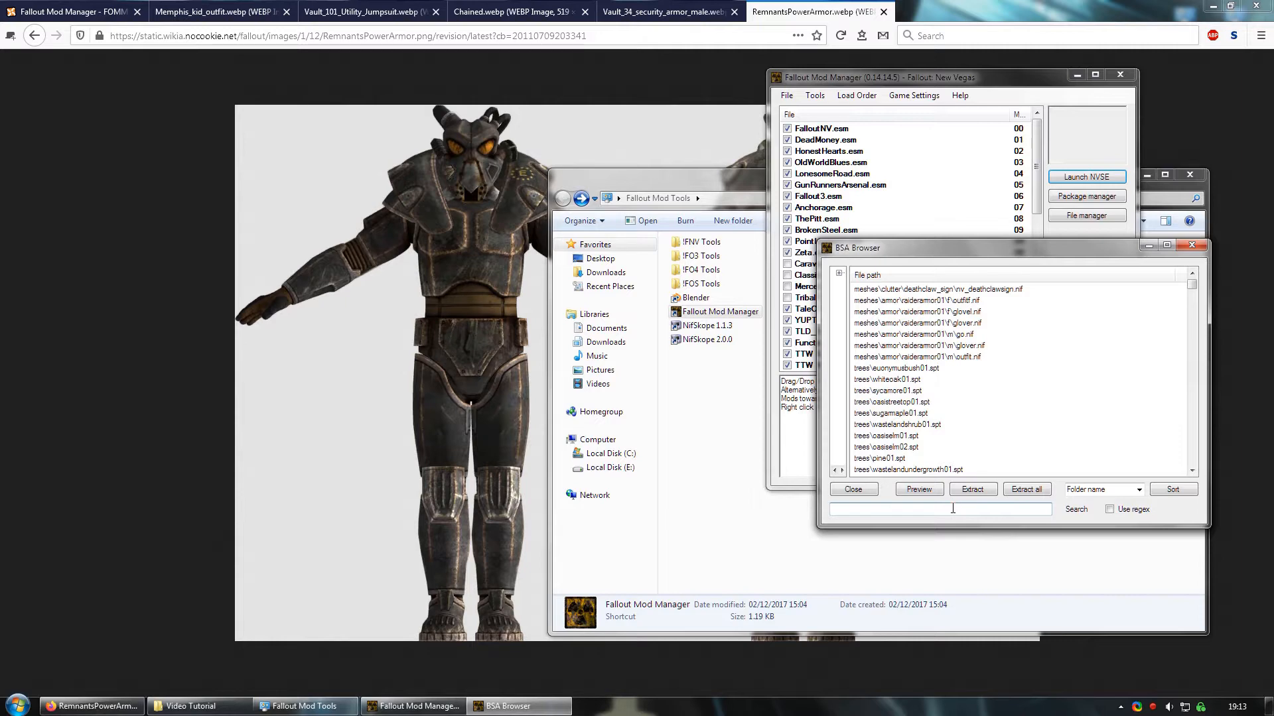
{"action": "type", "text": "_m"}
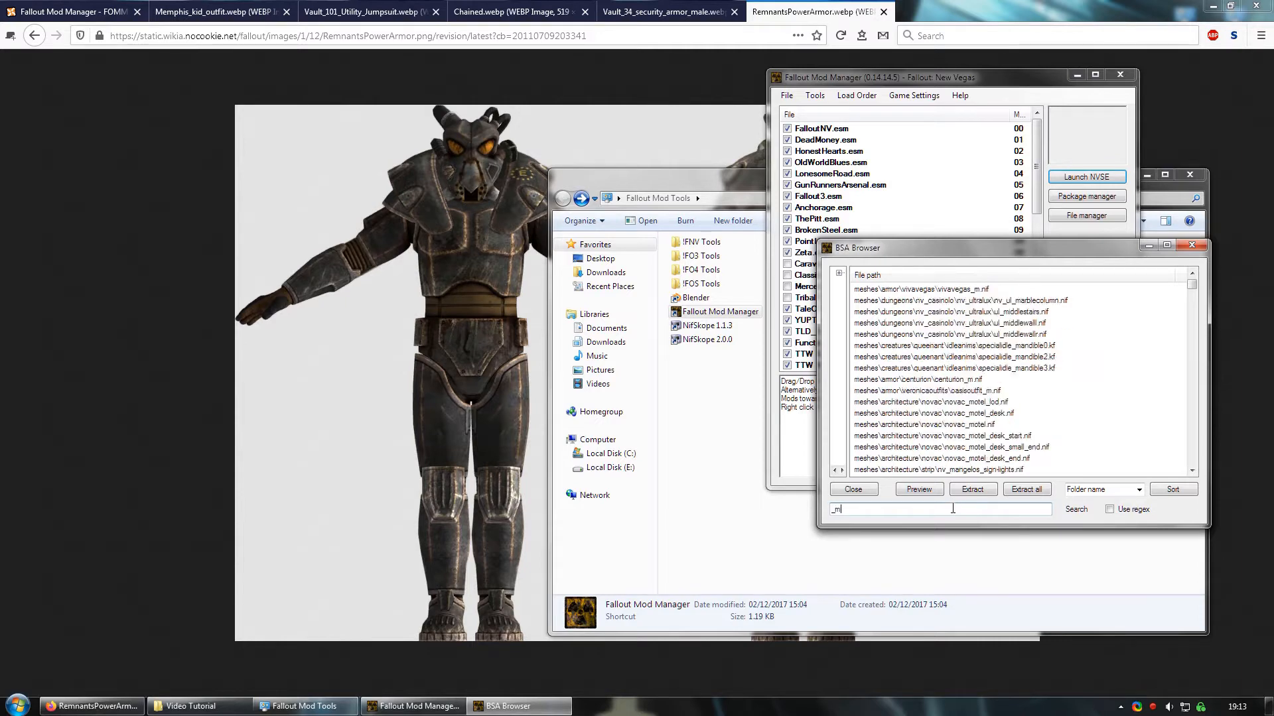
{"action": "type", "text": "ale\\skel"}
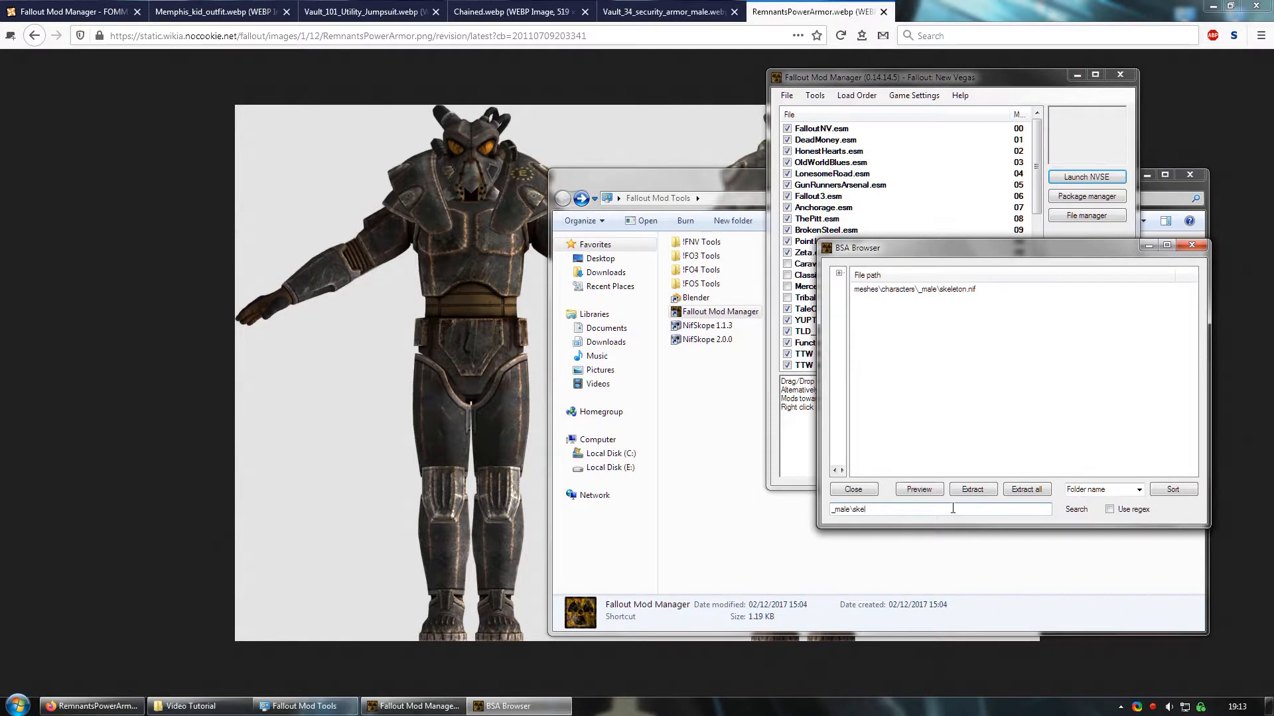
{"action": "left_click", "coordinate": [953, 296]}
{"action": "mouse_move", "coordinate": [862, 296]}
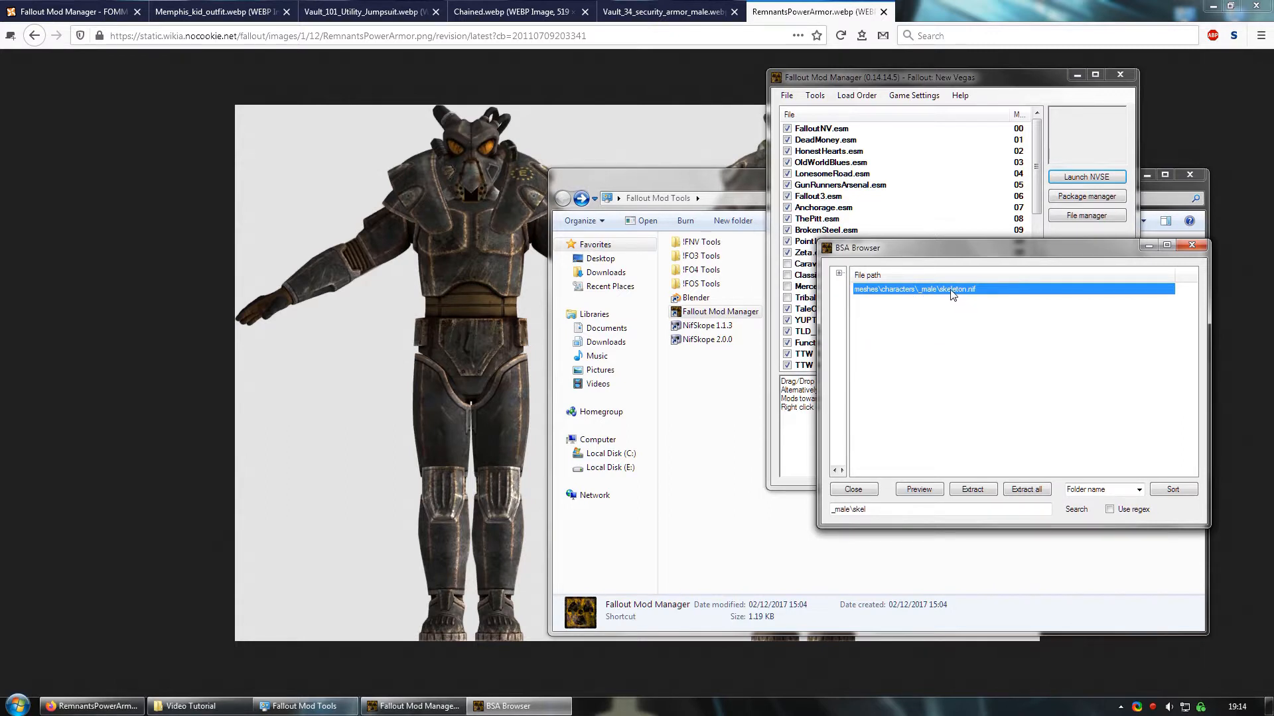
Step: Extract skeleton.nif into the My Creations\Armor\Video Tutorial folder, reusing the path copied from that folder's window
{"action": "left_click", "coordinate": [974, 490]}
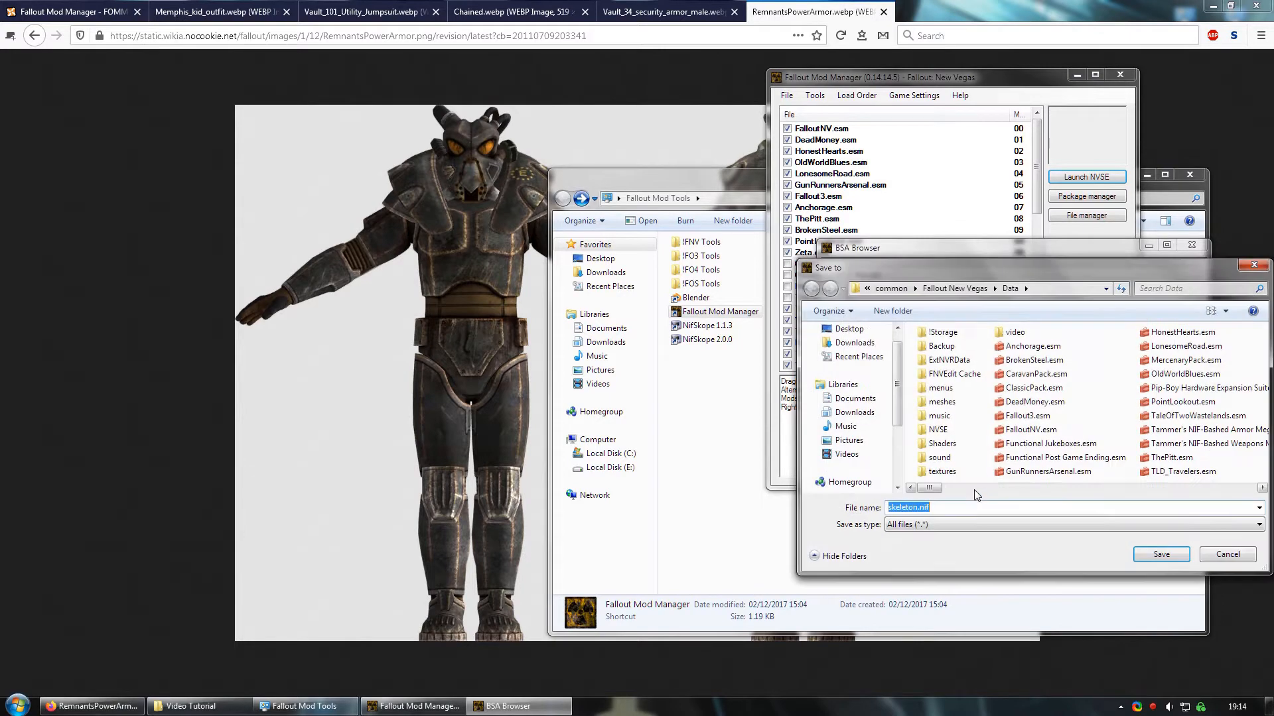
{"action": "left_click", "coordinate": [191, 706]}
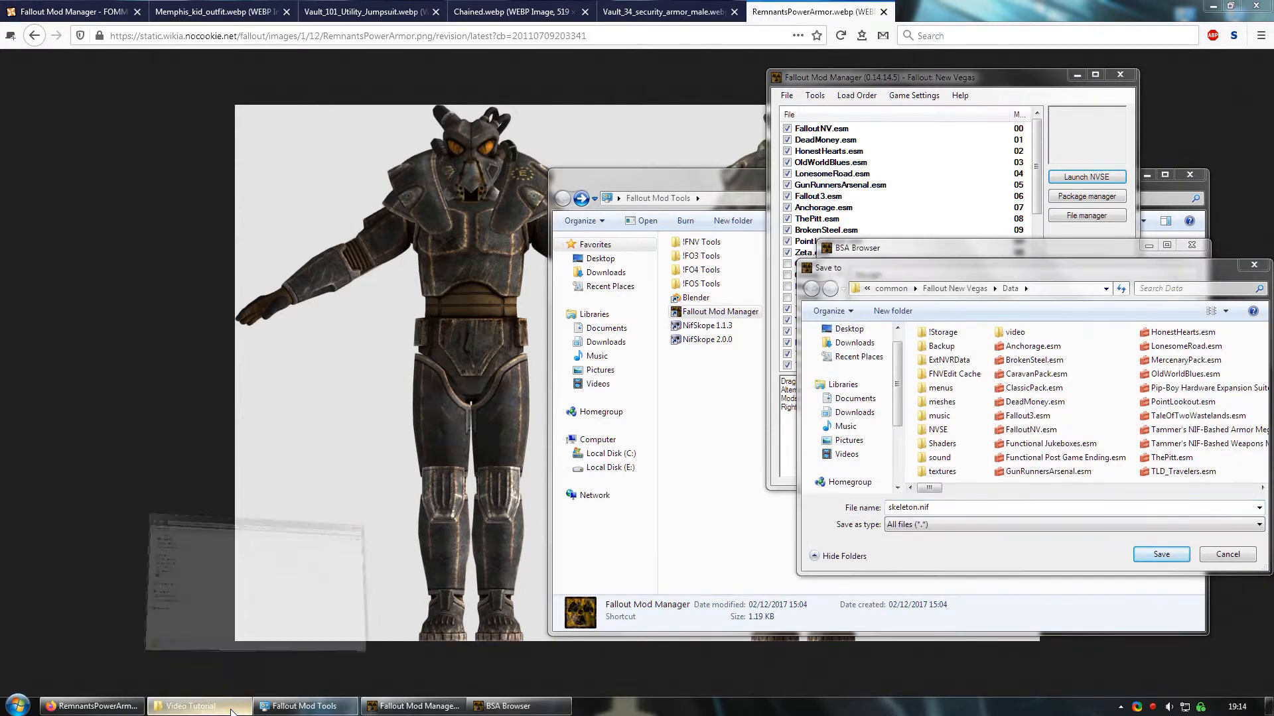
{"action": "left_click", "coordinate": [500, 82]}
{"action": "key", "text": "ctrl+c"}
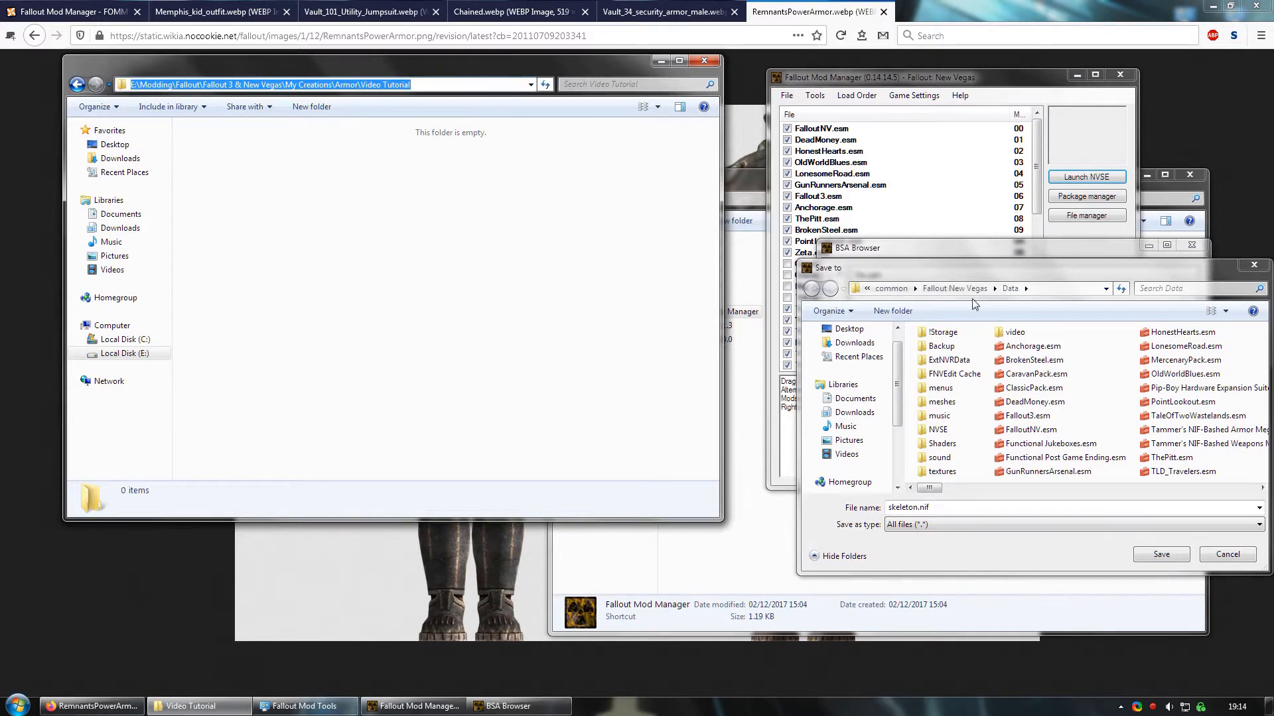
{"action": "left_click", "coordinate": [973, 277]}
{"action": "key", "text": "ctrl+v"}
{"action": "left_click", "coordinate": [1147, 558]}
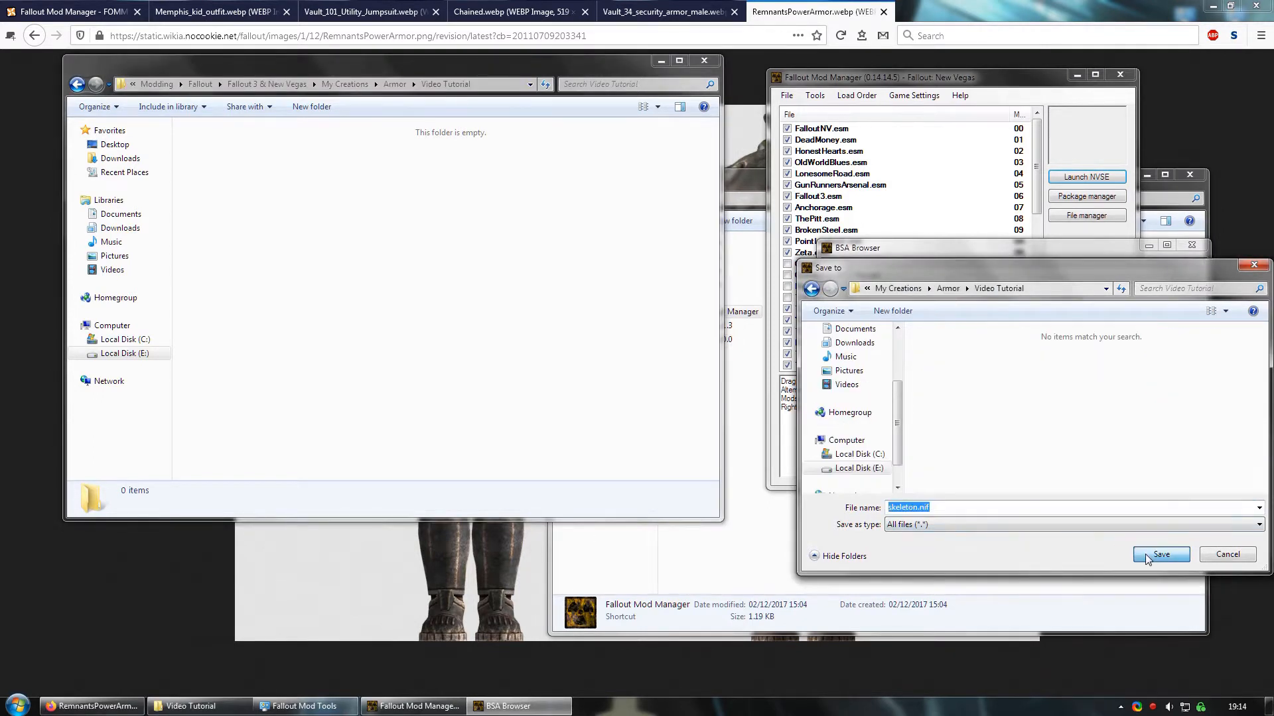
{"action": "left_click", "coordinate": [1160, 554]}
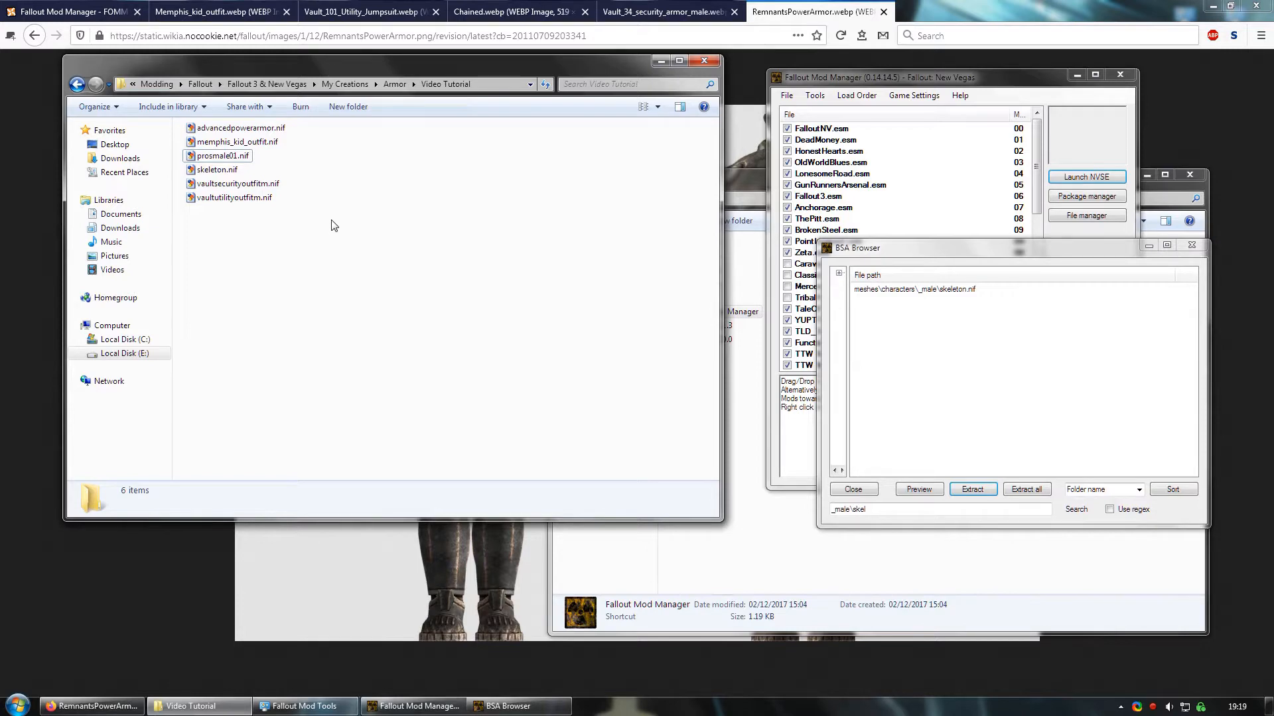
Step: Close the BSA Browser and Fallout Mod Manager, and launch Blender from the Fallout Mod Tools folder
{"action": "left_click", "coordinate": [1191, 244]}
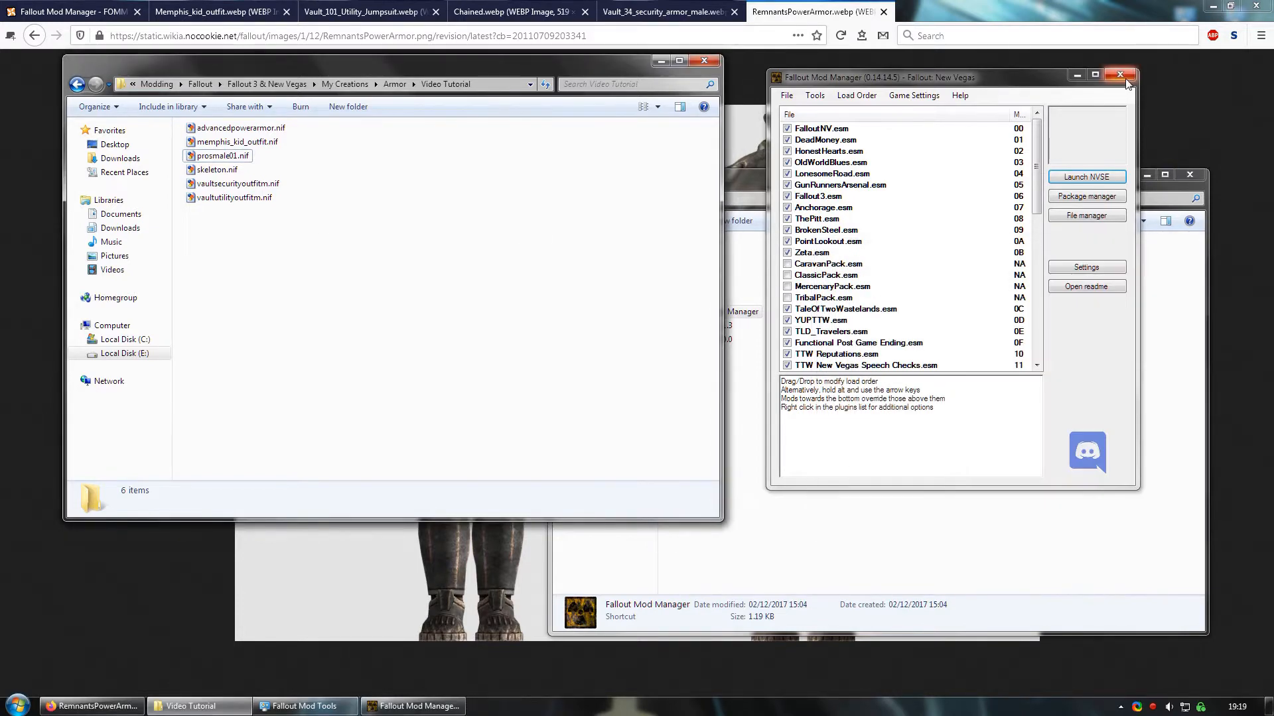
{"action": "left_click", "coordinate": [1119, 74]}
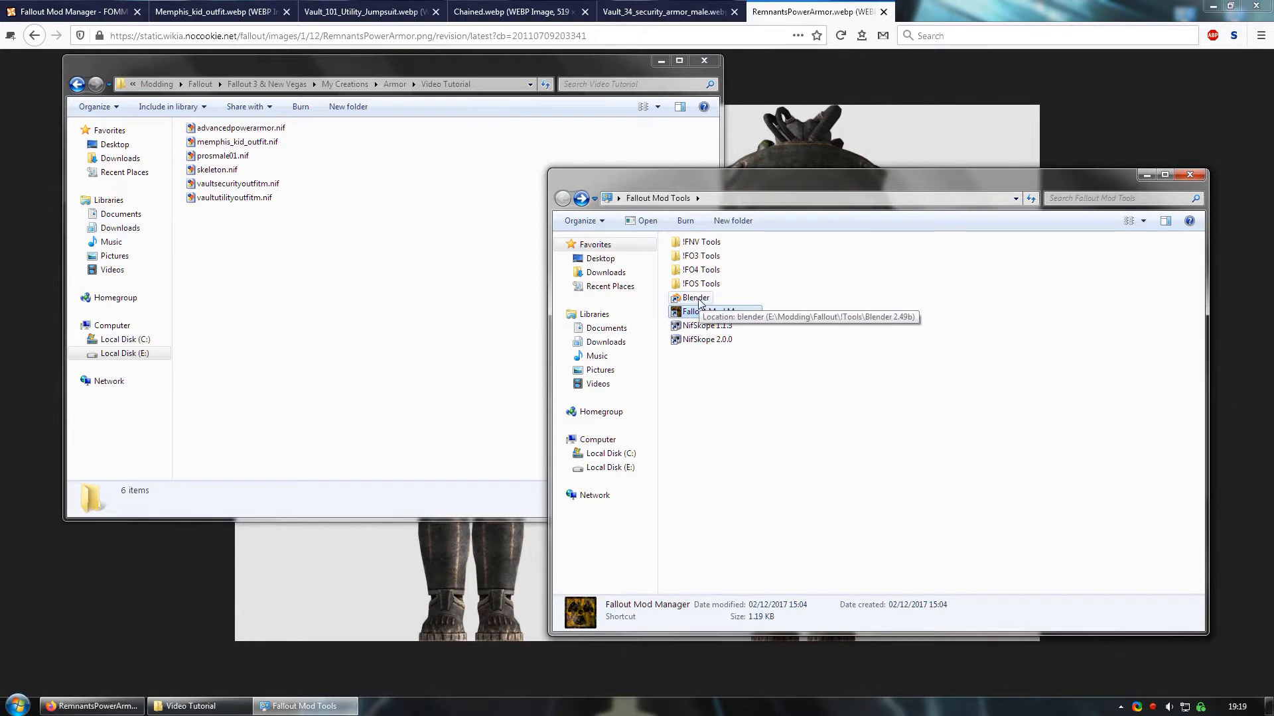
{"action": "double_click", "coordinate": [697, 299]}
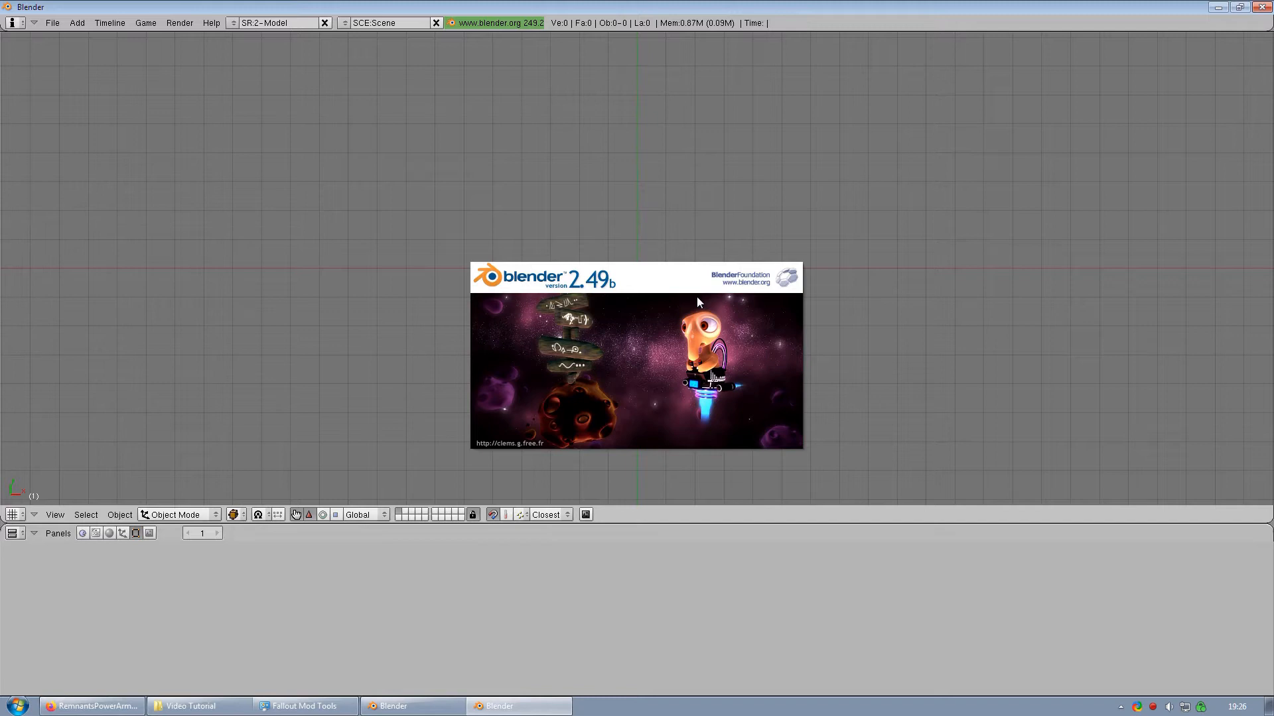
{"action": "left_click", "coordinate": [696, 296]}
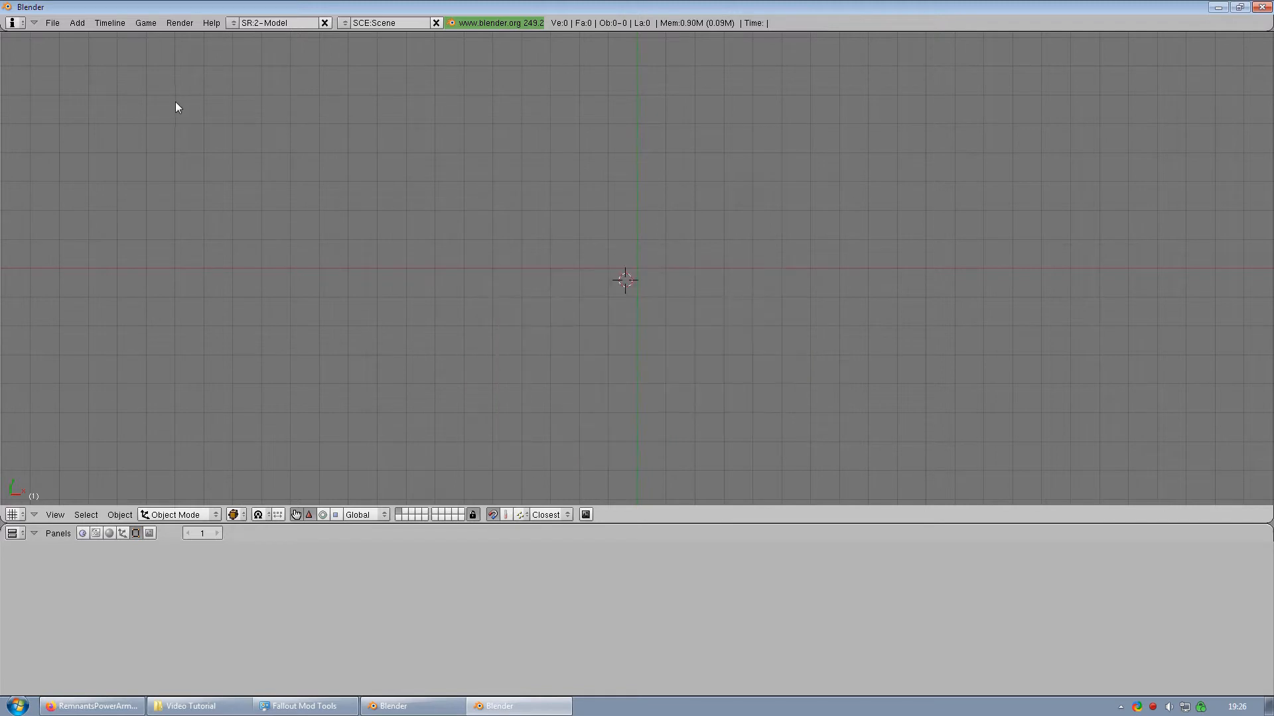
Step: Import memphis_kid_outfit.nif from the Video Tutorial folder with Realign Bone Tail + Roll and geometries and bones sent to bind position
{"action": "left_click", "coordinate": [52, 23]}
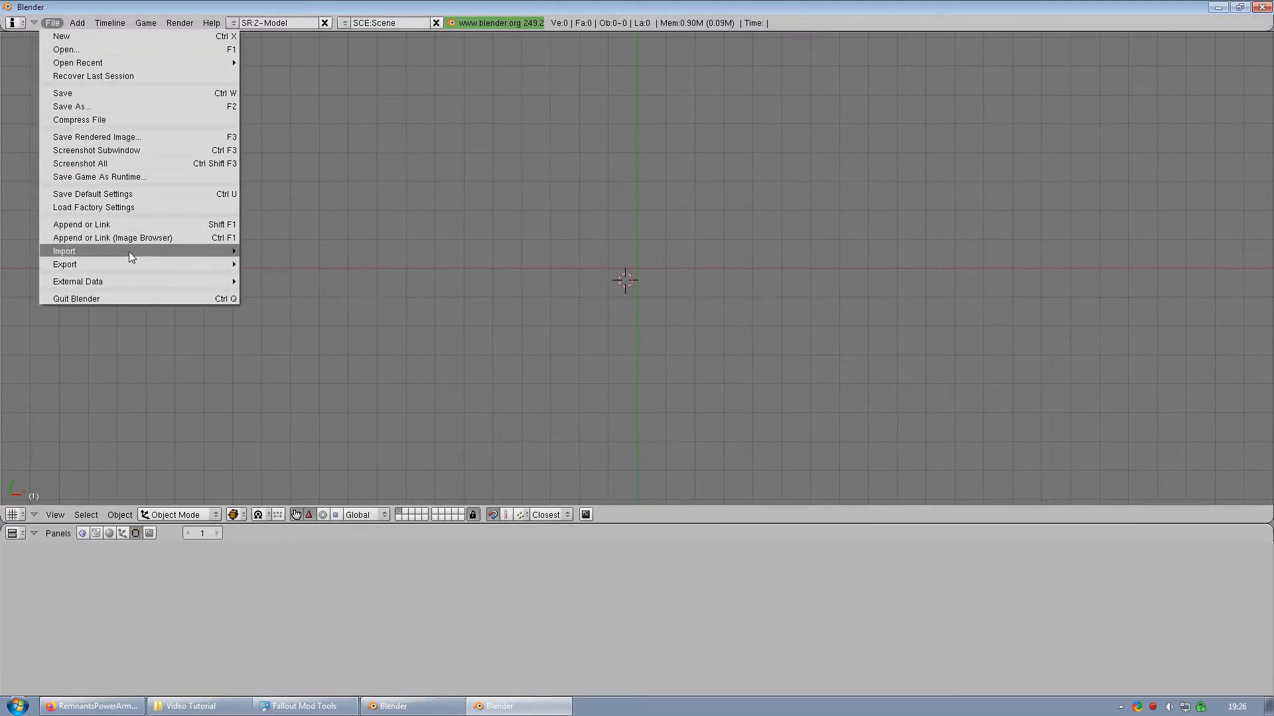
{"action": "mouse_move", "coordinate": [129, 251]}
{"action": "left_click", "coordinate": [333, 493]}
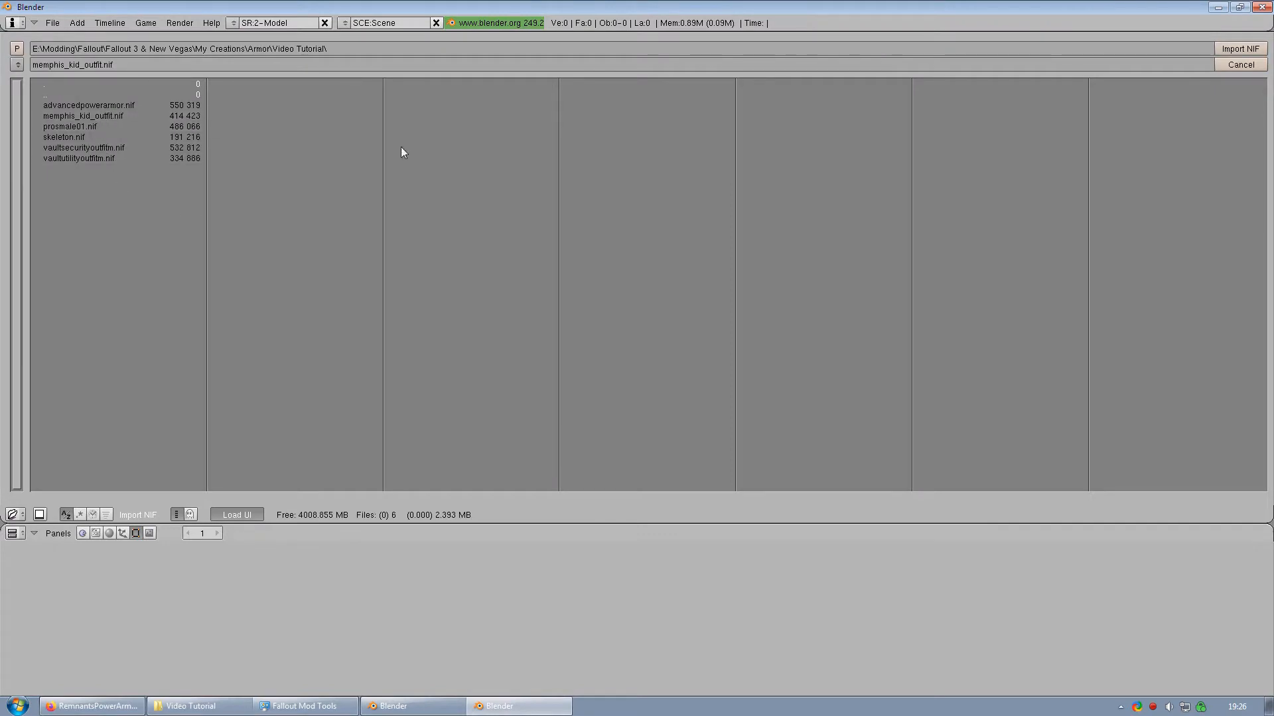
{"action": "left_click", "coordinate": [1237, 51]}
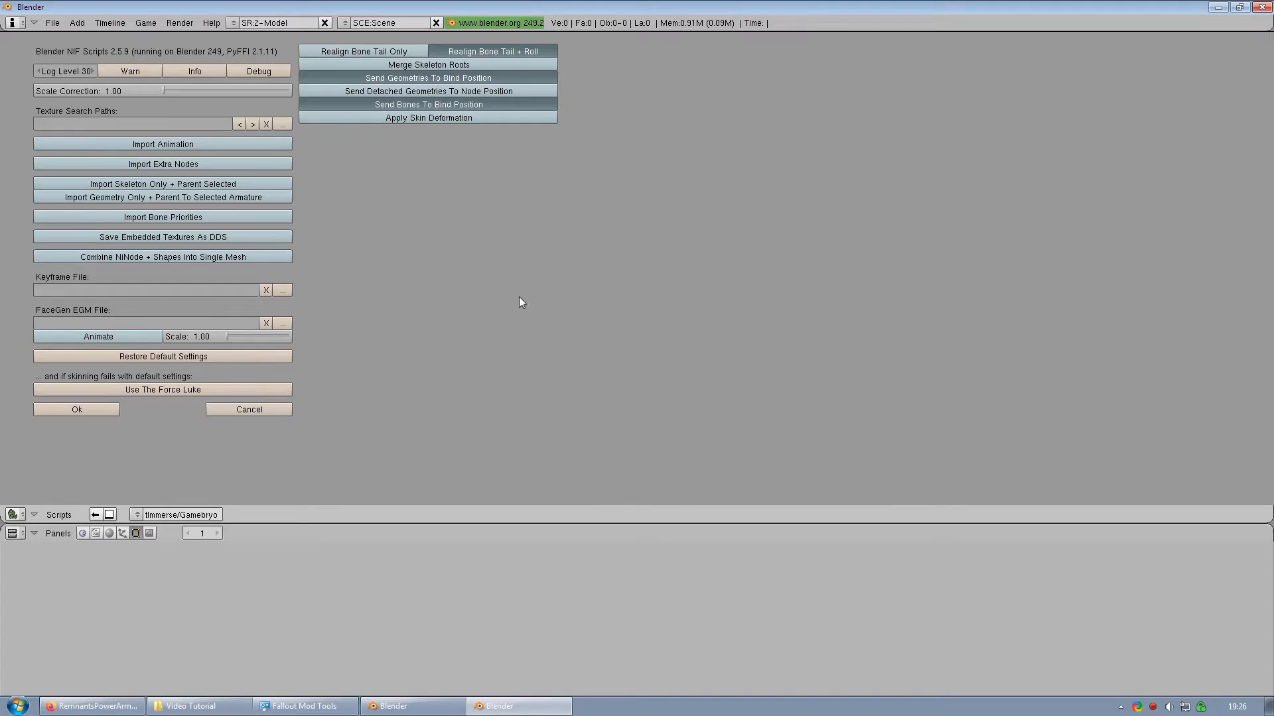
{"action": "left_click", "coordinate": [86, 412]}
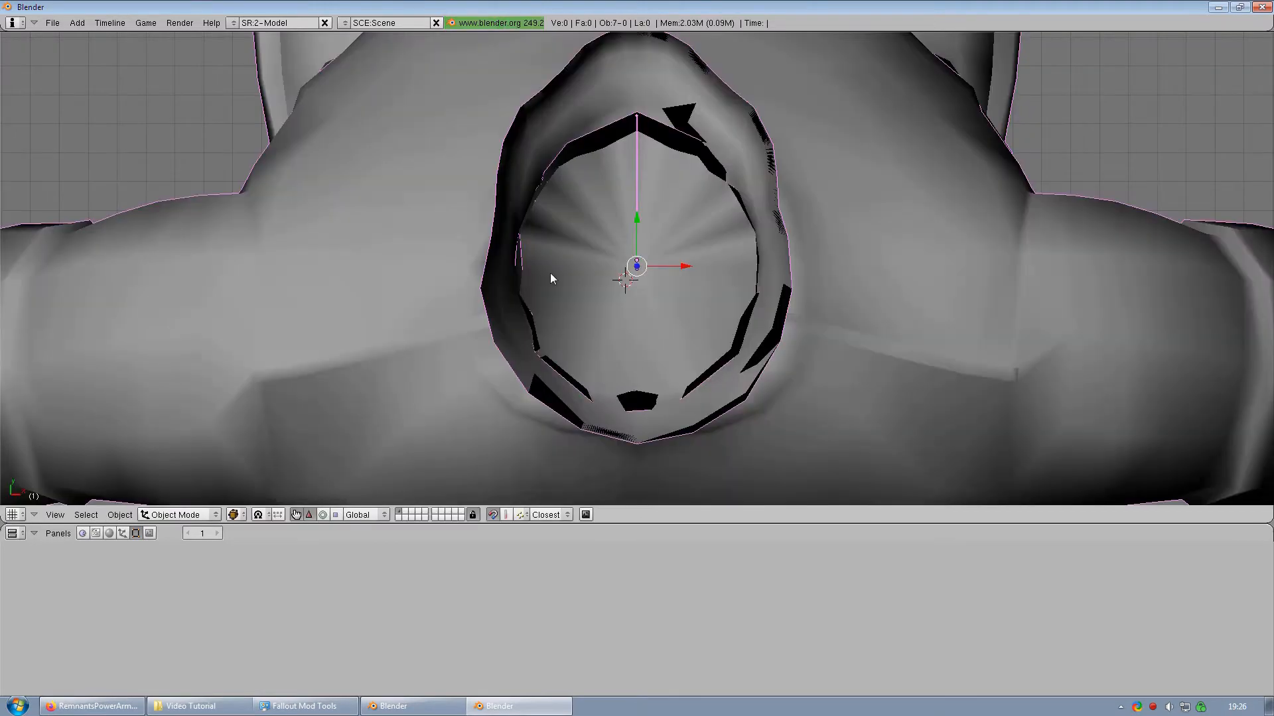
{"action": "scroll", "coordinate": [549, 275], "scroll_direction": "down", "scroll_amount": 3}
{"action": "scroll", "coordinate": [548, 279], "scroll_direction": "down", "scroll_amount": 3}
{"action": "key", "text": "KP_1"}
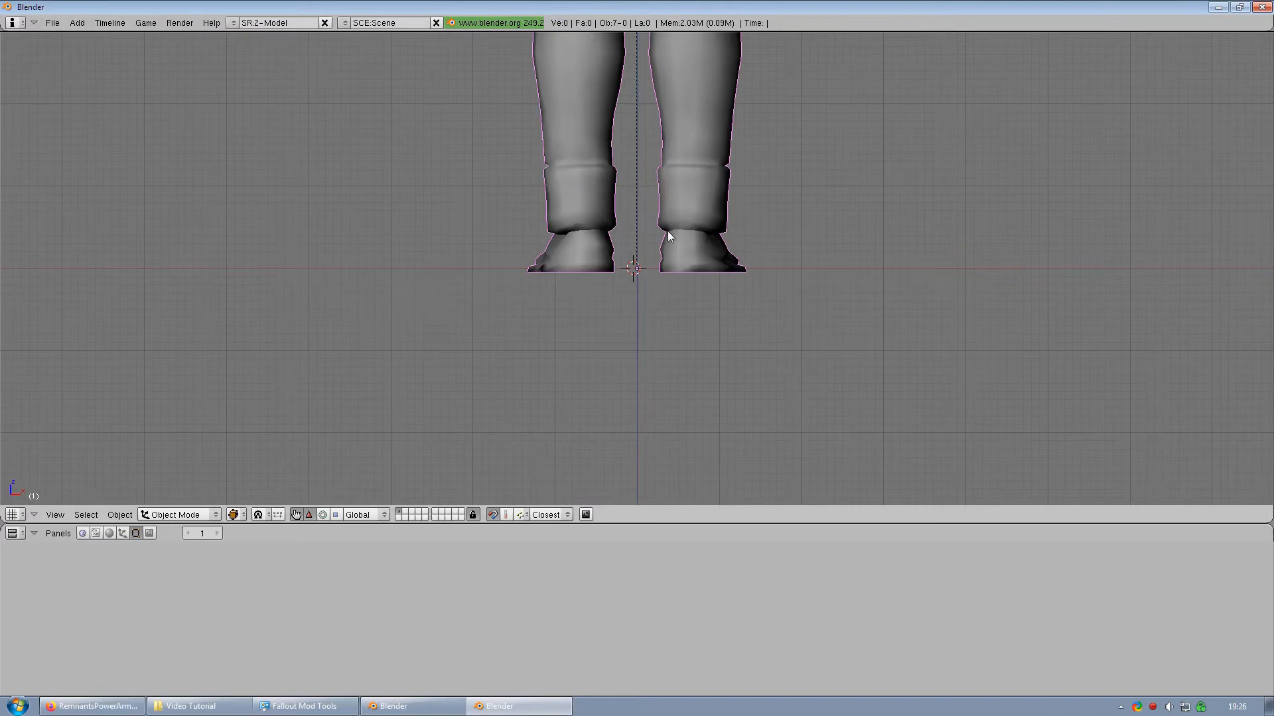
Step: Separate the trousers from the memphis_male_shirt mesh into their own object by selecting their linked faces in Edit Mode
{"action": "scroll", "coordinate": [727, 174], "scroll_direction": "down", "scroll_amount": 5}
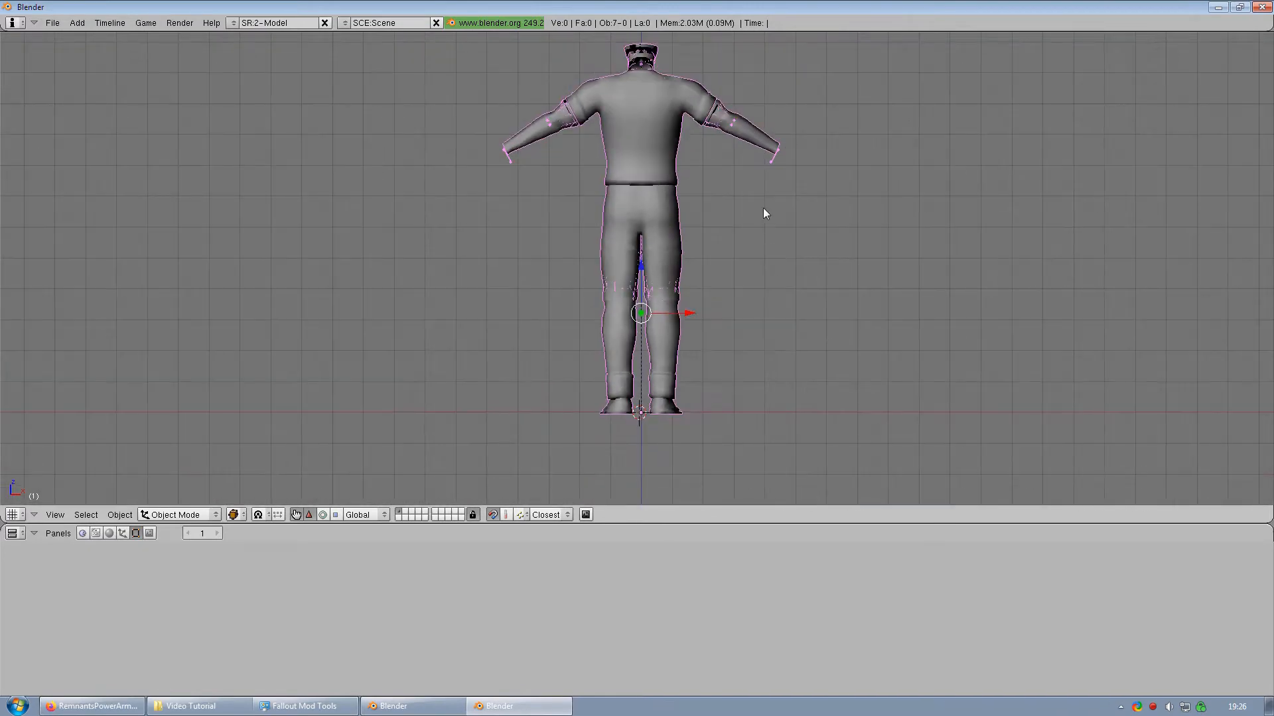
{"action": "middle_click_drag", "start_coordinate": [758, 223], "coordinate": [770, 227], "text": "shift"}
{"action": "scroll", "coordinate": [678, 234], "scroll_direction": "up", "scroll_amount": 1}
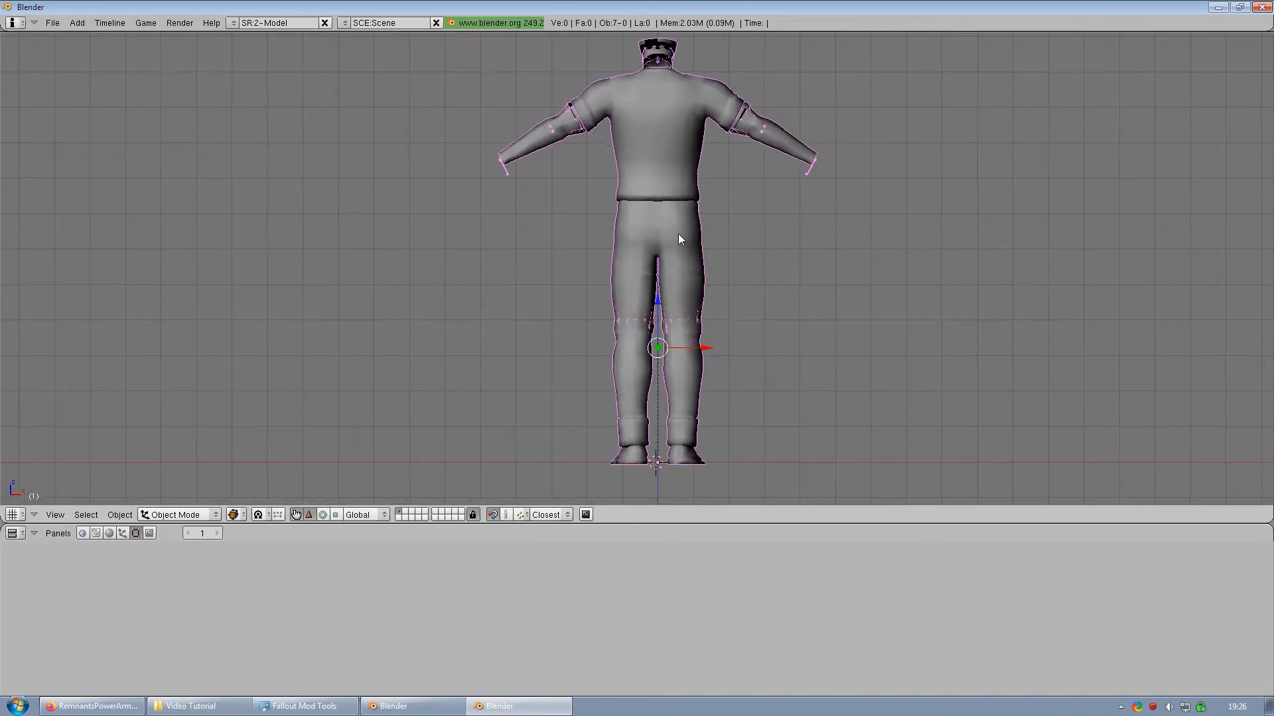
{"action": "right_click", "coordinate": [678, 232]}
{"action": "key", "text": "Tab"}
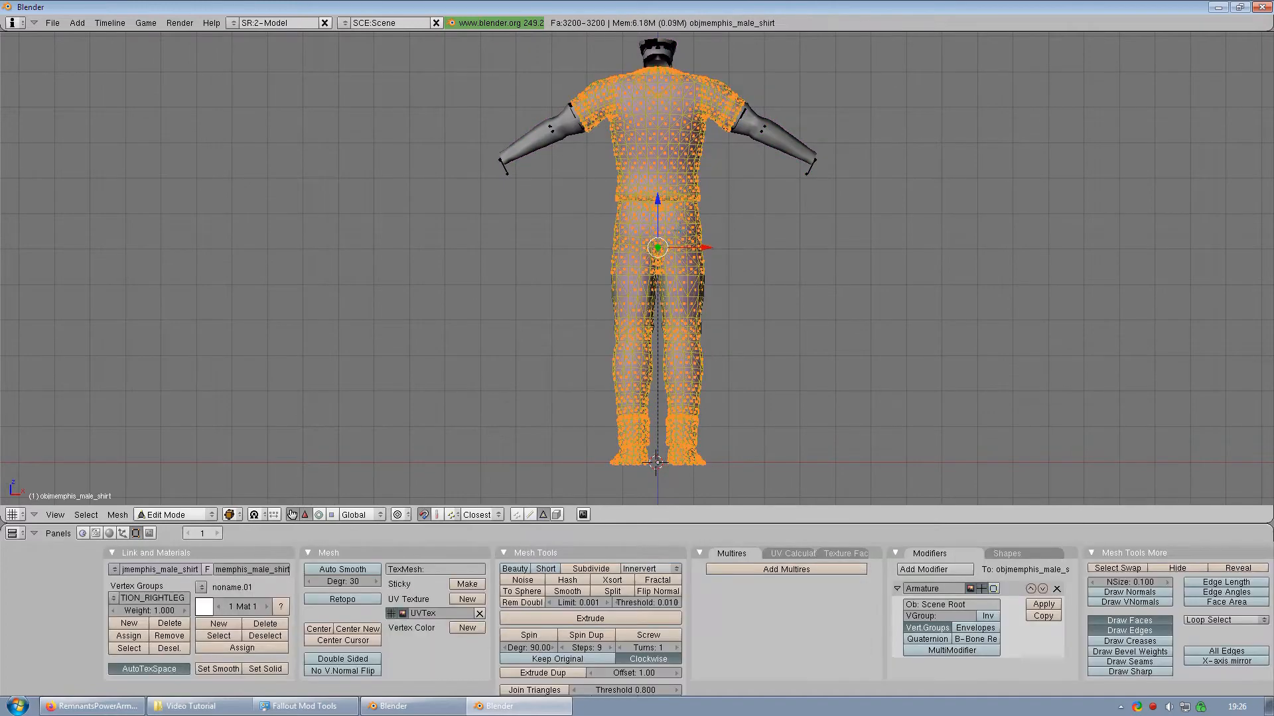
{"action": "key", "text": "a"}
{"action": "scroll", "coordinate": [715, 228], "scroll_direction": "up", "scroll_amount": 2}
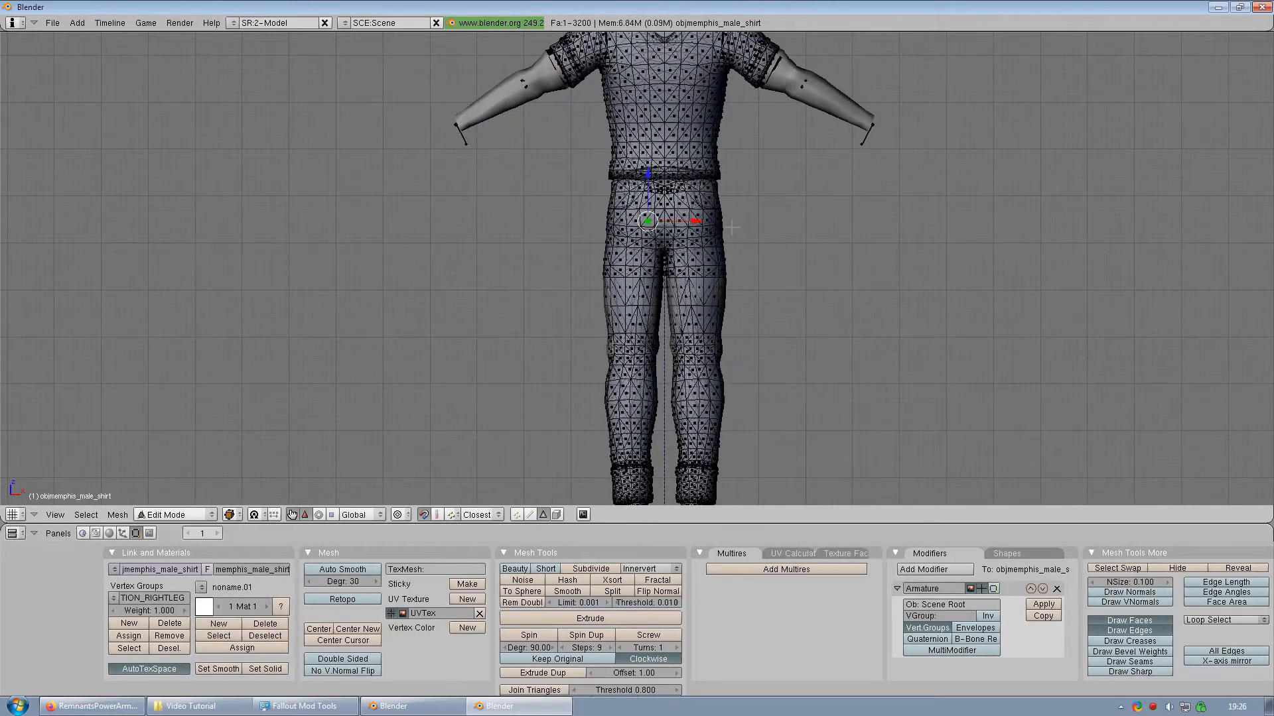
{"action": "key", "text": "l"}
{"action": "scroll", "coordinate": [735, 239], "scroll_direction": "down", "scroll_amount": 1}
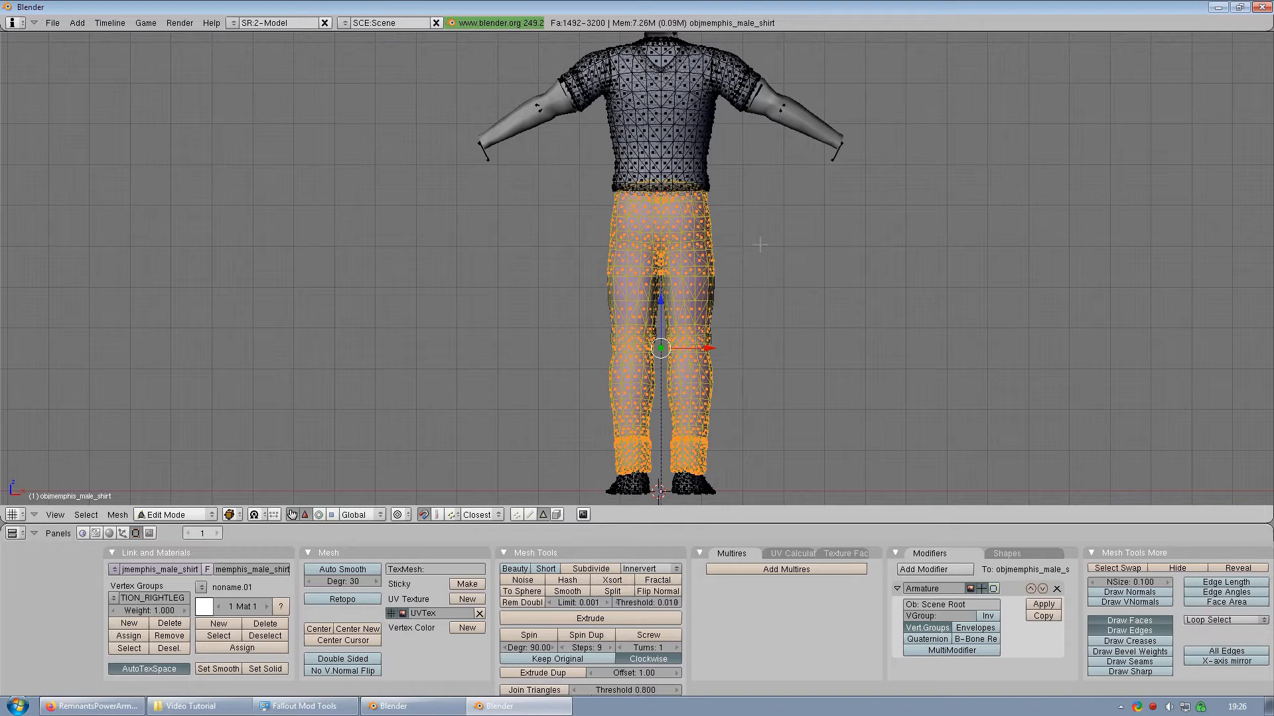
{"action": "key", "text": "p"}
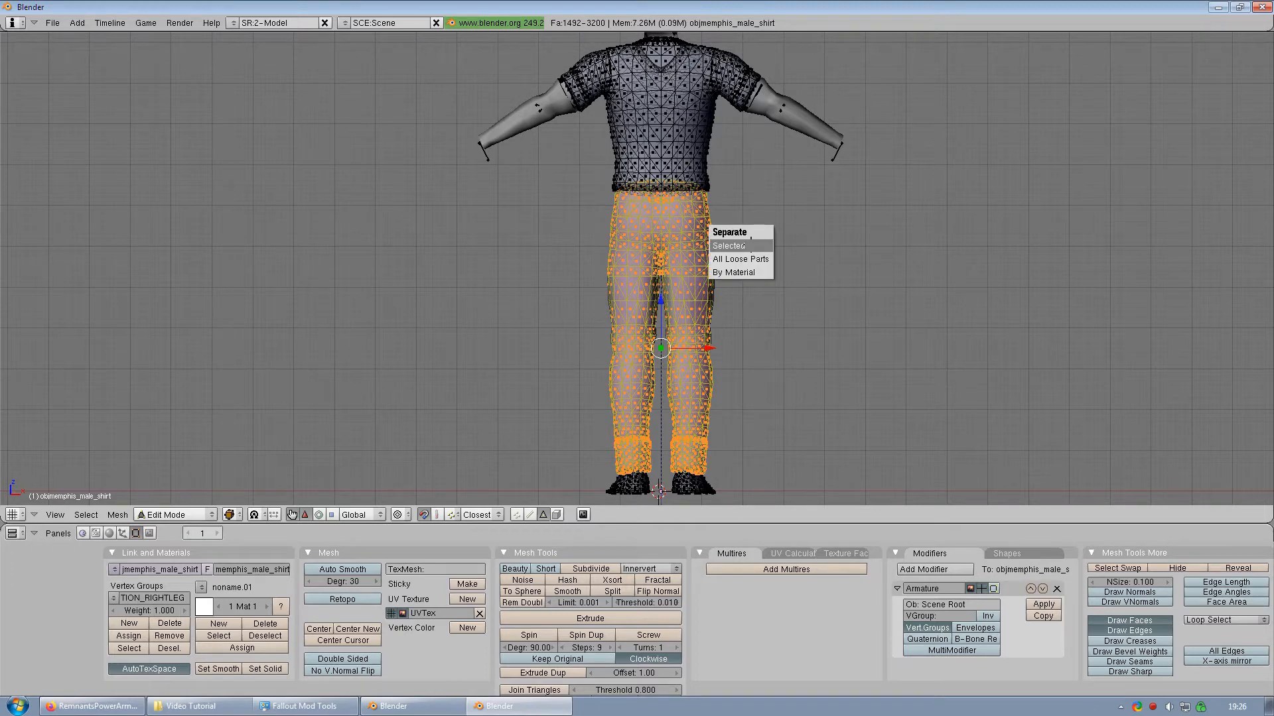
{"action": "left_click", "coordinate": [728, 245]}
{"action": "key", "text": "Tab"}
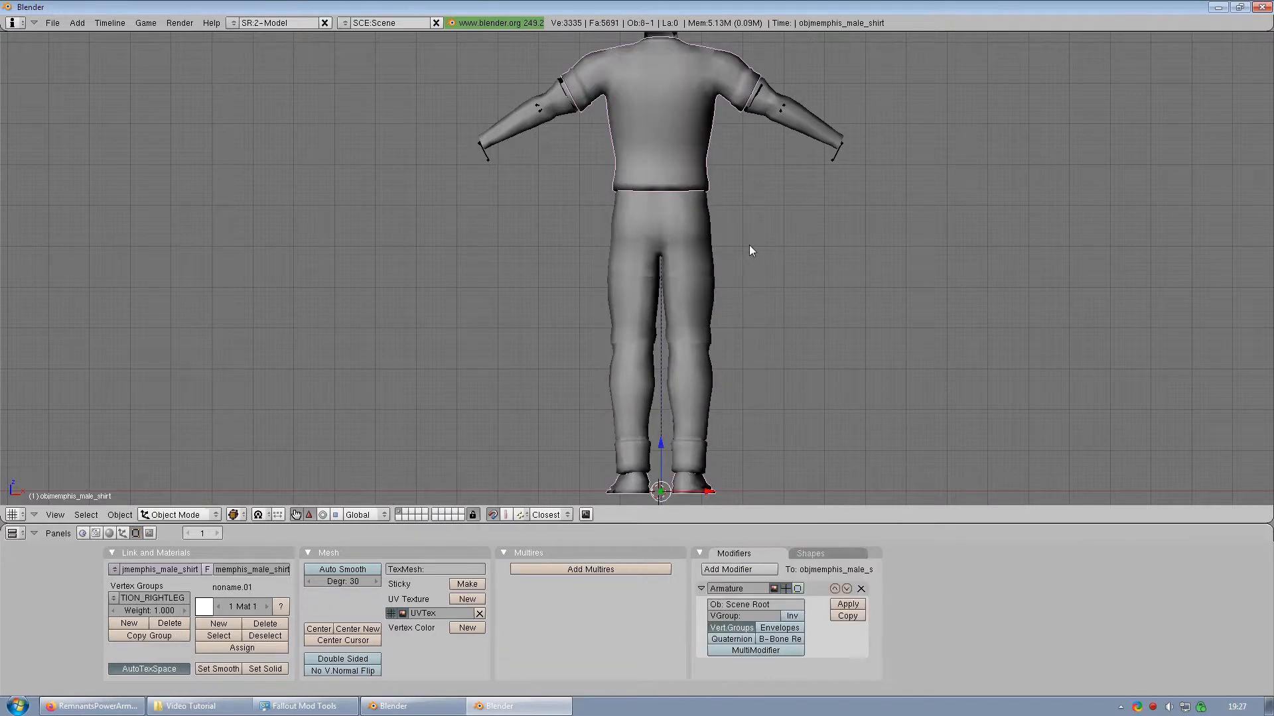
Step: Inspect the separated trousers mesh in Edit Mode from an angled view, checking its faces down both legs
{"action": "right_click", "coordinate": [638, 245]}
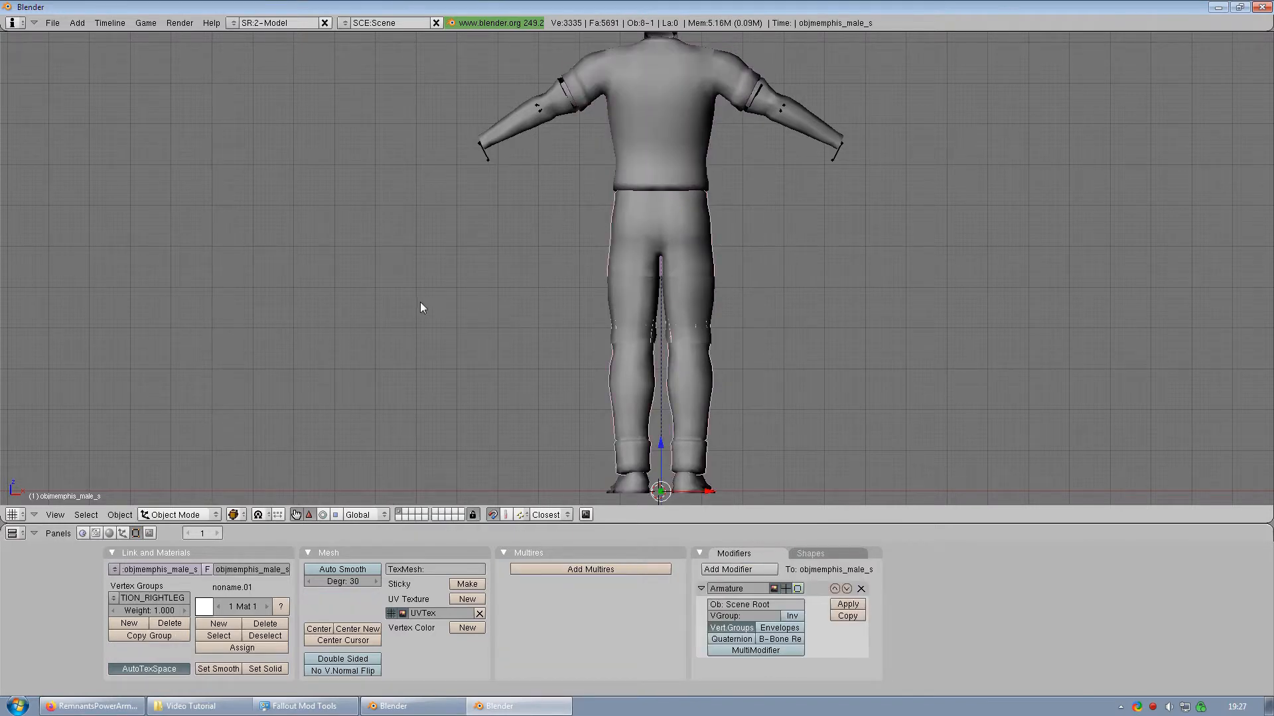
{"action": "middle_click_drag", "start_coordinate": [420, 308], "coordinate": [989, 276]}
{"action": "key", "text": "Tab"}
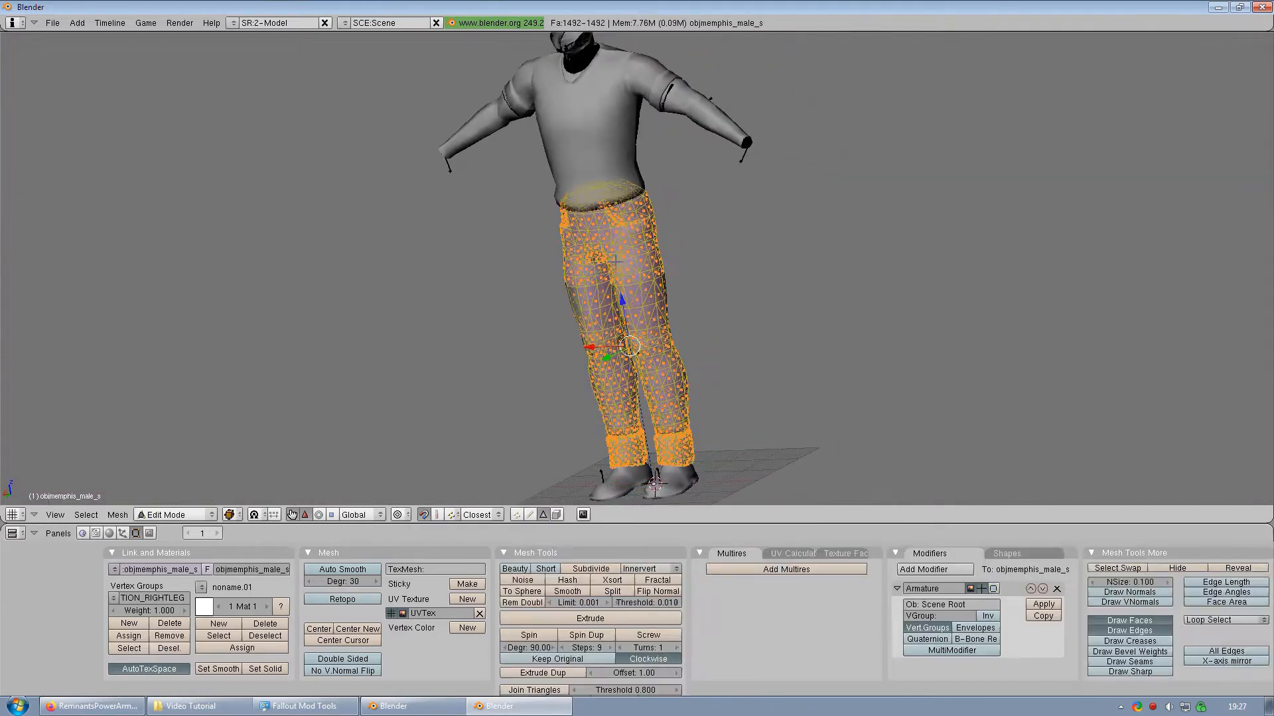
{"action": "scroll", "coordinate": [657, 275], "scroll_direction": "up", "scroll_amount": 3}
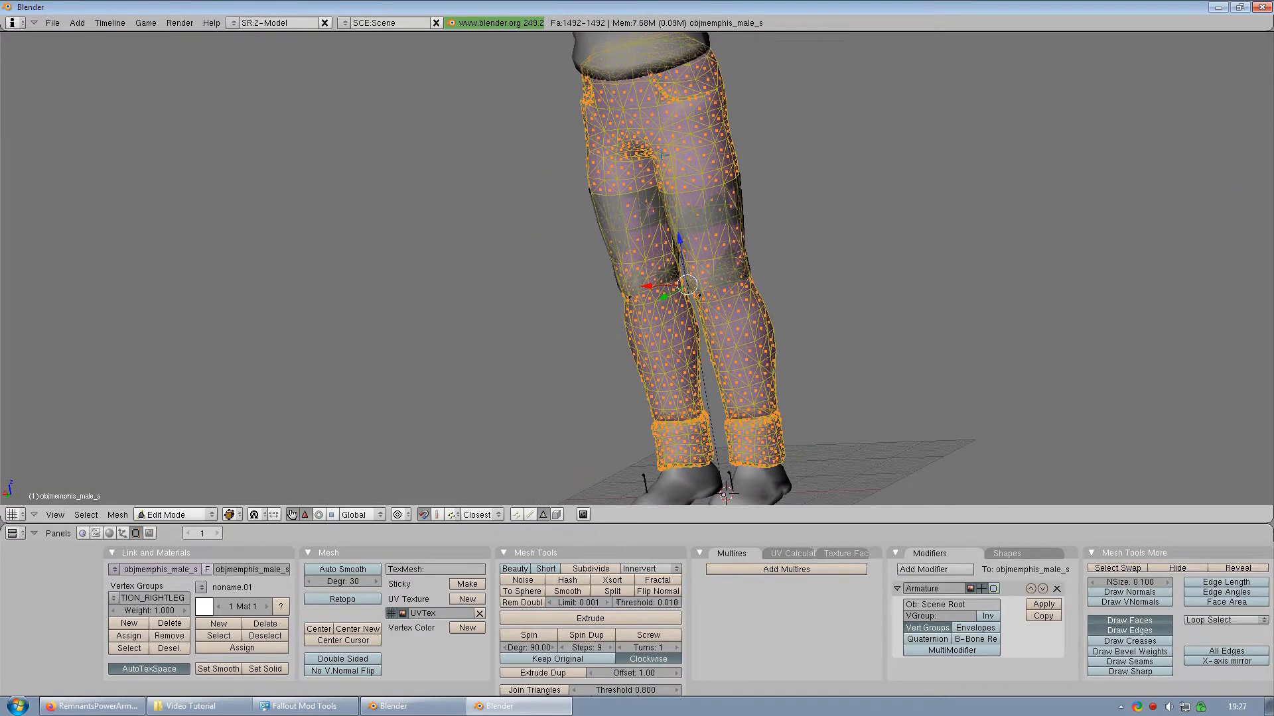
{"action": "scroll", "coordinate": [816, 194], "scroll_direction": "down", "scroll_amount": 3}
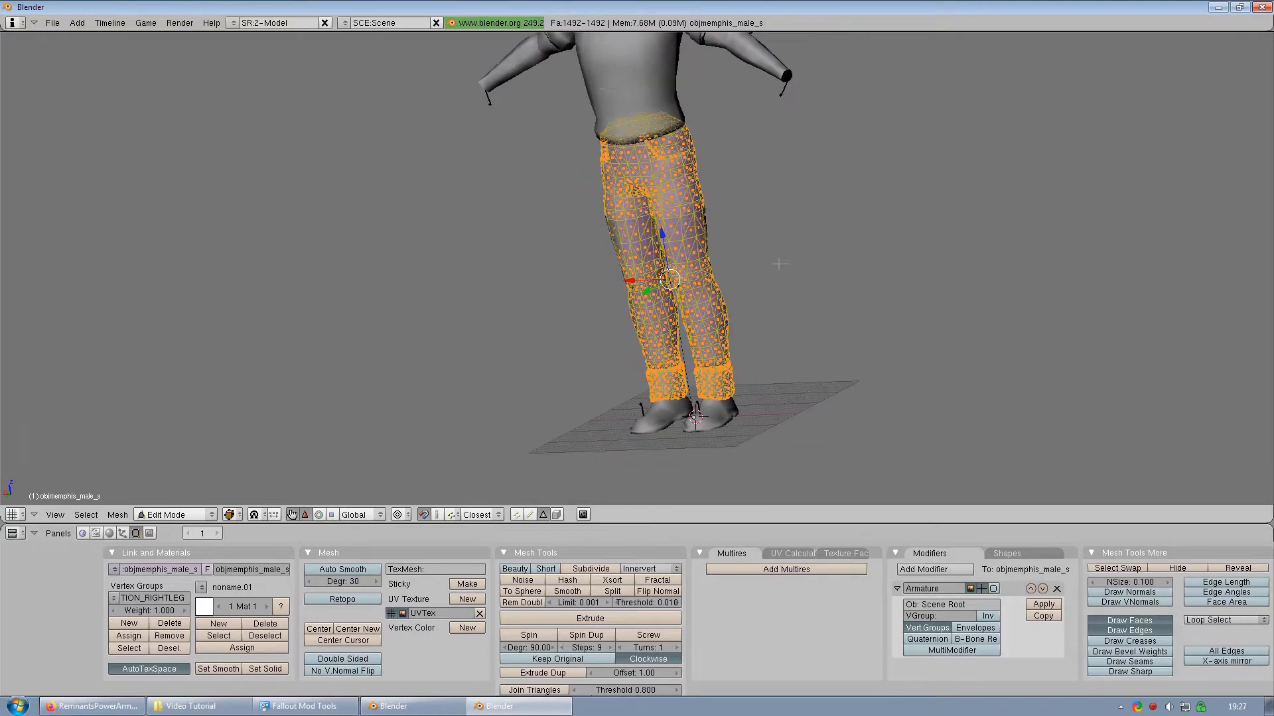
{"action": "key", "text": "Tab"}
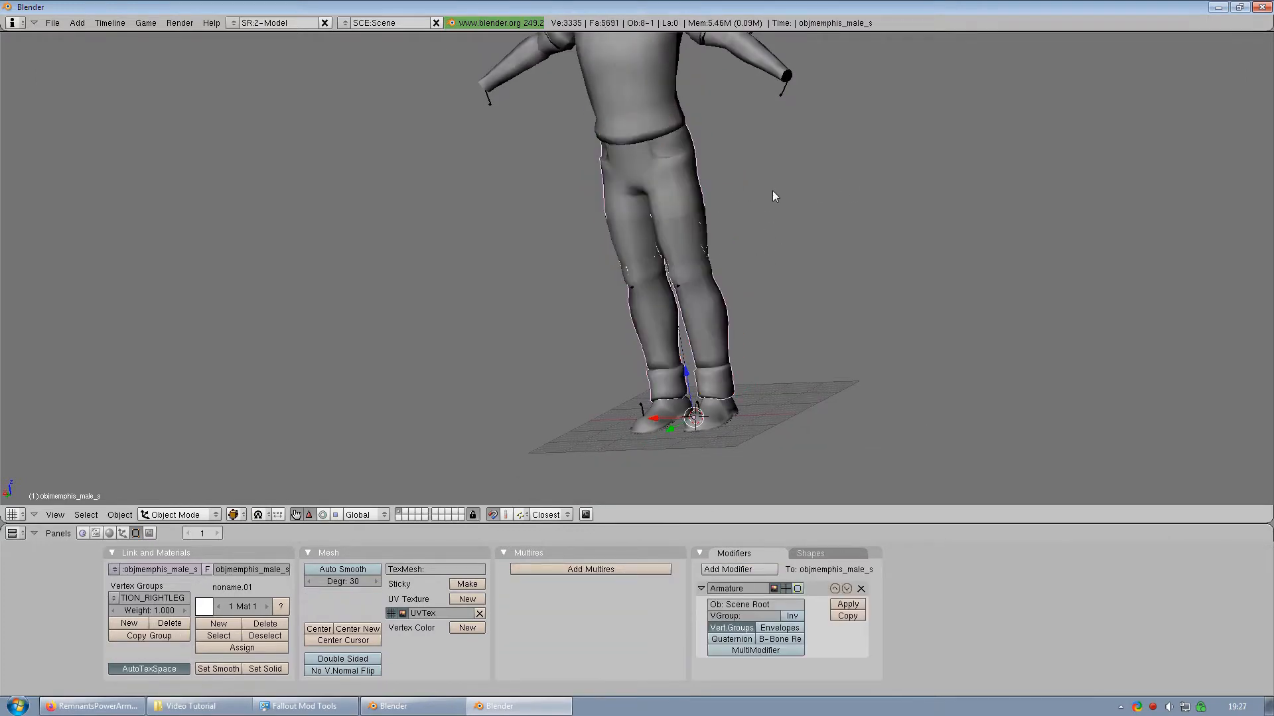
Step: Select all objects and export them to the Video Tutorial folder as MemphisKidPartedOut, geometry only, with the Fallout 3 settings
{"action": "scroll", "coordinate": [772, 192], "scroll_direction": "down", "scroll_amount": 2}
{"action": "key", "text": "a"}
{"action": "key", "text": "a"}
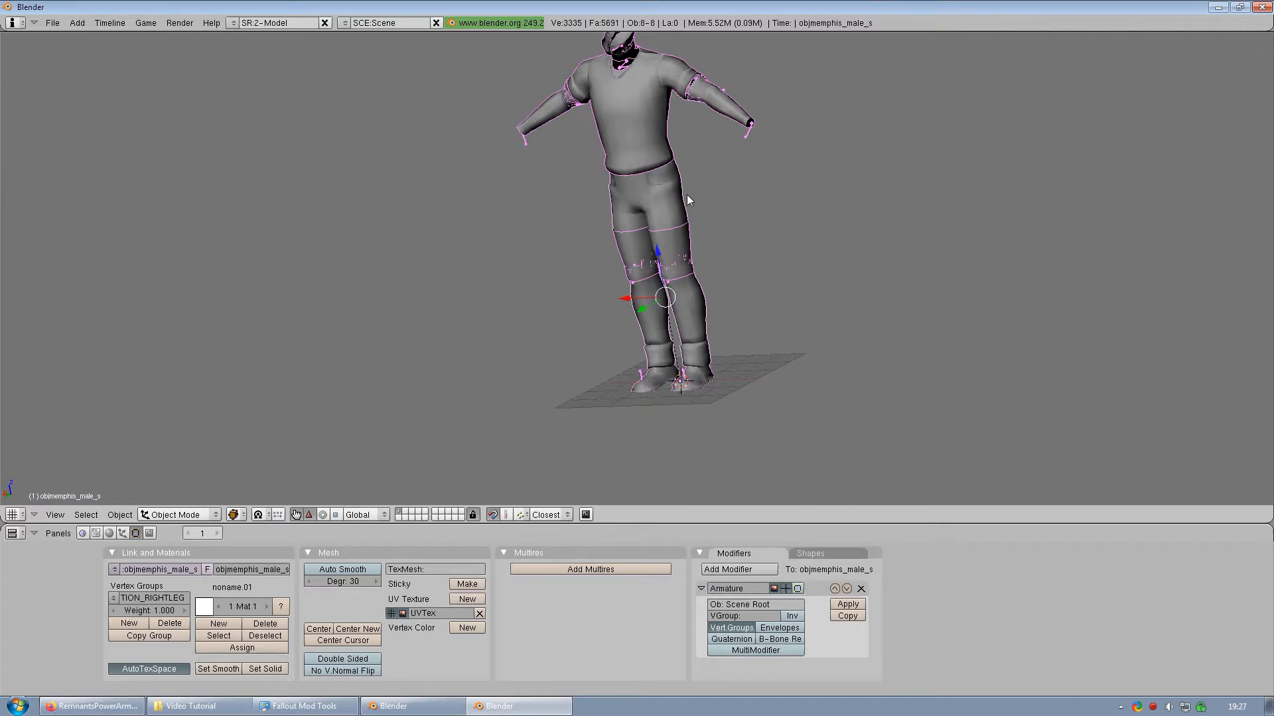
{"action": "left_click", "coordinate": [53, 23]}
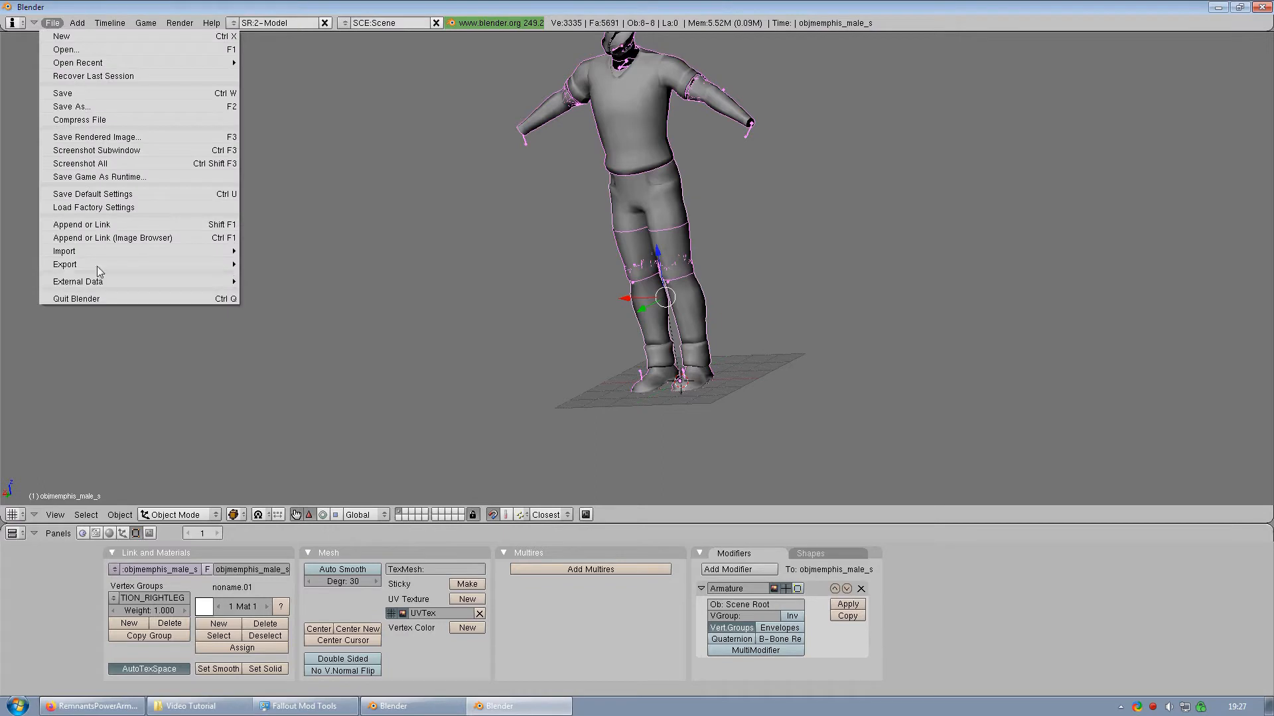
{"action": "mouse_move", "coordinate": [94, 260]}
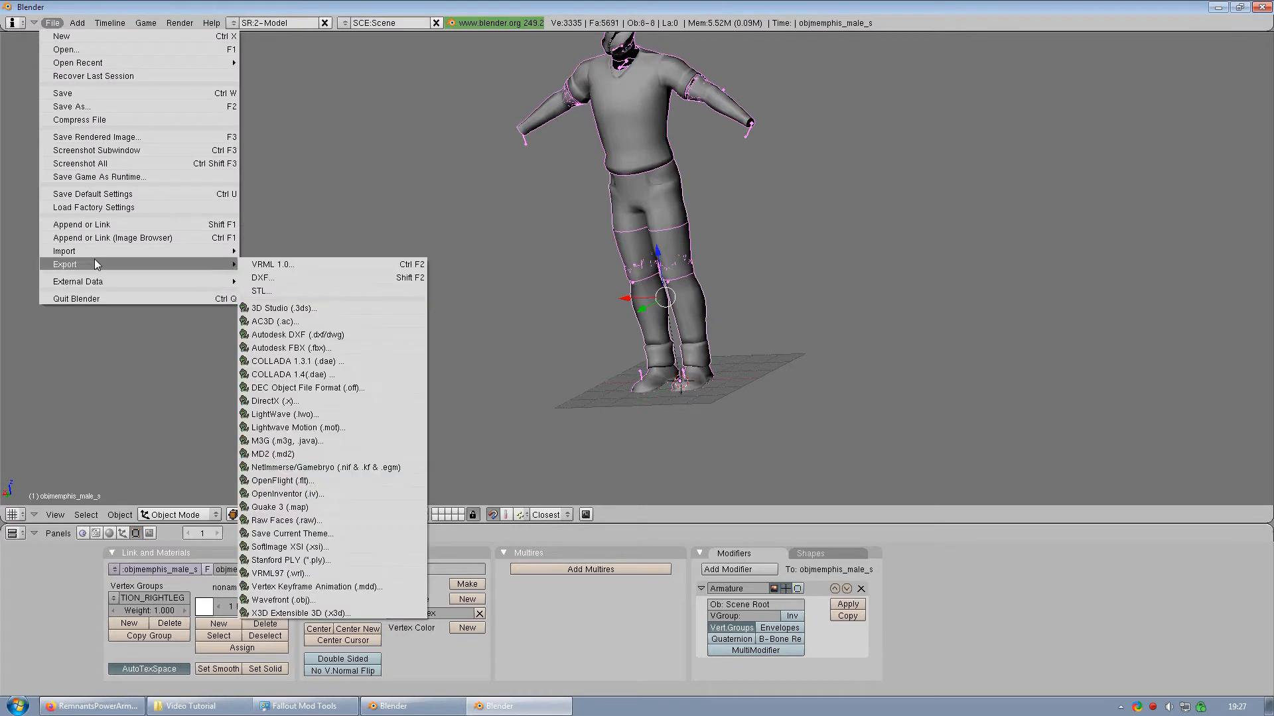
{"action": "left_click", "coordinate": [357, 468]}
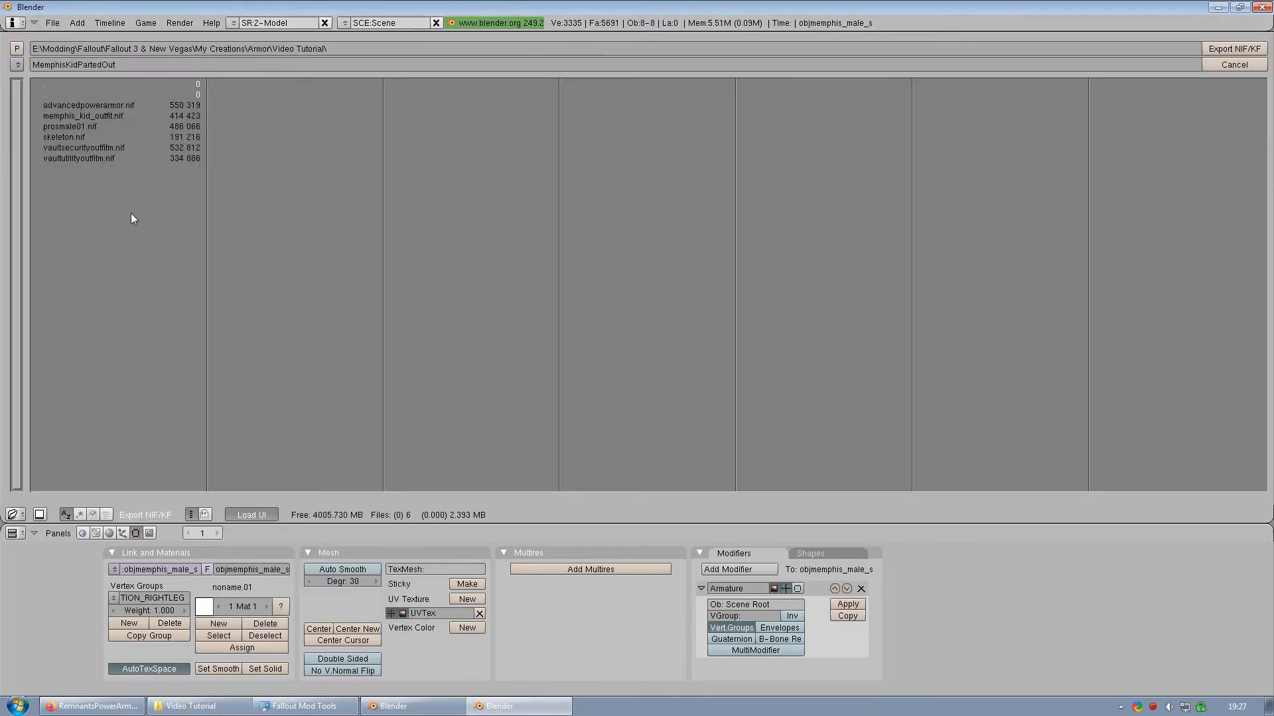
{"action": "left_click", "coordinate": [137, 65]}
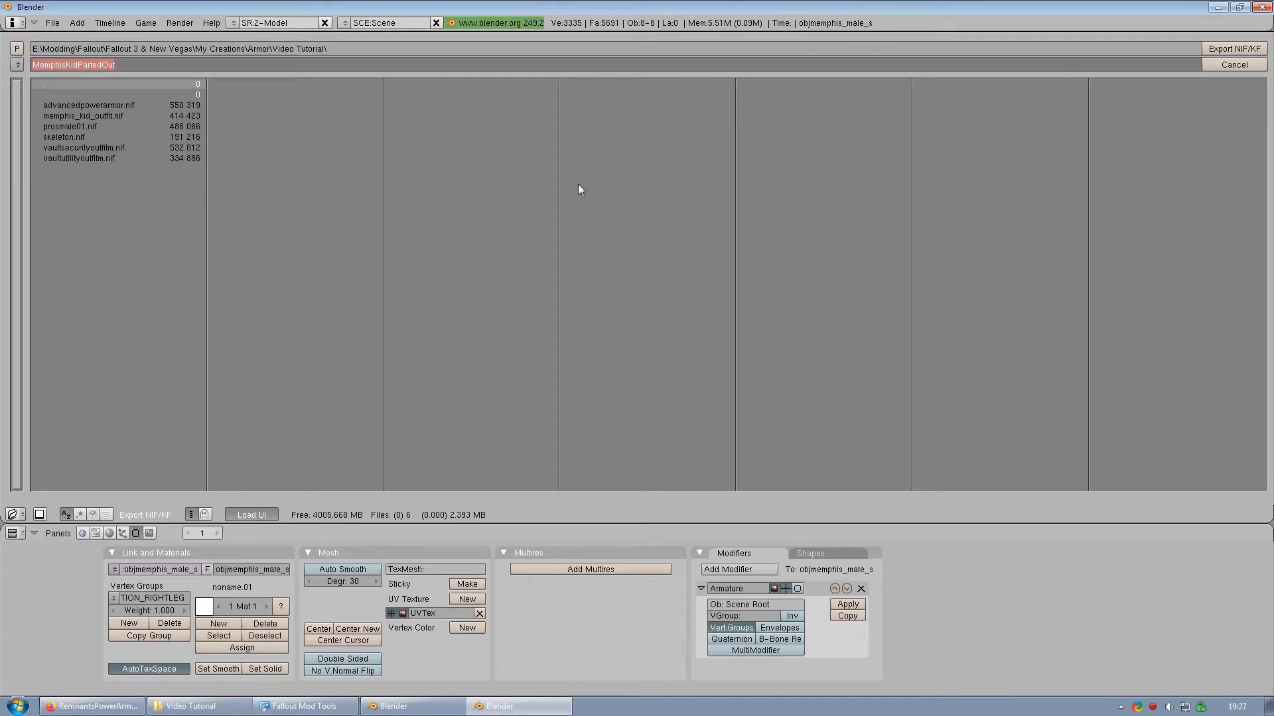
{"action": "left_click", "coordinate": [1236, 49]}
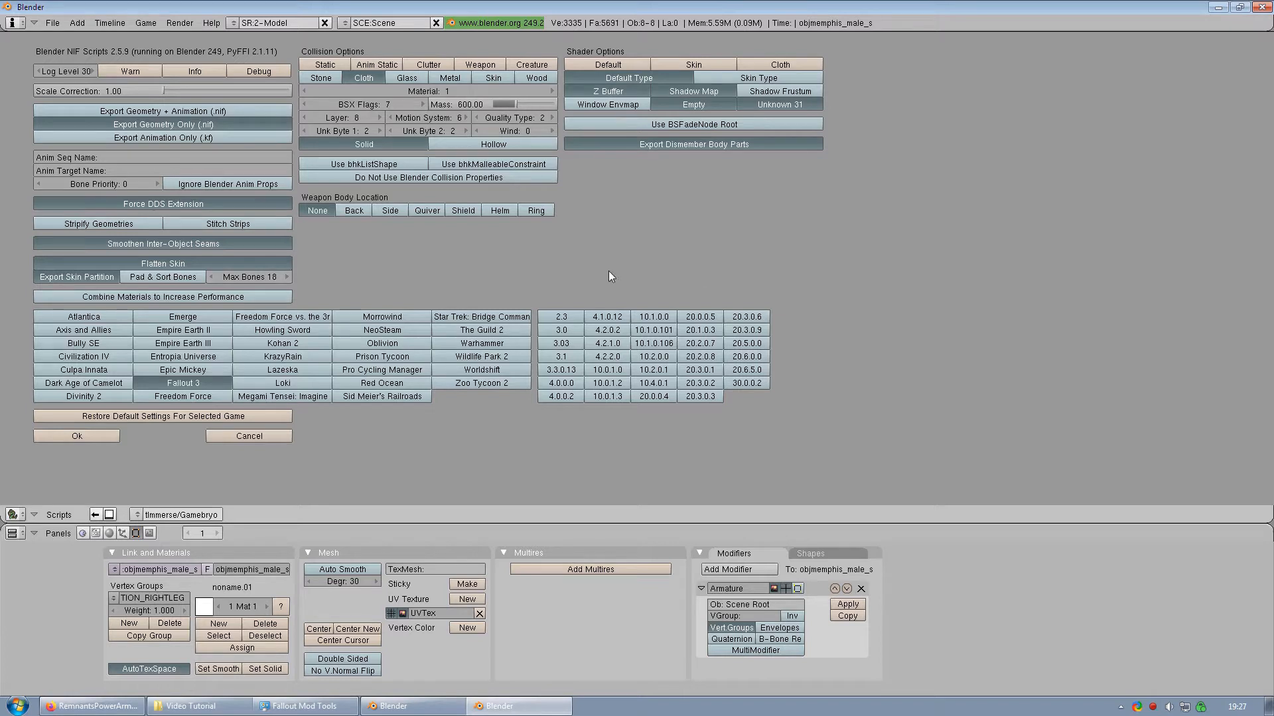
{"action": "left_click", "coordinate": [65, 436]}
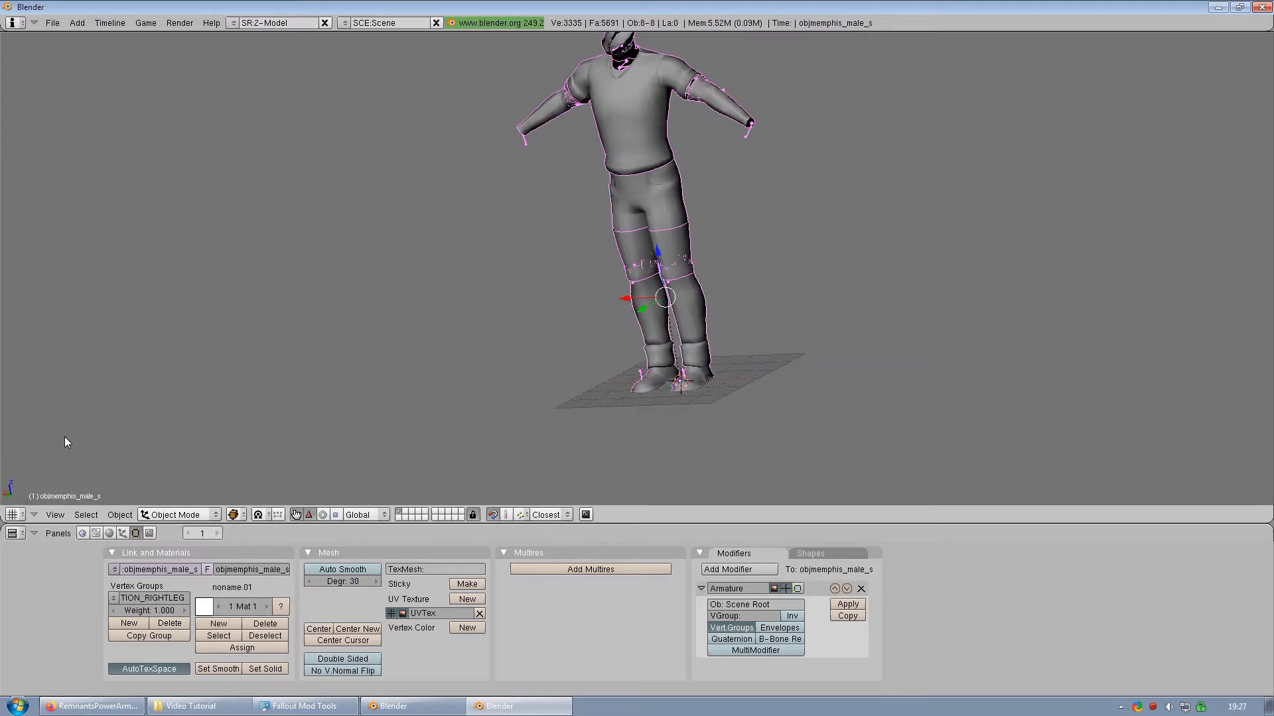
Step: Open MemphisKidPartedOut.nif from the Video Tutorial folder in NifSkope, examine whether the trousers are a separate shape, and close it
{"action": "left_click", "coordinate": [191, 705]}
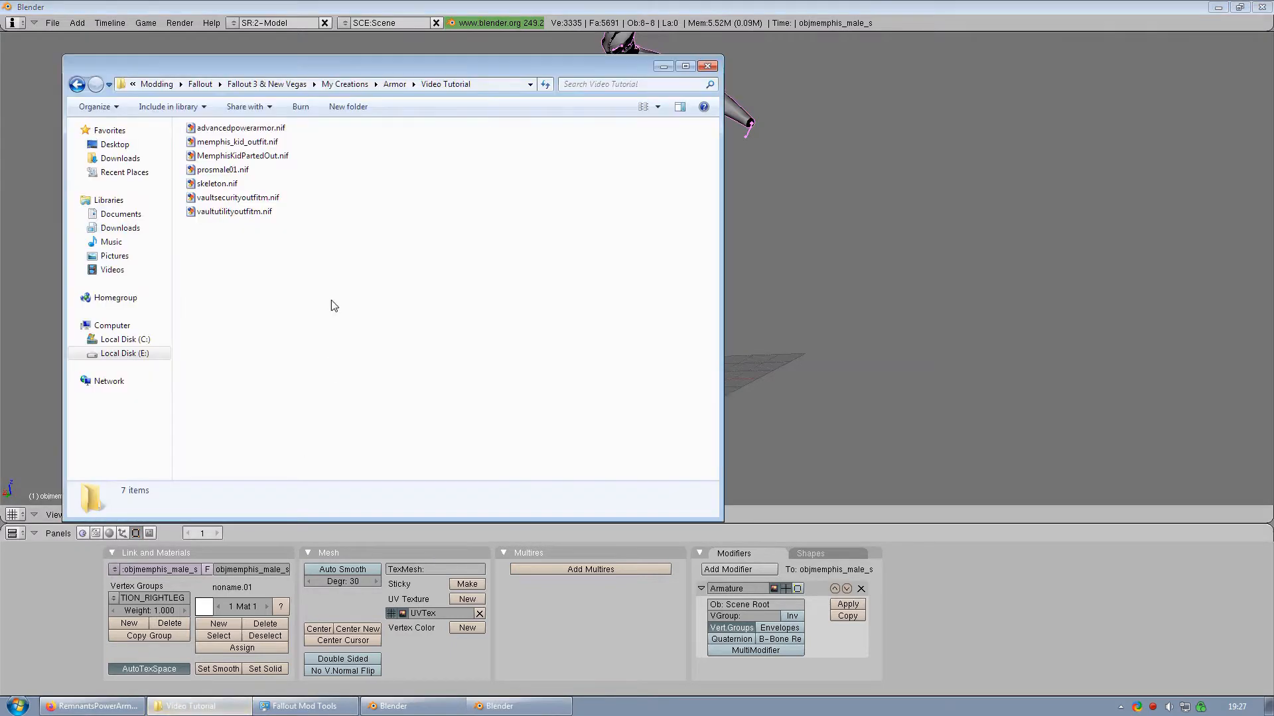
{"action": "double_click", "coordinate": [242, 156]}
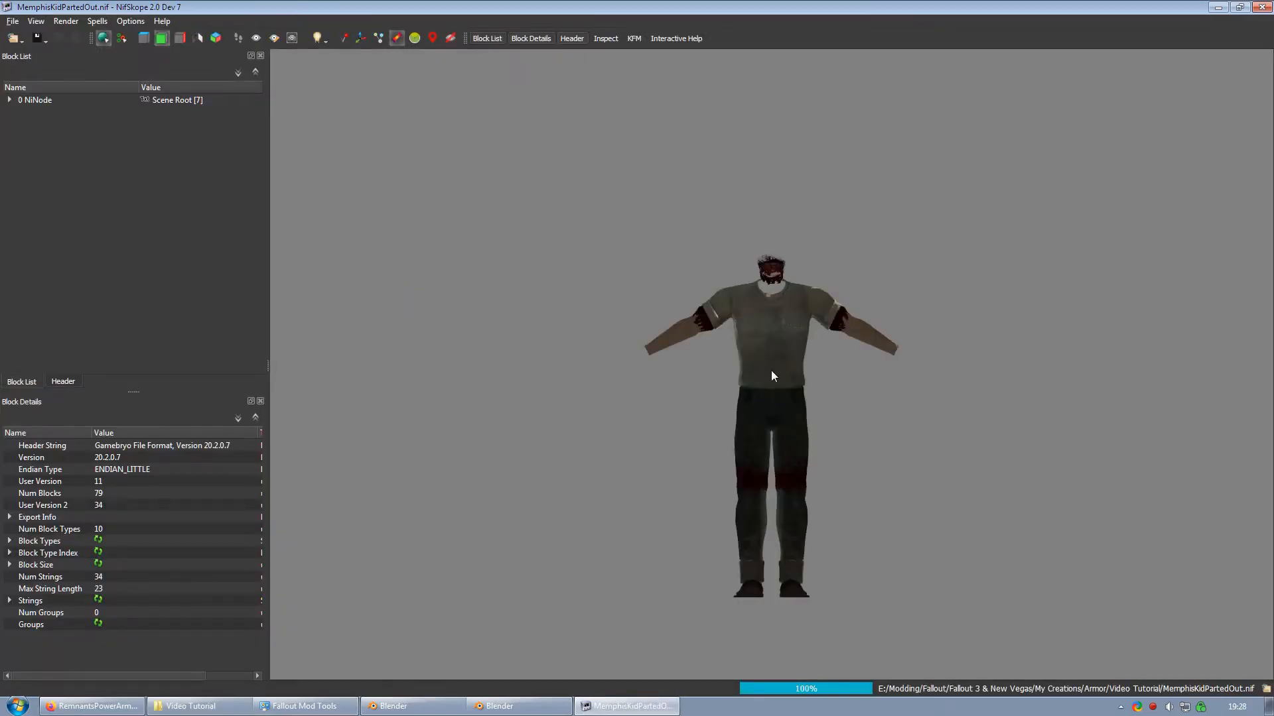
{"action": "left_click", "coordinate": [772, 376]}
{"action": "left_click", "coordinate": [794, 425]}
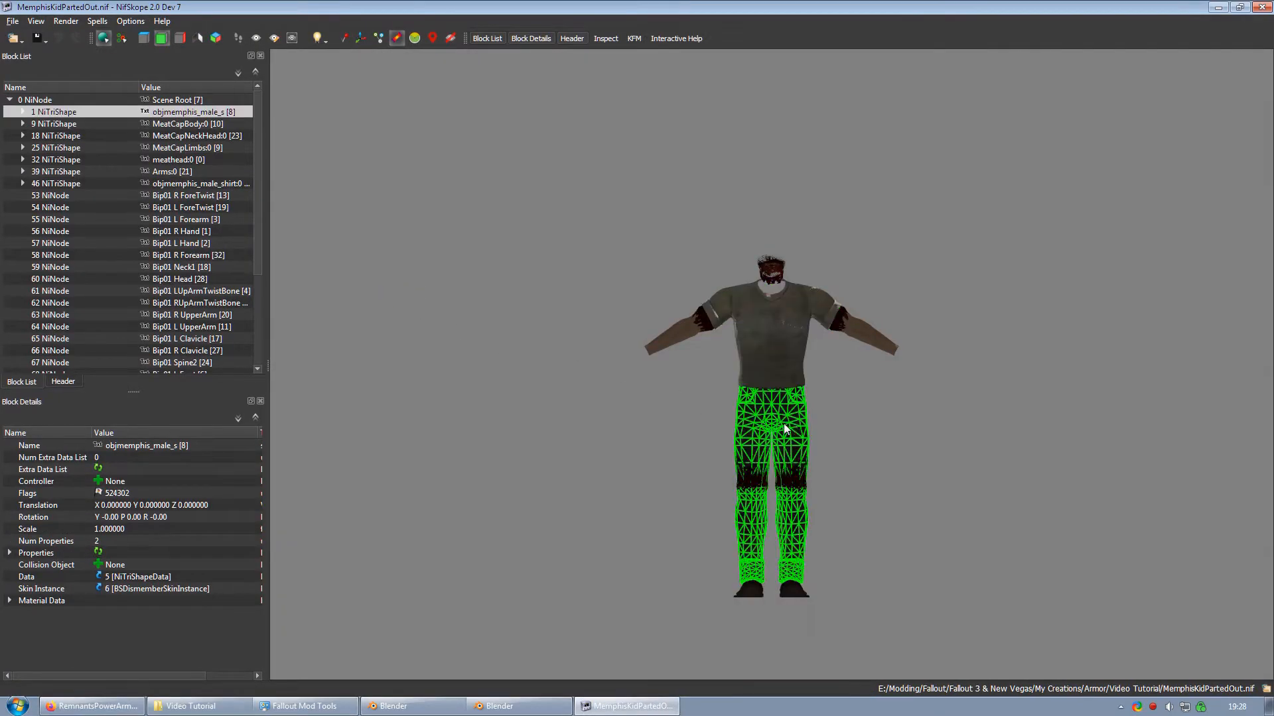
{"action": "left_click_drag", "start_coordinate": [675, 468], "coordinate": [779, 457]}
{"action": "left_click_drag", "start_coordinate": [764, 455], "coordinate": [969, 503]}
{"action": "middle_click_drag", "start_coordinate": [968, 477], "coordinate": [965, 440]}
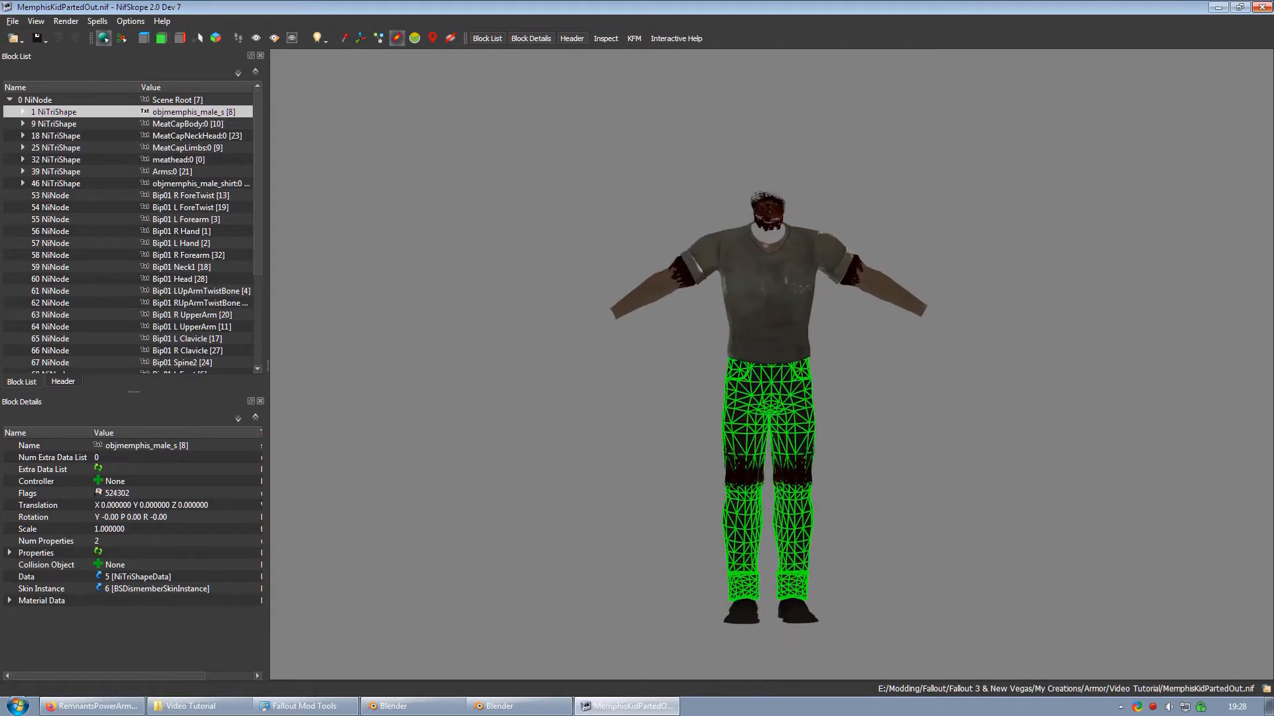
{"action": "left_click", "coordinate": [1260, 8]}
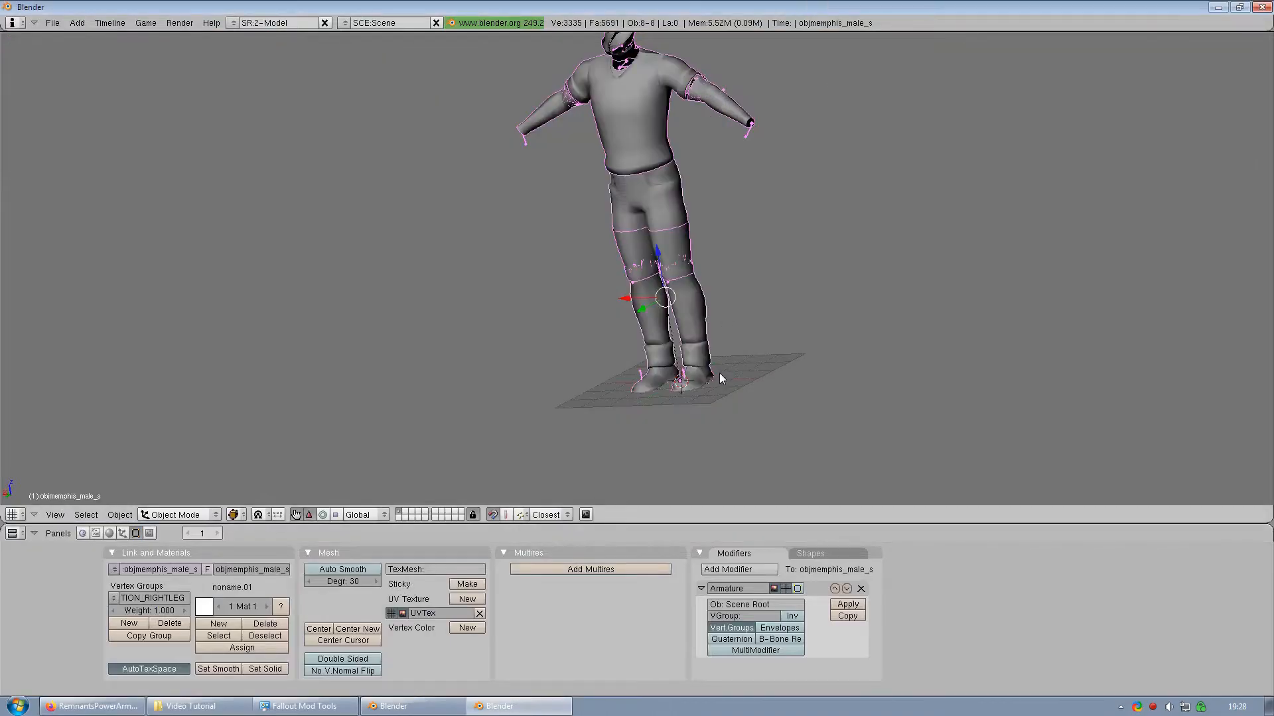
Step: Clear the Blender scene and import prosmale01.nif with Realign Bone Tail + Roll and geometries and bones sent to bind position
{"action": "key", "text": "ctrl+x"}
{"action": "left_click", "coordinate": [710, 364]}
{"action": "left_click", "coordinate": [52, 22]}
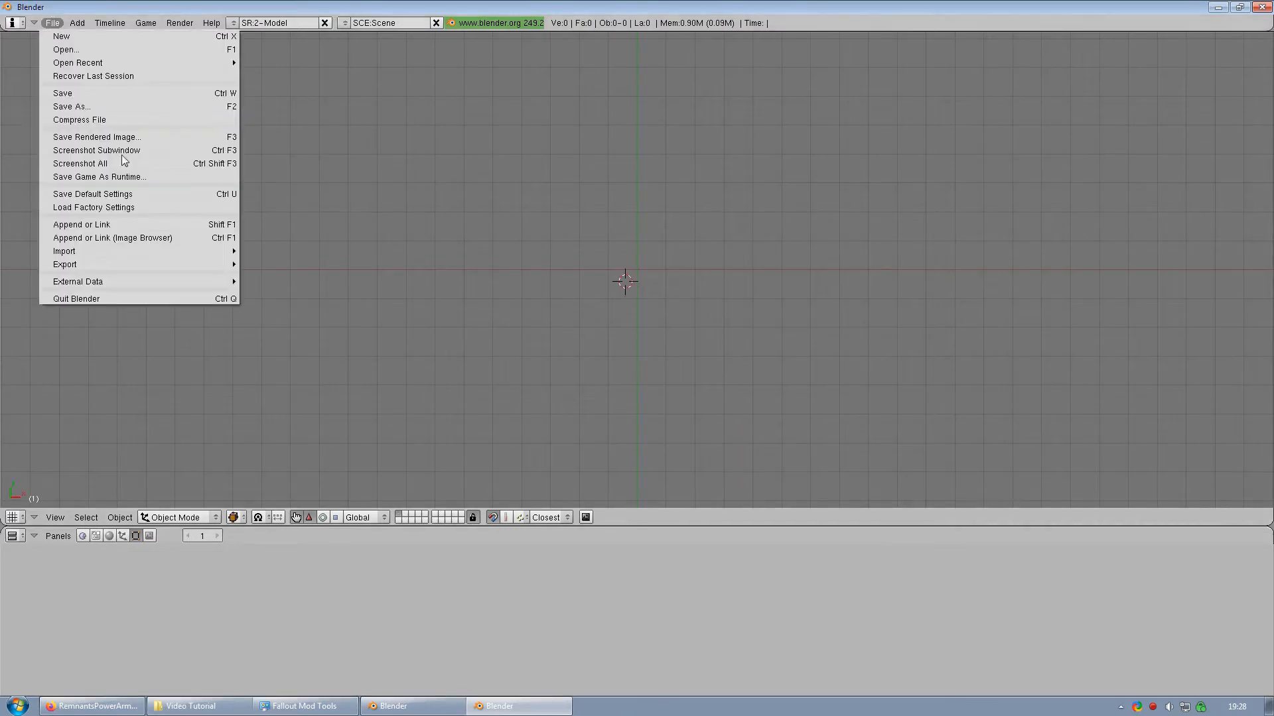
{"action": "mouse_move", "coordinate": [126, 251]}
{"action": "left_click", "coordinate": [389, 493]}
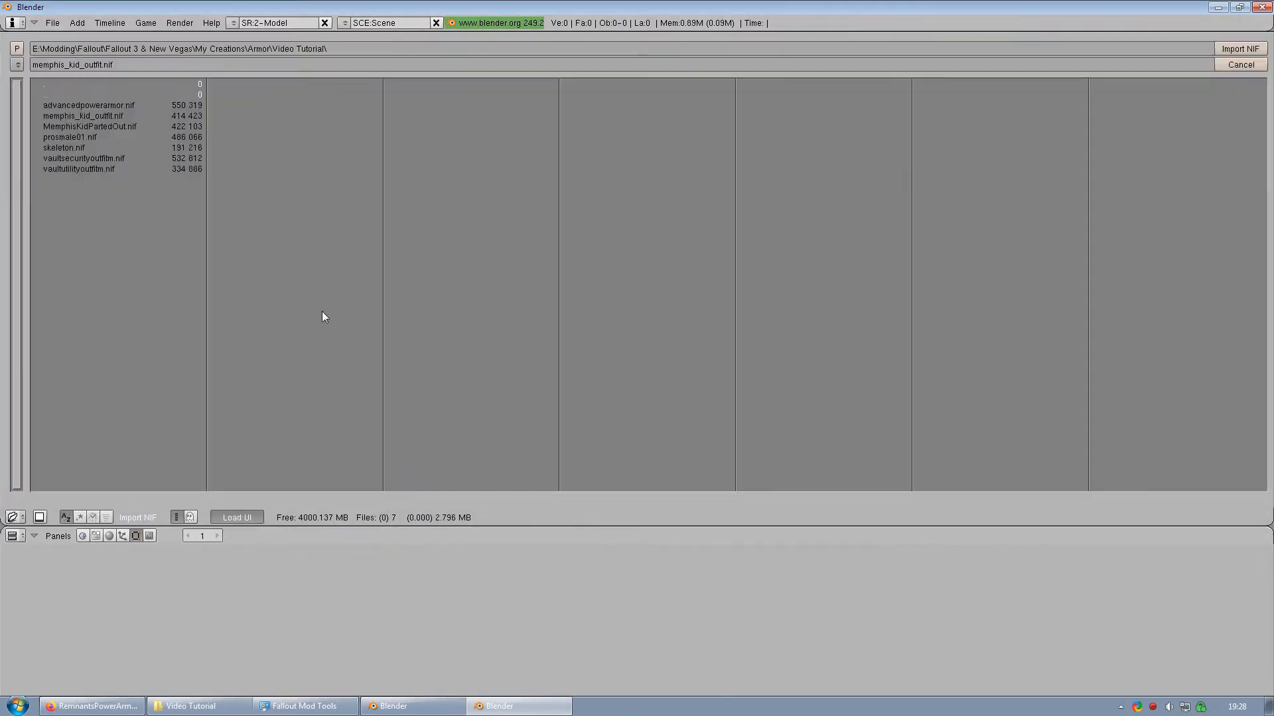
{"action": "left_click", "coordinate": [84, 138]}
{"action": "left_click", "coordinate": [1237, 49]}
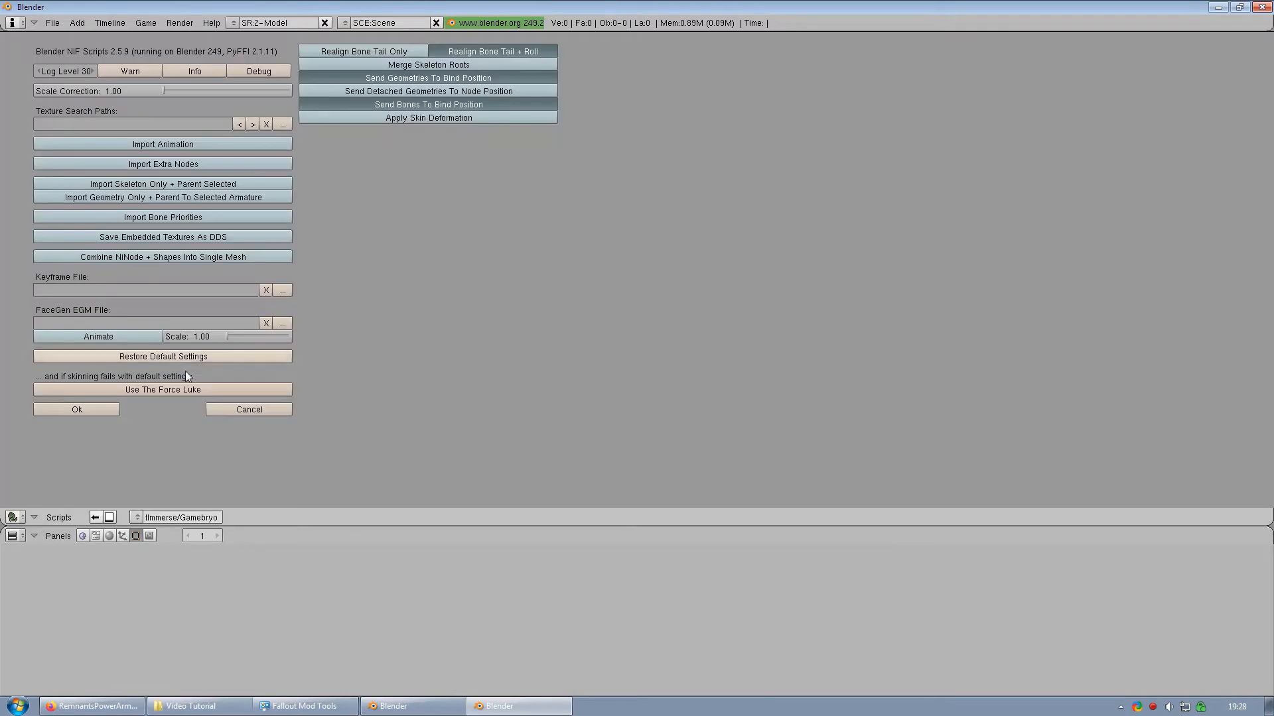
{"action": "left_click", "coordinate": [77, 410]}
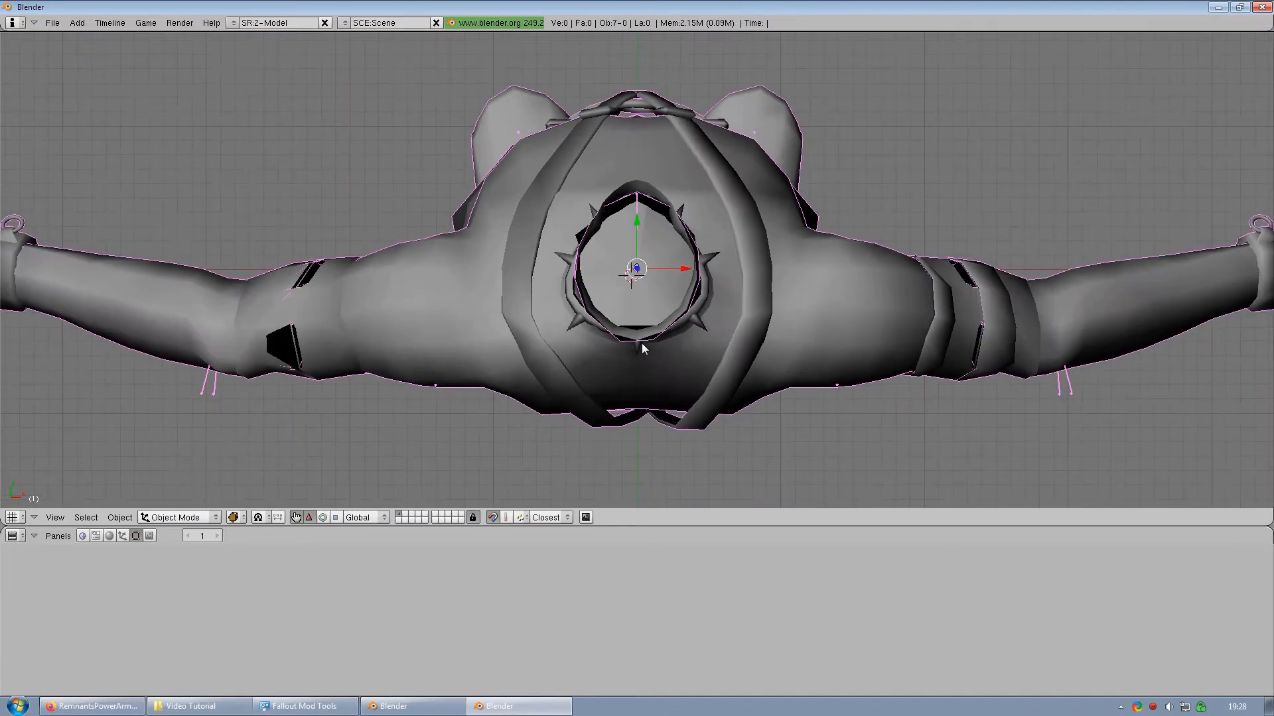
Step: Examine the prosmale01 outfit upright and check in Edit Mode which body parts its torso mesh covers
{"action": "key", "text": "ctrl+KP_1"}
{"action": "scroll", "coordinate": [645, 317], "scroll_direction": "down", "scroll_amount": 4}
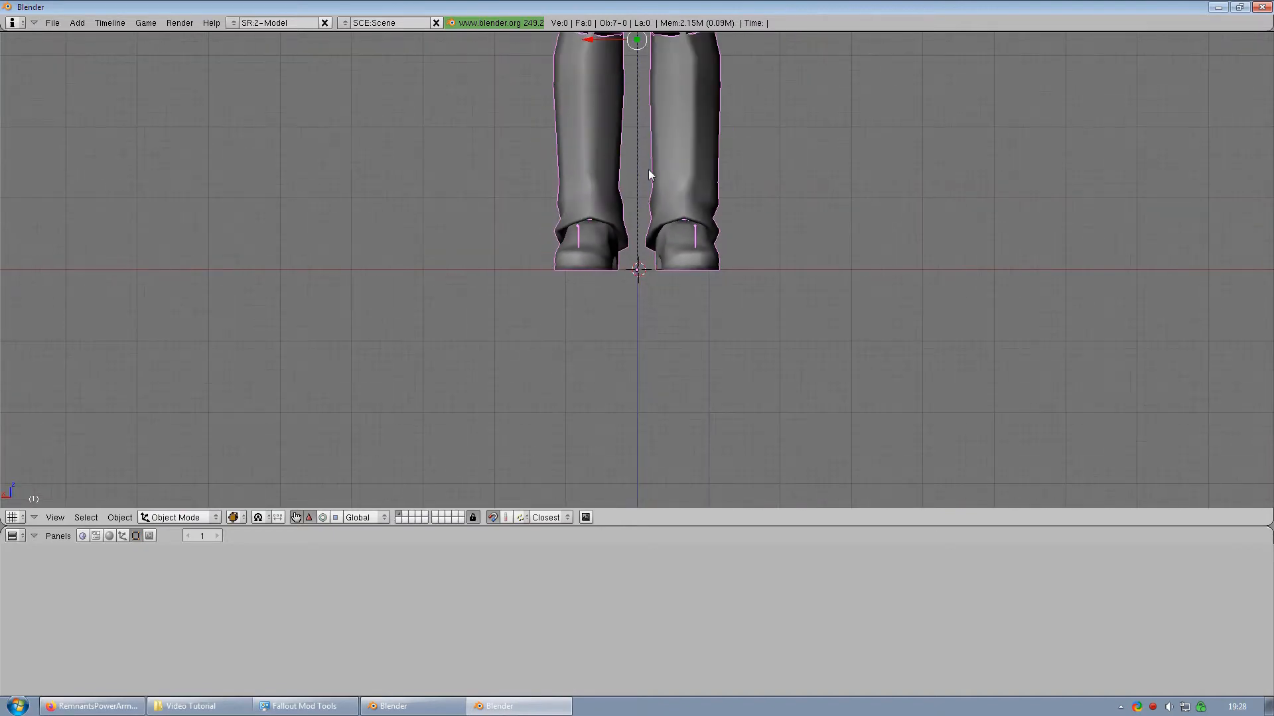
{"action": "middle_click_drag", "start_coordinate": [648, 169], "coordinate": [647, 464], "text": "shift"}
{"action": "middle_click_drag", "start_coordinate": [714, 157], "coordinate": [697, 405], "text": "shift"}
{"action": "right_click", "coordinate": [659, 202]}
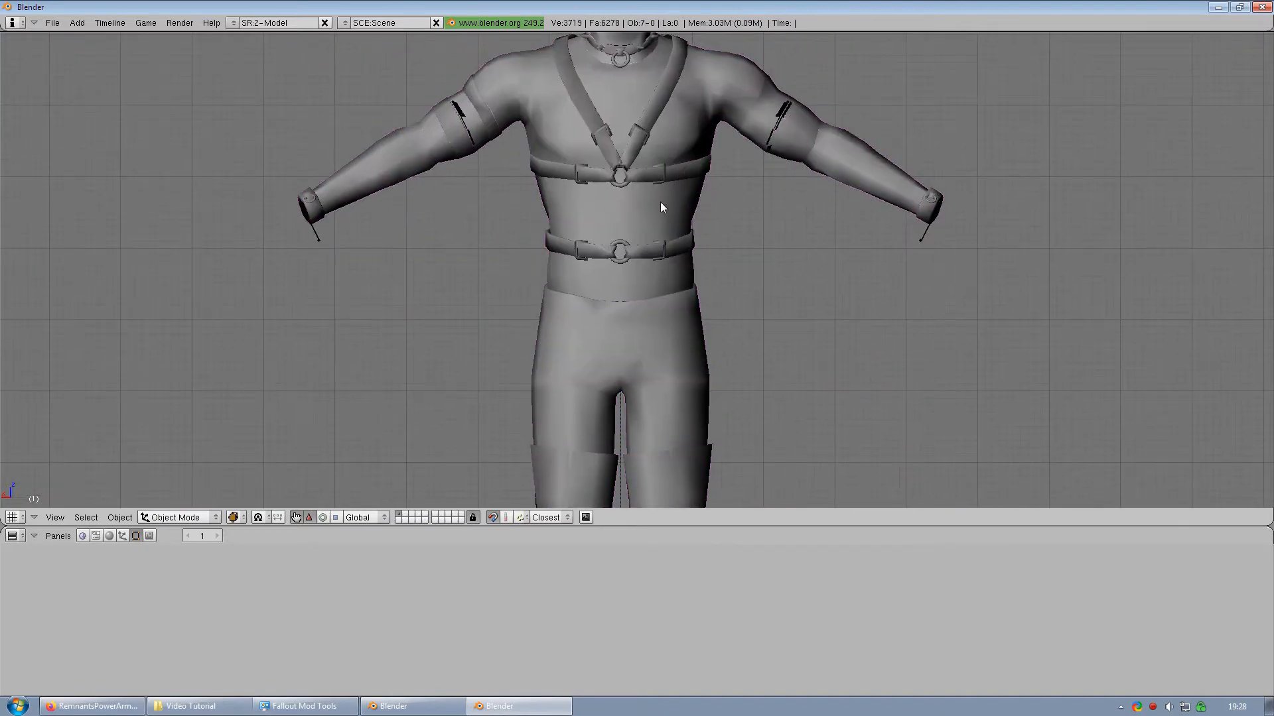
{"action": "key", "text": "Tab"}
{"action": "scroll", "coordinate": [663, 211], "scroll_direction": "down", "scroll_amount": 2}
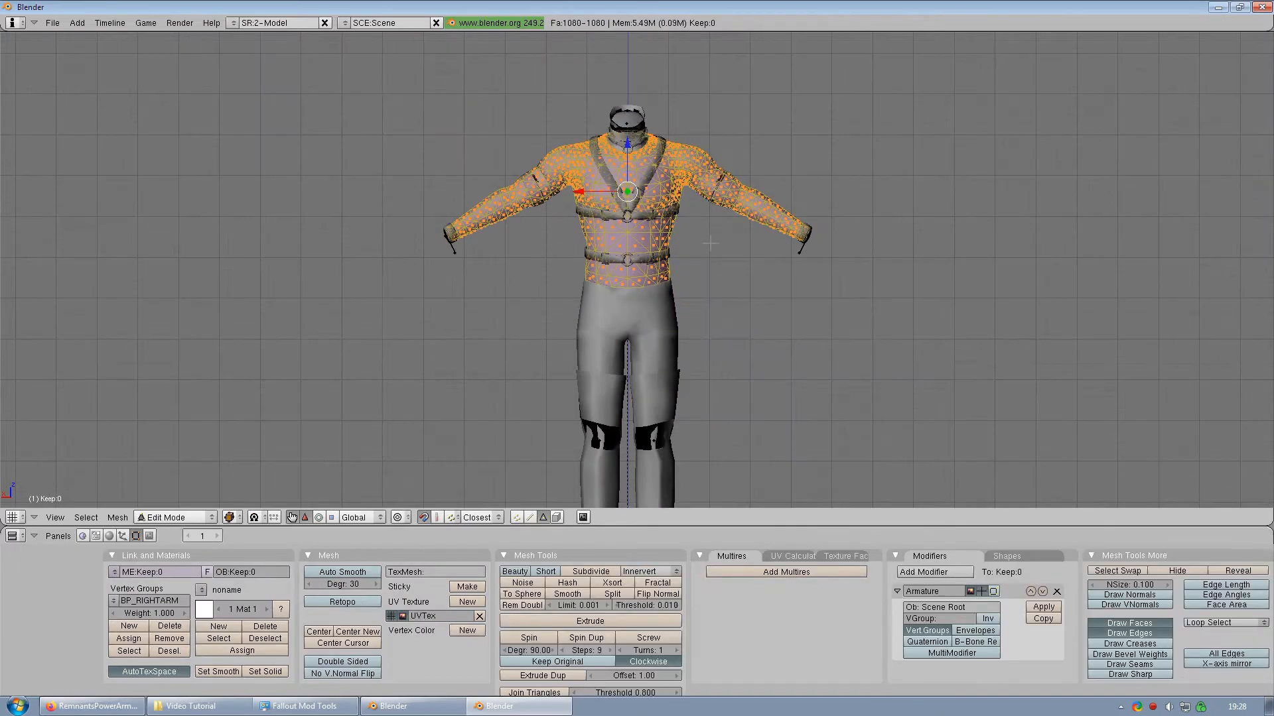
{"action": "middle_click_drag", "start_coordinate": [710, 243], "coordinate": [712, 279]}
{"action": "scroll", "coordinate": [712, 279], "scroll_direction": "up", "scroll_amount": 2}
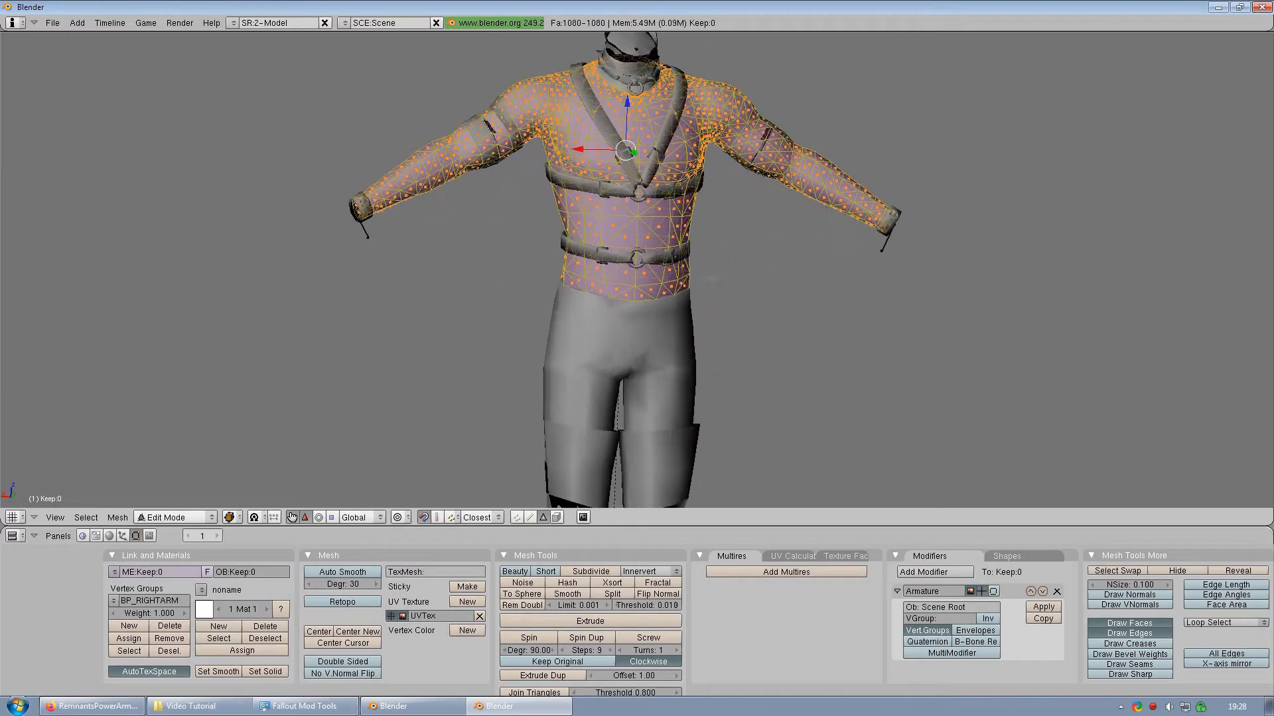
{"action": "key", "text": "Tab"}
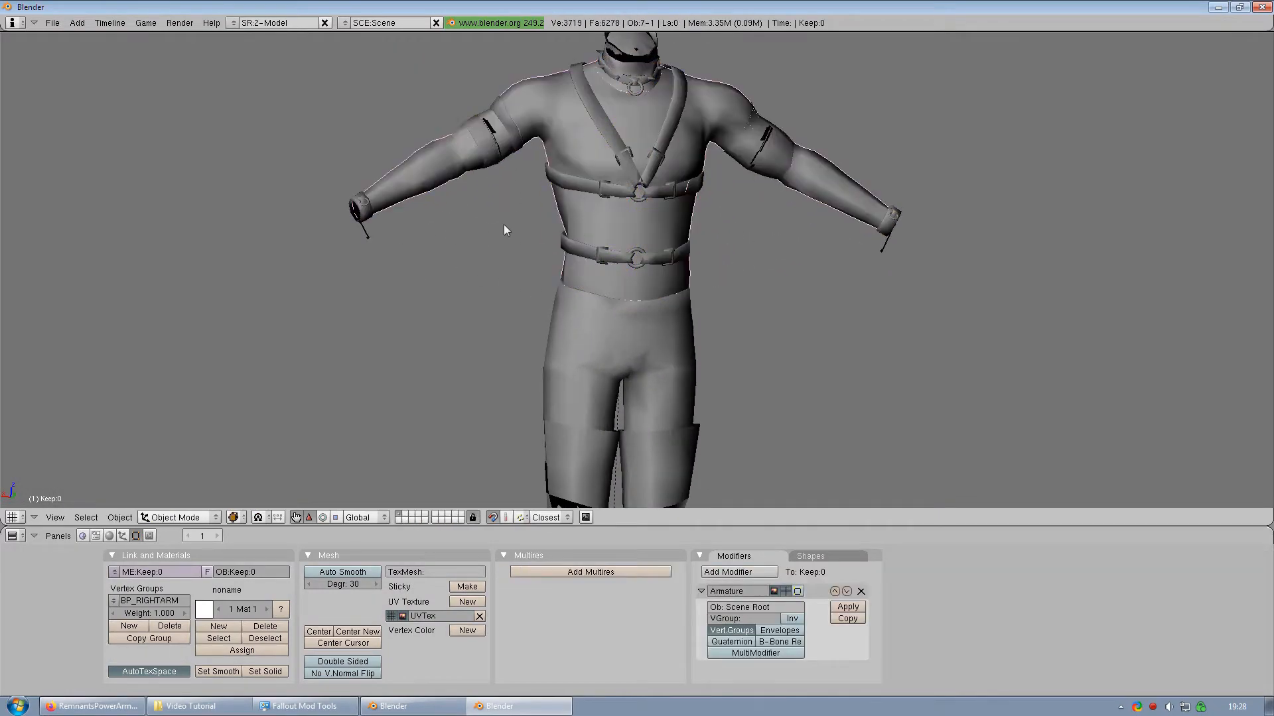
Step: Clear the scene and import vaultutilityoutfitm.nif from the Video Tutorial folder with the current NIF import settings
{"action": "key", "text": "ctrl+x"}
{"action": "left_click", "coordinate": [468, 260]}
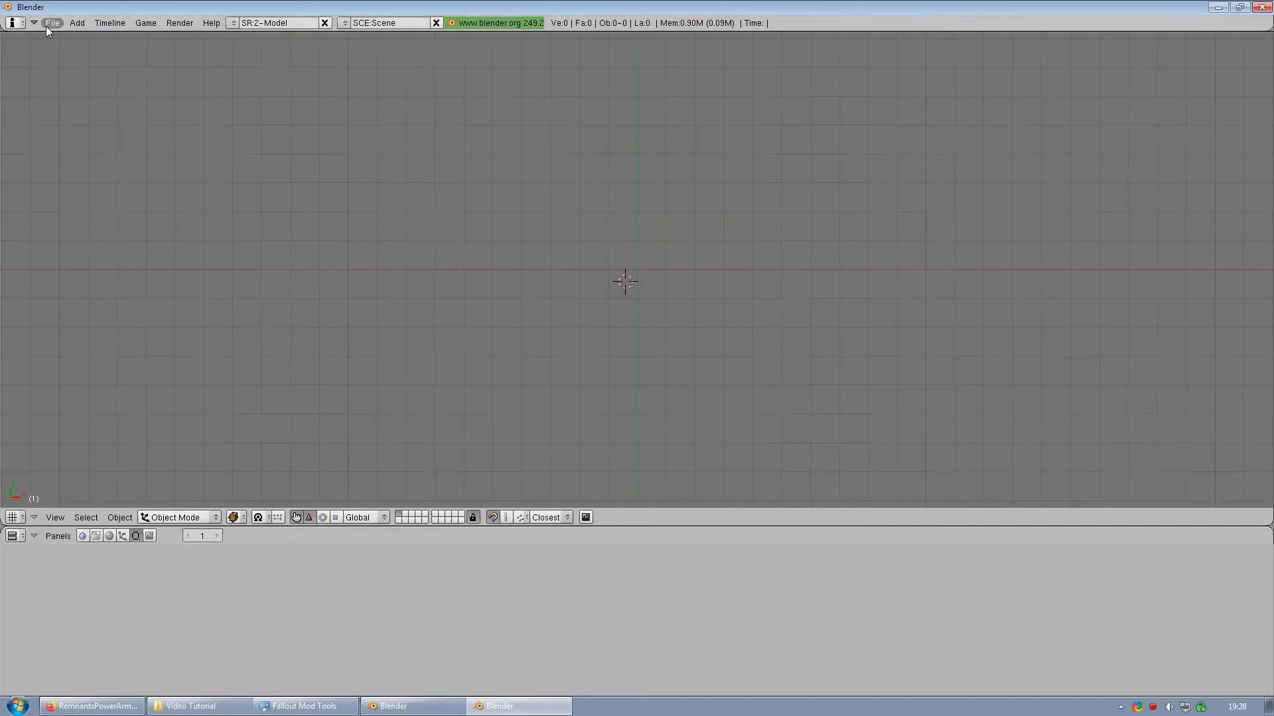
{"action": "left_click", "coordinate": [51, 23]}
{"action": "mouse_move", "coordinate": [85, 251]}
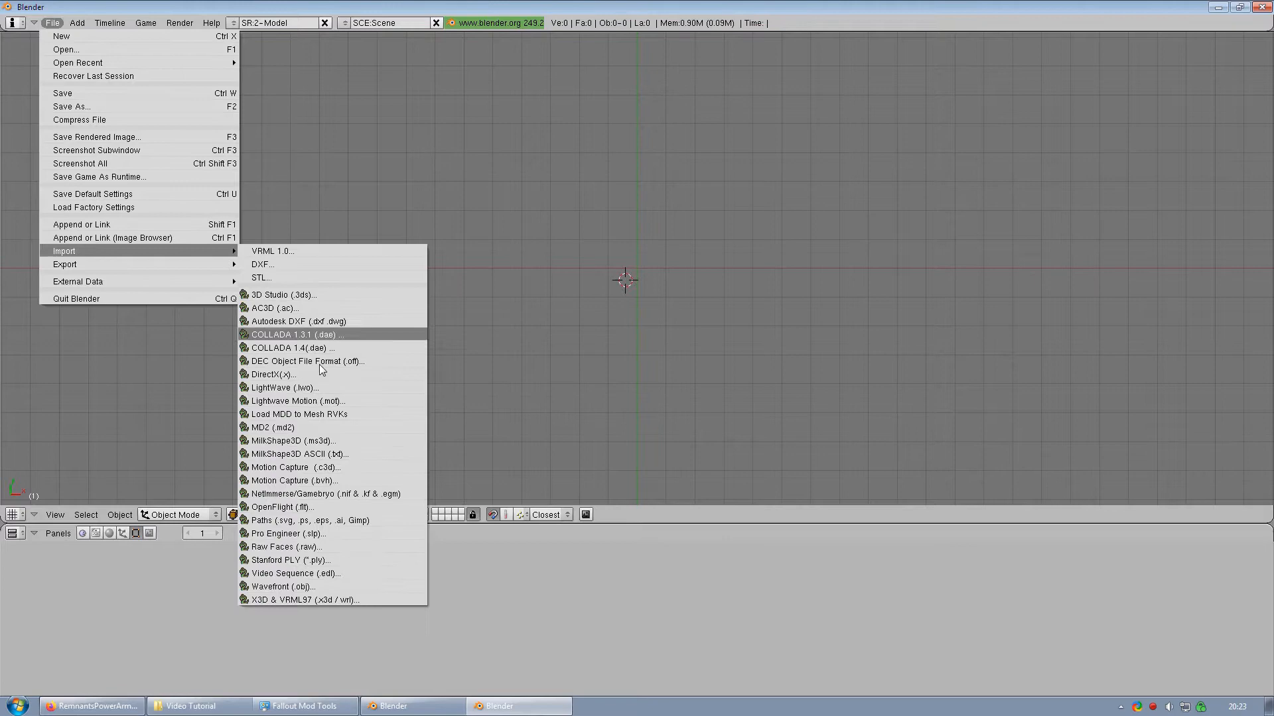
{"action": "left_click", "coordinate": [301, 494]}
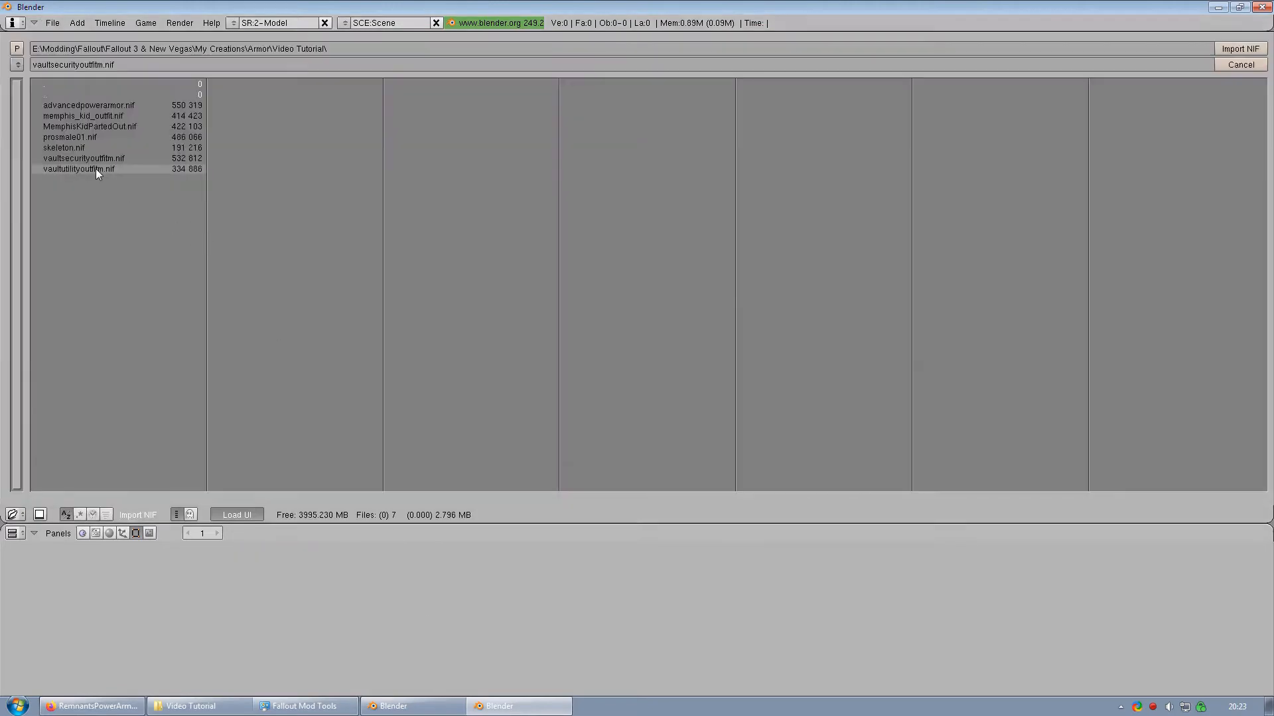
{"action": "left_click", "coordinate": [95, 168]}
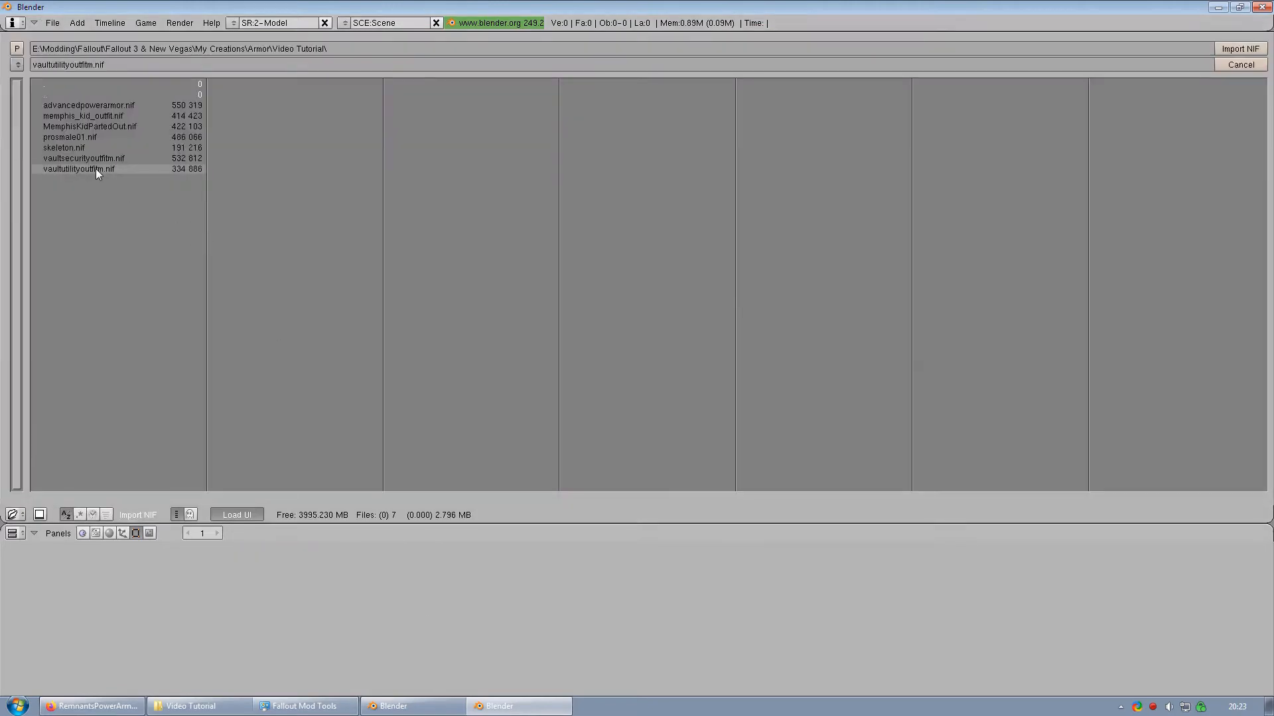
{"action": "left_click", "coordinate": [1240, 49]}
{"action": "left_click", "coordinate": [55, 411]}
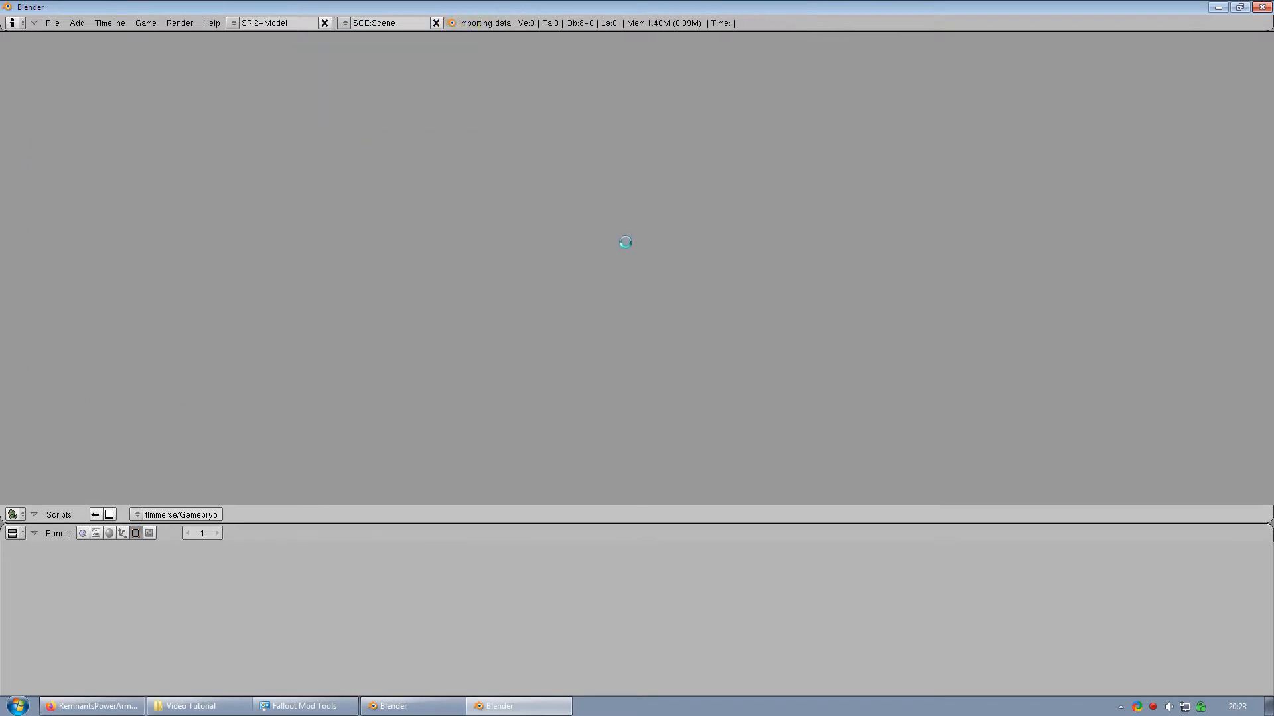
Step: In Edit Mode, select the faces of both boots on the vault utility outfit's UpperBody mesh and separate them into their own object
{"action": "scroll", "coordinate": [654, 244], "scroll_direction": "down", "scroll_amount": 3}
{"action": "key", "text": "KP_1"}
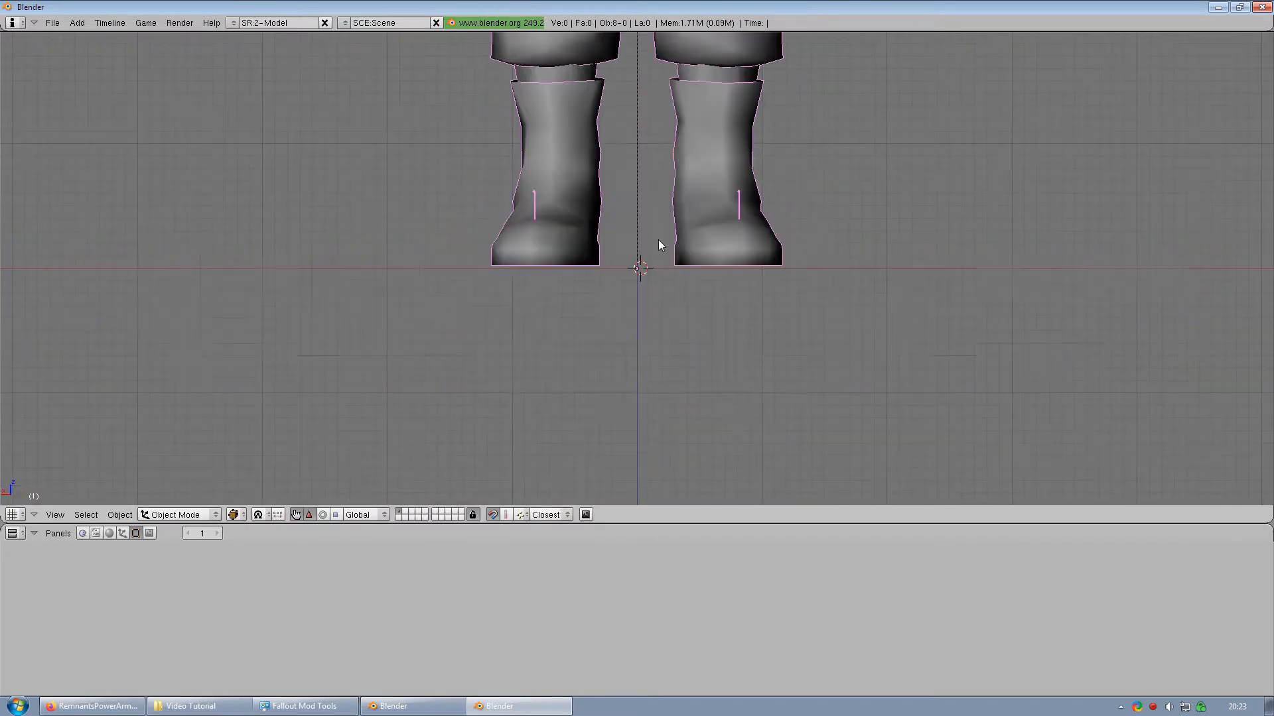
{"action": "right_click", "coordinate": [615, 187]}
{"action": "key", "text": "Tab"}
{"action": "key", "text": "F9"}
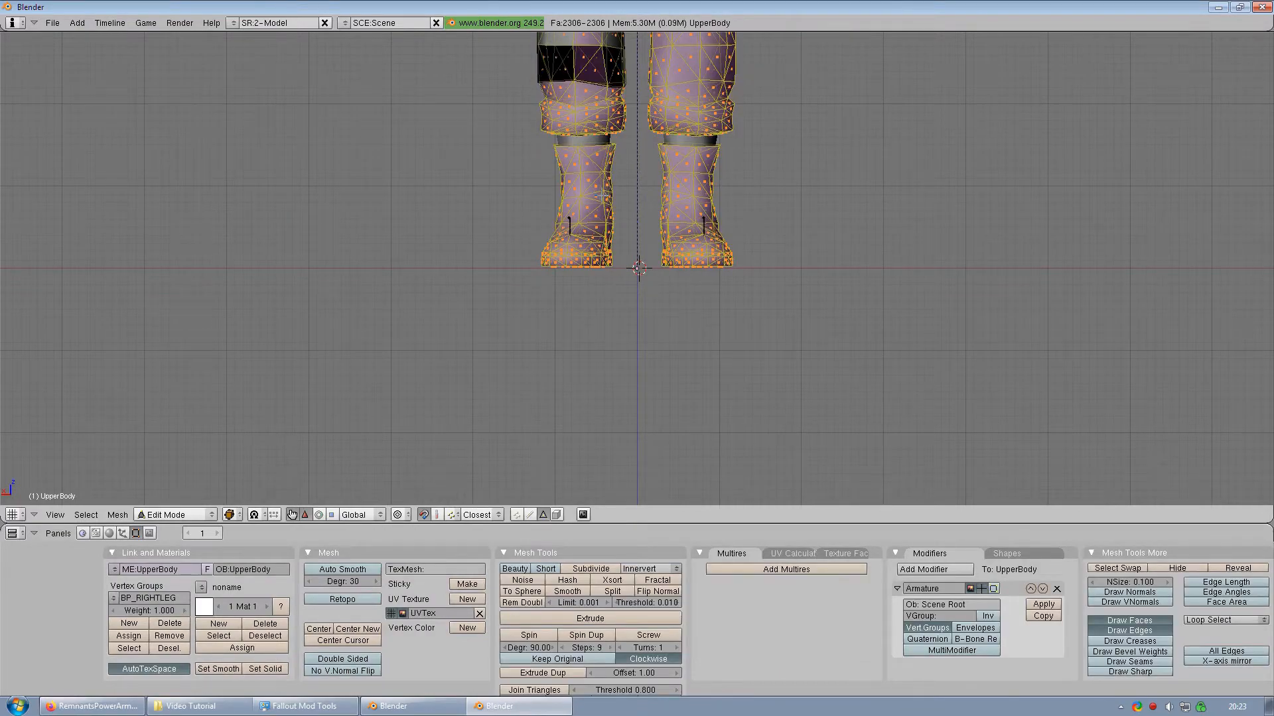
{"action": "key", "text": "a"}
{"action": "scroll", "coordinate": [599, 197], "scroll_direction": "up", "scroll_amount": 2}
{"action": "left_click_drag", "start_coordinate": [402, 326], "coordinate": [888, 69]}
{"action": "middle_click_drag", "start_coordinate": [707, 162], "coordinate": [749, 256]}
{"action": "key", "text": "p"}
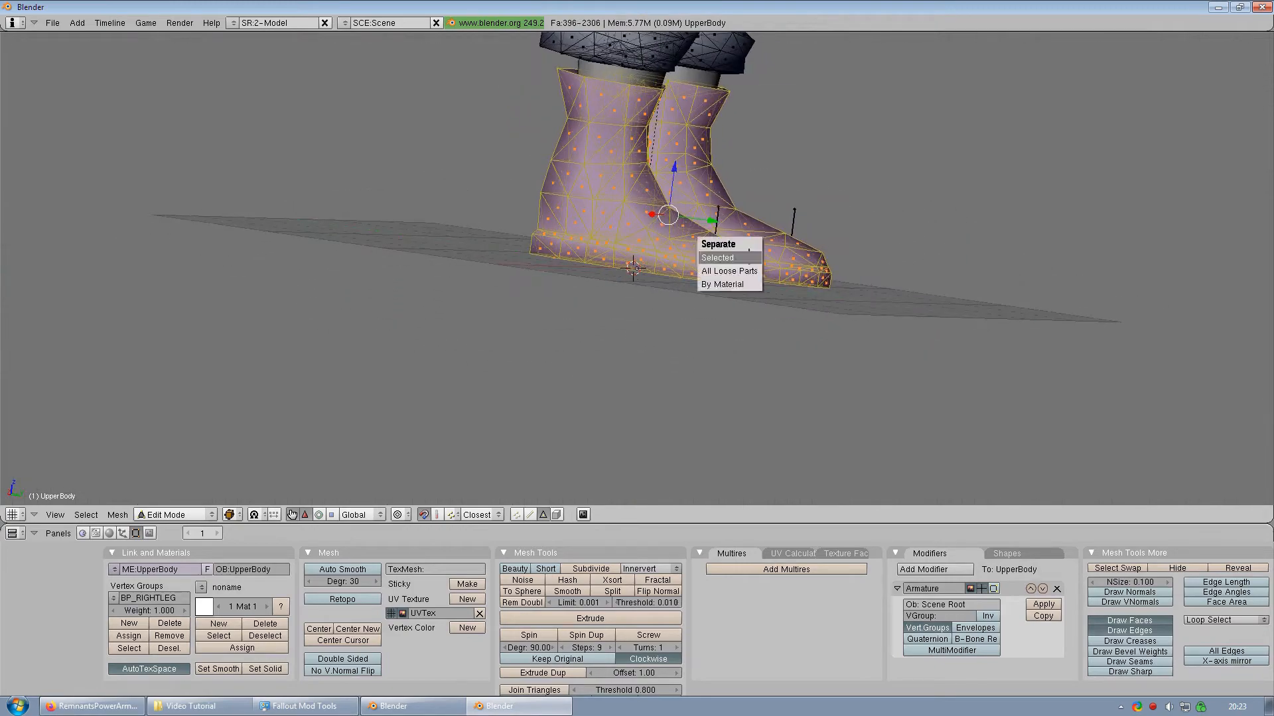
{"action": "left_click", "coordinate": [728, 258]}
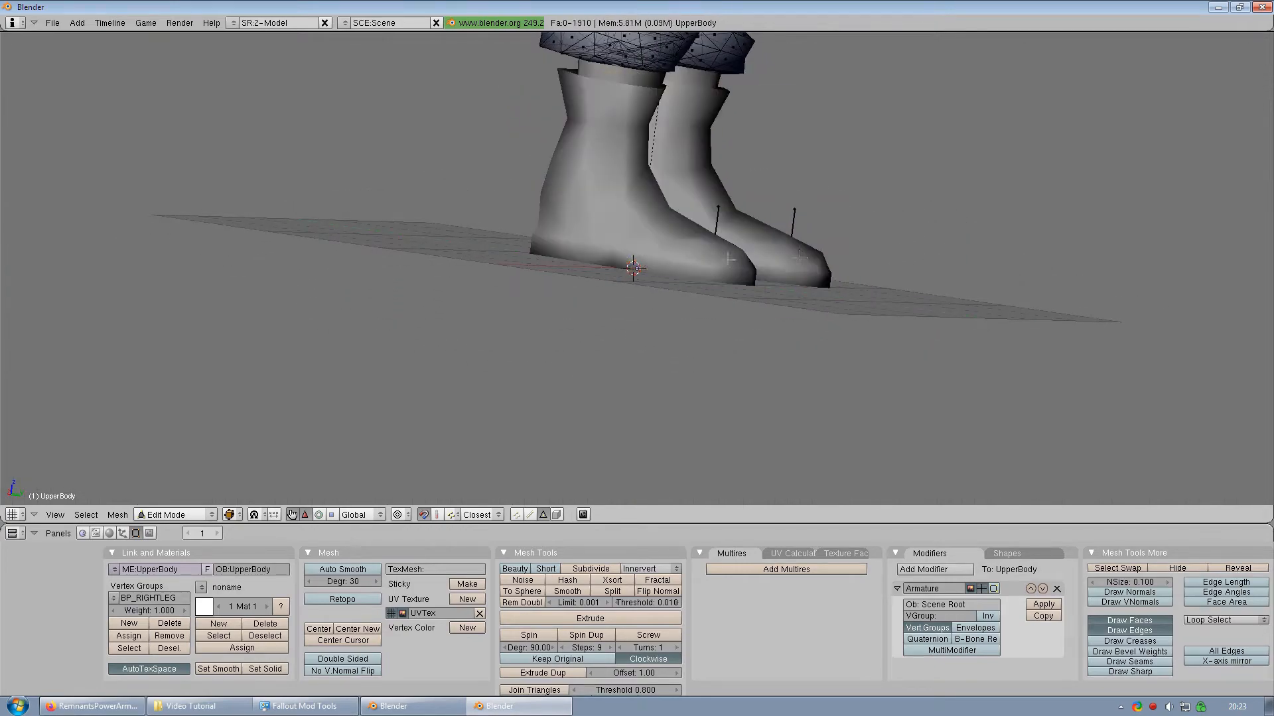
{"action": "scroll", "coordinate": [802, 256], "scroll_direction": "down", "scroll_amount": 3}
{"action": "key", "text": "Tab"}
Step: Export the parted vault utility outfit to the Video Tutorial folder as VaultUtilityPartedOut, geometry only, with the Fallout 3 settings
{"action": "middle_click_drag", "start_coordinate": [780, 279], "coordinate": [765, 414], "text": "shift"}
{"action": "middle_click_drag", "start_coordinate": [757, 292], "coordinate": [613, 282]}
{"action": "left_click", "coordinate": [52, 23]}
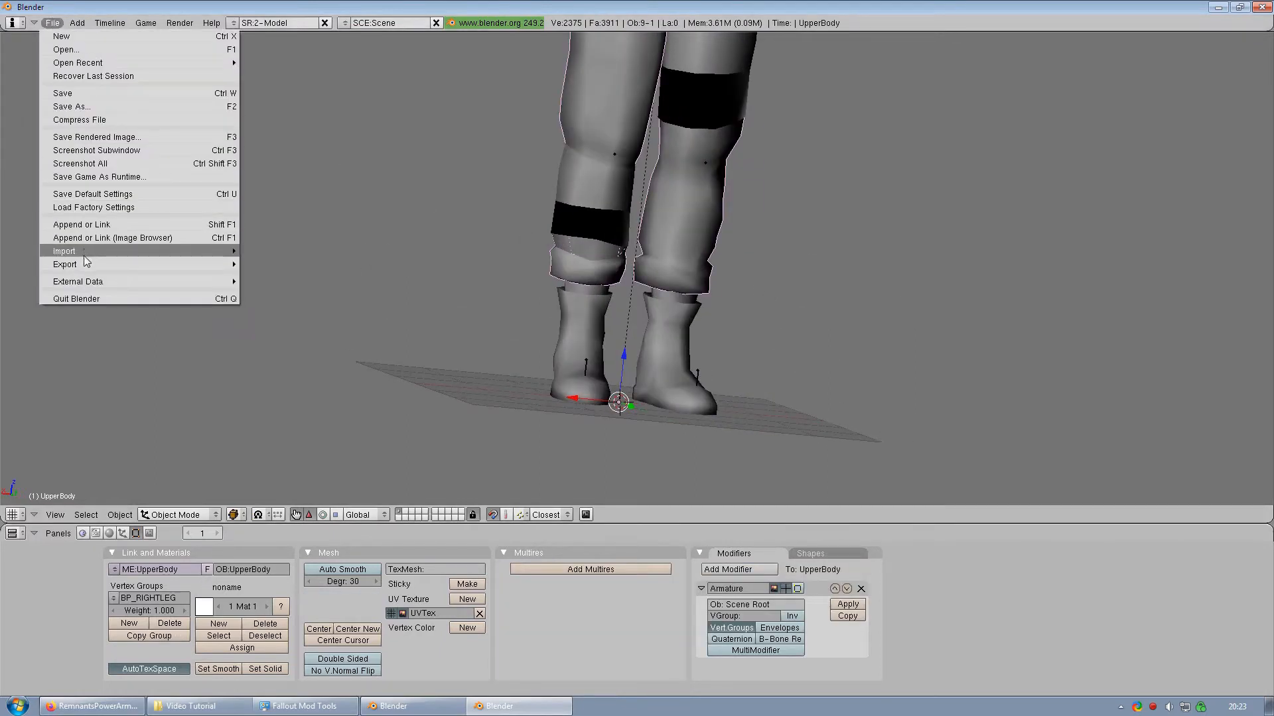
{"action": "mouse_move", "coordinate": [91, 266]}
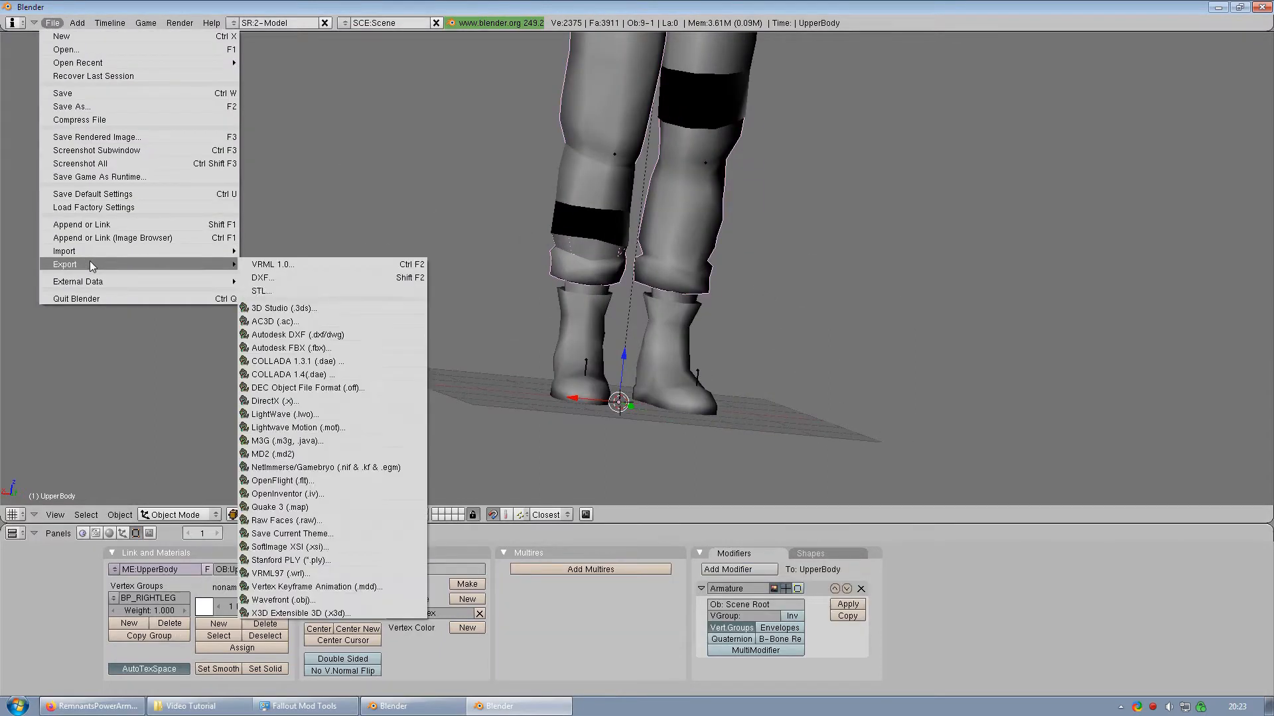
{"action": "left_click", "coordinate": [290, 467]}
{"action": "left_click", "coordinate": [100, 64]}
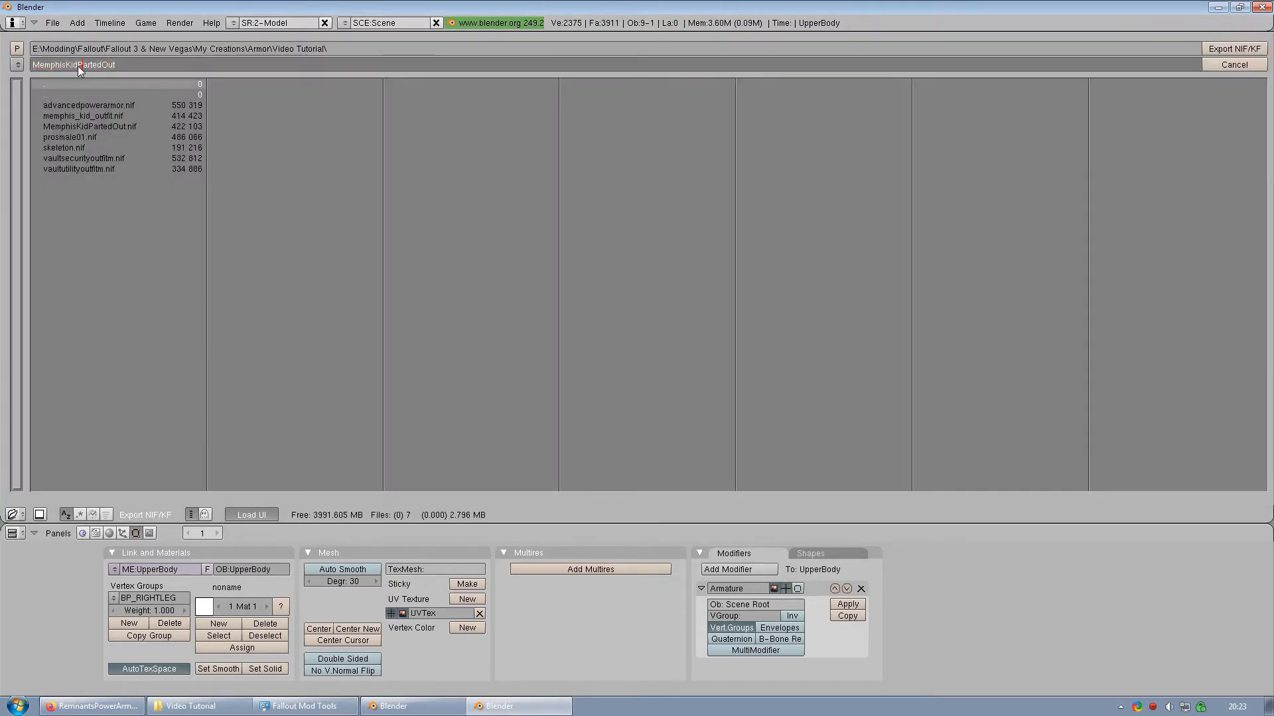
{"action": "type", "text": "VaultUtility"}
{"action": "left_click", "coordinate": [1211, 50]}
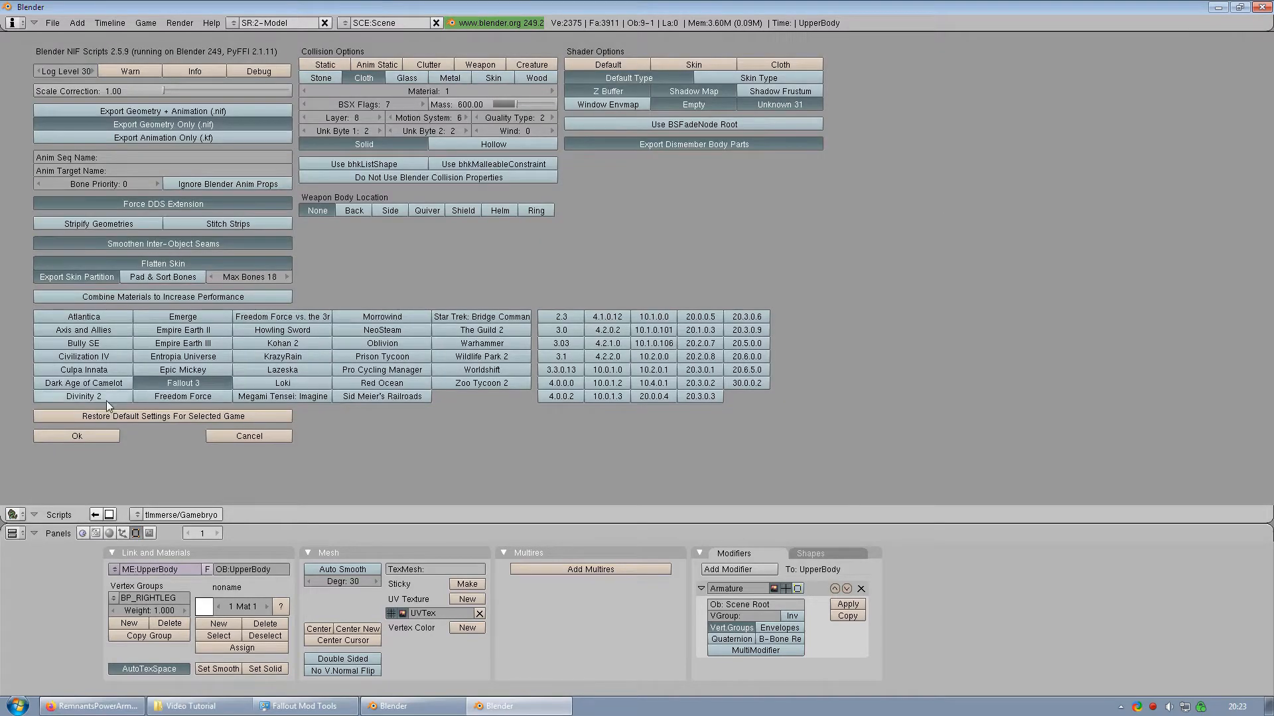
{"action": "left_click", "coordinate": [87, 433]}
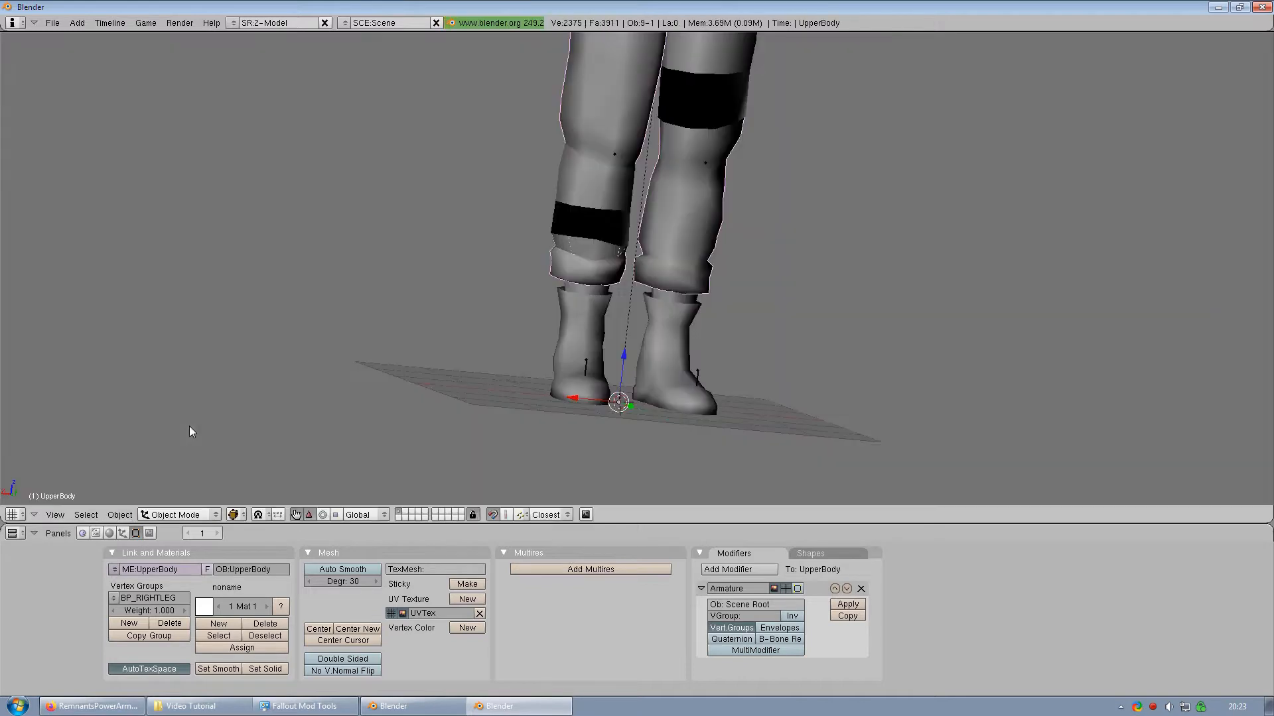
Step: Open VaultUtilityPartedOut.nif from the Video Tutorial folder in NifSkope, examine whether the boots are a separate shape, and close it
{"action": "left_click", "coordinate": [189, 706]}
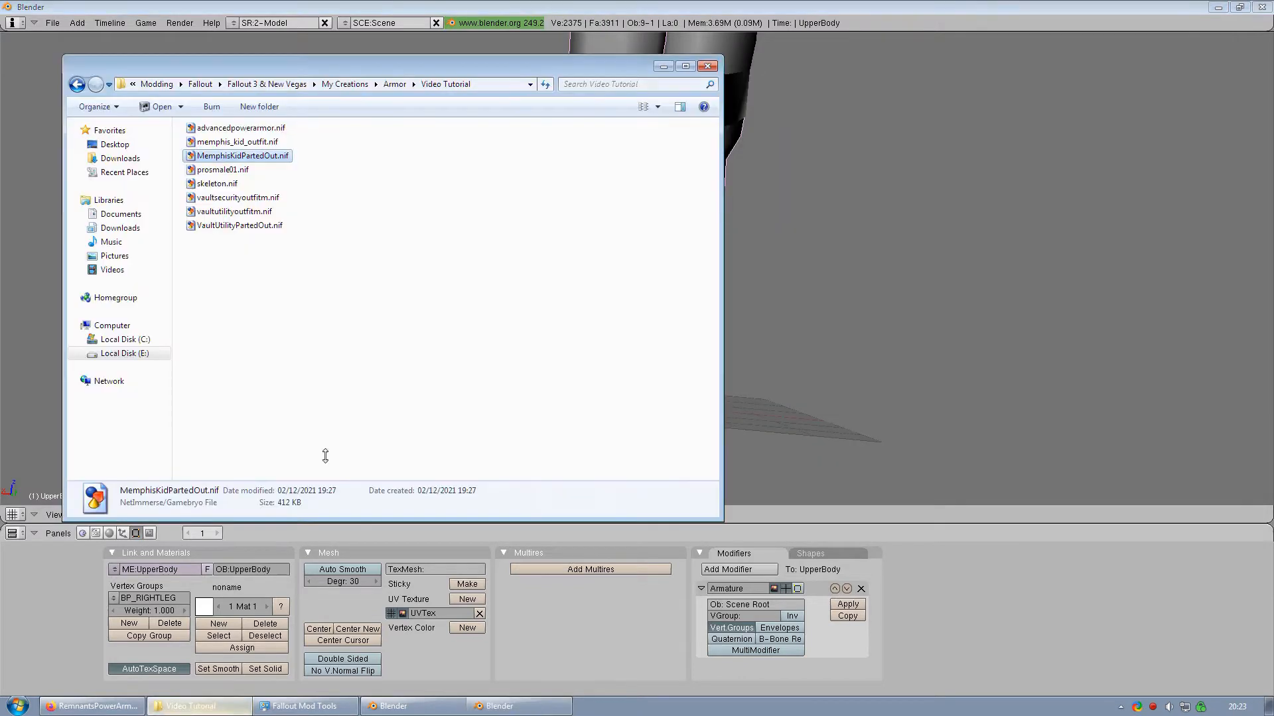
{"action": "double_click", "coordinate": [256, 227]}
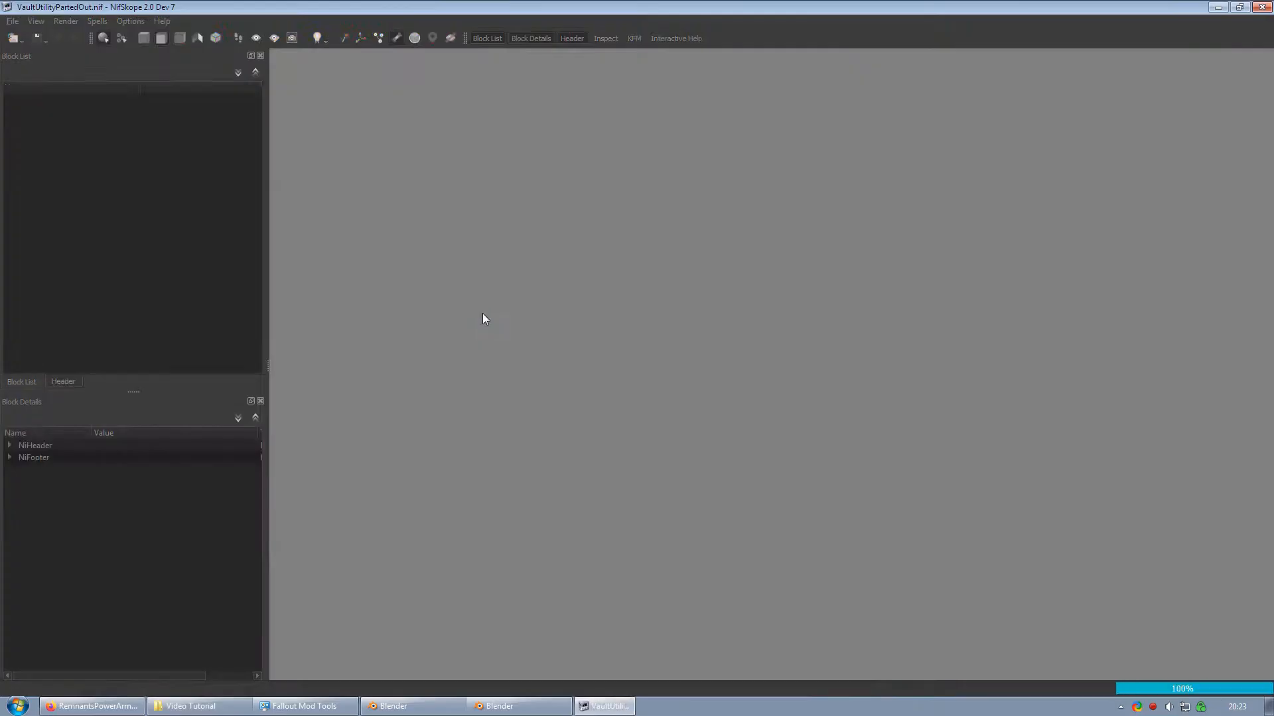
{"action": "scroll", "coordinate": [766, 531], "scroll_direction": "up", "scroll_amount": 5}
{"action": "left_click", "coordinate": [734, 581]}
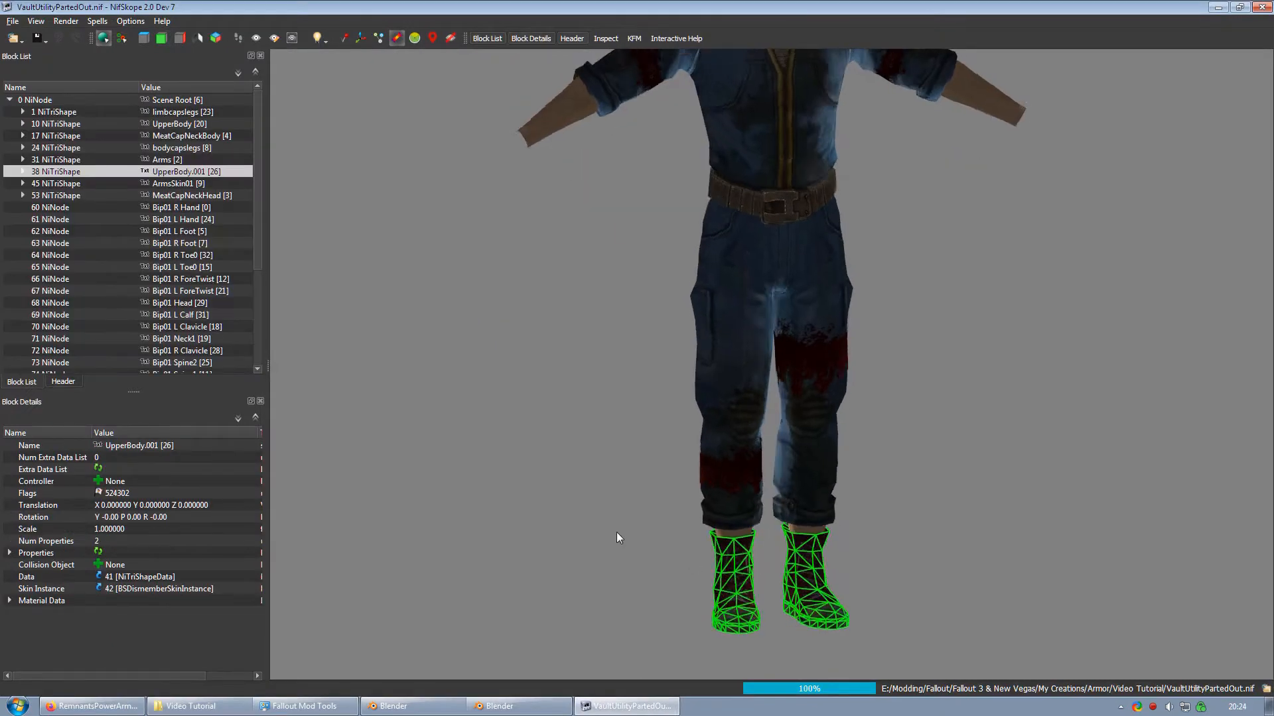
{"action": "left_click_drag", "start_coordinate": [617, 532], "coordinate": [656, 569]}
{"action": "left_click", "coordinate": [715, 587]}
{"action": "left_click", "coordinate": [735, 583]}
{"action": "left_click_drag", "start_coordinate": [734, 583], "coordinate": [512, 524]}
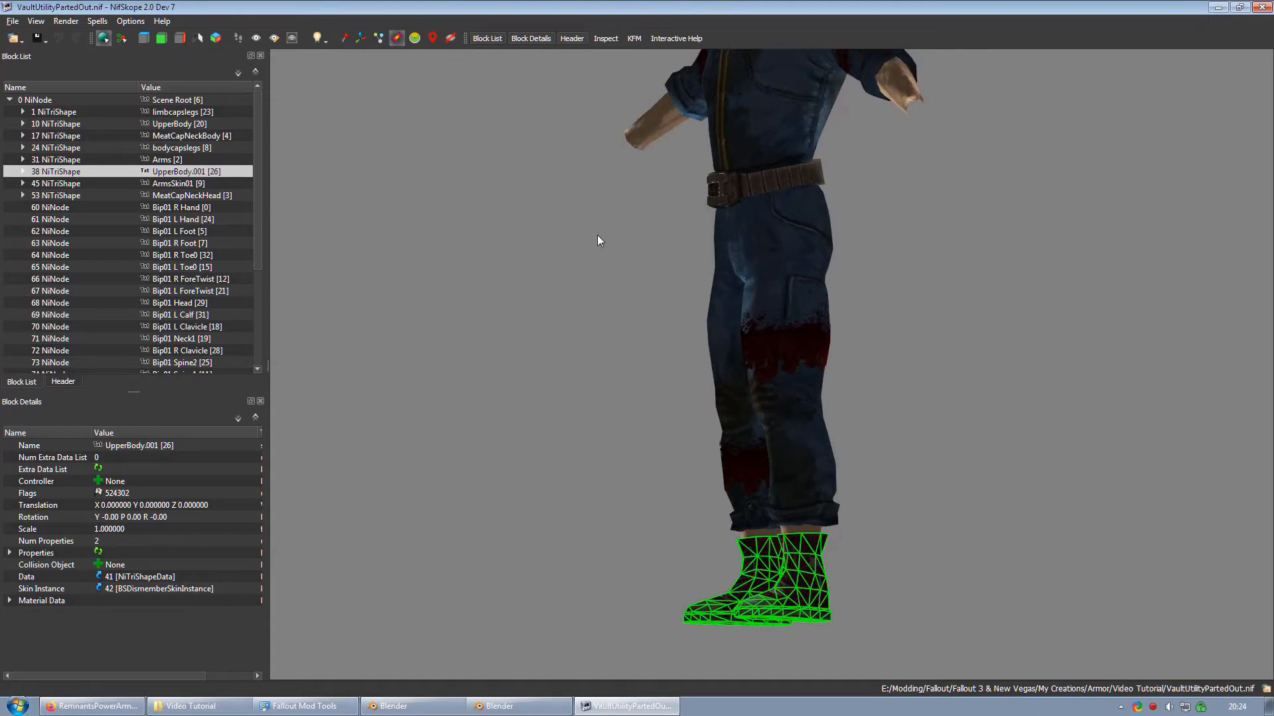
{"action": "middle_click_drag", "start_coordinate": [597, 236], "coordinate": [553, 421]}
{"action": "scroll", "coordinate": [553, 422], "scroll_direction": "down", "scroll_amount": 3}
{"action": "left_click_drag", "start_coordinate": [554, 422], "coordinate": [553, 427]}
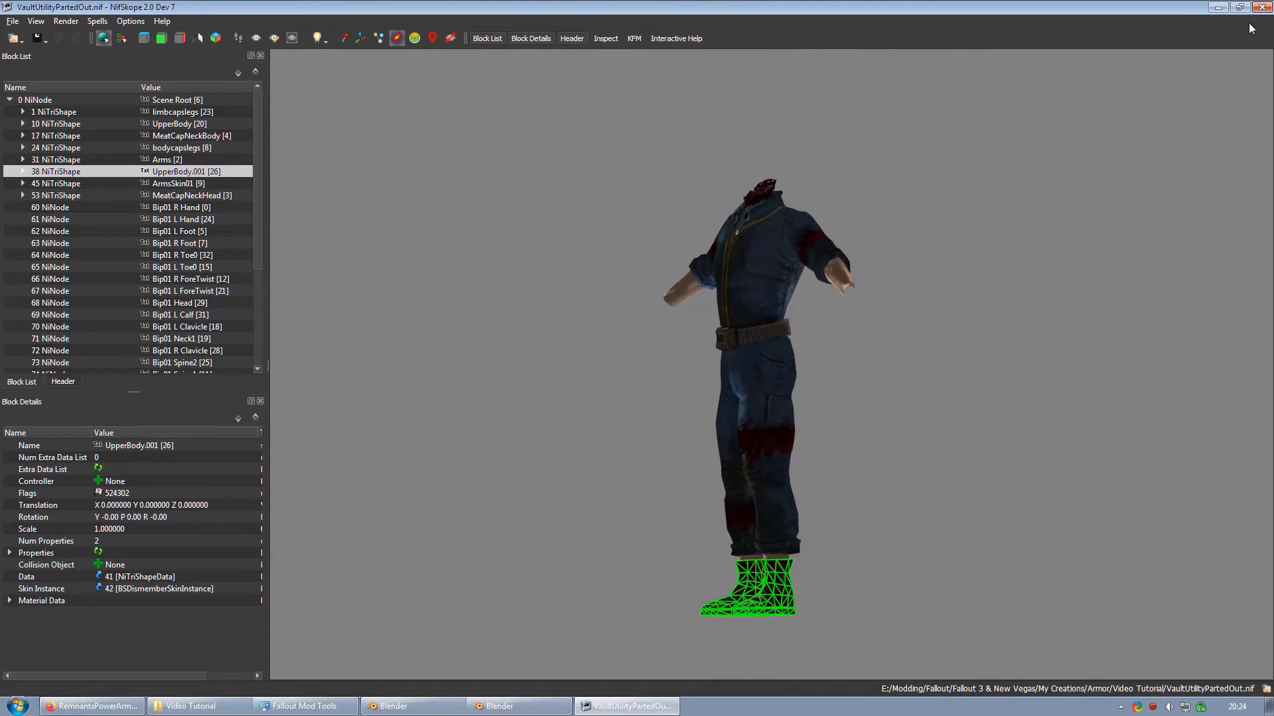
{"action": "left_click", "coordinate": [1261, 7]}
{"action": "left_click", "coordinate": [770, 5]}
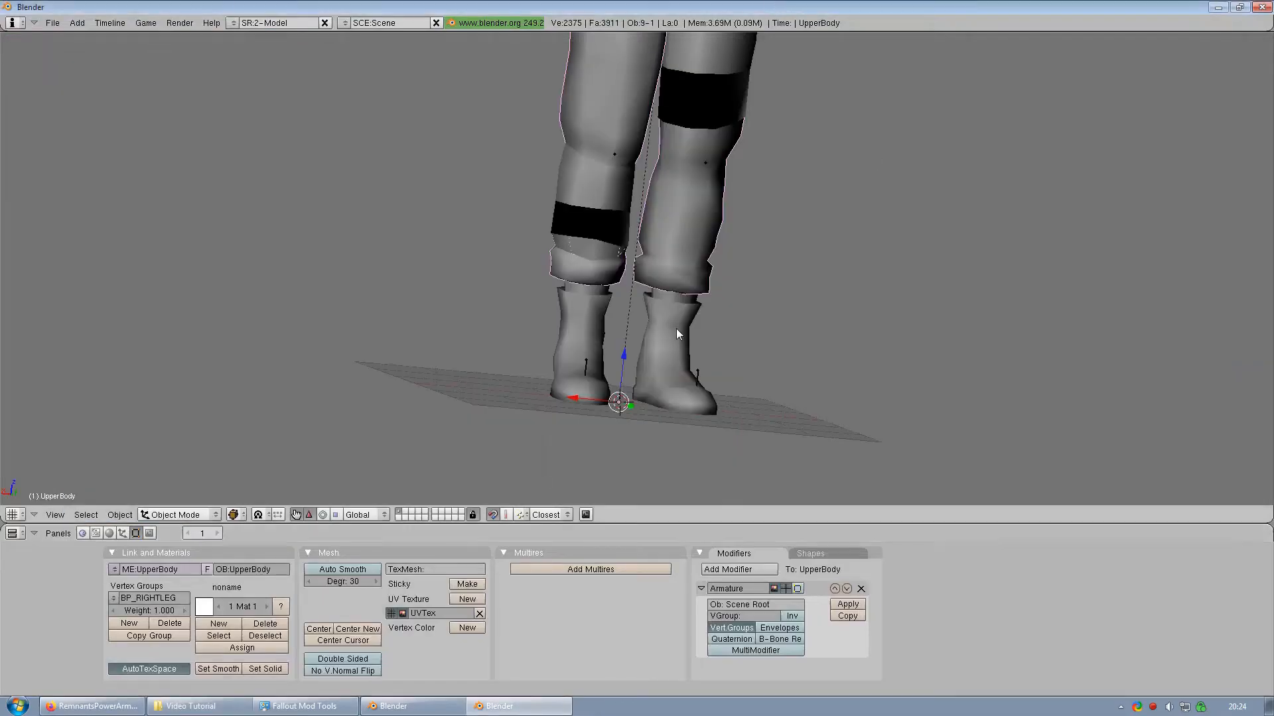
Step: Clear the Blender scene and import vaultsecurityoutfitm.nif with Realign Bone Tail + Roll and geometries and bones sent to bind position
{"action": "left_click", "coordinate": [678, 328]}
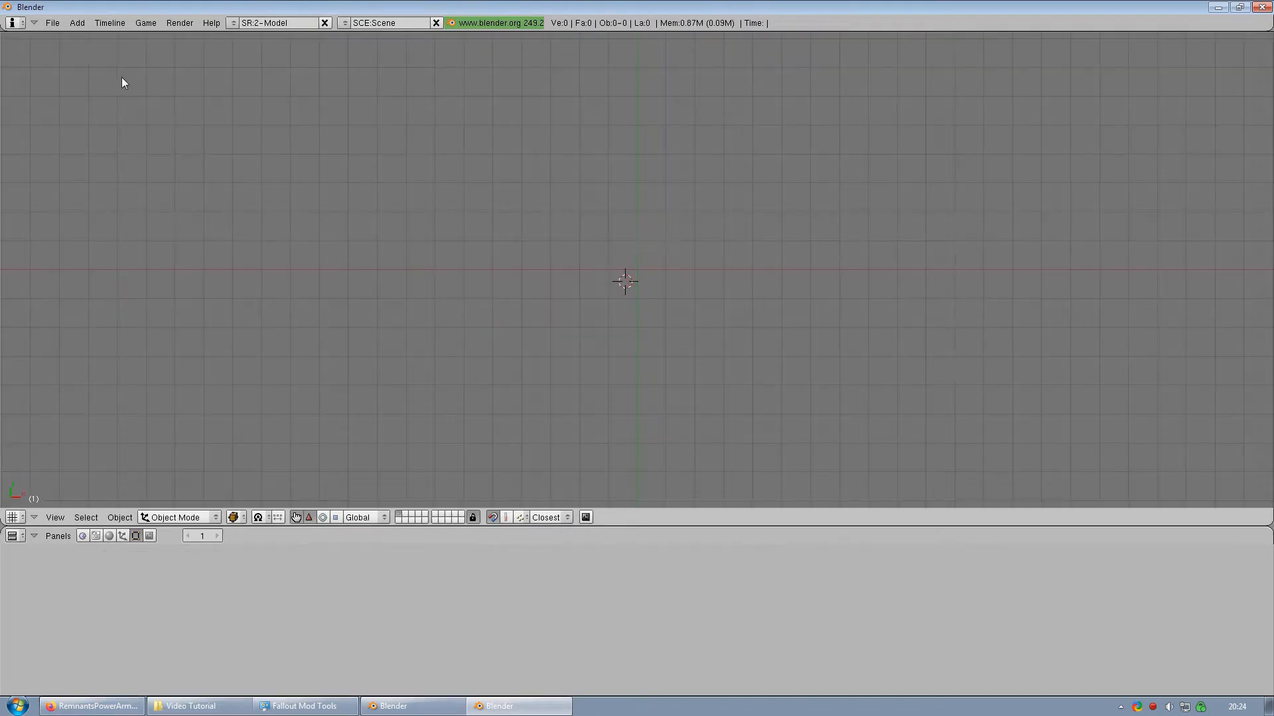
{"action": "left_click", "coordinate": [52, 22]}
{"action": "mouse_move", "coordinate": [94, 251]}
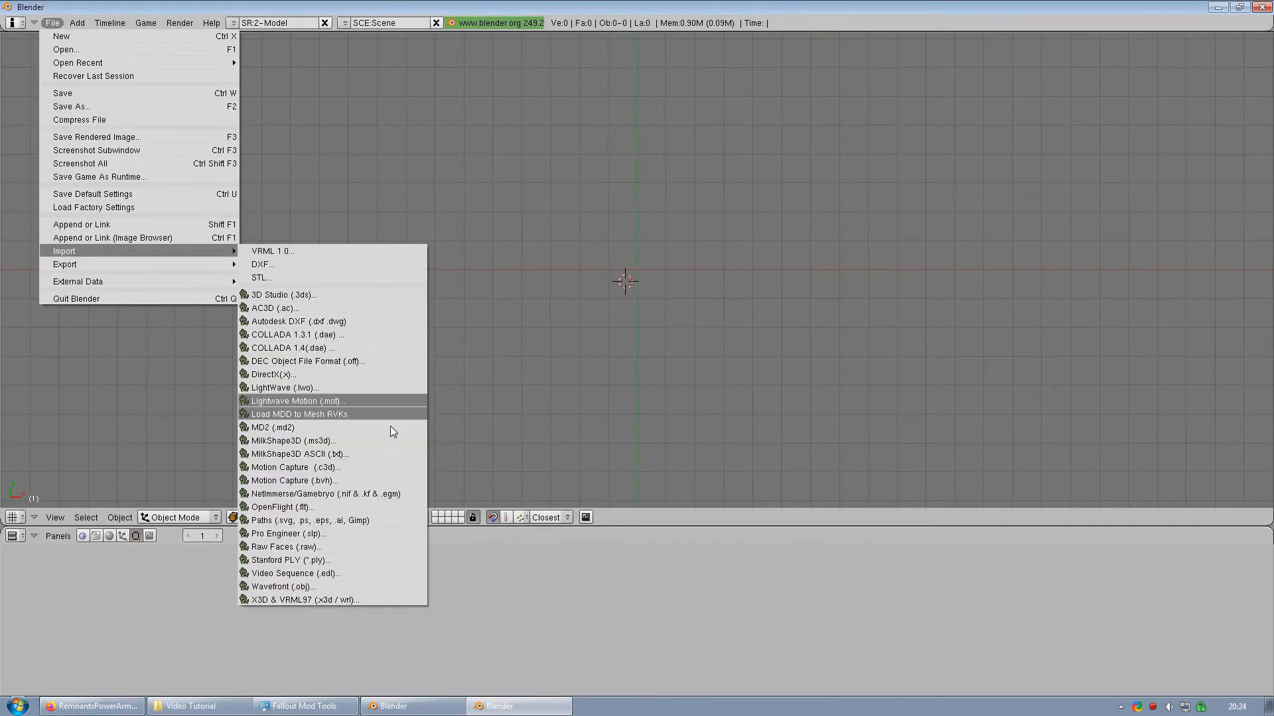
{"action": "left_click", "coordinate": [368, 495]}
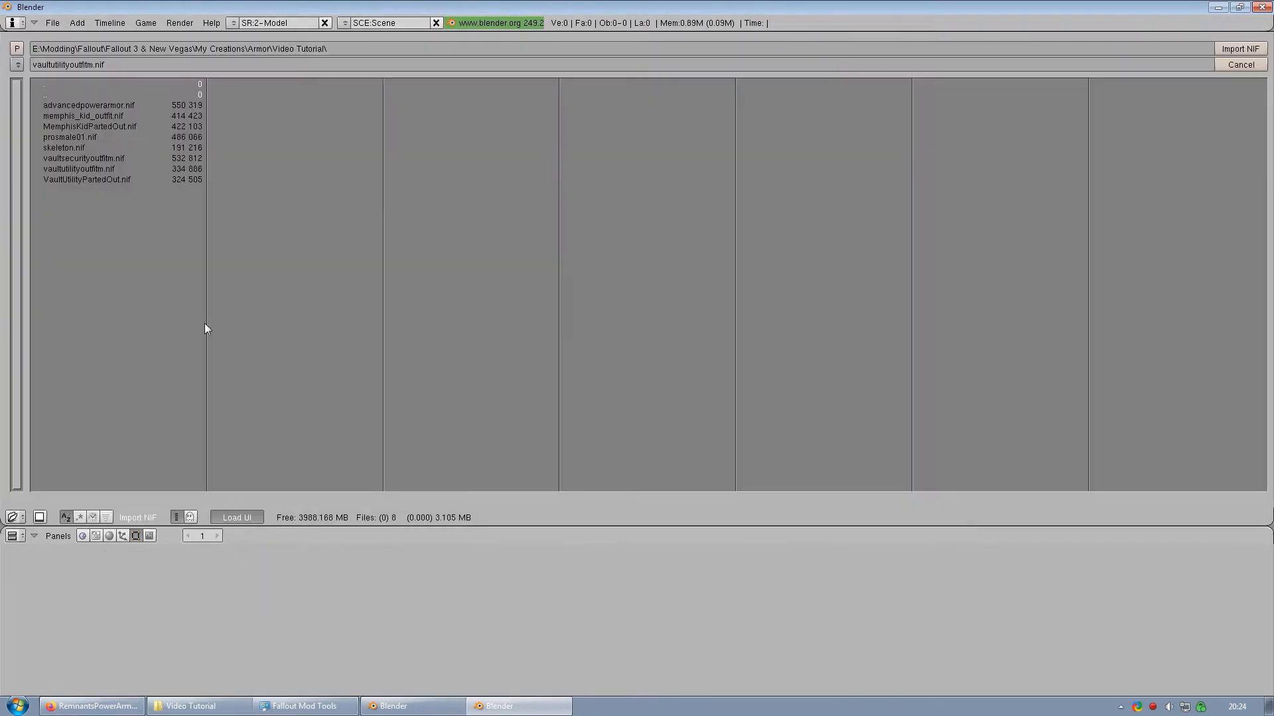
{"action": "left_click", "coordinate": [86, 160]}
{"action": "left_click", "coordinate": [1242, 50]}
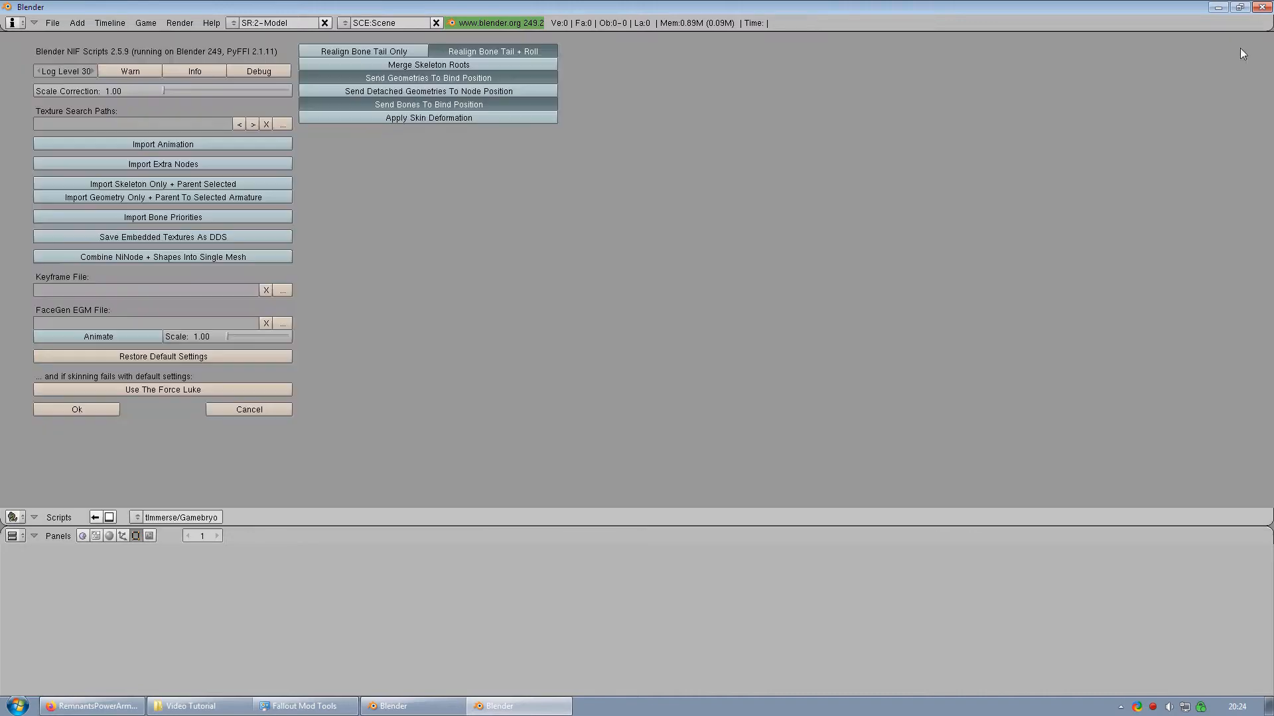
{"action": "left_click", "coordinate": [111, 408]}
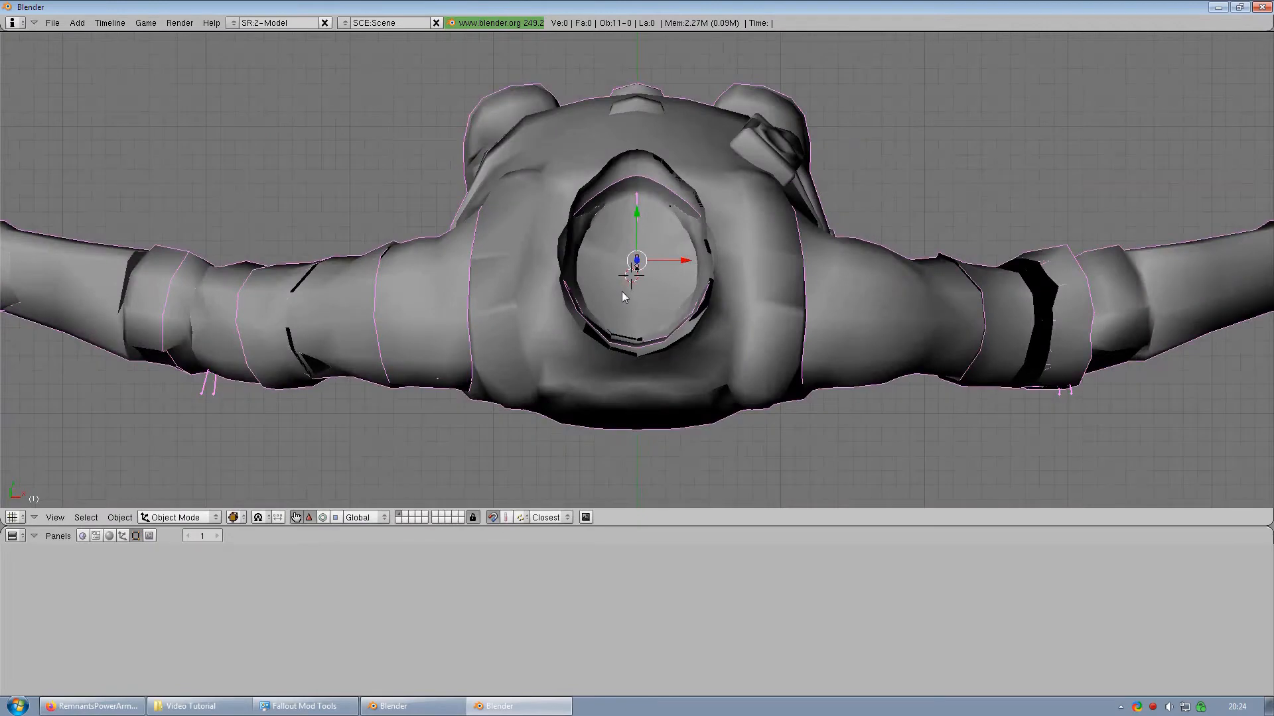
Step: View the security outfit upright from its front and open its Upperbody mesh in Edit Mode
{"action": "key", "text": "ctrl+KP_1"}
{"action": "scroll", "coordinate": [648, 260], "scroll_direction": "down", "scroll_amount": 4}
{"action": "middle_click_drag", "start_coordinate": [636, 160], "coordinate": [603, 400], "text": "shift"}
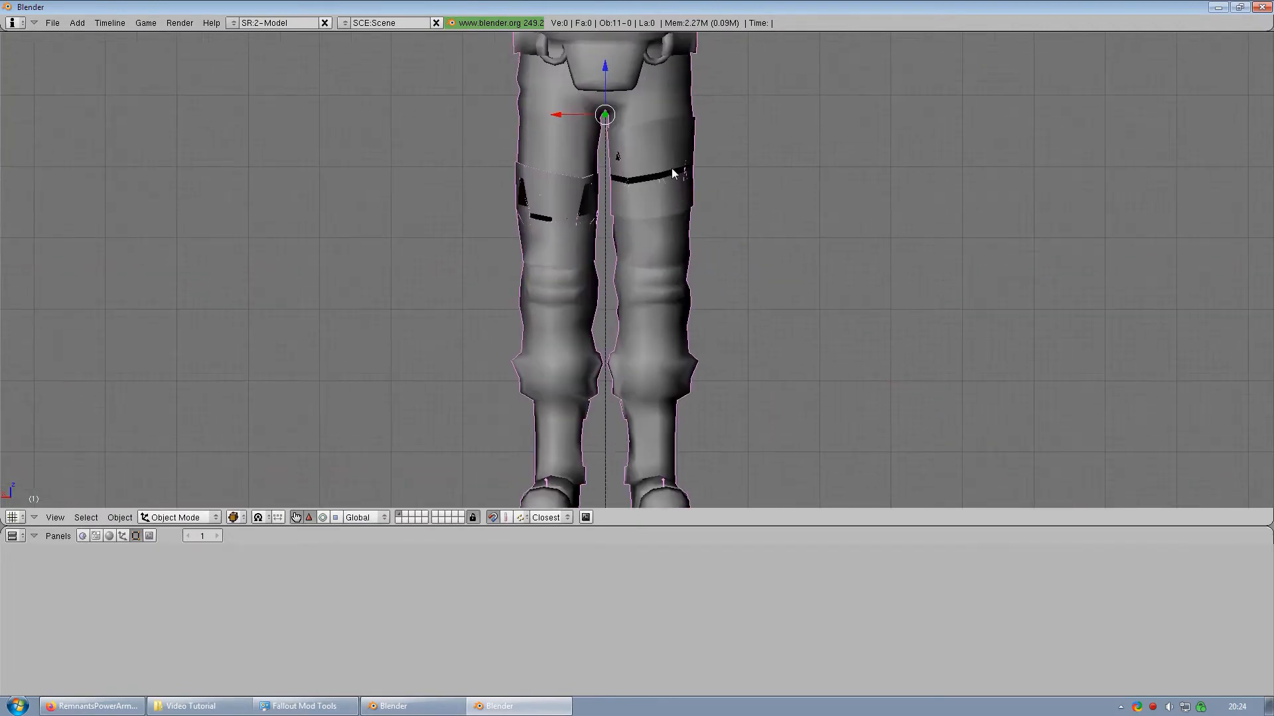
{"action": "middle_click_drag", "start_coordinate": [672, 168], "coordinate": [672, 441], "text": "shift"}
{"action": "right_click", "coordinate": [670, 155]}
{"action": "key", "text": "F9"}
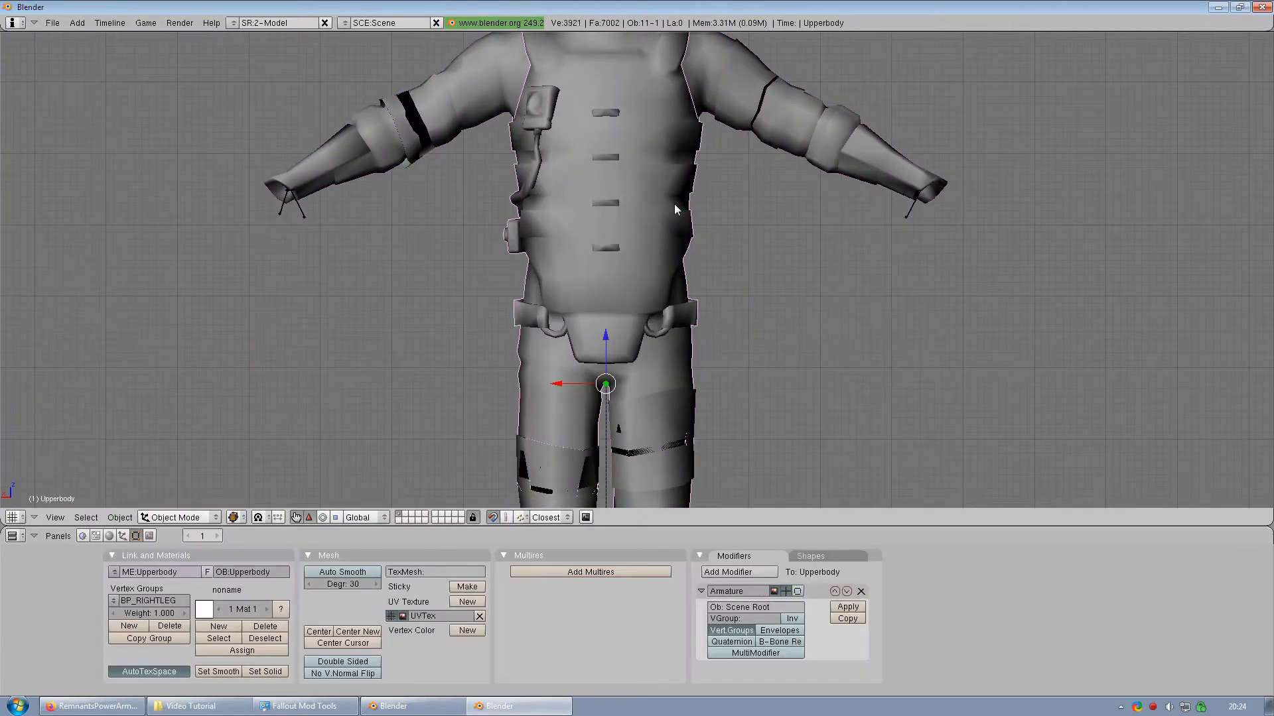
{"action": "key", "text": "Tab"}
Step: Try to isolate the armored vest by selecting all faces linked to one on its shoulder strap, then clear the selection
{"action": "scroll", "coordinate": [649, 212], "scroll_direction": "up", "scroll_amount": 1}
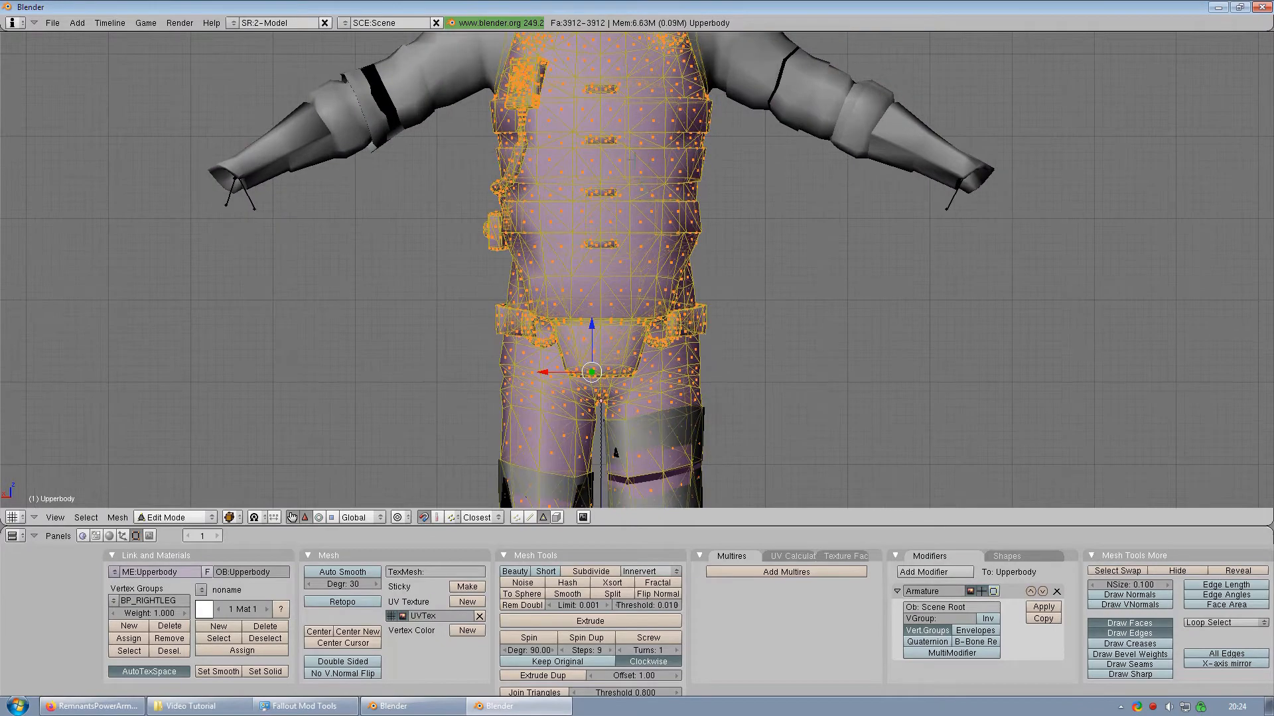
{"action": "middle_click_drag", "start_coordinate": [615, 54], "coordinate": [655, 348], "text": "shift"}
{"action": "scroll", "coordinate": [654, 348], "scroll_direction": "up", "scroll_amount": 2}
{"action": "scroll", "coordinate": [654, 349], "scroll_direction": "up", "scroll_amount": 2}
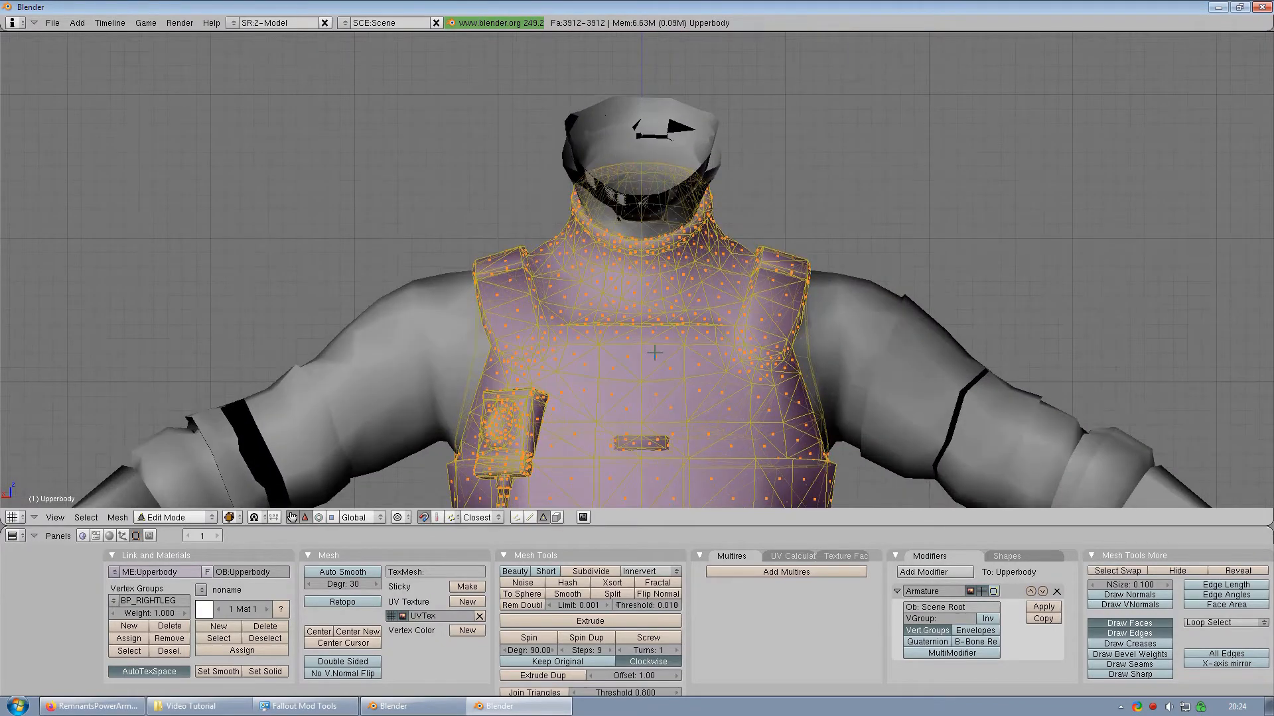
{"action": "key", "text": "a"}
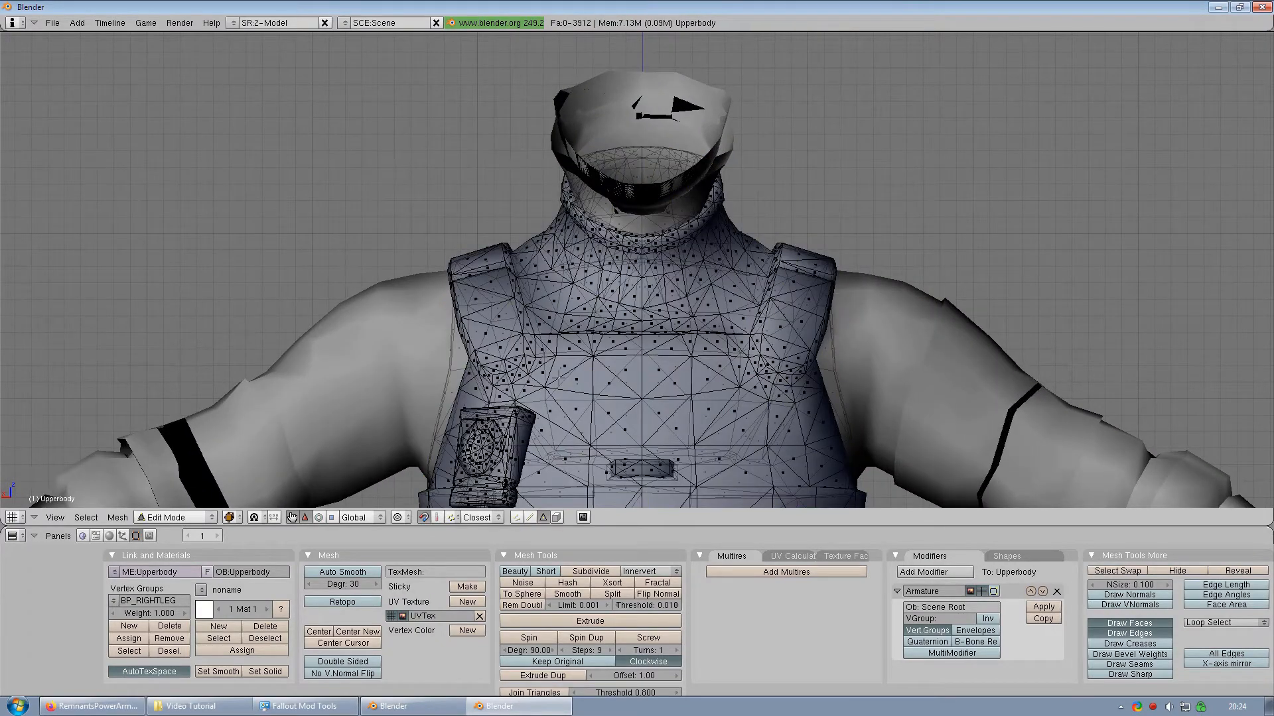
{"action": "right_click", "coordinate": [559, 372]}
{"action": "right_click", "coordinate": [455, 262]}
{"action": "key", "text": "ctrl+l"}
{"action": "scroll", "coordinate": [623, 464], "scroll_direction": "down", "scroll_amount": 4}
{"action": "middle_click_drag", "start_coordinate": [605, 433], "coordinate": [599, 167], "text": "shift"}
{"action": "scroll", "coordinate": [677, 321], "scroll_direction": "down", "scroll_amount": 2}
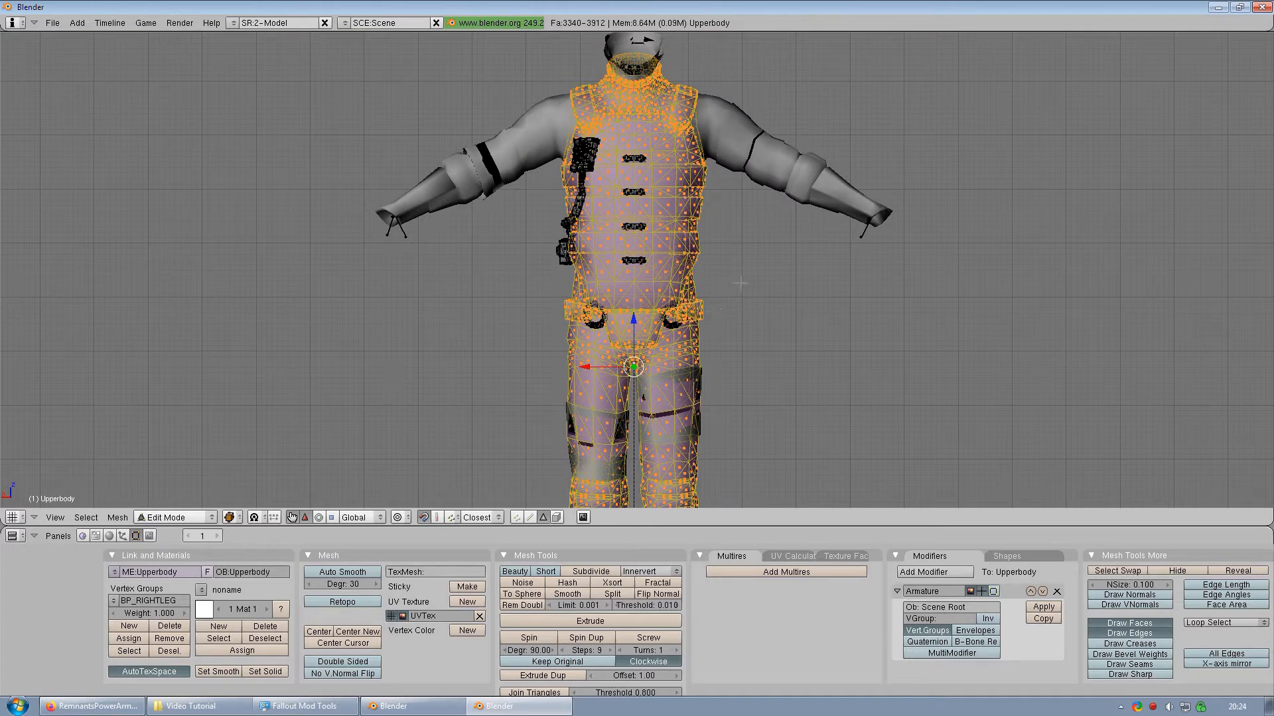
{"action": "scroll", "coordinate": [740, 283], "scroll_direction": "up", "scroll_amount": 1}
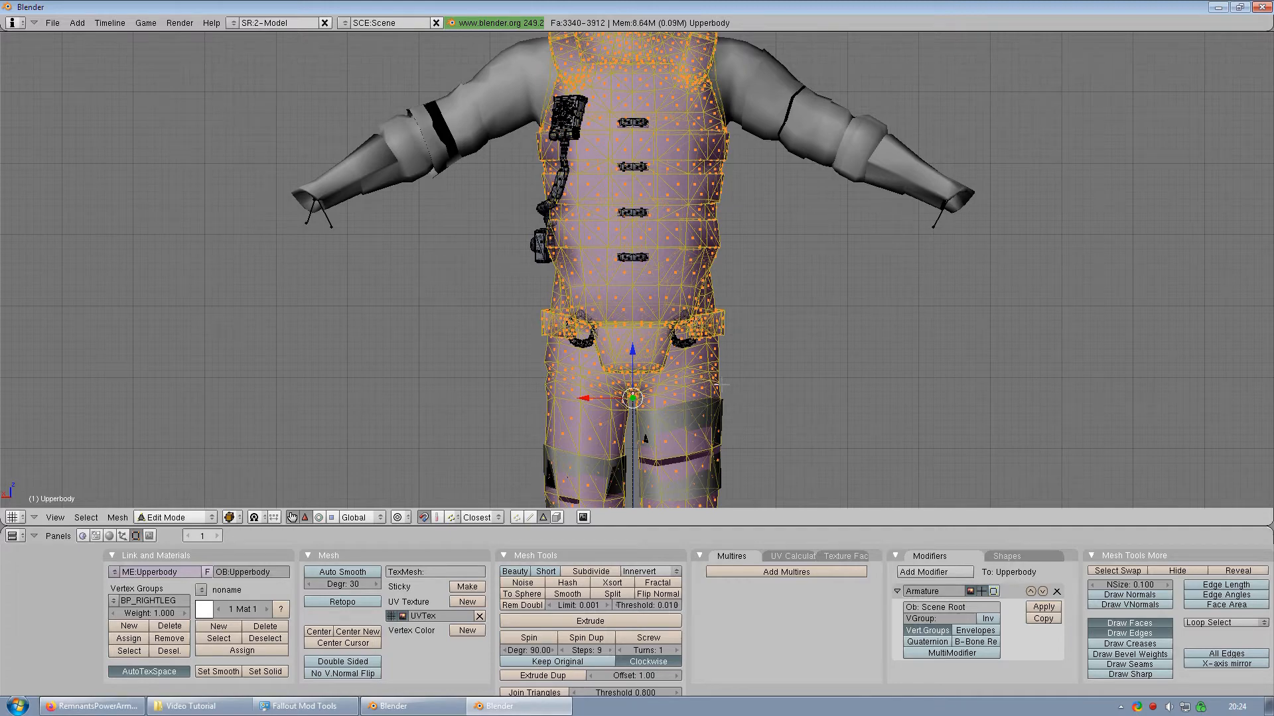
{"action": "key", "text": "a"}
Step: Box-select the faces around the neck collar of the Upperbody mesh and limit further selection to visible geometry
{"action": "middle_click_drag", "start_coordinate": [698, 183], "coordinate": [657, 327], "text": "shift"}
{"action": "scroll", "coordinate": [714, 453], "scroll_direction": "up", "scroll_amount": 5}
{"action": "key", "text": "b"}
{"action": "left_click_drag", "start_coordinate": [547, 141], "coordinate": [776, 298]}
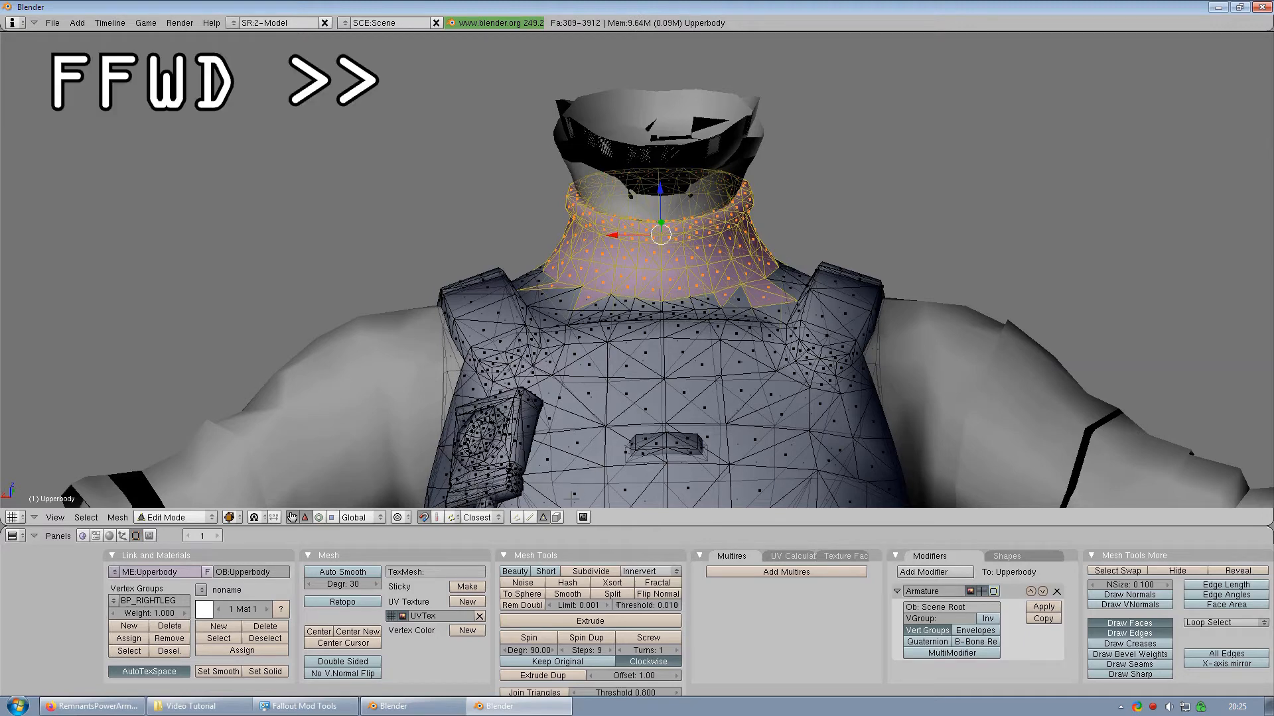
{"action": "left_click", "coordinate": [557, 517]}
Step: Extend the neck selection over the shirt faces beside one front shoulder strap and down to the vest's chest edge
{"action": "middle_click_drag", "start_coordinate": [572, 398], "coordinate": [572, 451]}
{"action": "scroll", "coordinate": [572, 331], "scroll_direction": "up", "scroll_amount": 3}
{"action": "right_click", "coordinate": [472, 257], "text": "shift"}
{"action": "right_click", "coordinate": [505, 340], "text": "shift"}
{"action": "right_click", "coordinate": [538, 373], "text": "shift"}
{"action": "right_click", "coordinate": [509, 431], "text": "shift"}
{"action": "right_click", "coordinate": [530, 408], "text": "shift"}
{"action": "right_click", "coordinate": [486, 433], "text": "shift"}
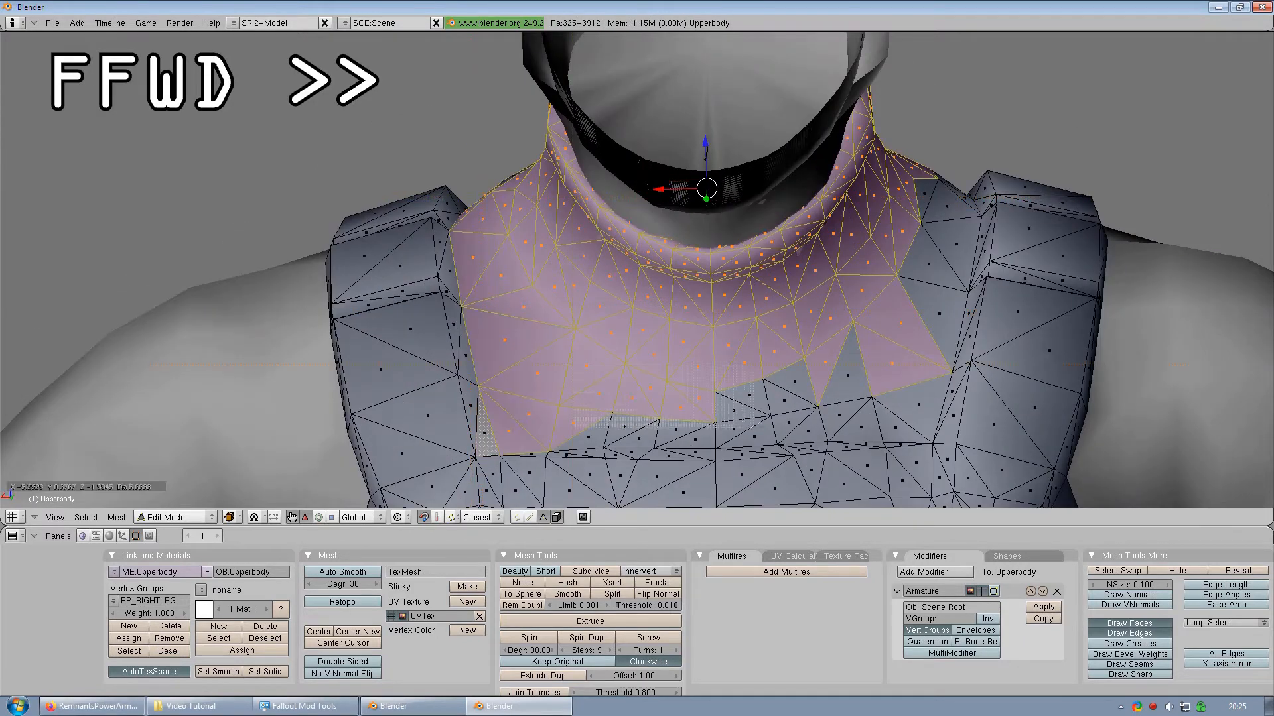
Step: Add the rest of the front shirt faces along the vest's upper edge and beside the opposite shoulder strap
{"action": "right_click", "coordinate": [589, 438], "text": "shift"}
{"action": "right_click", "coordinate": [694, 430], "text": "shift"}
{"action": "right_click", "coordinate": [794, 382], "text": "shift"}
{"action": "right_click", "coordinate": [918, 405], "text": "shift"}
{"action": "right_click", "coordinate": [939, 314], "text": "shift"}
{"action": "right_click", "coordinate": [927, 206], "text": "shift"}
Step: Complete the shirt selection at the back of the neck, adding the gaps along the vest's rear edge and both straps
{"action": "middle_click_drag", "start_coordinate": [929, 279], "coordinate": [581, 416]}
{"action": "right_click", "coordinate": [323, 275], "text": "shift"}
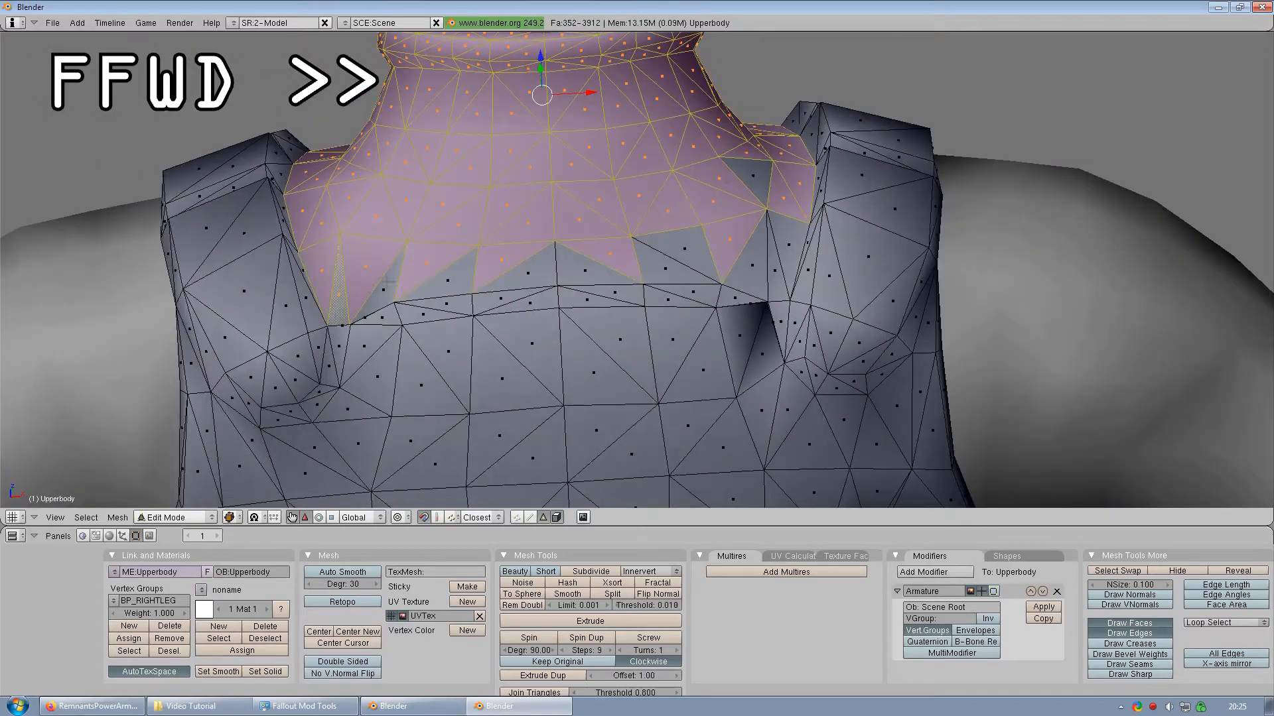
{"action": "right_click", "coordinate": [451, 283], "text": "shift"}
{"action": "right_click", "coordinate": [530, 274], "text": "shift"}
{"action": "right_click", "coordinate": [687, 248], "text": "shift"}
{"action": "right_click", "coordinate": [753, 174], "text": "shift"}
{"action": "right_click", "coordinate": [790, 242], "text": "shift"}
{"action": "scroll", "coordinate": [737, 395], "scroll_direction": "down", "scroll_amount": 3}
{"action": "middle_click_drag", "start_coordinate": [763, 279], "coordinate": [737, 279]}
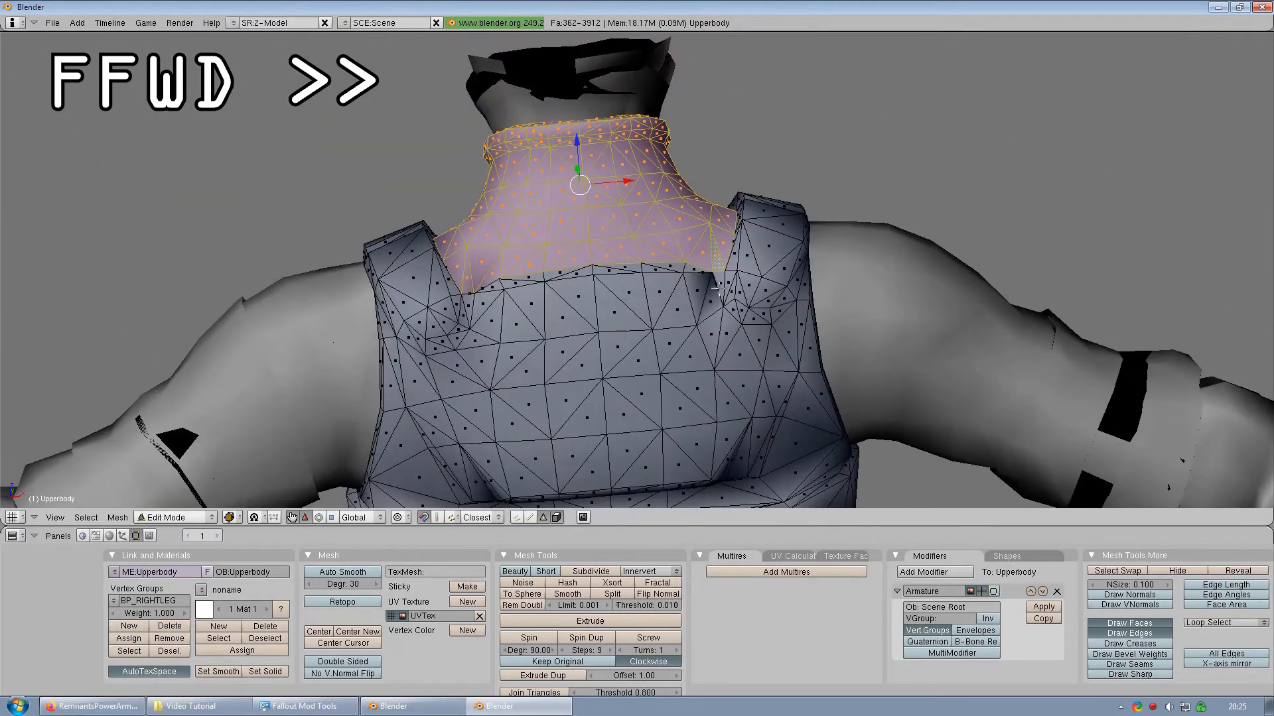
Step: Box-select the trouser leg and boot faces from the front, including both thighs and the crotch up to the vest flap
{"action": "scroll", "coordinate": [737, 278], "scroll_direction": "down", "scroll_amount": 4}
{"action": "middle_click_drag", "start_coordinate": [530, 279], "coordinate": [862, 398]}
{"action": "middle_click_drag", "start_coordinate": [863, 398], "coordinate": [611, 438], "text": "shift"}
{"action": "scroll", "coordinate": [611, 437], "scroll_direction": "down", "scroll_amount": 4}
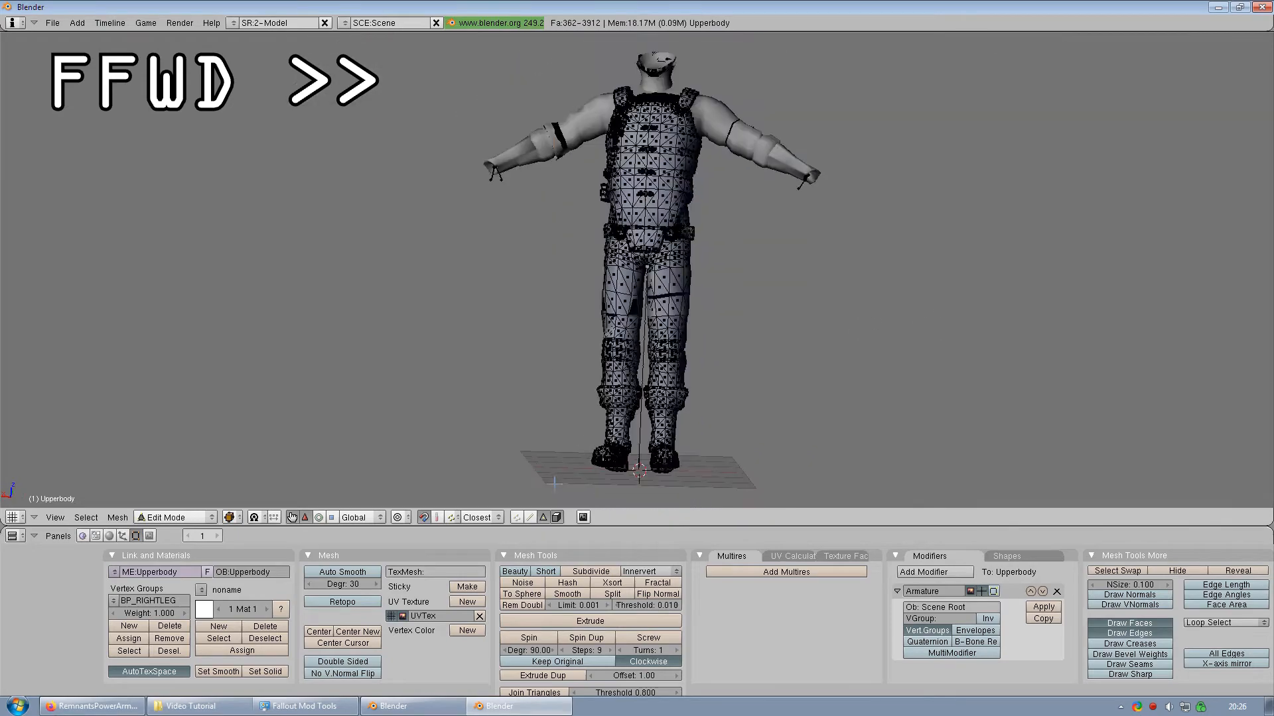
{"action": "key", "text": "b"}
{"action": "left_click_drag", "start_coordinate": [555, 483], "coordinate": [733, 273]}
{"action": "scroll", "coordinate": [517, 318], "scroll_direction": "up", "scroll_amount": 8}
{"action": "left_click_drag", "start_coordinate": [564, 161], "coordinate": [805, 219]}
{"action": "key", "text": "b"}
{"action": "left_click_drag", "start_coordinate": [763, 117], "coordinate": [913, 241]}
{"action": "key", "text": "b"}
{"action": "left_click_drag", "start_coordinate": [362, 116], "coordinate": [558, 232]}
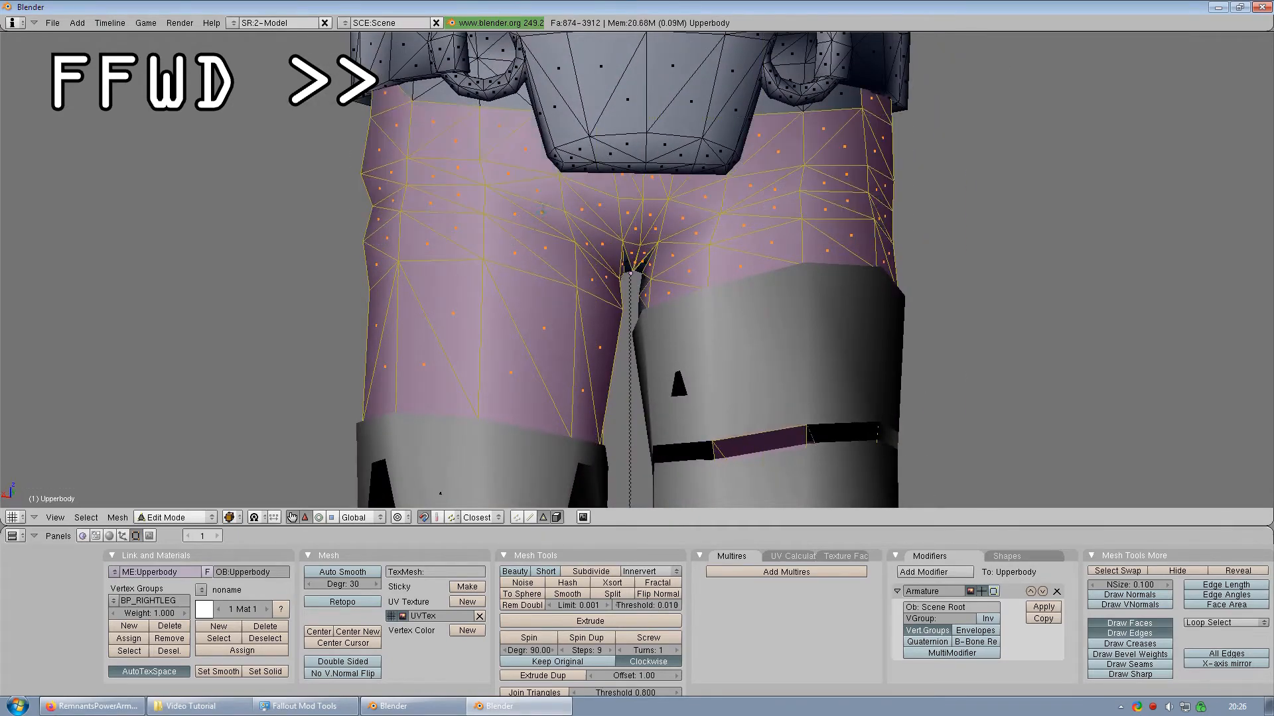
Step: Add the individual front trouser faces left unselected around the vest's strap loops and hip
{"action": "middle_click_drag", "start_coordinate": [551, 225], "coordinate": [557, 377], "text": "shift"}
{"action": "right_click", "coordinate": [510, 203], "text": "shift"}
{"action": "right_click", "coordinate": [492, 190], "text": "shift"}
{"action": "right_click", "coordinate": [477, 219], "text": "shift"}
{"action": "right_click", "coordinate": [453, 245], "text": "shift"}
{"action": "right_click", "coordinate": [501, 219], "text": "shift"}
{"action": "right_click", "coordinate": [532, 251], "text": "shift"}
{"action": "middle_click_drag", "start_coordinate": [498, 287], "coordinate": [800, 142]}
{"action": "right_click", "coordinate": [743, 327], "text": "shift"}
Step: Box-select the trouser leg and boot faces from behind
{"action": "scroll", "coordinate": [782, 378], "scroll_direction": "down", "scroll_amount": 7}
{"action": "key", "text": "b"}
{"action": "left_click_drag", "start_coordinate": [408, 468], "coordinate": [697, 49]}
{"action": "middle_click_drag", "start_coordinate": [696, 199], "coordinate": [597, 252]}
{"action": "middle_click_drag", "start_coordinate": [597, 252], "coordinate": [564, 424], "text": "shift"}
{"action": "left_click", "coordinate": [556, 517]}
{"action": "scroll", "coordinate": [564, 425], "scroll_direction": "down", "scroll_amount": 4}
{"action": "left_click", "coordinate": [556, 517]}
Step: Box-select the trouser seat and upper thigh faces below the belt, around the vest's rear flap
{"action": "scroll", "coordinate": [584, 278], "scroll_direction": "up", "scroll_amount": 11}
{"action": "middle_click_drag", "start_coordinate": [570, 279], "coordinate": [799, 368], "text": "shift"}
{"action": "key", "text": "b"}
{"action": "left_click_drag", "start_coordinate": [668, 205], "coordinate": [823, 358]}
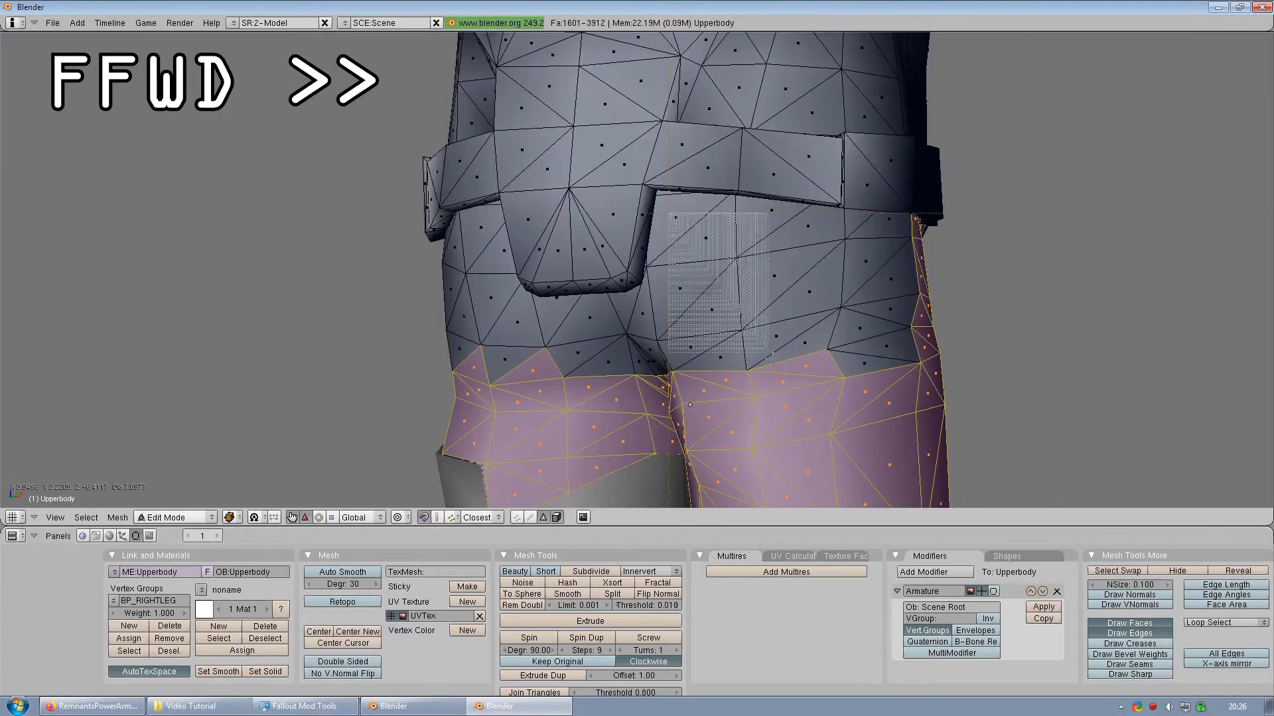
{"action": "key", "text": "b"}
{"action": "left_click_drag", "start_coordinate": [835, 222], "coordinate": [918, 421]}
{"action": "left_click_drag", "start_coordinate": [530, 305], "coordinate": [654, 372]}
{"action": "middle_click_drag", "start_coordinate": [597, 319], "coordinate": [736, 312]}
{"action": "key", "text": "b"}
{"action": "left_click_drag", "start_coordinate": [464, 265], "coordinate": [700, 415]}
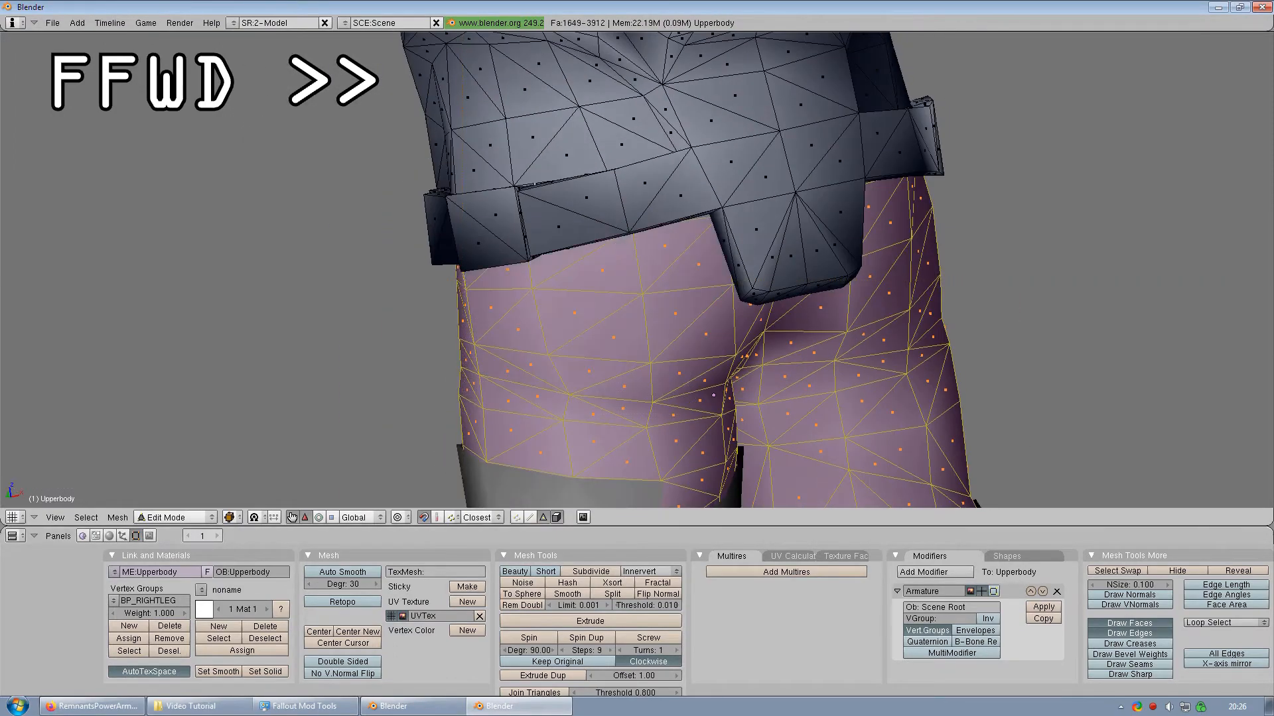
Step: Add the trouser hip faces between the belt and the lower edge of the vest's side
{"action": "middle_click_drag", "start_coordinate": [597, 266], "coordinate": [668, 415], "text": "shift"}
{"action": "key", "text": "b"}
{"action": "left_click_drag", "start_coordinate": [509, 203], "coordinate": [643, 312]}
{"action": "right_click", "coordinate": [652, 206], "text": "shift"}
{"action": "middle_click_drag", "start_coordinate": [674, 253], "coordinate": [829, 255]}
{"action": "right_click", "coordinate": [705, 173], "text": "shift"}
{"action": "right_click", "coordinate": [684, 262], "text": "shift"}
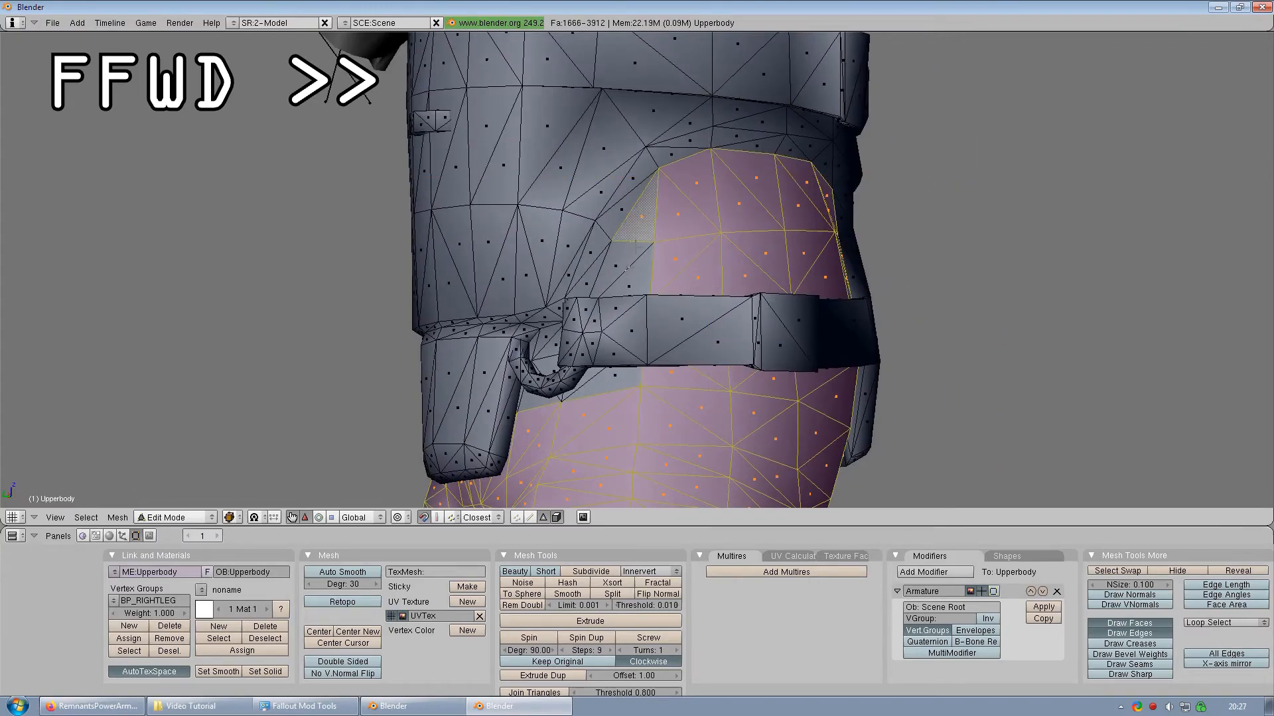
Step: Add the small remaining trouser faces beside the belt loop and under the side of the vest
{"action": "middle_click_drag", "start_coordinate": [683, 262], "coordinate": [729, 262]}
{"action": "scroll", "coordinate": [663, 279], "scroll_direction": "up", "scroll_amount": 2}
{"action": "middle_click_drag", "start_coordinate": [600, 364], "coordinate": [440, 154], "text": "shift"}
{"action": "right_click", "coordinate": [469, 124], "text": "shift"}
{"action": "right_click", "coordinate": [440, 155], "text": "shift"}
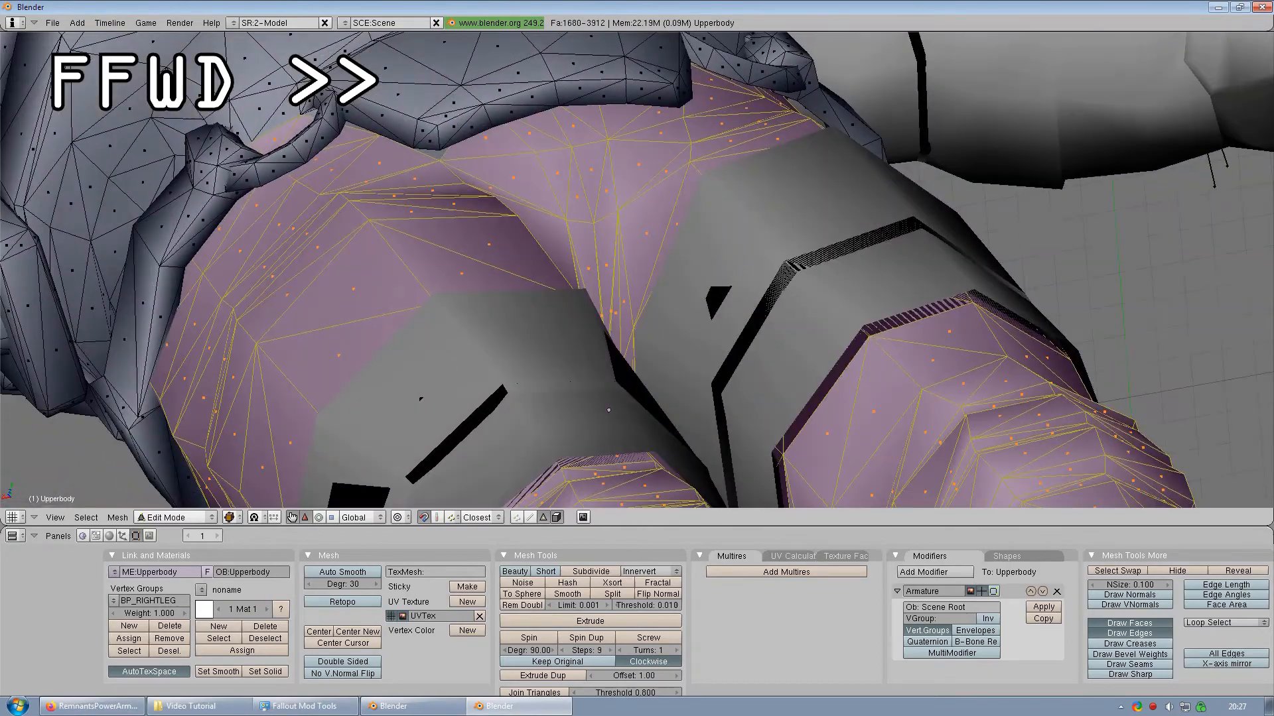
Step: Hide the selected shirt, trouser and boot faces so only the vest area of the mesh is left
{"action": "scroll", "coordinate": [637, 279], "scroll_direction": "down", "scroll_amount": 4}
{"action": "middle_click_drag", "start_coordinate": [637, 279], "coordinate": [345, 287]}
{"action": "key", "text": "h"}
{"action": "scroll", "coordinate": [664, 292], "scroll_direction": "up", "scroll_amount": 5}
{"action": "key", "text": "l"}
{"action": "key", "text": "a"}
{"action": "key", "text": "h"}
Step: Select the leftover trouser faces inside the vest's lower opening and beneath the belt, and hide them
{"action": "right_click", "coordinate": [362, 278]}
{"action": "right_click", "coordinate": [428, 402], "text": "shift"}
{"action": "right_click", "coordinate": [492, 393], "text": "shift"}
{"action": "right_click", "coordinate": [442, 93], "text": "shift"}
{"action": "right_click", "coordinate": [545, 451], "text": "shift"}
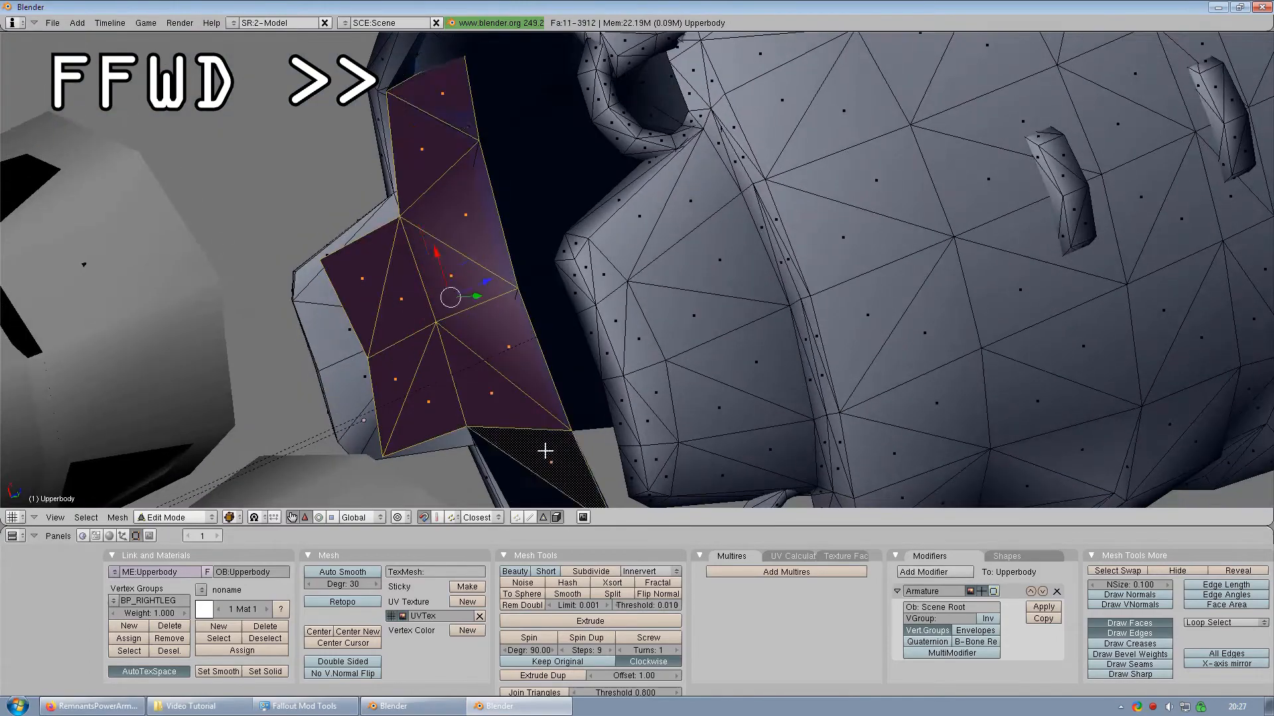
{"action": "scroll", "coordinate": [545, 451], "scroll_direction": "down", "scroll_amount": 5}
{"action": "middle_click_drag", "start_coordinate": [545, 451], "coordinate": [526, 292]}
{"action": "right_click", "coordinate": [577, 339], "text": "shift"}
{"action": "right_click", "coordinate": [537, 299], "text": "shift"}
{"action": "right_click", "coordinate": [571, 310], "text": "shift"}
{"action": "right_click", "coordinate": [606, 312], "text": "shift"}
{"action": "middle_click_drag", "start_coordinate": [605, 313], "coordinate": [618, 211]}
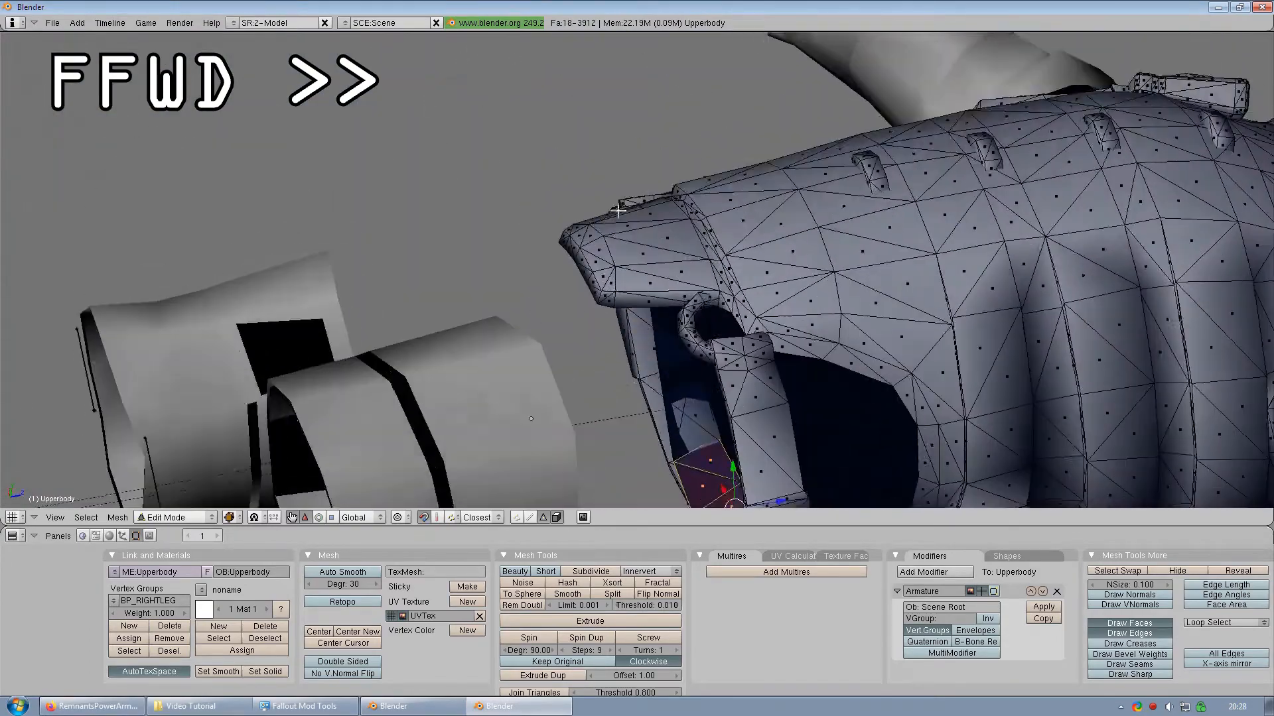
{"action": "right_click", "coordinate": [695, 416], "text": "shift"}
{"action": "right_click", "coordinate": [683, 335], "text": "shift"}
{"action": "middle_click_drag", "start_coordinate": [695, 416], "coordinate": [591, 298]}
{"action": "right_click", "coordinate": [685, 310], "text": "shift"}
{"action": "key", "text": "h"}
Step: Select the leftover trouser faces on the hip between the belt and the vest's pouch, and hide them
{"action": "right_click", "coordinate": [591, 298]}
{"action": "right_click", "coordinate": [636, 241], "text": "shift"}
{"action": "right_click", "coordinate": [704, 333], "text": "shift"}
{"action": "right_click", "coordinate": [793, 269], "text": "shift"}
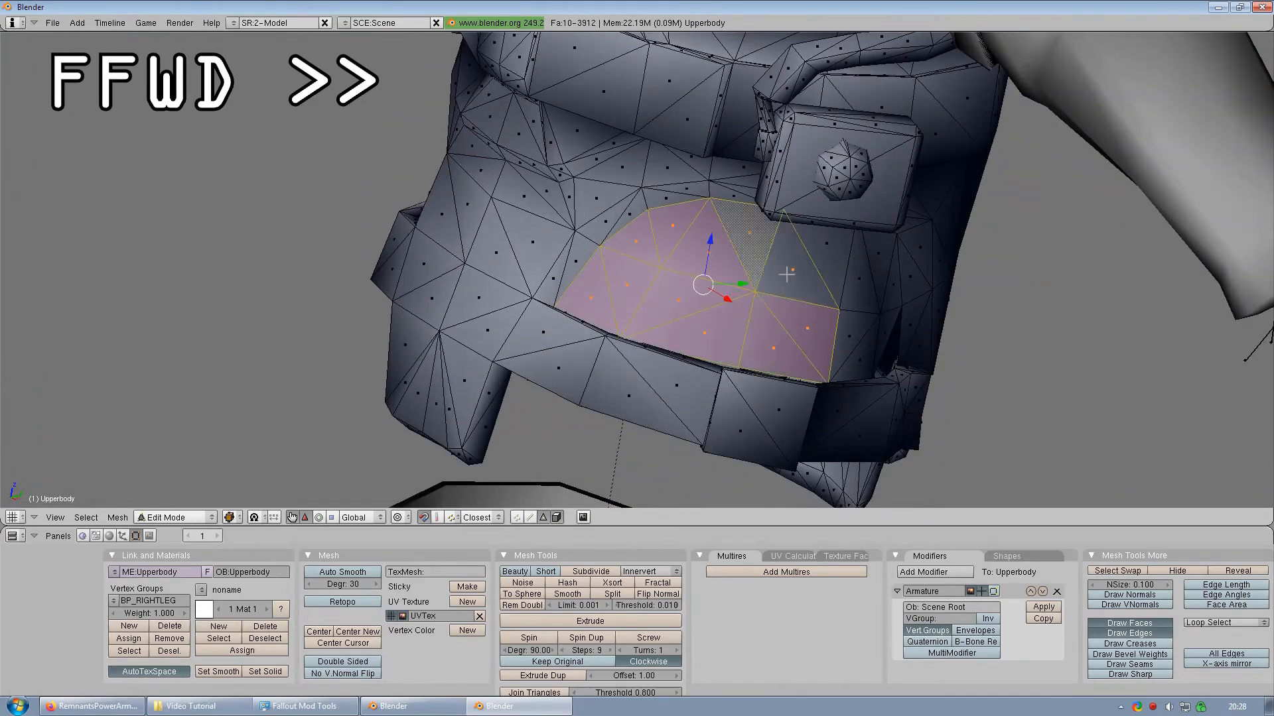
{"action": "right_click", "coordinate": [826, 243], "text": "shift"}
{"action": "right_click", "coordinate": [859, 279], "text": "shift"}
{"action": "middle_click_drag", "start_coordinate": [859, 279], "coordinate": [790, 337]}
{"action": "right_click", "coordinate": [614, 119], "text": "shift"}
{"action": "right_click", "coordinate": [652, 137], "text": "shift"}
{"action": "key", "text": "h"}
Step: Turn off visible-only selection, select all the unhidden vest faces and separate them into their own object
{"action": "middle_click_drag", "start_coordinate": [652, 137], "coordinate": [490, 350]}
{"action": "scroll", "coordinate": [744, 242], "scroll_direction": "down", "scroll_amount": 4}
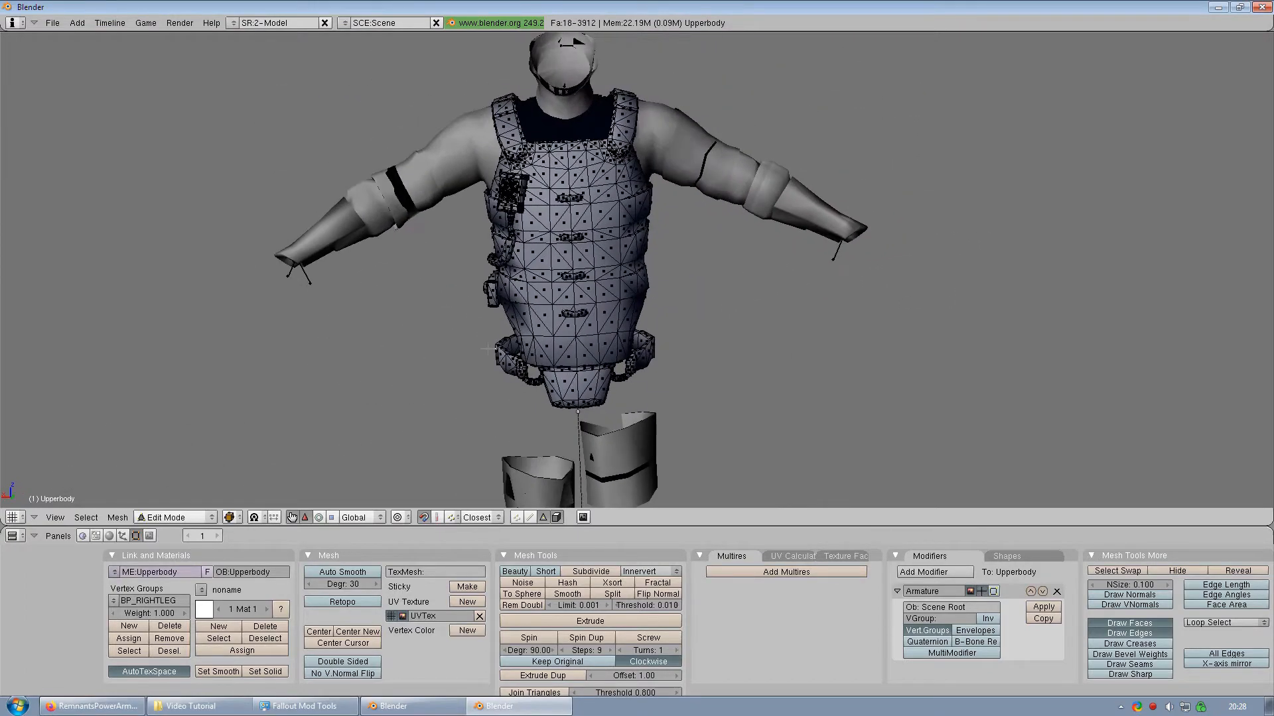
{"action": "left_click", "coordinate": [556, 517]}
{"action": "scroll", "coordinate": [486, 141], "scroll_direction": "down", "scroll_amount": 3}
{"action": "key", "text": "a"}
{"action": "scroll", "coordinate": [534, 253], "scroll_direction": "up", "scroll_amount": 2}
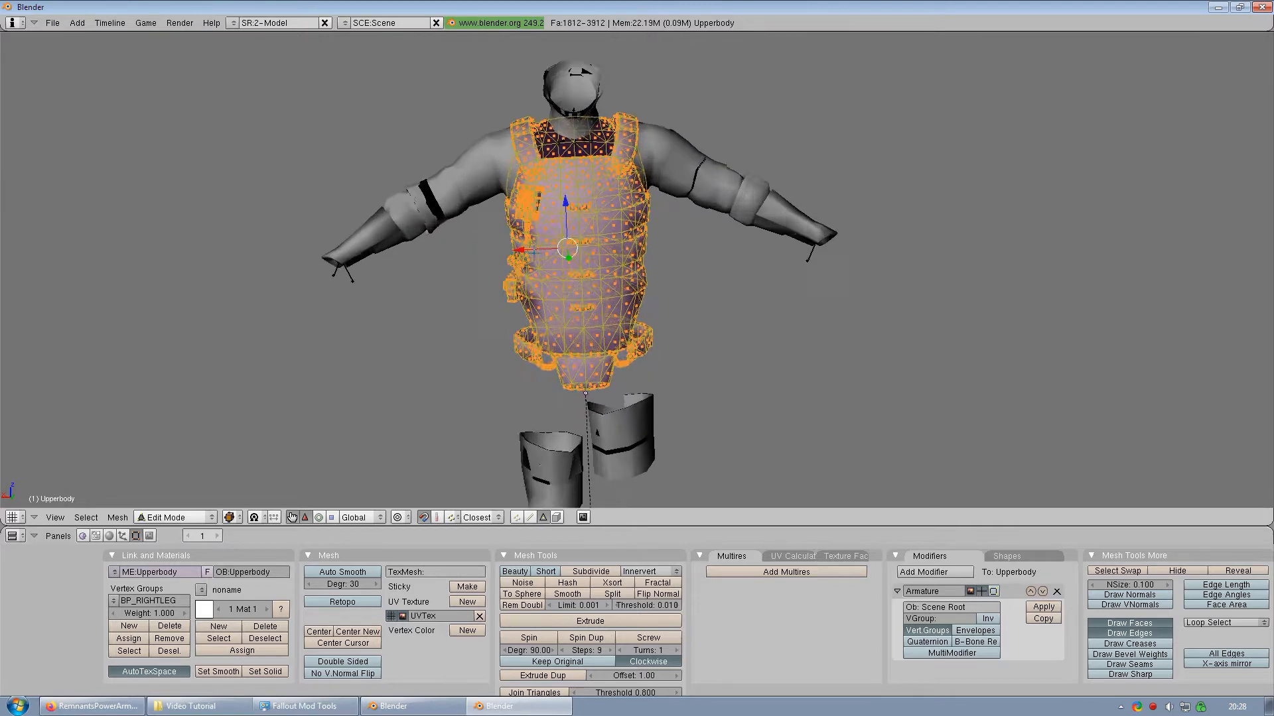
{"action": "scroll", "coordinate": [534, 253], "scroll_direction": "up", "scroll_amount": 1}
{"action": "key", "text": "p"}
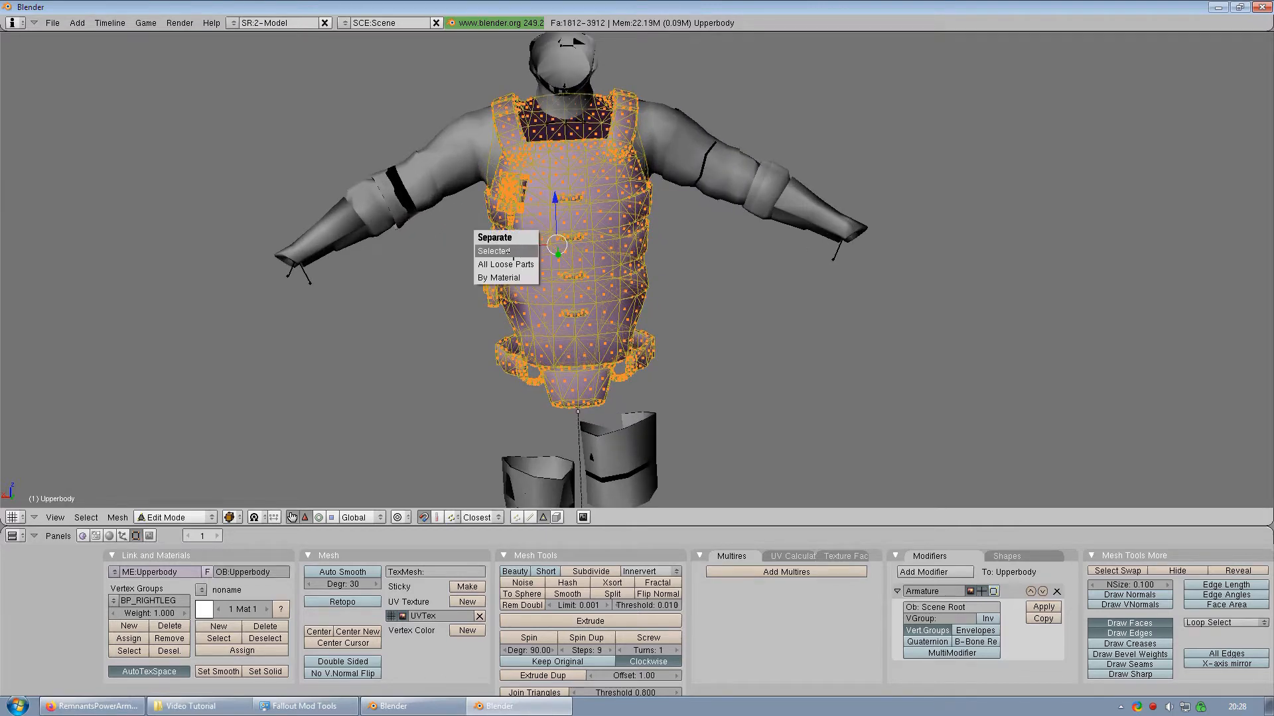
{"action": "left_click", "coordinate": [508, 251]}
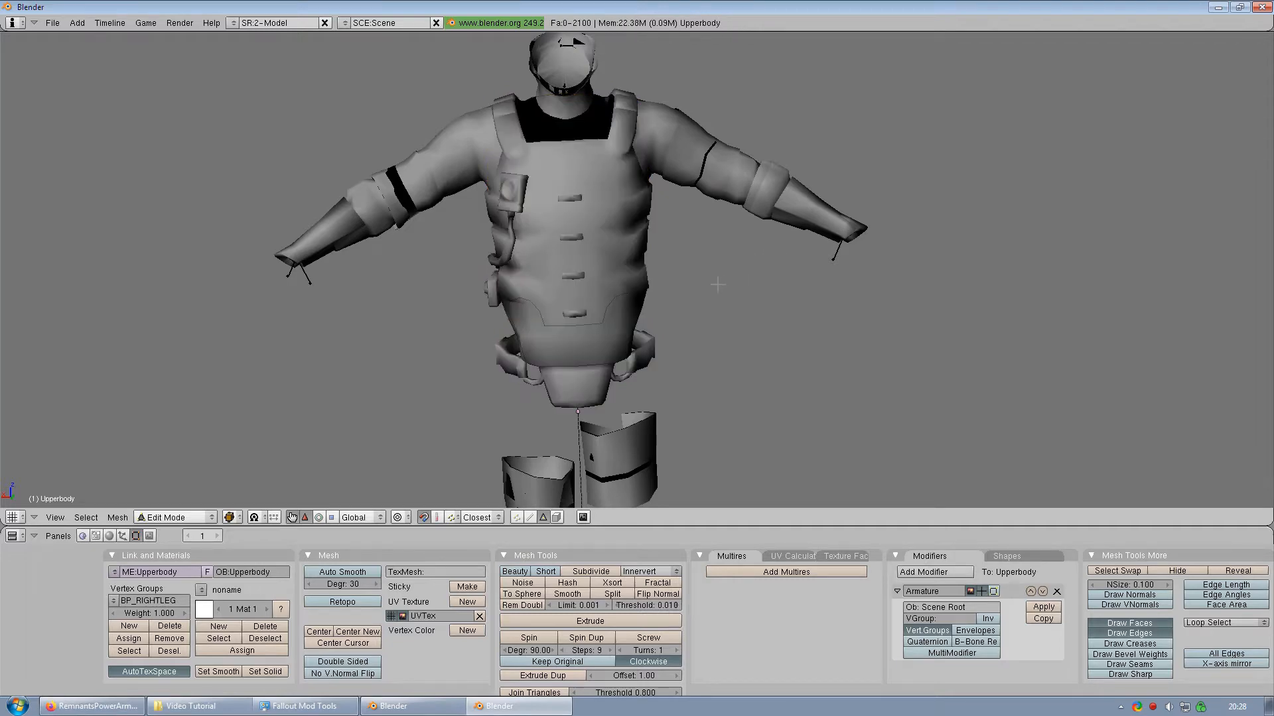
Step: Select all remaining Upperbody faces to check them against the separated vest, and return to Object Mode
{"action": "key", "text": "a"}
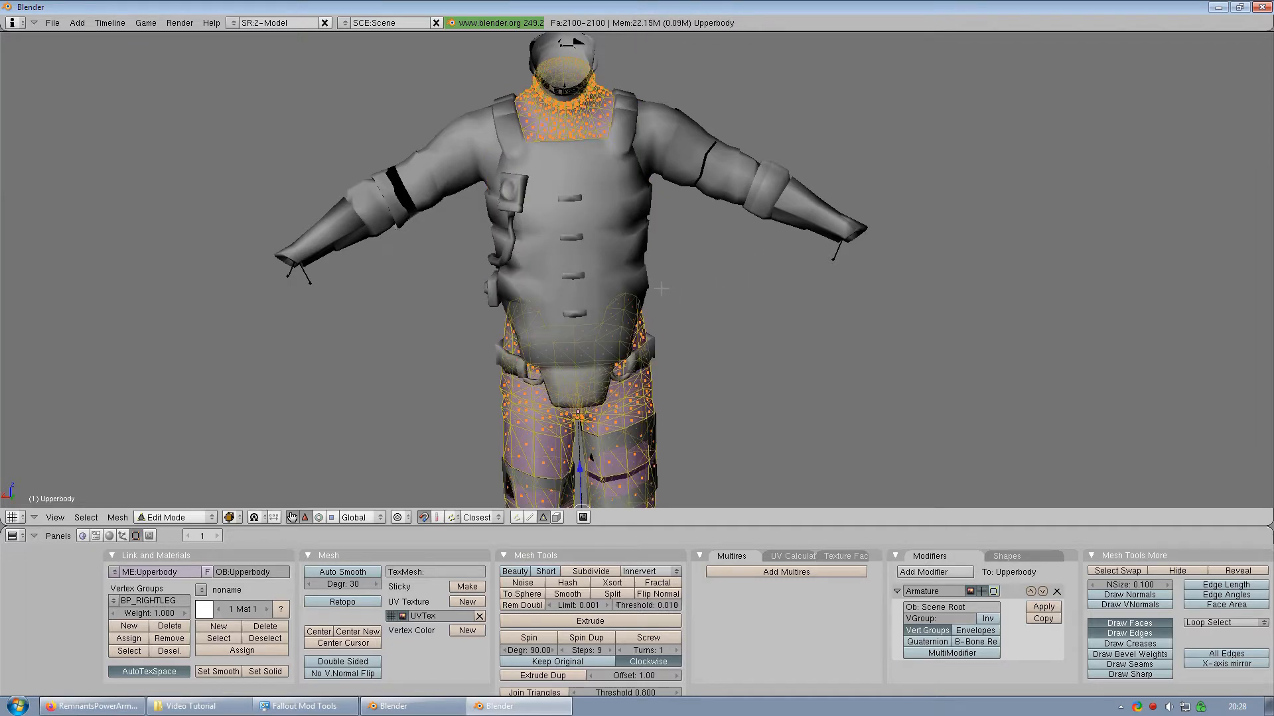
{"action": "scroll", "coordinate": [661, 289], "scroll_direction": "down", "scroll_amount": 2}
{"action": "middle_click_drag", "start_coordinate": [674, 303], "coordinate": [503, 221]}
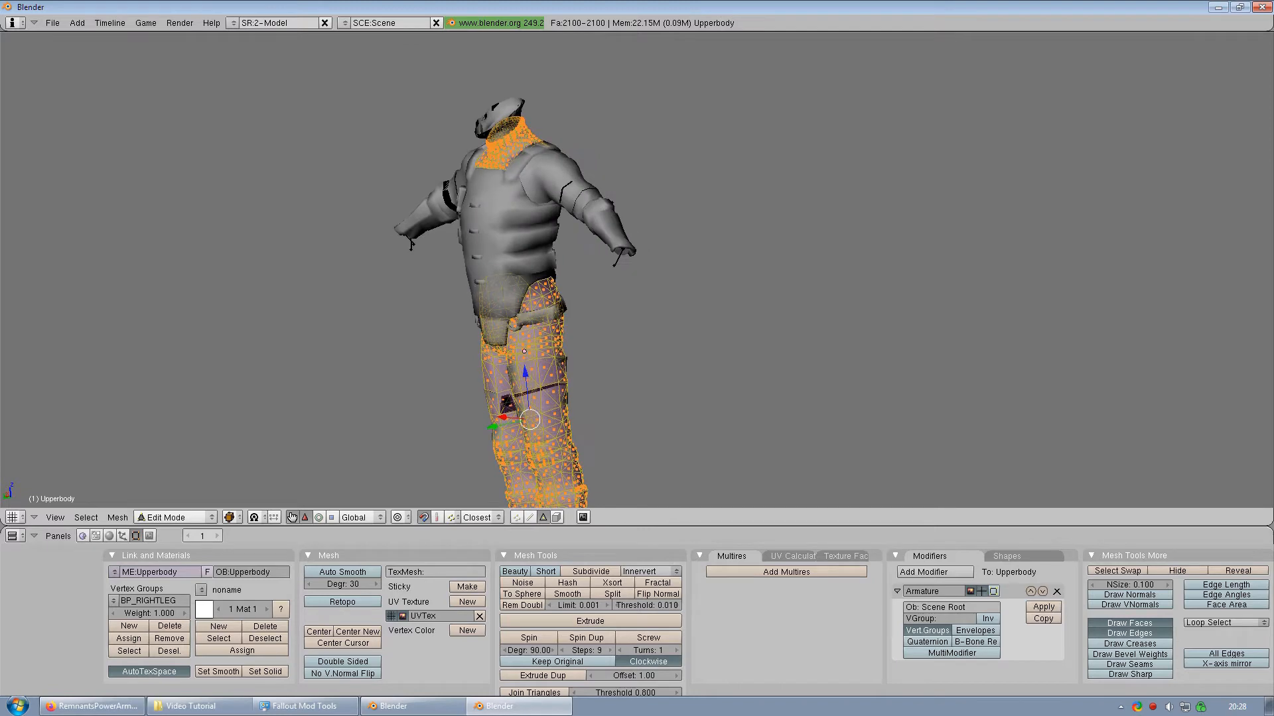
{"action": "key", "text": "Tab"}
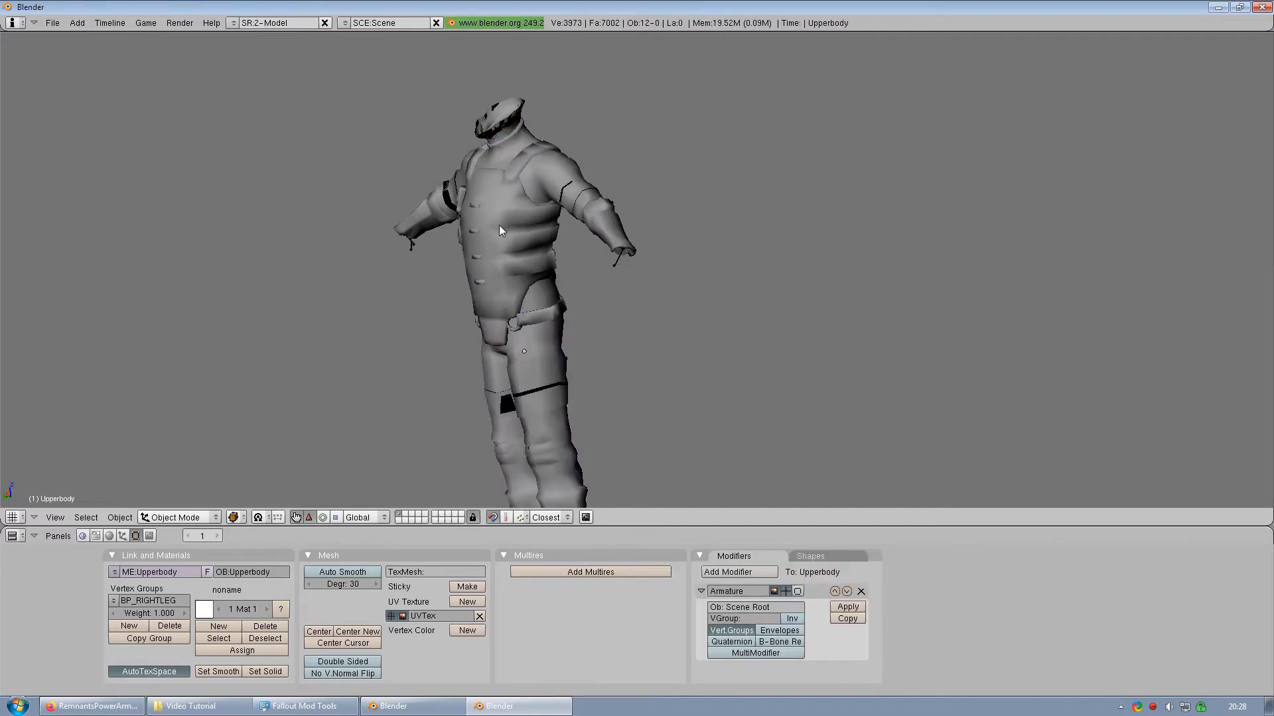
Step: Export all objects as a NIF named VaultSecurityPartedOut with the Fallout 3 geometry-only settings
{"action": "key", "text": "a"}
{"action": "left_click", "coordinate": [53, 22]}
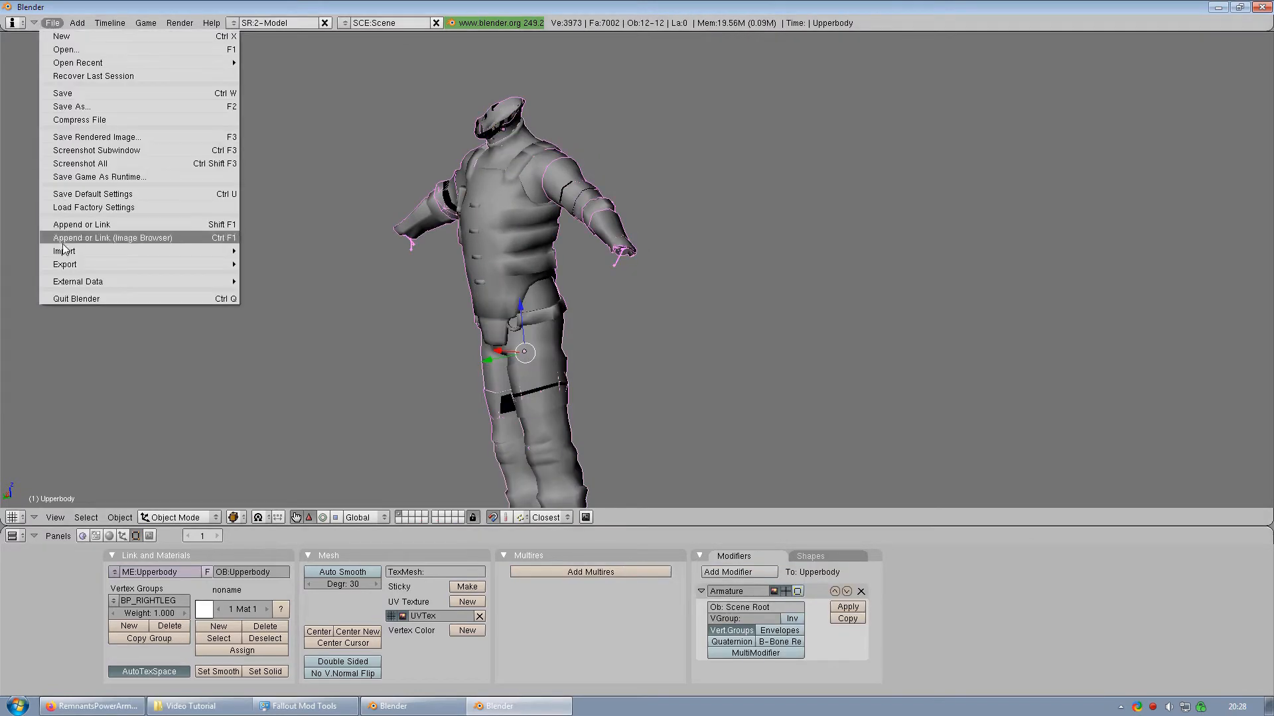
{"action": "mouse_move", "coordinate": [61, 264]}
{"action": "left_click", "coordinate": [335, 467]}
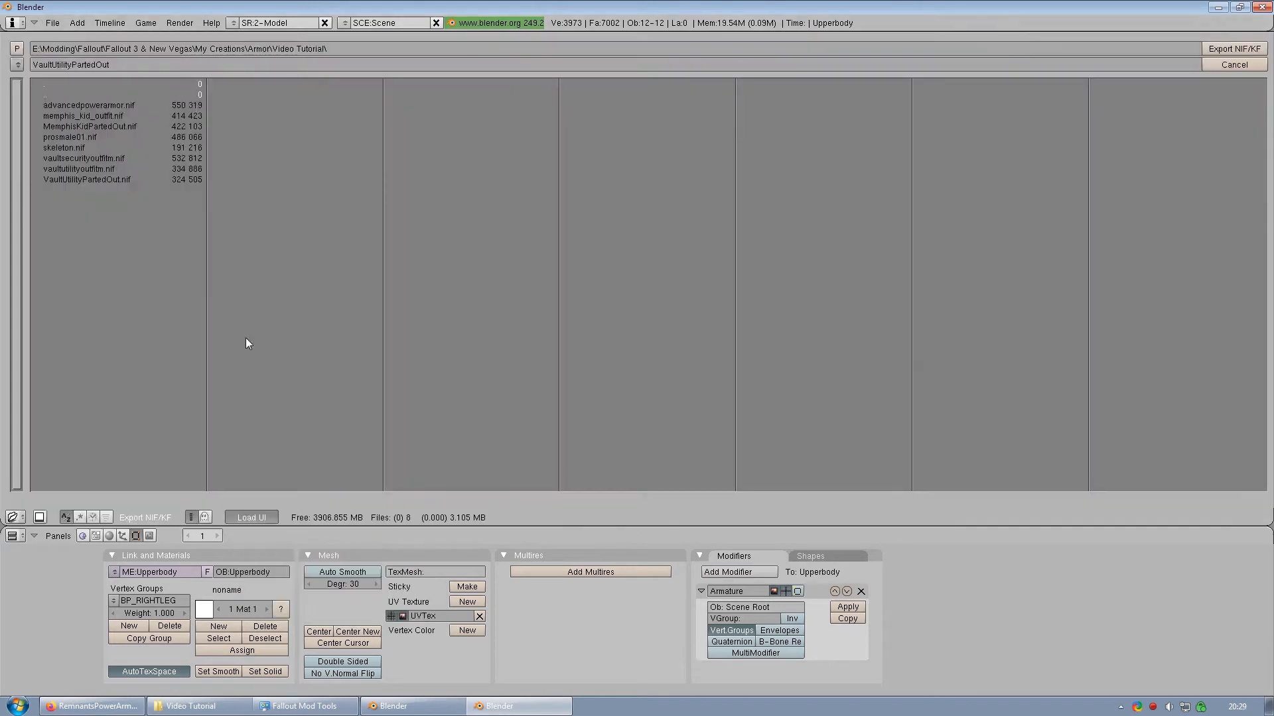
{"action": "left_click", "coordinate": [112, 63]}
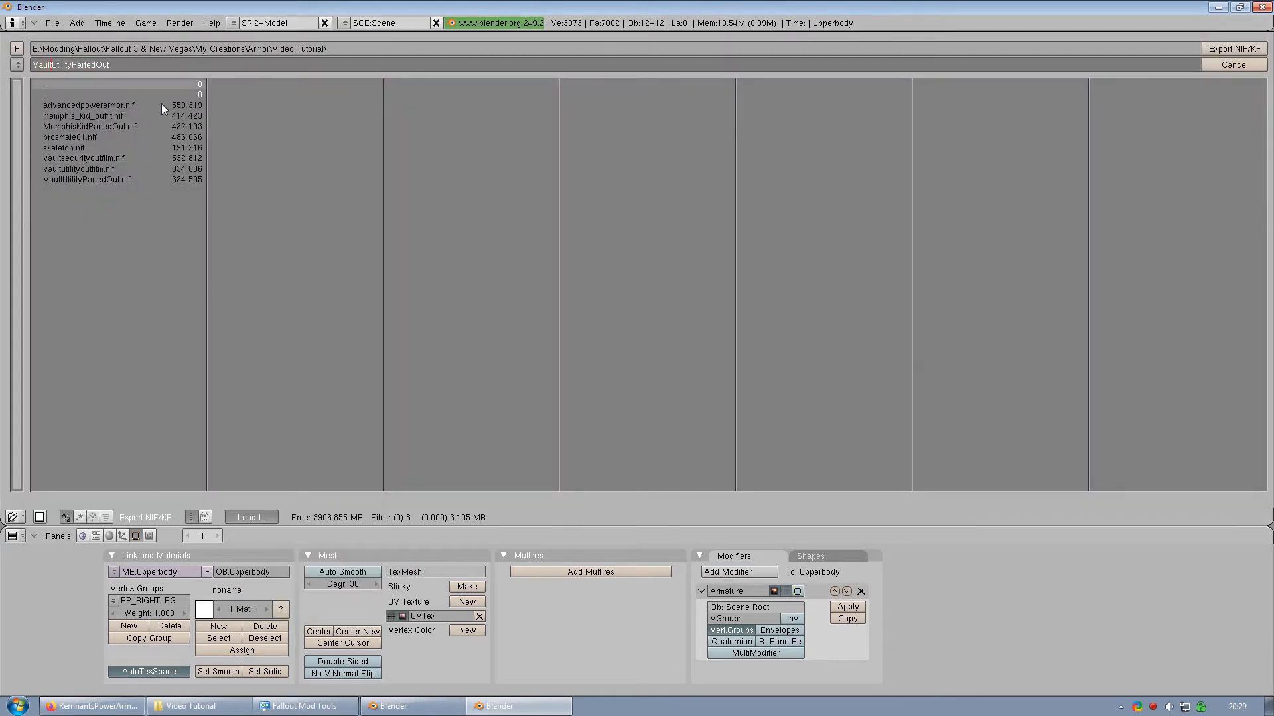
{"action": "key", "text": "Delete"}
{"action": "key", "text": "Delete"}
{"action": "key", "text": "Delete"}
{"action": "key", "text": "Delete"}
{"action": "key", "text": "Delete"}
{"action": "key", "text": "Delete"}
{"action": "key", "text": "Delete"}
{"action": "type", "text": "Security"}
{"action": "left_click", "coordinate": [1257, 49]}
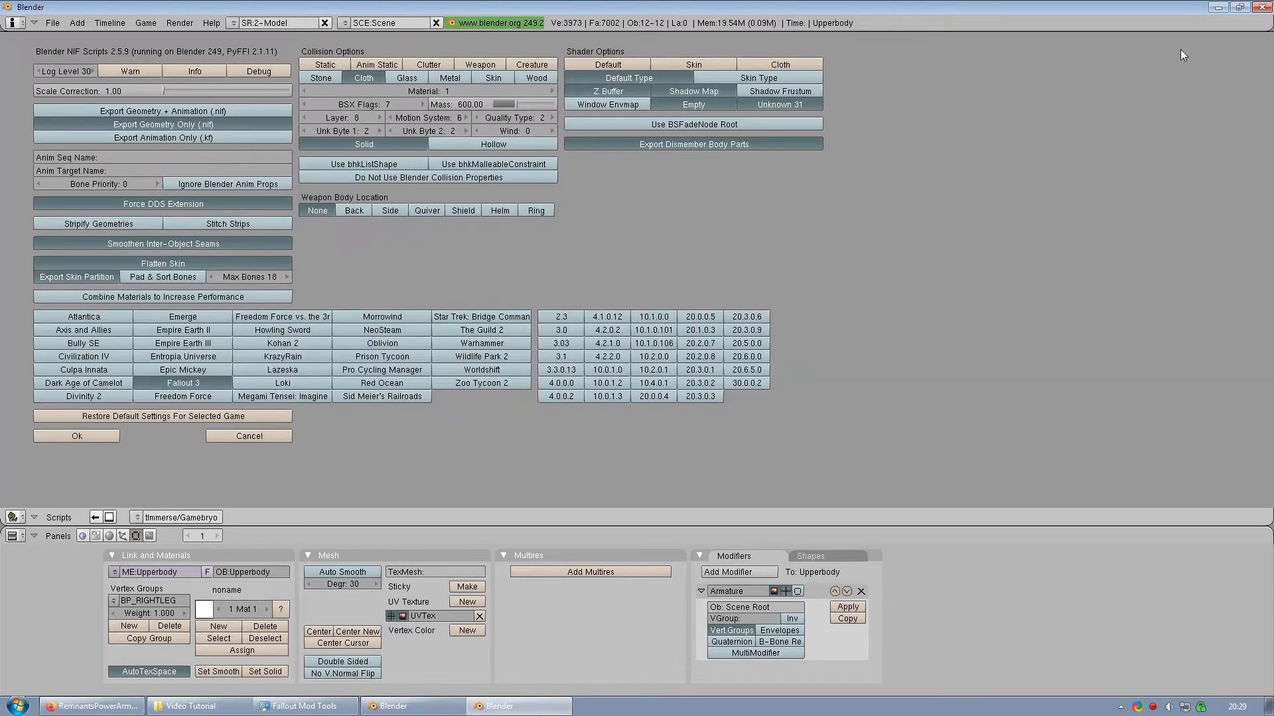
{"action": "left_click", "coordinate": [99, 438]}
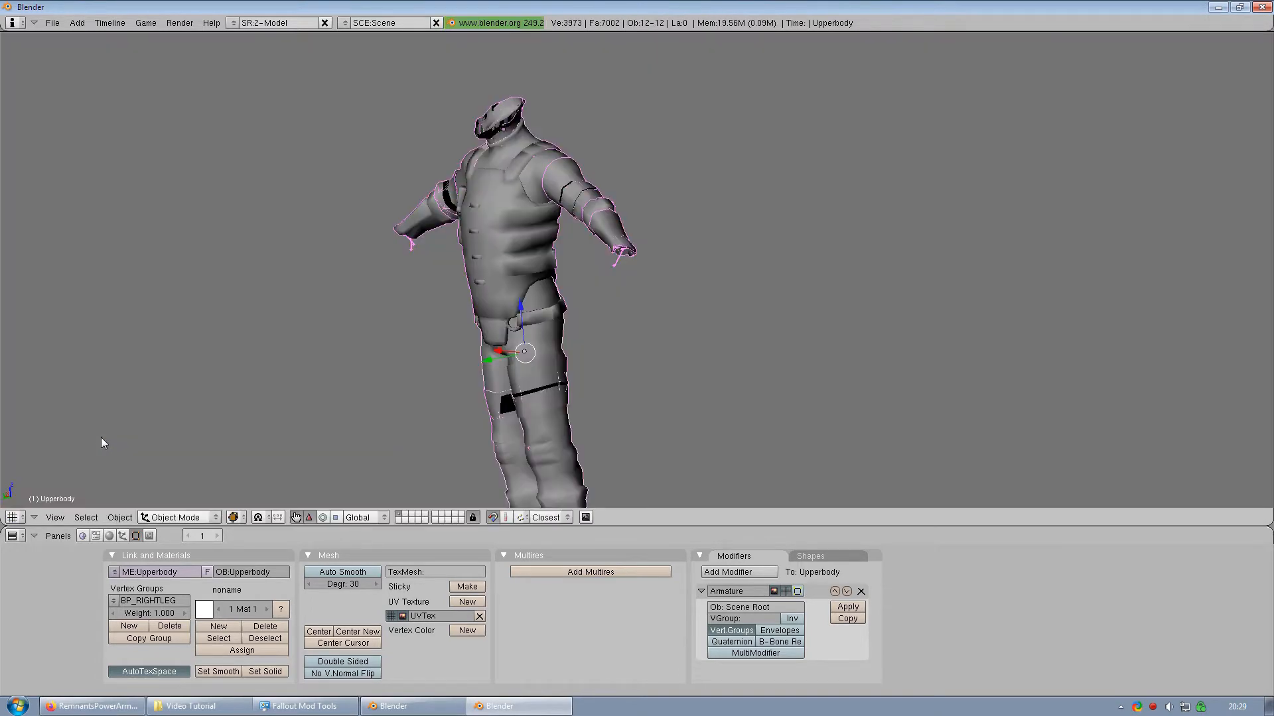
Step: Open VaultSecurityPartedOut.nif in NifSkope, examine the separated vest from several sides, and close the file
{"action": "left_click", "coordinate": [192, 706]}
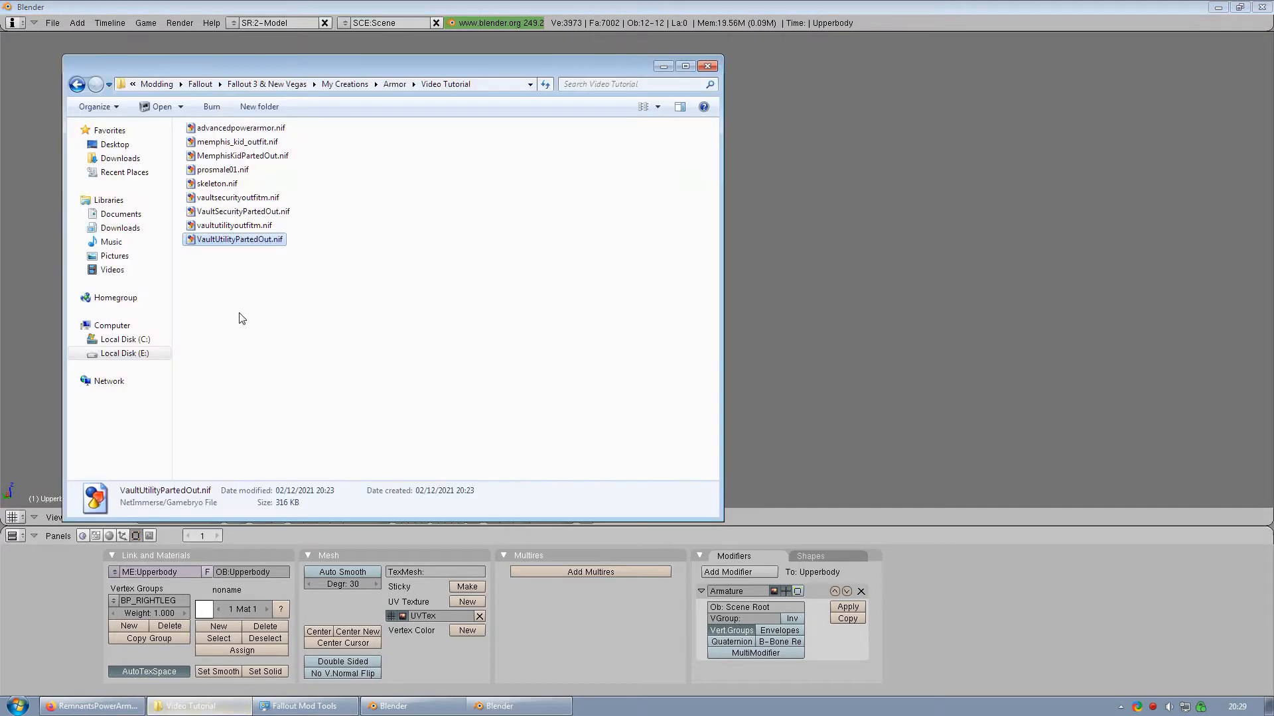
{"action": "double_click", "coordinate": [243, 211]}
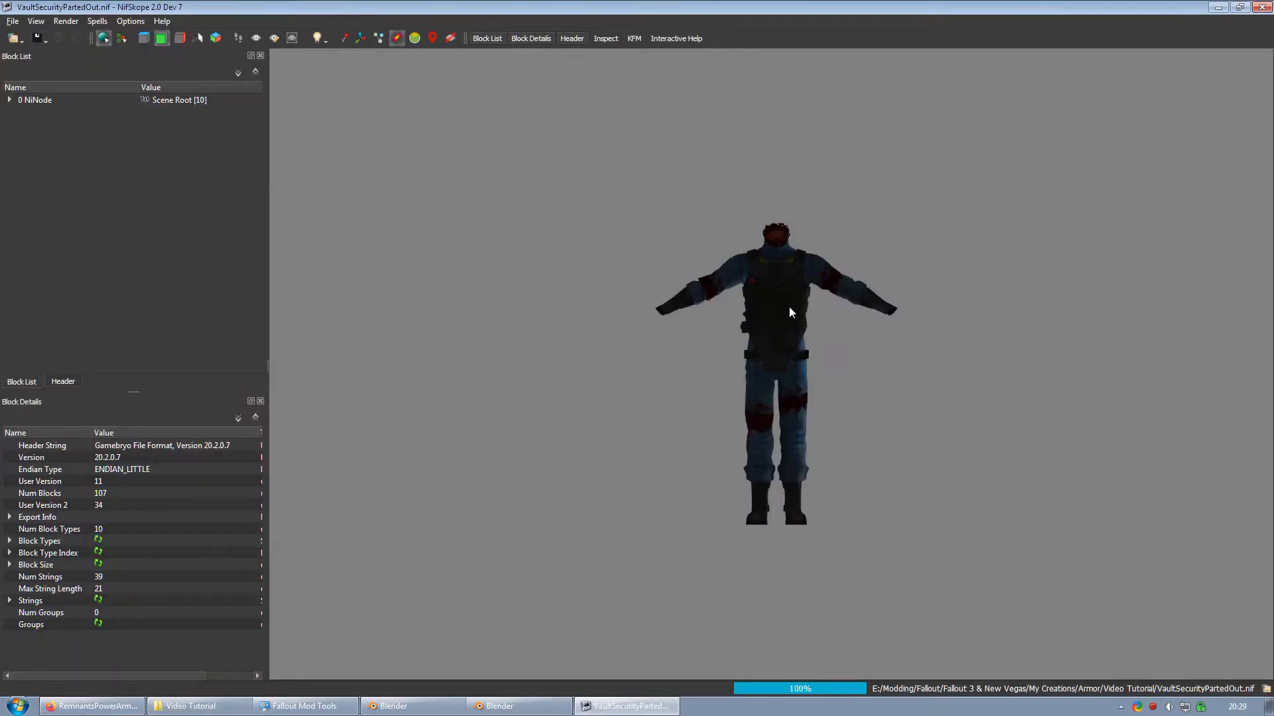
{"action": "scroll", "coordinate": [789, 306], "scroll_direction": "up", "scroll_amount": 5}
{"action": "left_click", "coordinate": [735, 322]}
{"action": "left_click_drag", "start_coordinate": [735, 322], "coordinate": [531, 327]}
{"action": "left_click", "coordinate": [560, 399]}
{"action": "scroll", "coordinate": [560, 398], "scroll_direction": "down", "scroll_amount": 5}
{"action": "left_click_drag", "start_coordinate": [559, 388], "coordinate": [809, 393]}
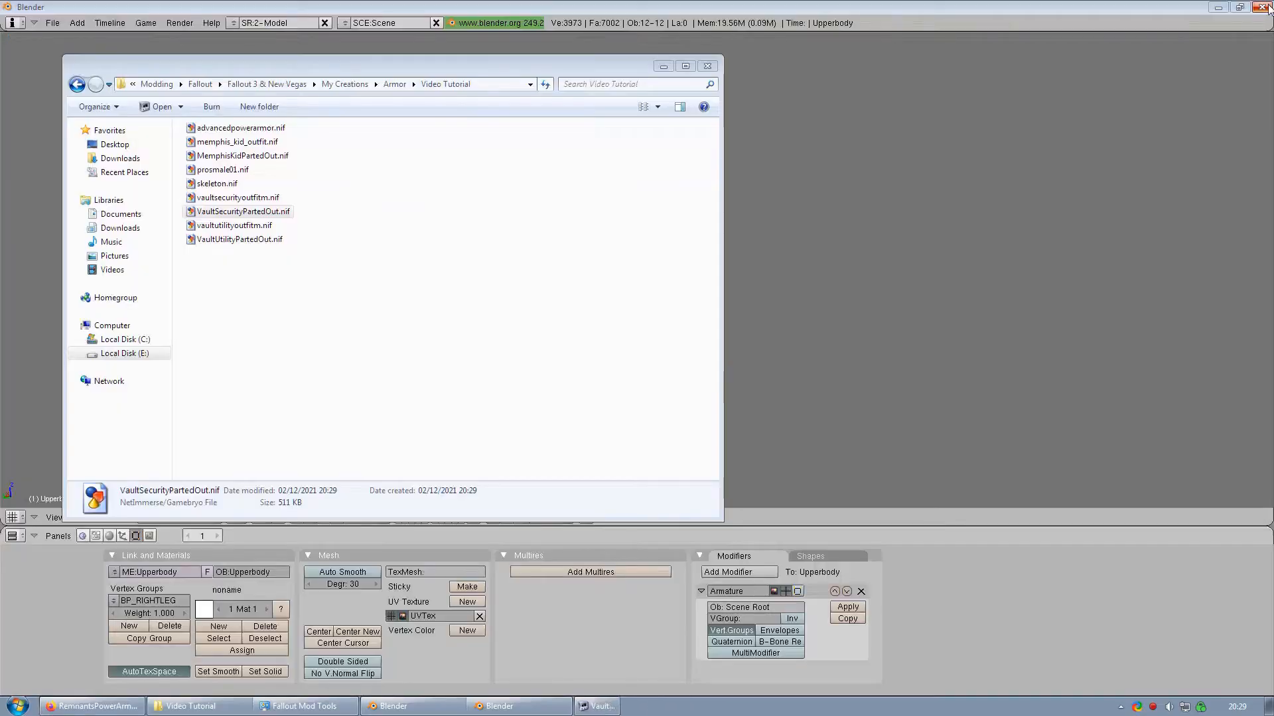
{"action": "key", "text": "Return"}
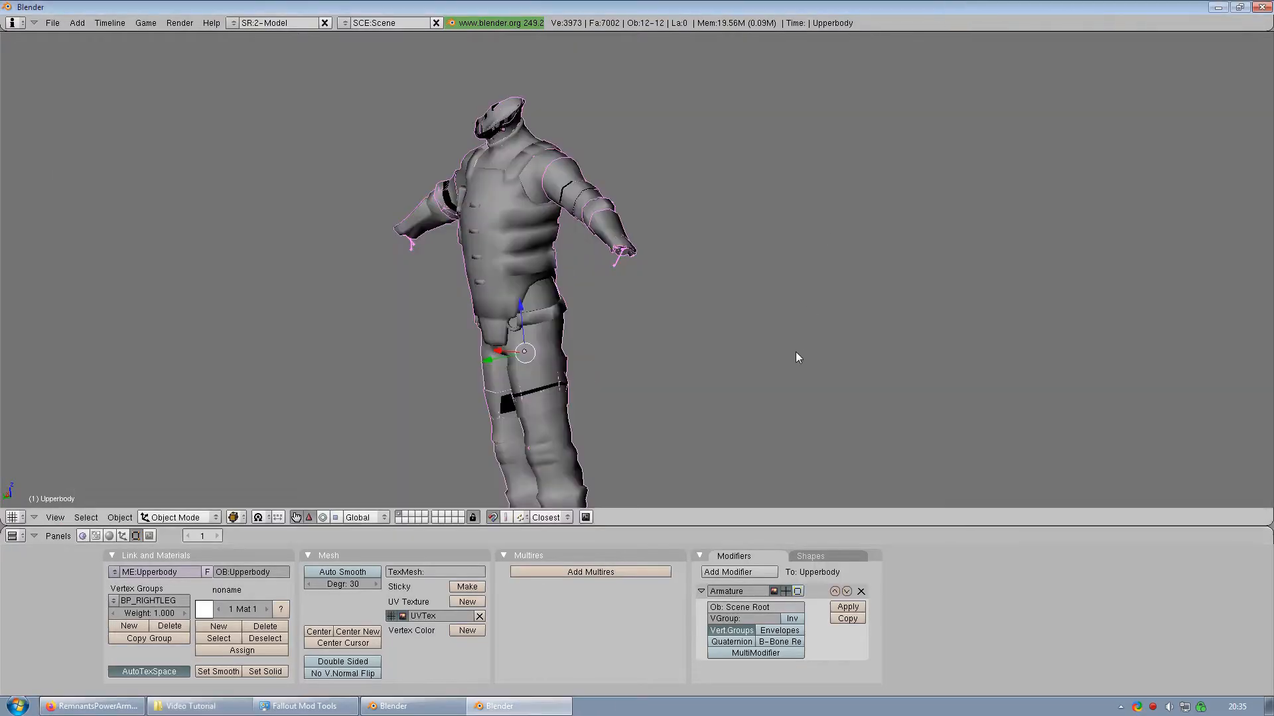
Step: Clear the Blender scene and import advancedpowerarmor.nif
{"action": "key", "text": "ctrl+x"}
{"action": "left_click", "coordinate": [788, 352]}
{"action": "left_click", "coordinate": [51, 23]}
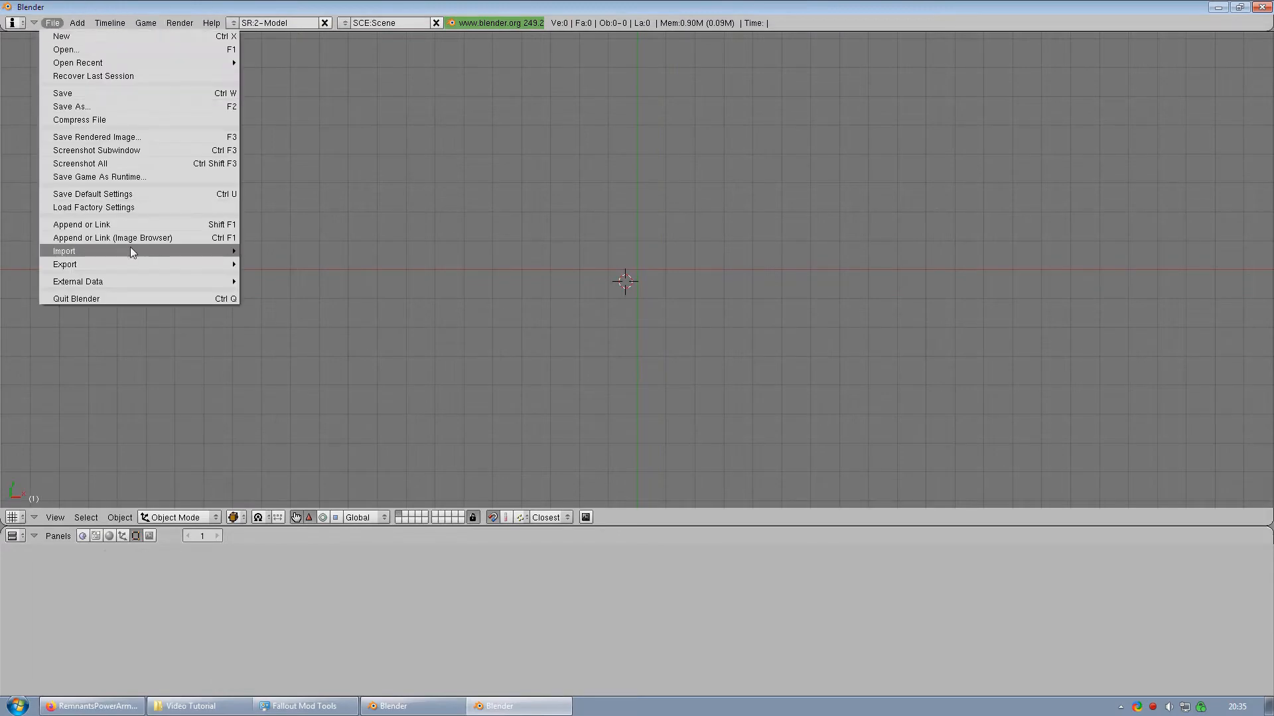
{"action": "mouse_move", "coordinate": [128, 252]}
{"action": "left_click", "coordinate": [330, 496]}
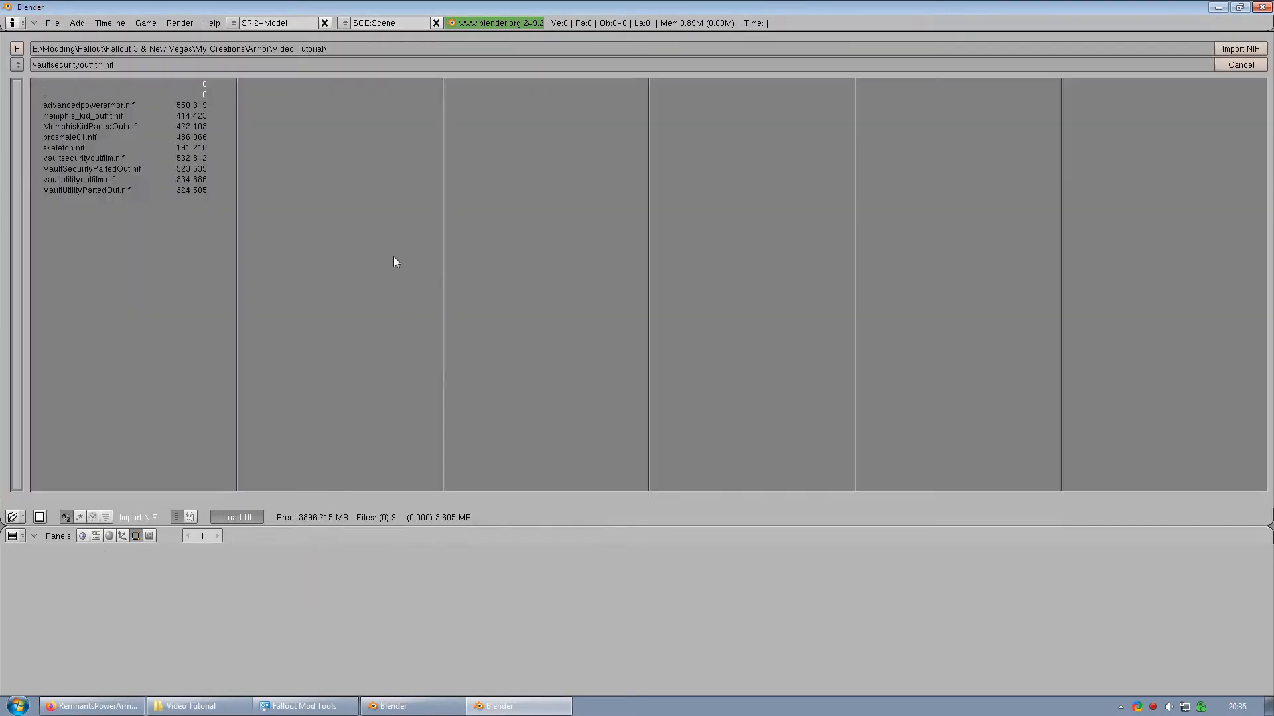
{"action": "left_click", "coordinate": [114, 106]}
{"action": "left_click", "coordinate": [1242, 49]}
{"action": "left_click", "coordinate": [77, 409]}
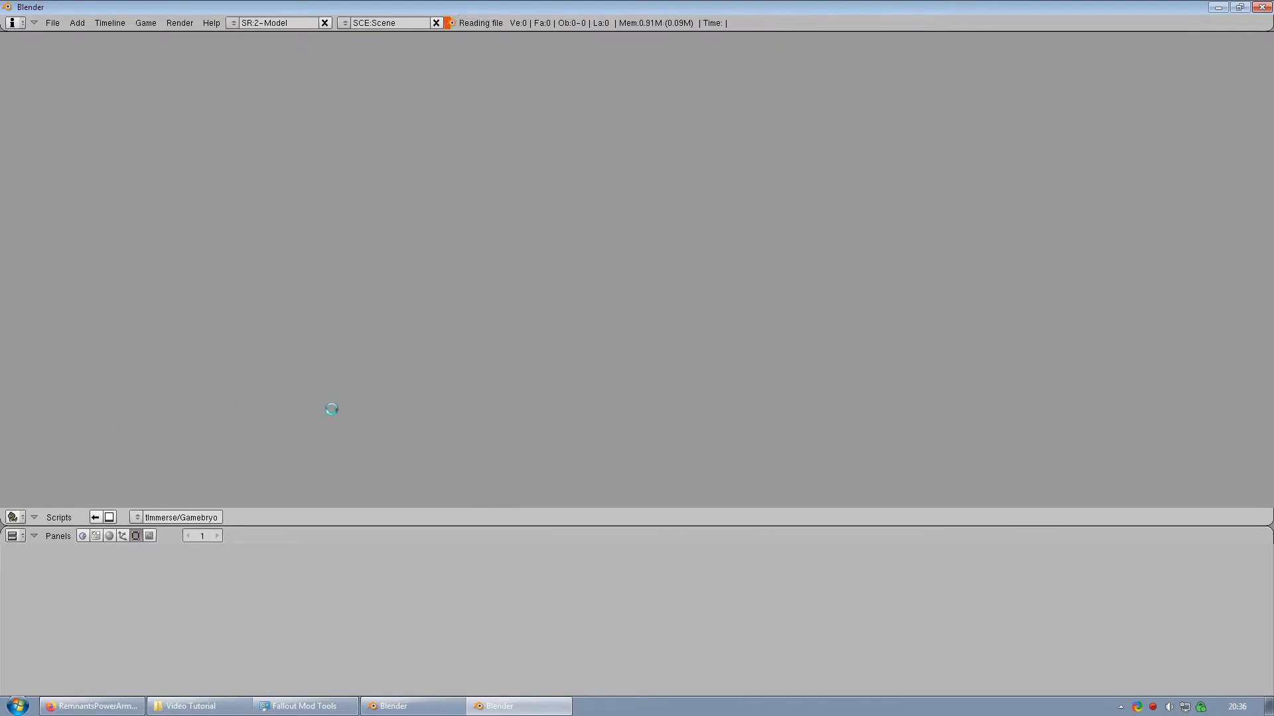
Step: Deselect everything and open the power armor's UpperBody:0 mesh in Edit Mode
{"action": "scroll", "coordinate": [609, 311], "scroll_direction": "down", "scroll_amount": 3}
{"action": "key", "text": "a"}
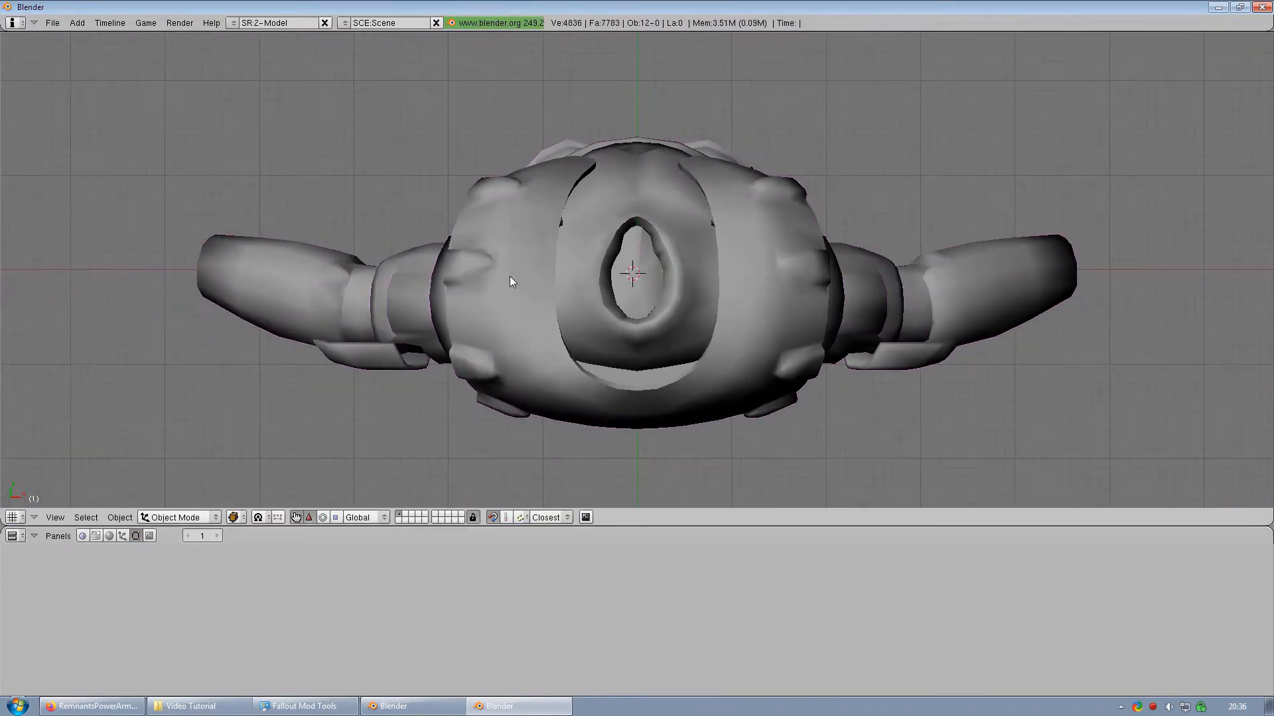
{"action": "right_click", "coordinate": [526, 298]}
{"action": "key", "text": "Tab"}
{"action": "scroll", "coordinate": [622, 337], "scroll_direction": "down", "scroll_amount": 5}
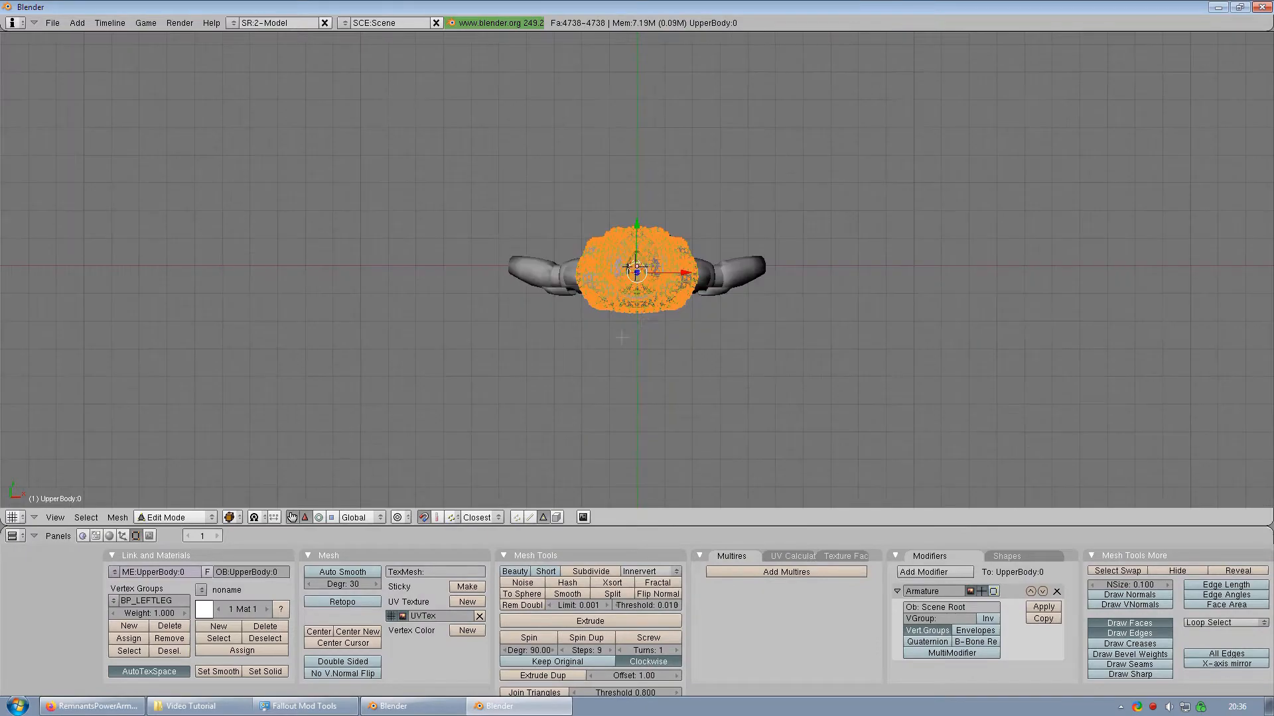
Step: Separate the inner shoulder plate beneath one pauldron from the UpperBody:0 mesh into its own object and return to Object Mode
{"action": "mouse_move", "coordinate": [638, 321]}
{"action": "middle_mouse_down"}
{"action": "mouse_move", "coordinate": [641, 305]}
{"action": "mouse_move", "coordinate": [645, 321]}
{"action": "middle_mouse_up"}
{"action": "scroll", "coordinate": [644, 319], "scroll_direction": "up", "scroll_amount": 4}
{"action": "middle_click_drag", "start_coordinate": [715, 173], "coordinate": [613, 184], "text": "shift"}
{"action": "scroll", "coordinate": [681, 234], "scroll_direction": "up", "scroll_amount": 4}
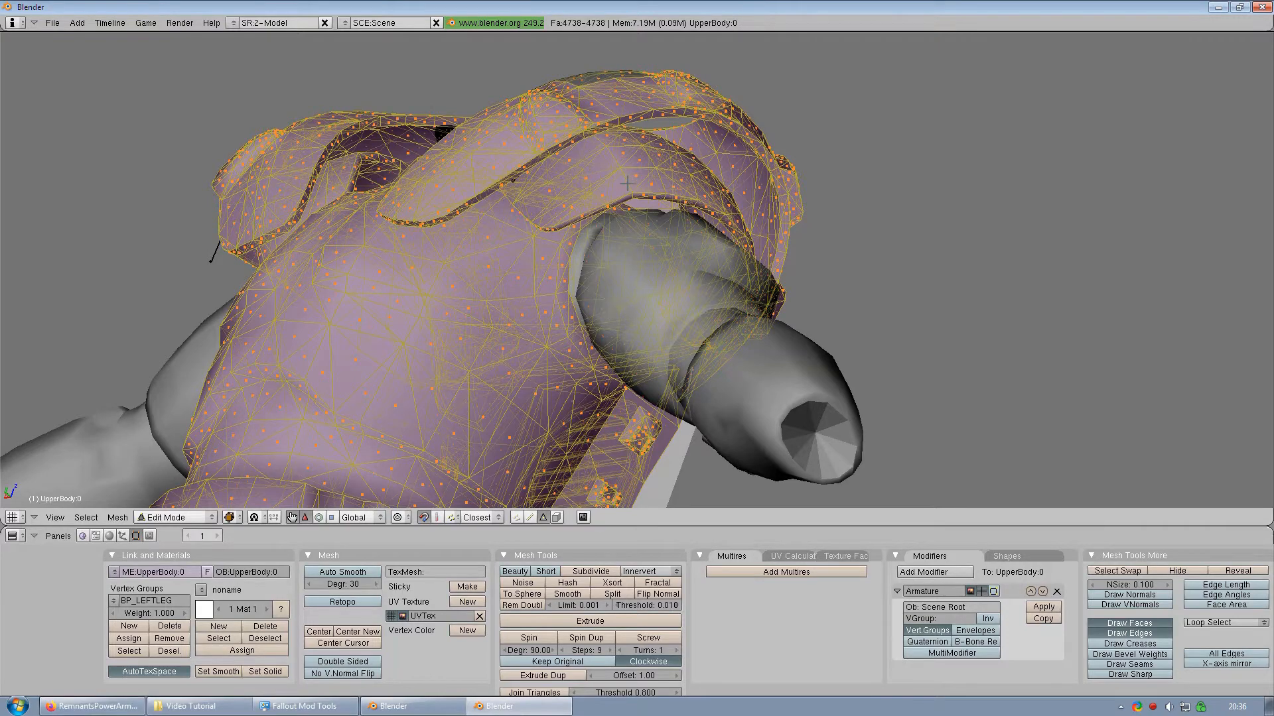
{"action": "key", "text": "a"}
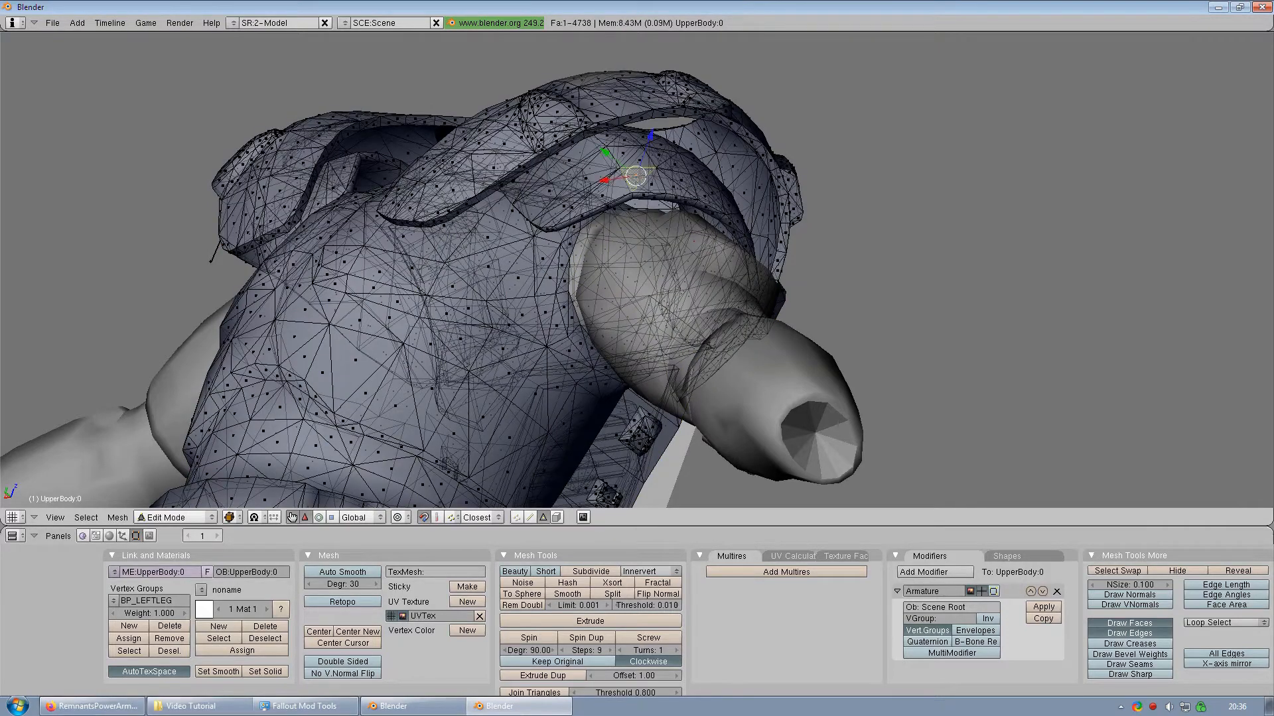
{"action": "key", "text": "ctrl+l"}
{"action": "middle_click_drag", "start_coordinate": [635, 176], "coordinate": [402, 153]}
{"action": "key", "text": "p"}
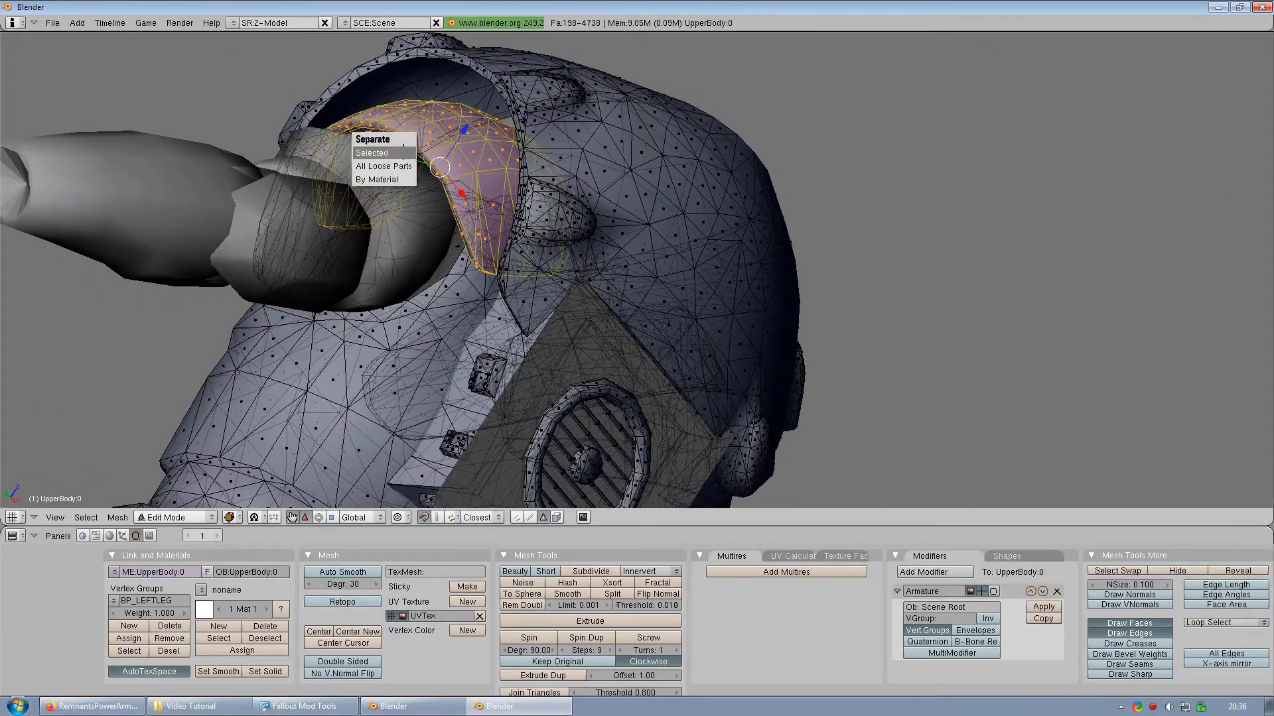
{"action": "left_click", "coordinate": [402, 153]}
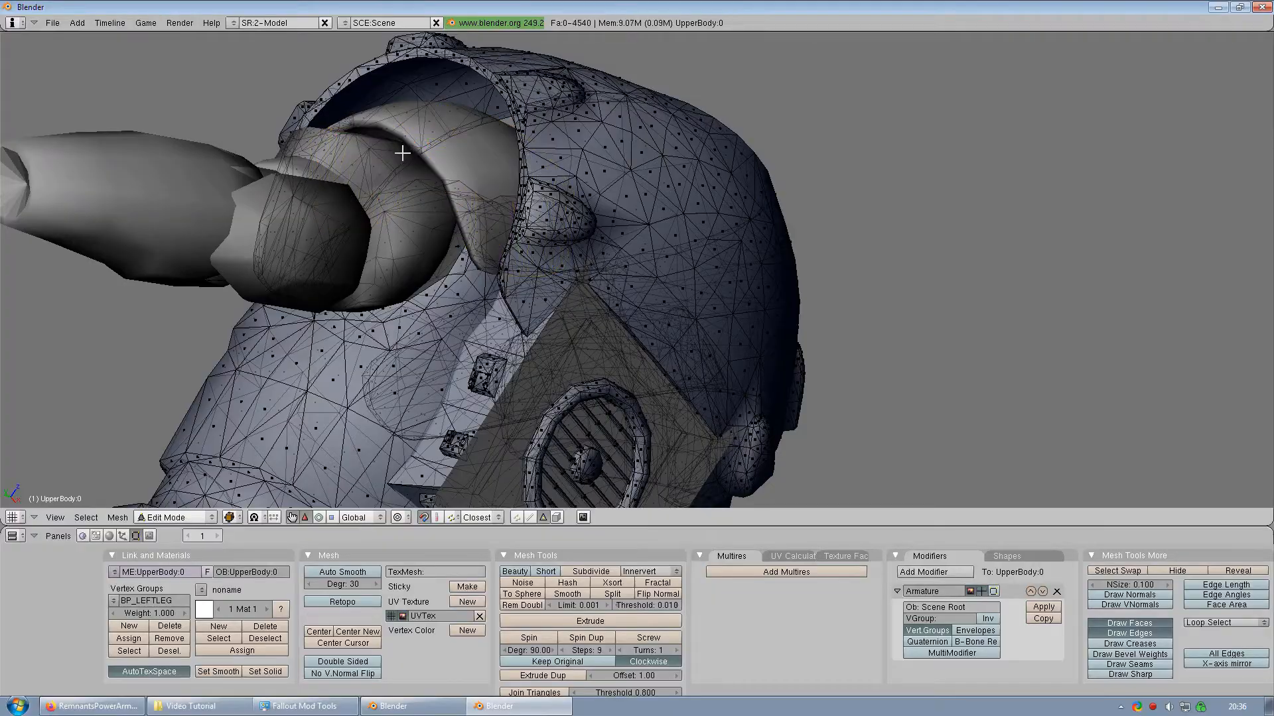
{"action": "middle_click_drag", "start_coordinate": [329, 243], "coordinate": [805, 318]}
{"action": "key", "text": "Tab"}
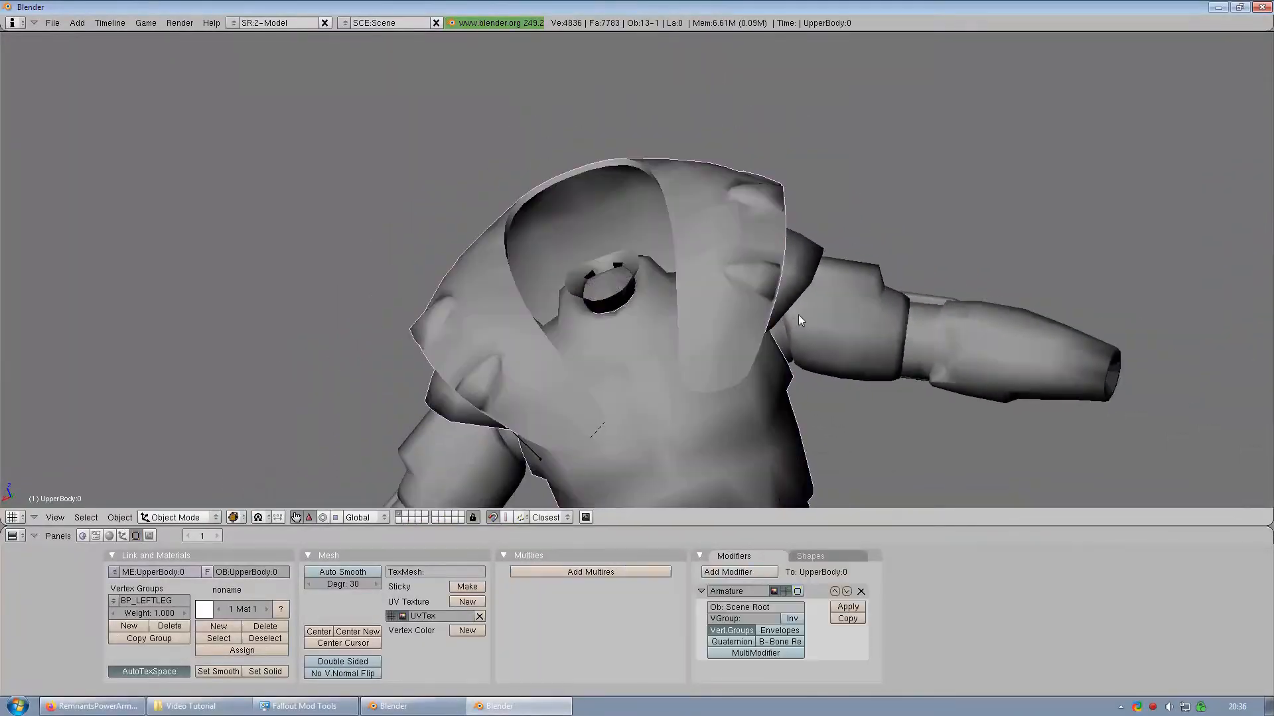
Step: Export all objects as a NIF named APAPartedOut with the Fallout 3 geometry-only settings
{"action": "scroll", "coordinate": [793, 298], "scroll_direction": "down", "scroll_amount": 3}
{"action": "left_click", "coordinate": [50, 23]}
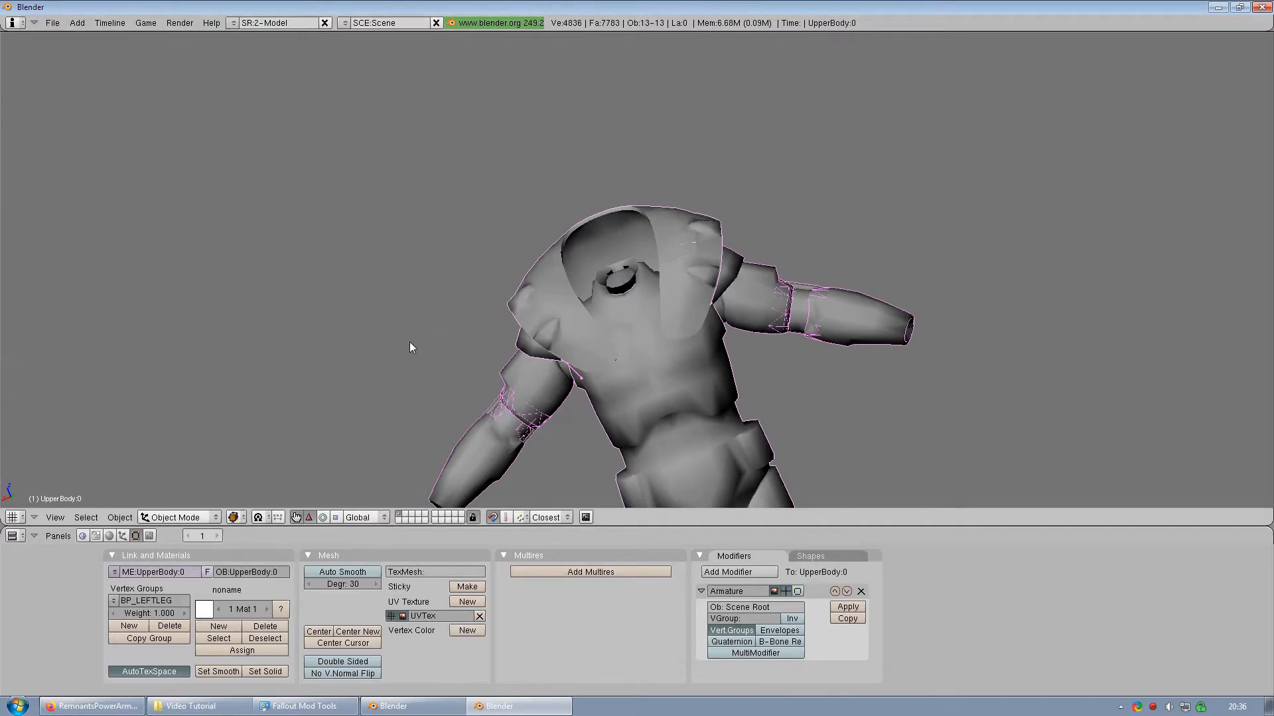
{"action": "left_click", "coordinate": [53, 22]}
{"action": "mouse_move", "coordinate": [99, 265]}
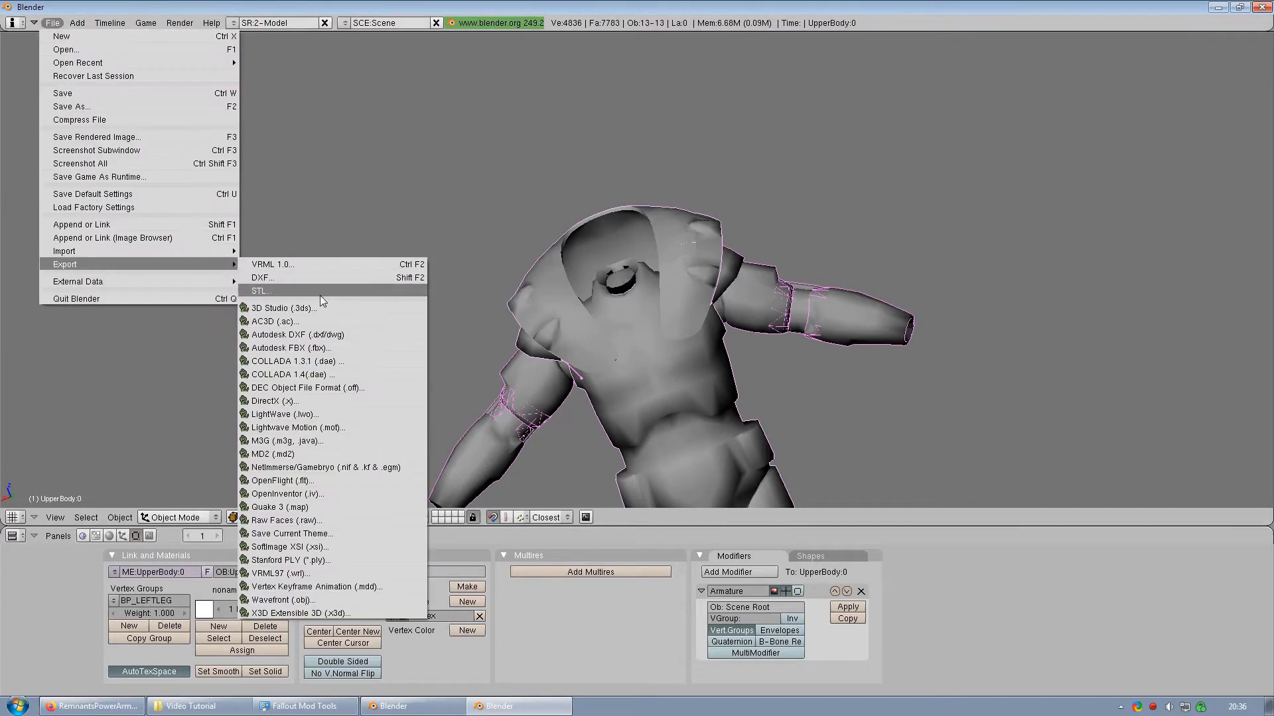
{"action": "left_click", "coordinate": [328, 467]}
{"action": "left_click", "coordinate": [132, 67]}
{"action": "left_click", "coordinate": [98, 69]}
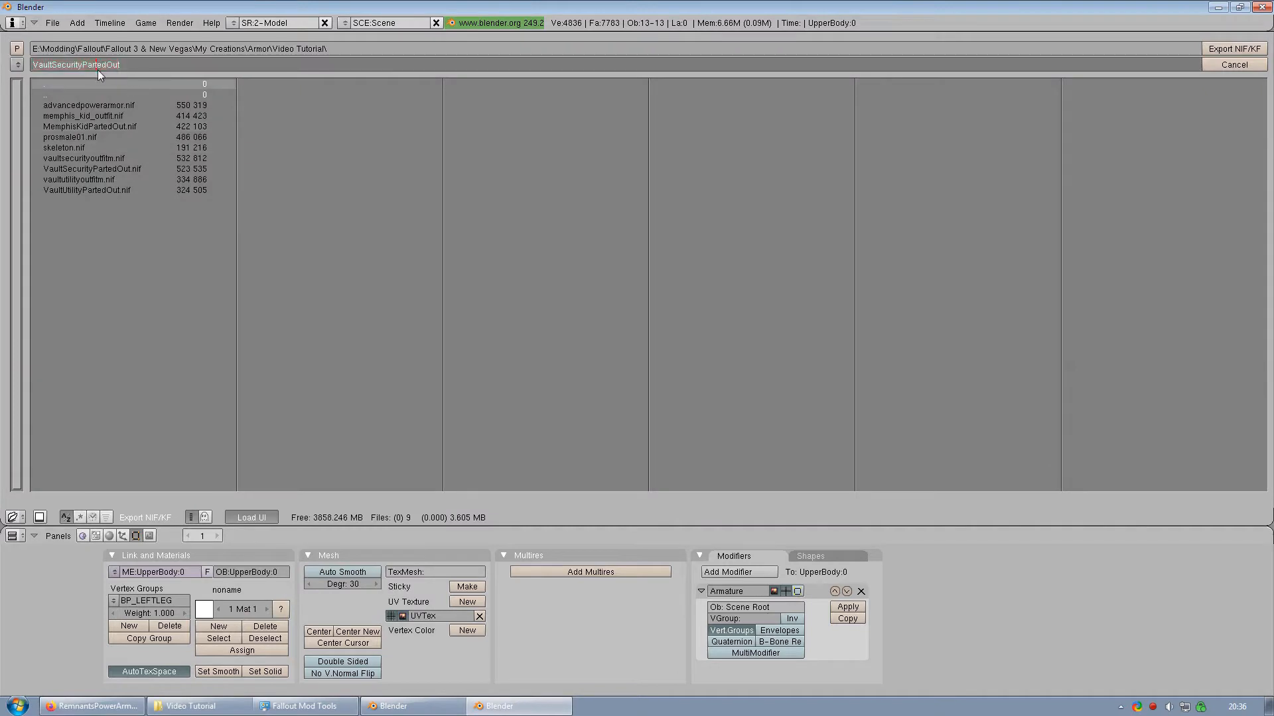
{"action": "left_click_drag", "start_coordinate": [81, 63], "coordinate": [7, 65]}
{"action": "type", "text": "APA"}
{"action": "left_click", "coordinate": [1220, 52]}
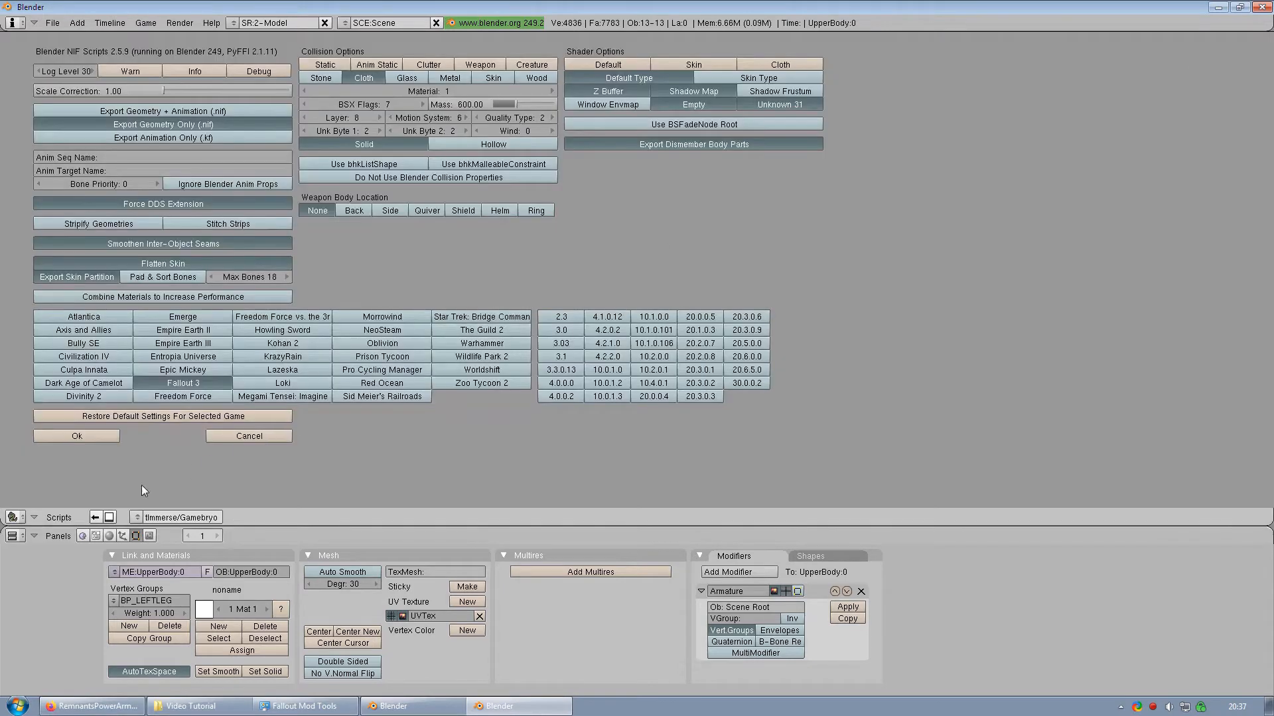
{"action": "left_click", "coordinate": [77, 435]}
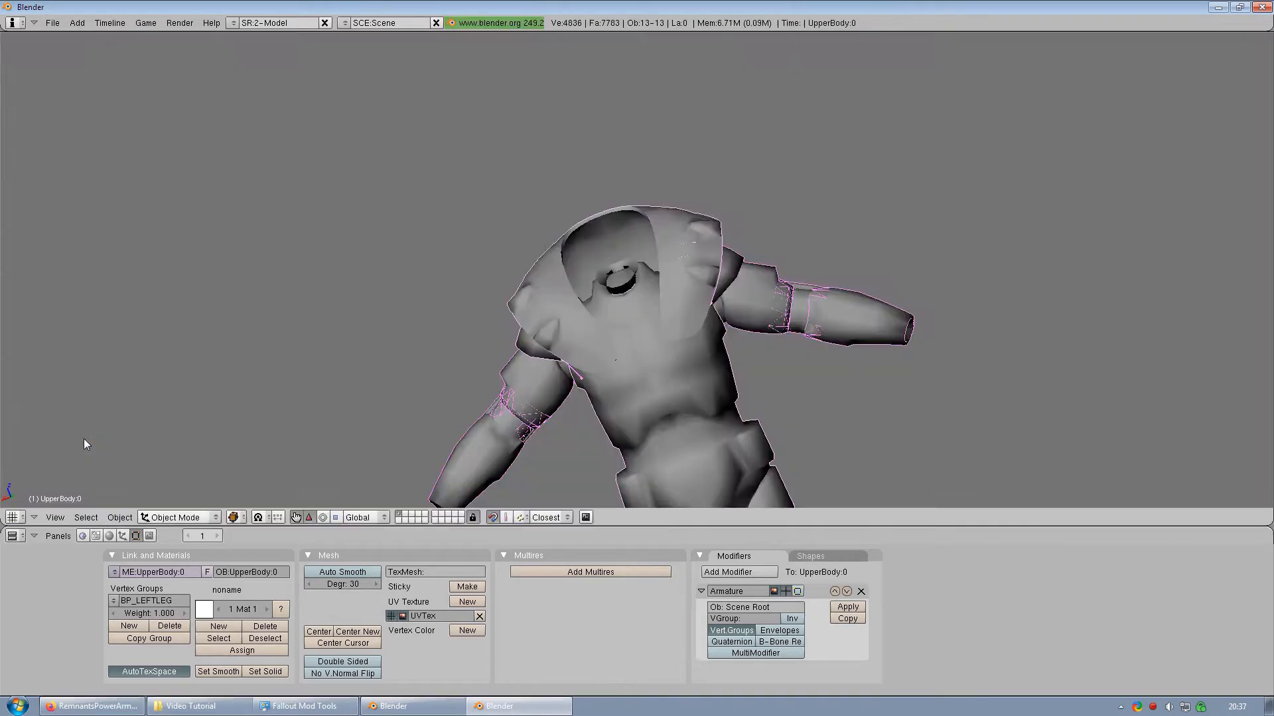
Step: Open APAPartedOut.nif in NifSkope, check the separated shoulder plate and neighbouring parts from several sides, and close the file
{"action": "left_click", "coordinate": [192, 707]}
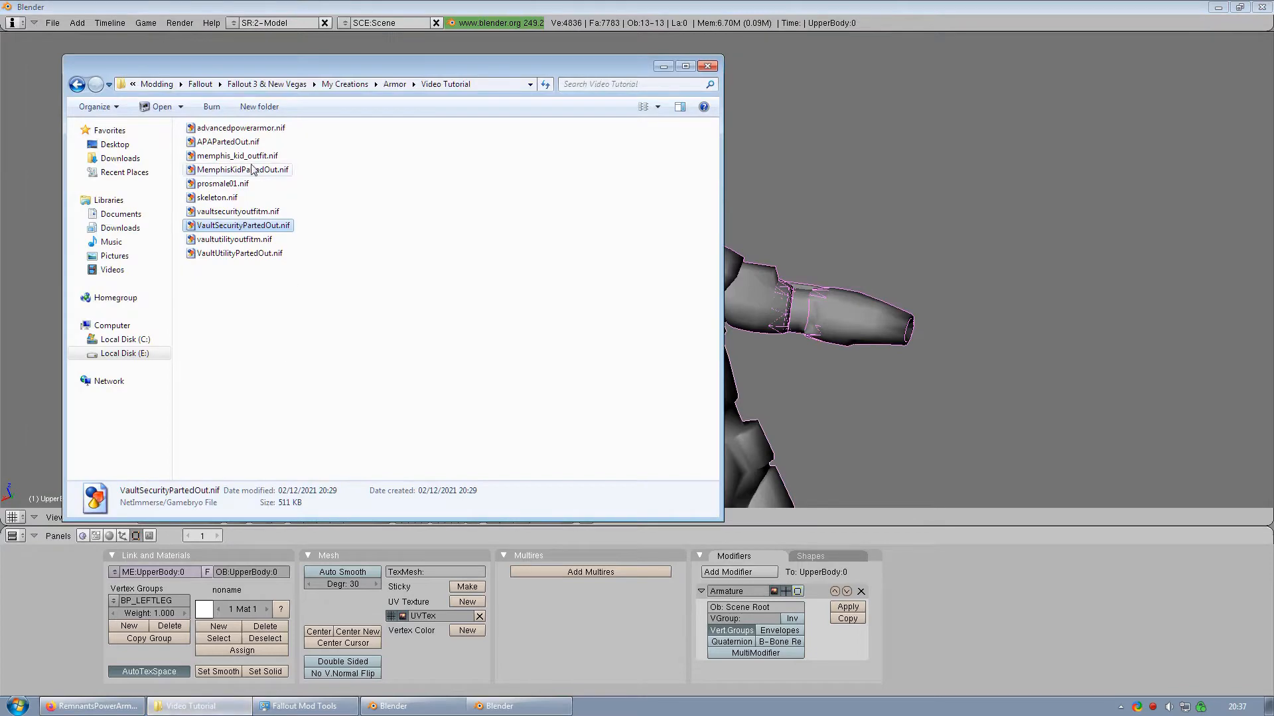
{"action": "left_click", "coordinate": [237, 142]}
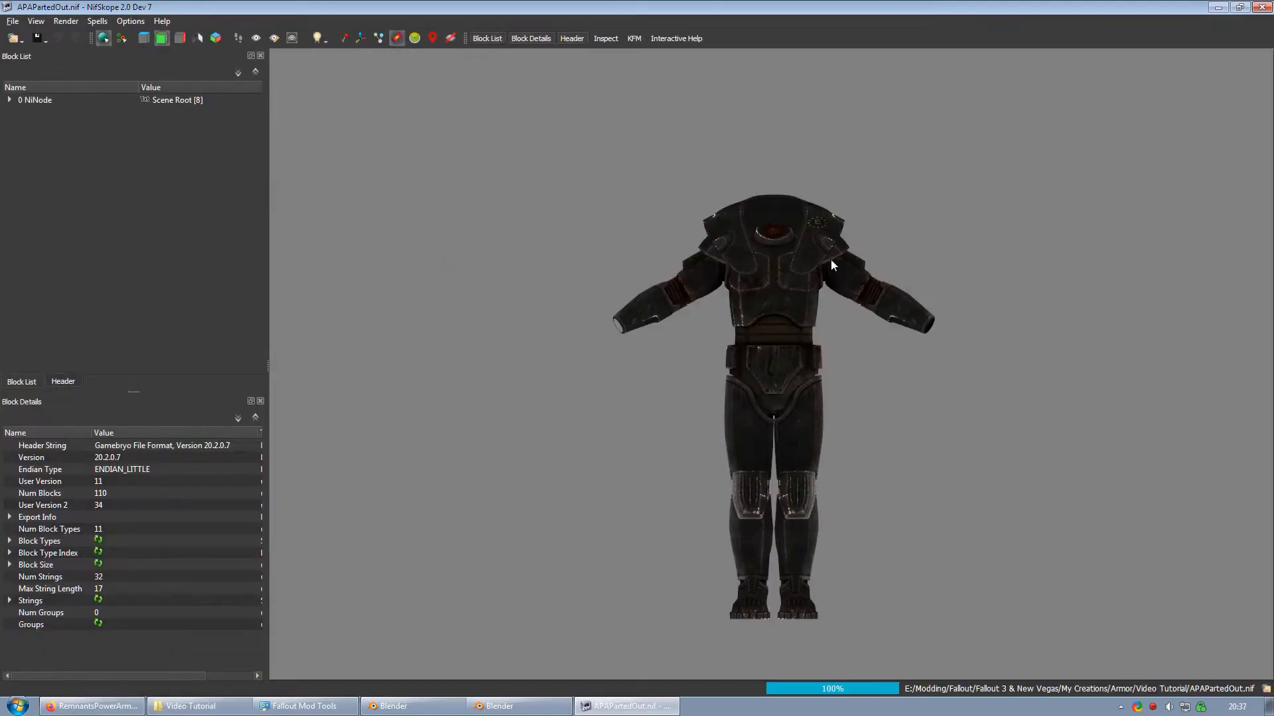
{"action": "left_click_drag", "start_coordinate": [831, 260], "coordinate": [798, 249]}
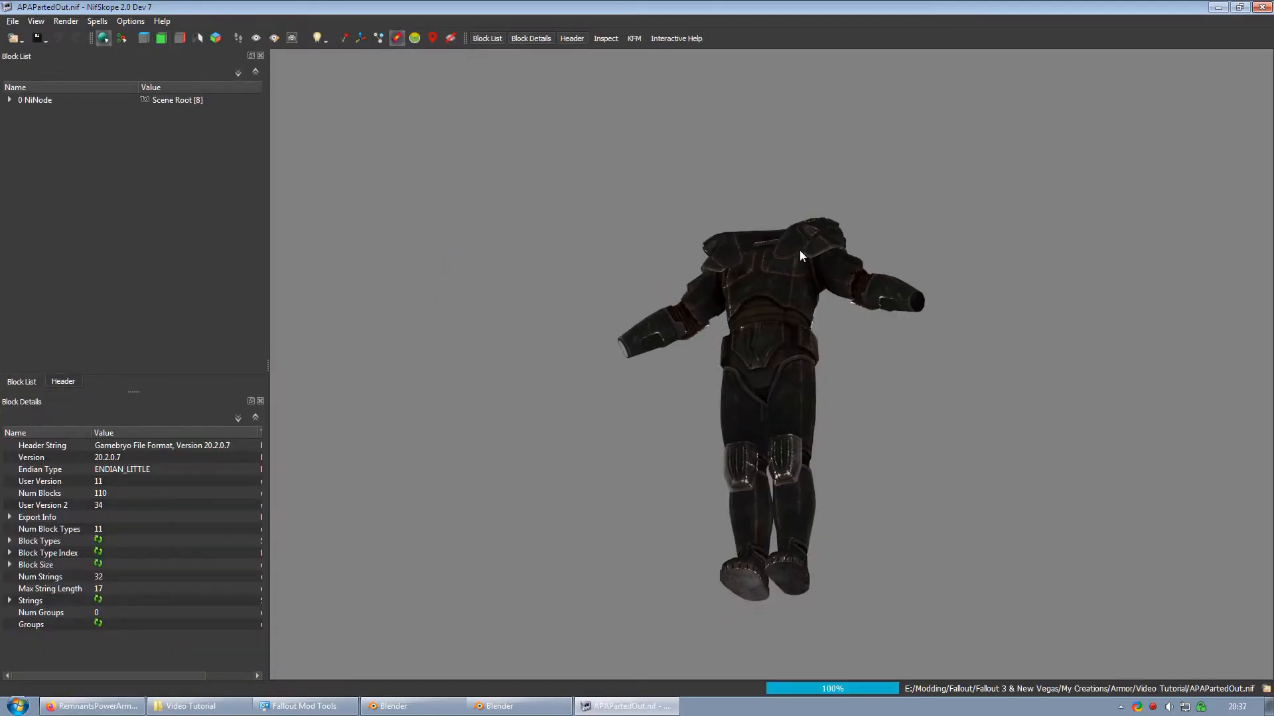
{"action": "left_click", "coordinate": [818, 248]}
{"action": "scroll", "coordinate": [826, 280], "scroll_direction": "up", "scroll_amount": 5}
{"action": "middle_click_drag", "start_coordinate": [827, 280], "coordinate": [739, 376]}
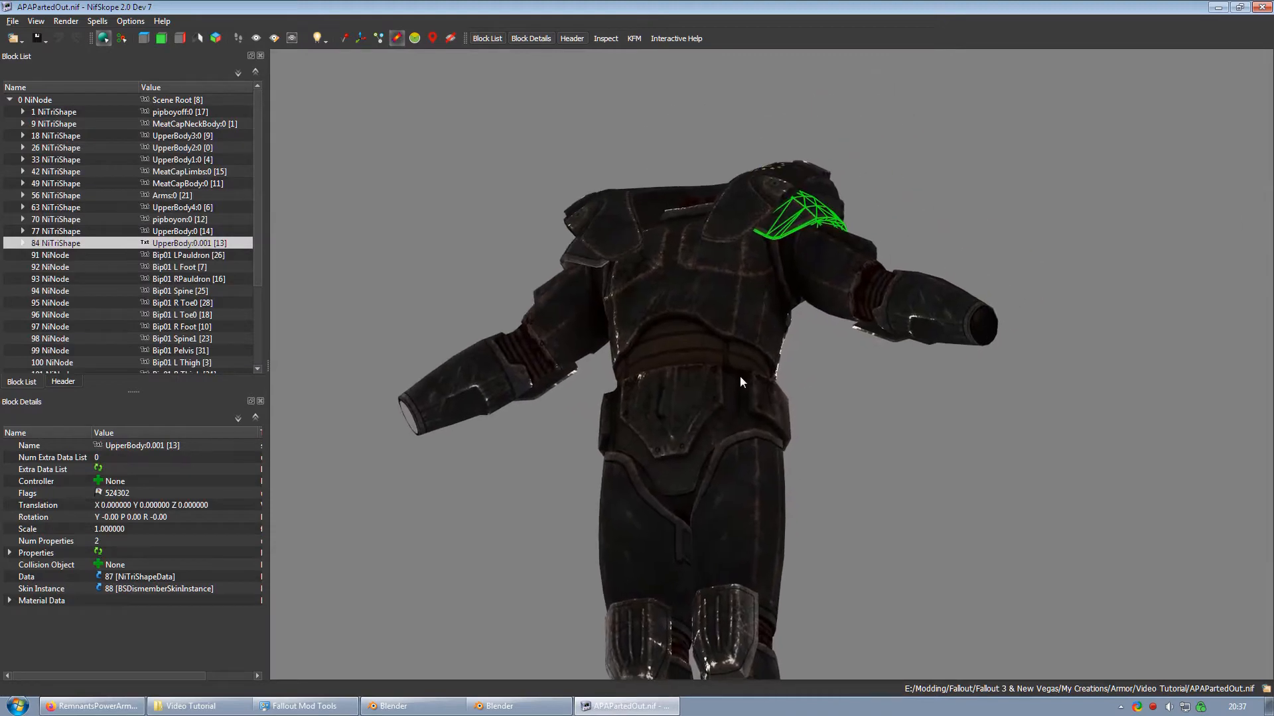
{"action": "left_click", "coordinate": [844, 277]}
{"action": "left_click_drag", "start_coordinate": [810, 359], "coordinate": [598, 398]}
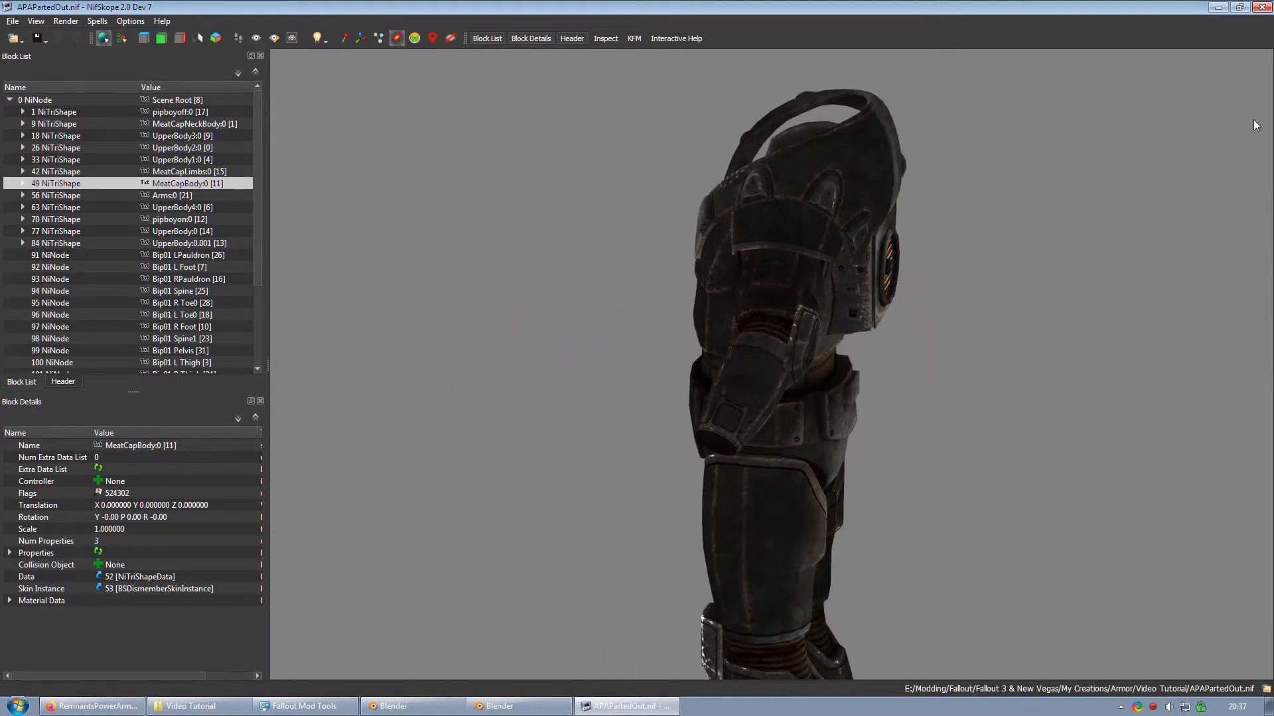
{"action": "left_click", "coordinate": [1262, 6]}
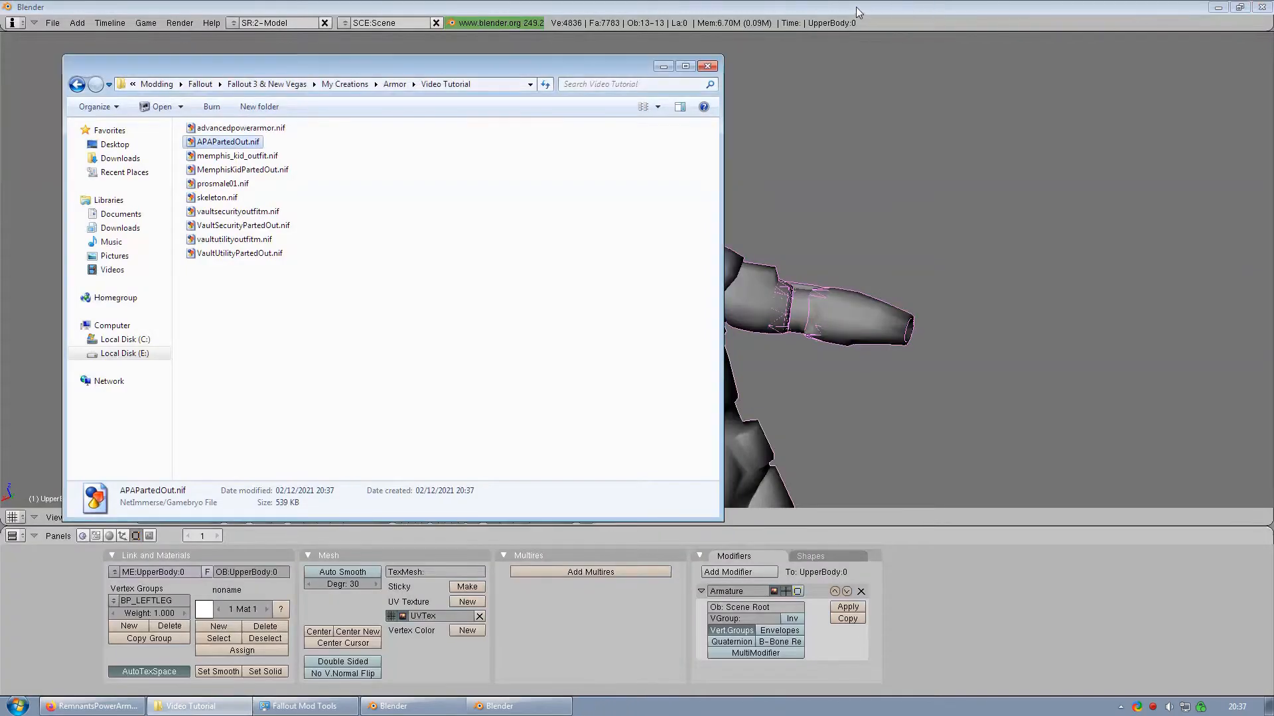
Step: Close Blender and open skeleton.nif from the Video Tutorial folder in NifSkope
{"action": "left_click", "coordinate": [1267, 8]}
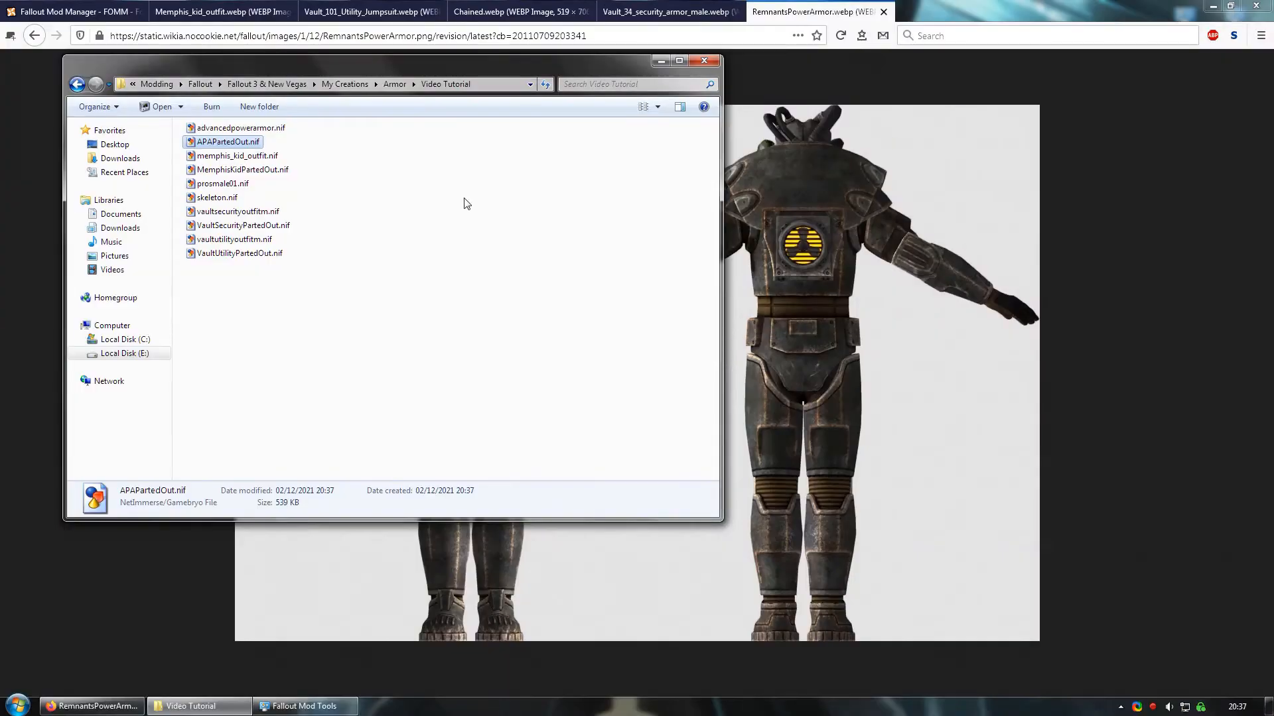
{"action": "left_click", "coordinate": [428, 219]}
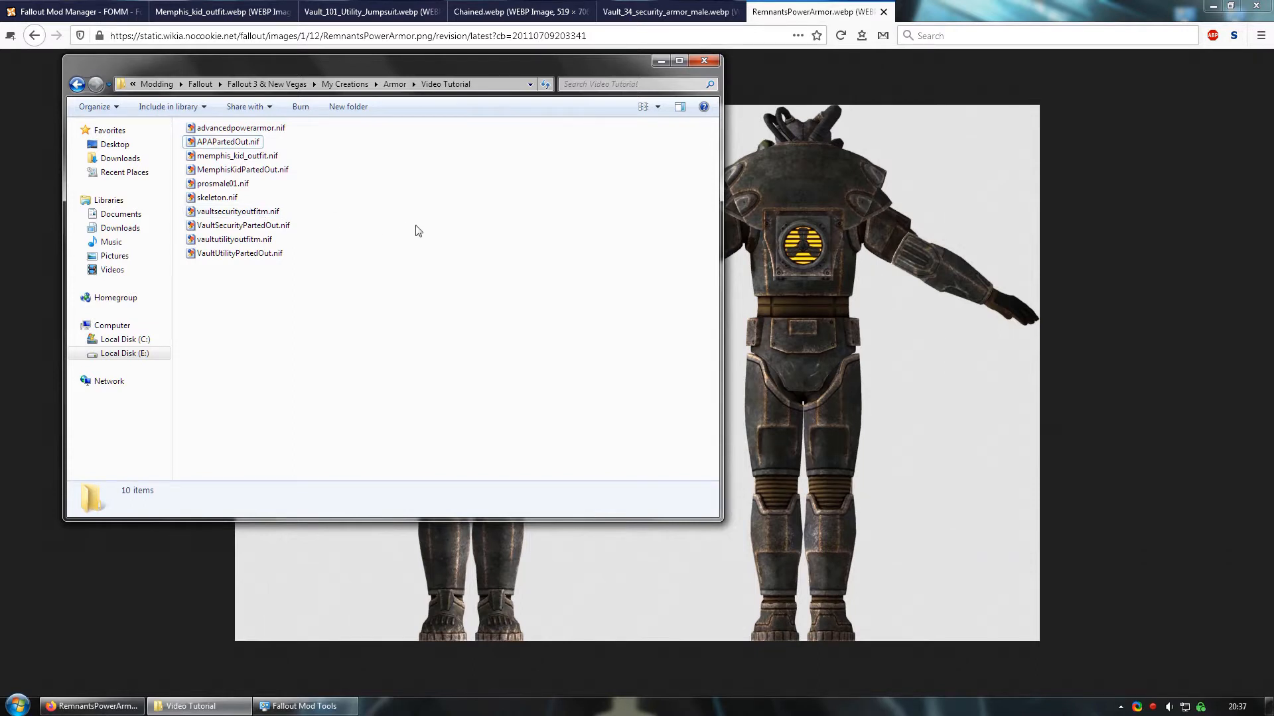
{"action": "double_click", "coordinate": [217, 198]}
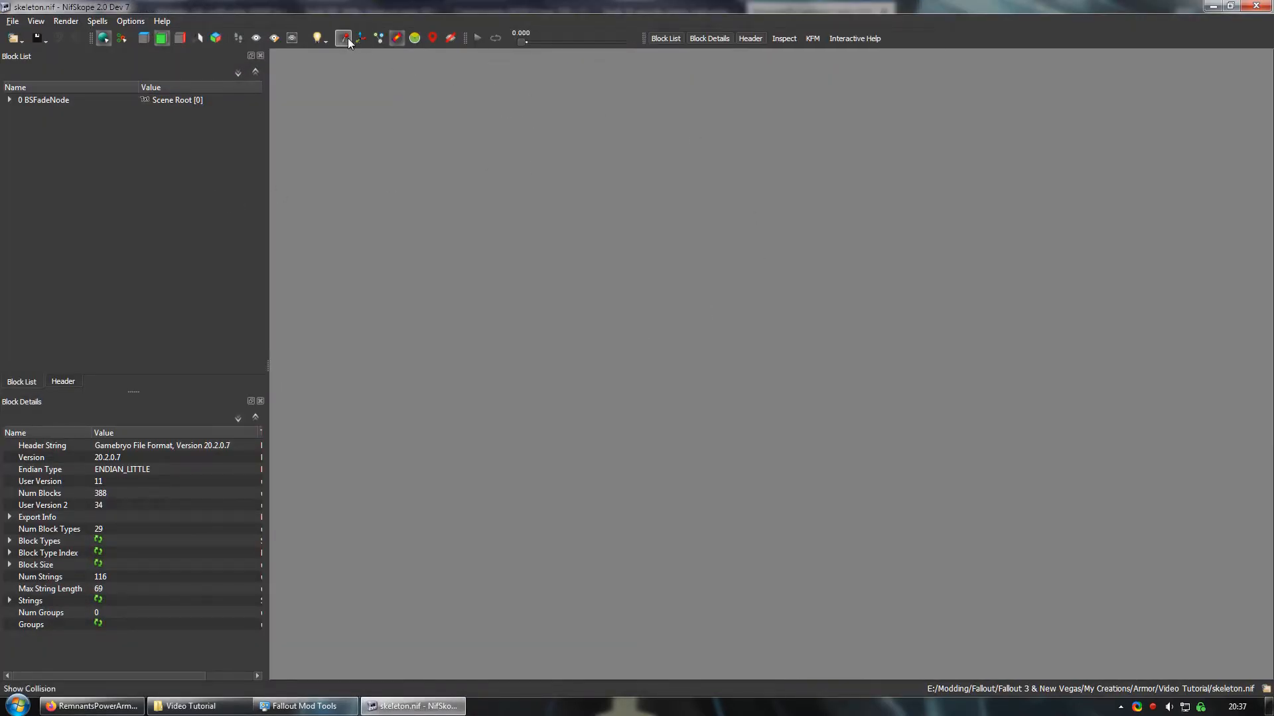
{"action": "left_click", "coordinate": [378, 38]}
{"action": "left_click", "coordinate": [378, 38]}
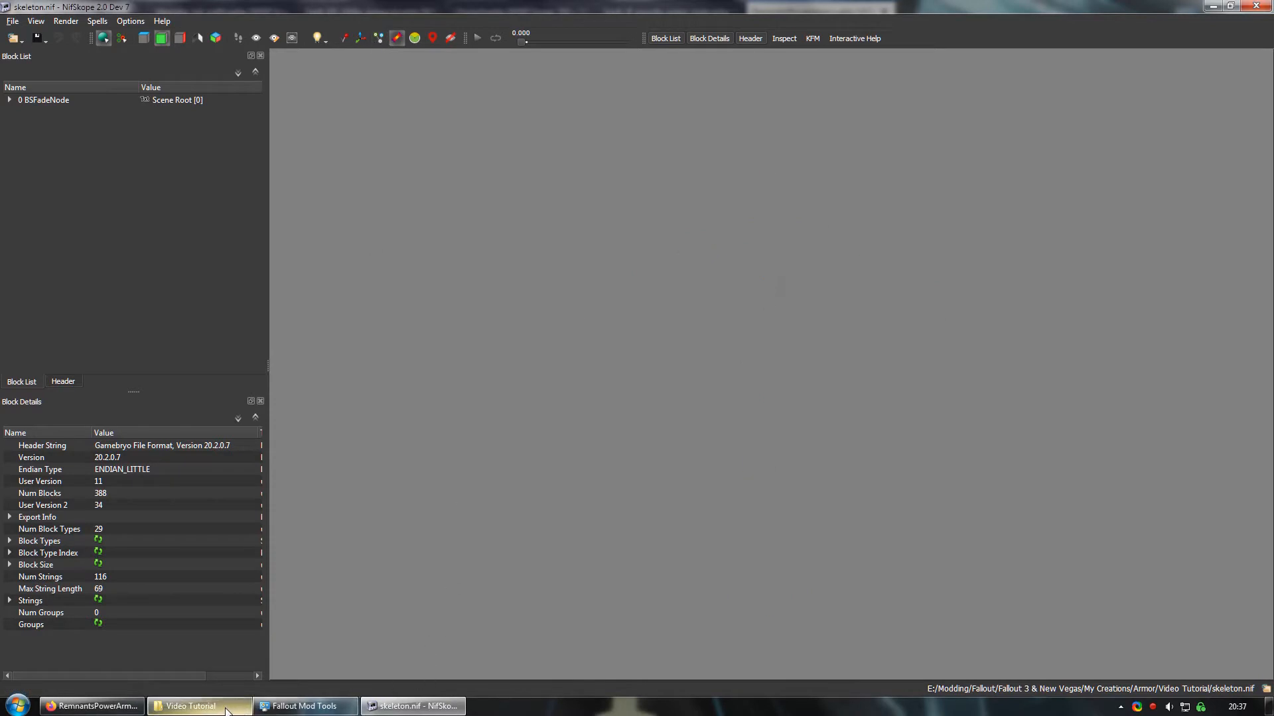
Step: Open VaultUtilityPartedOut.nif in a second NifSkope window and rename the boots' mesh block to UpperBody:Shoes
{"action": "left_click", "coordinate": [191, 706]}
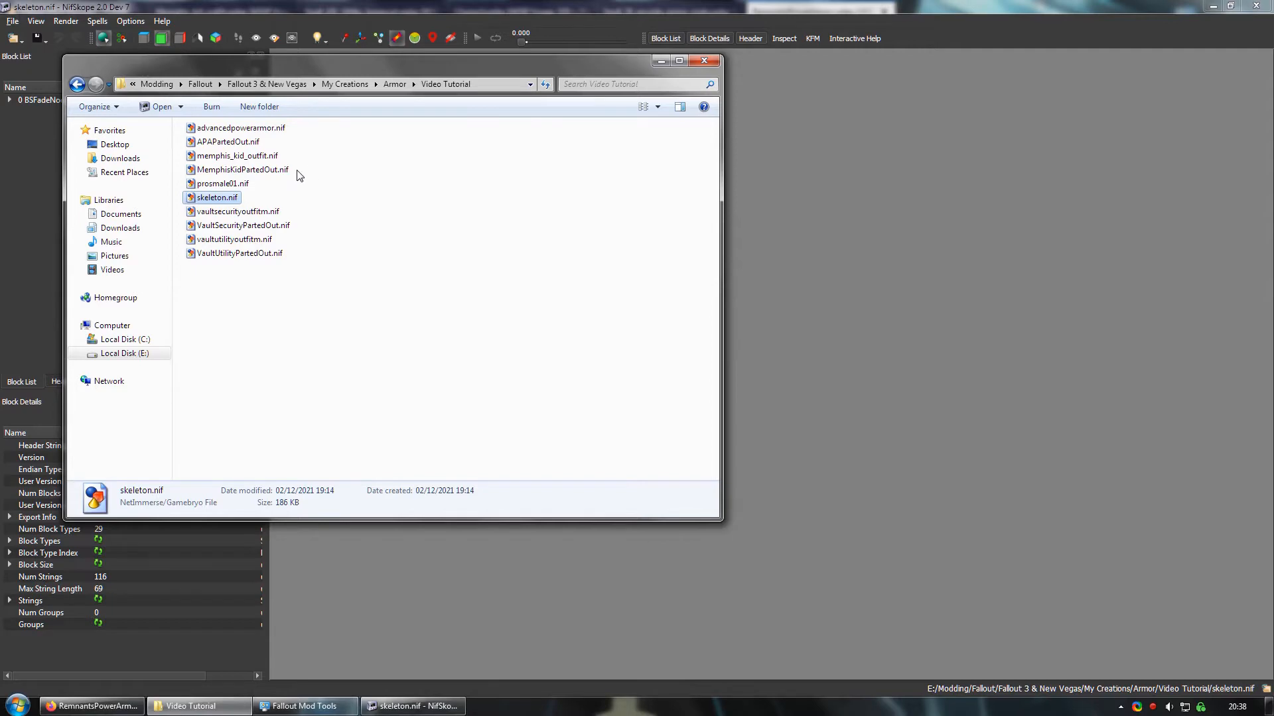
{"action": "double_click", "coordinate": [261, 256]}
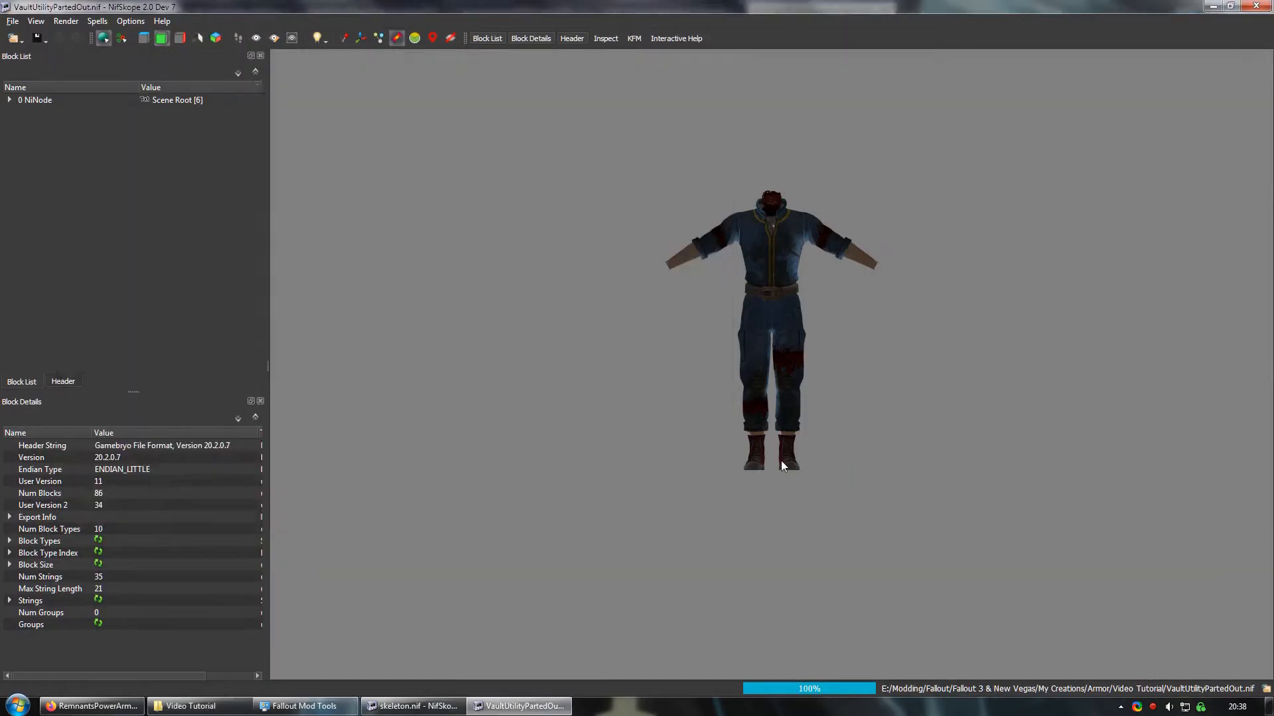
{"action": "left_click", "coordinate": [781, 465]}
{"action": "scroll", "coordinate": [781, 466], "scroll_direction": "up", "scroll_amount": 3}
{"action": "scroll", "coordinate": [736, 424], "scroll_direction": "up", "scroll_amount": 3}
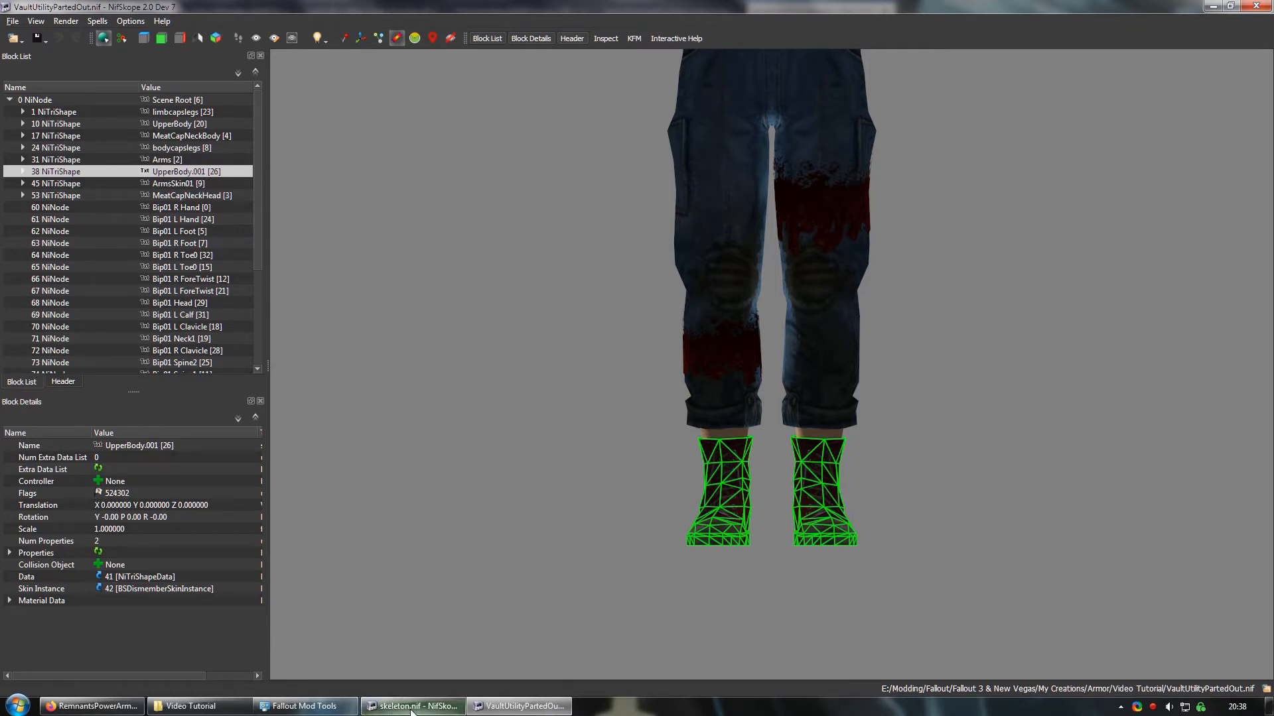
{"action": "mouse_move", "coordinate": [408, 711]}
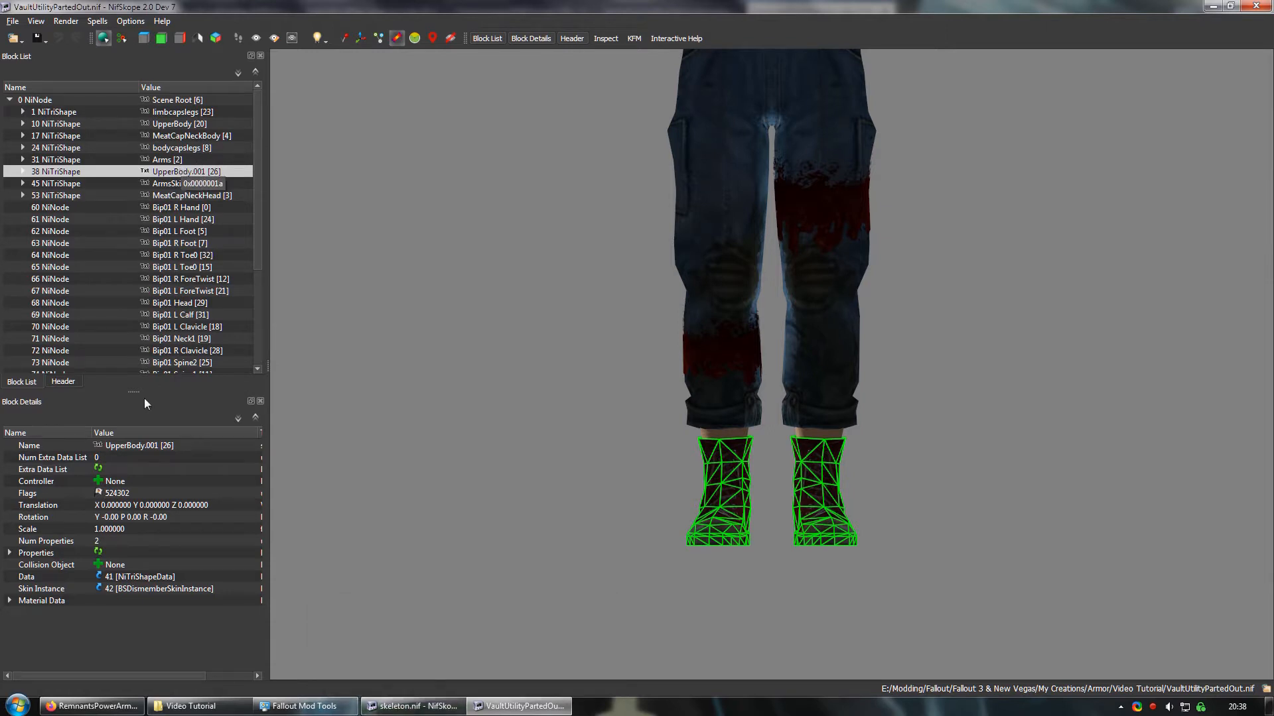
{"action": "double_click", "coordinate": [112, 446]}
{"action": "left_click", "coordinate": [625, 412]}
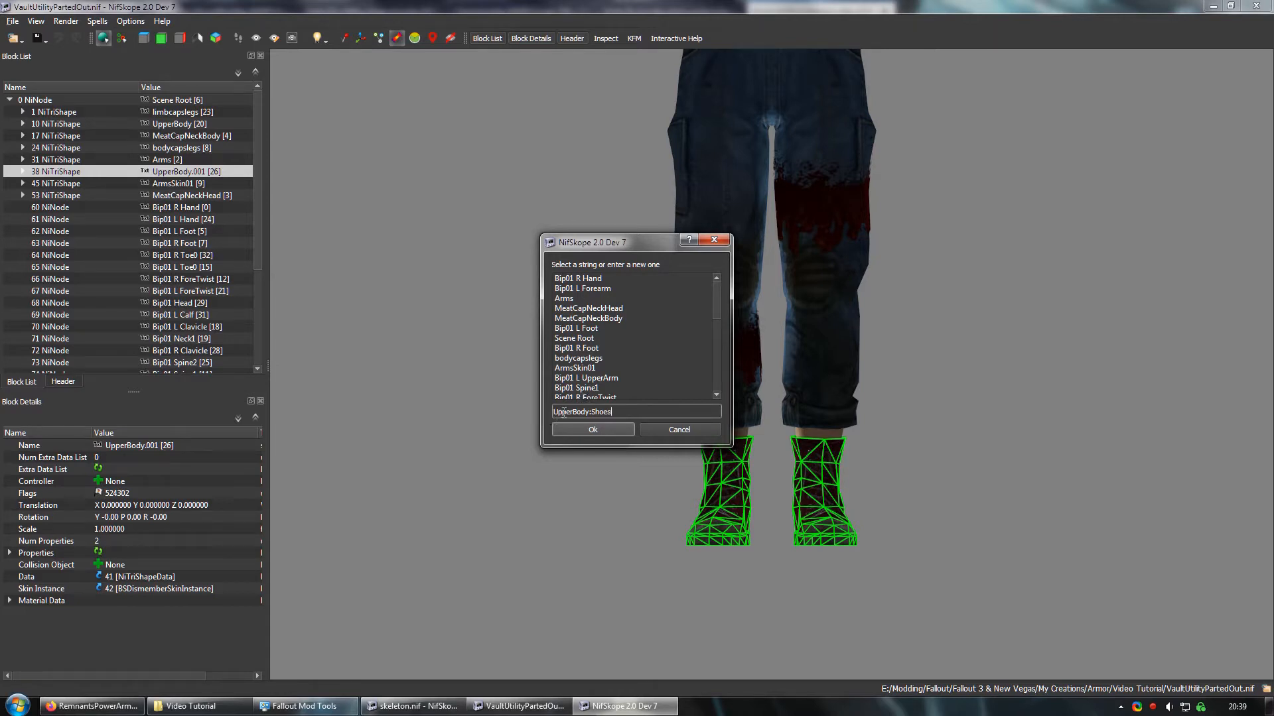
{"action": "left_click", "coordinate": [610, 429]}
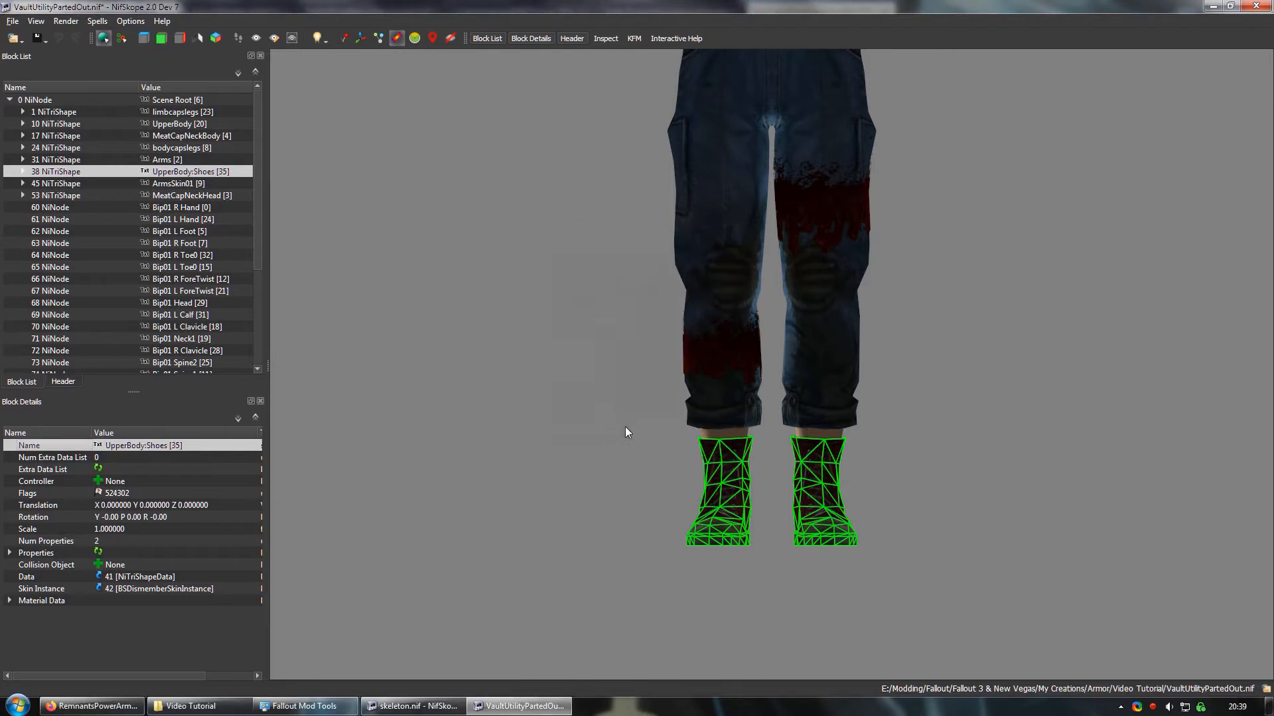
Step: Copy the UpperBody:Shoes branch and paste it onto the root BSFadeNode of skeleton.nif, checking the pasted boots
{"action": "right_click", "coordinate": [182, 174]}
{"action": "mouse_move", "coordinate": [204, 170]}
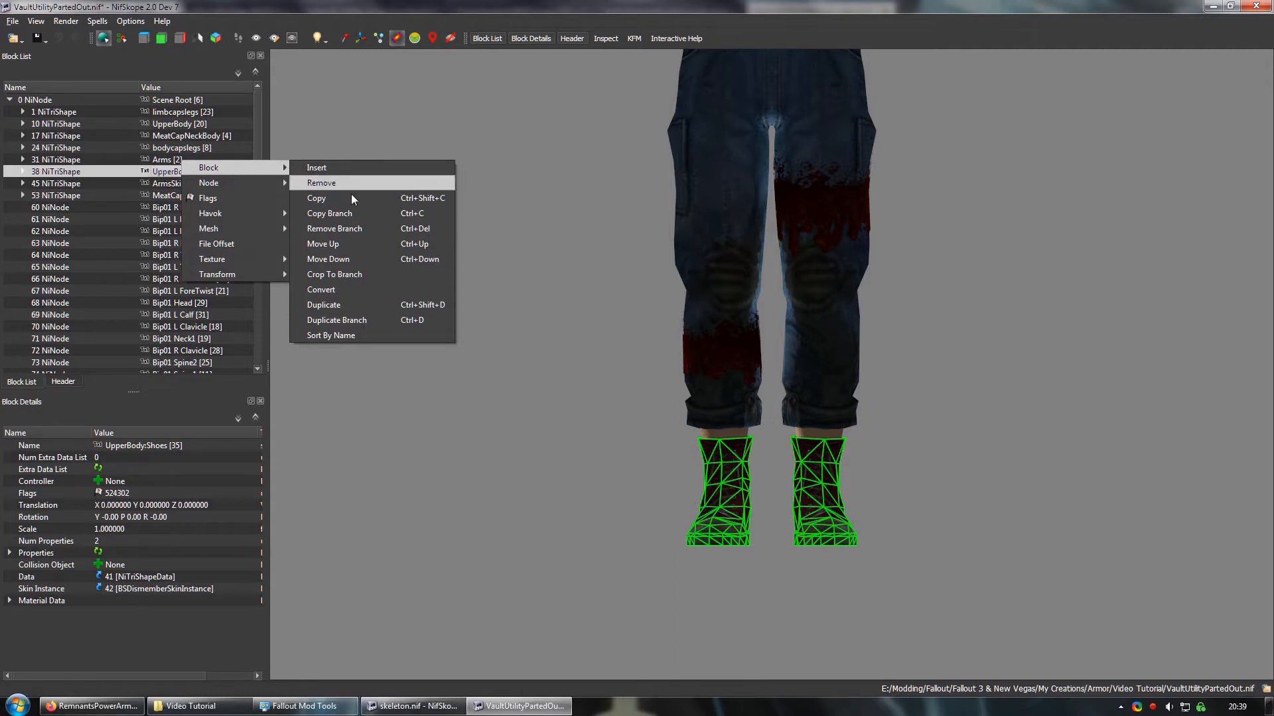
{"action": "left_click", "coordinate": [343, 214]}
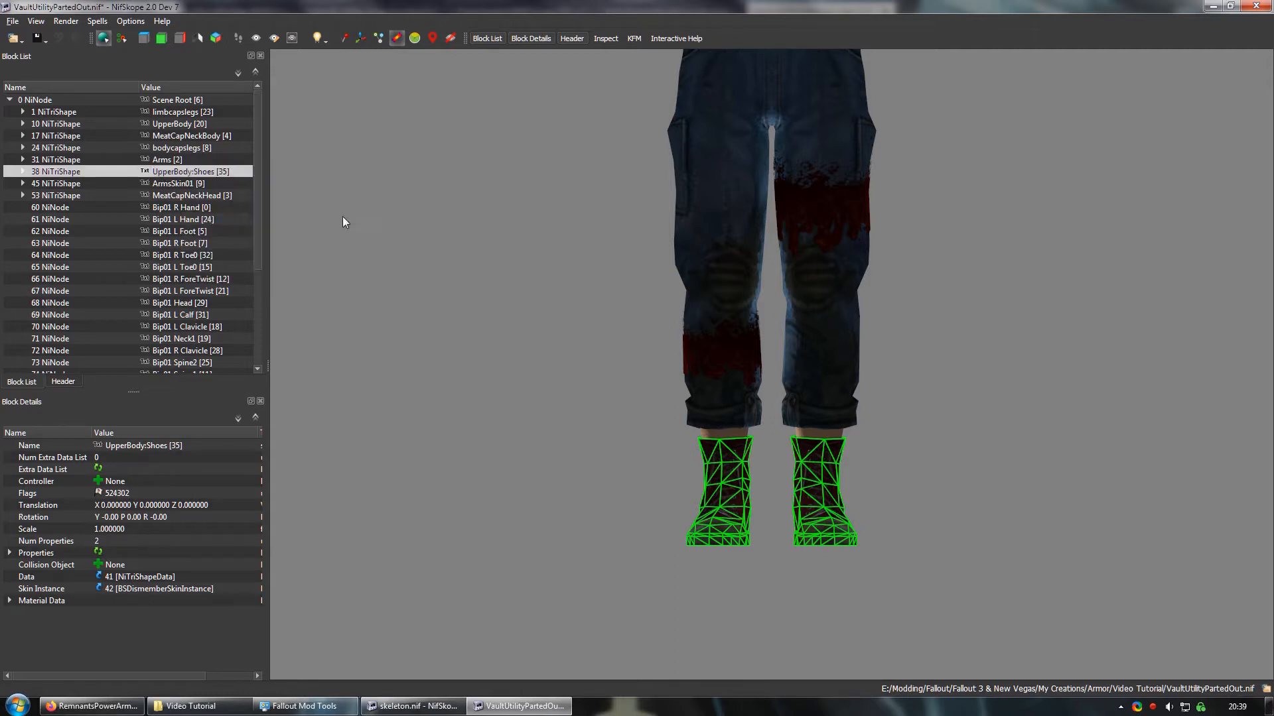
{"action": "left_click", "coordinate": [415, 706]}
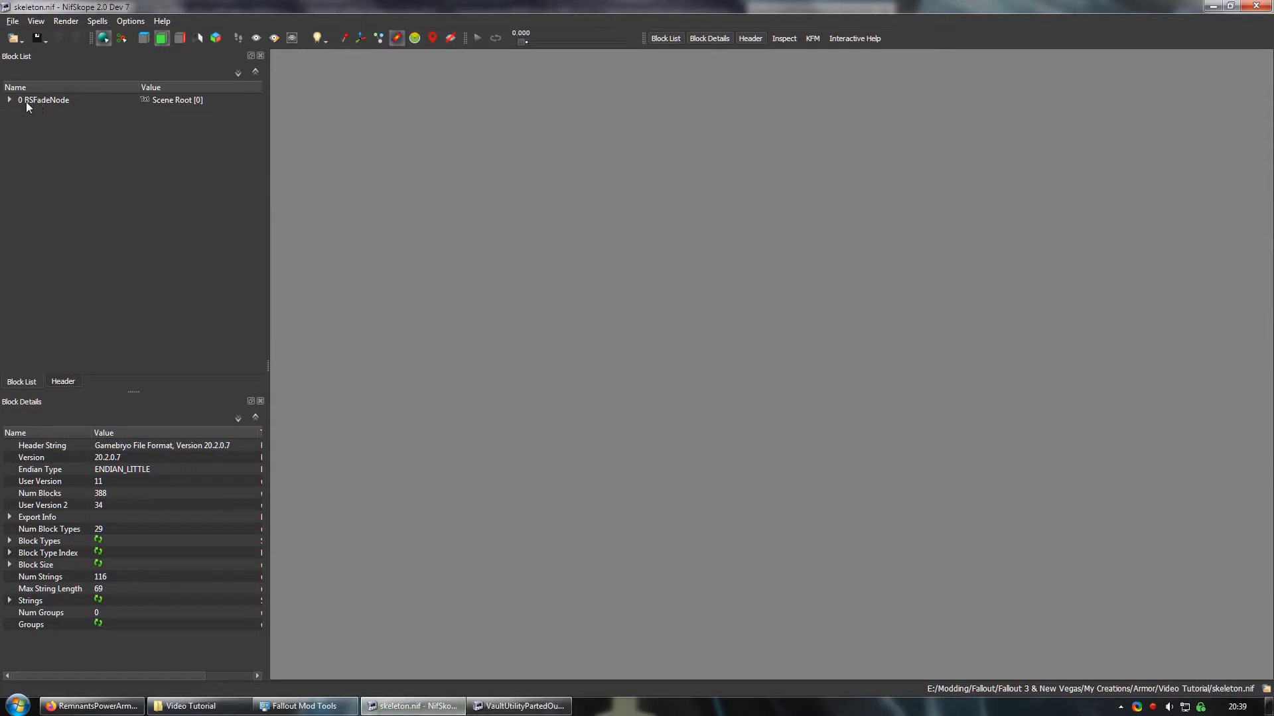
{"action": "right_click", "coordinate": [50, 101]}
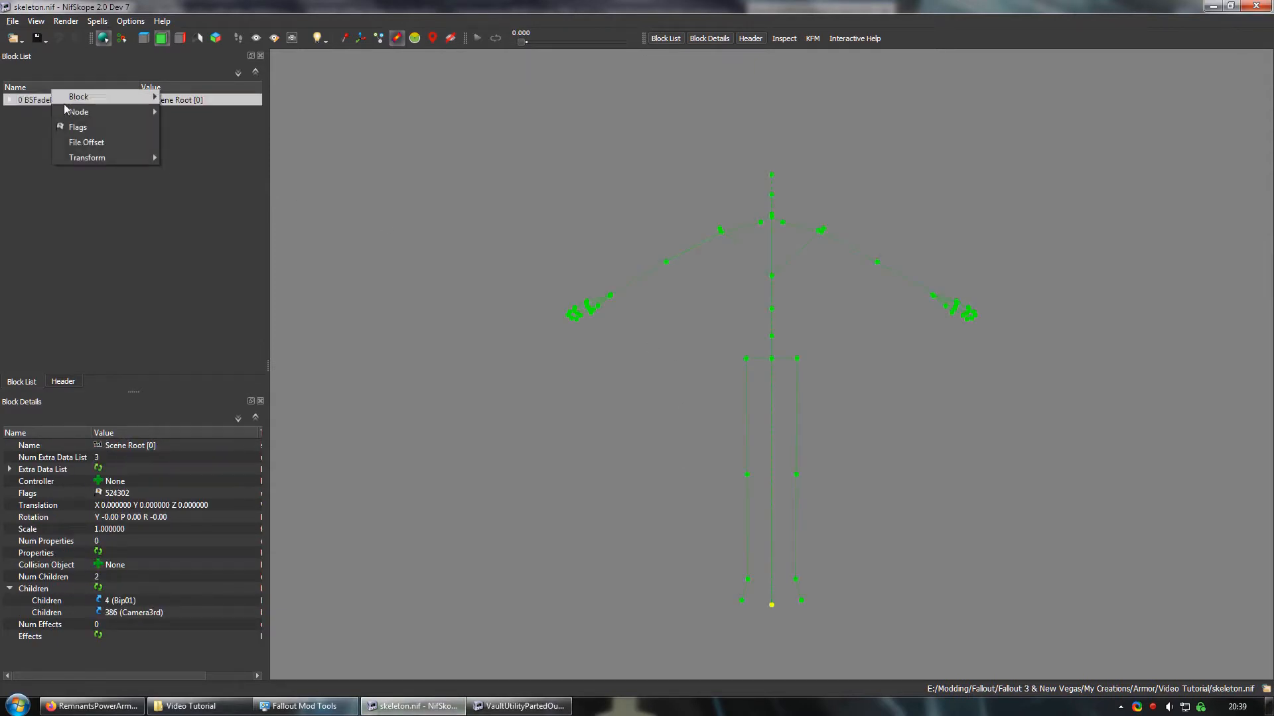
{"action": "mouse_move", "coordinate": [82, 99]}
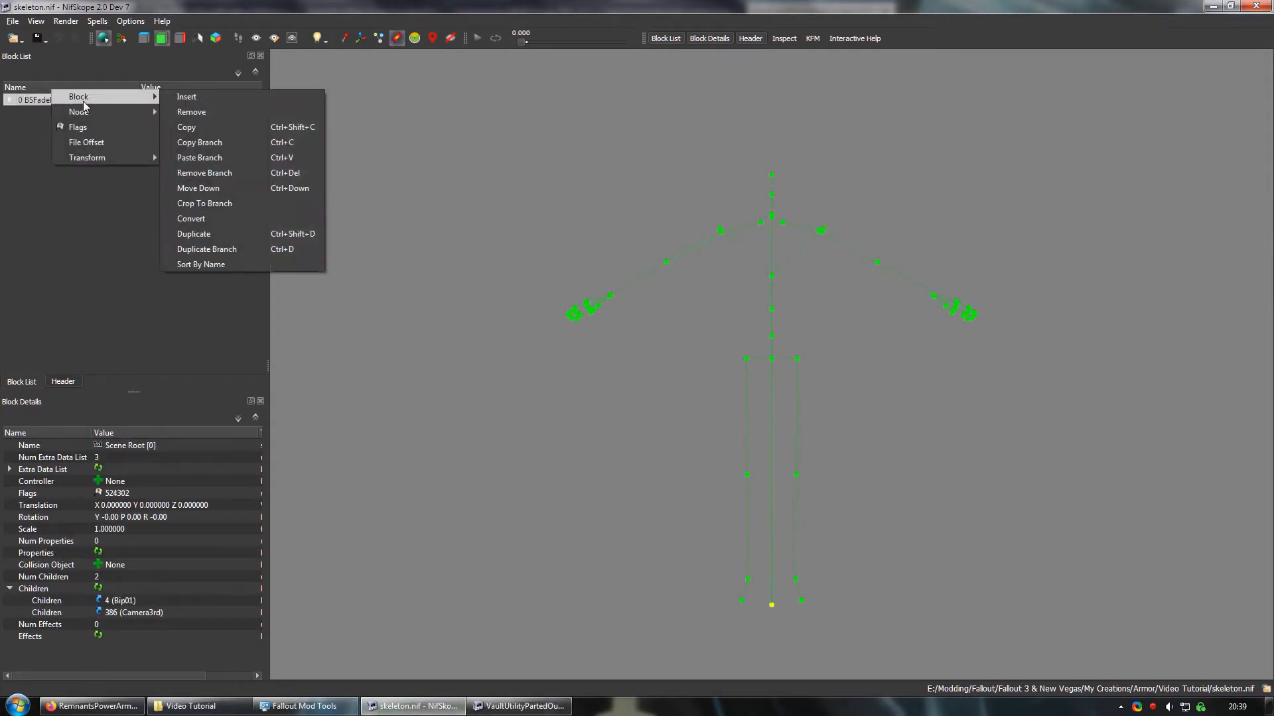
{"action": "left_click", "coordinate": [219, 159]}
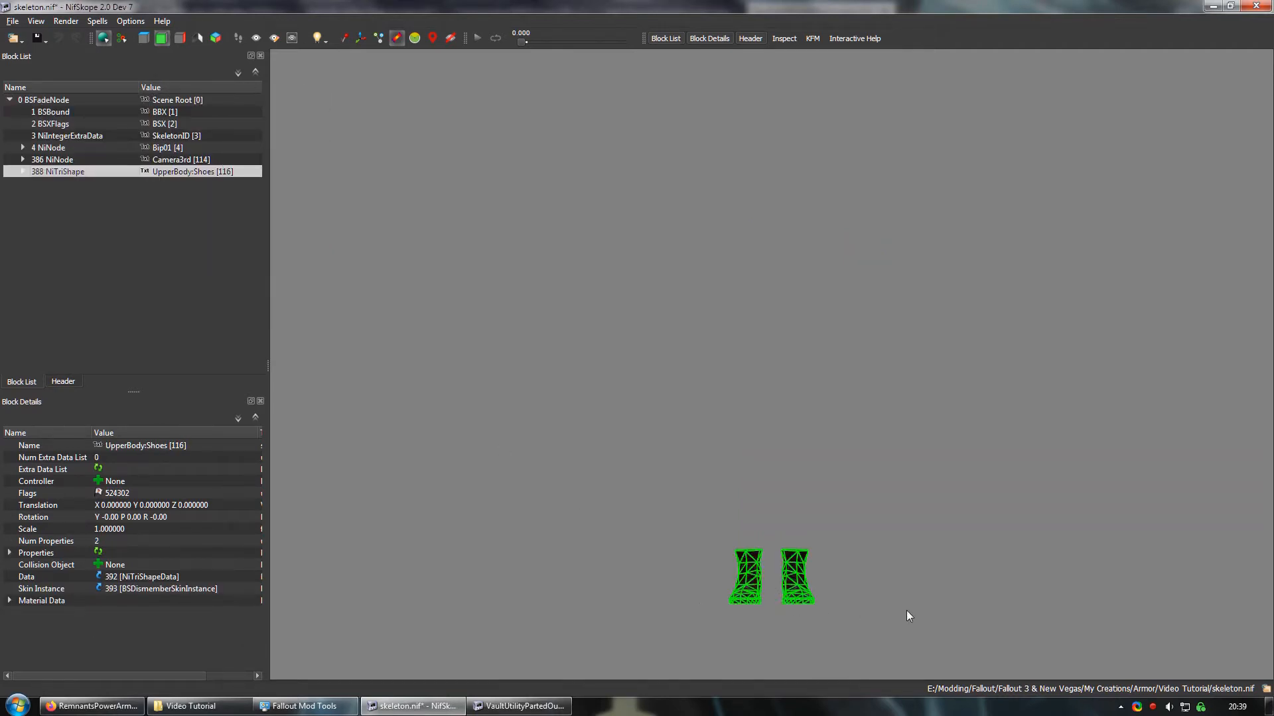
{"action": "left_click", "coordinate": [855, 593]}
{"action": "middle_click_drag", "start_coordinate": [853, 592], "coordinate": [857, 507]}
{"action": "scroll", "coordinate": [857, 507], "scroll_direction": "up", "scroll_amount": 2}
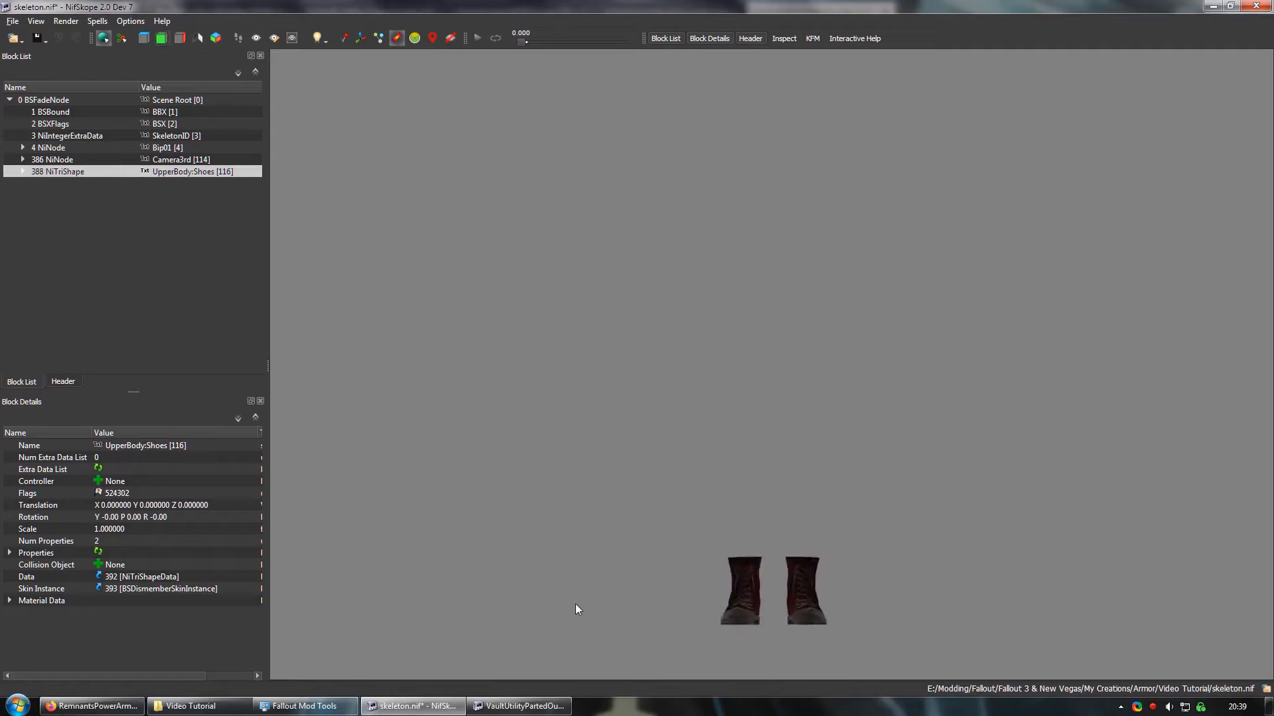
Step: Close VaultUtilityPartedOut.nif without saving its changes and return to the Video Tutorial folder
{"action": "left_click", "coordinate": [524, 705]}
{"action": "left_click", "coordinate": [1255, 6]}
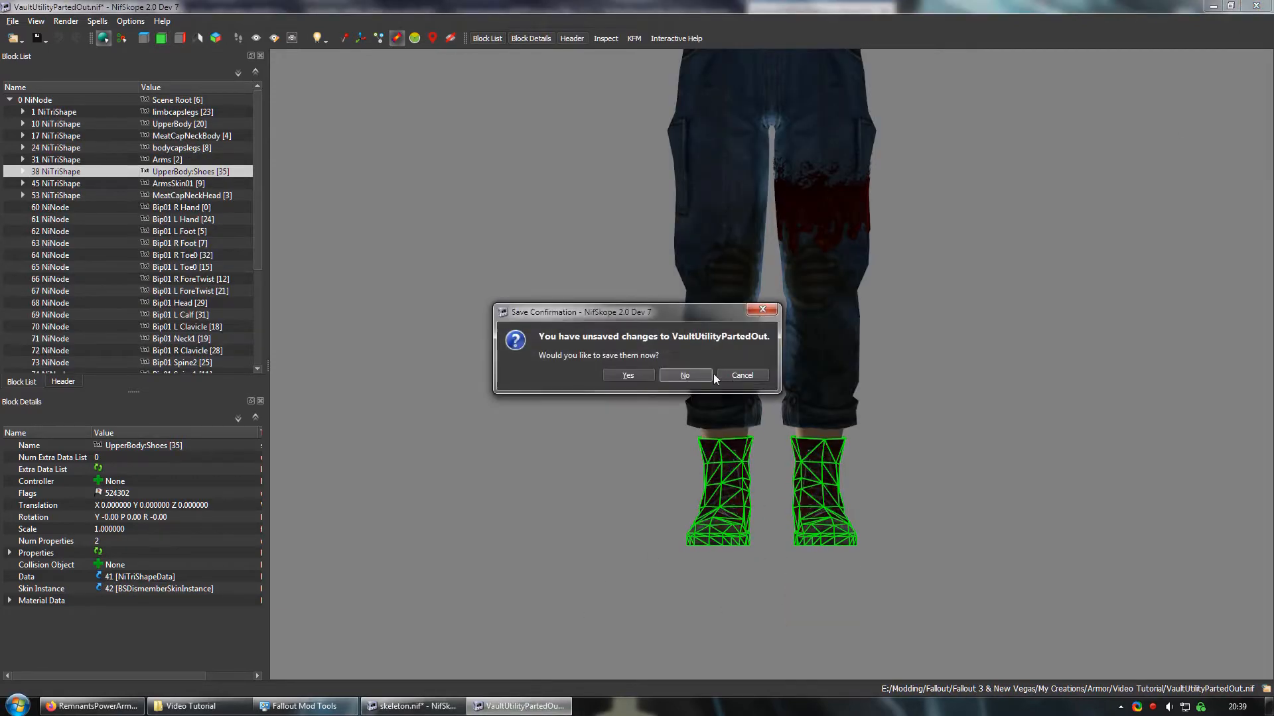
{"action": "left_click", "coordinate": [694, 373]}
{"action": "left_click", "coordinate": [191, 706]}
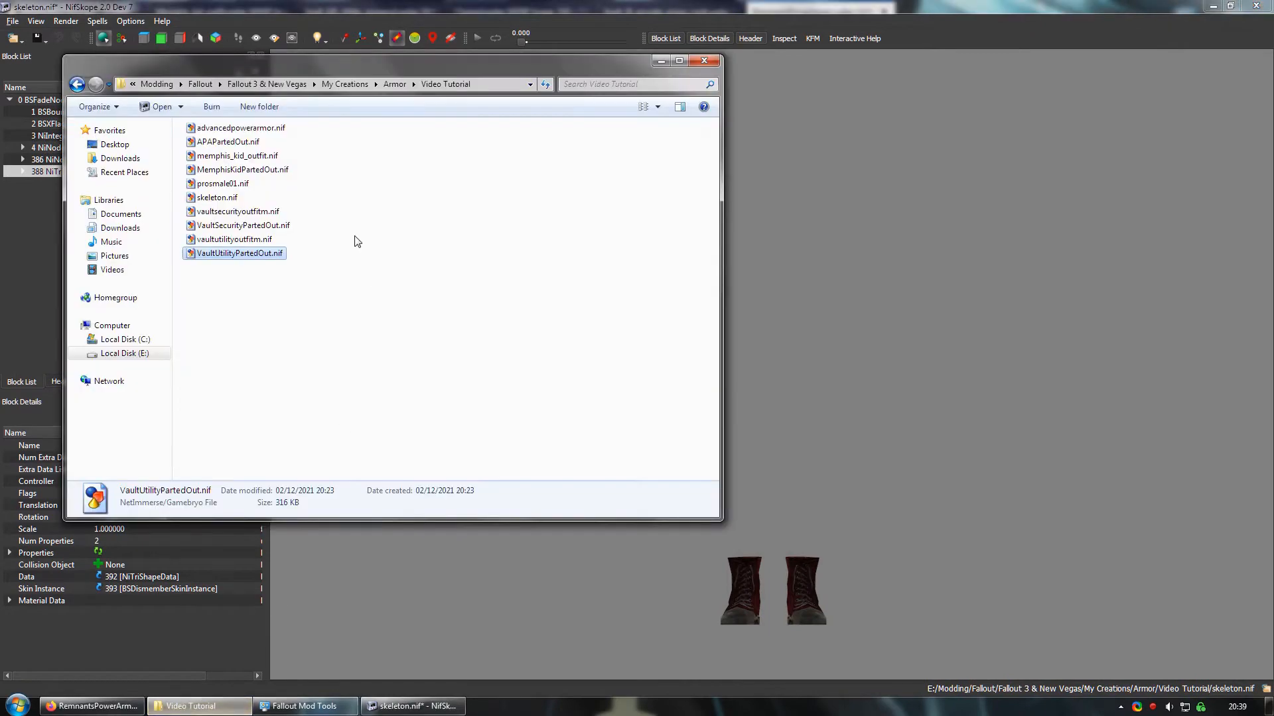
Step: Open MemphisKidPartedOut.nif in a second NifSkope window and rename the pants' mesh block to UpperBody:Pants
{"action": "left_click", "coordinate": [254, 171]}
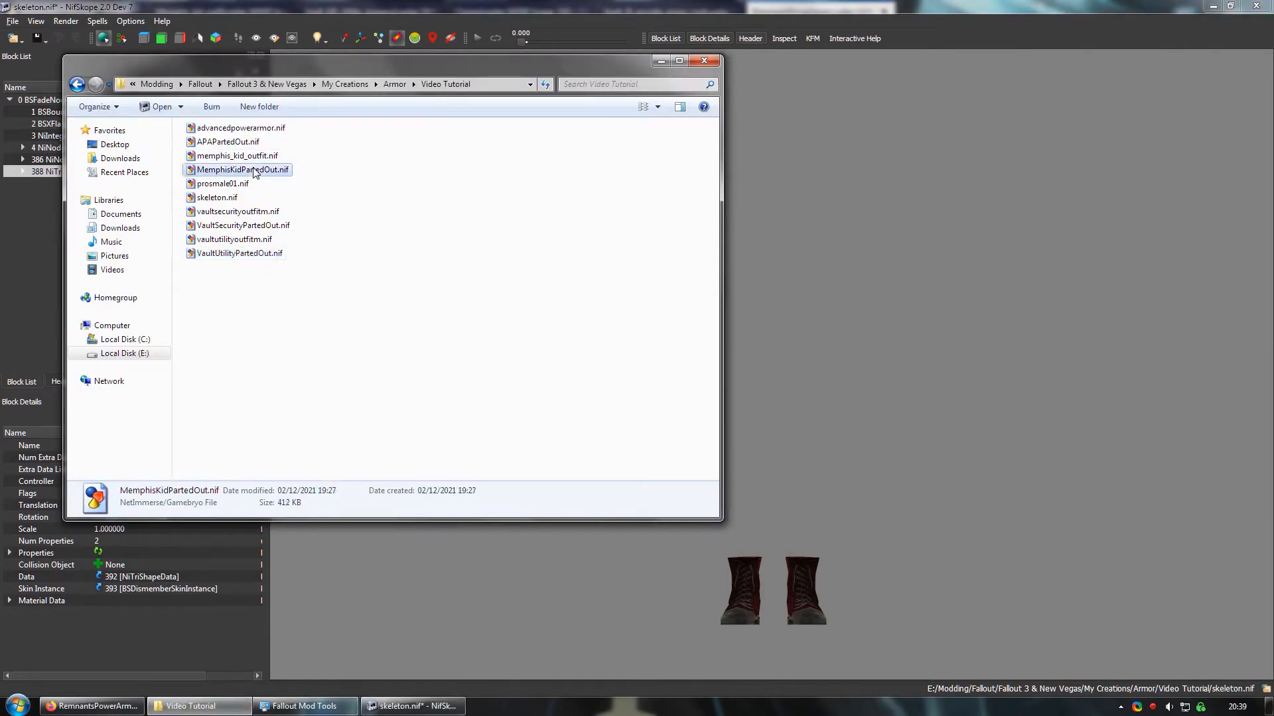
{"action": "left_click_drag", "start_coordinate": [254, 171], "coordinate": [822, 411]}
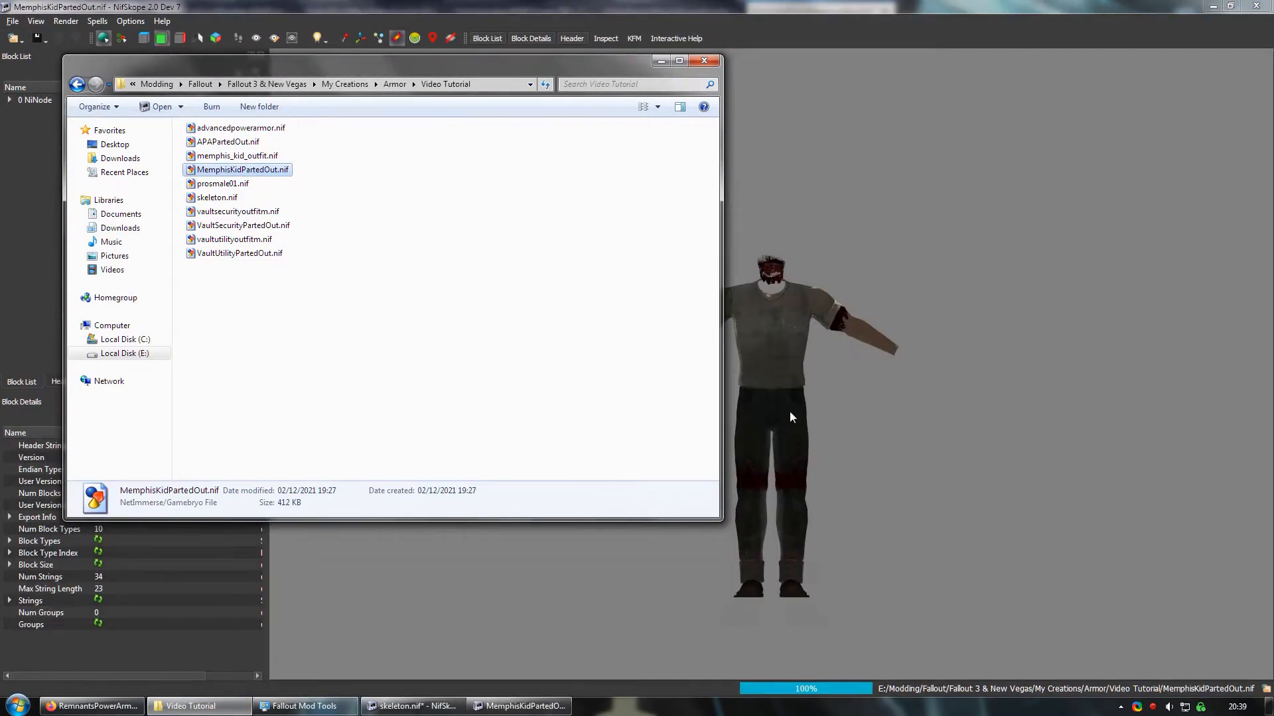
{"action": "left_click", "coordinate": [790, 411]}
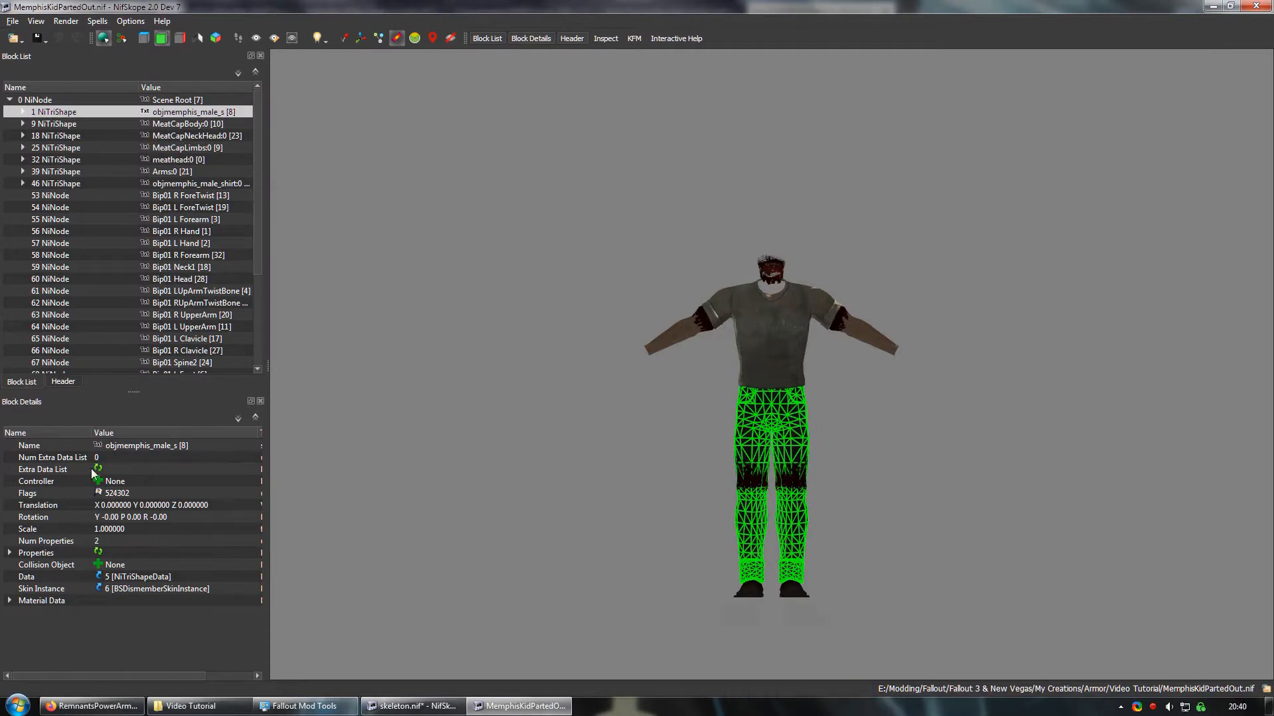
{"action": "left_click", "coordinate": [98, 445]}
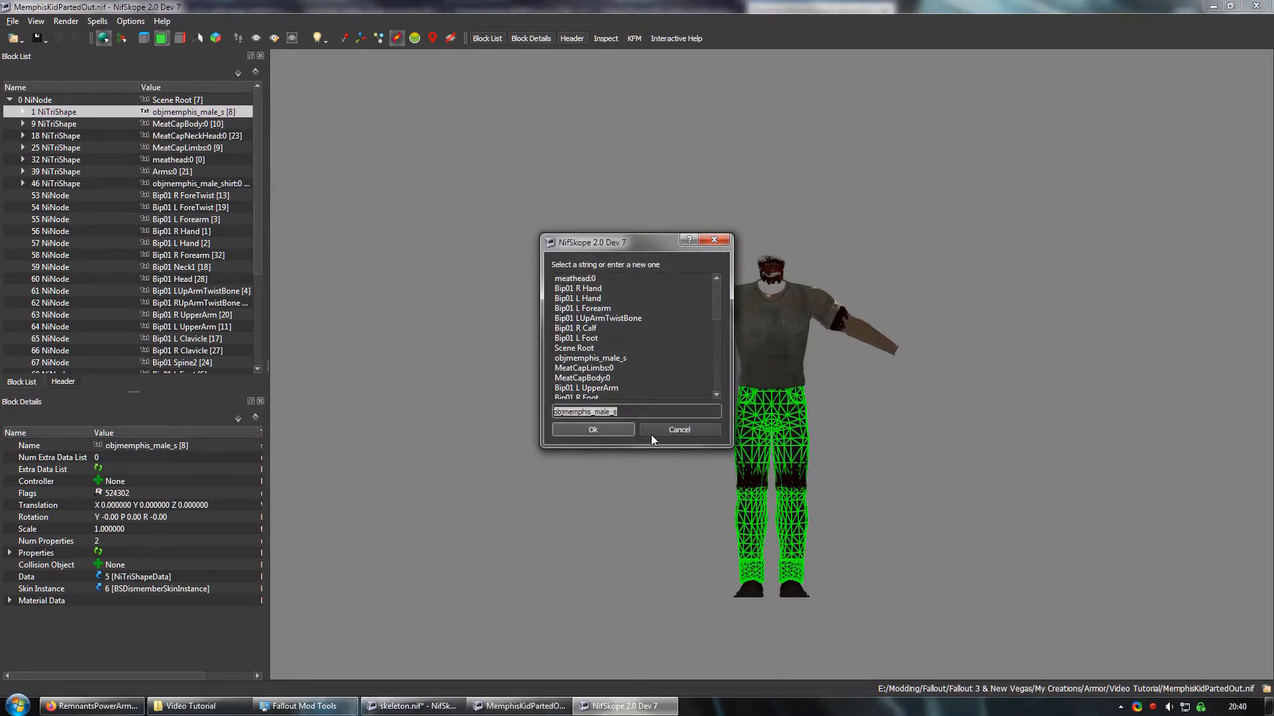
{"action": "type", "text": "UpperBody:Pants"}
{"action": "left_click", "coordinate": [591, 431]}
Step: Copy the UpperBody:Pants branch and paste it onto the root BSFadeNode of skeleton.nif
{"action": "right_click", "coordinate": [184, 116]}
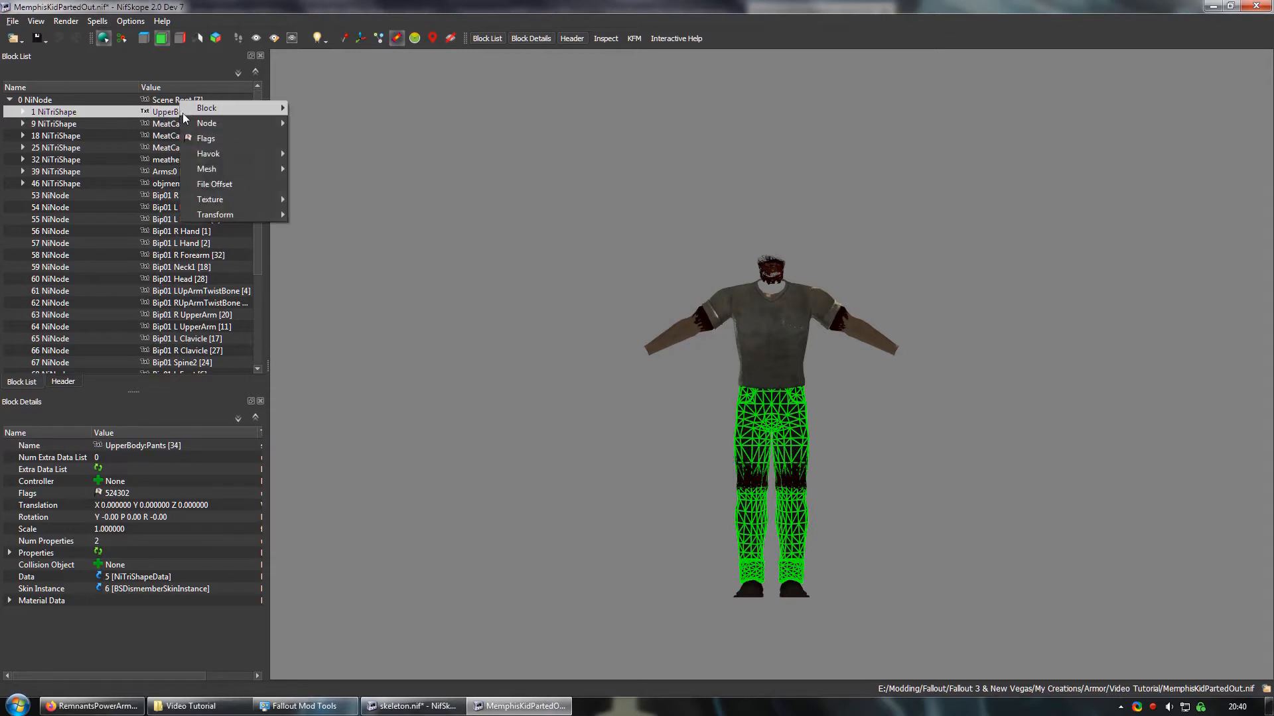
{"action": "mouse_move", "coordinate": [199, 113]}
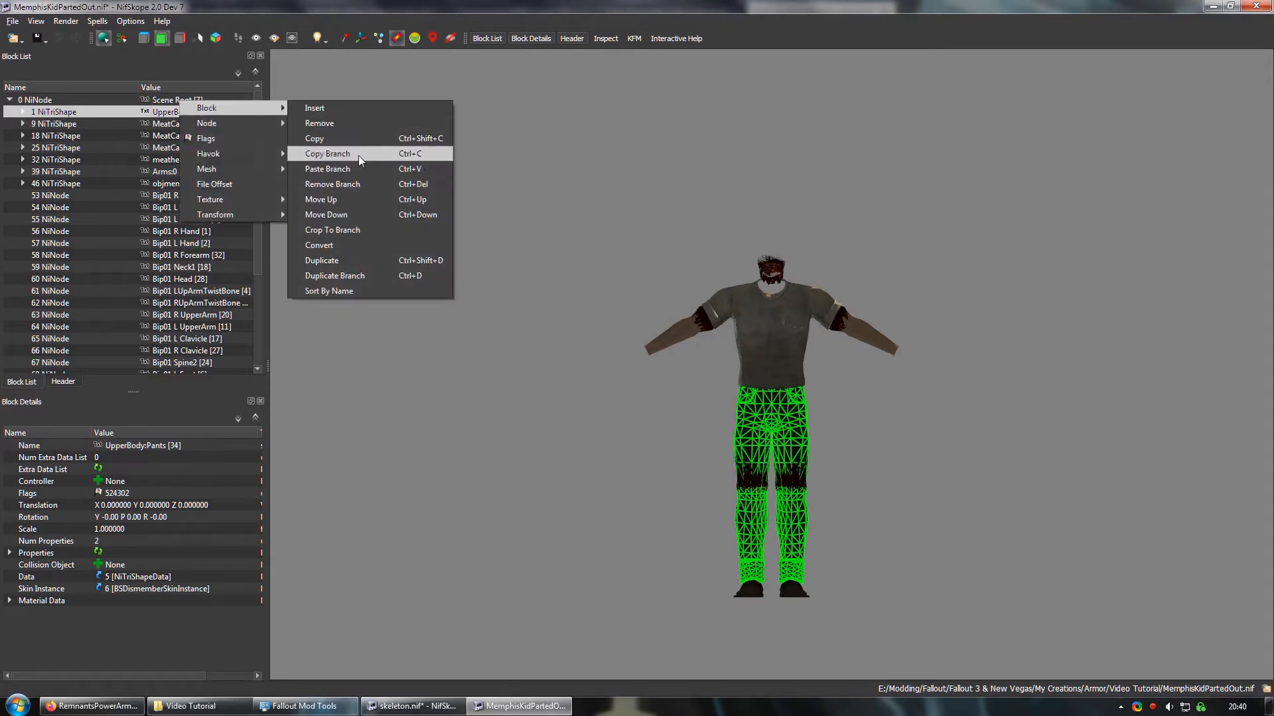
{"action": "left_click", "coordinate": [327, 153]}
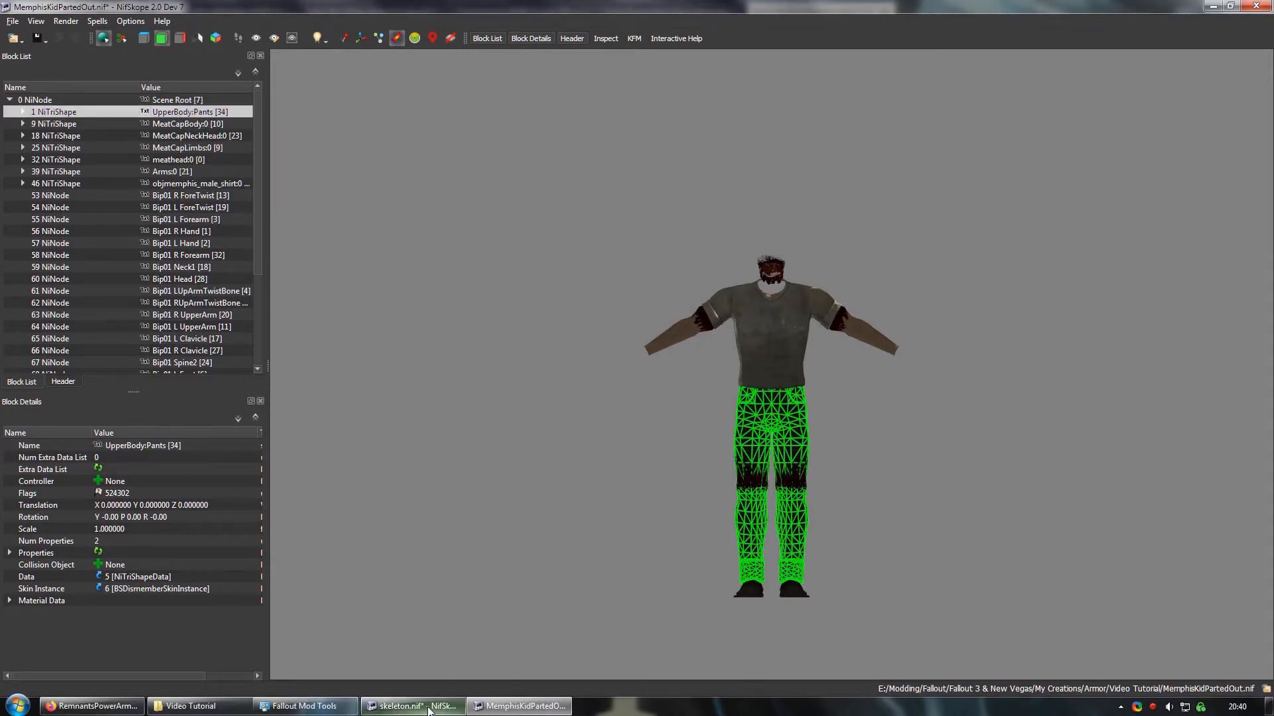
{"action": "left_click", "coordinate": [411, 707]}
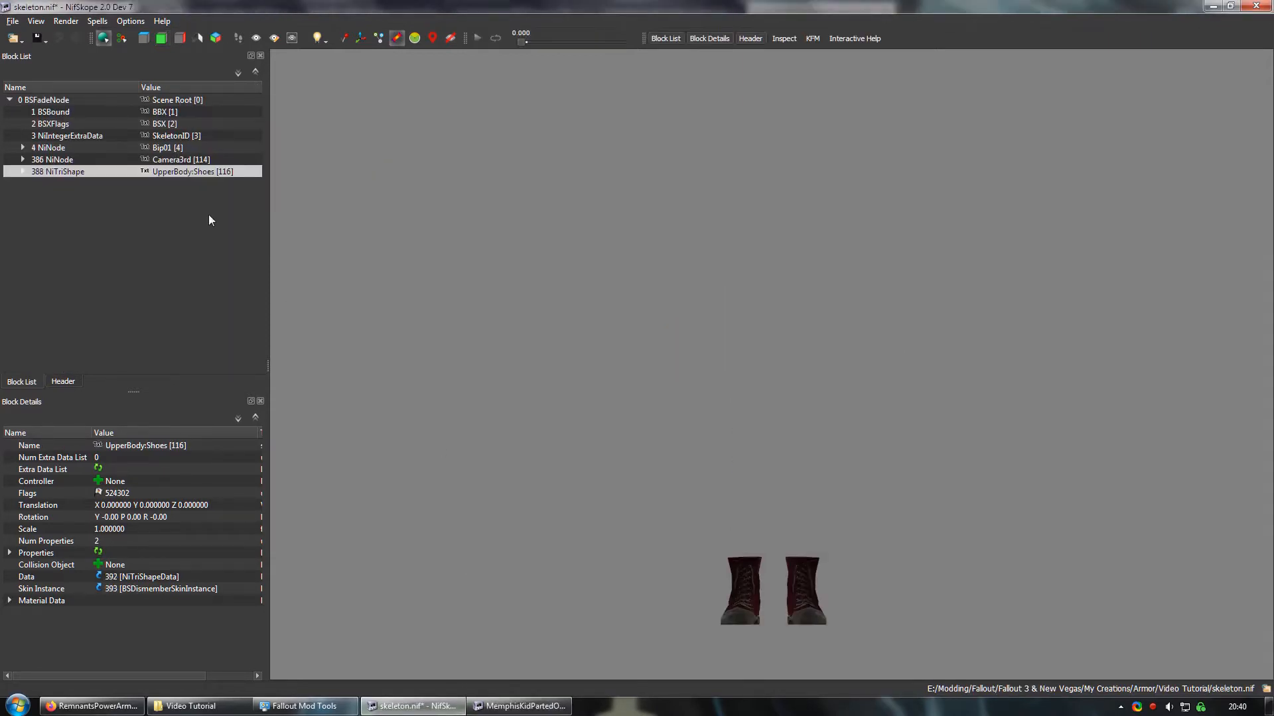
{"action": "left_click", "coordinate": [169, 100]}
{"action": "right_click", "coordinate": [168, 99]}
{"action": "mouse_move", "coordinate": [194, 96]}
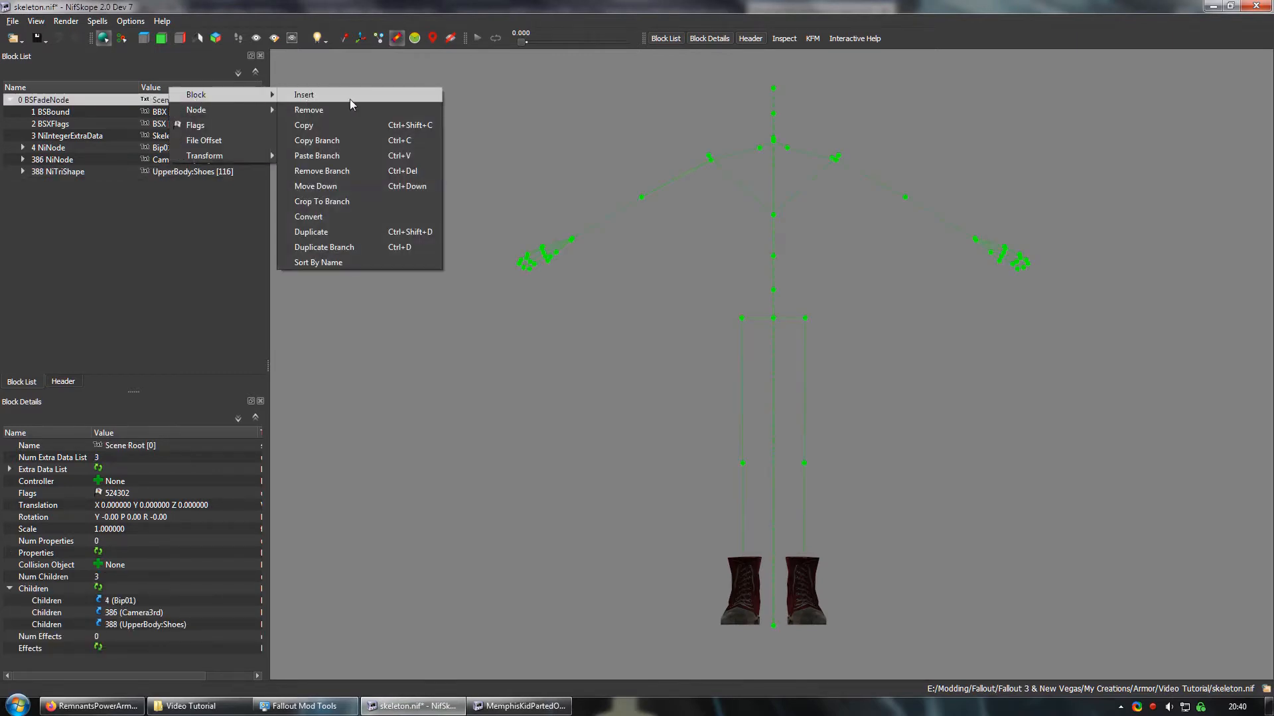
{"action": "left_click", "coordinate": [367, 156]}
Step: Examine how the pasted pants' cuffs fit over the boots, up close and at full length
{"action": "left_click", "coordinate": [658, 548]}
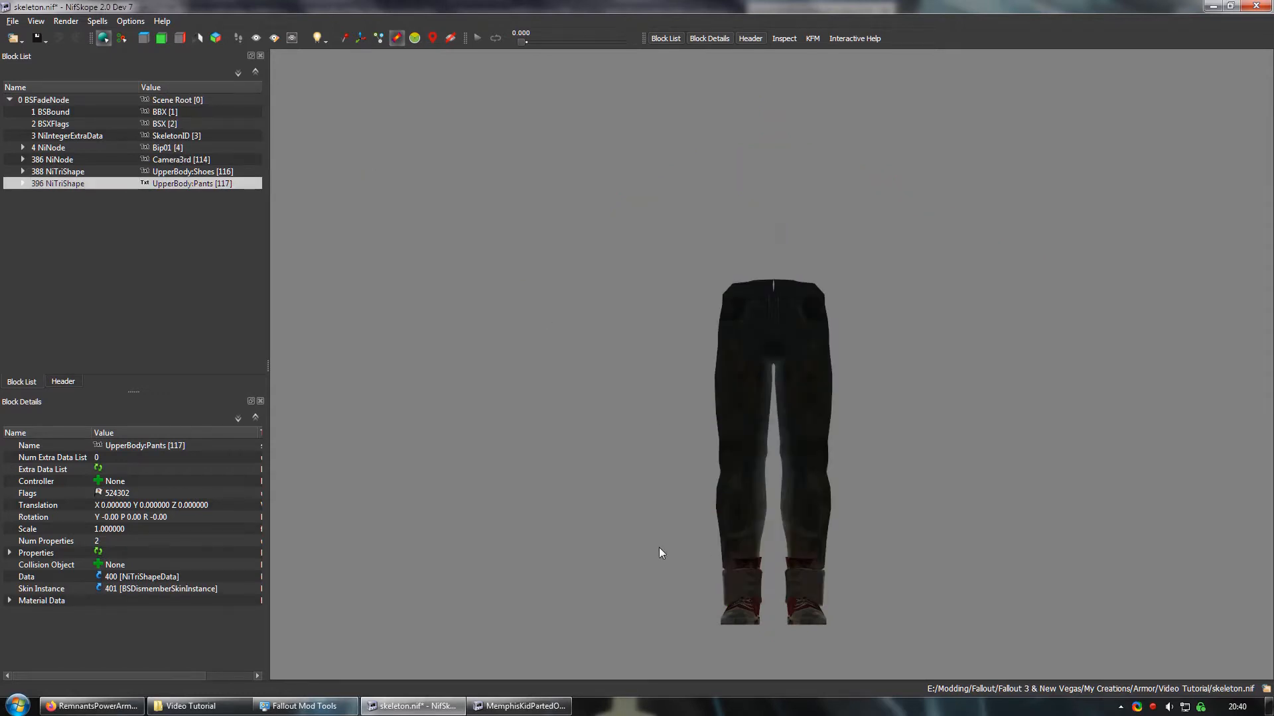
{"action": "middle_click_drag", "start_coordinate": [658, 547], "coordinate": [662, 222]}
{"action": "right_click_drag", "start_coordinate": [662, 222], "coordinate": [692, 507]}
{"action": "middle_click_drag", "start_coordinate": [692, 507], "coordinate": [764, 382]}
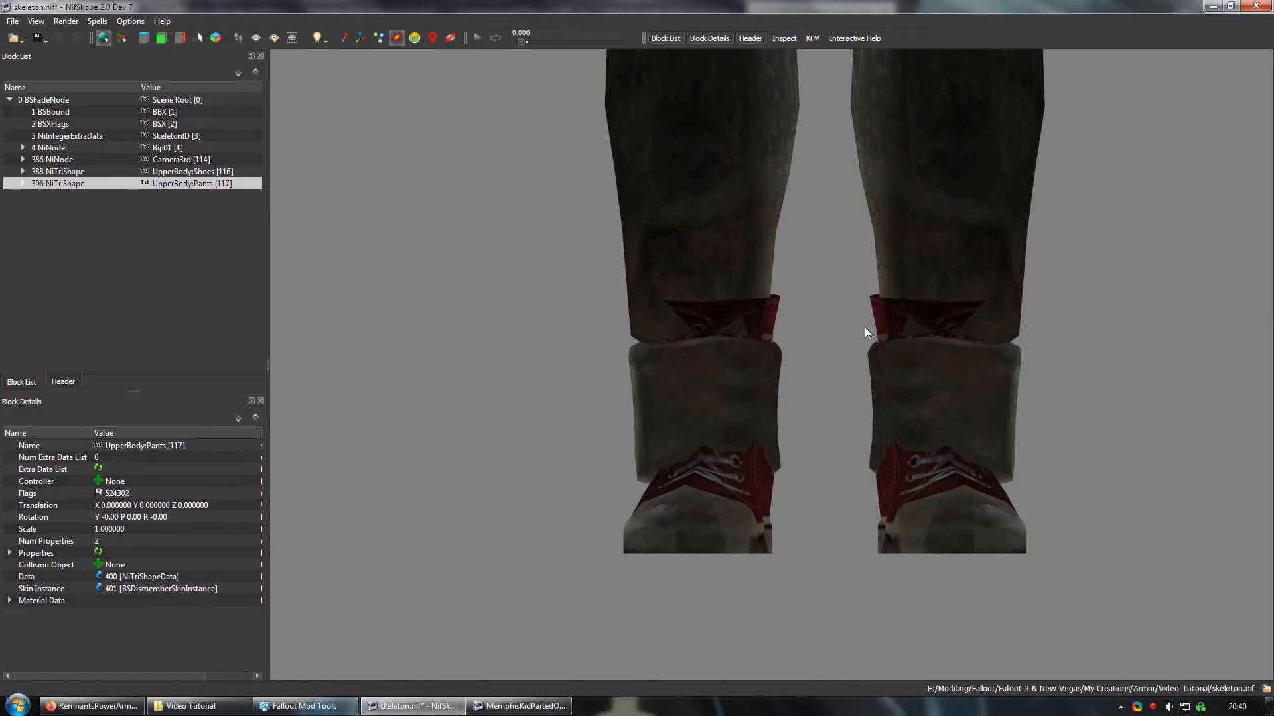
{"action": "scroll", "coordinate": [818, 404], "scroll_direction": "down", "scroll_amount": 4}
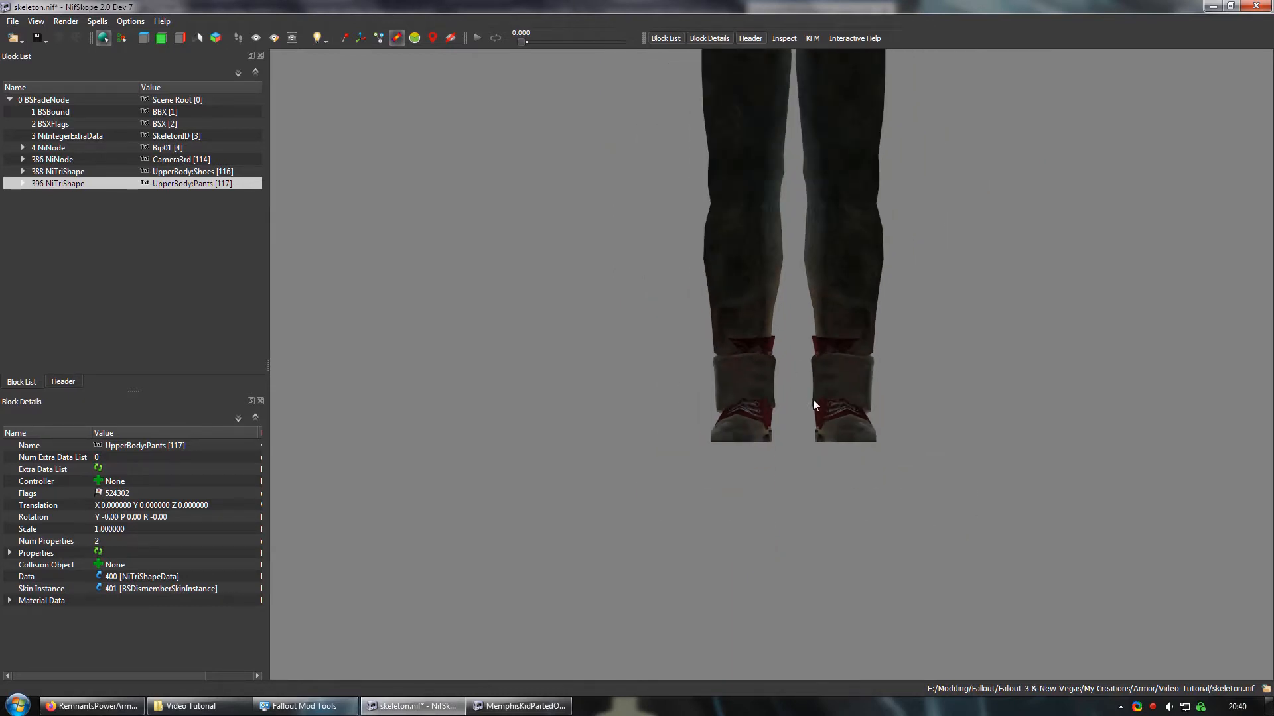
{"action": "mouse_move", "coordinate": [642, 358]}
{"action": "left_mouse_down"}
{"action": "mouse_move", "coordinate": [776, 365]}
{"action": "mouse_move", "coordinate": [621, 354]}
{"action": "left_mouse_up"}
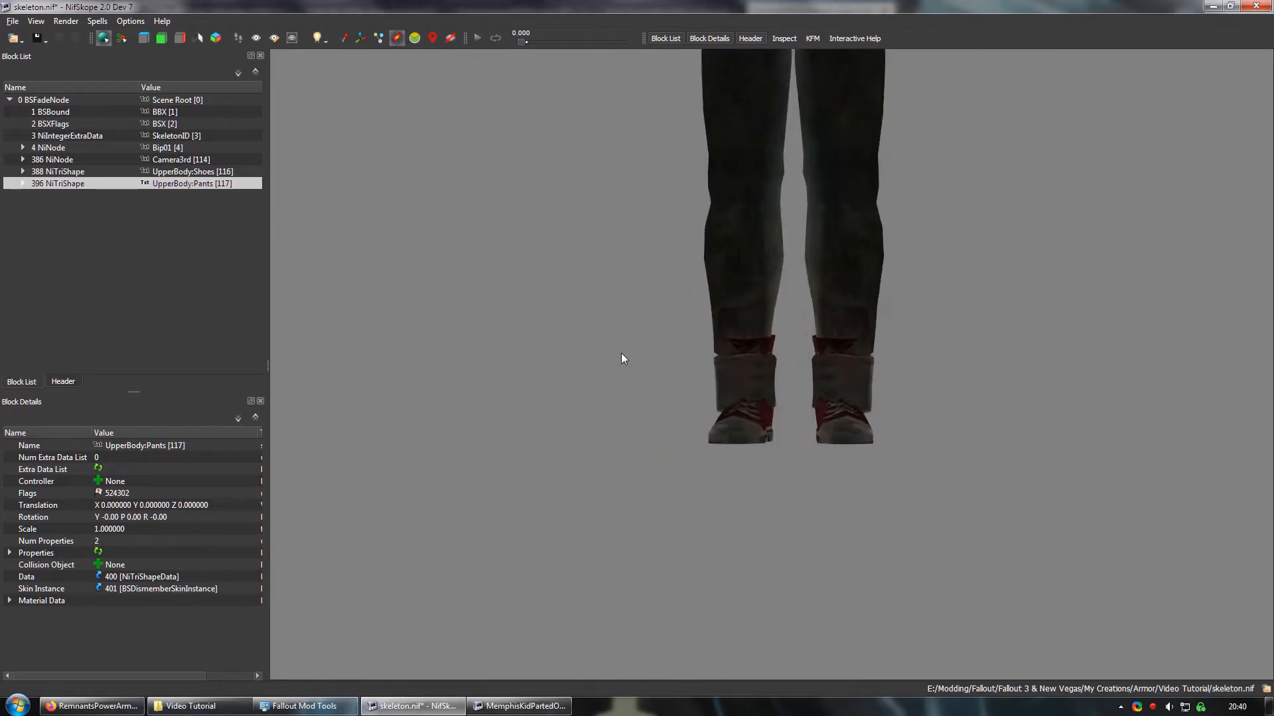
{"action": "scroll", "coordinate": [734, 421], "scroll_direction": "down", "scroll_amount": 5}
{"action": "left_click_drag", "start_coordinate": [674, 435], "coordinate": [617, 392]}
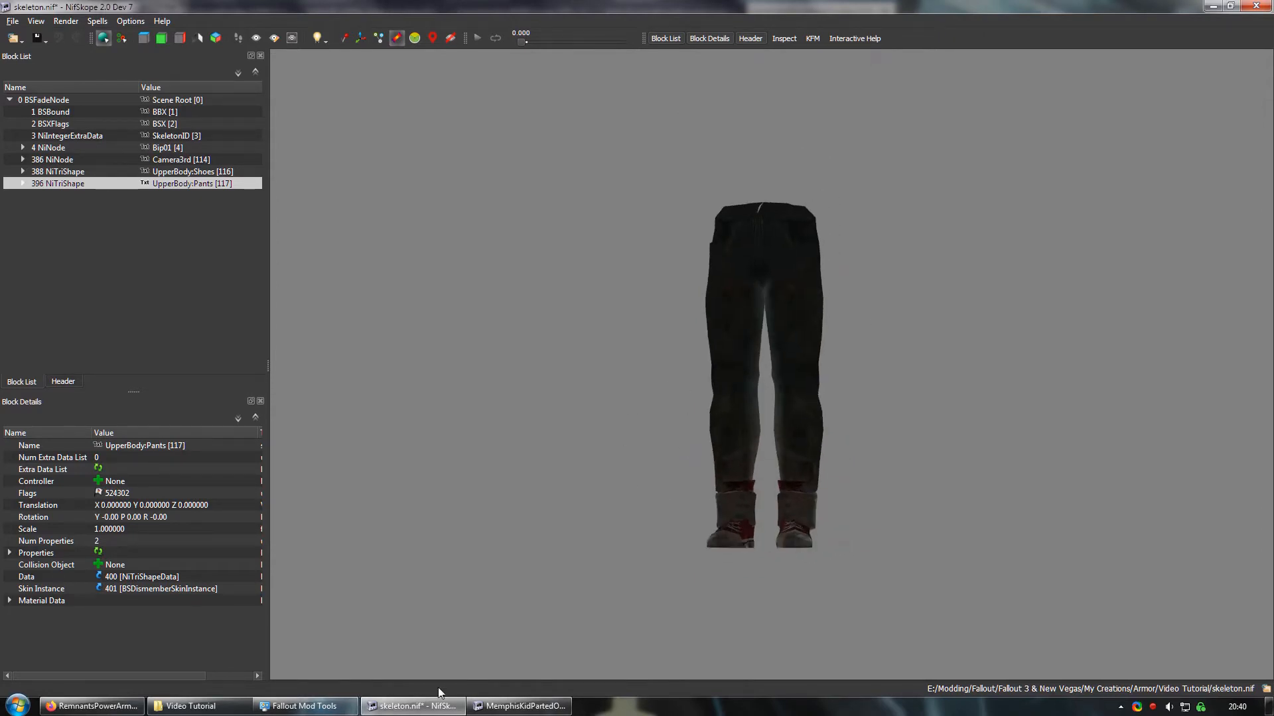
Step: Close MemphisKidPartedOut.nif without saving its changes and return to the Video Tutorial folder
{"action": "left_click", "coordinate": [514, 706]}
{"action": "left_click", "coordinate": [1255, 5]}
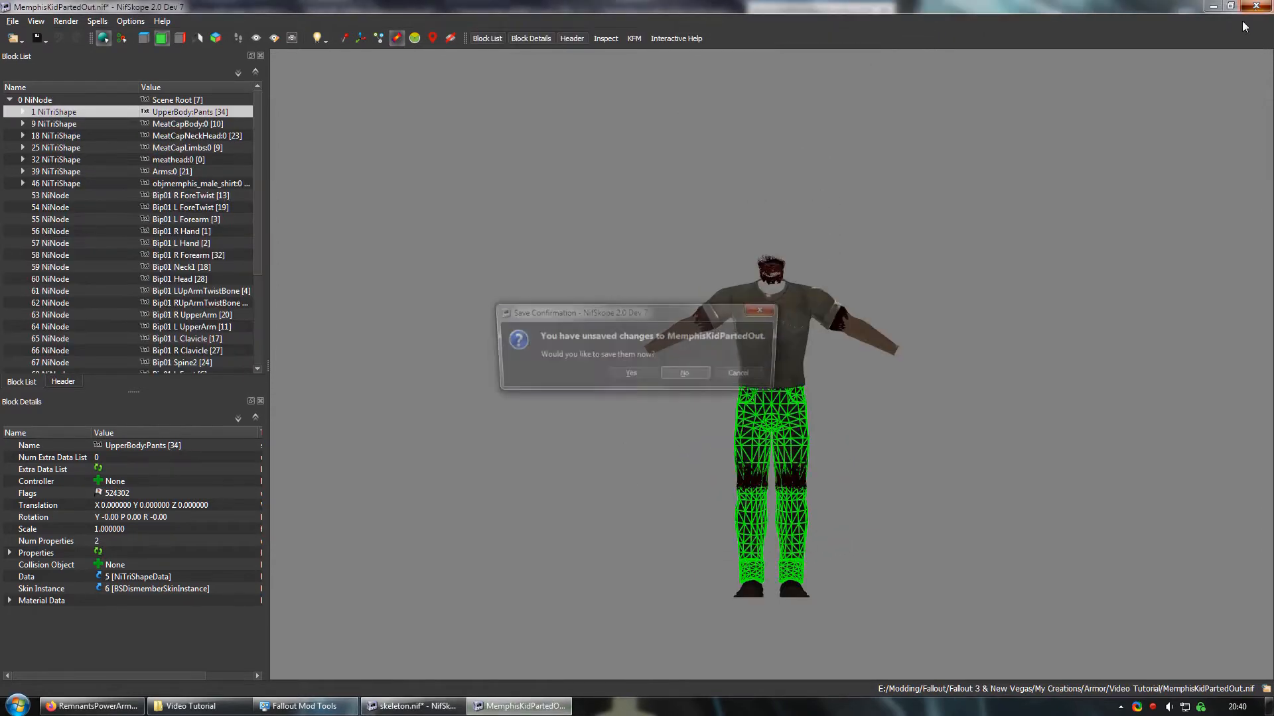
{"action": "left_click", "coordinate": [689, 378]}
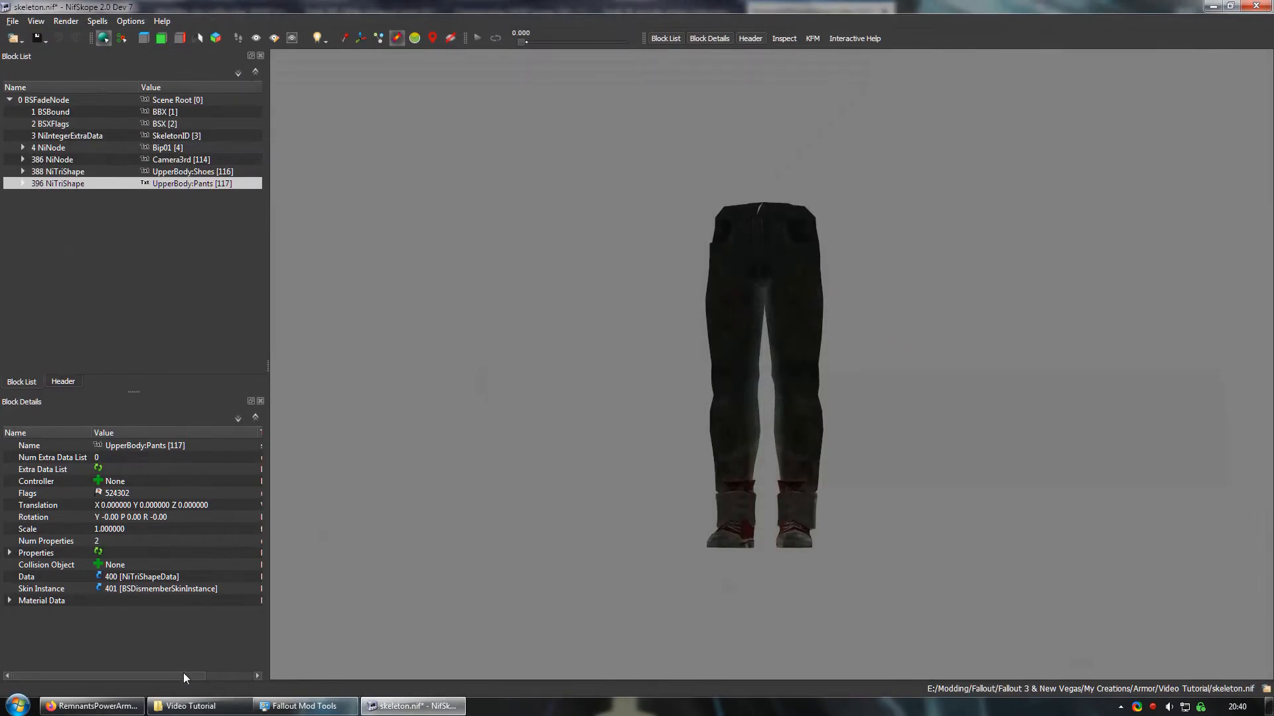
{"action": "left_click", "coordinate": [192, 706]}
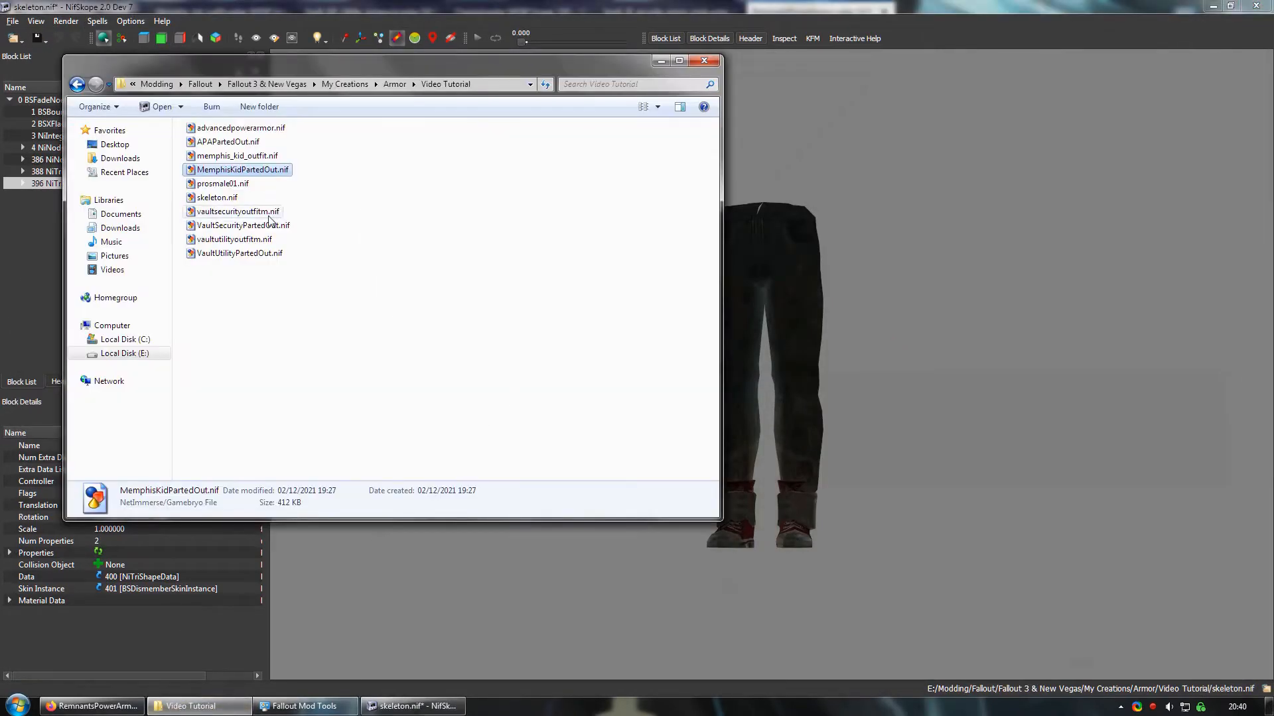
Step: Open prosmale01.nif in a second NifSkope window and rename the bare torso and arms' mesh block to Arms
{"action": "double_click", "coordinate": [229, 184]}
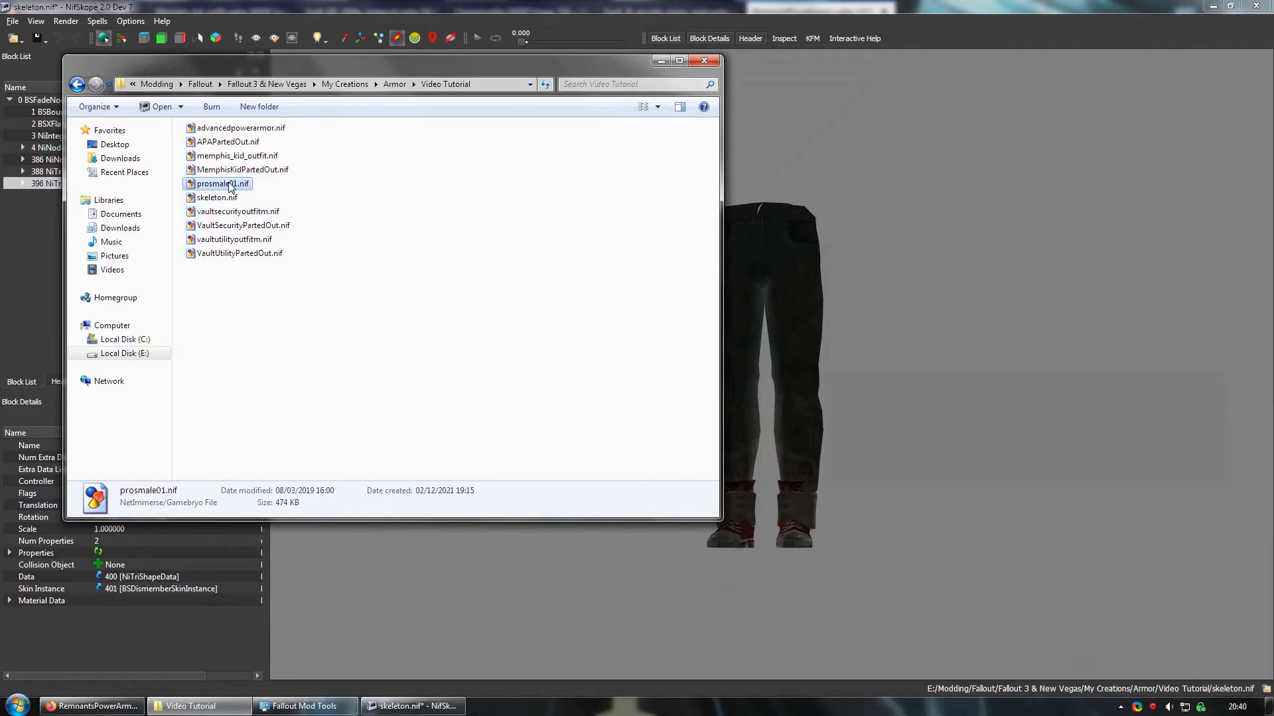
{"action": "left_click", "coordinate": [821, 275]}
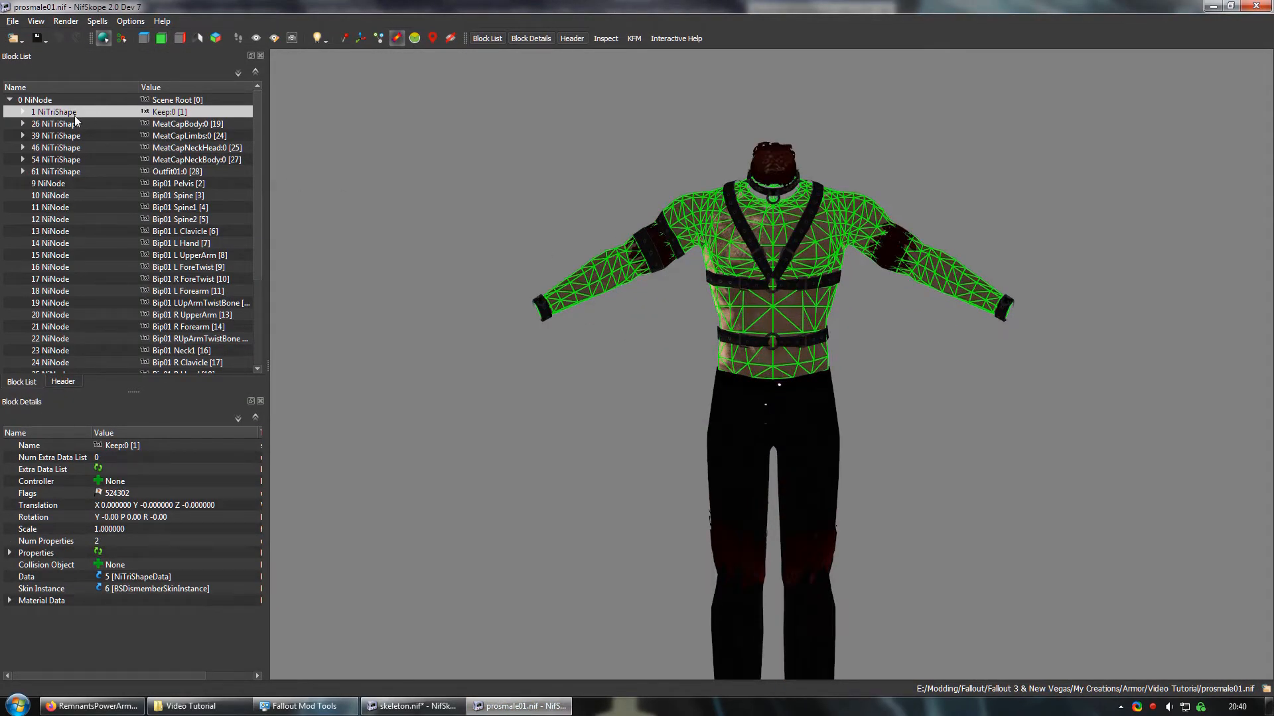
{"action": "double_click", "coordinate": [98, 446]}
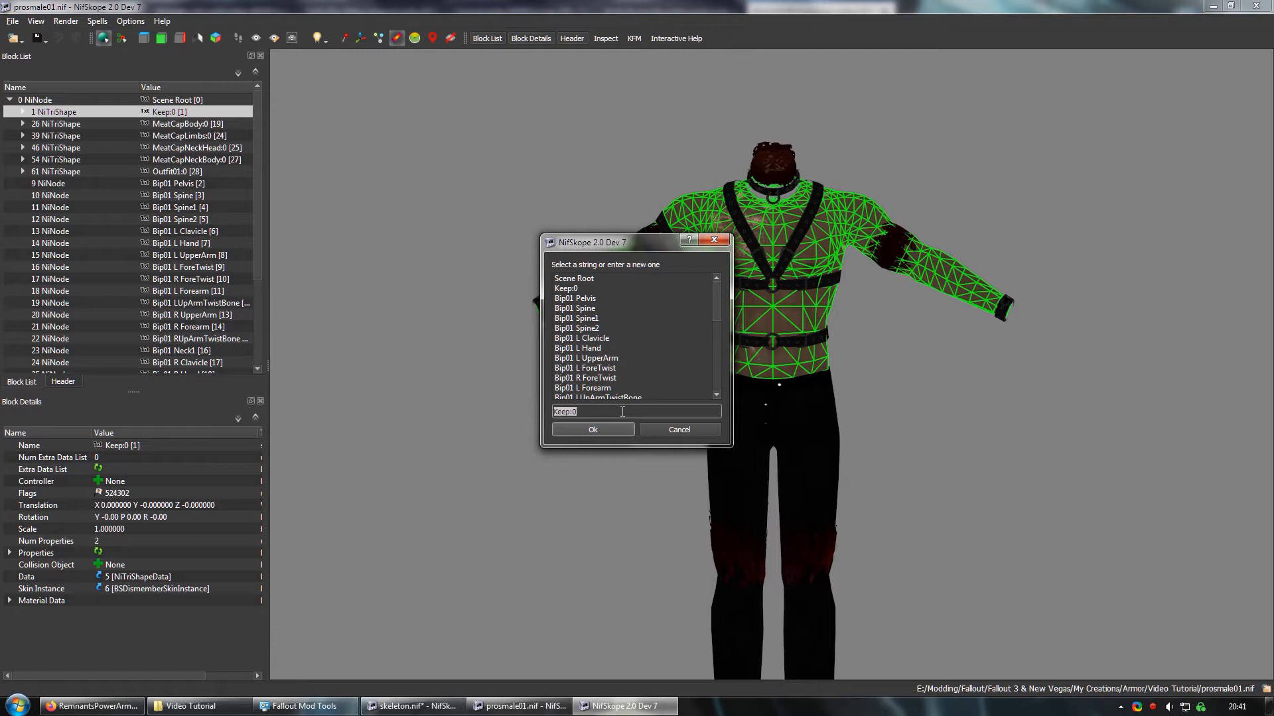
{"action": "type", "text": "Arms"}
{"action": "left_click", "coordinate": [603, 429]}
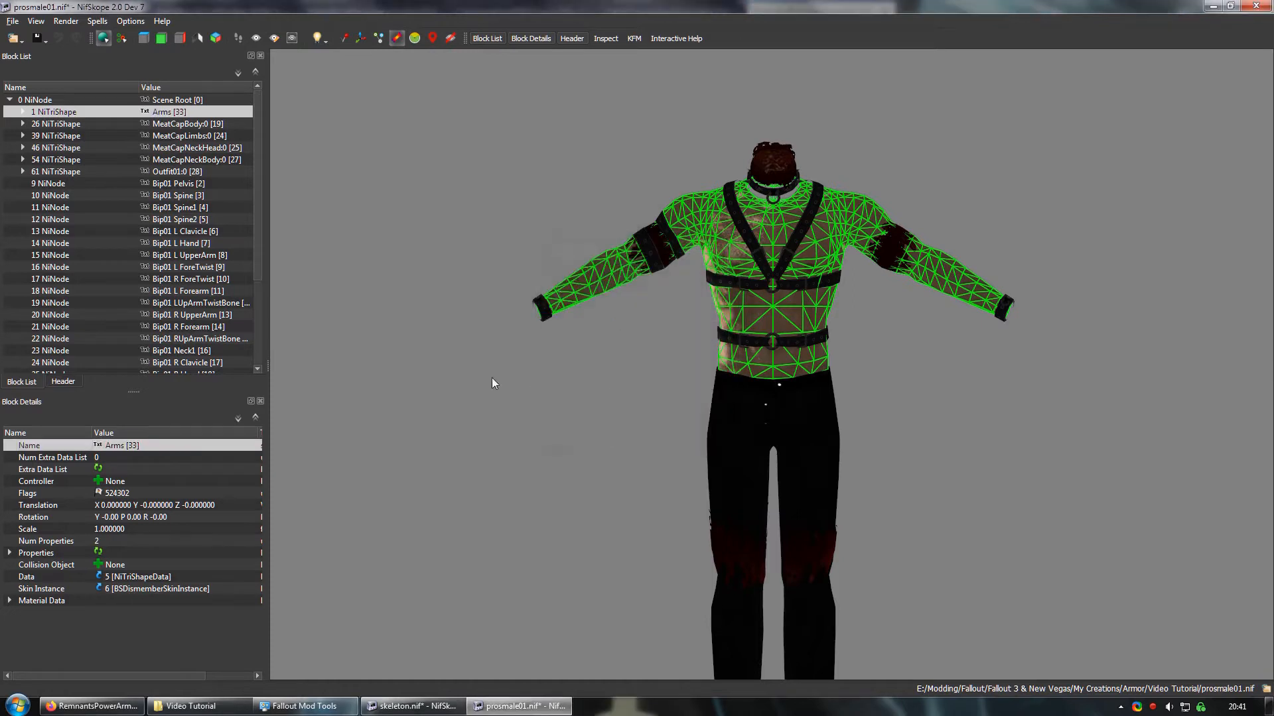
Step: Copy the Arms branch and paste it onto the root BSFadeNode of skeleton.nif, checking the pasted torso against the pants
{"action": "right_click", "coordinate": [161, 109]}
{"action": "mouse_move", "coordinate": [190, 104]}
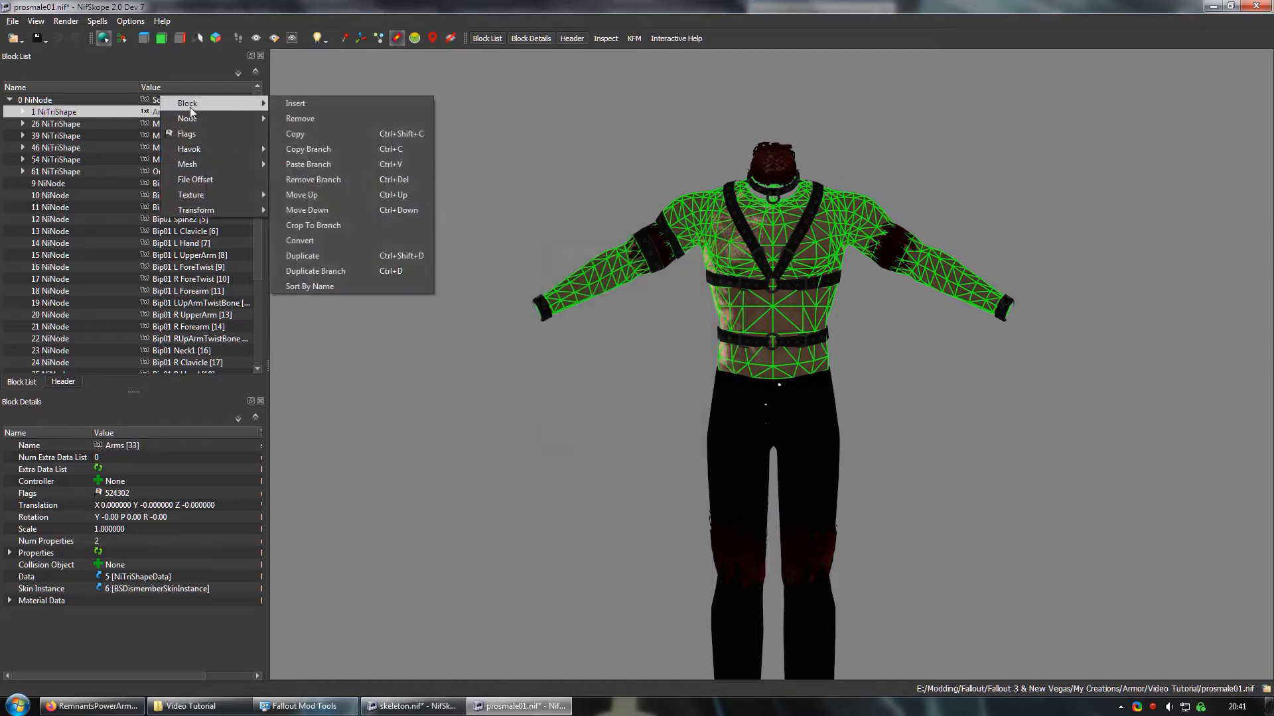
{"action": "left_click", "coordinate": [320, 152]}
{"action": "left_click", "coordinate": [414, 706]}
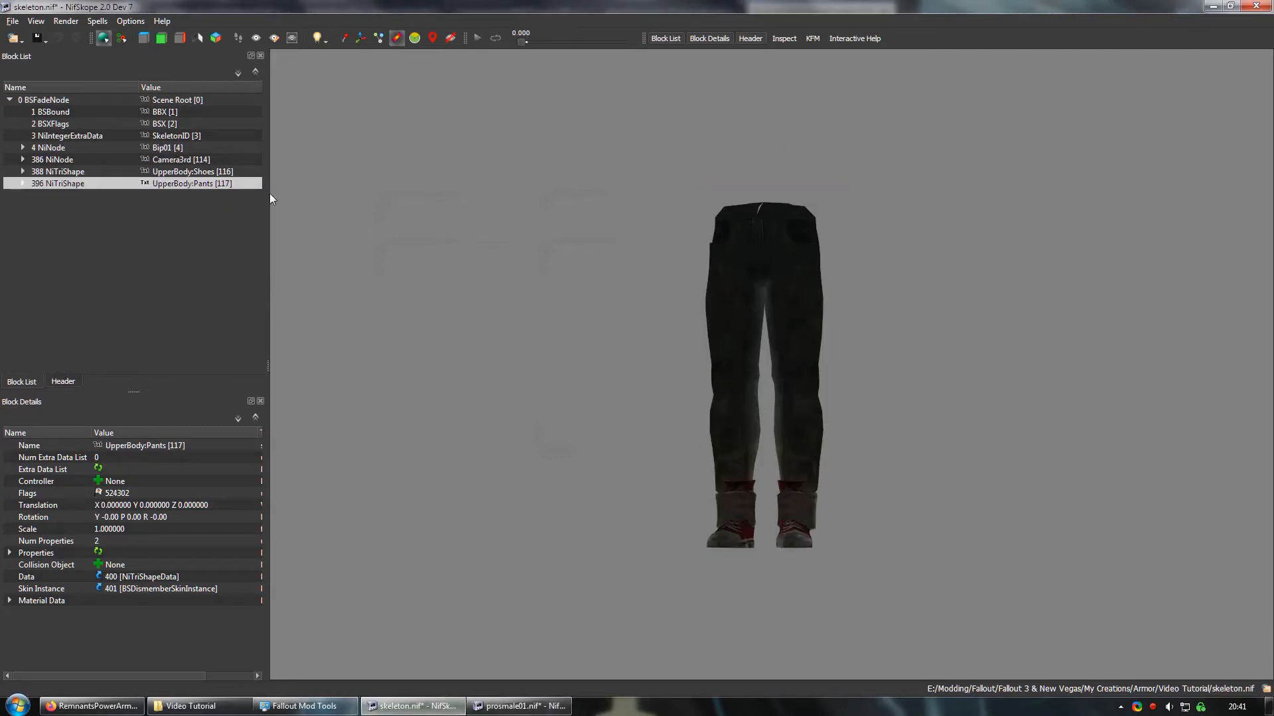
{"action": "right_click", "coordinate": [183, 97]}
{"action": "mouse_move", "coordinate": [246, 90]}
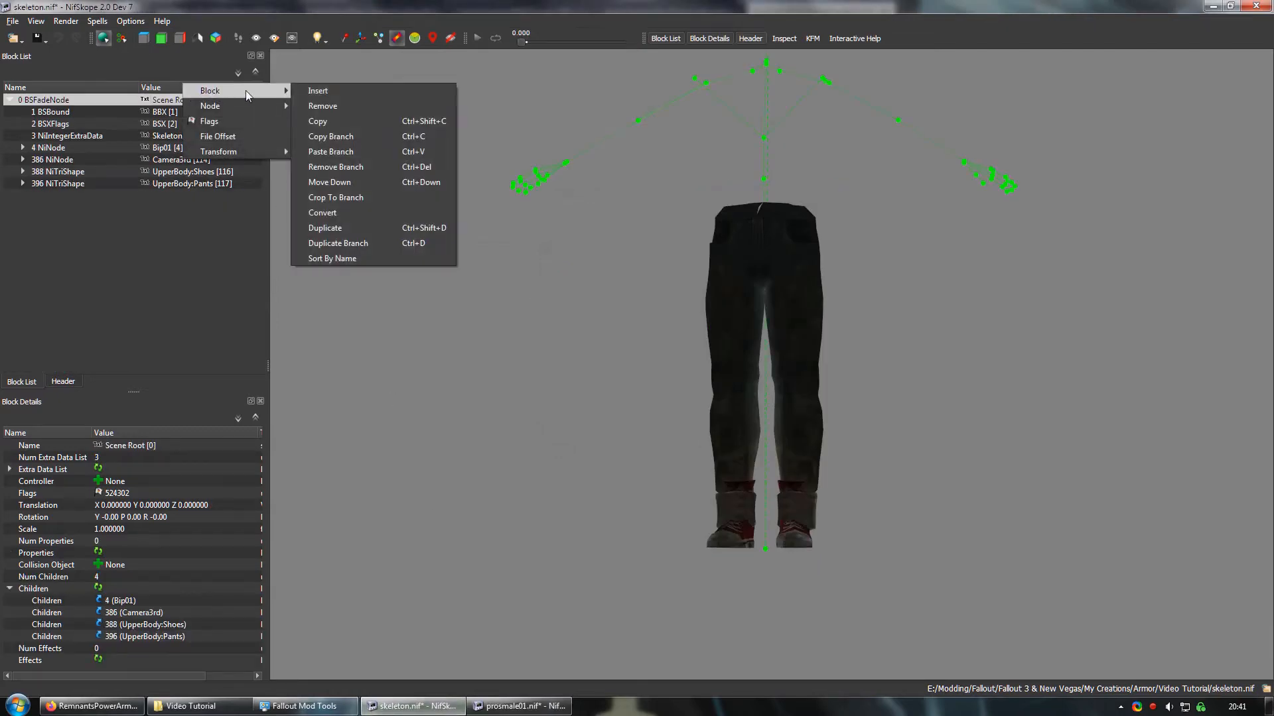
{"action": "left_click", "coordinate": [342, 156]}
{"action": "left_click_drag", "start_coordinate": [659, 263], "coordinate": [573, 412]}
{"action": "left_click", "coordinate": [627, 348]}
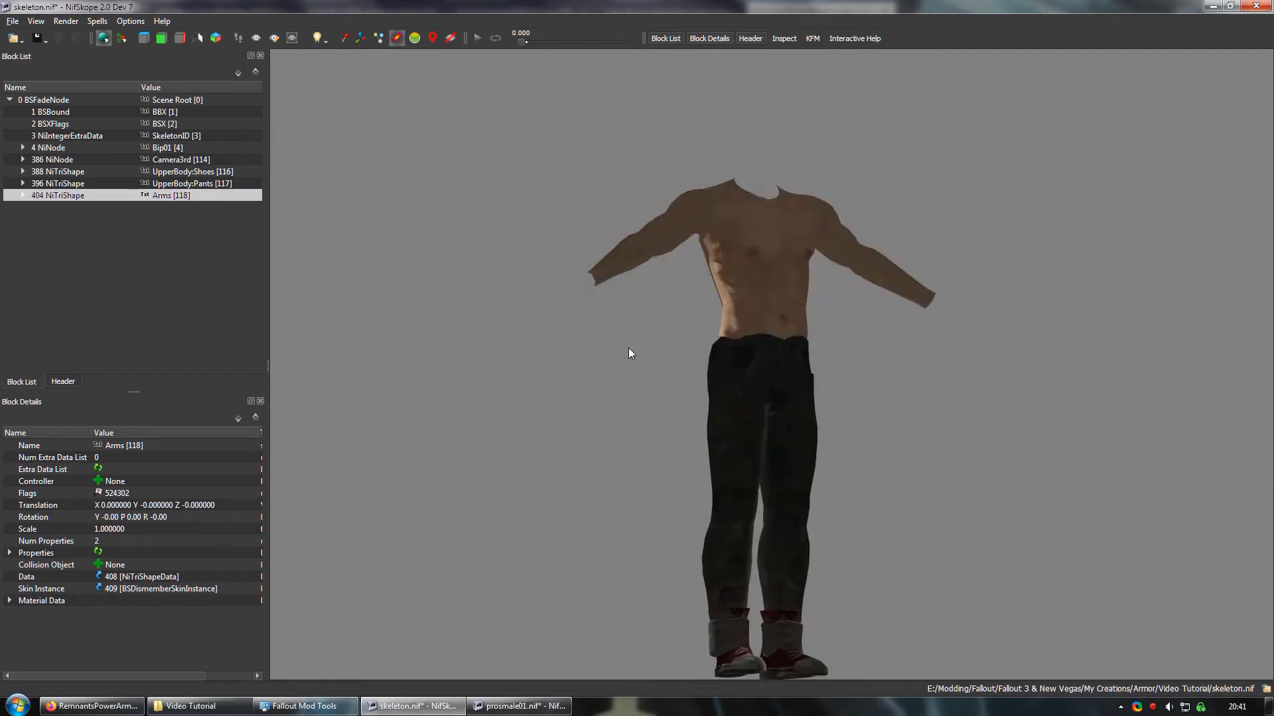
{"action": "scroll", "coordinate": [627, 338], "scroll_direction": "up", "scroll_amount": 3}
{"action": "left_click_drag", "start_coordinate": [626, 328], "coordinate": [512, 455]}
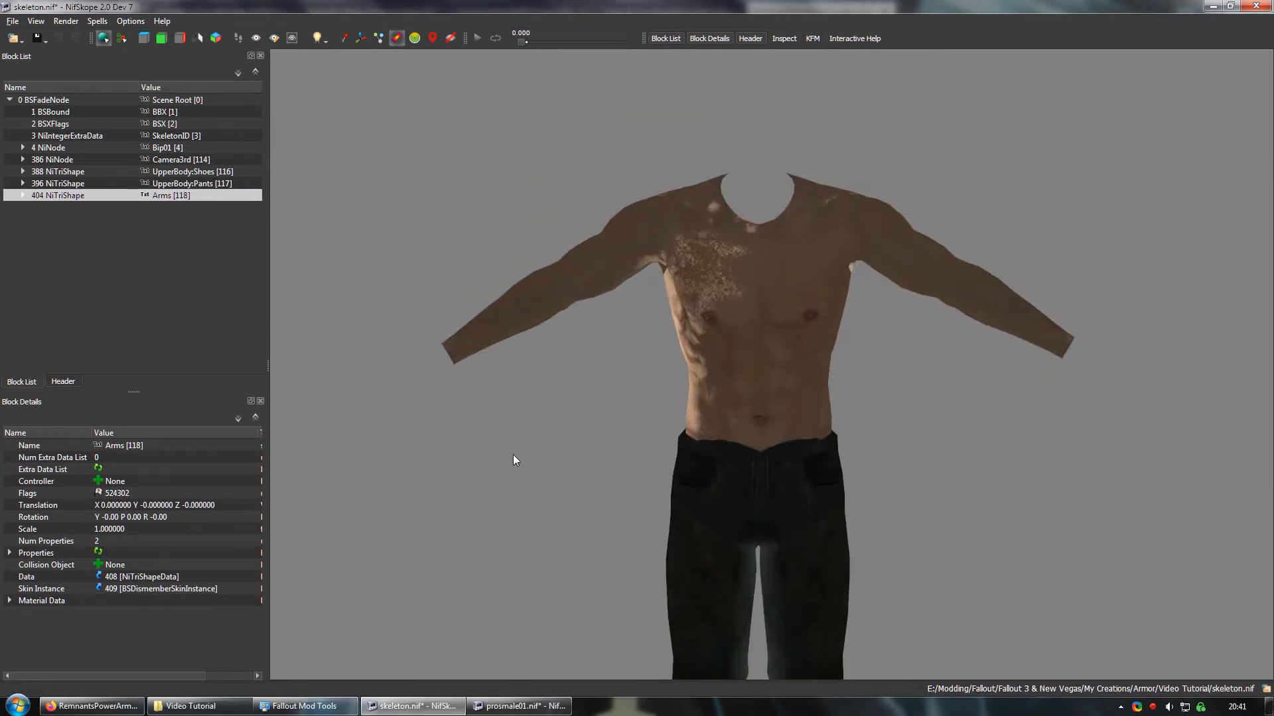
Step: Close prosmale01.nif without saving its changes and return to the Video Tutorial folder
{"action": "left_click", "coordinate": [536, 707]}
{"action": "left_click", "coordinate": [1256, 6]}
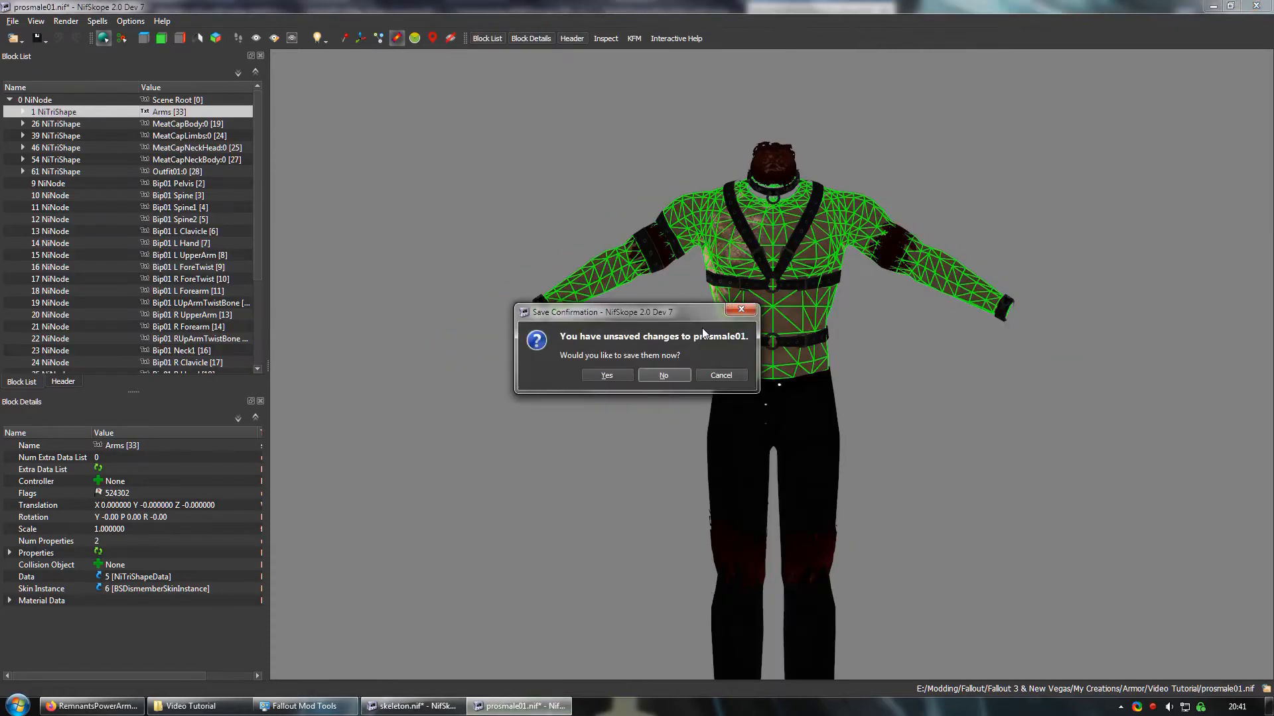
{"action": "left_click", "coordinate": [663, 376]}
{"action": "left_click", "coordinate": [192, 705]}
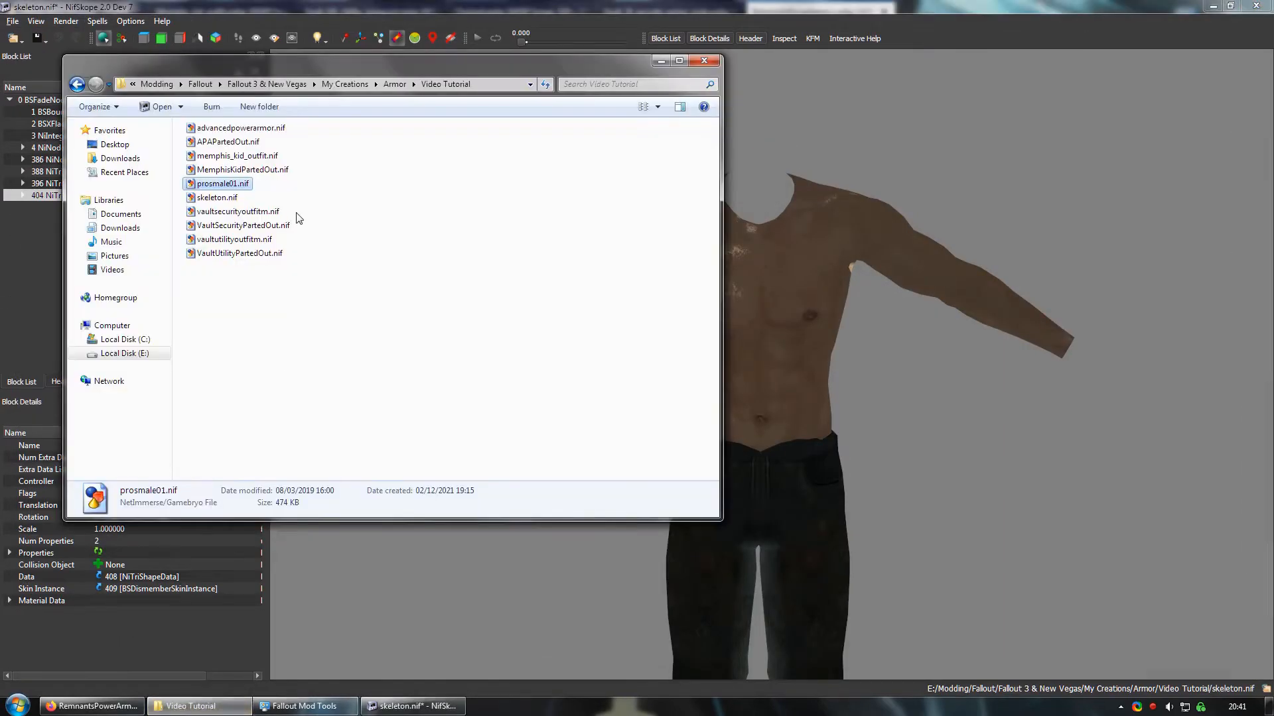
Step: Open VaultSecurityPartedOut.nif in a second NifSkope window and rename the armored vest's mesh block to UpperBody:Armor
{"action": "double_click", "coordinate": [205, 226]}
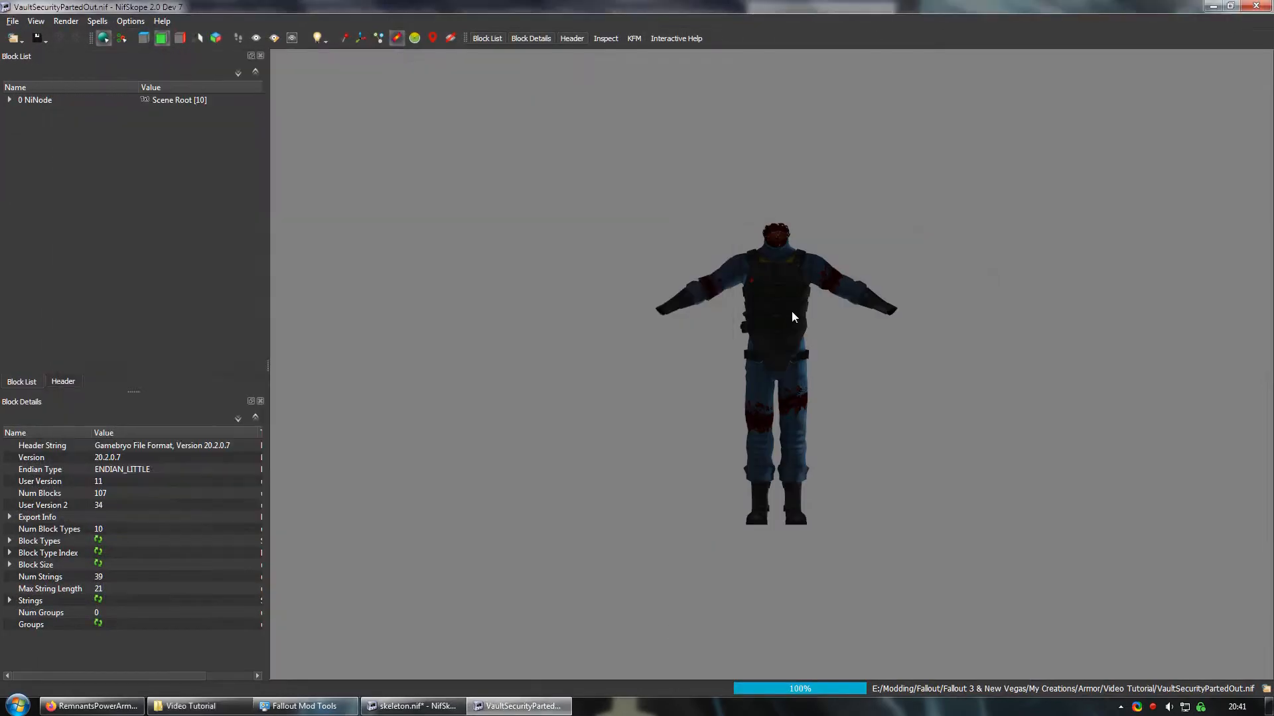
{"action": "left_click", "coordinate": [792, 316]}
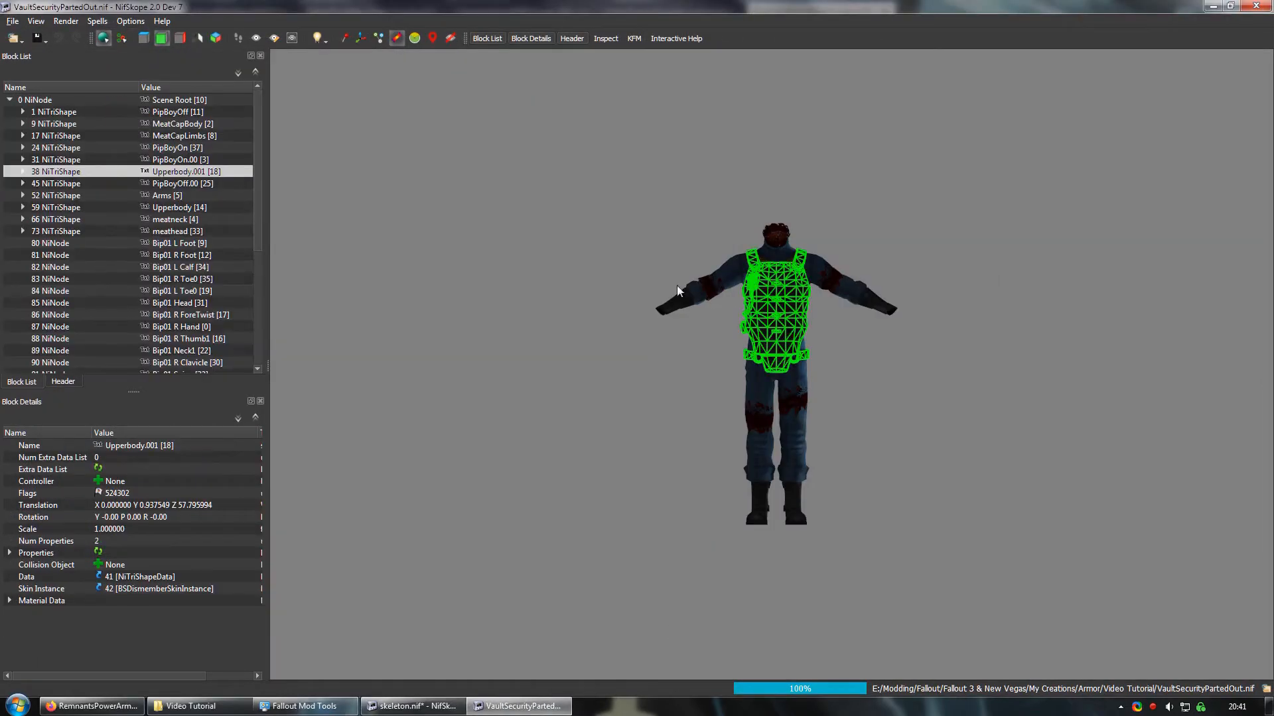
{"action": "double_click", "coordinate": [98, 447]}
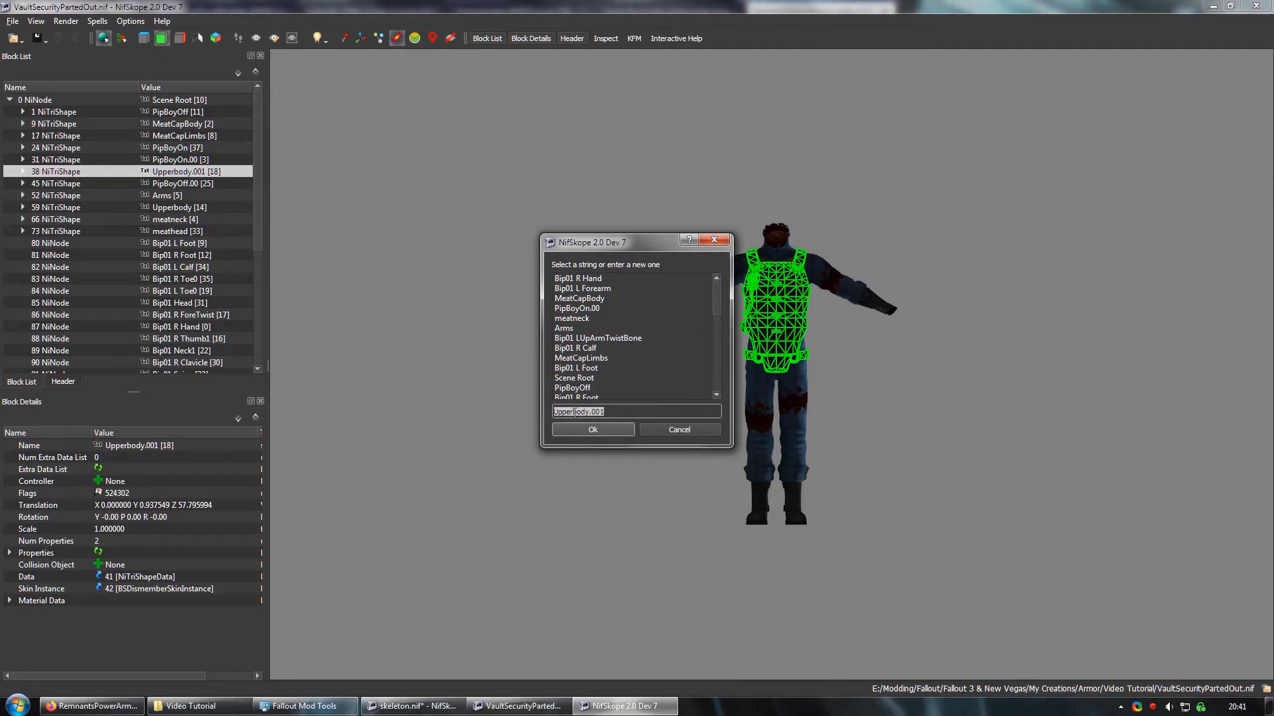
{"action": "left_click_drag", "start_coordinate": [574, 412], "coordinate": [605, 412]}
{"action": "type", "text": "Body:Armor"}
{"action": "left_click", "coordinate": [591, 430]}
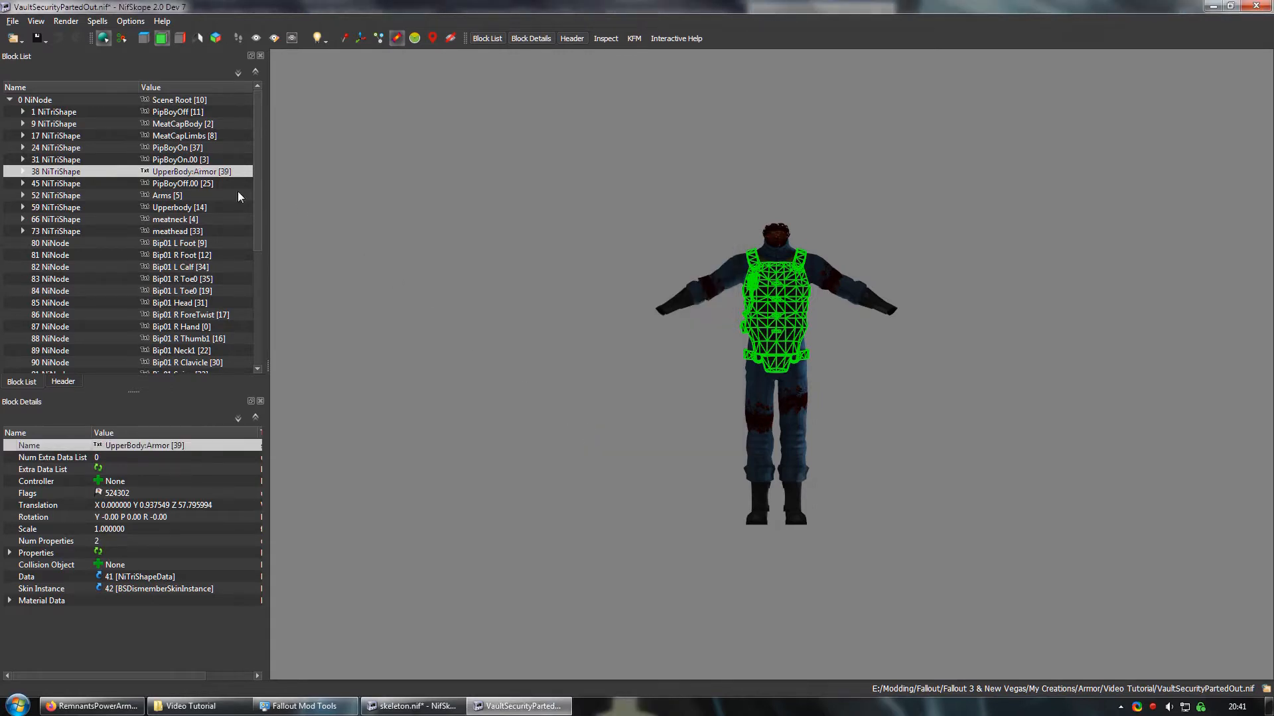
Step: Copy the UpperBody:Armor branch and paste it onto the root BSFadeNode of skeleton.nif
{"action": "right_click", "coordinate": [209, 175]}
{"action": "mouse_move", "coordinate": [228, 168]}
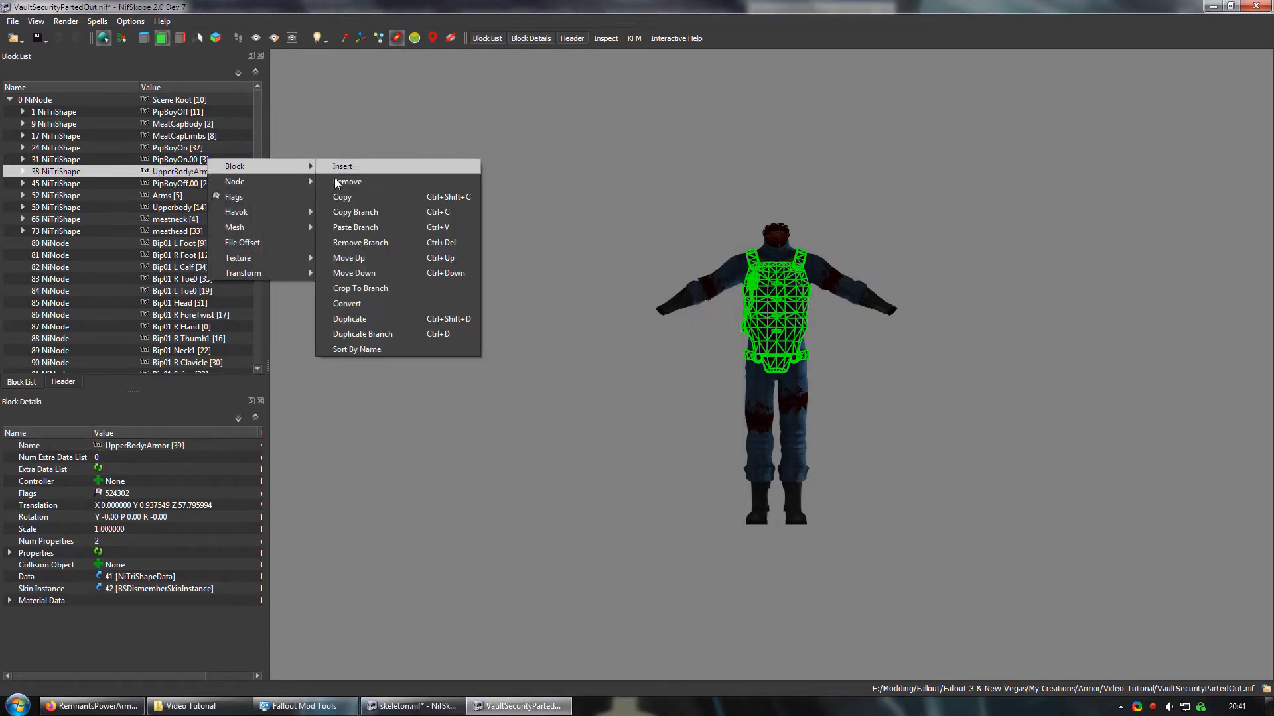
{"action": "left_click", "coordinate": [356, 209]}
{"action": "left_click", "coordinate": [421, 708]}
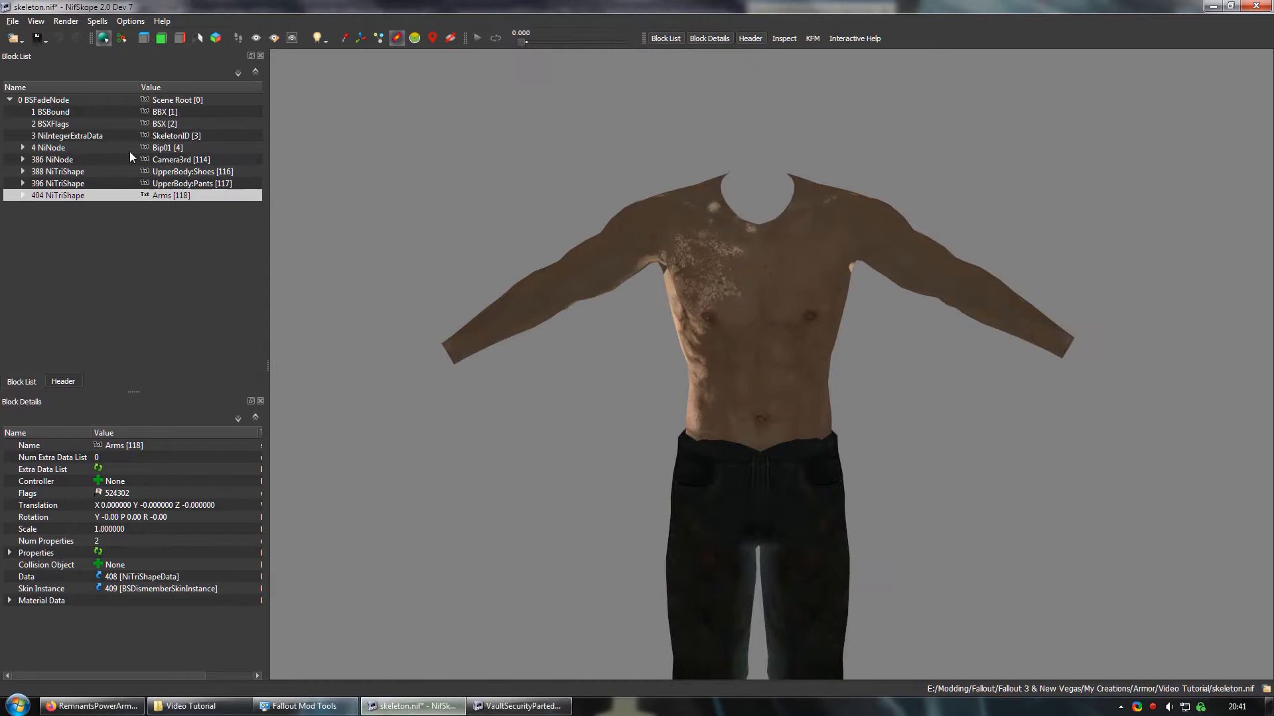
{"action": "right_click", "coordinate": [62, 97]}
{"action": "mouse_move", "coordinate": [121, 97]}
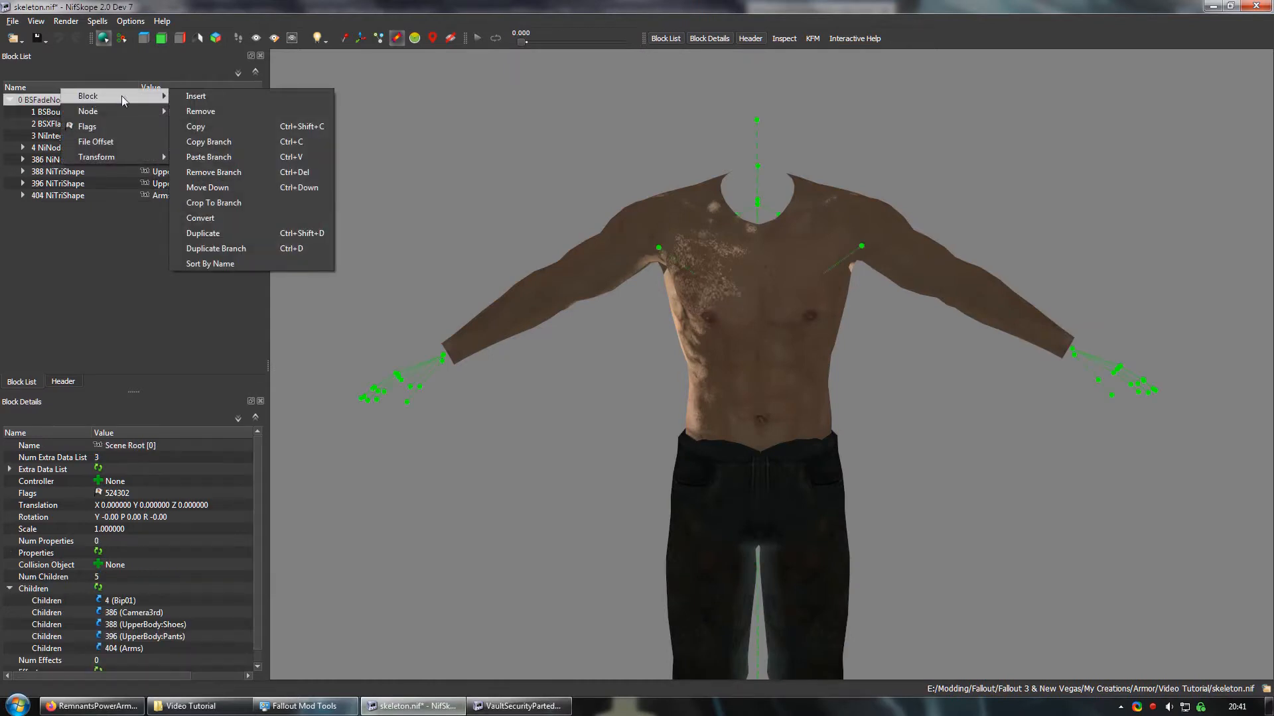
{"action": "left_click", "coordinate": [229, 157]}
{"action": "left_click_drag", "start_coordinate": [602, 445], "coordinate": [595, 417]}
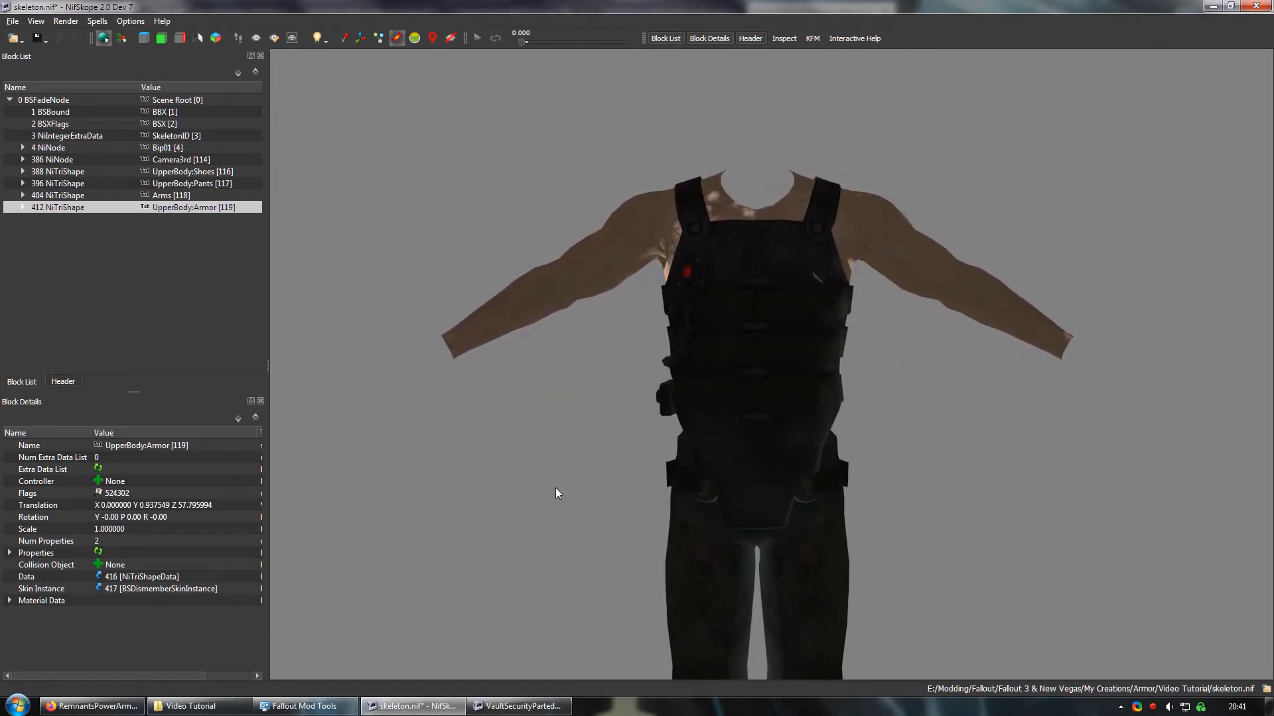
Step: Close VaultSecurityPartedOut.nif without saving its changes
{"action": "left_click", "coordinate": [517, 705]}
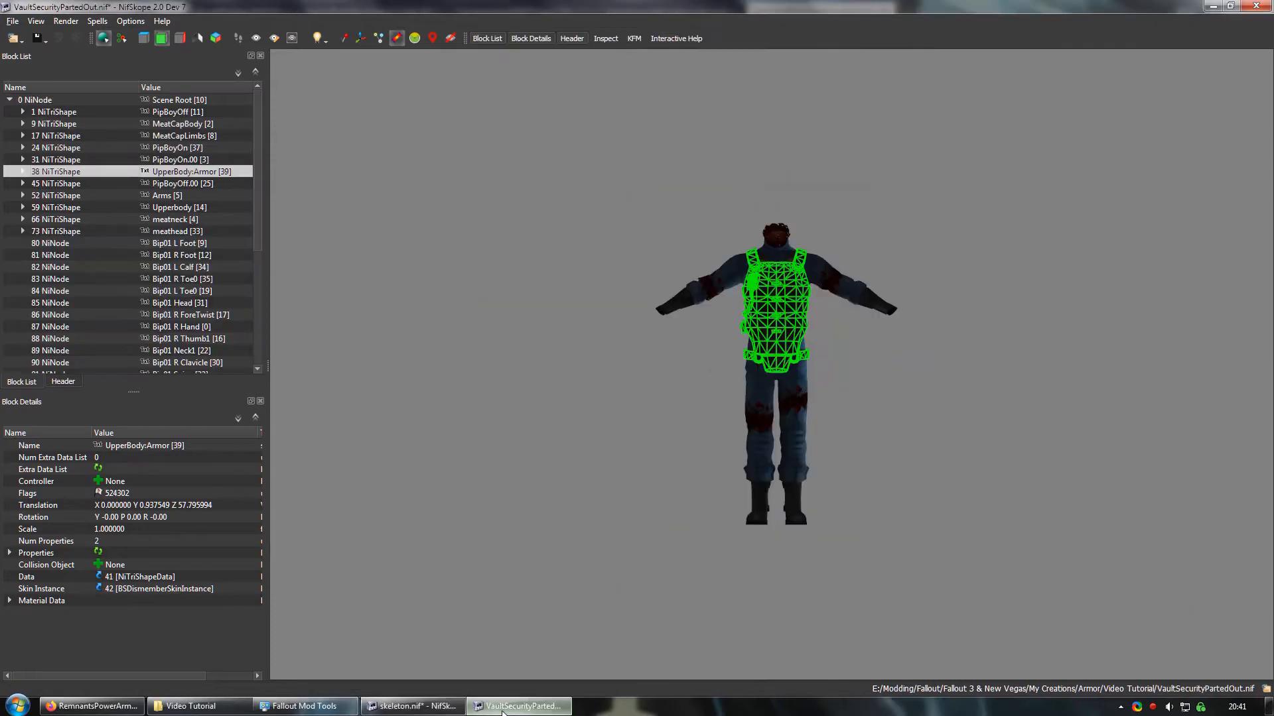
{"action": "left_click", "coordinate": [1258, 8]}
{"action": "left_click", "coordinate": [702, 377]}
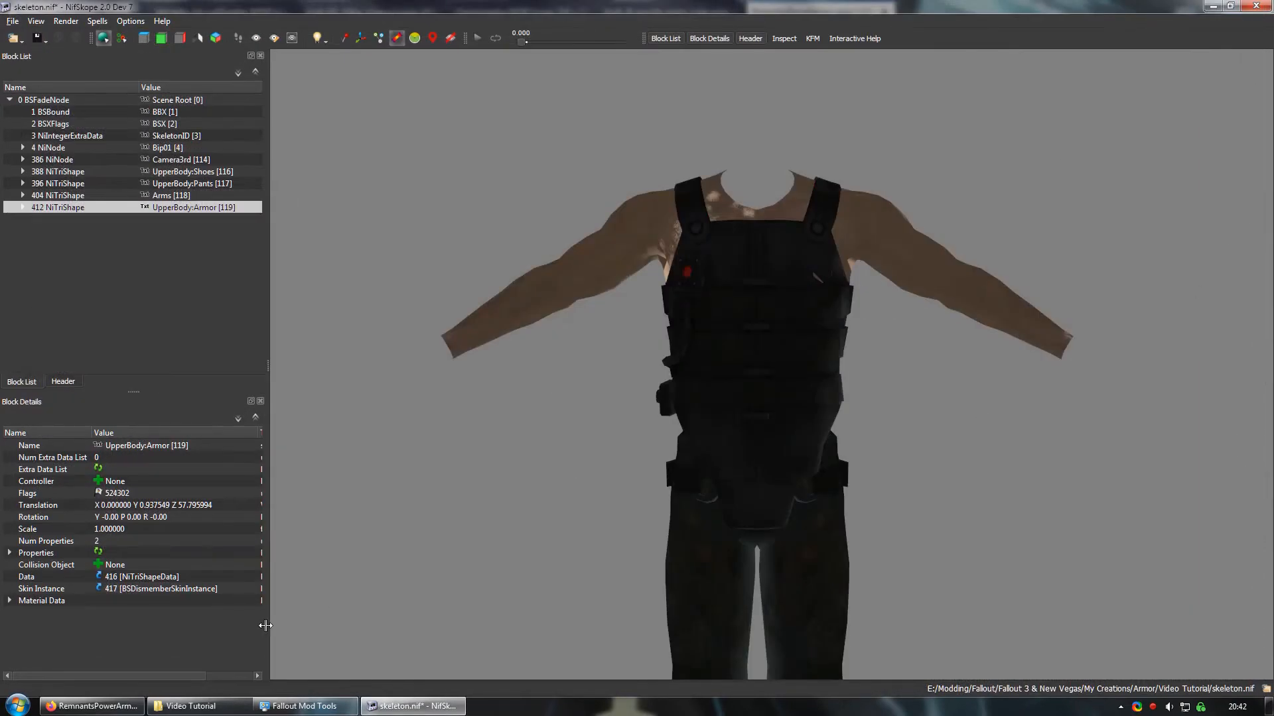
Step: Open APAPartedOut.nif from the Video Tutorial folder in a second NifSkope window and turn the power armor to show its left shoulder
{"action": "left_click", "coordinate": [191, 706]}
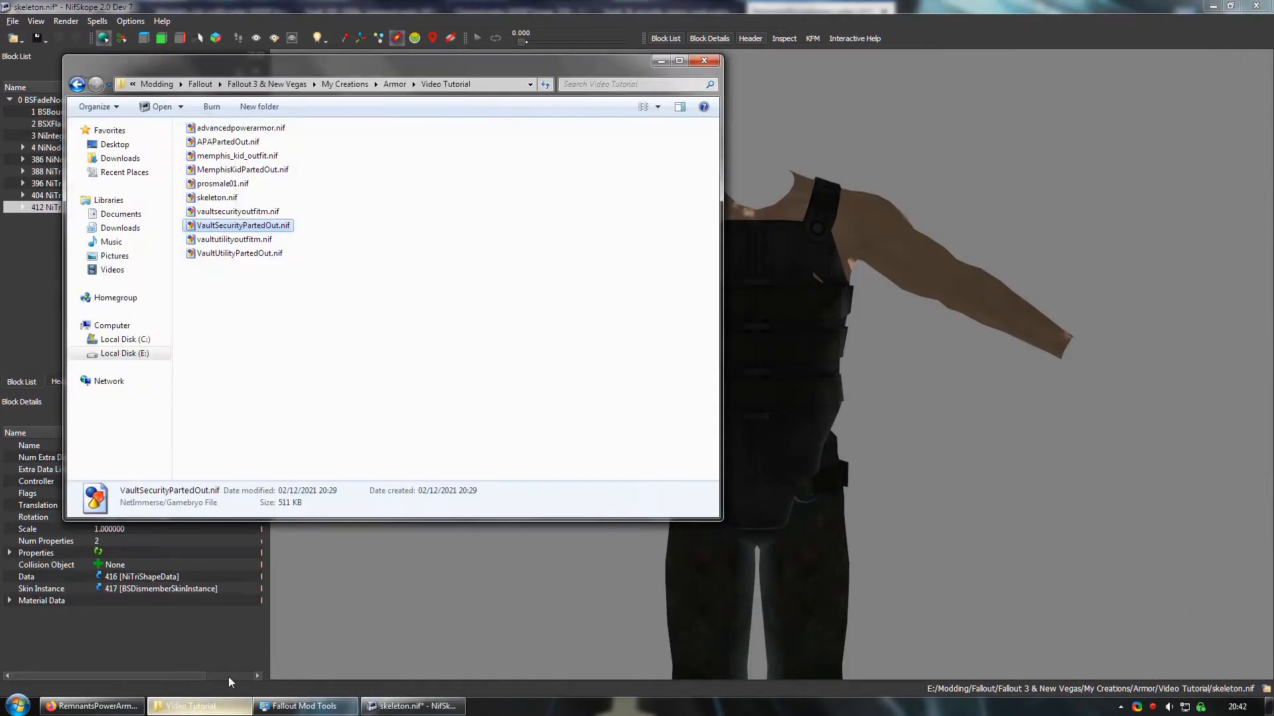
{"action": "double_click", "coordinate": [224, 143]}
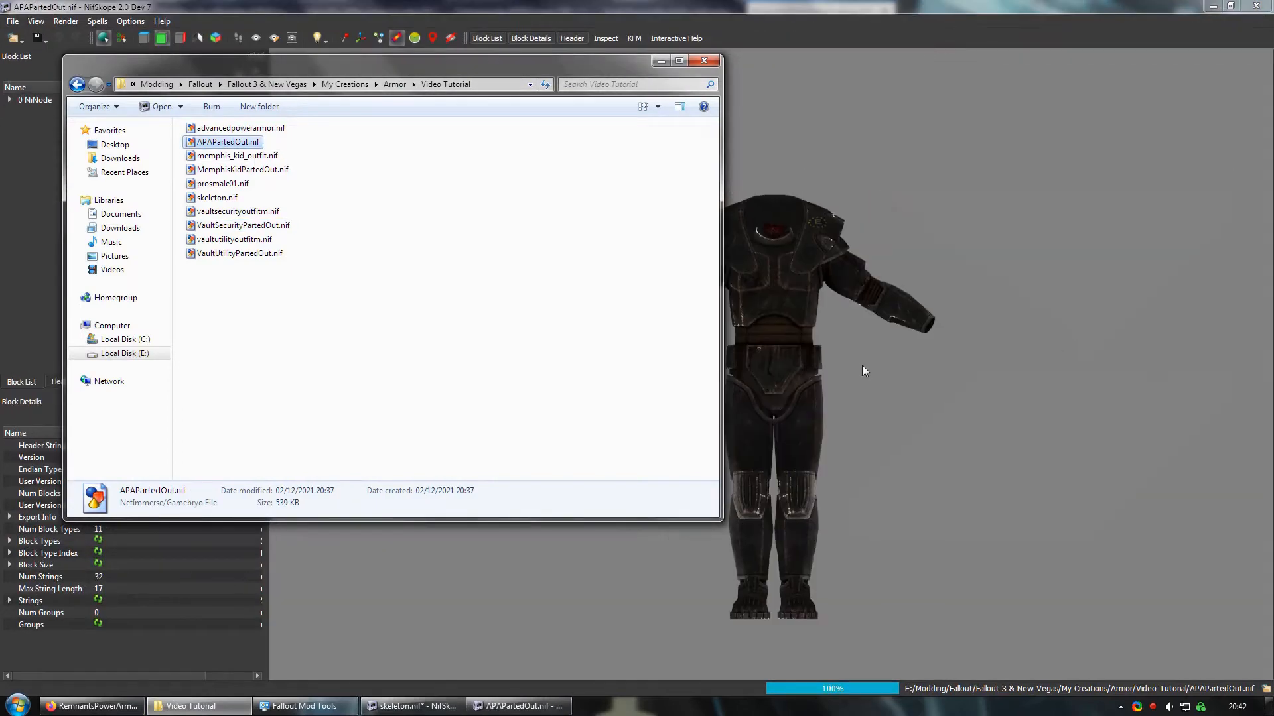
{"action": "left_click", "coordinate": [863, 365]}
{"action": "left_click_drag", "start_coordinate": [868, 352], "coordinate": [799, 329]}
{"action": "scroll", "coordinate": [799, 329], "scroll_direction": "up", "scroll_amount": 3}
{"action": "middle_click_drag", "start_coordinate": [763, 240], "coordinate": [742, 360]}
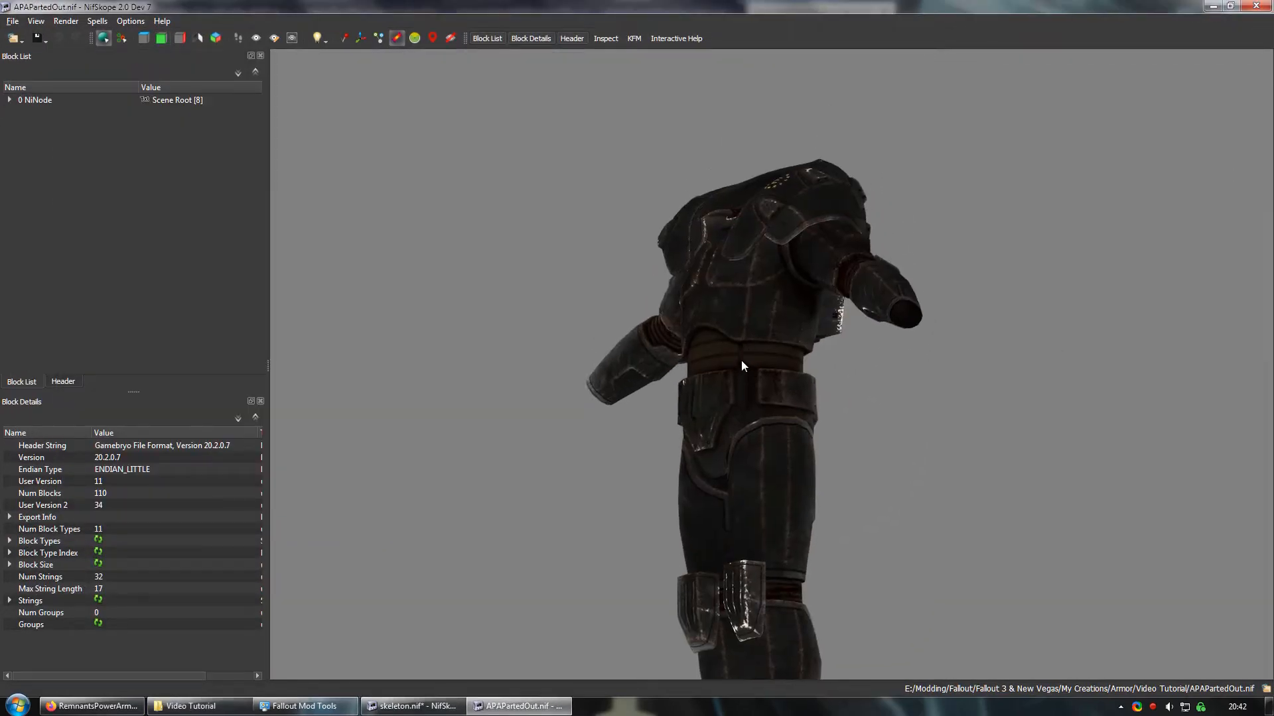
Step: Rename the power armor's separated left shoulder plate block to UpperBody:PauldronL
{"action": "left_click", "coordinate": [762, 242]}
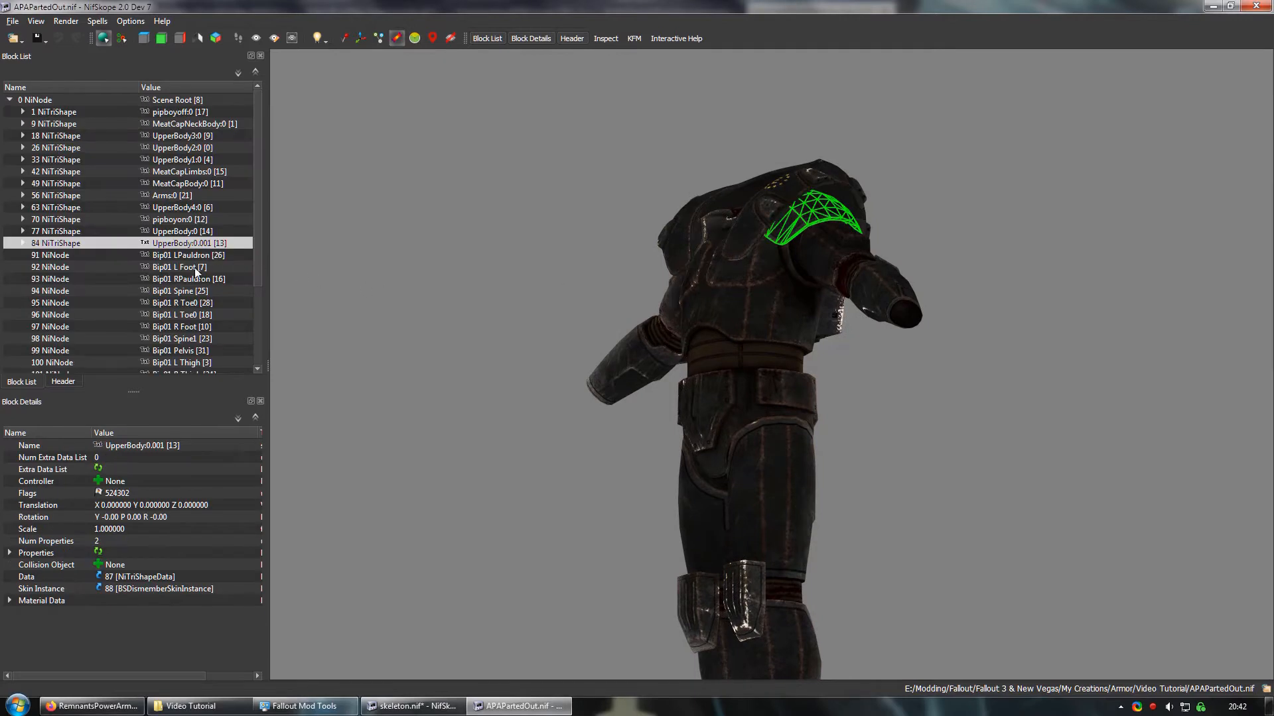
{"action": "double_click", "coordinate": [97, 445]}
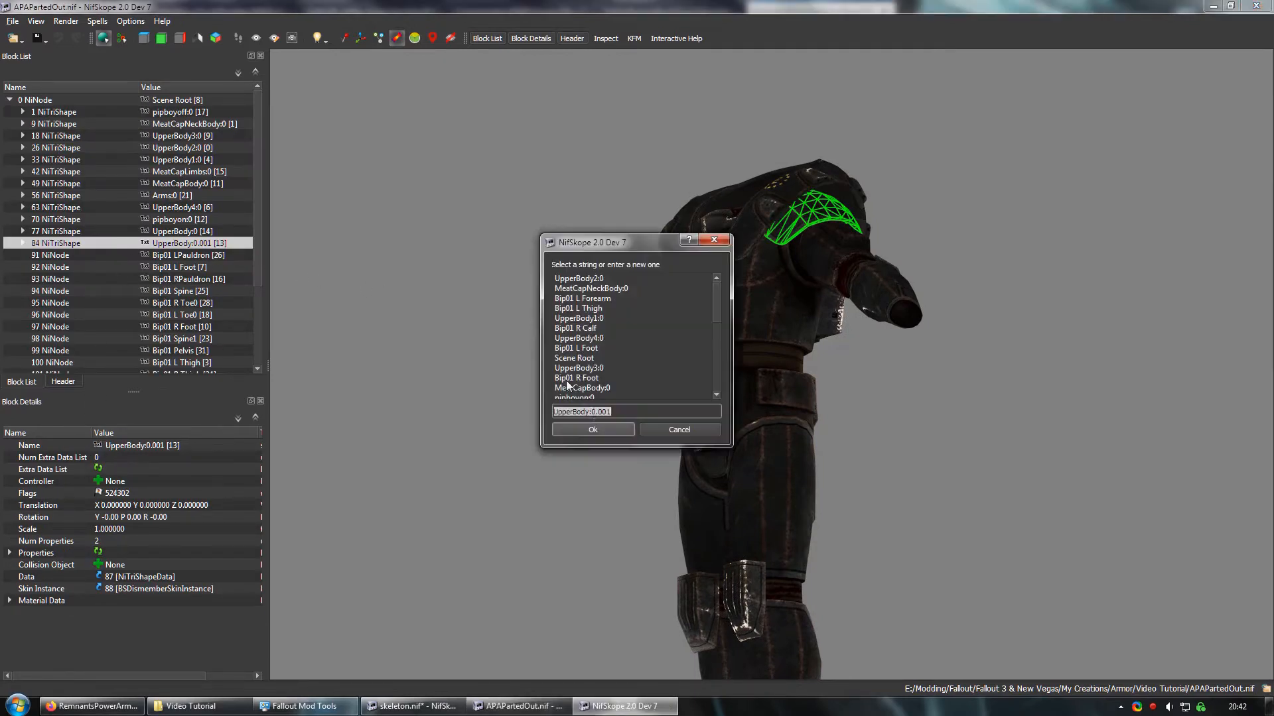
{"action": "left_click_drag", "start_coordinate": [611, 411], "coordinate": [592, 412]}
{"action": "type", "text": "PauldronL"}
{"action": "left_click", "coordinate": [592, 430]}
Step: Copy the UpperBody:PauldronL branch and paste it onto the root BSFadeNode of skeleton.nif
{"action": "right_click", "coordinate": [171, 243]}
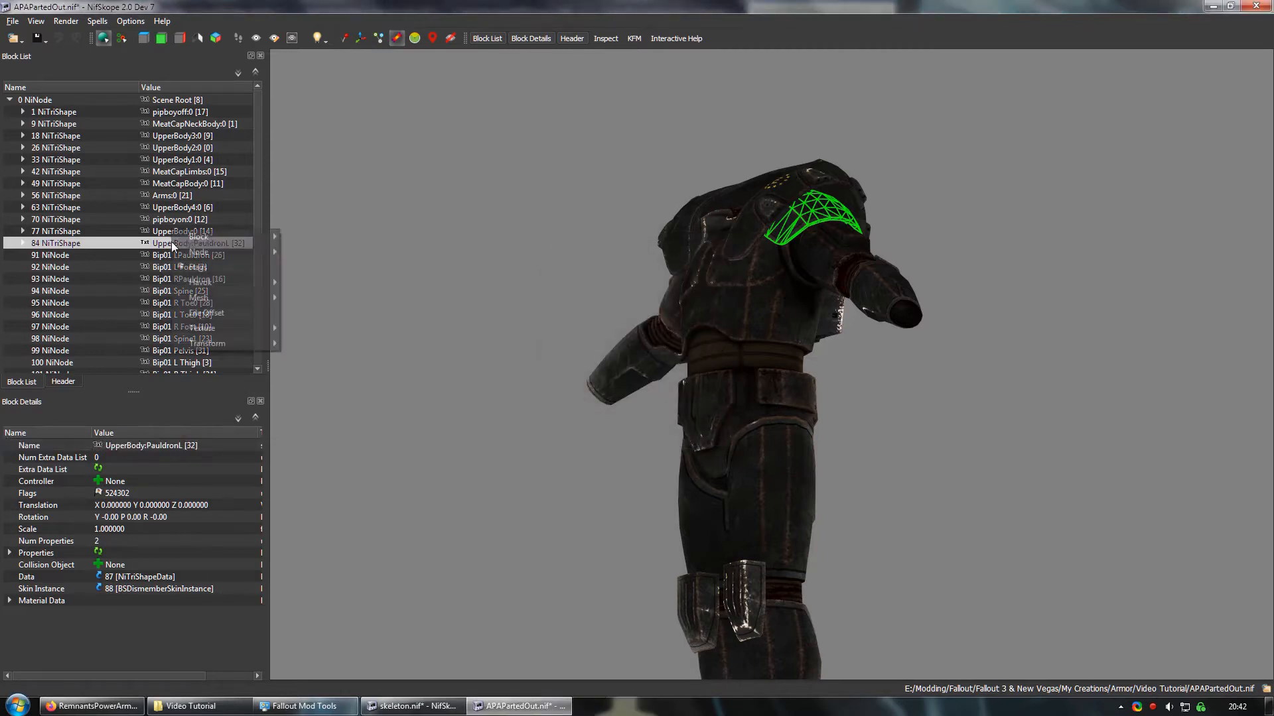
{"action": "mouse_move", "coordinate": [193, 236]}
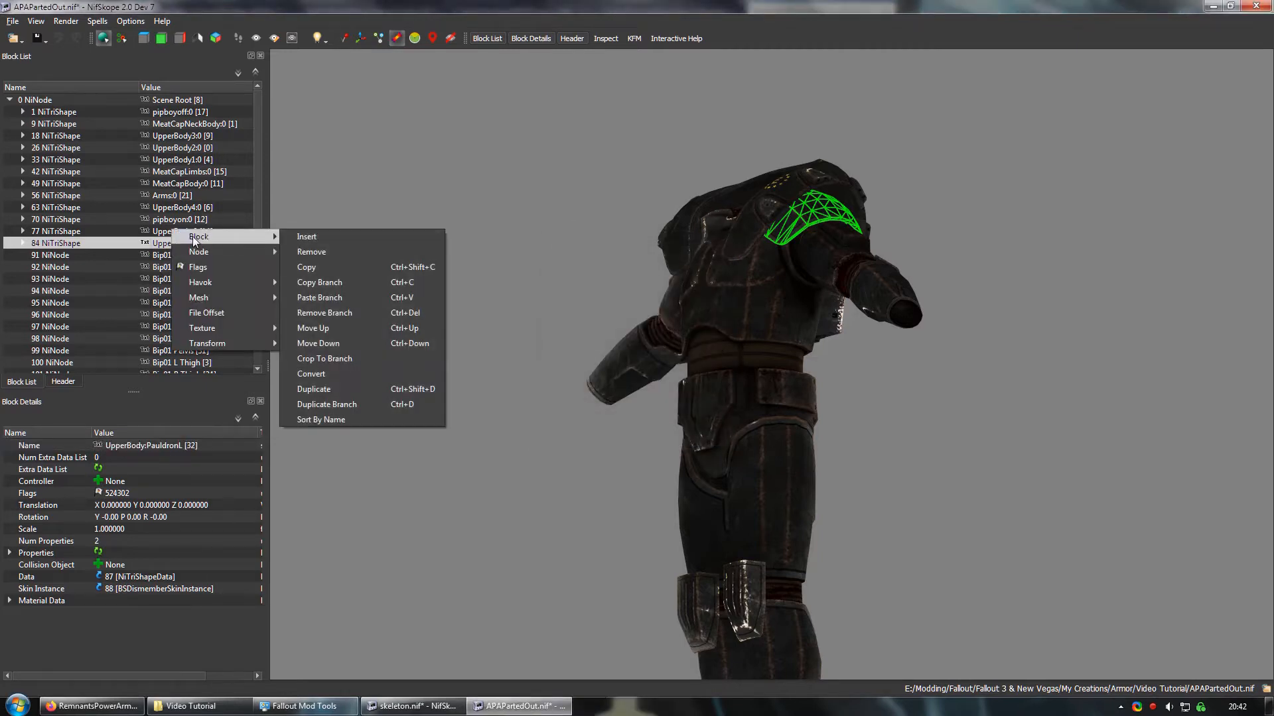
{"action": "left_click", "coordinate": [348, 281]}
{"action": "left_click", "coordinate": [411, 705]}
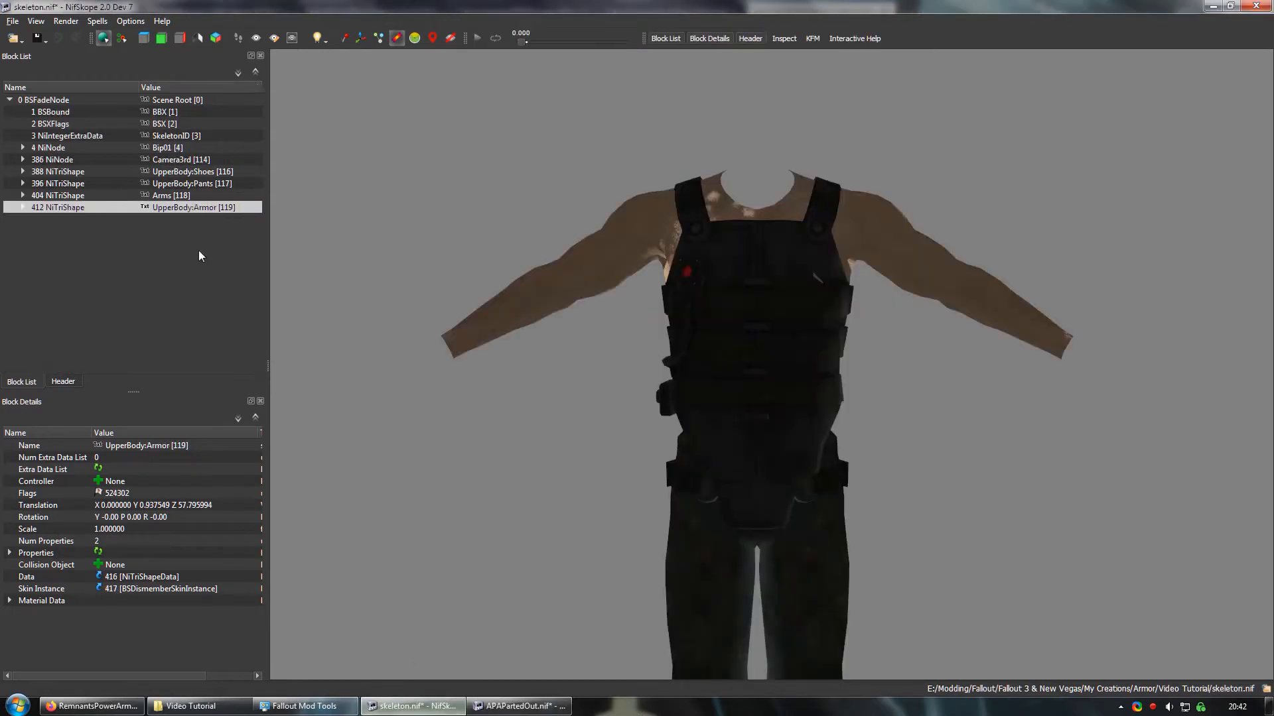
{"action": "right_click", "coordinate": [170, 96]}
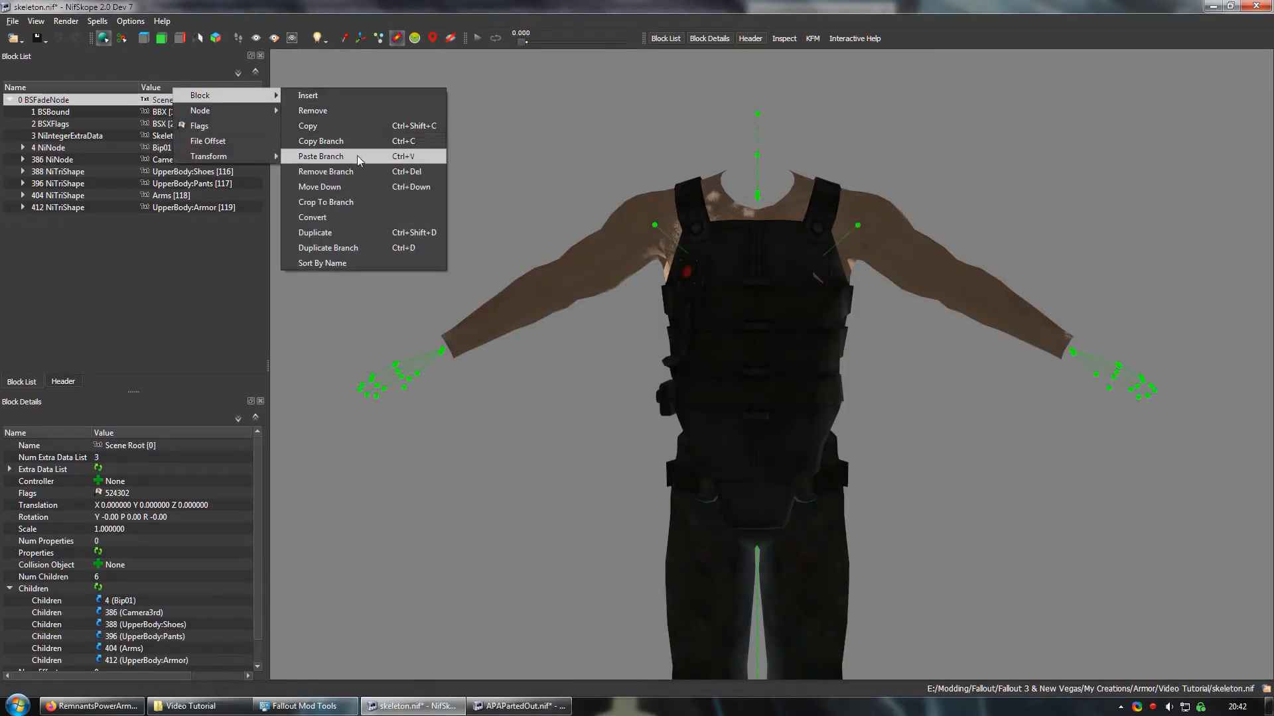
{"action": "left_click", "coordinate": [357, 157]}
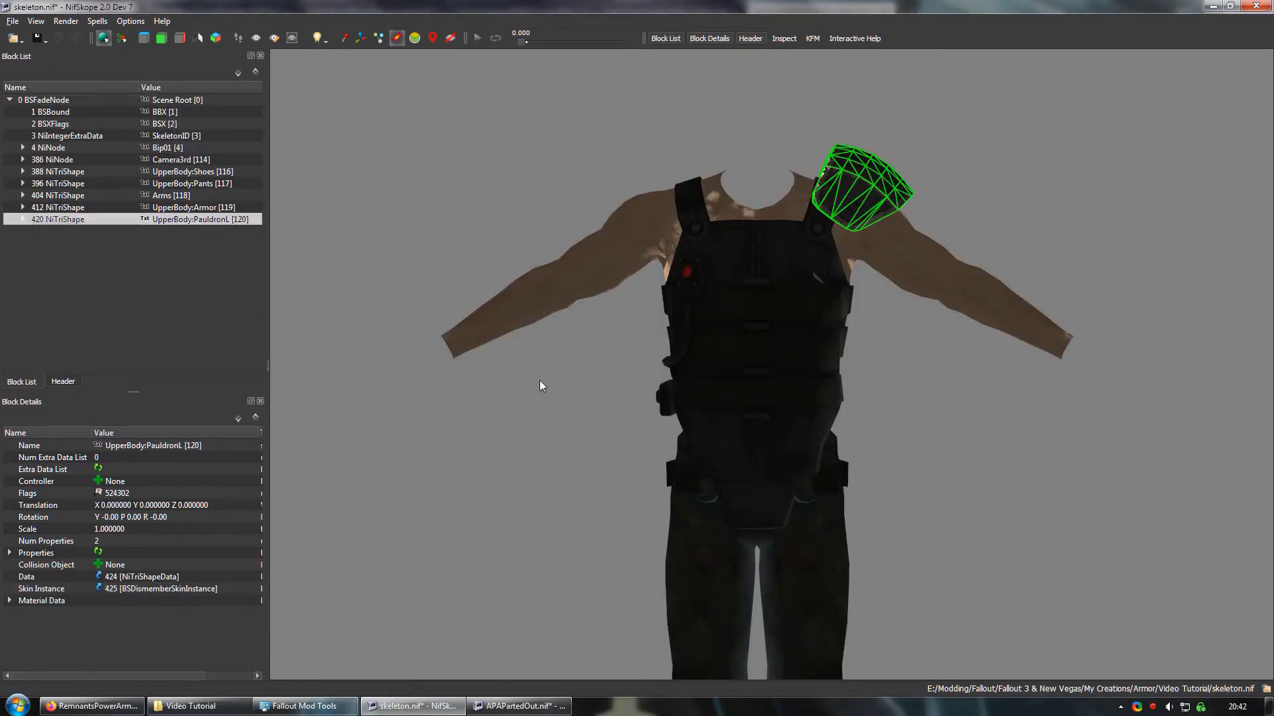
{"action": "mouse_move", "coordinate": [552, 428]}
{"action": "left_mouse_down"}
{"action": "mouse_move", "coordinate": [540, 403]}
{"action": "mouse_move", "coordinate": [469, 385]}
{"action": "mouse_move", "coordinate": [444, 410]}
{"action": "mouse_move", "coordinate": [558, 432]}
{"action": "left_mouse_up"}
Step: Compare the power armor's left forearm with the bashed outfit's bare arm, and inspect its pipboyon and pipboyoff meshes
{"action": "left_click", "coordinate": [516, 705]}
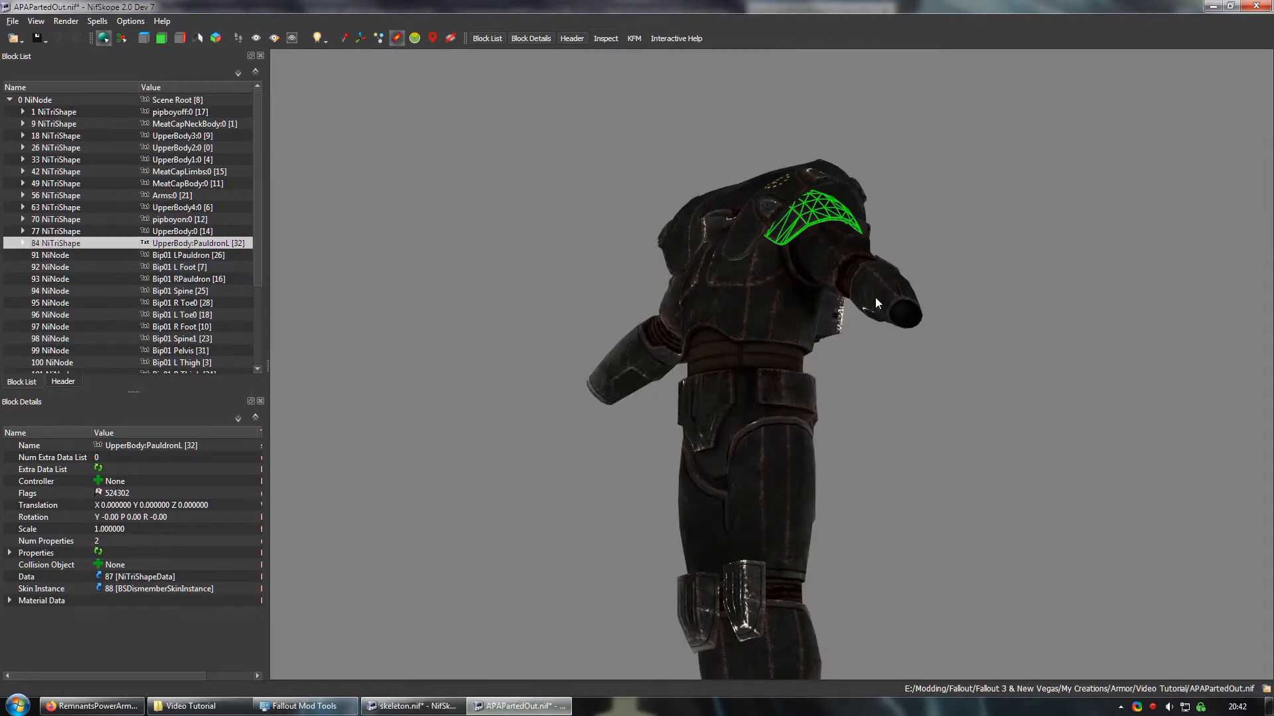
{"action": "left_click_drag", "start_coordinate": [846, 362], "coordinate": [662, 443]}
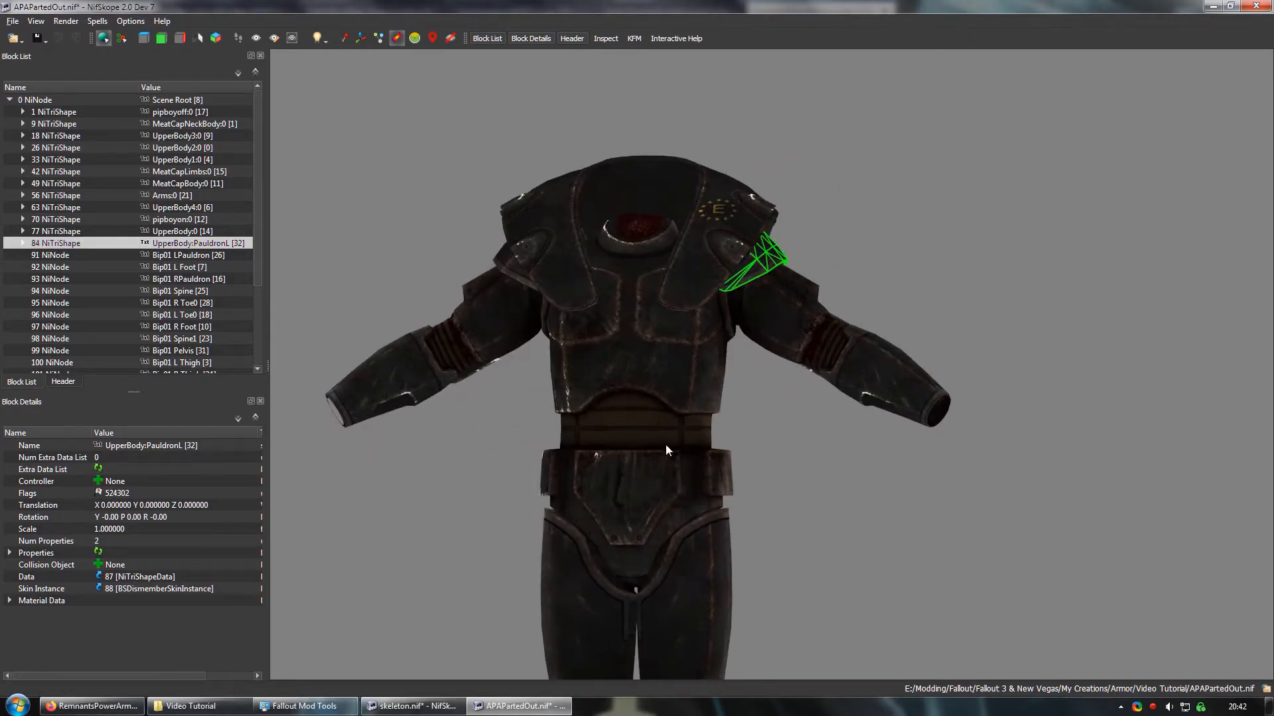
{"action": "scroll", "coordinate": [802, 452], "scroll_direction": "up", "scroll_amount": 2}
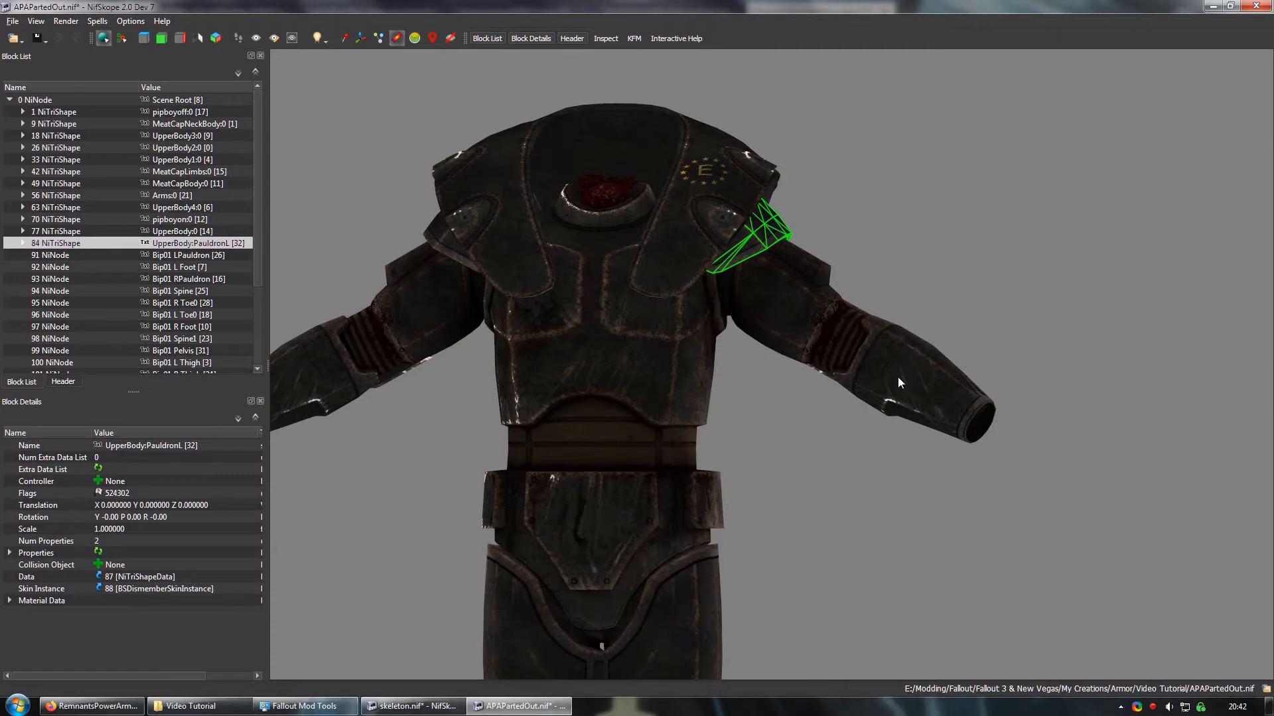
{"action": "left_click", "coordinate": [411, 705]}
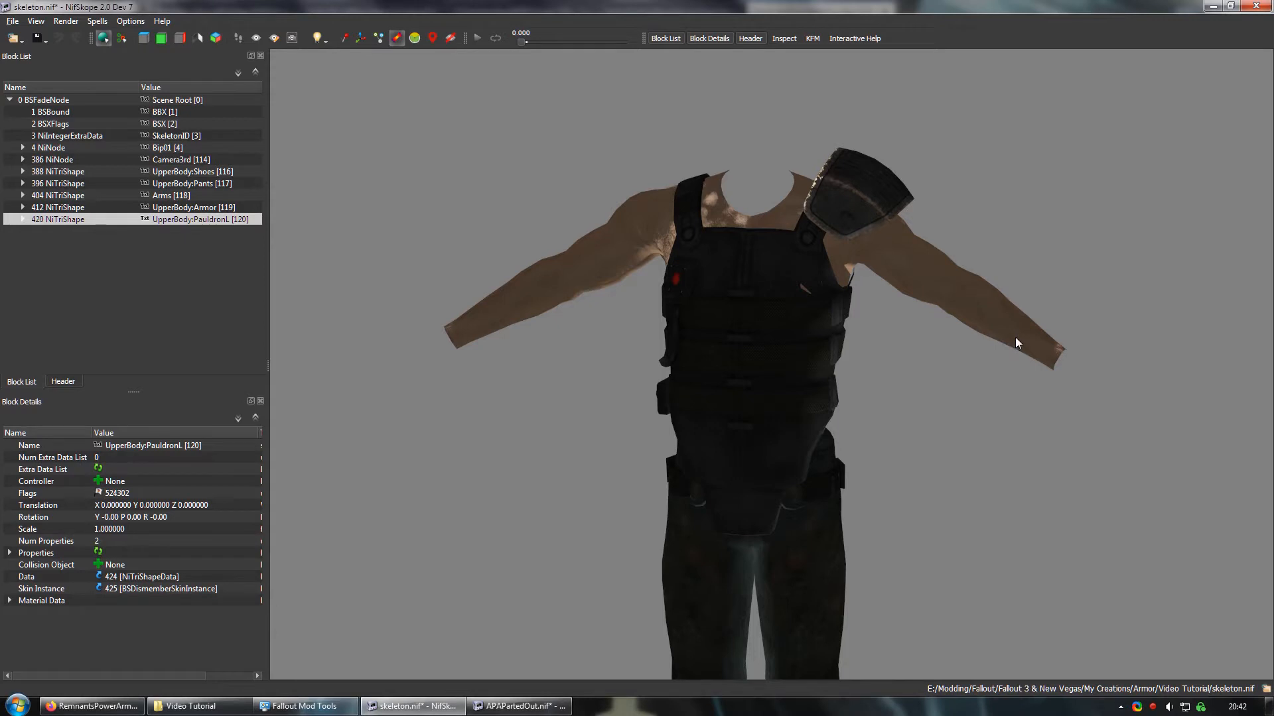
{"action": "left_click", "coordinate": [553, 705]}
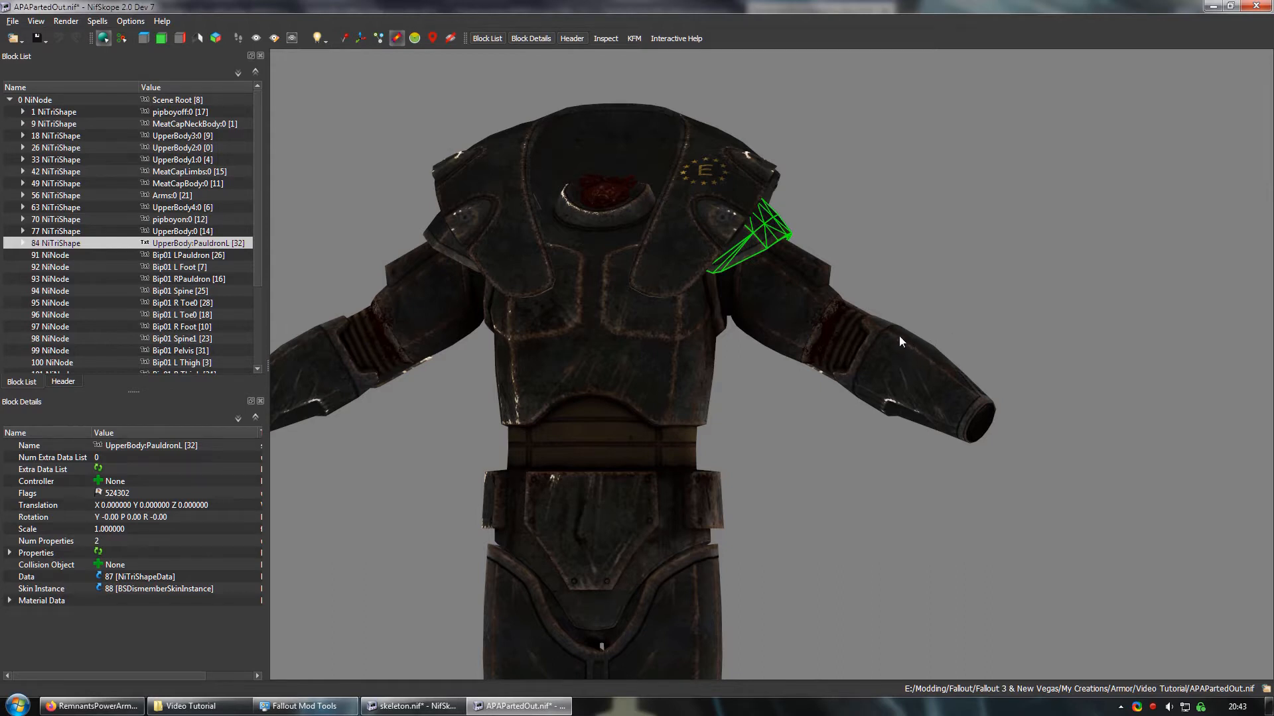
{"action": "left_click", "coordinate": [867, 351]}
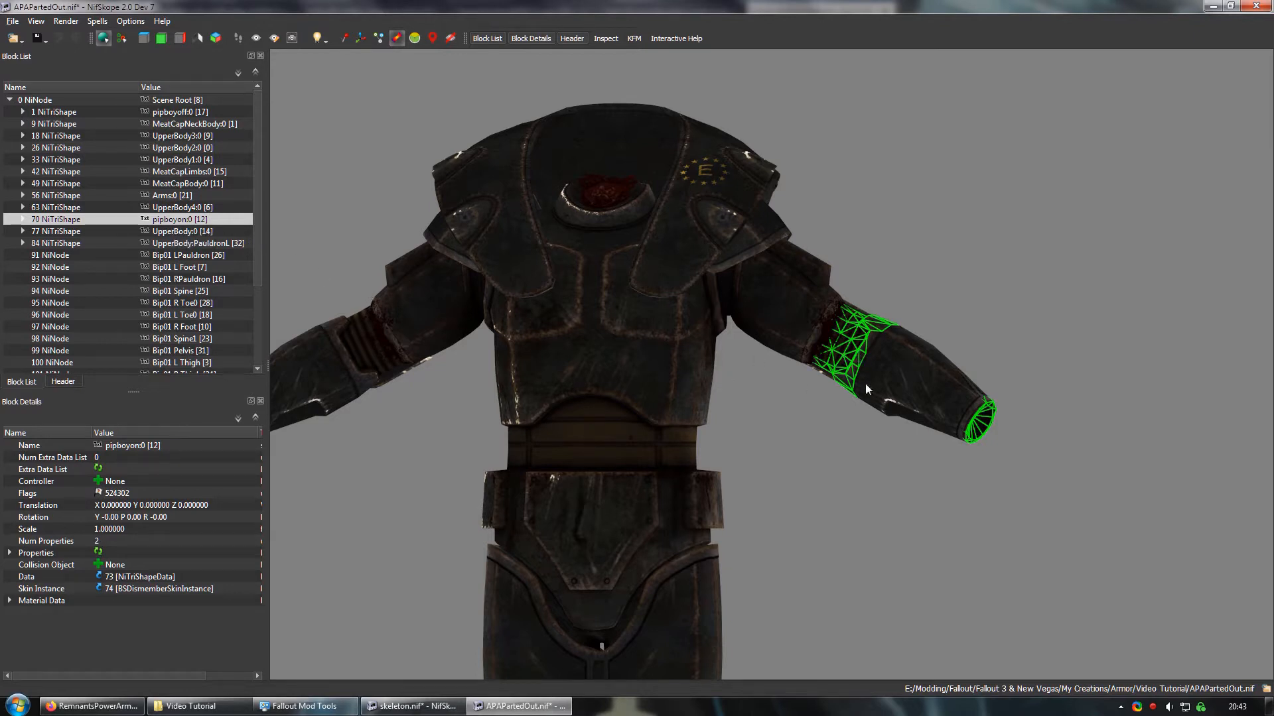
{"action": "left_click", "coordinate": [898, 383]}
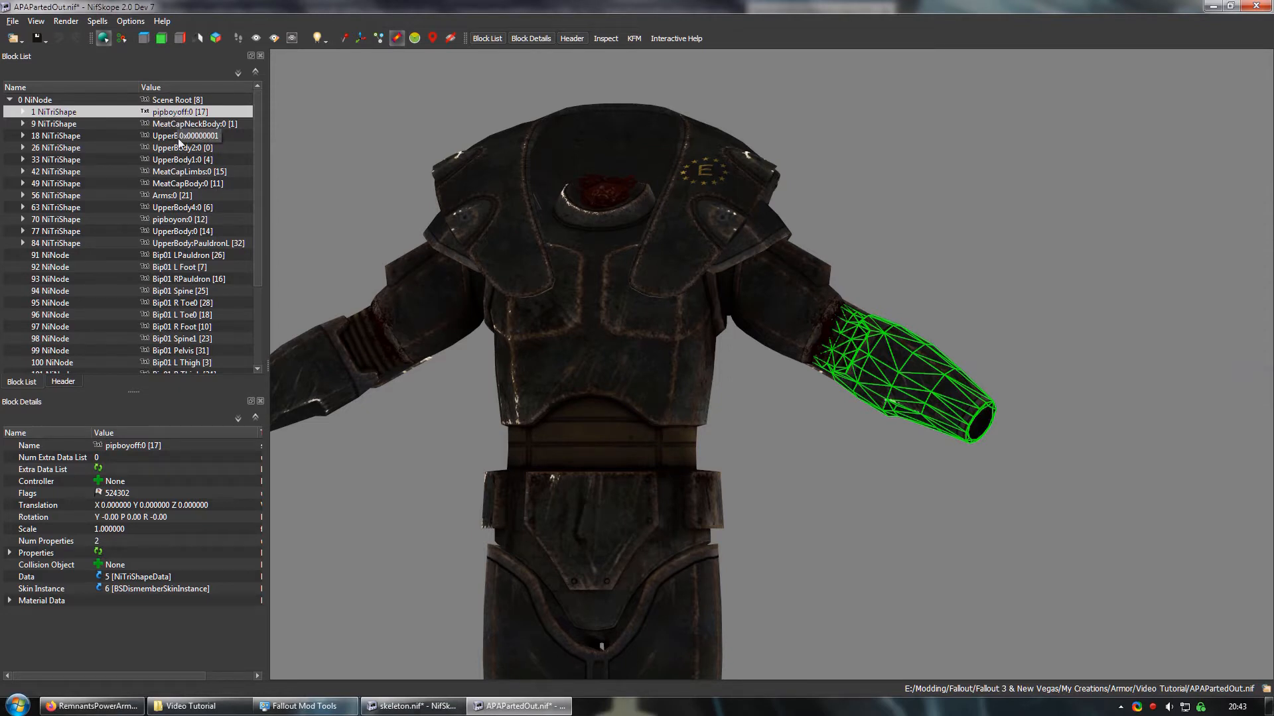
Step: Rename the pipboyon:0 mesh block on the power armor's left forearm to PipBoyOn
{"action": "left_click", "coordinate": [191, 220]}
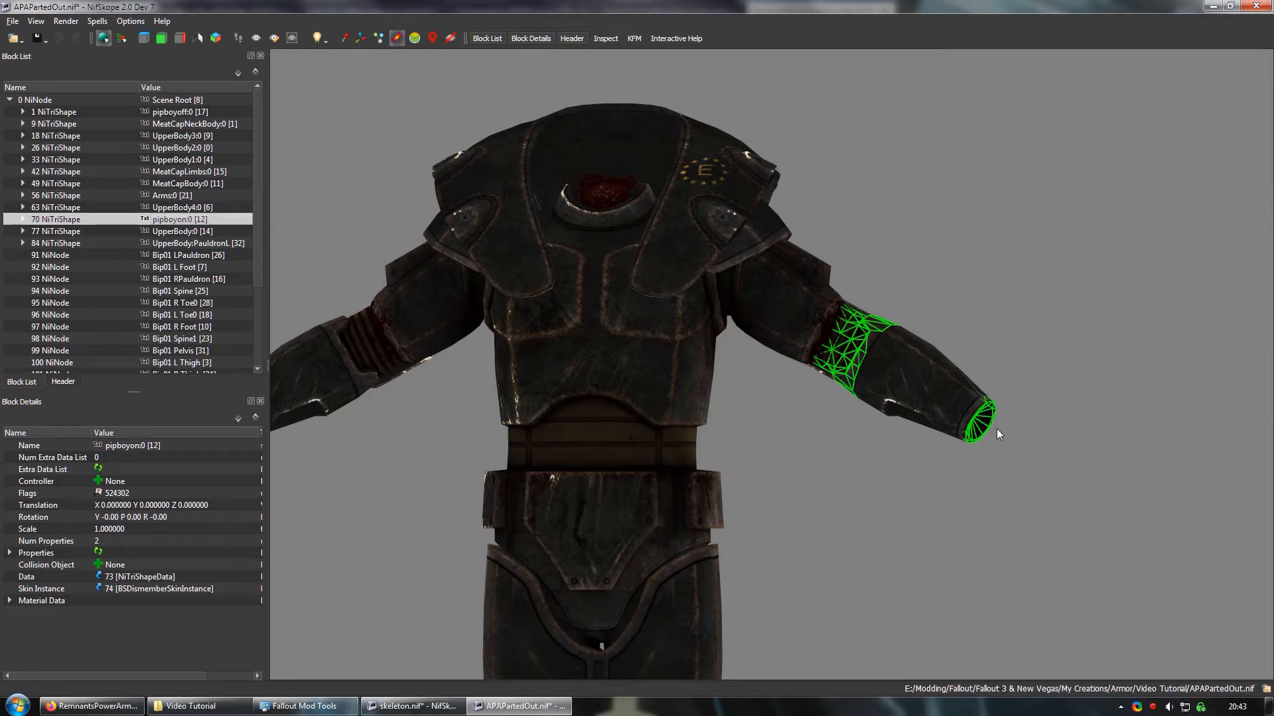
{"action": "right_click", "coordinate": [174, 219]}
{"action": "mouse_move", "coordinate": [208, 215]}
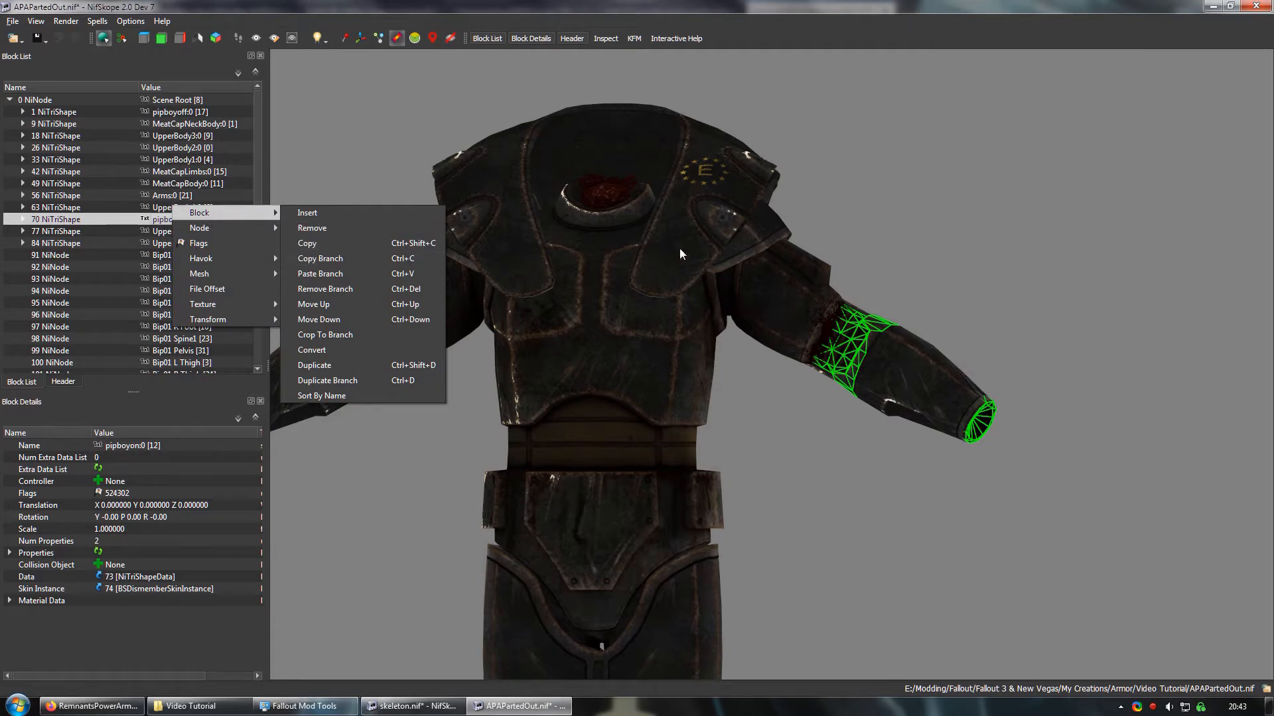
{"action": "left_click", "coordinate": [97, 445]}
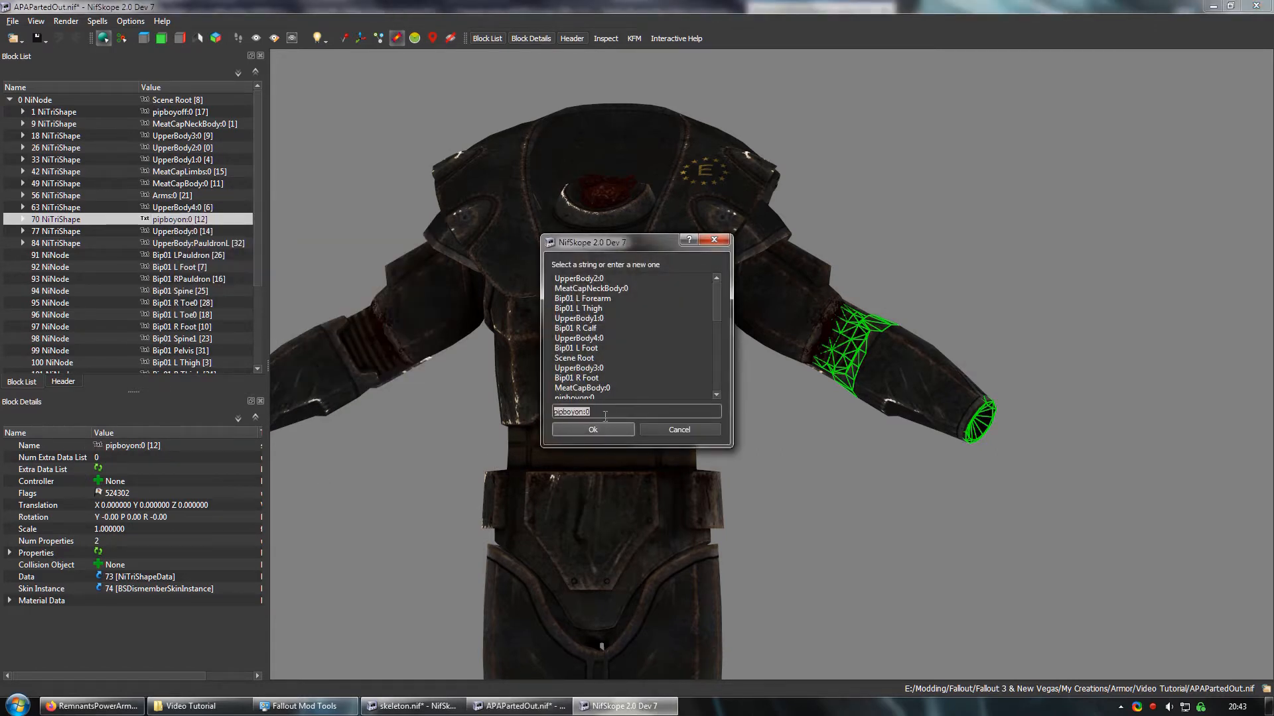
{"action": "triple_click", "coordinate": [608, 413]}
{"action": "type", "text": "PipBoyO"}
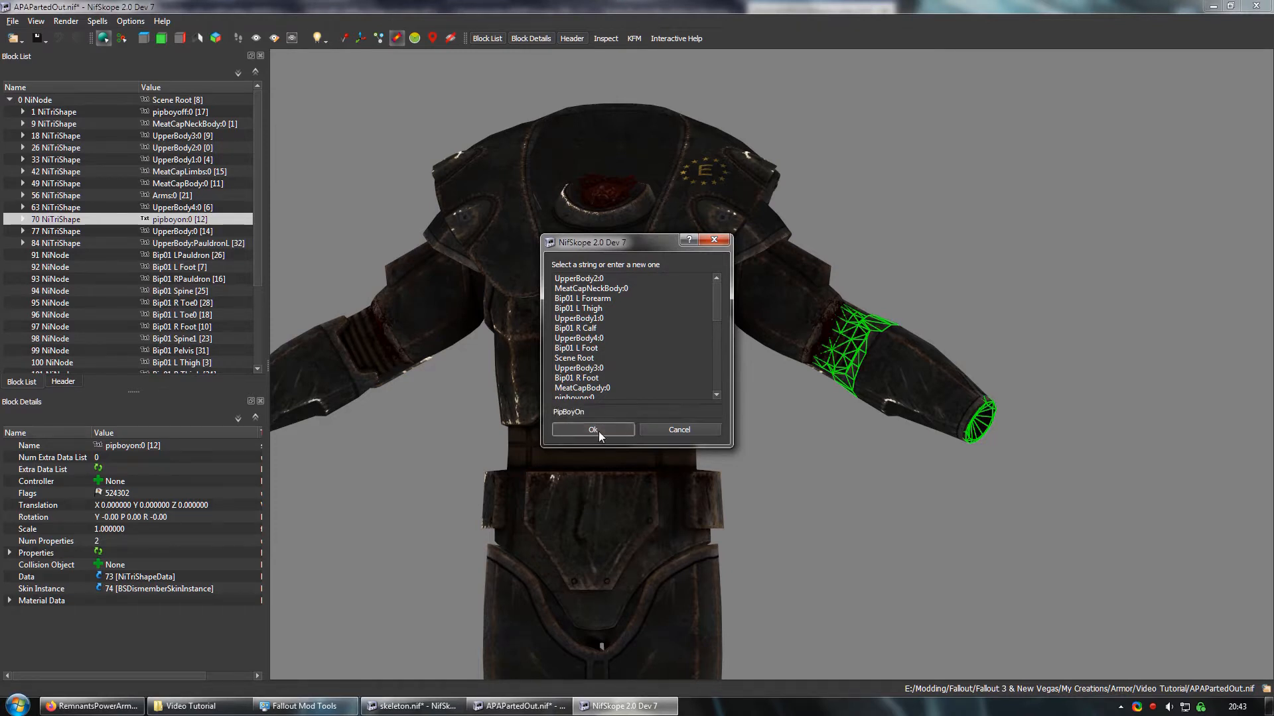
{"action": "left_click", "coordinate": [598, 431]}
Step: Copy the PipBoyOn branch and paste it onto skeleton.nif's root BSFadeNode, inspecting its fit on the left forearm
{"action": "right_click", "coordinate": [162, 222]}
{"action": "mouse_move", "coordinate": [298, 228]}
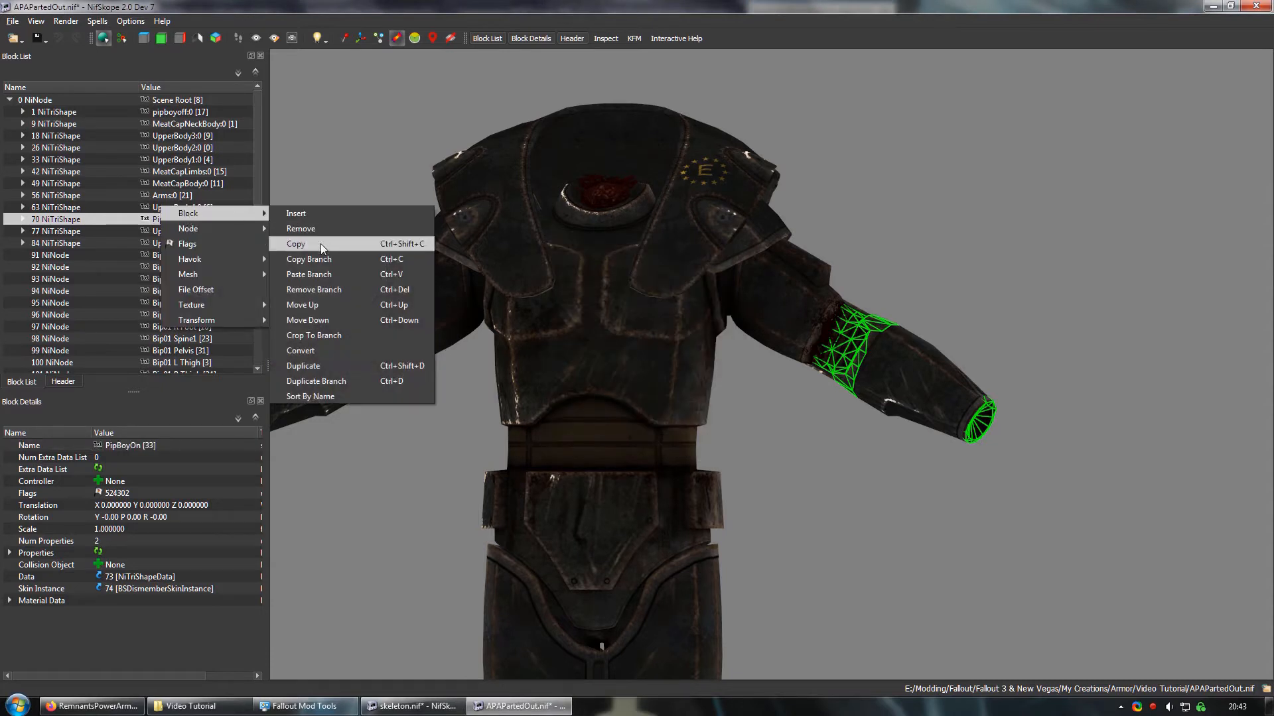
{"action": "left_click", "coordinate": [378, 261]}
{"action": "left_click", "coordinate": [408, 706]}
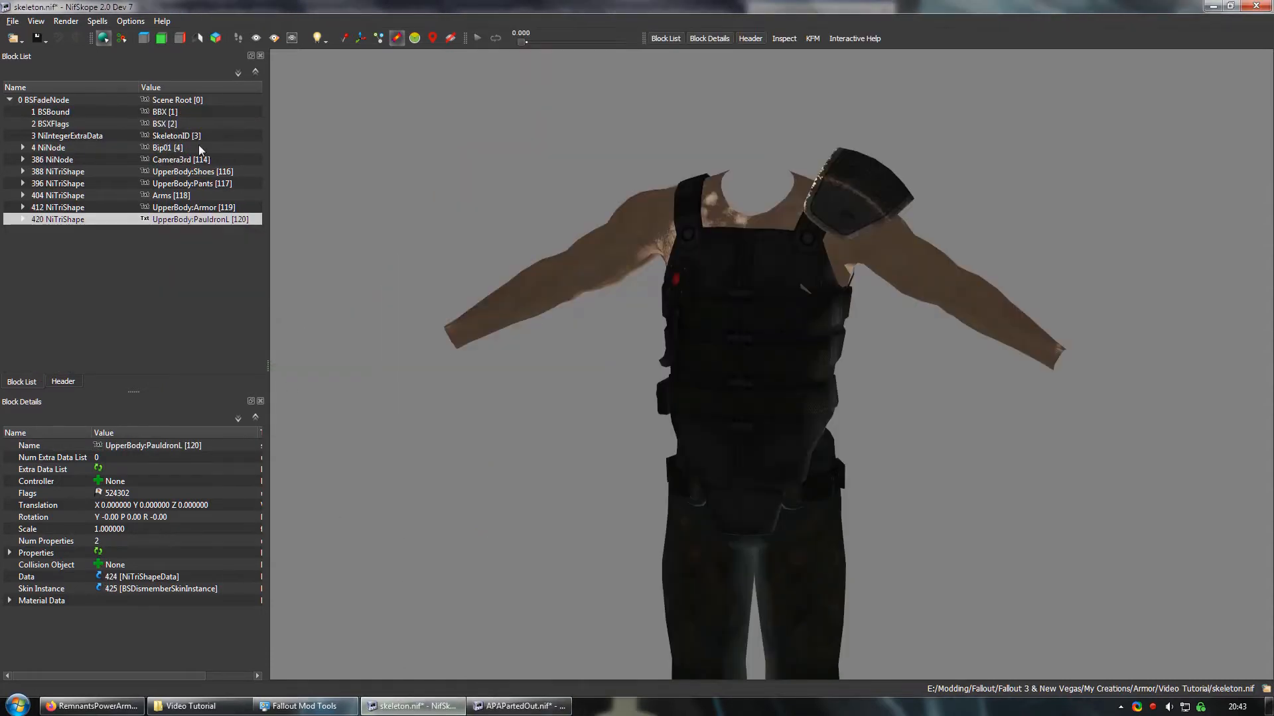
{"action": "right_click", "coordinate": [172, 101]}
{"action": "mouse_move", "coordinate": [272, 101]}
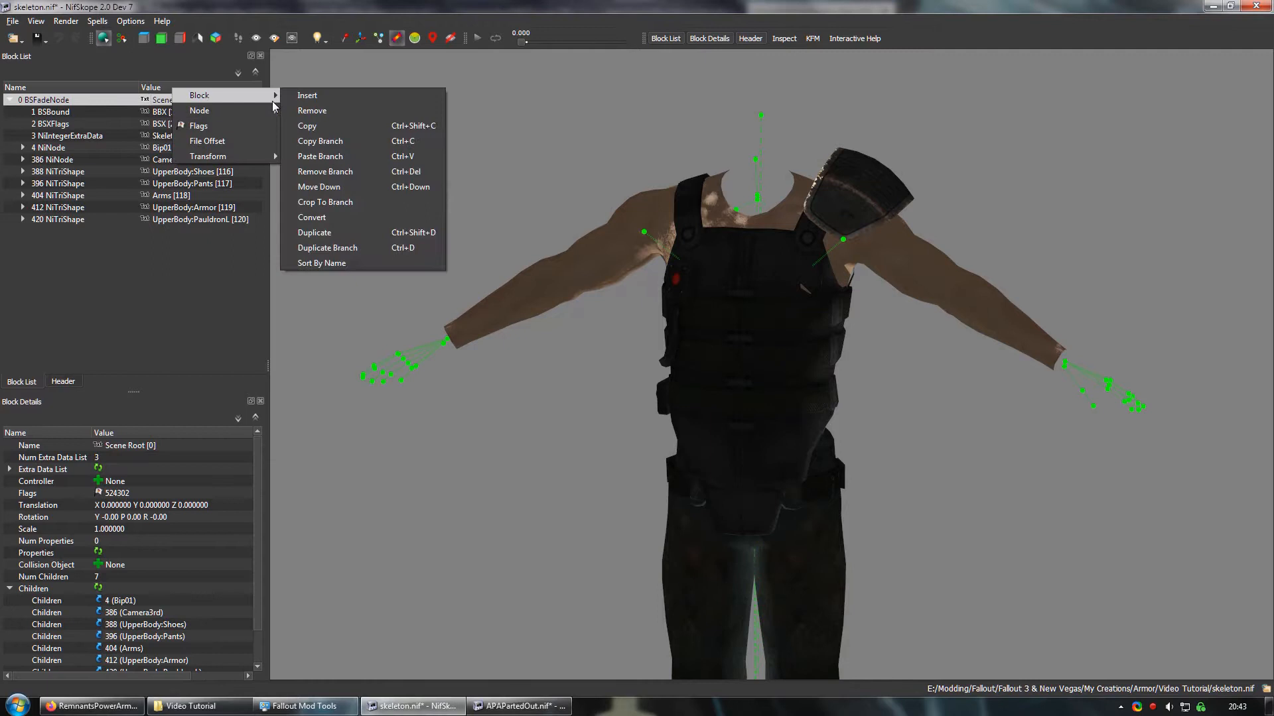
{"action": "left_click", "coordinate": [344, 157]}
{"action": "left_click", "coordinate": [1017, 401]}
{"action": "middle_click_drag", "start_coordinate": [952, 386], "coordinate": [772, 412]}
{"action": "scroll", "coordinate": [772, 412], "scroll_direction": "up", "scroll_amount": 4}
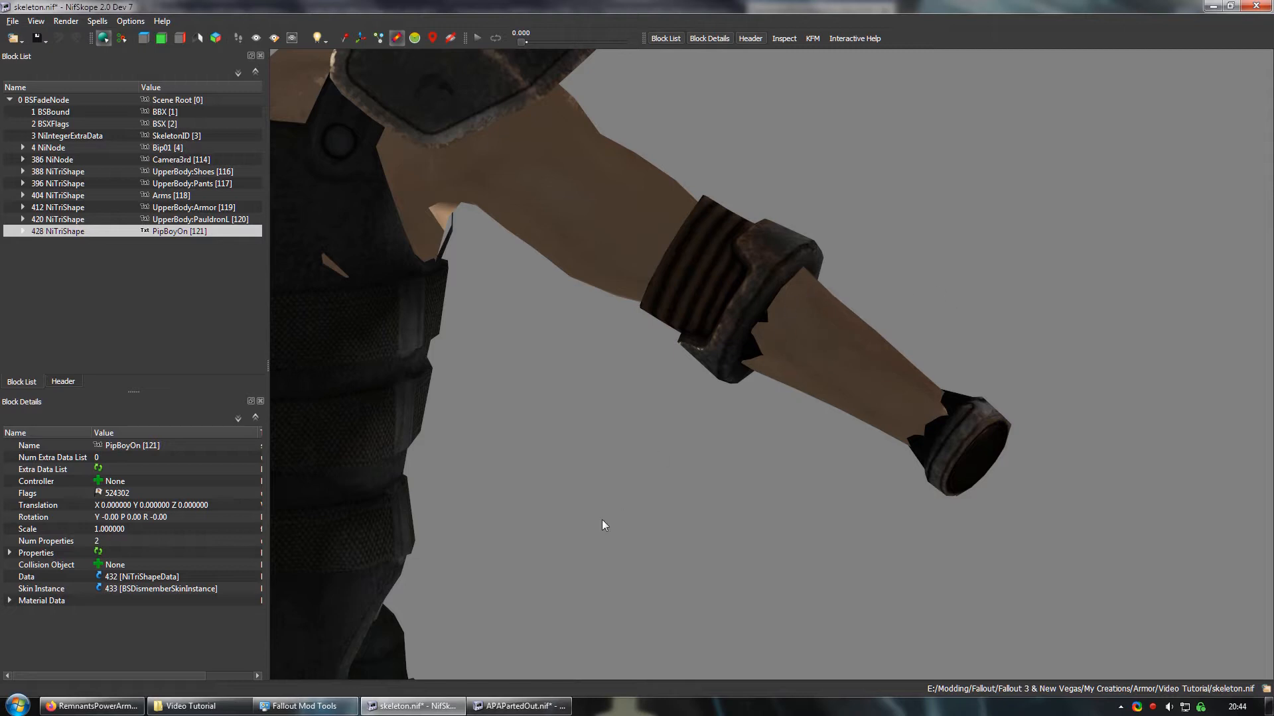
Step: Rename the full left forearm mesh block in APAPartedOut.nif to PipBoyOff
{"action": "left_click", "coordinate": [519, 705]}
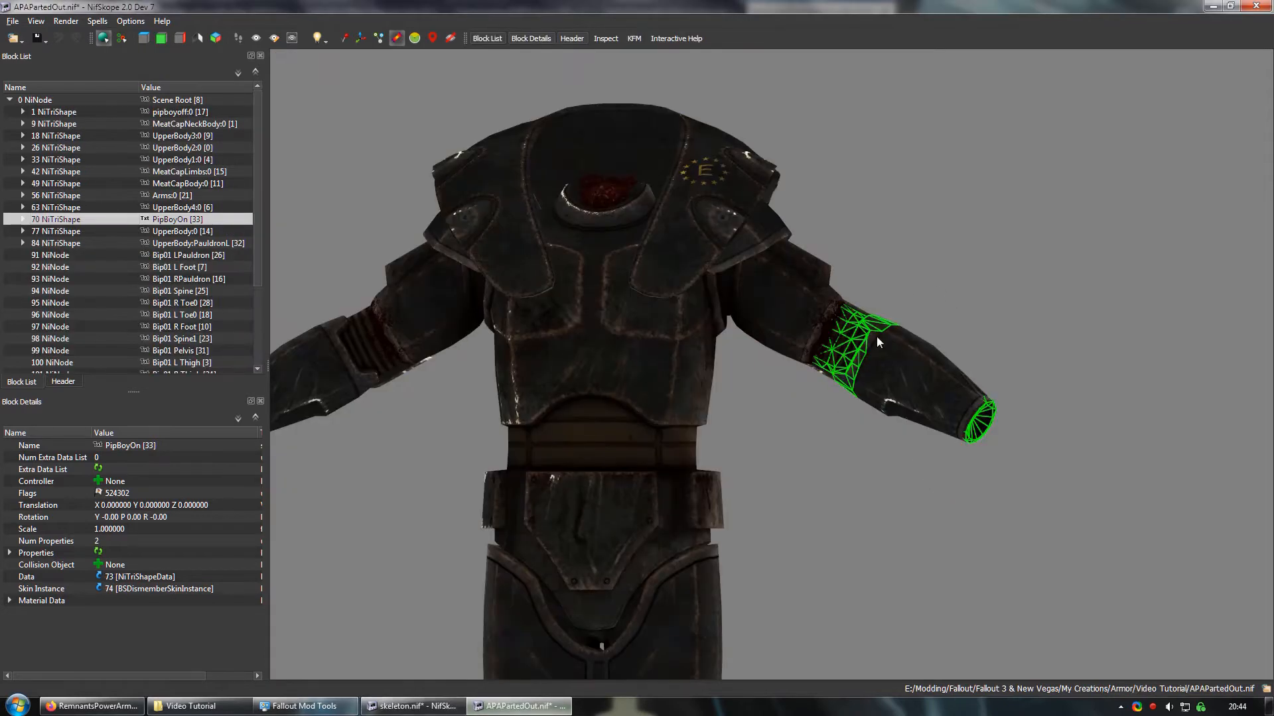
{"action": "left_click", "coordinate": [909, 375]}
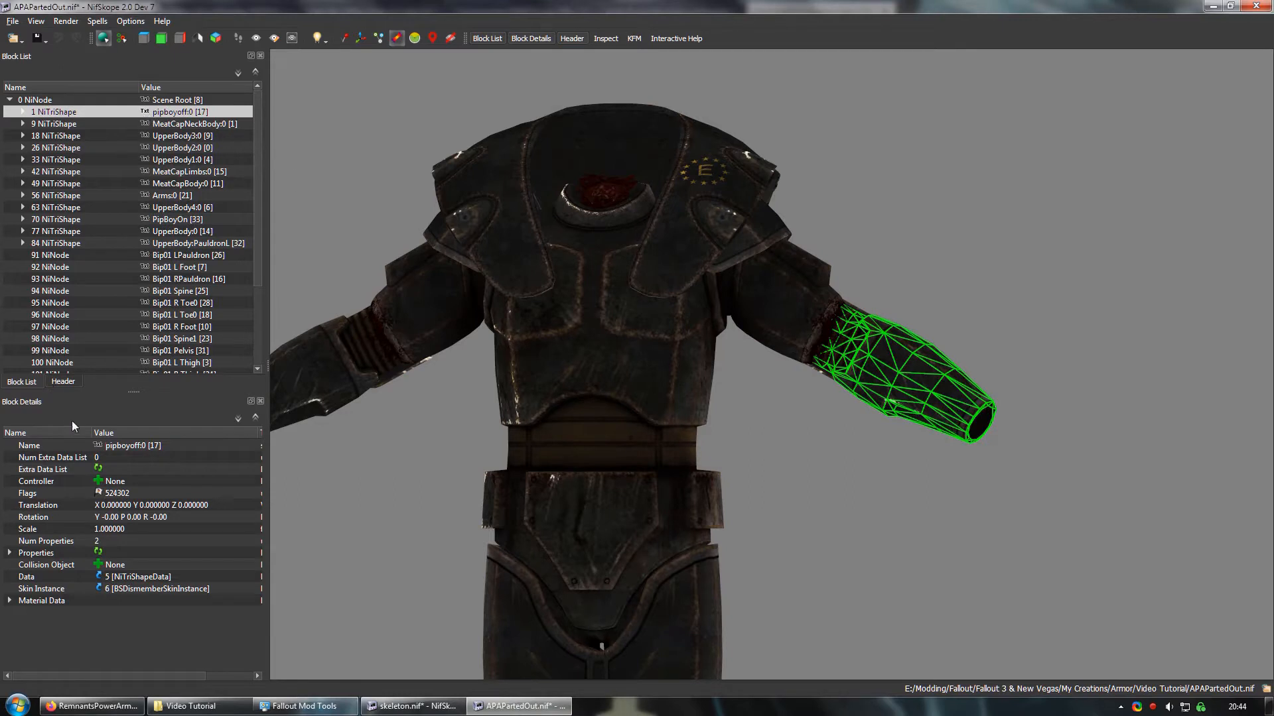
{"action": "double_click", "coordinate": [100, 445]}
{"action": "type", "text": "P"}
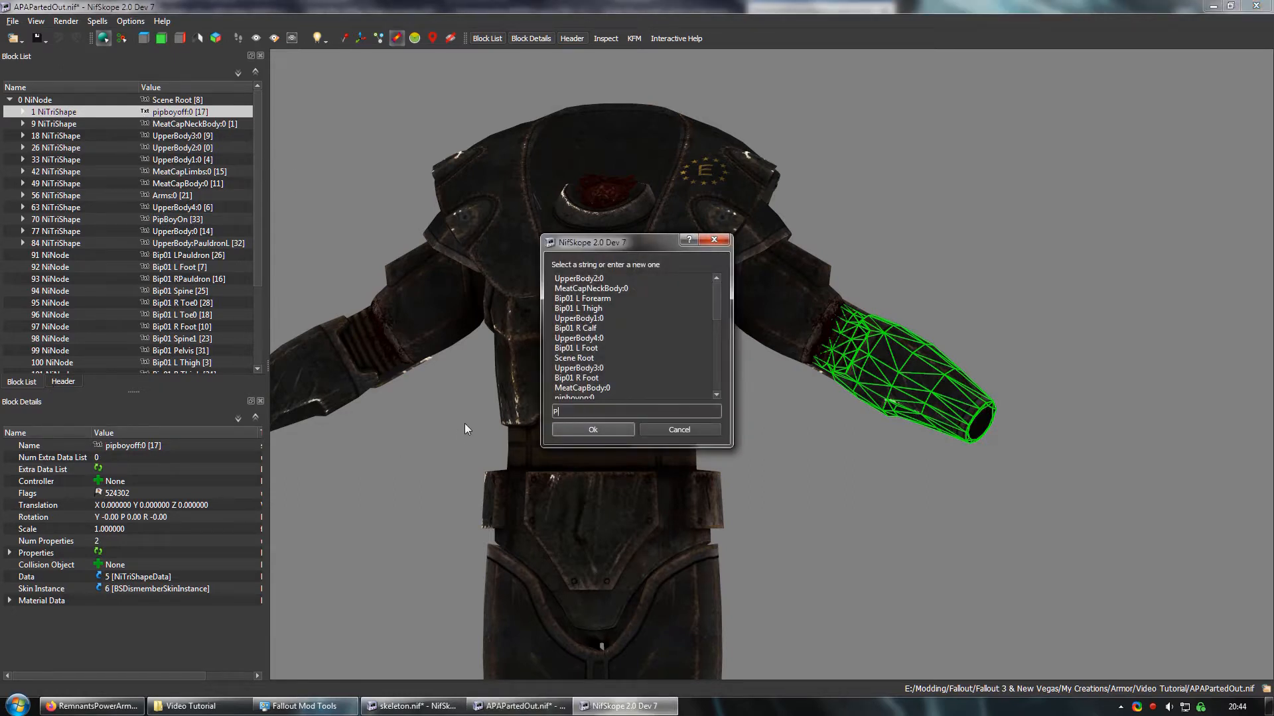
{"action": "type", "text": "ipBoyOff"}
{"action": "left_click", "coordinate": [590, 429]}
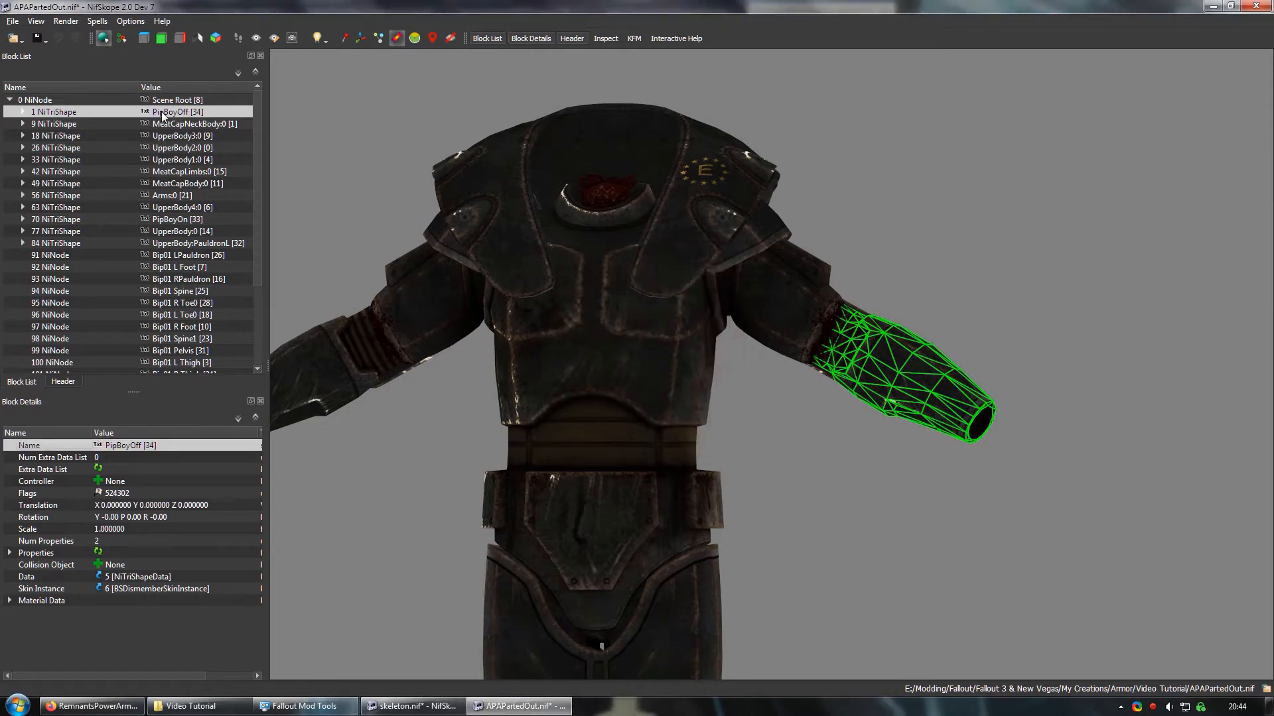
Step: Copy the PipBoyOff branch from APAPartedOut.nif and paste it onto skeleton.nif's root BSFadeNode, inspecting its fit on the left forearm
{"action": "right_click", "coordinate": [163, 101]}
{"action": "mouse_move", "coordinate": [222, 110]}
{"action": "left_click", "coordinate": [328, 151]}
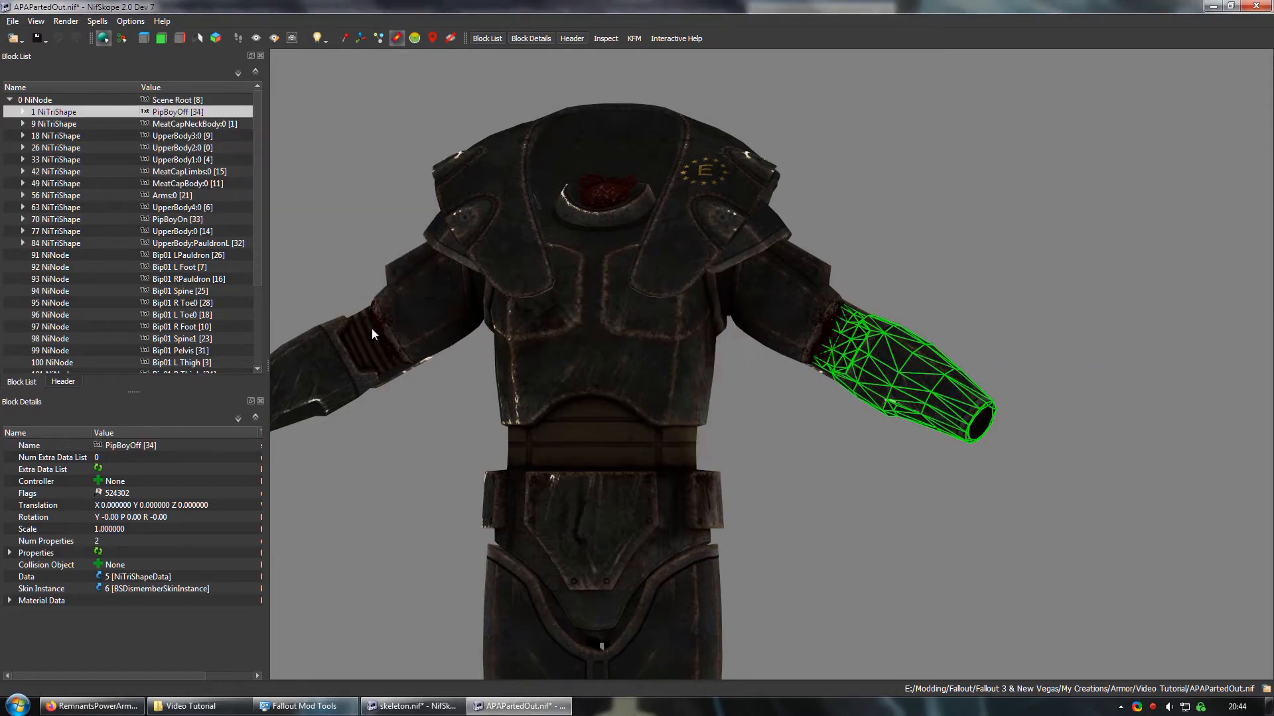
{"action": "left_click", "coordinate": [418, 706]}
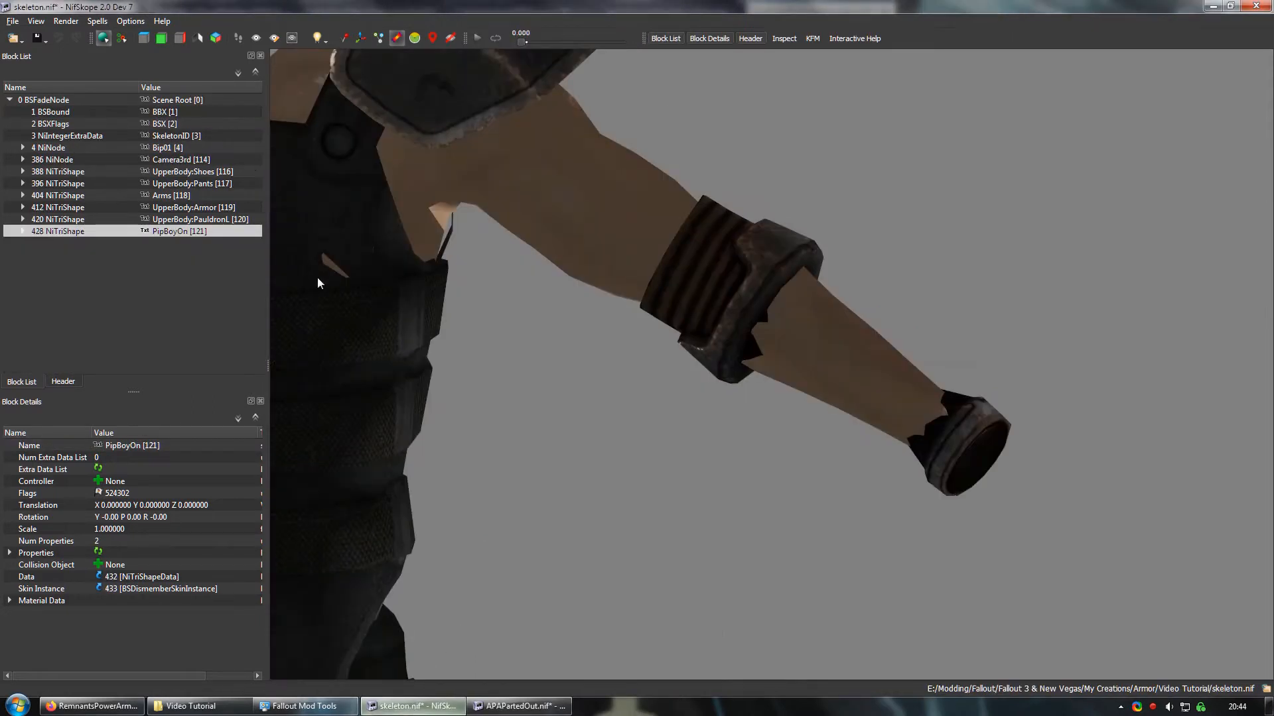
{"action": "right_click", "coordinate": [168, 102]}
{"action": "mouse_move", "coordinate": [199, 98]}
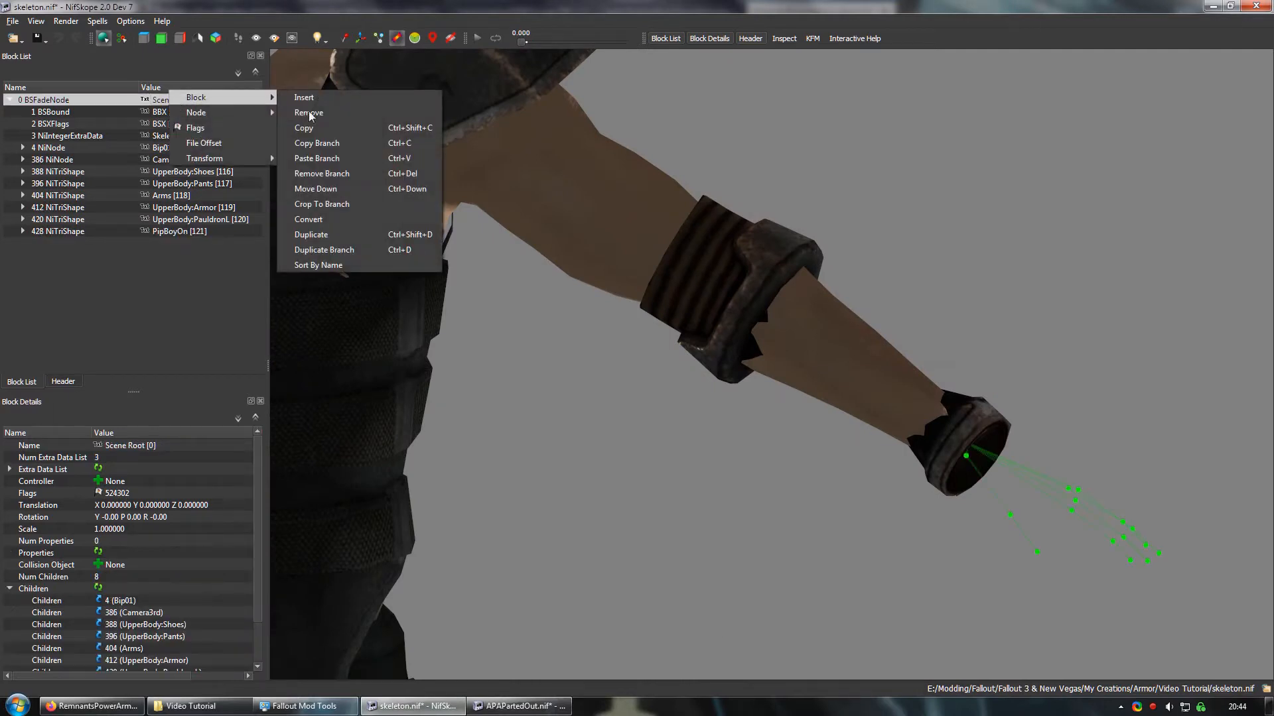
{"action": "left_click", "coordinate": [349, 160]}
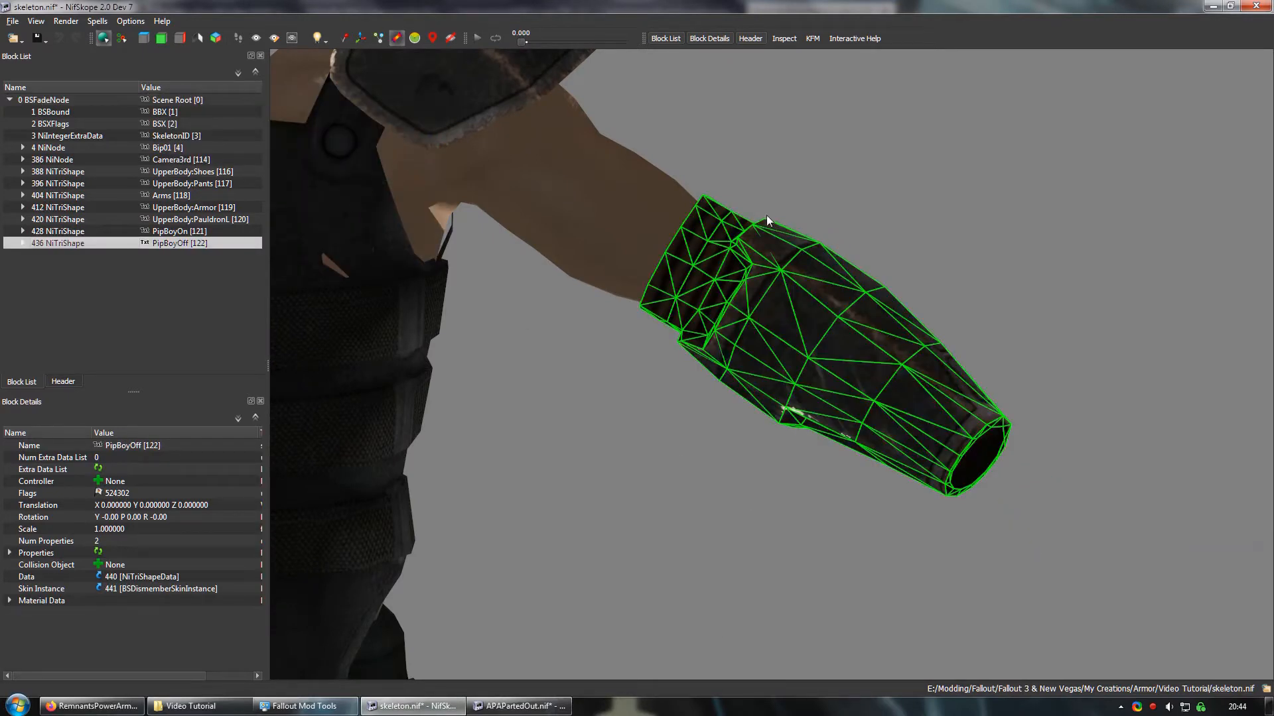
{"action": "left_click", "coordinate": [740, 405]}
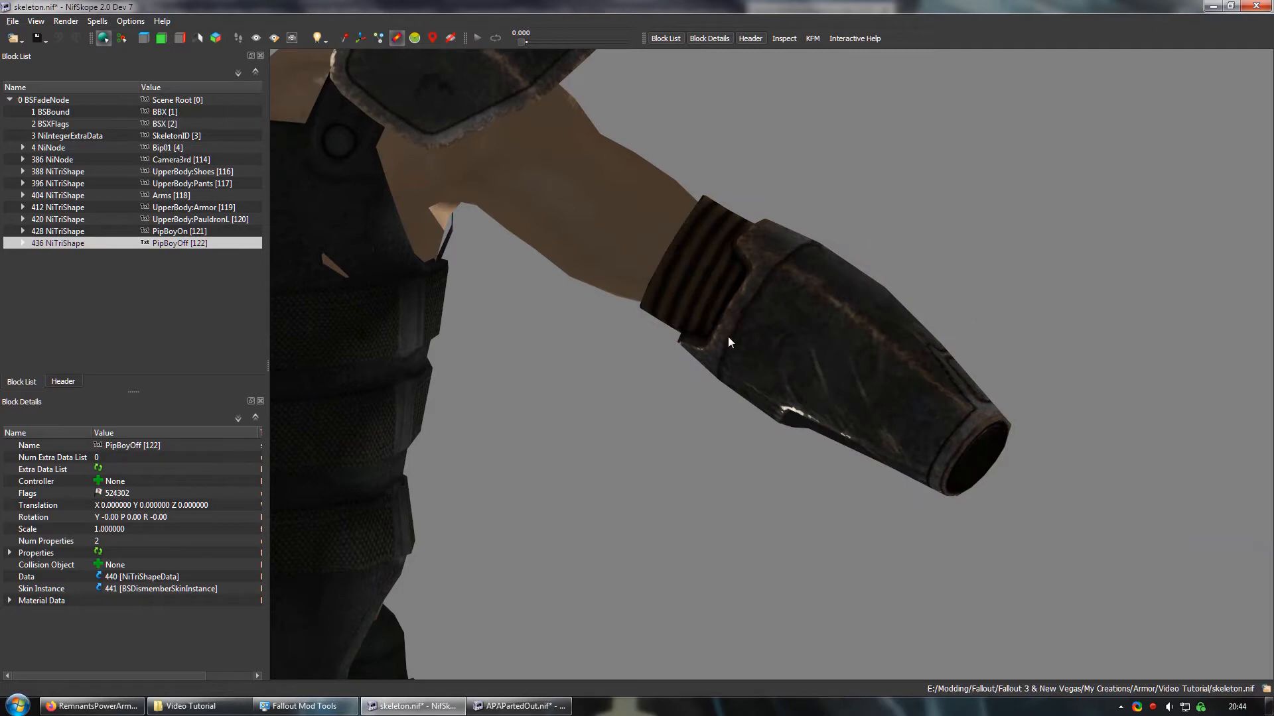
{"action": "left_click_drag", "start_coordinate": [822, 395], "coordinate": [557, 639]}
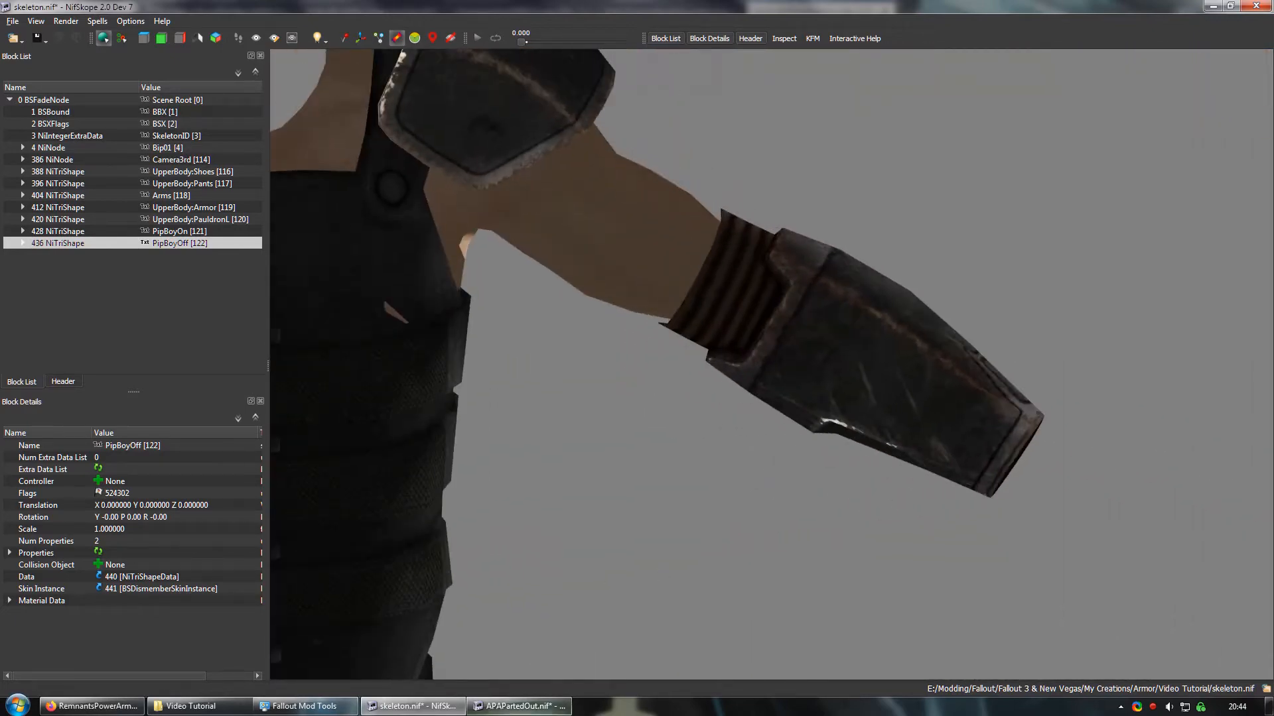
Step: Examine the Arms:0 mesh in APAPartedOut.nif to see which arm sections it covers
{"action": "left_click", "coordinate": [504, 705]}
{"action": "left_click", "coordinate": [776, 316]}
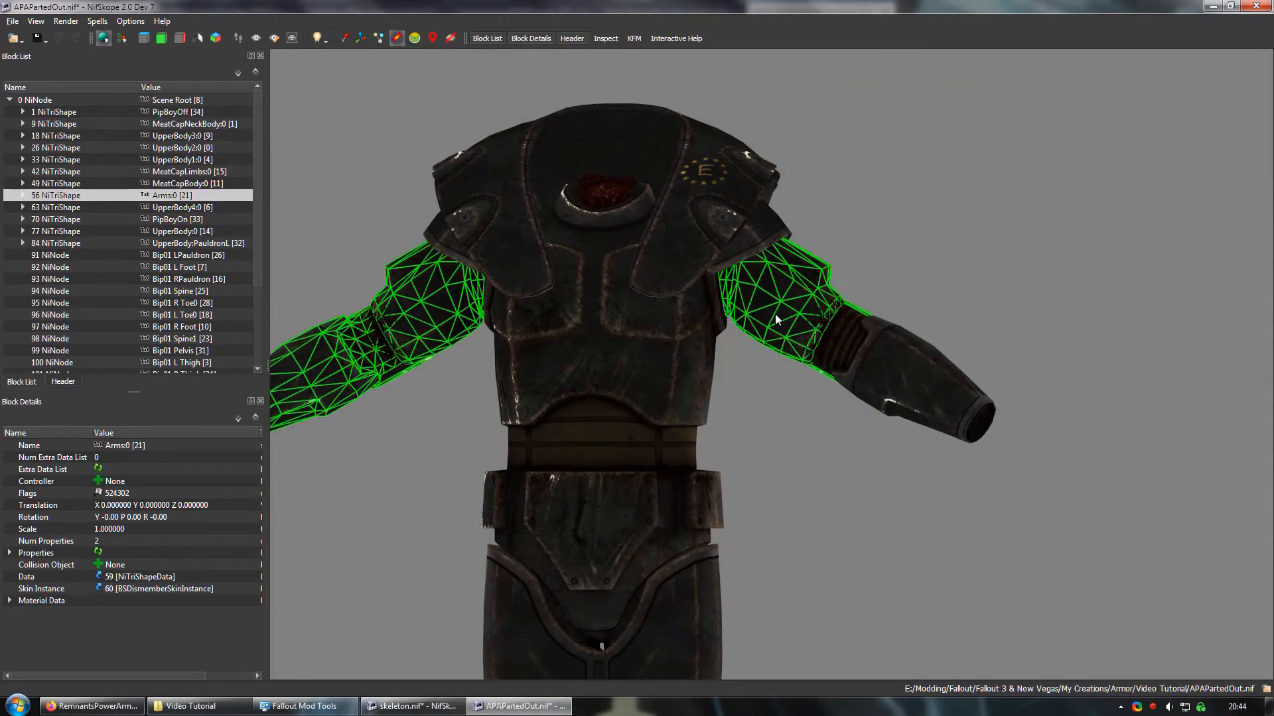
{"action": "left_click_drag", "start_coordinate": [759, 339], "coordinate": [807, 412]}
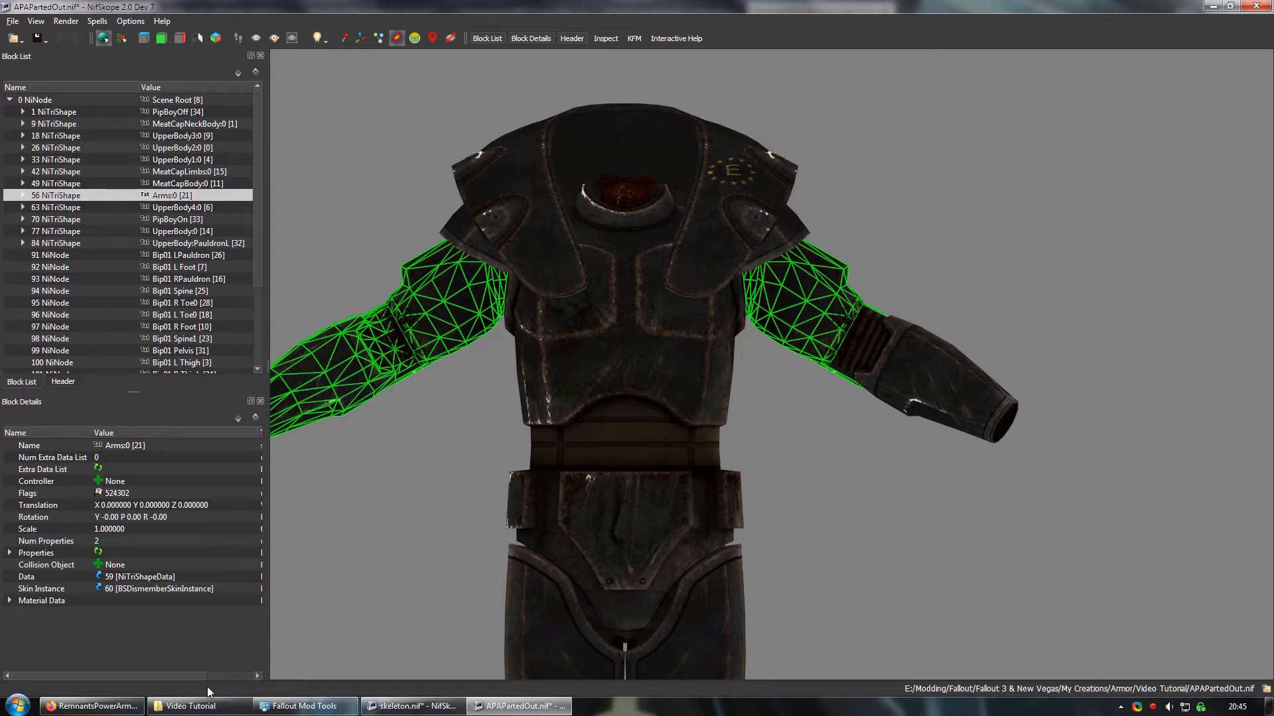
Step: Open a new Blender session and import advancedpowerarmor.nif with the existing NIF import settings
{"action": "left_click", "coordinate": [273, 709]}
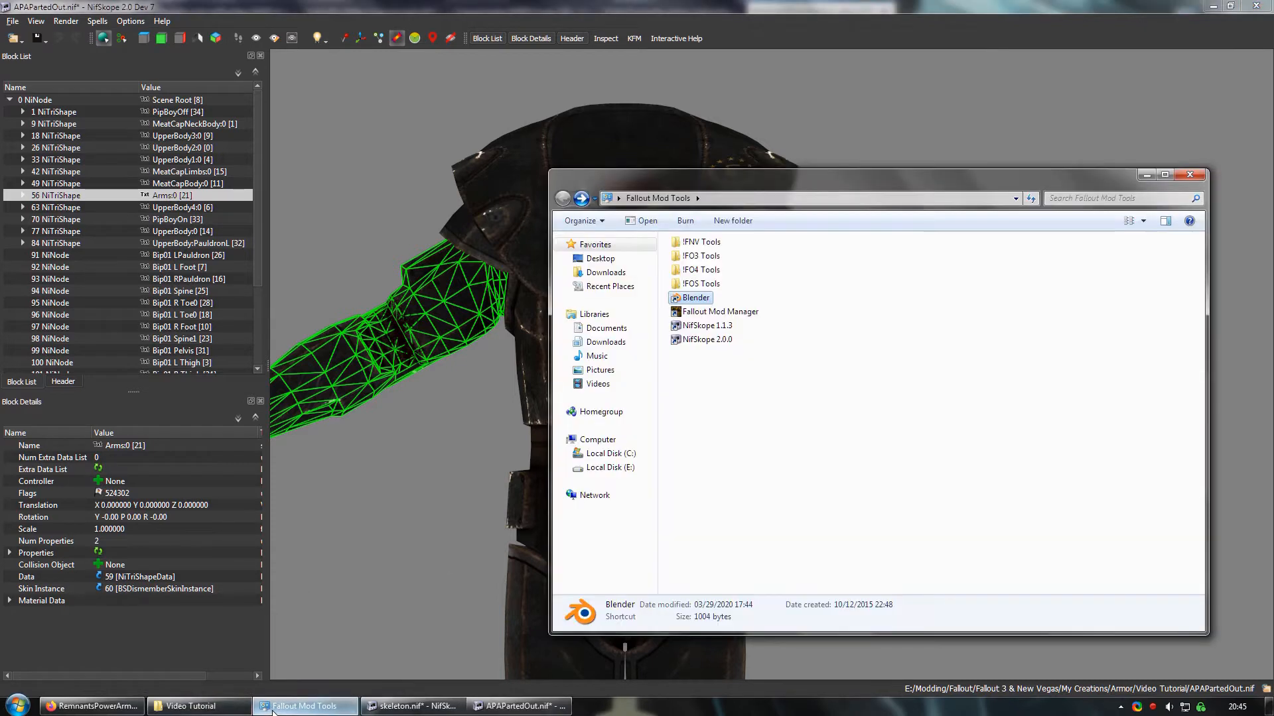
{"action": "double_click", "coordinate": [694, 298]}
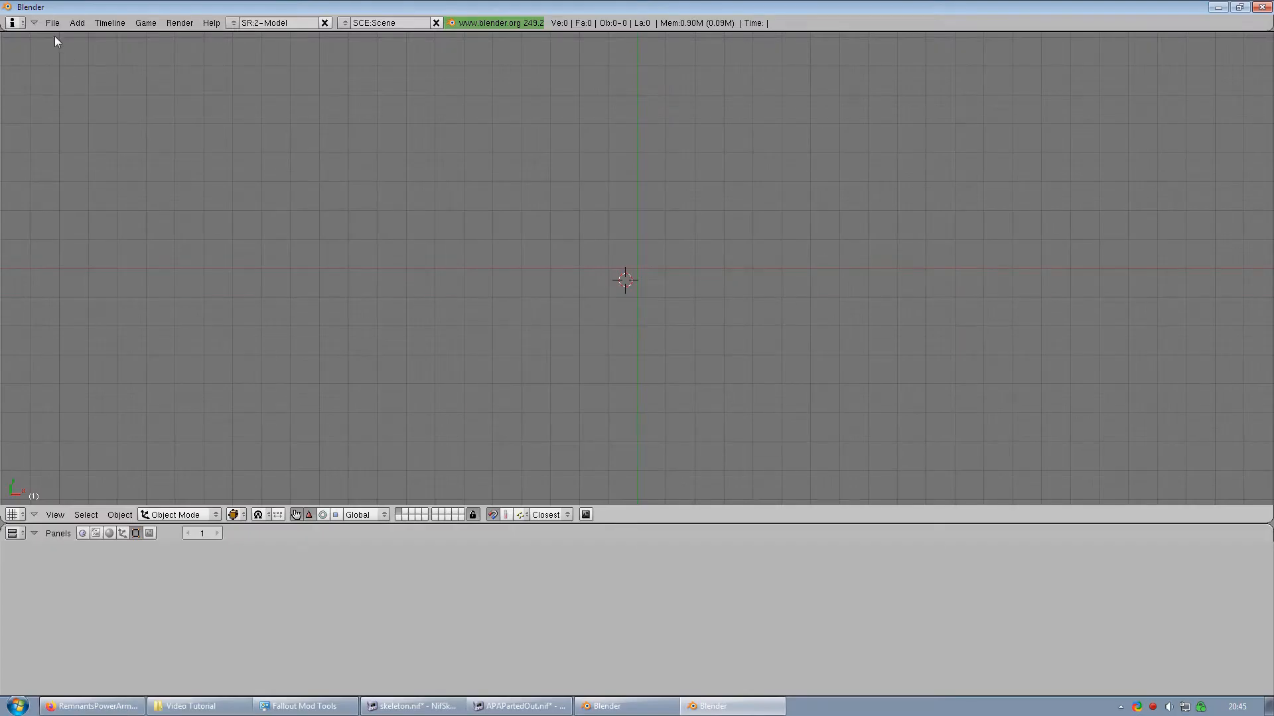
{"action": "left_click", "coordinate": [53, 23]}
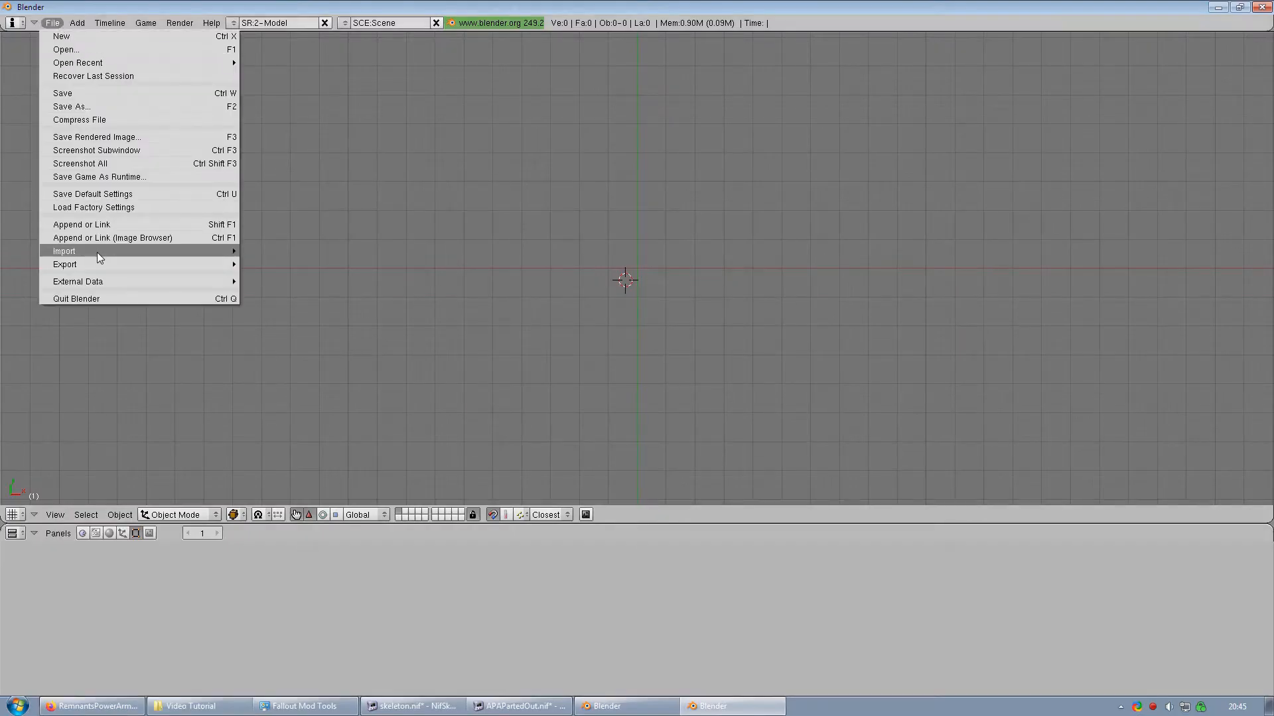
{"action": "mouse_move", "coordinate": [97, 252]}
{"action": "left_click", "coordinate": [364, 492]}
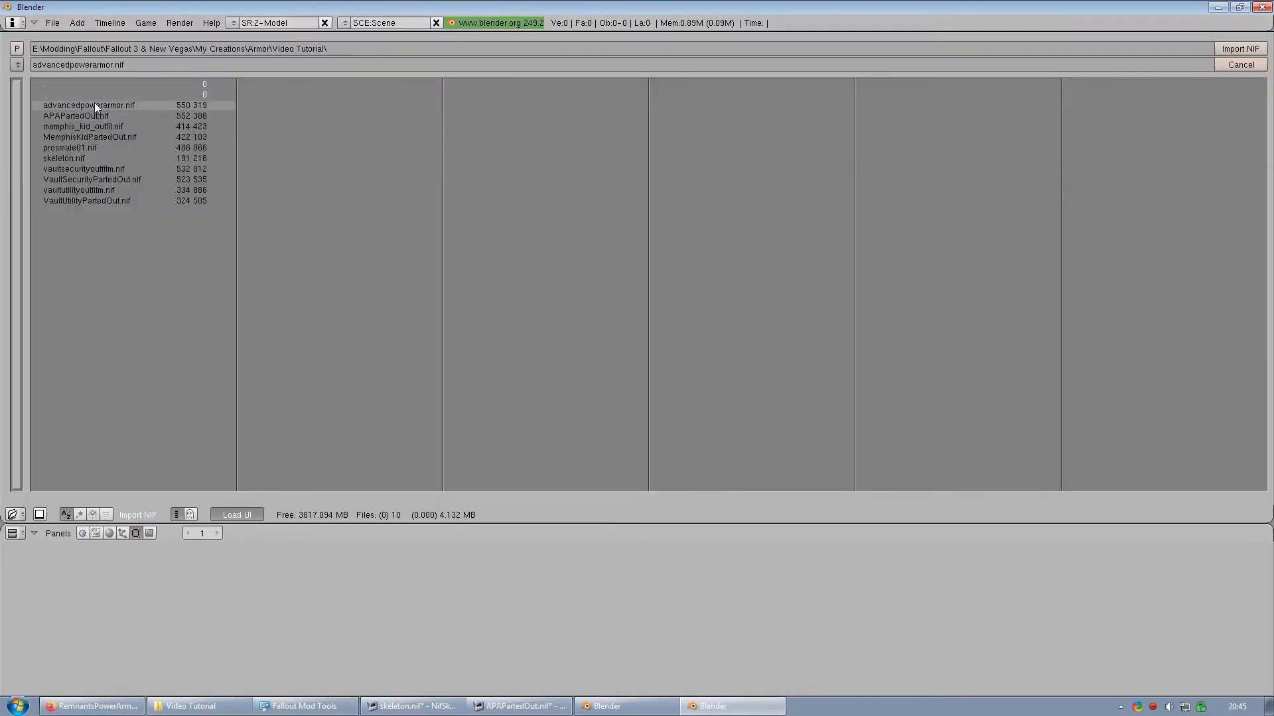
{"action": "left_click", "coordinate": [1239, 49]}
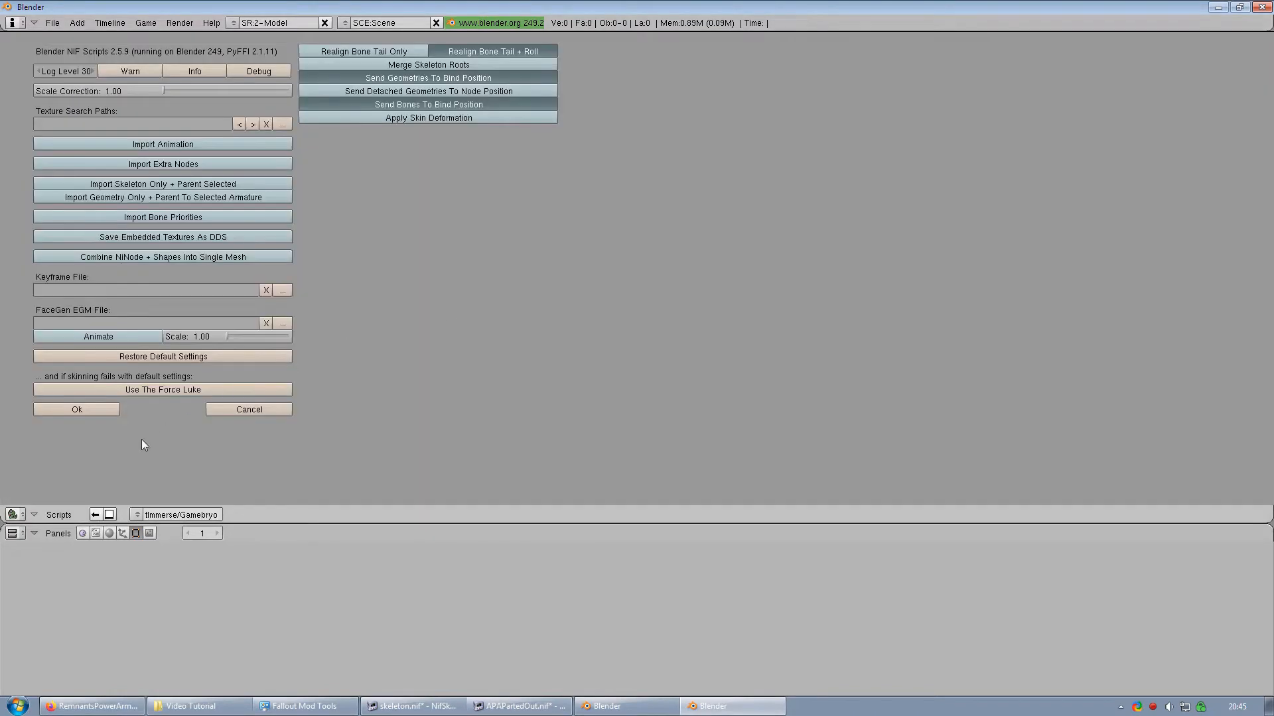
{"action": "left_click", "coordinate": [91, 409]}
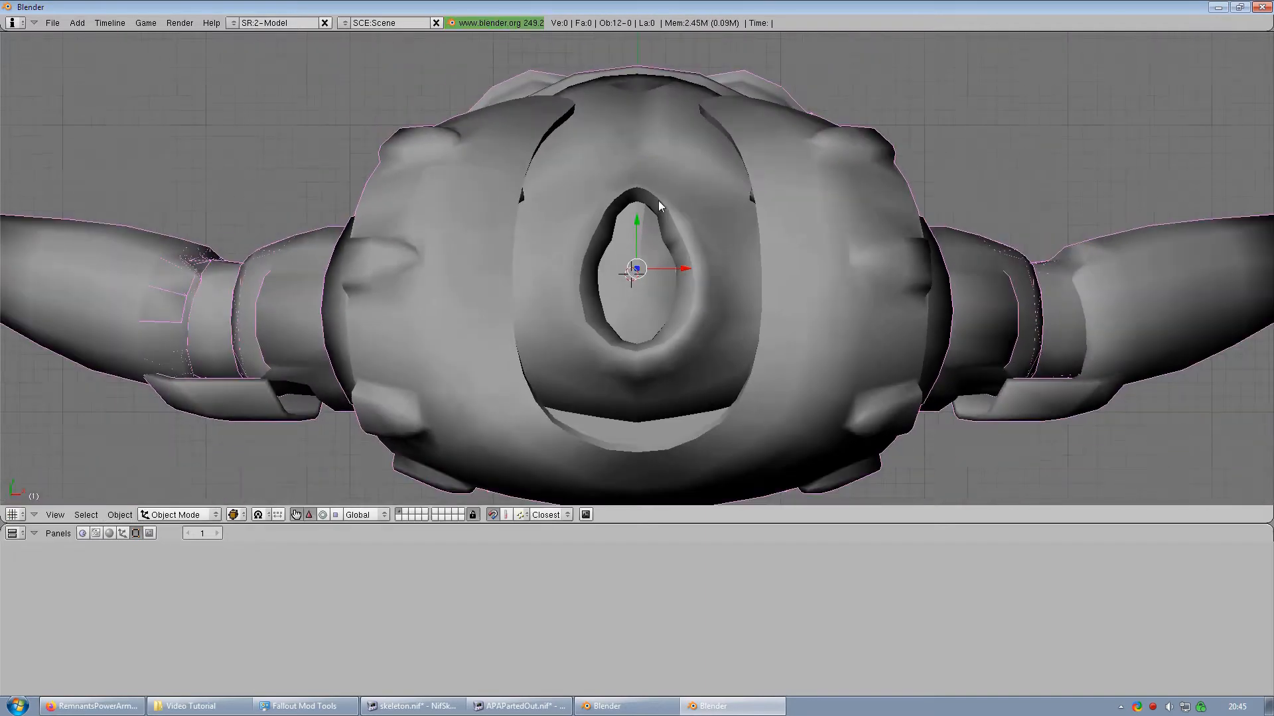
Step: Deselect everything and hide the full forearm mesh on the power armor's left arm
{"action": "scroll", "coordinate": [658, 201], "scroll_direction": "down", "scroll_amount": 2}
{"action": "key", "text": "a"}
{"action": "middle_click_drag", "start_coordinate": [435, 292], "coordinate": [770, 259]}
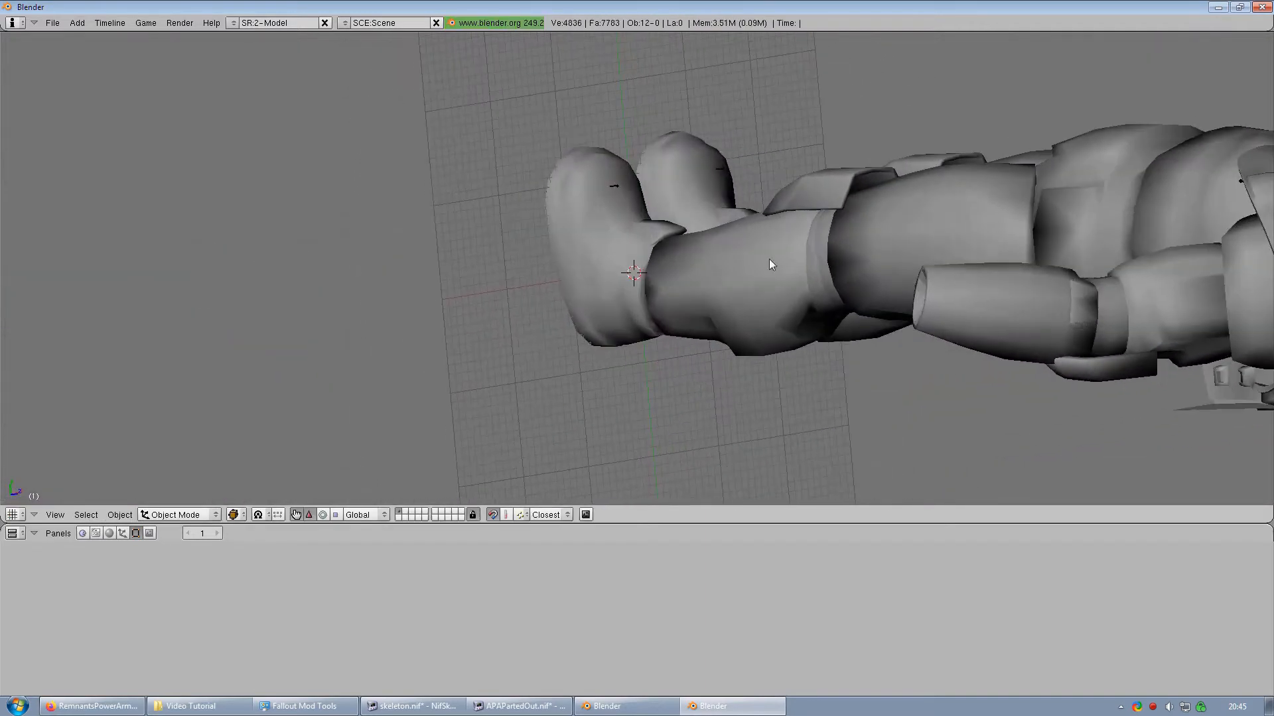
{"action": "right_click", "coordinate": [1048, 313]}
{"action": "key", "text": "h"}
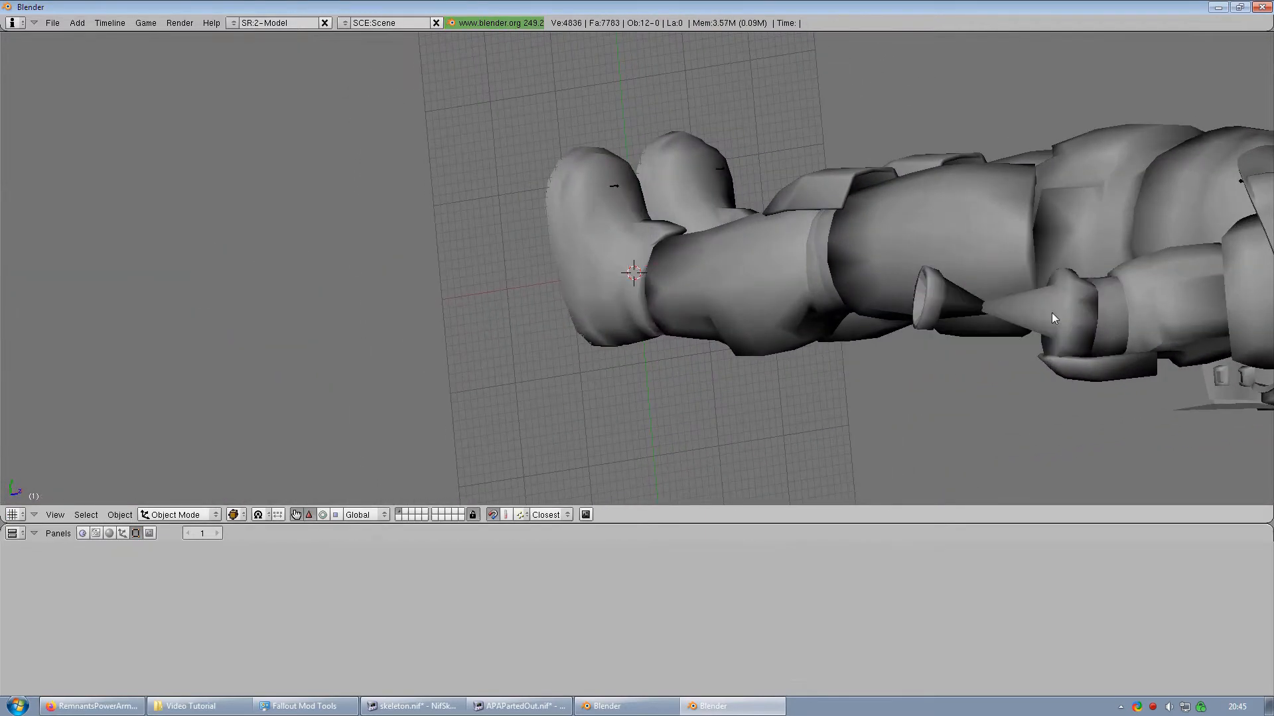
Step: Inspect the pipboyon:0 mesh on the left forearm and hide it as well
{"action": "middle_click_drag", "start_coordinate": [1044, 316], "coordinate": [597, 293]}
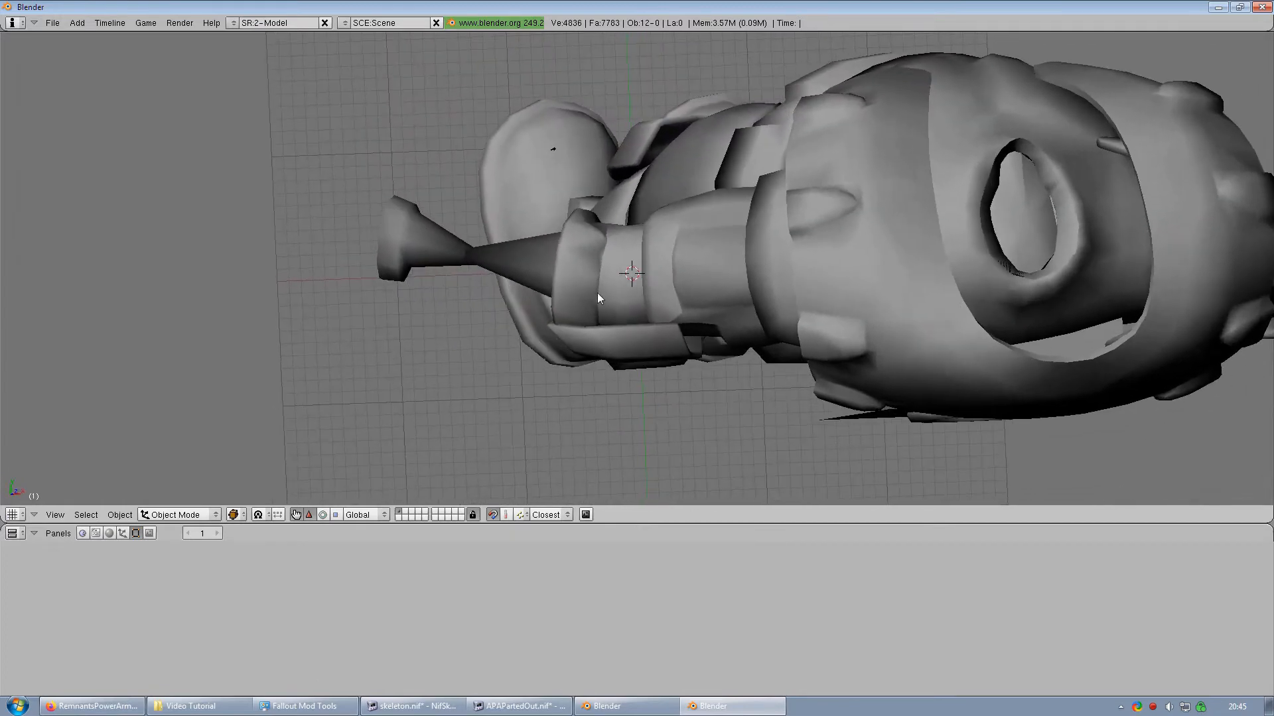
{"action": "right_click", "coordinate": [448, 266]}
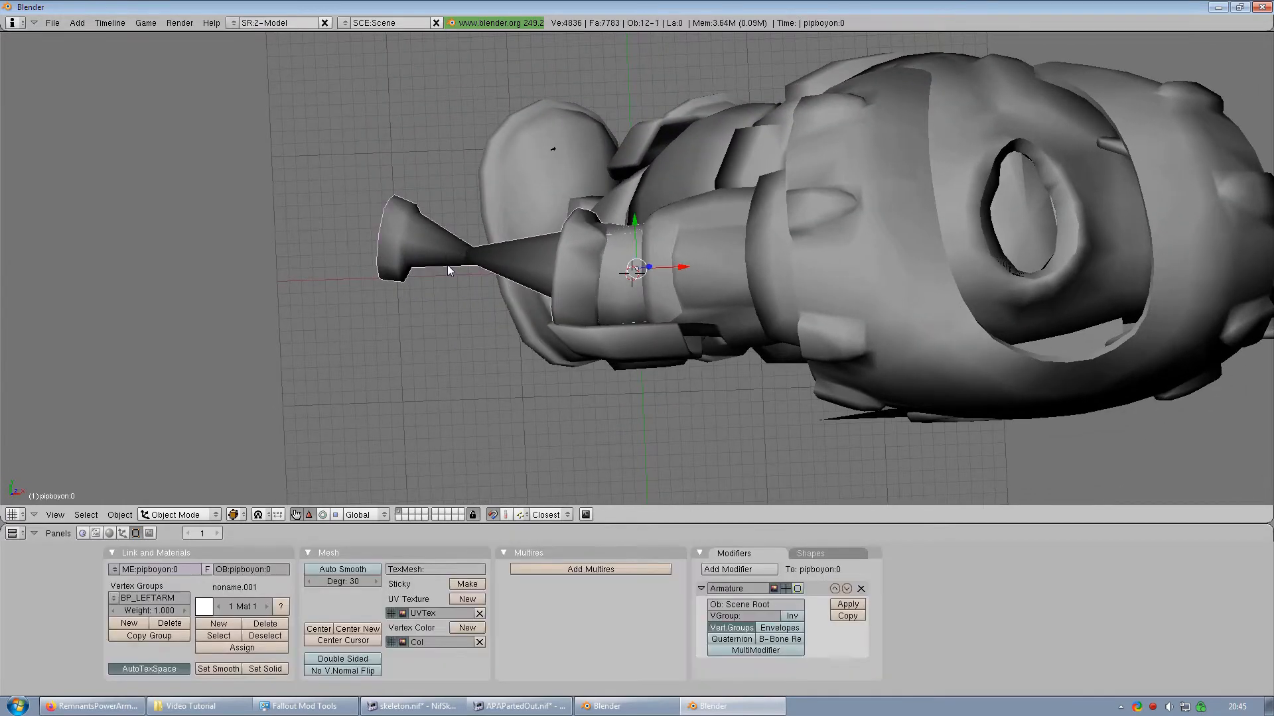
{"action": "scroll", "coordinate": [452, 266], "scroll_direction": "up", "scroll_amount": 1}
{"action": "key", "text": "Tab"}
{"action": "scroll", "coordinate": [427, 269], "scroll_direction": "up", "scroll_amount": 2}
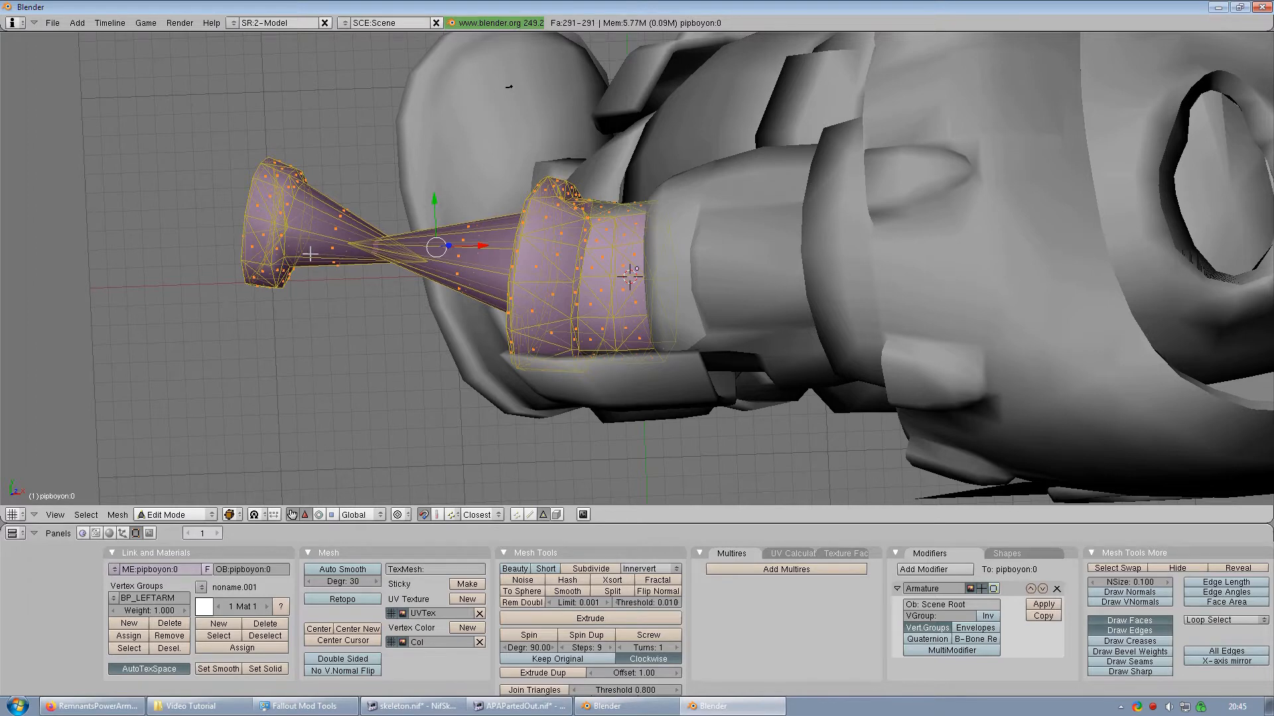
{"action": "key", "text": "Tab"}
{"action": "key", "text": "h"}
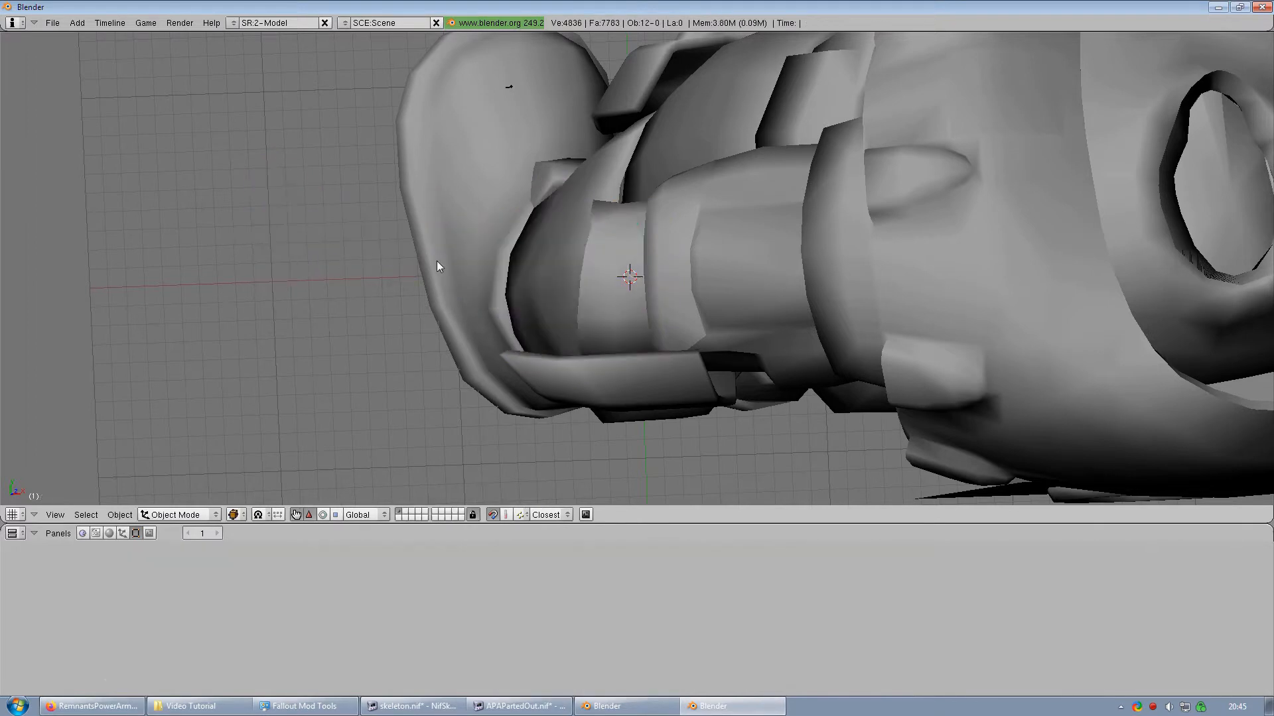
{"action": "right_click", "coordinate": [843, 229]}
{"action": "scroll", "coordinate": [835, 227], "scroll_direction": "down", "scroll_amount": 2}
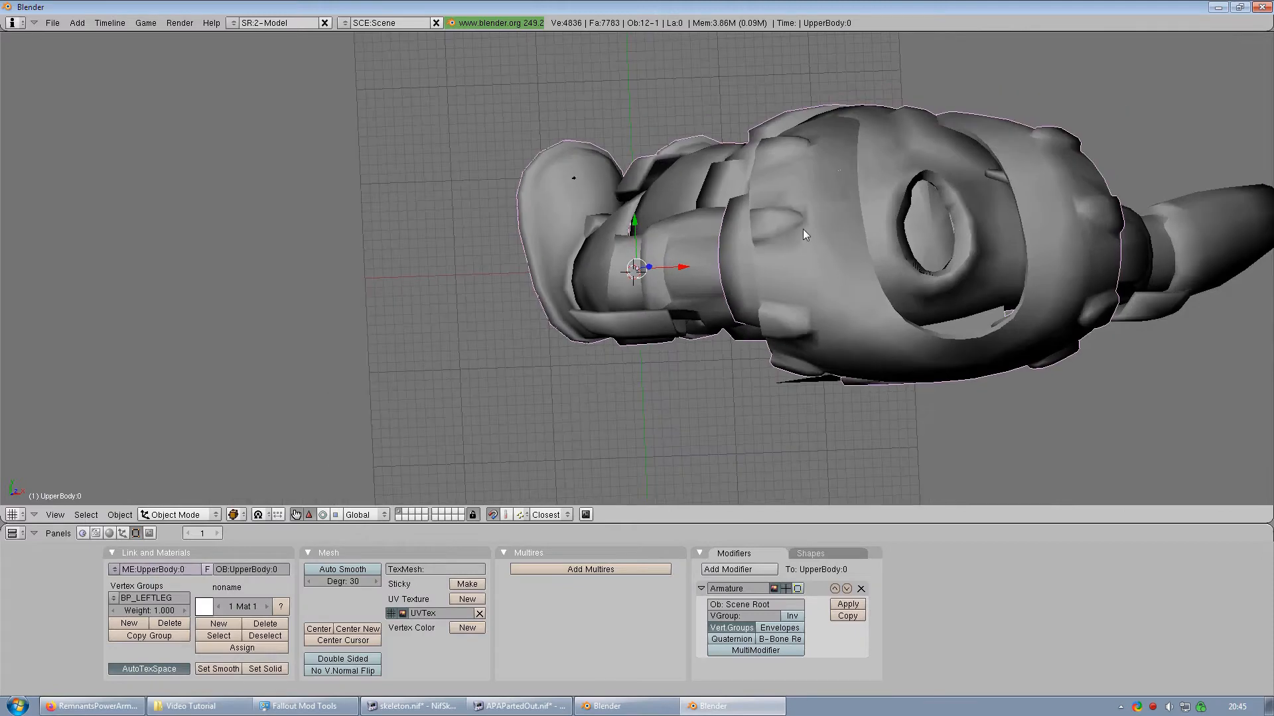
{"action": "scroll", "coordinate": [802, 228], "scroll_direction": "down", "scroll_amount": 5}
{"action": "middle_click_drag", "start_coordinate": [802, 229], "coordinate": [554, 237]}
{"action": "scroll", "coordinate": [555, 237], "scroll_direction": "up", "scroll_amount": 5}
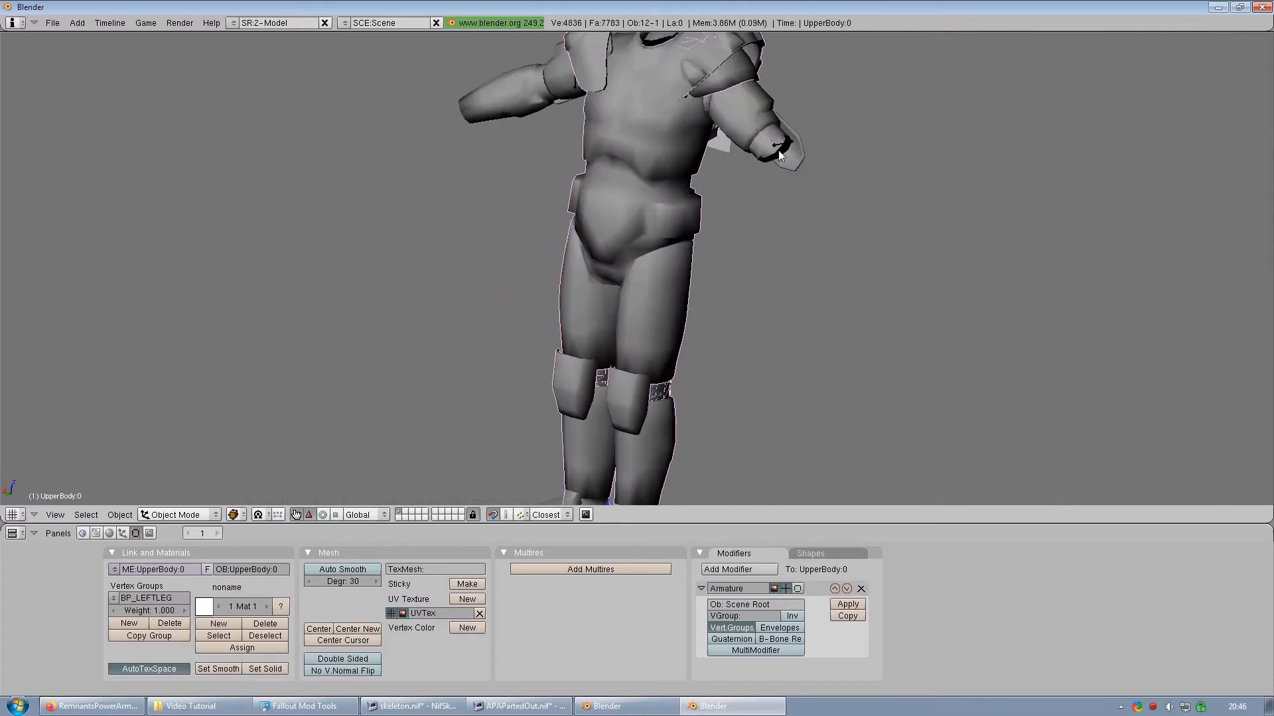
{"action": "key", "text": "Tab"}
{"action": "middle_click_drag", "start_coordinate": [717, 124], "coordinate": [551, 321], "text": "shift"}
{"action": "scroll", "coordinate": [542, 305], "scroll_direction": "up", "scroll_amount": 3}
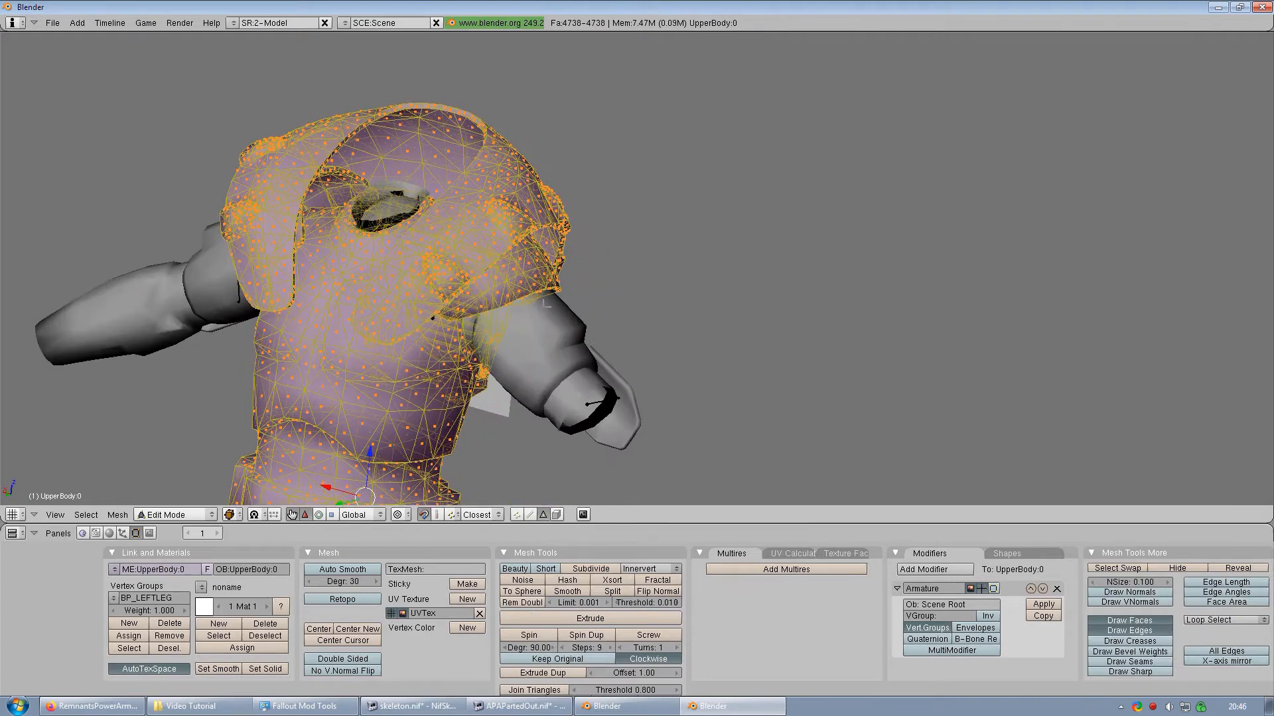
{"action": "key", "text": "Tab"}
Step: Separate the left arm's faces from the Arms:0 mesh into their own object
{"action": "right_click", "coordinate": [531, 353]}
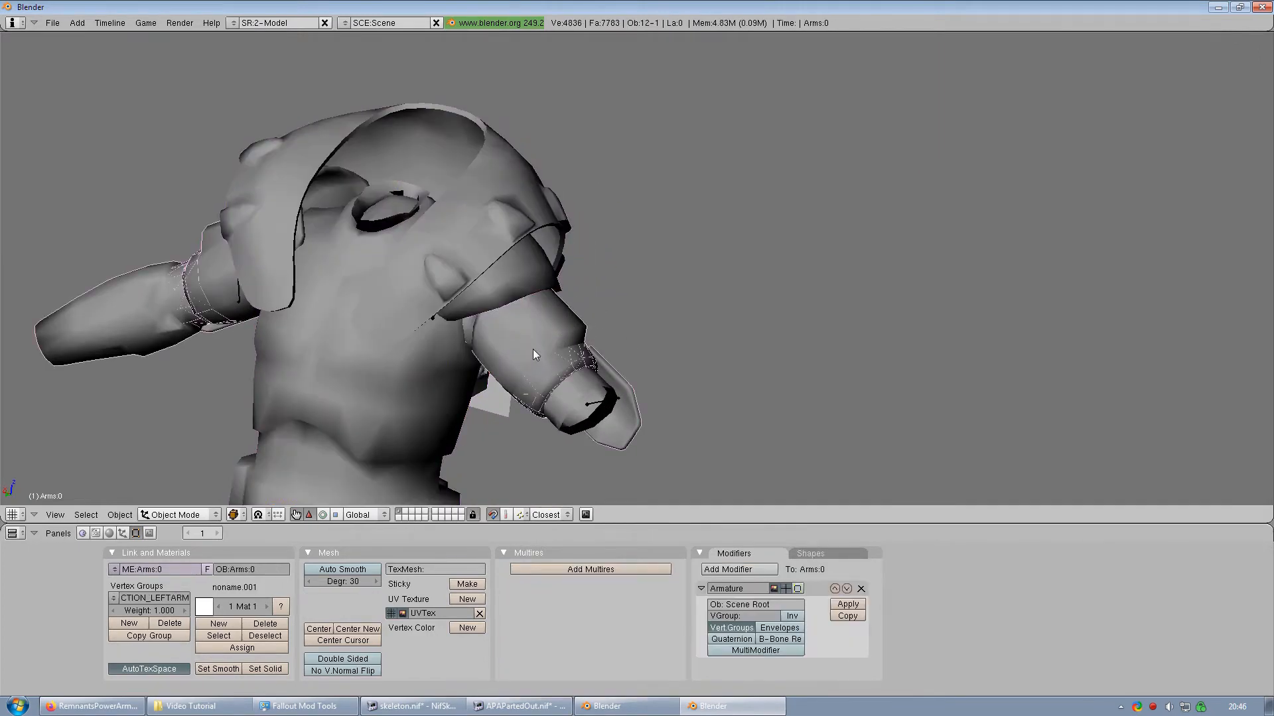
{"action": "key", "text": "Tab"}
{"action": "middle_click_drag", "start_coordinate": [531, 349], "coordinate": [647, 355]}
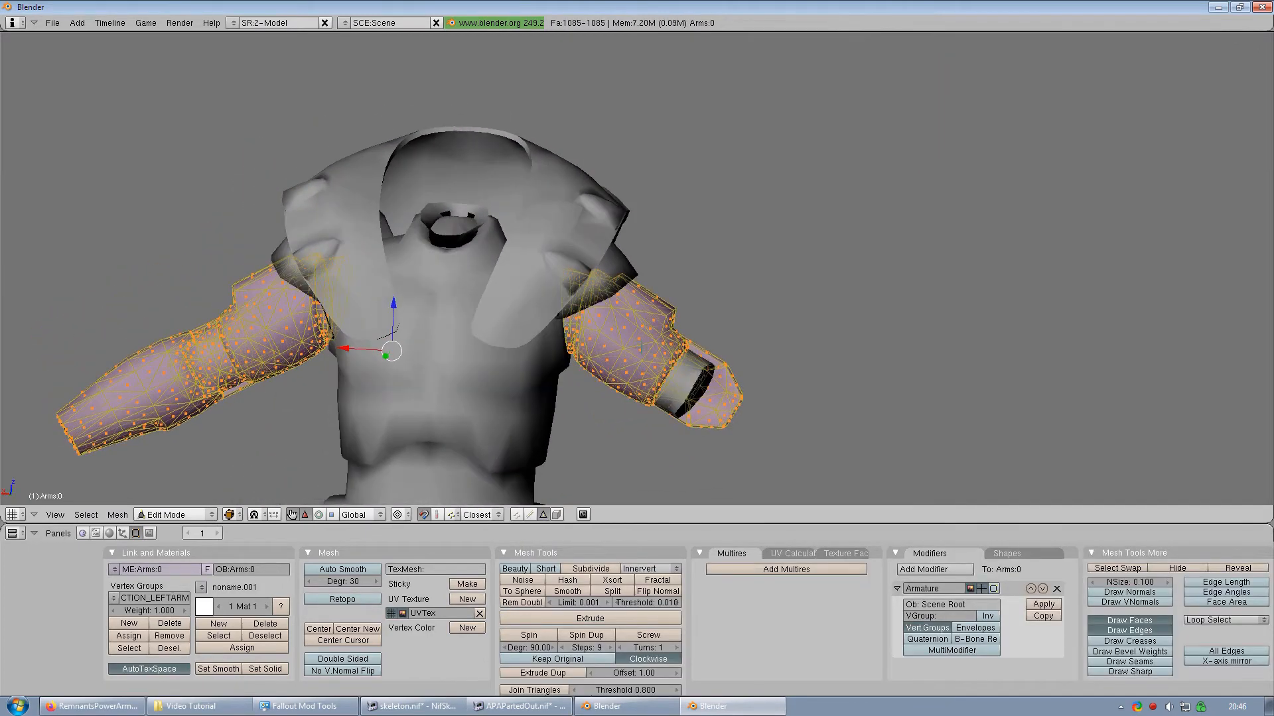
{"action": "key", "text": "a"}
{"action": "key", "text": "b"}
{"action": "left_click_drag", "start_coordinate": [528, 223], "coordinate": [799, 456]}
{"action": "key", "text": "p"}
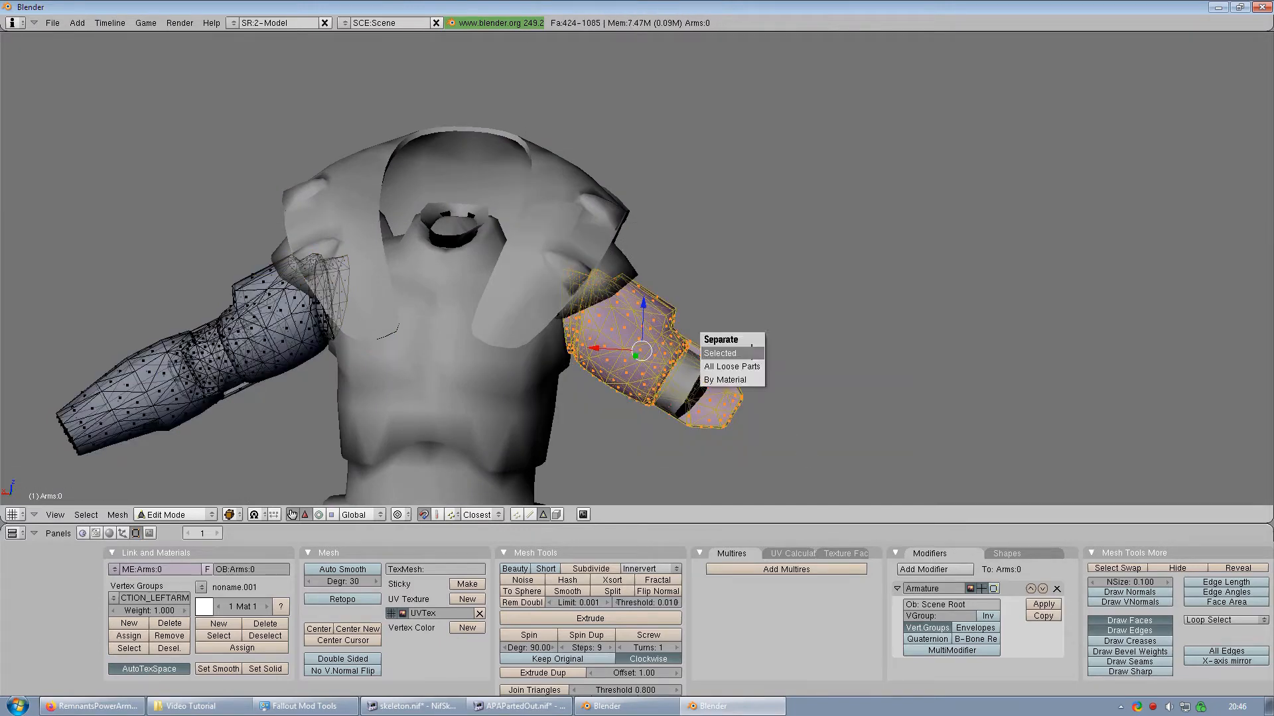
{"action": "left_click", "coordinate": [722, 353]}
{"action": "key", "text": "Tab"}
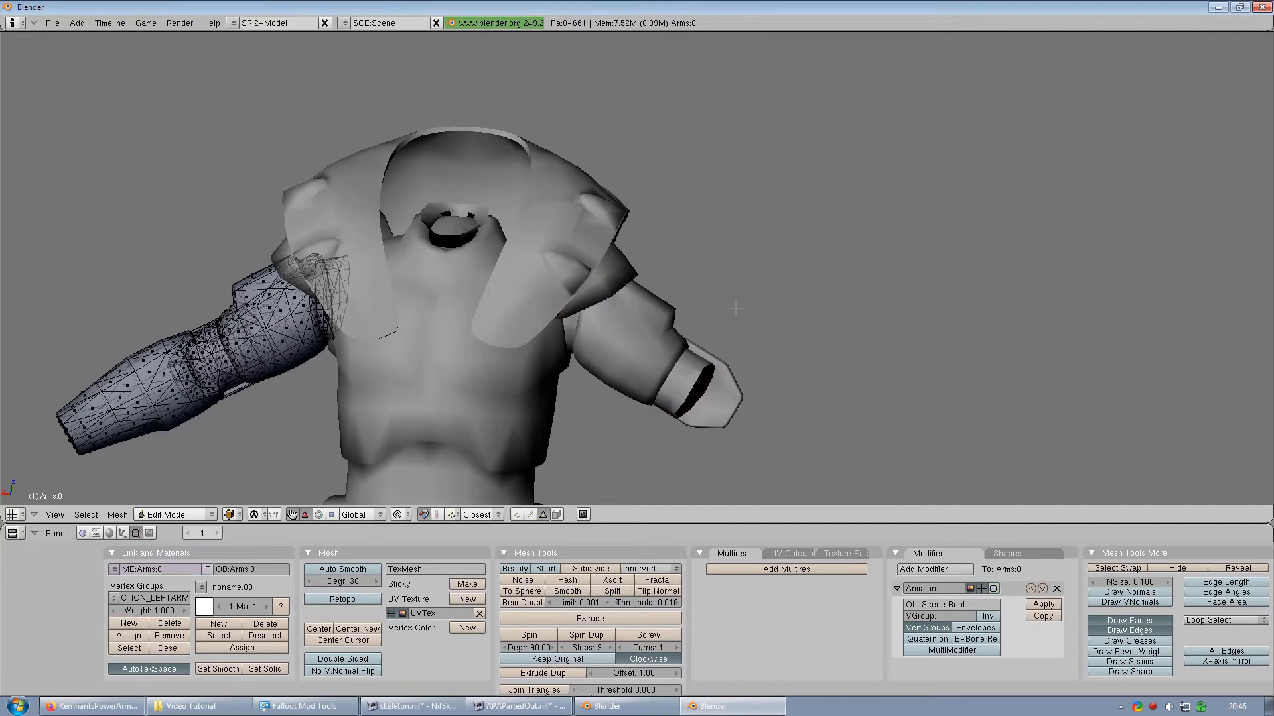
Step: Separate the linked faces of the left shoulder pauldron from the UpperBody:0 mesh into their own object
{"action": "right_click", "coordinate": [613, 282]}
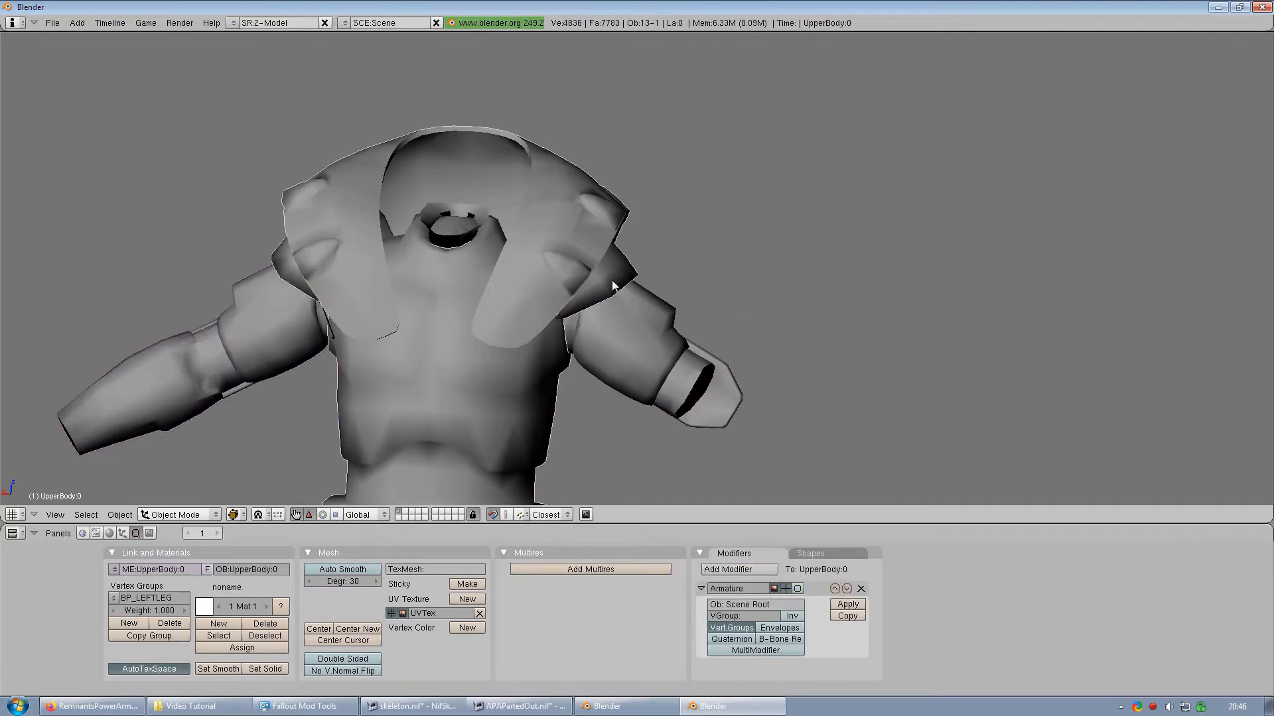
{"action": "key", "text": "Tab"}
{"action": "middle_click_drag", "start_coordinate": [496, 320], "coordinate": [483, 243]}
{"action": "scroll", "coordinate": [496, 233], "scroll_direction": "up", "scroll_amount": 2}
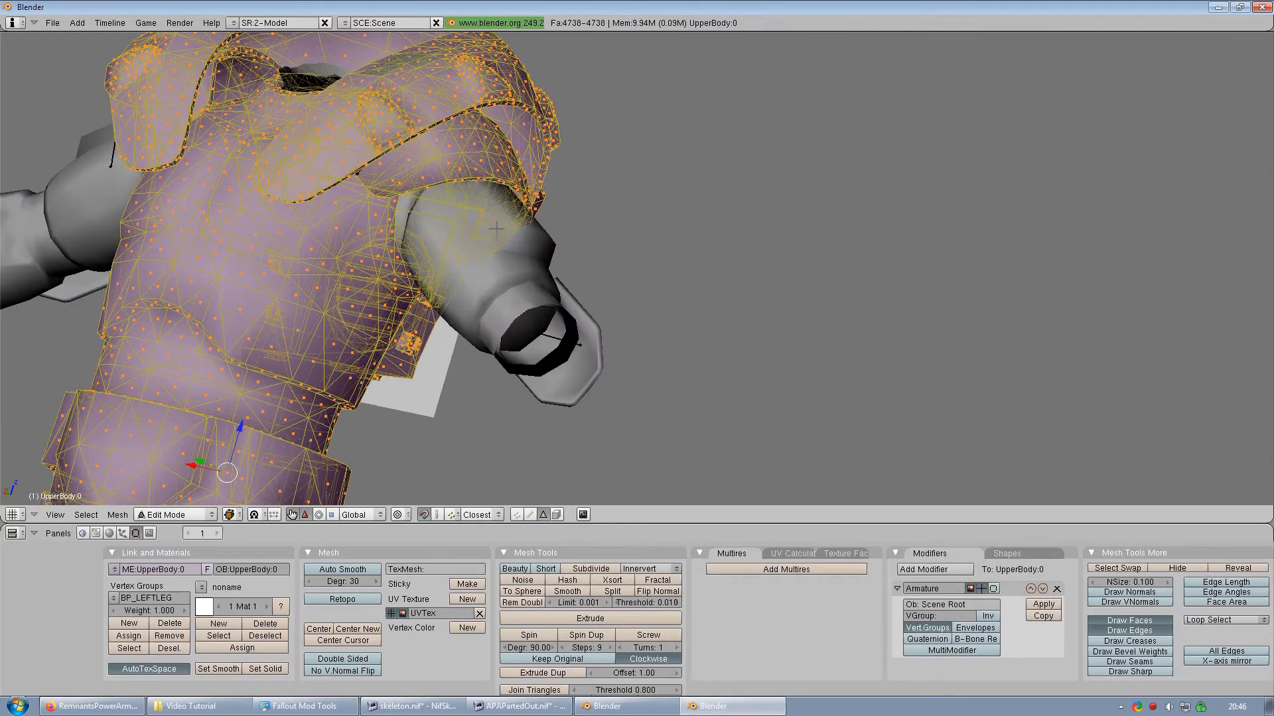
{"action": "right_click", "coordinate": [502, 171]}
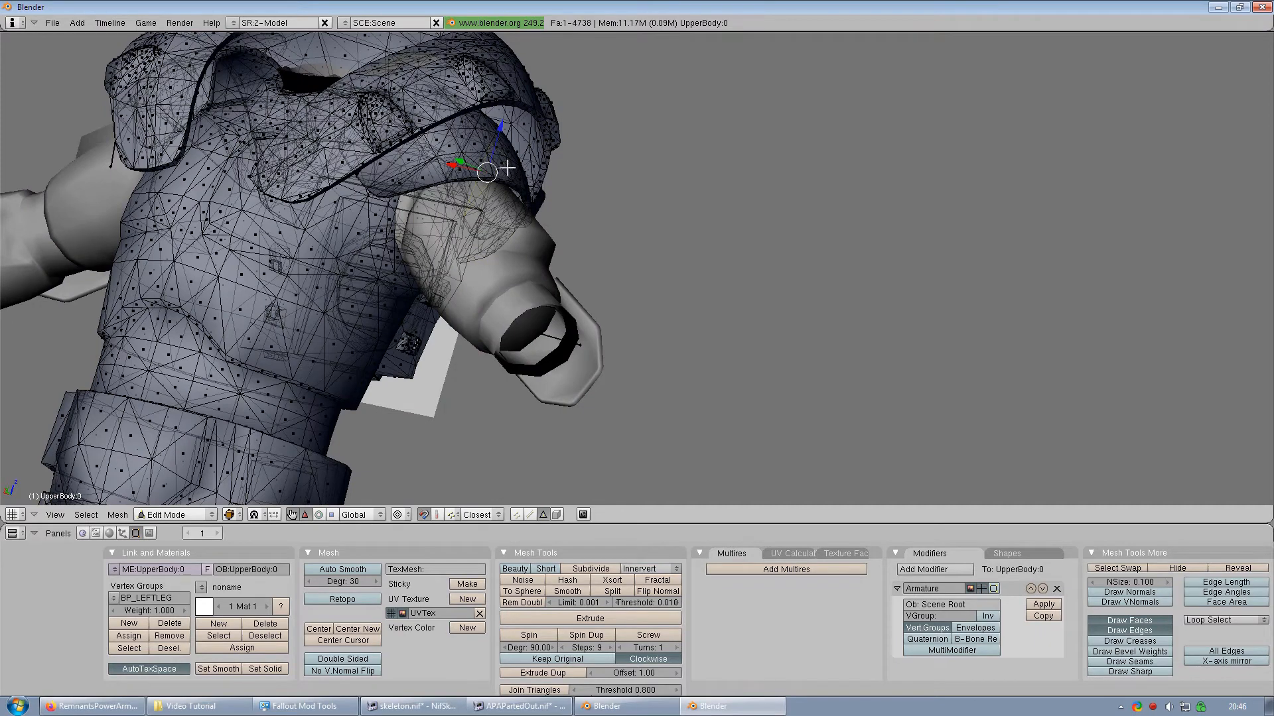
{"action": "key", "text": "l"}
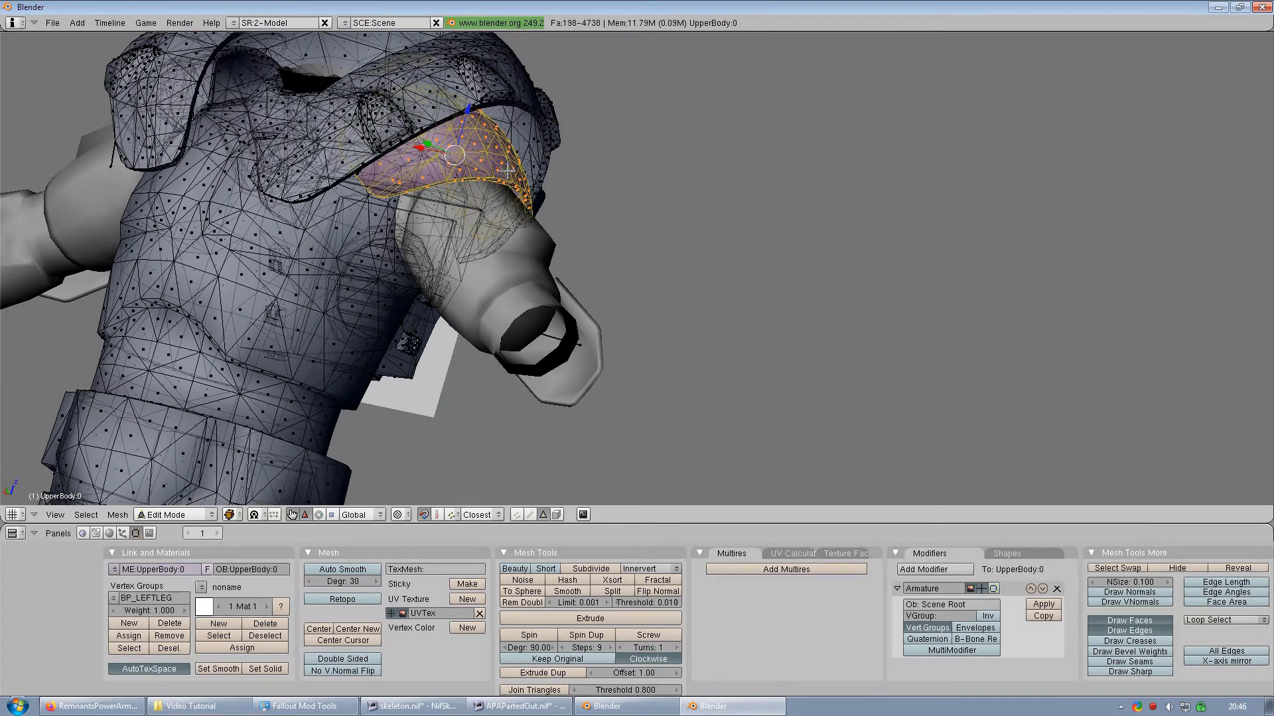
{"action": "key", "text": "p"}
{"action": "left_click", "coordinate": [508, 172]}
{"action": "key", "text": "Tab"}
Step: Return to object mode, bring back the hidden forearm meshes and select every object in the scene
{"action": "scroll", "coordinate": [482, 252], "scroll_direction": "down", "scroll_amount": 2}
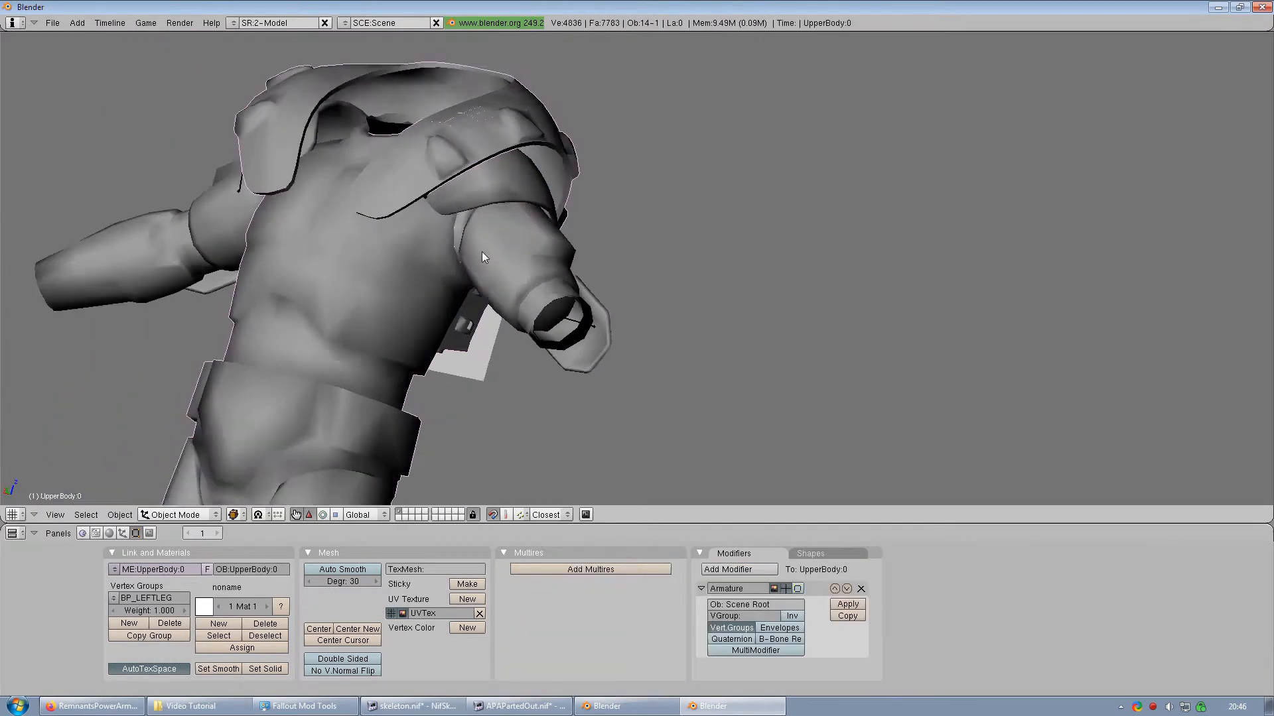
{"action": "key", "text": "a"}
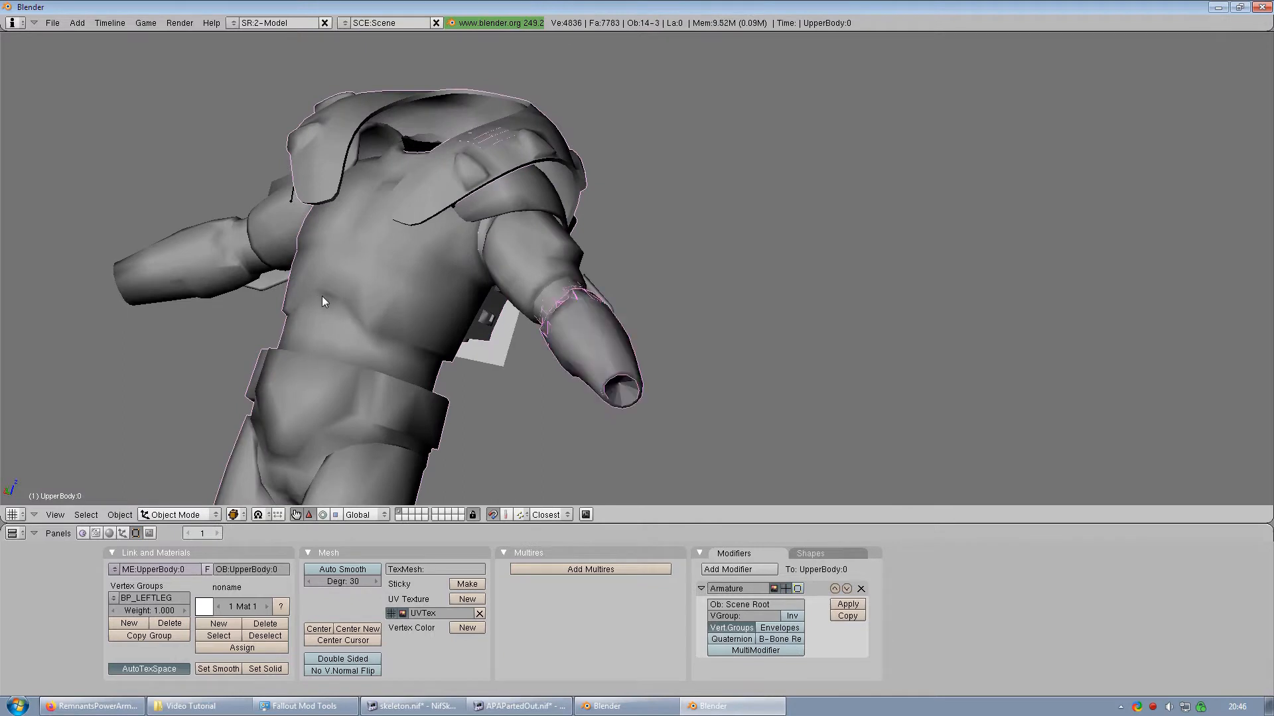
{"action": "middle_click_drag", "start_coordinate": [321, 296], "coordinate": [790, 282]}
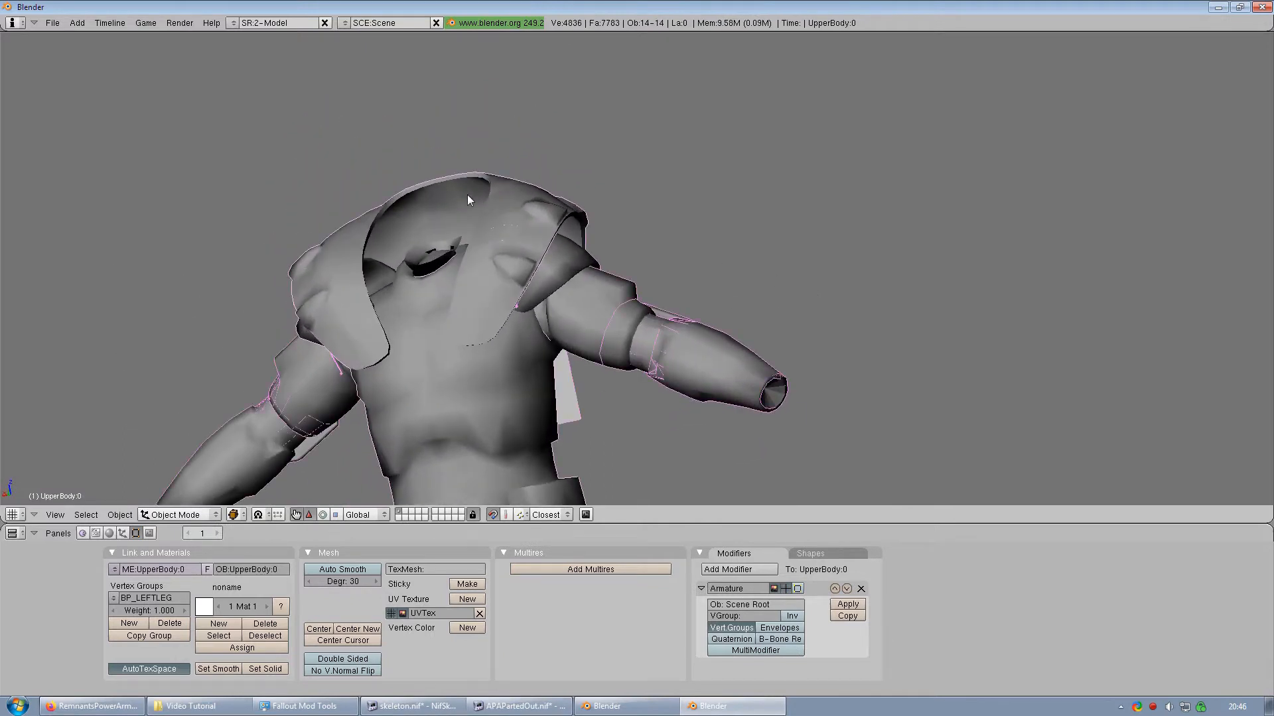
Step: Export the selected armor parts as a NIF, overwriting APAPartedOut.nif in the Video Tutorial folder
{"action": "left_click", "coordinate": [51, 23]}
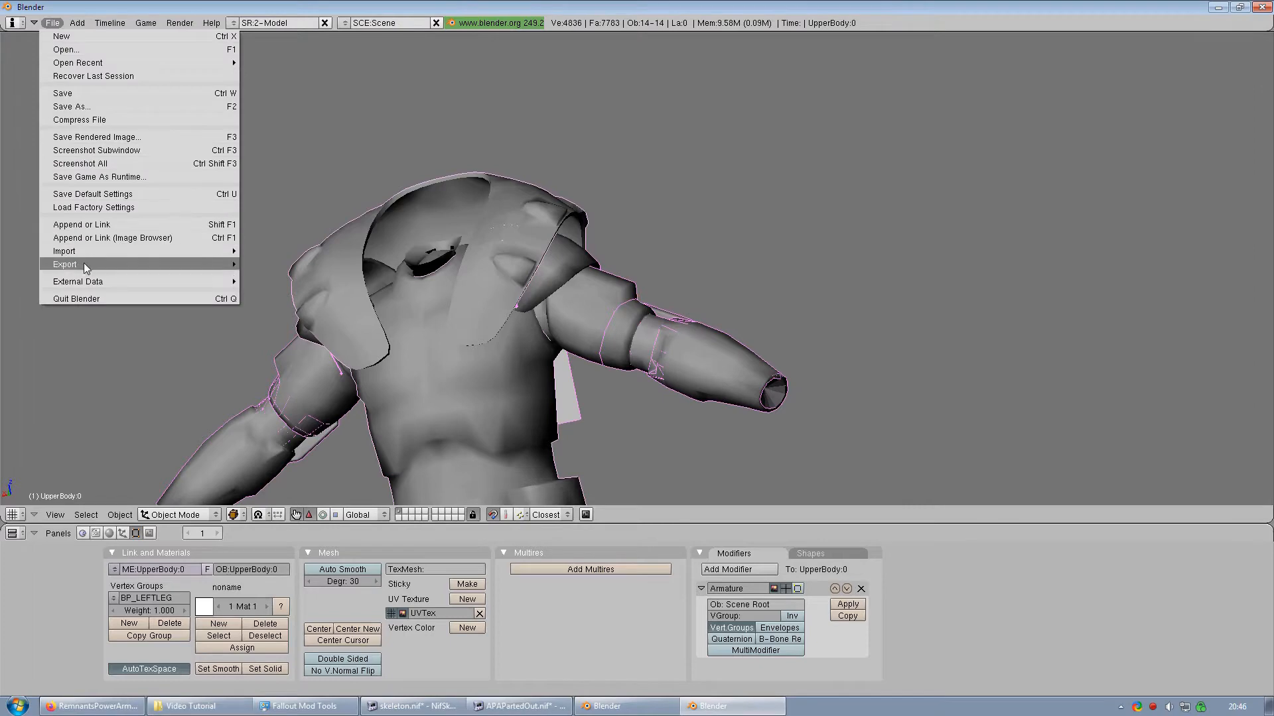
{"action": "left_click", "coordinate": [52, 22]}
{"action": "mouse_move", "coordinate": [194, 264]}
{"action": "left_click", "coordinate": [333, 466]}
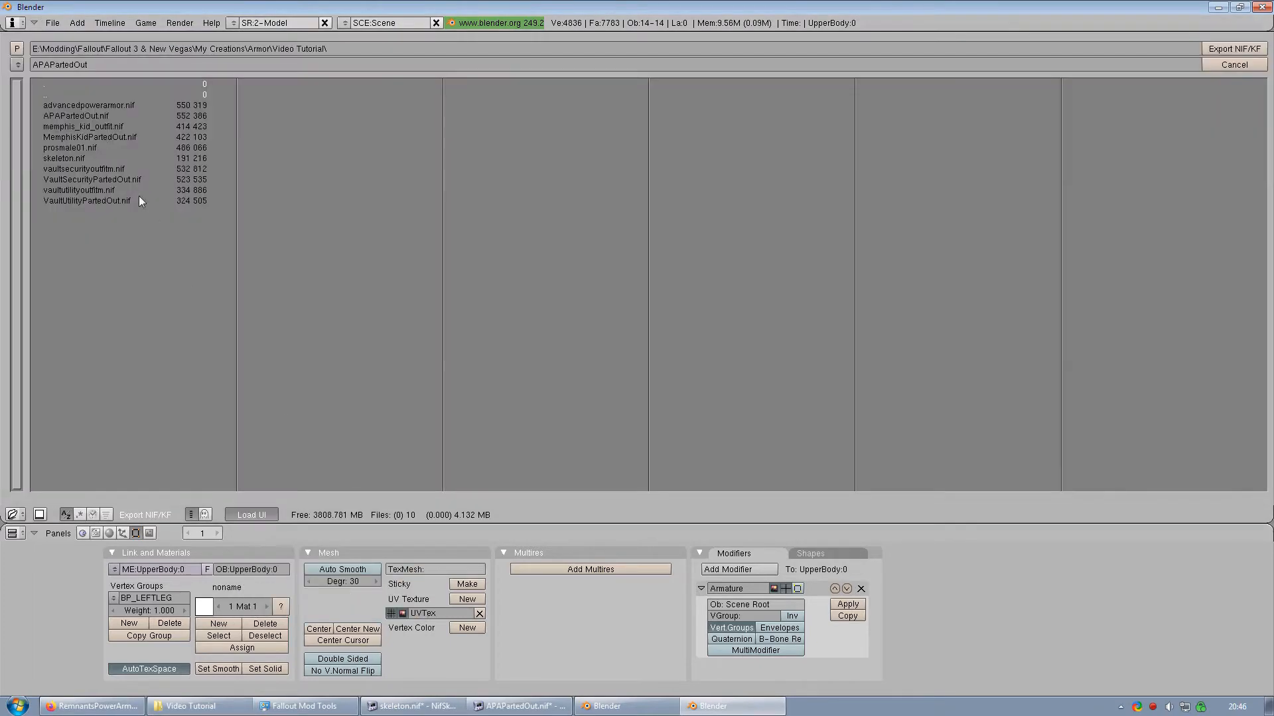
{"action": "left_click", "coordinate": [1234, 48]}
{"action": "left_click", "coordinate": [108, 435]}
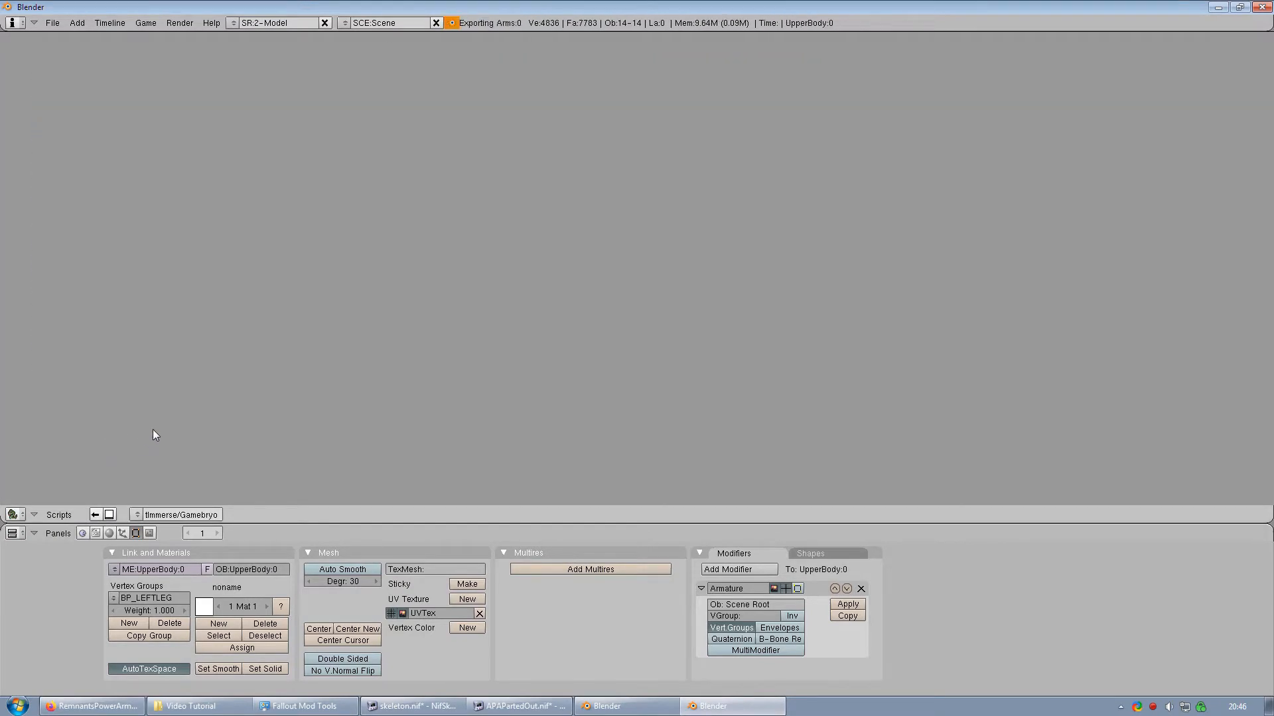
Step: Close the outdated APAPartedOut.nif in NifSkope without keeping its changes and reopen the newly exported file
{"action": "left_click", "coordinate": [484, 705]}
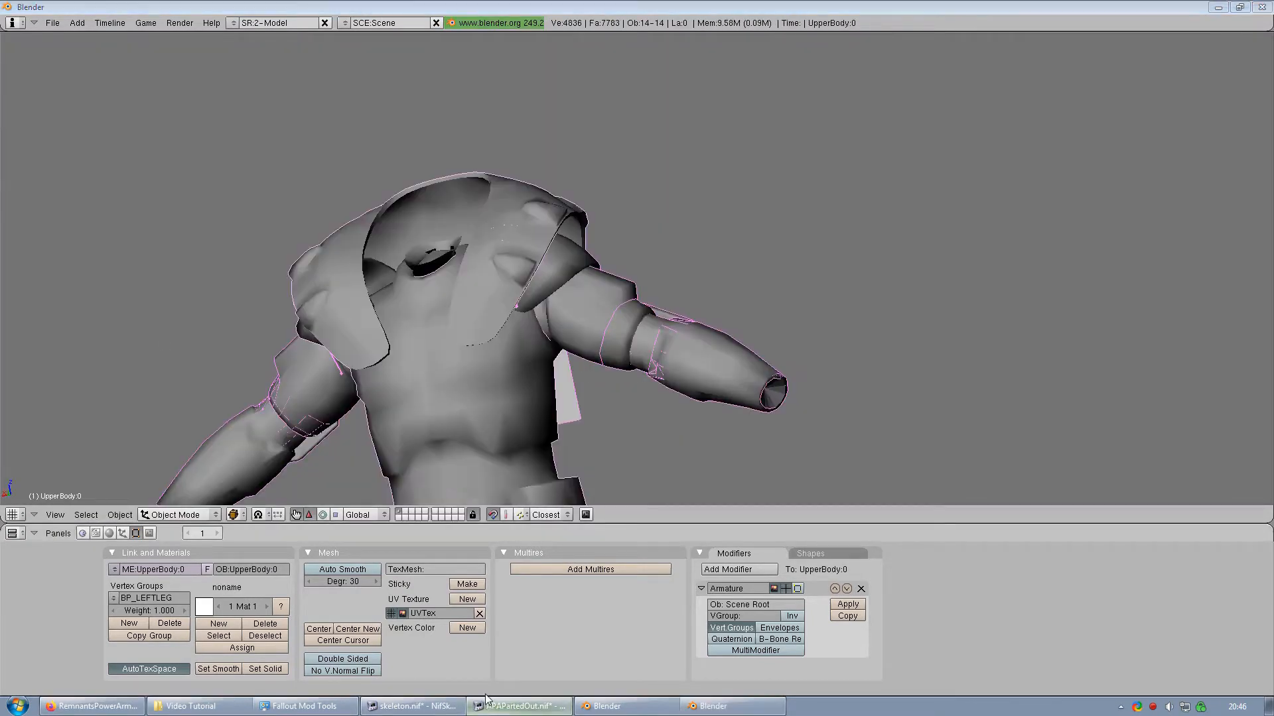
{"action": "left_click", "coordinate": [668, 375]}
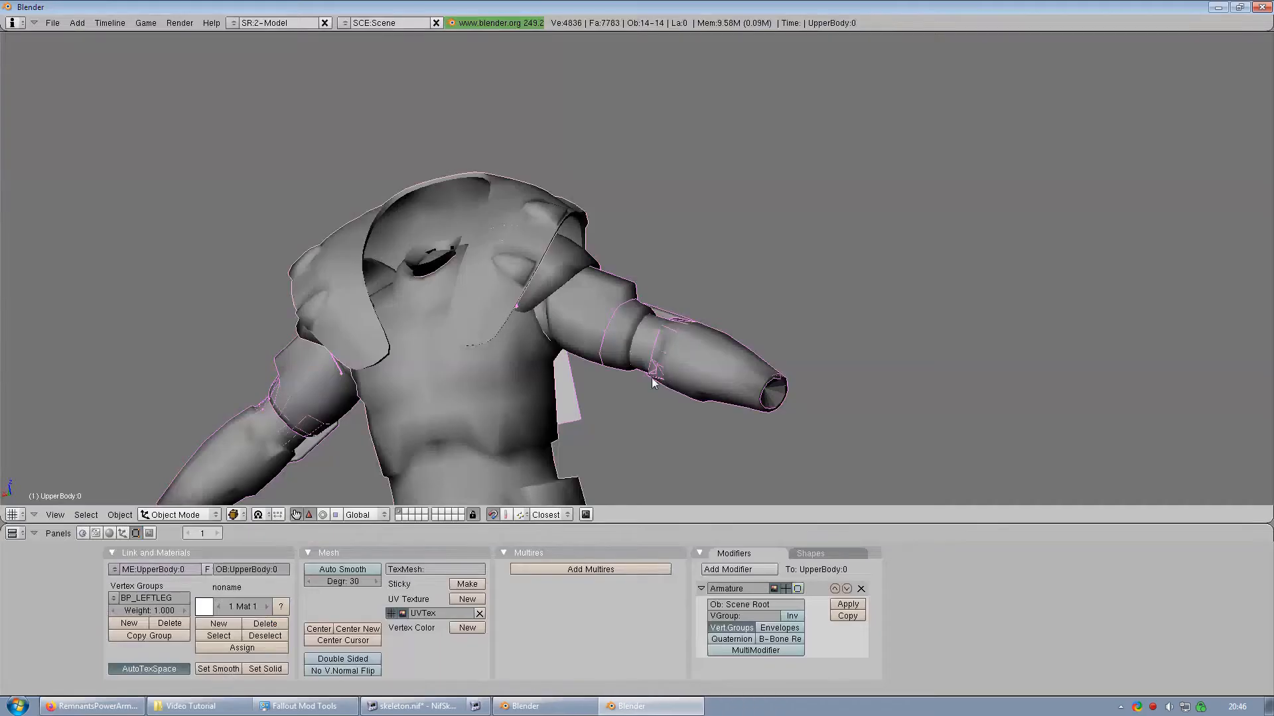
{"action": "left_click", "coordinate": [186, 705]}
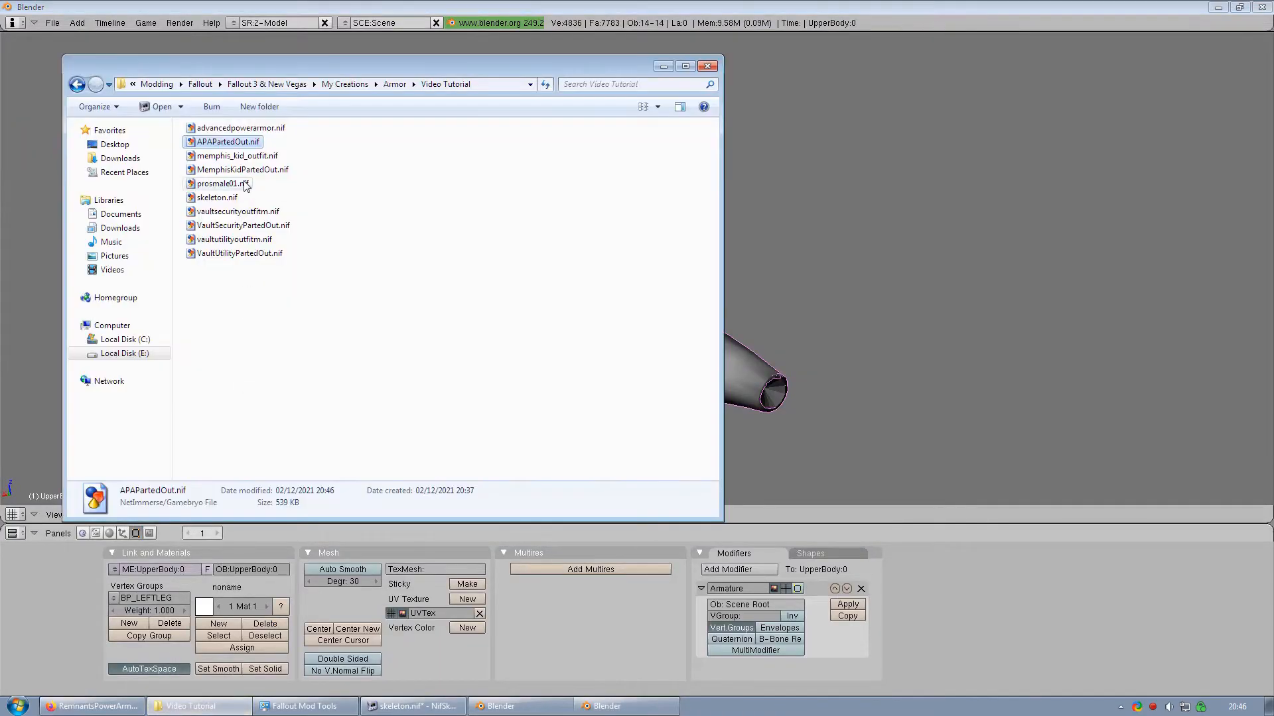
{"action": "double_click", "coordinate": [236, 143]}
Step: Rename the separated left upper arm shape to Arms:PowerArmor
{"action": "left_click", "coordinate": [853, 291]}
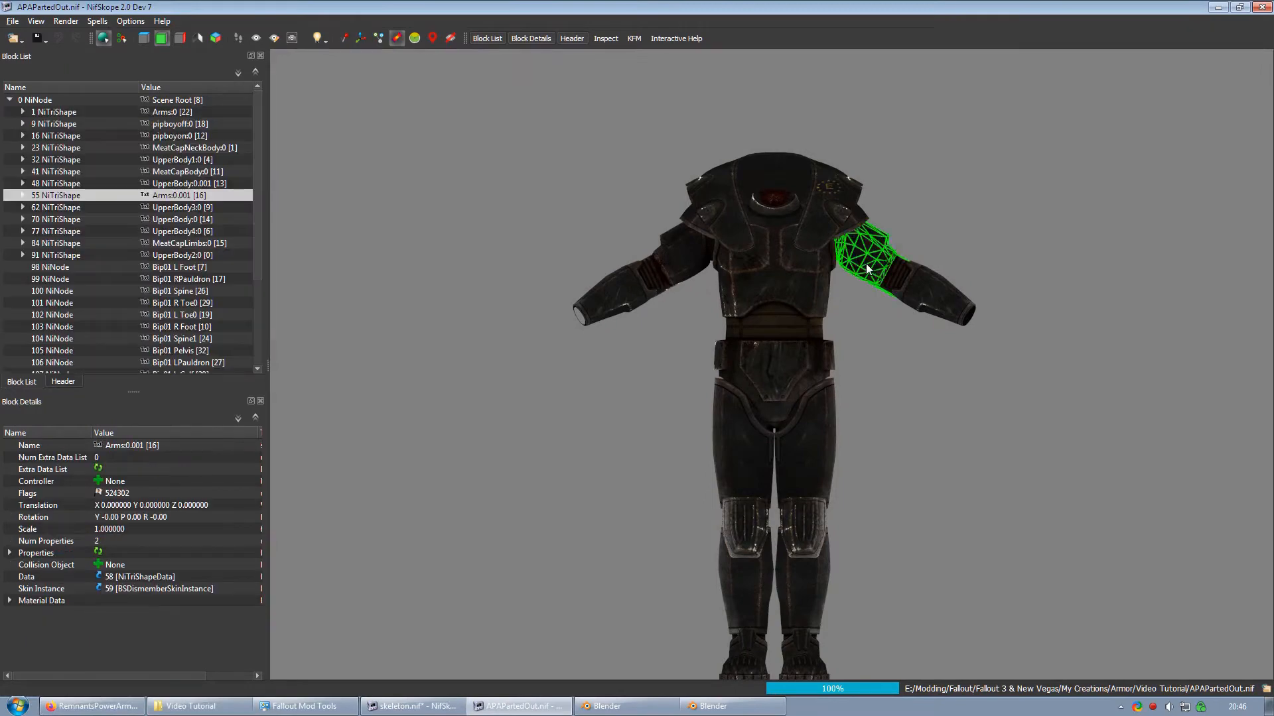
{"action": "scroll", "coordinate": [858, 268], "scroll_direction": "up", "scroll_amount": 3}
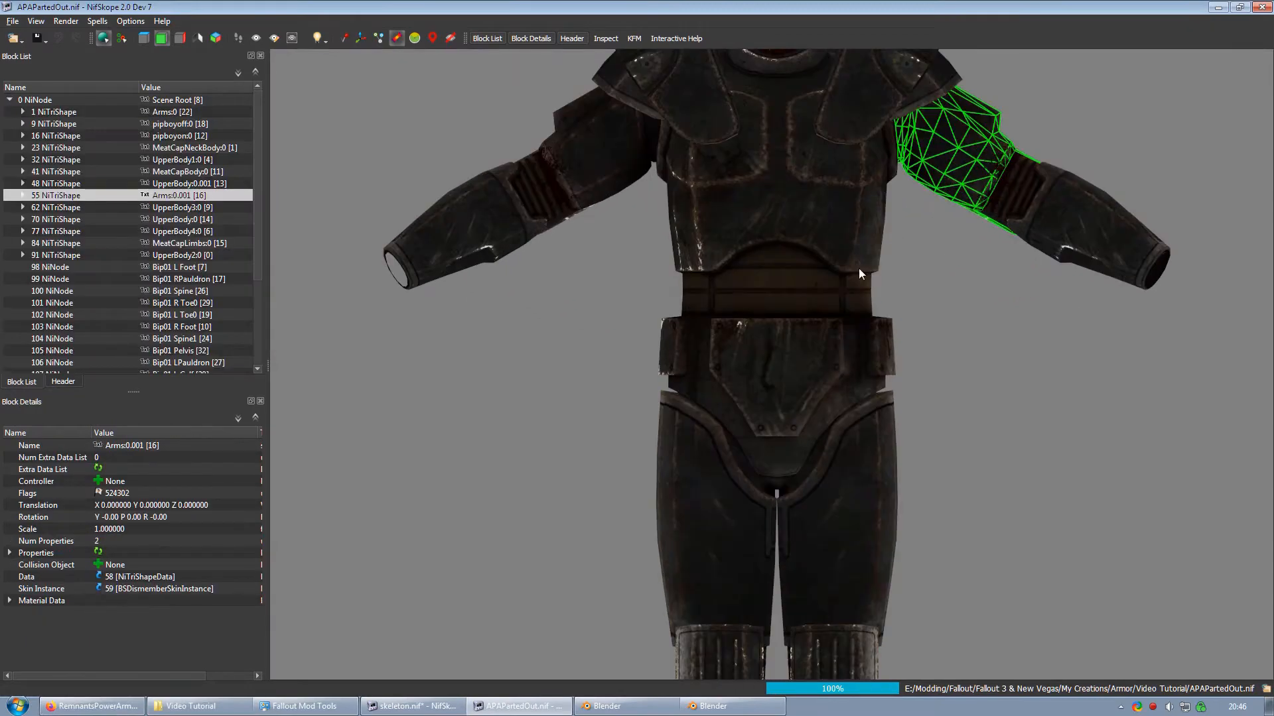
{"action": "left_click", "coordinate": [97, 445]}
{"action": "left_click_drag", "start_coordinate": [592, 412], "coordinate": [572, 412]}
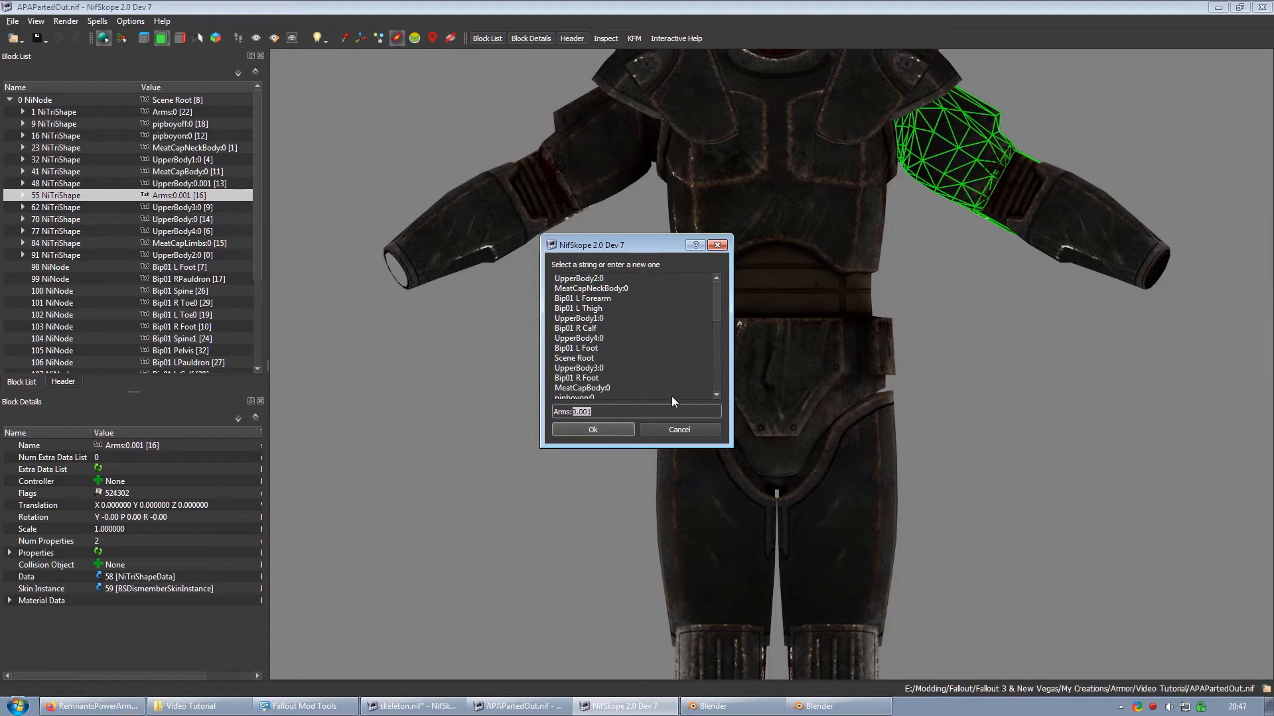
{"action": "type", "text": "PowerArmor"}
{"action": "left_click", "coordinate": [565, 430]}
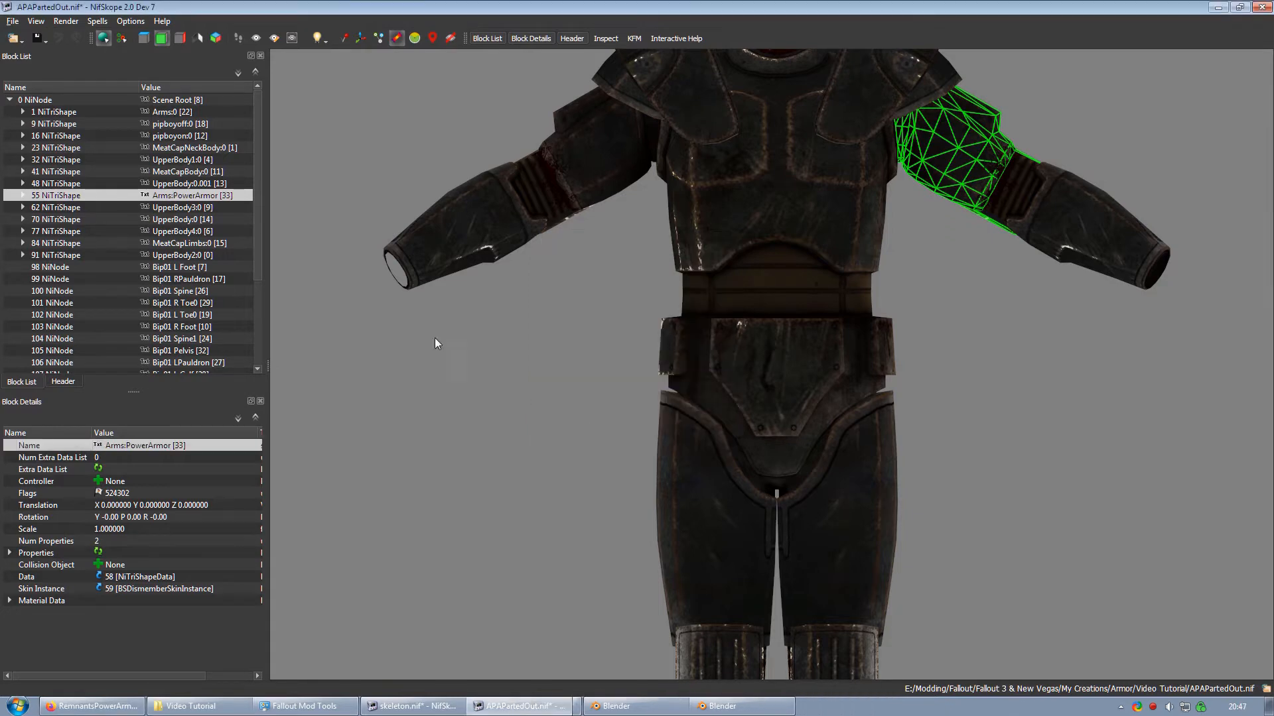
Step: Copy the Arms:PowerArmor branch and paste it under the Scene Root of skeleton.nif
{"action": "right_click", "coordinate": [174, 198]}
{"action": "mouse_move", "coordinate": [189, 195]}
{"action": "left_click", "coordinate": [316, 238]}
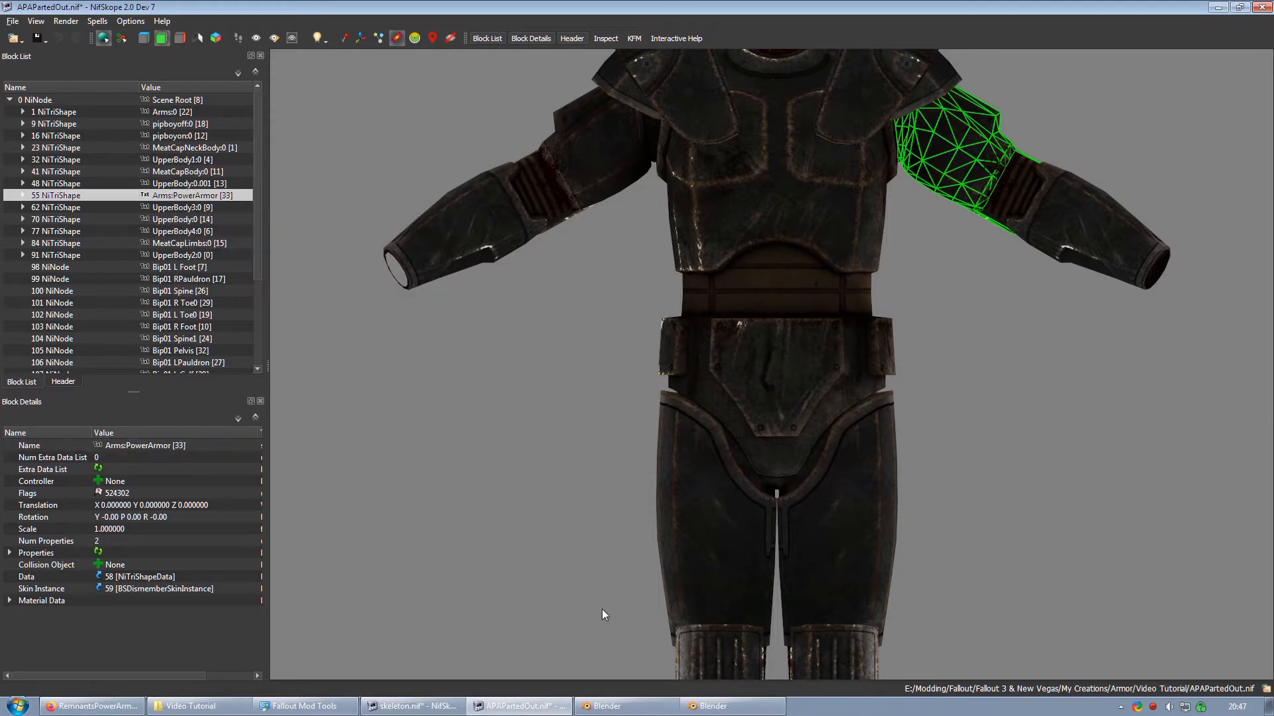
{"action": "left_click", "coordinate": [412, 706]}
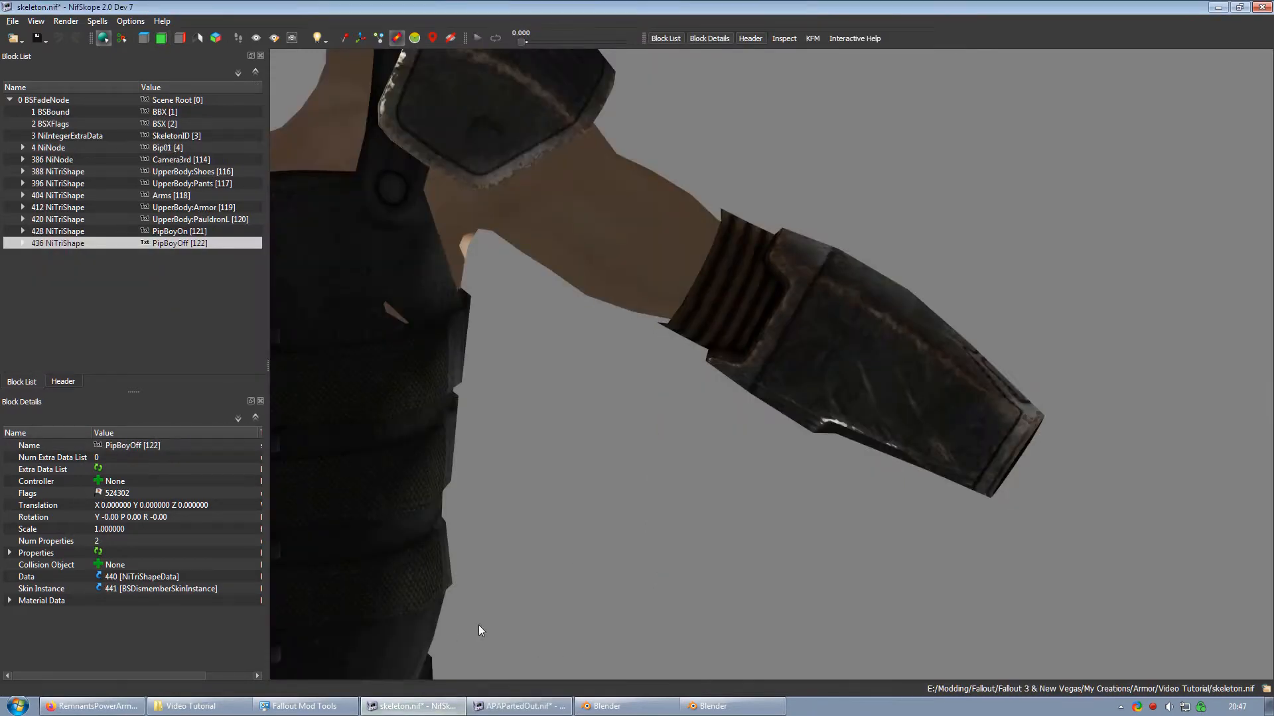
{"action": "left_click", "coordinate": [163, 99]}
{"action": "right_click", "coordinate": [163, 100]}
{"action": "mouse_move", "coordinate": [229, 94]}
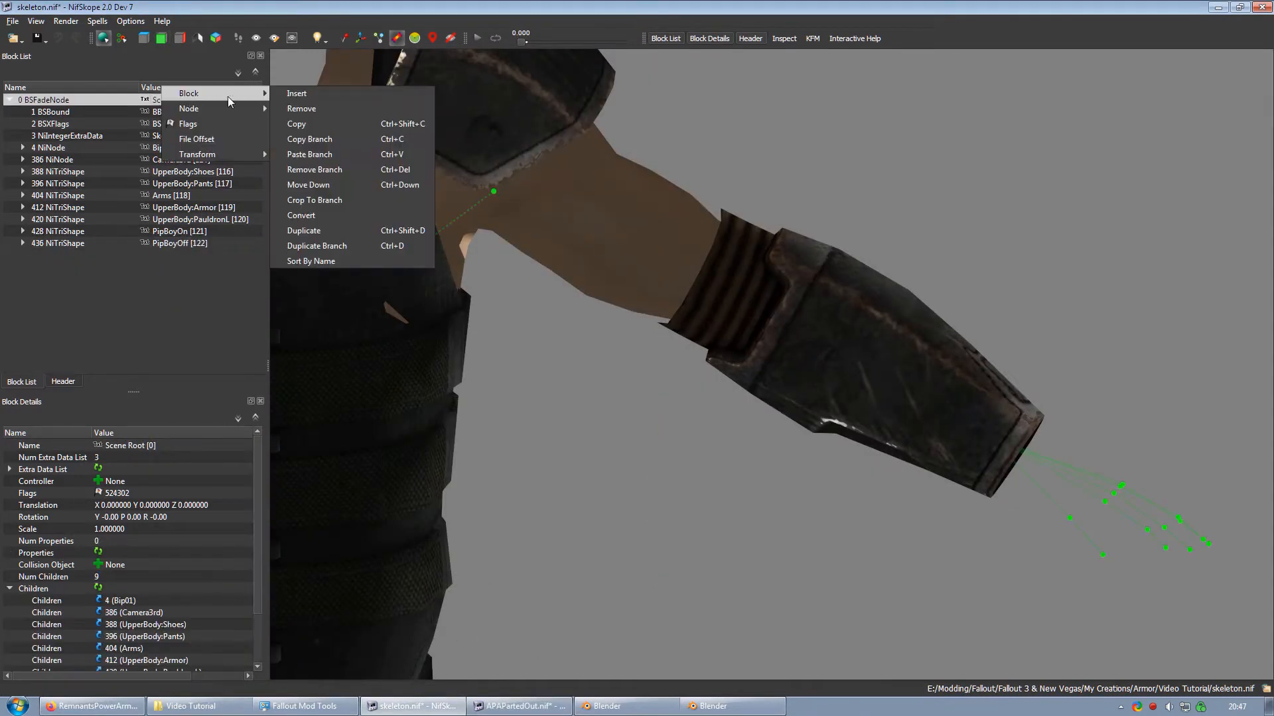
{"action": "left_click", "coordinate": [328, 154]}
{"action": "scroll", "coordinate": [743, 460], "scroll_direction": "down", "scroll_amount": 5}
{"action": "left_click_drag", "start_coordinate": [746, 467], "coordinate": [794, 363]}
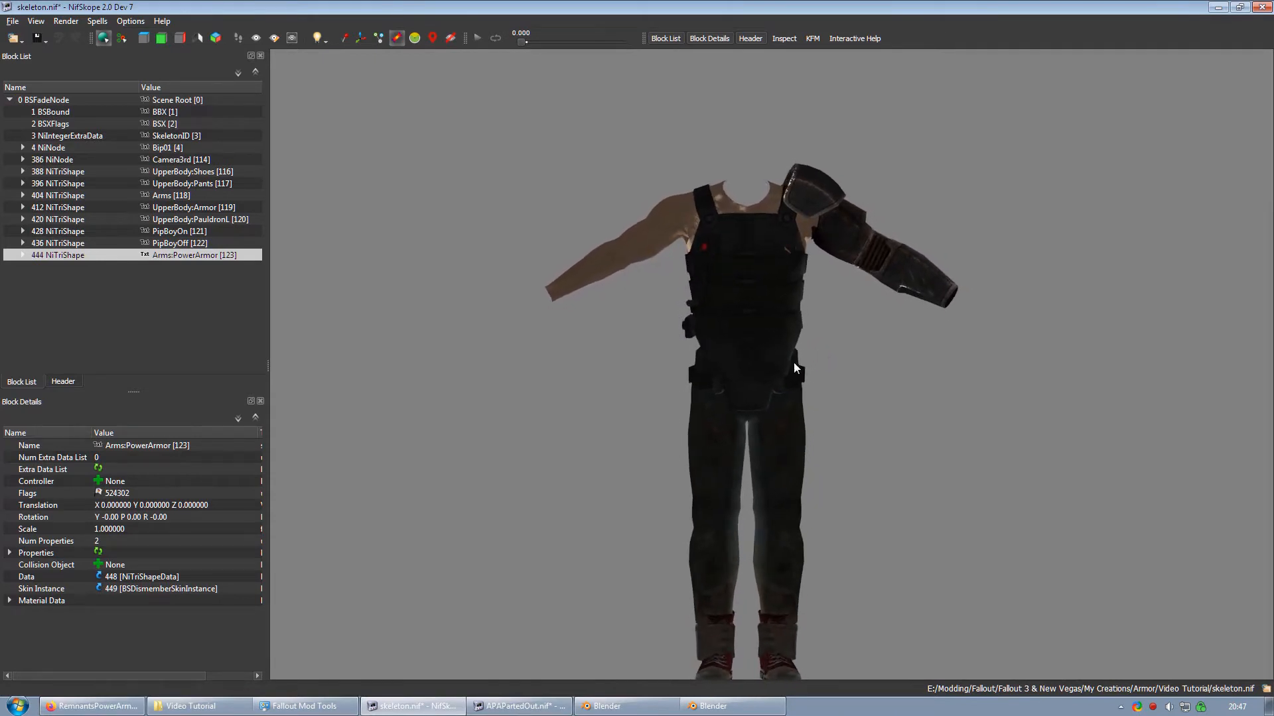
{"action": "scroll", "coordinate": [709, 331], "scroll_direction": "down", "scroll_amount": 3}
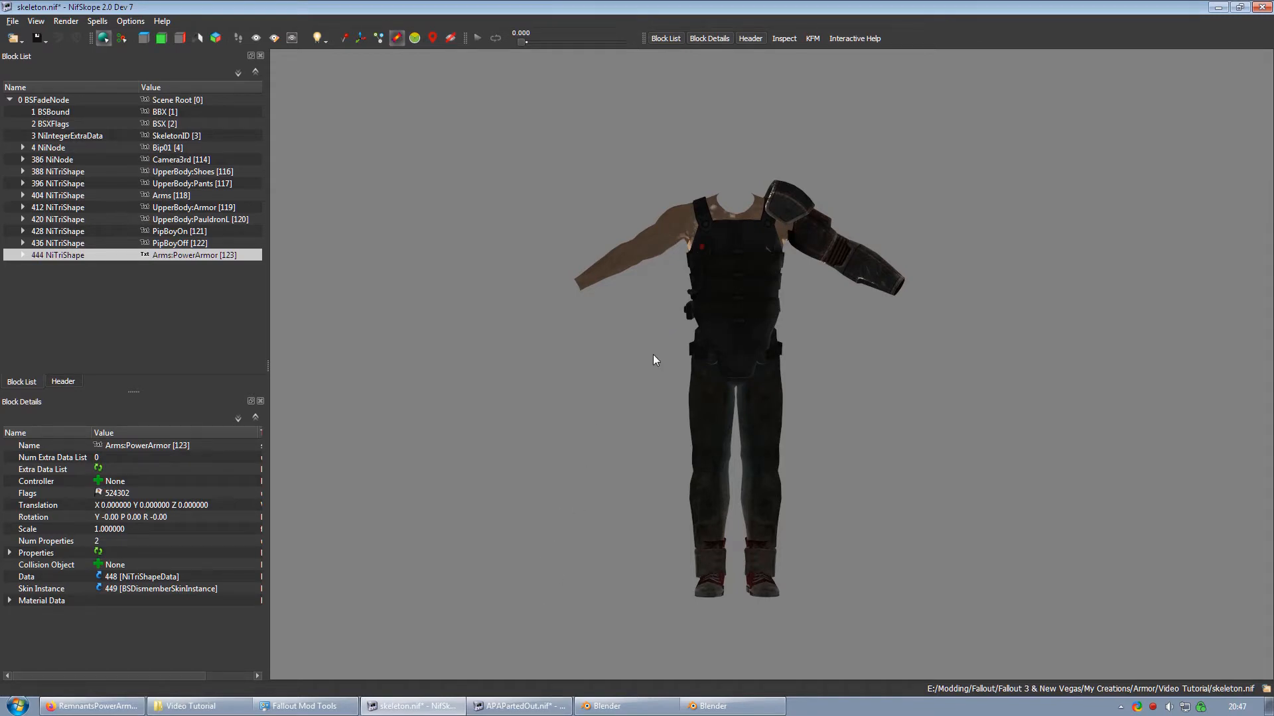
Step: Open prosmale01.nif from the Video Tutorial folder and select its MeatCapNeckBody:0 shape, viewing the neck from the side
{"action": "left_click", "coordinate": [520, 706]}
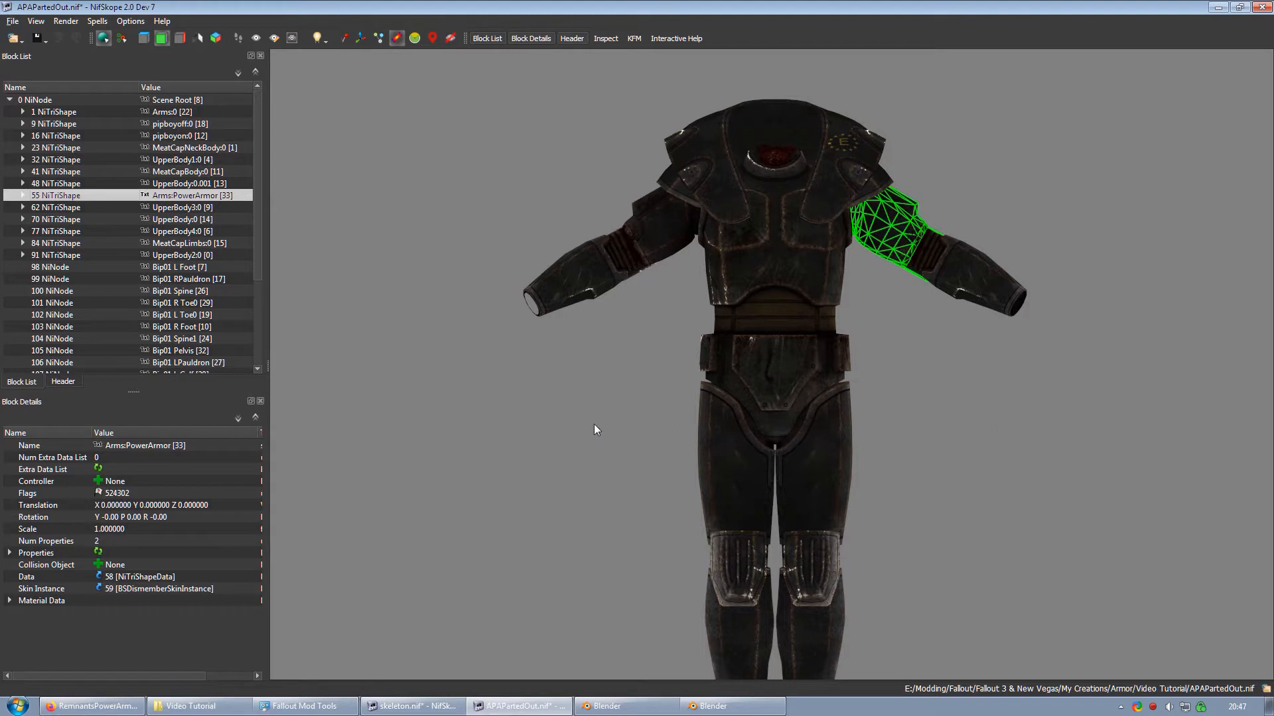
{"action": "left_click", "coordinate": [202, 707]}
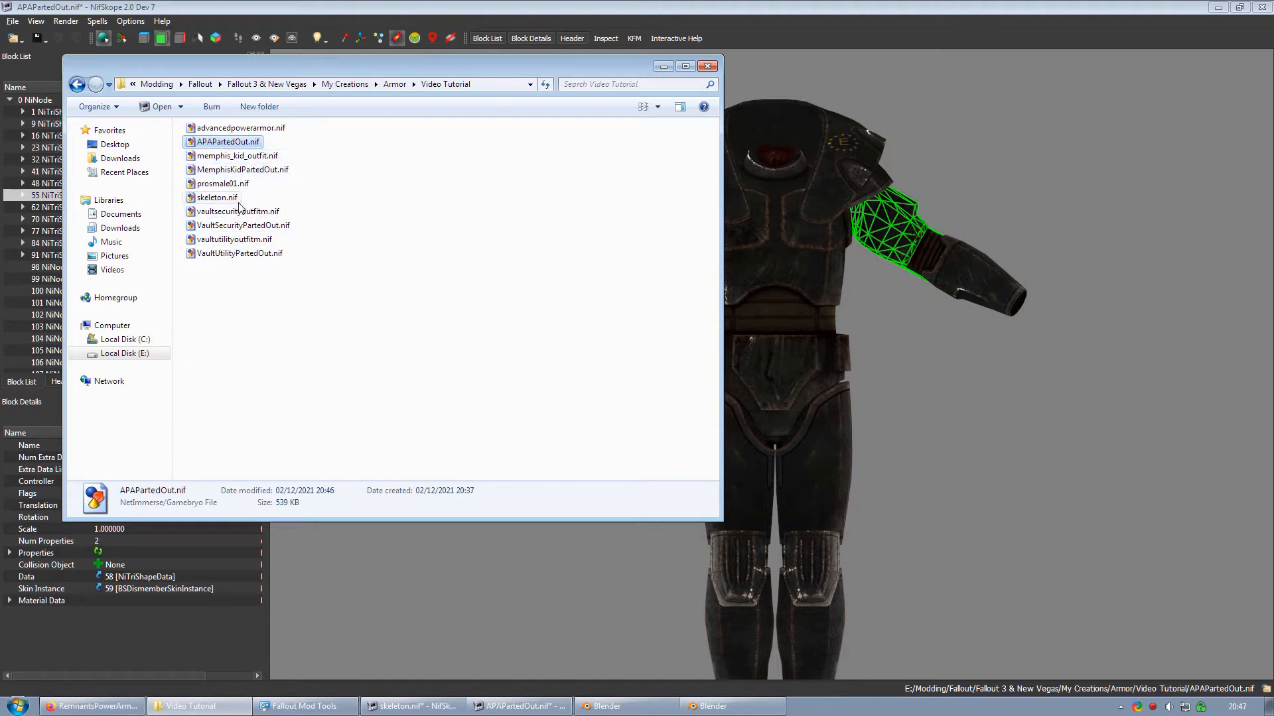
{"action": "left_click_drag", "start_coordinate": [240, 184], "coordinate": [819, 335]}
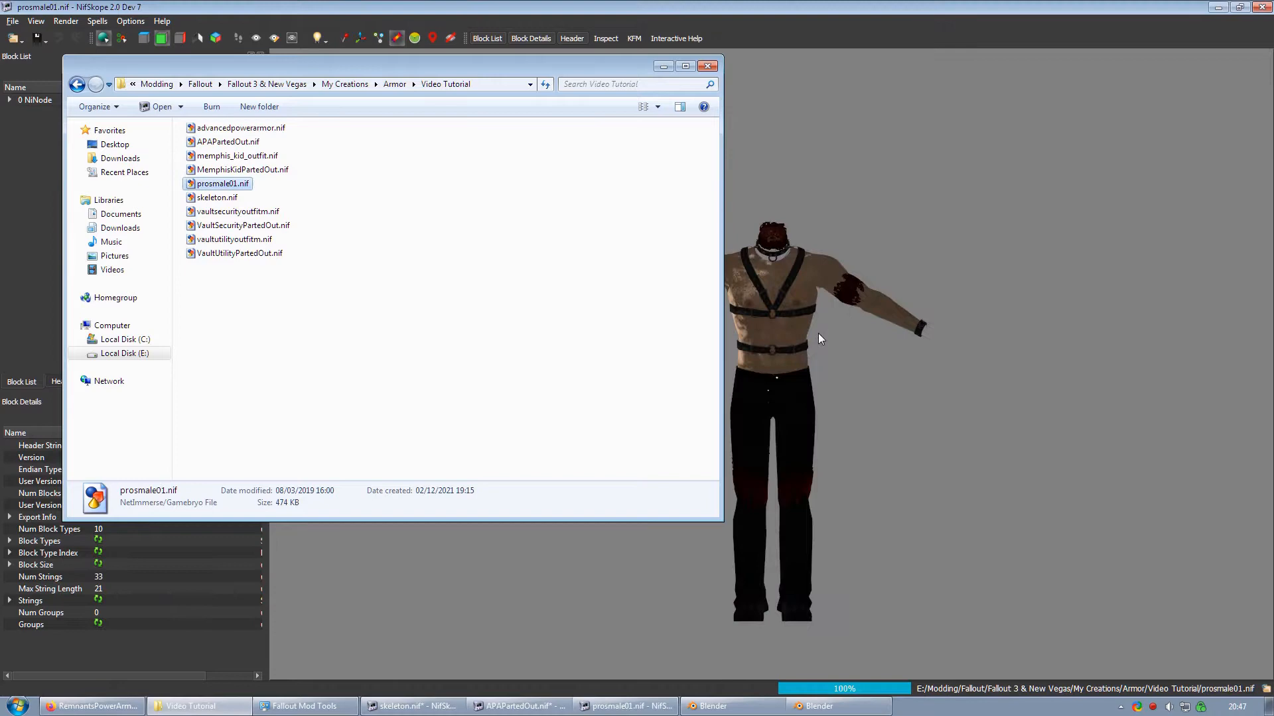
{"action": "left_click", "coordinate": [773, 232]}
{"action": "scroll", "coordinate": [767, 384], "scroll_direction": "up", "scroll_amount": 5}
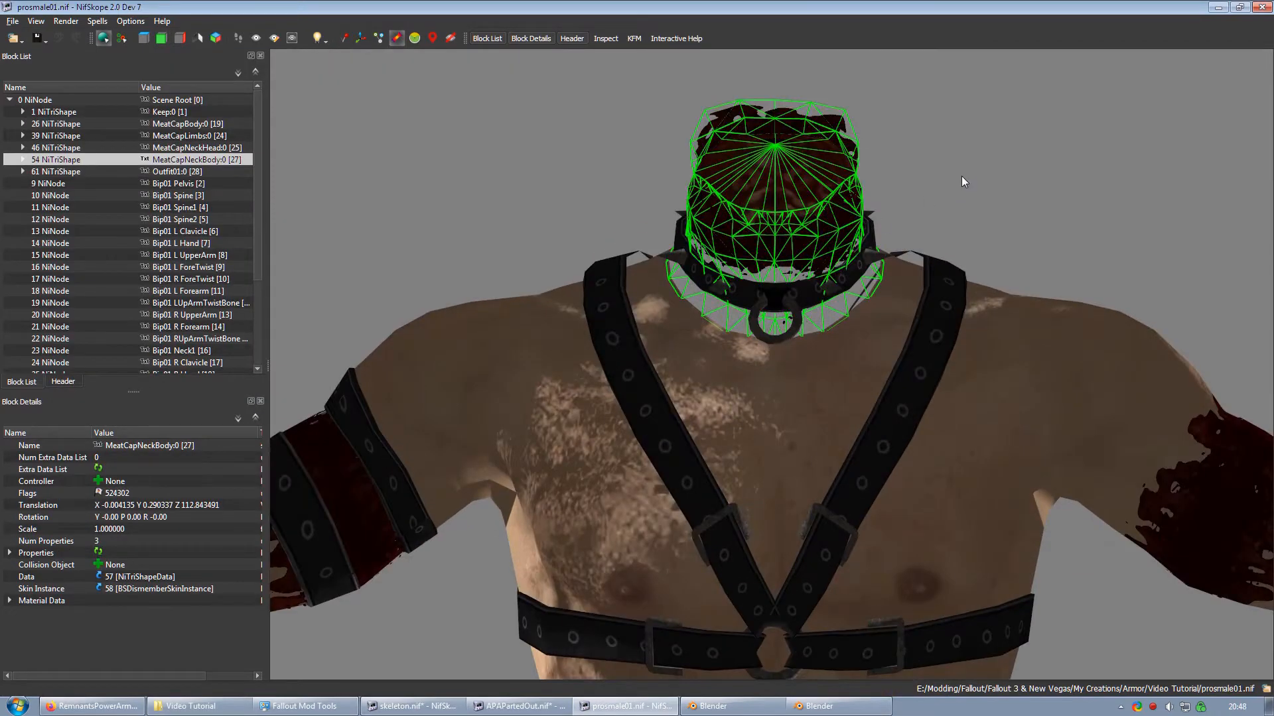
{"action": "left_click_drag", "start_coordinate": [965, 185], "coordinate": [744, 203]}
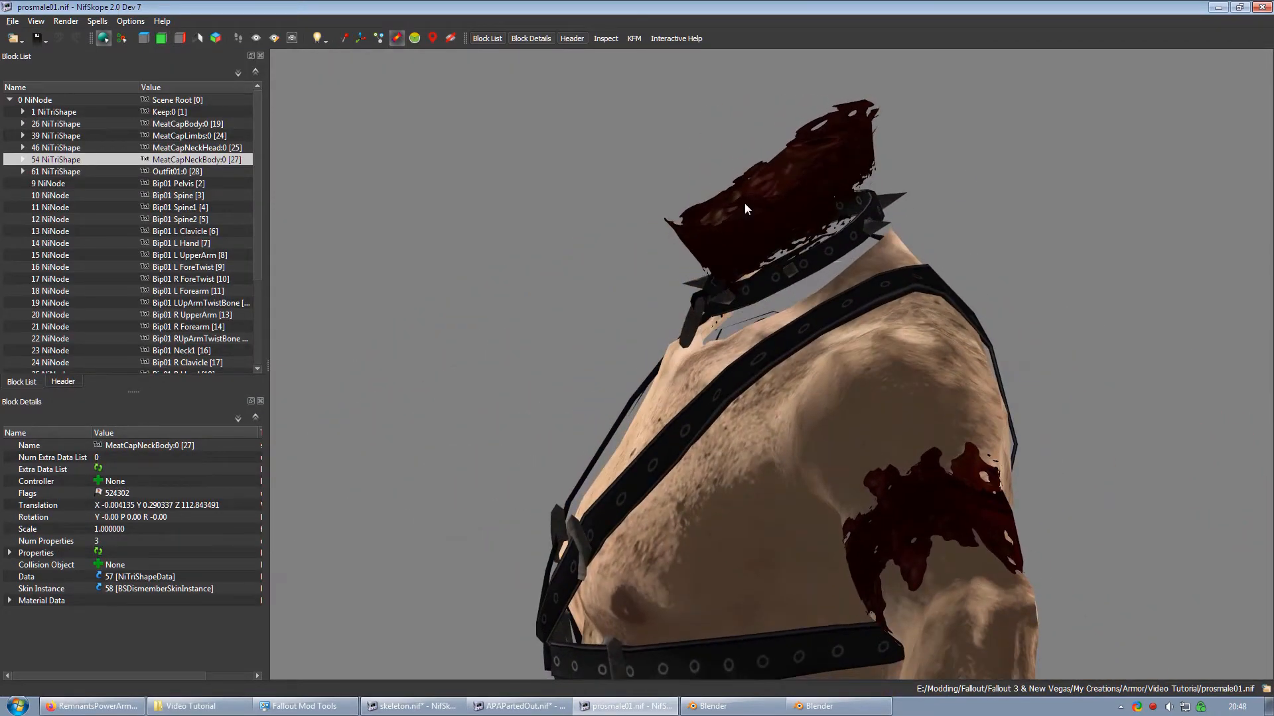
Step: Copy the MeatCapNeckBody:0 branch from prosmale01.nif and paste it under the Scene Root of skeleton.nif
{"action": "right_click", "coordinate": [210, 159]}
{"action": "mouse_move", "coordinate": [265, 154]}
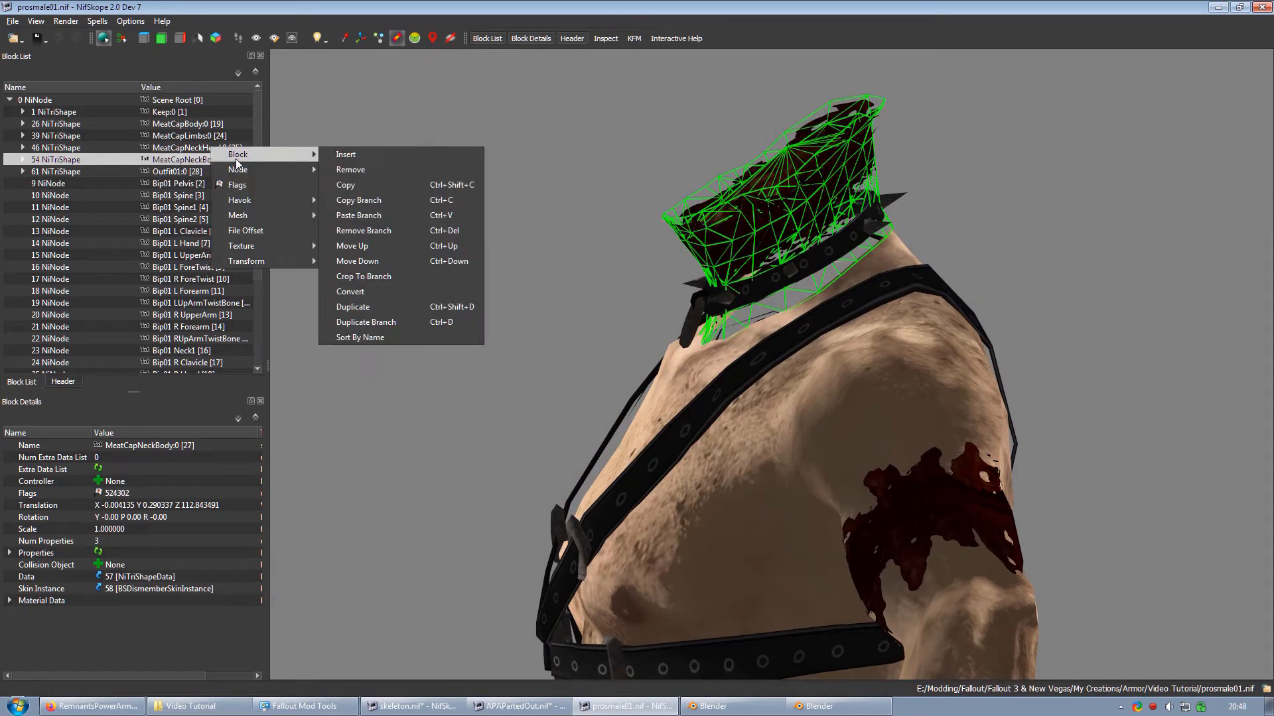
{"action": "left_click", "coordinate": [385, 202]}
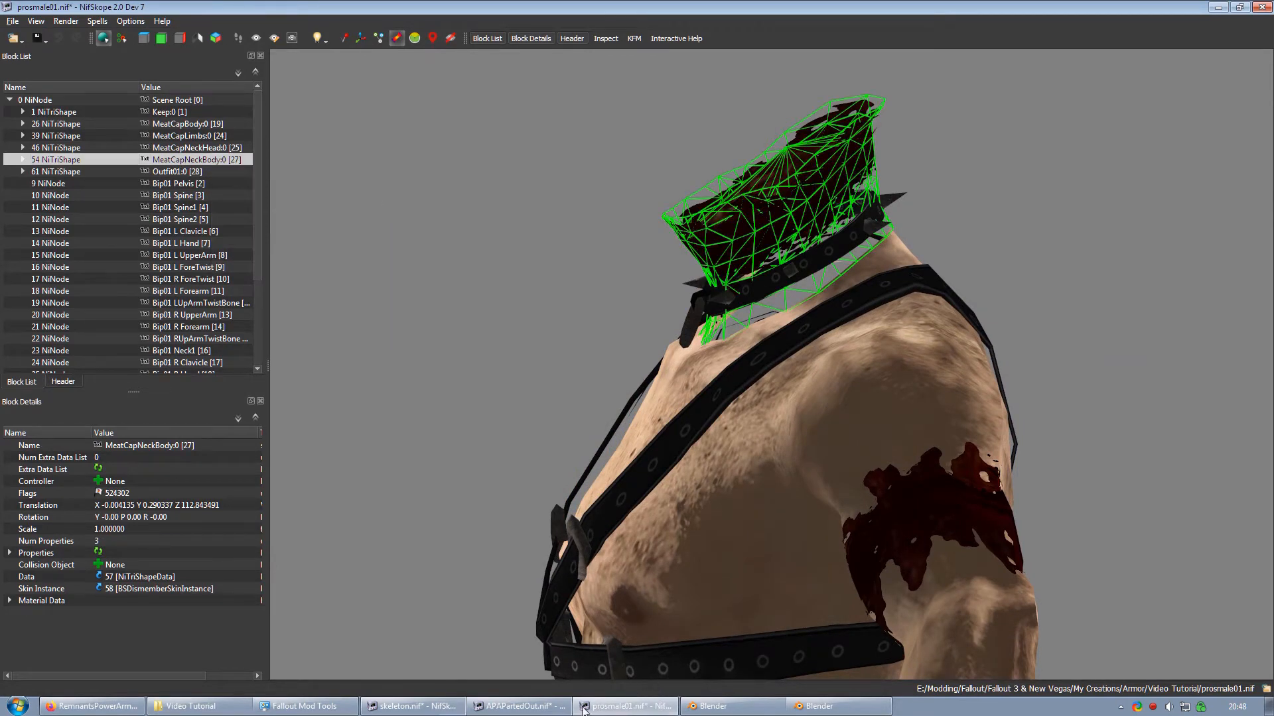
{"action": "left_click", "coordinate": [412, 705]}
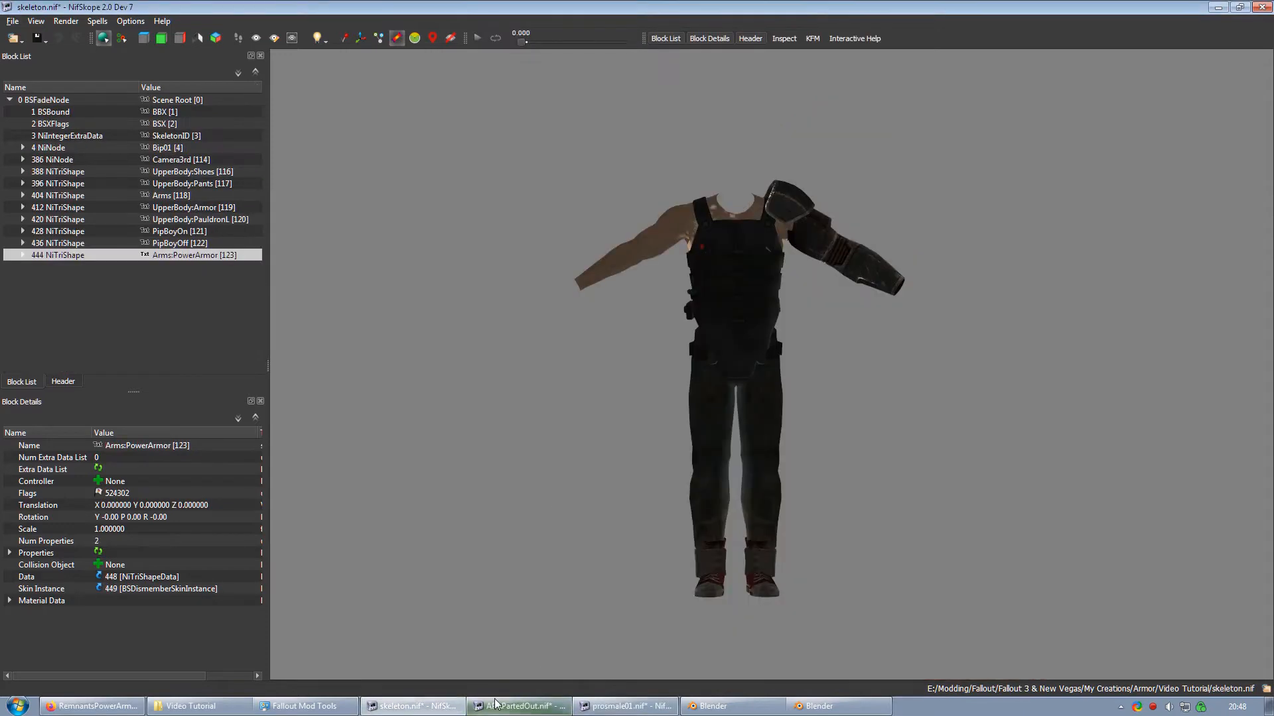
{"action": "right_click", "coordinate": [173, 100]}
{"action": "mouse_move", "coordinate": [217, 94]}
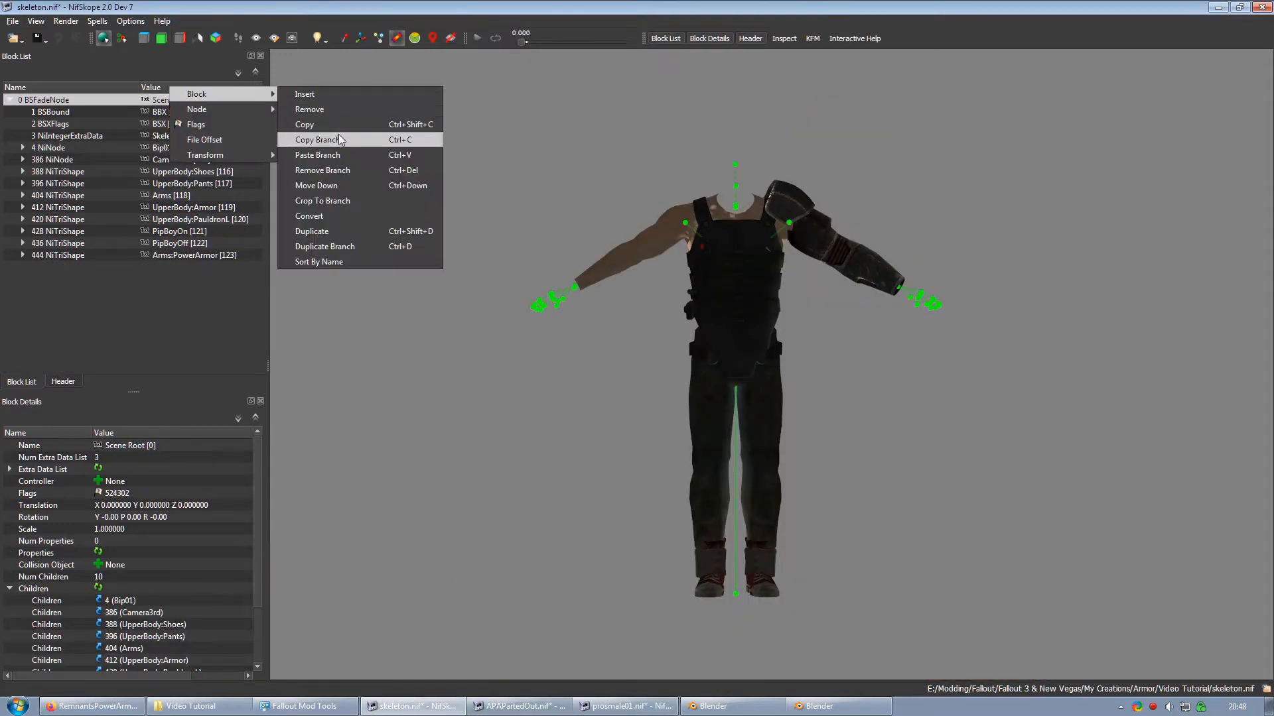
{"action": "left_click", "coordinate": [332, 151]}
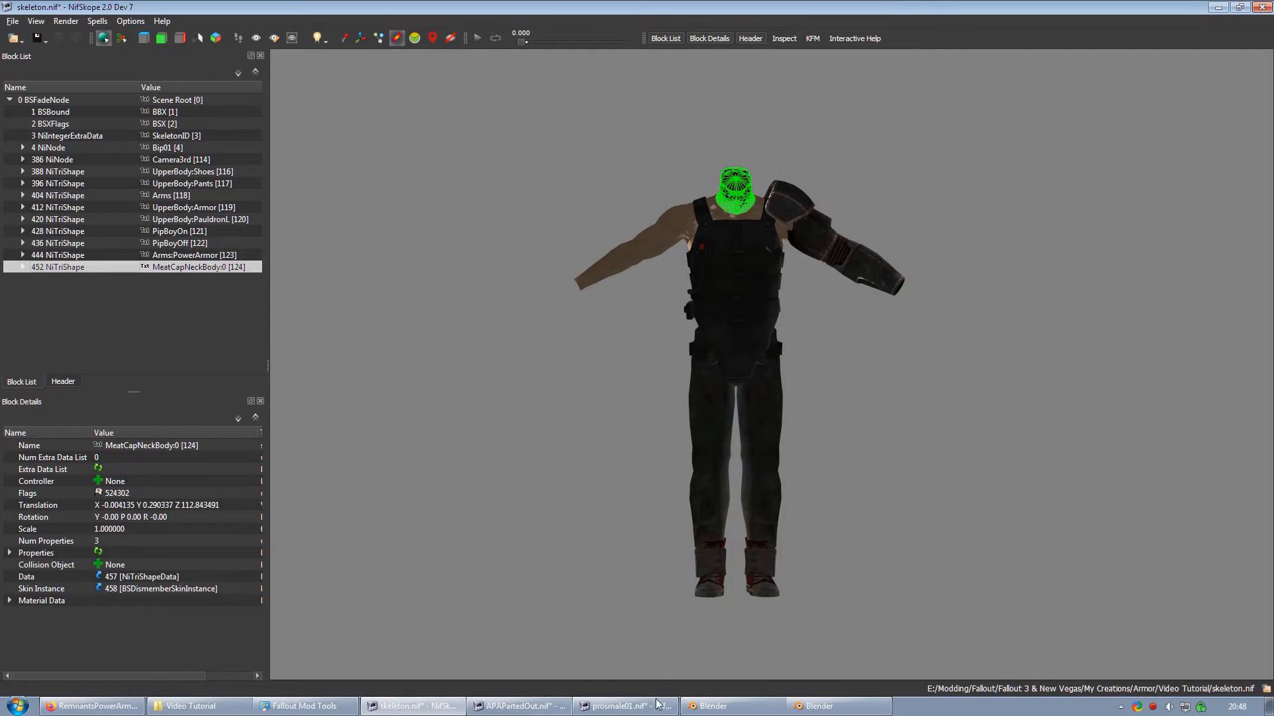
Step: Copy the MeatCapNeckHead:0 branch from prosmale01.nif and paste it under the Scene Root of skeleton.nif
{"action": "left_click", "coordinate": [620, 711]}
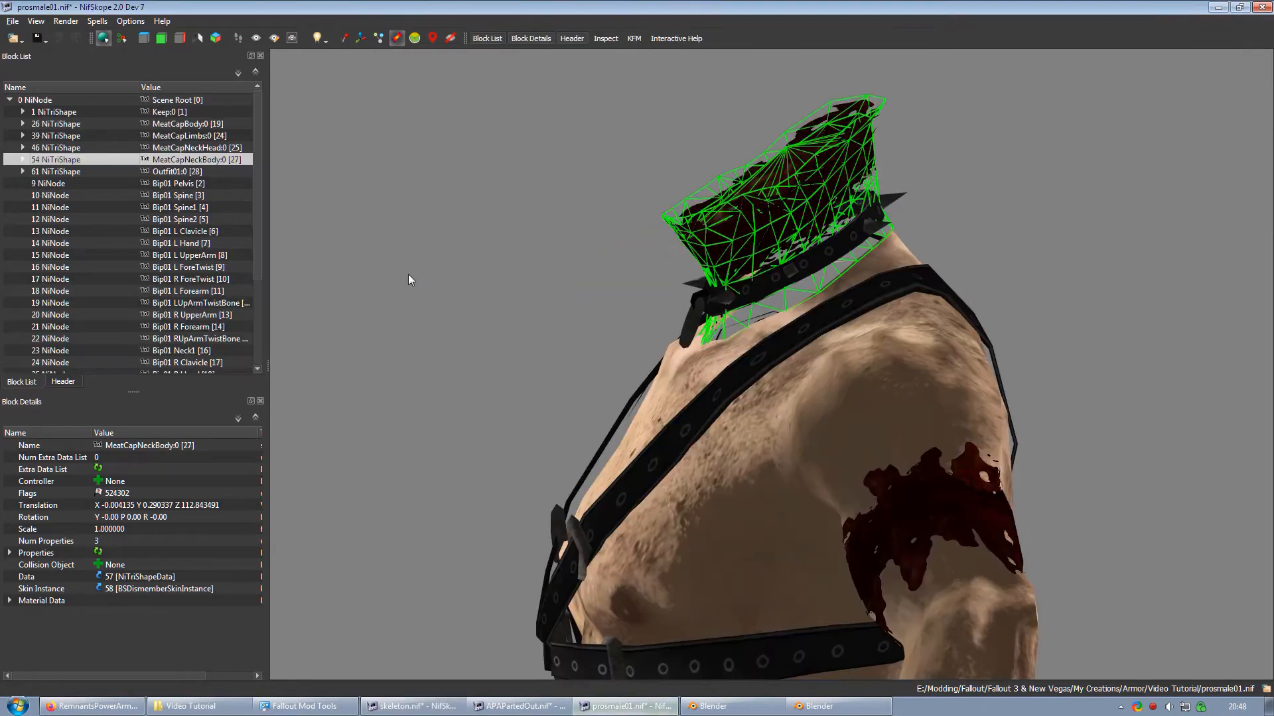
{"action": "right_click", "coordinate": [194, 147]}
{"action": "mouse_move", "coordinate": [219, 141]}
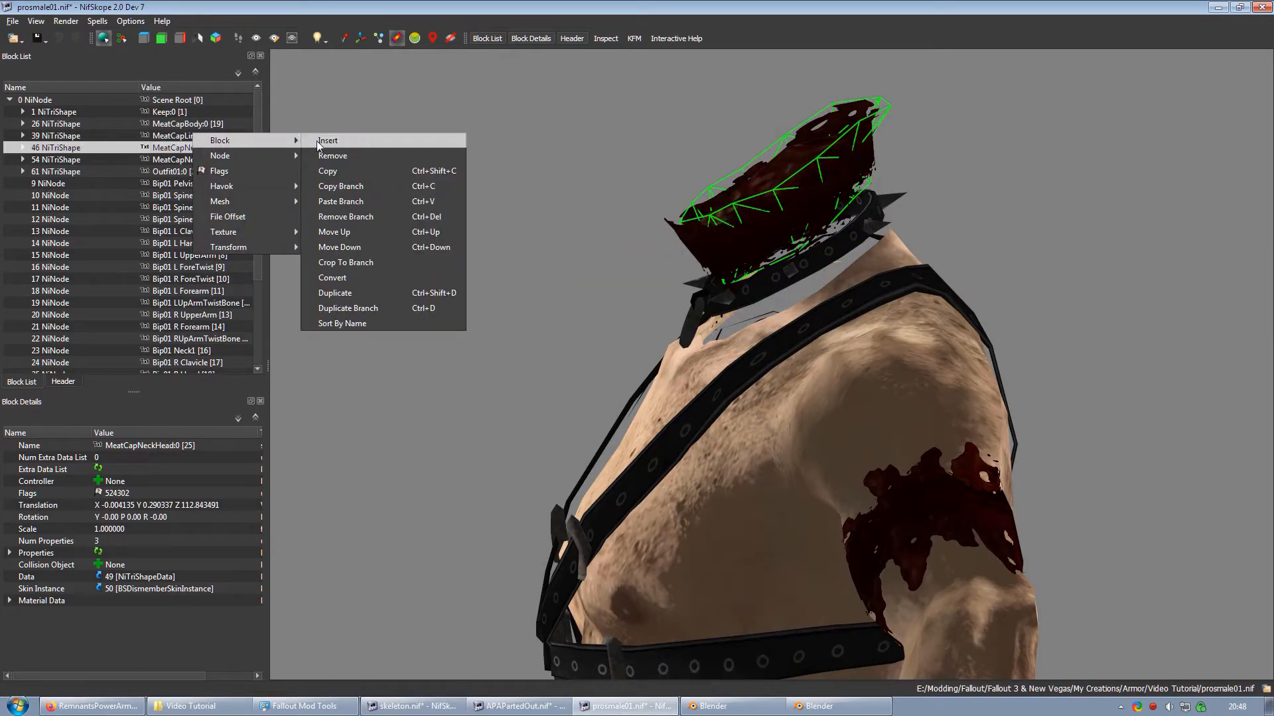
{"action": "left_click", "coordinate": [353, 187]}
{"action": "left_click", "coordinate": [458, 708]}
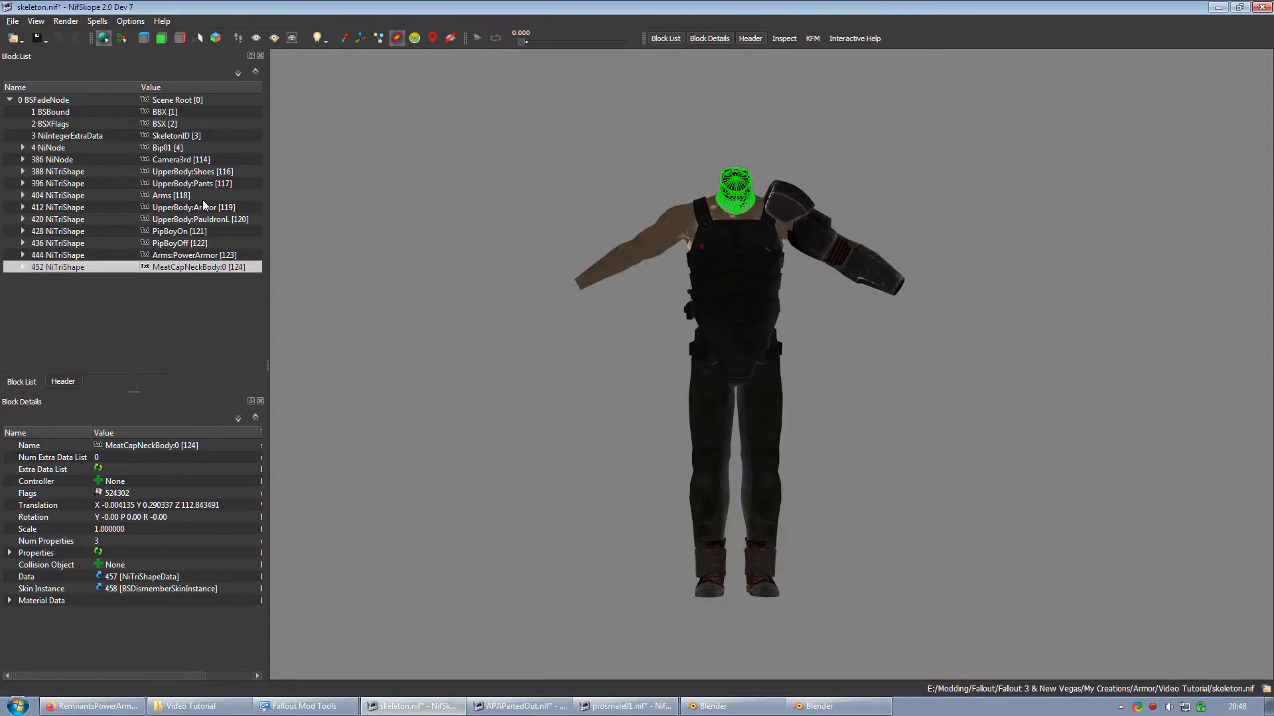
{"action": "left_click", "coordinate": [159, 99]}
{"action": "right_click", "coordinate": [175, 97]}
{"action": "mouse_move", "coordinate": [175, 96]}
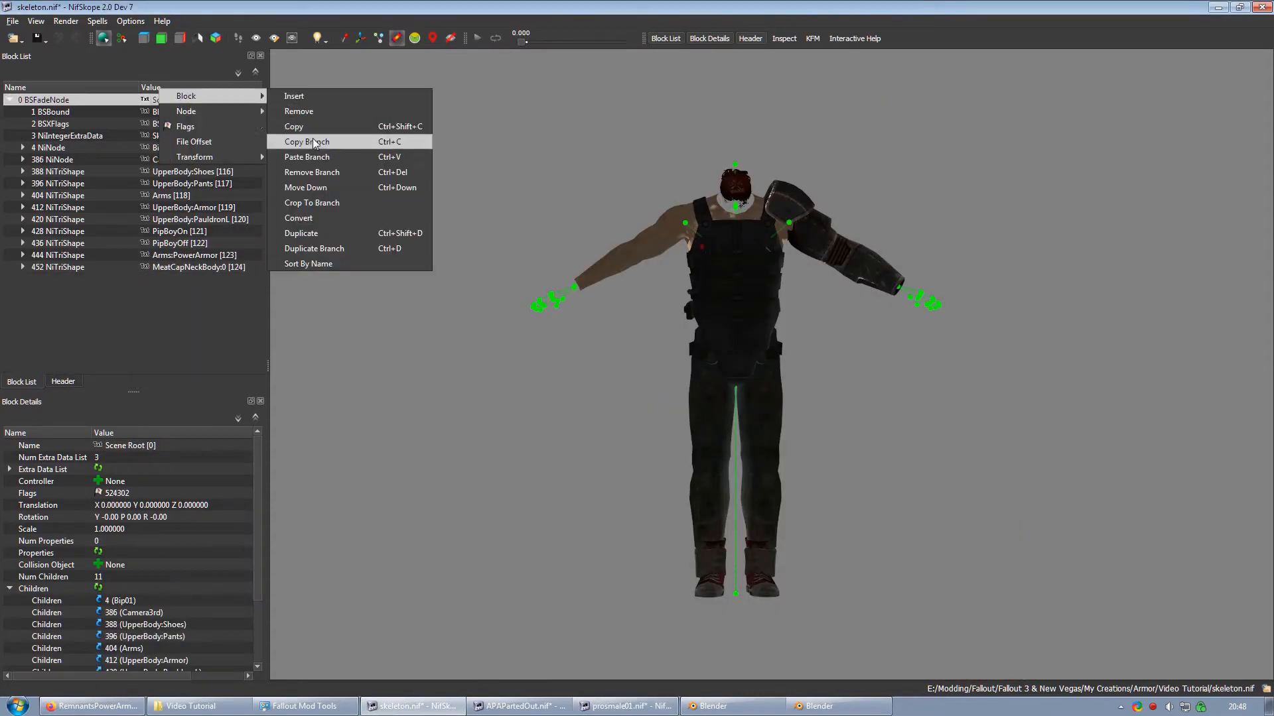
{"action": "left_click", "coordinate": [313, 157]}
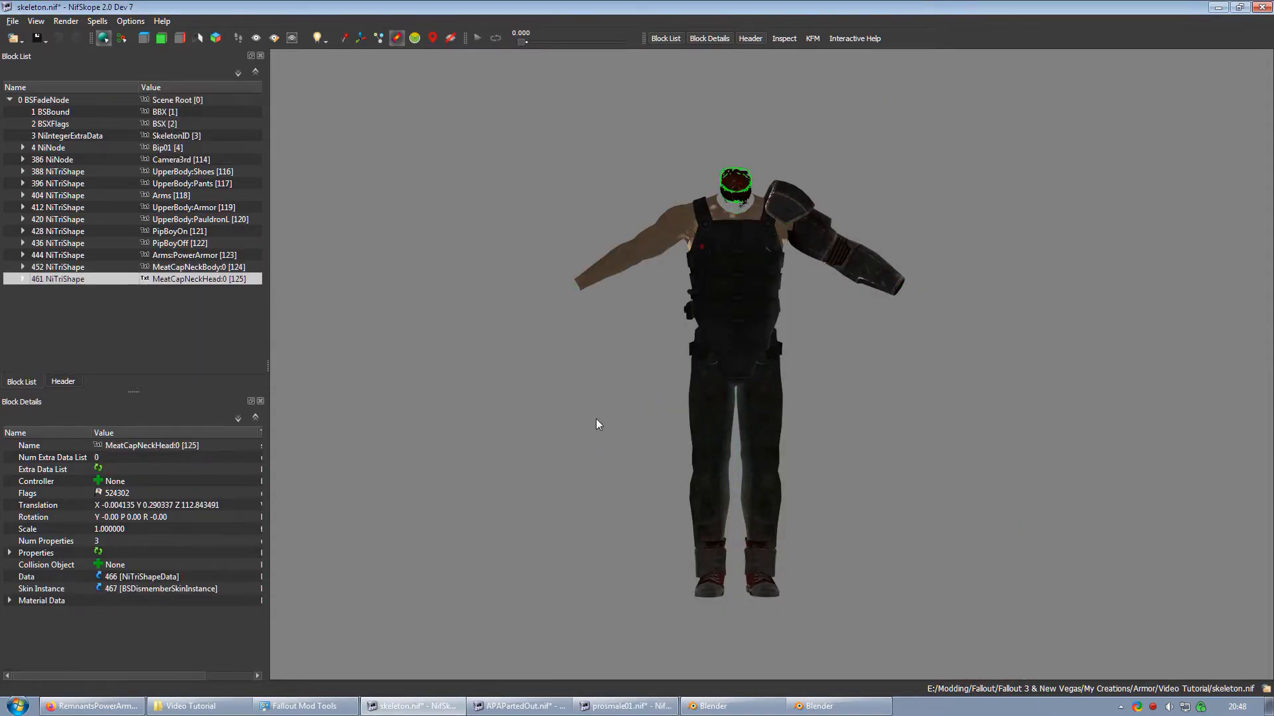
Step: Save the combined outfit as TestSHELL-WIP in the Video Tutorial folder
{"action": "scroll", "coordinate": [615, 364], "scroll_direction": "up", "scroll_amount": 2}
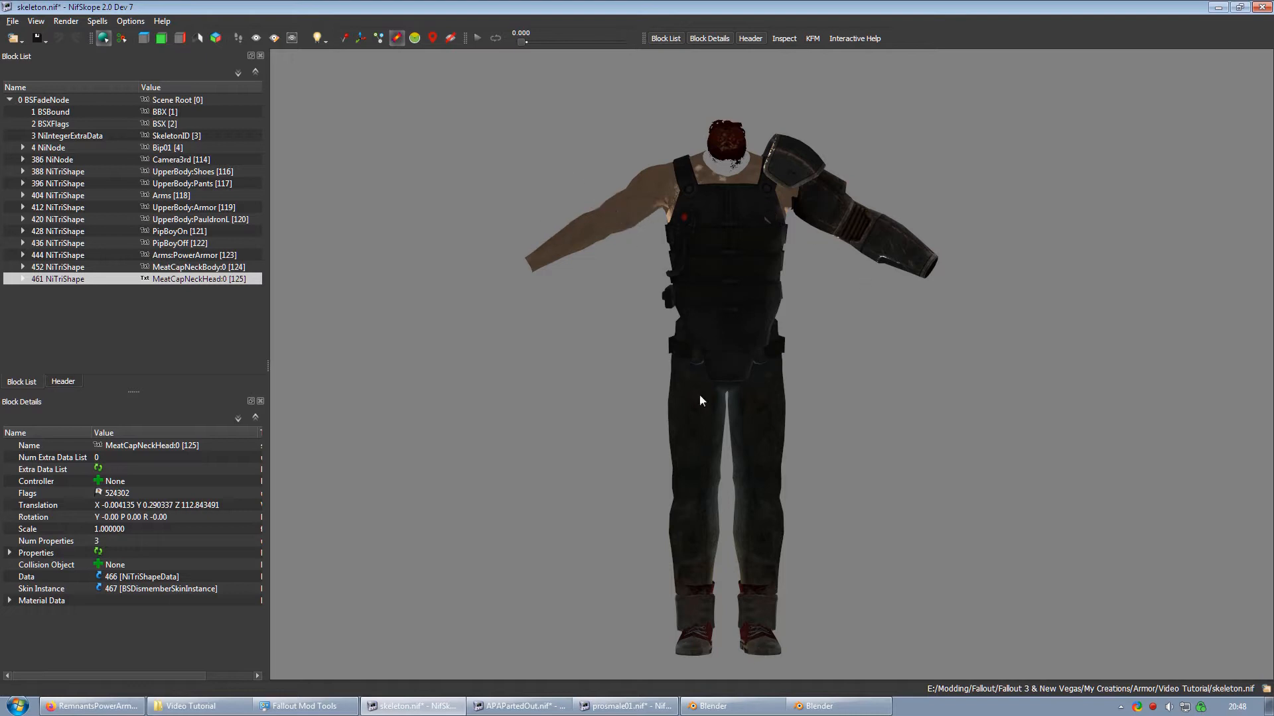
{"action": "left_click", "coordinate": [43, 41]}
{"action": "left_click", "coordinate": [60, 69]}
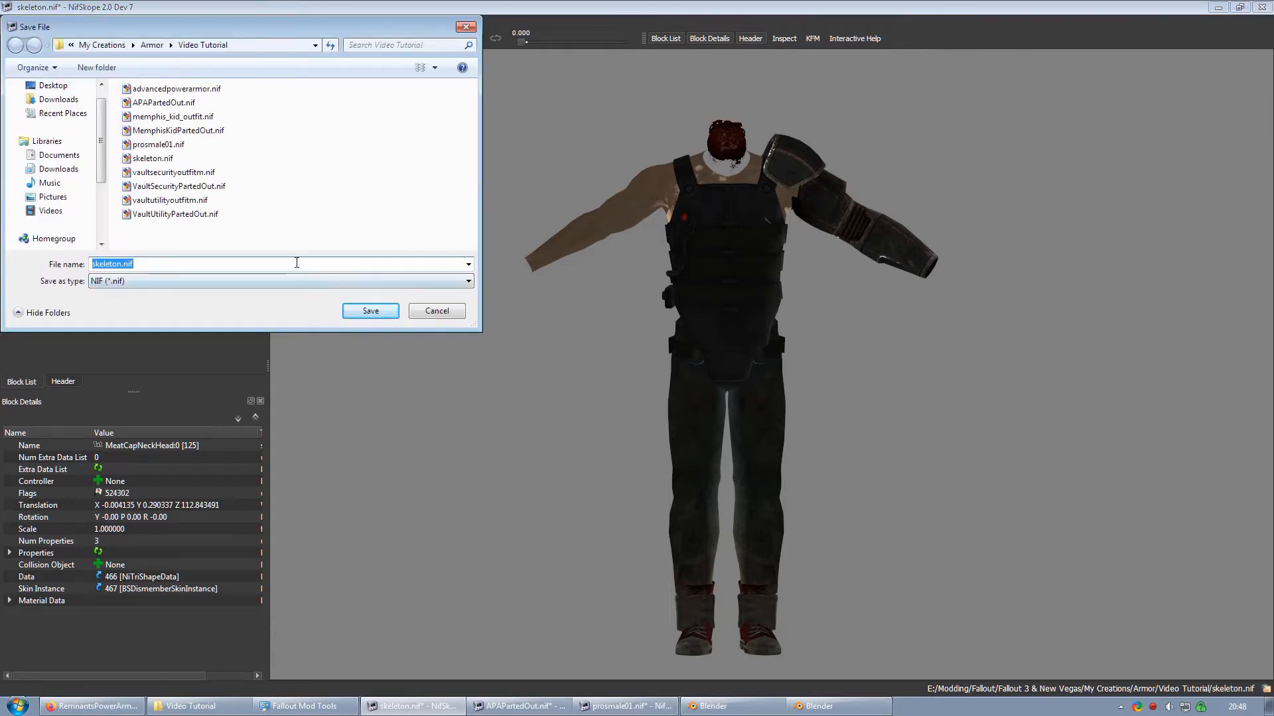
{"action": "type", "text": "TestS"}
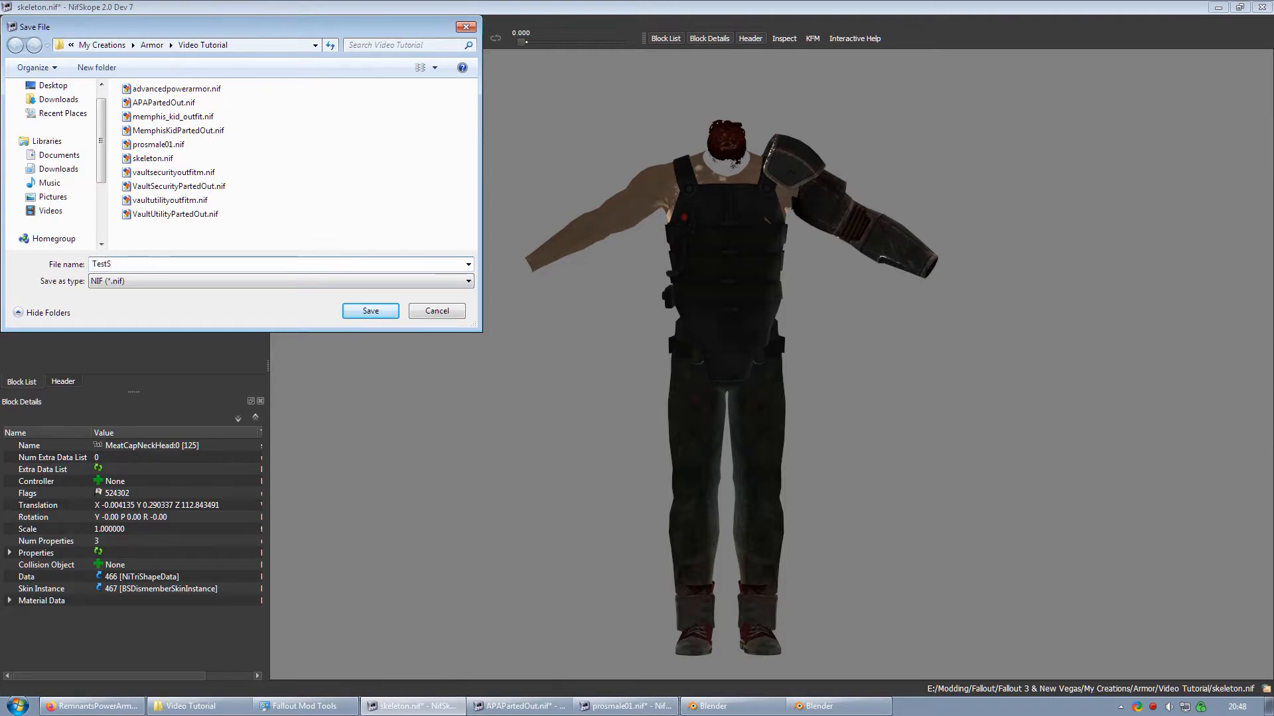
{"action": "type", "text": "HELL-WIP"}
{"action": "left_click", "coordinate": [370, 311]}
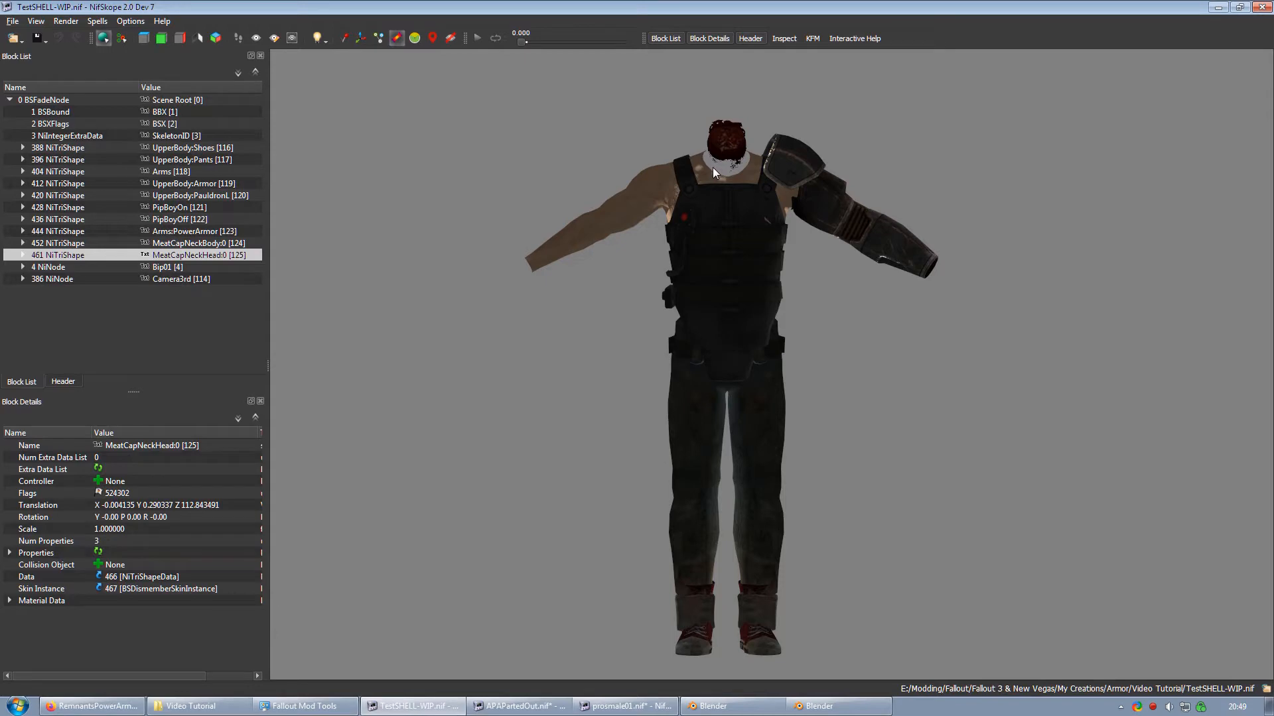
Step: Close the TestSHELL-WIP, prosmale01 and APAPartedOut files, discarding the unsaved changes to the last two
{"action": "left_click", "coordinate": [1260, 8]}
{"action": "left_click", "coordinate": [1261, 7]}
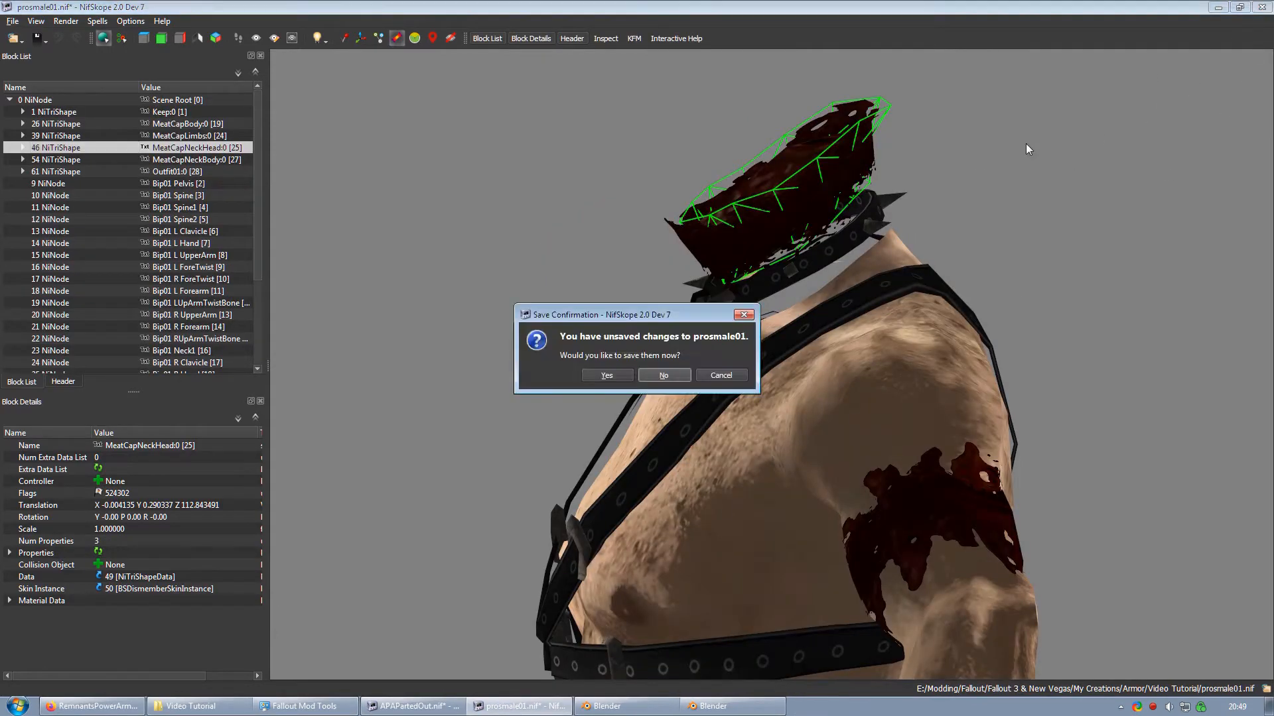
{"action": "left_click", "coordinate": [665, 374]}
{"action": "left_click", "coordinate": [1260, 7]}
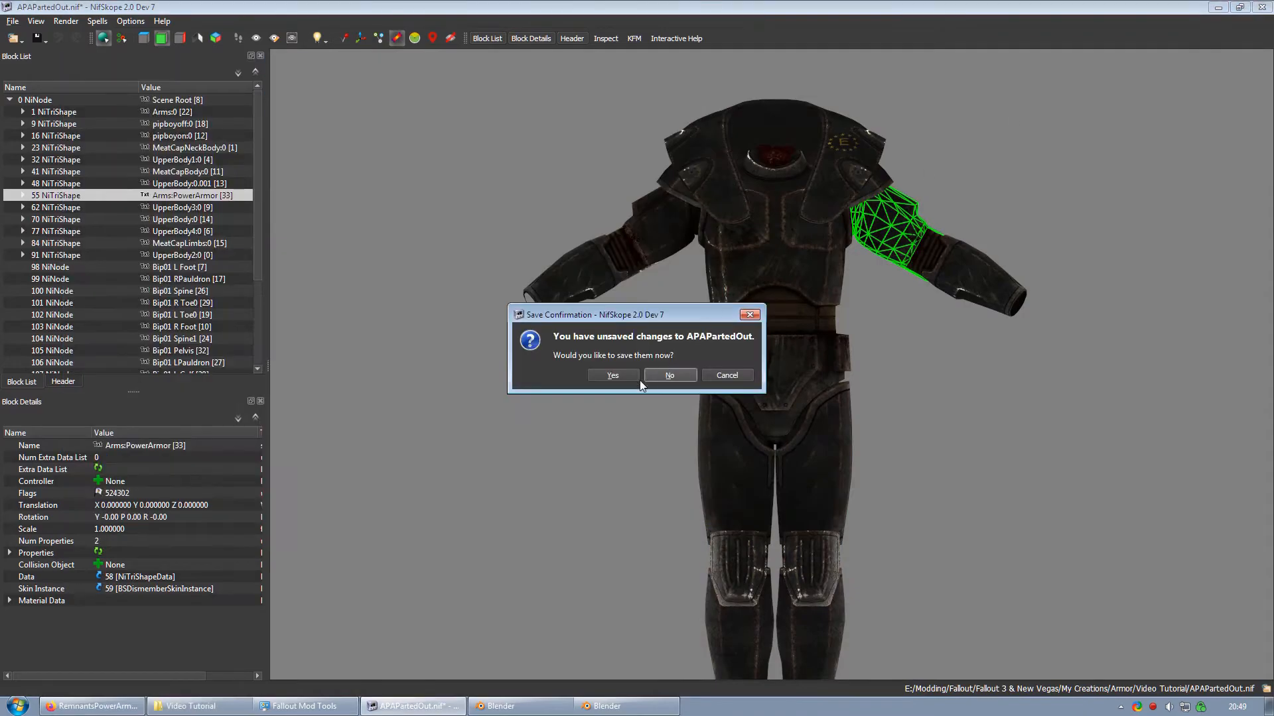
{"action": "left_click", "coordinate": [668, 375]}
Step: Switch to Blender and erase the current power armor scene to start a new one
{"action": "left_click", "coordinate": [541, 7]}
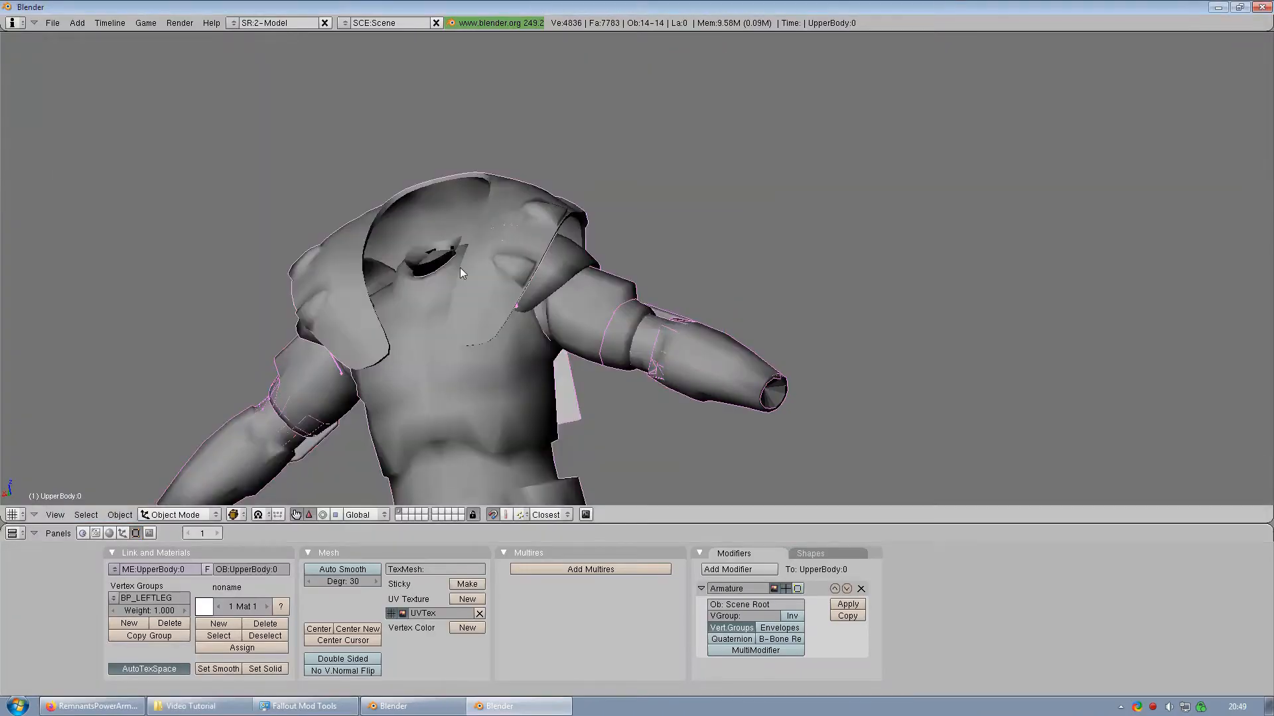
{"action": "key", "text": "ctrl+x"}
{"action": "left_click", "coordinate": [460, 268]}
Step: Import TestSHELL-WIP.nif from the Video Tutorial folder with the current NIF import settings
{"action": "left_click", "coordinate": [53, 22]}
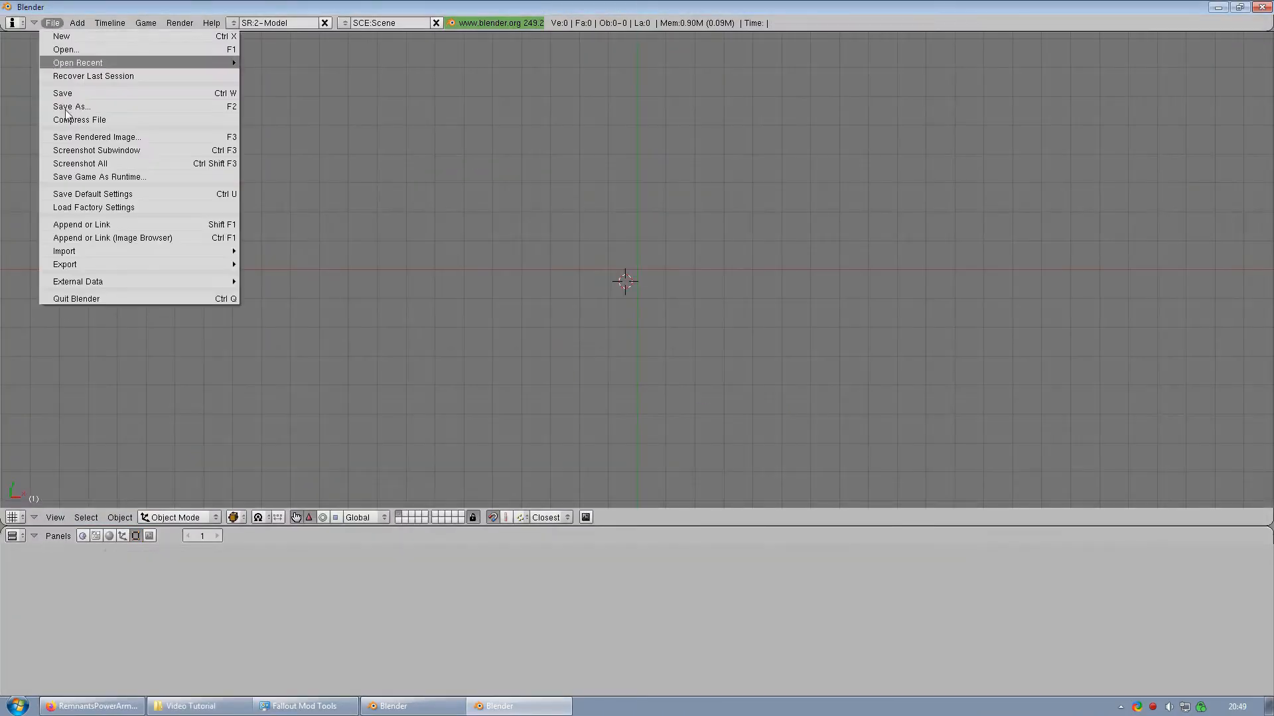
{"action": "mouse_move", "coordinate": [87, 250]}
{"action": "left_click", "coordinate": [329, 492]}
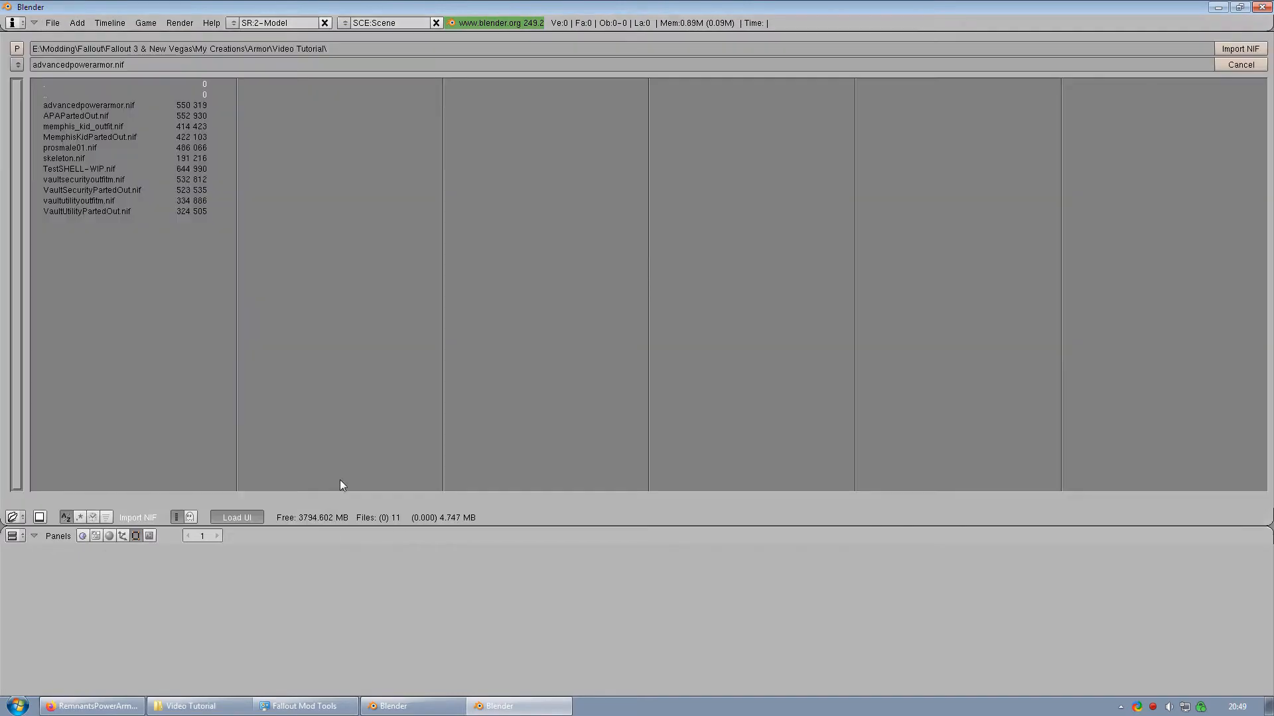
{"action": "left_click", "coordinate": [102, 169]}
{"action": "left_click", "coordinate": [1240, 48]}
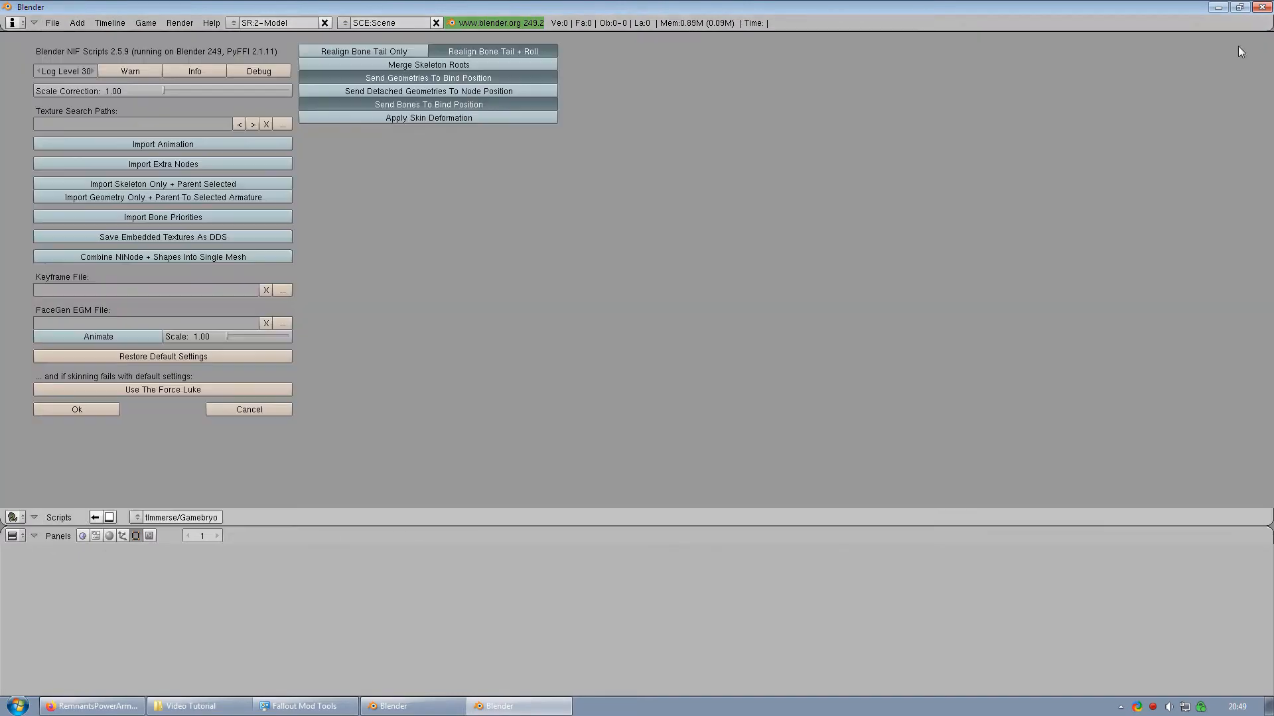
{"action": "left_click", "coordinate": [93, 412]}
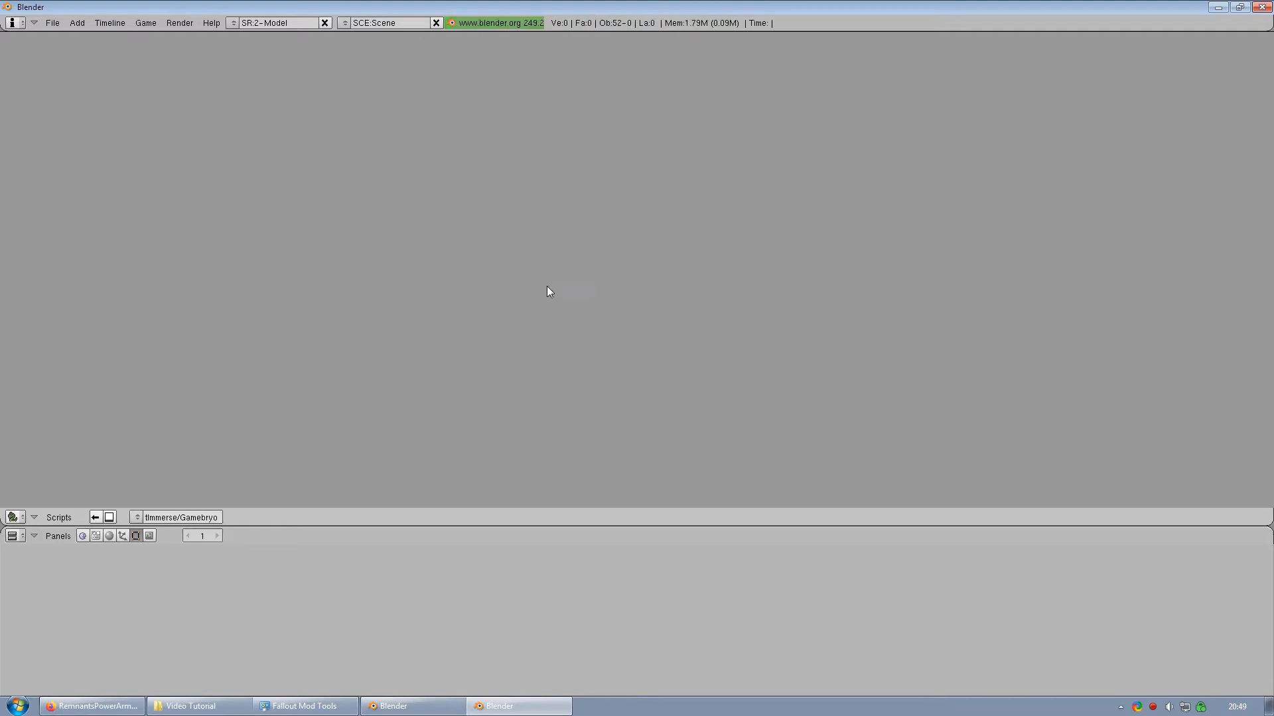
Step: Deselect everything and examine the whole imported outfit from the front and at an angle
{"action": "scroll", "coordinate": [548, 284], "scroll_direction": "down", "scroll_amount": 6}
{"action": "scroll", "coordinate": [548, 288], "scroll_direction": "down", "scroll_amount": 1}
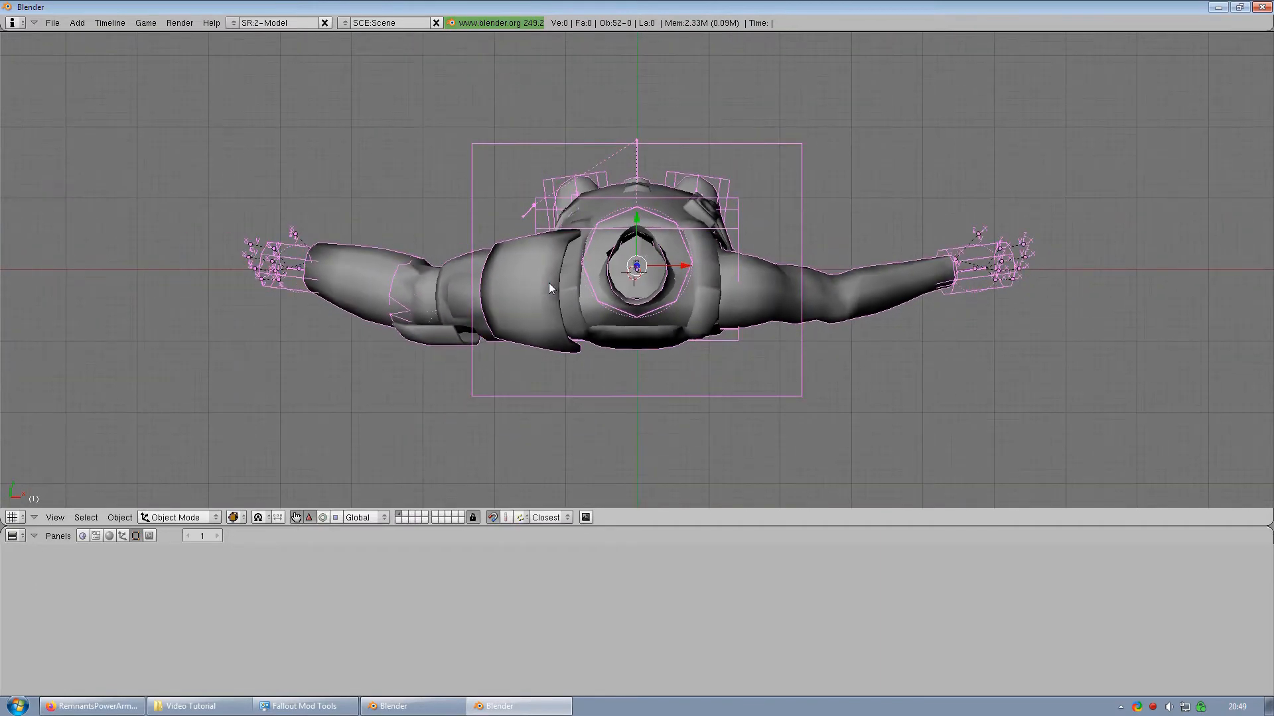
{"action": "key", "text": "KP_1"}
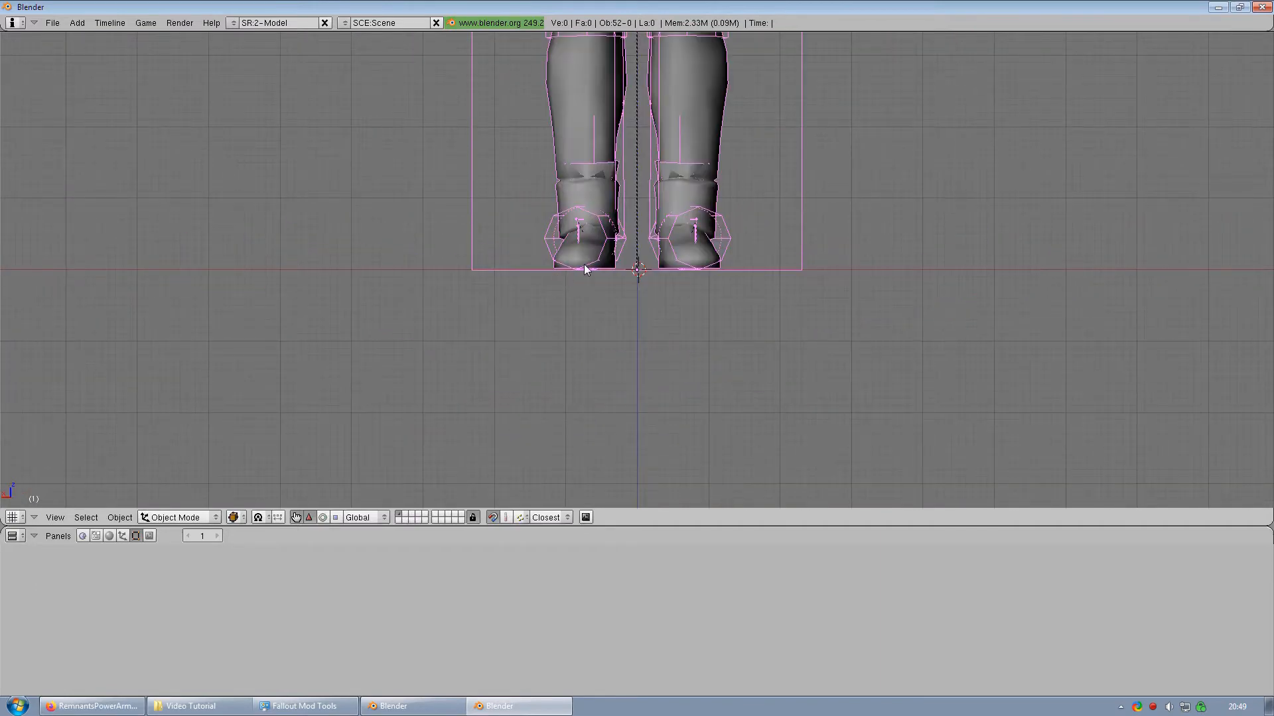
{"action": "key", "text": "a"}
{"action": "middle_click_drag", "start_coordinate": [653, 180], "coordinate": [671, 462], "text": "shift"}
{"action": "middle_click_drag", "start_coordinate": [761, 267], "coordinate": [723, 301]}
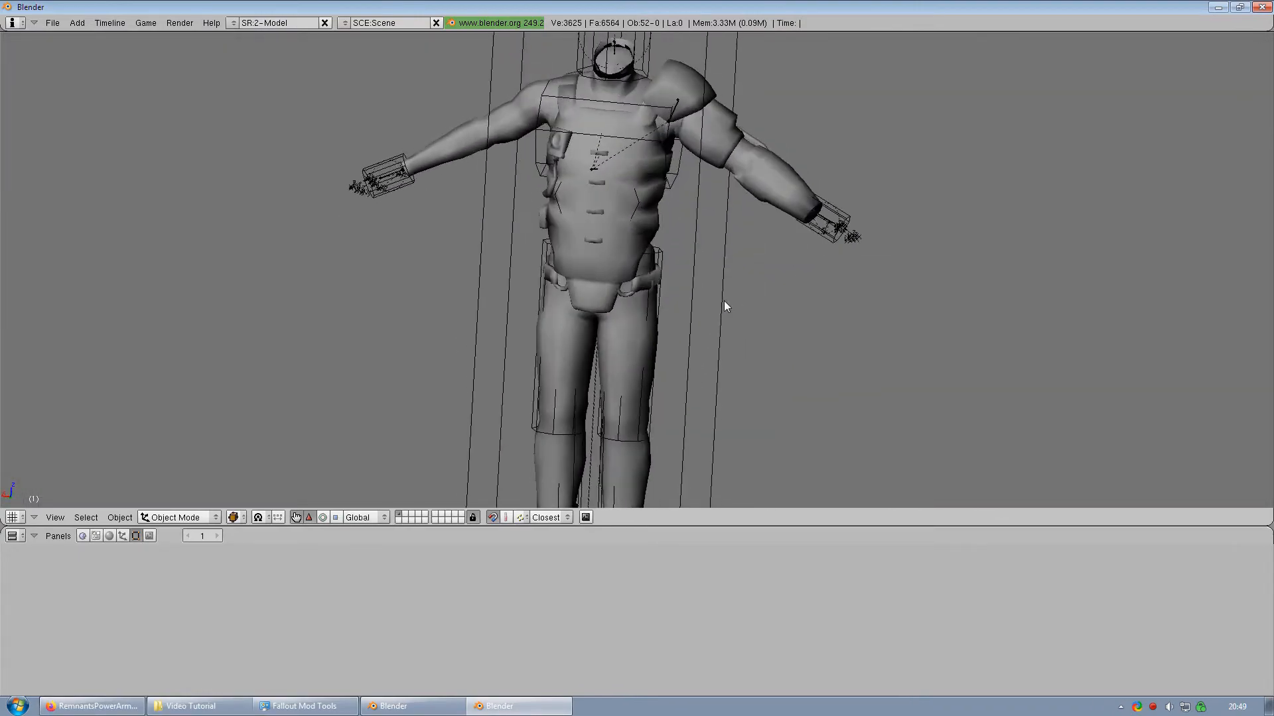
{"action": "scroll", "coordinate": [616, 137], "scroll_direction": "up", "scroll_amount": 1}
{"action": "scroll", "coordinate": [615, 138], "scroll_direction": "down", "scroll_amount": 3}
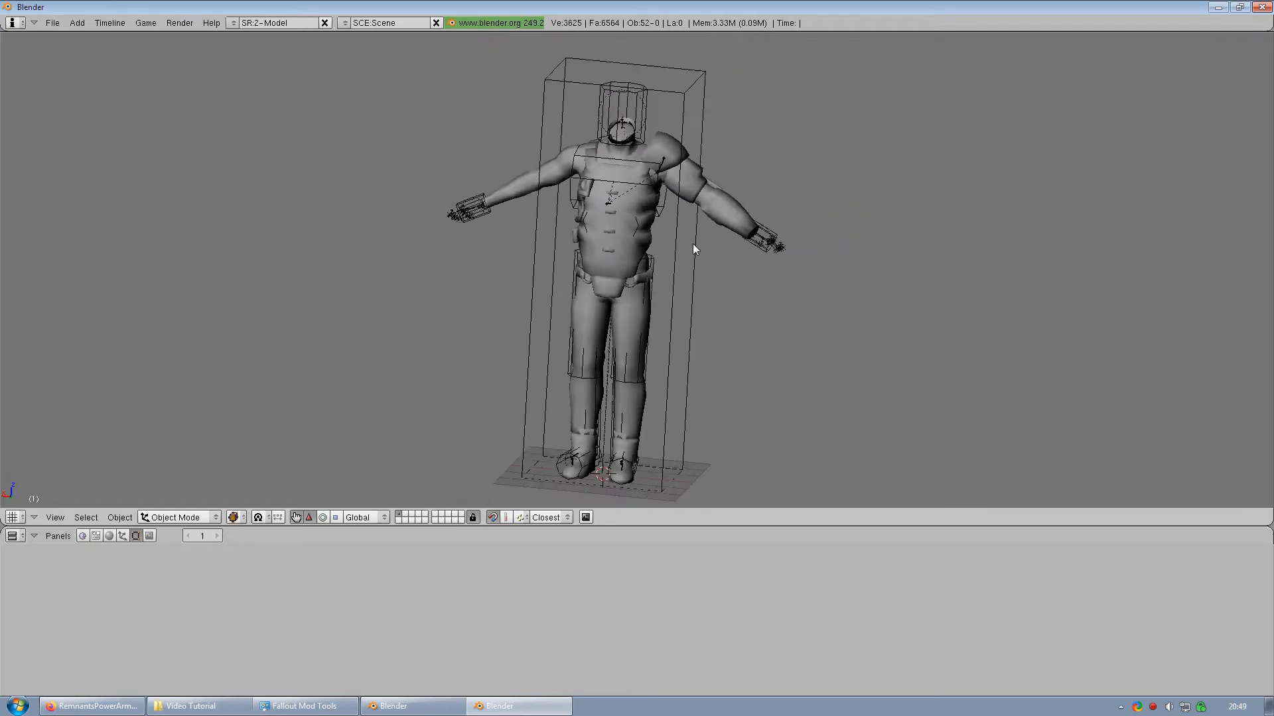
Step: Inspect the pants mesh and the collision capsule around the head, clear the selection and look over the body down to the feet
{"action": "right_click", "coordinate": [620, 376]}
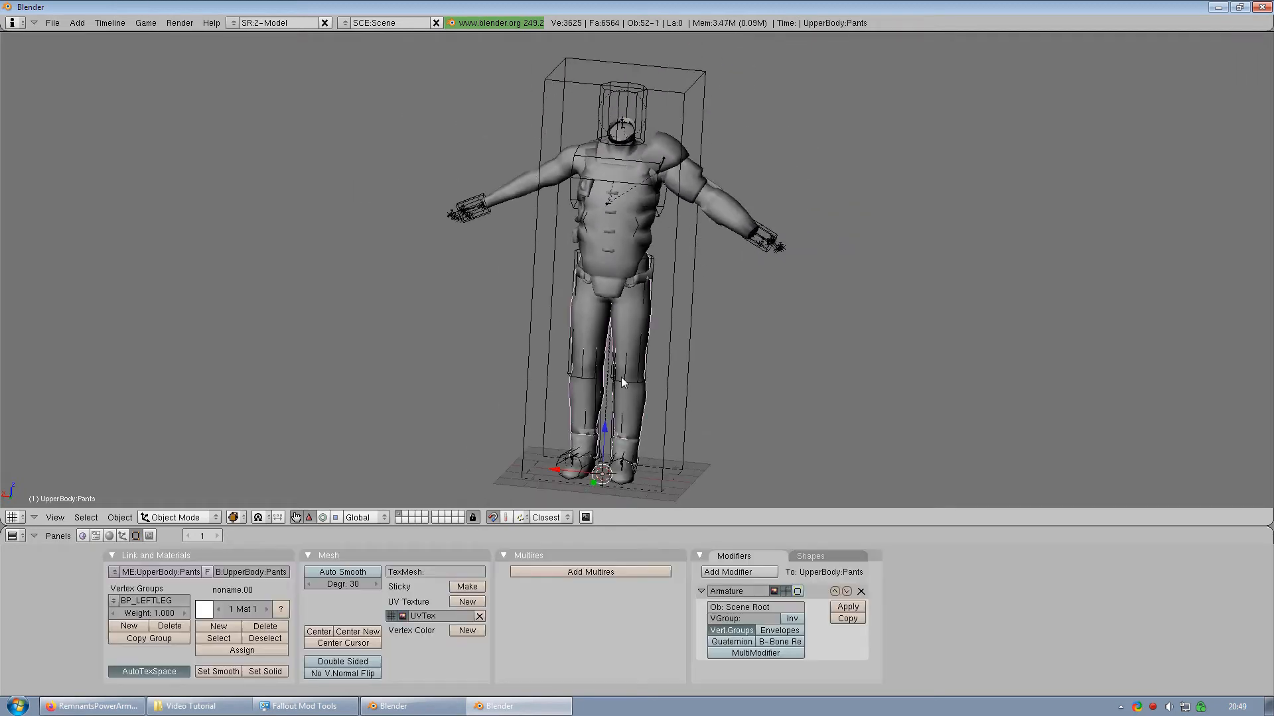
{"action": "right_click", "coordinate": [640, 108]}
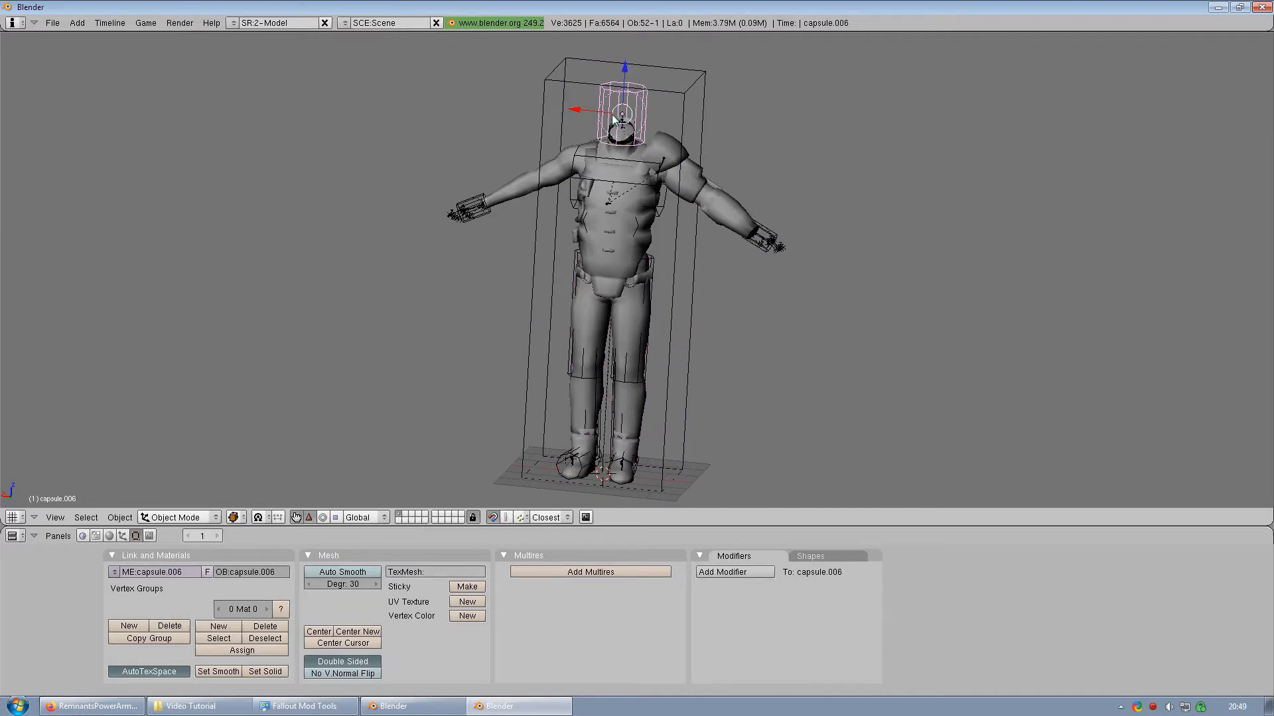
{"action": "scroll", "coordinate": [621, 191], "scroll_direction": "up", "scroll_amount": 4}
{"action": "middle_click_drag", "start_coordinate": [620, 191], "coordinate": [621, 406], "text": "shift"}
{"action": "scroll", "coordinate": [624, 408], "scroll_direction": "up", "scroll_amount": 4}
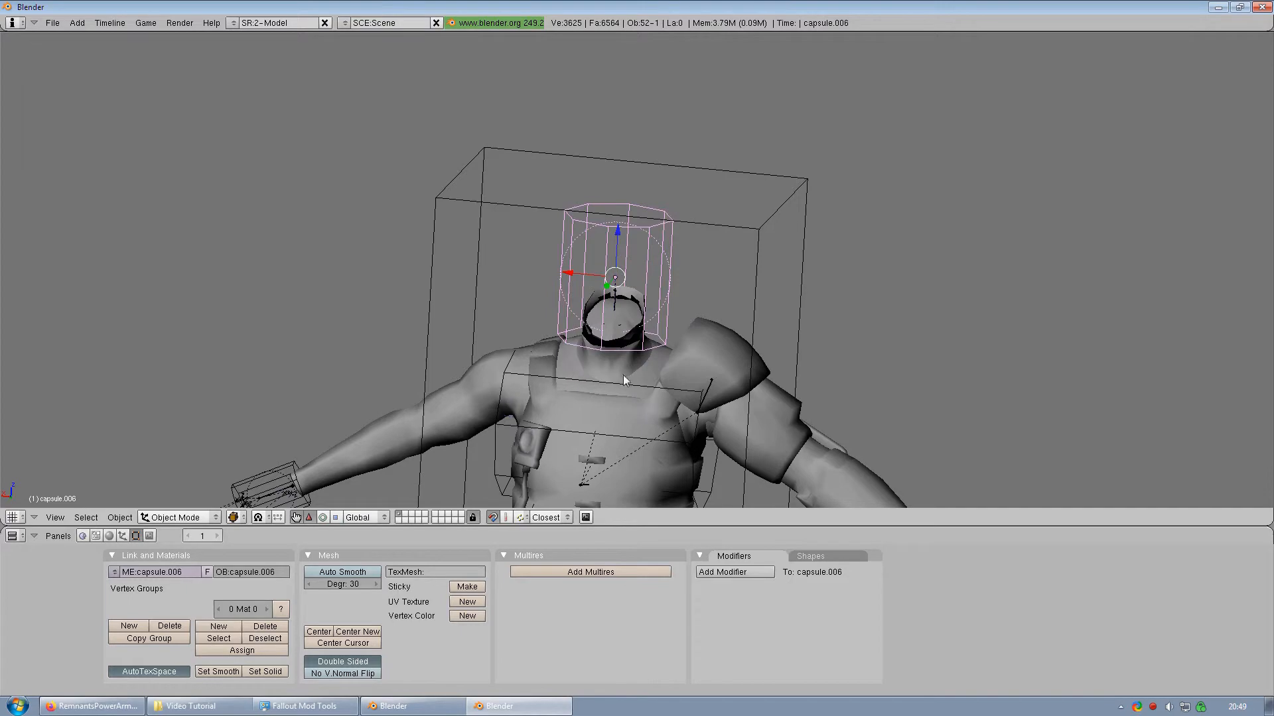
{"action": "middle_click_drag", "start_coordinate": [676, 393], "coordinate": [634, 226], "text": "shift"}
{"action": "key", "text": "a"}
{"action": "middle_click_drag", "start_coordinate": [629, 426], "coordinate": [623, 153], "text": "shift"}
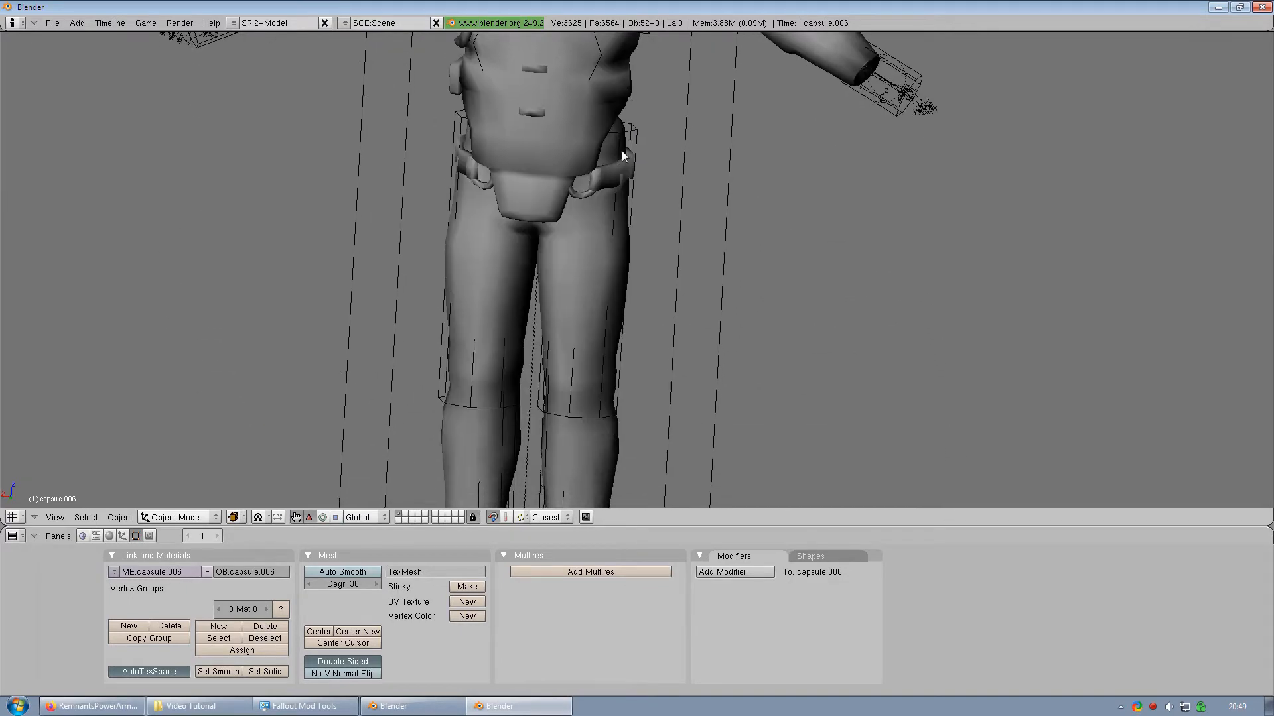
{"action": "middle_click_drag", "start_coordinate": [607, 304], "coordinate": [665, 92], "text": "shift"}
Step: Delete the collision capsules around both feet and one lower leg
{"action": "right_click", "coordinate": [484, 358]}
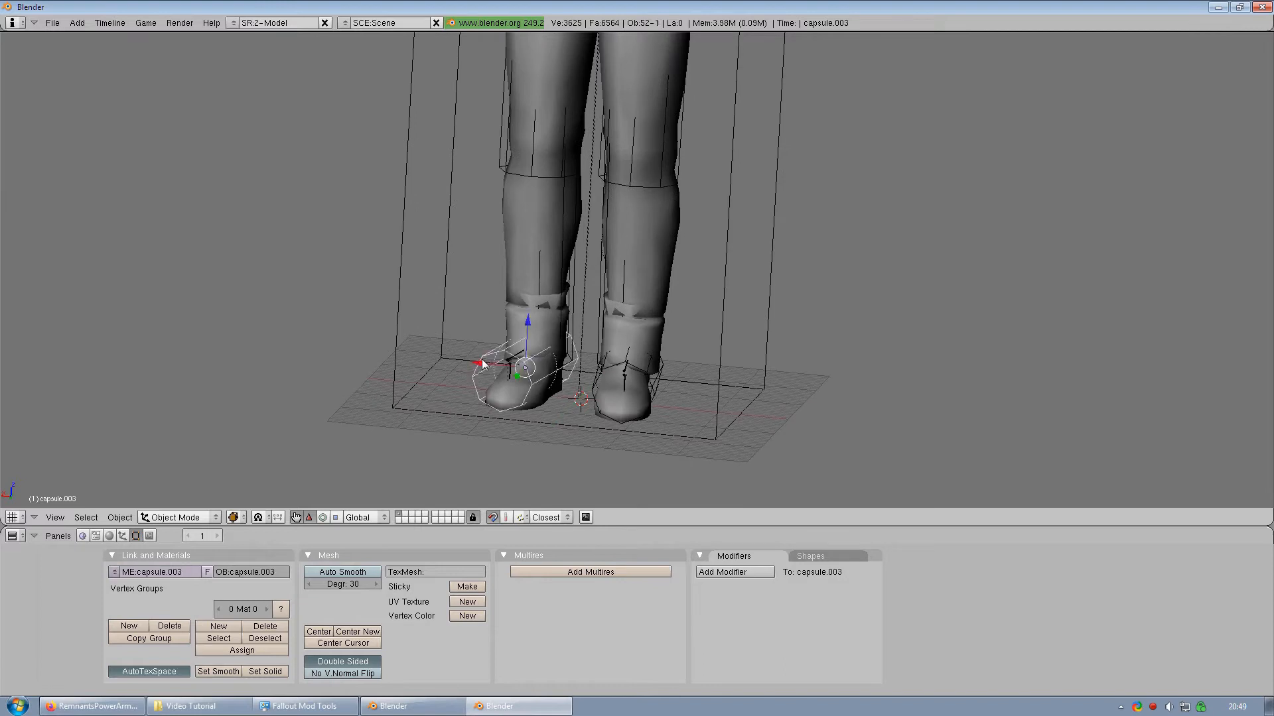
{"action": "key", "text": "x"}
{"action": "left_click", "coordinate": [483, 362]}
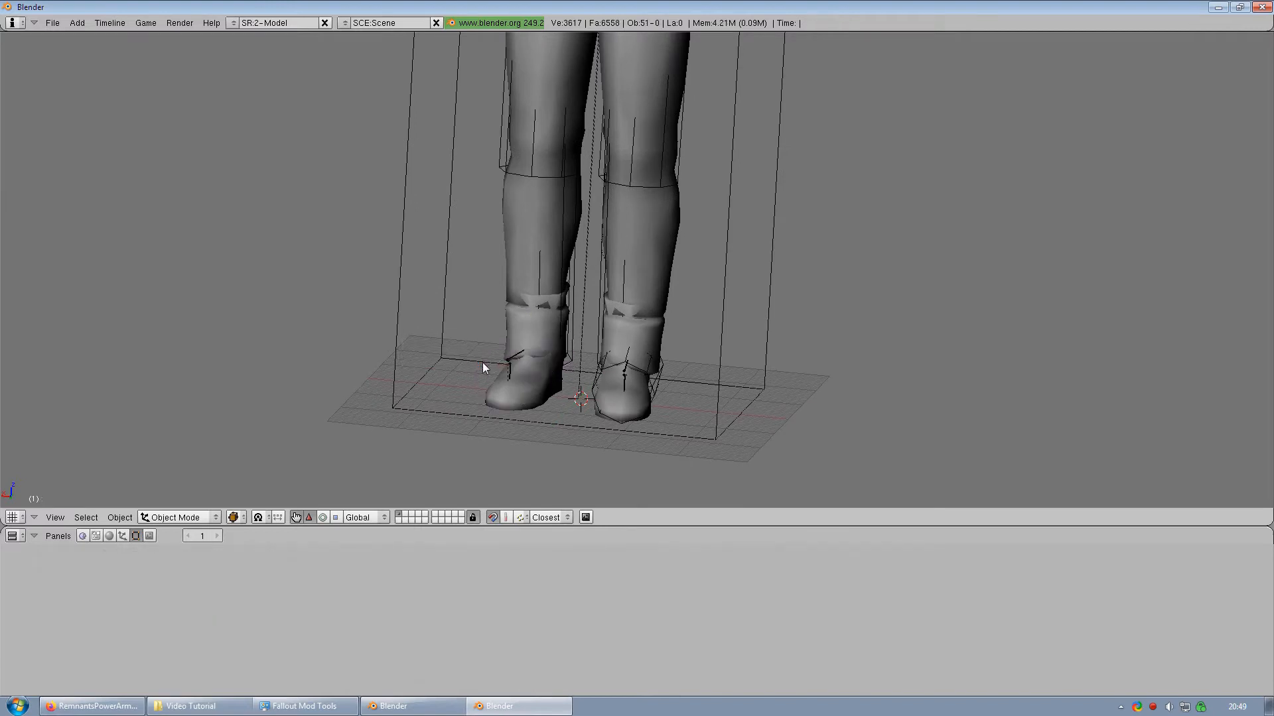
{"action": "right_click", "coordinate": [657, 391]}
{"action": "key", "text": "x"}
{"action": "left_click", "coordinate": [657, 392]}
{"action": "right_click", "coordinate": [571, 269]}
{"action": "key", "text": "x"}
{"action": "left_click", "coordinate": [572, 268]}
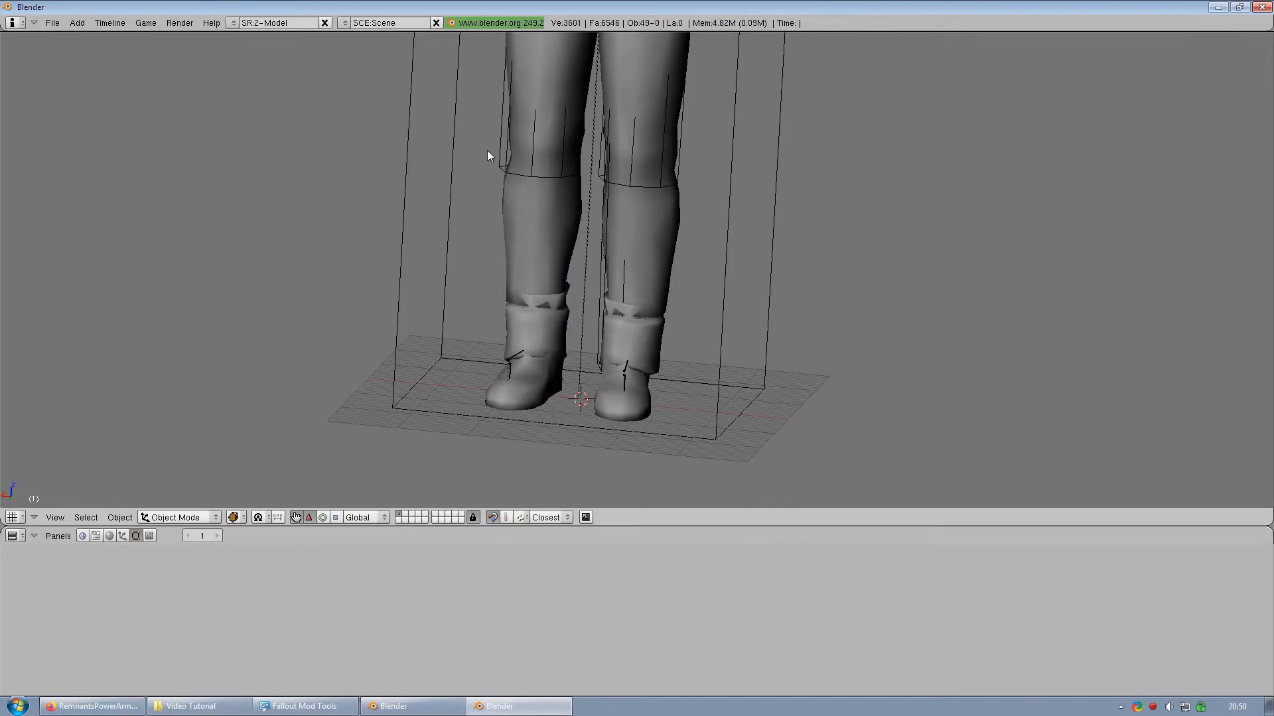
Step: Delete both thigh collision capsules and the remaining lower-leg capsule
{"action": "right_click", "coordinate": [498, 146]}
{"action": "key", "text": "x"}
{"action": "left_click", "coordinate": [499, 146]}
{"action": "right_click", "coordinate": [600, 164]}
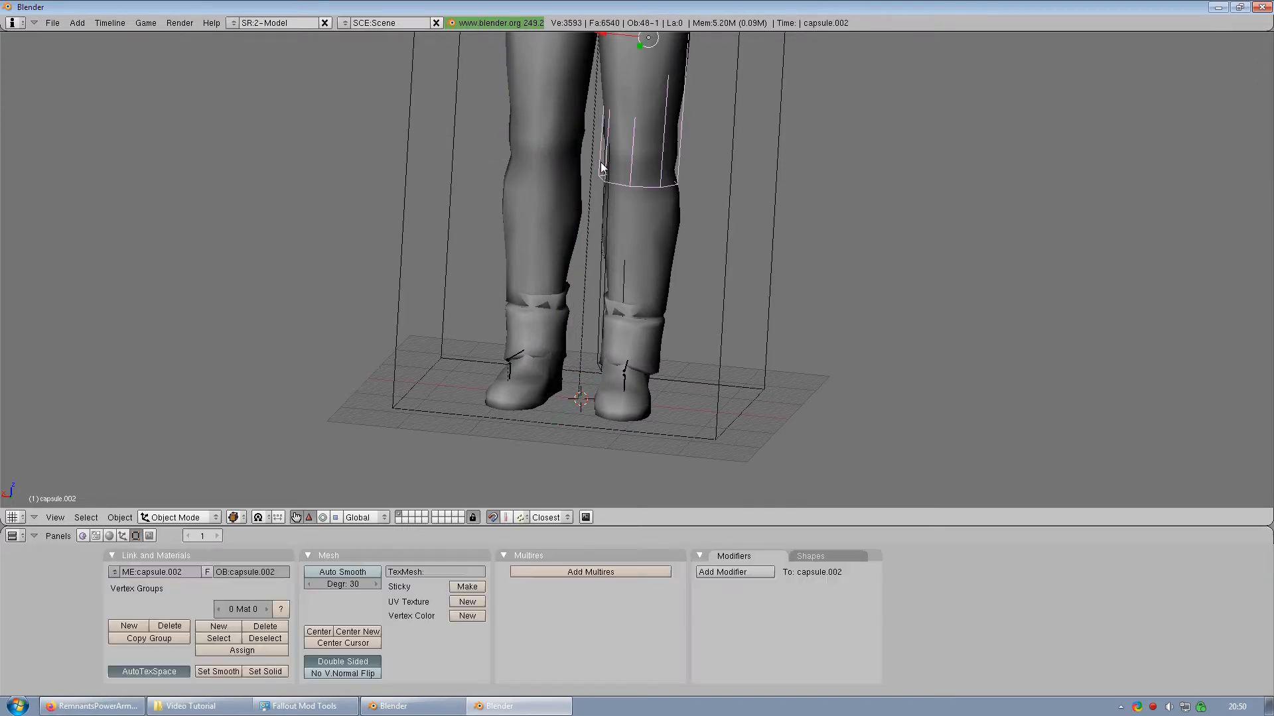
{"action": "key", "text": "x"}
{"action": "left_click", "coordinate": [597, 168]}
{"action": "right_click", "coordinate": [597, 278]}
{"action": "key", "text": "x"}
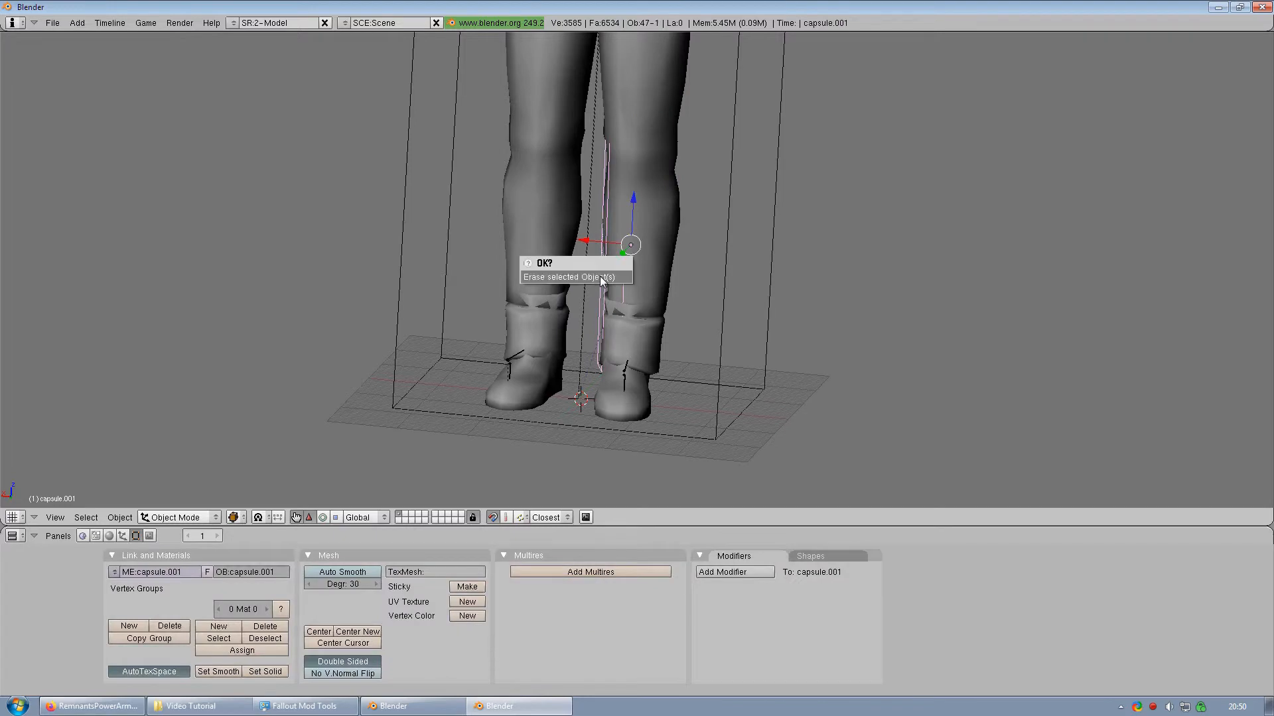
{"action": "left_click", "coordinate": [600, 276]}
Step: Delete the collision capsules around the head, chest and abdomen
{"action": "scroll", "coordinate": [602, 277], "scroll_direction": "down", "scroll_amount": 3}
{"action": "middle_click_drag", "start_coordinate": [647, 142], "coordinate": [615, 366], "text": "shift"}
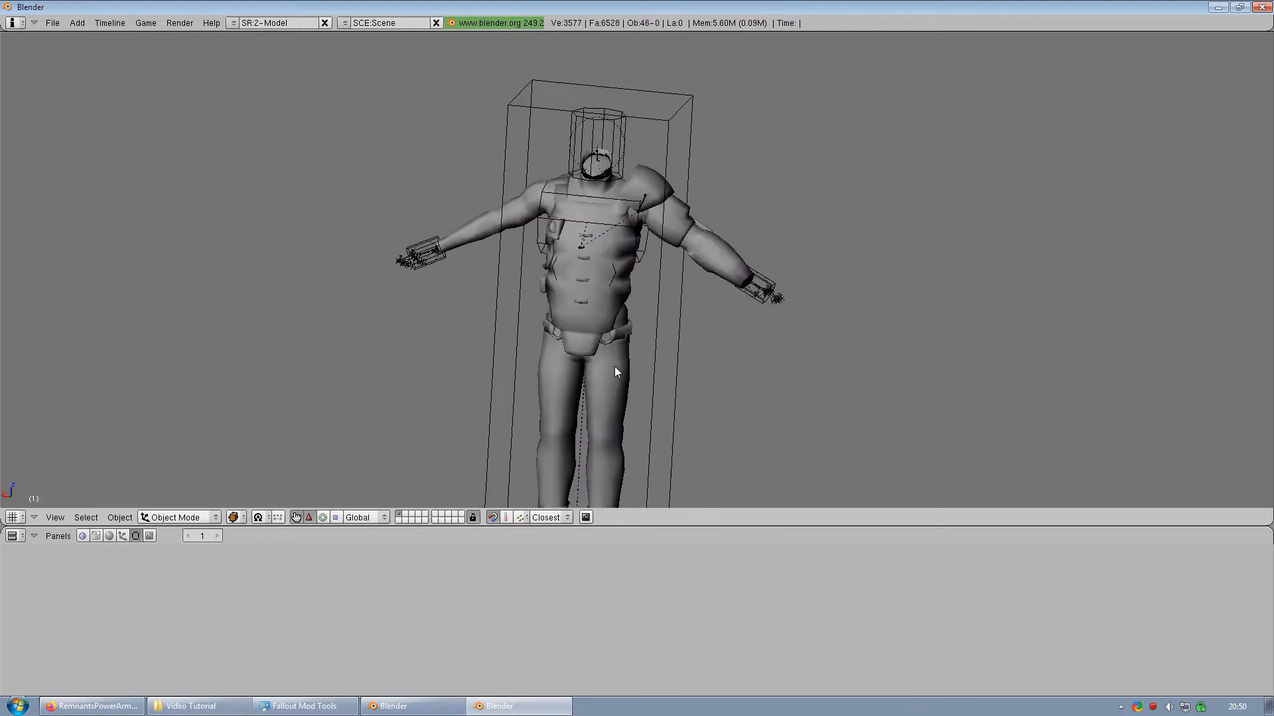
{"action": "scroll", "coordinate": [622, 187], "scroll_direction": "up", "scroll_amount": 3}
{"action": "right_click", "coordinate": [610, 78]}
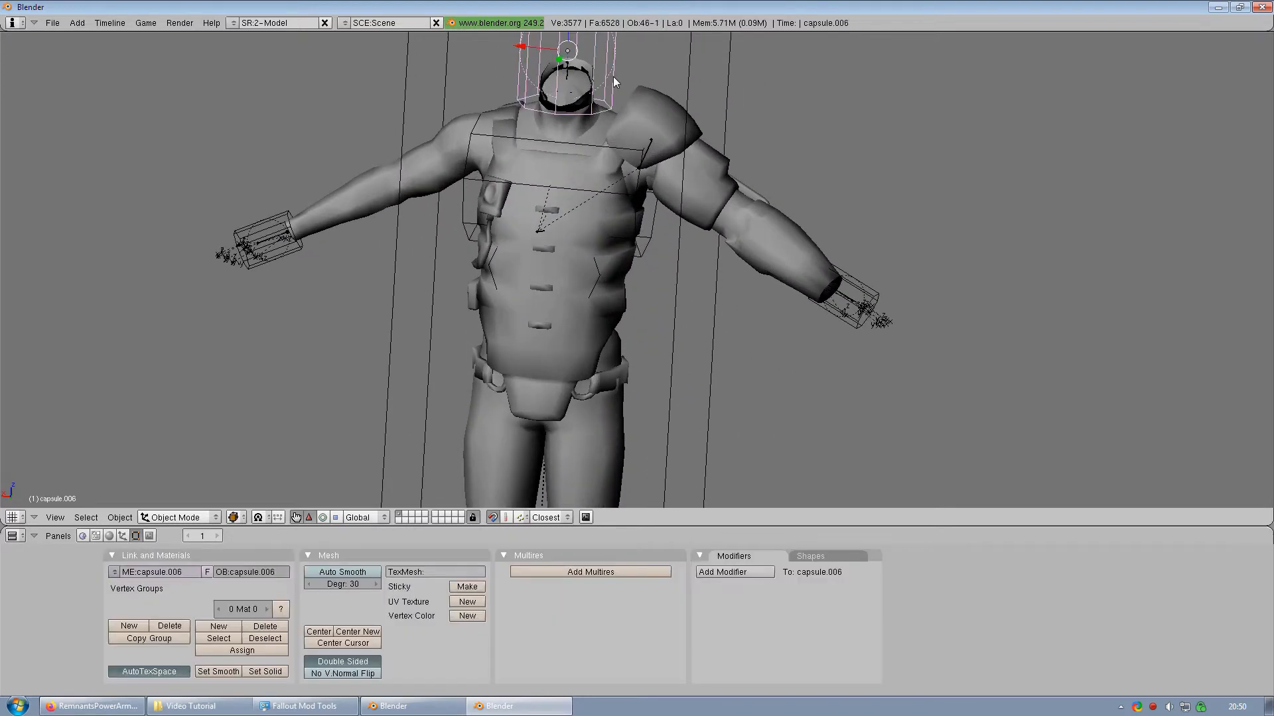
{"action": "key", "text": "x"}
{"action": "left_click", "coordinate": [610, 77]}
{"action": "right_click", "coordinate": [647, 236]}
{"action": "key", "text": "x"}
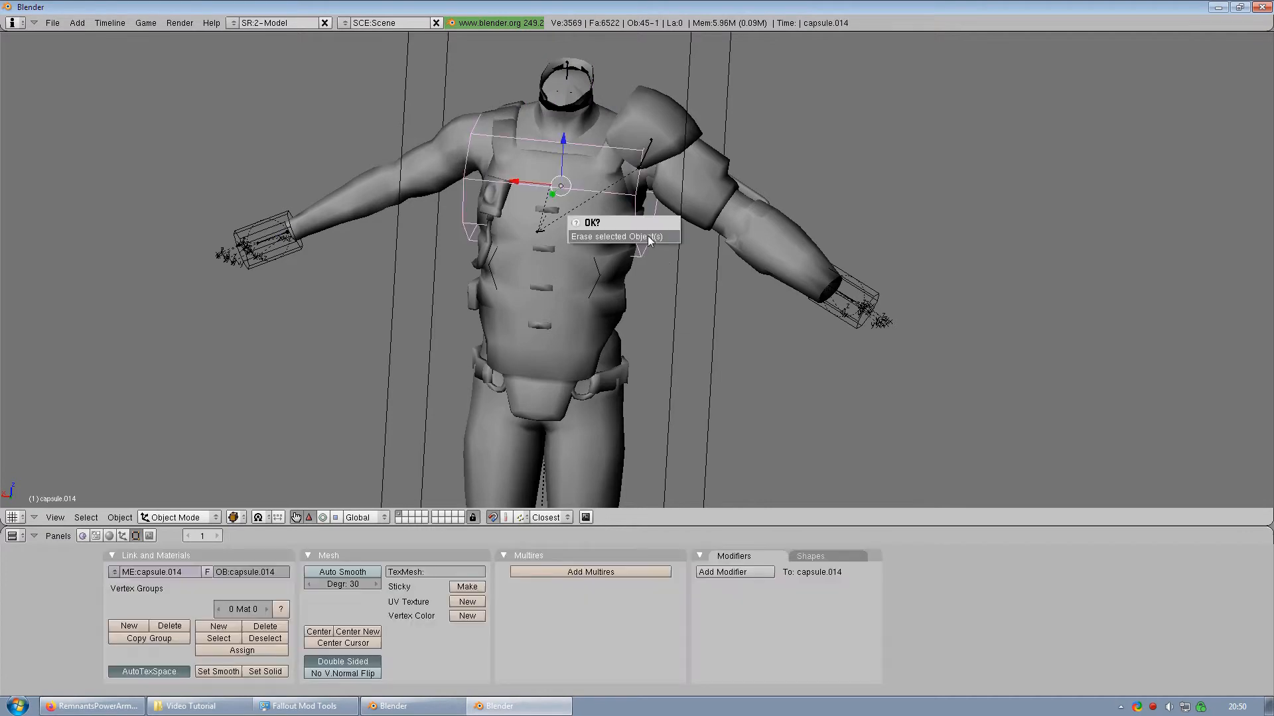
{"action": "left_click", "coordinate": [648, 238]}
{"action": "right_click", "coordinate": [601, 274]}
{"action": "key", "text": "x"}
{"action": "left_click", "coordinate": [601, 270]}
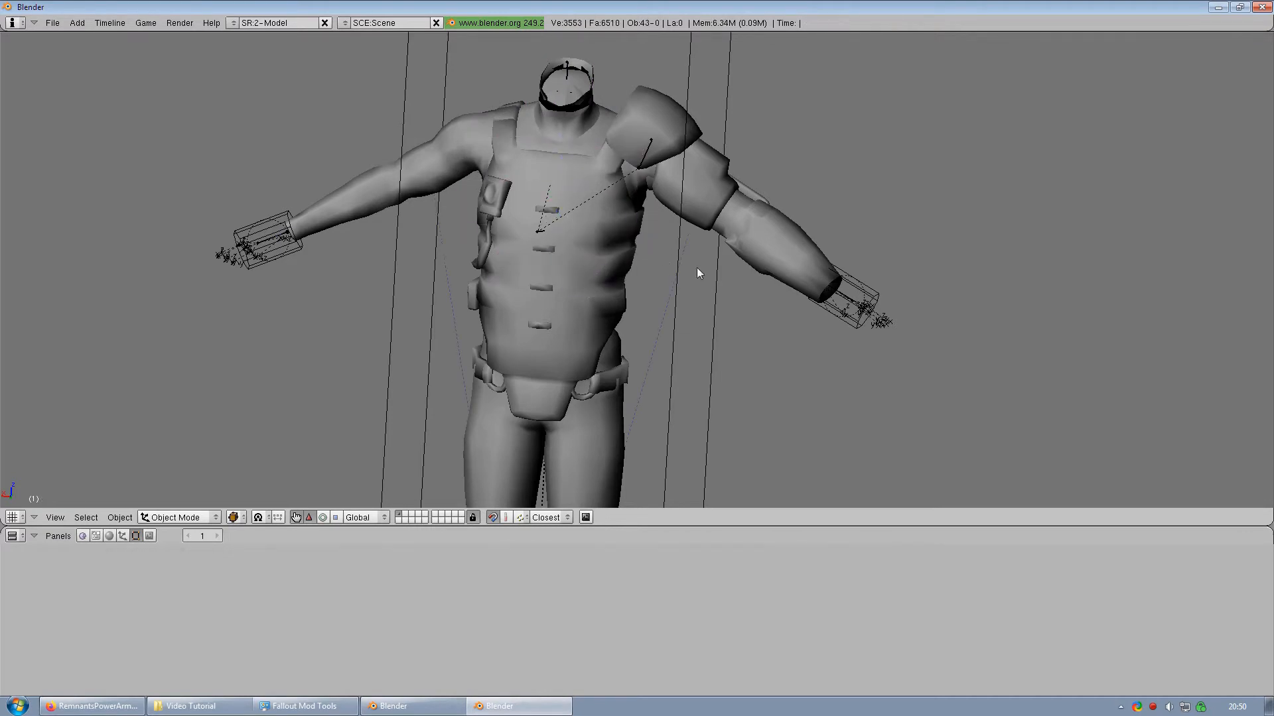
Step: Delete the collision capsules around both hands
{"action": "right_click", "coordinate": [292, 252]}
{"action": "key", "text": "x"}
{"action": "left_click", "coordinate": [299, 250]}
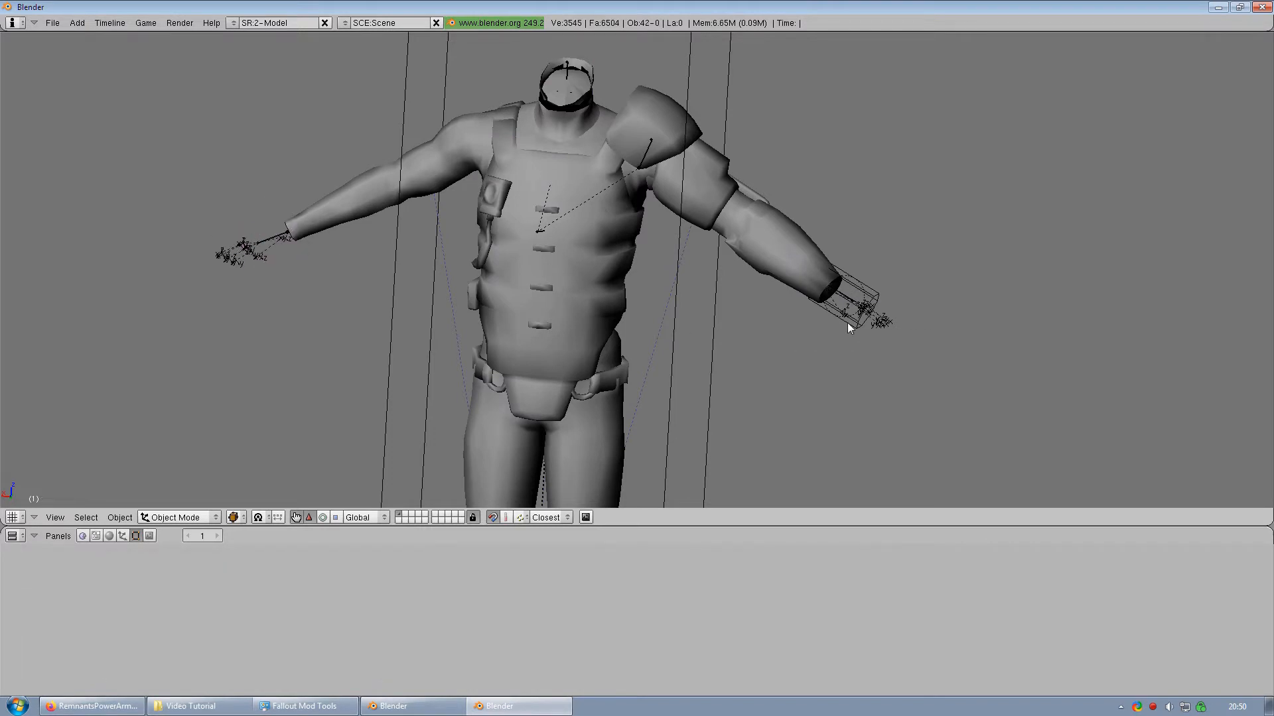
{"action": "right_click", "coordinate": [849, 327]}
{"action": "key", "text": "x"}
{"action": "left_click", "coordinate": [850, 323]}
Step: Delete the large bounding box surrounding the whole body
{"action": "middle_click_drag", "start_coordinate": [739, 320], "coordinate": [567, 329]}
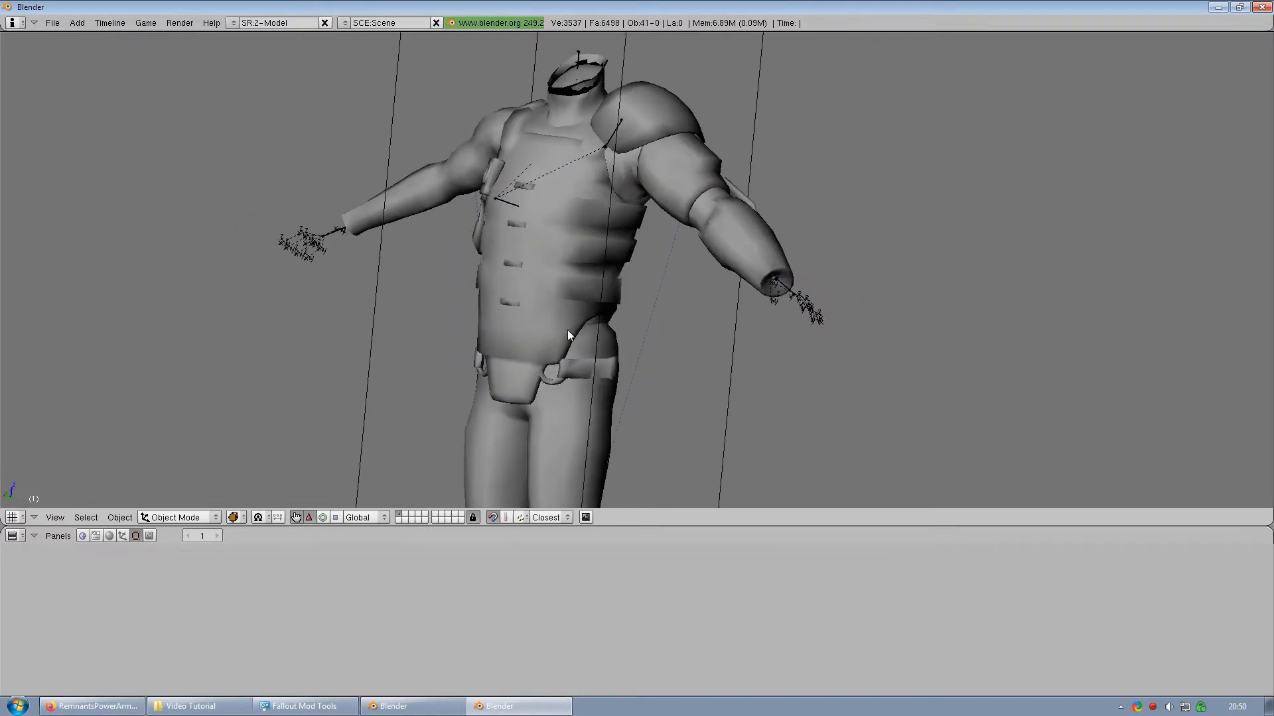
{"action": "right_click", "coordinate": [374, 264]}
{"action": "scroll", "coordinate": [390, 275], "scroll_direction": "down", "scroll_amount": 3}
{"action": "key", "text": "x"}
{"action": "left_click", "coordinate": [397, 276]}
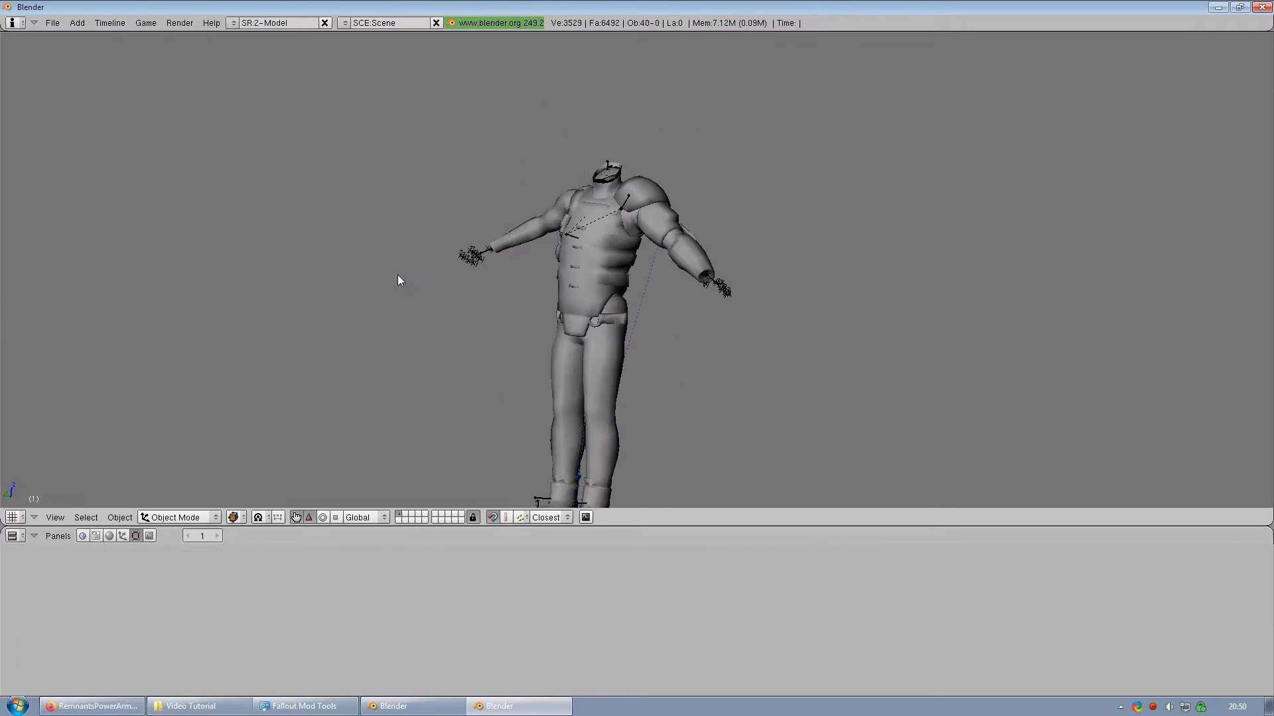
Step: Open the UpperBody:Shoes mesh in Edit Mode and view it from the front
{"action": "scroll", "coordinate": [502, 282], "scroll_direction": "up", "scroll_amount": 3}
{"action": "middle_click_drag", "start_coordinate": [502, 287], "coordinate": [543, 288]}
{"action": "middle_click_drag", "start_coordinate": [557, 335], "coordinate": [599, 70], "text": "shift"}
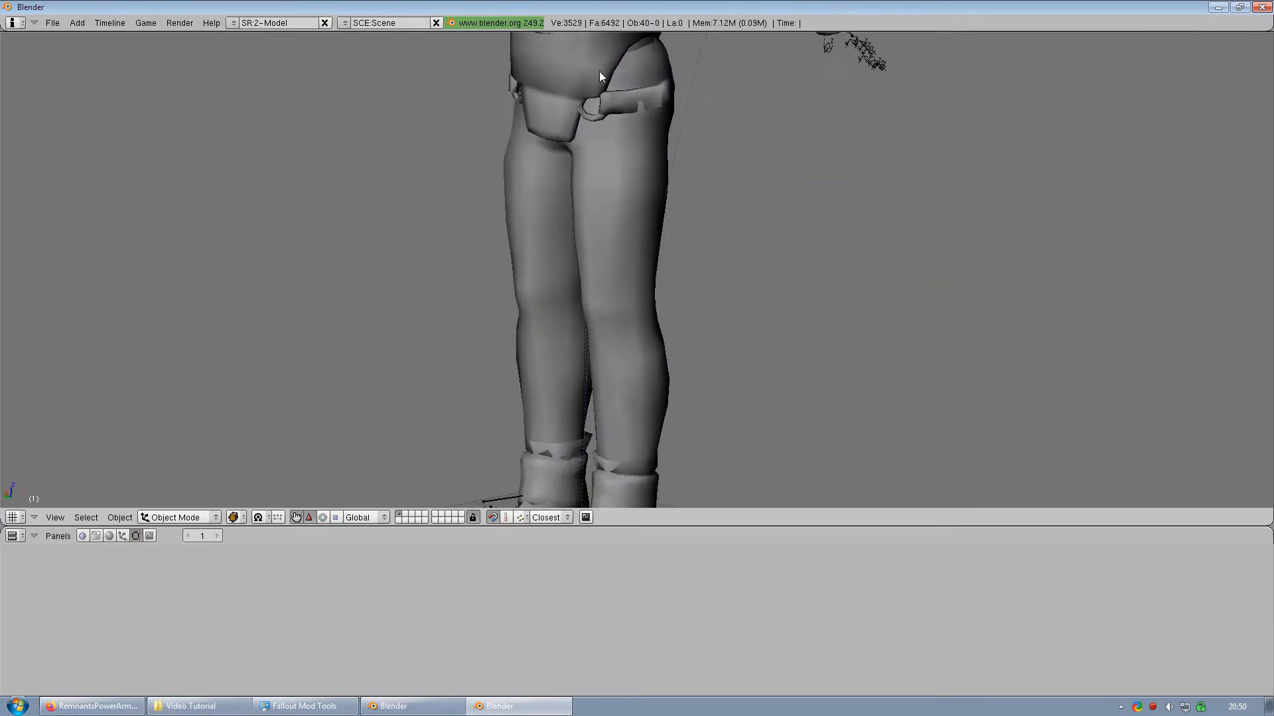
{"action": "middle_click_drag", "start_coordinate": [562, 309], "coordinate": [622, 90], "text": "shift"}
{"action": "scroll", "coordinate": [622, 93], "scroll_direction": "up", "scroll_amount": 4}
{"action": "right_click", "coordinate": [658, 356]}
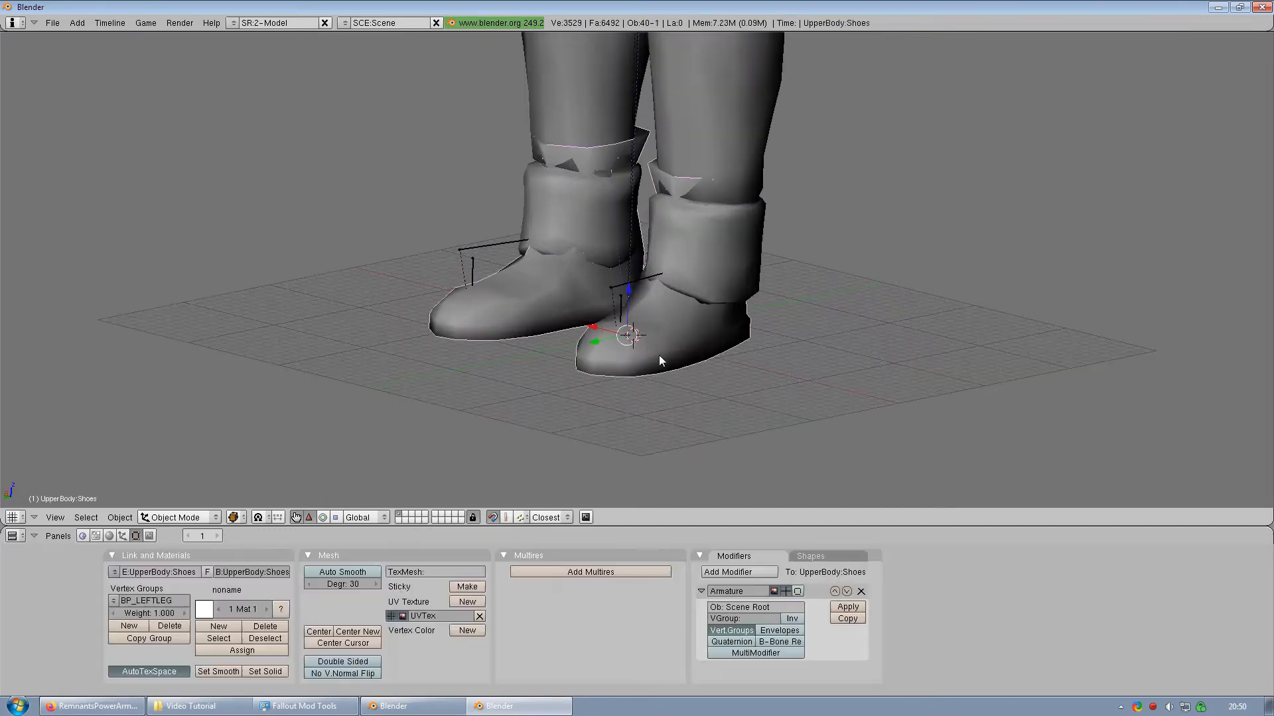
{"action": "key", "text": "Tab"}
{"action": "key", "text": "KP_1"}
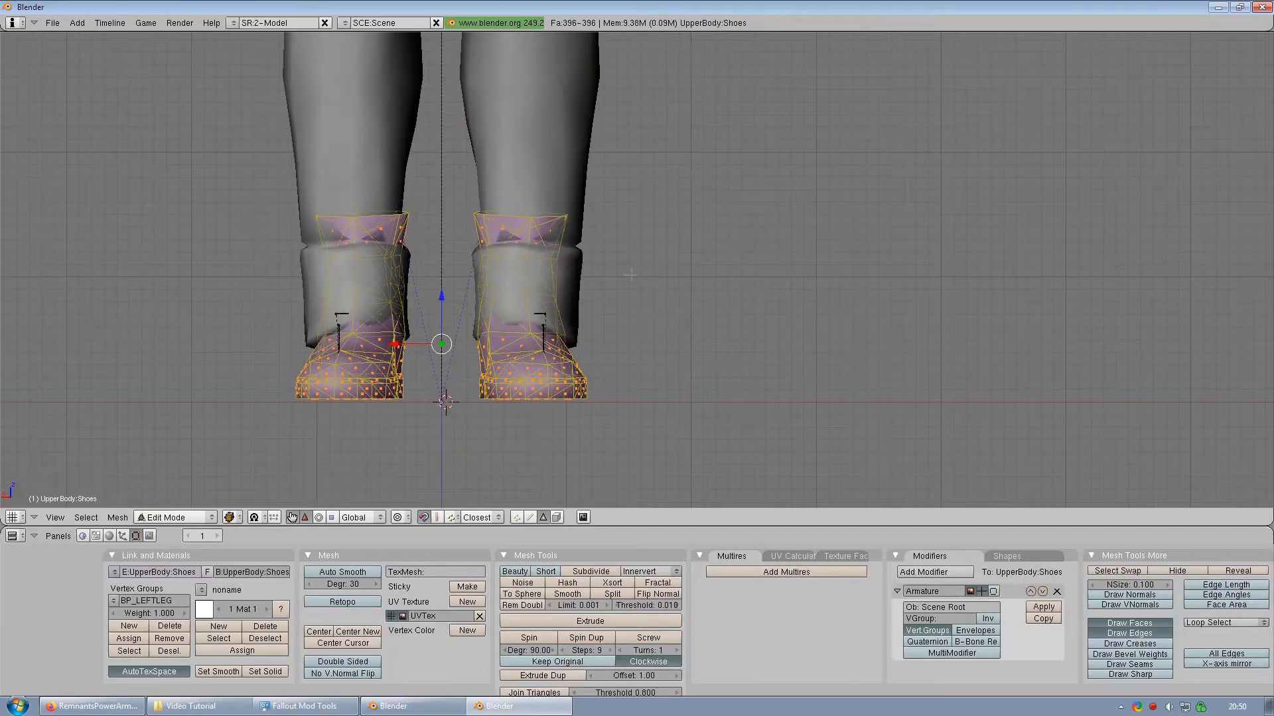
Step: Select all faces of the shoe on the positive X side and move them outward about 0.68 along X
{"action": "middle_click_drag", "start_coordinate": [504, 313], "coordinate": [657, 245], "text": "shift"}
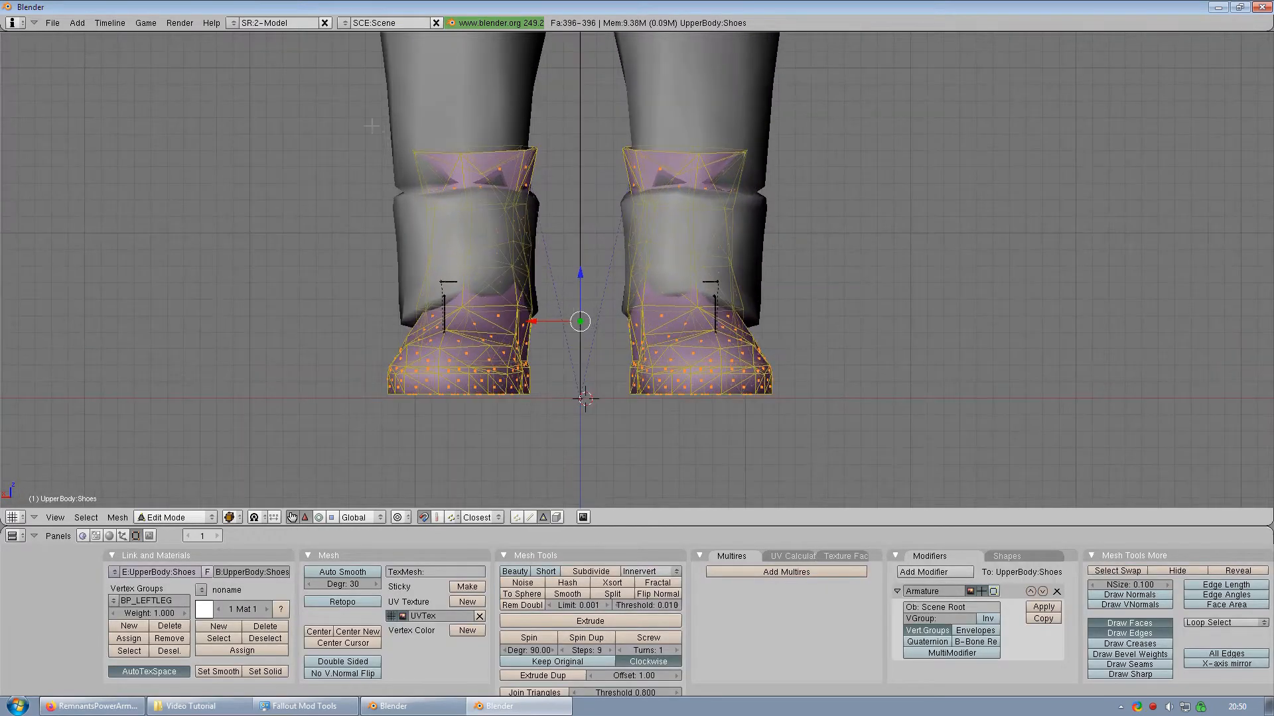
{"action": "key", "text": "a"}
{"action": "key", "text": "b"}
{"action": "left_click_drag", "start_coordinate": [391, 104], "coordinate": [573, 441]}
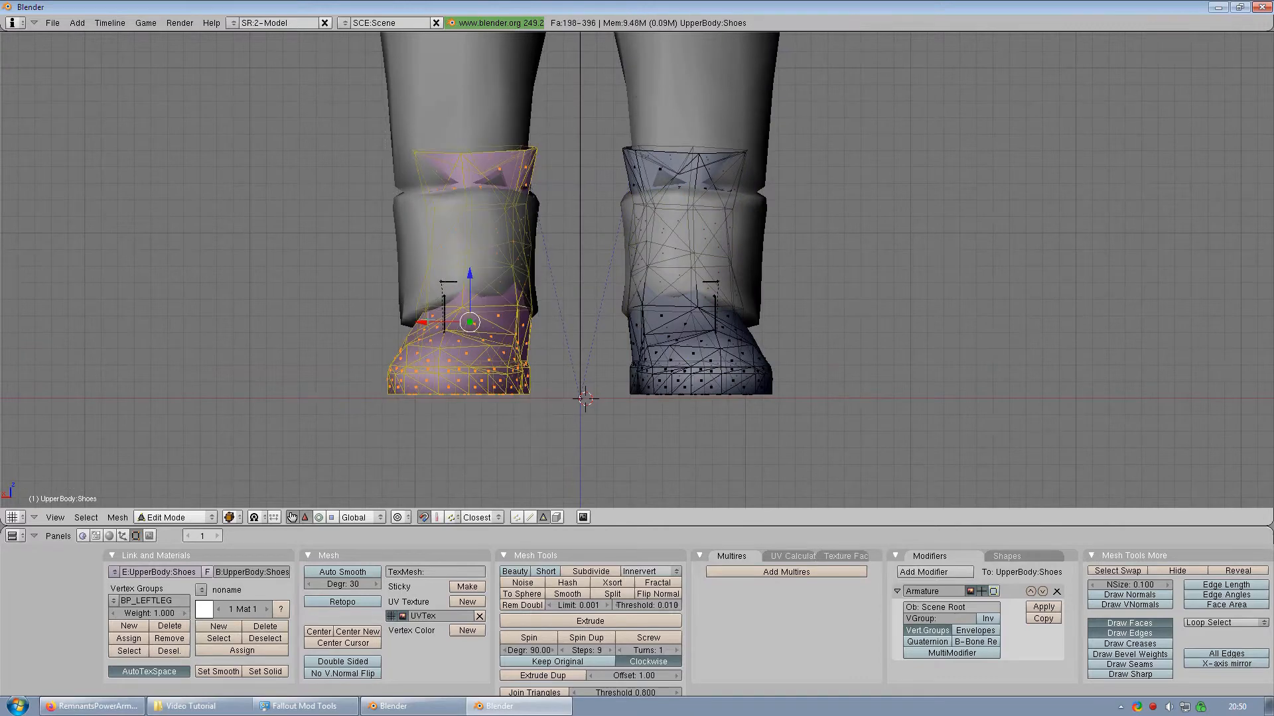
{"action": "key", "text": "g"}
{"action": "key", "text": "x"}
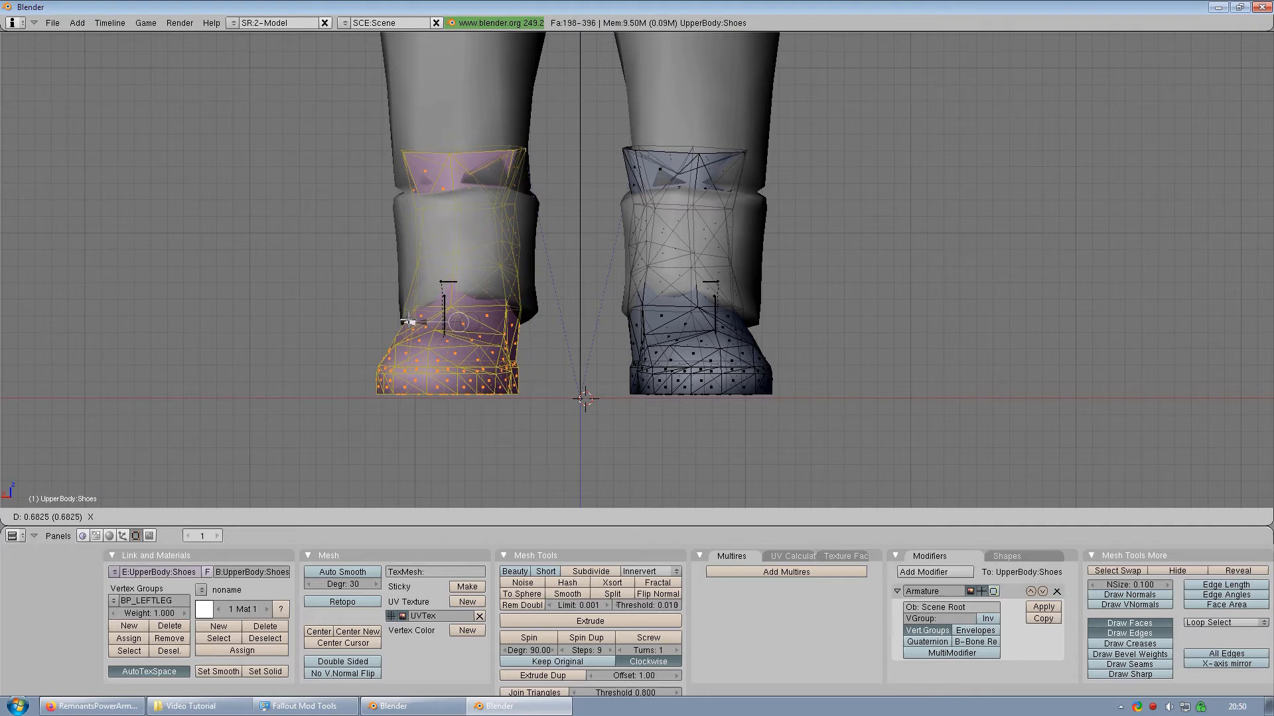
{"action": "left_click", "coordinate": [408, 322]}
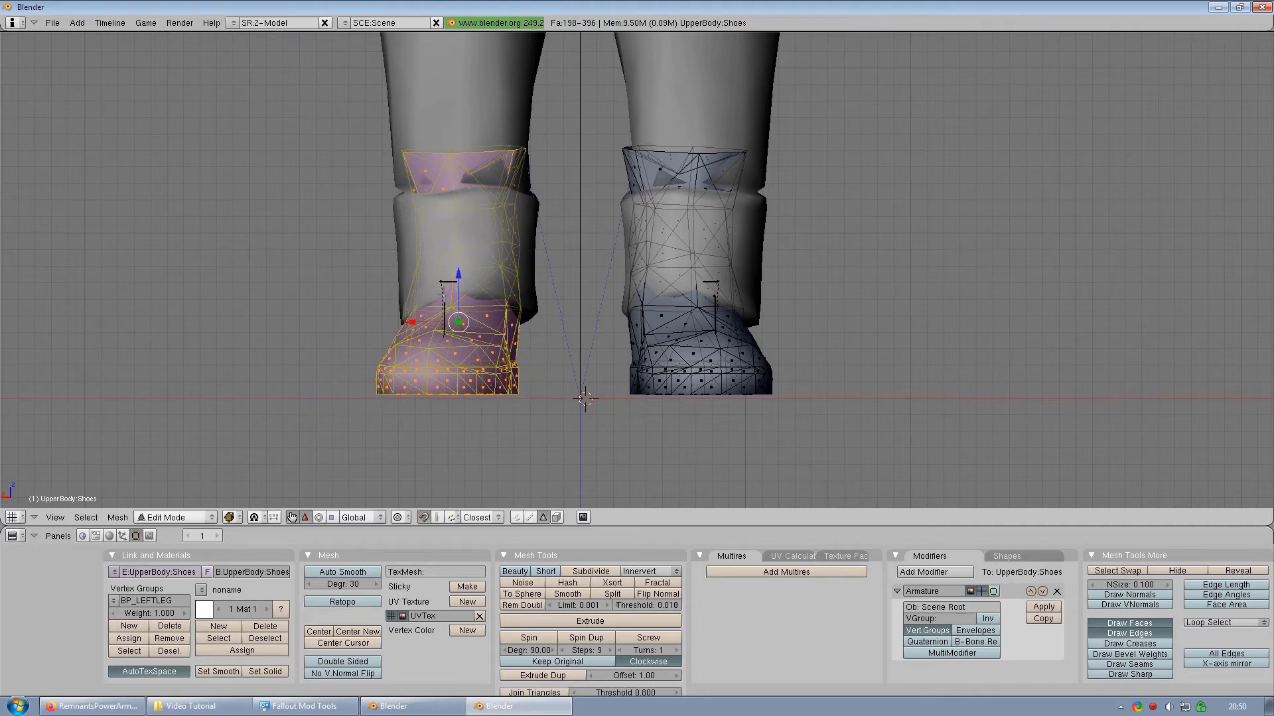
Step: Select all faces of the opposite shoe, shift them slightly outward along X, and clear the selection
{"action": "key", "text": "a"}
{"action": "key", "text": "b"}
{"action": "left_click_drag", "start_coordinate": [605, 111], "coordinate": [834, 396]}
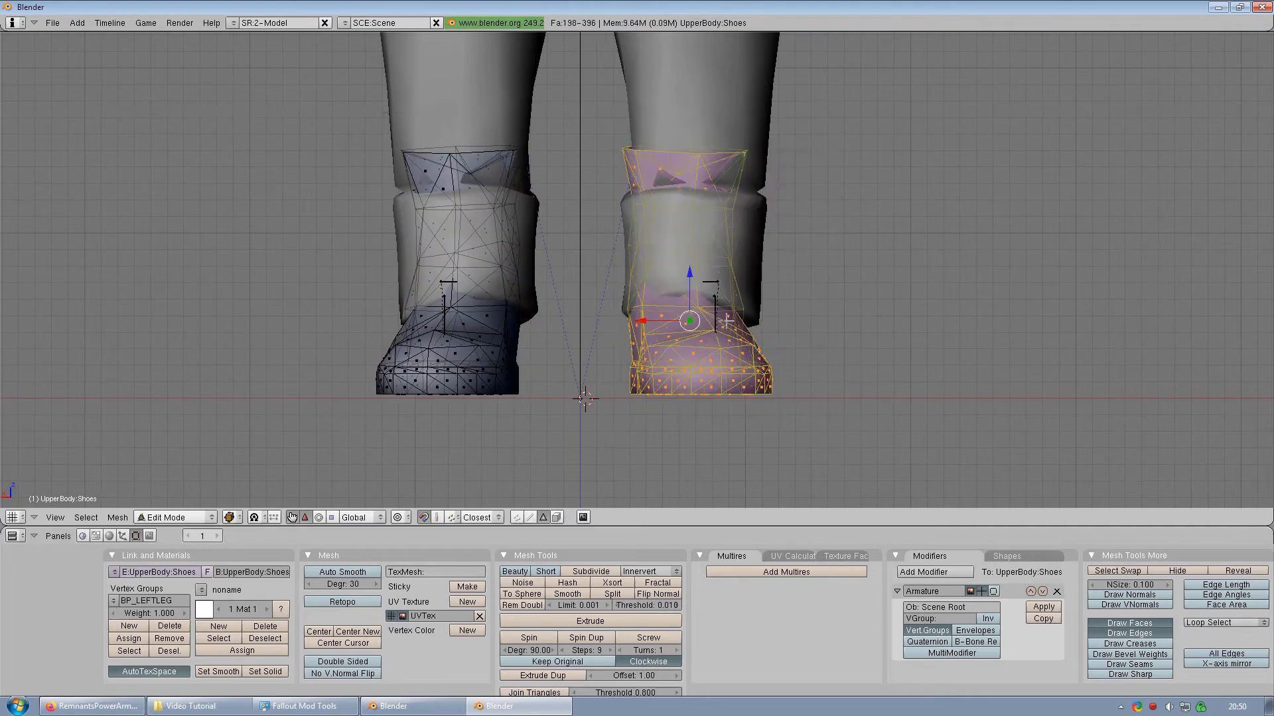
{"action": "left_click_drag", "start_coordinate": [642, 321], "coordinate": [649, 321]}
{"action": "middle_click_drag", "start_coordinate": [729, 279], "coordinate": [645, 448]}
{"action": "key", "text": "a"}
{"action": "scroll", "coordinate": [727, 300], "scroll_direction": "up", "scroll_amount": 2}
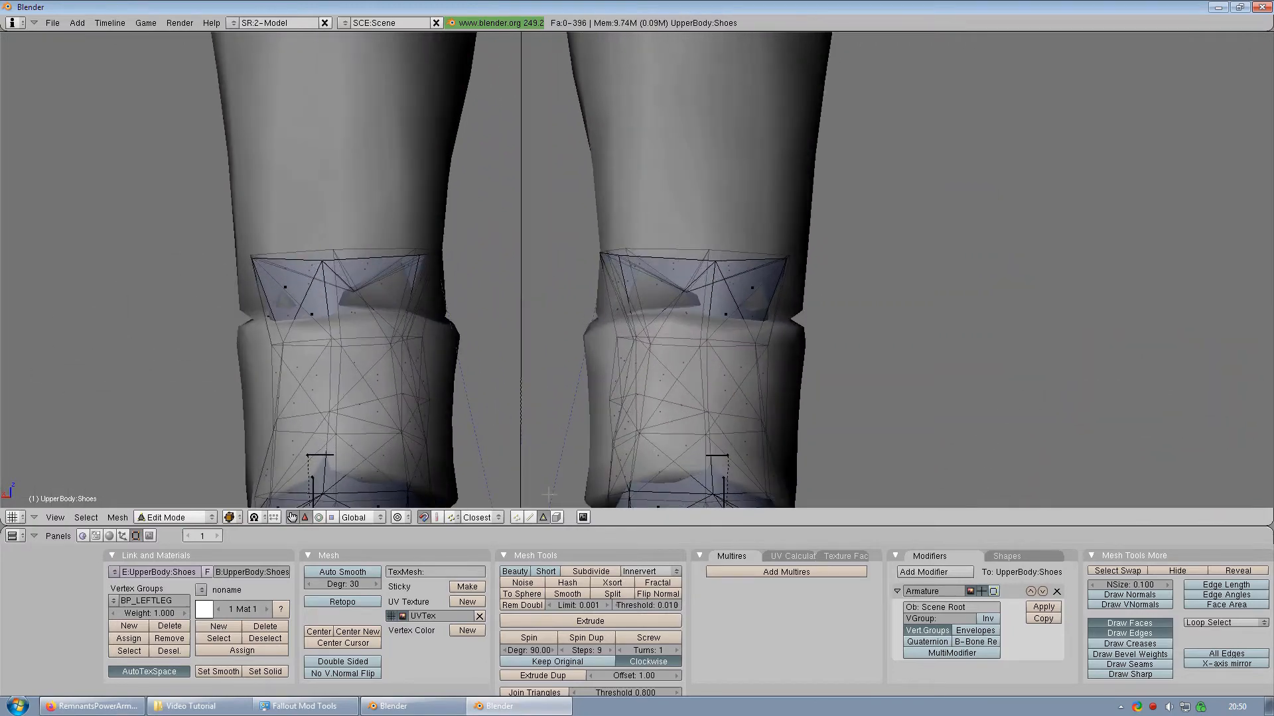
Step: Switch to vertex selection and select the top rim vertices of the shoe on the negative X side
{"action": "left_click", "coordinate": [516, 518]}
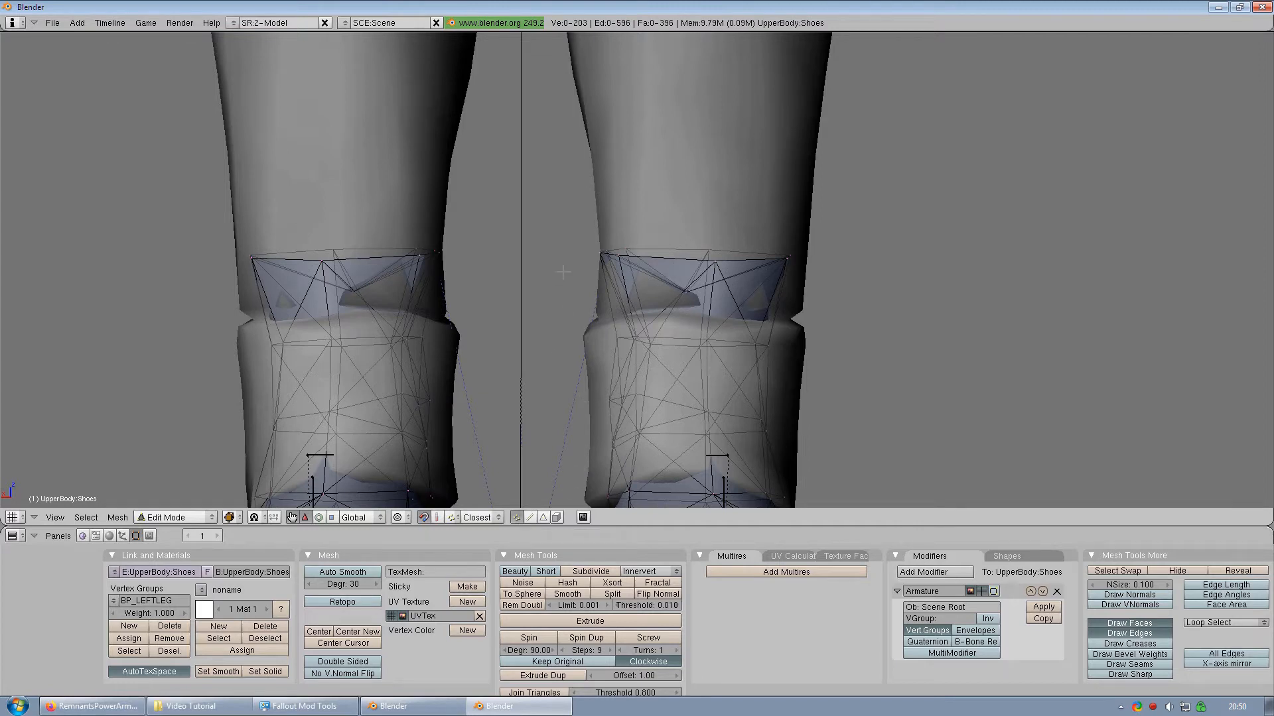
{"action": "key", "text": "b"}
{"action": "left_click_drag", "start_coordinate": [557, 185], "coordinate": [836, 296]}
{"action": "middle_click_drag", "start_coordinate": [836, 296], "coordinate": [678, 253]}
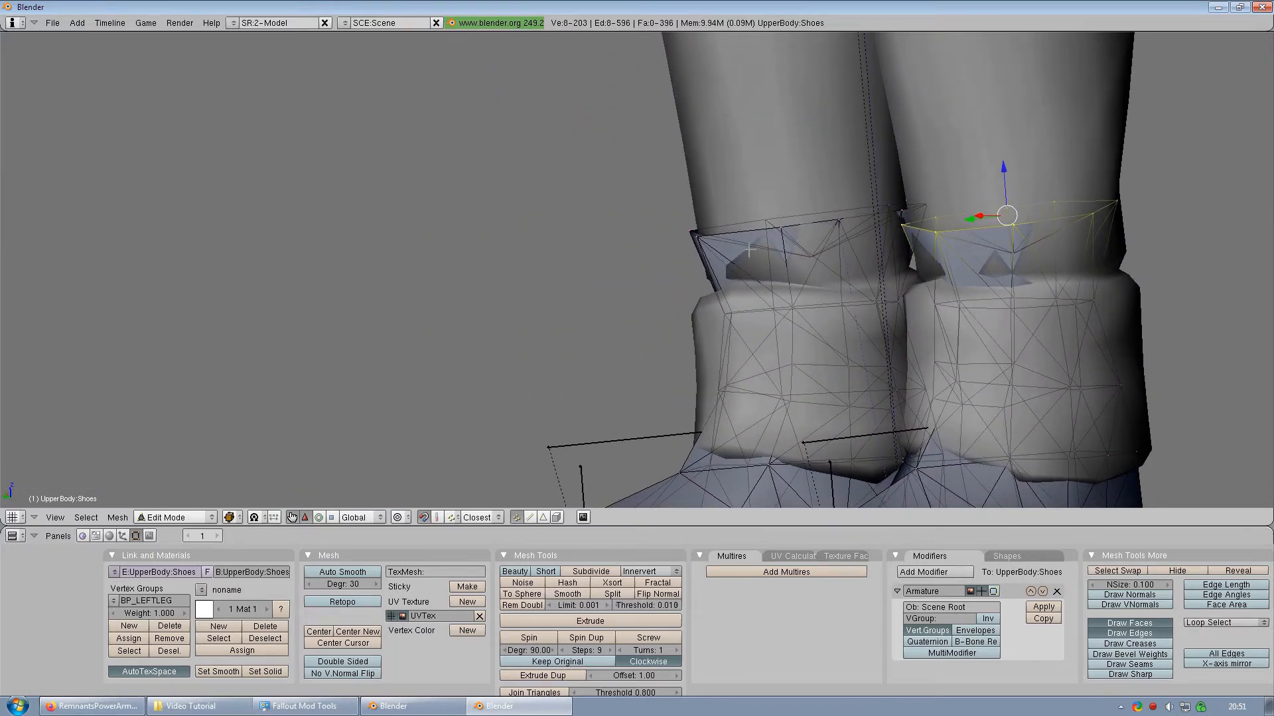
Step: Try scaling the selected shoe rim to 0.85, and undo the scaling
{"action": "key", "text": "s"}
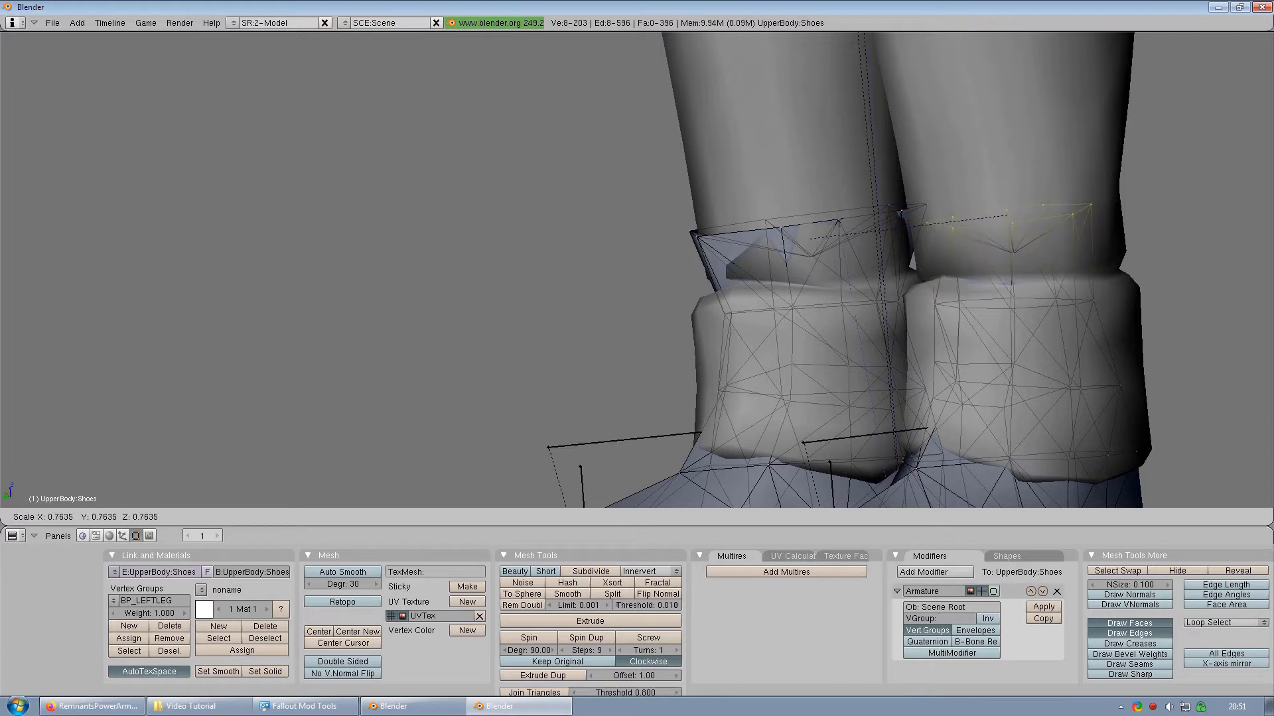
{"action": "type", "text": "0.85"}
{"action": "key", "text": "Return"}
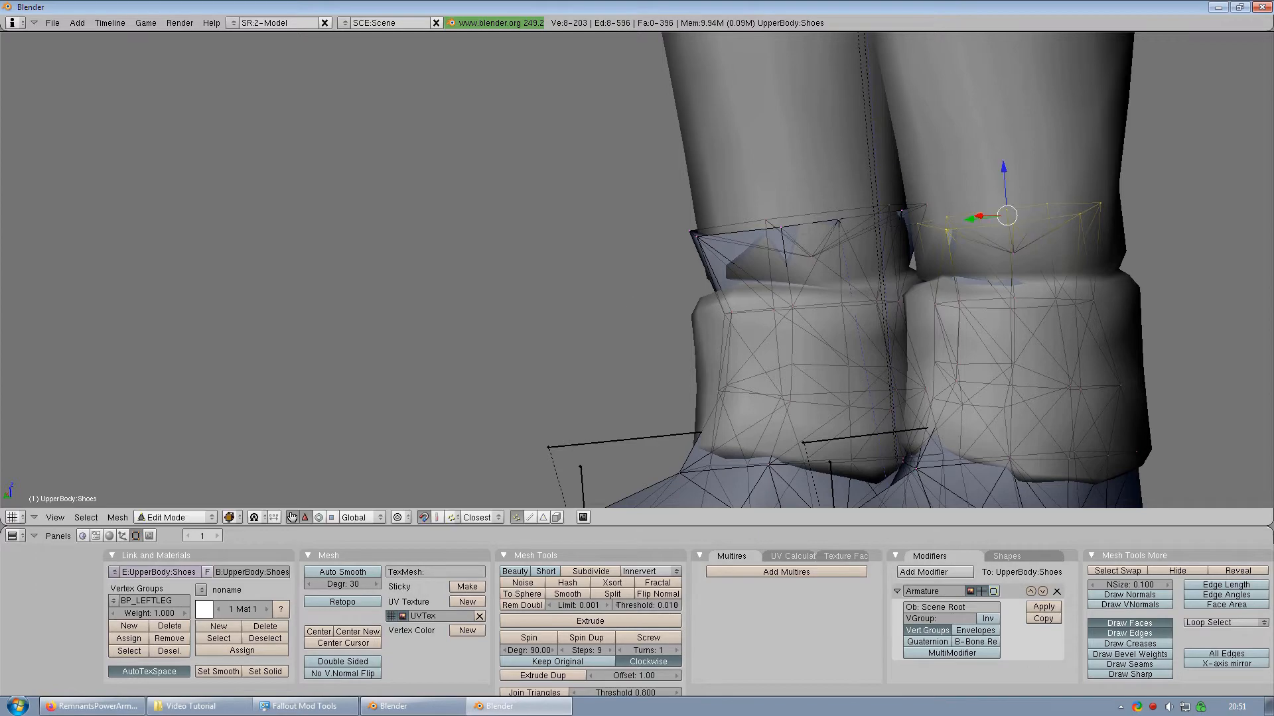
{"action": "middle_click_drag", "start_coordinate": [688, 299], "coordinate": [550, 299]}
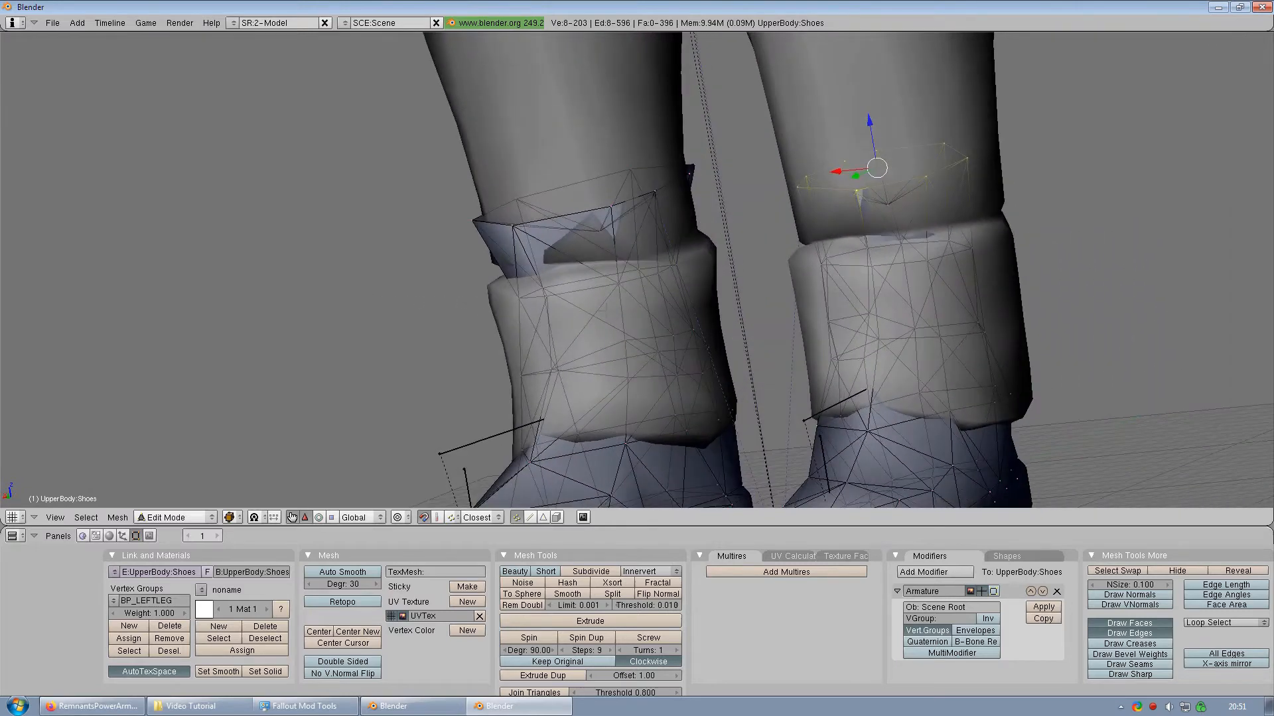
{"action": "key", "text": "ctrl+z"}
Step: Scale the selected shoe rim down further so it sits inside the leg above the cuff
{"action": "key", "text": "s"}
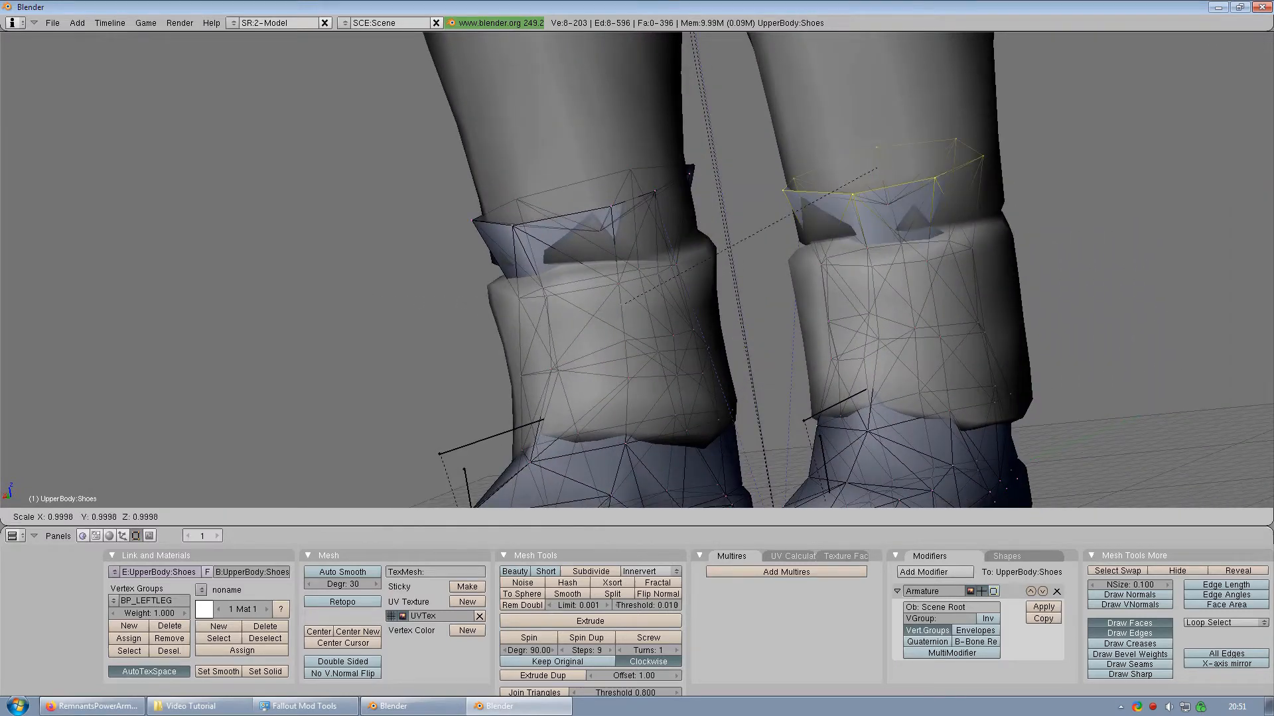
{"action": "left_click", "coordinate": [925, 235]}
{"action": "scroll", "coordinate": [925, 236], "scroll_direction": "down", "scroll_amount": 3}
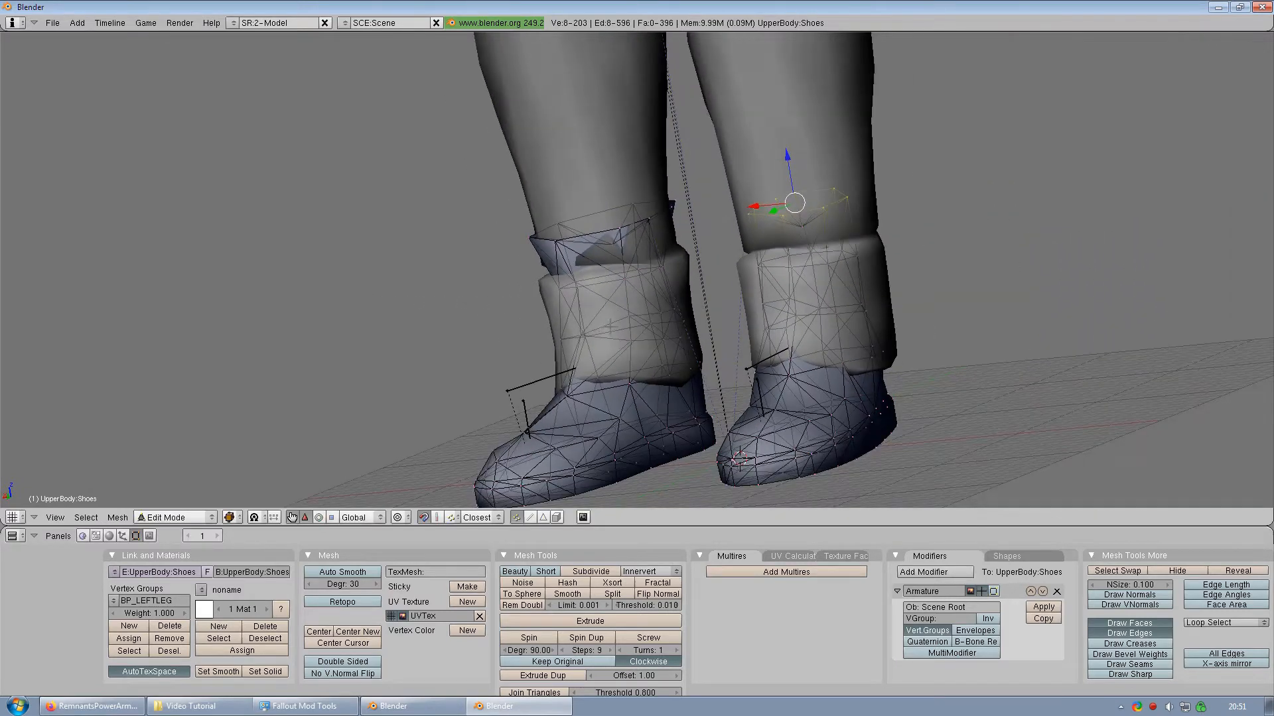
{"action": "middle_click_drag", "start_coordinate": [600, 313], "coordinate": [447, 302]}
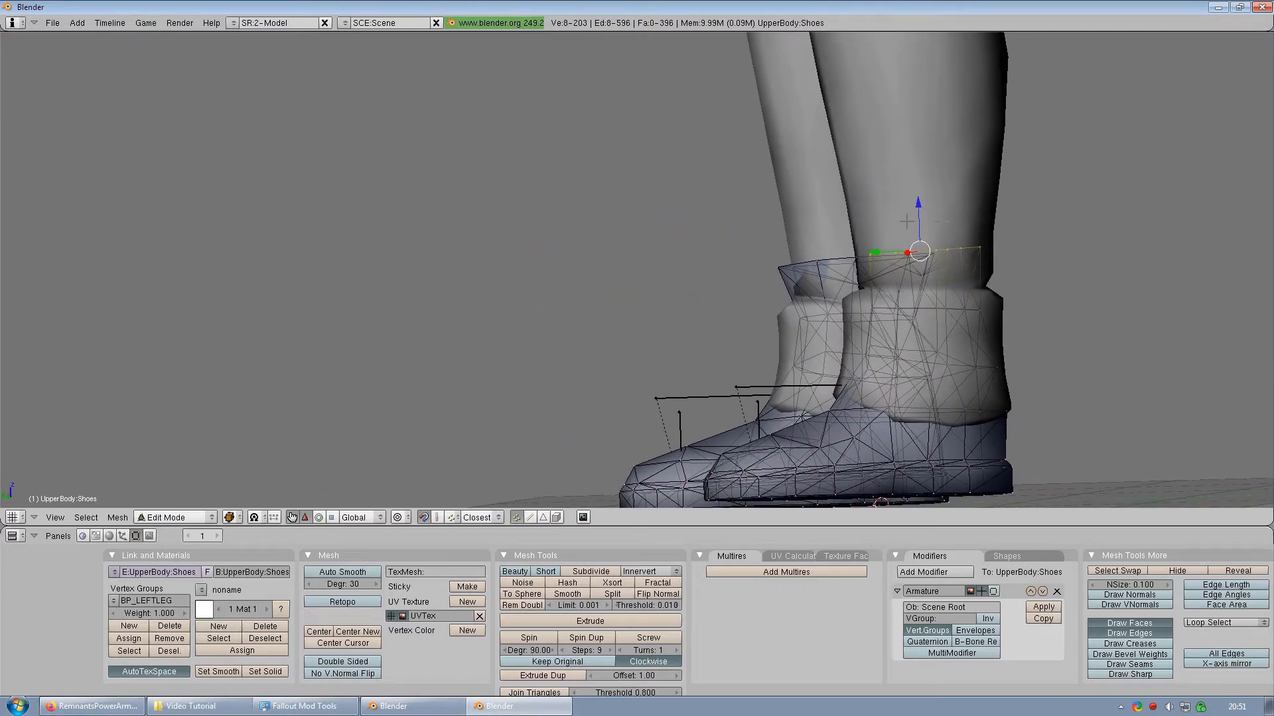
Step: Select the top rim vertices of the other shoe, scale them to 0.75, and leave mesh editing
{"action": "middle_click_drag", "start_coordinate": [861, 253], "coordinate": [398, 216]}
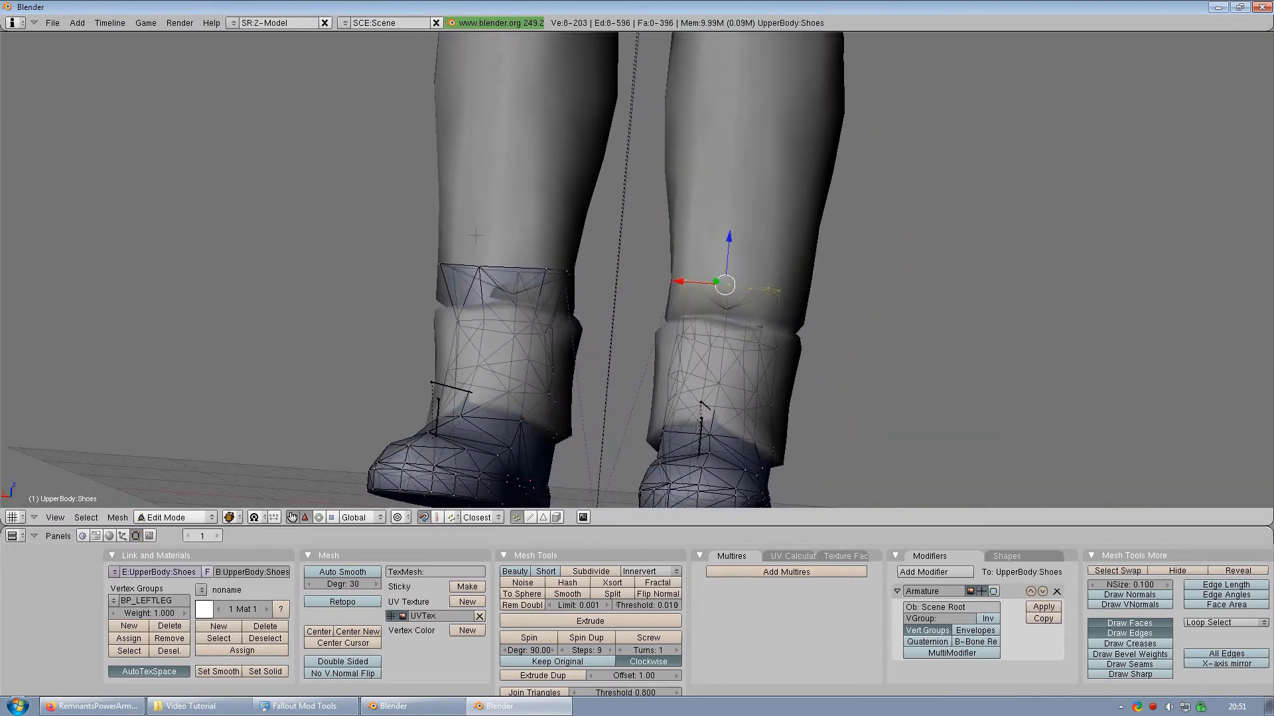
{"action": "key", "text": "a"}
{"action": "key", "text": "b"}
{"action": "left_click_drag", "start_coordinate": [399, 216], "coordinate": [621, 280]}
{"action": "type", "text": "s.75"}
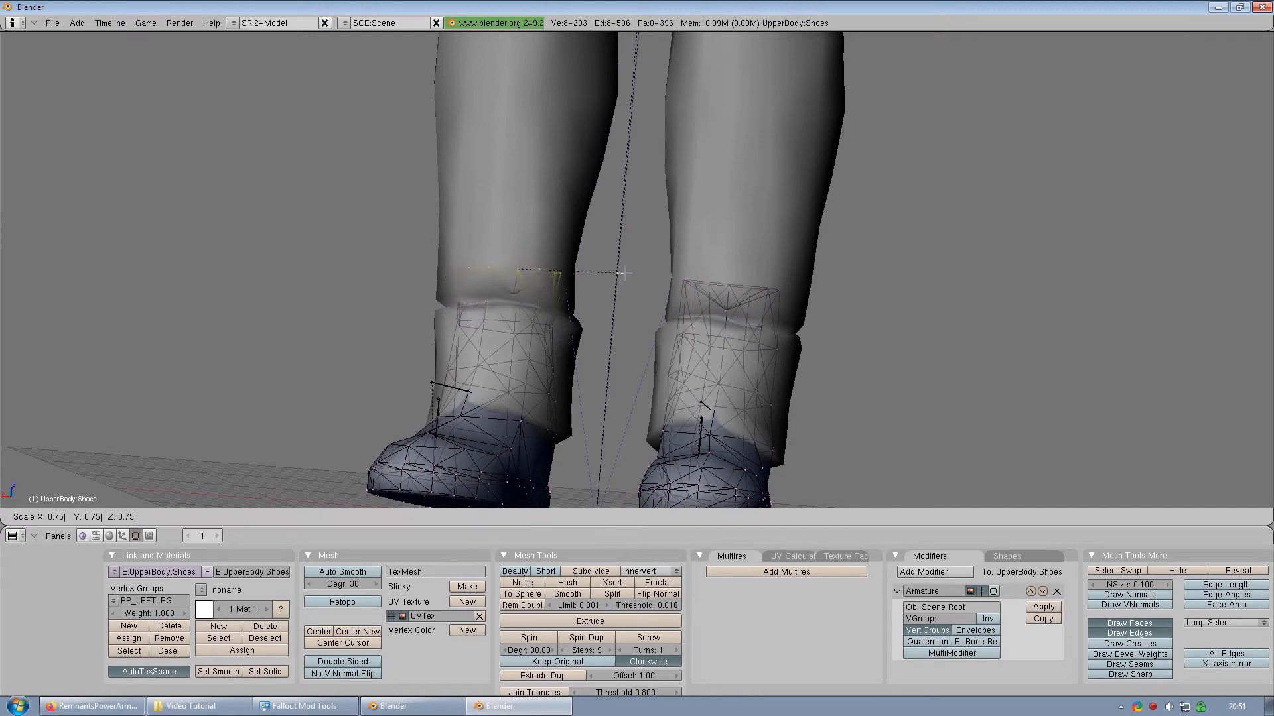
{"action": "key", "text": "Return"}
{"action": "middle_click_drag", "start_coordinate": [601, 286], "coordinate": [338, 290]}
{"action": "key", "text": "Tab"}
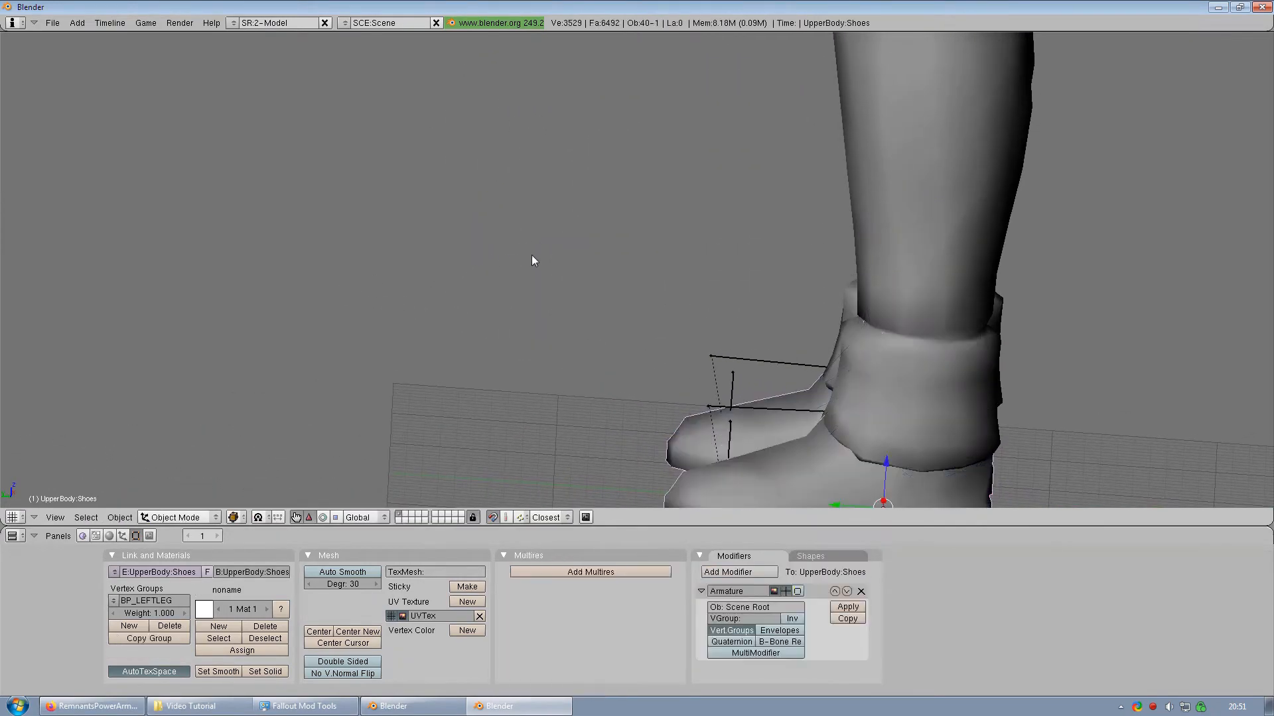
Step: Move the front ankle vertex just below the cuff on both shoes about -0.81 along Y, and return to Object Mode
{"action": "scroll", "coordinate": [528, 256], "scroll_direction": "down", "scroll_amount": 3}
{"action": "middle_click_drag", "start_coordinate": [527, 256], "coordinate": [686, 338]}
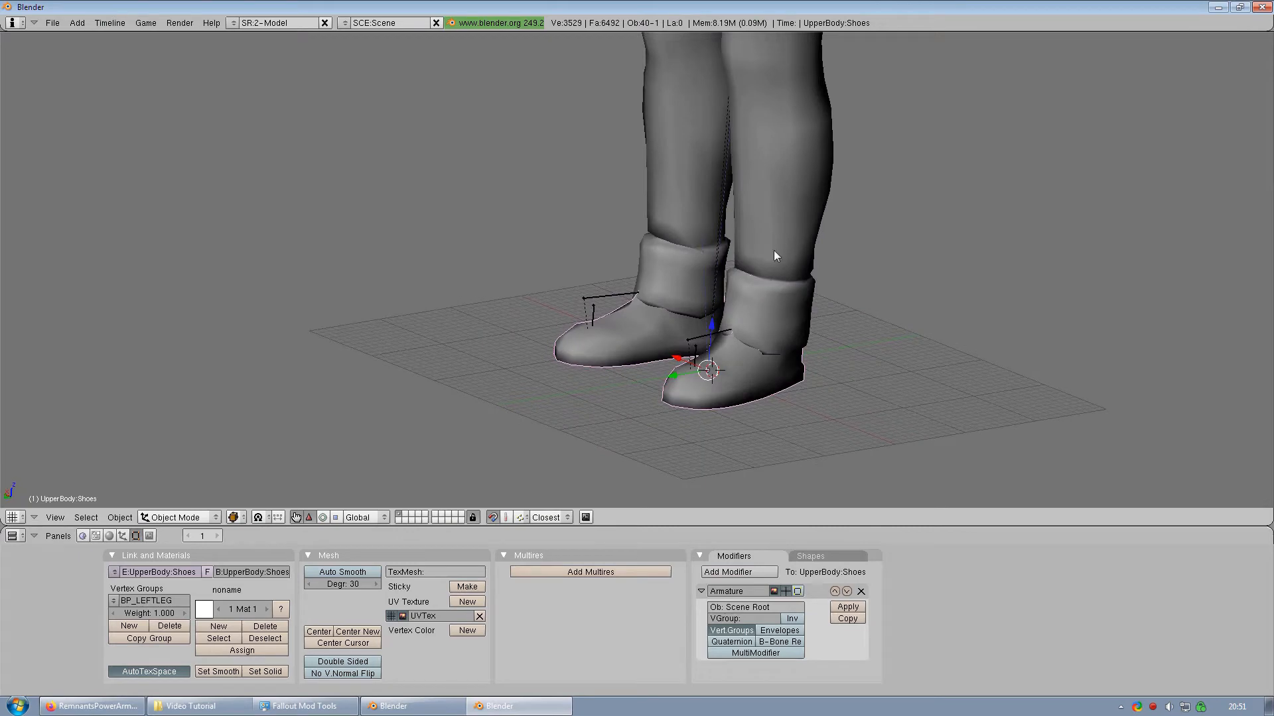
{"action": "scroll", "coordinate": [768, 320], "scroll_direction": "up", "scroll_amount": 3}
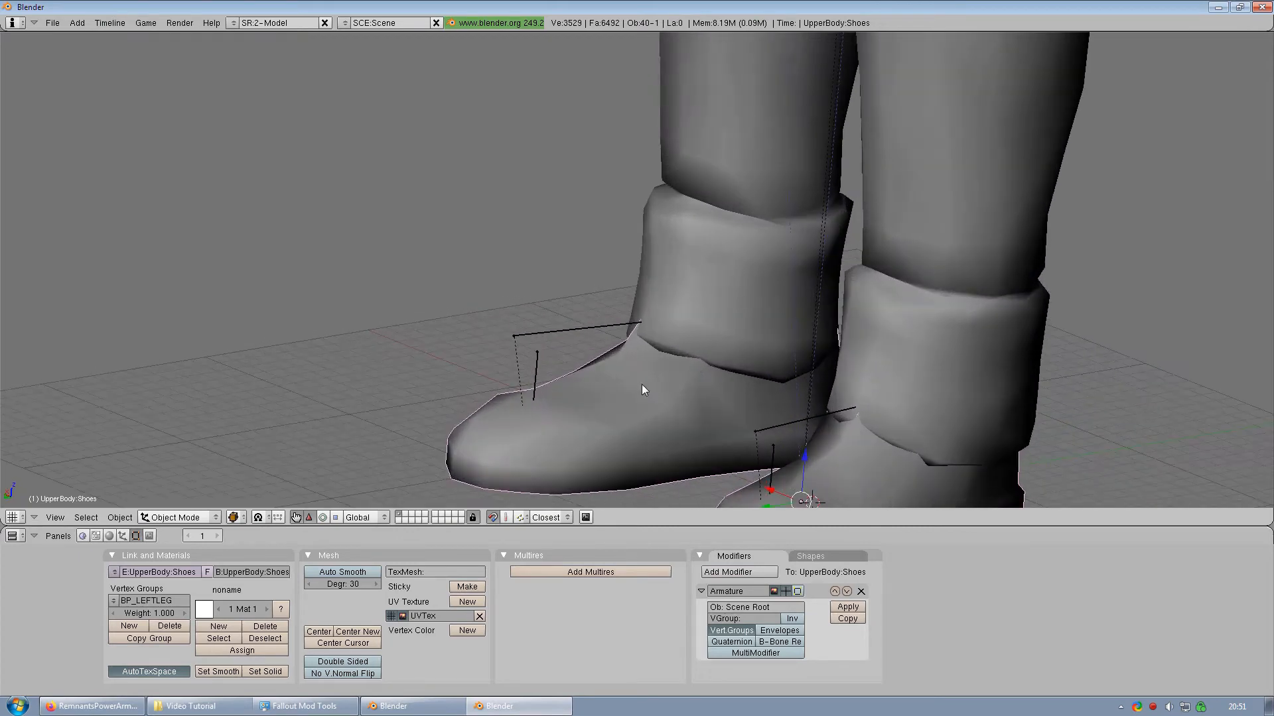
{"action": "key", "text": "Tab"}
{"action": "scroll", "coordinate": [643, 372], "scroll_direction": "up", "scroll_amount": 3}
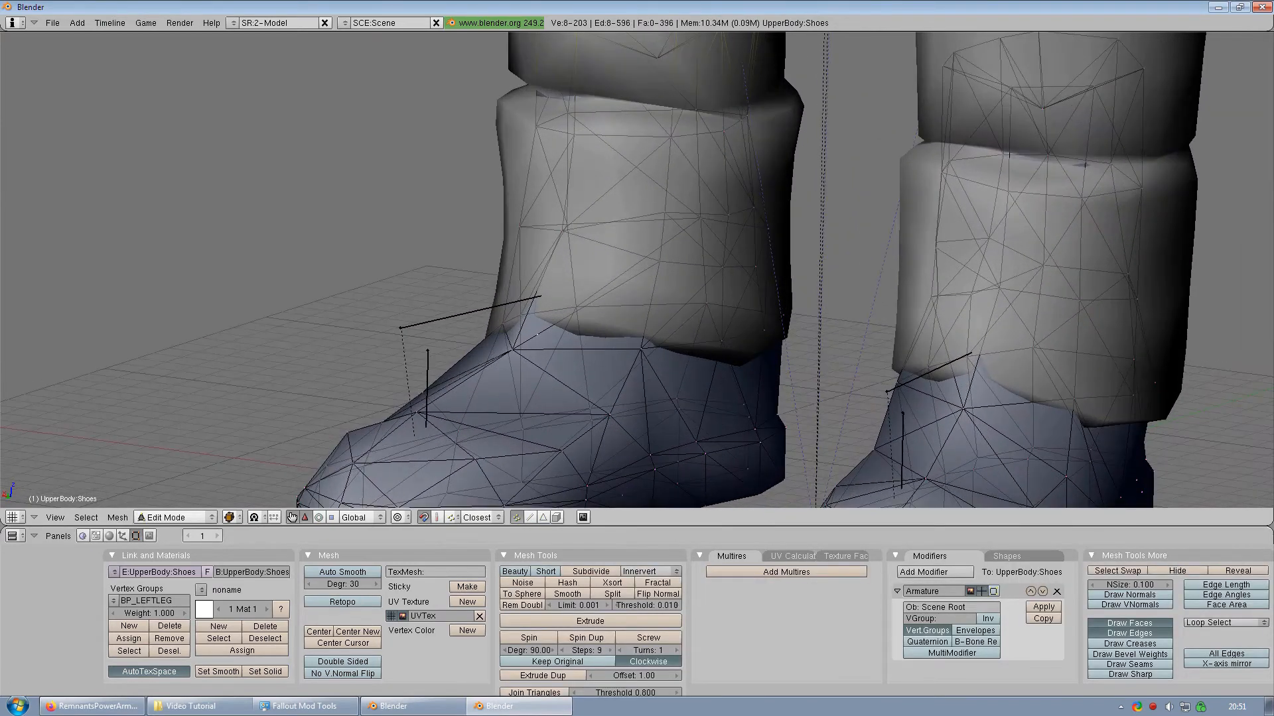
{"action": "right_click", "coordinate": [513, 348]}
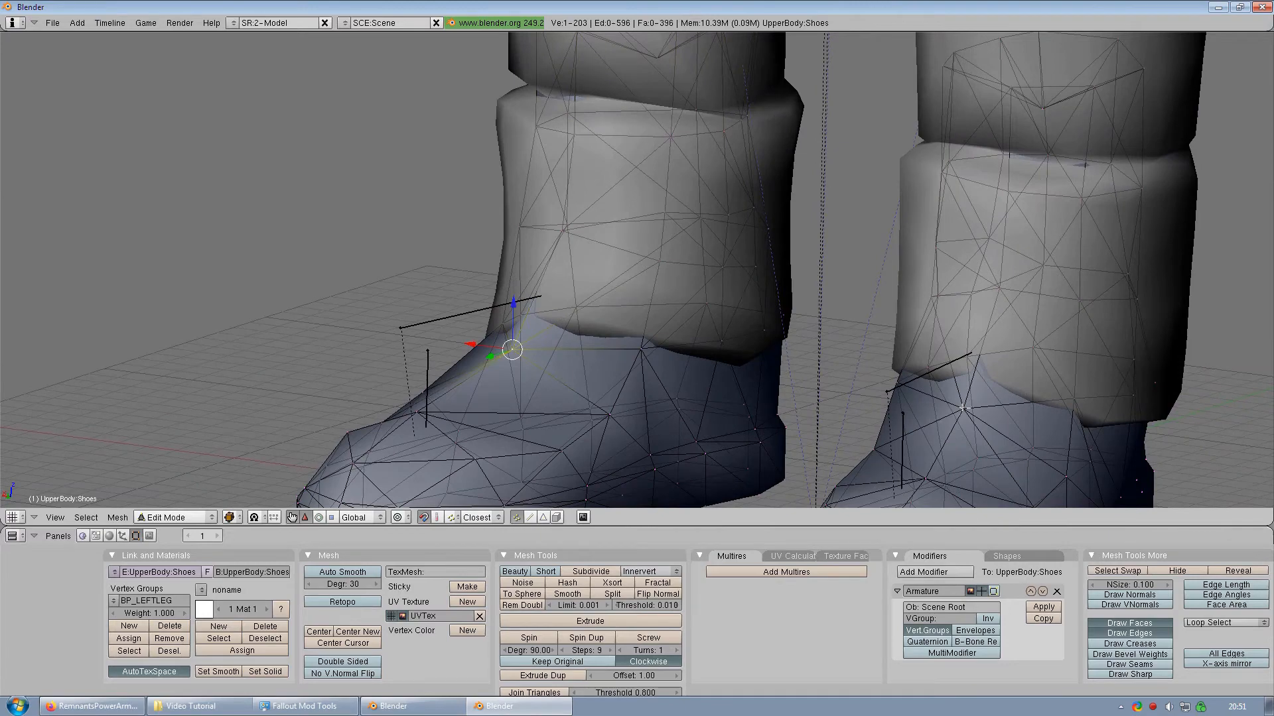
{"action": "right_click", "coordinate": [962, 408], "text": "shift"}
{"action": "middle_click_drag", "start_coordinate": [962, 409], "coordinate": [754, 352]}
{"action": "key", "text": "g"}
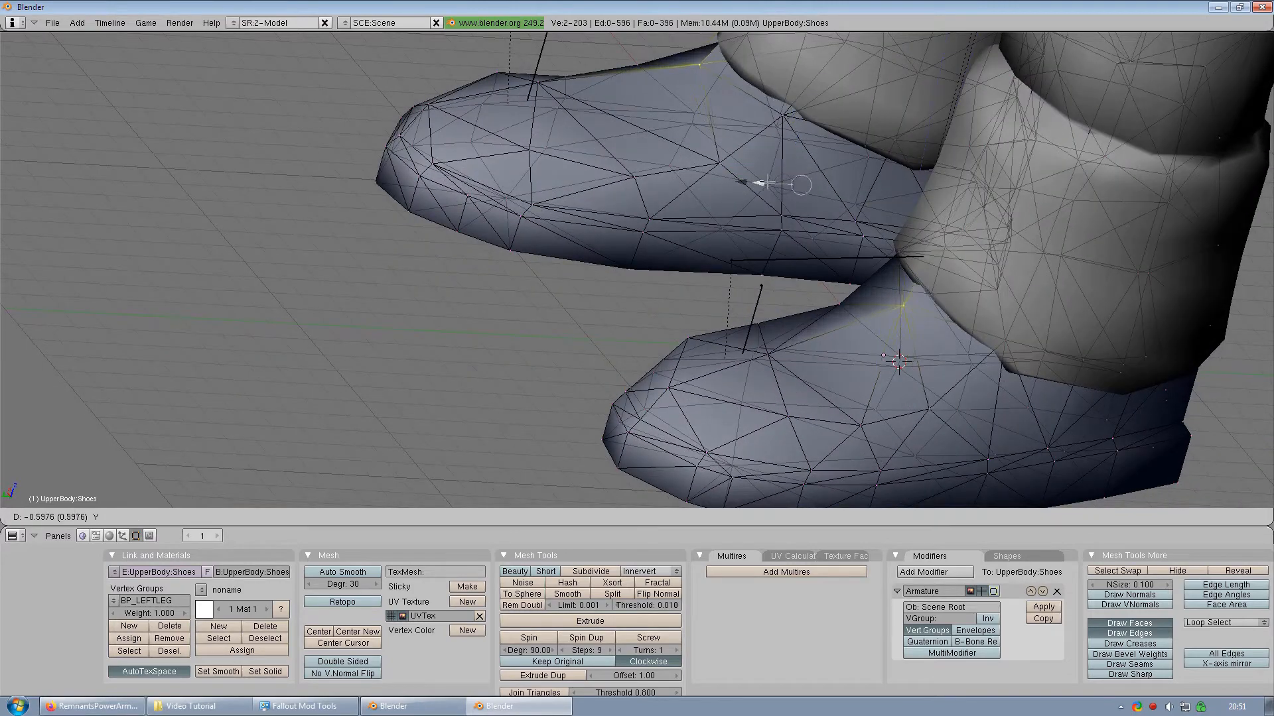
{"action": "key", "text": "y"}
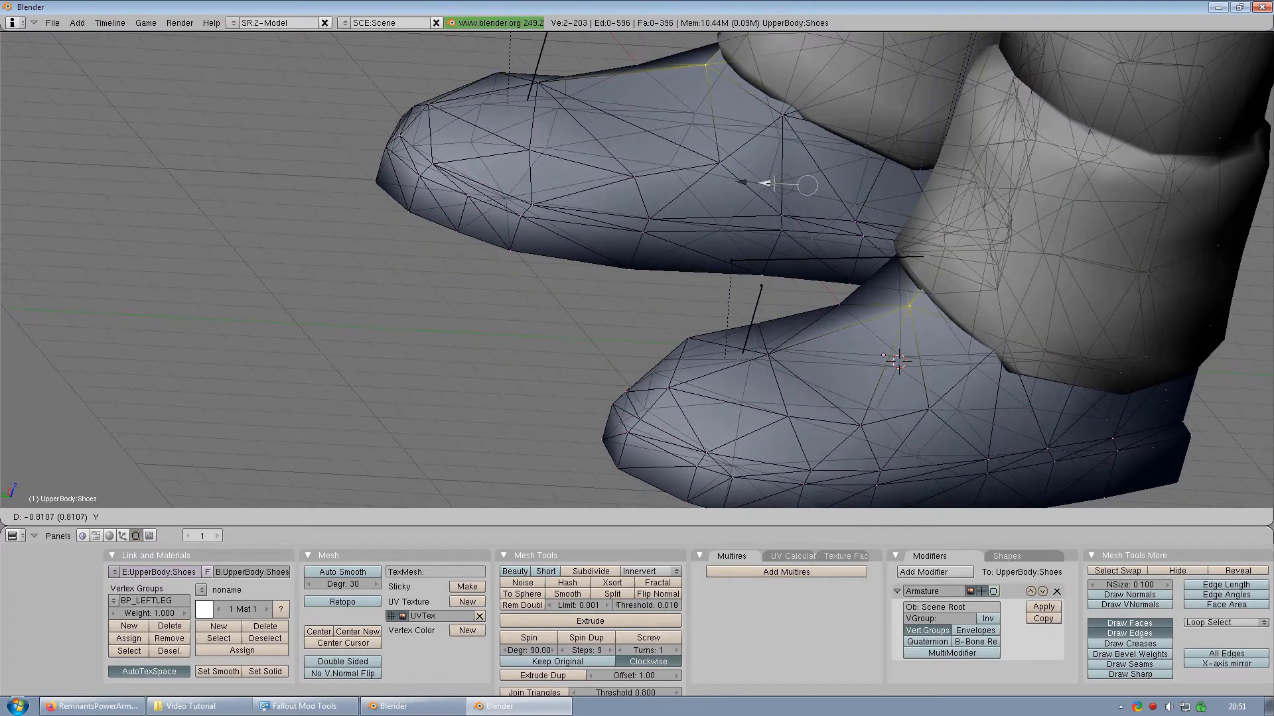
{"action": "left_click_drag", "start_coordinate": [776, 184], "coordinate": [775, 184]}
{"action": "scroll", "coordinate": [776, 184], "scroll_direction": "down", "scroll_amount": 3}
{"action": "key", "text": "a"}
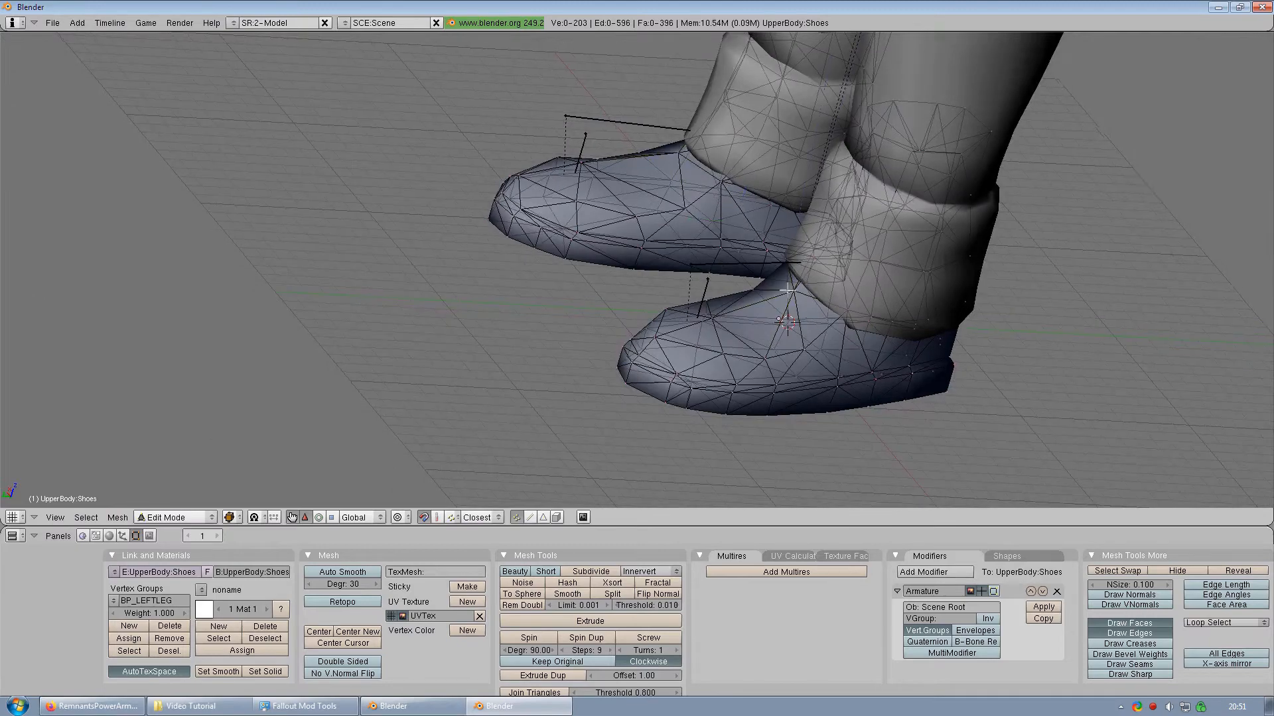
{"action": "middle_click_drag", "start_coordinate": [750, 338], "coordinate": [1006, 282]}
{"action": "key", "text": "Tab"}
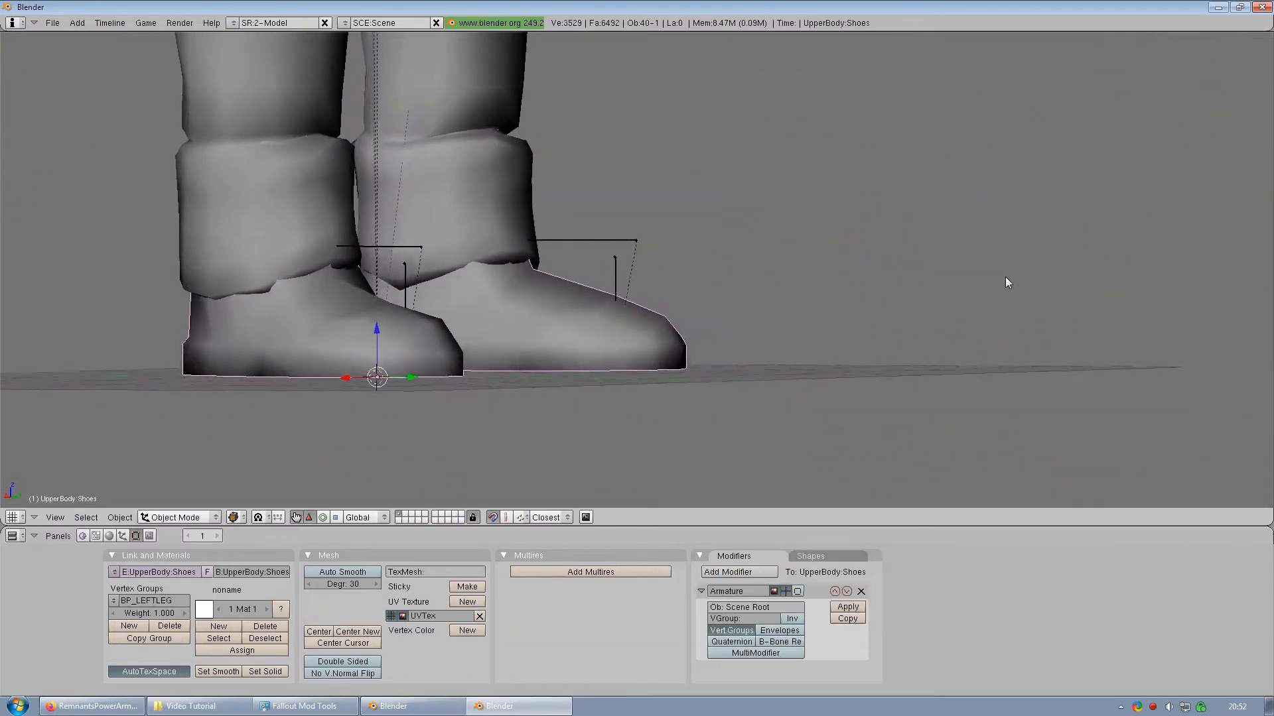
Step: Examine how the pants mesh's waist fits beneath the armor, including from the opposite-front orthographic view
{"action": "scroll", "coordinate": [862, 274], "scroll_direction": "down", "scroll_amount": 4}
{"action": "middle_click_drag", "start_coordinate": [717, 256], "coordinate": [725, 394], "text": "shift"}
{"action": "middle_click_drag", "start_coordinate": [725, 166], "coordinate": [810, 538], "text": "shift"}
{"action": "middle_click_drag", "start_coordinate": [811, 198], "coordinate": [785, 193], "text": "shift"}
{"action": "scroll", "coordinate": [785, 193], "scroll_direction": "up", "scroll_amount": 3}
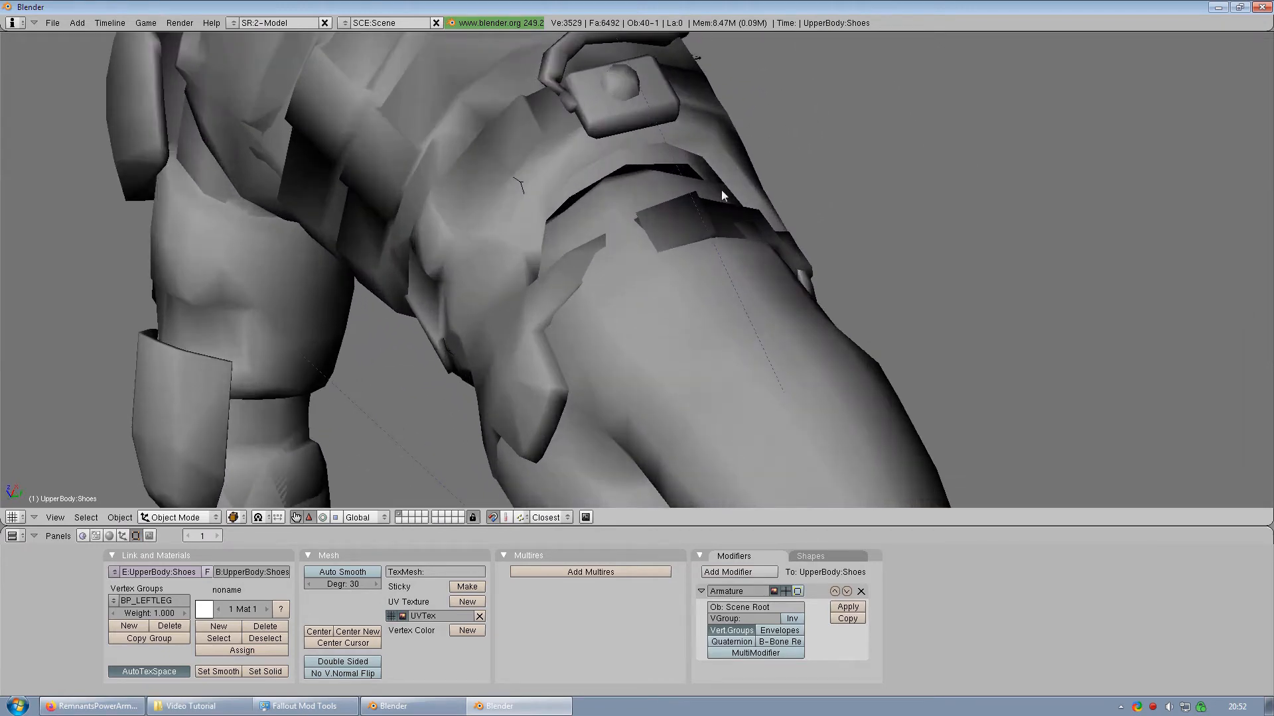
{"action": "right_click", "coordinate": [734, 357]}
{"action": "key", "text": "Tab"}
{"action": "middle_click_drag", "start_coordinate": [733, 225], "coordinate": [805, 262]}
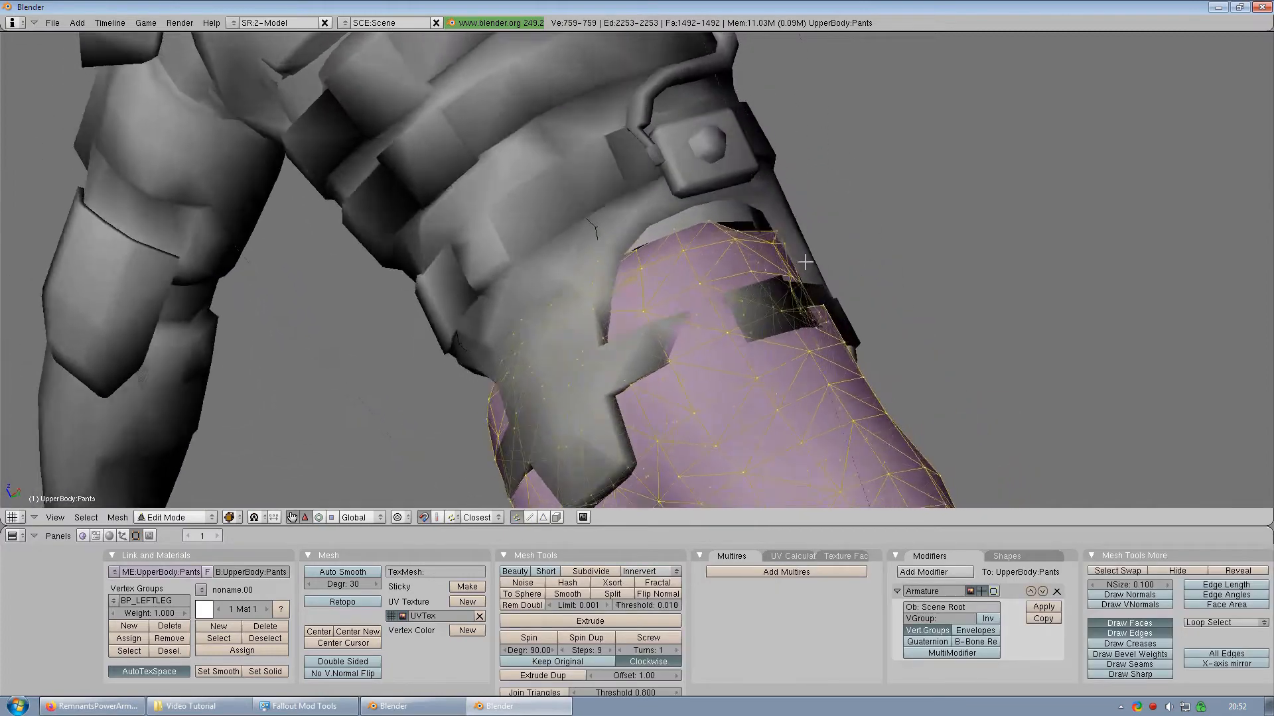
{"action": "scroll", "coordinate": [805, 262], "scroll_direction": "up", "scroll_amount": 2}
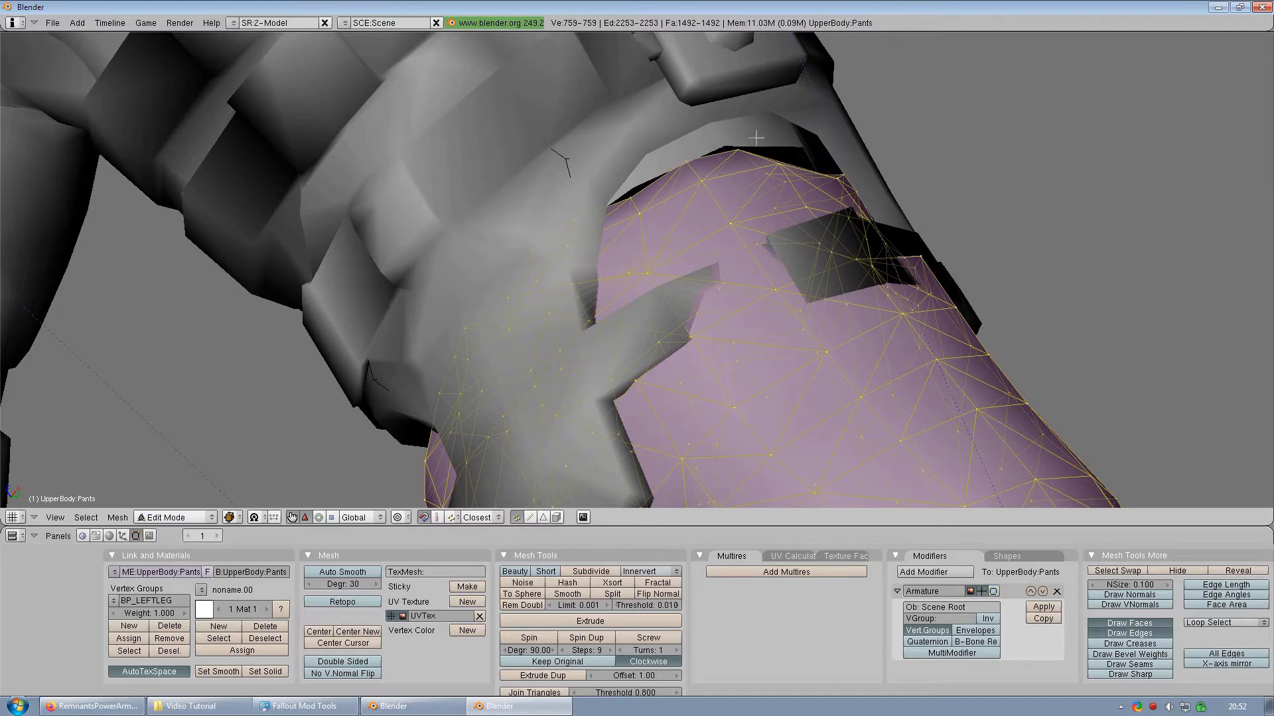
{"action": "middle_click_drag", "start_coordinate": [836, 188], "coordinate": [796, 109]}
{"action": "key", "text": "ctrl+KP_1"}
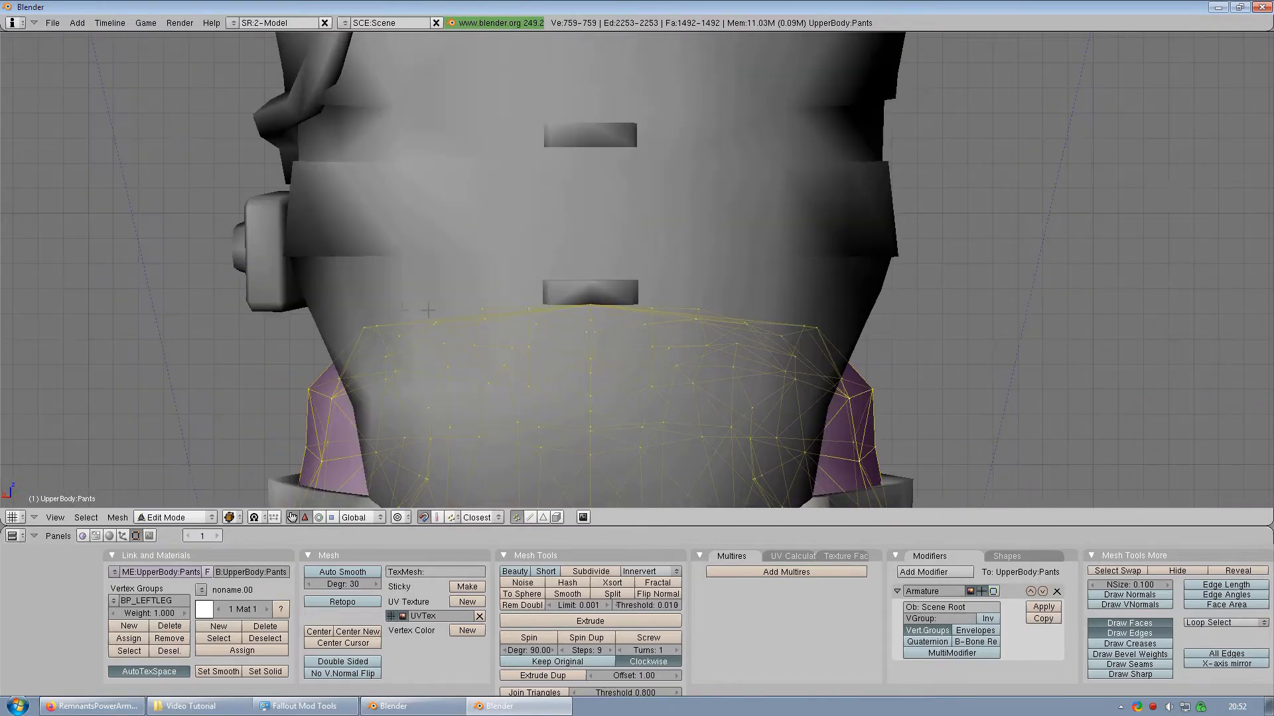
{"action": "key", "text": "Tab"}
Step: Hide the UpperBody:Armor mesh and delete the capsule.016 object at the waist
{"action": "right_click", "coordinate": [783, 159]}
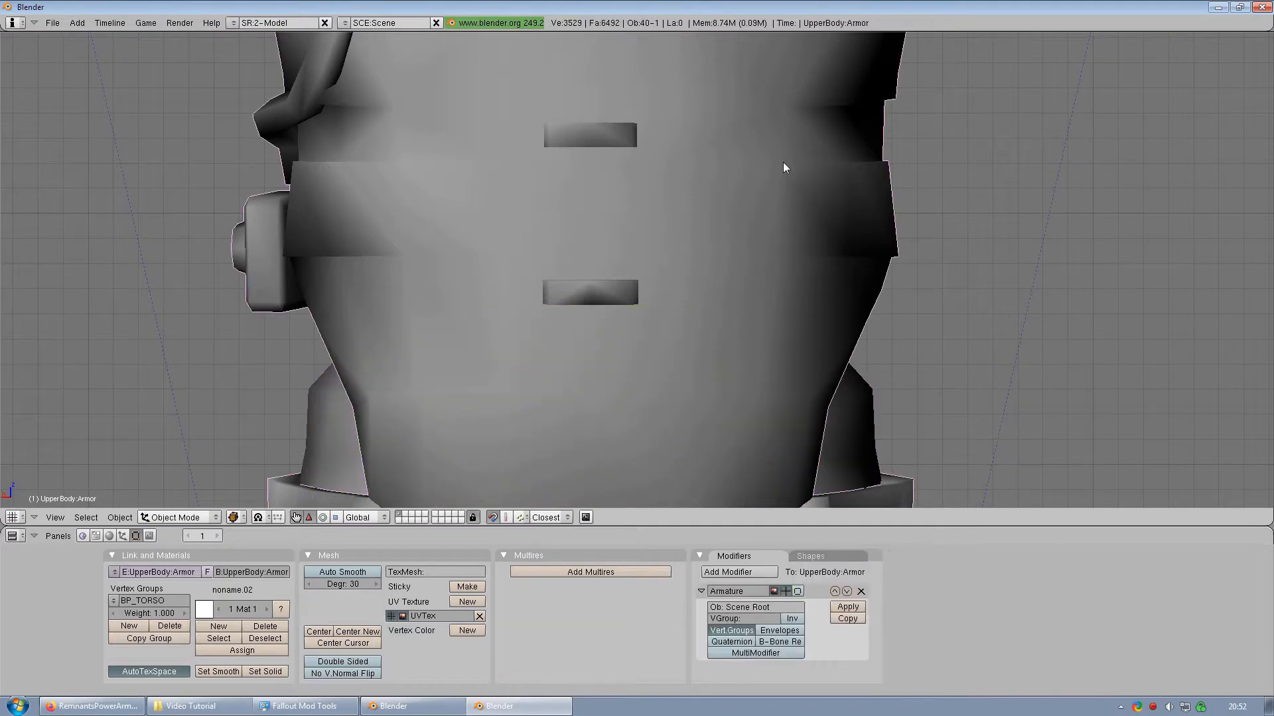
{"action": "key", "text": "h"}
{"action": "scroll", "coordinate": [744, 250], "scroll_direction": "down", "scroll_amount": 3}
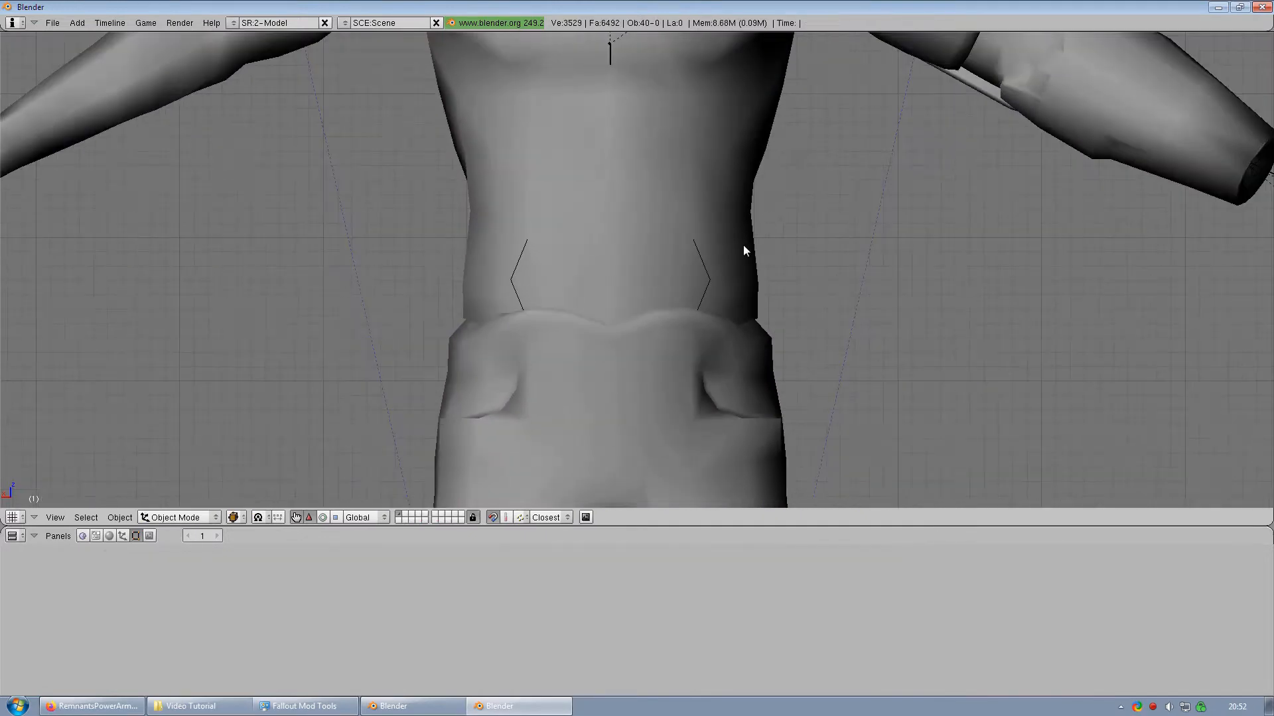
{"action": "right_click", "coordinate": [709, 288]}
{"action": "key", "text": "x"}
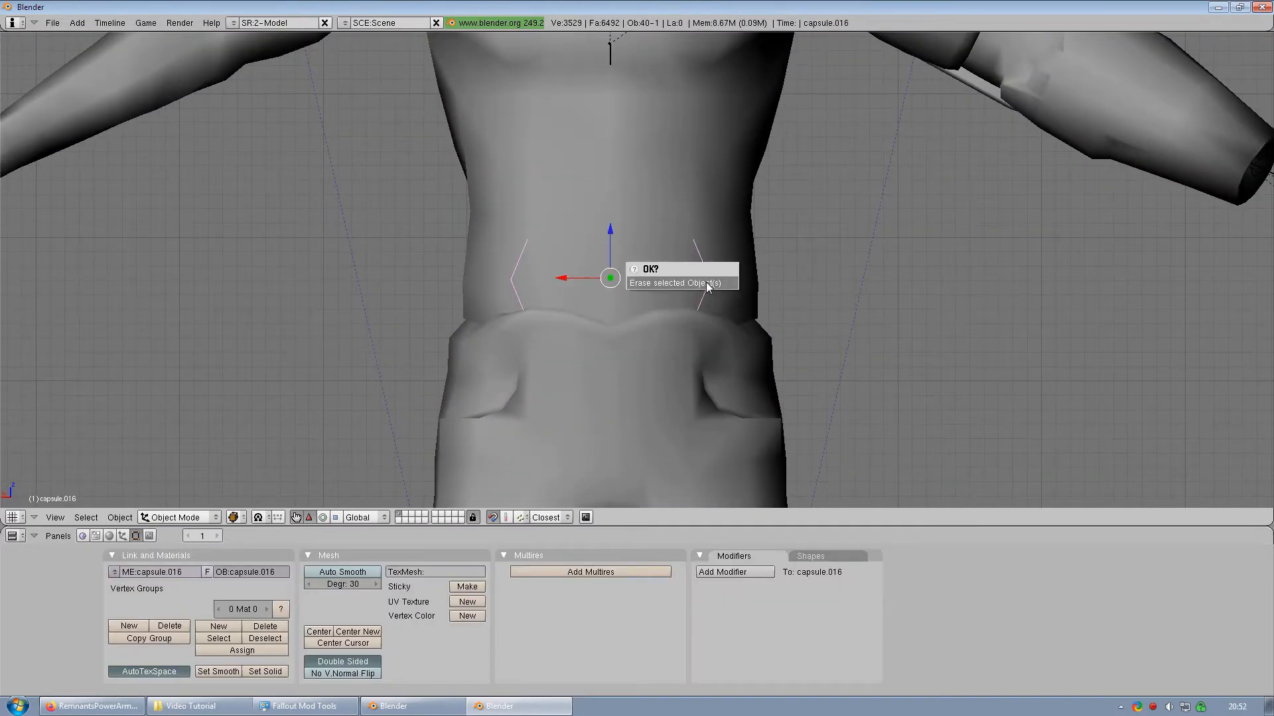
{"action": "left_click", "coordinate": [707, 287]}
Step: Open the UpperBody:Pants mesh for editing and select only the vertices along its waist rim
{"action": "right_click", "coordinate": [691, 361]}
{"action": "key", "text": "Tab"}
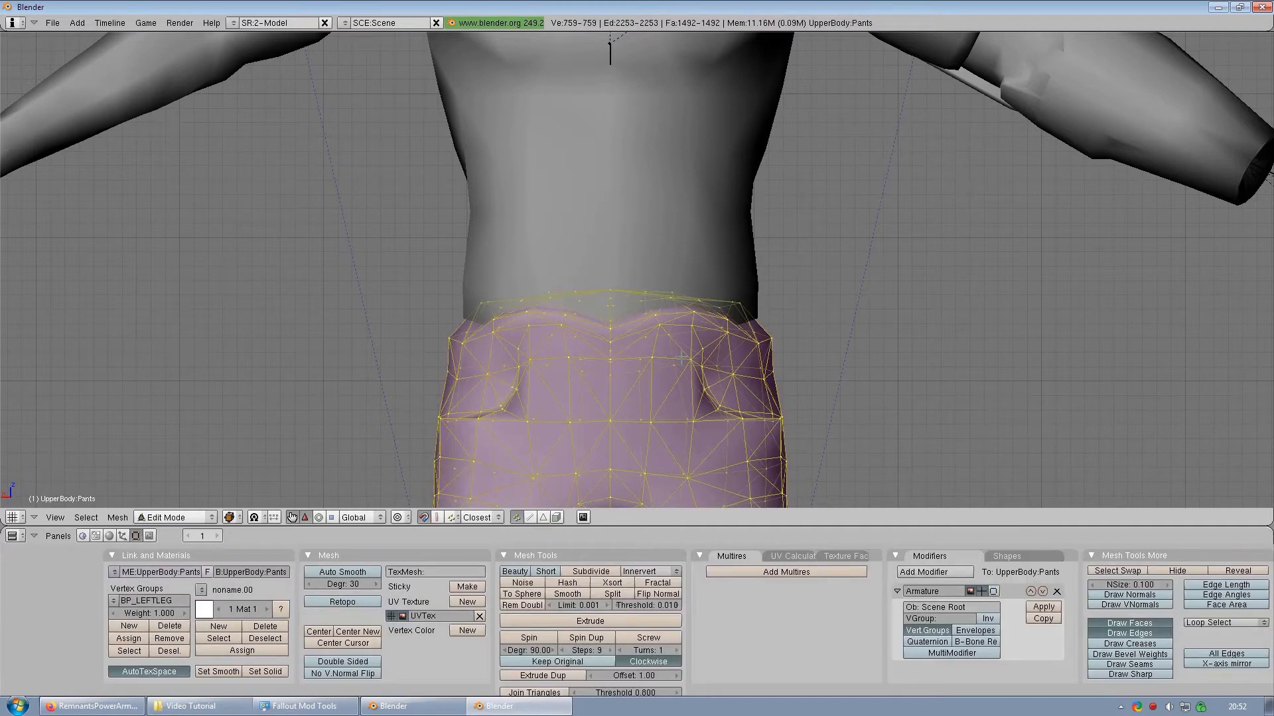
{"action": "scroll", "coordinate": [682, 358], "scroll_direction": "up", "scroll_amount": 3}
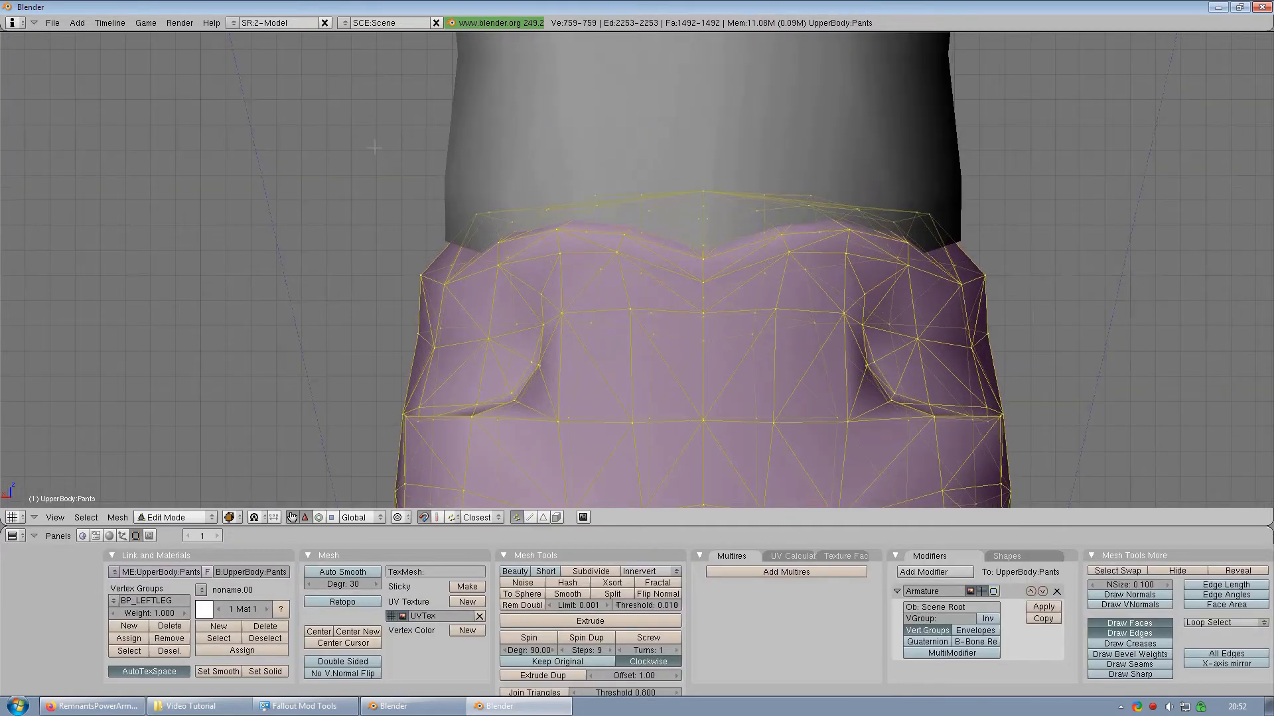
{"action": "key", "text": "a"}
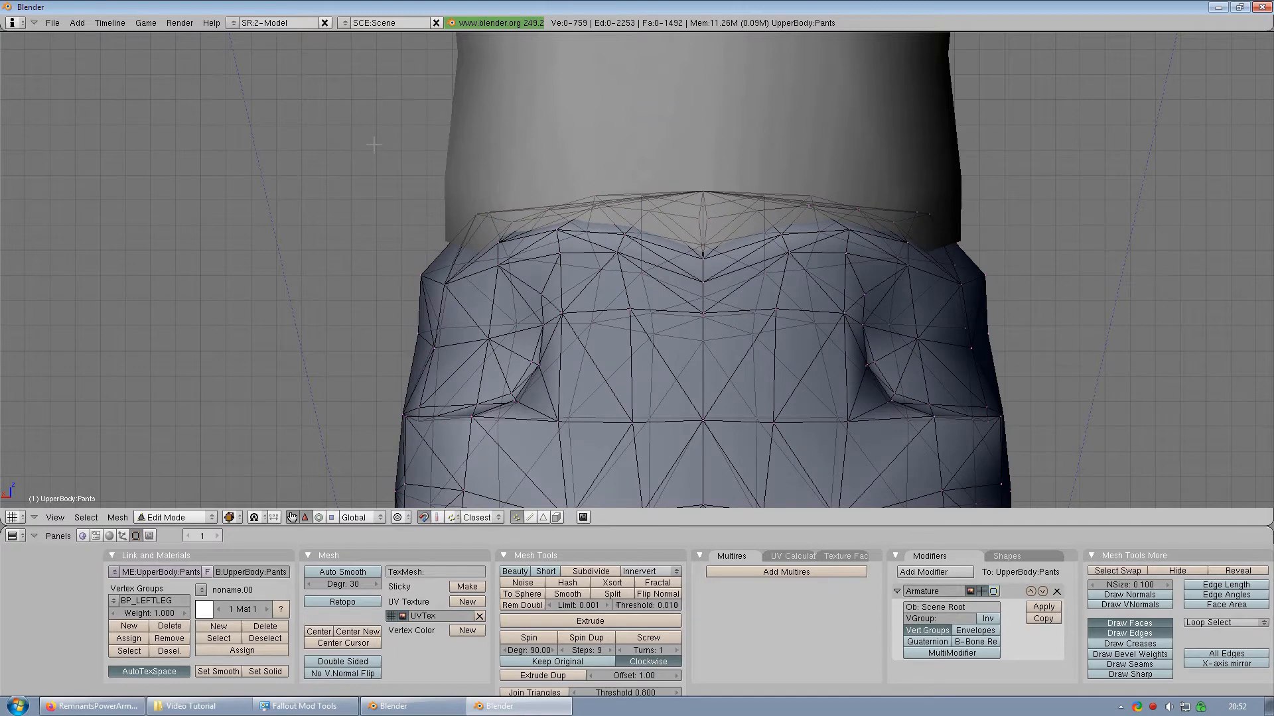
{"action": "key", "text": "b"}
{"action": "left_click_drag", "start_coordinate": [369, 107], "coordinate": [1122, 294]}
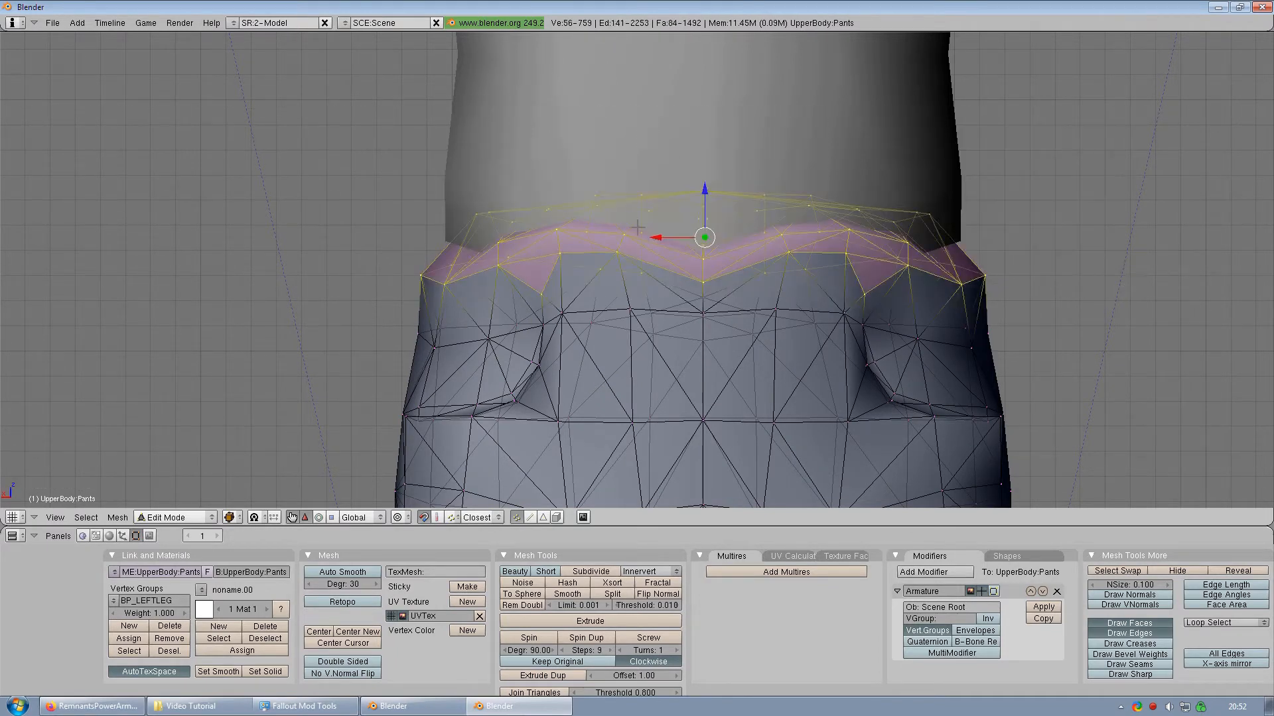
{"action": "middle_click_drag", "start_coordinate": [636, 228], "coordinate": [770, 218]}
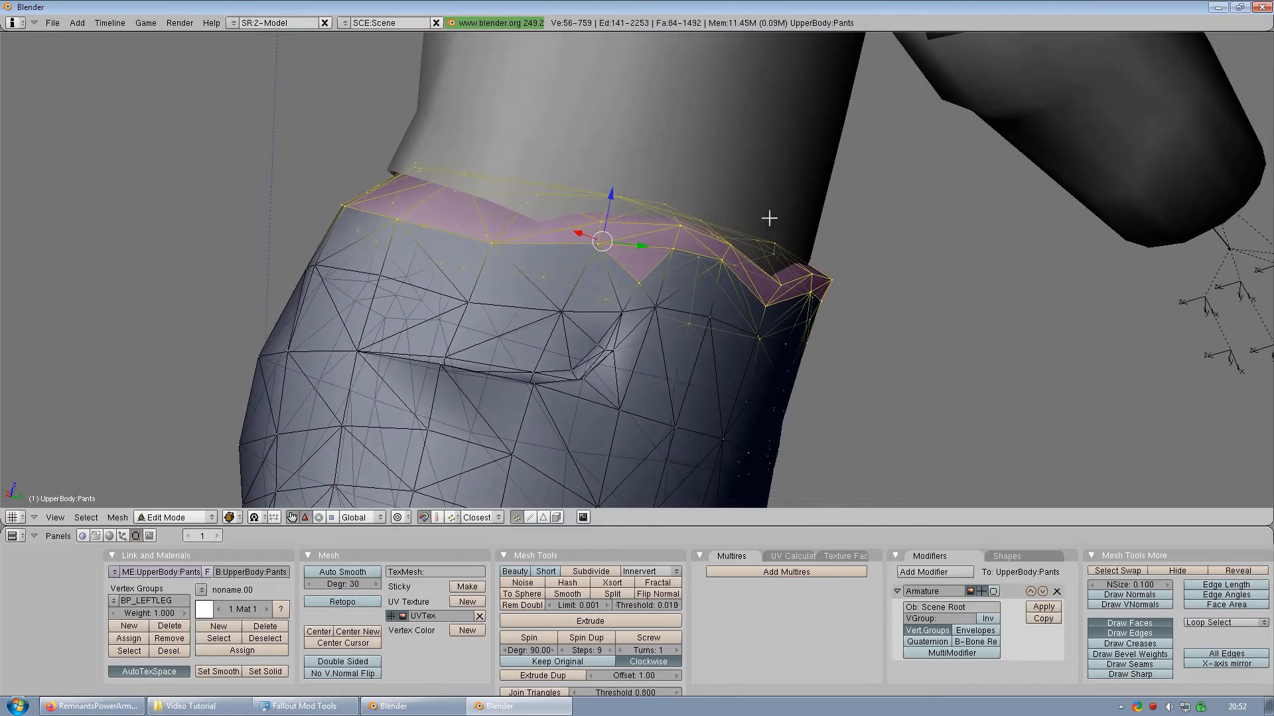
Step: Deselect the stray vertices hanging below the waistband on both sides and at the back of the pants
{"action": "right_click", "coordinate": [635, 287], "text": "shift"}
{"action": "middle_click_drag", "start_coordinate": [807, 271], "coordinate": [681, 247]}
{"action": "right_click", "coordinate": [856, 312], "text": "shift"}
{"action": "middle_click_drag", "start_coordinate": [858, 295], "coordinate": [511, 301]}
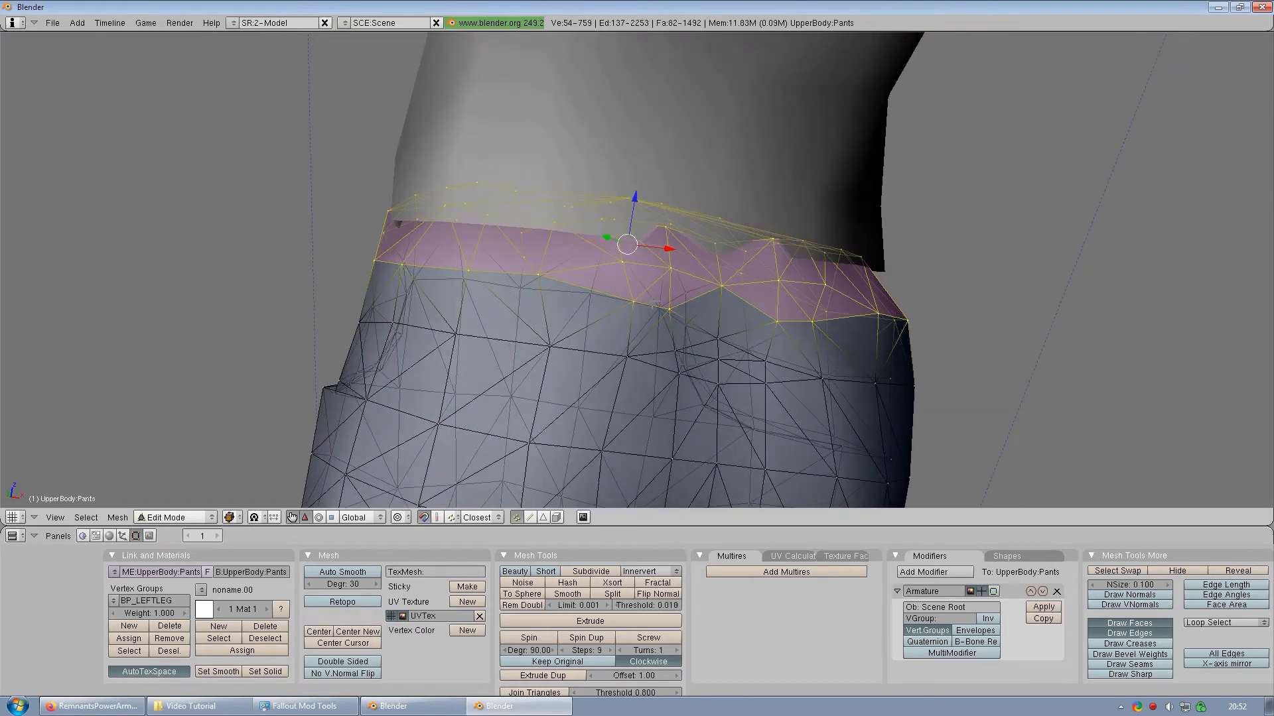
{"action": "right_click", "coordinate": [635, 302], "text": "shift"}
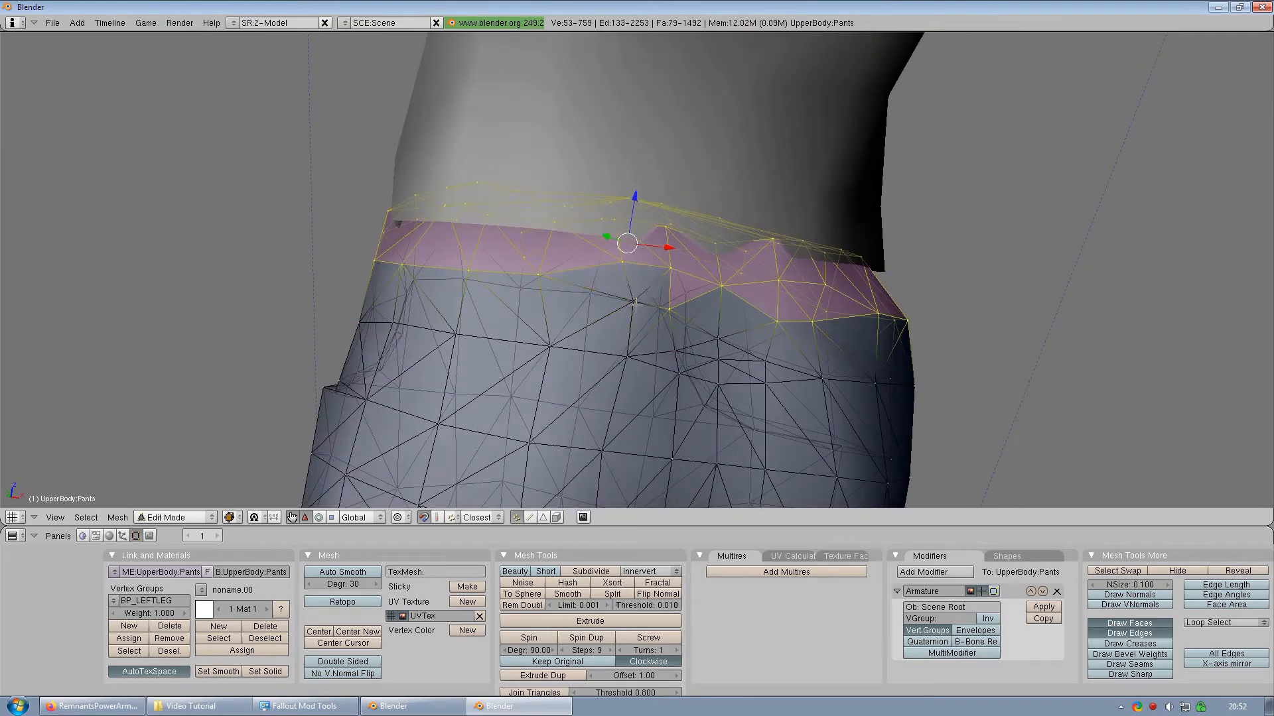
{"action": "right_click", "coordinate": [667, 309], "text": "shift"}
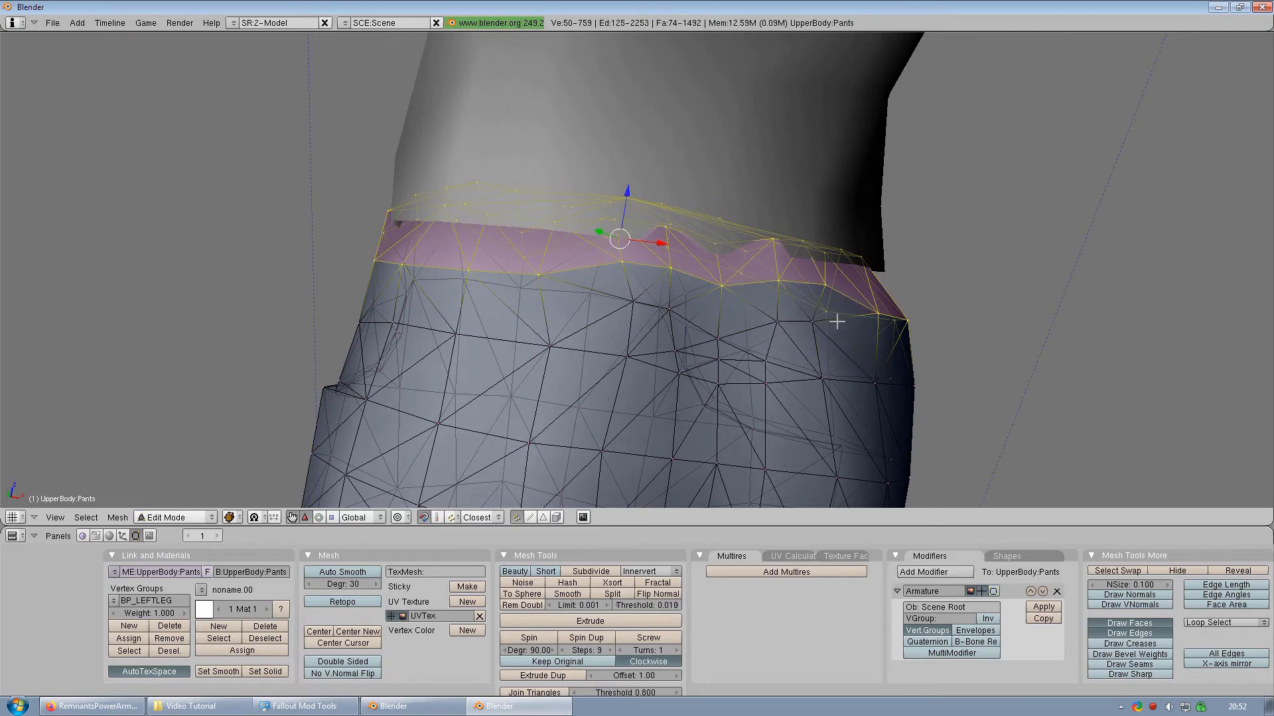
Step: Raise the selected waistband vertices about 1.47 along Z and return to Object Mode
{"action": "middle_click_drag", "start_coordinate": [837, 321], "coordinate": [707, 191]}
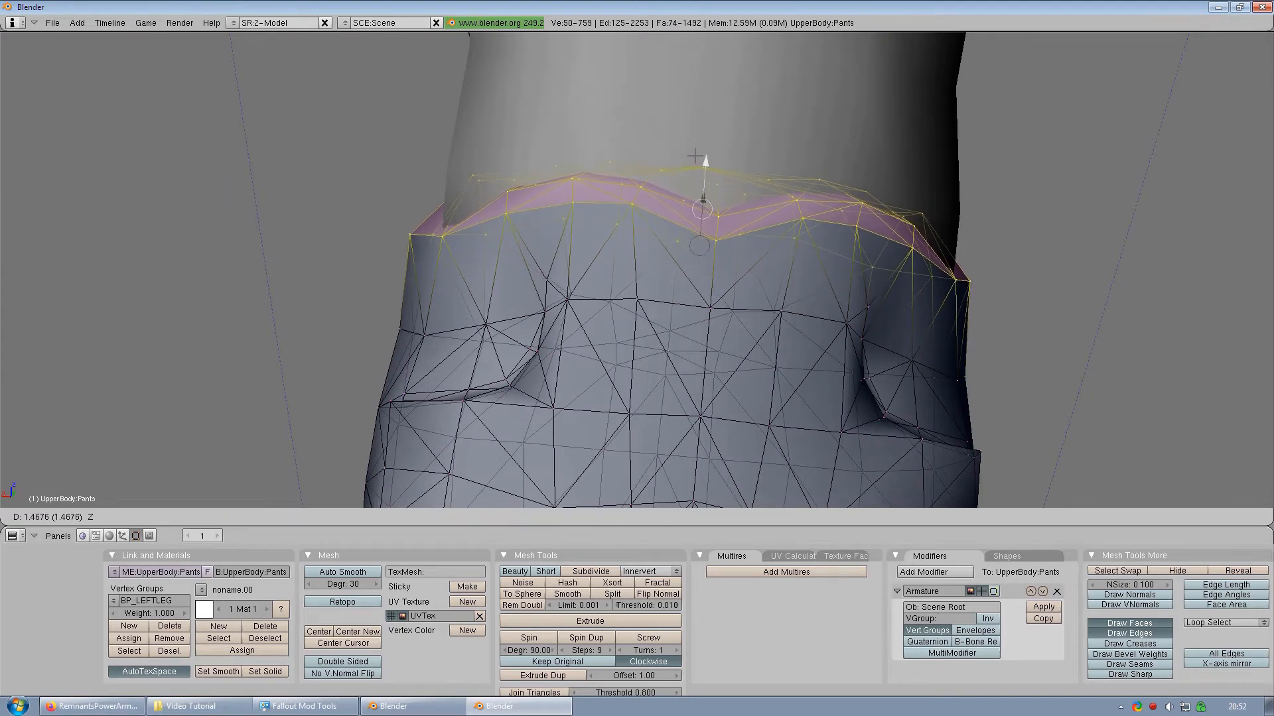
{"action": "middle_click_drag", "start_coordinate": [708, 199], "coordinate": [858, 306]}
{"action": "scroll", "coordinate": [858, 306], "scroll_direction": "down", "scroll_amount": 6}
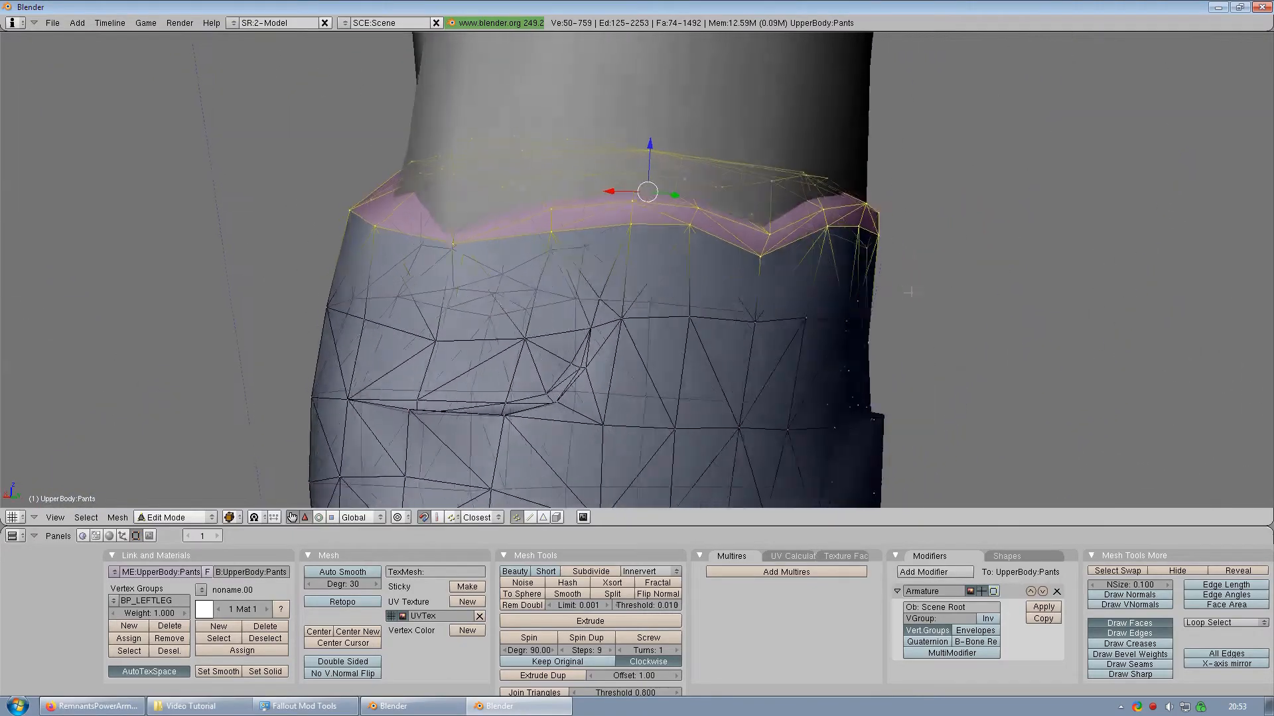
{"action": "key", "text": "Tab"}
{"action": "middle_click_drag", "start_coordinate": [740, 236], "coordinate": [562, 237]}
{"action": "scroll", "coordinate": [563, 233], "scroll_direction": "down", "scroll_amount": 3}
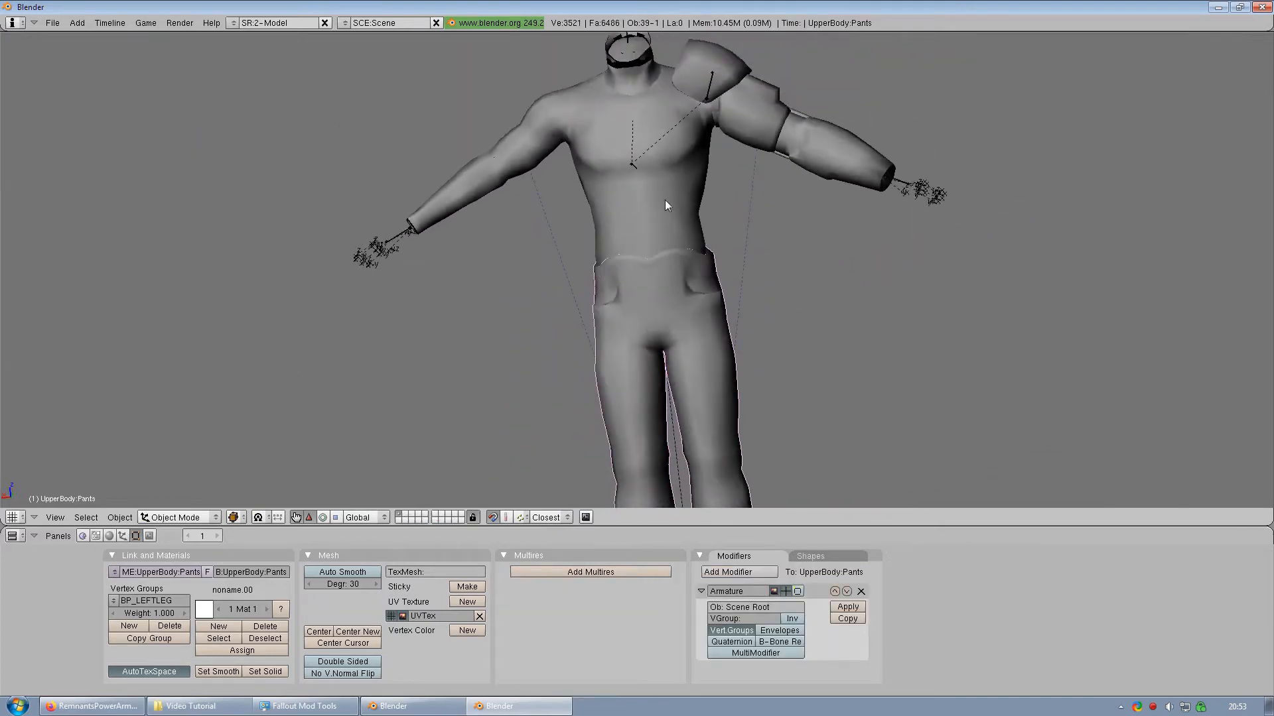
Step: Unhide the armor and open the UpperBody:Armor mesh for editing
{"action": "middle_click_drag", "start_coordinate": [665, 201], "coordinate": [683, 252], "text": "shift"}
{"action": "scroll", "coordinate": [683, 252], "scroll_direction": "up", "scroll_amount": 3}
{"action": "scroll", "coordinate": [685, 258], "scroll_direction": "up", "scroll_amount": 1}
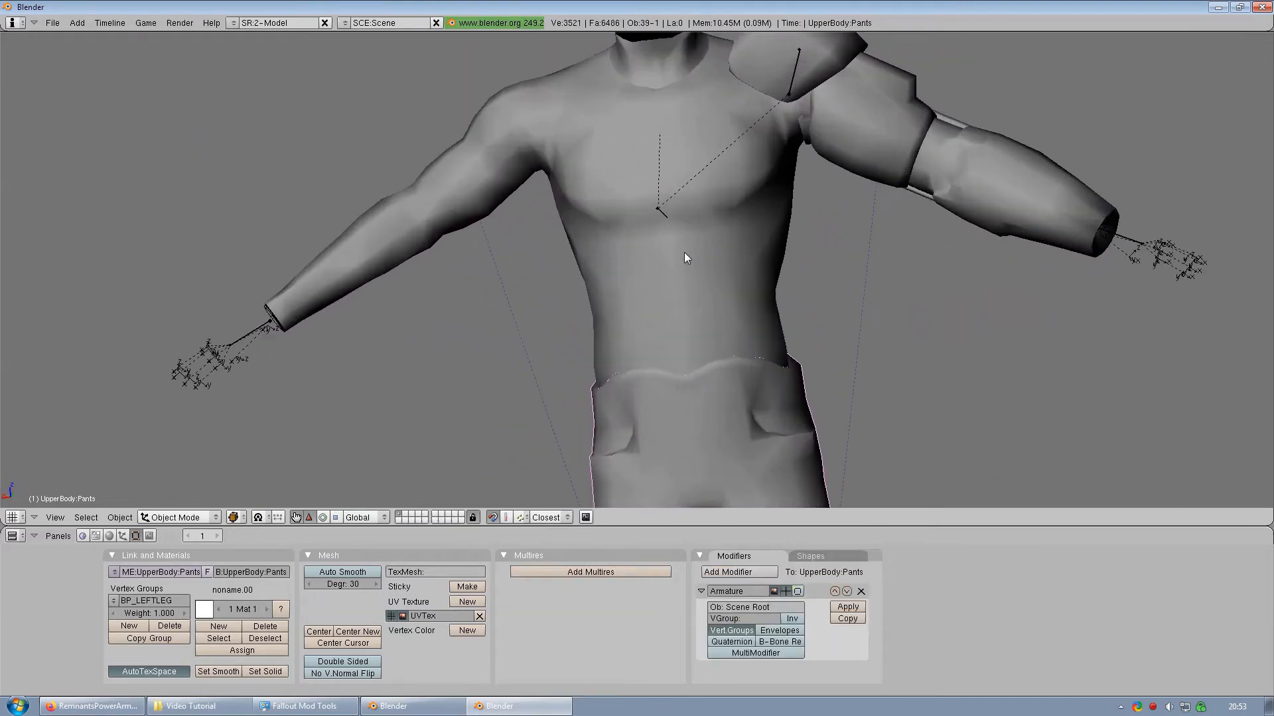
{"action": "key", "text": "alt+h"}
{"action": "middle_click_drag", "start_coordinate": [689, 261], "coordinate": [622, 327]}
{"action": "scroll", "coordinate": [531, 265], "scroll_direction": "up", "scroll_amount": 5}
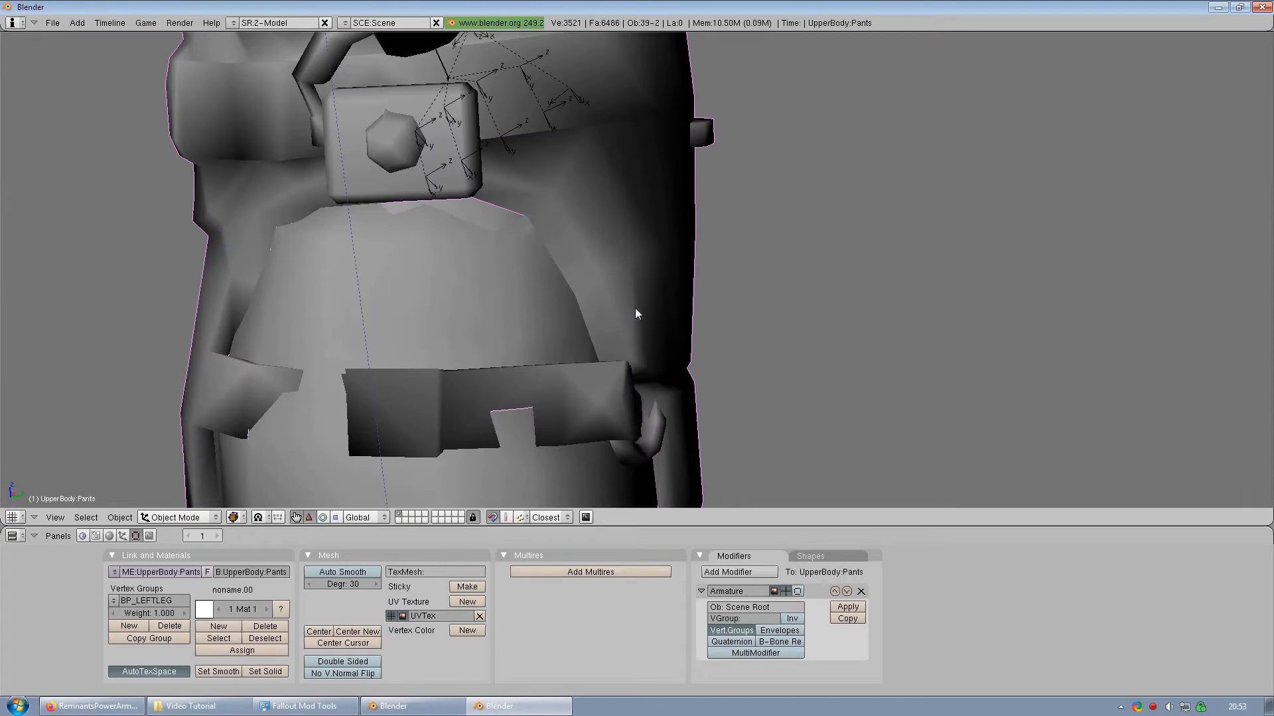
{"action": "key", "text": "Tab"}
{"action": "key", "text": "Tab"}
{"action": "right_click", "coordinate": [627, 269]}
{"action": "key", "text": "Tab"}
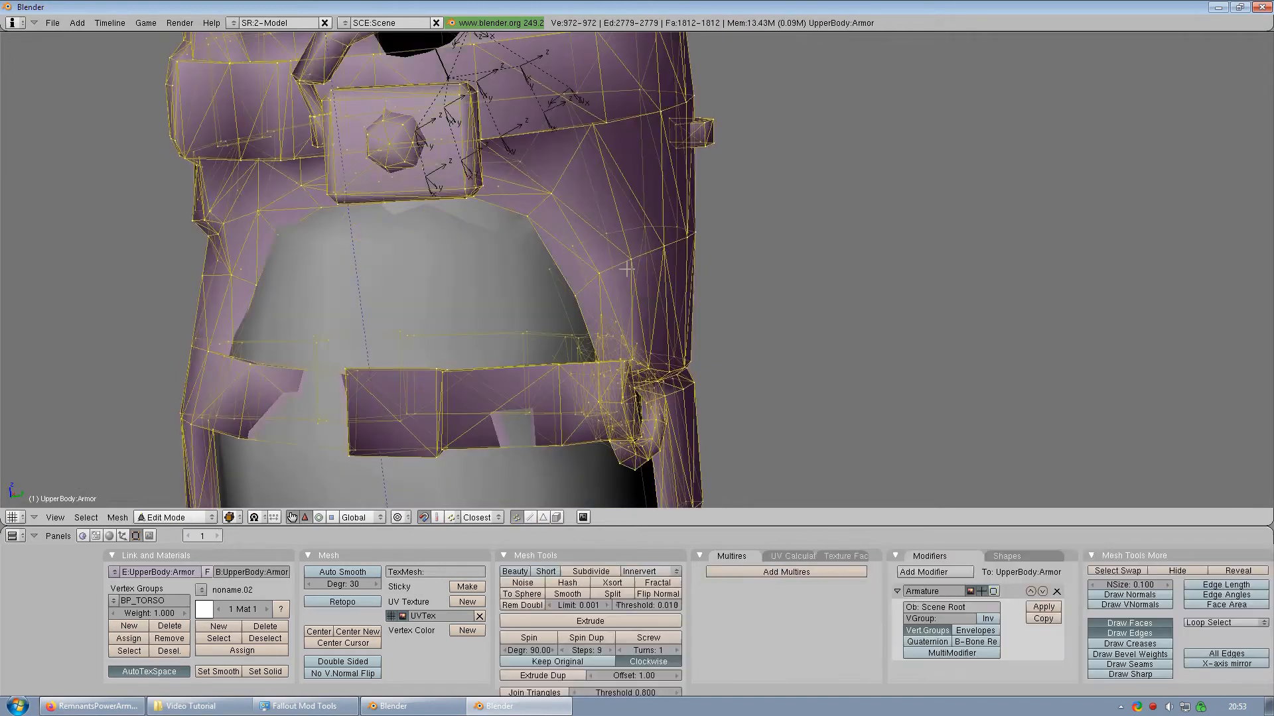
Step: Select the four vertices at the bend of the clipping hip strap and move them outward along X and Y
{"action": "middle_click_drag", "start_coordinate": [590, 339], "coordinate": [515, 502], "text": "shift"}
{"action": "key", "text": "a"}
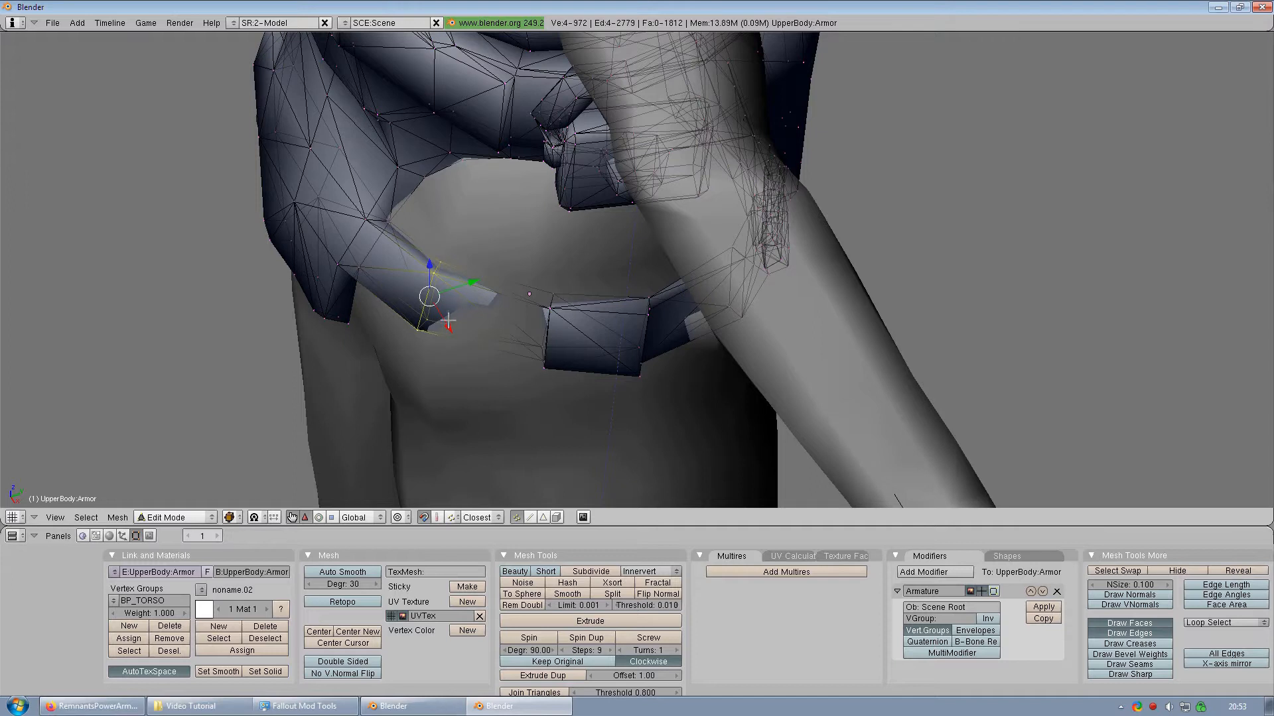
{"action": "key", "text": "g"}
{"action": "key", "text": "x"}
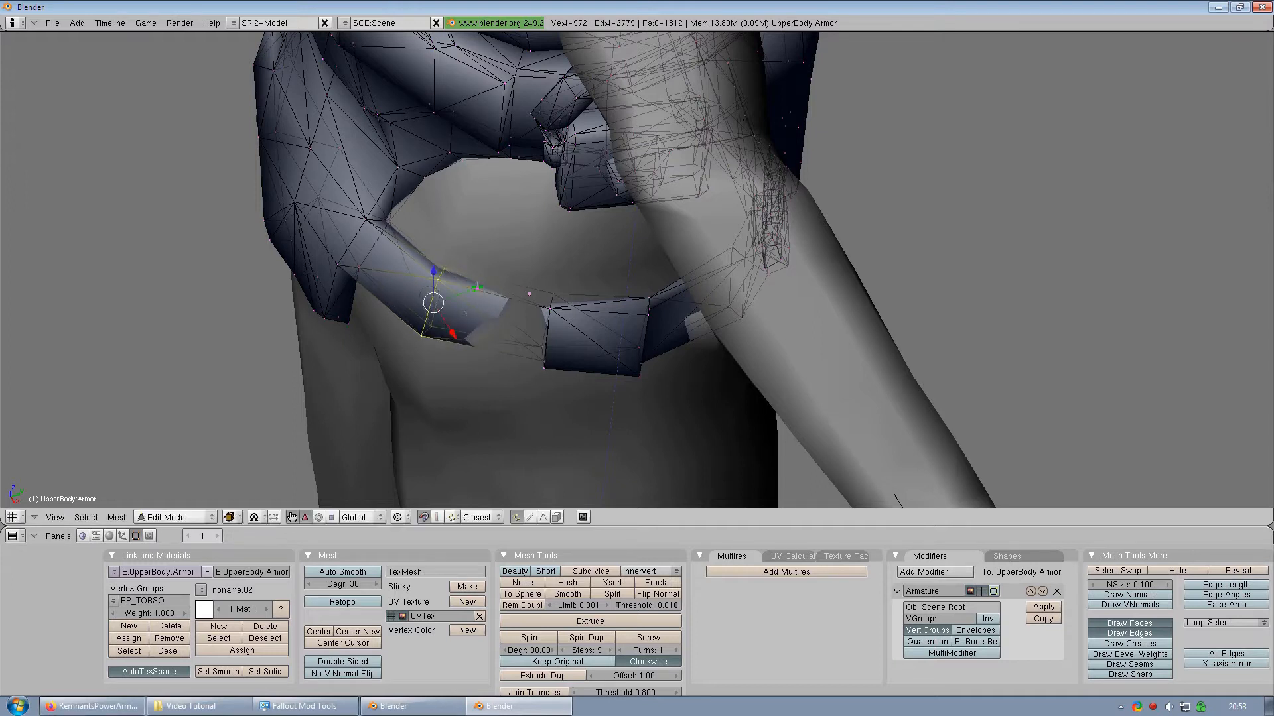
{"action": "key", "text": "g"}
{"action": "key", "text": "y"}
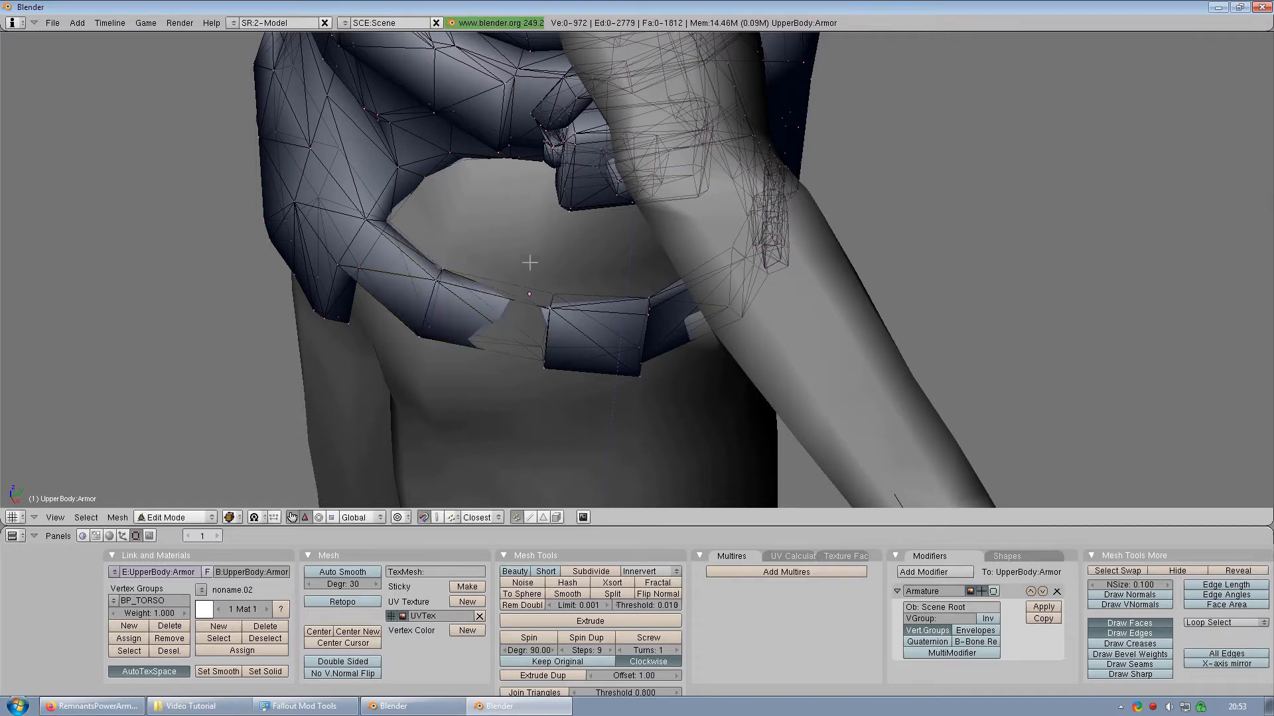
Step: Select the six vertices on the front edge of the strap's side block and move them about 0.65 along X
{"action": "left_click_drag", "start_coordinate": [575, 391], "coordinate": [573, 390]}
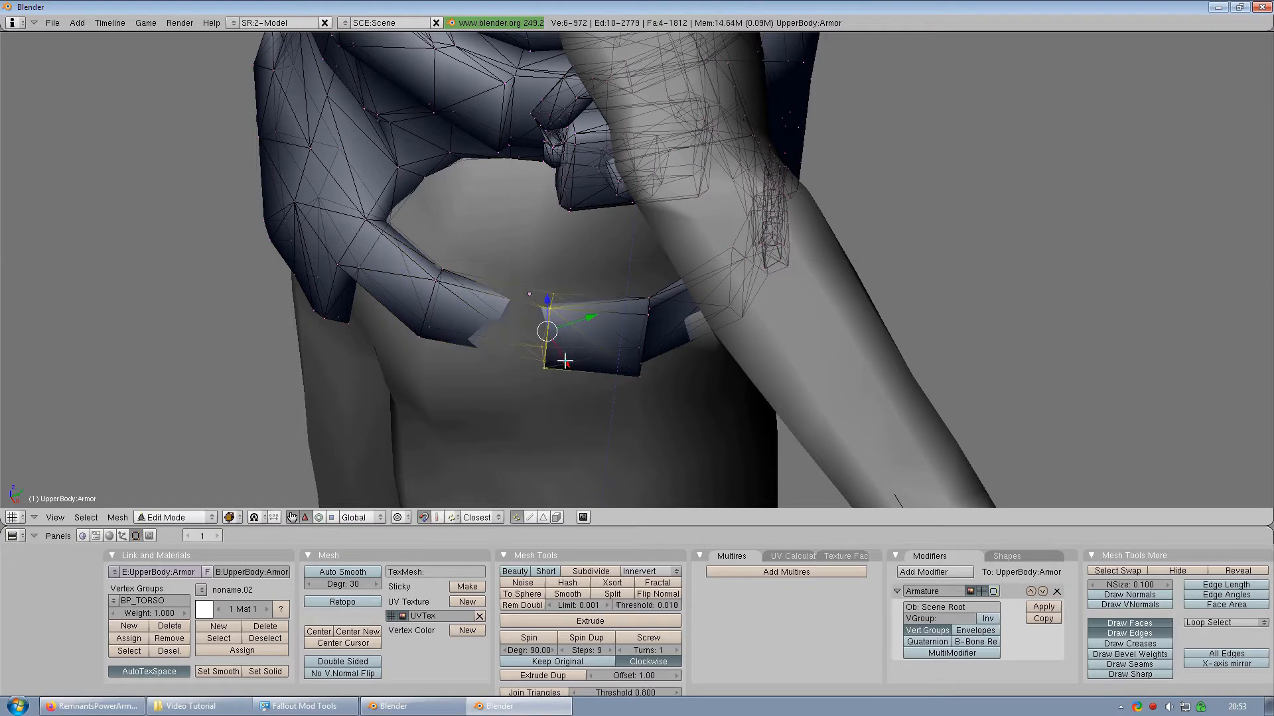
{"action": "key", "text": "g"}
{"action": "key", "text": "x"}
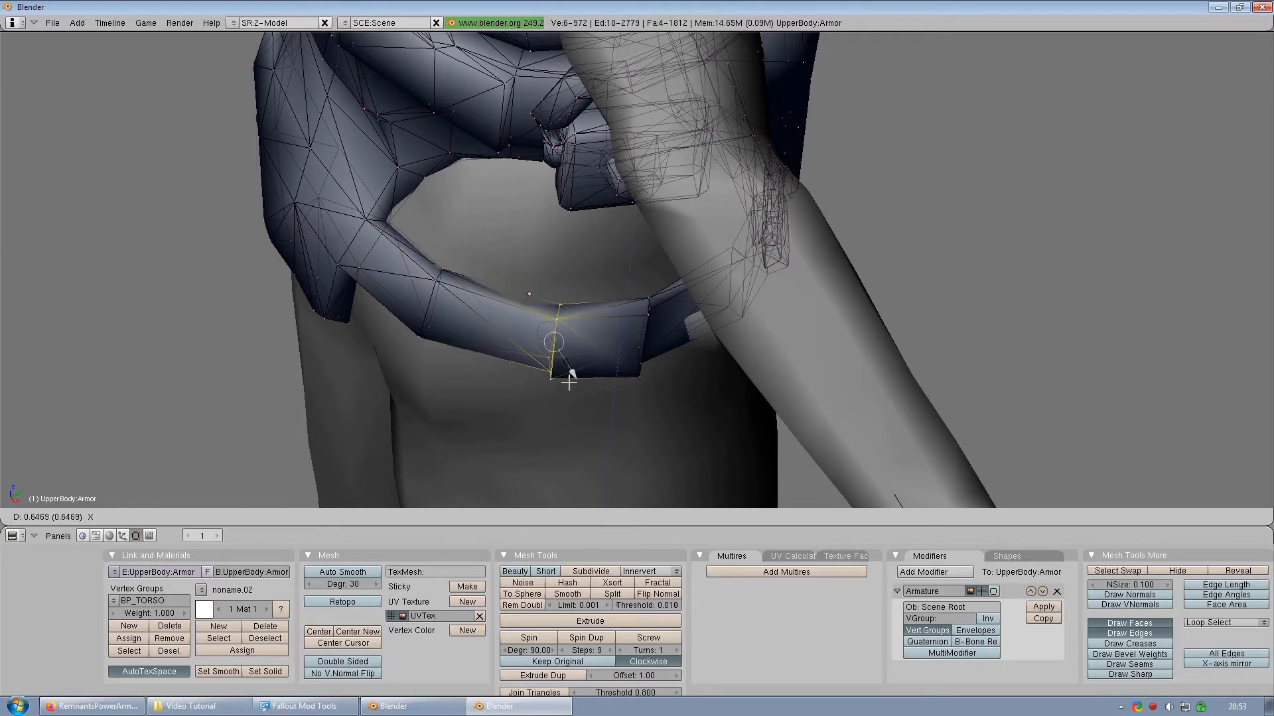
Step: Move three vertex groups on the same strap's lower edge outward along X by about 0.60, 0.36 and 0.19
{"action": "middle_click_drag", "start_coordinate": [568, 383], "coordinate": [595, 329]}
{"action": "middle_click_drag", "start_coordinate": [553, 278], "coordinate": [716, 100]}
{"action": "middle_click_drag", "start_coordinate": [689, 244], "coordinate": [697, 325]}
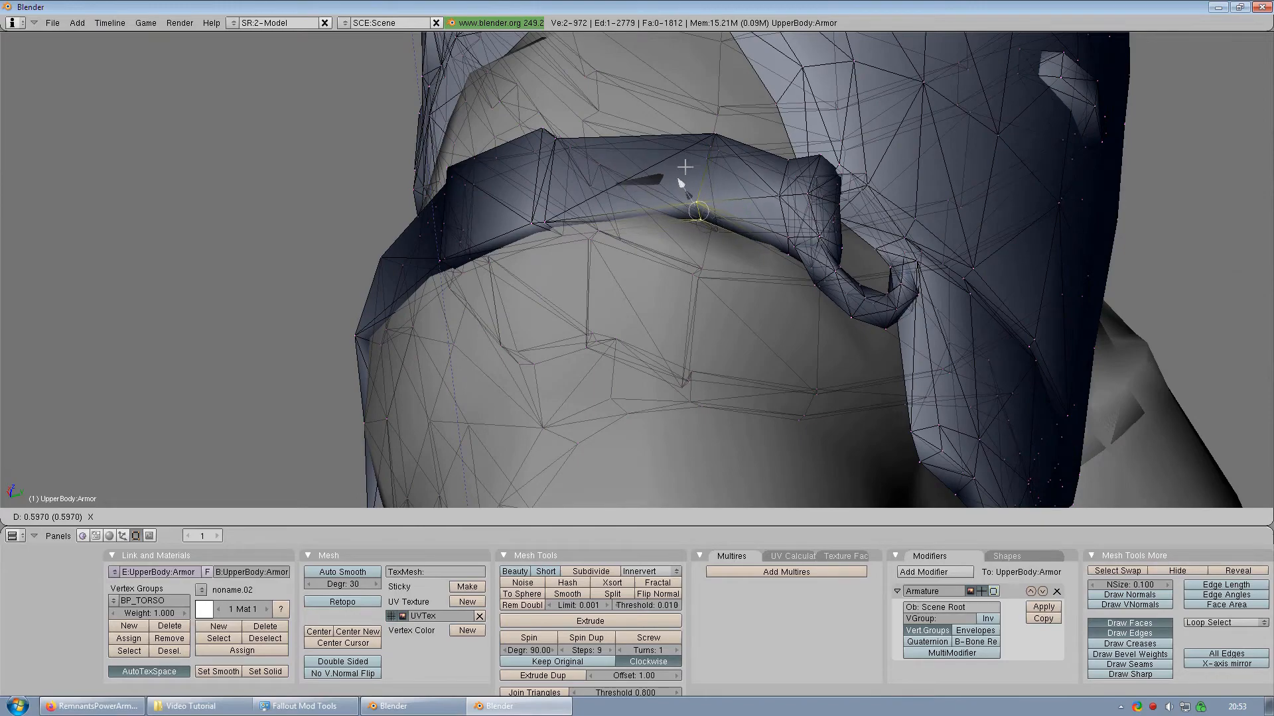
{"action": "left_click_drag", "start_coordinate": [684, 173], "coordinate": [685, 175]}
{"action": "middle_click_drag", "start_coordinate": [530, 358], "coordinate": [556, 282]}
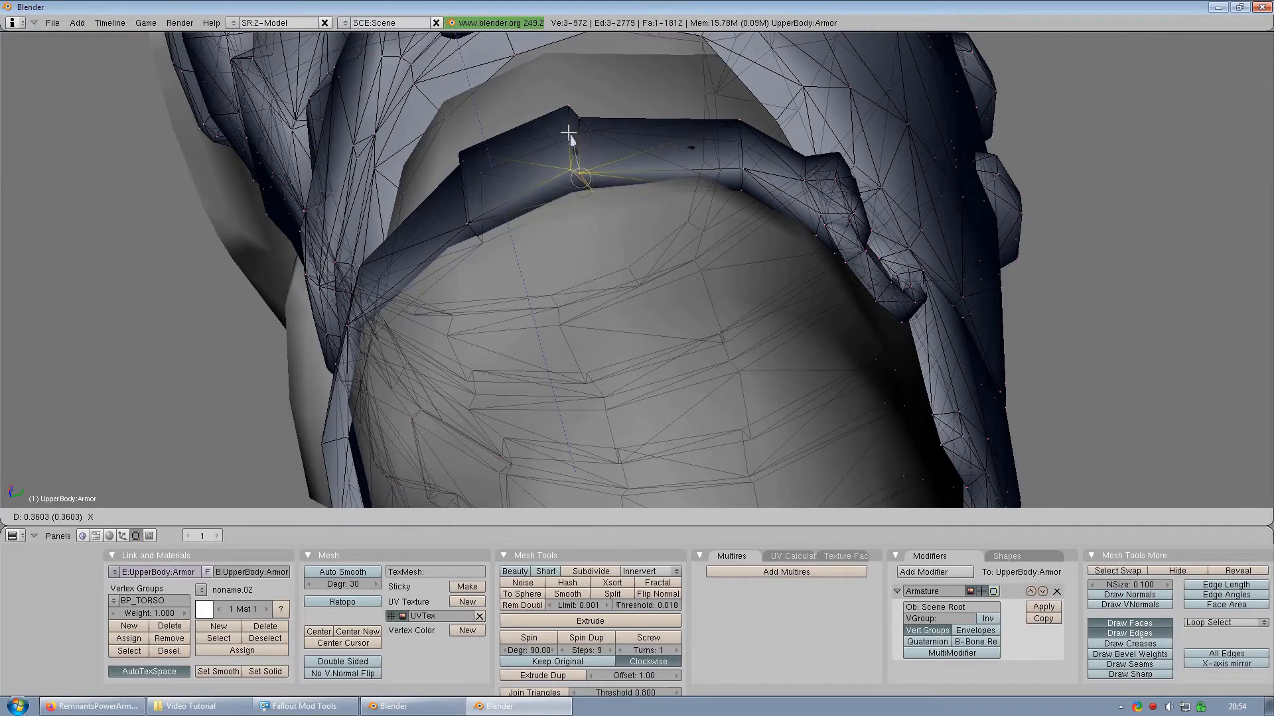
{"action": "left_click_drag", "start_coordinate": [568, 134], "coordinate": [570, 134]}
{"action": "middle_click_drag", "start_coordinate": [570, 134], "coordinate": [460, 194]}
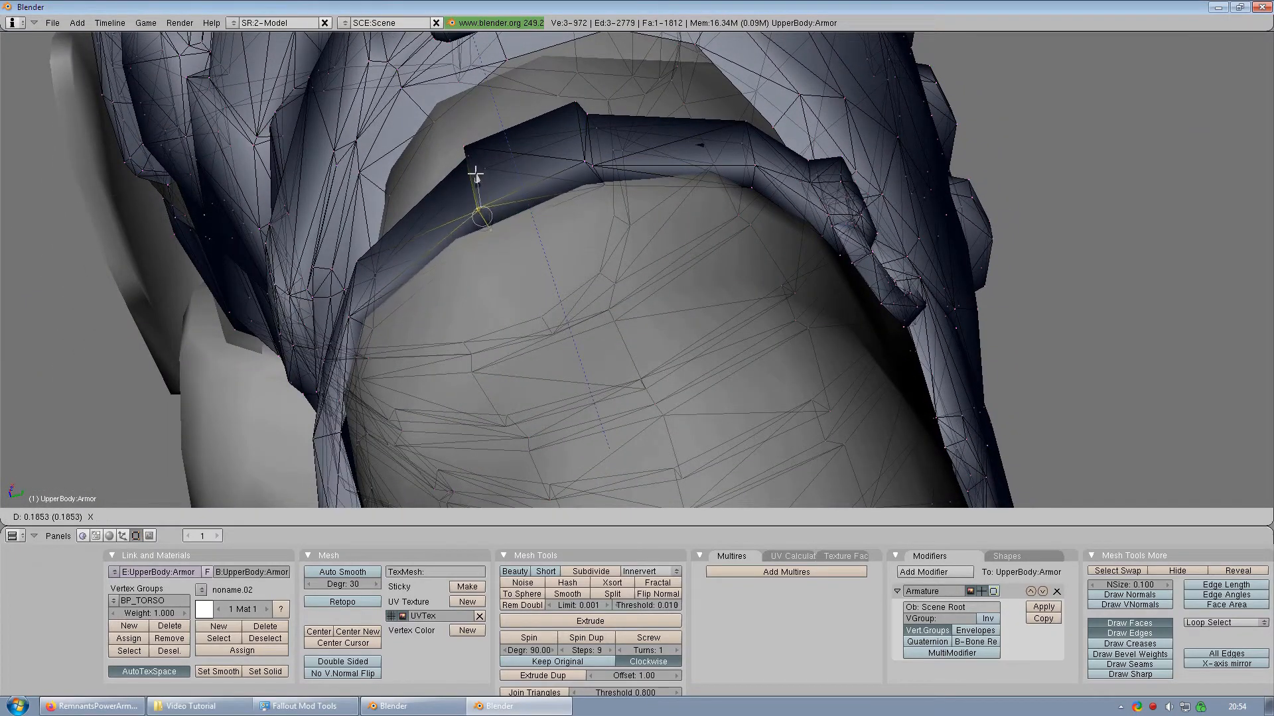
{"action": "left_click_drag", "start_coordinate": [471, 171], "coordinate": [472, 172]}
Step: Select the lower bend vertices of the opposite hip strap and move them about -0.23 along X, adjusting along Y too
{"action": "middle_click_drag", "start_coordinate": [473, 172], "coordinate": [581, 506]}
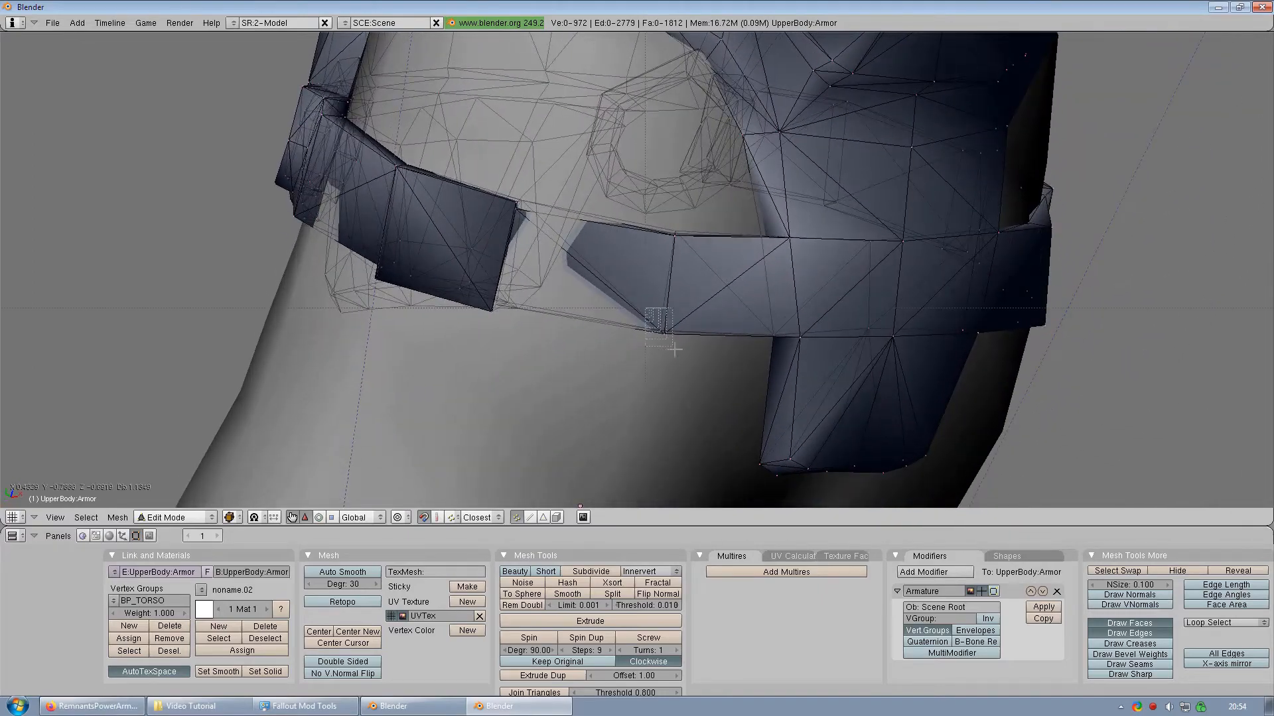
{"action": "left_click_drag", "start_coordinate": [674, 350], "coordinate": [675, 350]}
{"action": "middle_click_drag", "start_coordinate": [674, 350], "coordinate": [506, 335]}
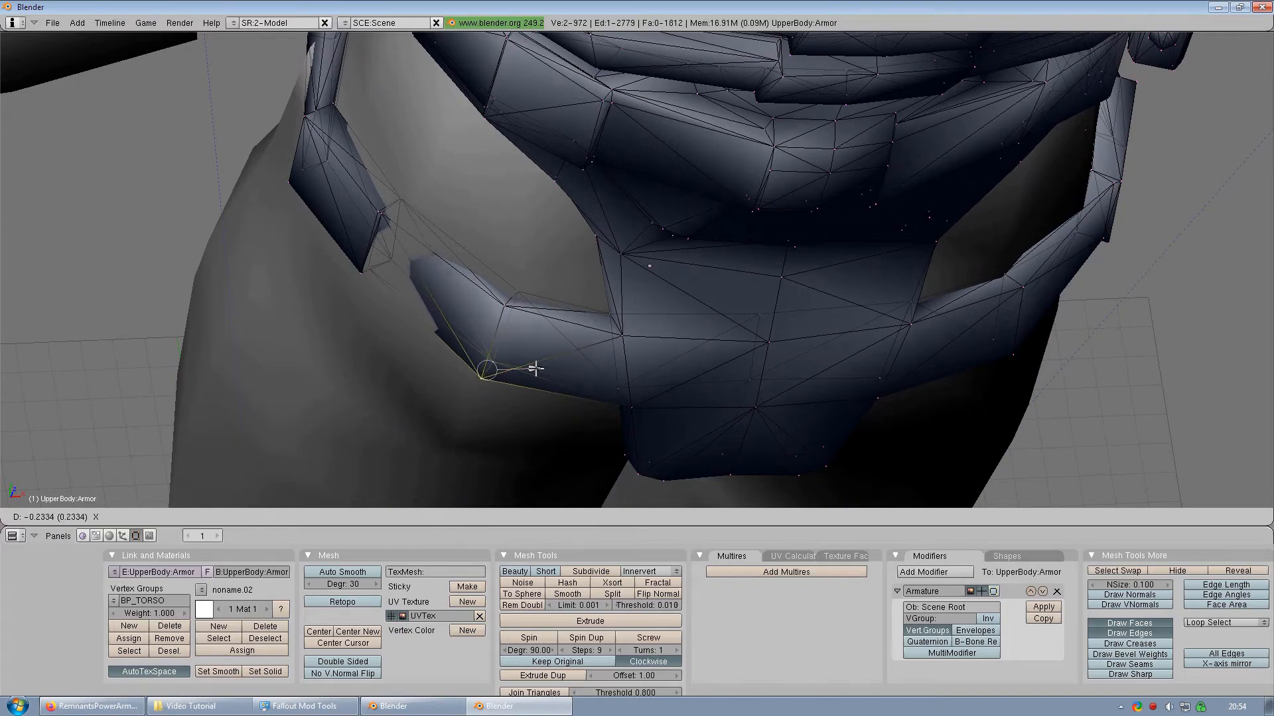
{"action": "left_click_drag", "start_coordinate": [535, 368], "coordinate": [535, 368]}
{"action": "middle_click_drag", "start_coordinate": [535, 368], "coordinate": [582, 286]}
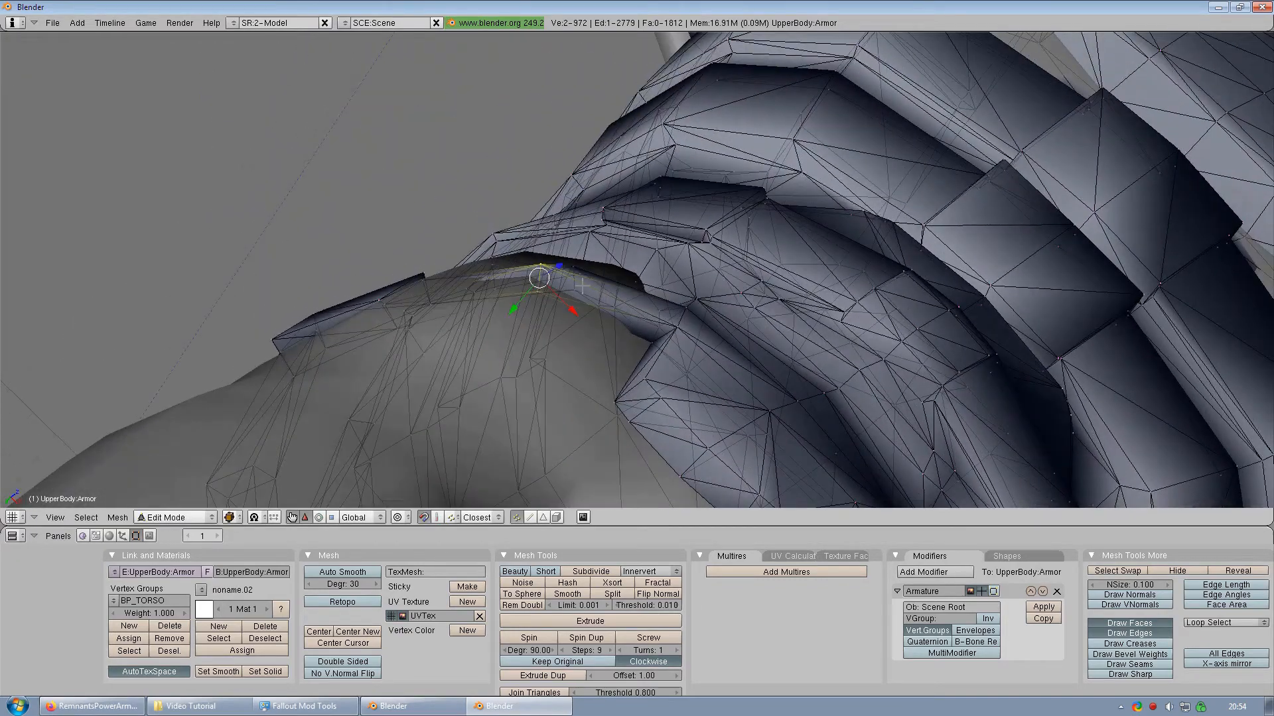
{"action": "left_click", "coordinate": [514, 305]}
Step: Select the two vertices at the upper corner of the same strap bend and shift them outward from the hip
{"action": "middle_click_drag", "start_coordinate": [514, 305], "coordinate": [579, 343]}
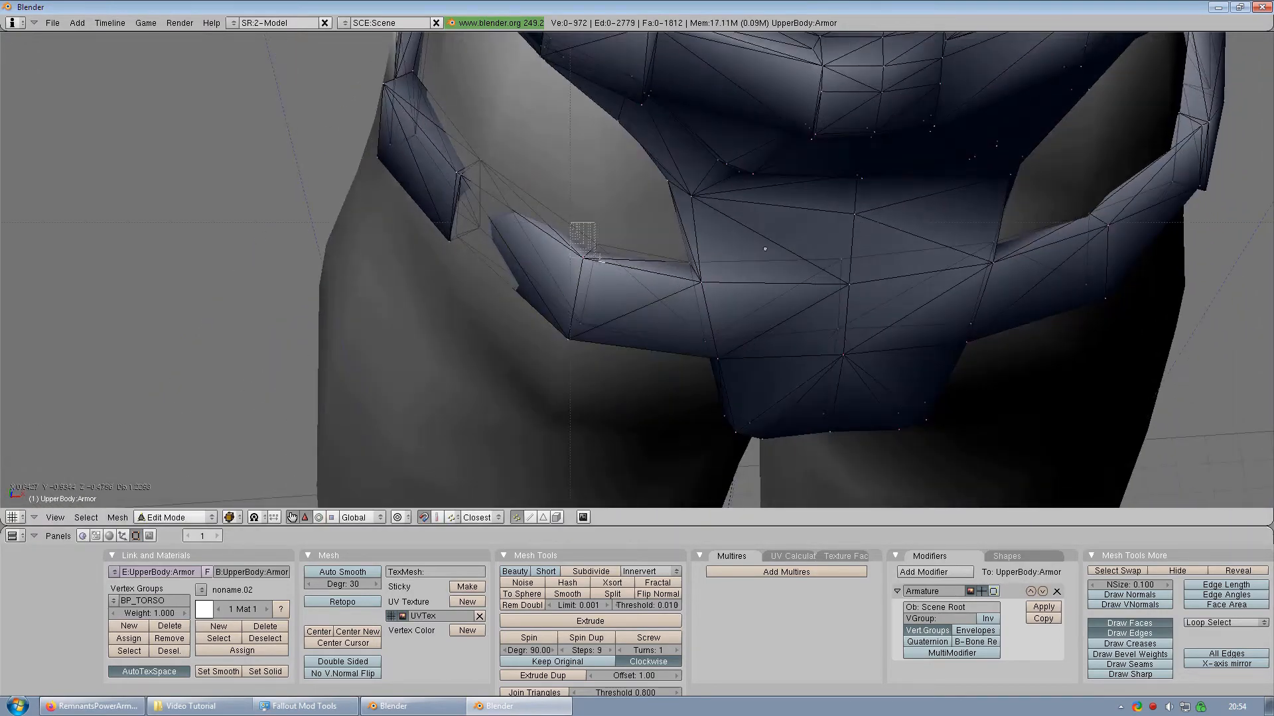
{"action": "middle_click_drag", "start_coordinate": [609, 287], "coordinate": [612, 328]}
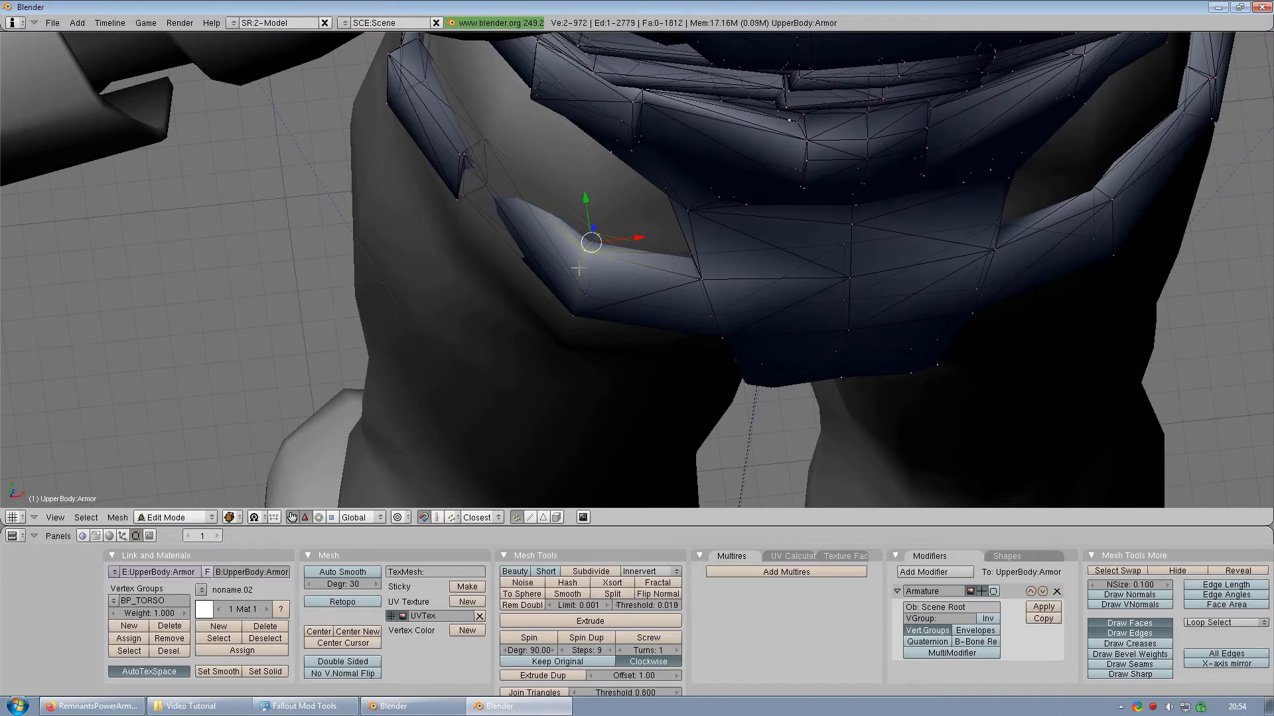
{"action": "key", "text": "KP_Decimal"}
{"action": "scroll", "coordinate": [621, 315], "scroll_direction": "down", "scroll_amount": 8}
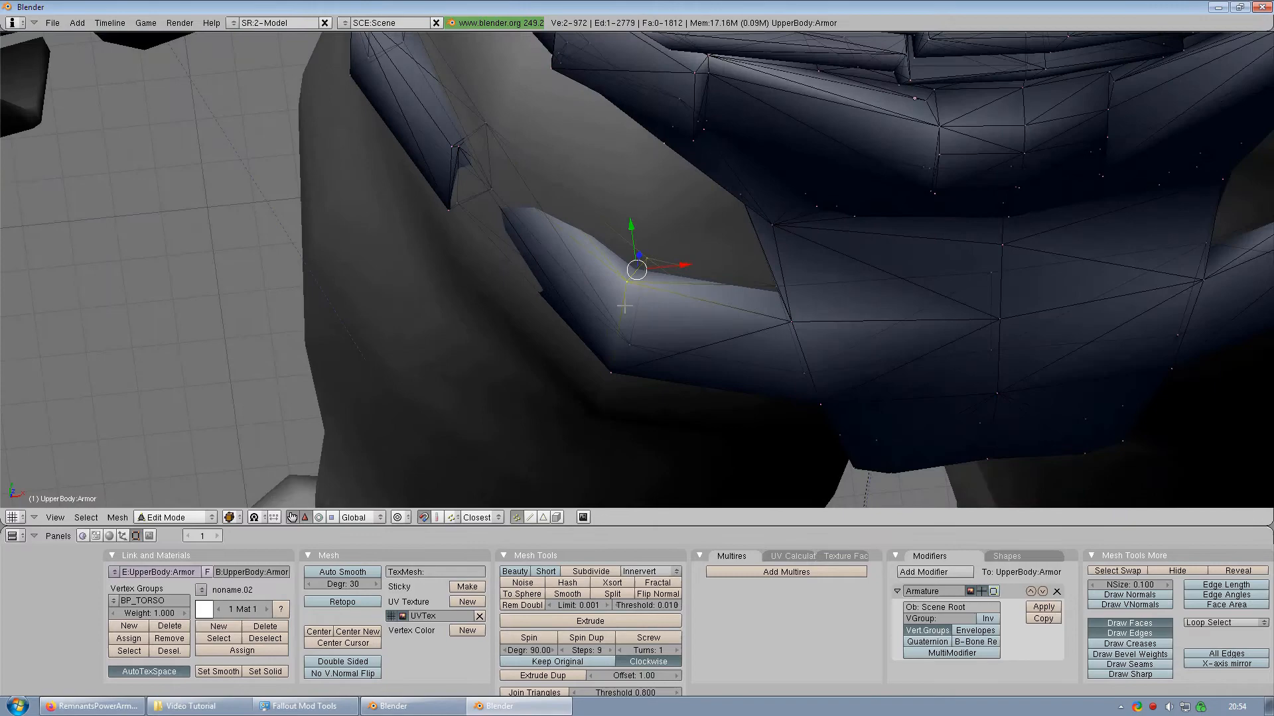
{"action": "middle_click_drag", "start_coordinate": [625, 307], "coordinate": [690, 301]}
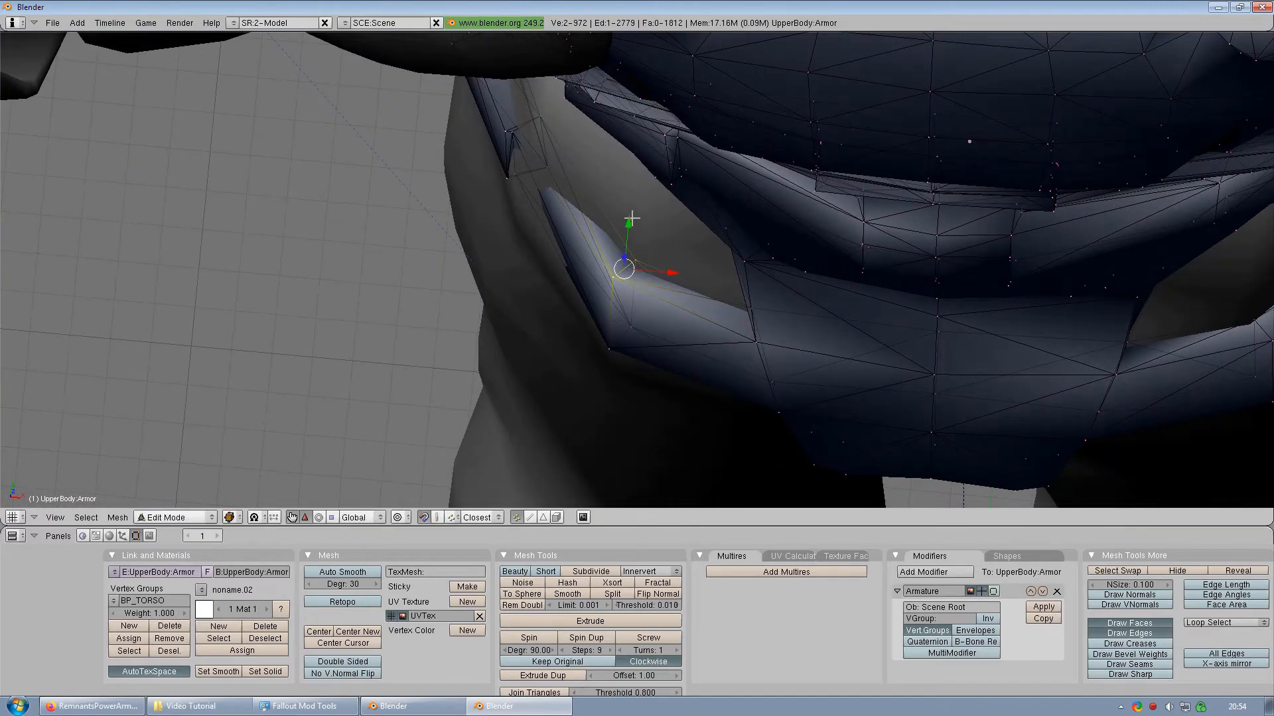
{"action": "middle_click_drag", "start_coordinate": [624, 222], "coordinate": [608, 368]}
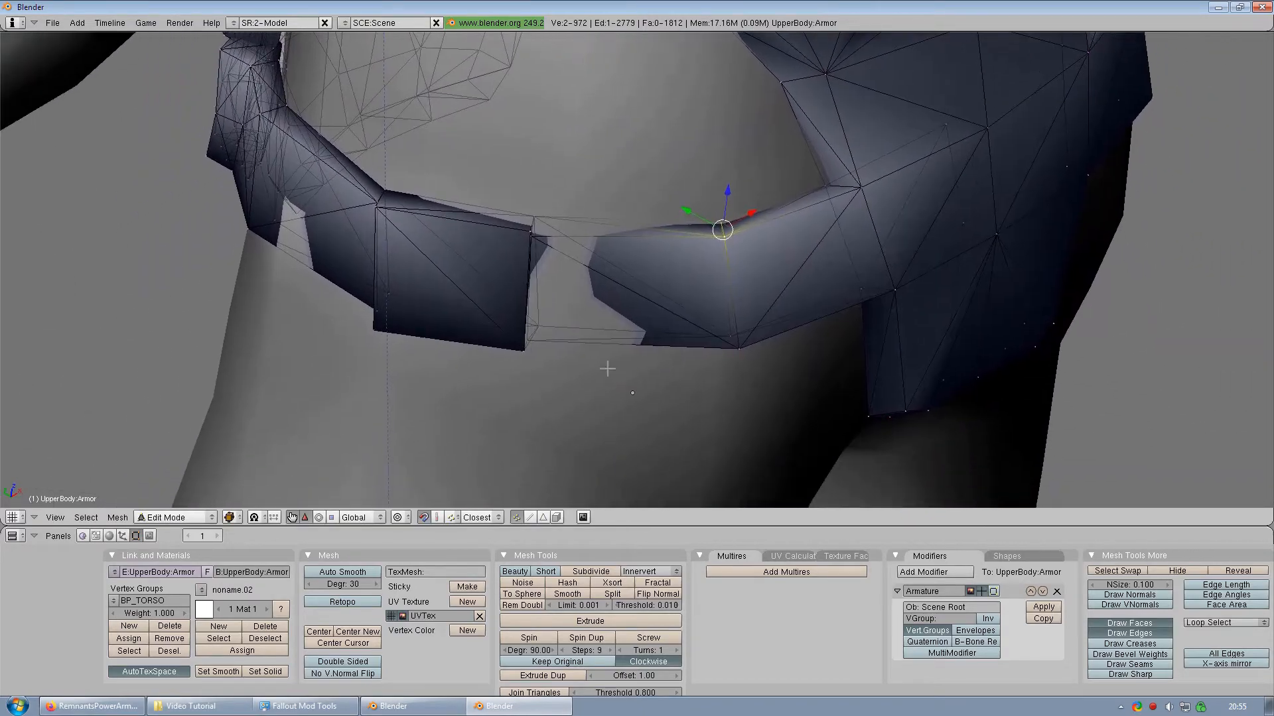
Step: Select the six vertices on the front edge of this strap's side block and move them about -0.46 along X
{"action": "left_click_drag", "start_coordinate": [573, 386], "coordinate": [573, 388]}
{"action": "middle_click_drag", "start_coordinate": [573, 388], "coordinate": [557, 425]}
{"action": "left_click_drag", "start_coordinate": [507, 205], "coordinate": [573, 278]}
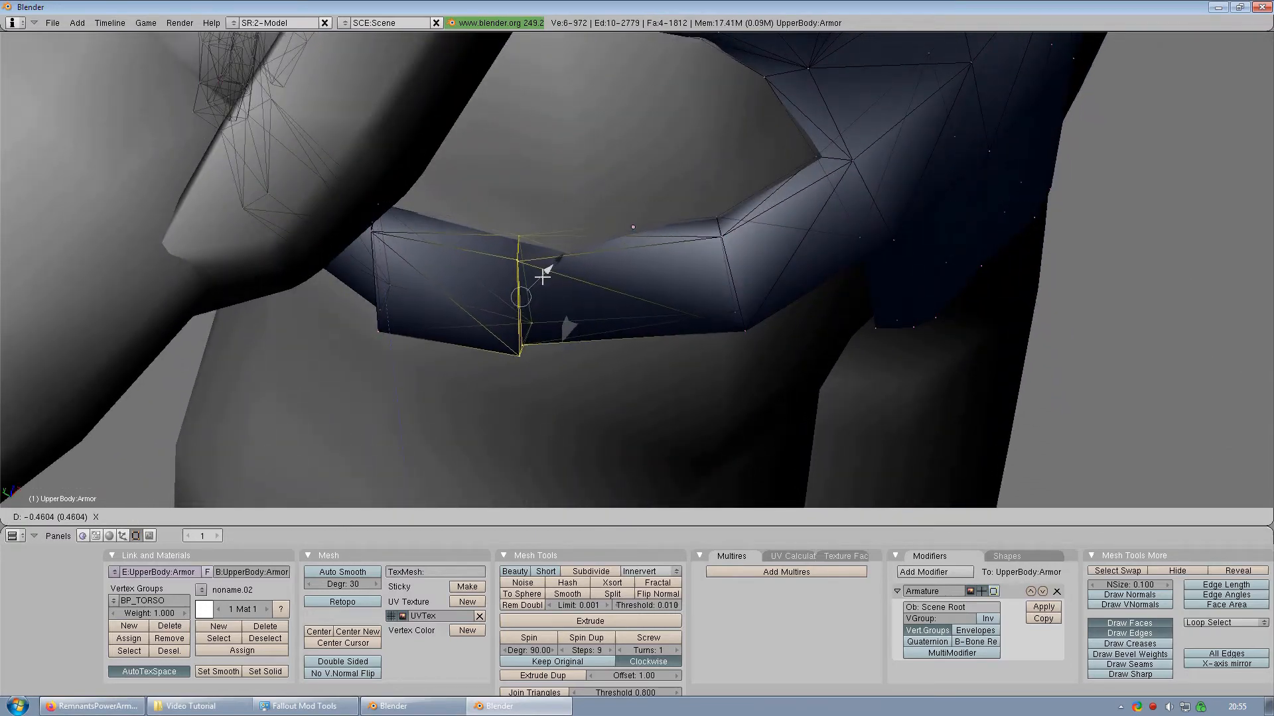
{"action": "left_click", "coordinate": [542, 284]}
Step: Select the three lower vertices of that block edge and shift them along Y and about 0.06 along X
{"action": "mouse_move", "coordinate": [540, 329]}
{"action": "middle_mouse_down"}
{"action": "mouse_move", "coordinate": [531, 312]}
{"action": "mouse_move", "coordinate": [583, 270]}
{"action": "mouse_move", "coordinate": [610, 166]}
{"action": "mouse_move", "coordinate": [643, 242]}
{"action": "mouse_move", "coordinate": [603, 272]}
{"action": "mouse_move", "coordinate": [642, 299]}
{"action": "mouse_move", "coordinate": [520, 323]}
{"action": "middle_mouse_up"}
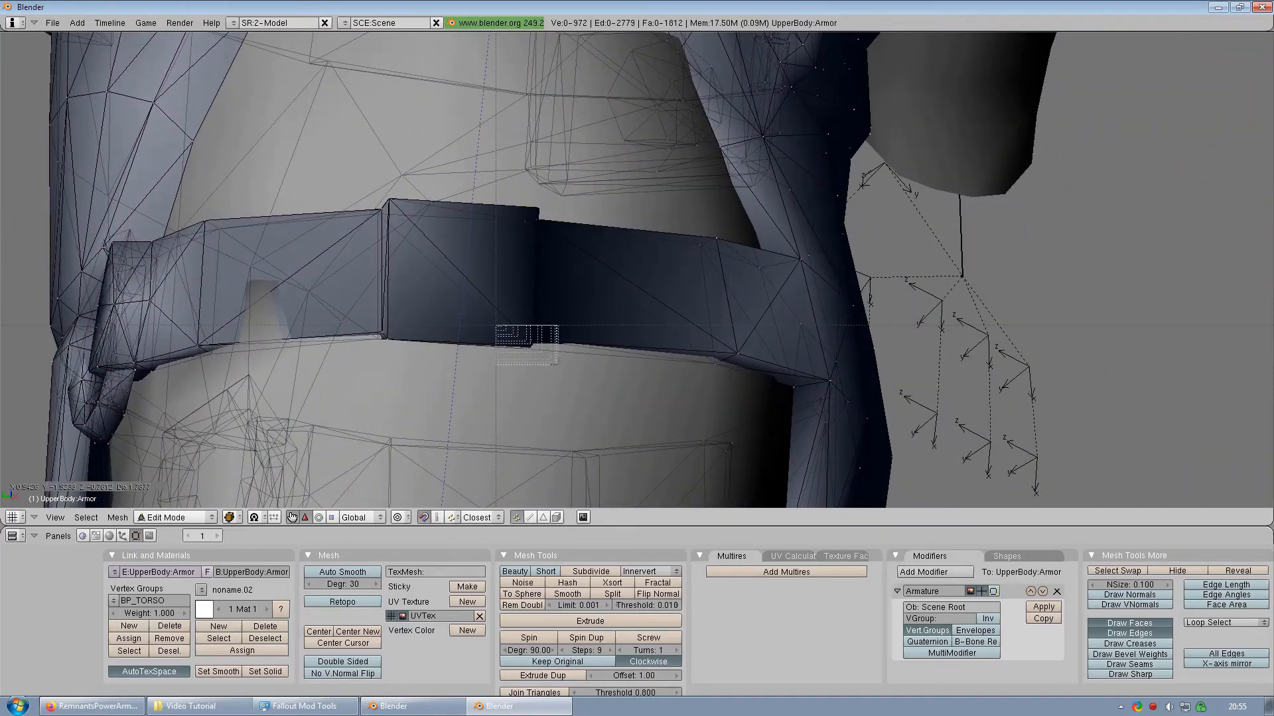
{"action": "left_click_drag", "start_coordinate": [557, 365], "coordinate": [526, 335]}
{"action": "middle_click_drag", "start_coordinate": [526, 335], "coordinate": [527, 268]}
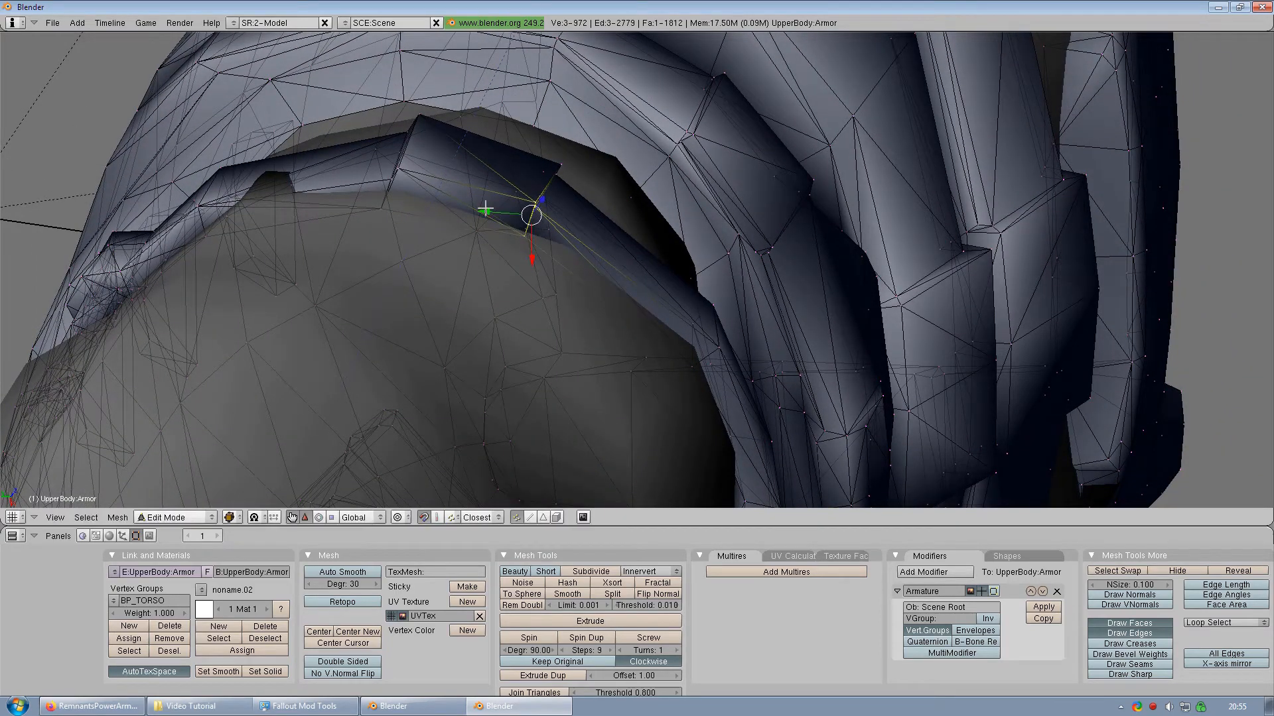
{"action": "left_click_drag", "start_coordinate": [486, 209], "coordinate": [496, 213]}
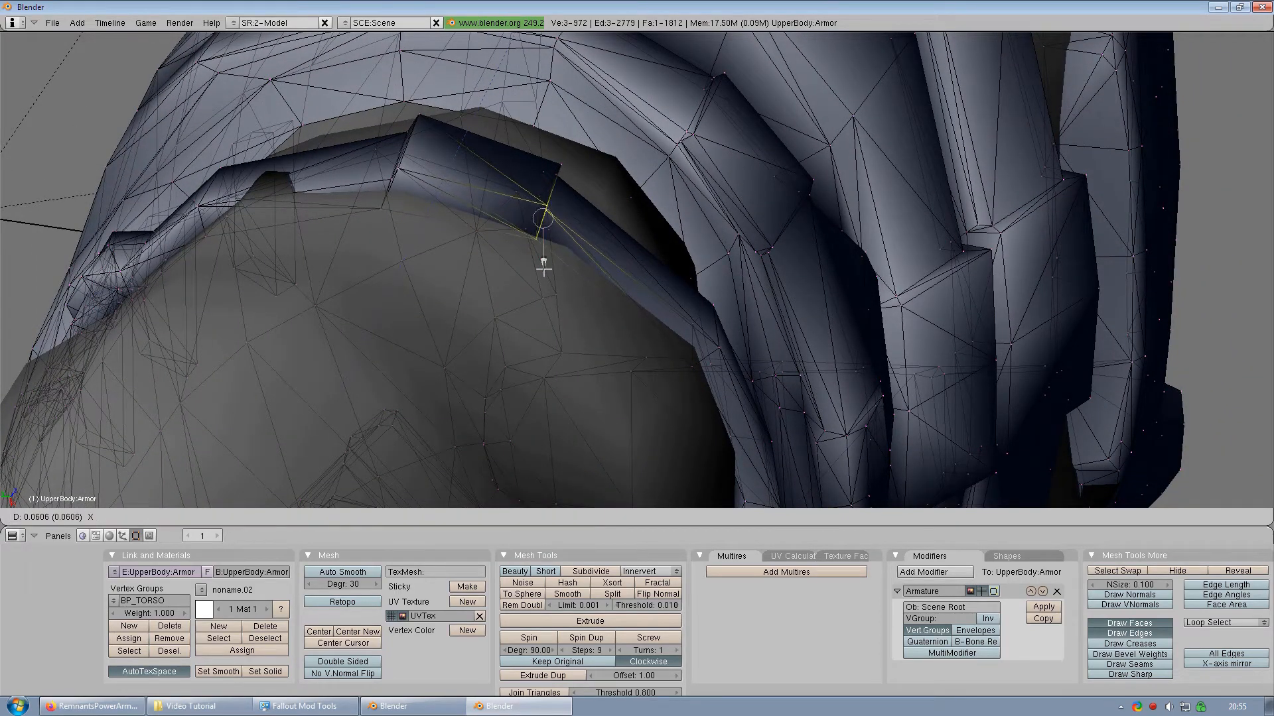
{"action": "middle_click_drag", "start_coordinate": [514, 293], "coordinate": [530, 348]}
{"action": "middle_click_drag", "start_coordinate": [465, 322], "coordinate": [623, 288], "text": "shift"}
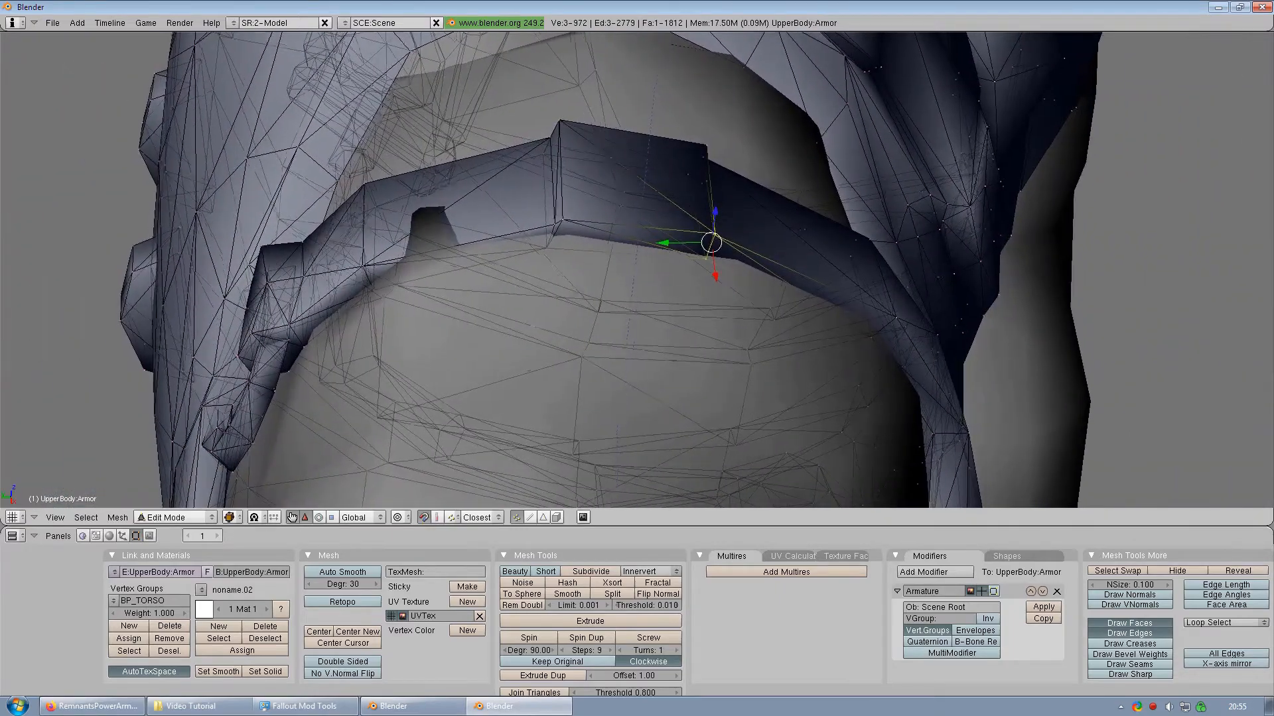
Step: Select the lower-edge vertices along the hip strap's bend and move them about -0.27 along X, closing the notch
{"action": "mouse_move", "coordinate": [557, 311]}
{"action": "middle_mouse_down"}
{"action": "mouse_move", "coordinate": [587, 287]}
{"action": "mouse_move", "coordinate": [549, 310]}
{"action": "middle_mouse_up"}
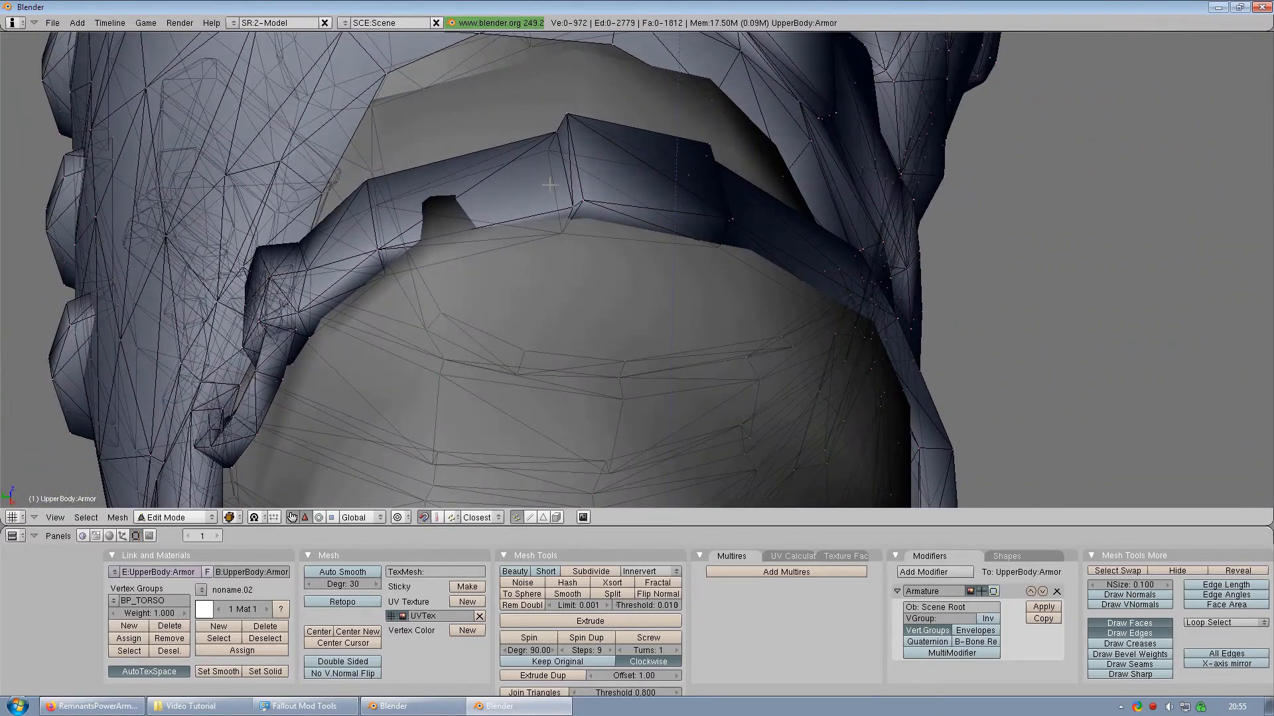
{"action": "middle_click_drag", "start_coordinate": [568, 237], "coordinate": [582, 241]}
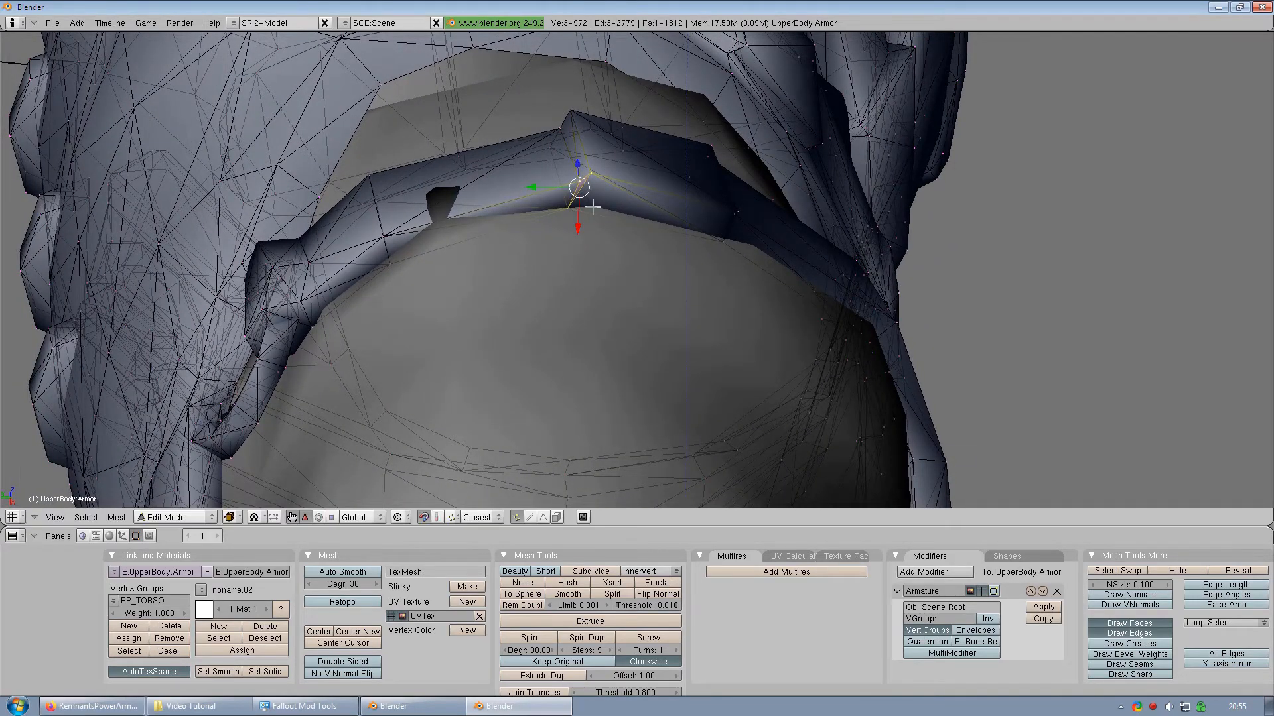
{"action": "middle_click_drag", "start_coordinate": [593, 206], "coordinate": [637, 209]}
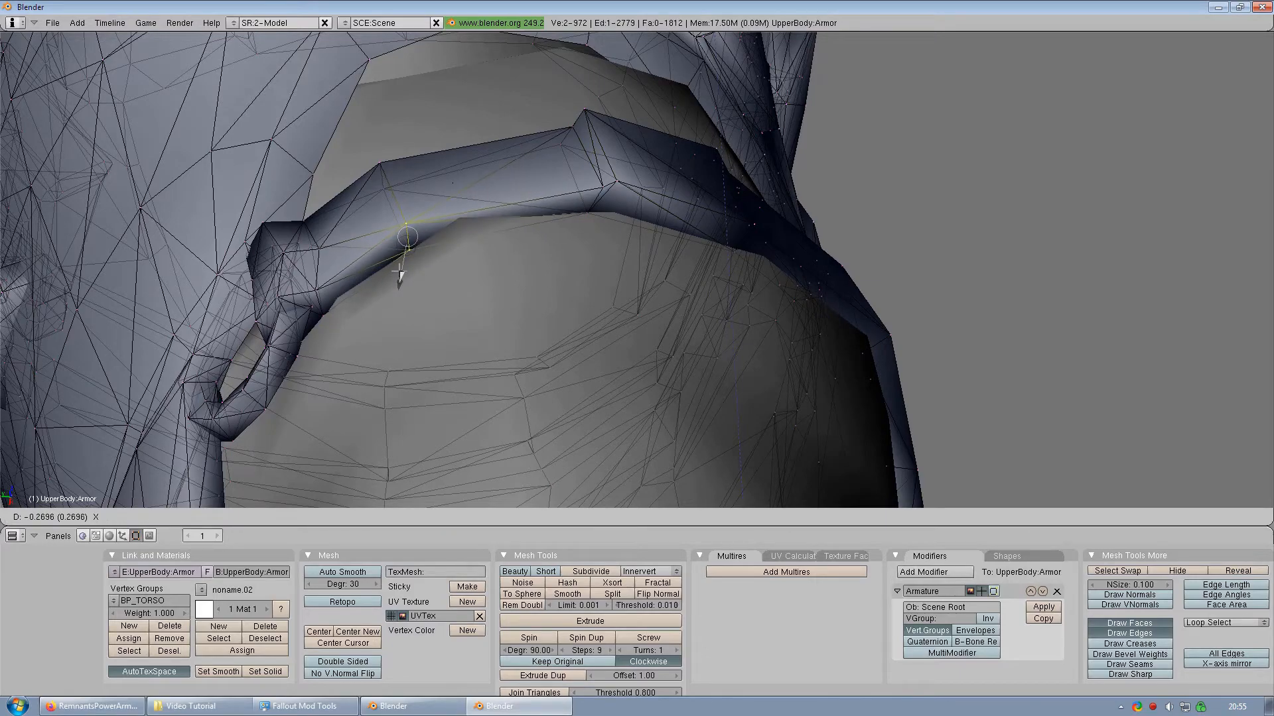
{"action": "left_click_drag", "start_coordinate": [398, 268], "coordinate": [398, 269]}
{"action": "middle_click_drag", "start_coordinate": [623, 295], "coordinate": [725, 329]}
{"action": "scroll", "coordinate": [725, 329], "scroll_direction": "down", "scroll_amount": 2}
{"action": "key", "text": "a"}
Step: Switch editing from the upper body armor to the Arms mesh and clear its vertex selection
{"action": "scroll", "coordinate": [725, 330], "scroll_direction": "down", "scroll_amount": 2}
{"action": "middle_click_drag", "start_coordinate": [617, 355], "coordinate": [630, 269]}
{"action": "scroll", "coordinate": [622, 250], "scroll_direction": "down", "scroll_amount": 2}
{"action": "middle_click_drag", "start_coordinate": [786, 50], "coordinate": [757, 257], "text": "shift"}
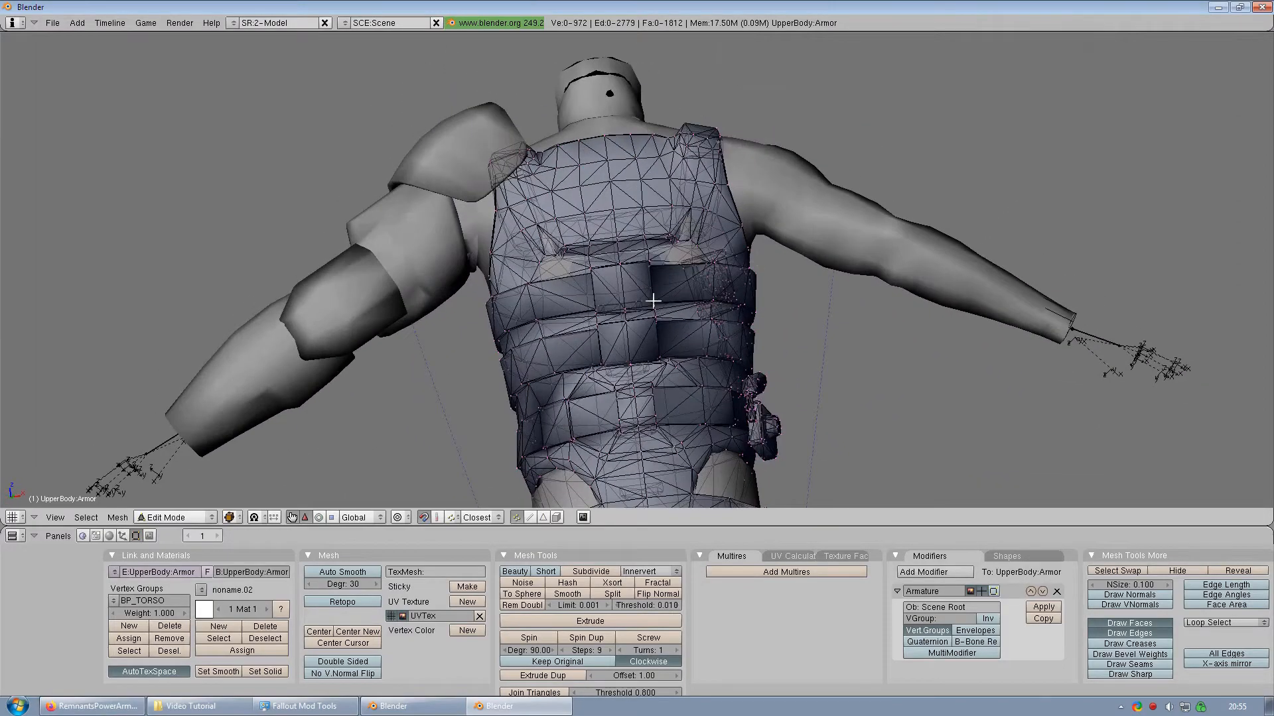
{"action": "scroll", "coordinate": [653, 300], "scroll_direction": "up", "scroll_amount": 2}
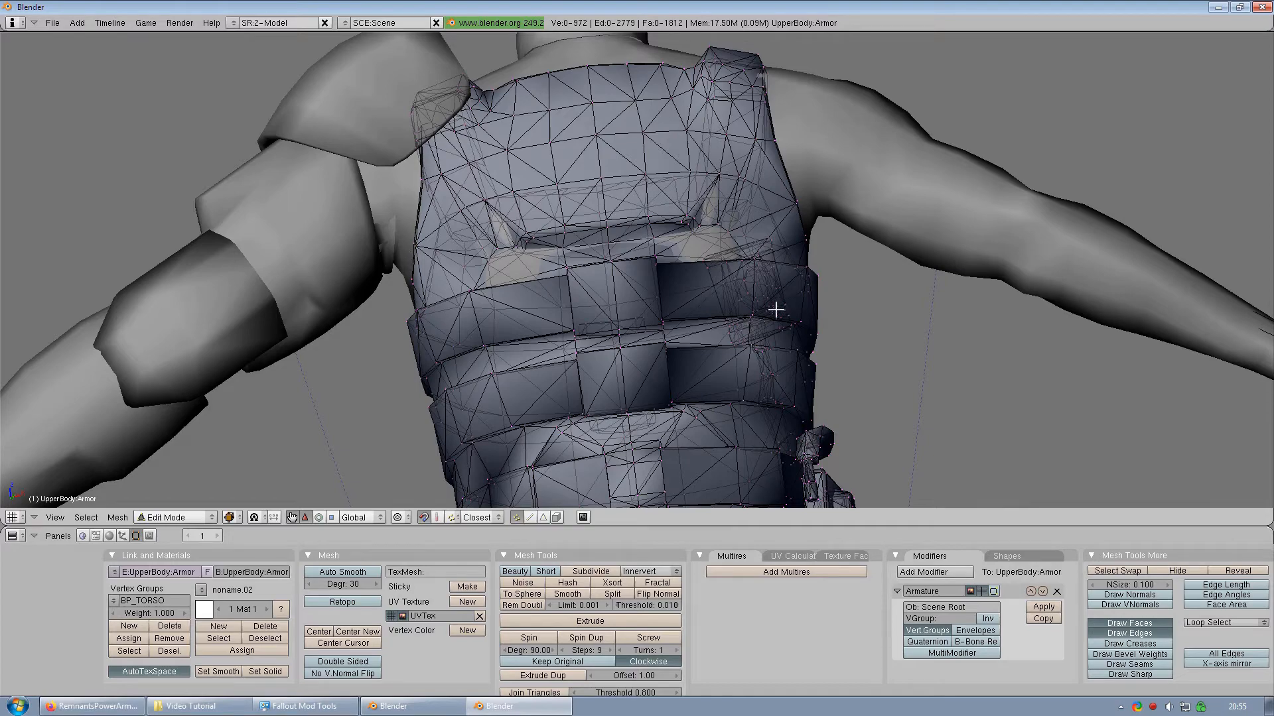
{"action": "middle_click_drag", "start_coordinate": [776, 309], "coordinate": [510, 254]}
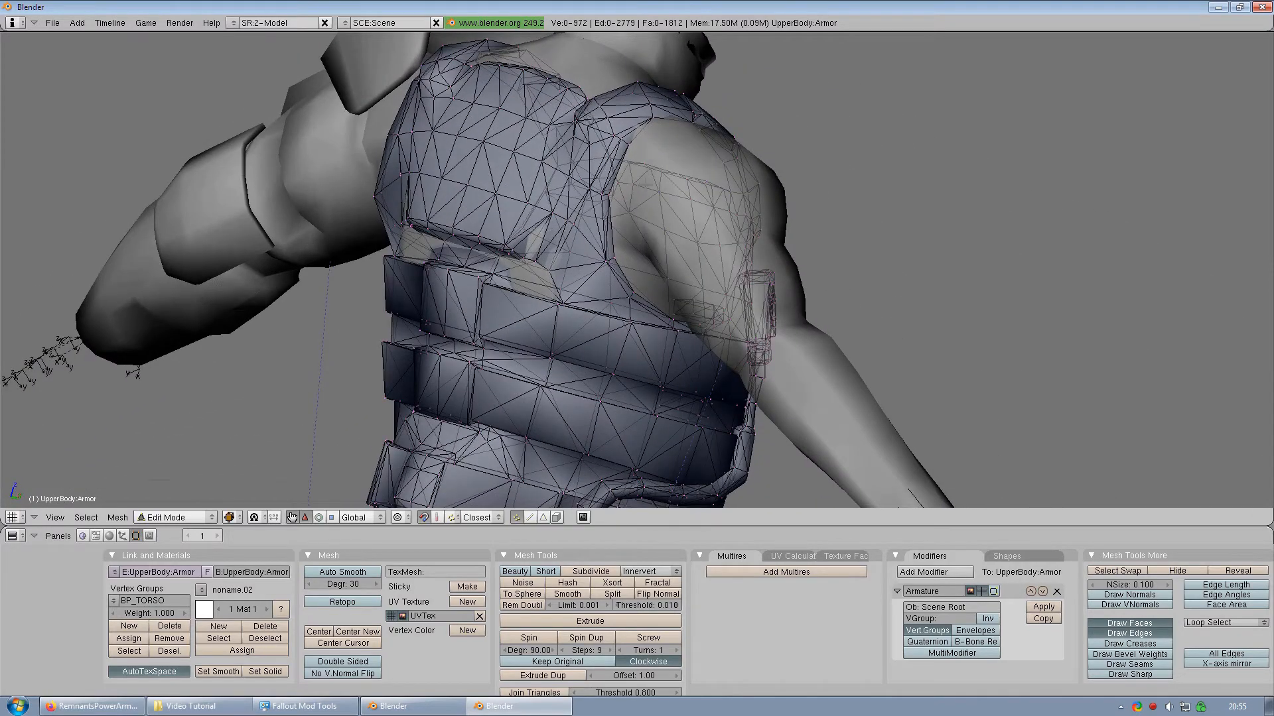
{"action": "key", "text": "Tab"}
{"action": "right_click", "coordinate": [727, 237]}
{"action": "key", "text": "Tab"}
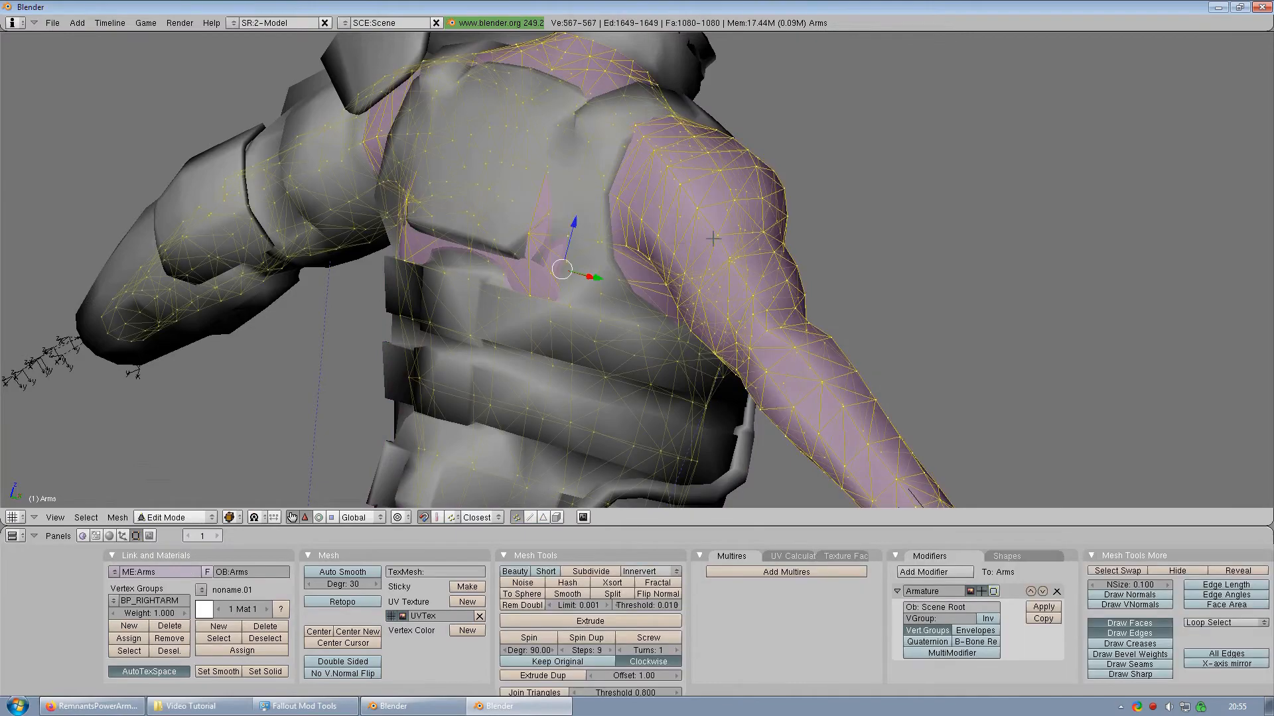
{"action": "middle_click_drag", "start_coordinate": [713, 238], "coordinate": [740, 361]}
{"action": "key", "text": "a"}
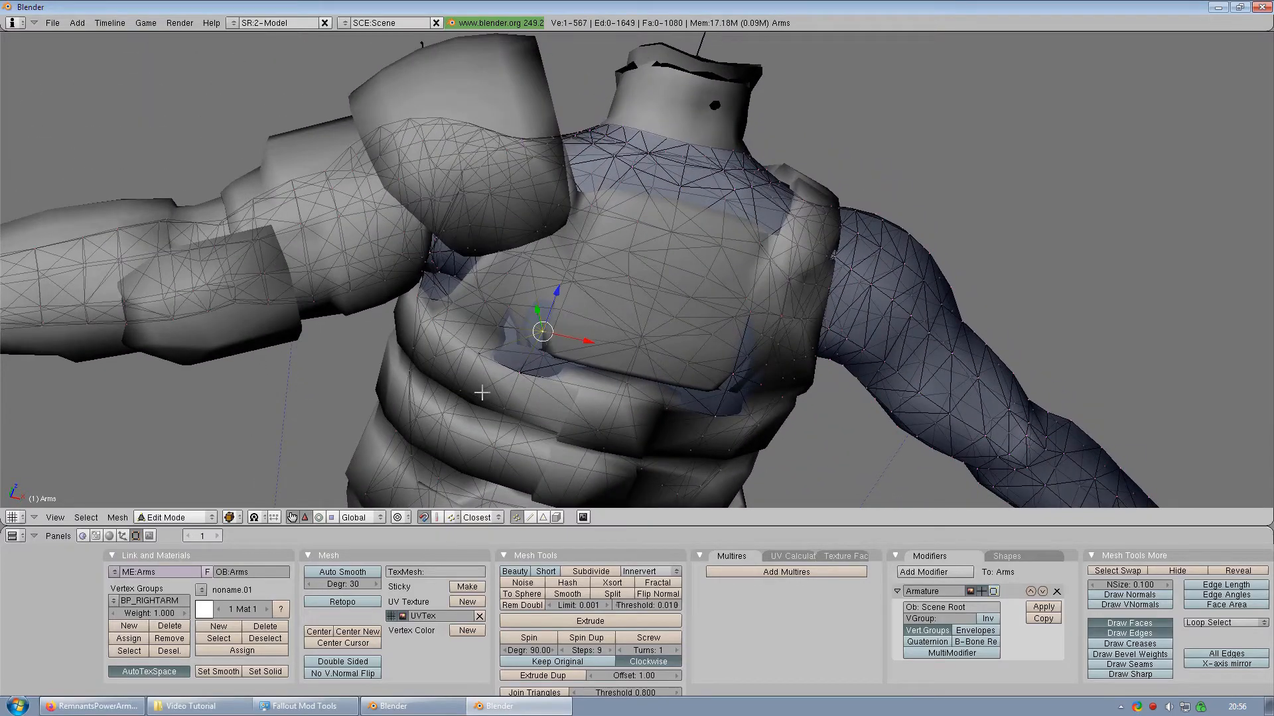
Step: Select the four Arms vertices poking out below the back plate and move them about 1.98 along Y
{"action": "middle_click_drag", "start_coordinate": [742, 372], "coordinate": [561, 347]}
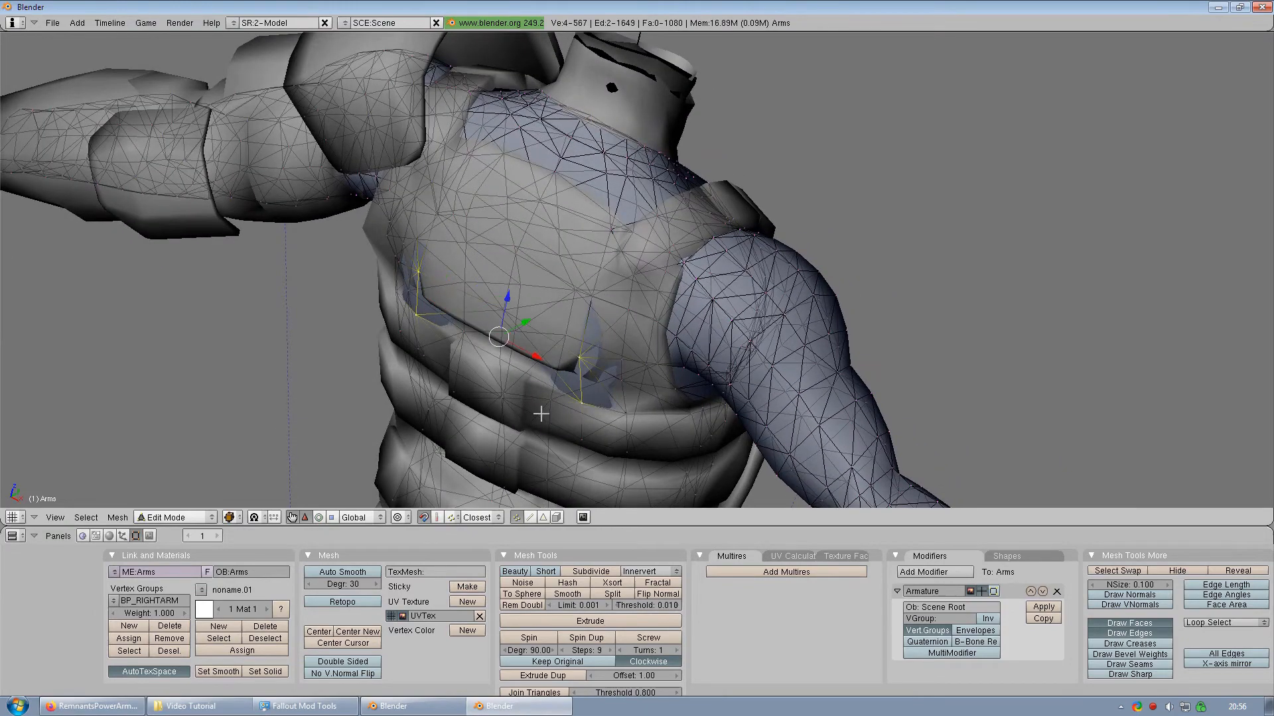
{"action": "middle_click_drag", "start_coordinate": [541, 413], "coordinate": [546, 355]}
{"action": "left_click_drag", "start_coordinate": [534, 347], "coordinate": [536, 345]}
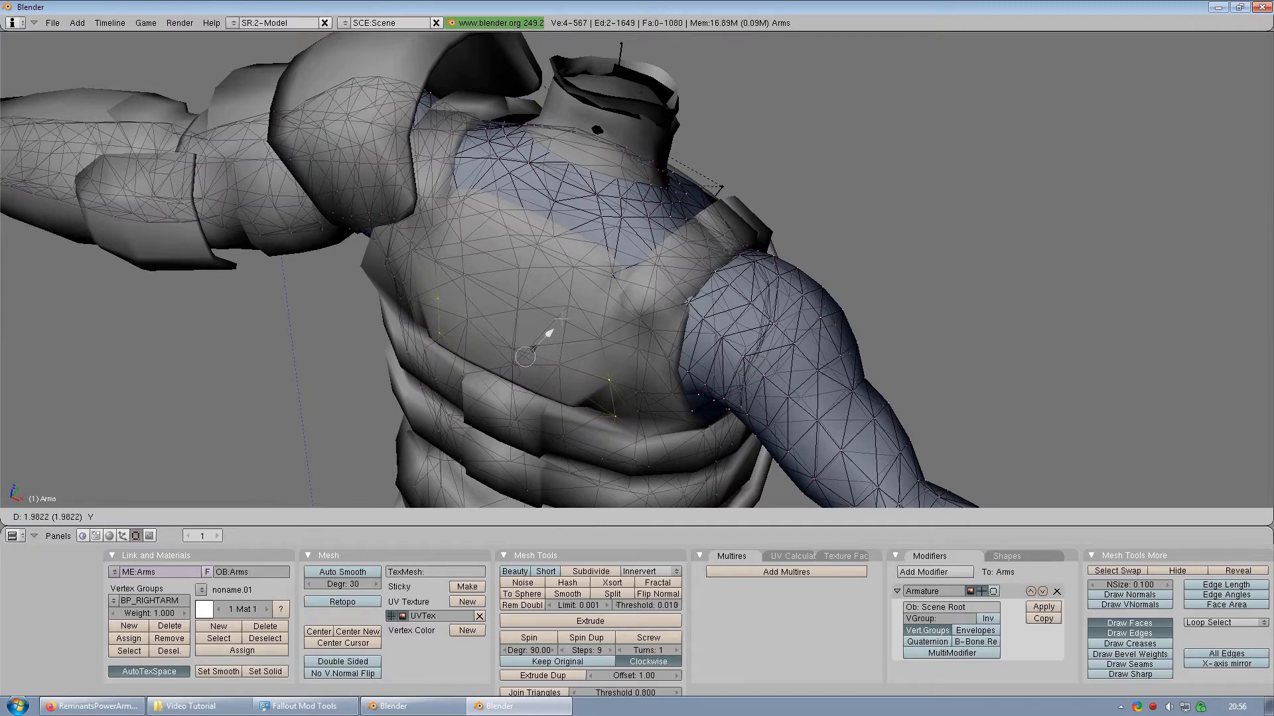
{"action": "left_click_drag", "start_coordinate": [562, 319], "coordinate": [562, 319]}
{"action": "middle_click_drag", "start_coordinate": [561, 319], "coordinate": [635, 376]}
{"action": "key", "text": "a"}
{"action": "scroll", "coordinate": [618, 365], "scroll_direction": "down", "scroll_amount": 4}
{"action": "key", "text": "Tab"}
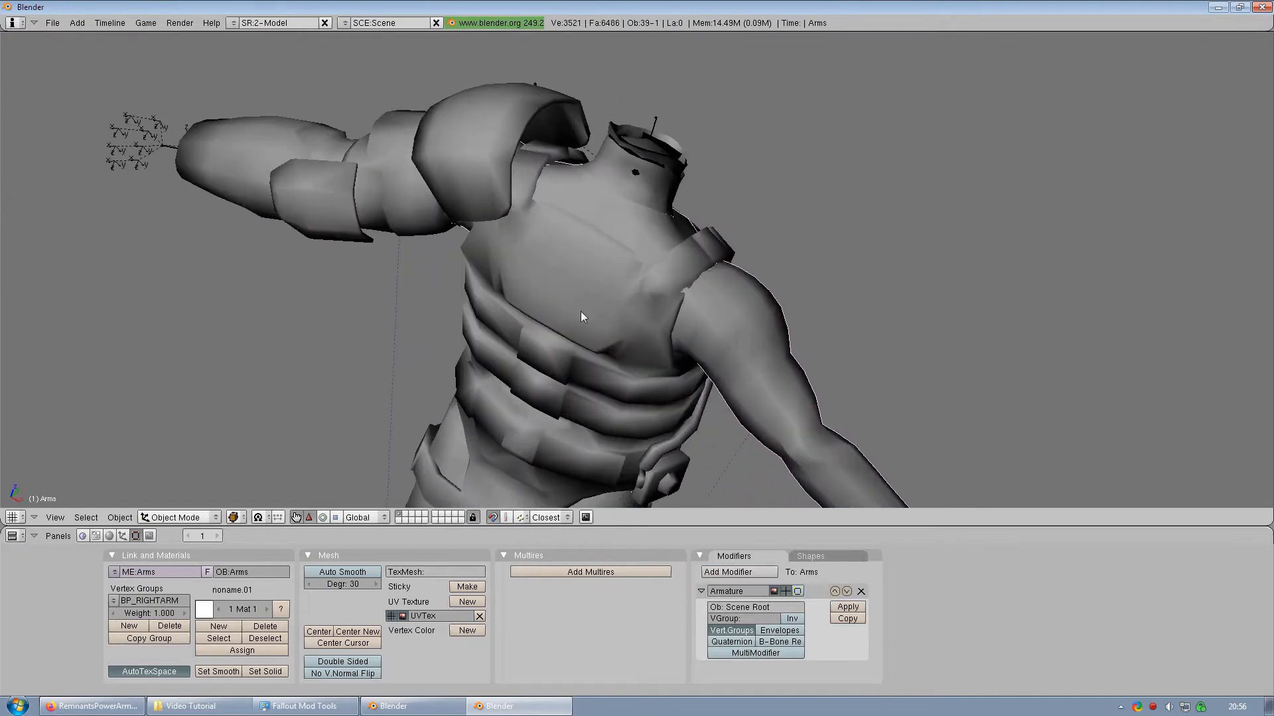
Step: Open the Arms mesh for editing and select the vertices of the arm inside the forearm armor
{"action": "middle_click_drag", "start_coordinate": [674, 317], "coordinate": [870, 386]}
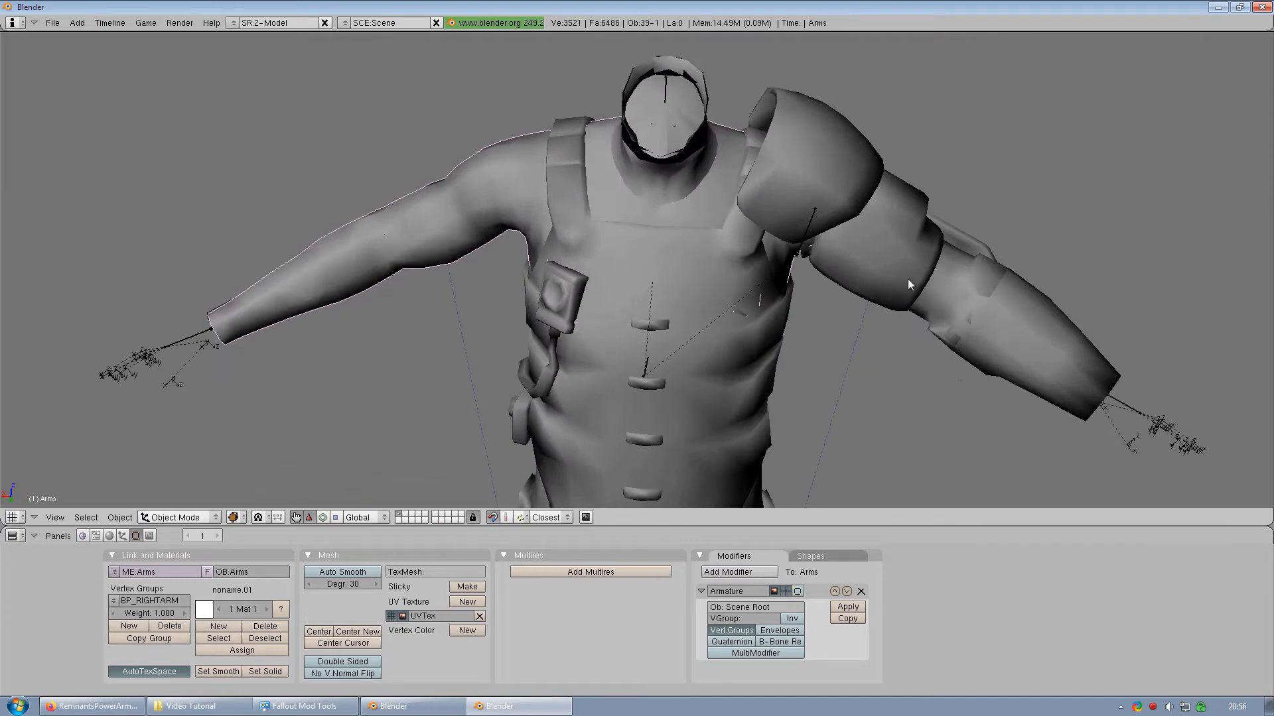
{"action": "key", "text": "Tab"}
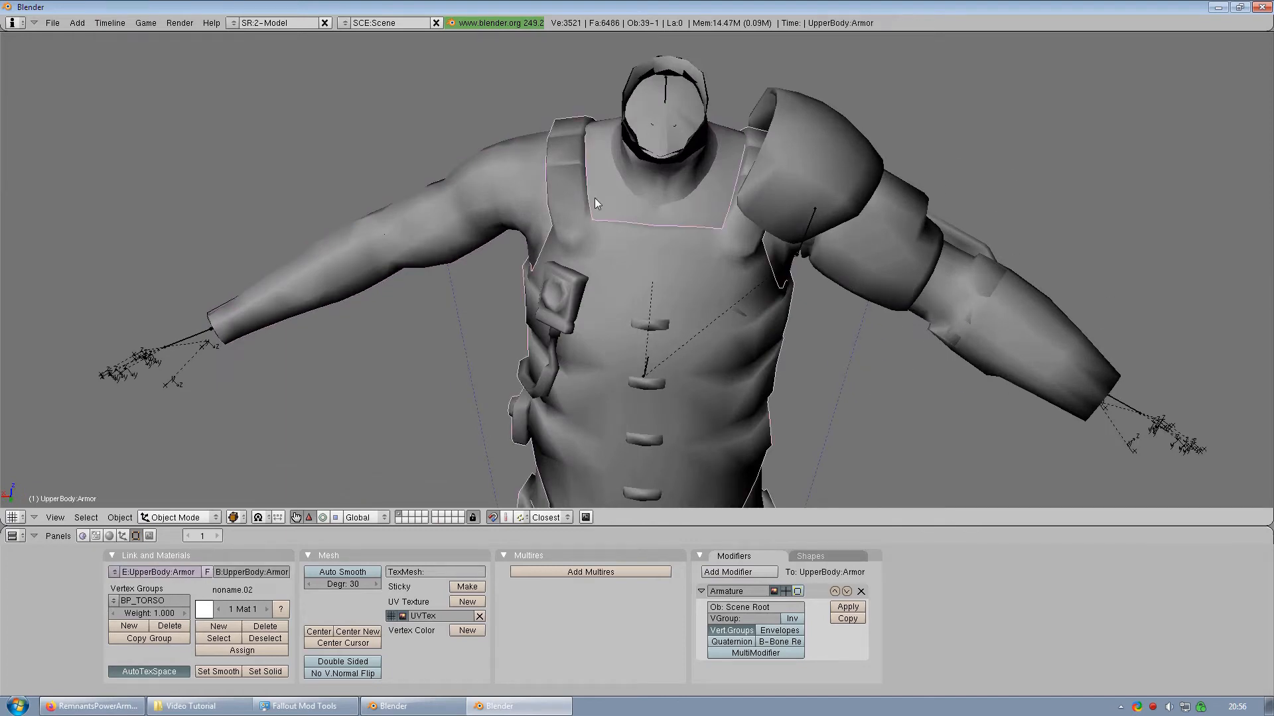
{"action": "middle_click_drag", "start_coordinate": [766, 328], "coordinate": [780, 236]}
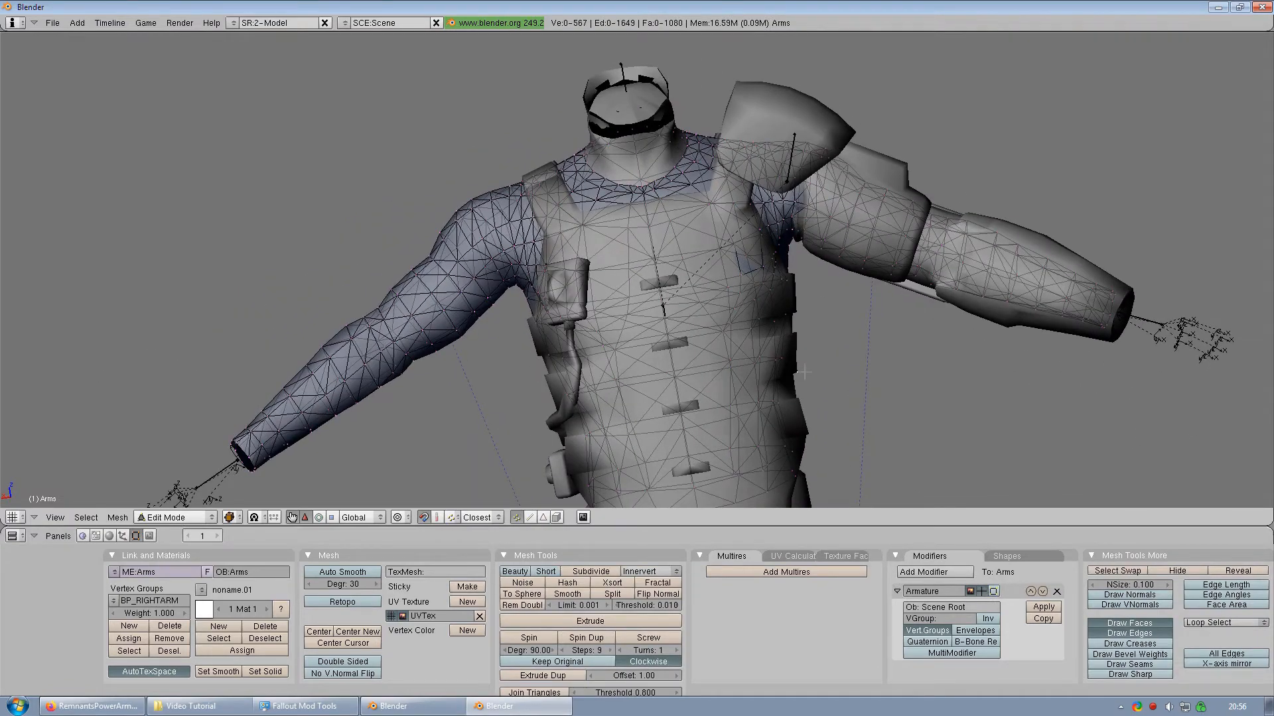
{"action": "middle_click_drag", "start_coordinate": [1068, 372], "coordinate": [1075, 408]}
{"action": "middle_click_drag", "start_coordinate": [911, 339], "coordinate": [695, 345], "text": "shift"}
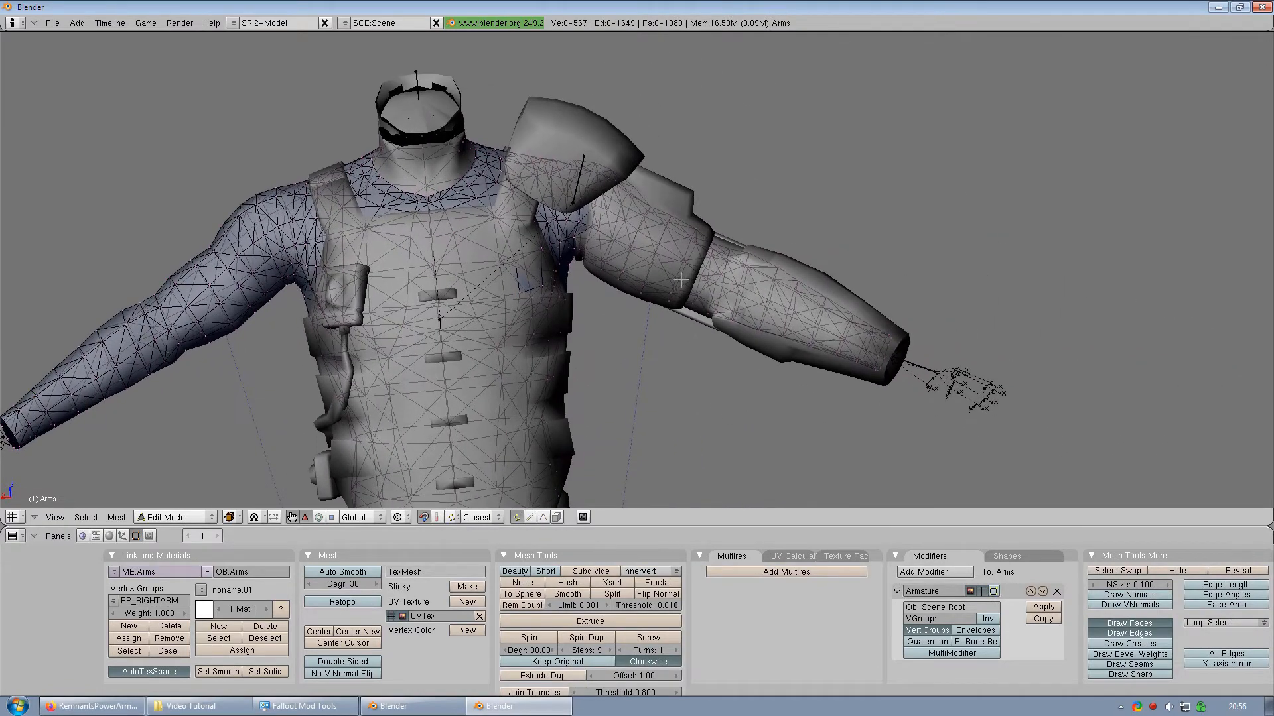
{"action": "middle_click_drag", "start_coordinate": [924, 100], "coordinate": [1015, 119]}
{"action": "scroll", "coordinate": [854, 213], "scroll_direction": "up", "scroll_amount": 2}
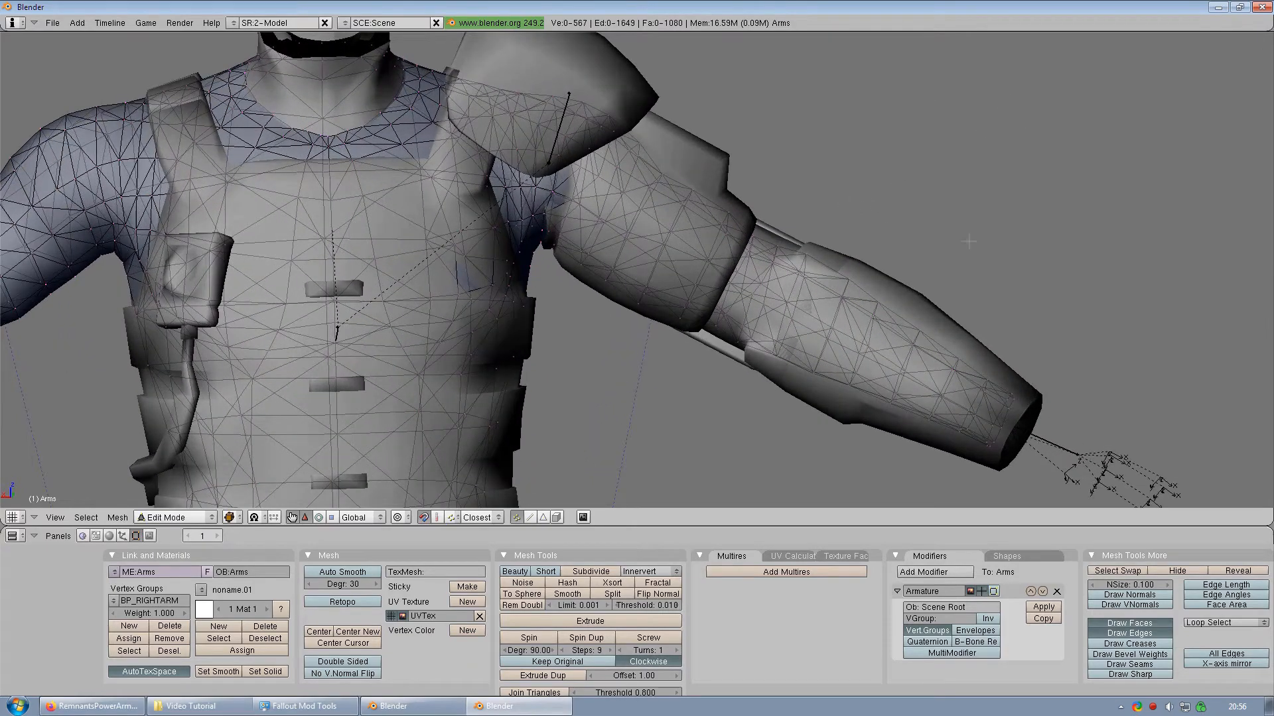
{"action": "left_click_drag", "start_coordinate": [952, 338], "coordinate": [653, 465]}
{"action": "middle_click_drag", "start_coordinate": [1093, 252], "coordinate": [729, 347]}
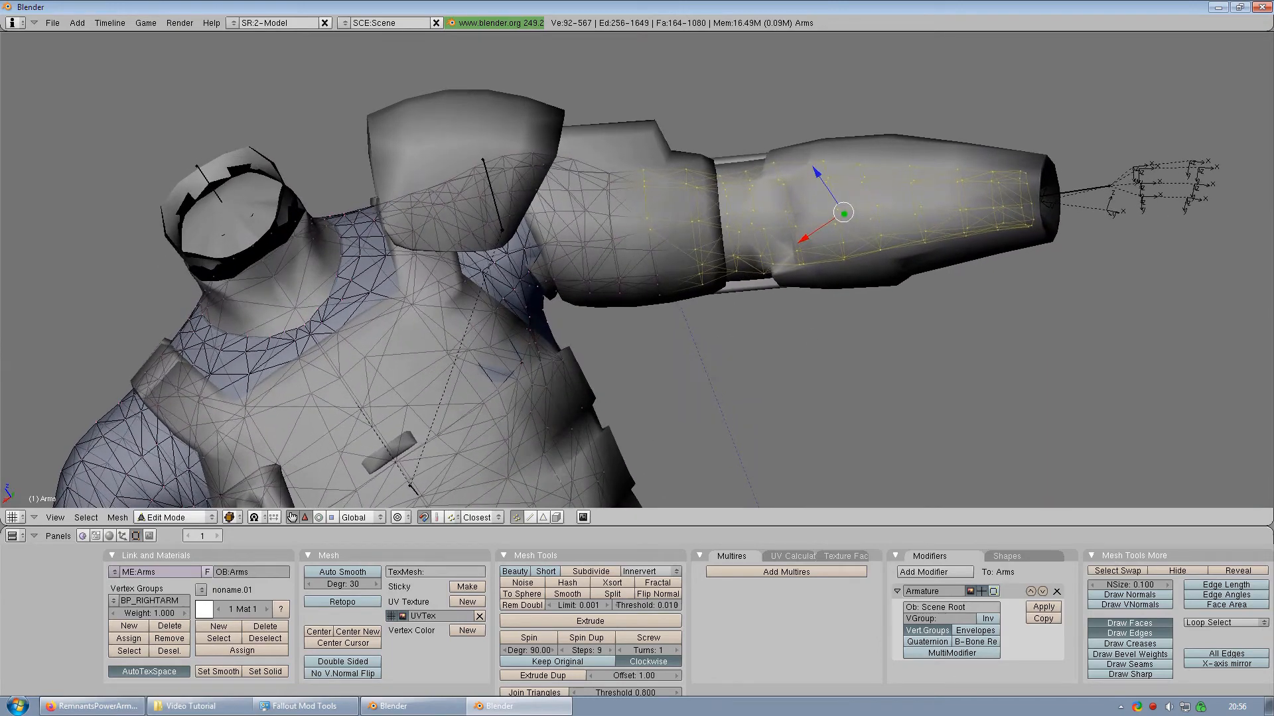
Step: Switch to face selection and add the upper arm faces beneath the armor to the selection
{"action": "left_click", "coordinate": [543, 519]}
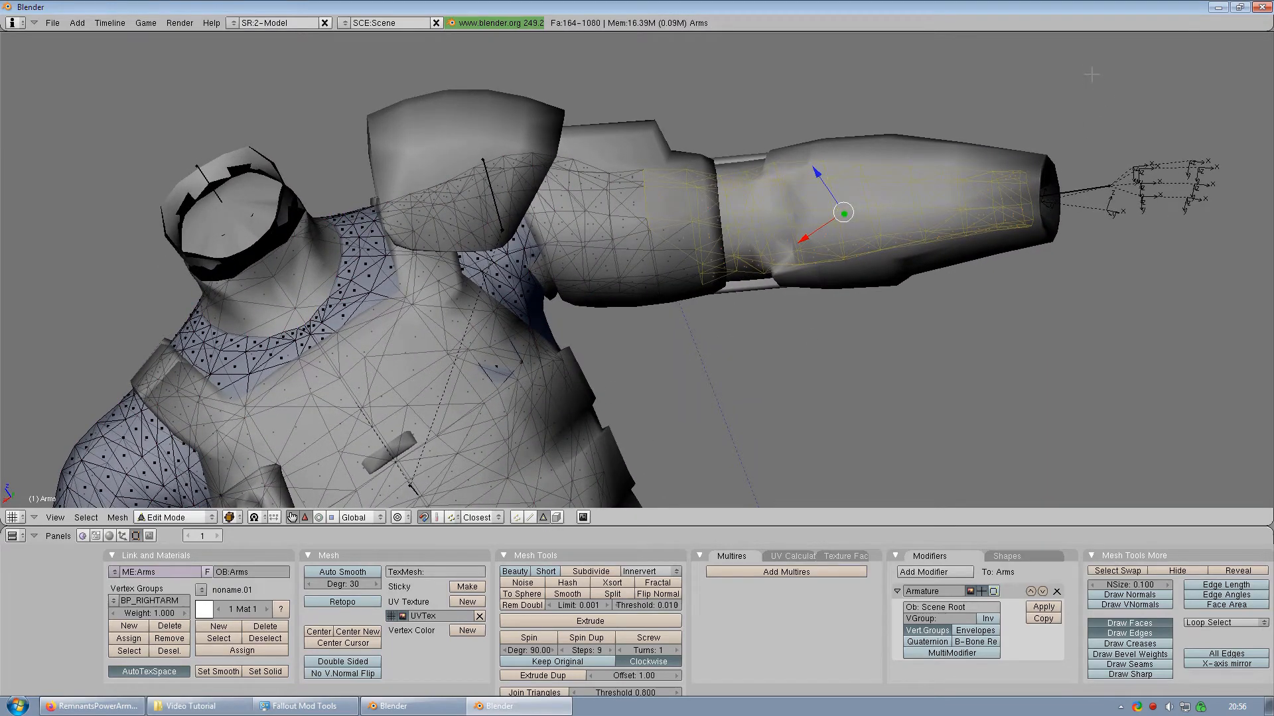
{"action": "key", "text": "b"}
{"action": "left_click_drag", "start_coordinate": [1085, 77], "coordinate": [567, 327]}
{"action": "middle_click_drag", "start_coordinate": [1112, 221], "coordinate": [1092, 223]}
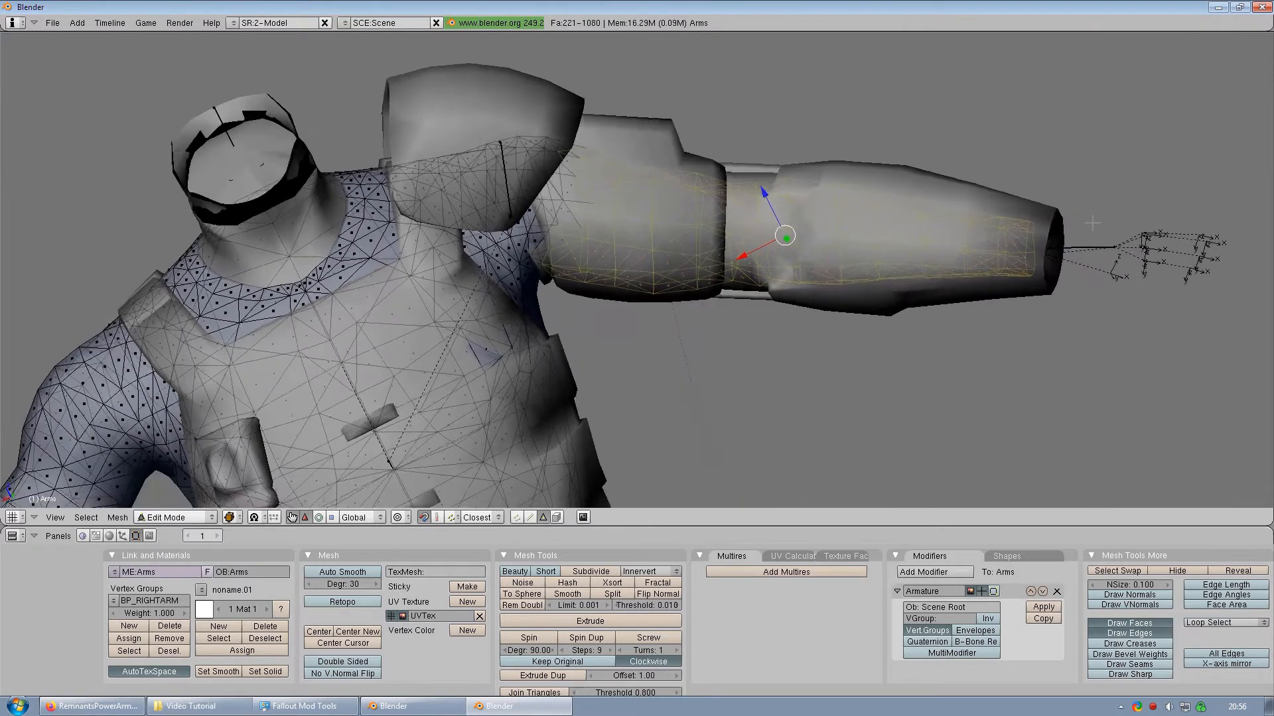
Step: Hide the armored arm's upper arm, forearm and elbow pieces and its shoulder pad
{"action": "key", "text": "Tab"}
{"action": "right_click", "coordinate": [626, 233]}
{"action": "key", "text": "h"}
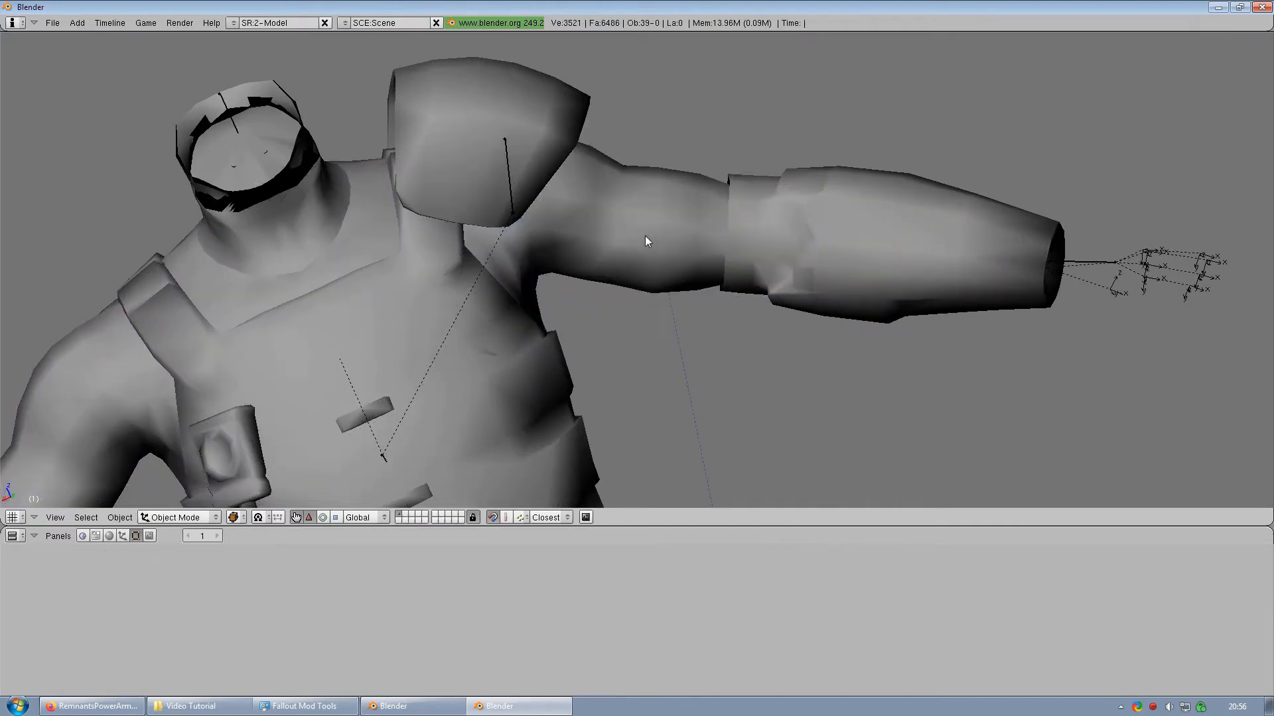
{"action": "right_click", "coordinate": [870, 226]}
{"action": "key", "text": "h"}
{"action": "right_click", "coordinate": [801, 232]}
{"action": "key", "text": "h"}
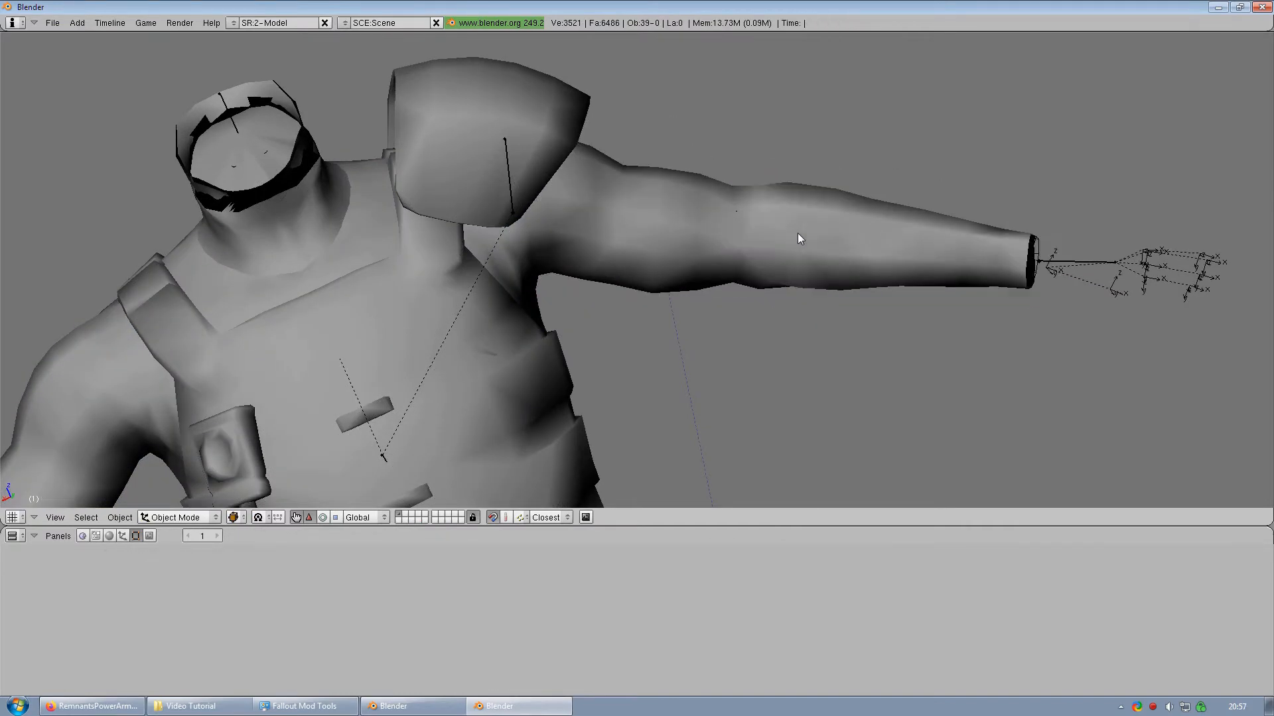
{"action": "right_click", "coordinate": [439, 118]}
{"action": "key", "text": "h"}
Step: Extend the Arms face selection evenly up to just below the shoulder and delete the selected faces
{"action": "right_click", "coordinate": [626, 202]}
{"action": "key", "text": "Tab"}
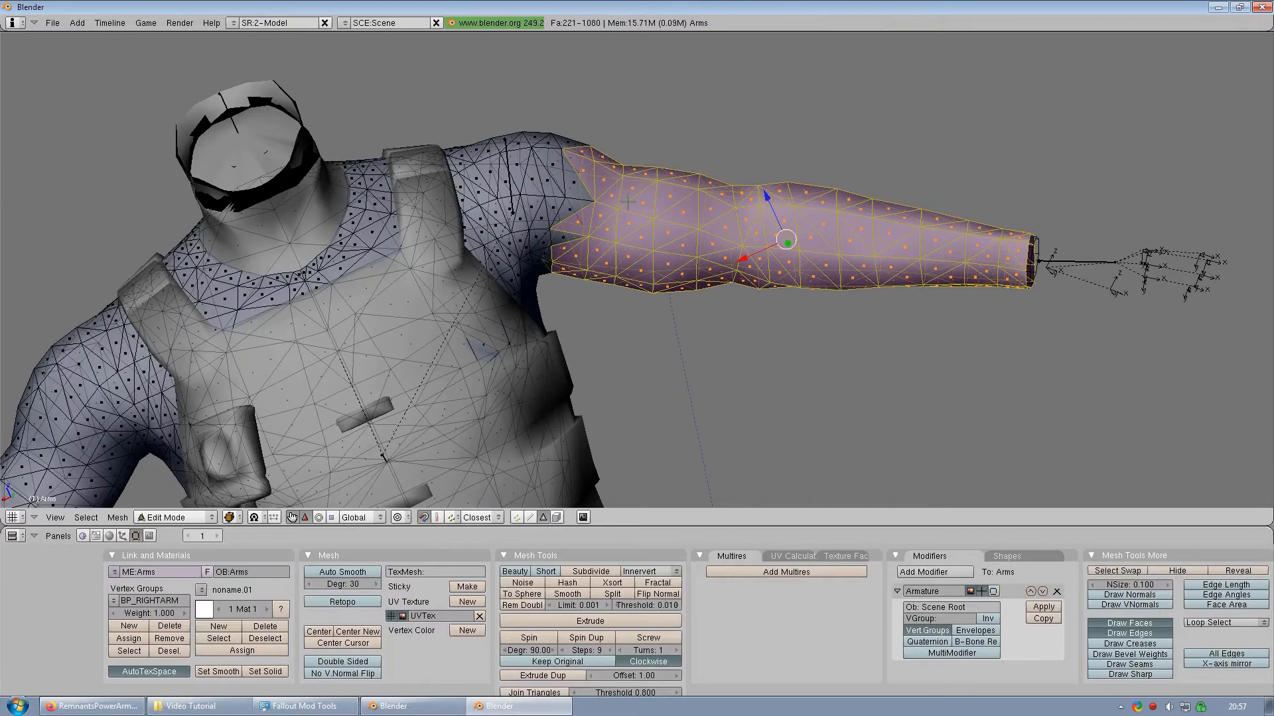
{"action": "middle_click_drag", "start_coordinate": [1009, 122], "coordinate": [522, 141]}
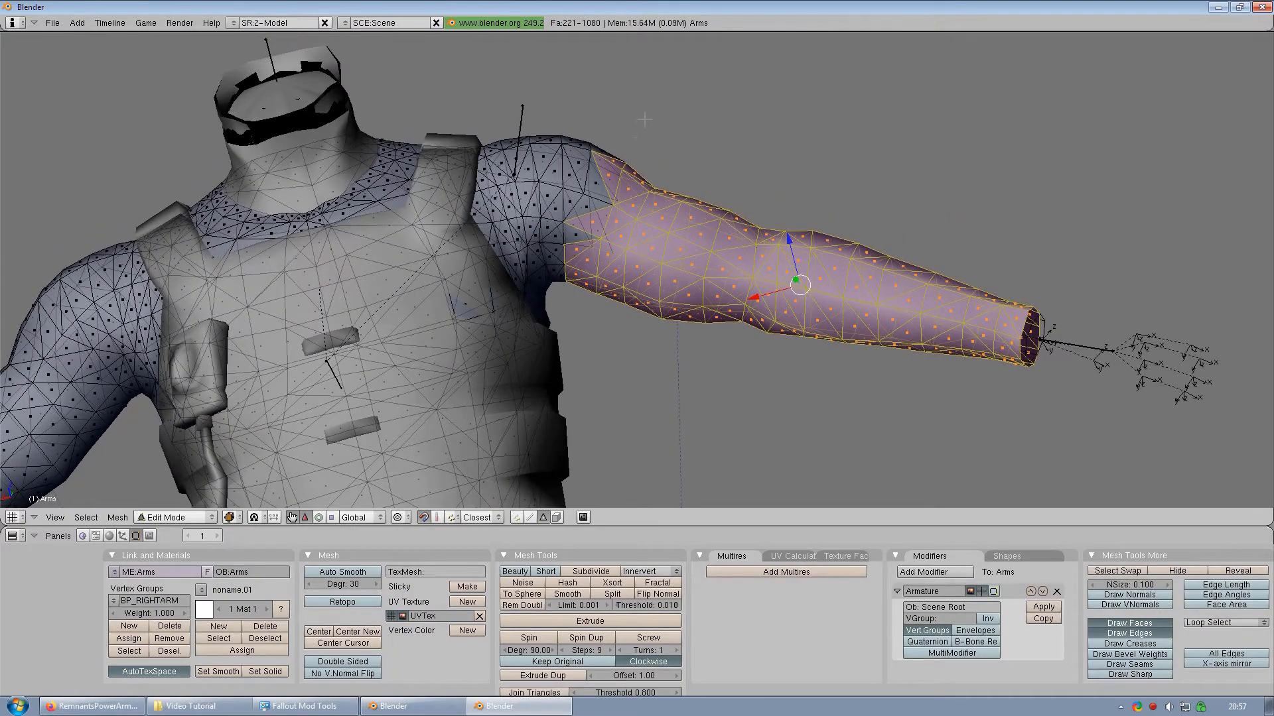
{"action": "key", "text": "b"}
{"action": "left_click_drag", "start_coordinate": [644, 119], "coordinate": [562, 314]}
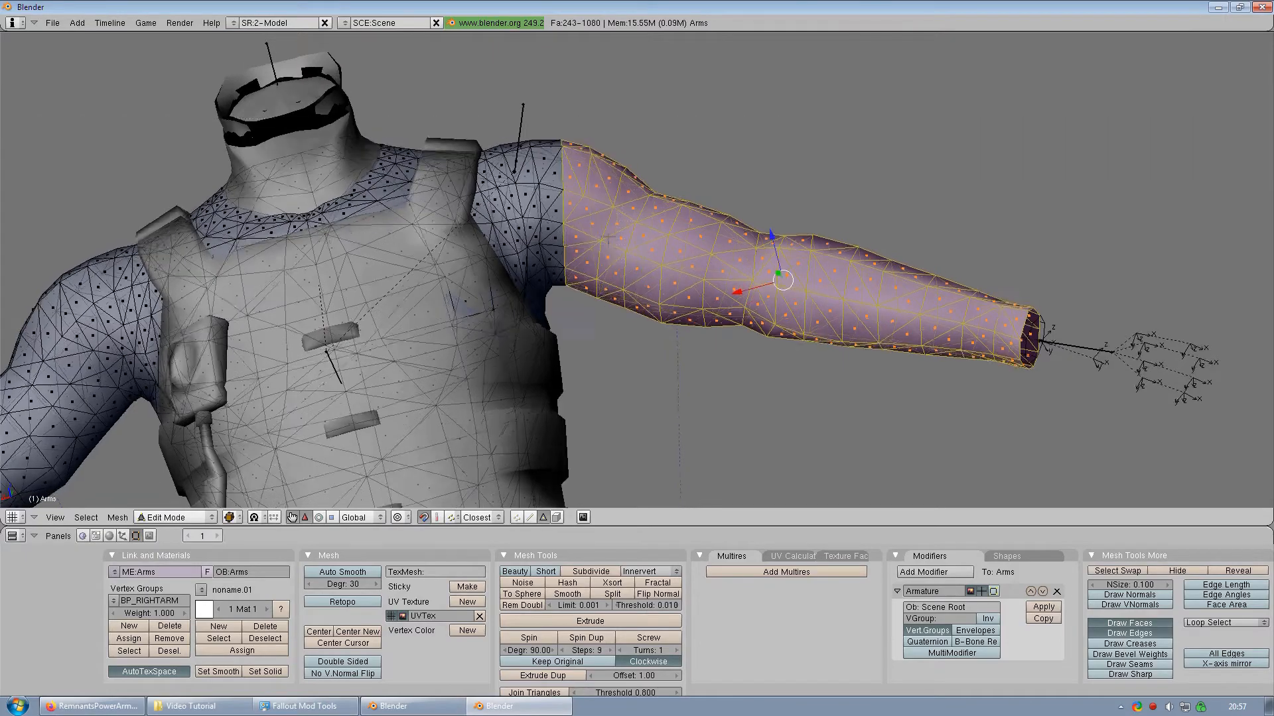
{"action": "middle_click_drag", "start_coordinate": [608, 240], "coordinate": [798, 374]}
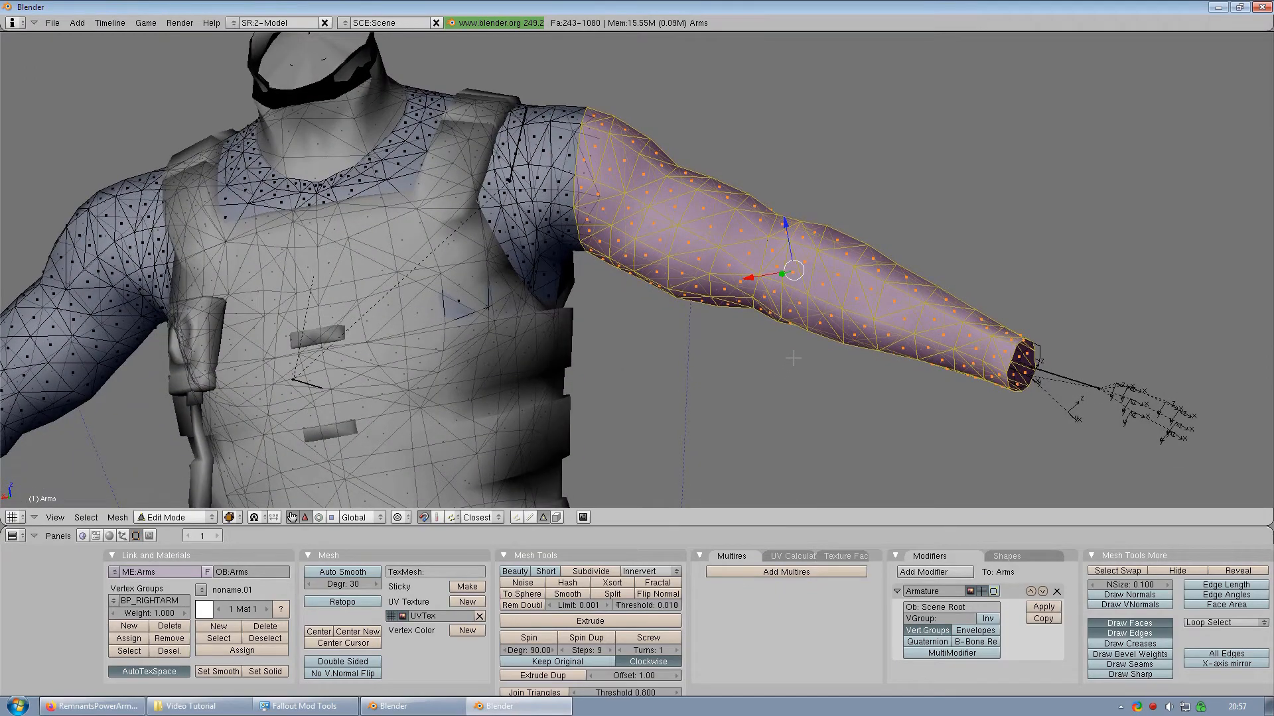
{"action": "key", "text": "x"}
{"action": "left_click", "coordinate": [786, 384]}
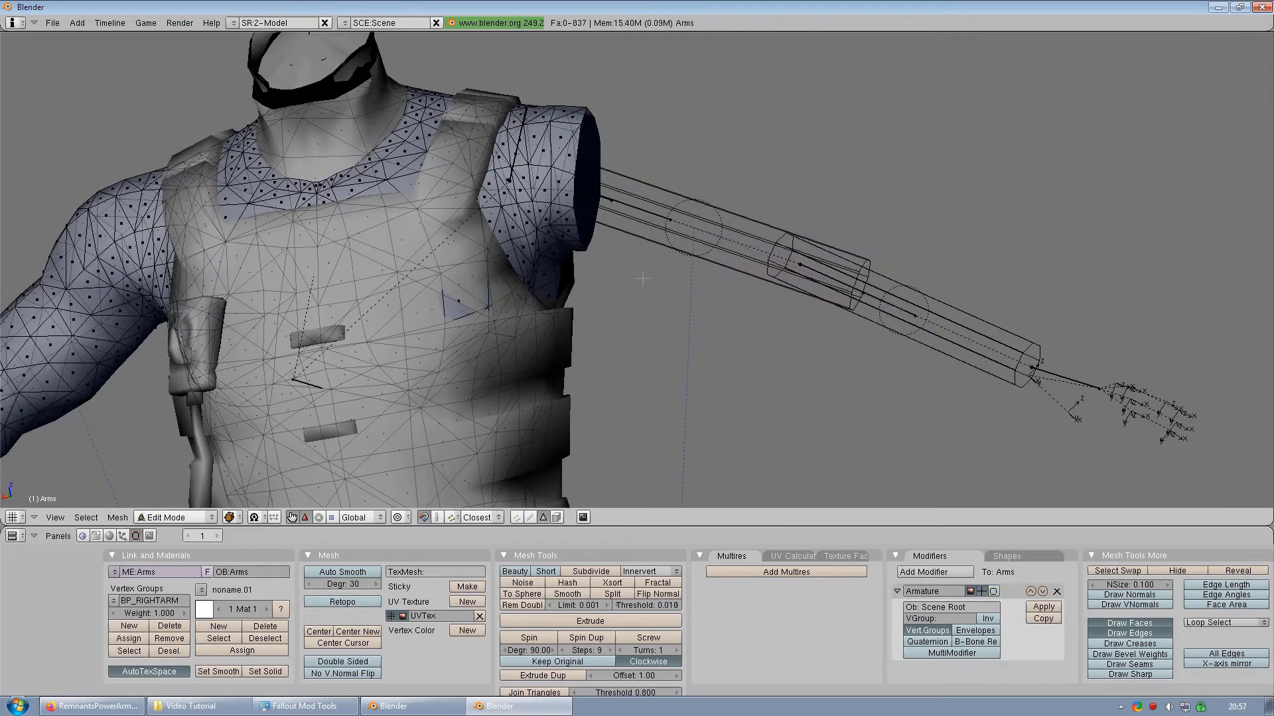
{"action": "middle_click_drag", "start_coordinate": [786, 384], "coordinate": [675, 288]}
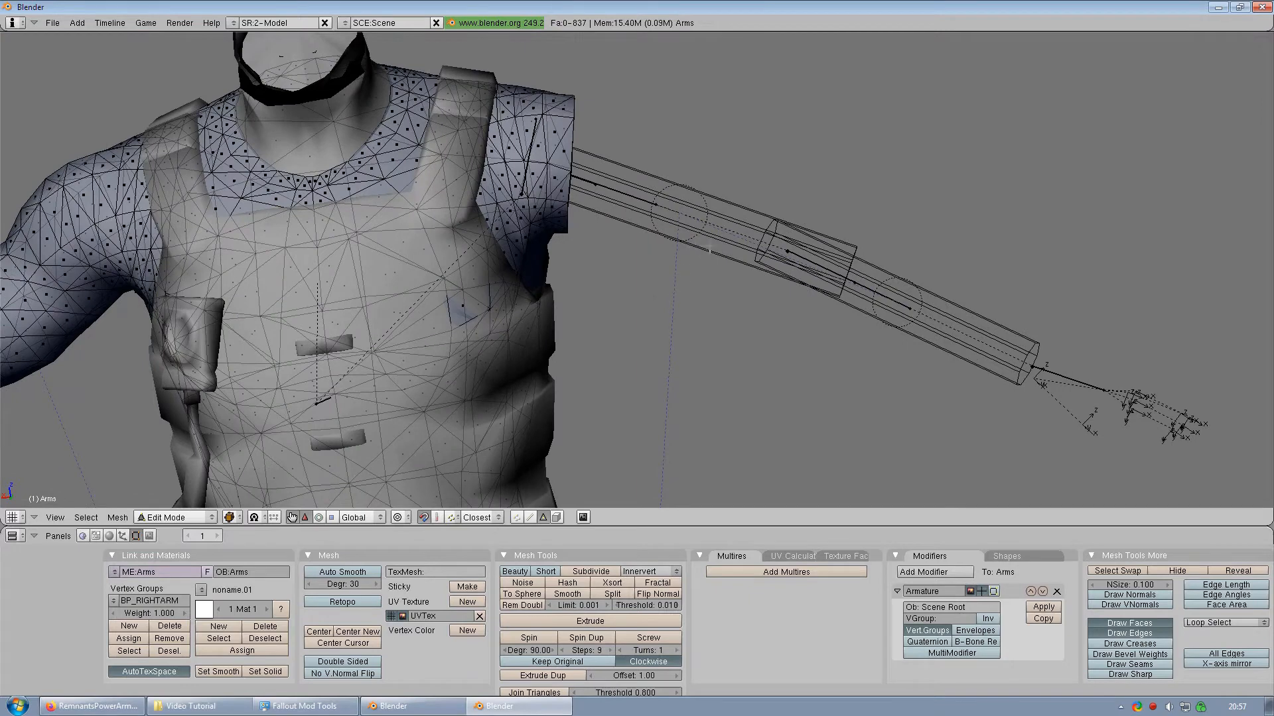
Step: Delete the two wireframe cylinder objects around the removed upper arm and forearm
{"action": "key", "text": "Tab"}
{"action": "right_click", "coordinate": [723, 257]}
{"action": "key", "text": "x"}
{"action": "left_click", "coordinate": [723, 256]}
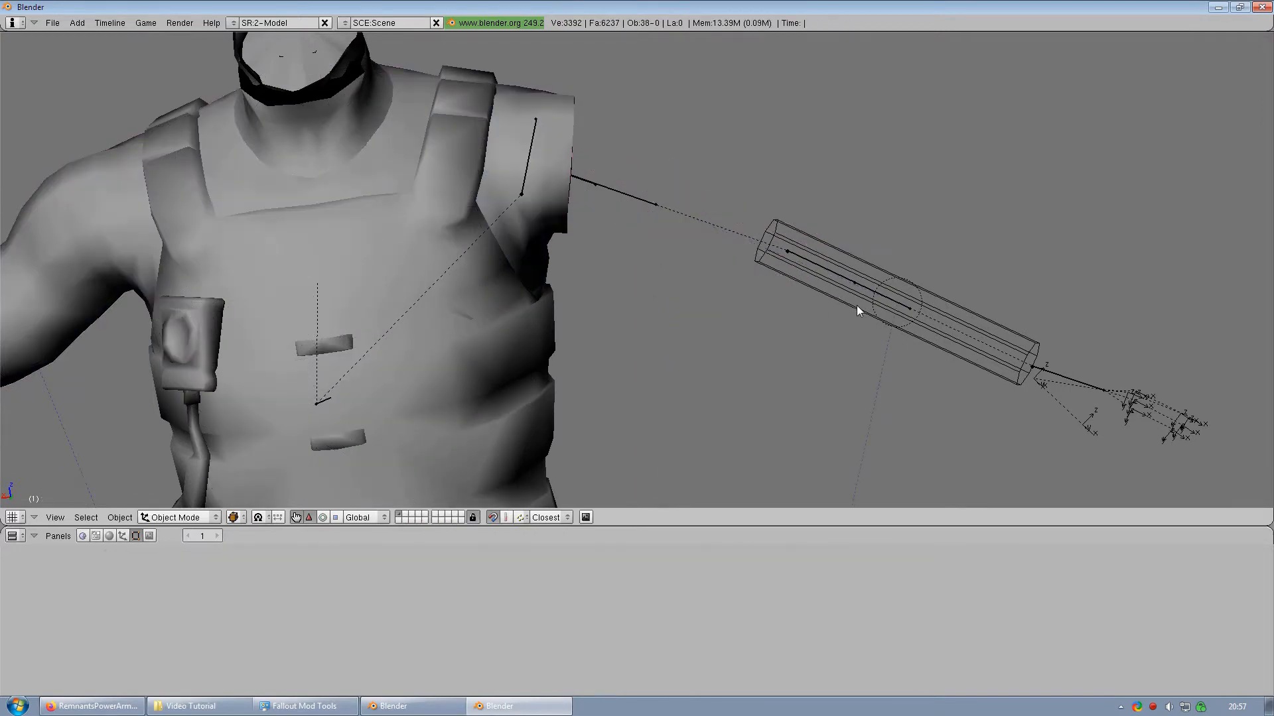
{"action": "right_click", "coordinate": [857, 306]}
{"action": "key", "text": "x"}
{"action": "left_click", "coordinate": [857, 303]}
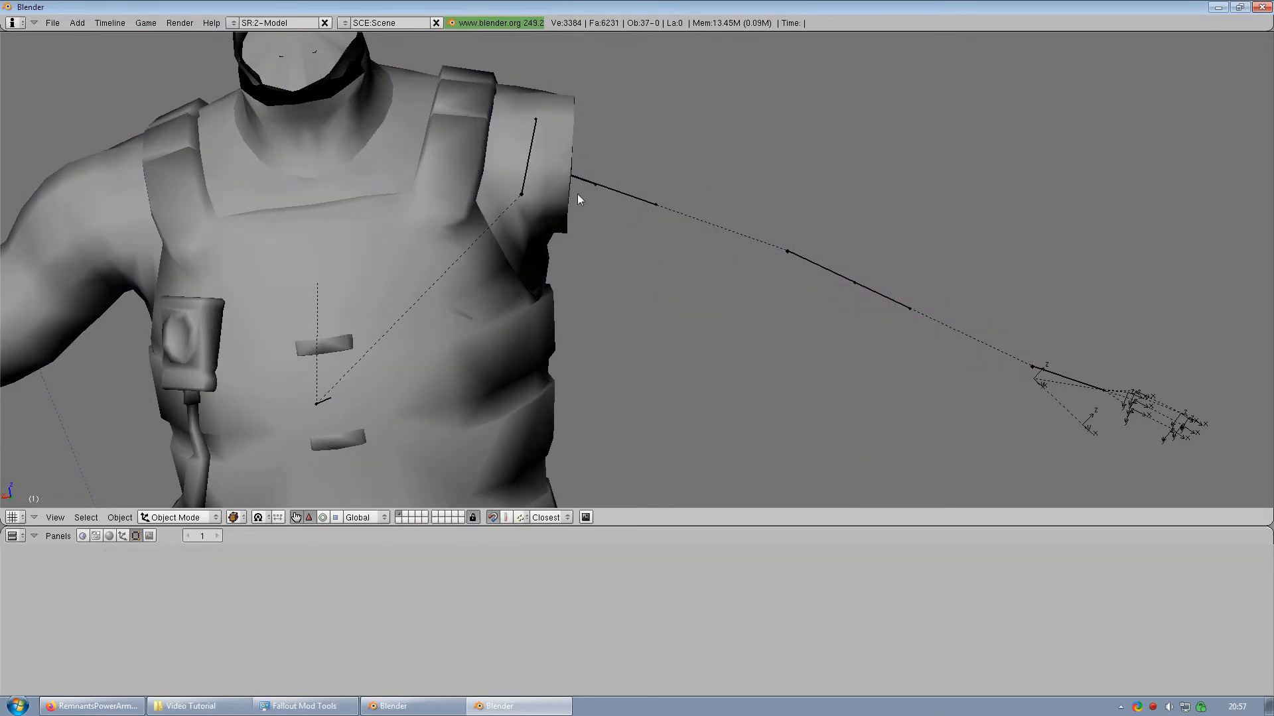
Step: Recheck the trimmed Arms mesh in Edit Mode and unhide all hidden armor pieces
{"action": "right_click", "coordinate": [560, 197]}
{"action": "key", "text": "Tab"}
{"action": "mouse_move", "coordinate": [626, 267]}
{"action": "middle_mouse_down"}
{"action": "mouse_move", "coordinate": [375, 232]}
{"action": "mouse_move", "coordinate": [611, 269]}
{"action": "middle_mouse_up"}
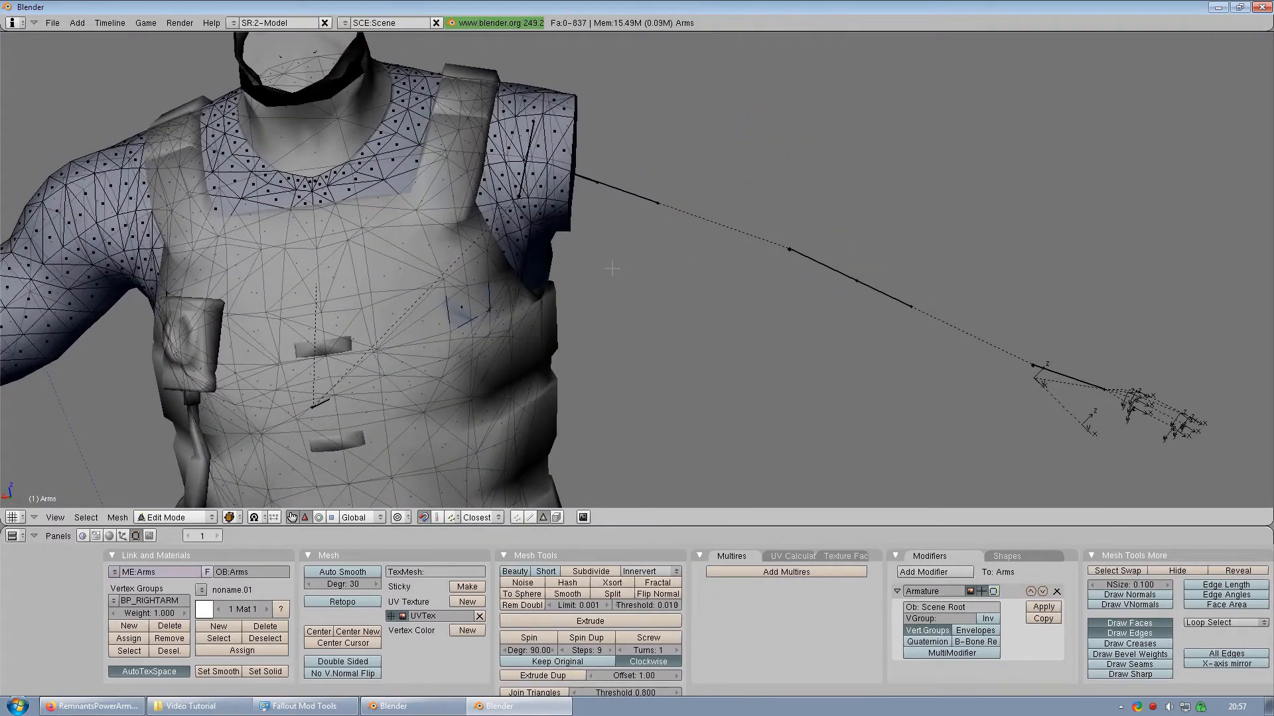
{"action": "key", "text": "Tab"}
{"action": "key", "text": "alt+h"}
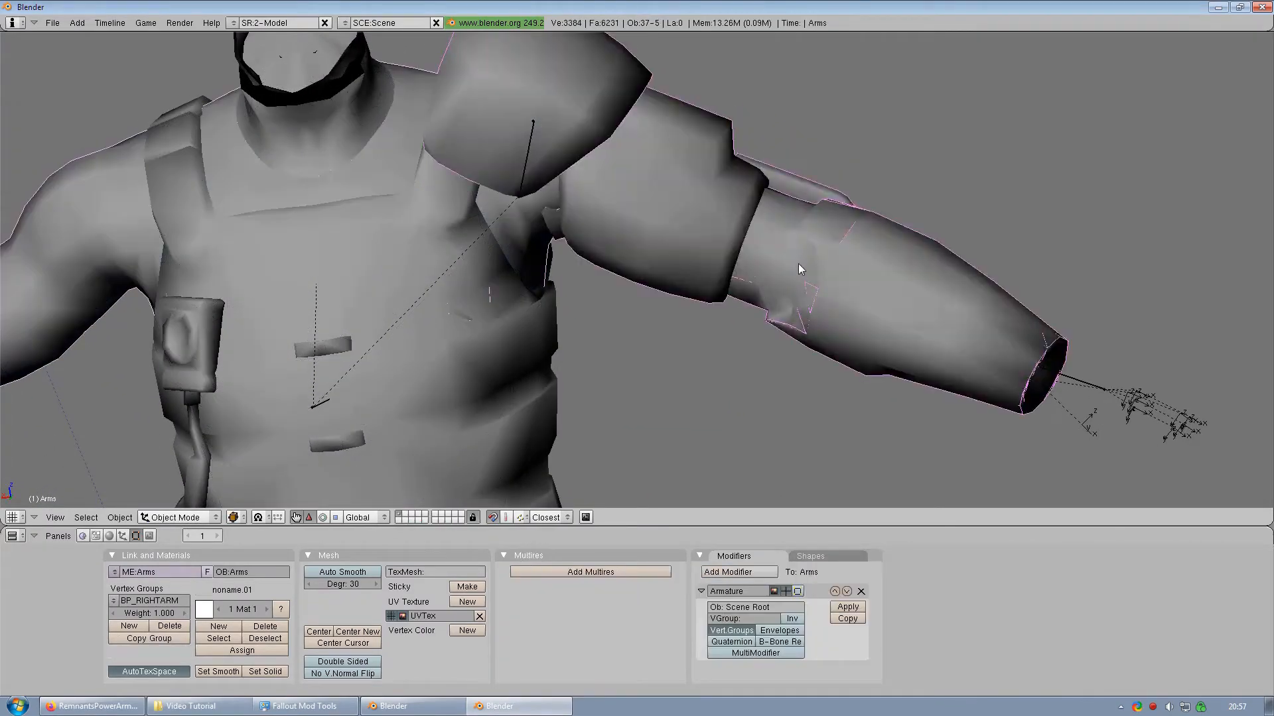
Step: Hide the power armor arm and the shoulder pauldron to expose the trimmed end of the Arms mesh
{"action": "middle_click_drag", "start_coordinate": [798, 264], "coordinate": [648, 295]}
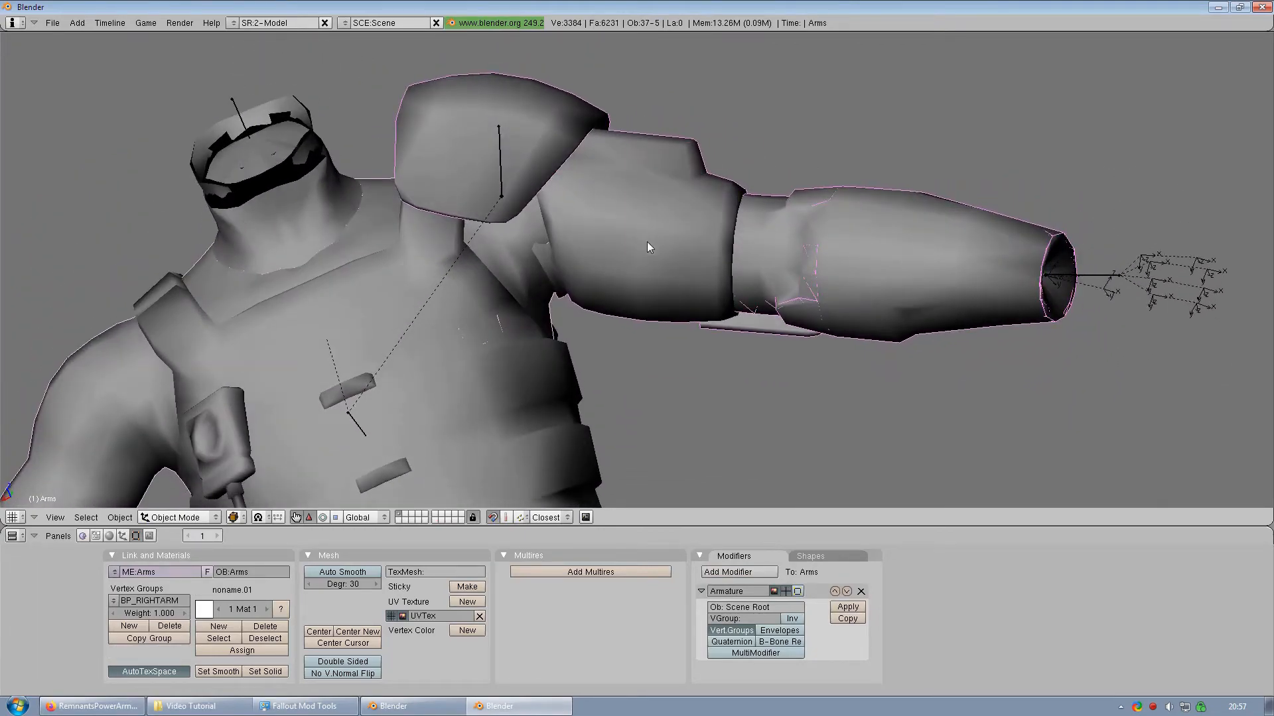
{"action": "middle_click_drag", "start_coordinate": [667, 205], "coordinate": [668, 262]}
{"action": "scroll", "coordinate": [664, 218], "scroll_direction": "up", "scroll_amount": 3}
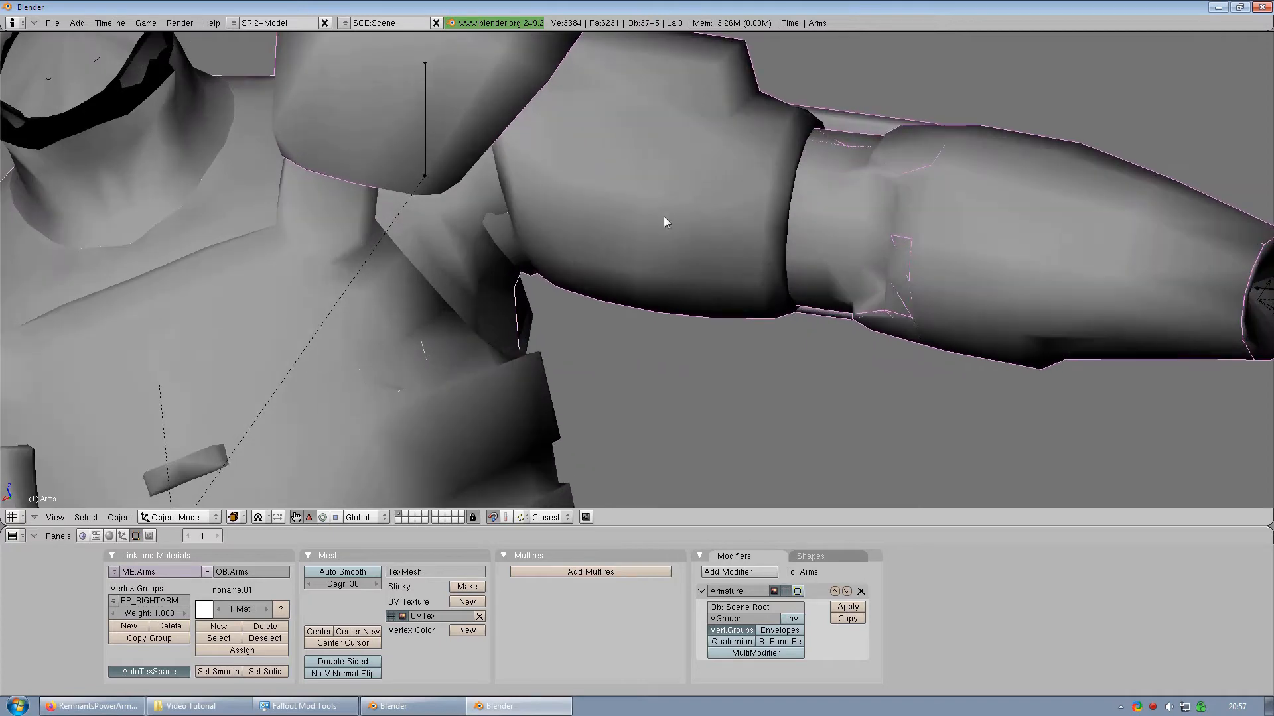
{"action": "scroll", "coordinate": [678, 222], "scroll_direction": "down", "scroll_amount": 2}
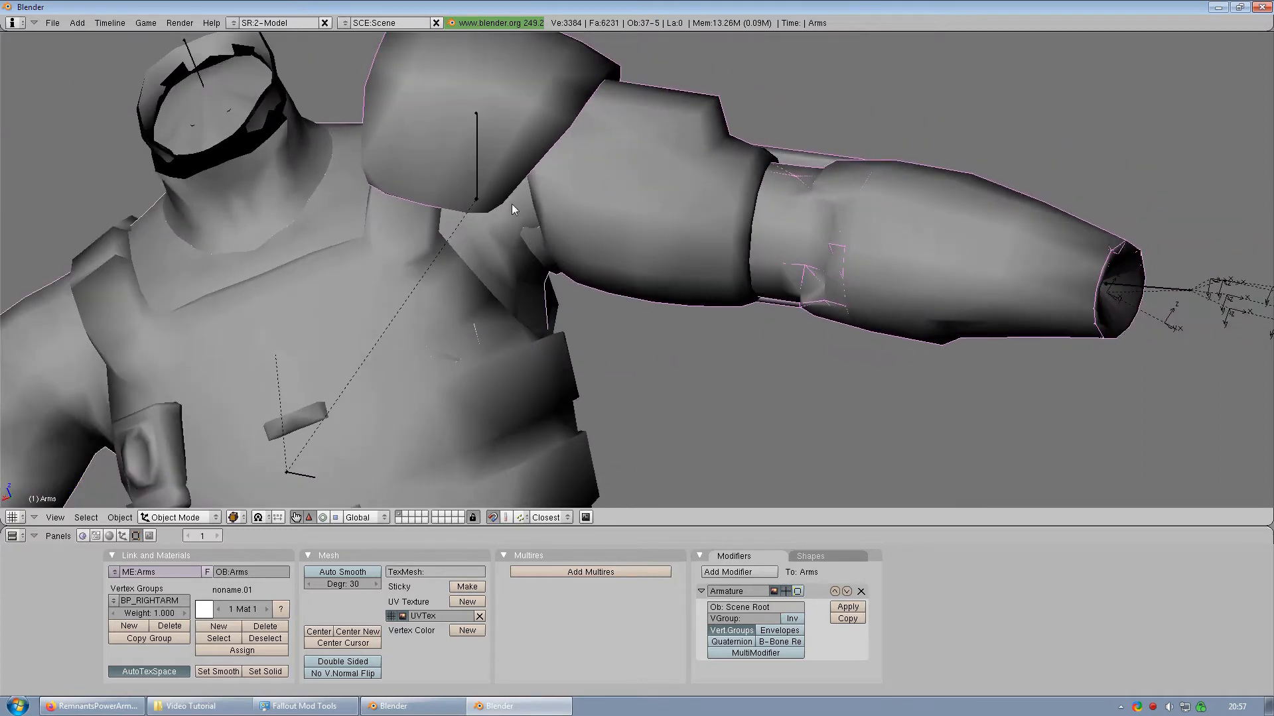
{"action": "right_click", "coordinate": [645, 236]}
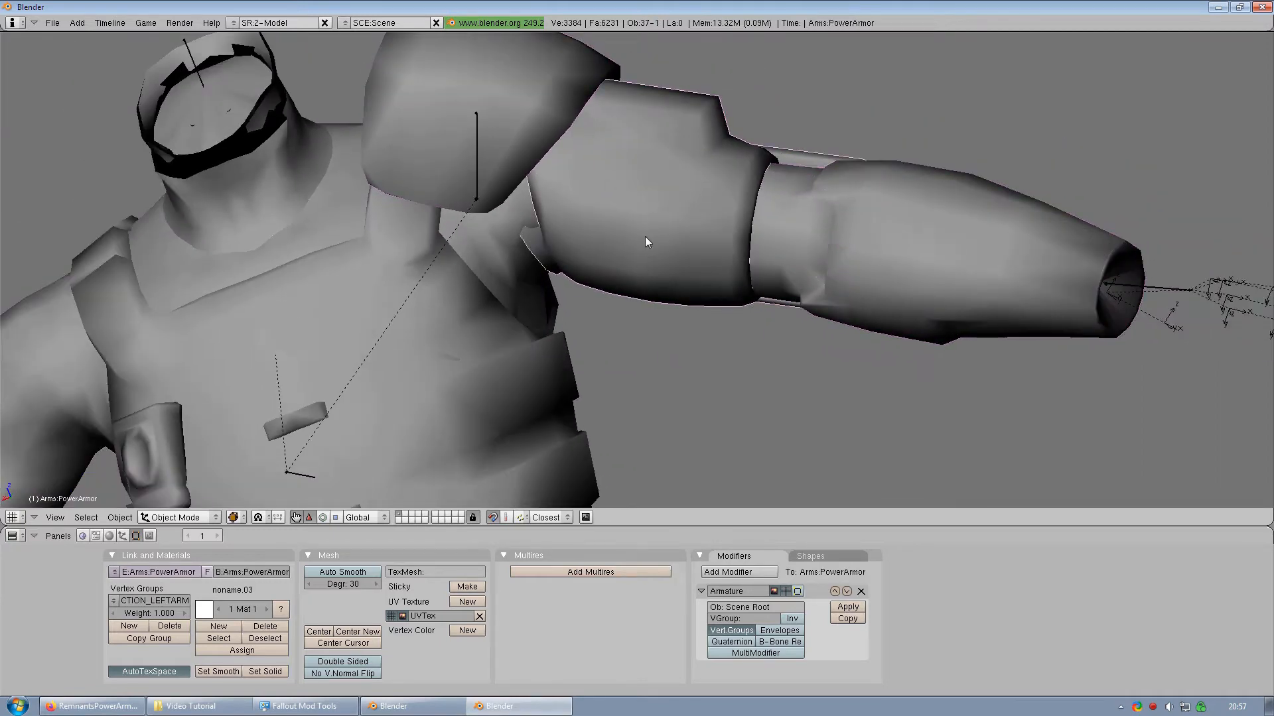
{"action": "key", "text": "h"}
{"action": "right_click", "coordinate": [547, 236]}
{"action": "right_click", "coordinate": [523, 77]}
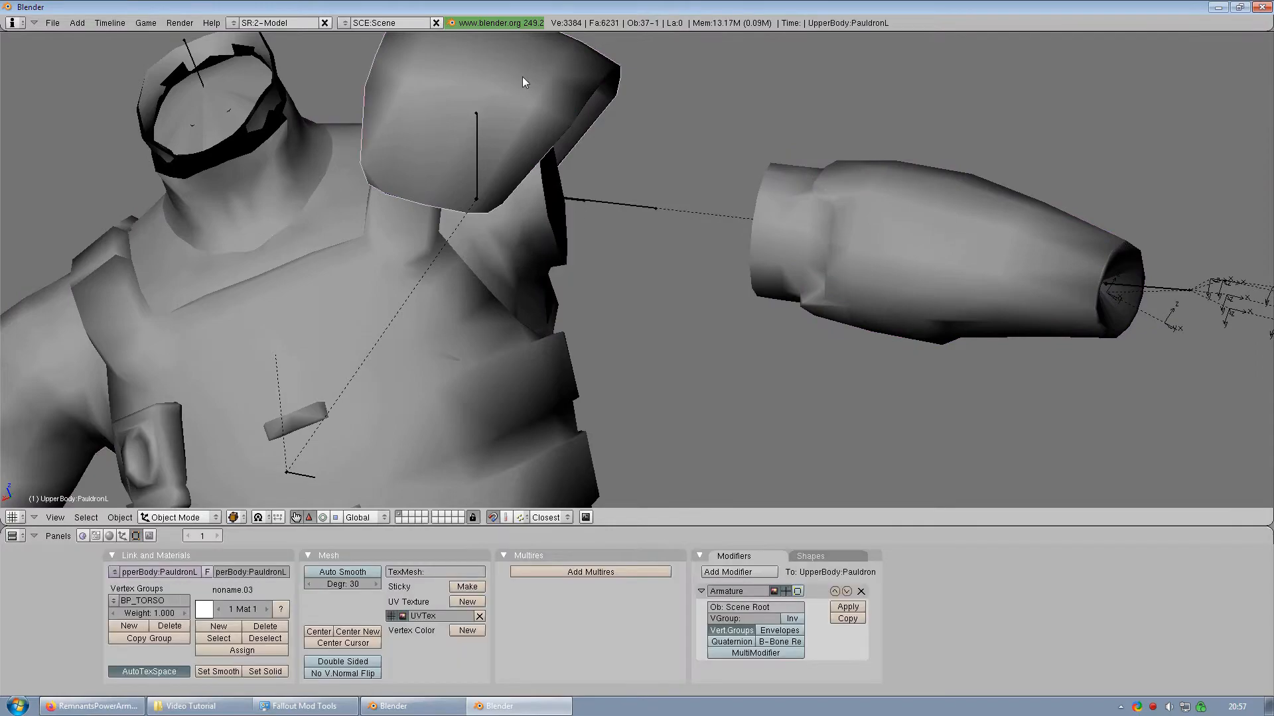
{"action": "key", "text": "h"}
Step: Close the open shoulder stump of the Arms mesh by selecting its rim vertices and merging them at center
{"action": "right_click", "coordinate": [535, 197]}
{"action": "key", "text": "Tab"}
{"action": "mouse_move", "coordinate": [577, 245]}
{"action": "middle_mouse_down"}
{"action": "mouse_move", "coordinate": [513, 203]}
{"action": "mouse_move", "coordinate": [519, 179]}
{"action": "mouse_move", "coordinate": [562, 211]}
{"action": "mouse_move", "coordinate": [576, 270]}
{"action": "middle_mouse_up"}
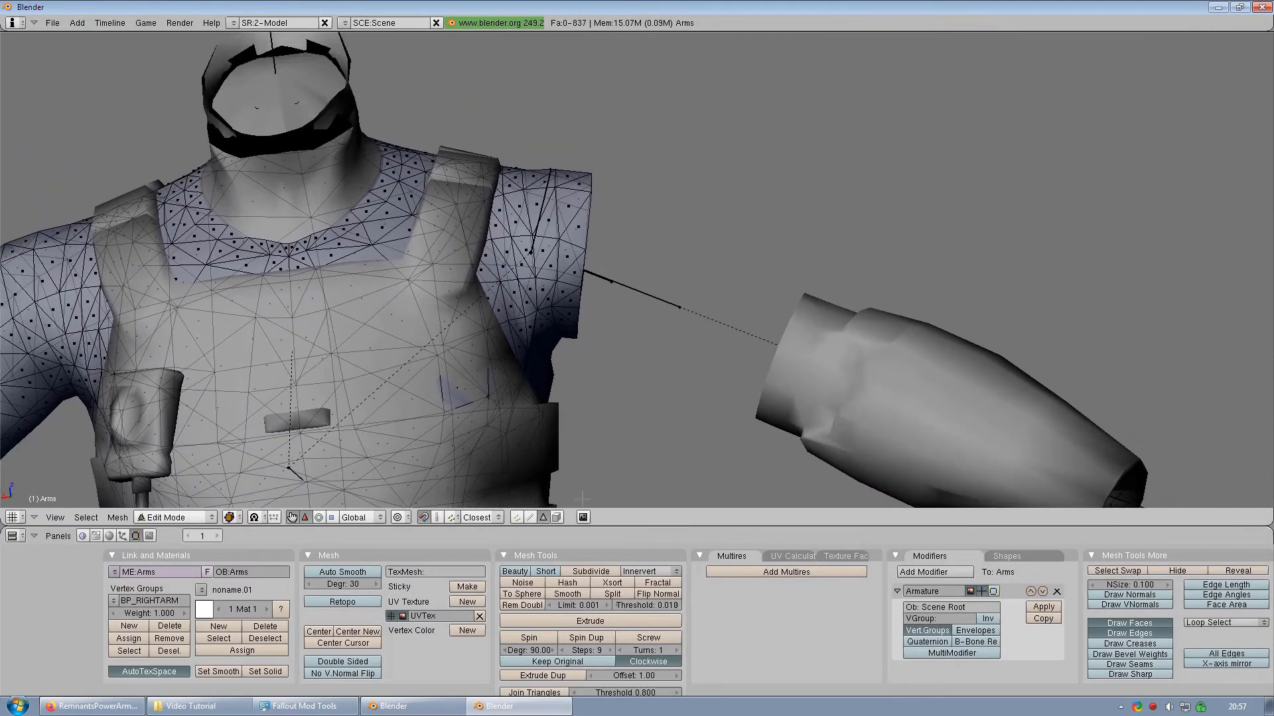
{"action": "left_click", "coordinate": [516, 518]}
{"action": "middle_click_drag", "start_coordinate": [670, 332], "coordinate": [714, 262]}
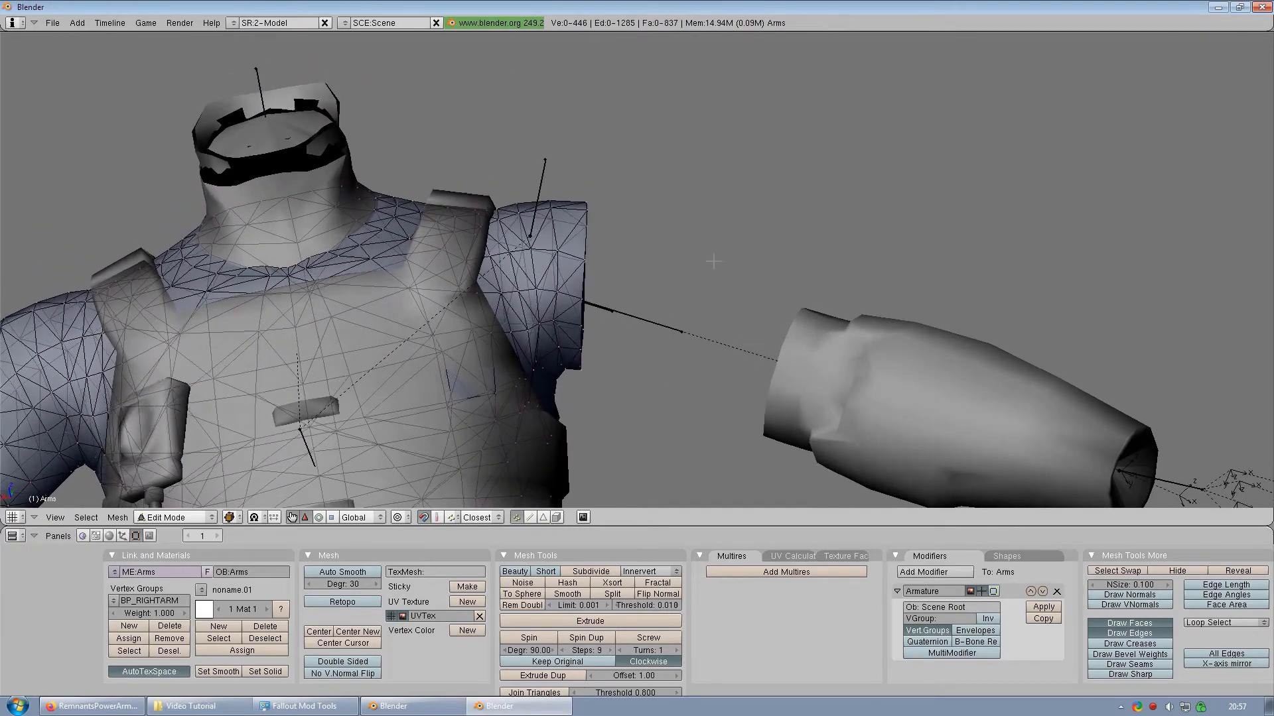
{"action": "key", "text": "a"}
{"action": "key", "text": "a"}
{"action": "key", "text": "b"}
{"action": "left_click_drag", "start_coordinate": [649, 166], "coordinate": [563, 388]}
{"action": "mouse_move", "coordinate": [664, 284]}
{"action": "middle_mouse_down"}
{"action": "mouse_move", "coordinate": [676, 252]}
{"action": "mouse_move", "coordinate": [647, 285]}
{"action": "middle_mouse_up"}
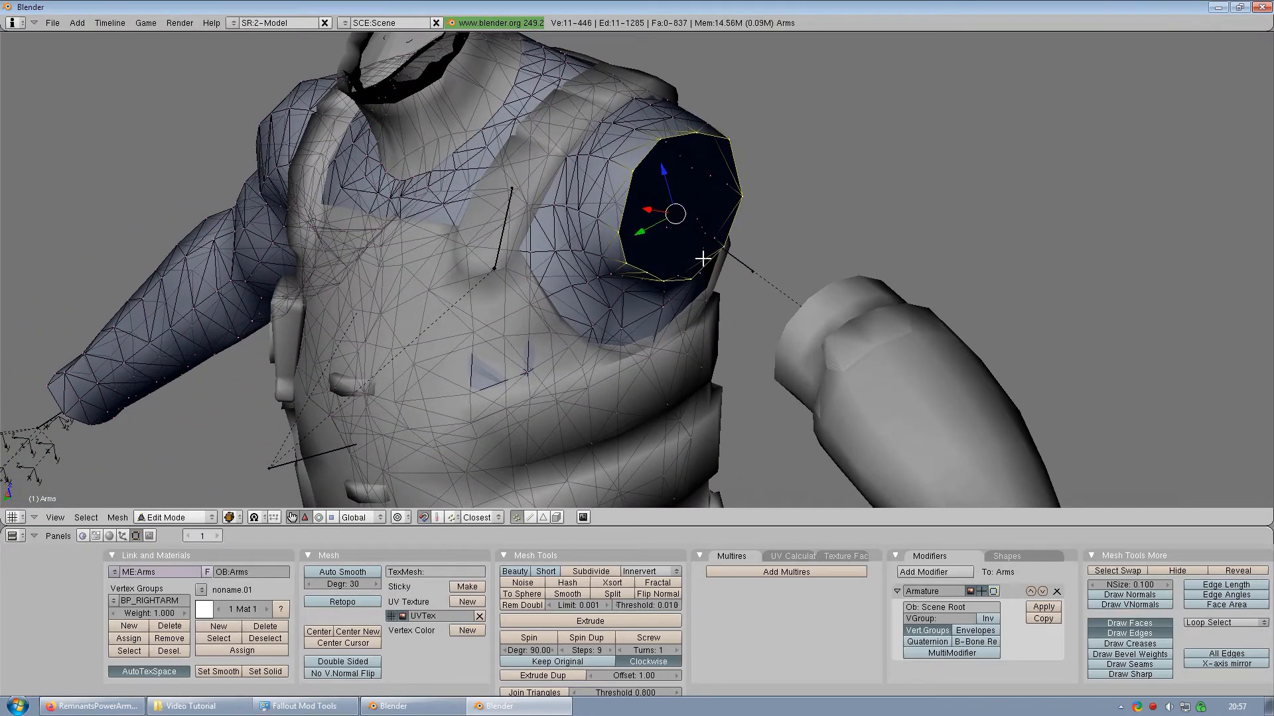
{"action": "key", "text": "alt+m"}
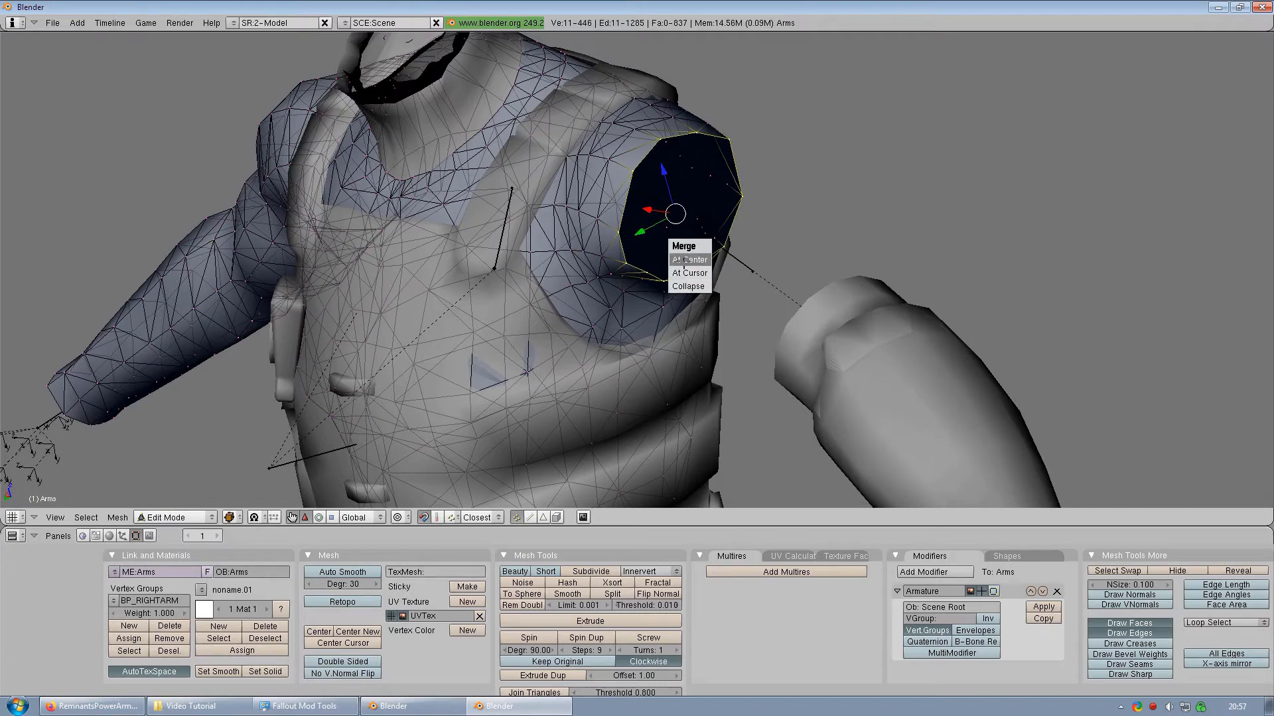
{"action": "left_click", "coordinate": [684, 260]}
{"action": "middle_click_drag", "start_coordinate": [673, 267], "coordinate": [670, 182]}
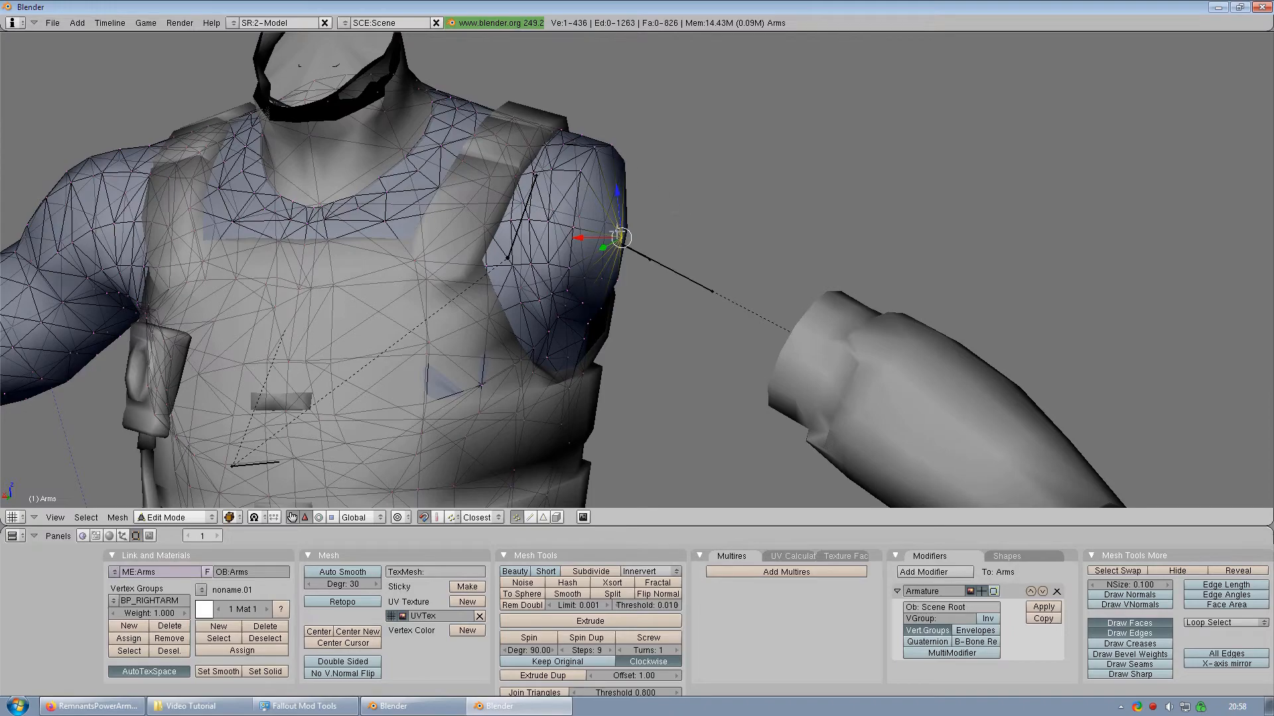
{"action": "middle_click_drag", "start_coordinate": [779, 245], "coordinate": [818, 245]}
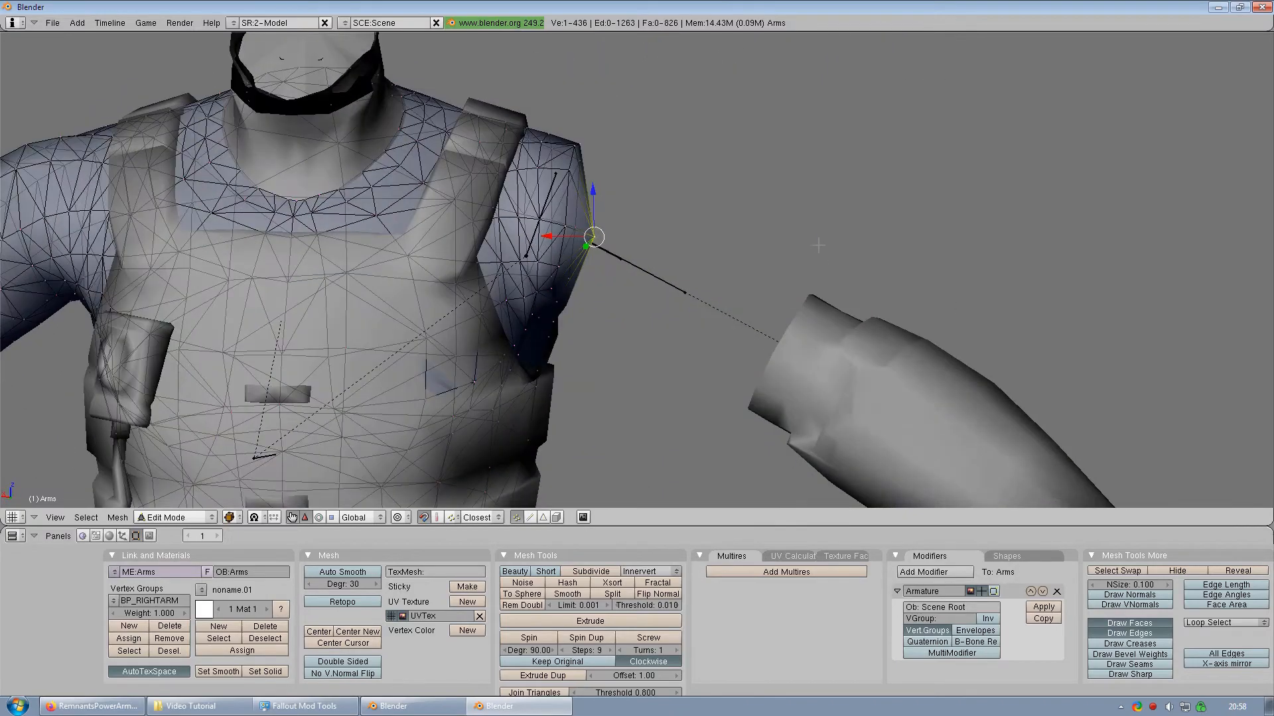
{"action": "scroll", "coordinate": [818, 245], "scroll_direction": "down", "scroll_amount": 2}
{"action": "middle_click_drag", "start_coordinate": [703, 262], "coordinate": [585, 302]}
{"action": "key", "text": "Tab"}
Step: Merge the power armor arm's shoulder-end rim vertices at center and nudge the merged vertex along X toward the torso
{"action": "right_click", "coordinate": [638, 305]}
{"action": "key", "text": "Tab"}
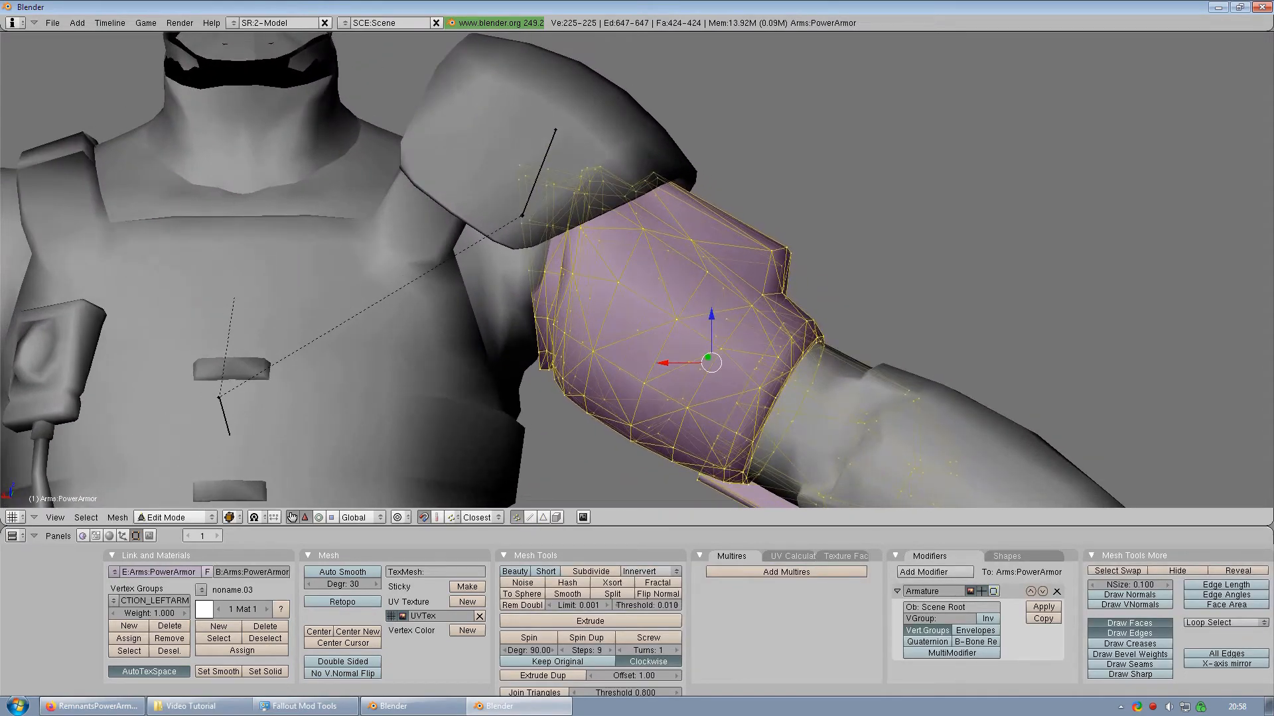
{"action": "mouse_move", "coordinate": [668, 266]}
{"action": "middle_mouse_down"}
{"action": "mouse_move", "coordinate": [682, 271]}
{"action": "mouse_move", "coordinate": [674, 278]}
{"action": "middle_mouse_up"}
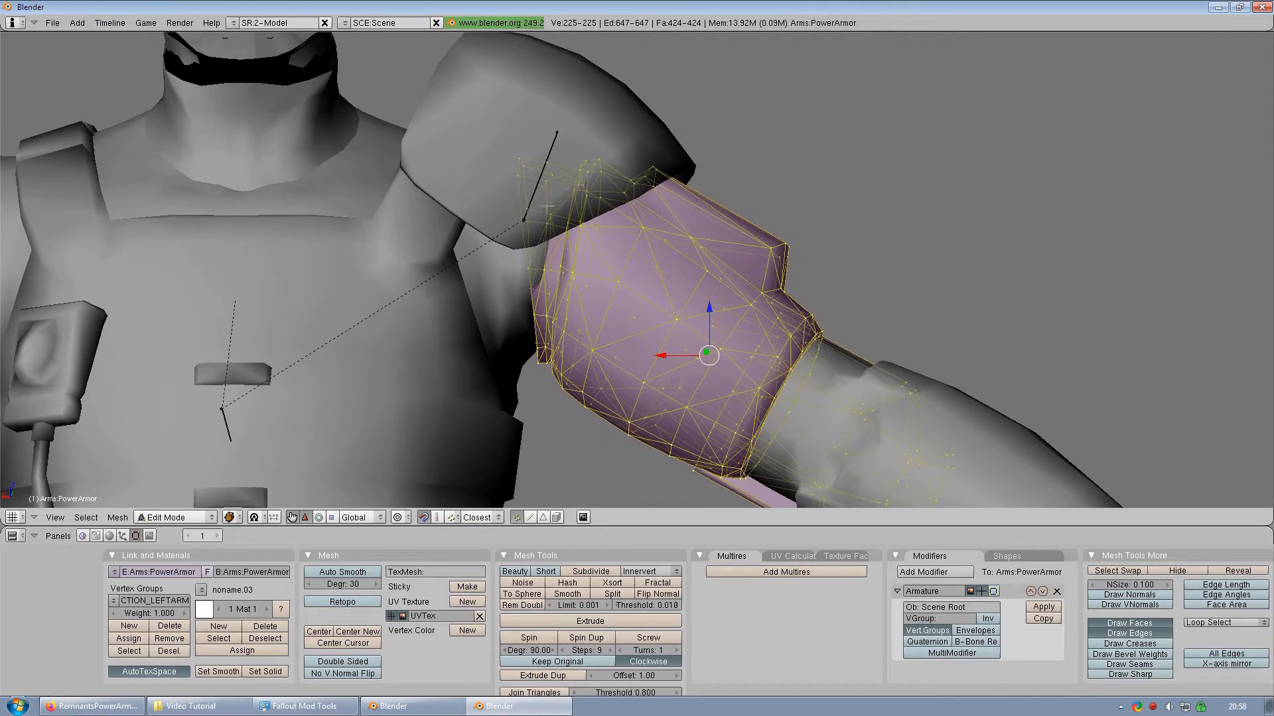
{"action": "key", "text": "a"}
{"action": "key", "text": "b"}
{"action": "left_click_drag", "start_coordinate": [454, 115], "coordinate": [543, 408]}
{"action": "middle_click_drag", "start_coordinate": [533, 299], "coordinate": [572, 342]}
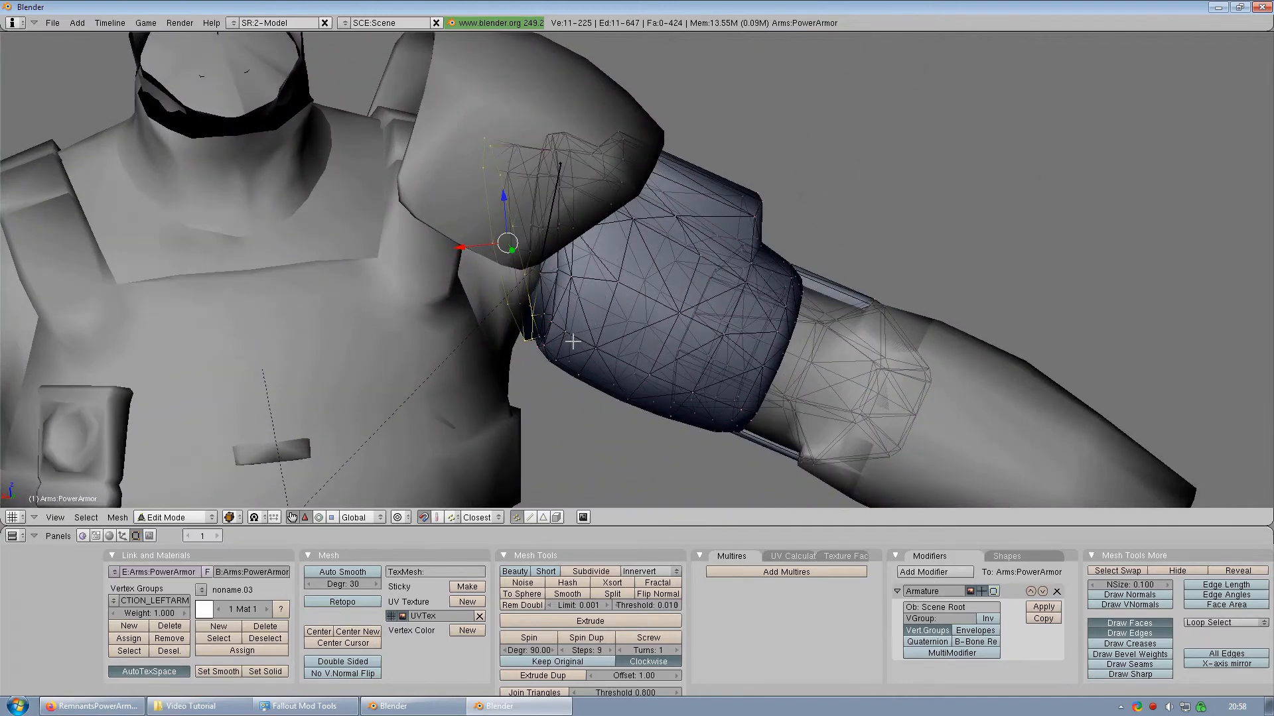
{"action": "key", "text": "alt+m"}
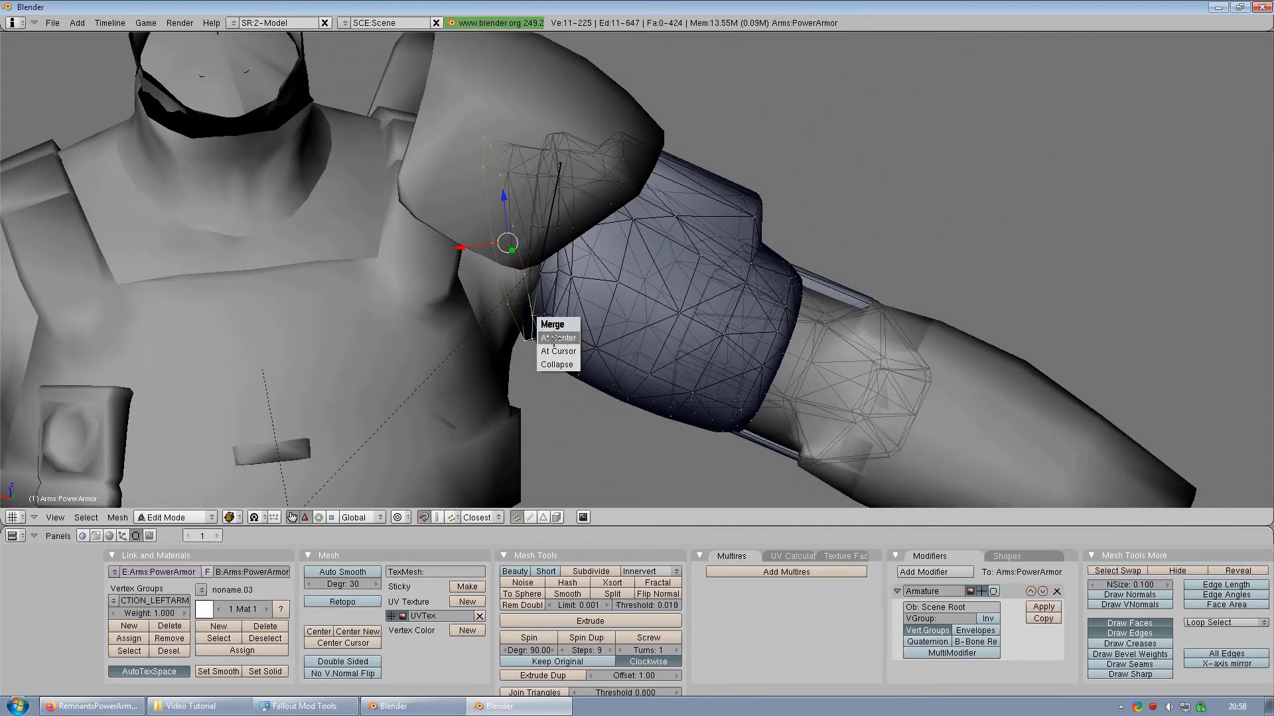
{"action": "middle_click_drag", "start_coordinate": [569, 340], "coordinate": [534, 285]}
{"action": "left_click_drag", "start_coordinate": [479, 264], "coordinate": [470, 264]}
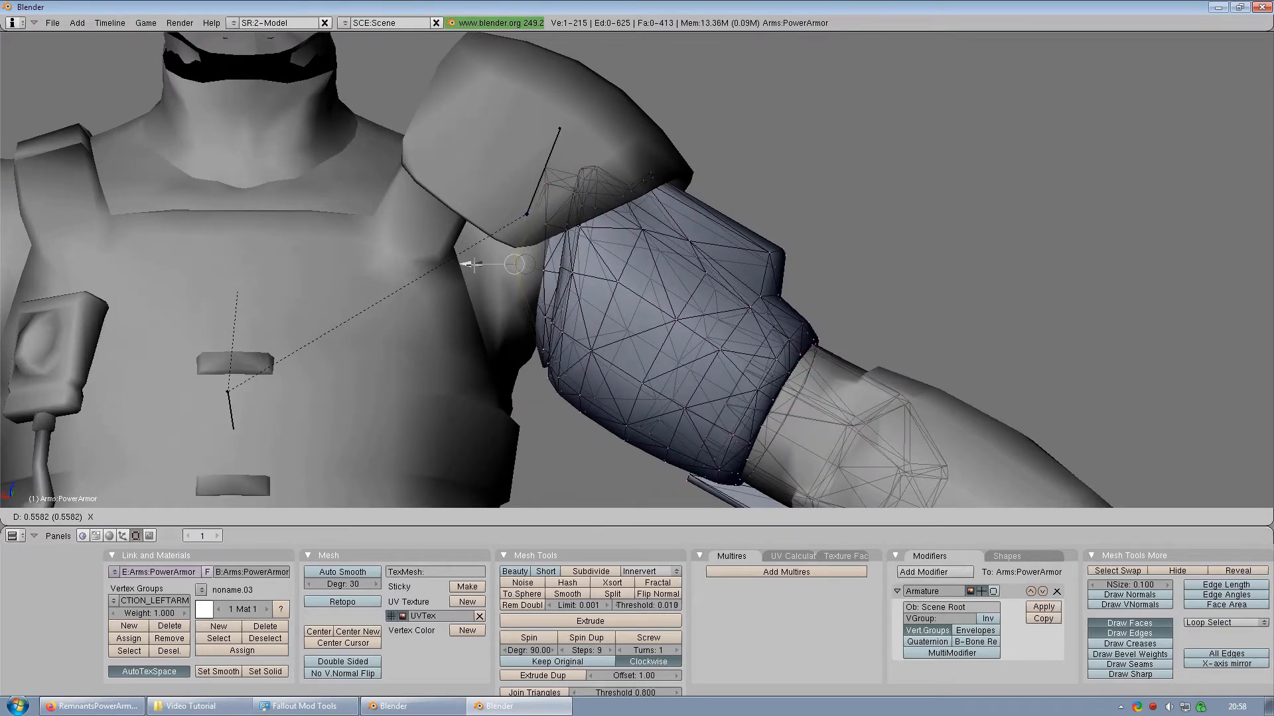
{"action": "left_click_drag", "start_coordinate": [473, 264], "coordinate": [472, 264]}
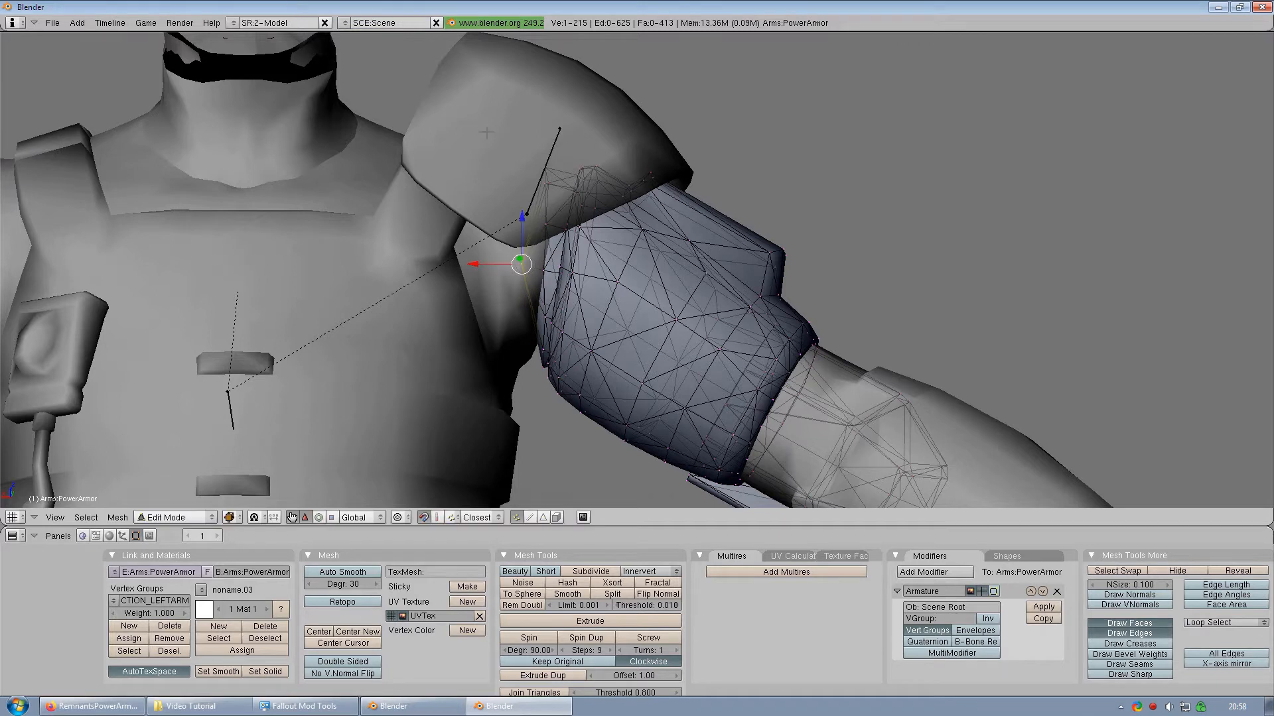
Step: Select the vertices at the power armor arm's capped shoulder end and move them along X toward the torso
{"action": "key", "text": "b"}
{"action": "left_click_drag", "start_coordinate": [552, 253], "coordinate": [529, 293]}
{"action": "key", "text": "b"}
{"action": "left_click_drag", "start_coordinate": [546, 382], "coordinate": [549, 383]}
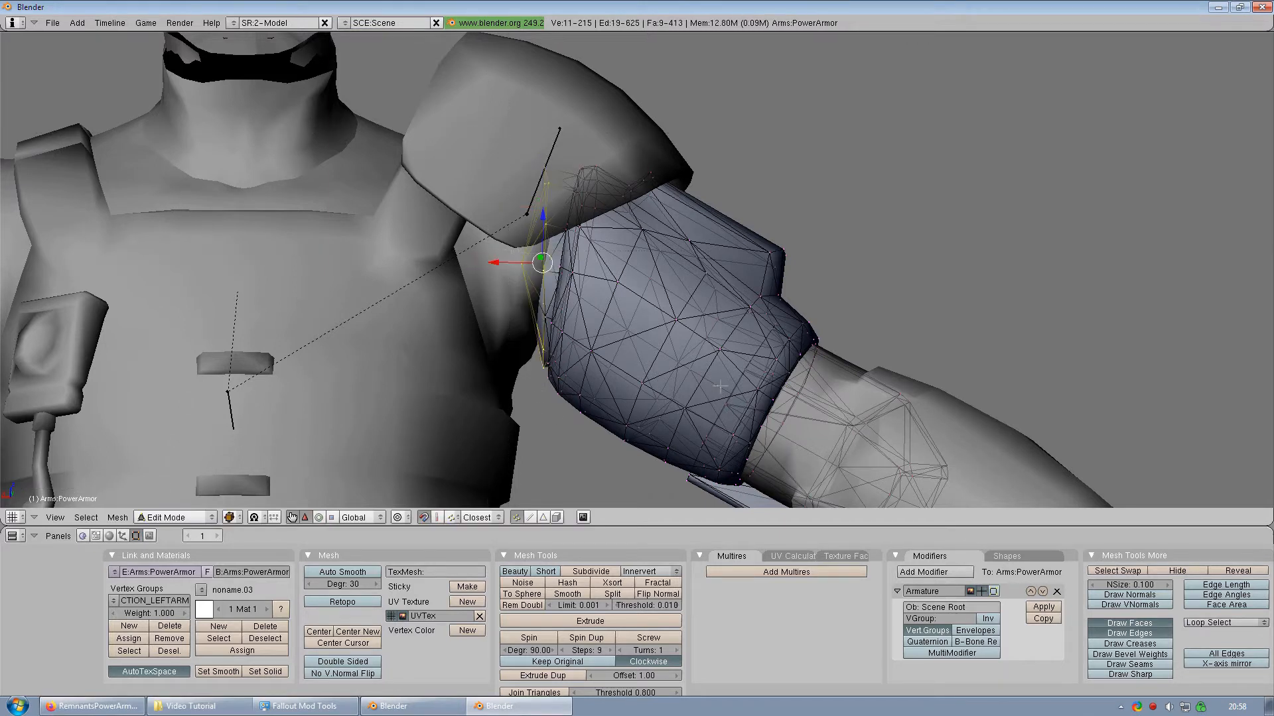
{"action": "middle_click_drag", "start_coordinate": [717, 388], "coordinate": [713, 422]}
{"action": "key", "text": "b"}
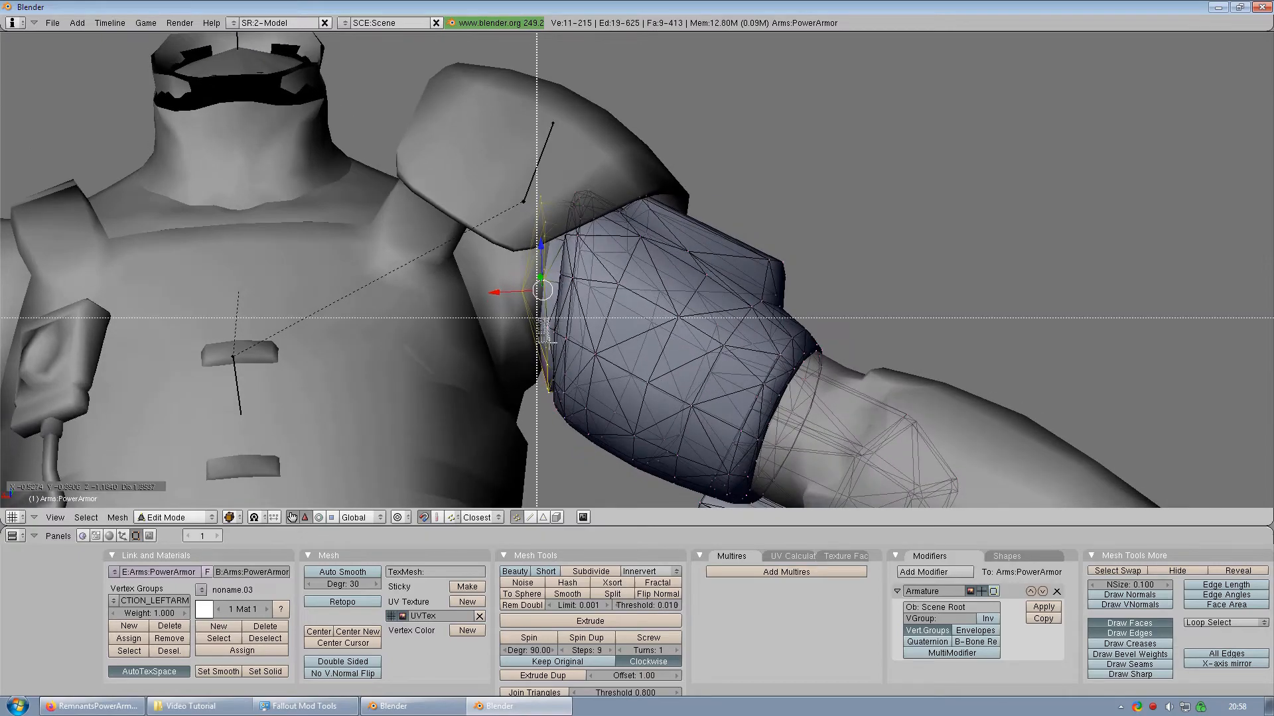
{"action": "left_click_drag", "start_coordinate": [550, 343], "coordinate": [550, 343]}
{"action": "middle_click_drag", "start_coordinate": [557, 398], "coordinate": [605, 245]}
{"action": "middle_click_drag", "start_coordinate": [511, 425], "coordinate": [766, 267]}
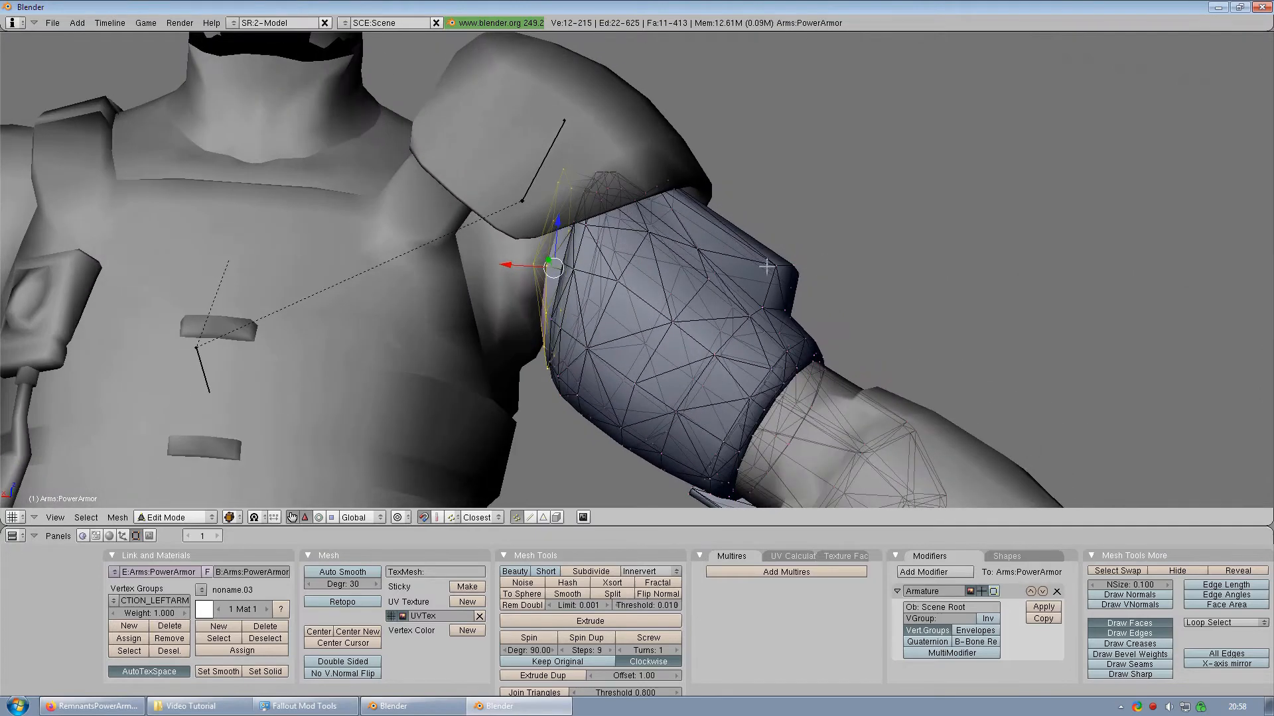
{"action": "left_click_drag", "start_coordinate": [507, 264], "coordinate": [491, 264]}
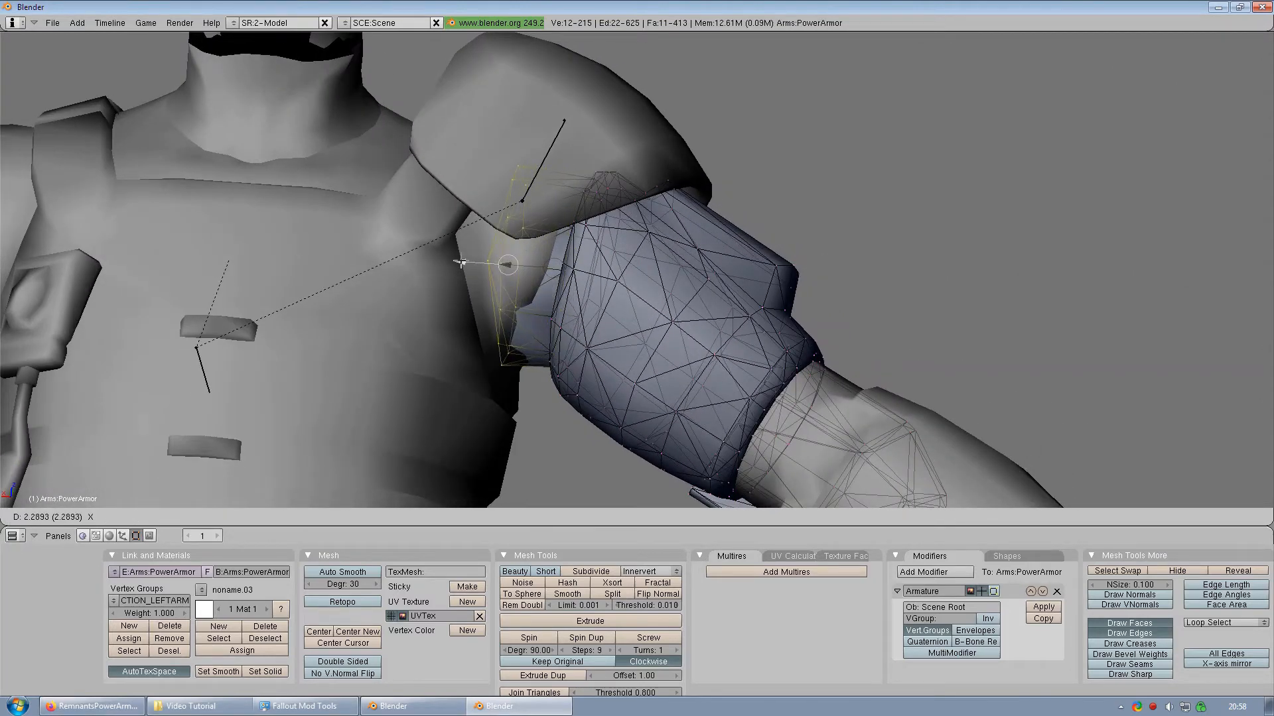
{"action": "left_click_drag", "start_coordinate": [454, 262], "coordinate": [455, 262]}
{"action": "middle_click_drag", "start_coordinate": [455, 262], "coordinate": [833, 317]}
{"action": "key", "text": "a"}
{"action": "key", "text": "Tab"}
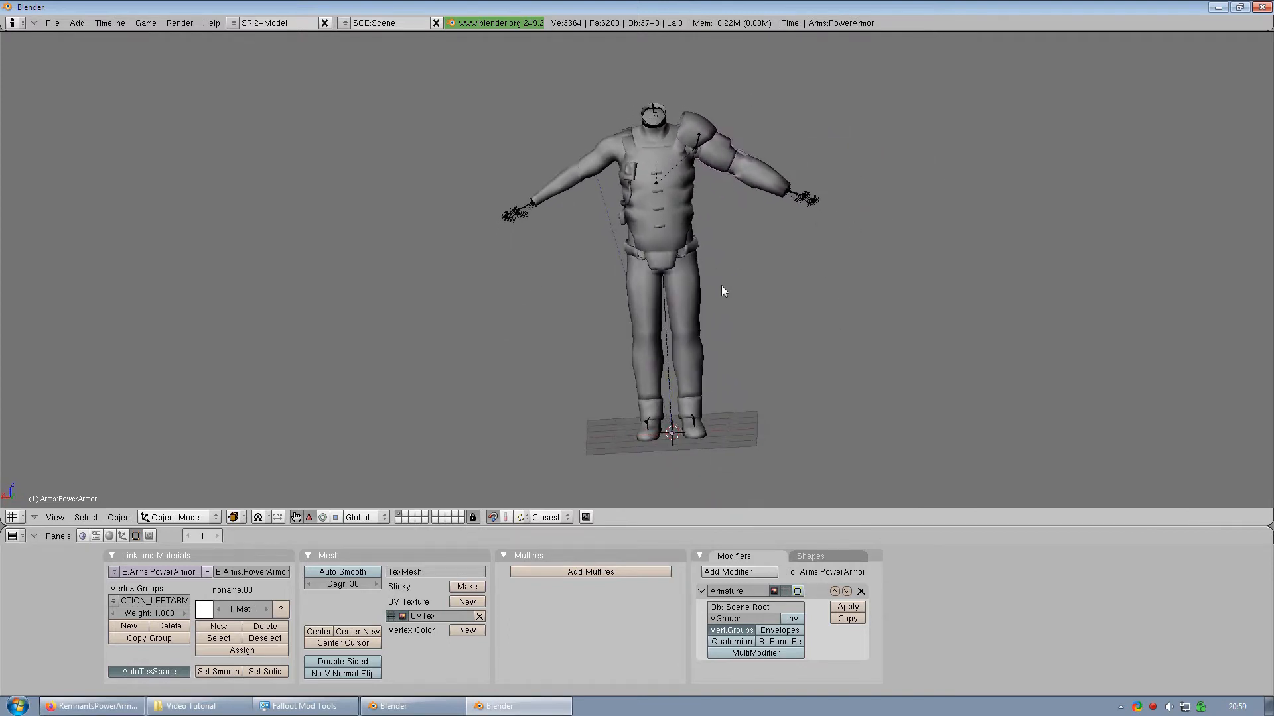
Step: Try to export all objects as TestSHELL-WIP2 in NIF format, geometry only, with the Fallout 3 settings
{"action": "key", "text": "a"}
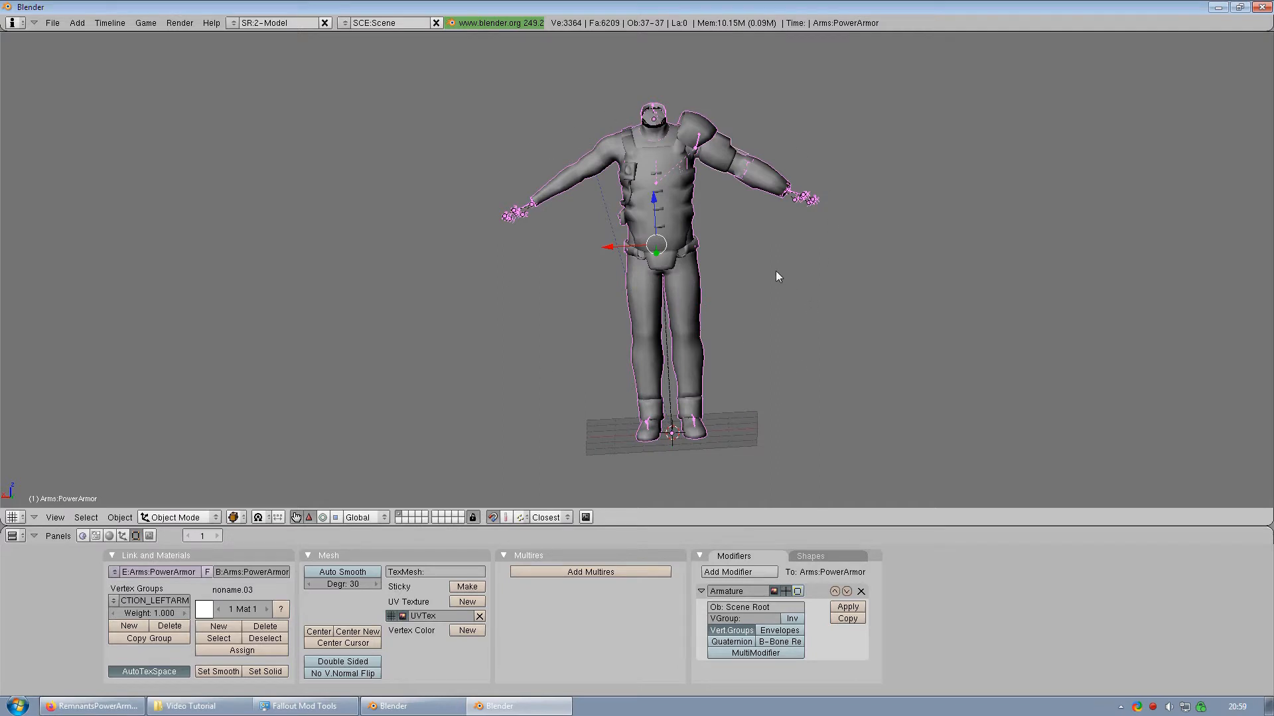
{"action": "left_click", "coordinate": [48, 24]}
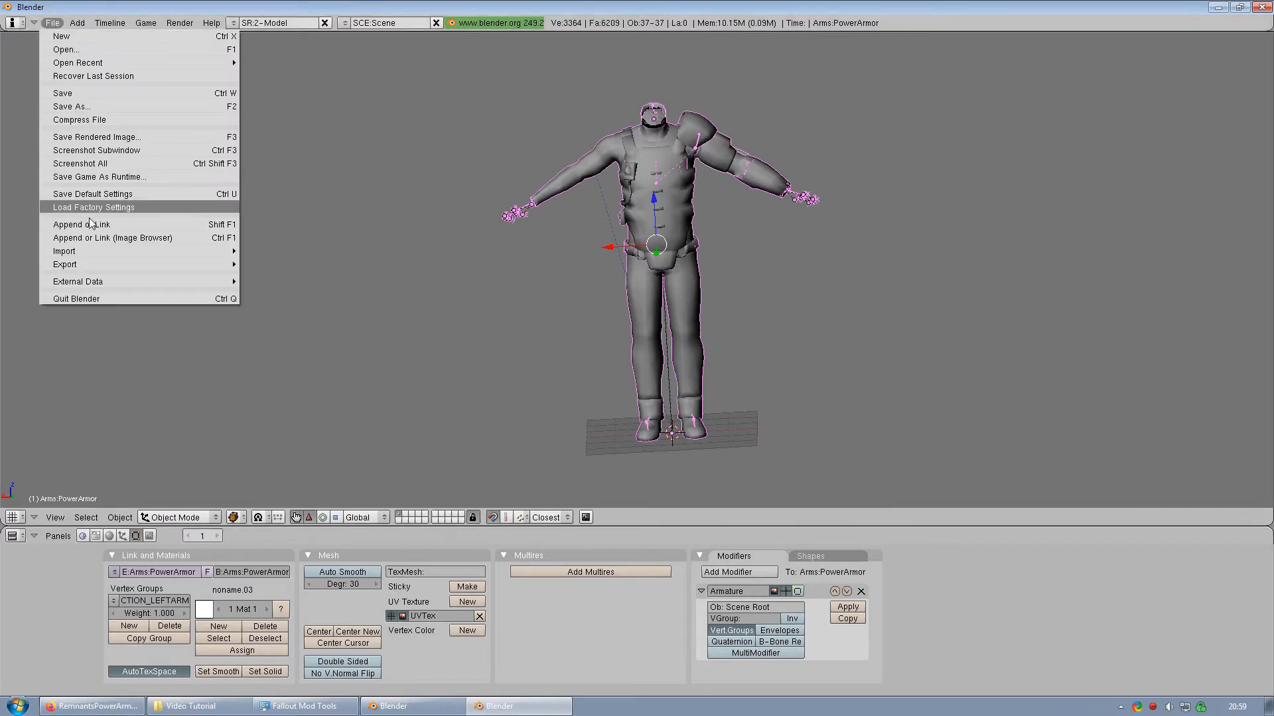
{"action": "mouse_move", "coordinate": [93, 263]}
{"action": "left_click", "coordinate": [313, 466]}
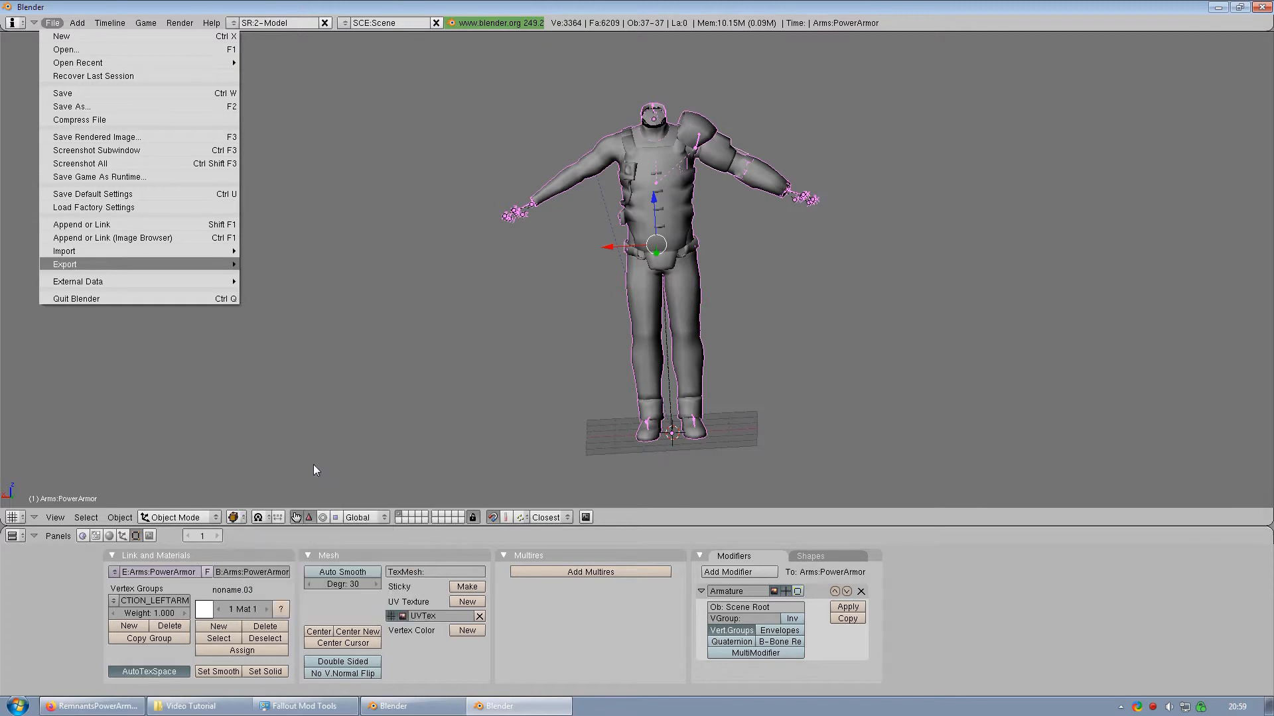
{"action": "left_click", "coordinate": [103, 168]}
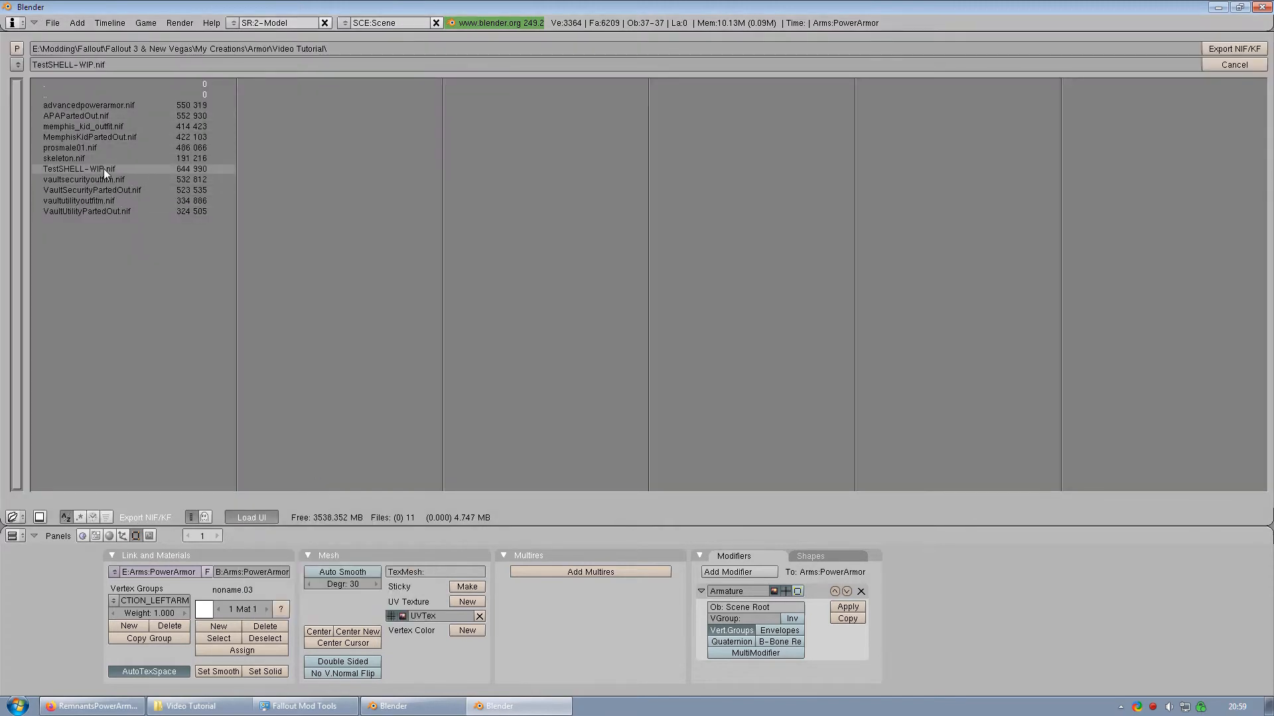
{"action": "left_click", "coordinate": [126, 63]}
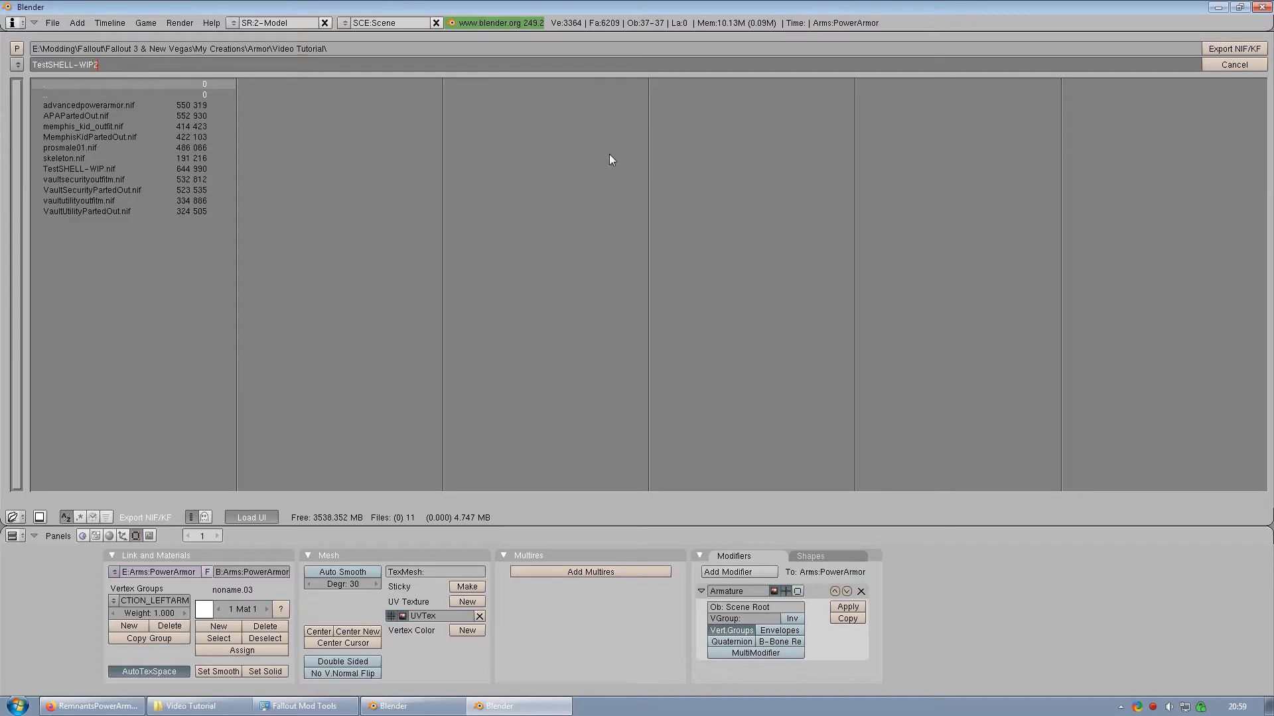
{"action": "left_click", "coordinate": [1232, 48]}
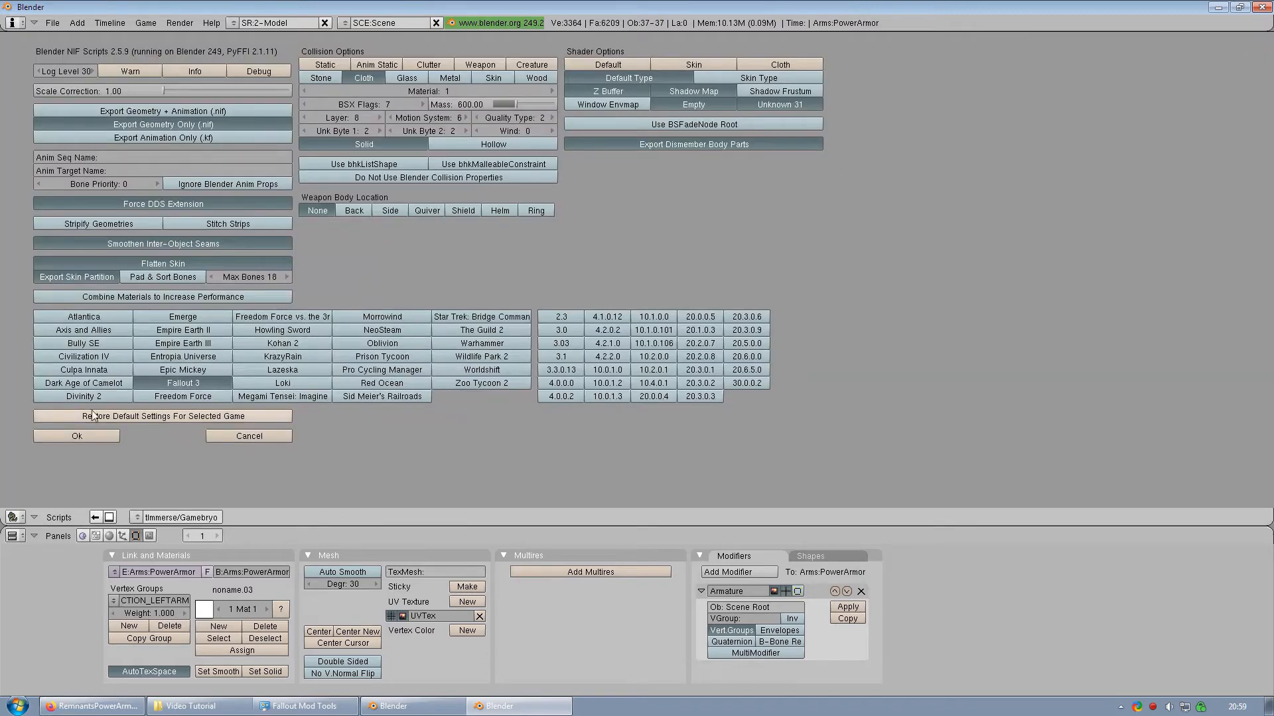
{"action": "left_click", "coordinate": [76, 436]}
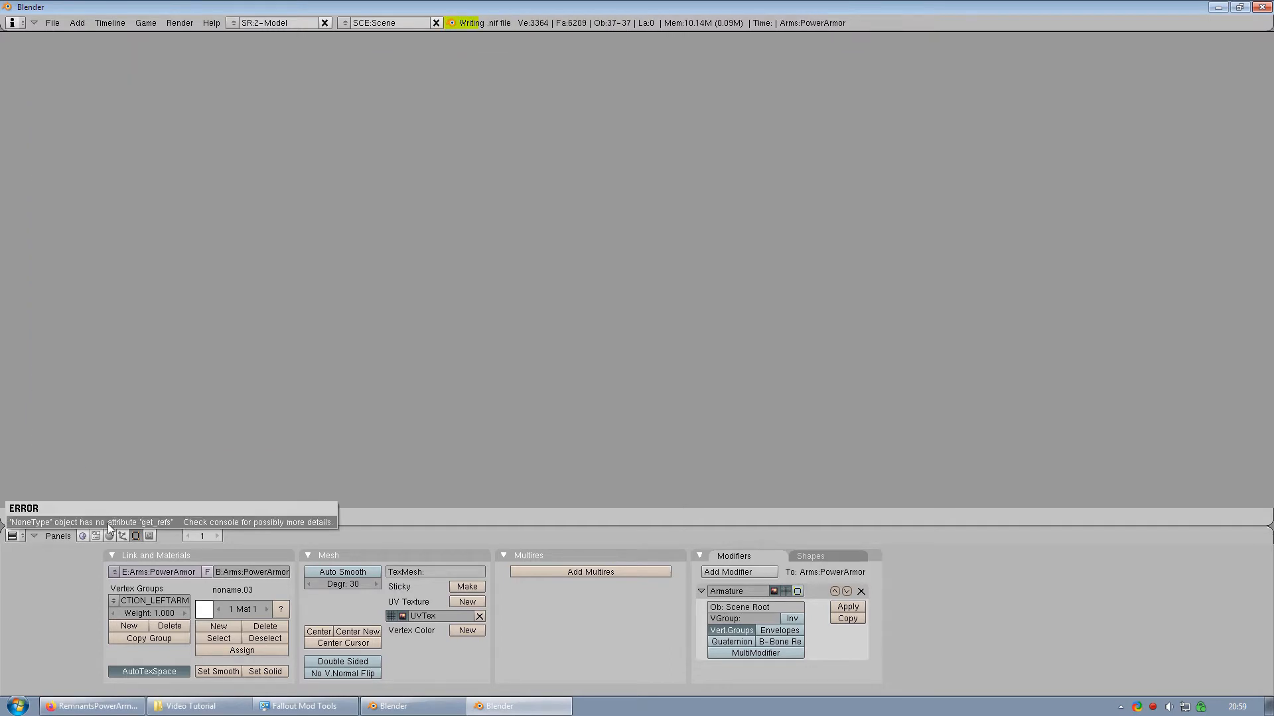
{"action": "left_click", "coordinate": [113, 529]}
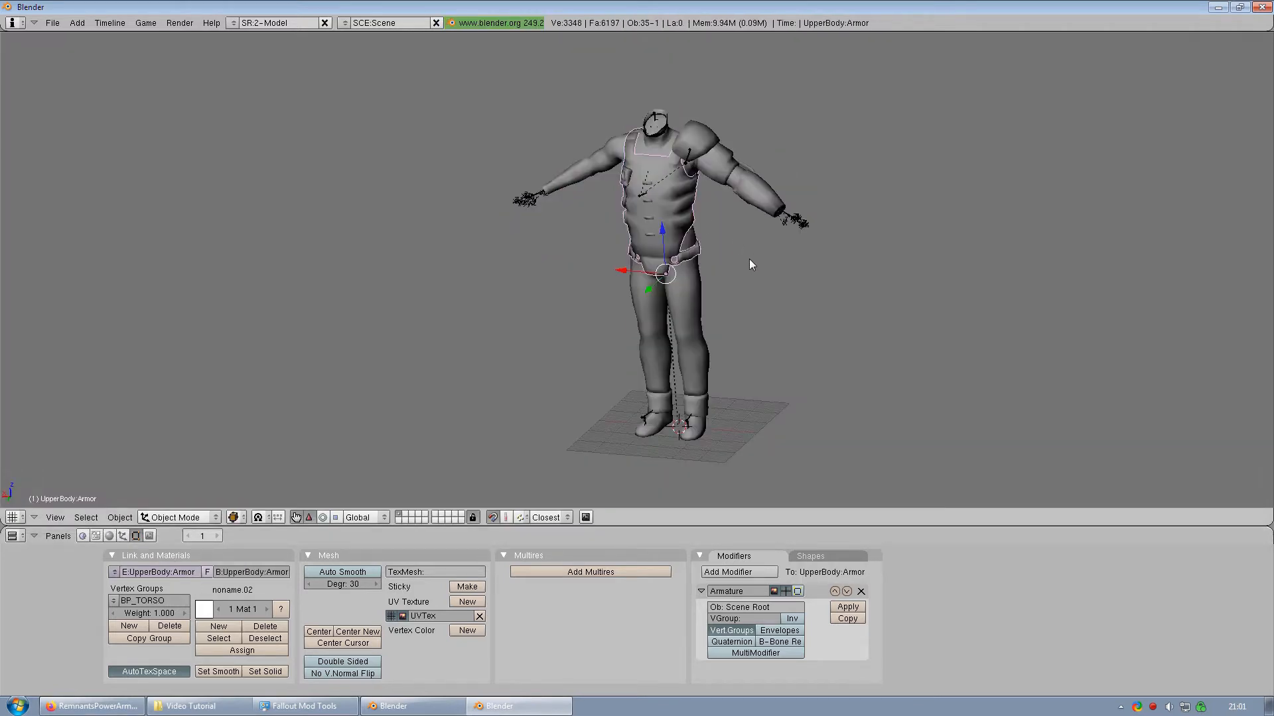
Step: Hide the torso armor, pauldron, arm pieces and upper body one after another to examine the outfit's layers
{"action": "scroll", "coordinate": [750, 258], "scroll_direction": "up", "scroll_amount": 2}
{"action": "key", "text": "h"}
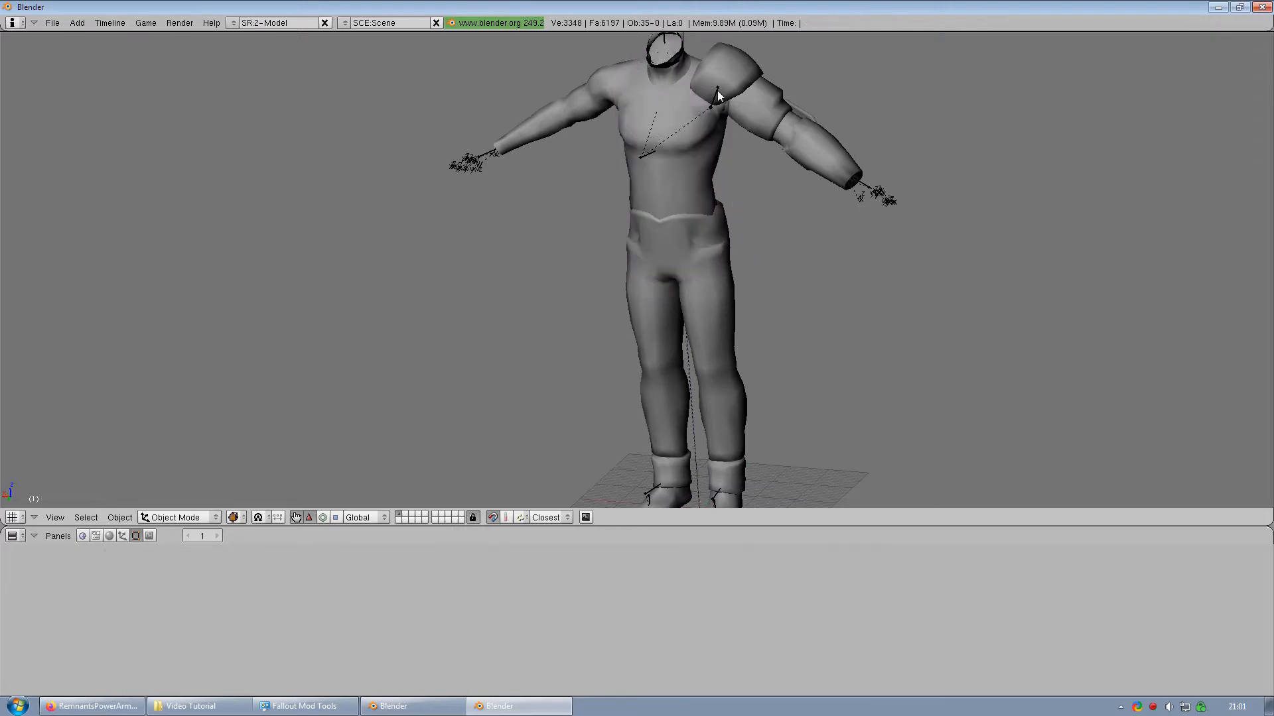
{"action": "right_click", "coordinate": [727, 67]}
{"action": "key", "text": "h"}
{"action": "right_click", "coordinate": [746, 105]}
{"action": "key", "text": "h"}
{"action": "right_click", "coordinate": [786, 130]}
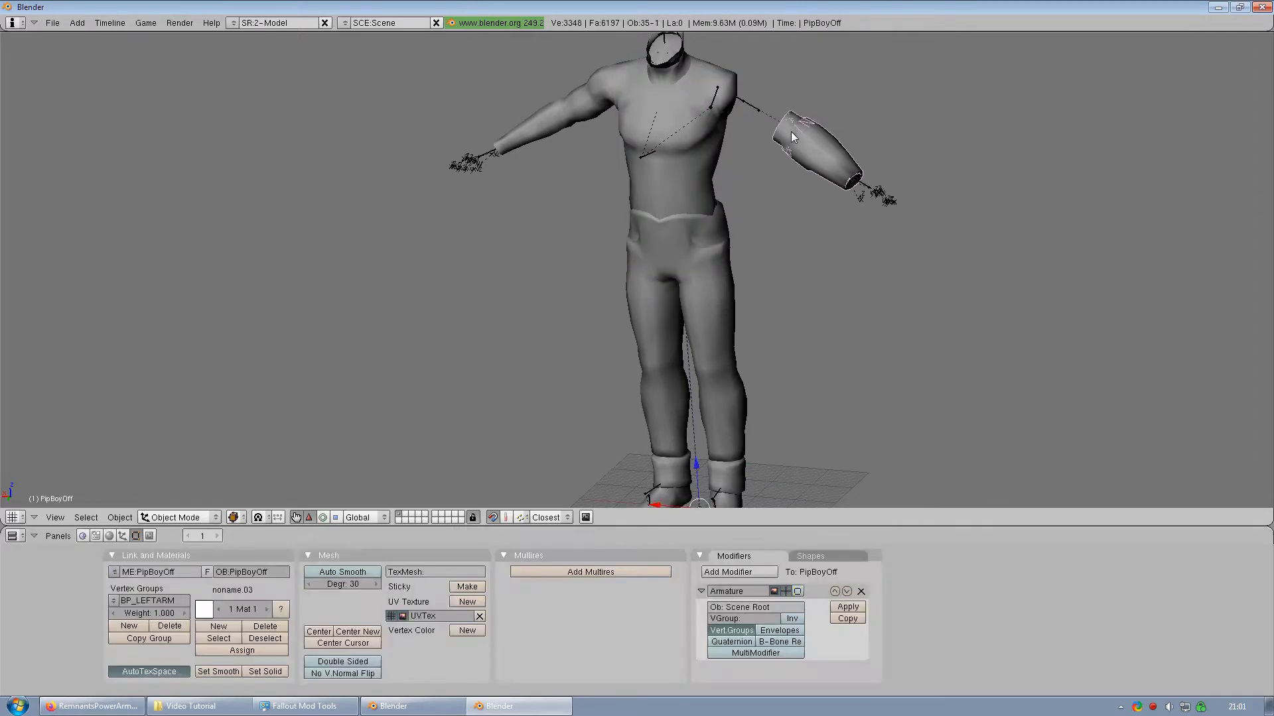
{"action": "key", "text": "h"}
{"action": "right_click", "coordinate": [784, 138]}
{"action": "key", "text": "h"}
{"action": "right_click", "coordinate": [706, 199]}
{"action": "key", "text": "h"}
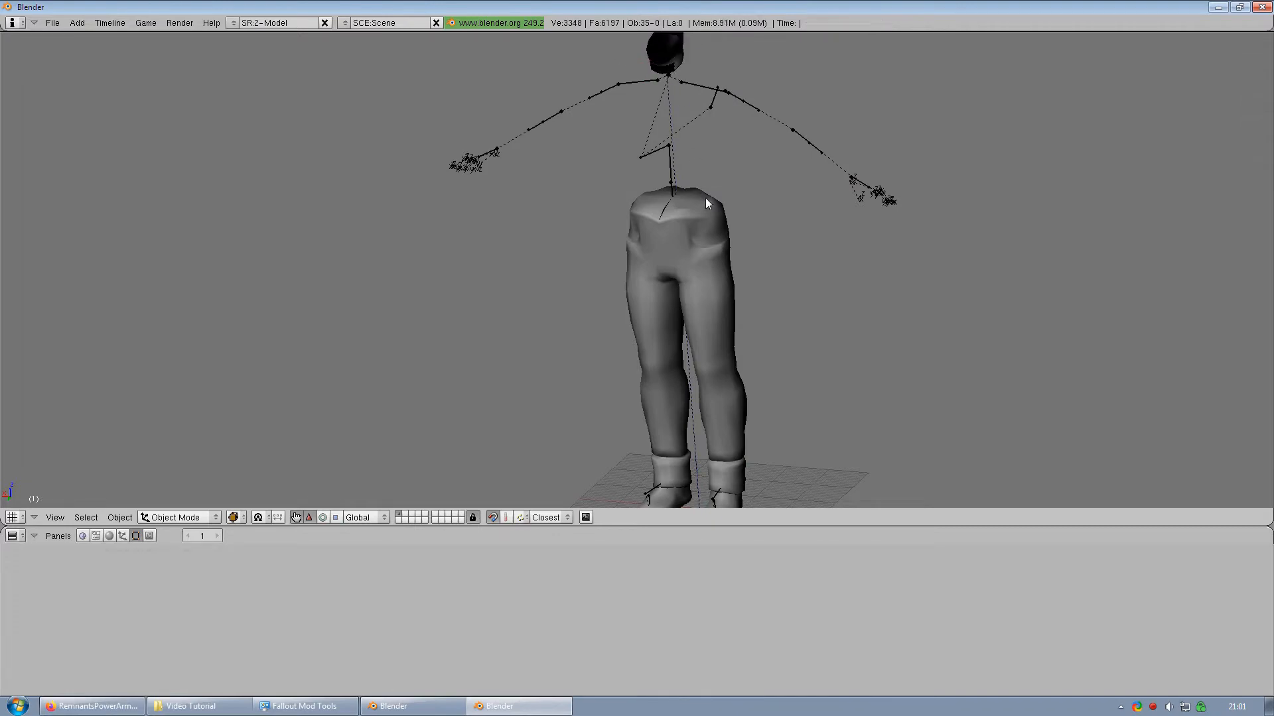
Step: Unhide all hidden meshes and select the torso armor
{"action": "key", "text": "alt+h"}
{"action": "scroll", "coordinate": [691, 116], "scroll_direction": "up", "scroll_amount": 4}
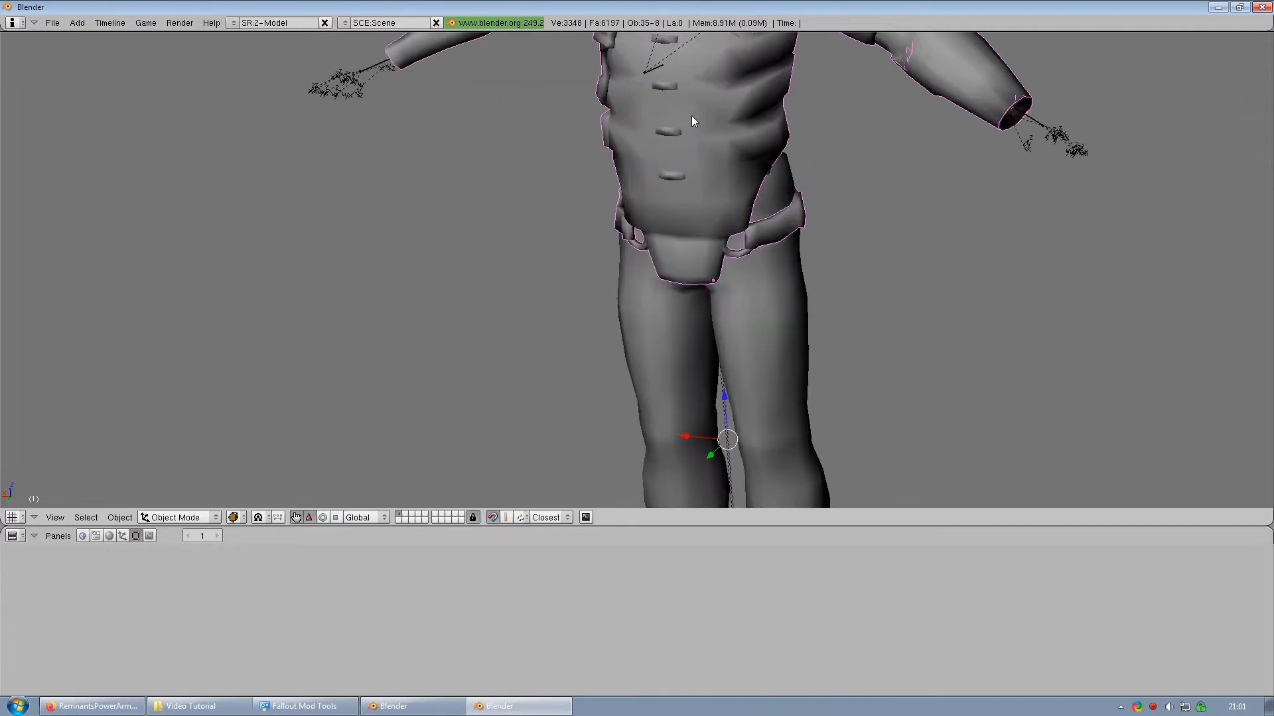
{"action": "right_click", "coordinate": [717, 114]}
{"action": "scroll", "coordinate": [717, 113], "scroll_direction": "down", "scroll_amount": 4}
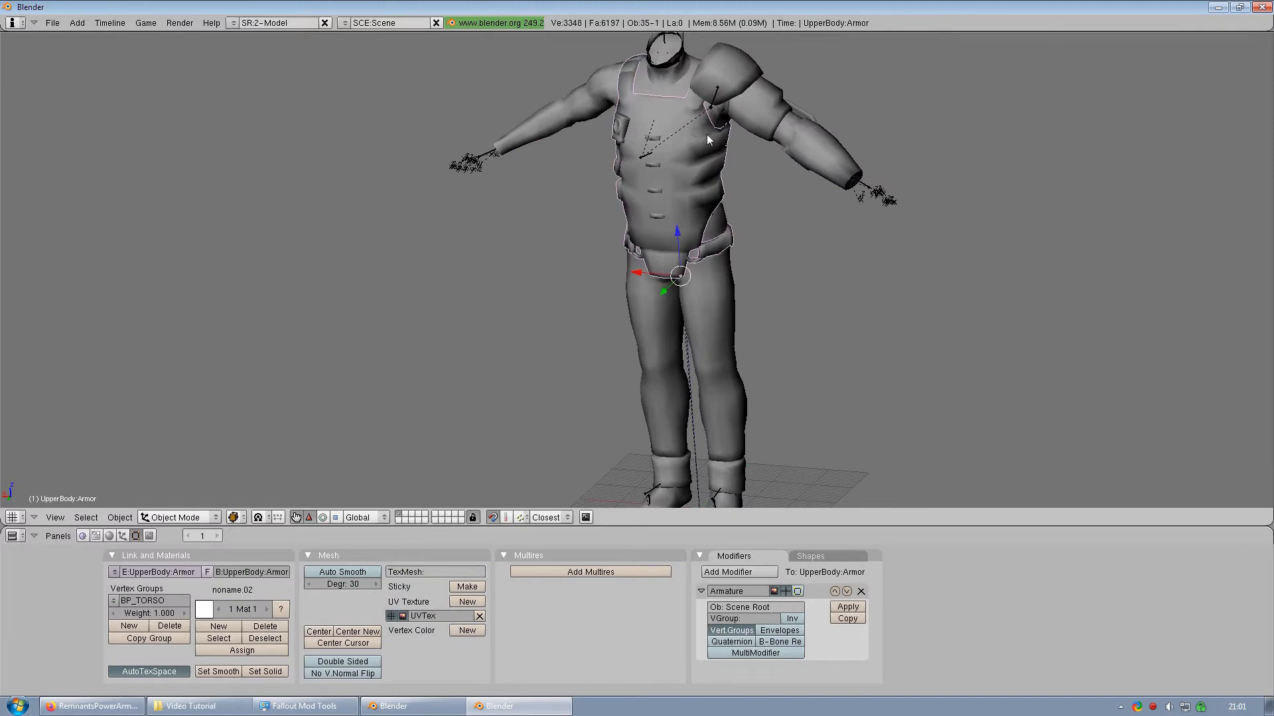
Step: Hide the torso armor, the pauldron with upper arm piece, the power armor forearm and the upper body
{"action": "key", "text": "h"}
{"action": "right_click", "coordinate": [755, 81]}
{"action": "key", "text": "h"}
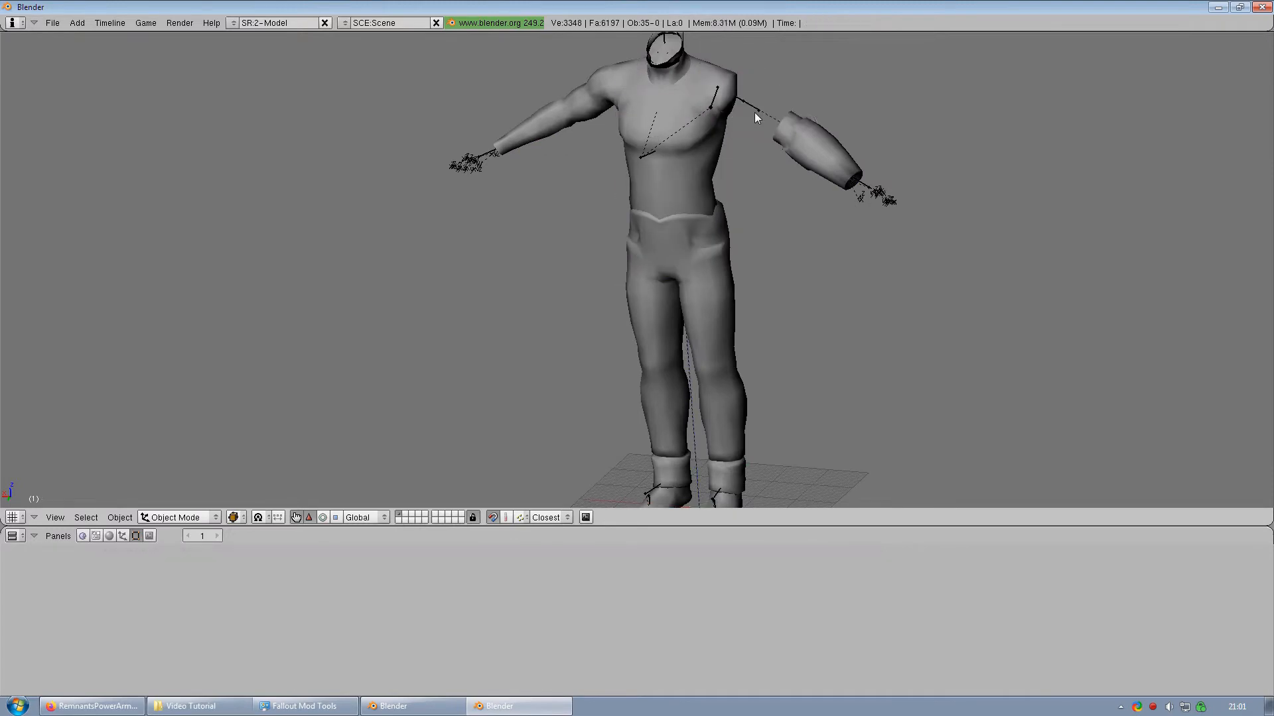
{"action": "right_click", "coordinate": [801, 137]}
{"action": "key", "text": "h"}
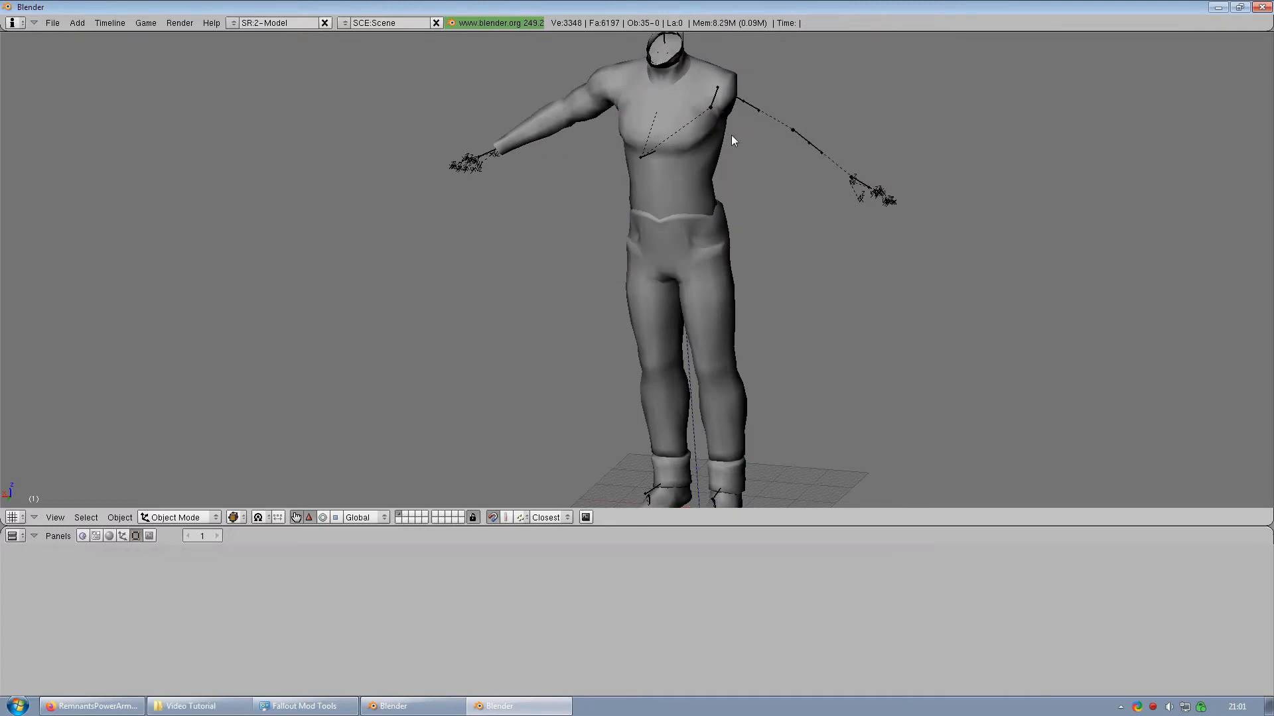
{"action": "right_click", "coordinate": [701, 191]}
{"action": "key", "text": "h"}
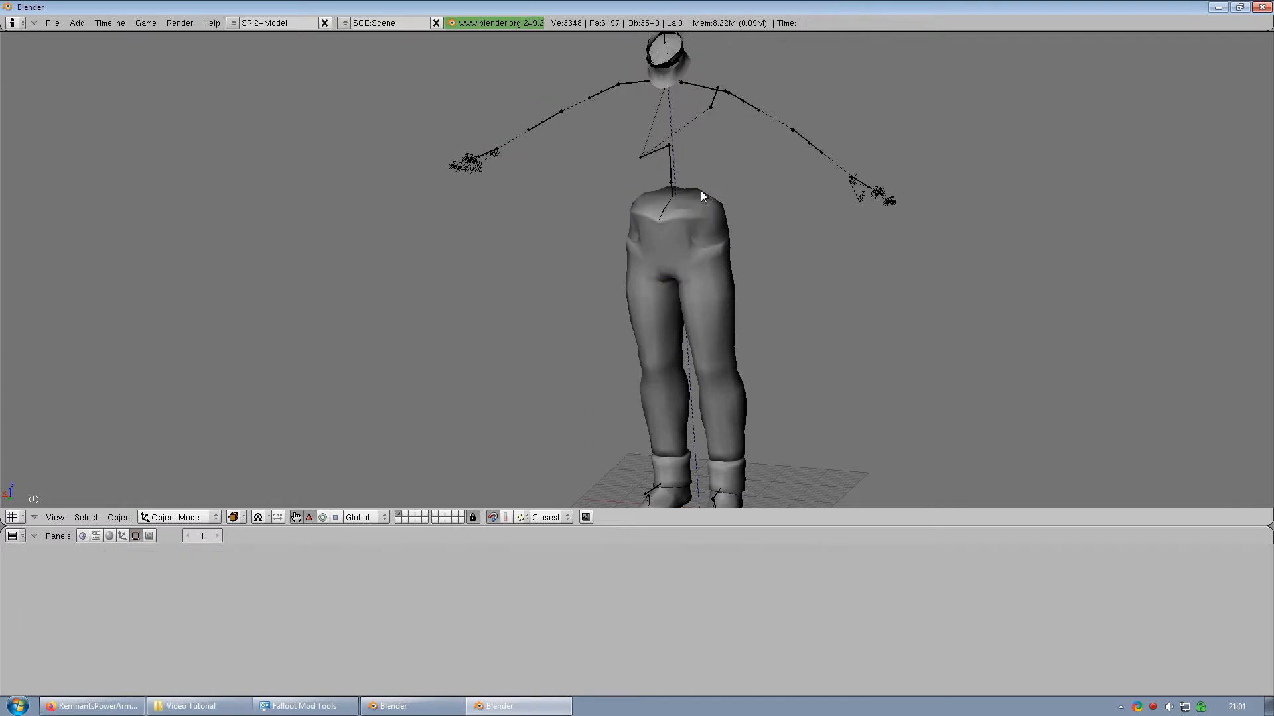
Step: Hide the neck pieces, pants and shoes so that only the skeleton objects stay displayed
{"action": "right_click", "coordinate": [672, 78]}
{"action": "key", "text": "h"}
{"action": "middle_click_drag", "start_coordinate": [722, 64], "coordinate": [663, 240], "text": "shift"}
{"action": "right_click", "coordinate": [660, 235]}
{"action": "key", "text": "h"}
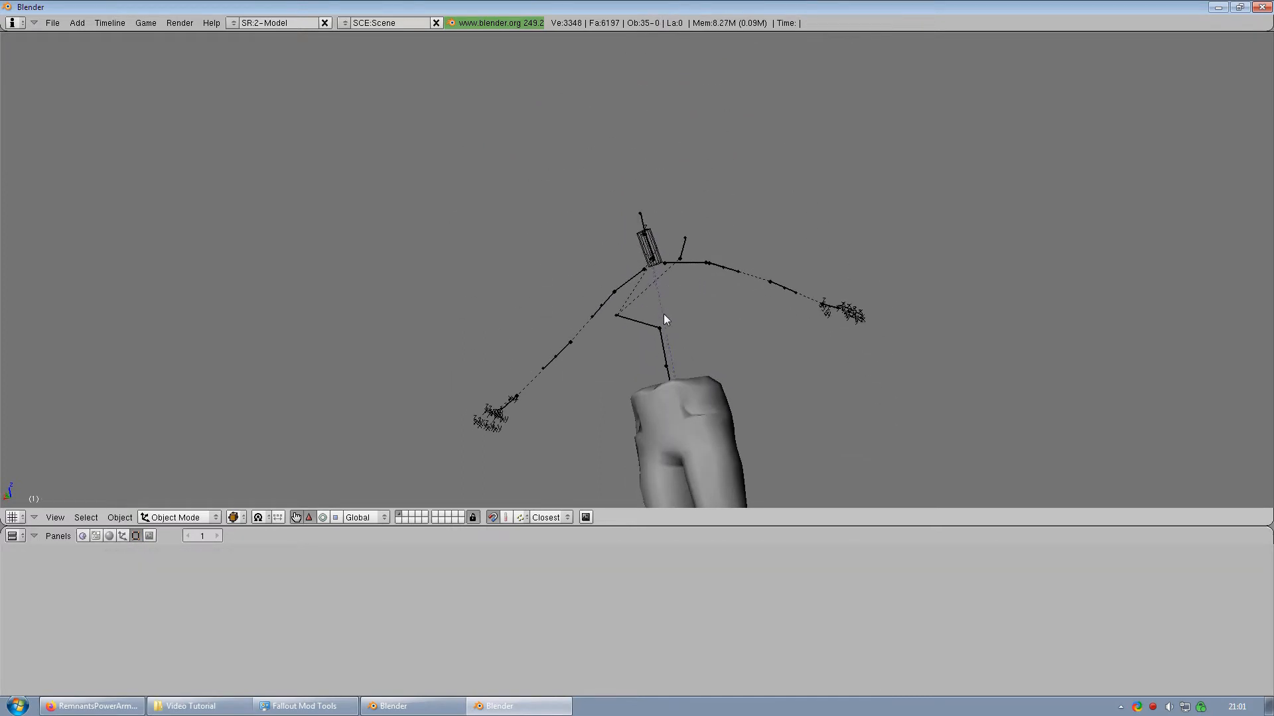
{"action": "middle_click_drag", "start_coordinate": [664, 313], "coordinate": [678, 237], "text": "shift"}
{"action": "right_click", "coordinate": [714, 337]}
{"action": "key", "text": "h"}
{"action": "scroll", "coordinate": [714, 336], "scroll_direction": "down", "scroll_amount": 3}
{"action": "scroll", "coordinate": [678, 238], "scroll_direction": "up", "scroll_amount": 3}
{"action": "right_click", "coordinate": [677, 304]}
{"action": "key", "text": "h"}
{"action": "scroll", "coordinate": [680, 301], "scroll_direction": "down", "scroll_amount": 3}
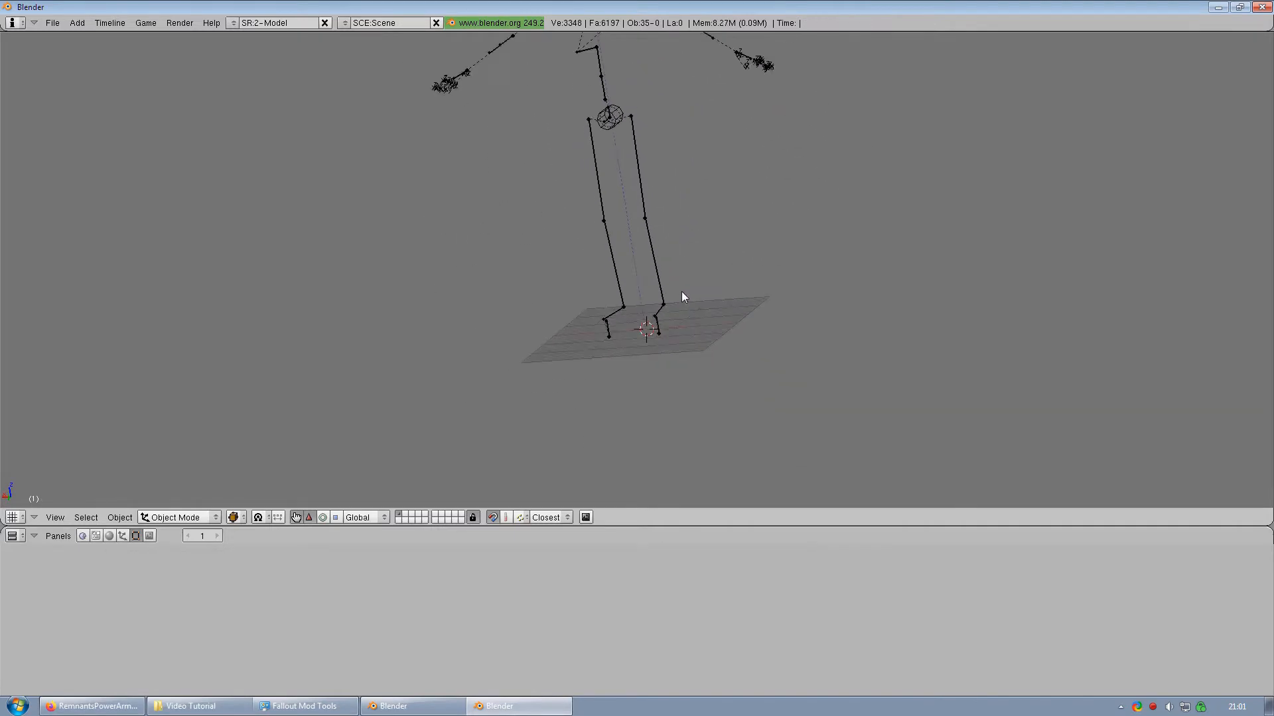
Step: Select all displayed skeleton objects and erase them
{"action": "middle_click_drag", "start_coordinate": [682, 292], "coordinate": [680, 245], "text": "shift"}
{"action": "key", "text": "a"}
{"action": "key", "text": "x"}
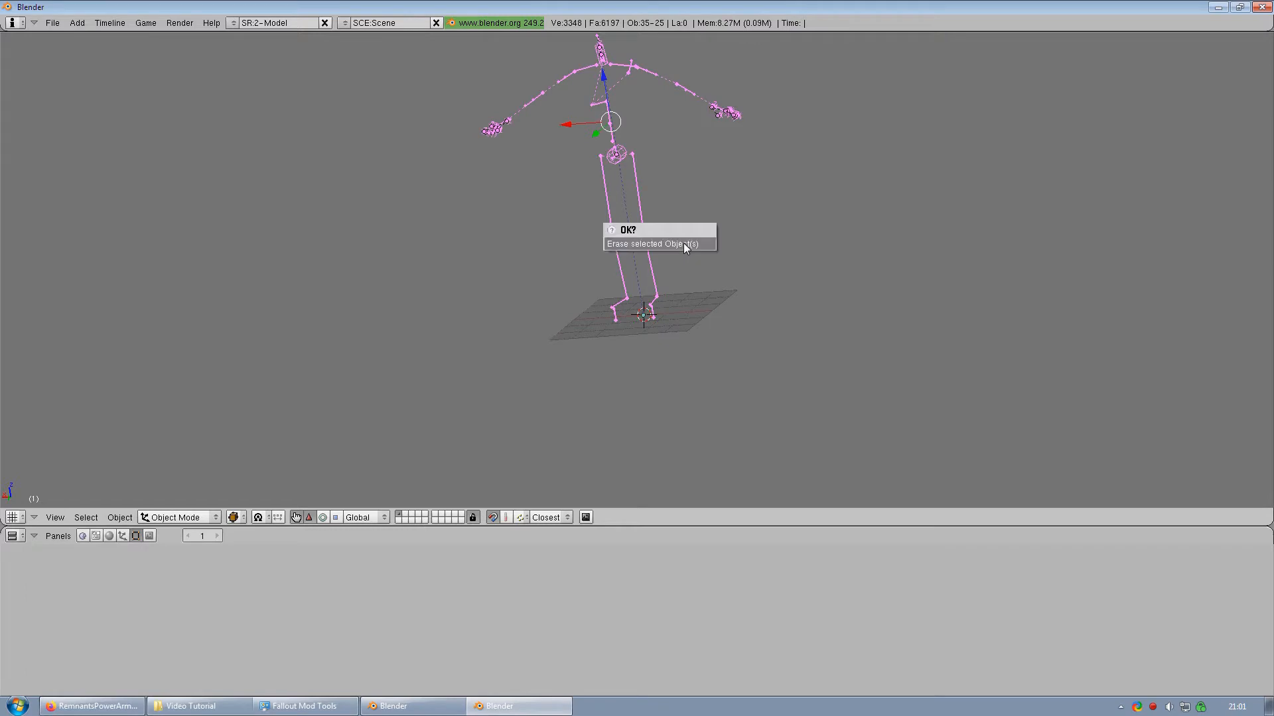
{"action": "left_click", "coordinate": [684, 244]}
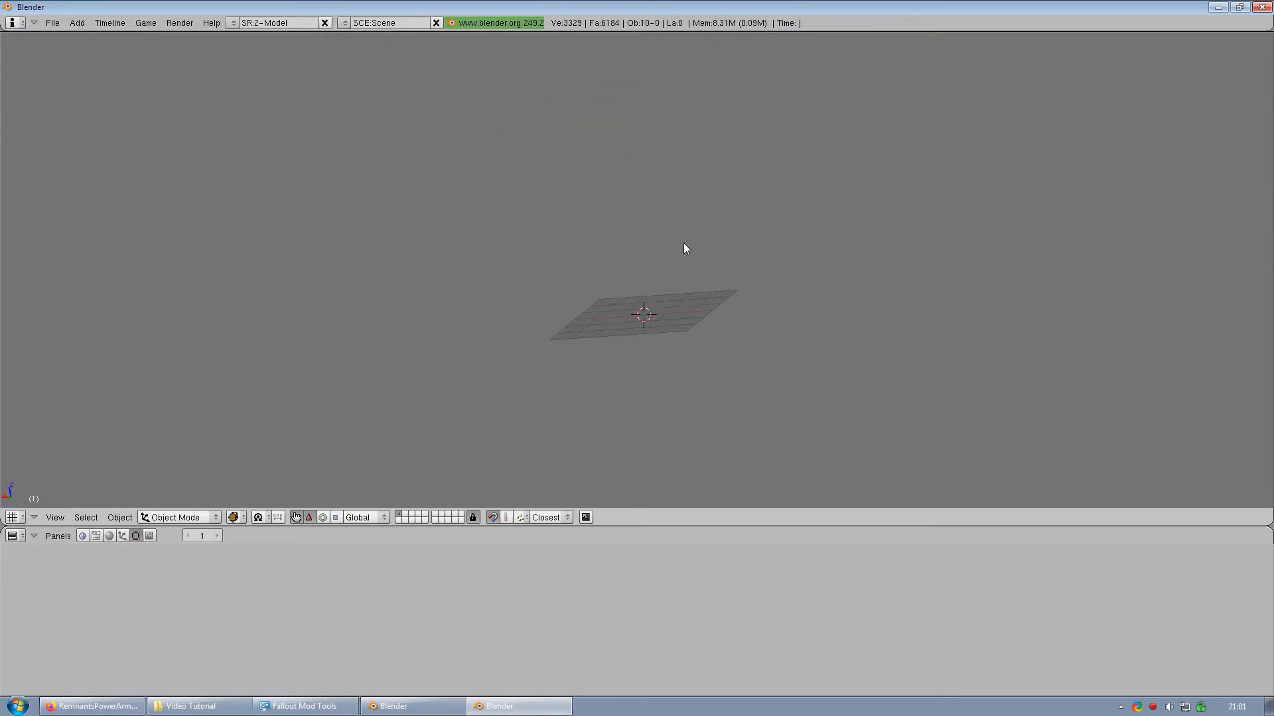
Step: Unhide all outfit meshes and clear the selection
{"action": "key", "text": "alt+h"}
{"action": "scroll", "coordinate": [682, 247], "scroll_direction": "up", "scroll_amount": 3}
{"action": "middle_click_drag", "start_coordinate": [683, 150], "coordinate": [723, 307], "text": "shift"}
{"action": "key", "text": "a"}
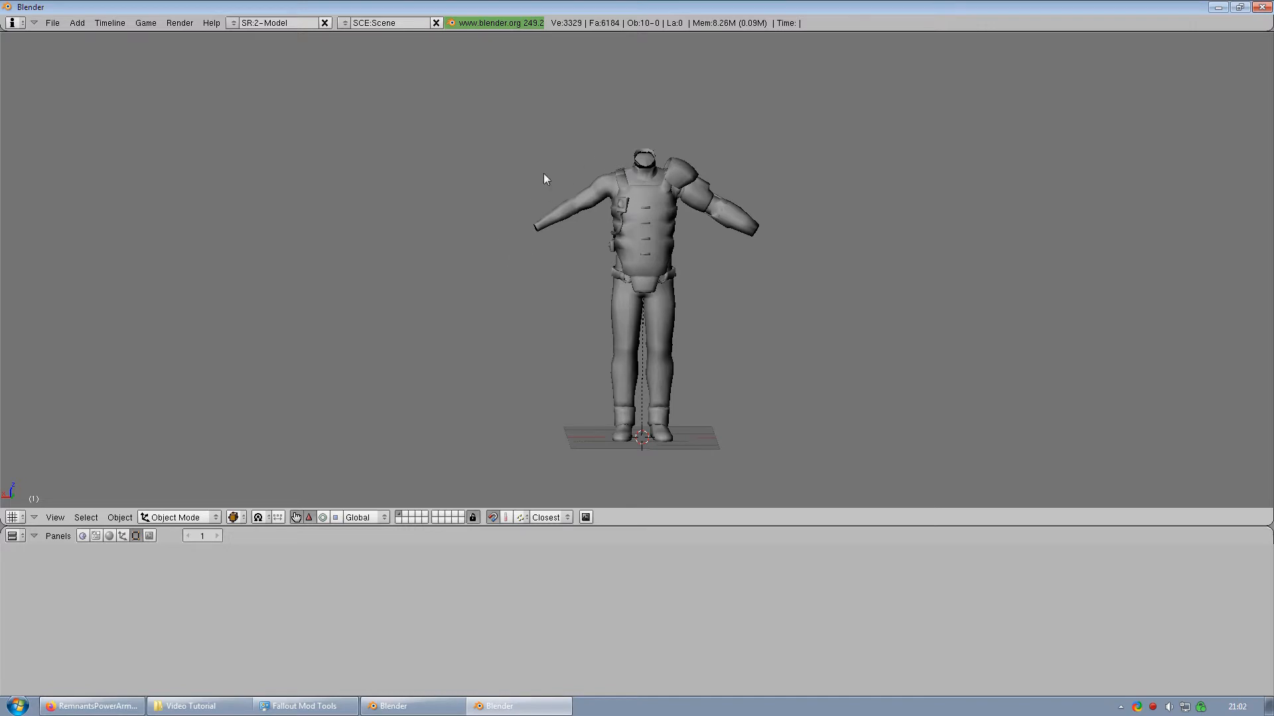
Step: Export all objects as TestSHELL-WIP2 in NIF format, geometry only, with the Fallout 3 settings
{"action": "key", "text": "a"}
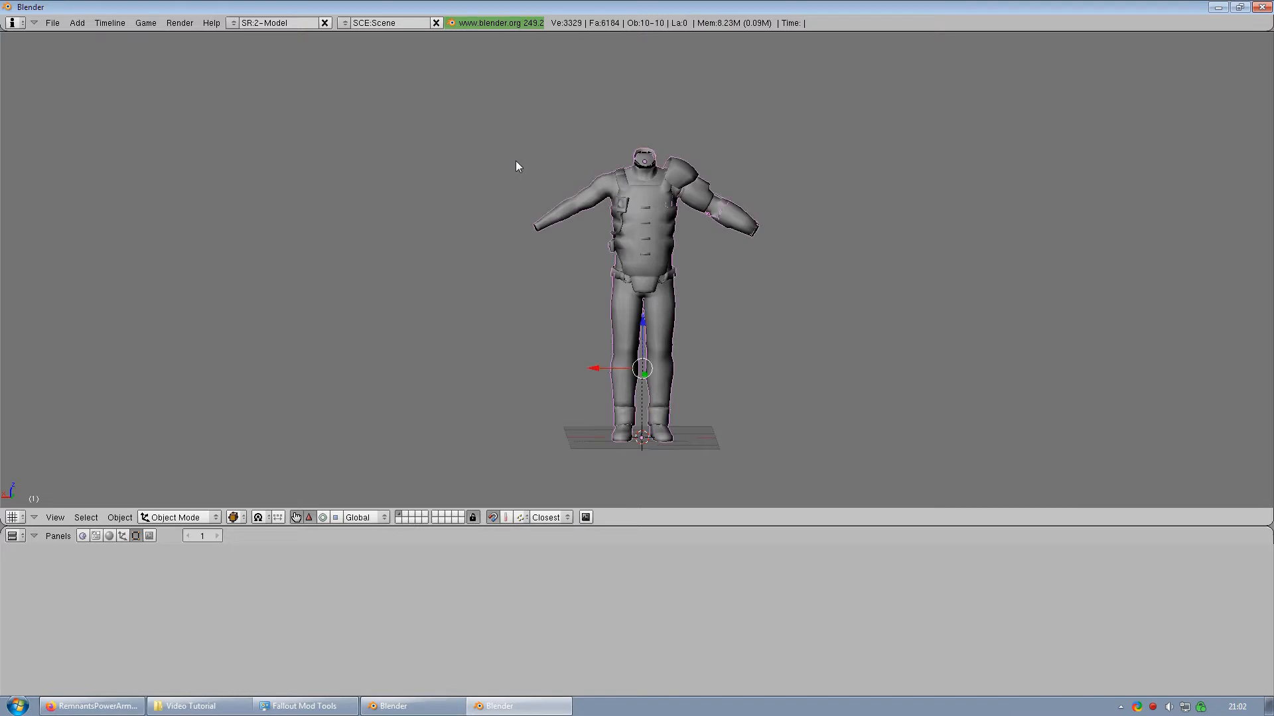
{"action": "left_click", "coordinate": [52, 23]}
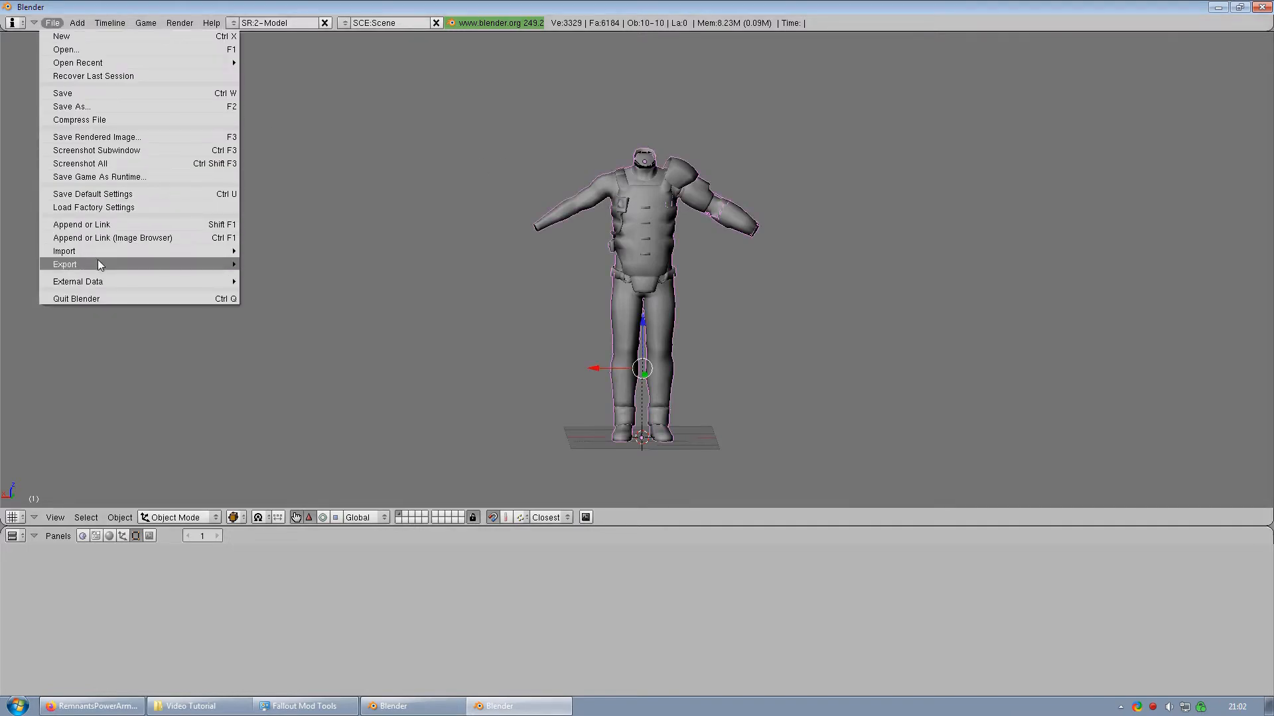
{"action": "mouse_move", "coordinate": [97, 264]}
{"action": "left_click", "coordinate": [308, 467]}
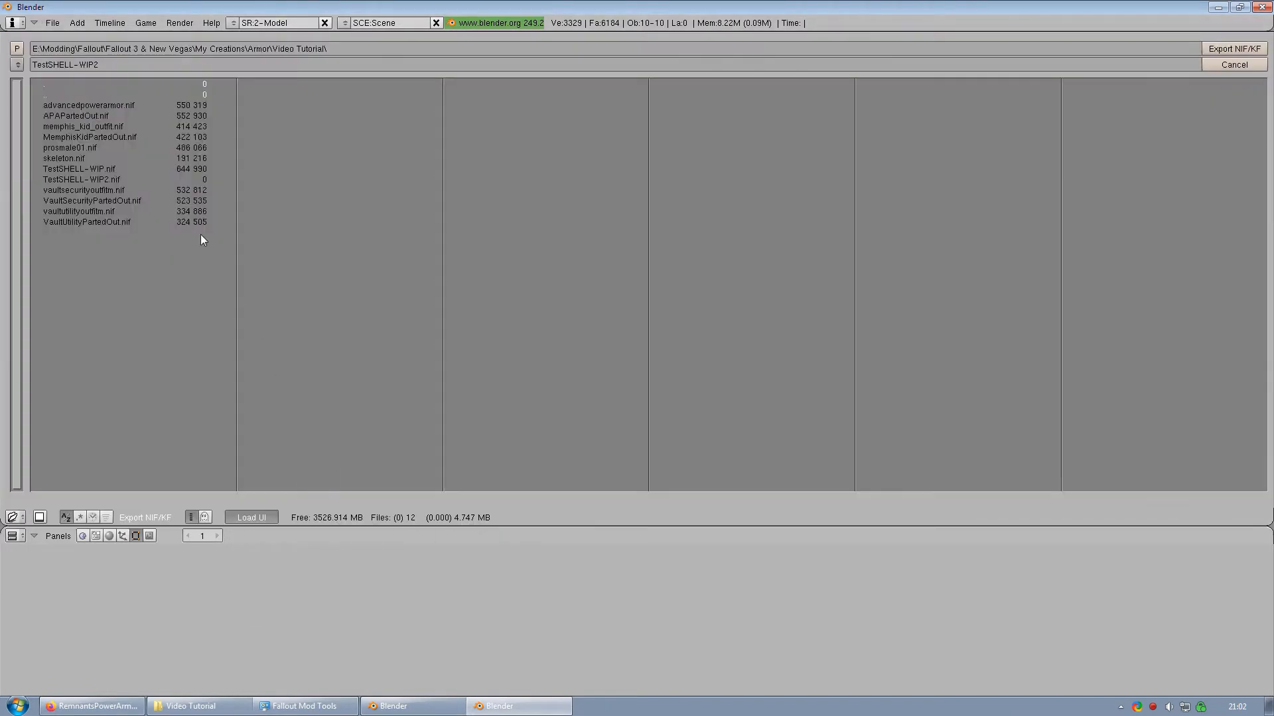
{"action": "left_click", "coordinate": [1228, 47]}
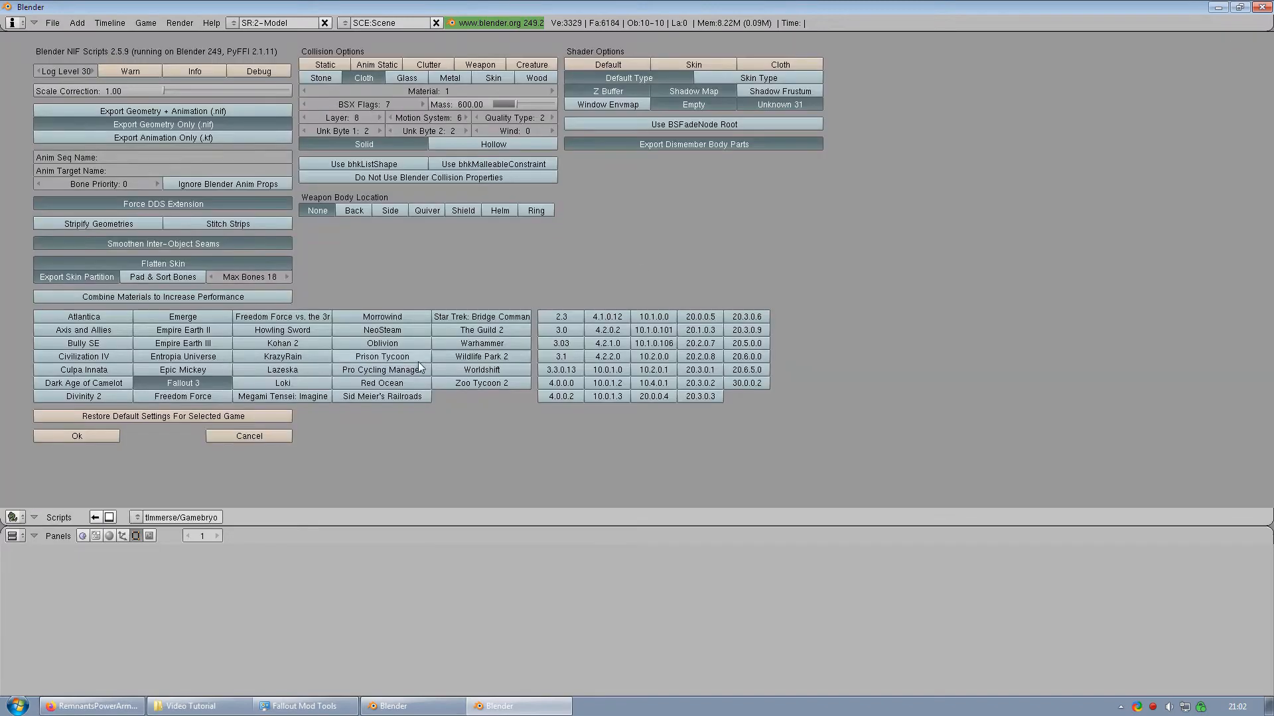
{"action": "left_click", "coordinate": [106, 437]}
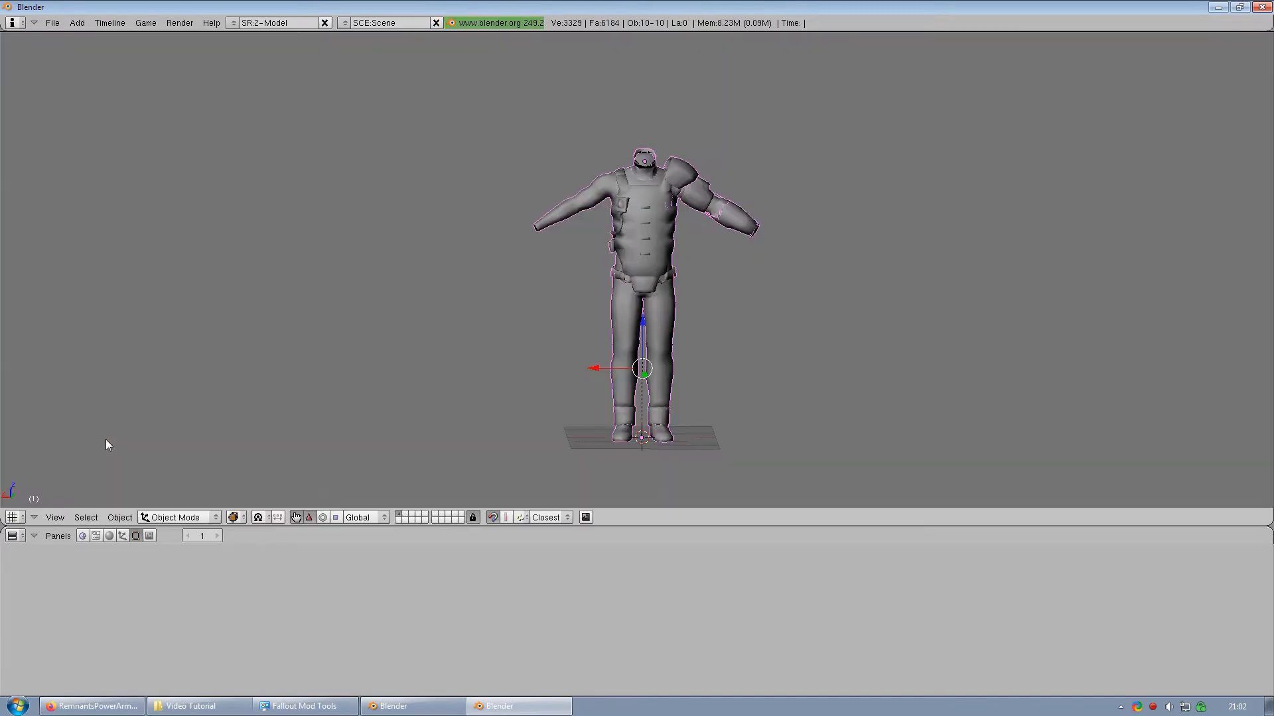
Step: Open TestSHELL-WIP2.nif in NifSkope and light the model with minimum direct light and full ambient light
{"action": "left_click", "coordinate": [191, 706]}
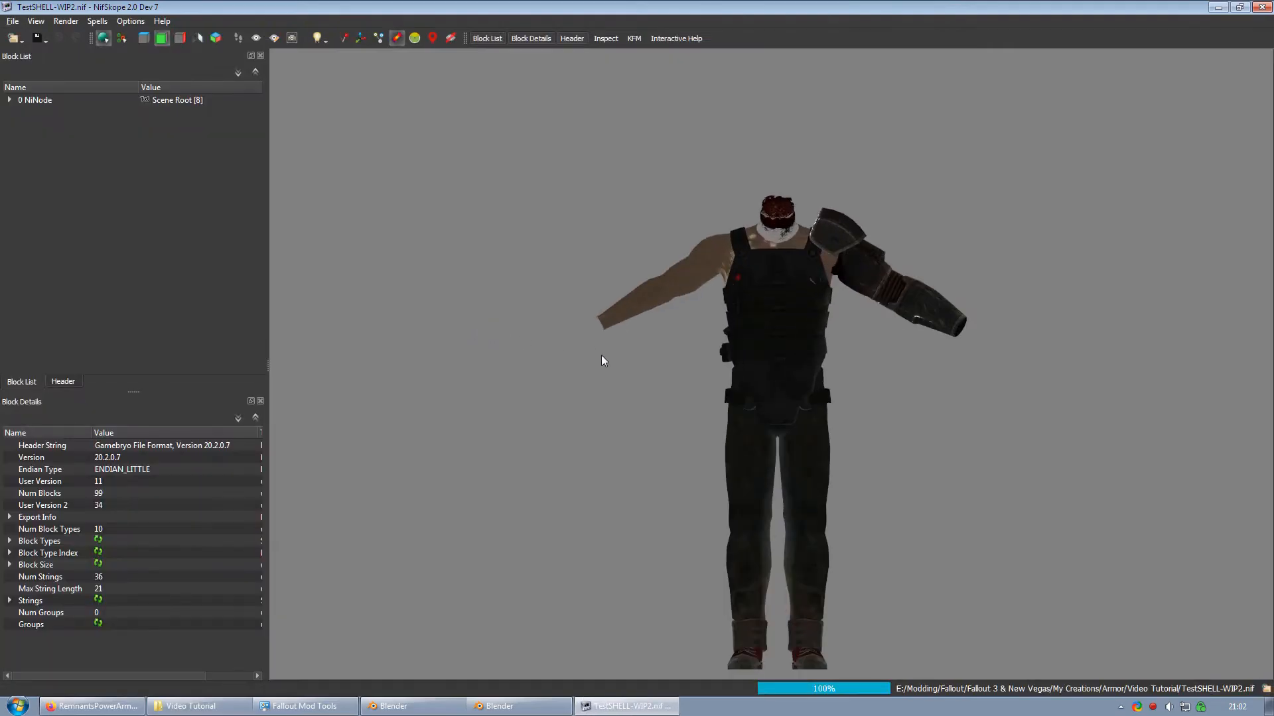
{"action": "left_click_drag", "start_coordinate": [602, 358], "coordinate": [670, 392]}
{"action": "scroll", "coordinate": [670, 372], "scroll_direction": "up", "scroll_amount": 5}
{"action": "scroll", "coordinate": [670, 392], "scroll_direction": "down", "scroll_amount": 5}
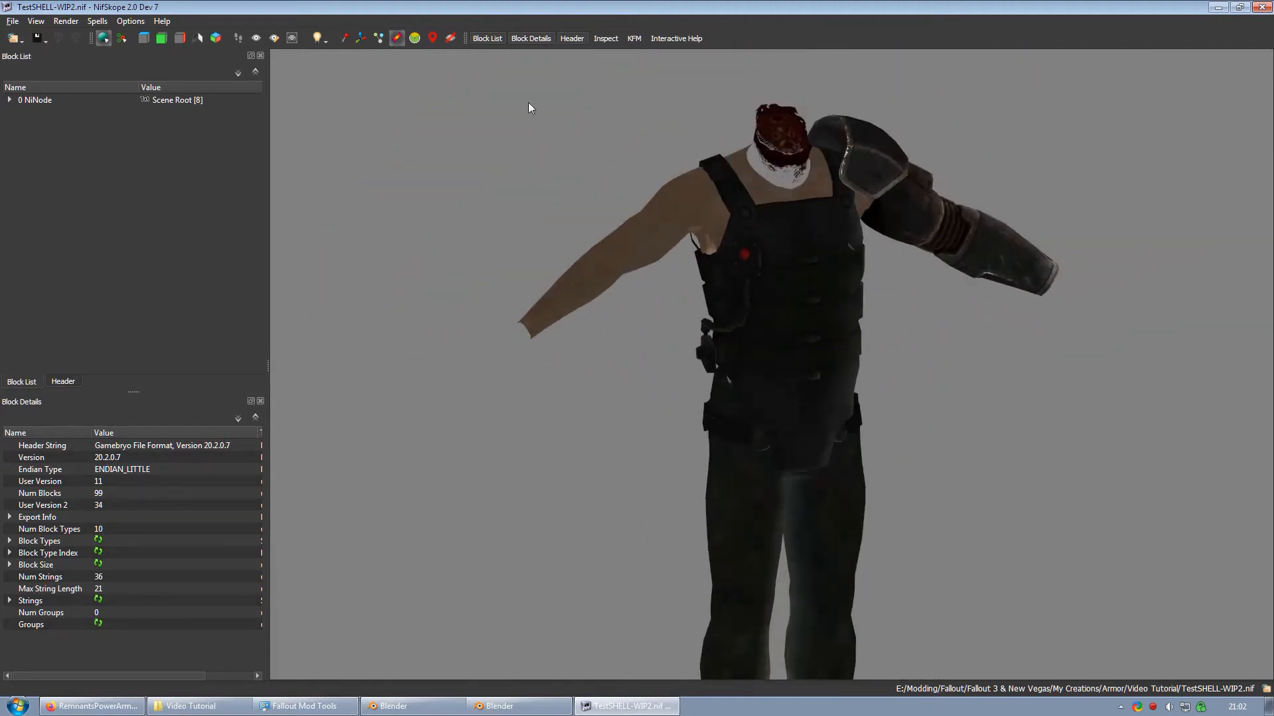
{"action": "left_click", "coordinate": [323, 41]}
{"action": "left_click_drag", "start_coordinate": [373, 104], "coordinate": [340, 86]}
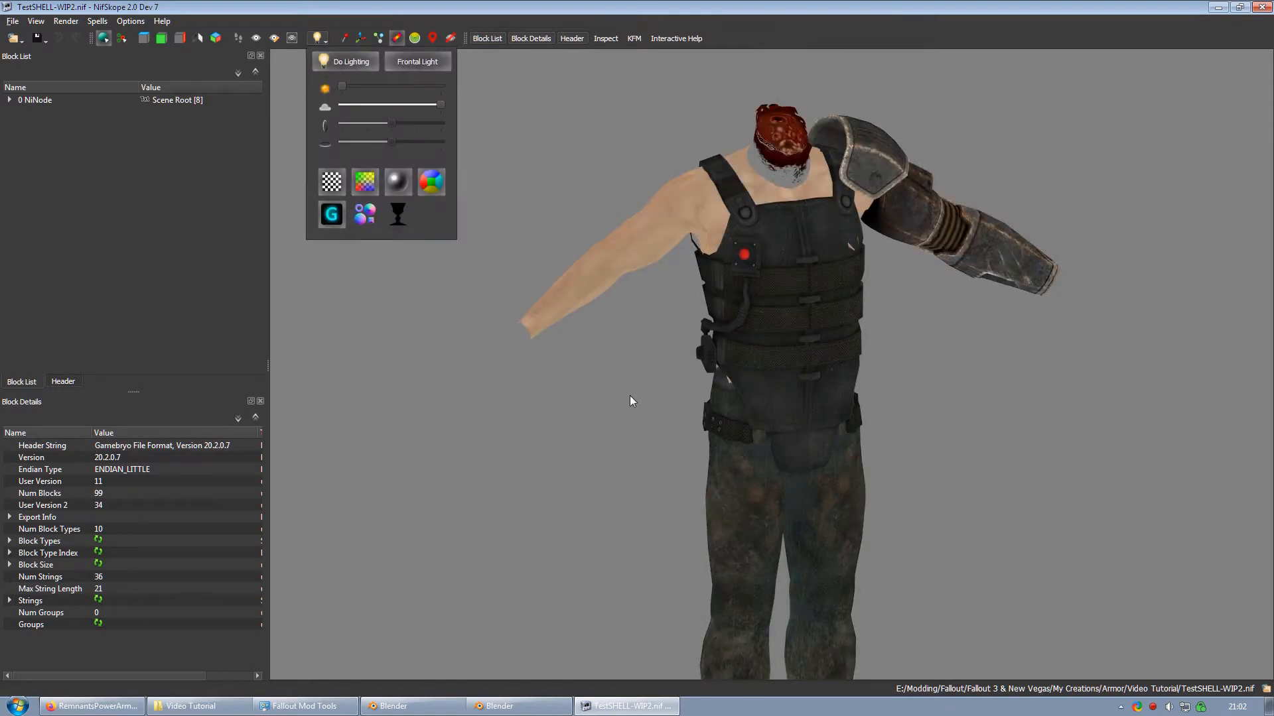
{"action": "left_click_drag", "start_coordinate": [630, 397], "coordinate": [652, 405]}
Step: Expand the root NiNode and look through its shapes and bone nodes
{"action": "left_click", "coordinate": [9, 101]}
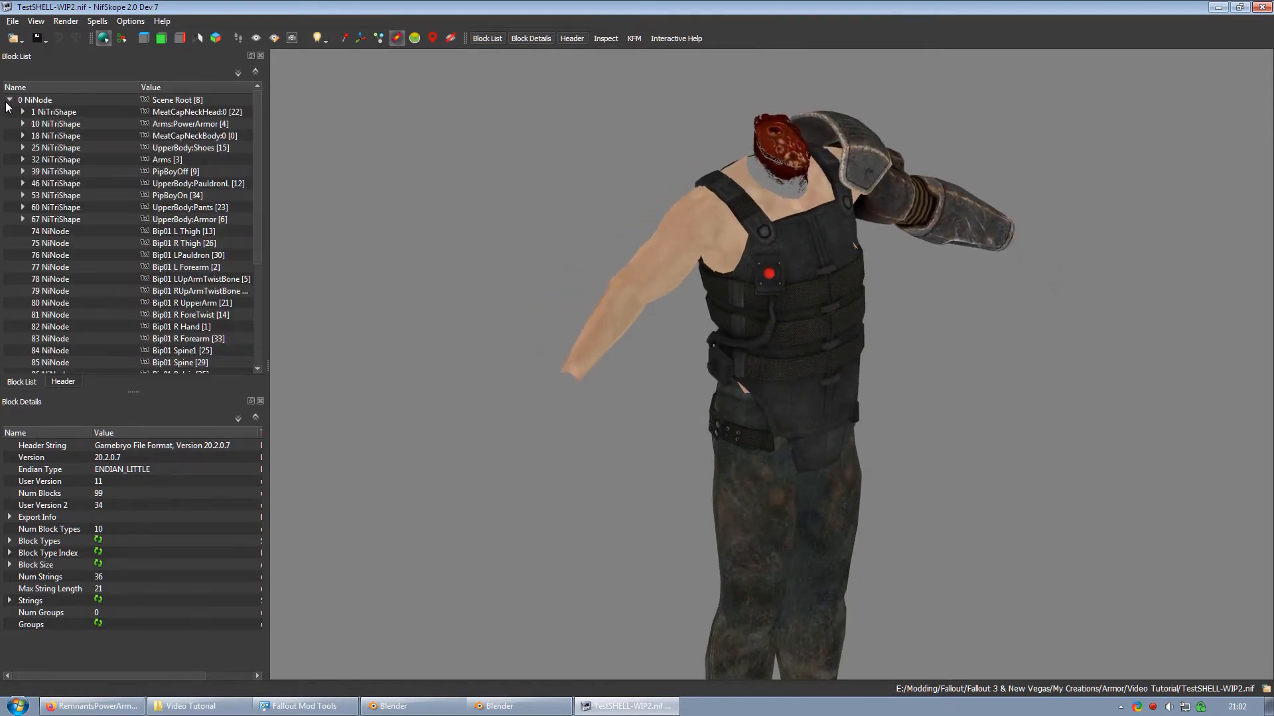
{"action": "scroll", "coordinate": [155, 192], "scroll_direction": "down", "scroll_amount": 3}
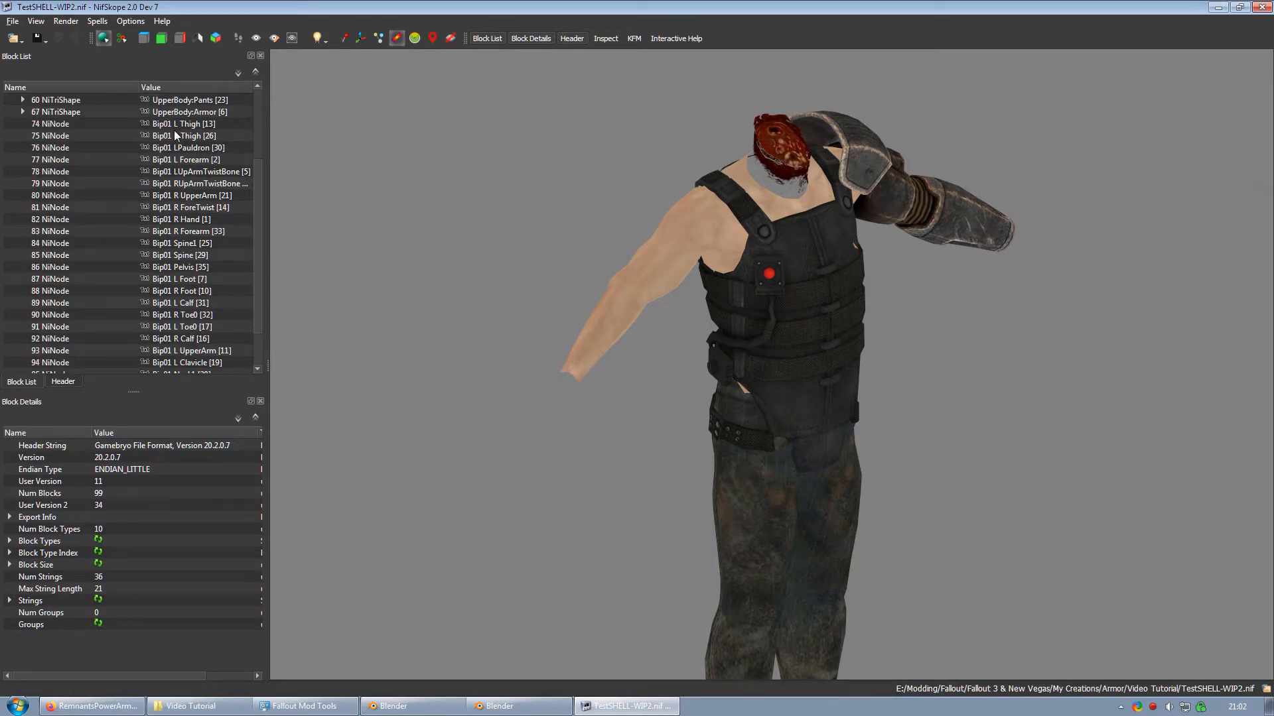
{"action": "scroll", "coordinate": [172, 235], "scroll_direction": "down", "scroll_amount": 2}
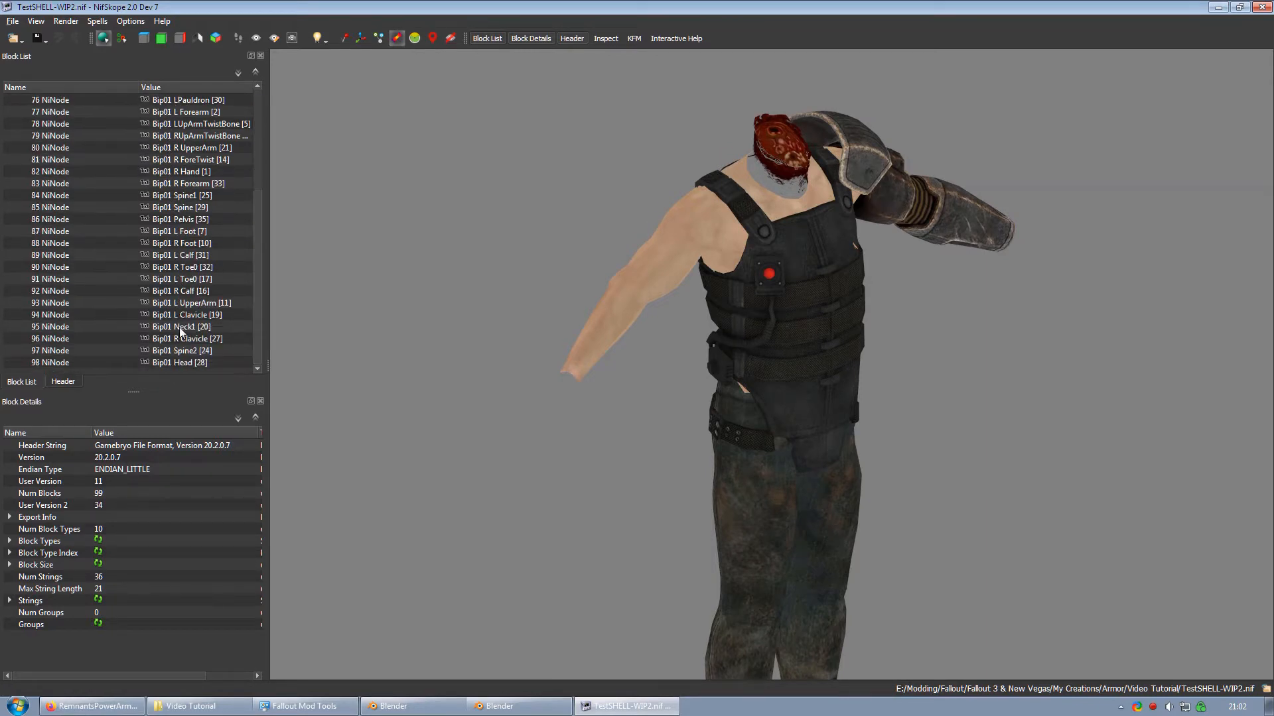
{"action": "scroll", "coordinate": [178, 360], "scroll_direction": "up", "scroll_amount": 5}
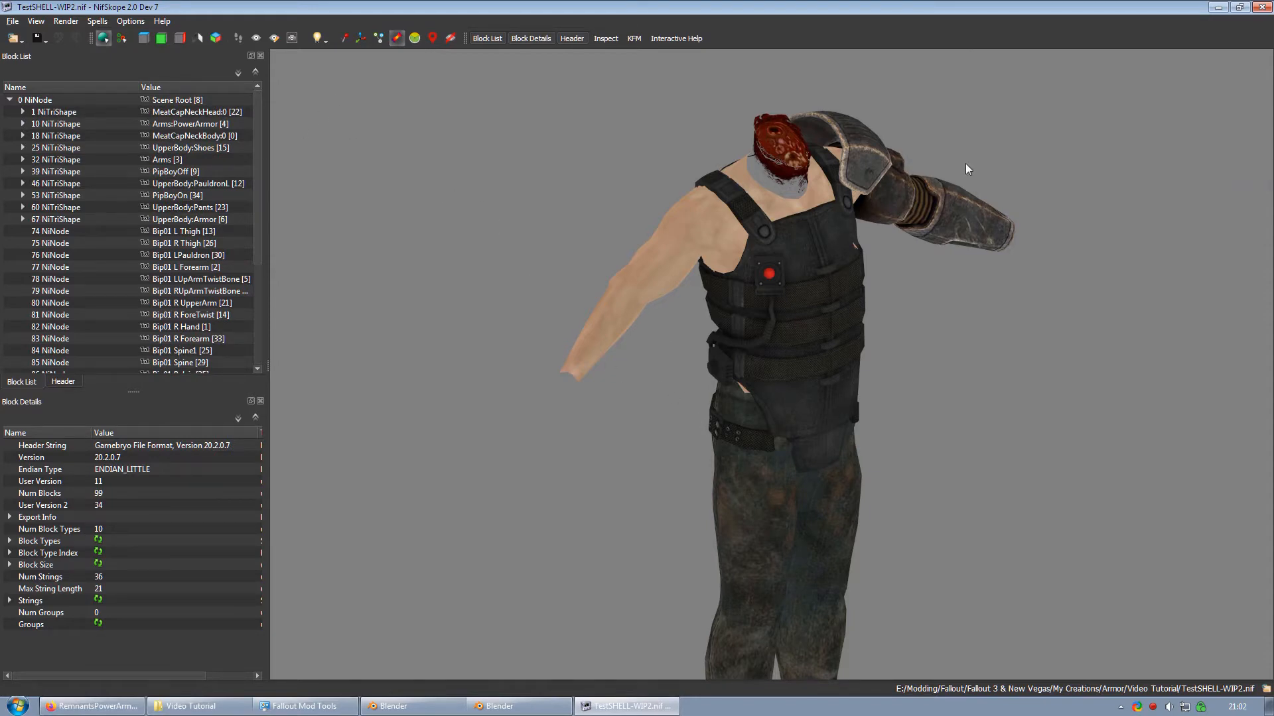
Step: Examine the front of the torso armor and select the shape that pokes through its chest
{"action": "left_click_drag", "start_coordinate": [965, 163], "coordinate": [820, 277]}
{"action": "middle_click_drag", "start_coordinate": [786, 284], "coordinate": [722, 340]}
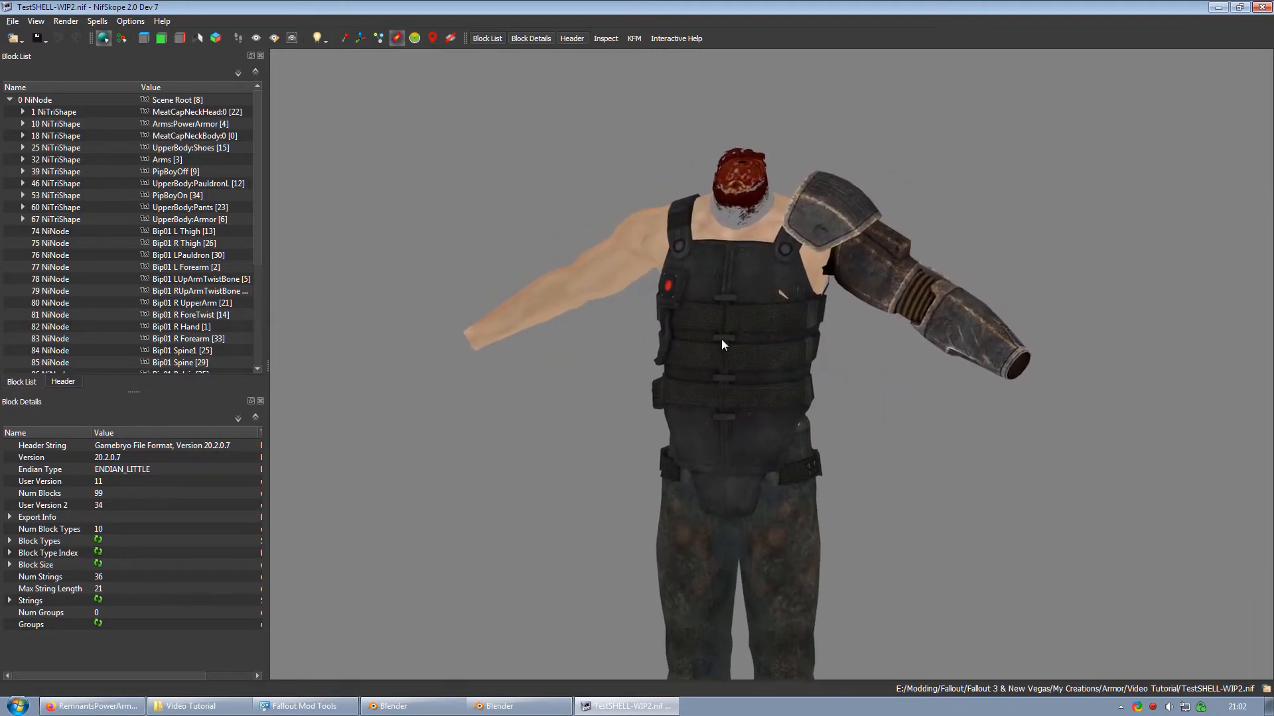
{"action": "scroll", "coordinate": [722, 340], "scroll_direction": "up", "scroll_amount": 4}
{"action": "left_click", "coordinate": [795, 192]}
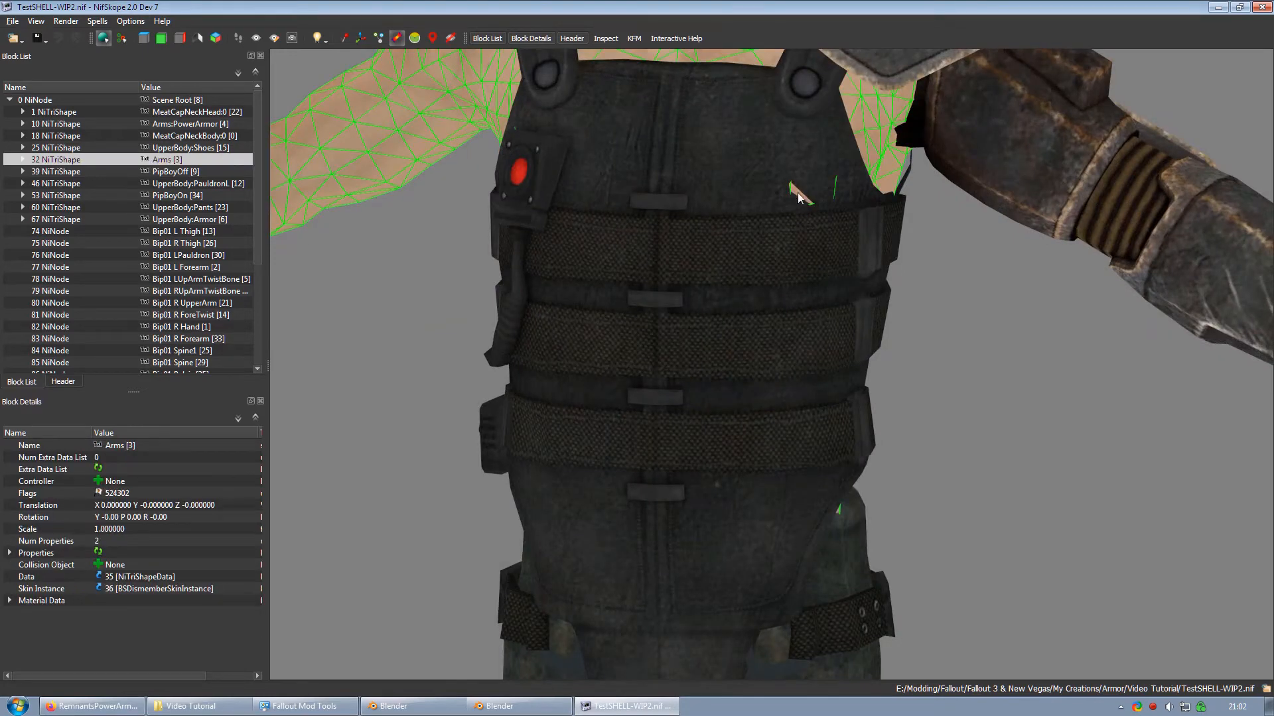
{"action": "scroll", "coordinate": [785, 211], "scroll_direction": "down", "scroll_amount": 4}
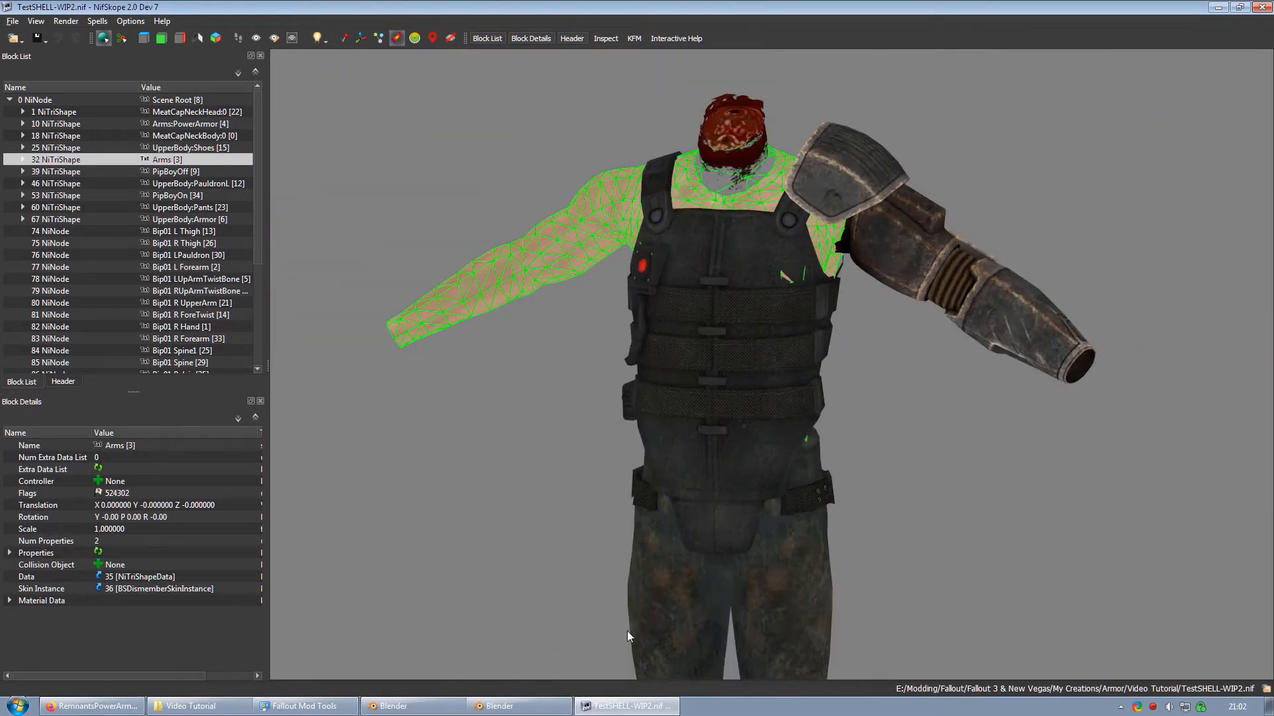
Step: Switch back to Blender and put the Arms mesh into Edit Mode
{"action": "left_click", "coordinate": [511, 703]}
{"action": "scroll", "coordinate": [730, 236], "scroll_direction": "up", "scroll_amount": 6}
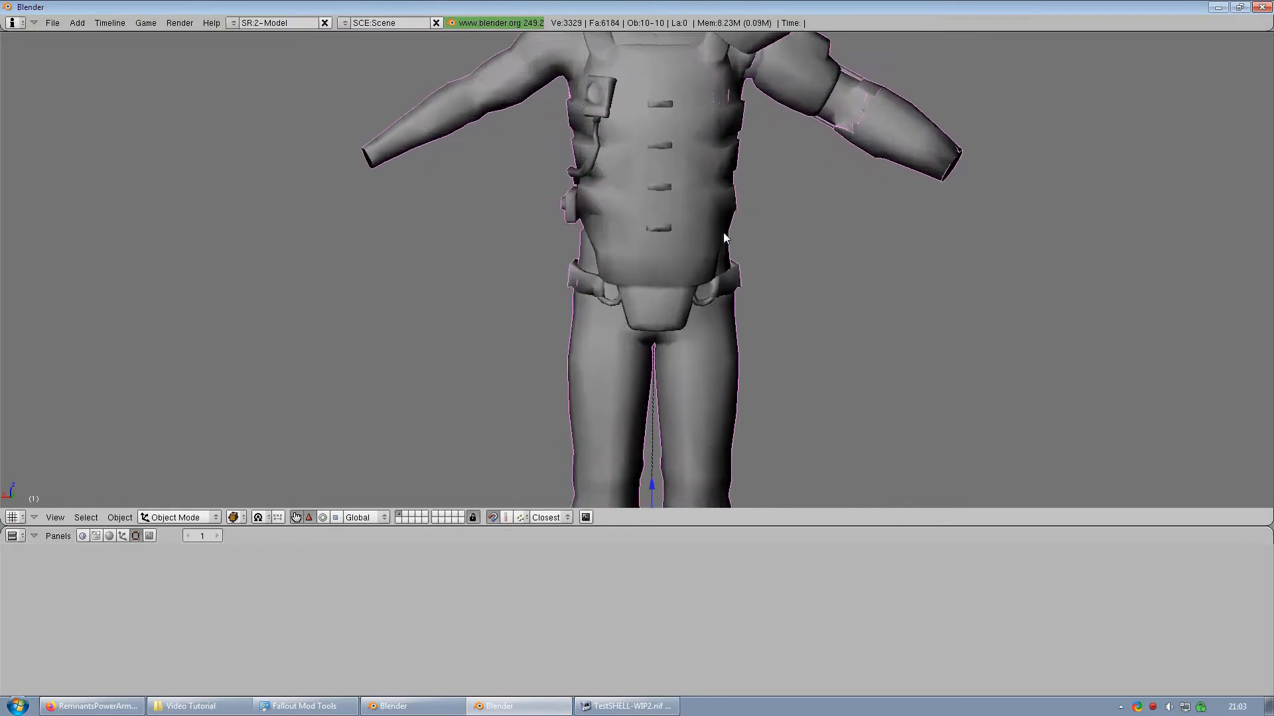
{"action": "key", "text": "a"}
{"action": "middle_click_drag", "start_coordinate": [719, 128], "coordinate": [657, 329]}
{"action": "right_click", "coordinate": [568, 192]}
{"action": "key", "text": "Tab"}
Step: Select the two body vertices poking through the torso armor's chest and move them inward along Y beneath the armor
{"action": "scroll", "coordinate": [657, 329], "scroll_direction": "up", "scroll_amount": 5}
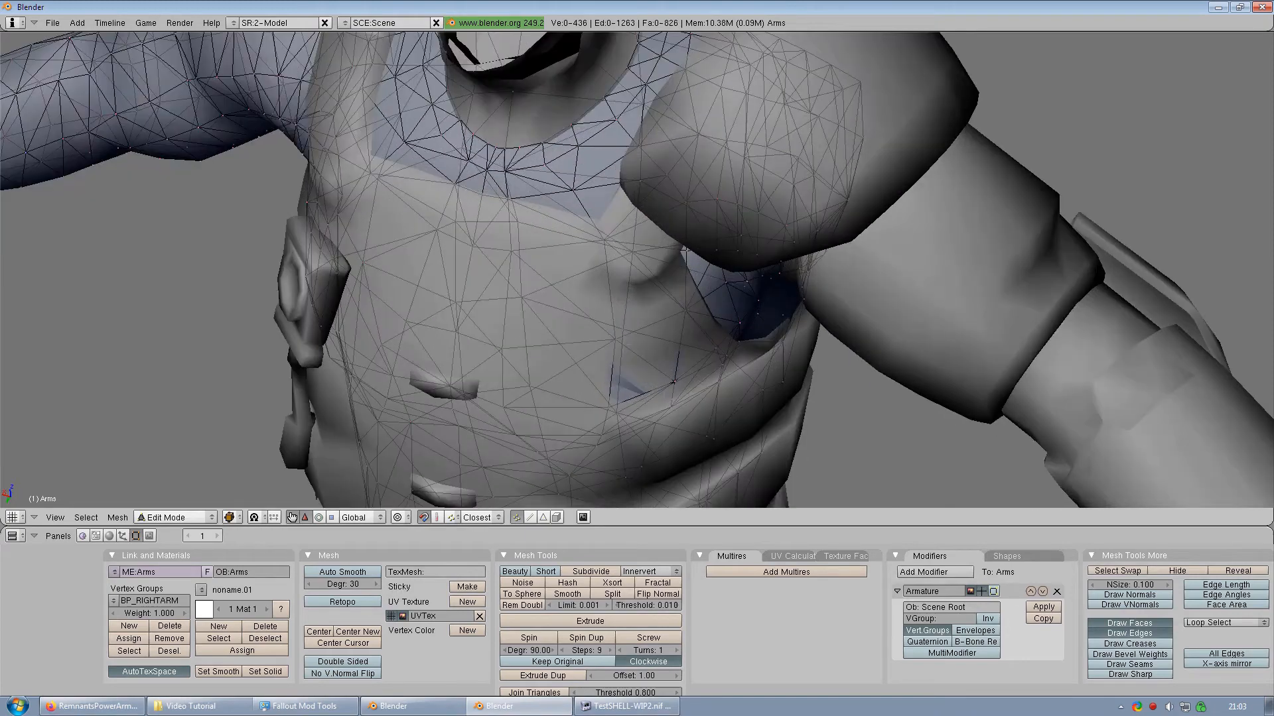
{"action": "right_click", "coordinate": [674, 383]}
{"action": "middle_click_drag", "start_coordinate": [673, 383], "coordinate": [565, 346]}
{"action": "right_click", "coordinate": [556, 323], "text": "shift"}
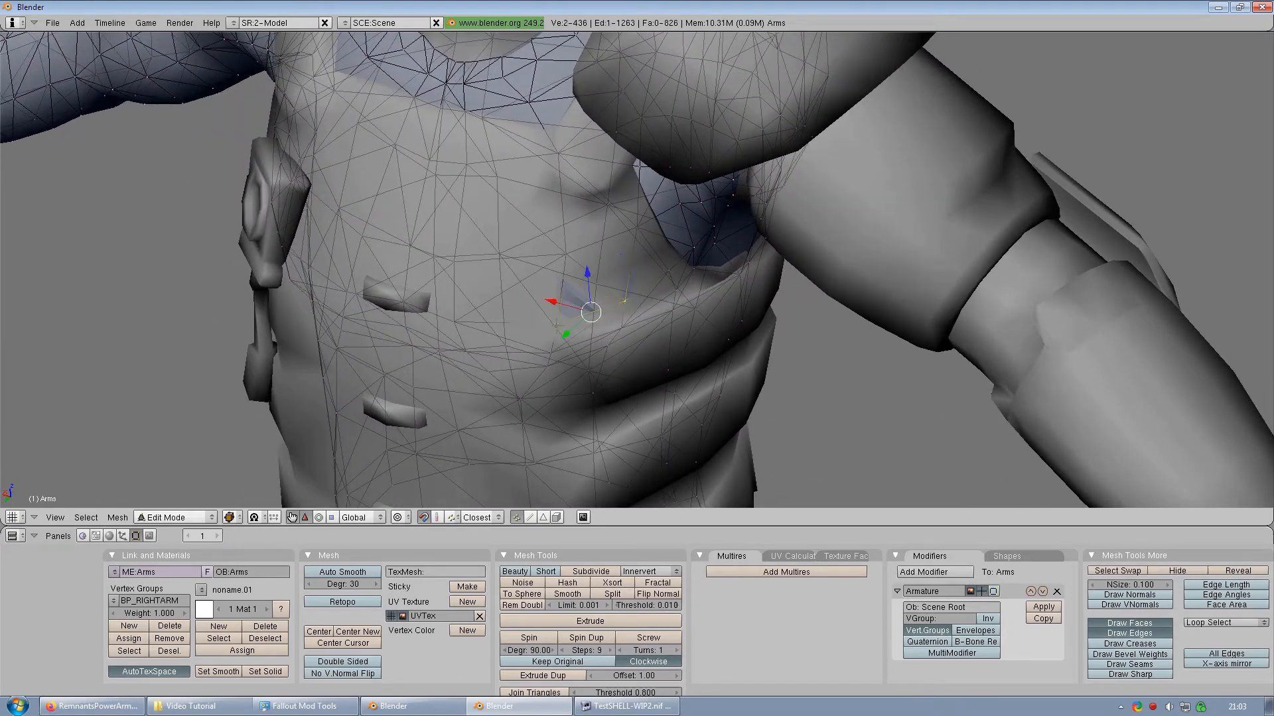
{"action": "left_click_drag", "start_coordinate": [565, 335], "coordinate": [548, 295]}
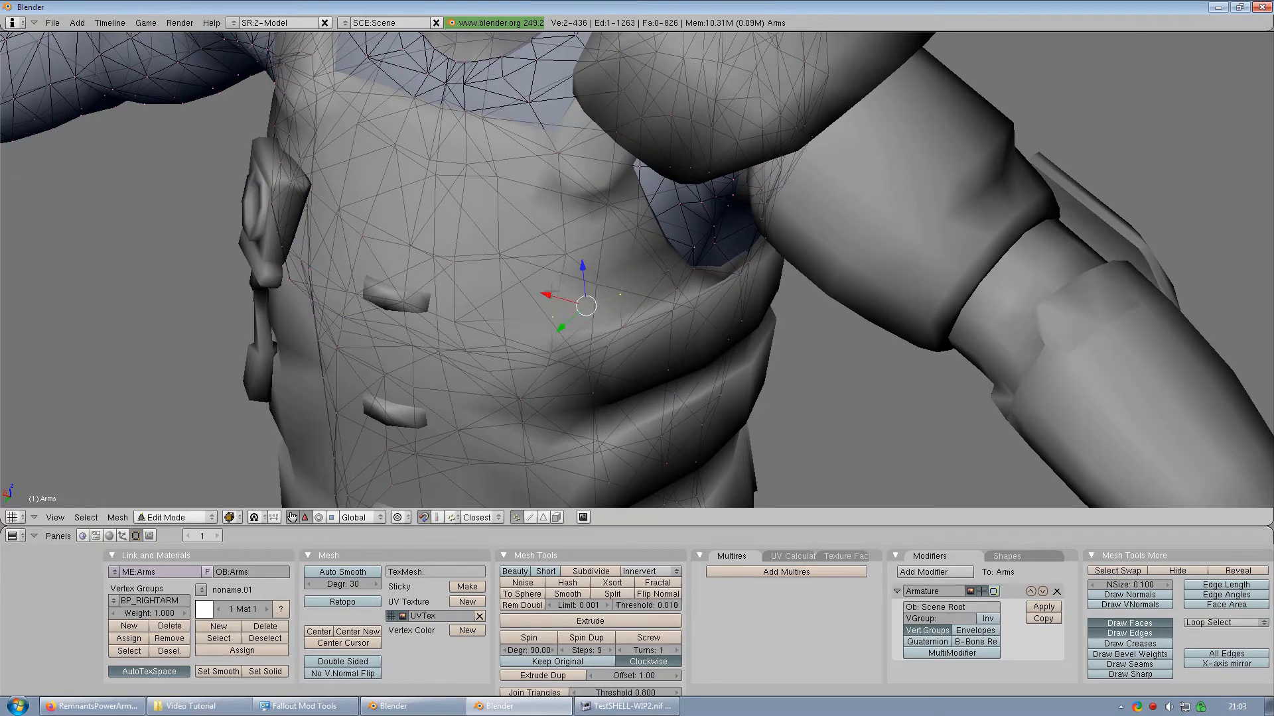
{"action": "scroll", "coordinate": [573, 354], "scroll_direction": "down", "scroll_amount": 4}
{"action": "key", "text": "a"}
{"action": "middle_click_drag", "start_coordinate": [573, 355], "coordinate": [647, 319]}
{"action": "scroll", "coordinate": [647, 319], "scroll_direction": "down", "scroll_amount": 5}
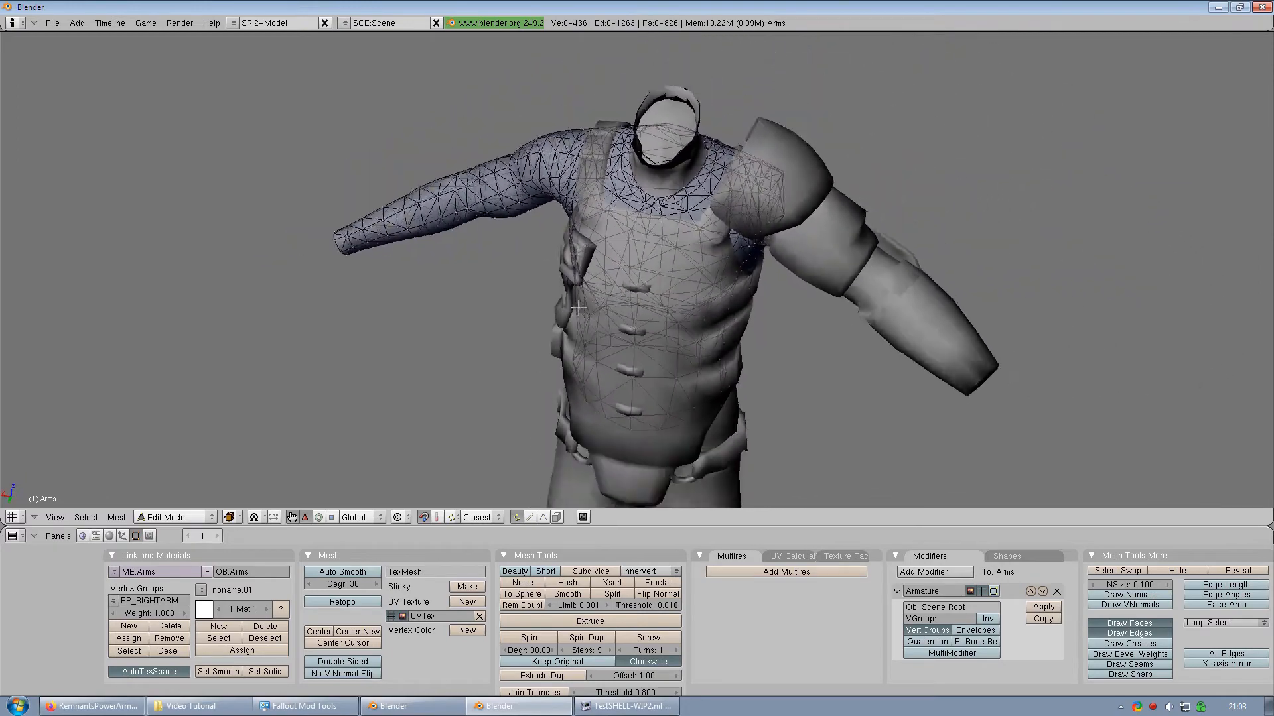
Step: Return to Object Mode and re-export all objects over TestSHELL-WIP2 as geometry-only NIF with the Fallout 3 settings
{"action": "key", "text": "Tab"}
{"action": "scroll", "coordinate": [603, 276], "scroll_direction": "down", "scroll_amount": 2}
{"action": "middle_click_drag", "start_coordinate": [602, 276], "coordinate": [604, 245]}
{"action": "key", "text": "a"}
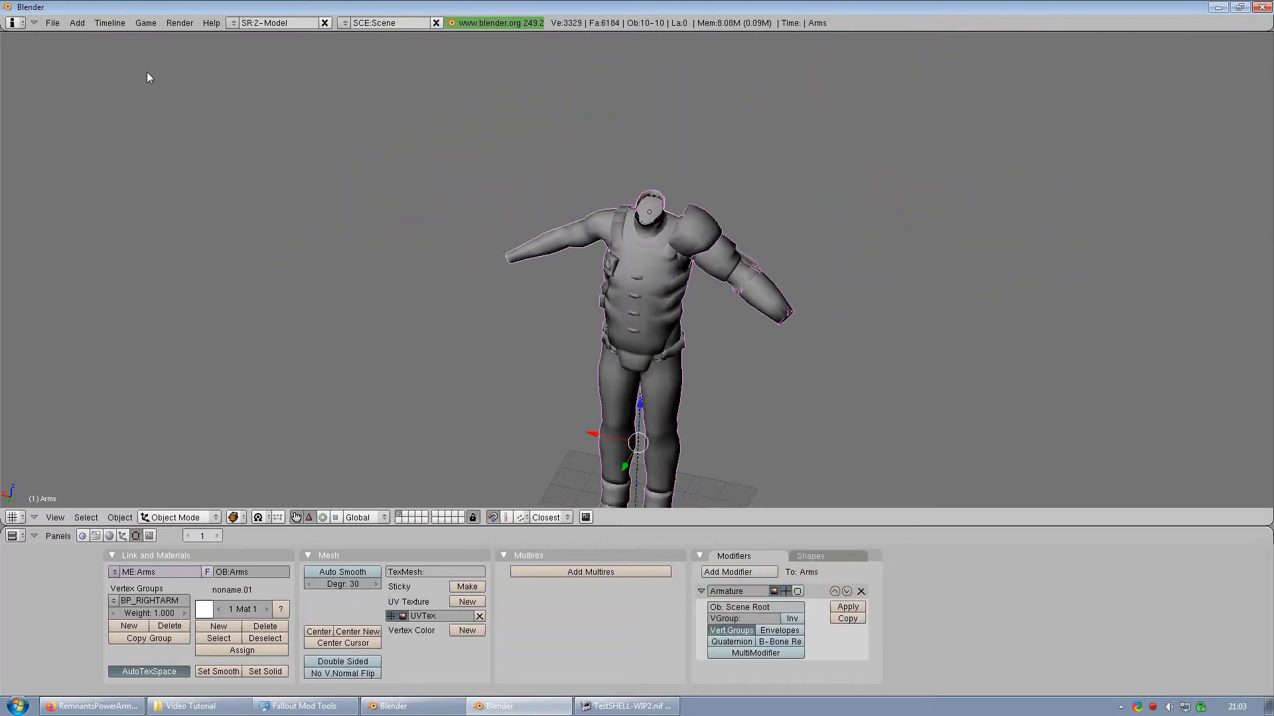
{"action": "left_click", "coordinate": [53, 23]}
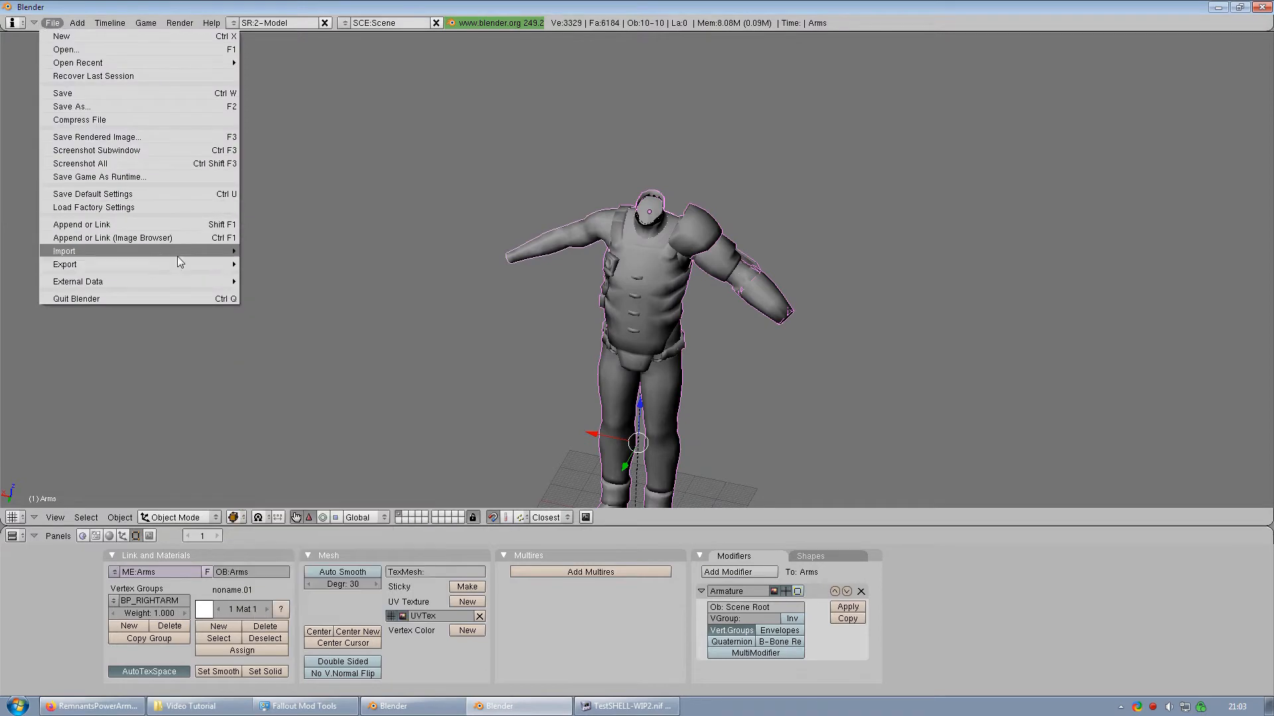
{"action": "left_click", "coordinate": [53, 23]}
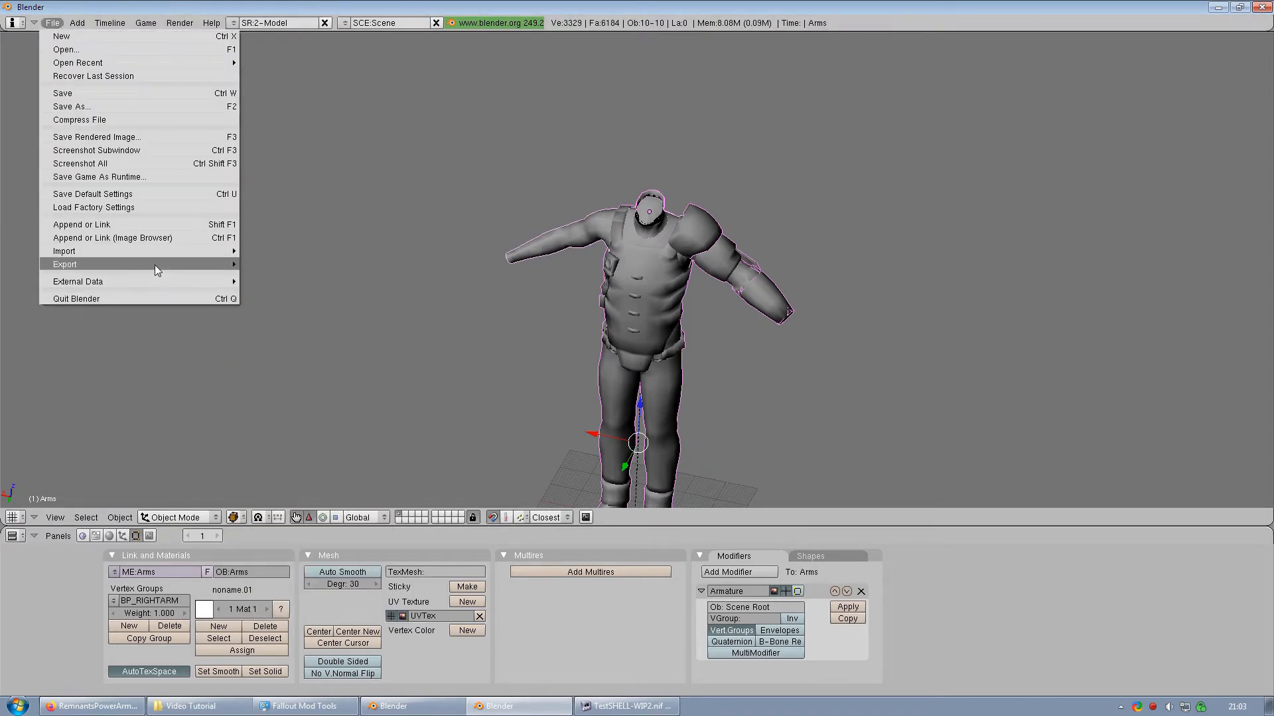
{"action": "mouse_move", "coordinate": [154, 265]}
{"action": "left_click", "coordinate": [304, 466]}
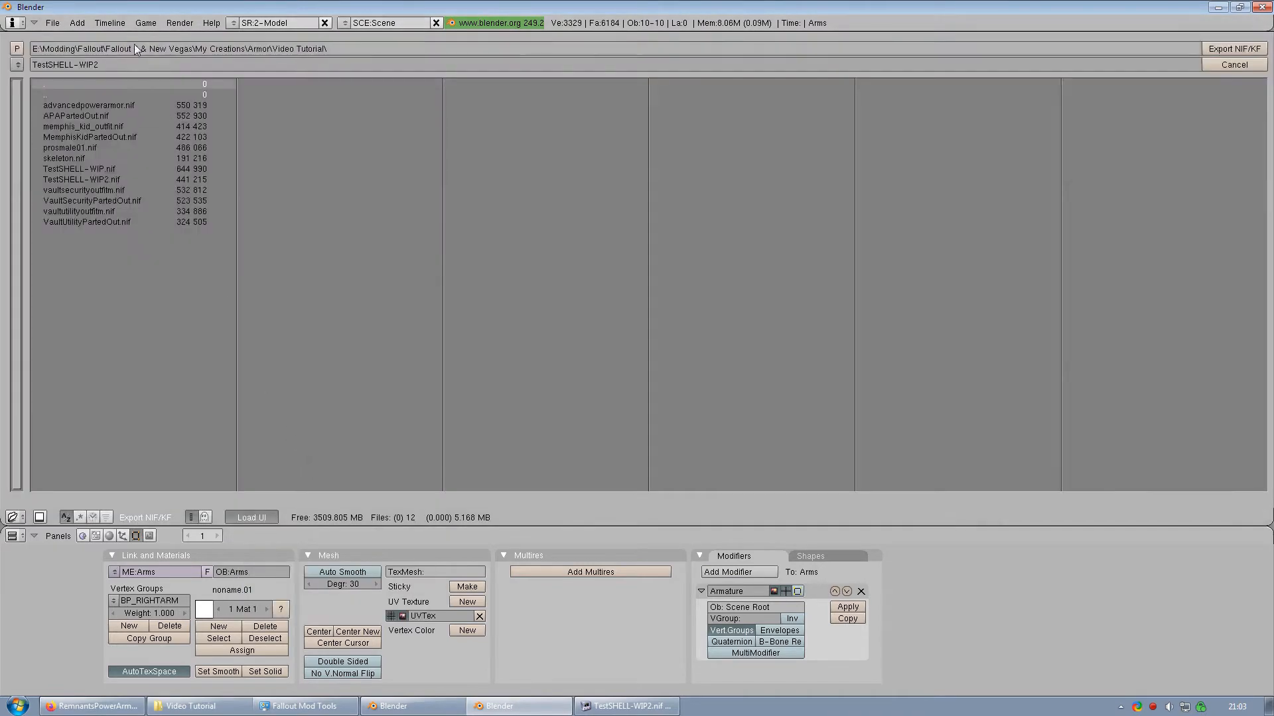
{"action": "left_click", "coordinate": [1251, 53]}
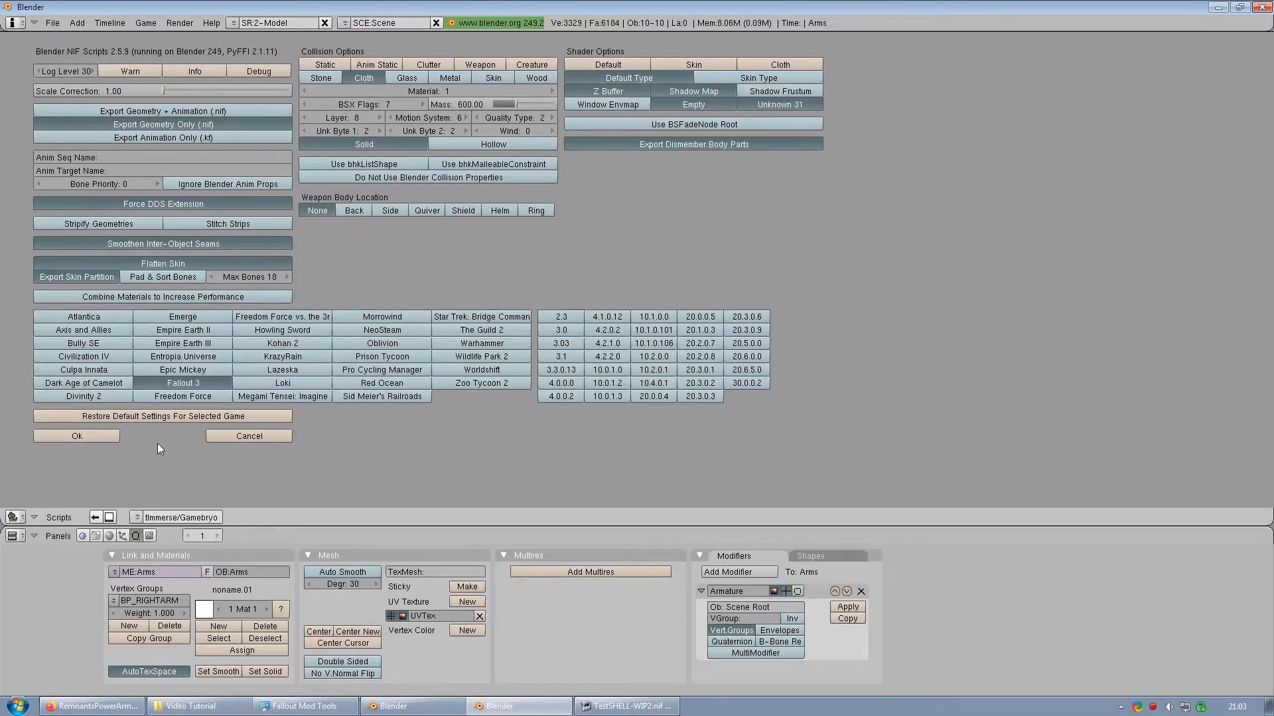
{"action": "left_click", "coordinate": [76, 435]}
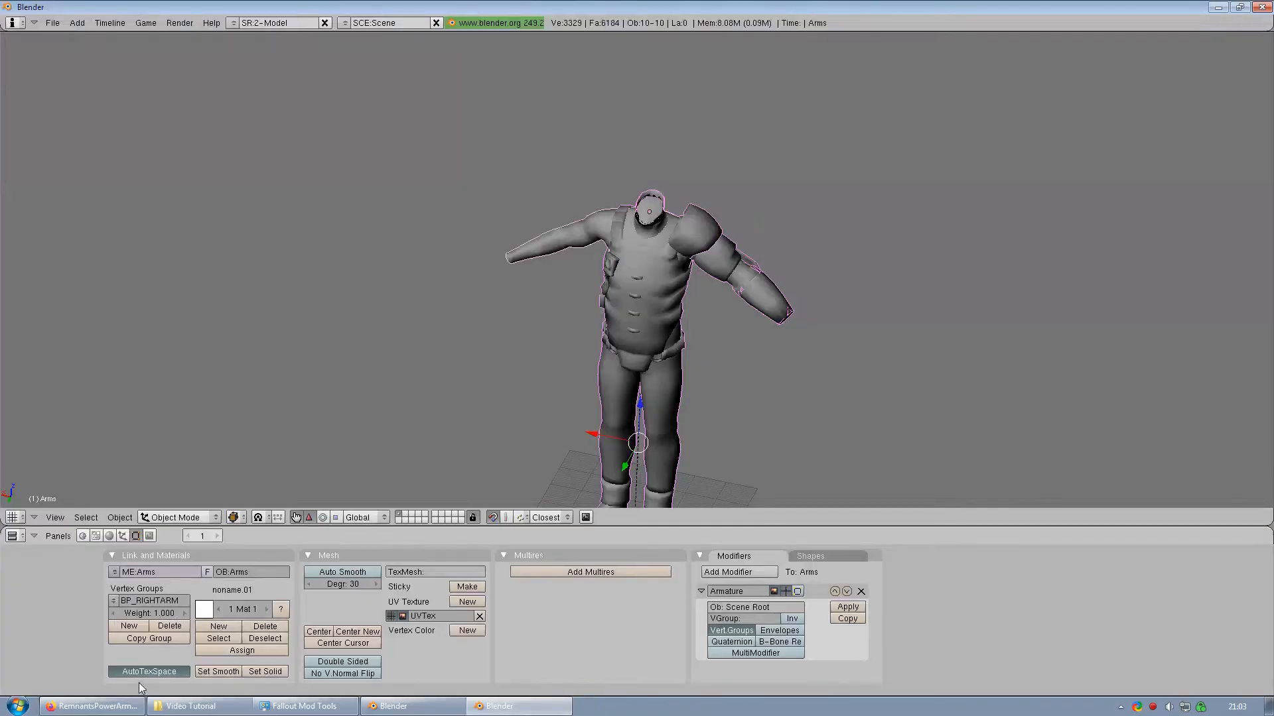
Step: Open the re-exported TestSHELL-WIP2.nif from the Video Tutorial folder in NifSkope and brighten the viewport lighting
{"action": "left_click", "coordinate": [179, 707]}
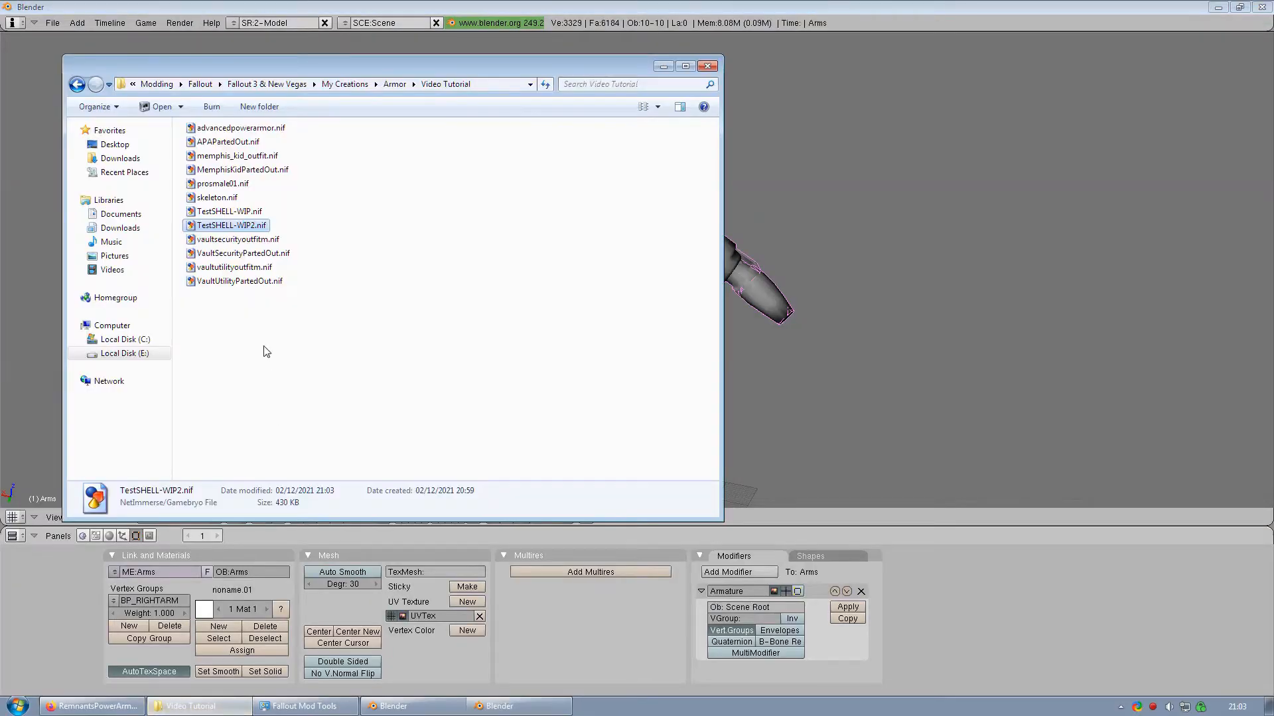
{"action": "double_click", "coordinate": [252, 226]}
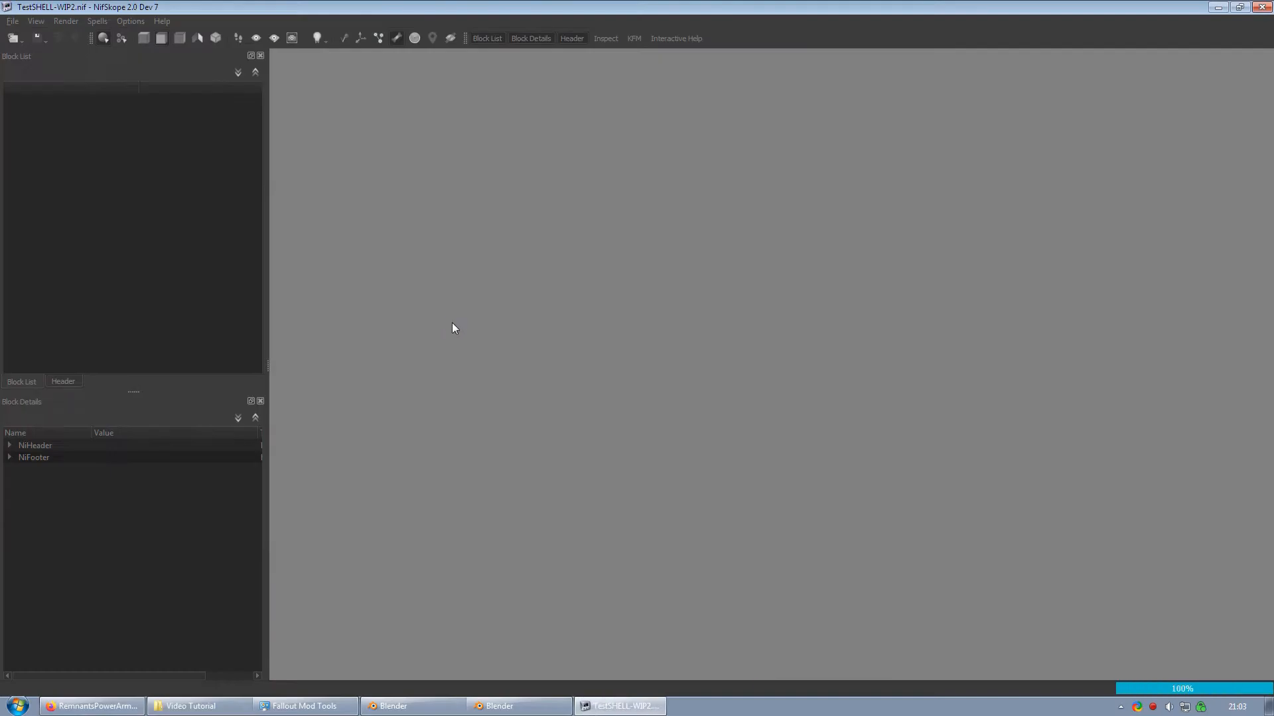
{"action": "scroll", "coordinate": [649, 341], "scroll_direction": "up", "scroll_amount": 3}
{"action": "middle_click_drag", "start_coordinate": [657, 256], "coordinate": [658, 328]}
{"action": "left_click", "coordinate": [320, 38]}
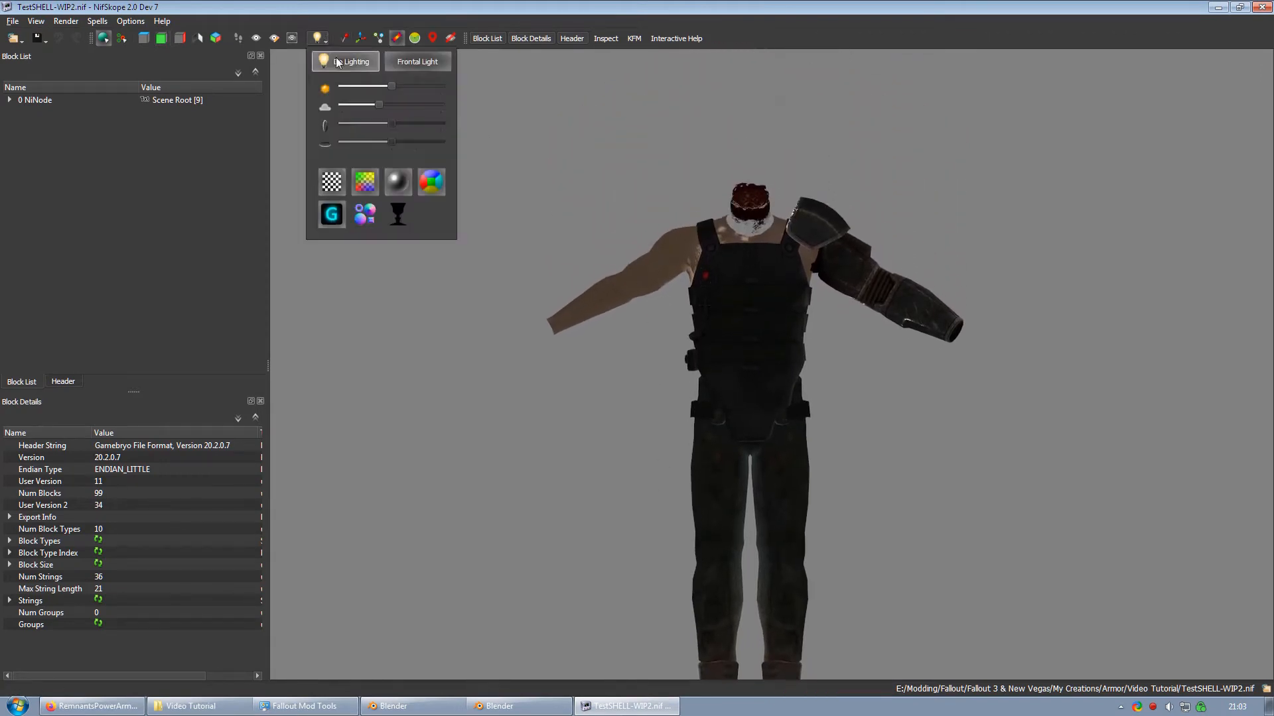
{"action": "left_click_drag", "start_coordinate": [383, 105], "coordinate": [330, 88]}
{"action": "left_click", "coordinate": [566, 398]}
Step: Examine the outfit's chest, shoulders and legs from several angles for skin poking through, and close NifSkope
{"action": "scroll", "coordinate": [566, 398], "scroll_direction": "up", "scroll_amount": 3}
{"action": "middle_click_drag", "start_coordinate": [621, 270], "coordinate": [613, 424]}
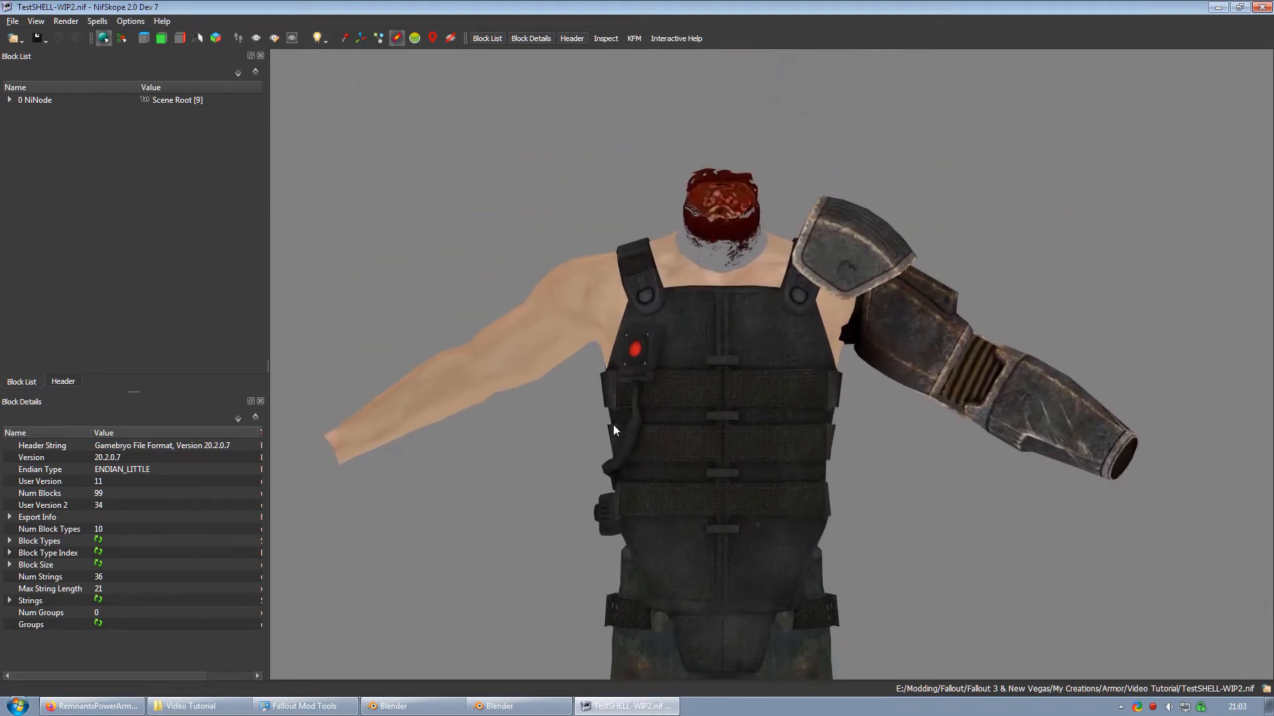
{"action": "scroll", "coordinate": [599, 412], "scroll_direction": "up", "scroll_amount": 1}
{"action": "left_click_drag", "start_coordinate": [599, 411], "coordinate": [1062, 455]}
{"action": "scroll", "coordinate": [835, 390], "scroll_direction": "down", "scroll_amount": 4}
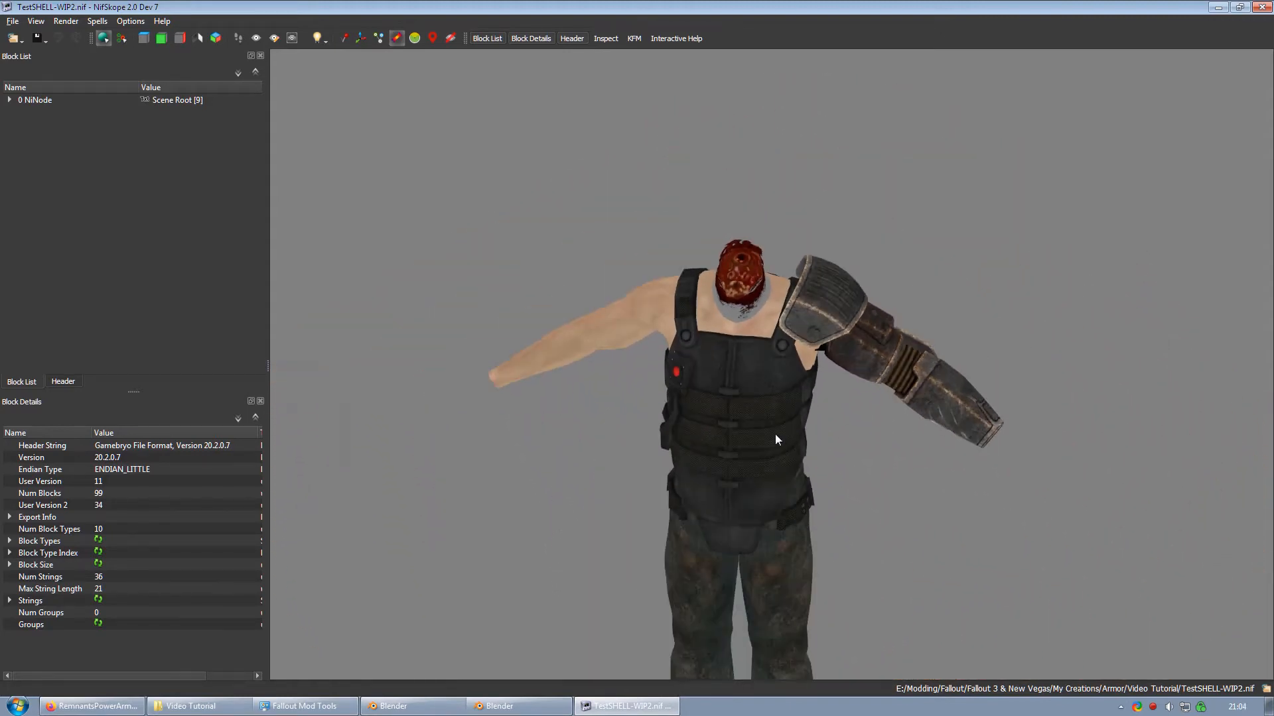
{"action": "left_click_drag", "start_coordinate": [776, 438], "coordinate": [713, 383]}
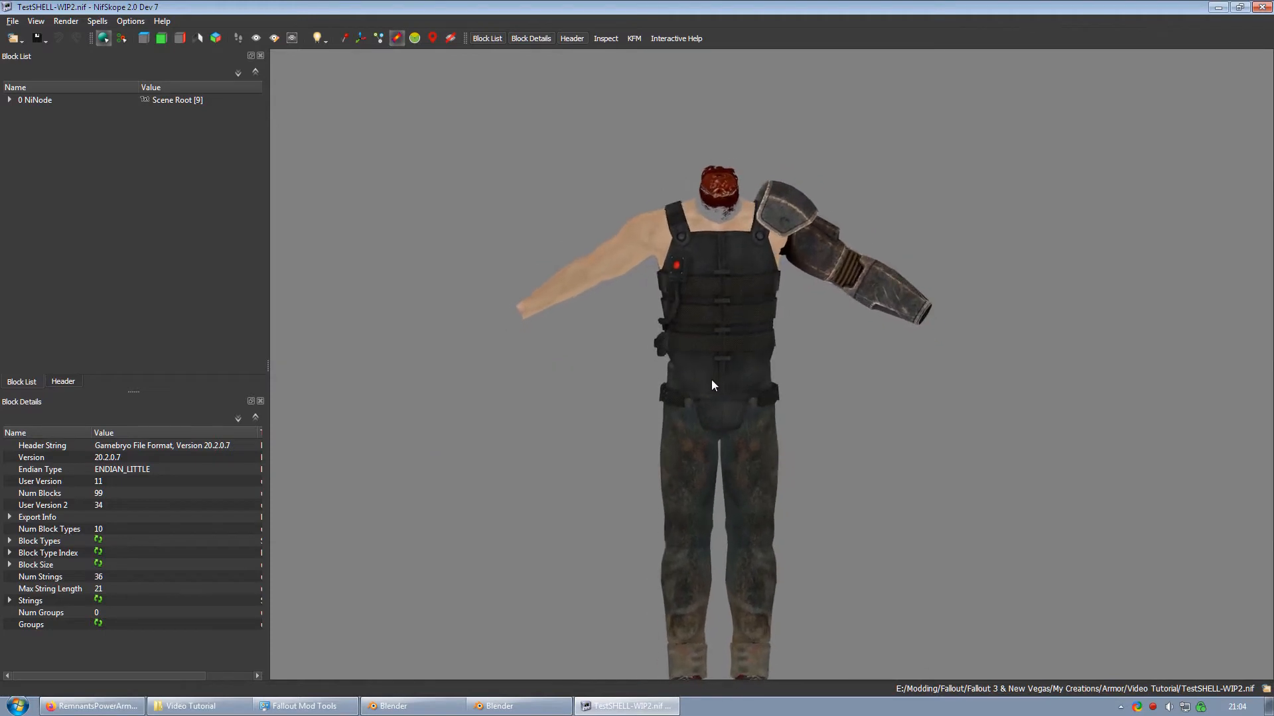
{"action": "middle_click_drag", "start_coordinate": [698, 369], "coordinate": [716, 311]}
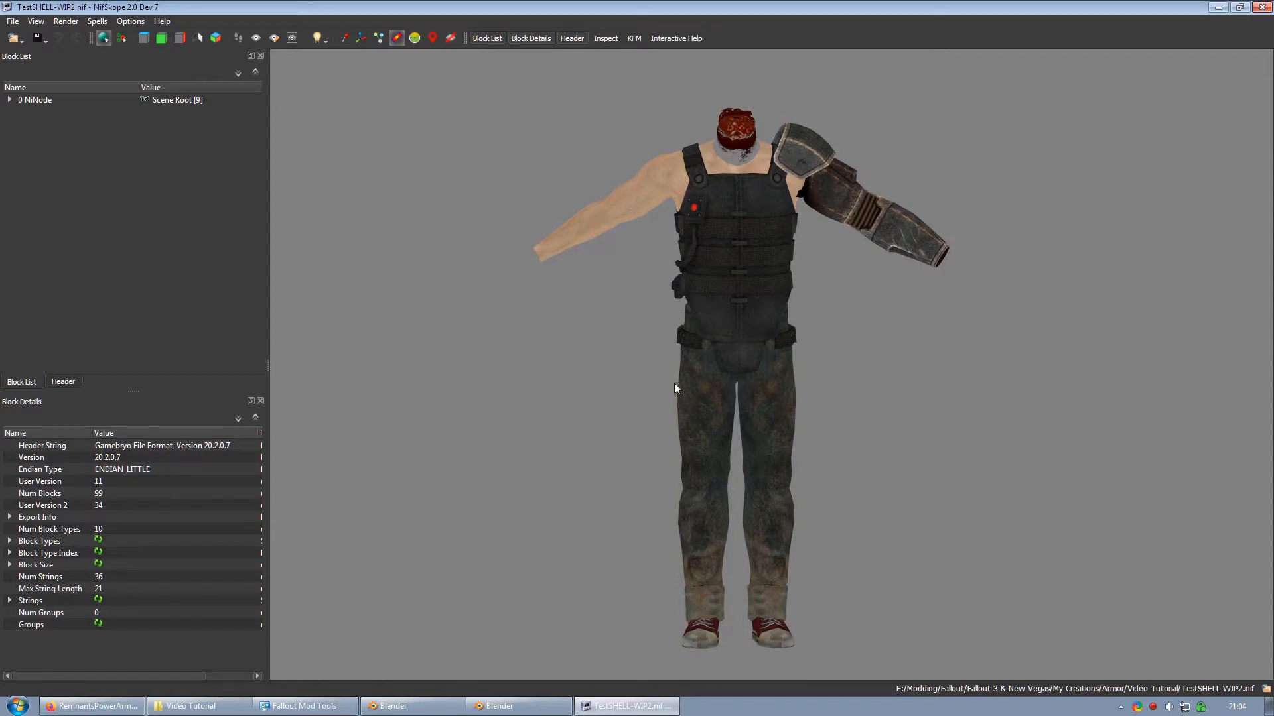
{"action": "left_click", "coordinate": [1262, 6]}
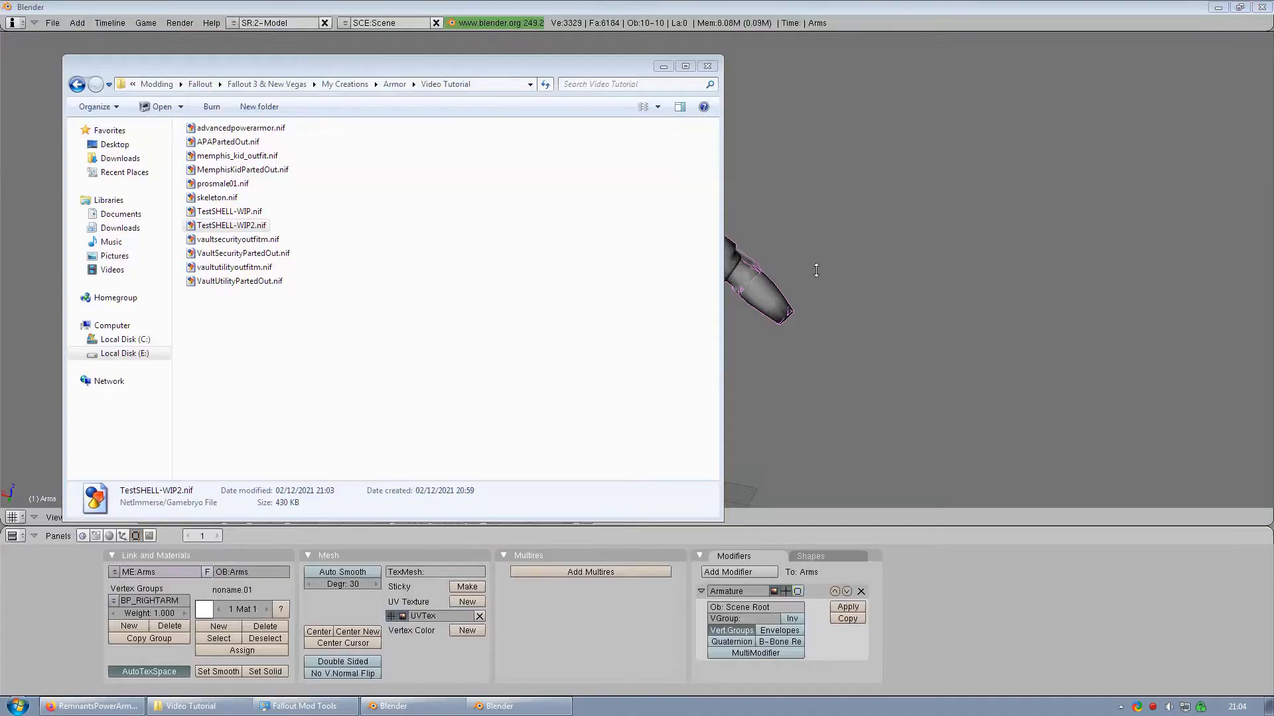
Step: Return to Blender and start a new empty scene
{"action": "left_click", "coordinate": [823, 6]}
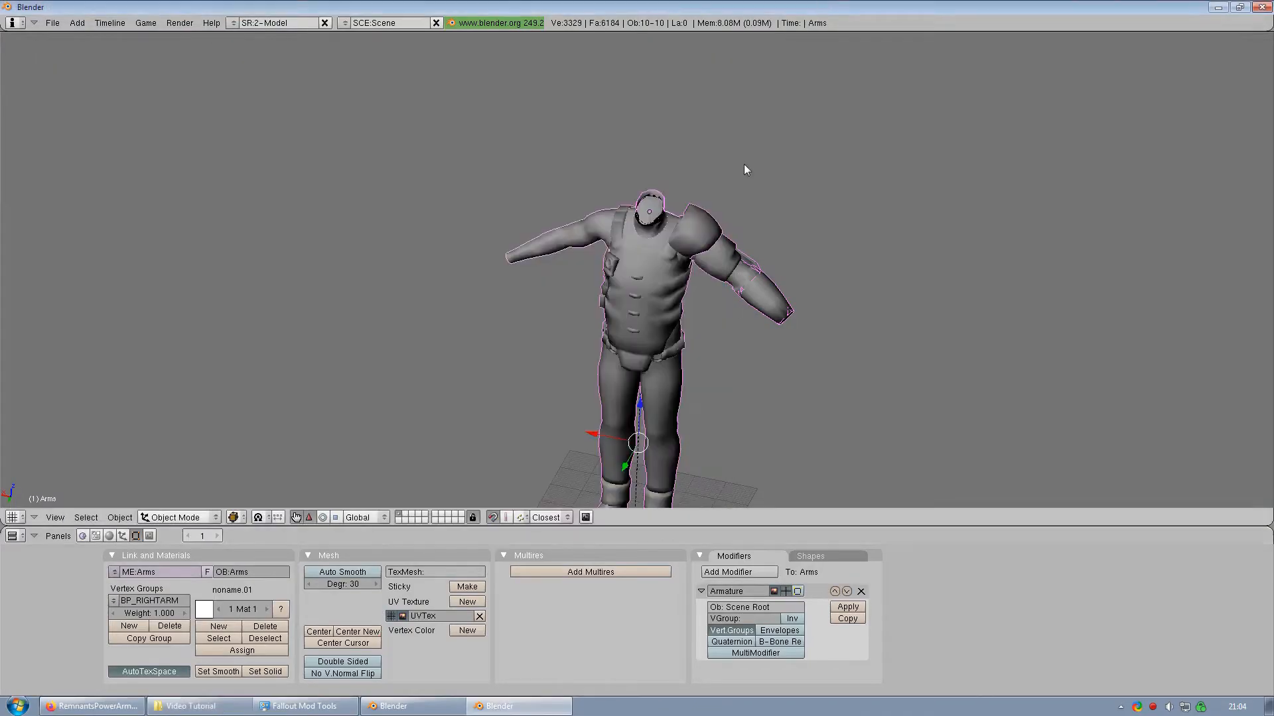
{"action": "key", "text": "ctrl+x"}
{"action": "left_click", "coordinate": [687, 273]}
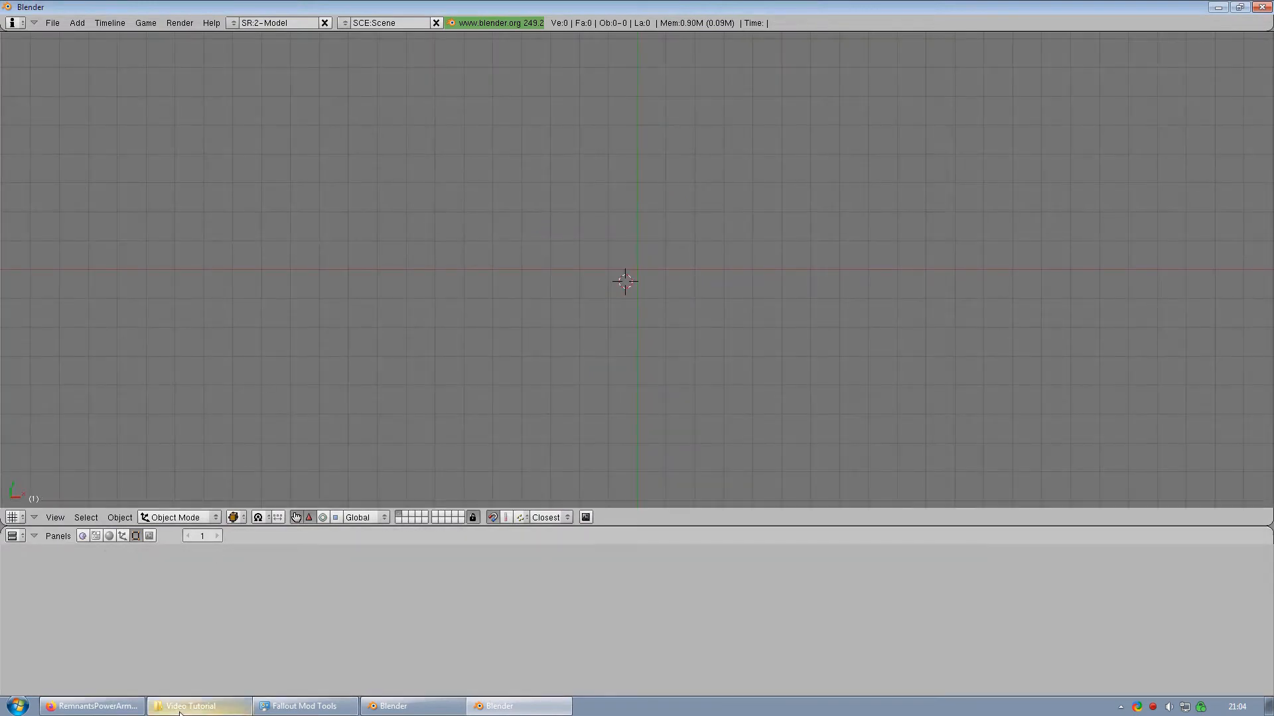
Step: Import memphis_kid_outfit.nif from the Video Tutorial folder, keeping bone tail and roll realignment and sending geometries and bones to bind position
{"action": "left_click", "coordinate": [179, 710]}
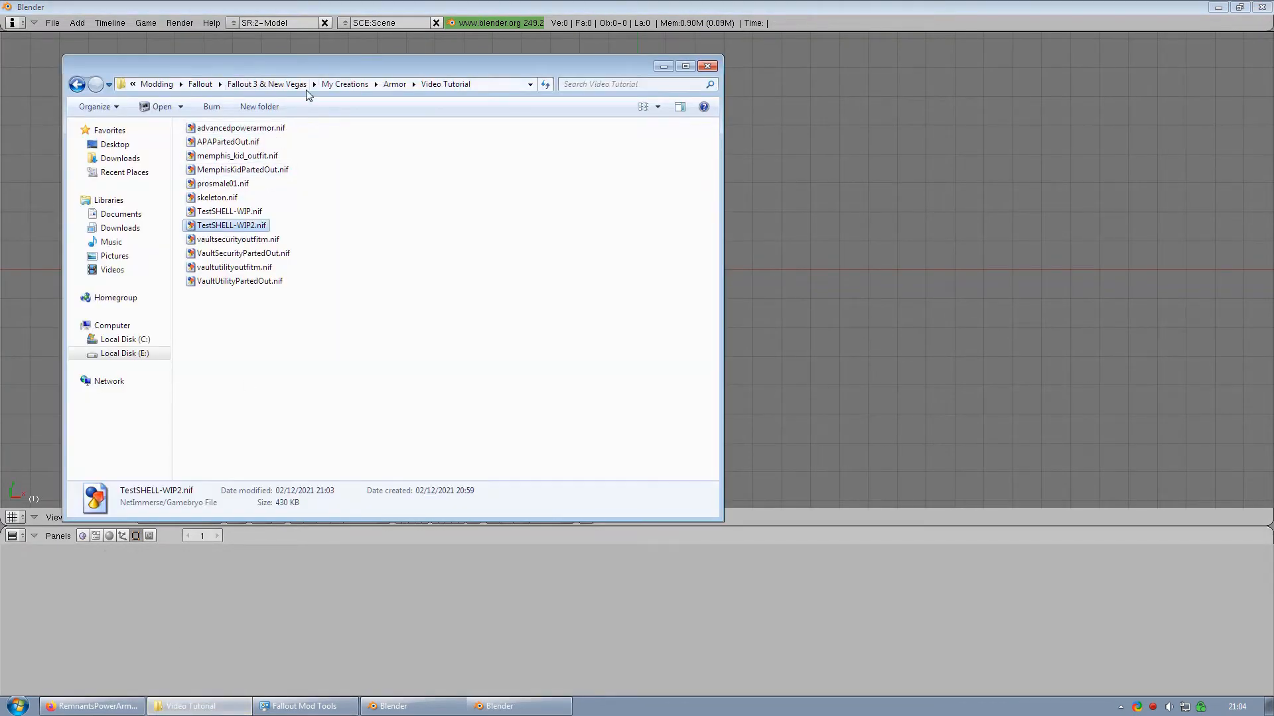
{"action": "left_click", "coordinate": [238, 188]}
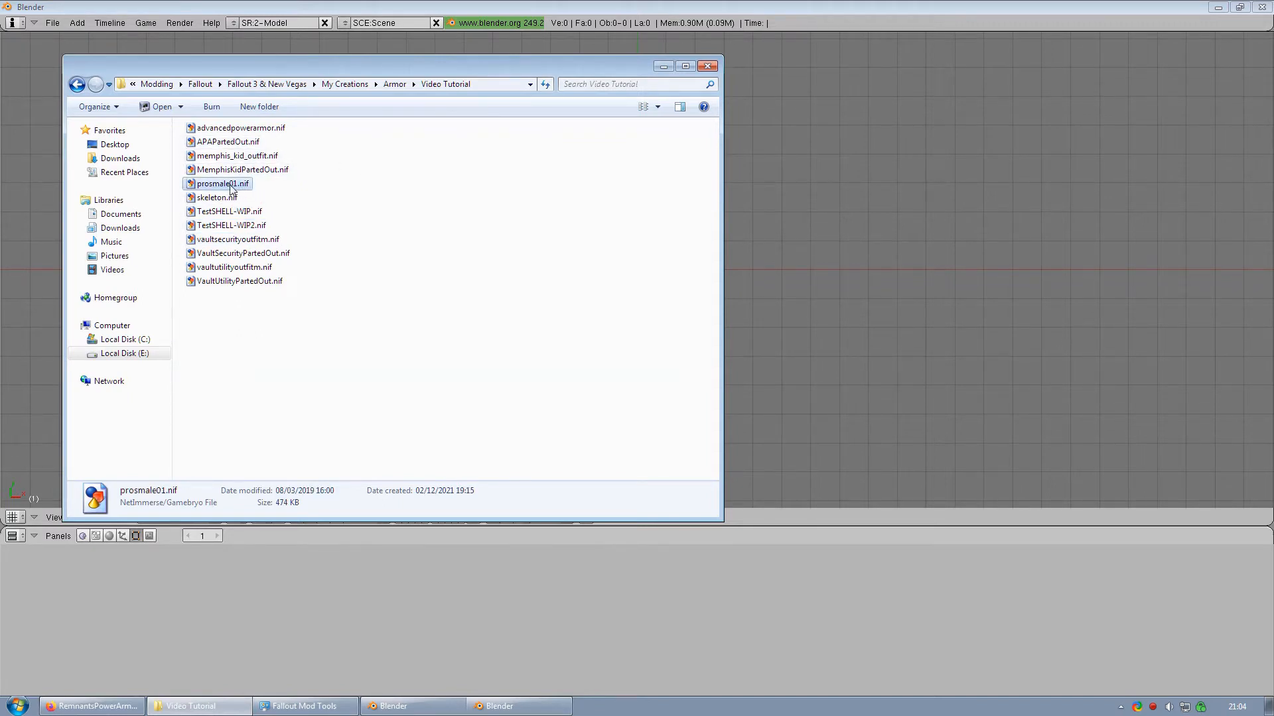
{"action": "left_click", "coordinate": [243, 158]}
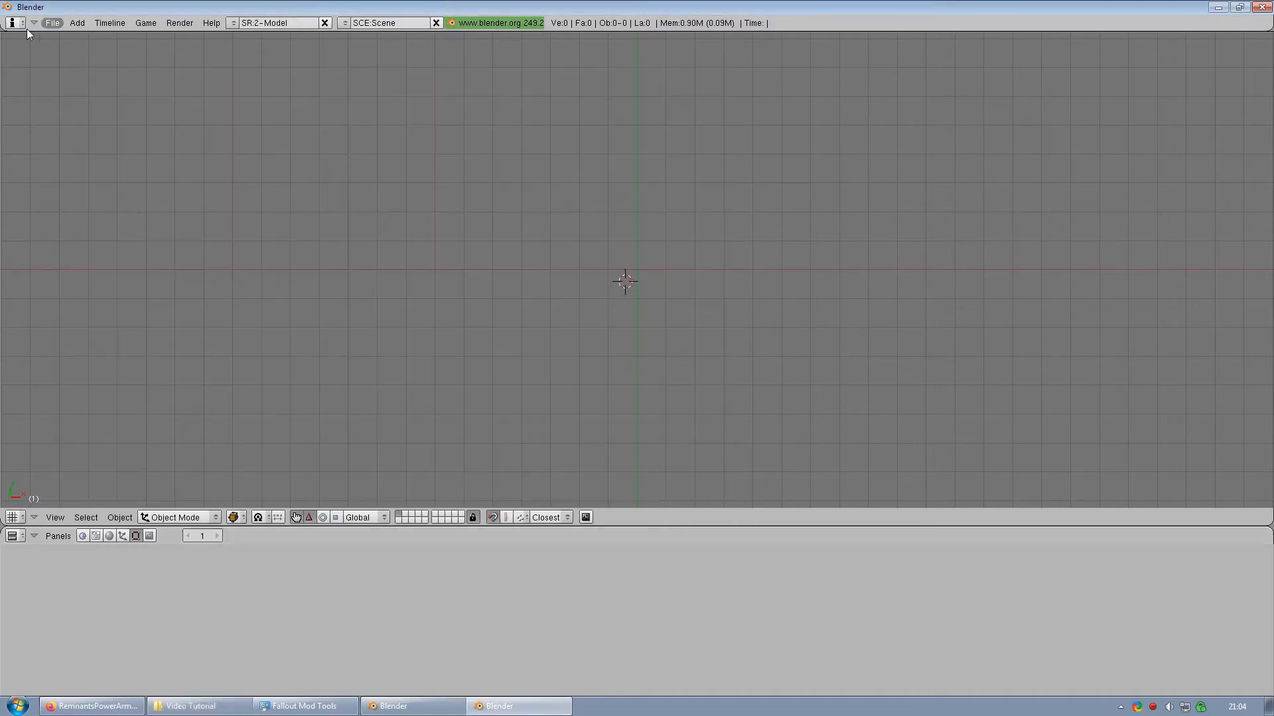
{"action": "left_click", "coordinate": [53, 23]}
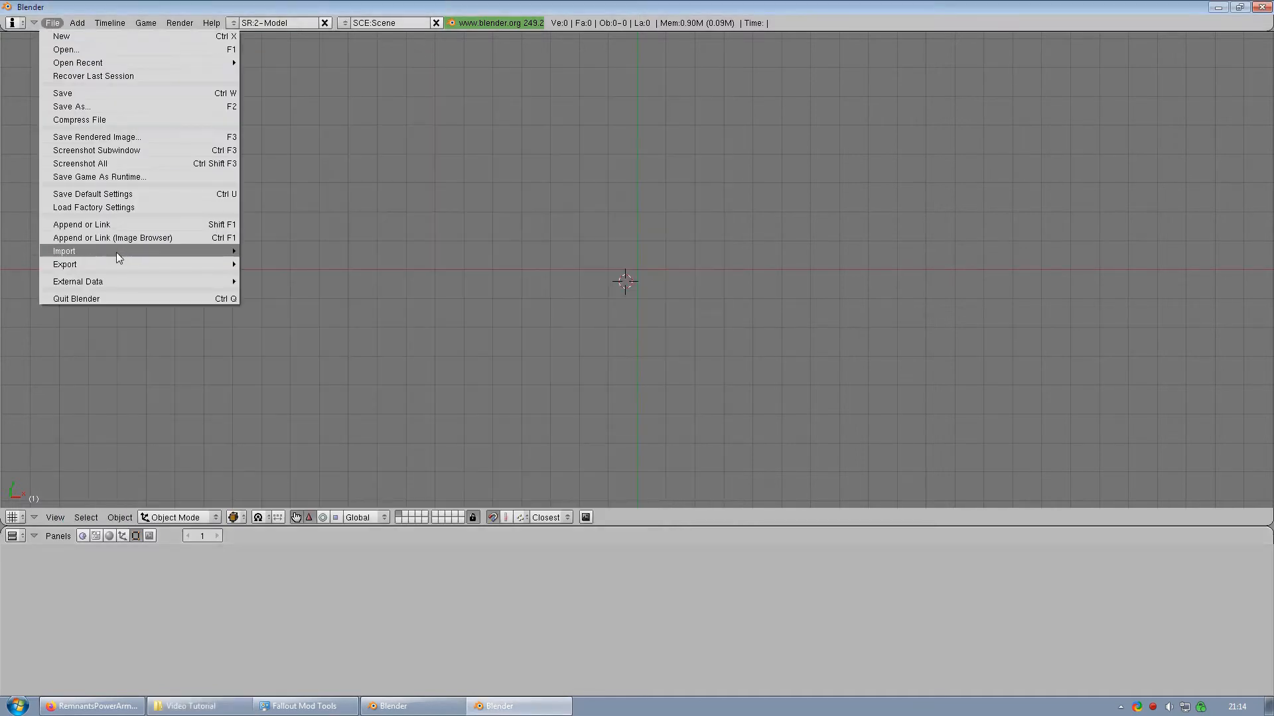
{"action": "mouse_move", "coordinate": [119, 256]}
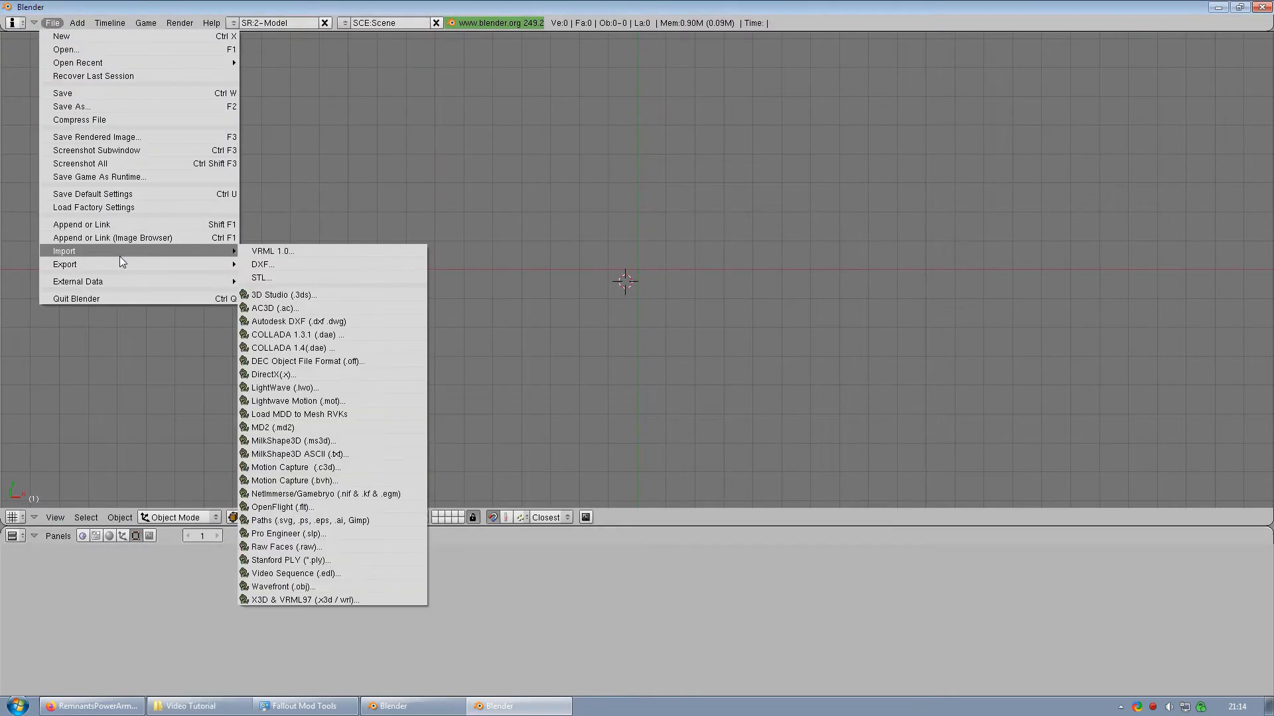
{"action": "left_click", "coordinate": [312, 494]}
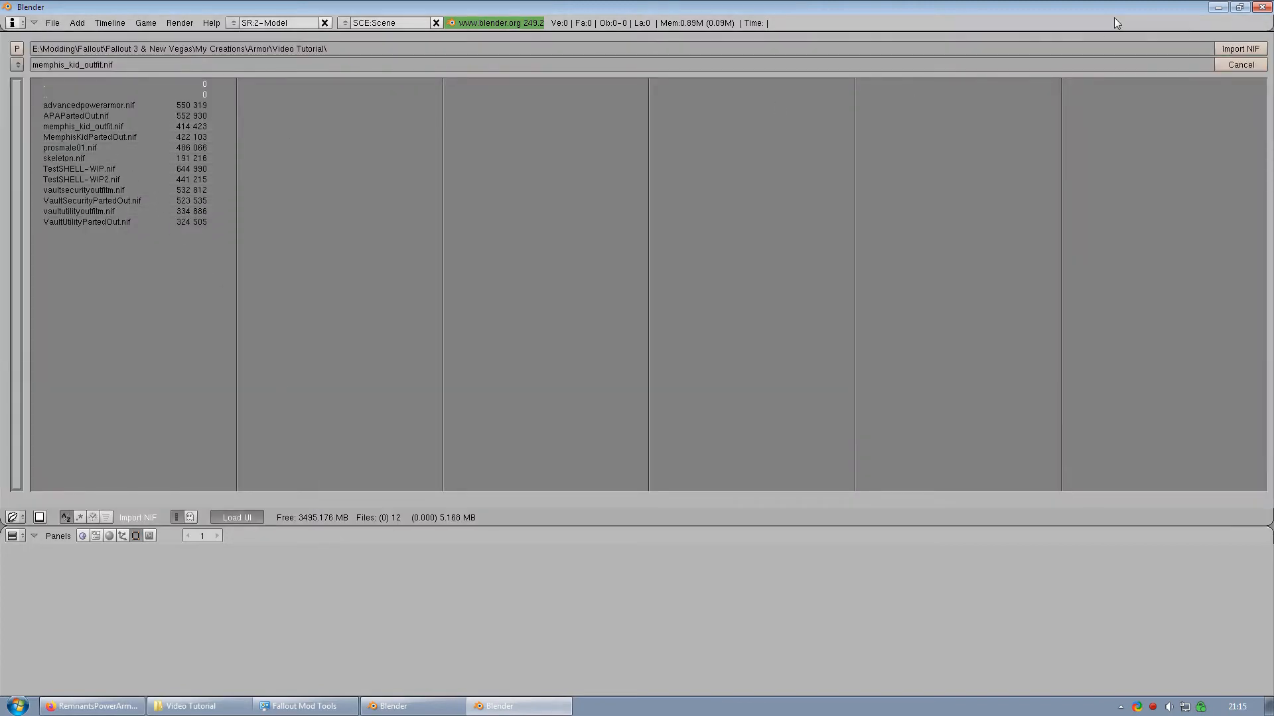
{"action": "left_click", "coordinate": [1233, 49]}
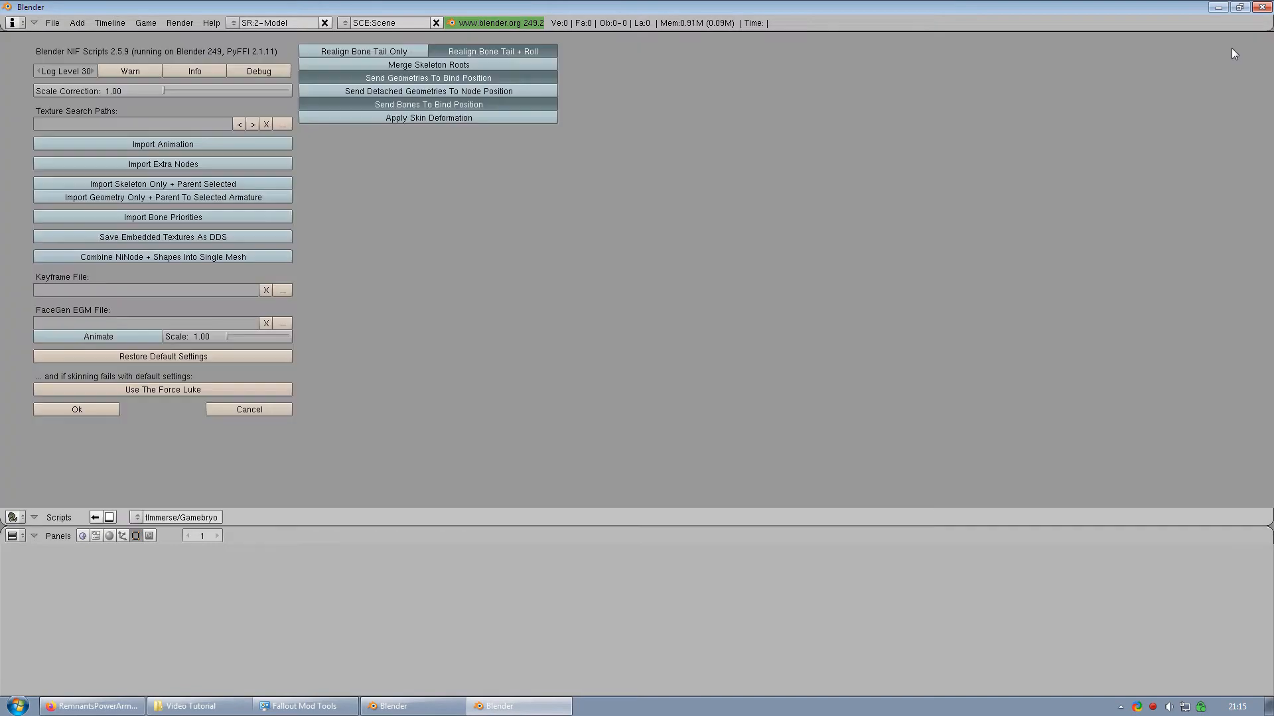
{"action": "left_click", "coordinate": [59, 406]}
Step: From the front view, delete the main outfit mesh that covers the torso and legs around the meat caps
{"action": "scroll", "coordinate": [558, 311], "scroll_direction": "down", "scroll_amount": 7}
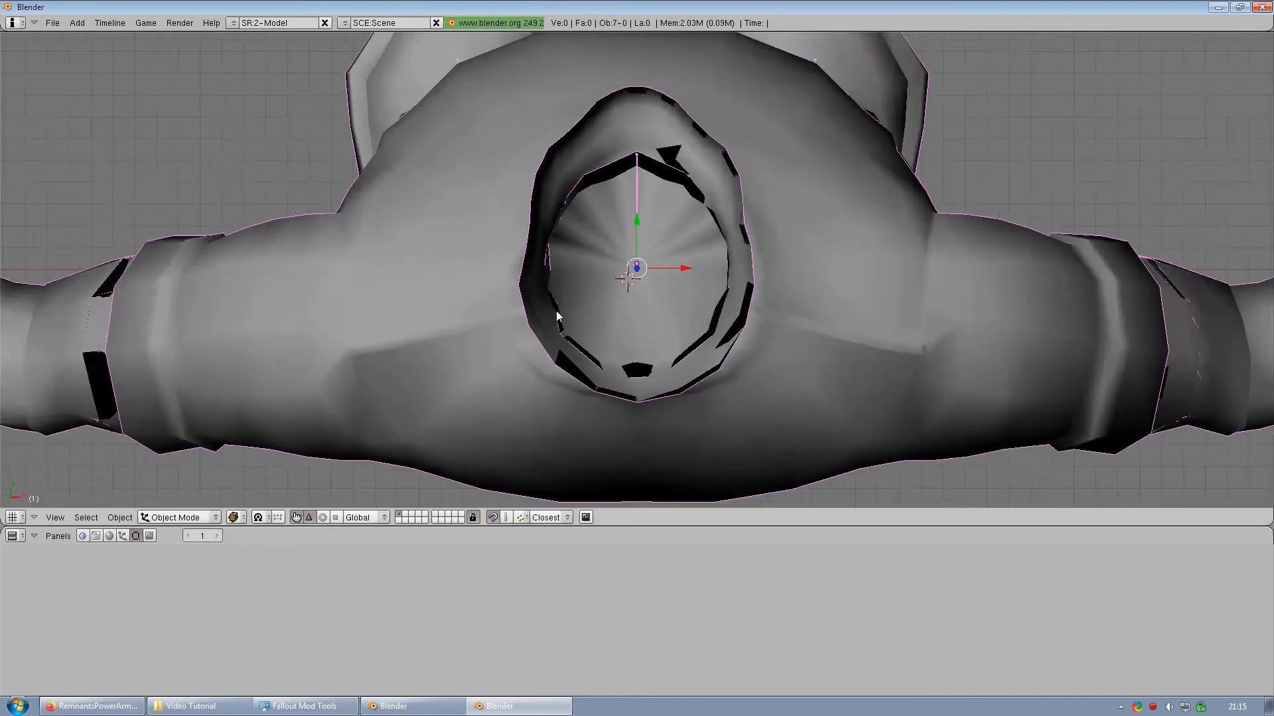
{"action": "key", "text": "KP_1"}
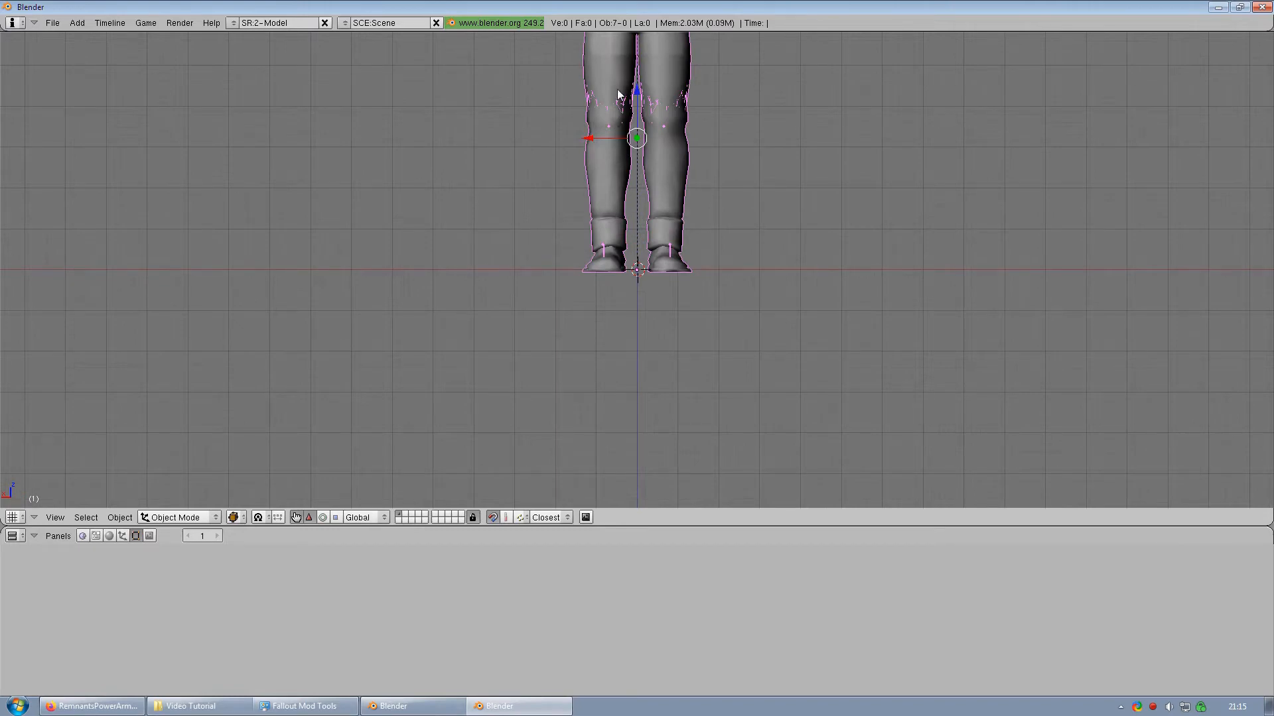
{"action": "middle_click_drag", "start_coordinate": [617, 93], "coordinate": [594, 263], "text": "shift"}
{"action": "scroll", "coordinate": [594, 263], "scroll_direction": "up", "scroll_amount": 5}
{"action": "right_click", "coordinate": [544, 197]}
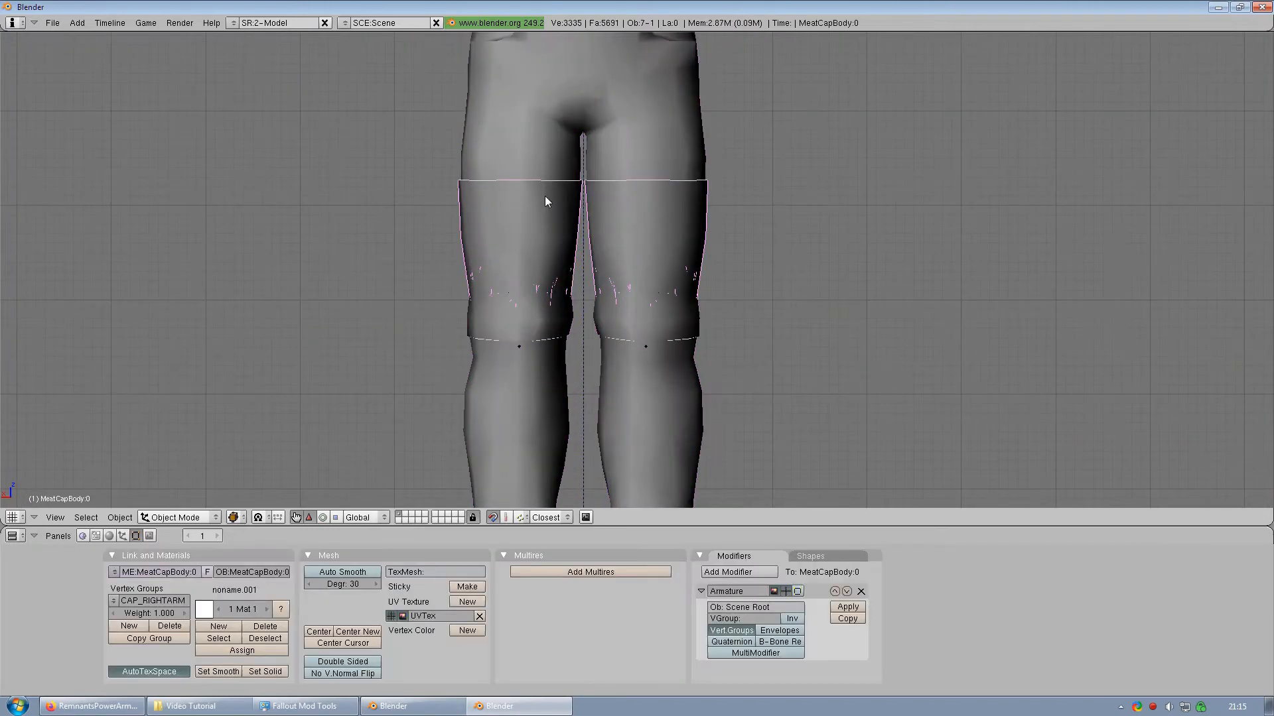
{"action": "scroll", "coordinate": [619, 324], "scroll_direction": "down", "scroll_amount": 2}
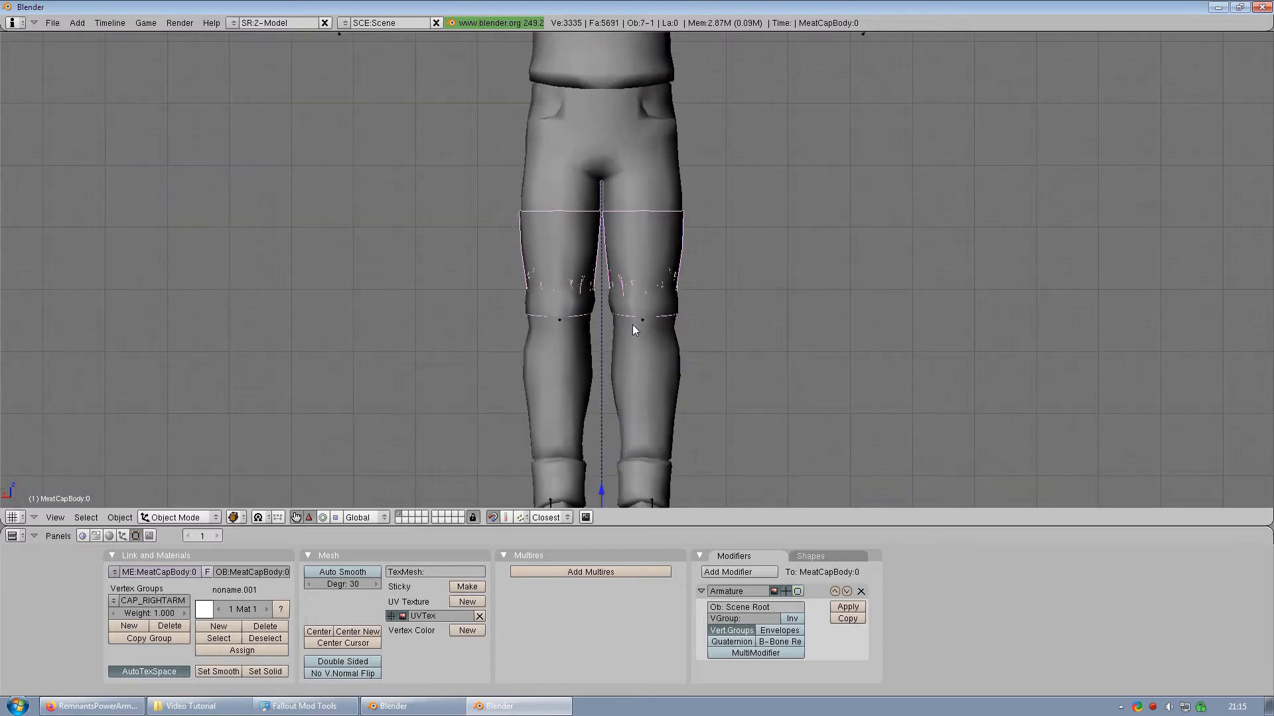
{"action": "right_click", "coordinate": [649, 373]}
{"action": "key", "text": "x"}
{"action": "left_click", "coordinate": [650, 371]}
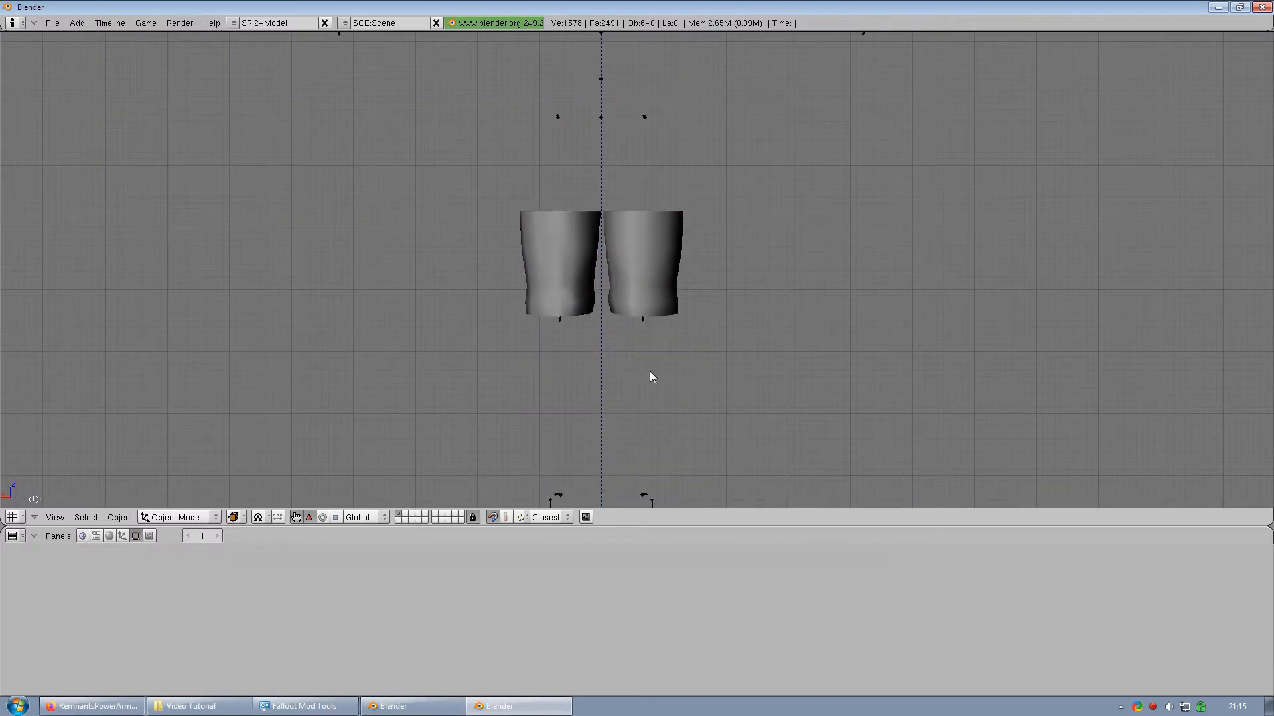
Step: Delete the bare arms mesh of the imported outfit
{"action": "scroll", "coordinate": [651, 362], "scroll_direction": "down", "scroll_amount": 2}
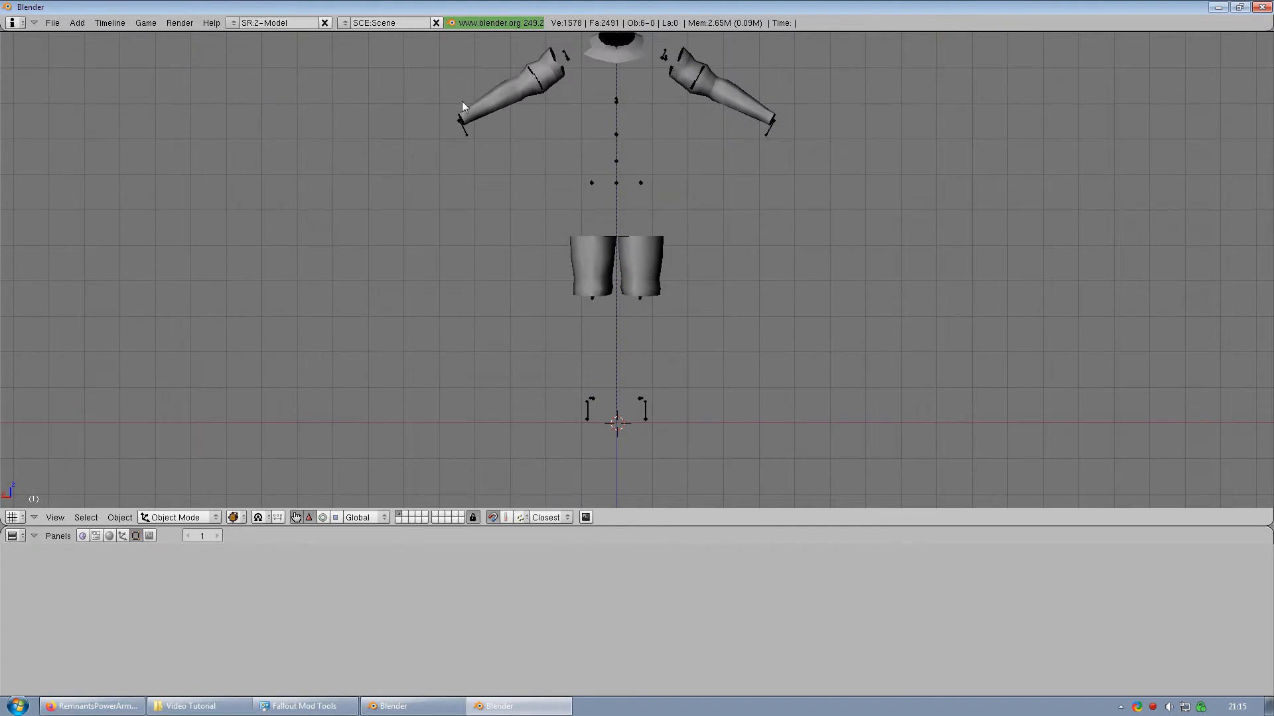
{"action": "right_click", "coordinate": [462, 101]}
{"action": "key", "text": "x"}
{"action": "left_click", "coordinate": [465, 103]}
Step: Delete the meathead mesh and the other cap mesh at the neck
{"action": "scroll", "coordinate": [567, 133], "scroll_direction": "down", "scroll_amount": 2}
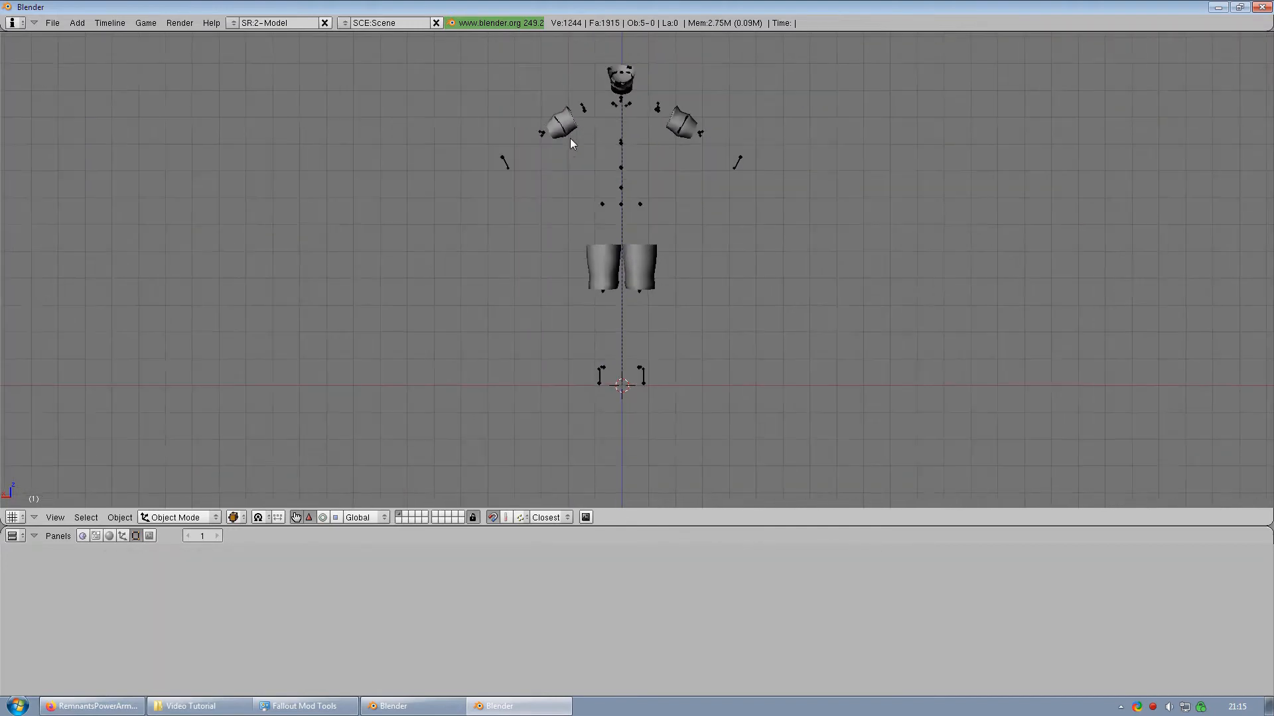
{"action": "middle_click_drag", "start_coordinate": [622, 157], "coordinate": [613, 256], "text": "shift"}
{"action": "scroll", "coordinate": [618, 178], "scroll_direction": "up", "scroll_amount": 2}
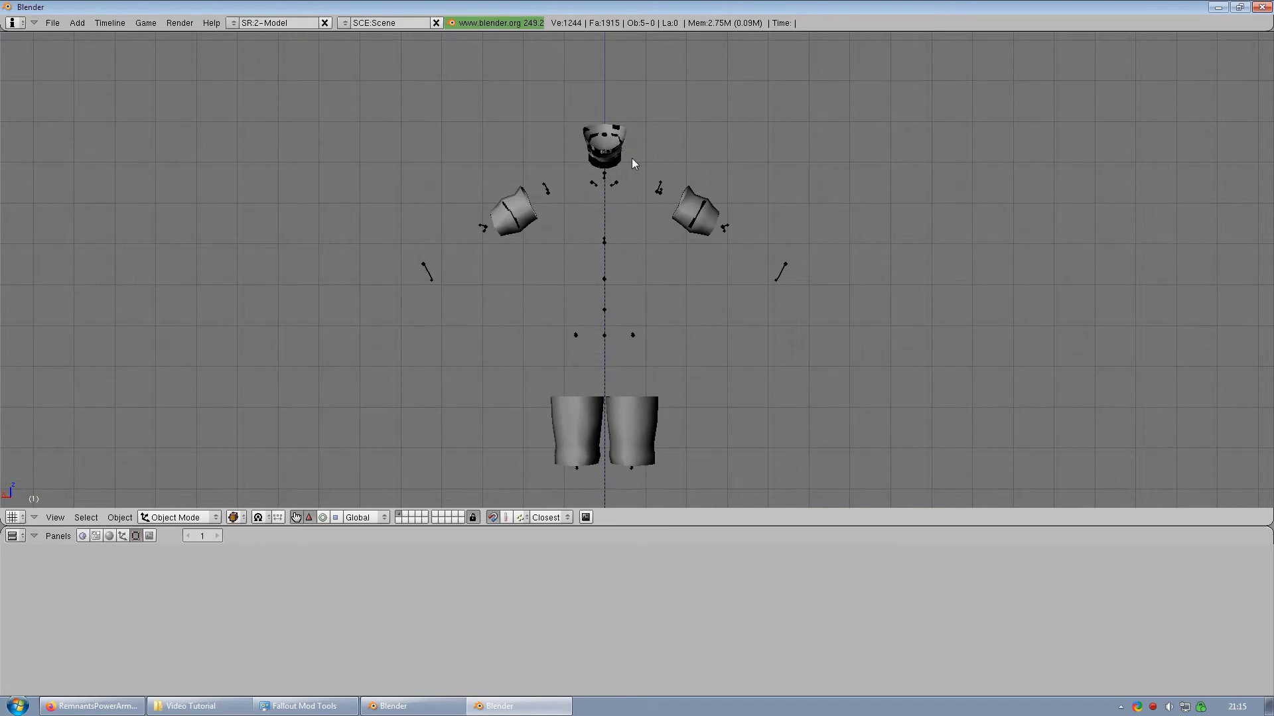
{"action": "right_click", "coordinate": [609, 152]}
{"action": "key", "text": "x"}
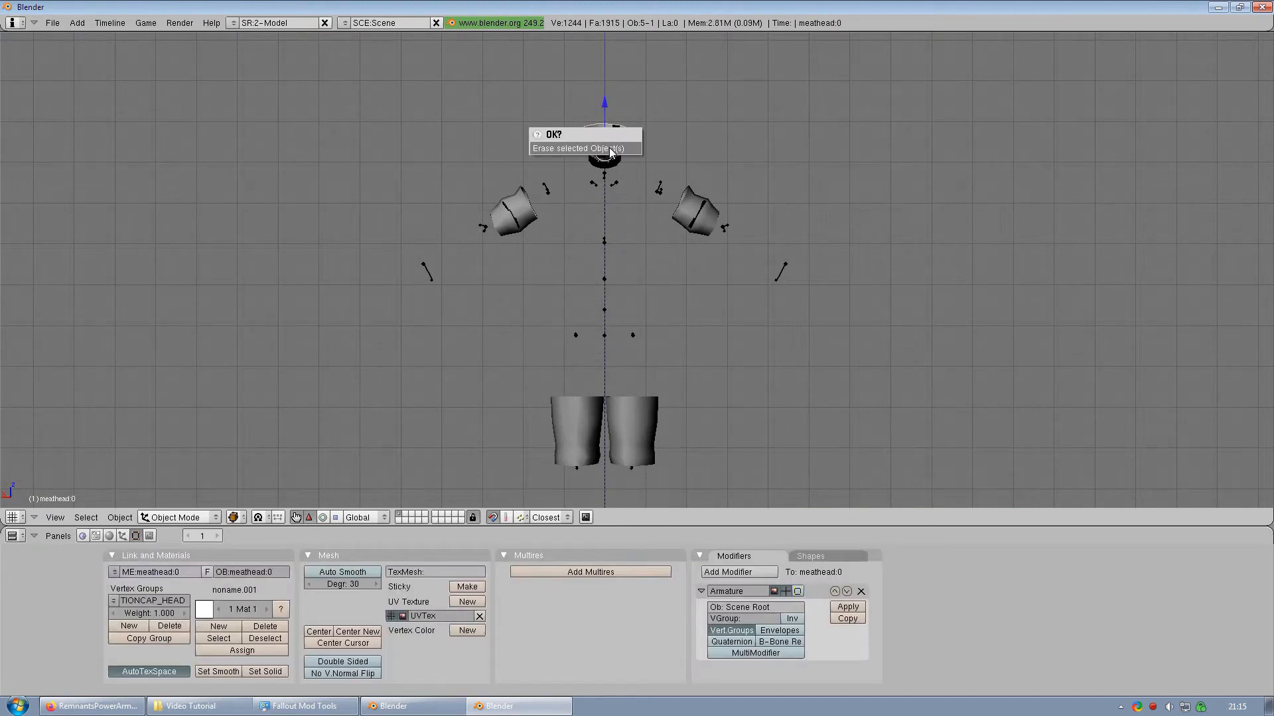
{"action": "left_click", "coordinate": [611, 147]}
{"action": "right_click", "coordinate": [611, 147]}
{"action": "key", "text": "x"}
{"action": "left_click", "coordinate": [613, 150]}
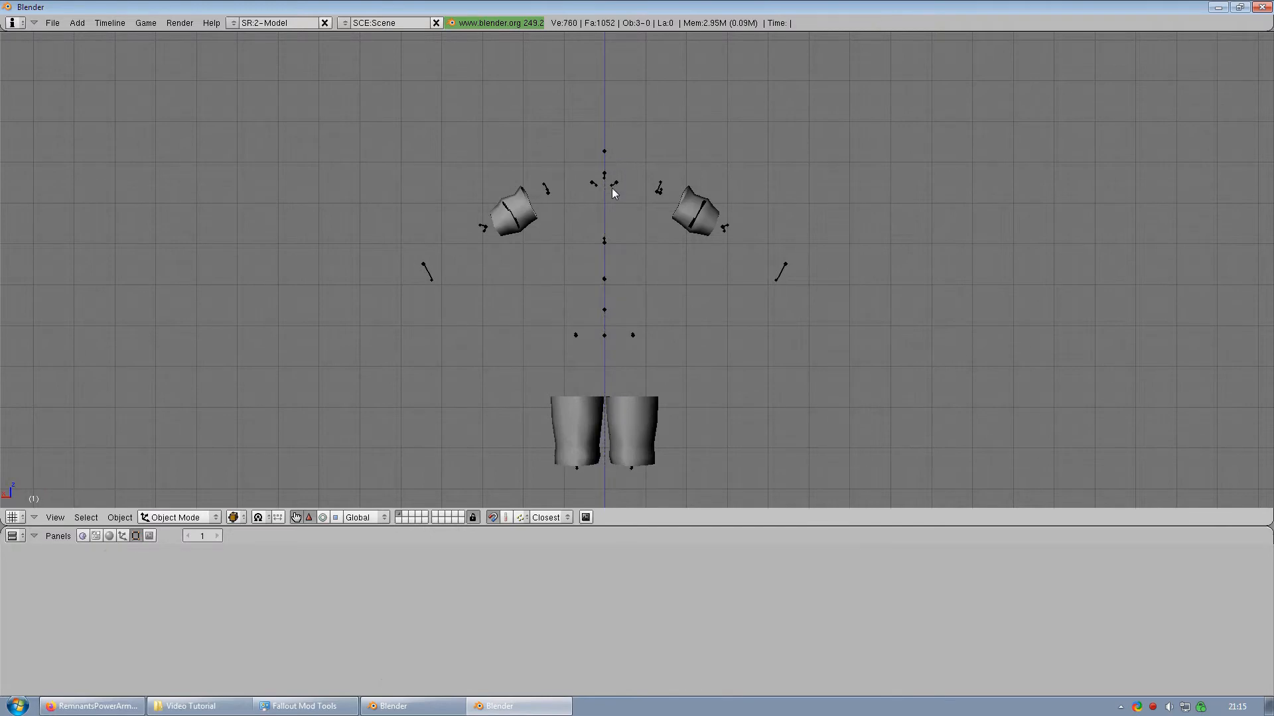
Step: Delete both upper-arm sections from the MeatCapBody mesh by erasing their faces in Edit Mode, and deselect everything
{"action": "right_click", "coordinate": [647, 411]}
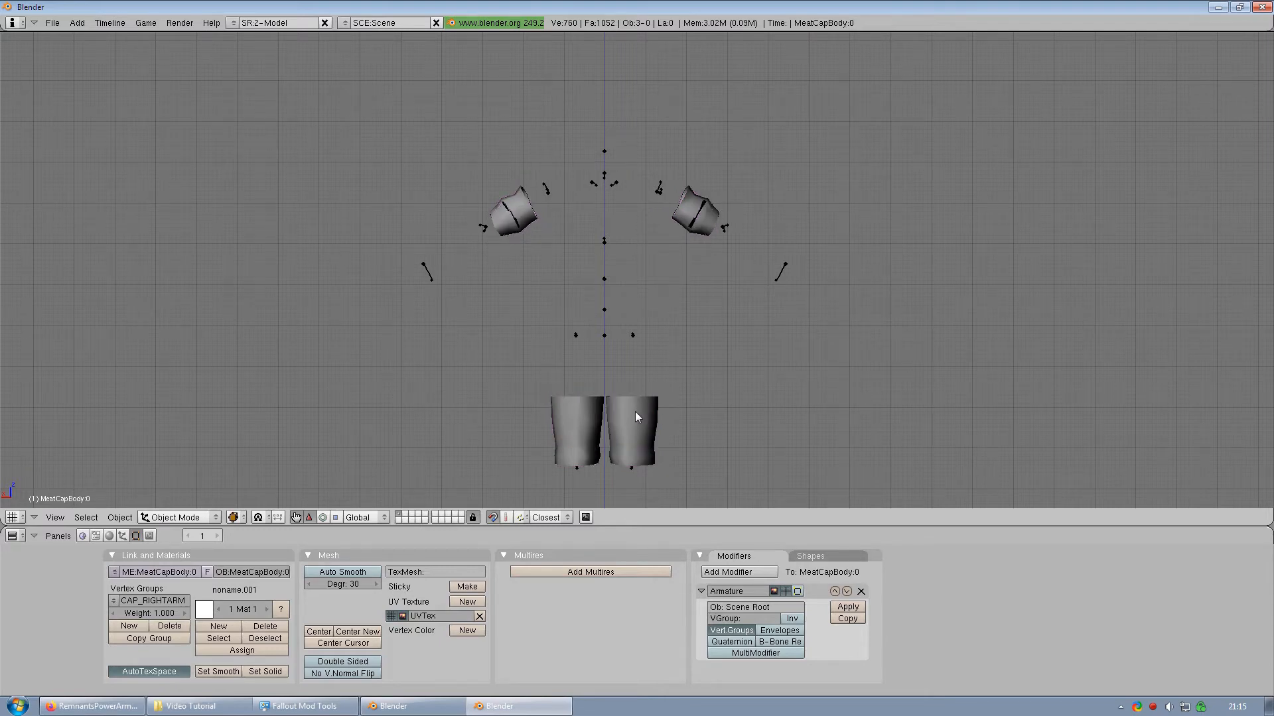
{"action": "key", "text": "Tab"}
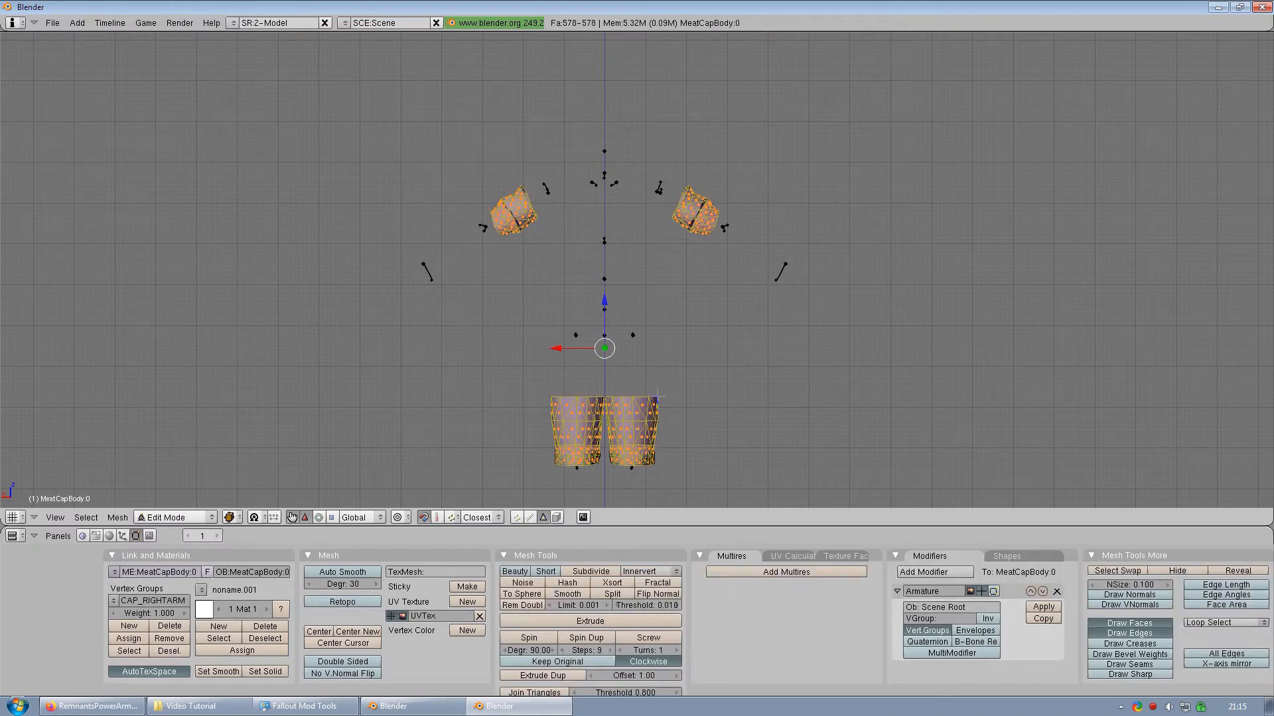
{"action": "key", "text": "a"}
{"action": "key", "text": "b"}
{"action": "left_click_drag", "start_coordinate": [440, 130], "coordinate": [815, 286]}
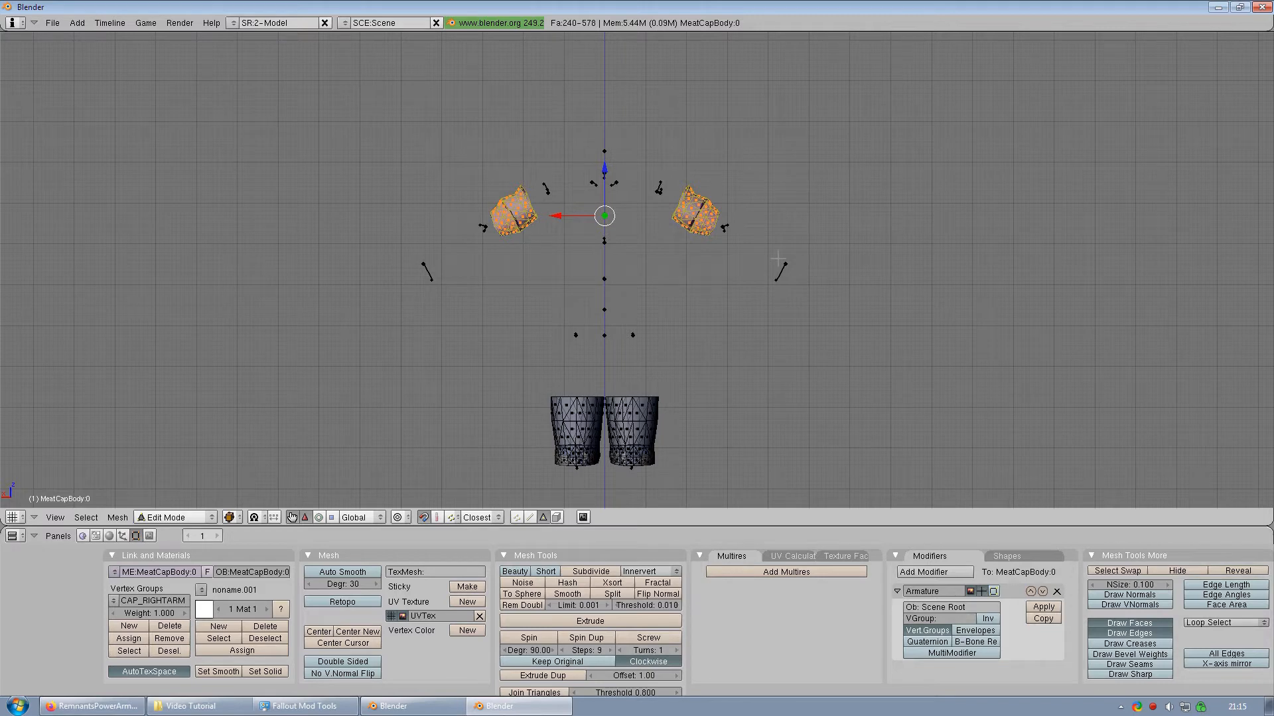
{"action": "key", "text": "x"}
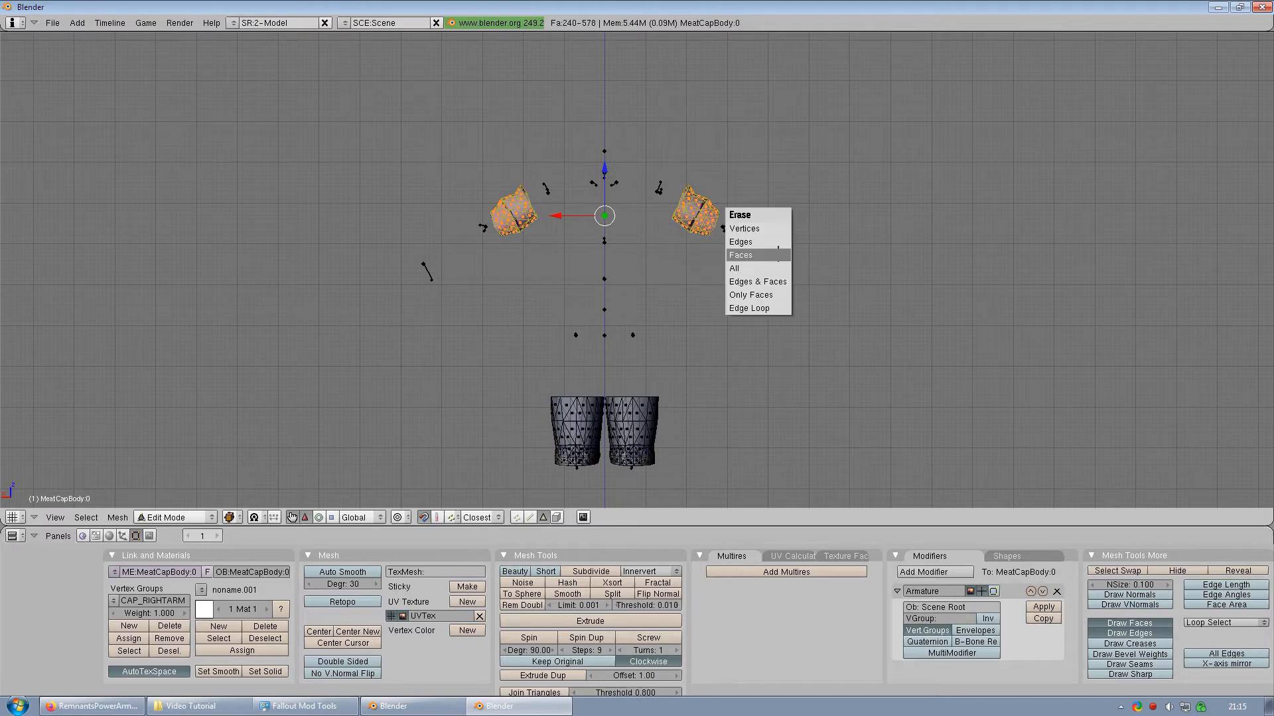
{"action": "left_click", "coordinate": [777, 255]}
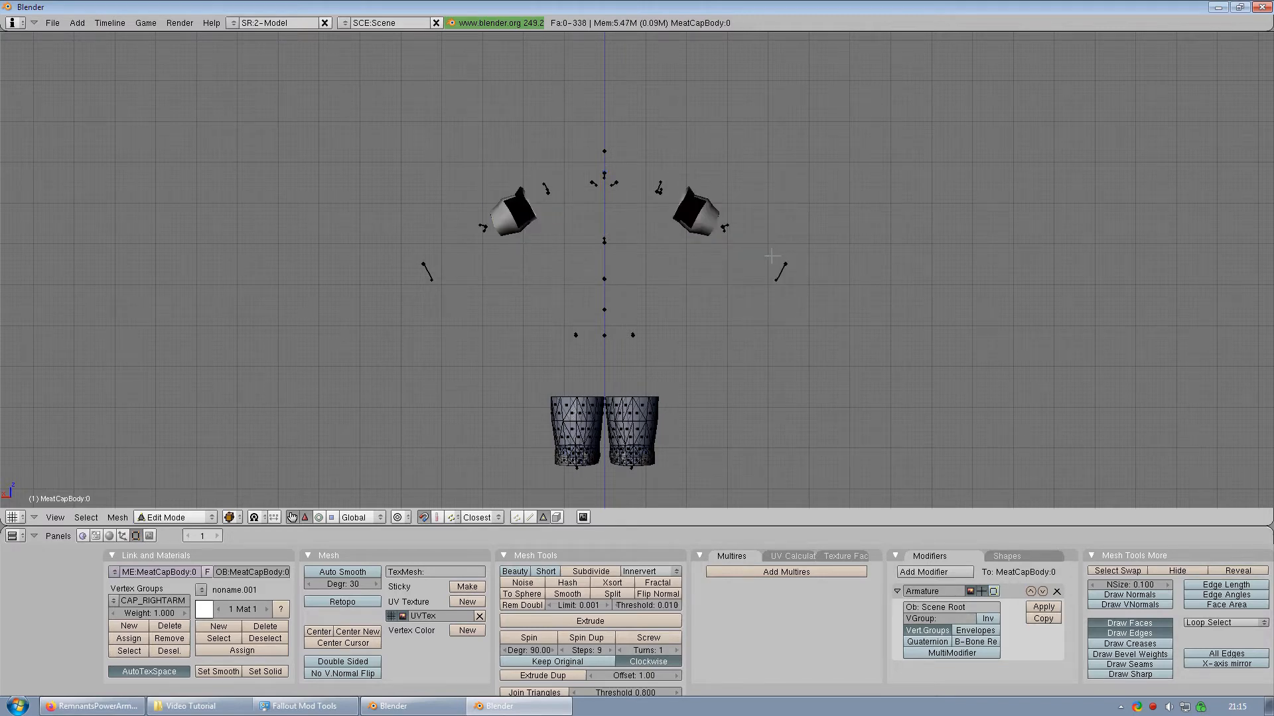
{"action": "key", "text": "Tab"}
{"action": "key", "text": "a"}
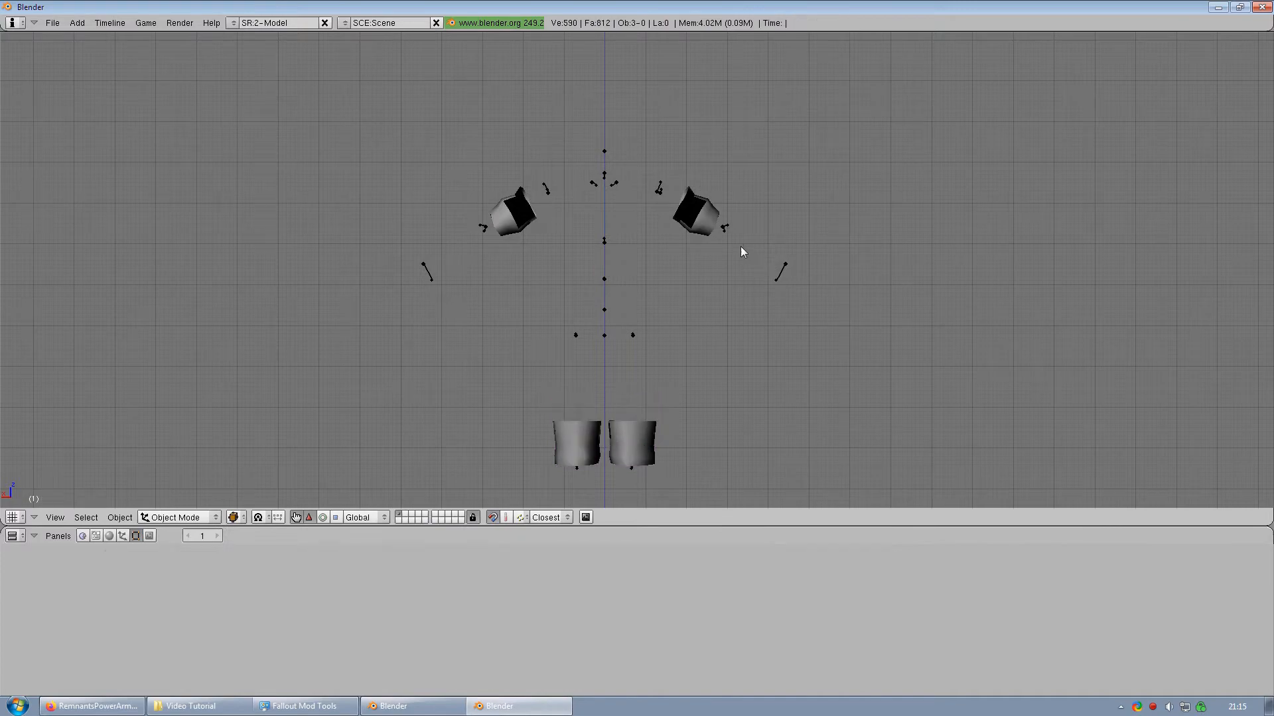
Step: Delete both upper-arm sections from the MeatCapLimbs mesh by erasing their faces in Edit Mode, and return to Object Mode
{"action": "right_click", "coordinate": [708, 229]}
{"action": "key", "text": "Tab"}
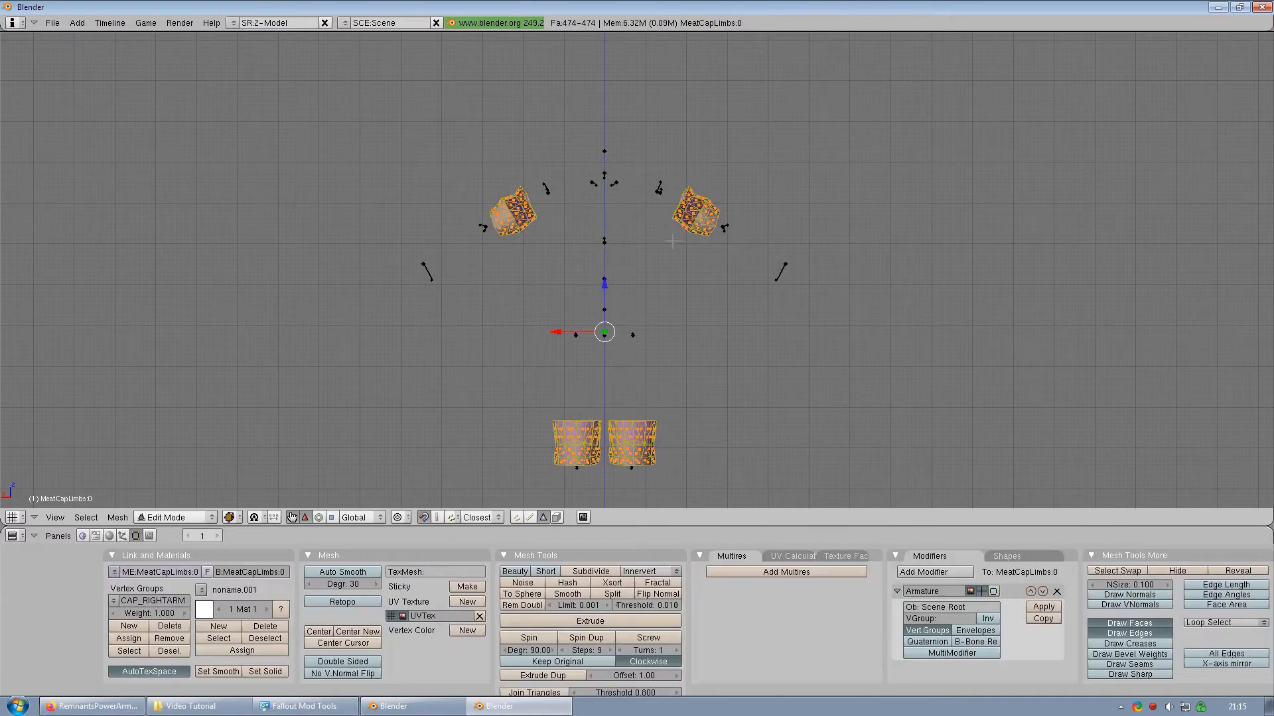
{"action": "key", "text": "a"}
{"action": "key", "text": "b"}
{"action": "mouse_move", "coordinate": [465, 121]}
{"action": "left_mouse_down"}
{"action": "mouse_move", "coordinate": [543, 133]}
{"action": "mouse_move", "coordinate": [868, 337]}
{"action": "left_mouse_up"}
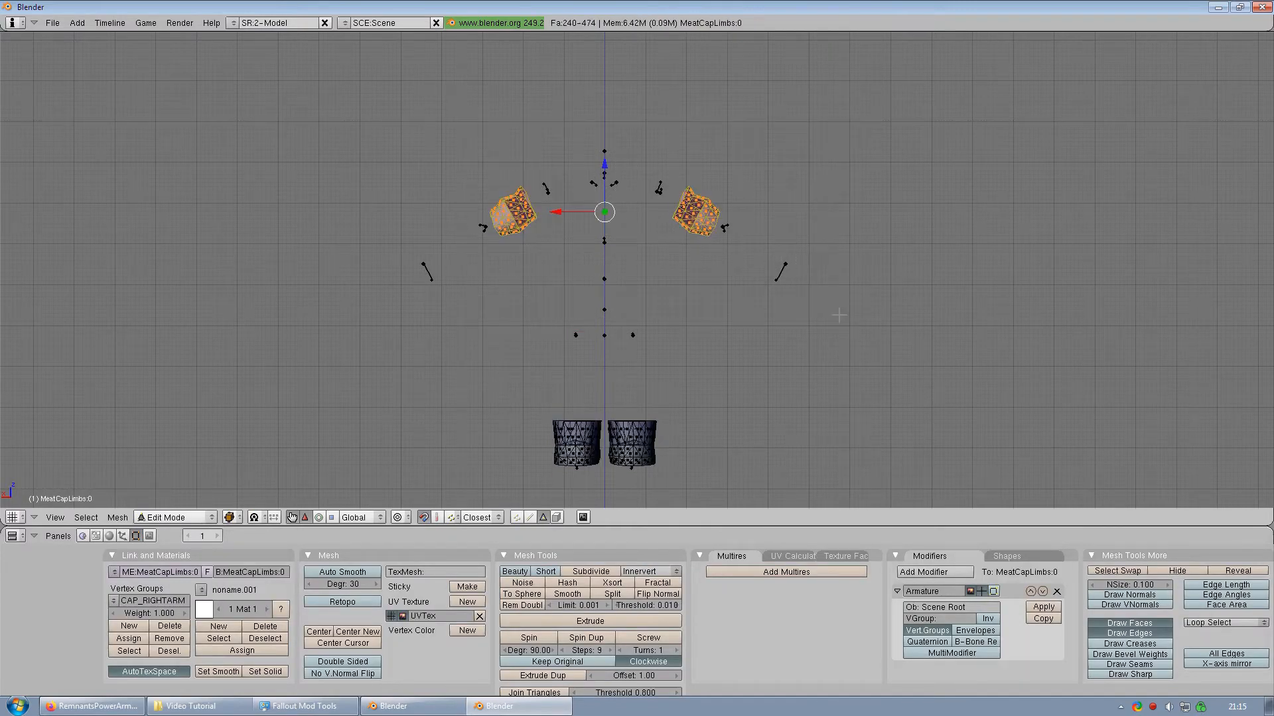
{"action": "key", "text": "x"}
{"action": "left_click", "coordinate": [821, 283]}
{"action": "key", "text": "Tab"}
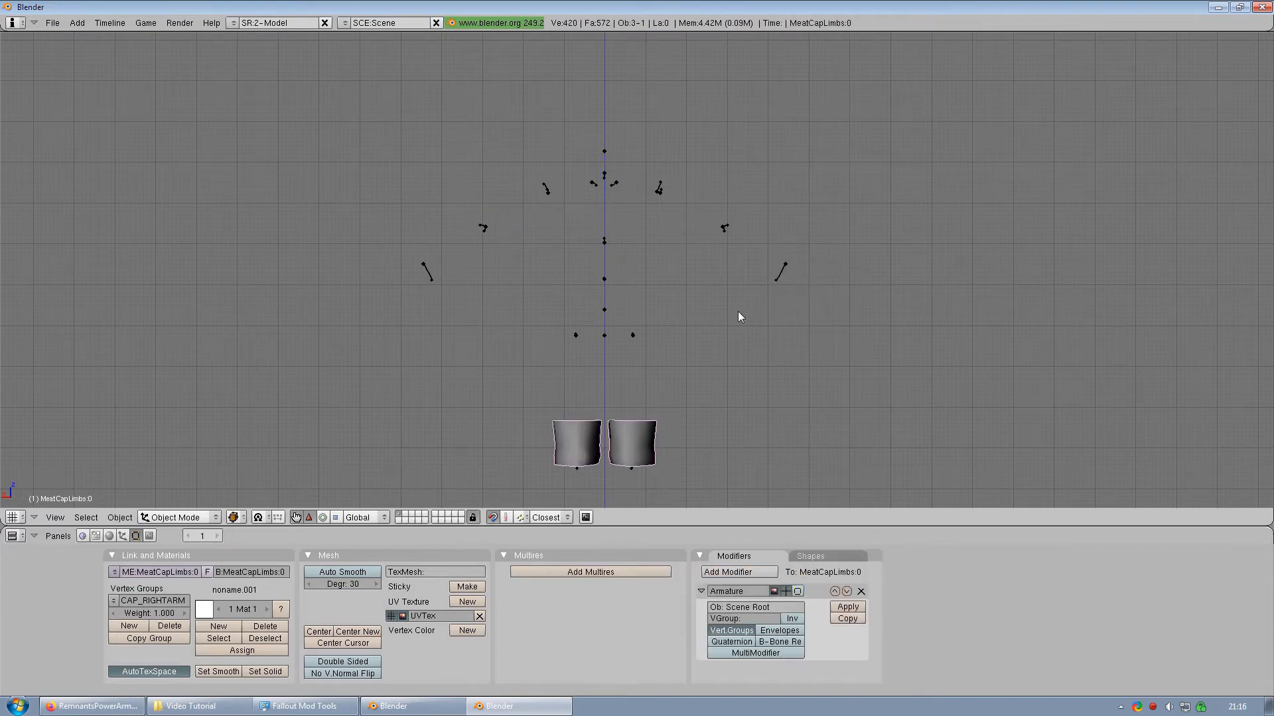
Step: Select the leg caps together with the armature and start a NetImmerse/Gamebryo export to the Video Tutorial folder under the name GoreCapsM_Legs
{"action": "scroll", "coordinate": [716, 348], "scroll_direction": "down", "scroll_amount": 1}
{"action": "middle_click_drag", "start_coordinate": [703, 386], "coordinate": [732, 305]}
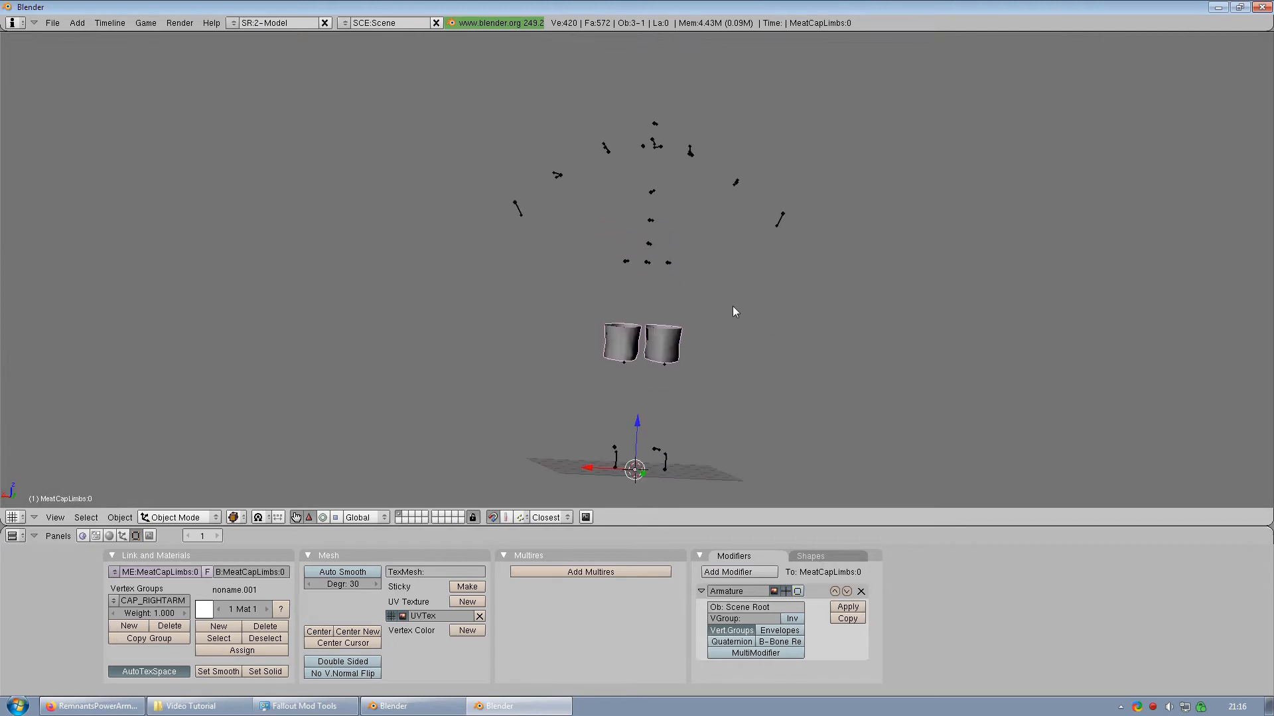
{"action": "scroll", "coordinate": [733, 305], "scroll_direction": "up", "scroll_amount": 2}
{"action": "key", "text": "a"}
{"action": "key", "text": "a"}
{"action": "middle_click_drag", "start_coordinate": [698, 241], "coordinate": [634, 257]}
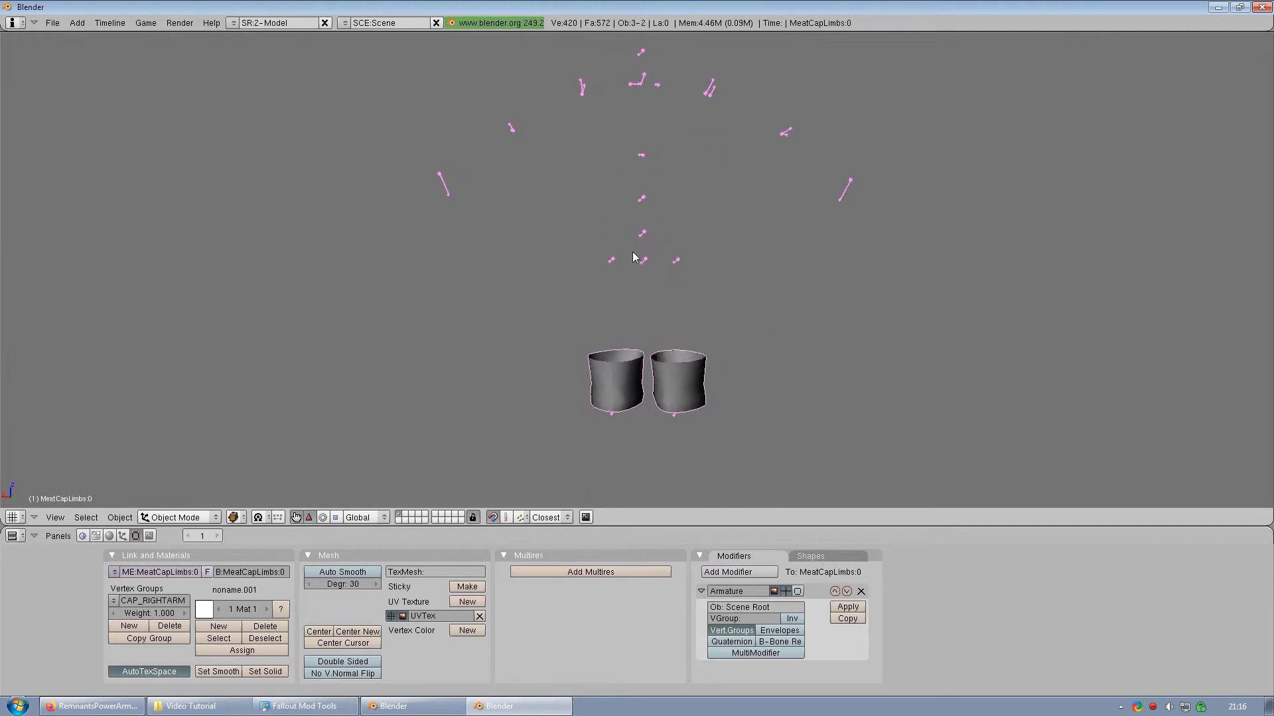
{"action": "scroll", "coordinate": [668, 288], "scroll_direction": "down", "scroll_amount": 2}
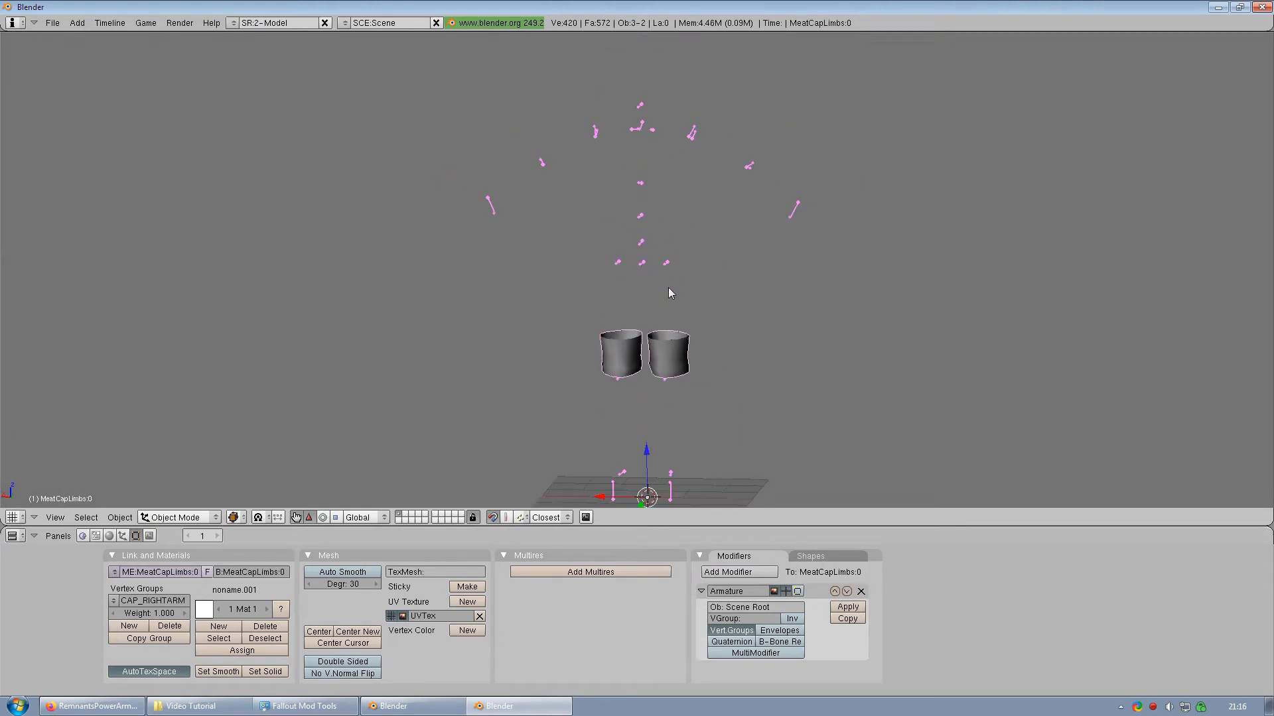
{"action": "left_click", "coordinate": [52, 23]}
{"action": "mouse_move", "coordinate": [131, 266]}
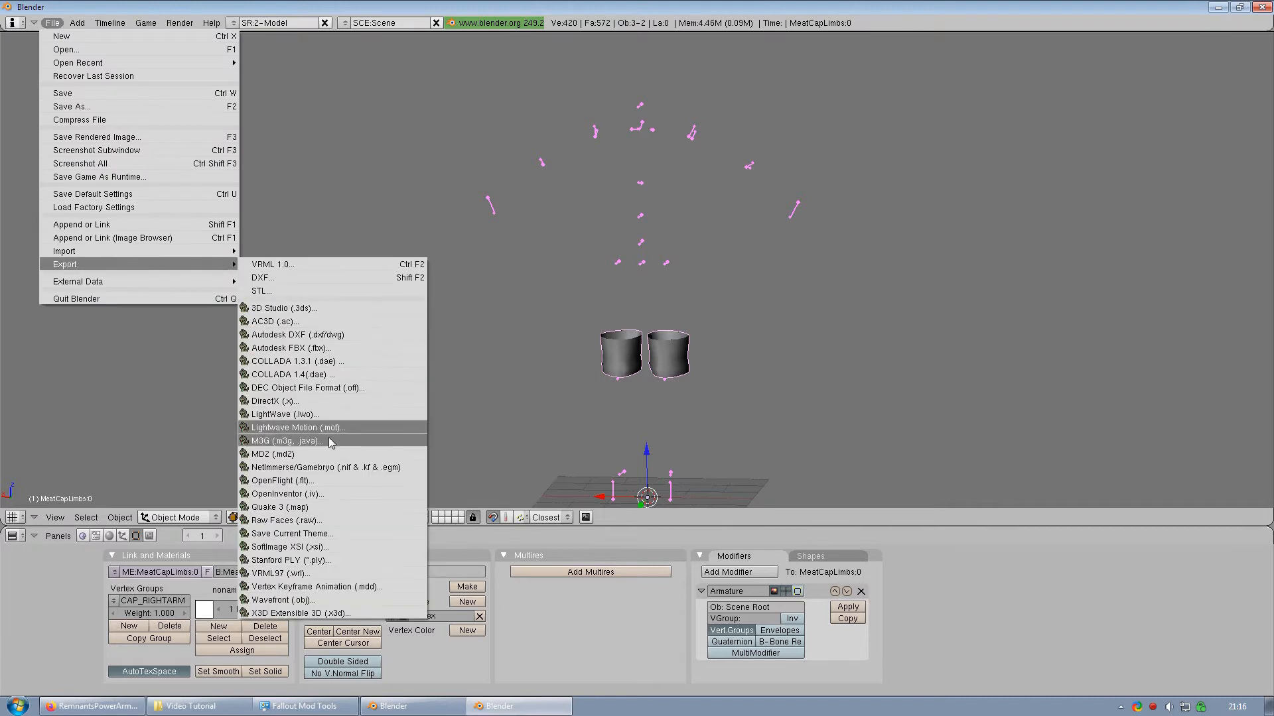
{"action": "left_click", "coordinate": [331, 467]}
{"action": "left_click", "coordinate": [127, 65]}
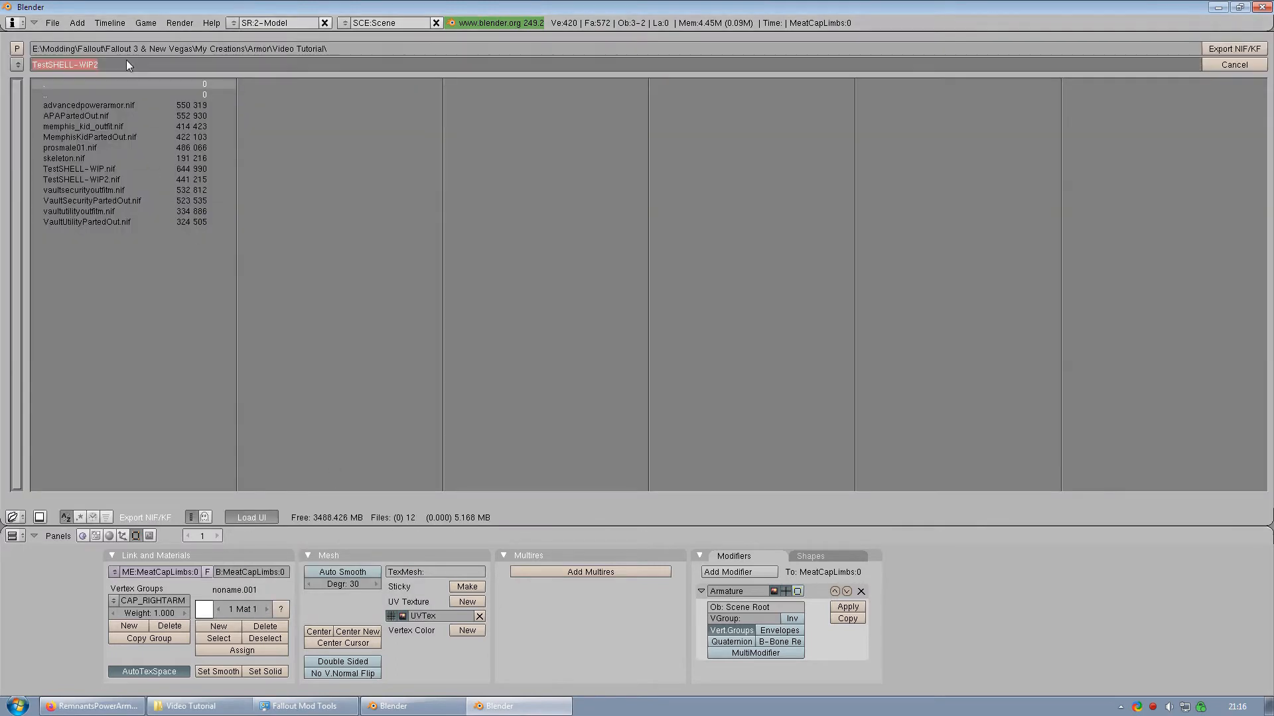
{"action": "type", "text": "GoreCapsM_Legs"}
{"action": "key", "text": "Return"}
{"action": "left_click", "coordinate": [1232, 50]}
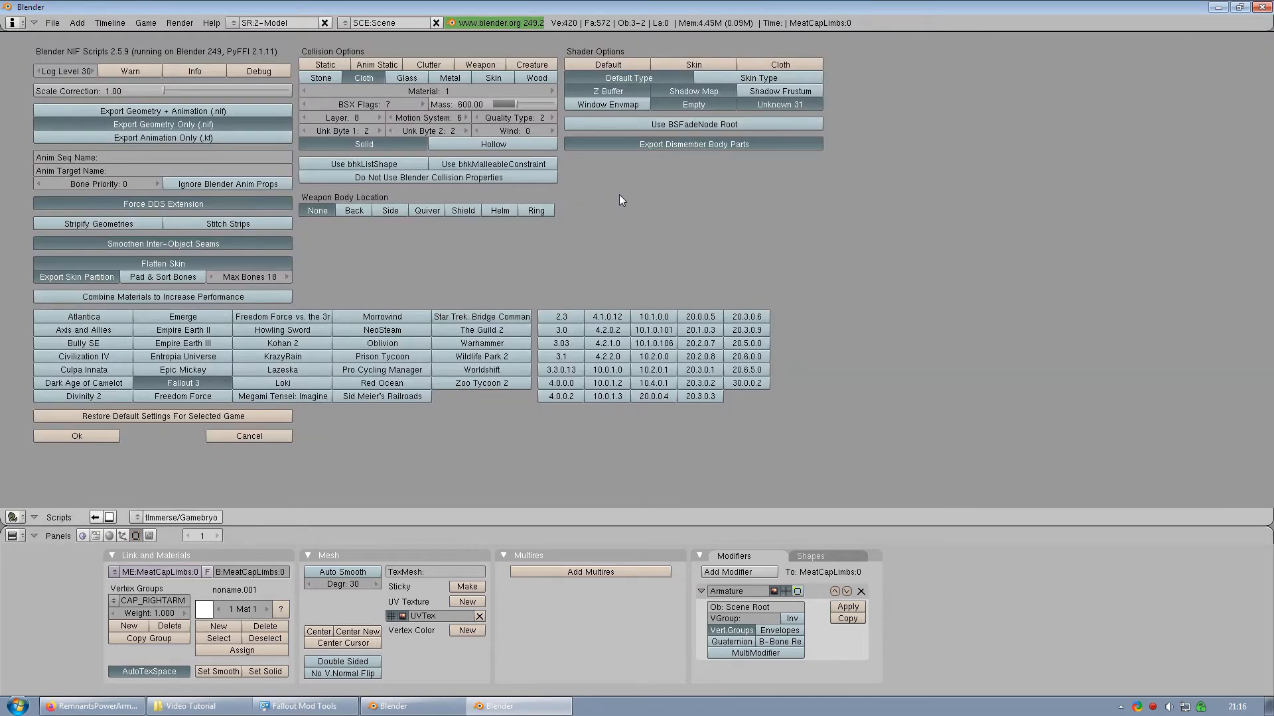
Step: Set the collision material and the shader preset to Skin, and run the geometry-only Fallout 3 export
{"action": "left_click", "coordinate": [491, 78]}
{"action": "left_click", "coordinate": [706, 62]}
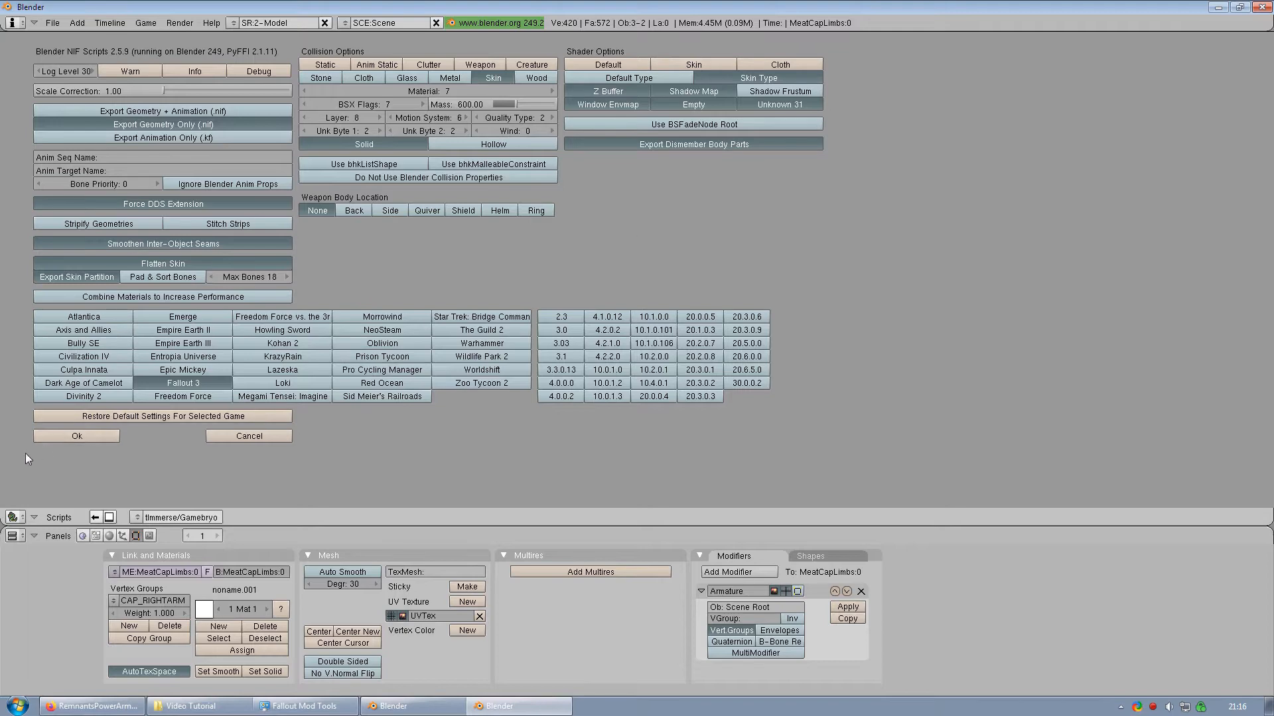
{"action": "left_click", "coordinate": [65, 436]}
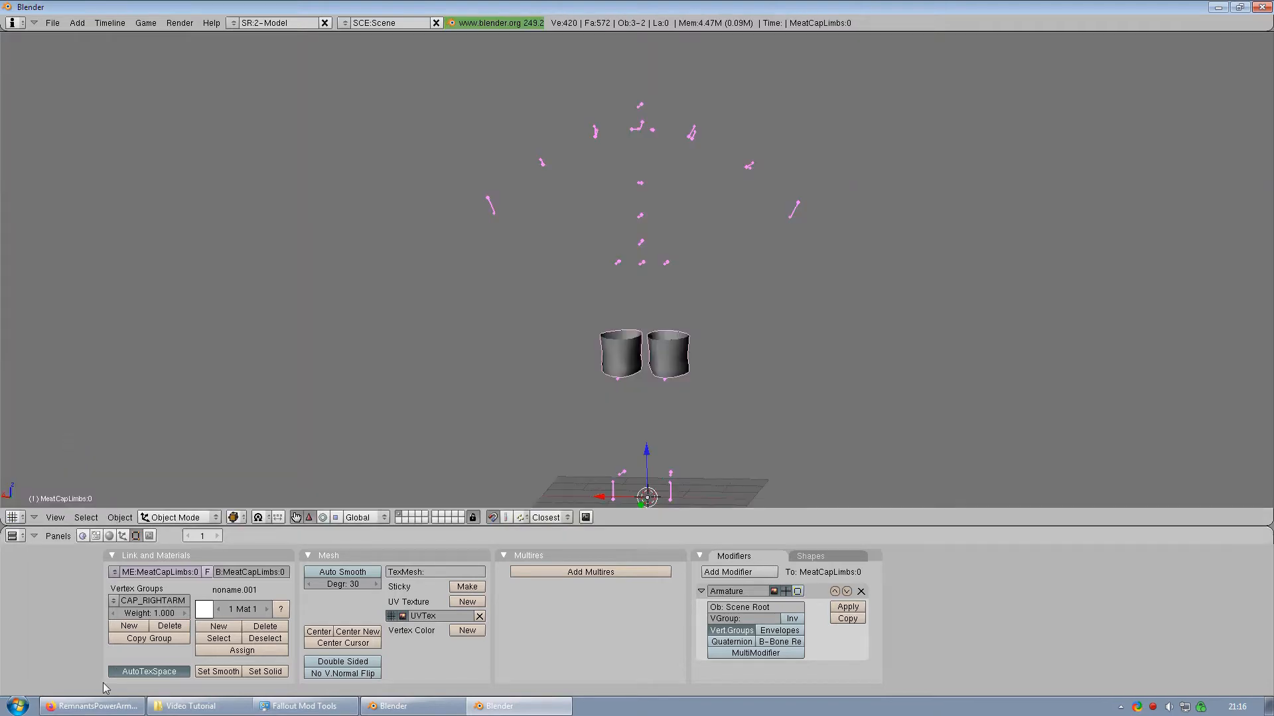
Step: Open GoreCapsM_Legs.nif from the Video Tutorial folder in NifSkope, examine the exported leg caps, and close it
{"action": "left_click", "coordinate": [191, 706]}
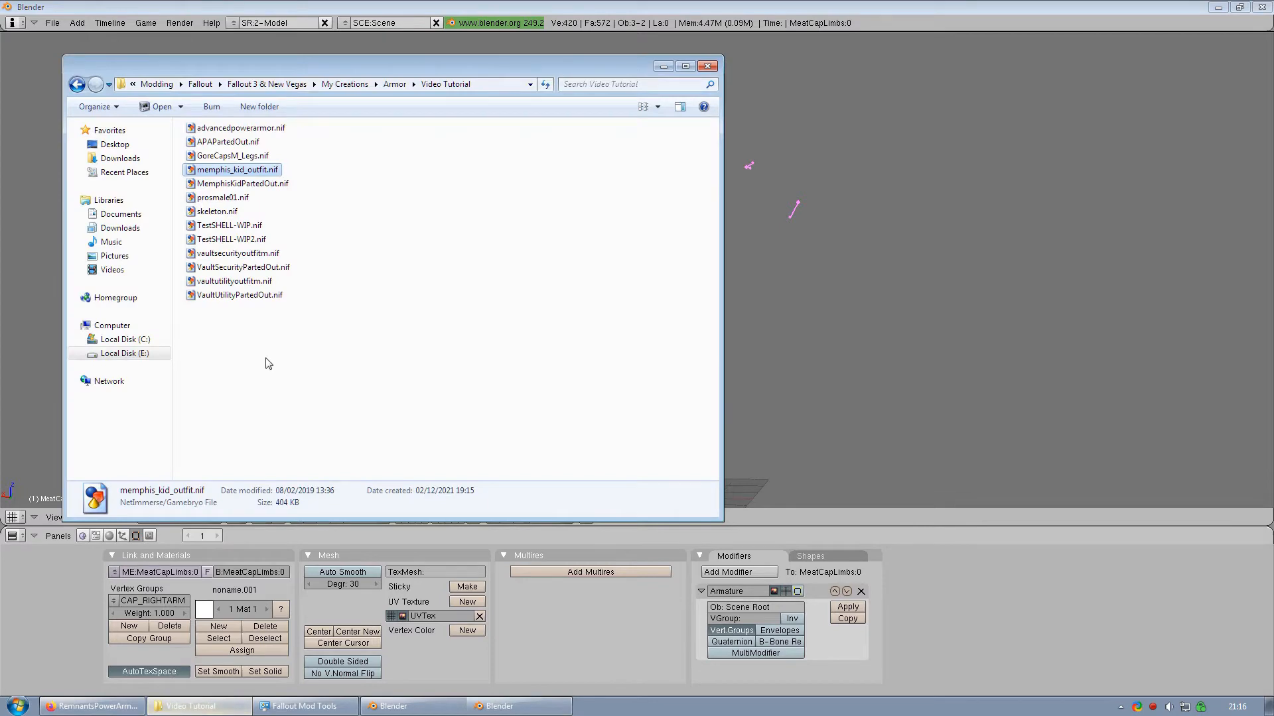
{"action": "left_click", "coordinate": [245, 157]}
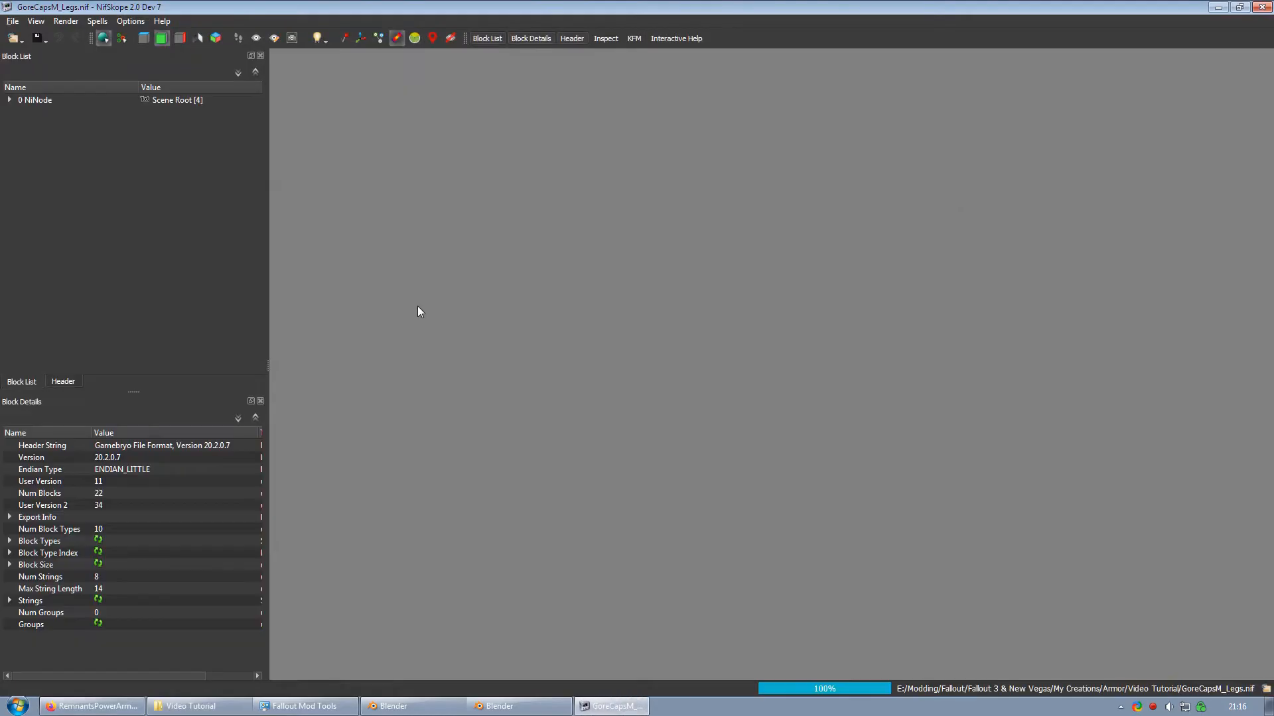
{"action": "left_click_drag", "start_coordinate": [489, 330], "coordinate": [577, 361]}
{"action": "scroll", "coordinate": [635, 339], "scroll_direction": "down", "scroll_amount": 3}
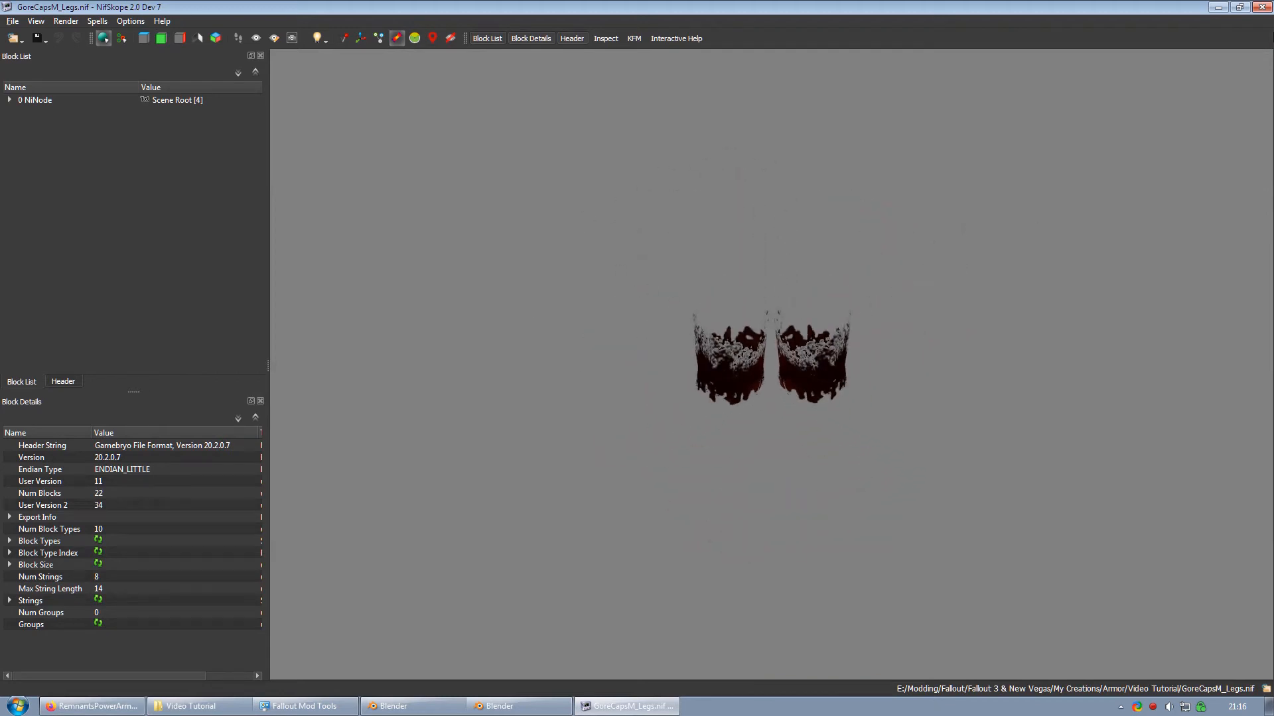
{"action": "left_click", "coordinate": [1262, 7]}
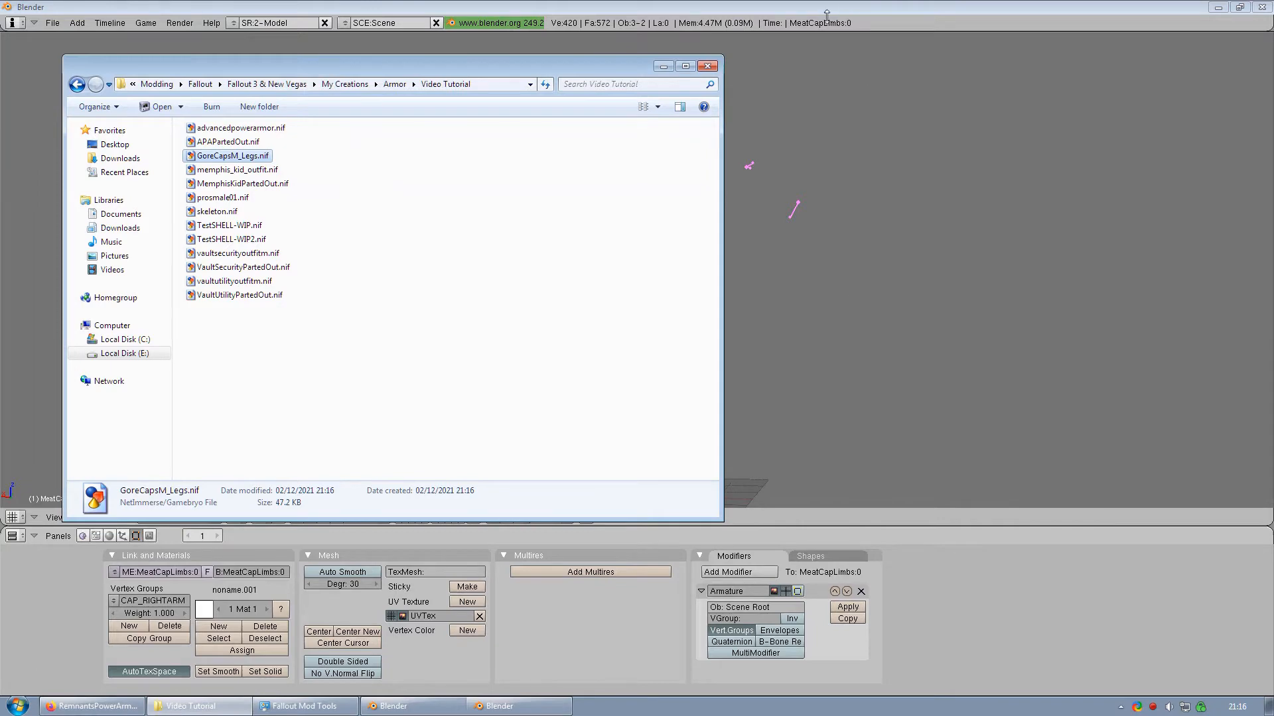
Step: Open TestSHELL-WIP2.nif in NifSkope, examine the shell's neck, torso and arms up close, and close it
{"action": "double_click", "coordinate": [243, 239]}
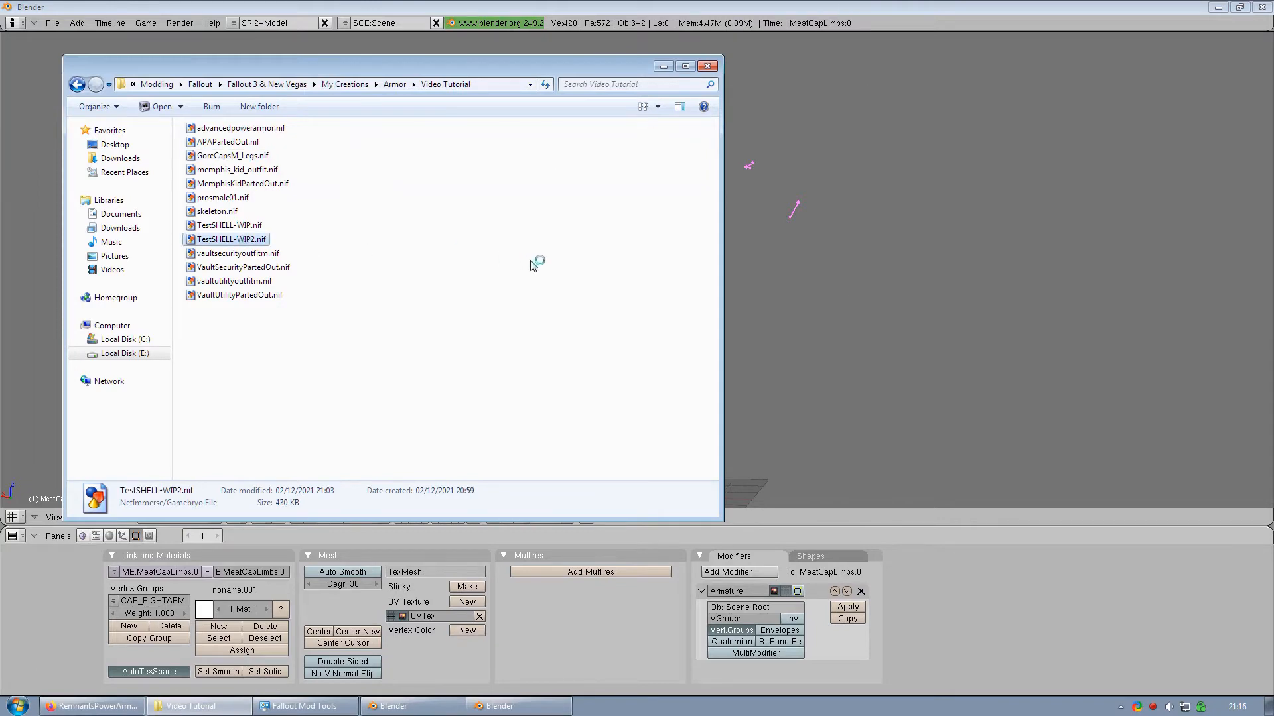
{"action": "scroll", "coordinate": [618, 260], "scroll_direction": "up", "scroll_amount": 3}
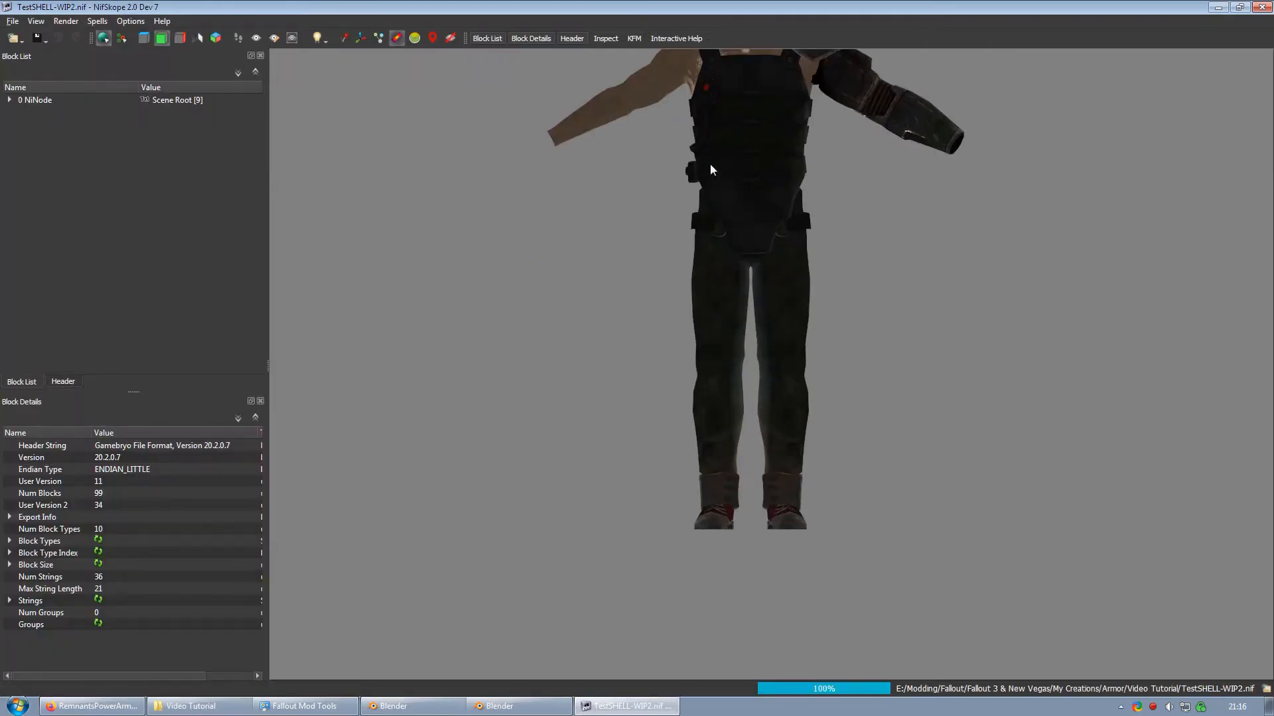
{"action": "middle_click_drag", "start_coordinate": [710, 165], "coordinate": [722, 468]}
{"action": "scroll", "coordinate": [723, 469], "scroll_direction": "up", "scroll_amount": 1}
{"action": "middle_click_drag", "start_coordinate": [703, 261], "coordinate": [731, 420]}
{"action": "scroll", "coordinate": [731, 420], "scroll_direction": "up", "scroll_amount": 1}
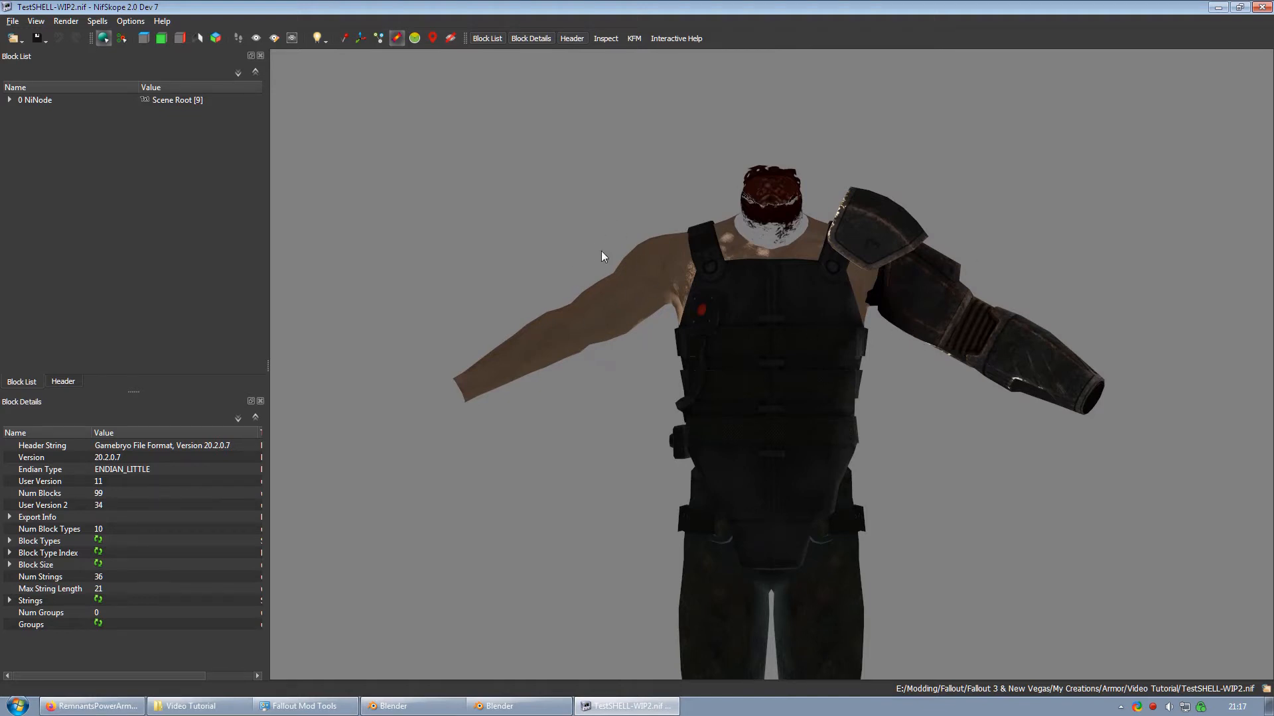
{"action": "left_click", "coordinate": [1267, 8]}
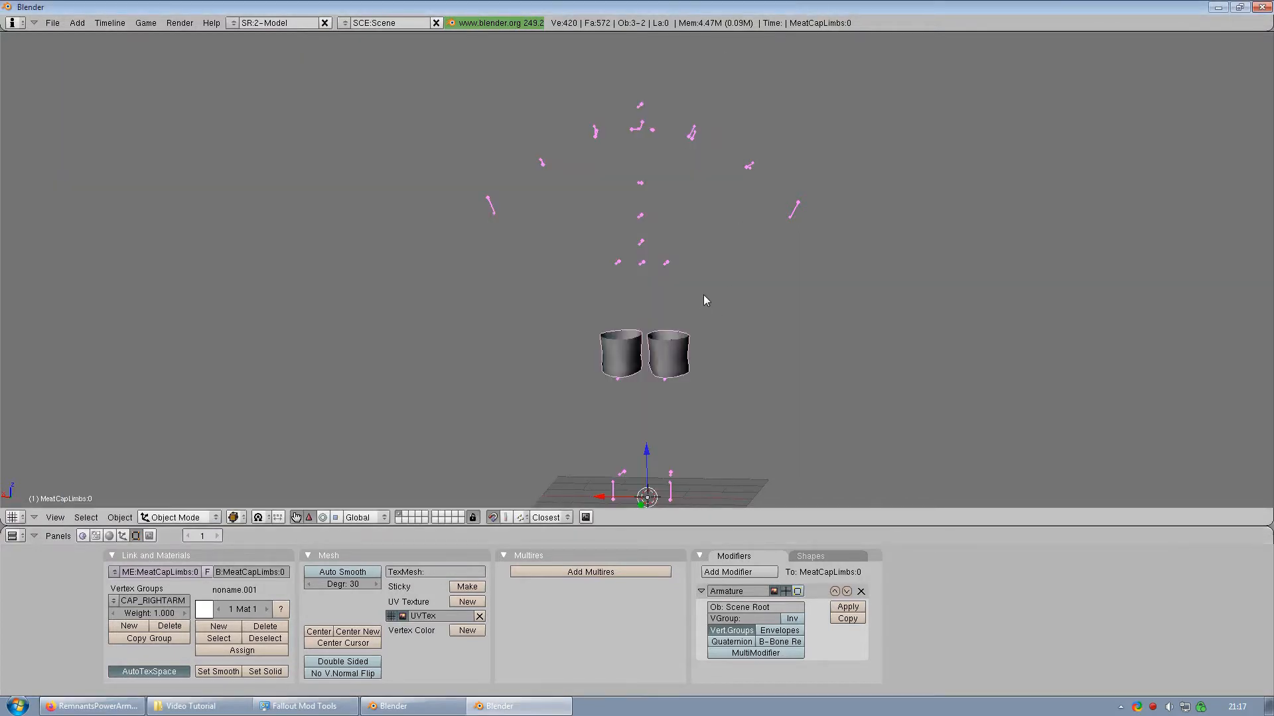
Step: Back in Blender, clear the scene and import prosmale01.nif with the current NIF import options
{"action": "left_click", "coordinate": [704, 300]}
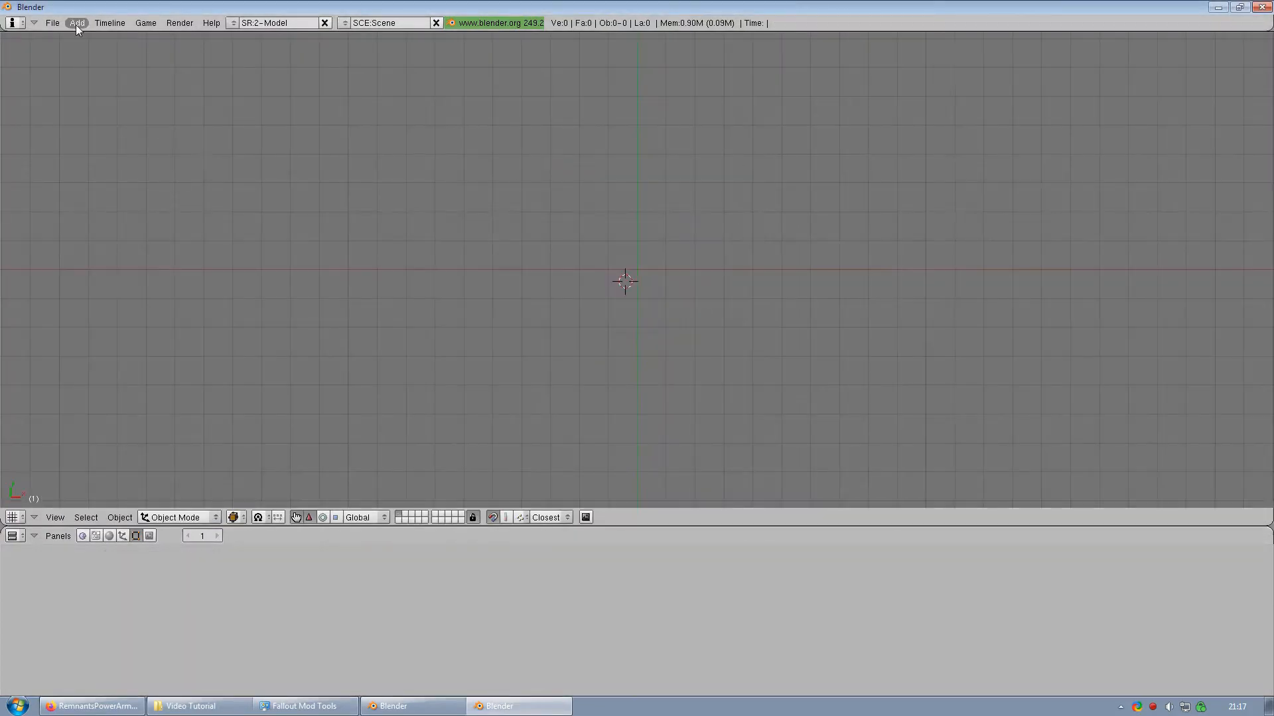
{"action": "left_click", "coordinate": [53, 22]}
{"action": "mouse_move", "coordinate": [147, 250]}
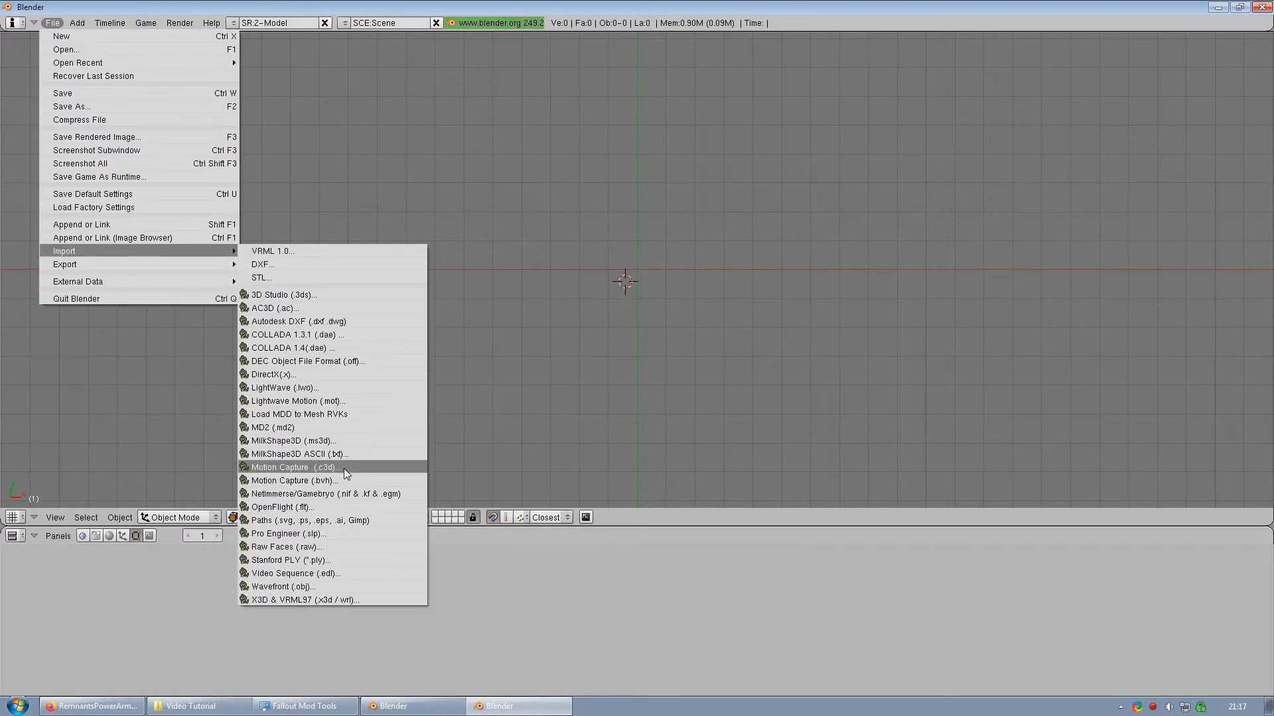
{"action": "left_click", "coordinate": [326, 491]}
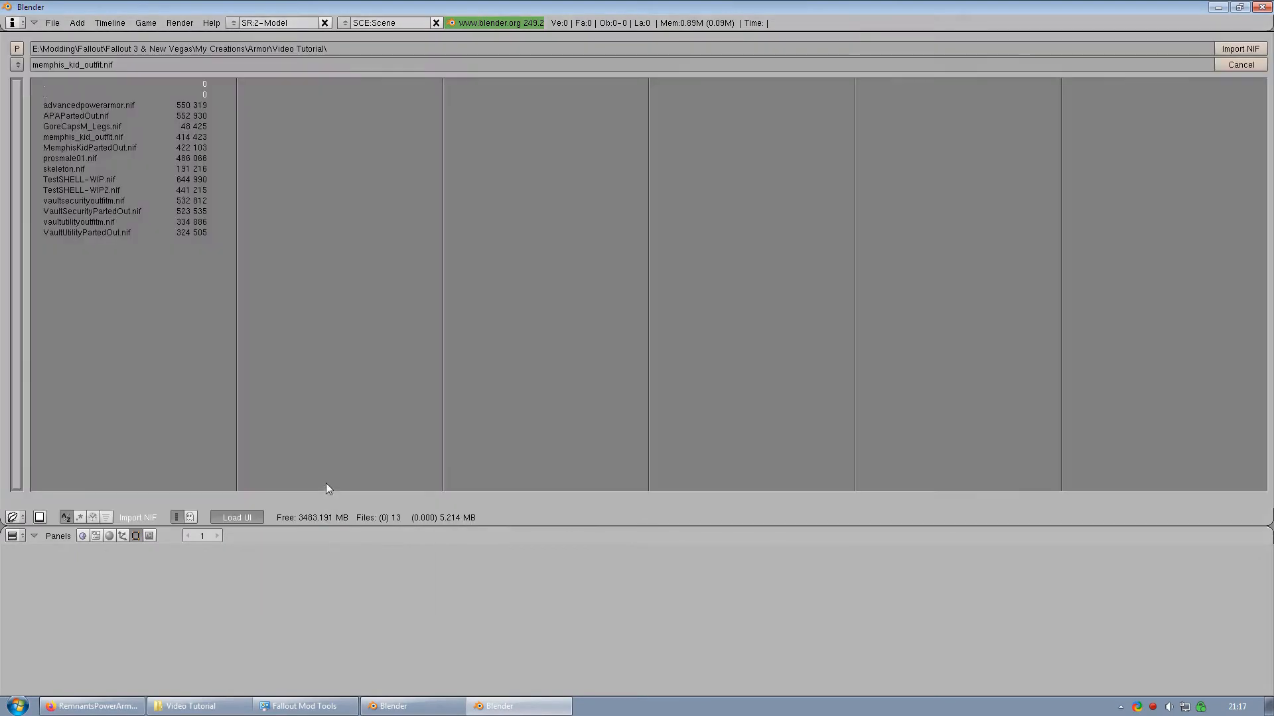
{"action": "left_click", "coordinate": [119, 161]}
{"action": "double_click", "coordinate": [118, 161]}
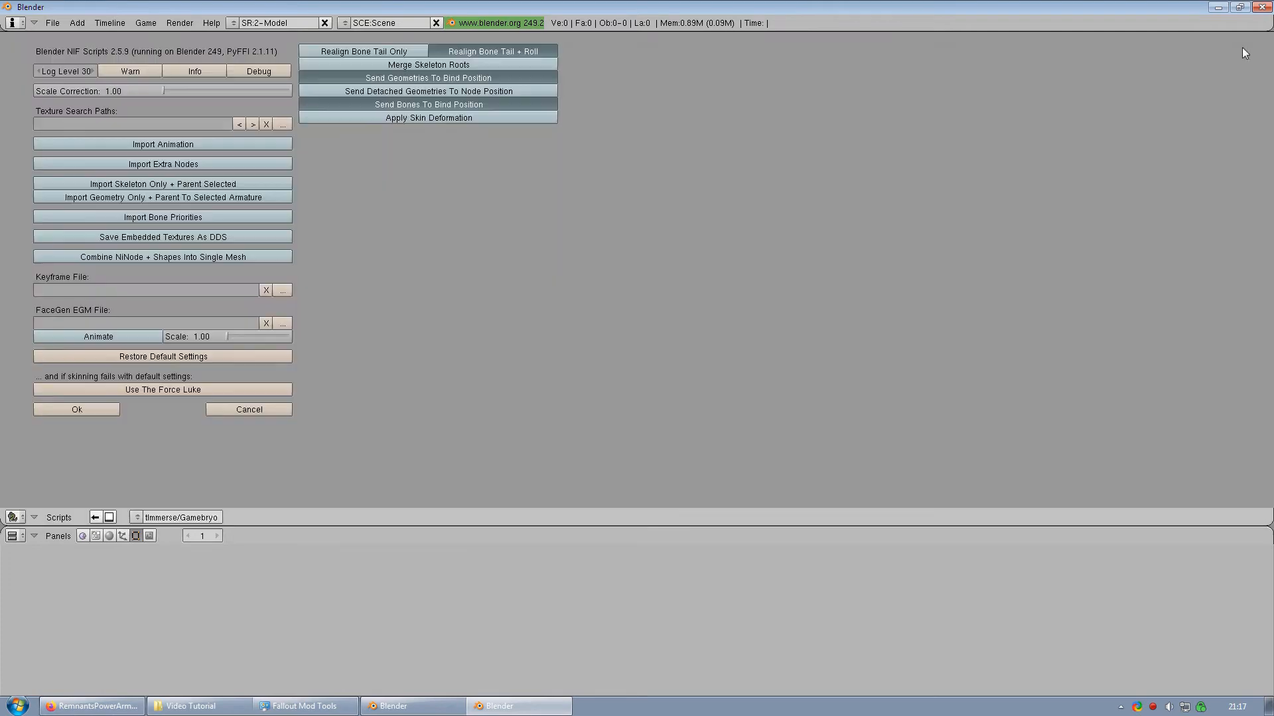
{"action": "left_click", "coordinate": [102, 406]}
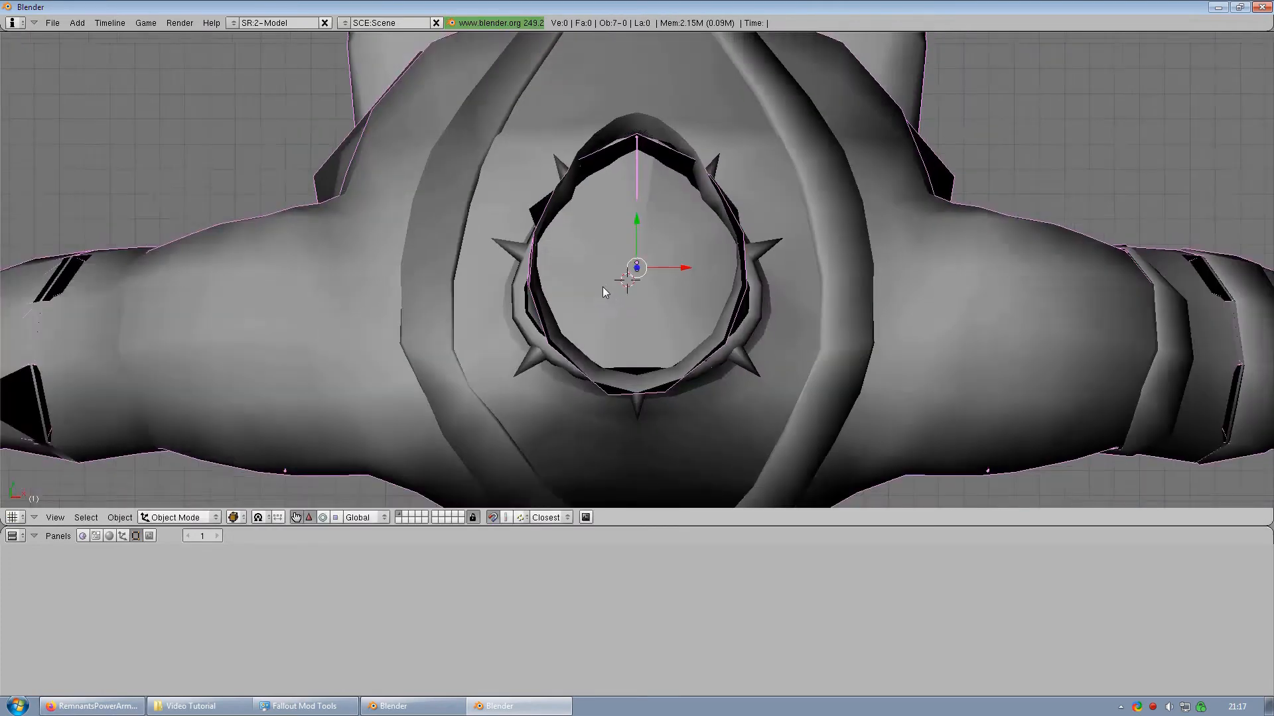
Step: From the front view, delete the main outfit mesh with the chest harness and trousers
{"action": "scroll", "coordinate": [603, 286], "scroll_direction": "down", "scroll_amount": 5}
{"action": "key", "text": "KP_1"}
{"action": "scroll", "coordinate": [503, 267], "scroll_direction": "down", "scroll_amount": 3}
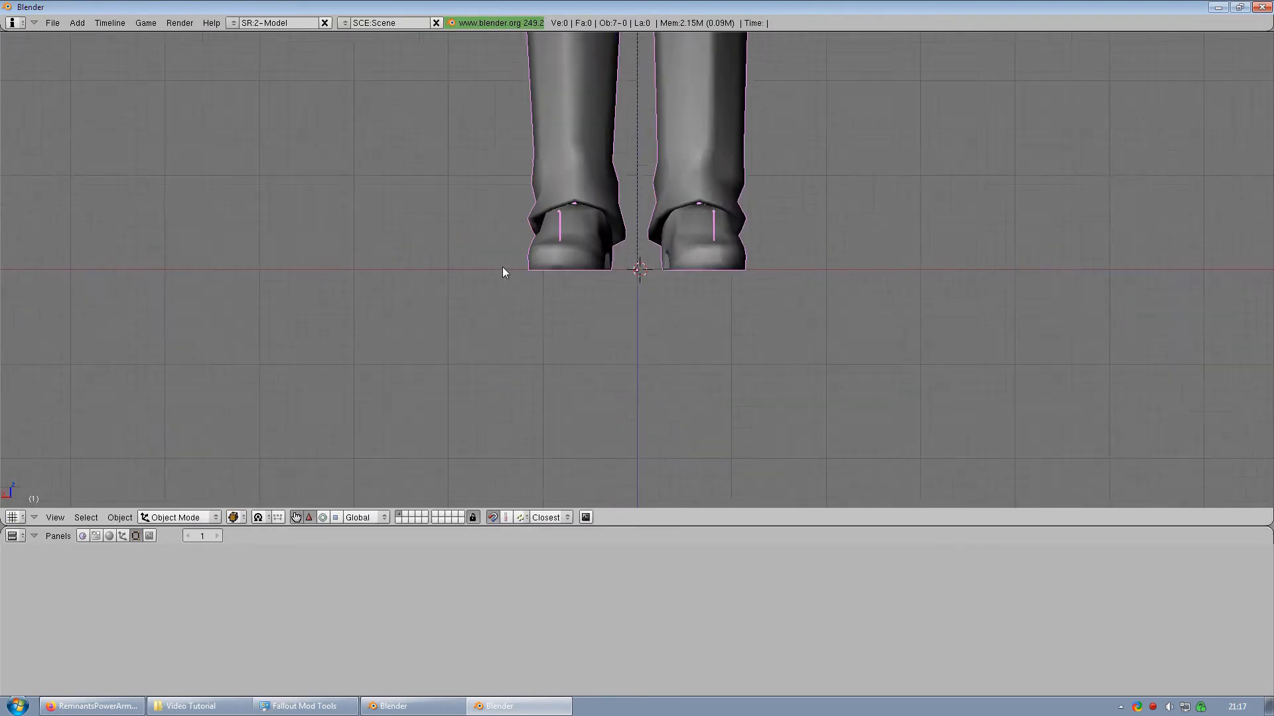
{"action": "middle_click_drag", "start_coordinate": [646, 230], "coordinate": [631, 449], "text": "shift"}
{"action": "middle_click_drag", "start_coordinate": [647, 187], "coordinate": [648, 323], "text": "shift"}
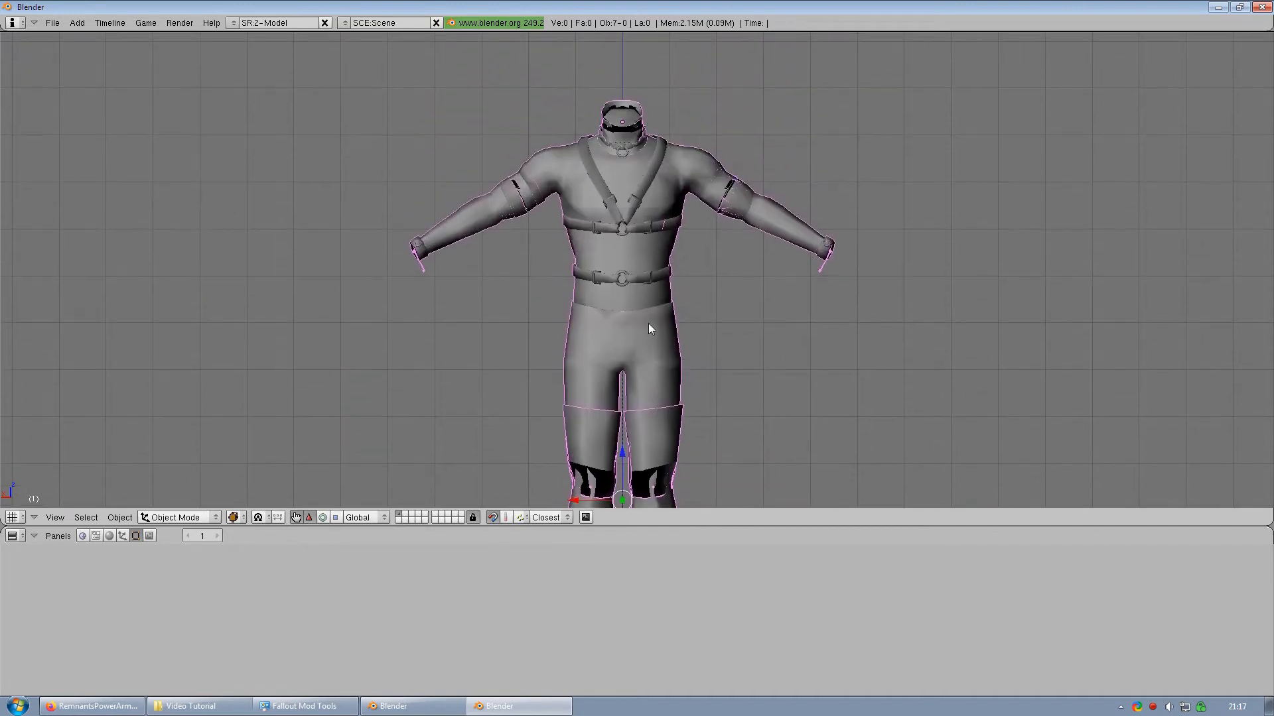
{"action": "right_click", "coordinate": [604, 412]}
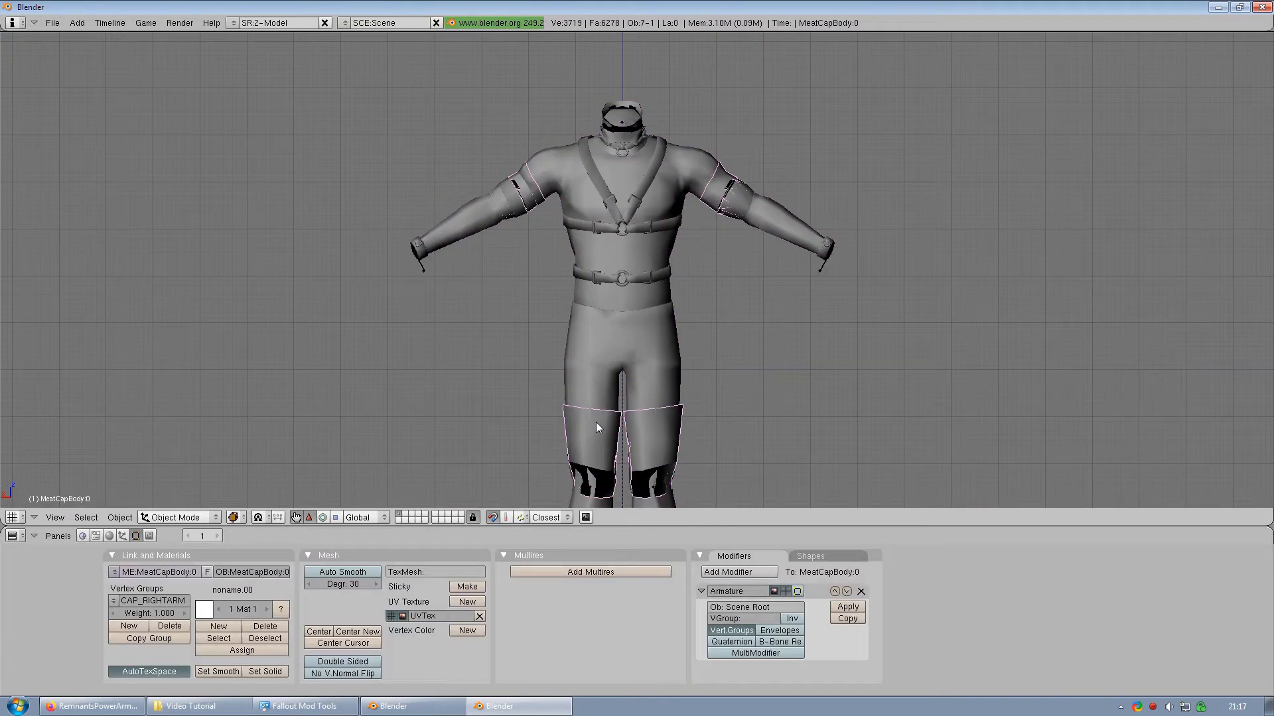
{"action": "key", "text": "x"}
{"action": "left_click", "coordinate": [647, 361]}
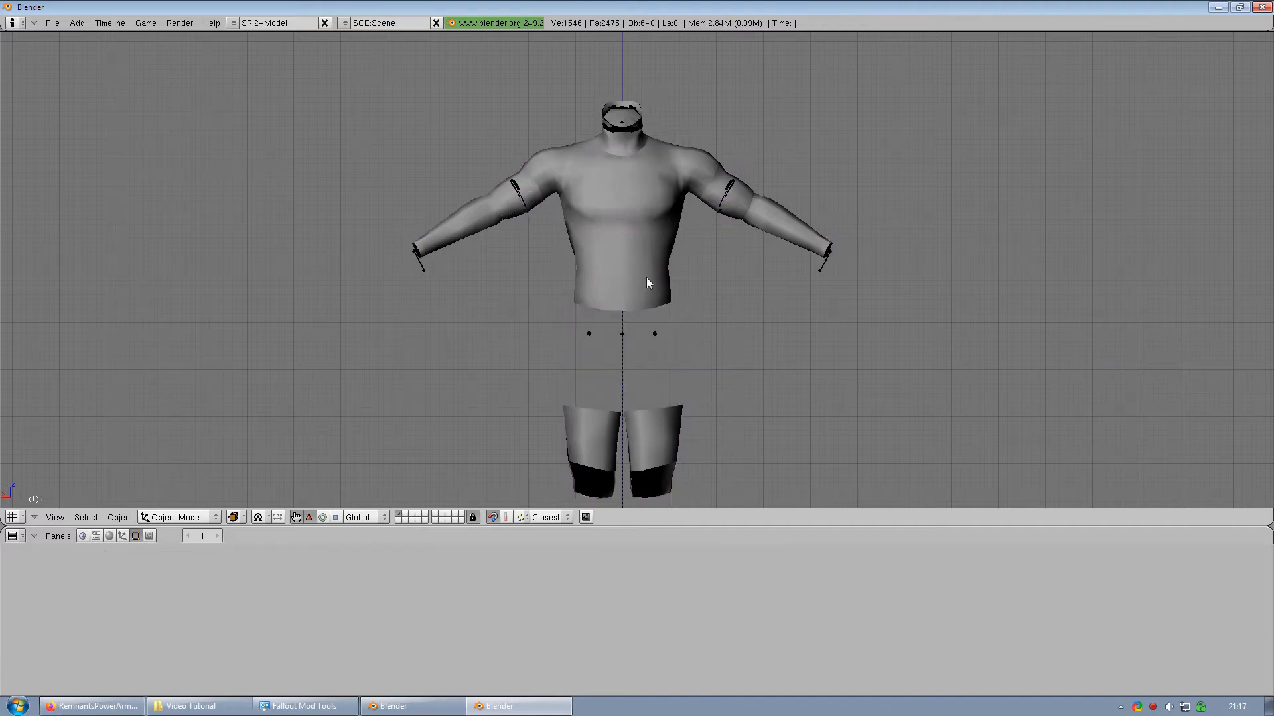
Step: Delete the bare torso and arms mesh of the imported outfit
{"action": "right_click", "coordinate": [648, 284]}
{"action": "key", "text": "x"}
{"action": "left_click", "coordinate": [646, 277]}
{"action": "scroll", "coordinate": [646, 277], "scroll_direction": "down", "scroll_amount": 4}
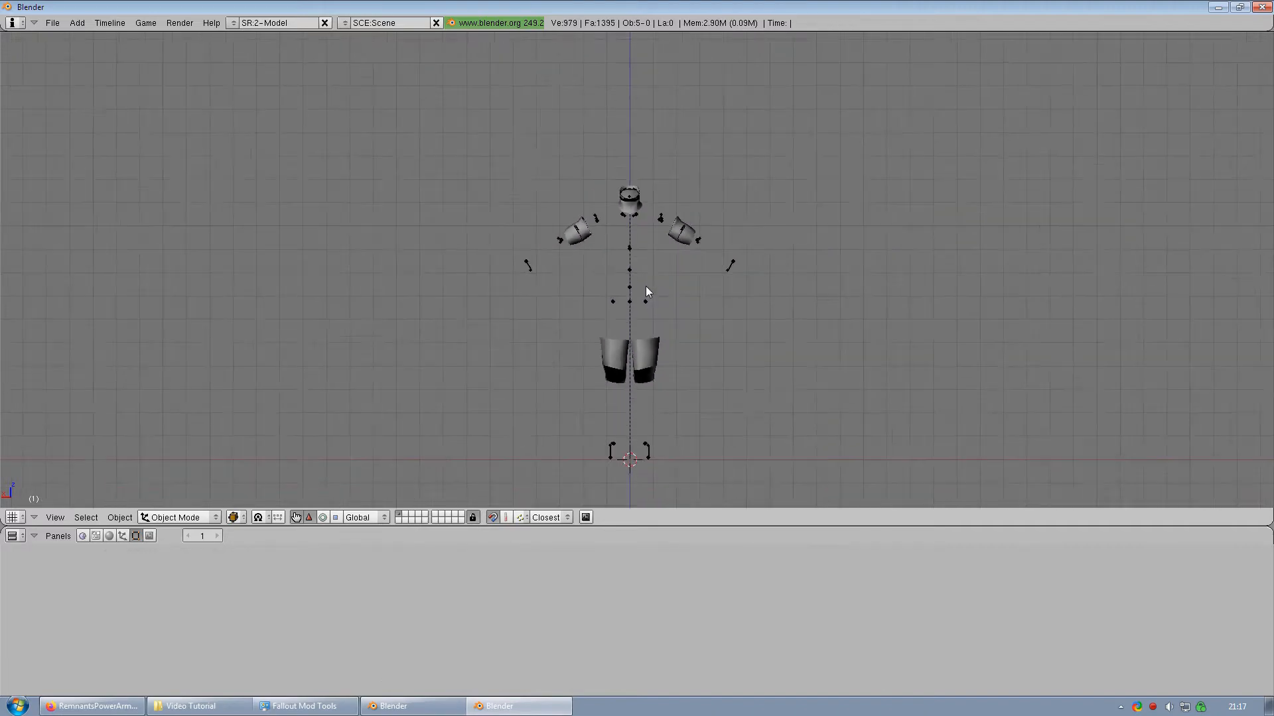
Step: Delete both cap meshes at the neck, keeping the armature
{"action": "scroll", "coordinate": [646, 285], "scroll_direction": "up", "scroll_amount": 2}
{"action": "right_click", "coordinate": [635, 193]}
{"action": "key", "text": "x"}
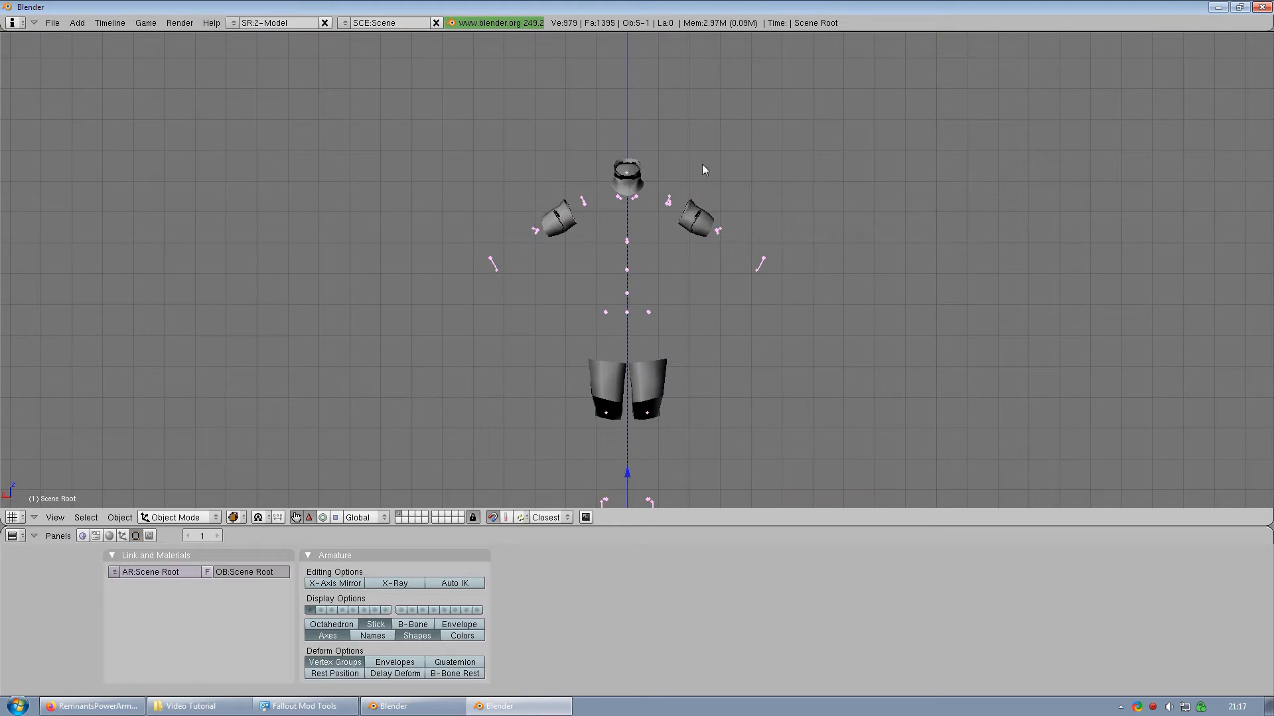
{"action": "right_click", "coordinate": [639, 172]}
{"action": "key", "text": "x"}
{"action": "left_click", "coordinate": [638, 170]}
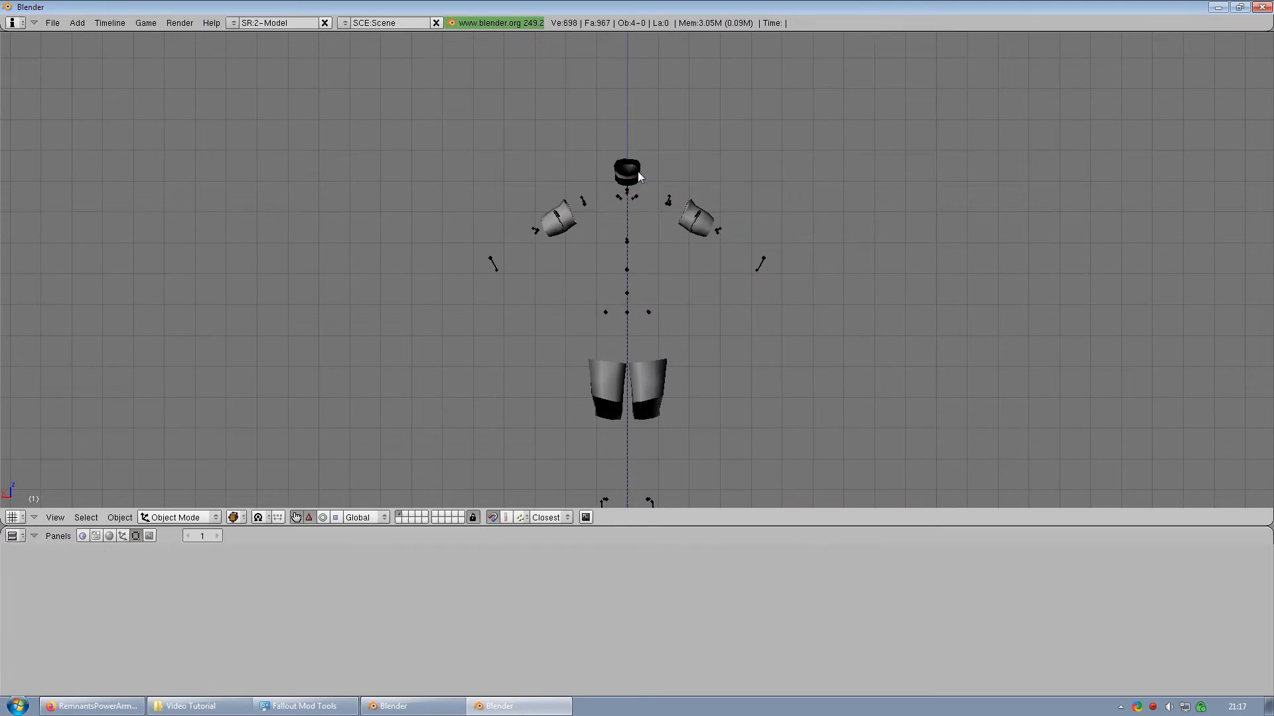
{"action": "right_click", "coordinate": [637, 171]}
{"action": "key", "text": "x"}
{"action": "left_click", "coordinate": [636, 171]}
Step: In the MeatCapBody mesh, delete both leg caps and the left arm cap, keeping only the right arm cap
{"action": "scroll", "coordinate": [591, 213], "scroll_direction": "up", "scroll_amount": 2}
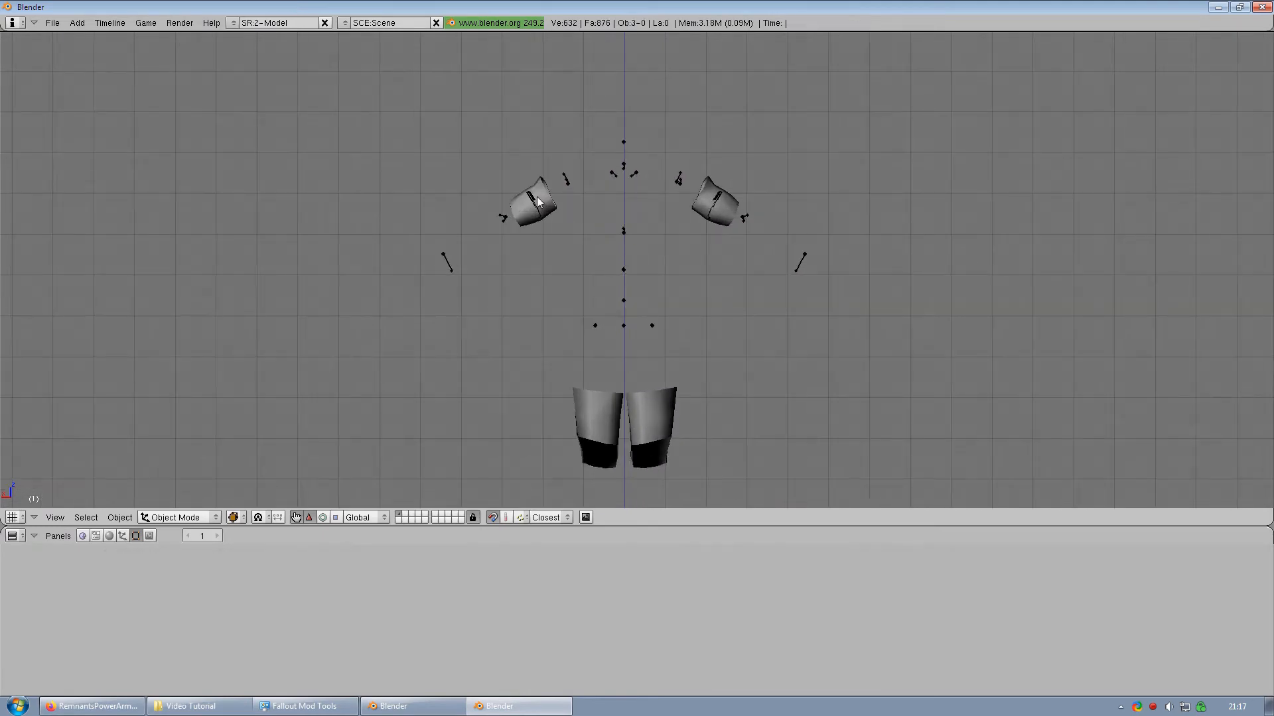
{"action": "right_click", "coordinate": [545, 201]}
{"action": "key", "text": "Tab"}
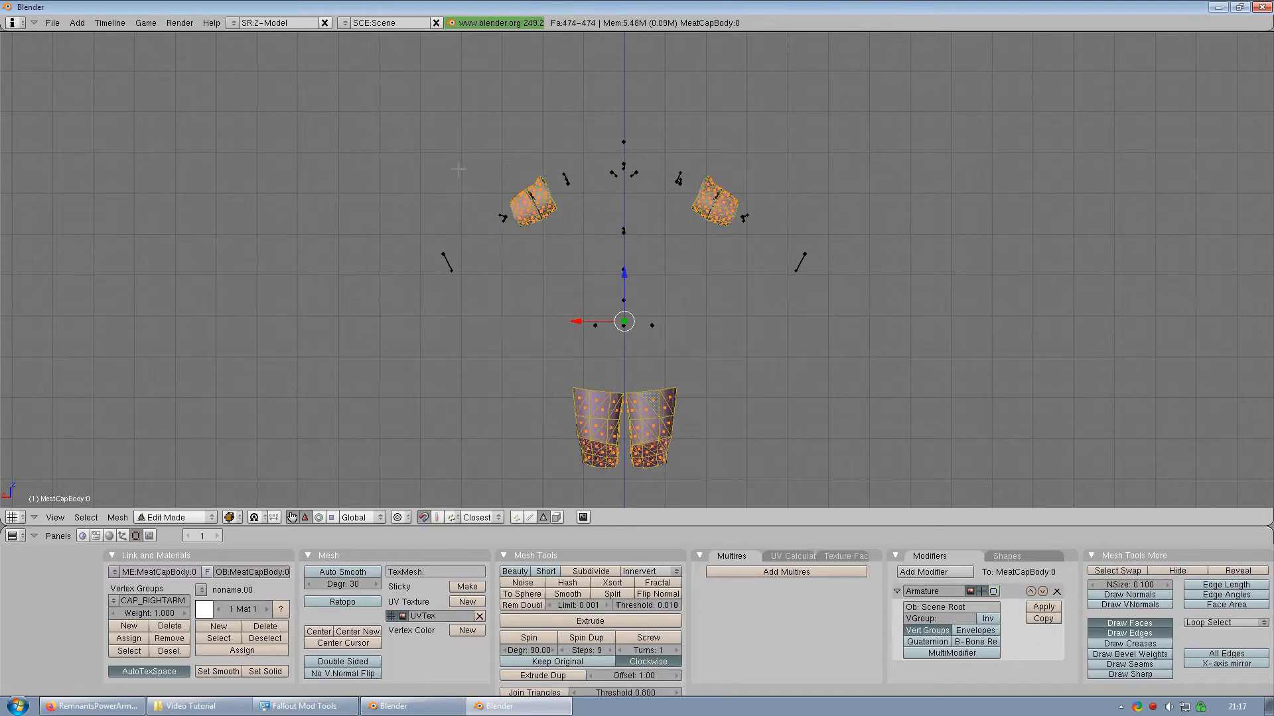
{"action": "key", "text": "a"}
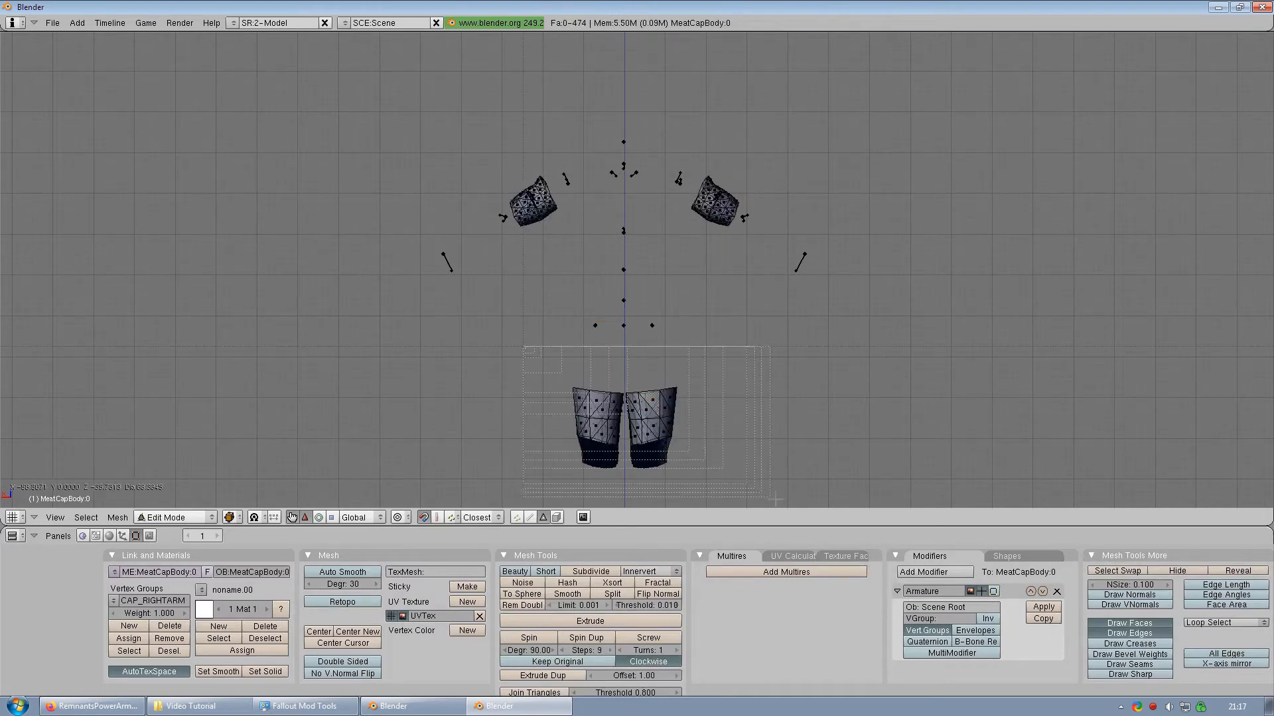
{"action": "key", "text": "l"}
{"action": "key", "text": "l"}
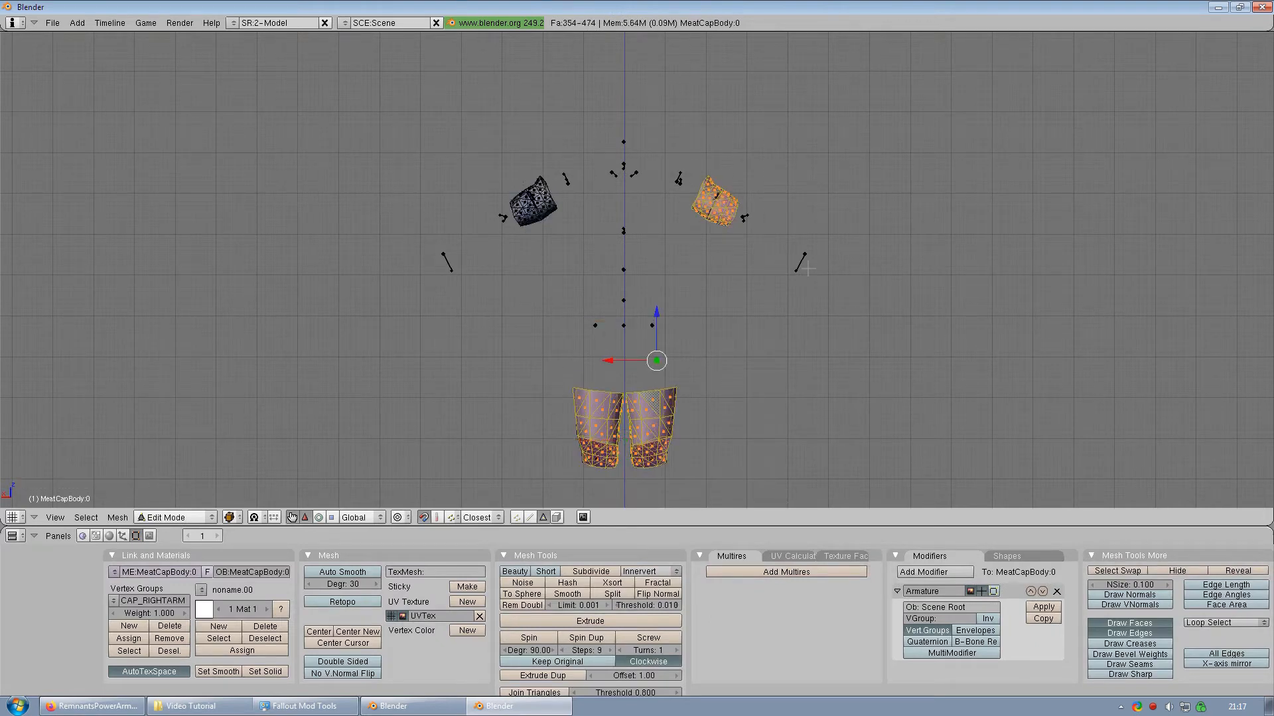
{"action": "key", "text": "x"}
{"action": "left_click", "coordinate": [807, 269]}
{"action": "key", "text": "Tab"}
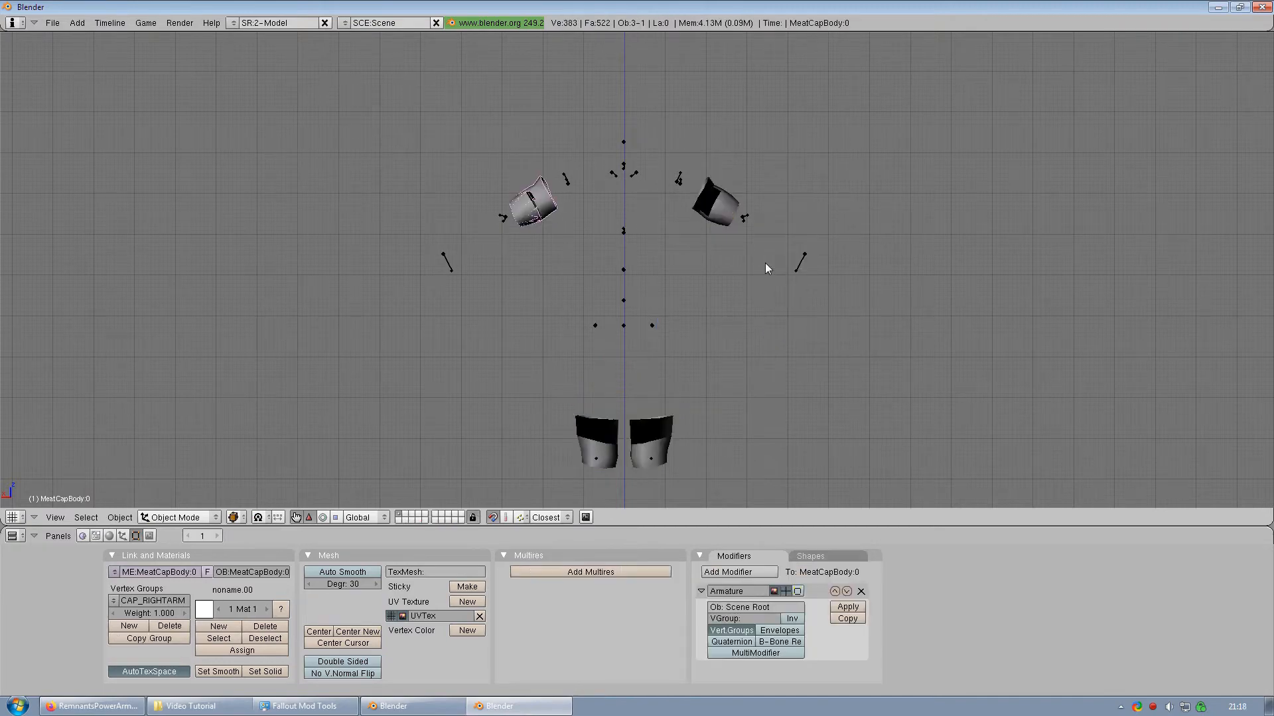
Step: In the MeatCapLimbs mesh, delete both leg caps and the left arm cap, keeping only the right arm cap
{"action": "right_click", "coordinate": [722, 211]}
{"action": "key", "text": "Tab"}
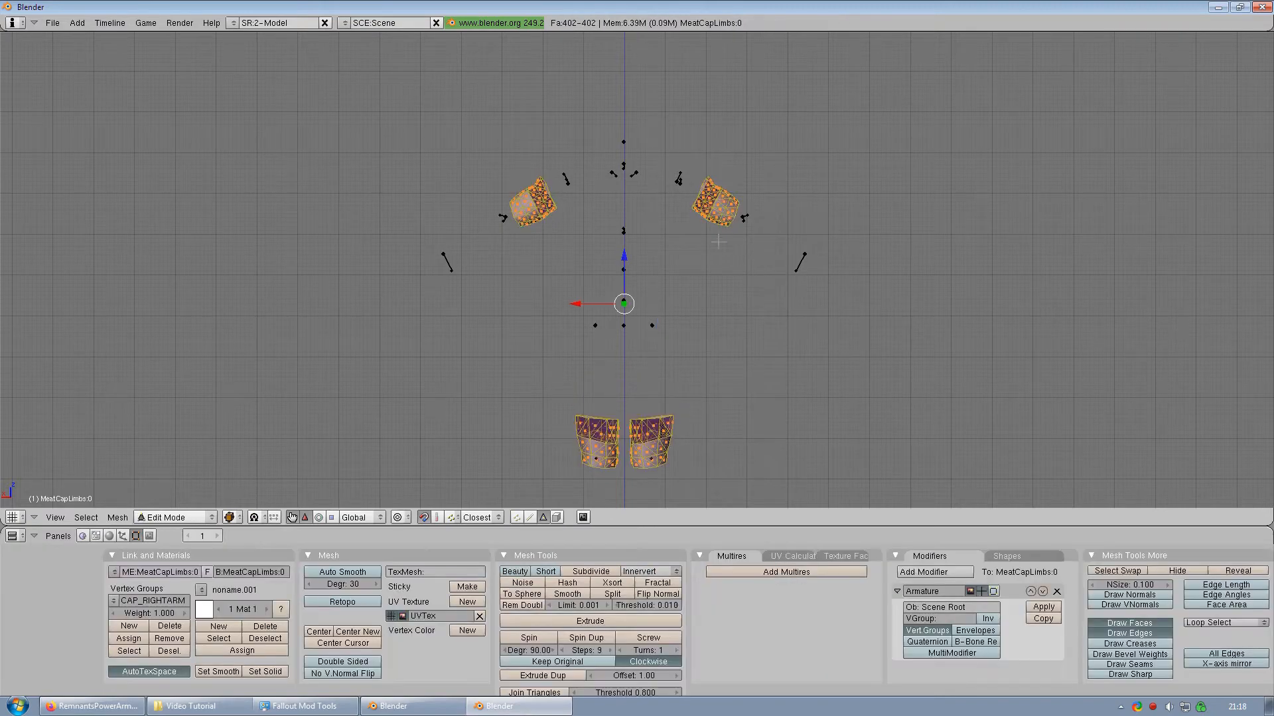
{"action": "key", "text": "a"}
{"action": "key", "text": "b"}
{"action": "left_click_drag", "start_coordinate": [490, 361], "coordinate": [715, 486]}
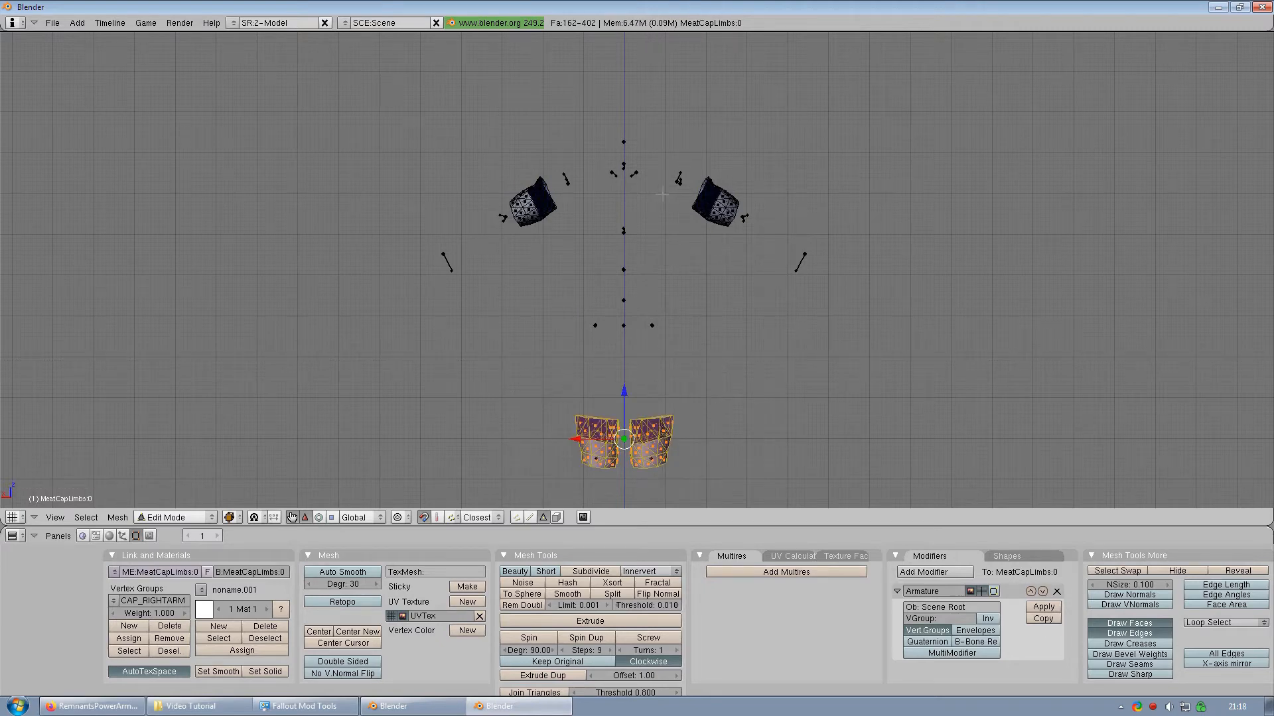
{"action": "key", "text": "l"}
{"action": "key", "text": "x"}
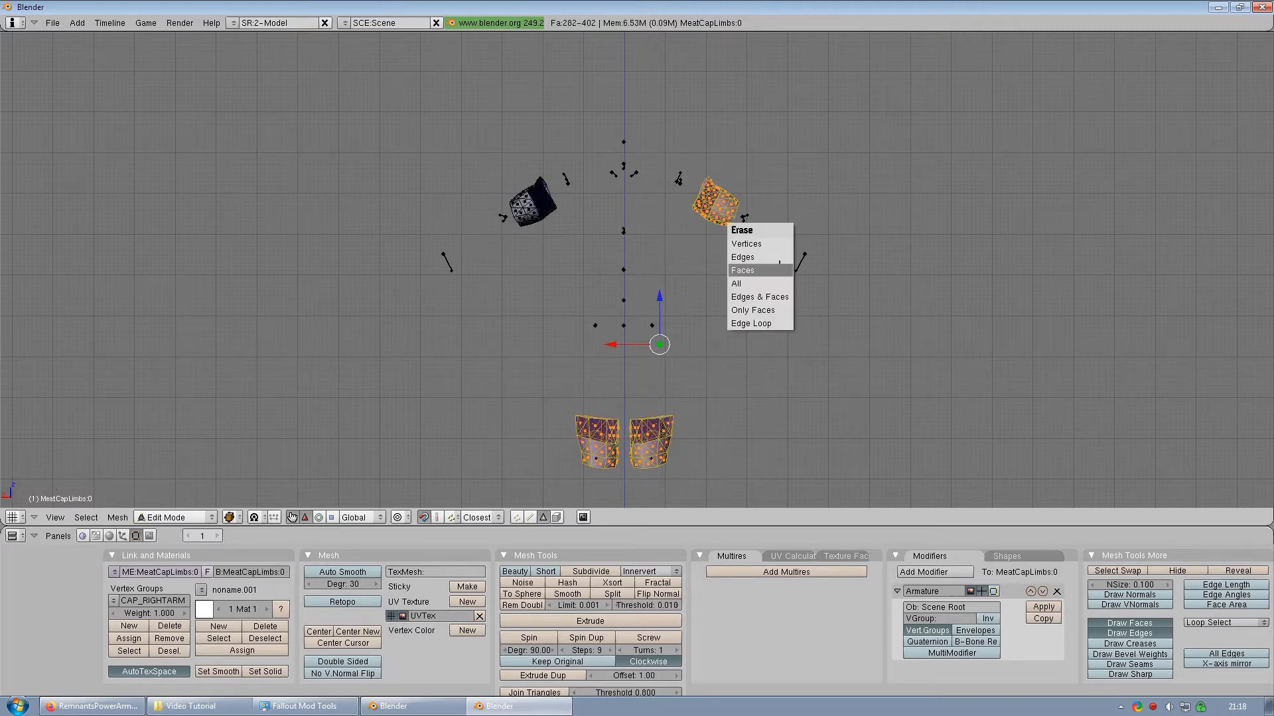
{"action": "left_click", "coordinate": [778, 268]}
{"action": "key", "text": "Tab"}
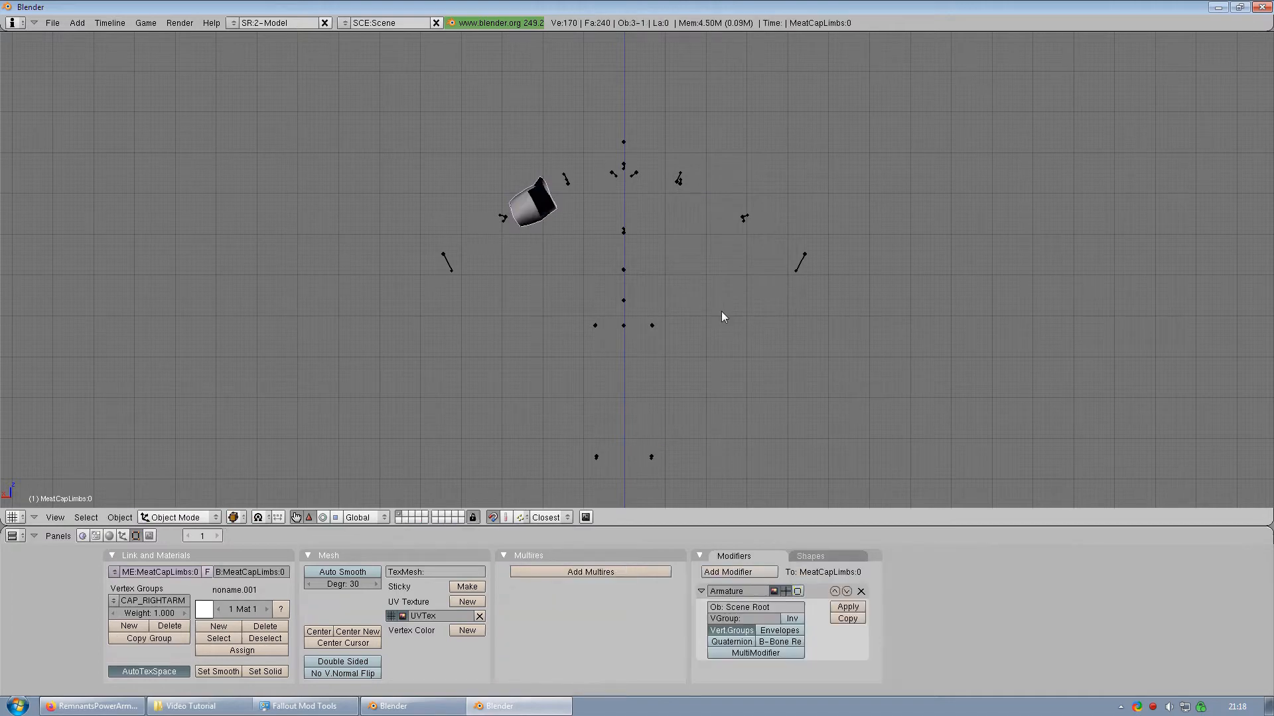
Step: Select all remaining objects and export them as GoreCapsM_ArmR.nif with the current Fallout 3 geometry-only NIF settings
{"action": "key", "text": "a"}
{"action": "key", "text": "a"}
{"action": "key", "text": "a"}
{"action": "scroll", "coordinate": [654, 280], "scroll_direction": "down", "scroll_amount": 3}
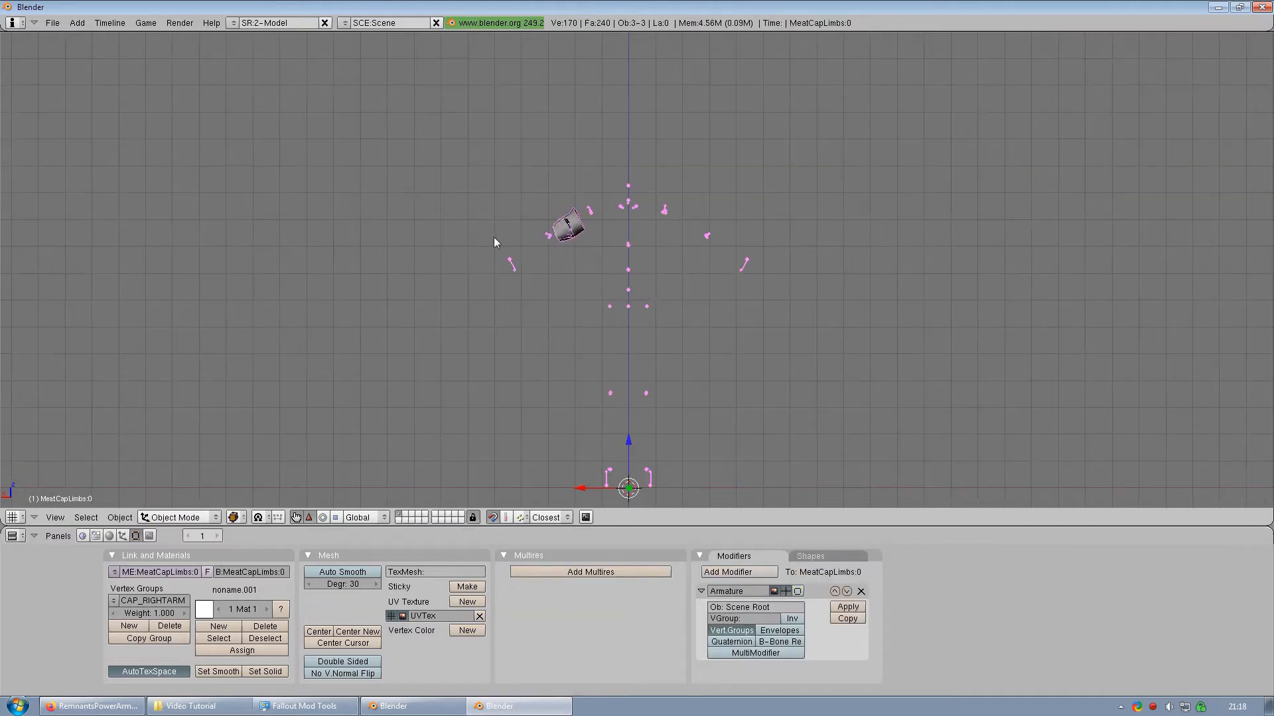
{"action": "left_click", "coordinate": [48, 25]}
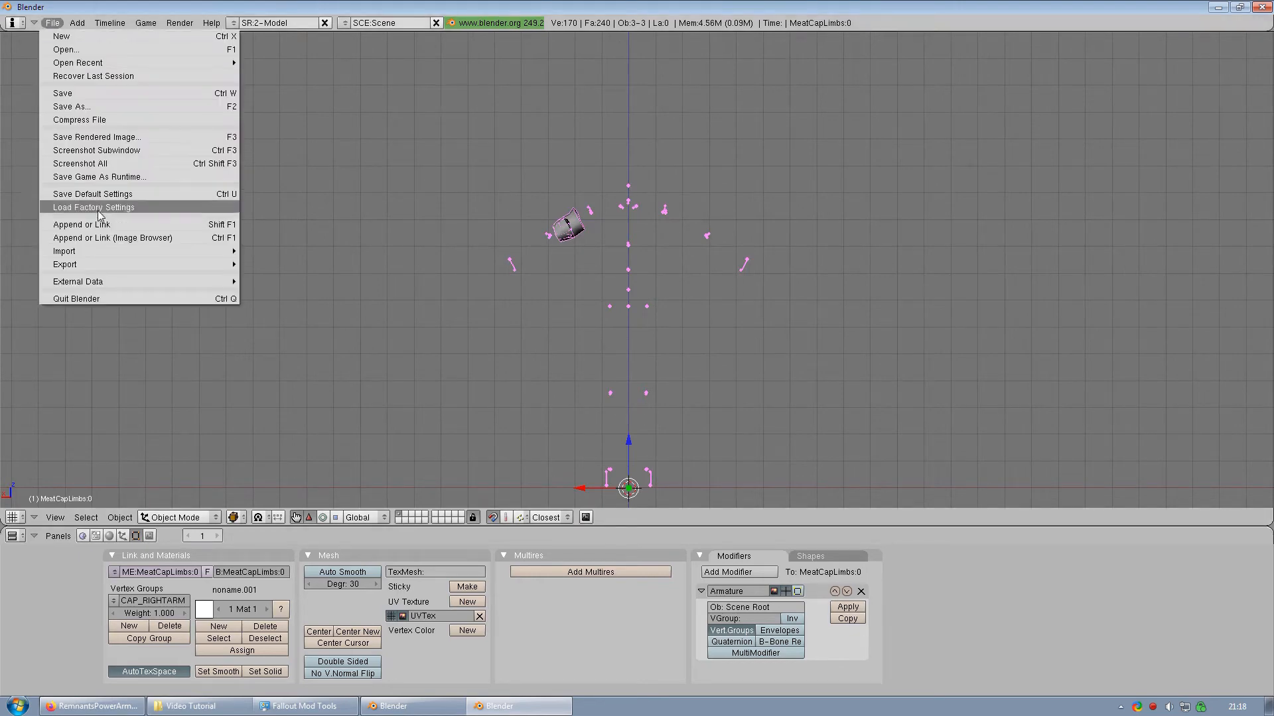
{"action": "left_click", "coordinate": [53, 23]}
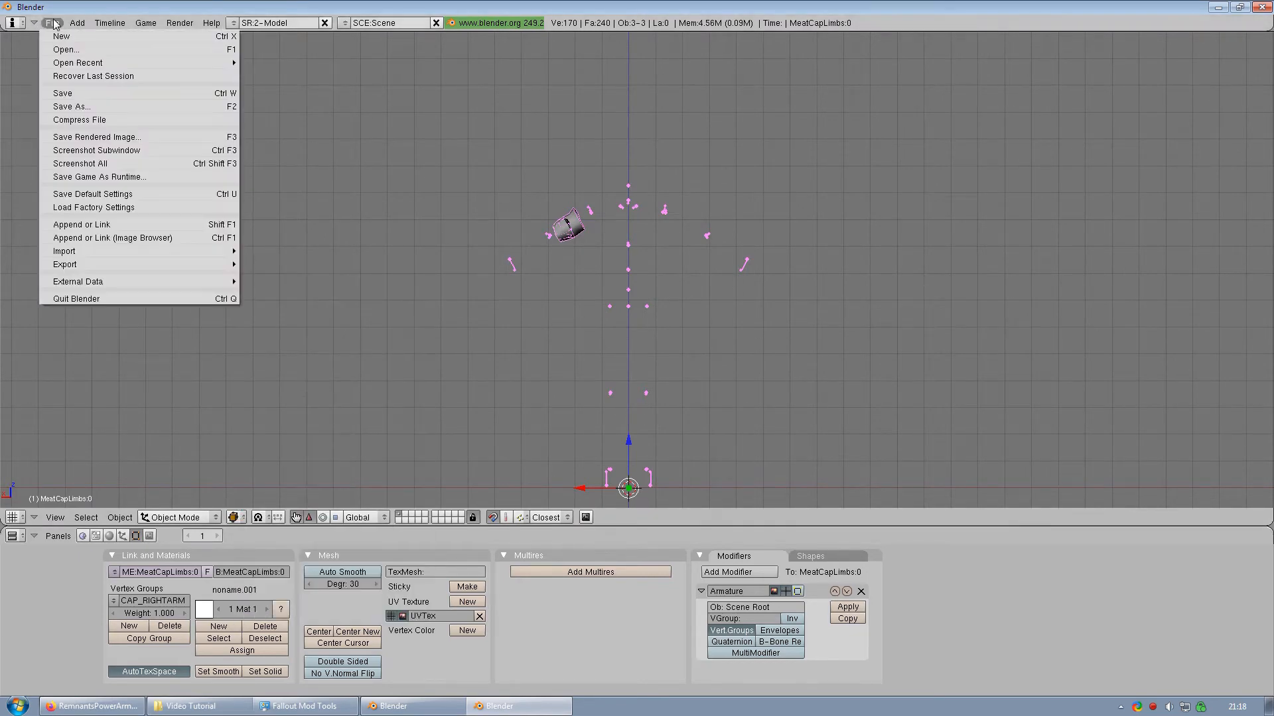
{"action": "mouse_move", "coordinate": [143, 261]}
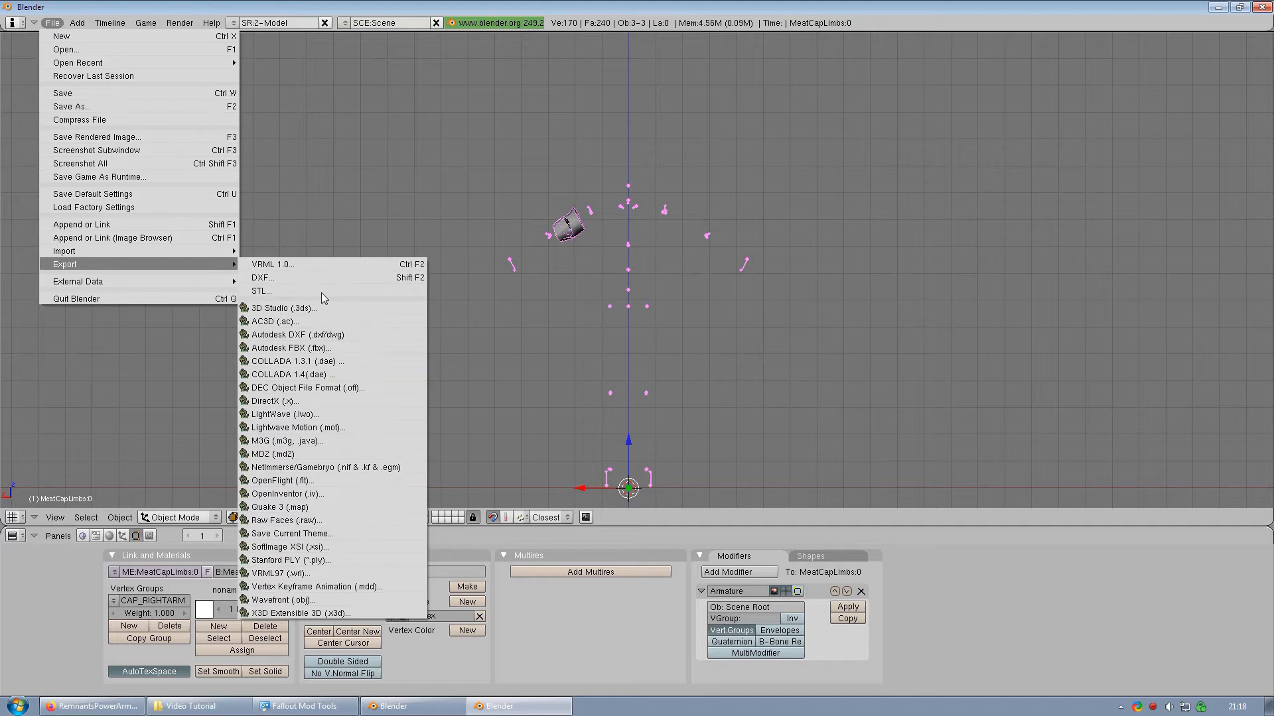
{"action": "left_click", "coordinate": [327, 467]}
{"action": "left_click", "coordinate": [93, 65]}
{"action": "left_click", "coordinate": [127, 61]}
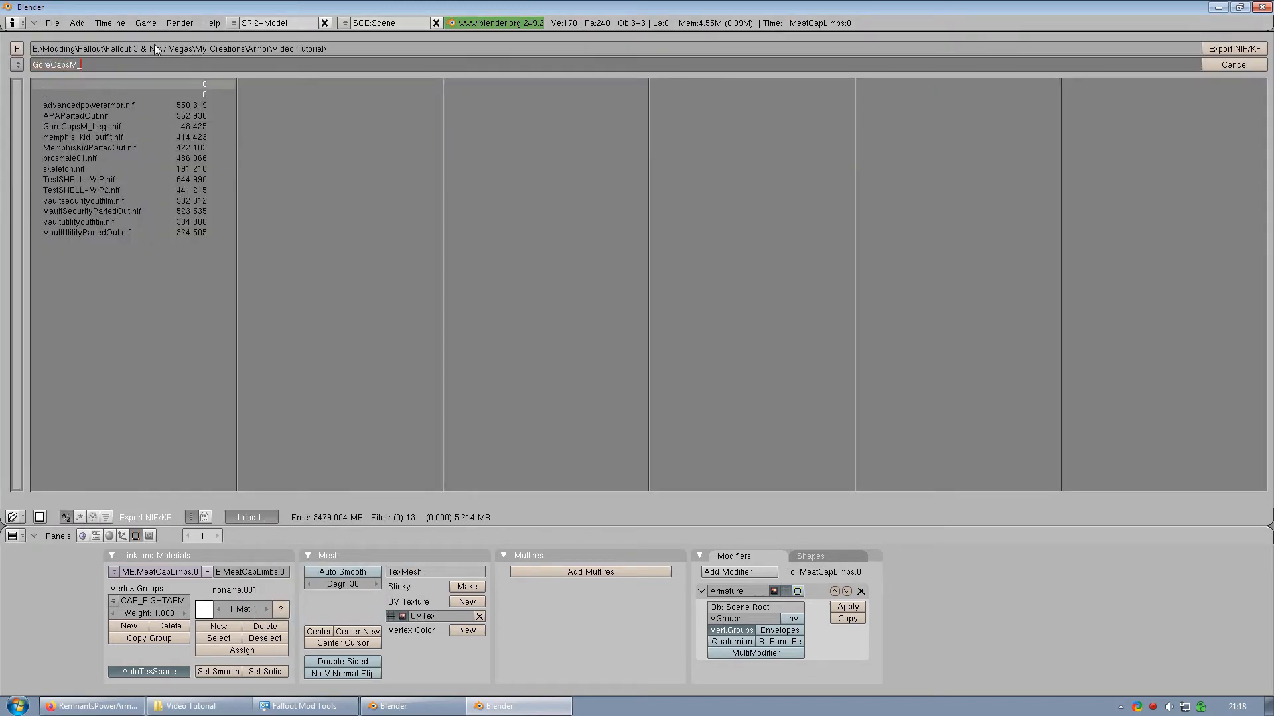
{"action": "type", "text": "ArmR"}
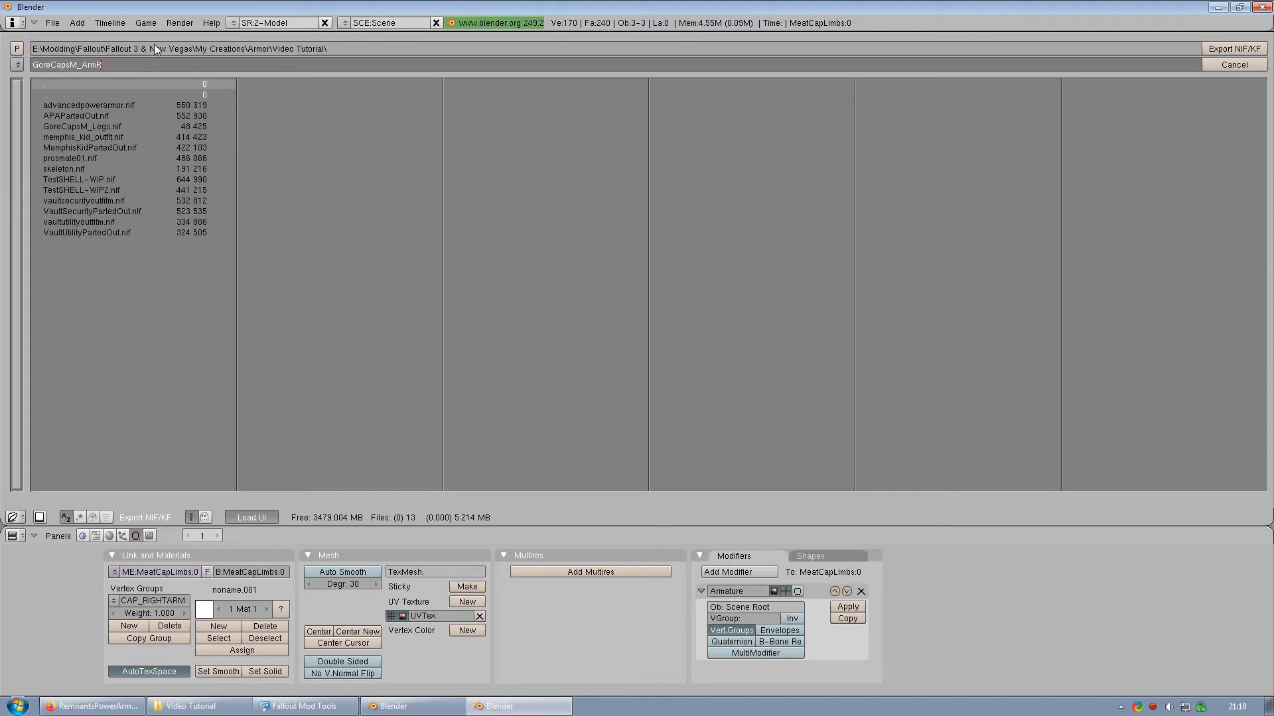
{"action": "left_click", "coordinate": [1229, 50]}
{"action": "left_click", "coordinate": [1229, 50]}
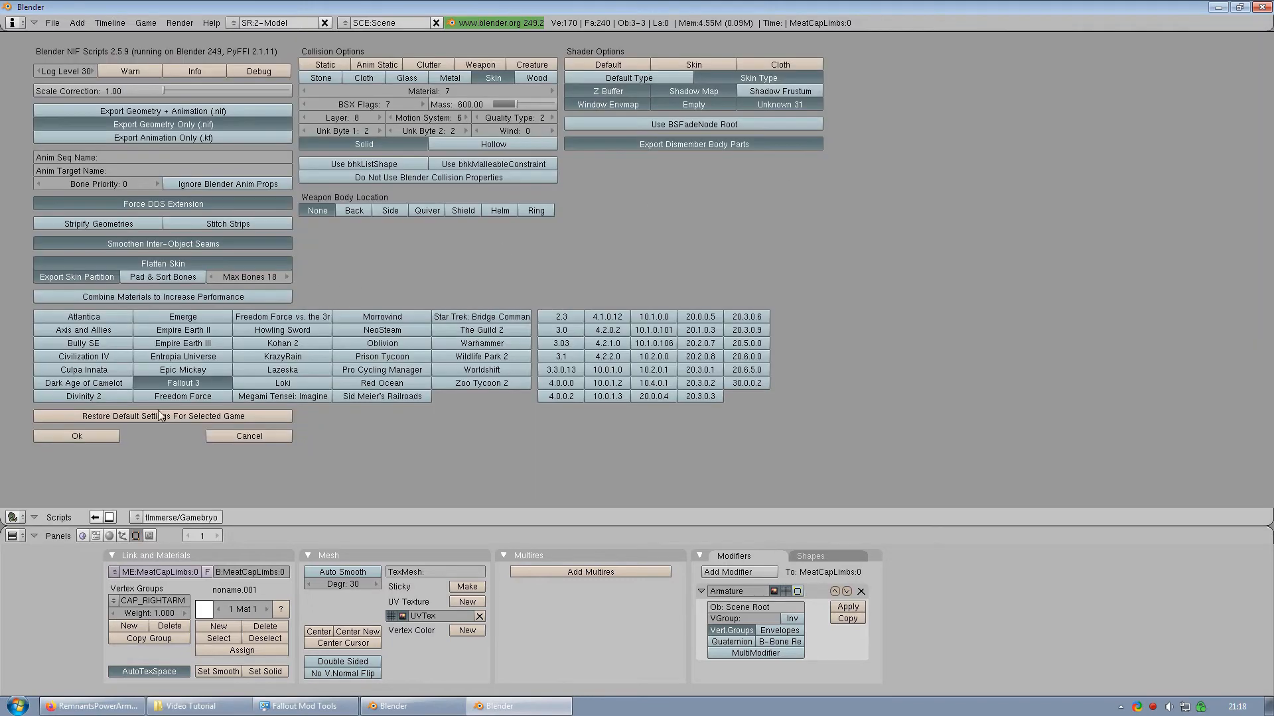
{"action": "left_click", "coordinate": [102, 435]}
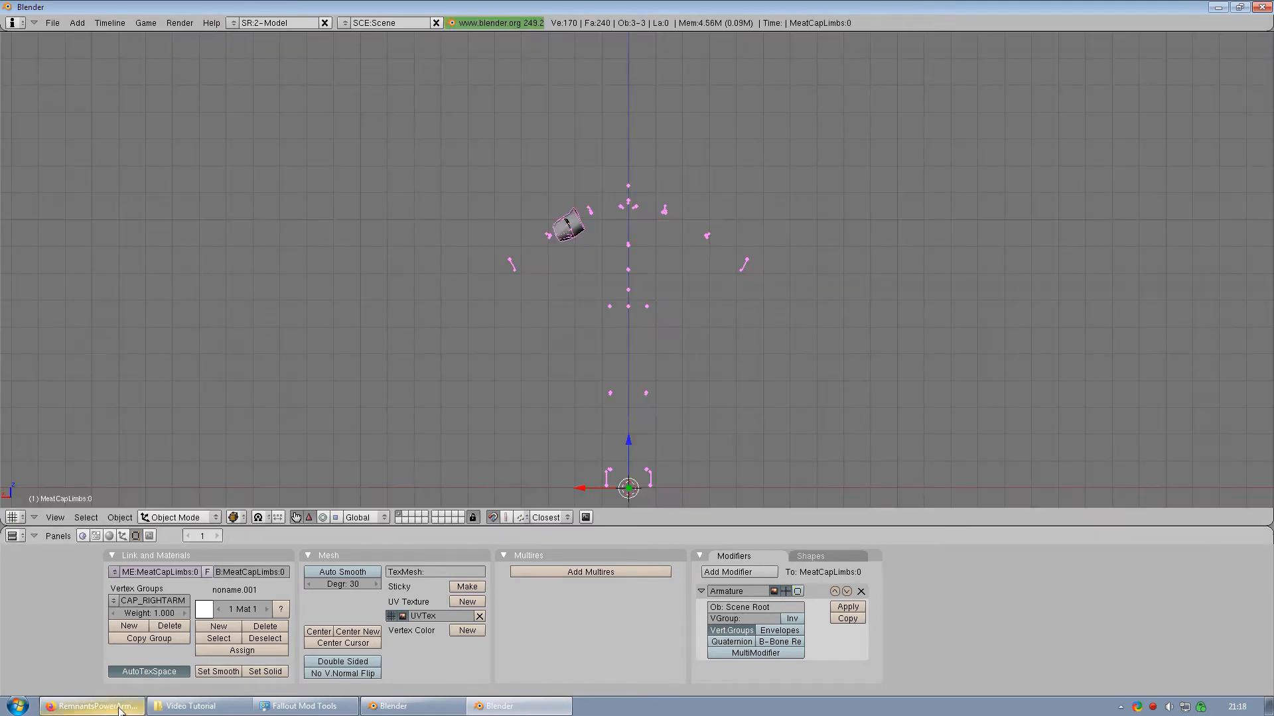
Step: Open the exported GoreCapsM_ArmR.nif in NifSkope from the Video Tutorial folder, inspect the arm cap, and close it
{"action": "left_click", "coordinate": [190, 707]}
{"action": "left_click", "coordinate": [258, 157]}
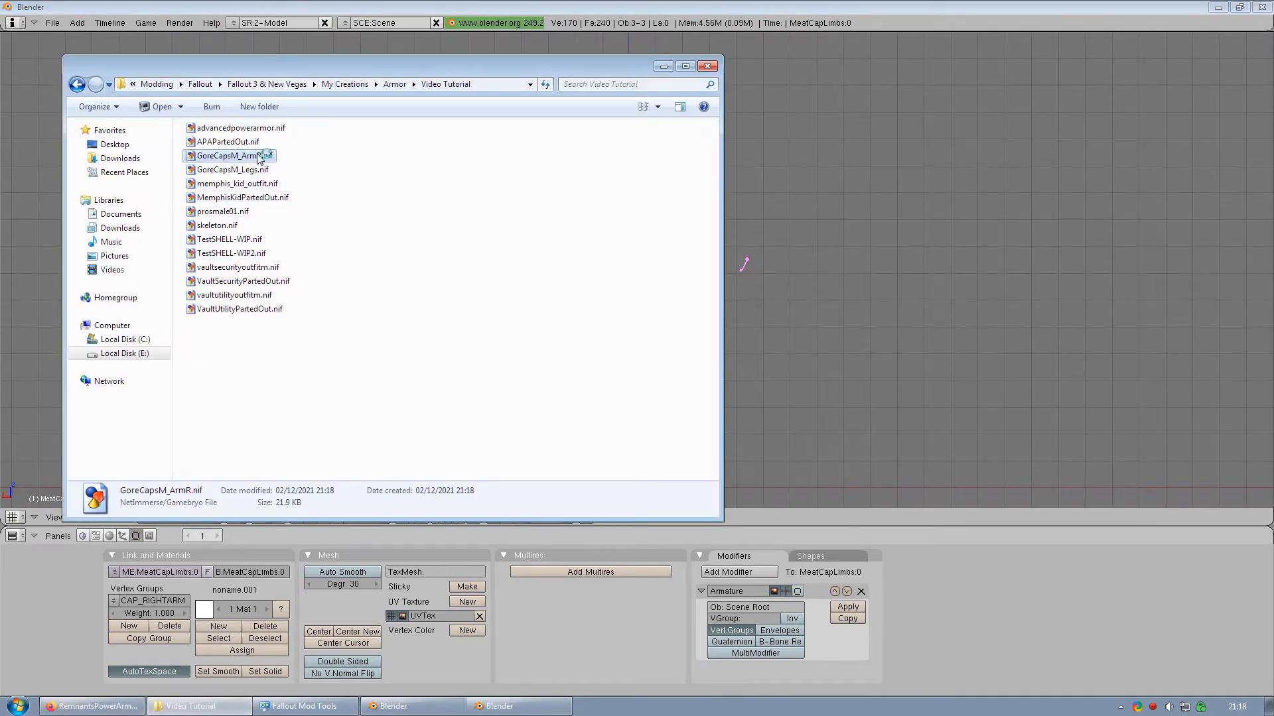
{"action": "double_click", "coordinate": [259, 157]}
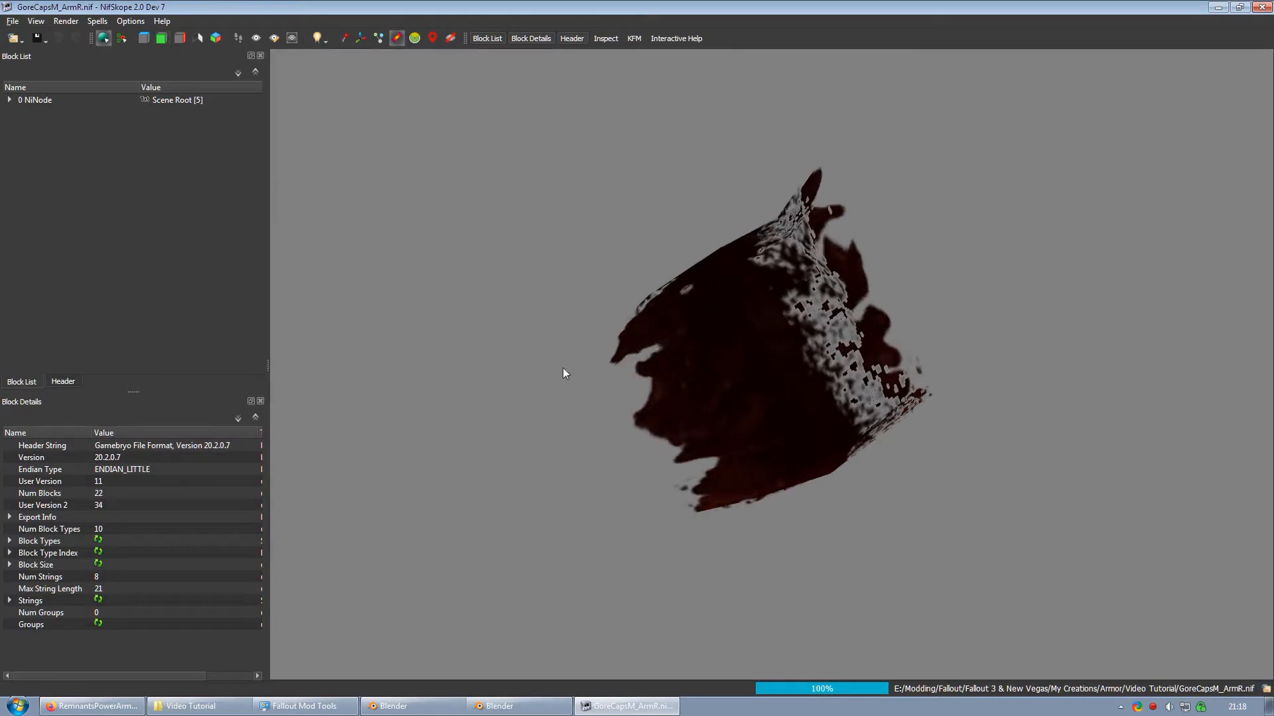
{"action": "left_click_drag", "start_coordinate": [563, 367], "coordinate": [773, 306]}
{"action": "scroll", "coordinate": [721, 317], "scroll_direction": "down", "scroll_amount": 8}
{"action": "left_click", "coordinate": [1263, 6]}
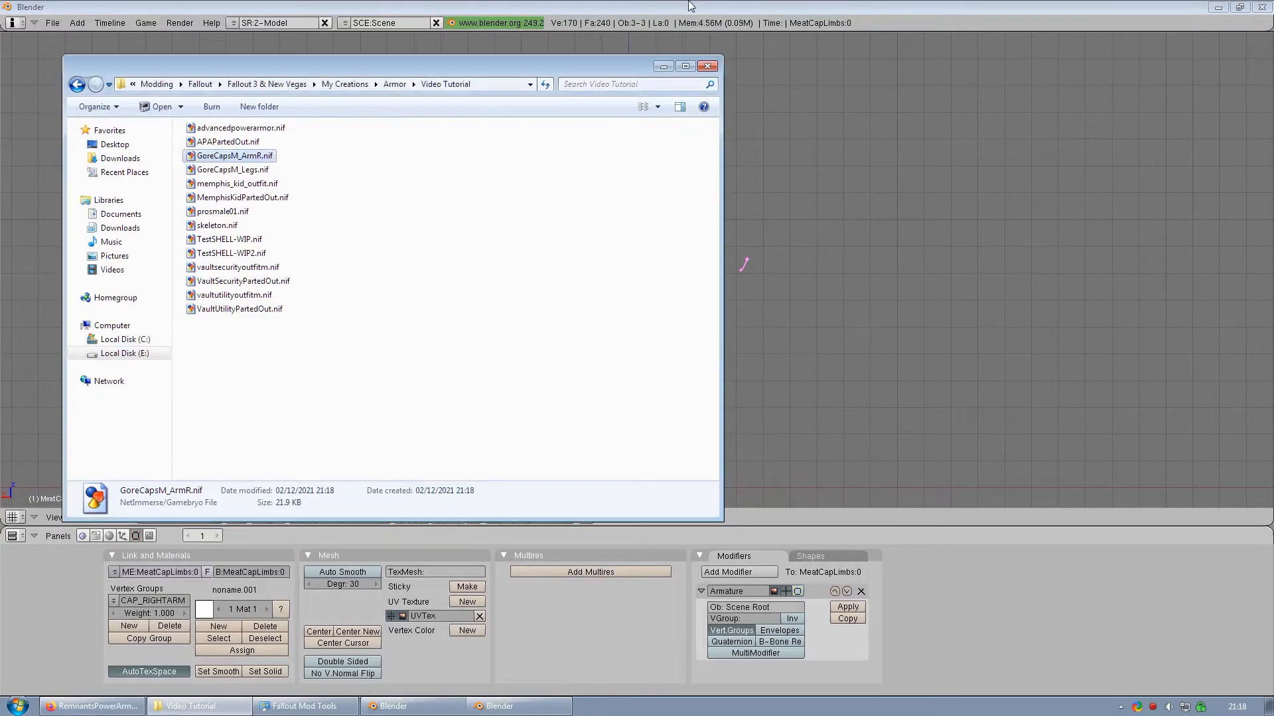
Step: Back in Blender, clear the scene and import advancedpowerarmor.nif with the current NIF import options
{"action": "left_click", "coordinate": [199, 706]}
{"action": "left_click", "coordinate": [562, 325]}
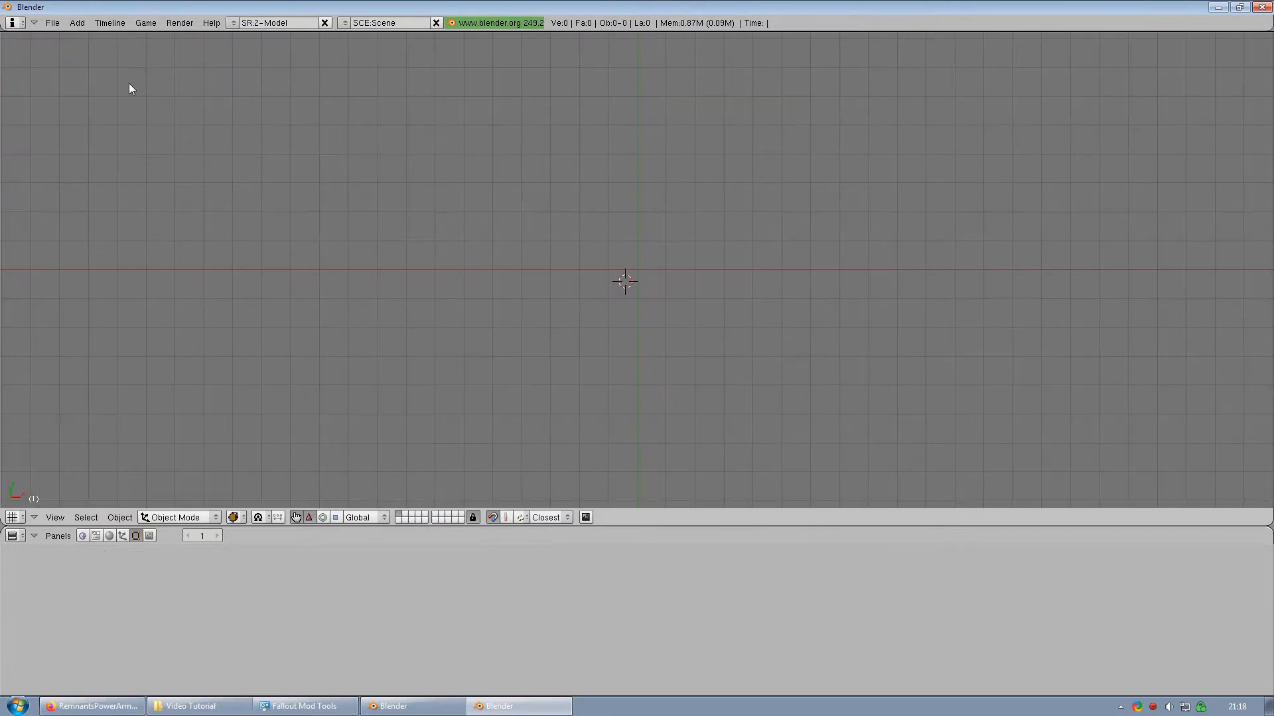
{"action": "left_click", "coordinate": [52, 23]}
{"action": "mouse_move", "coordinate": [90, 254]}
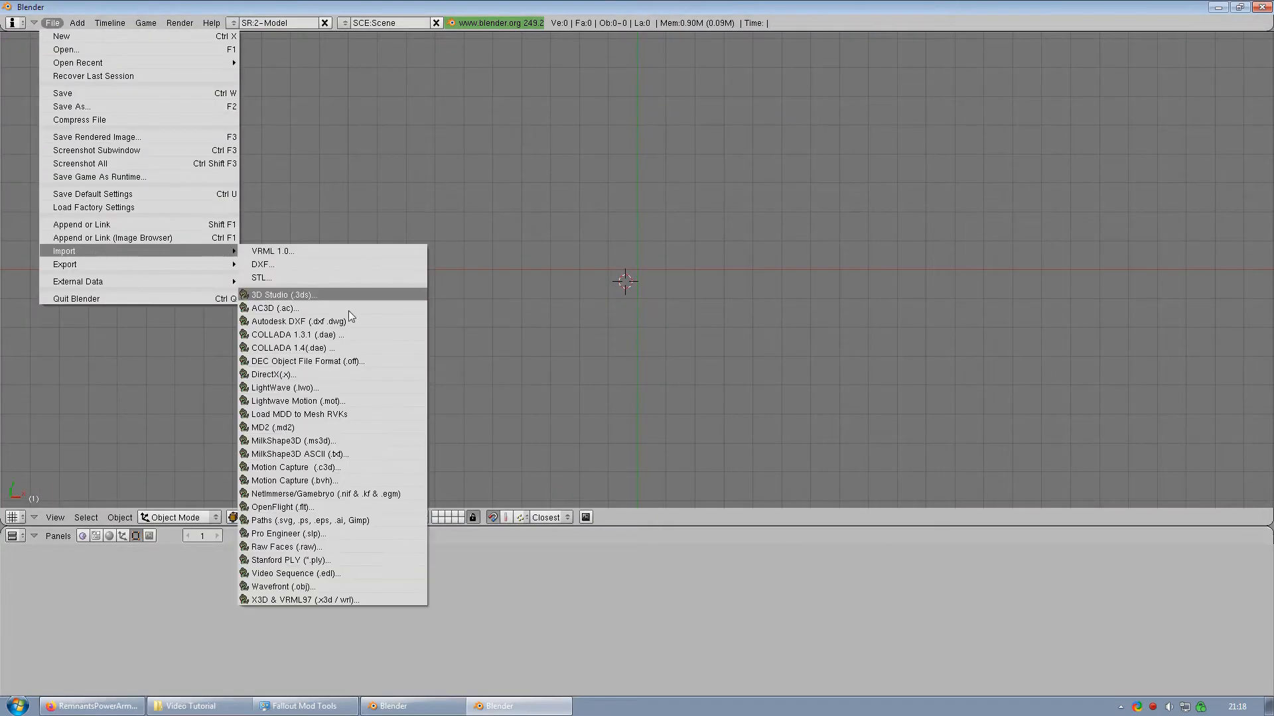
{"action": "left_click", "coordinate": [337, 491]}
{"action": "left_click", "coordinate": [111, 106]}
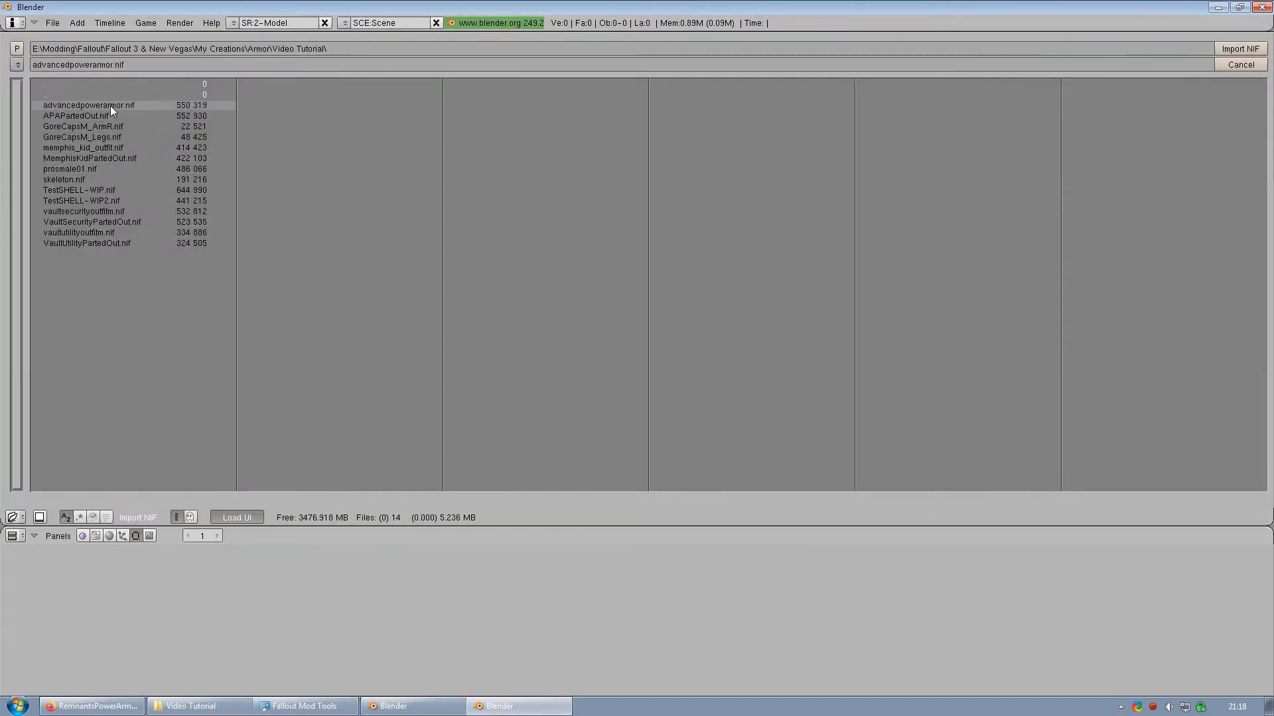
{"action": "left_click", "coordinate": [1239, 51]}
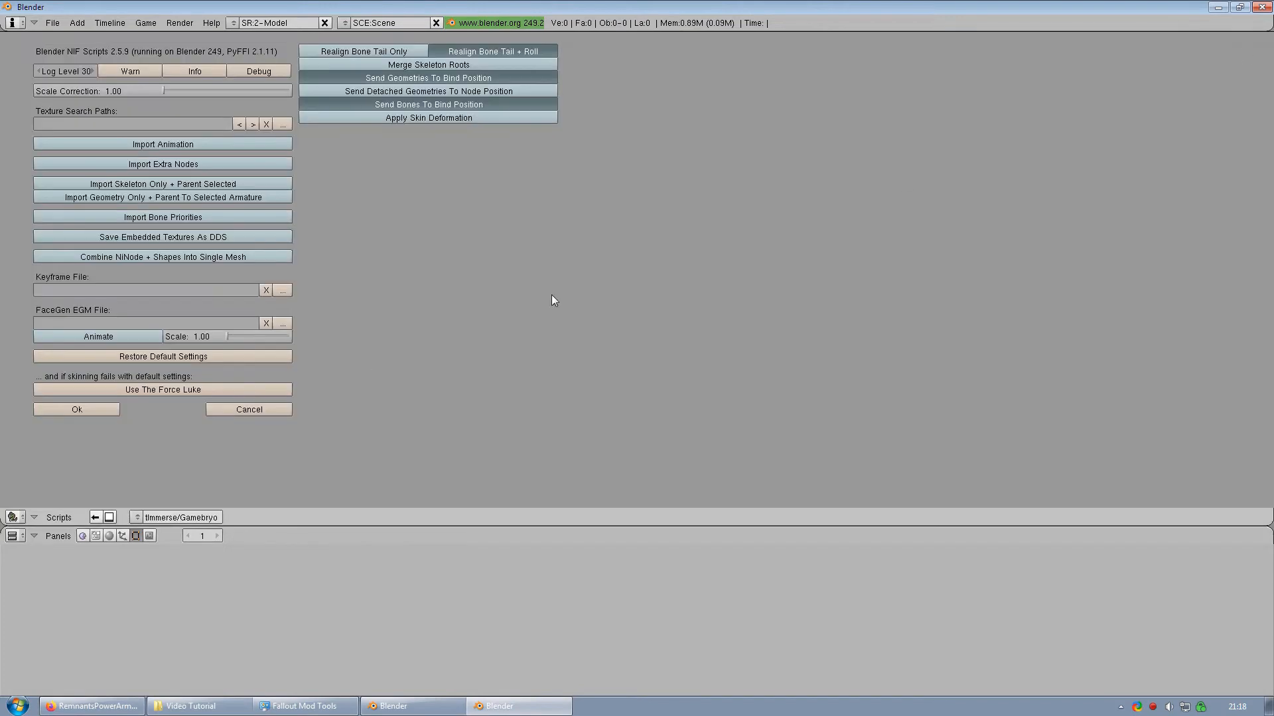
{"action": "left_click", "coordinate": [116, 406]}
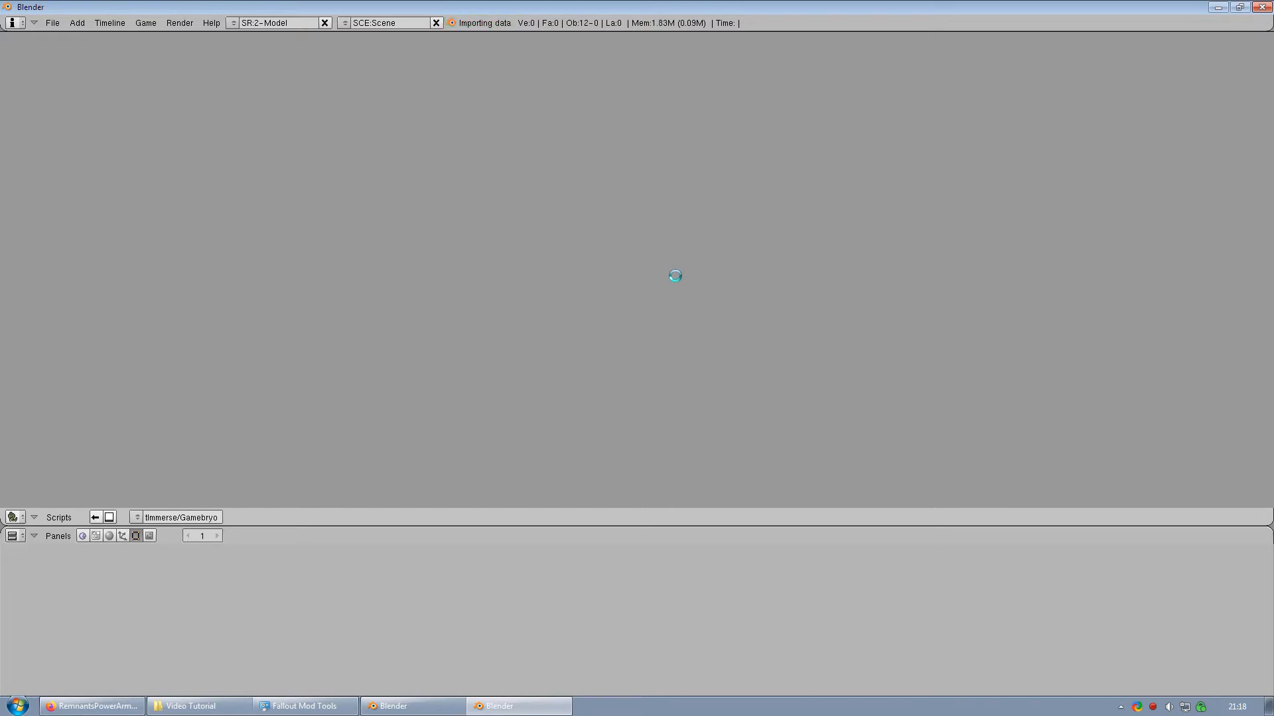
Step: From the front view, delete the outer forearm armor mesh on the left arm of the imported power armor
{"action": "scroll", "coordinate": [673, 275], "scroll_direction": "down", "scroll_amount": 7}
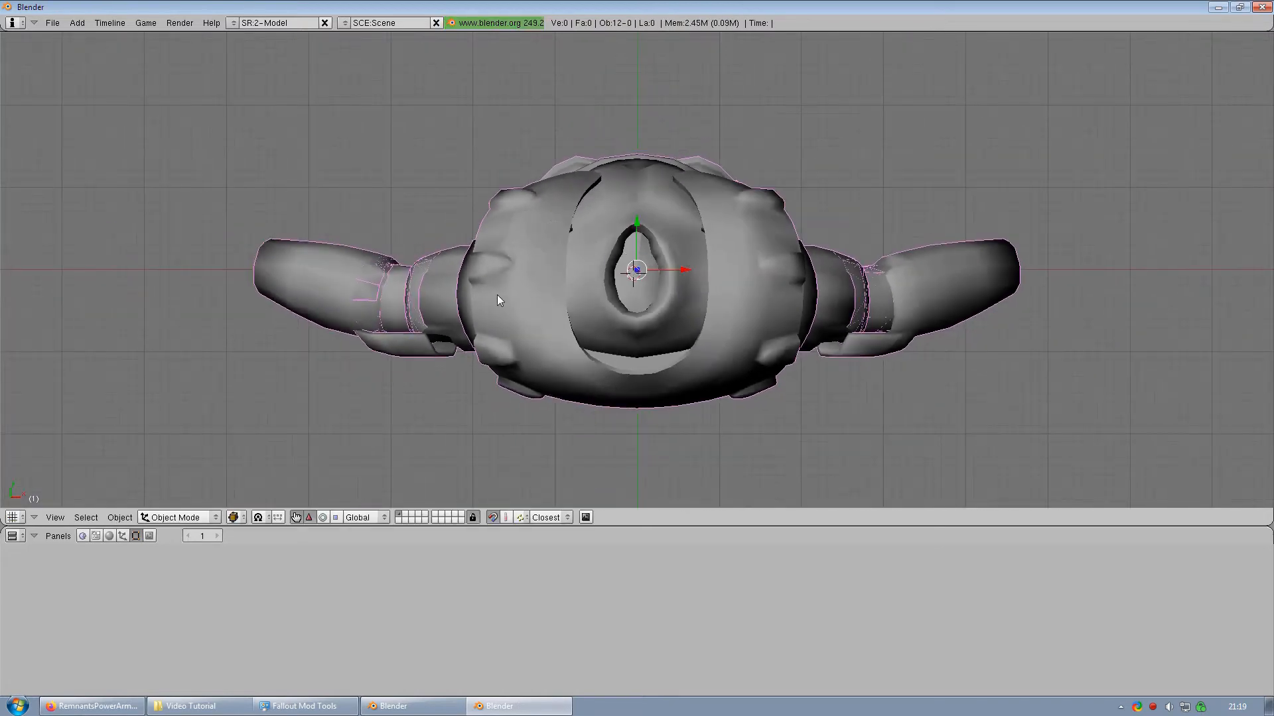
{"action": "key", "text": "ctrl+KP_1"}
{"action": "scroll", "coordinate": [729, 249], "scroll_direction": "down", "scroll_amount": 4}
{"action": "middle_click_drag", "start_coordinate": [716, 152], "coordinate": [695, 345], "text": "shift"}
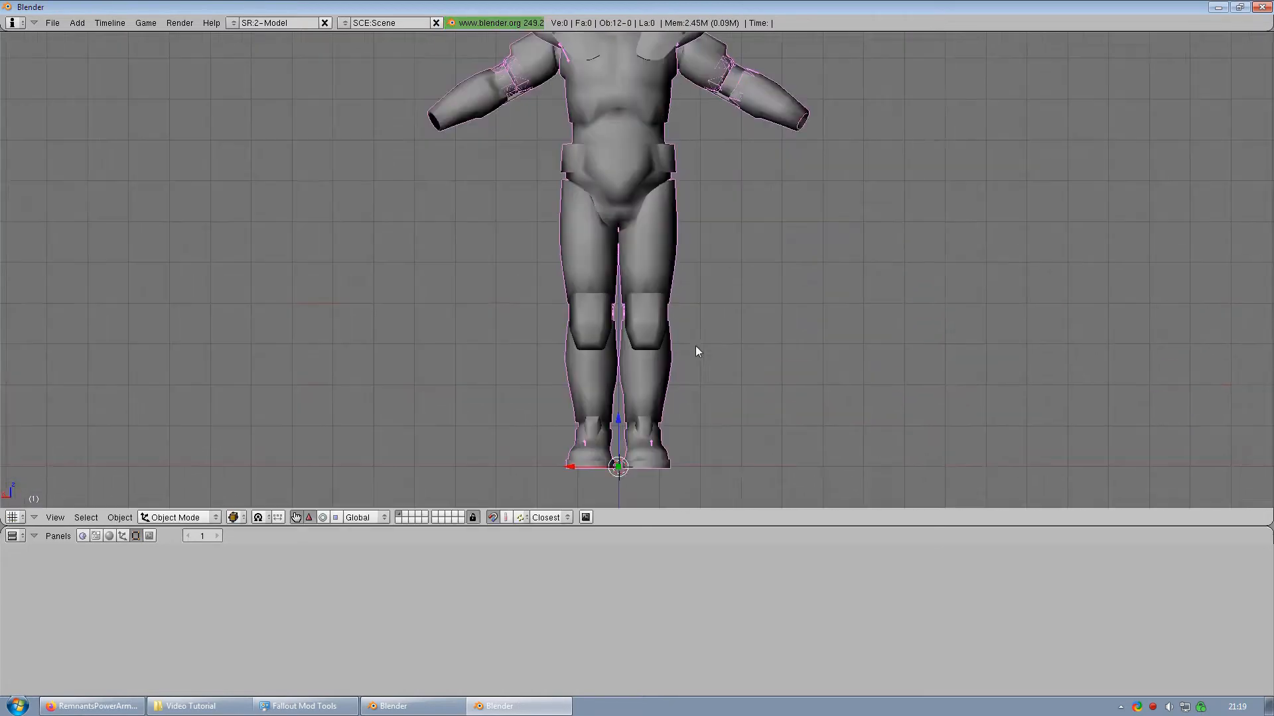
{"action": "middle_click_drag", "start_coordinate": [718, 109], "coordinate": [694, 265], "text": "shift"}
{"action": "scroll", "coordinate": [697, 264], "scroll_direction": "up", "scroll_amount": 5}
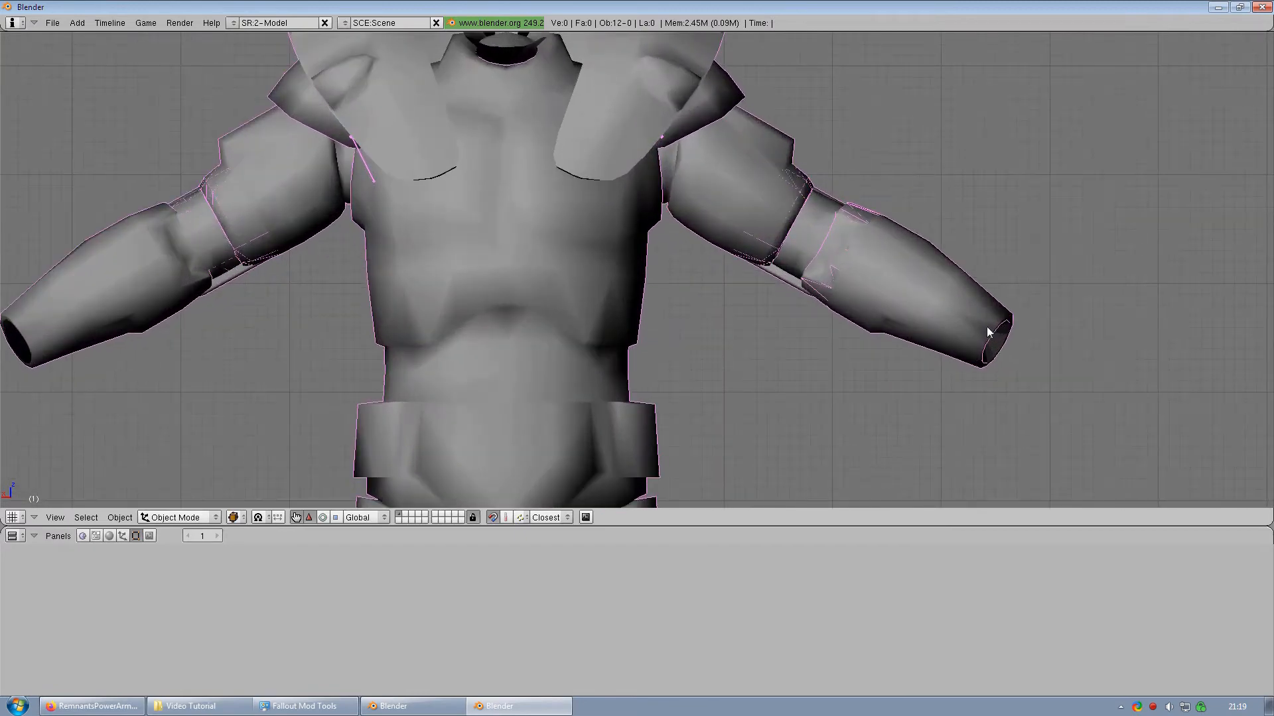
{"action": "right_click", "coordinate": [988, 332]}
{"action": "key", "text": "x"}
{"action": "left_click", "coordinate": [988, 330]}
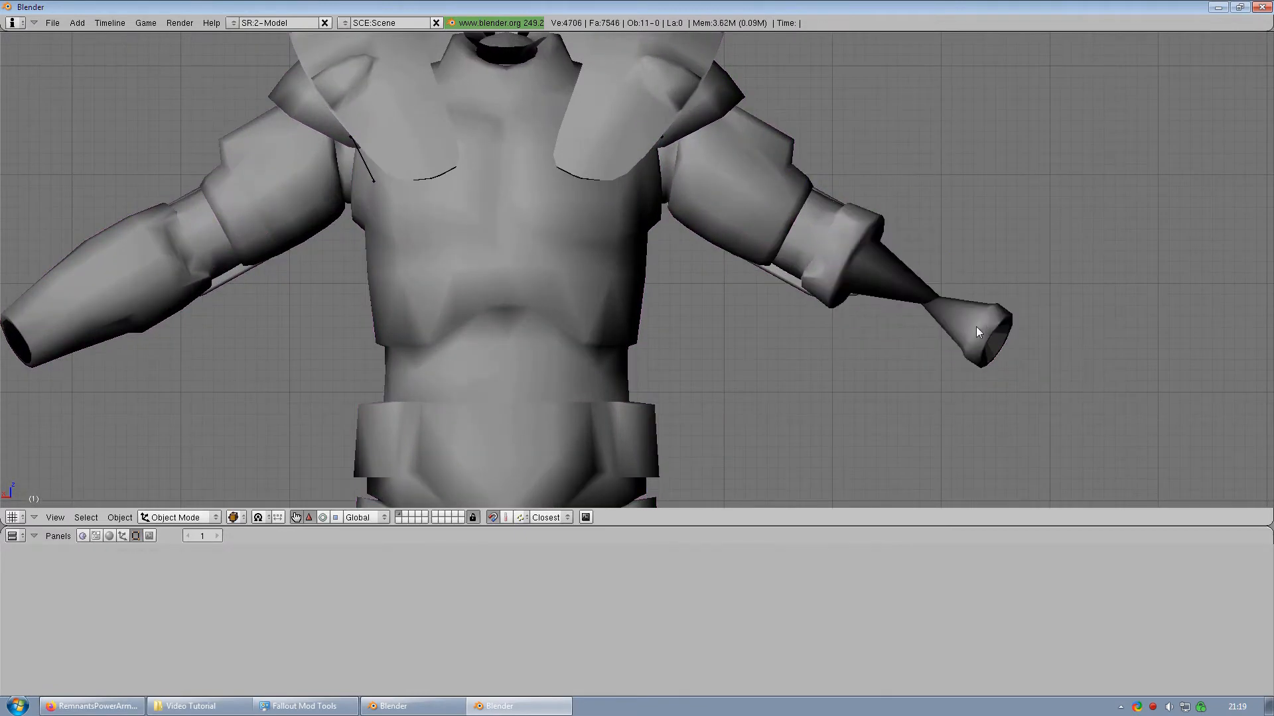
Step: Delete the inner mesh of the left forearm and the Arms:0 mesh covering both arms
{"action": "right_click", "coordinate": [976, 330]}
{"action": "key", "text": "x"}
{"action": "left_click", "coordinate": [975, 328]}
{"action": "right_click", "coordinate": [864, 272]}
{"action": "key", "text": "x"}
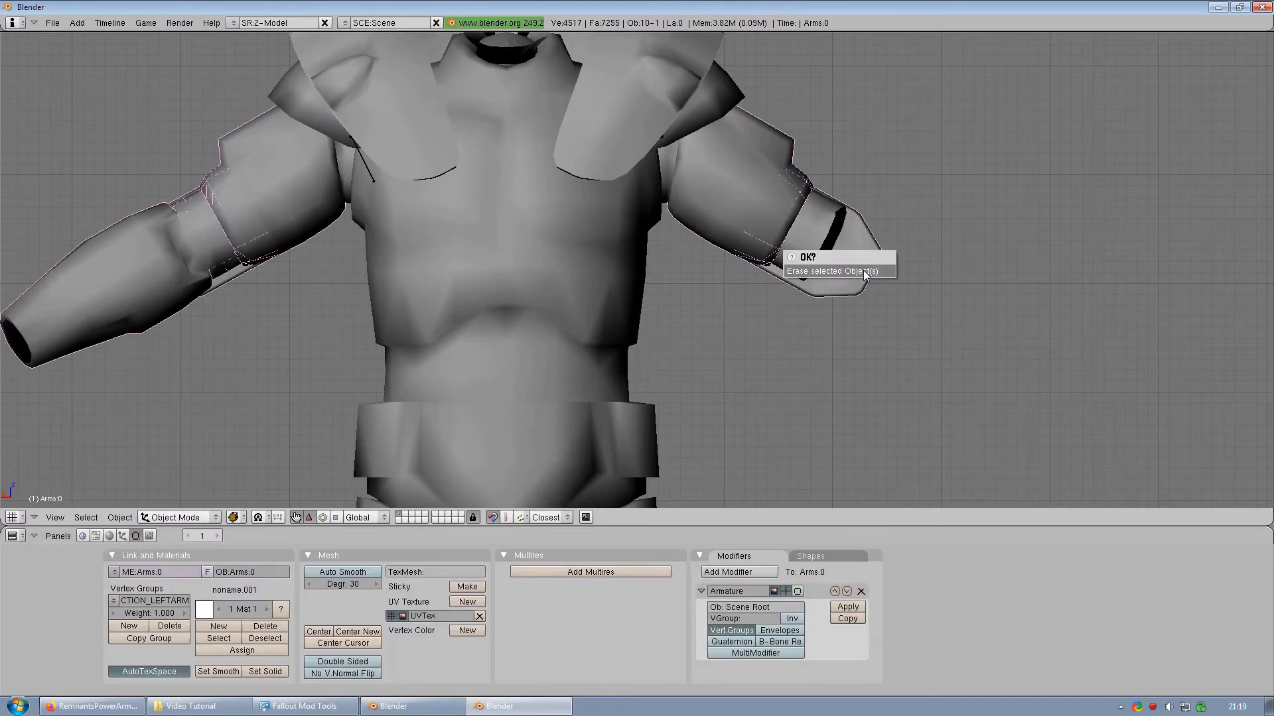
{"action": "left_click", "coordinate": [864, 272]}
Step: Delete the main armor mesh covering the torso, shoulders and legs, keeping the limb cap meshes
{"action": "right_click", "coordinate": [816, 241]}
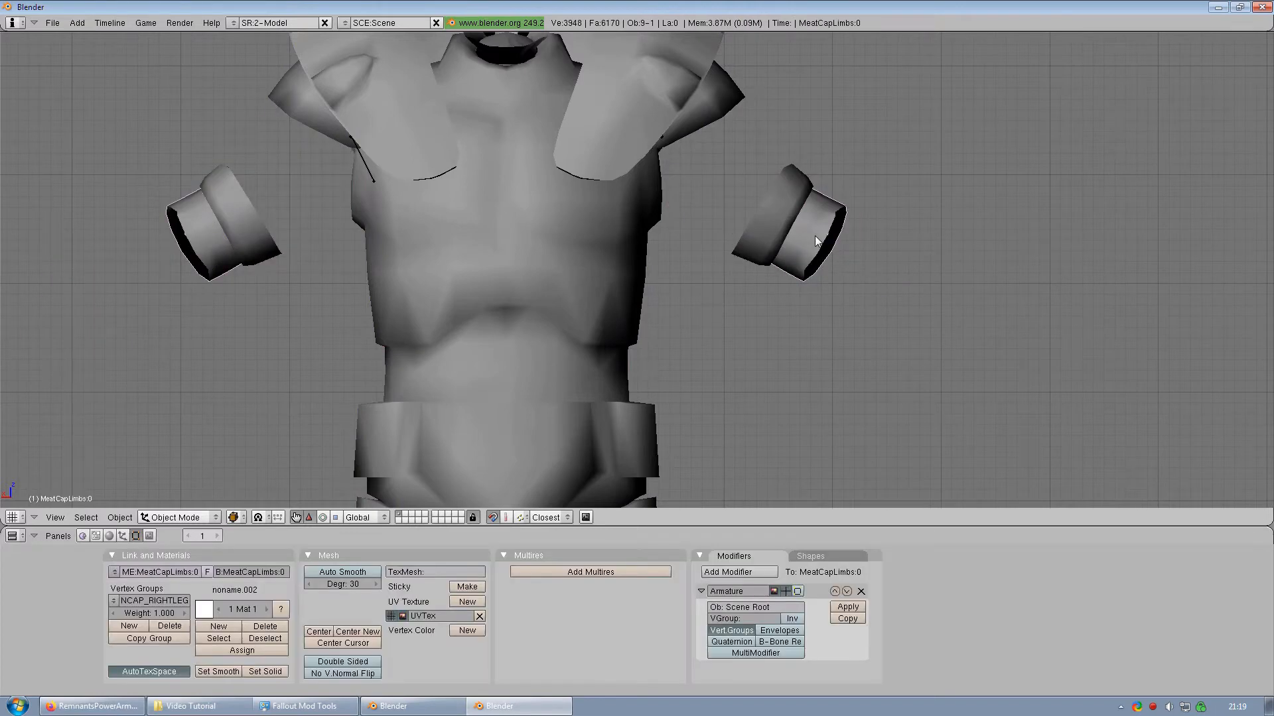
{"action": "scroll", "coordinate": [812, 234], "scroll_direction": "down", "scroll_amount": 3}
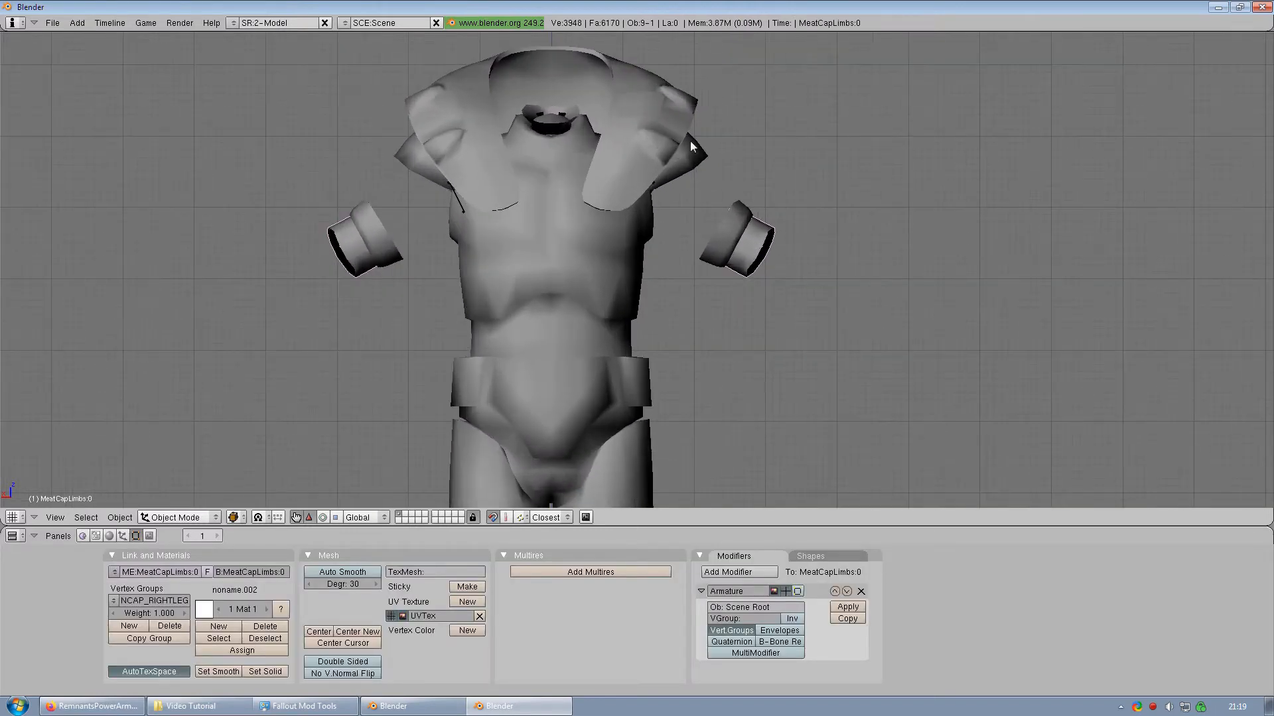
{"action": "key", "text": "x"}
{"action": "left_click", "coordinate": [666, 121]}
{"action": "scroll", "coordinate": [666, 121], "scroll_direction": "down", "scroll_amount": 3}
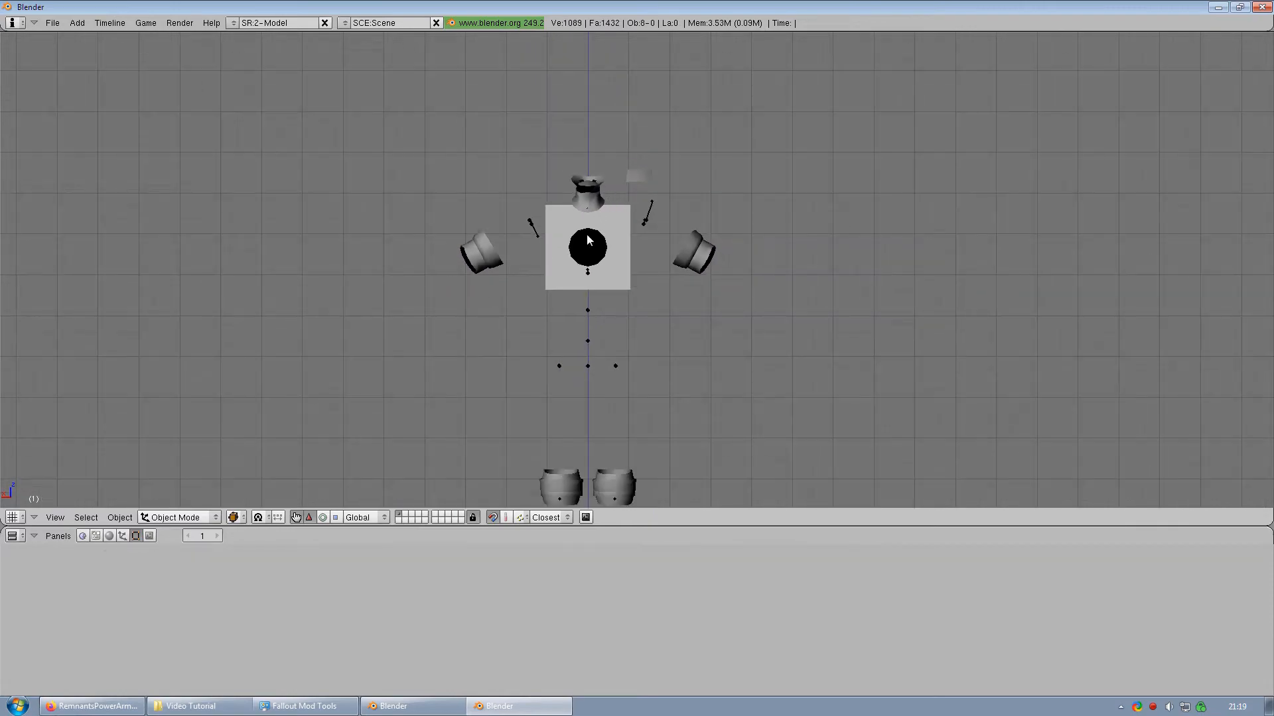
Step: Delete the small mesh at the chest and the UpperBody2:0 mesh
{"action": "right_click", "coordinate": [597, 240]}
{"action": "key", "text": "x"}
{"action": "left_click", "coordinate": [600, 236]}
{"action": "right_click", "coordinate": [600, 239]}
{"action": "key", "text": "x"}
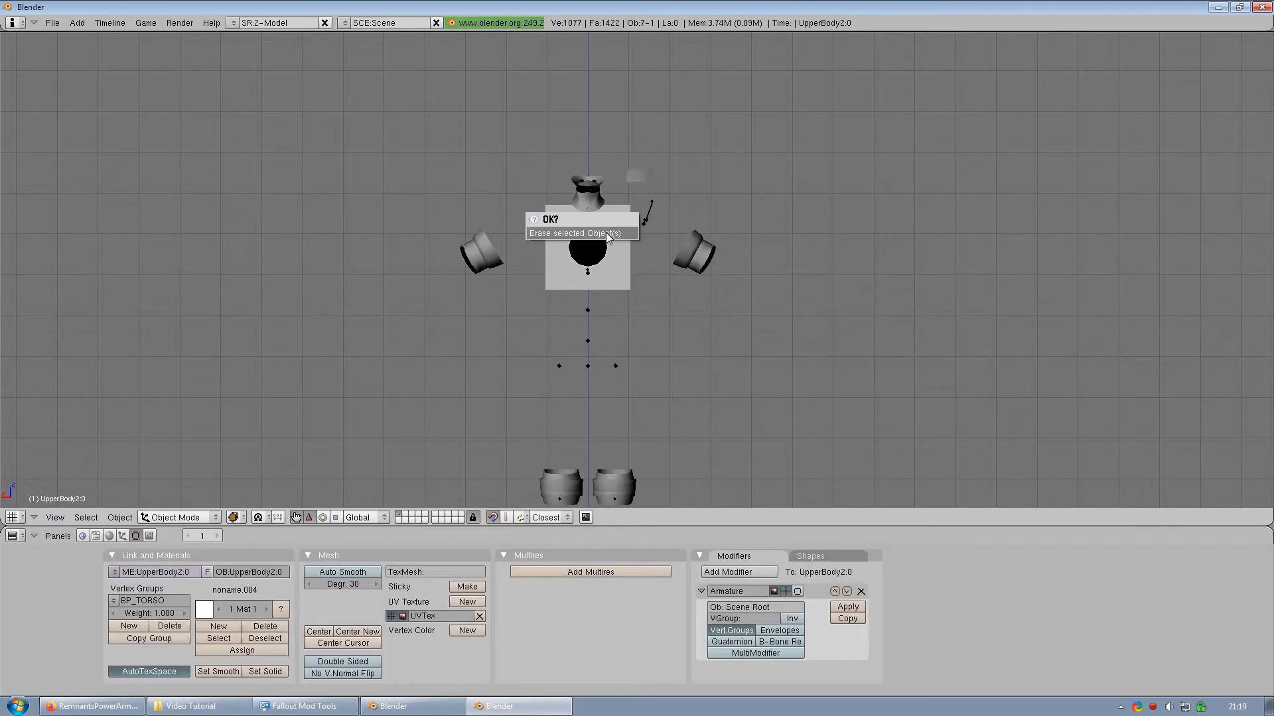
{"action": "left_click", "coordinate": [603, 233]}
Step: Delete the cap mesh at the neck
{"action": "right_click", "coordinate": [581, 184]}
{"action": "key", "text": "x"}
{"action": "left_click", "coordinate": [584, 178]}
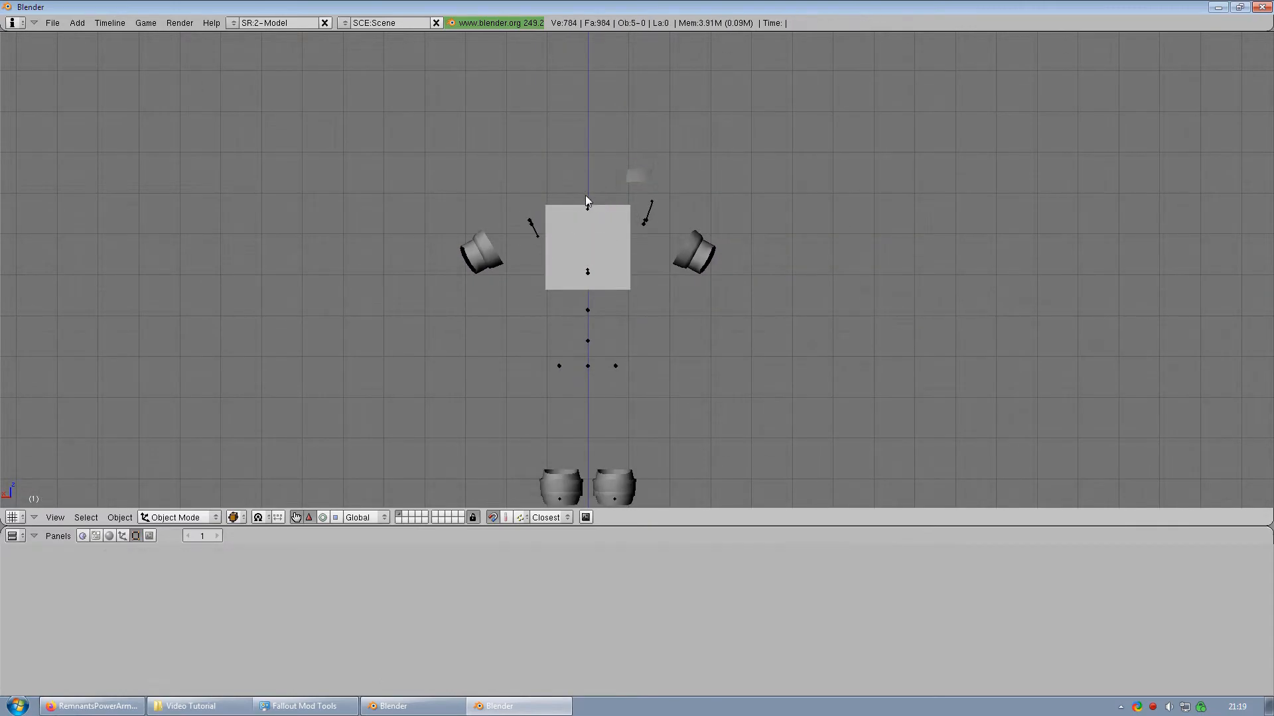
Step: Delete the large square mesh over the torso and the small UpperBody4:0 mesh near the left shoulder
{"action": "right_click", "coordinate": [606, 220]}
{"action": "key", "text": "x"}
{"action": "left_click", "coordinate": [612, 203]}
{"action": "right_click", "coordinate": [634, 175]}
{"action": "key", "text": "x"}
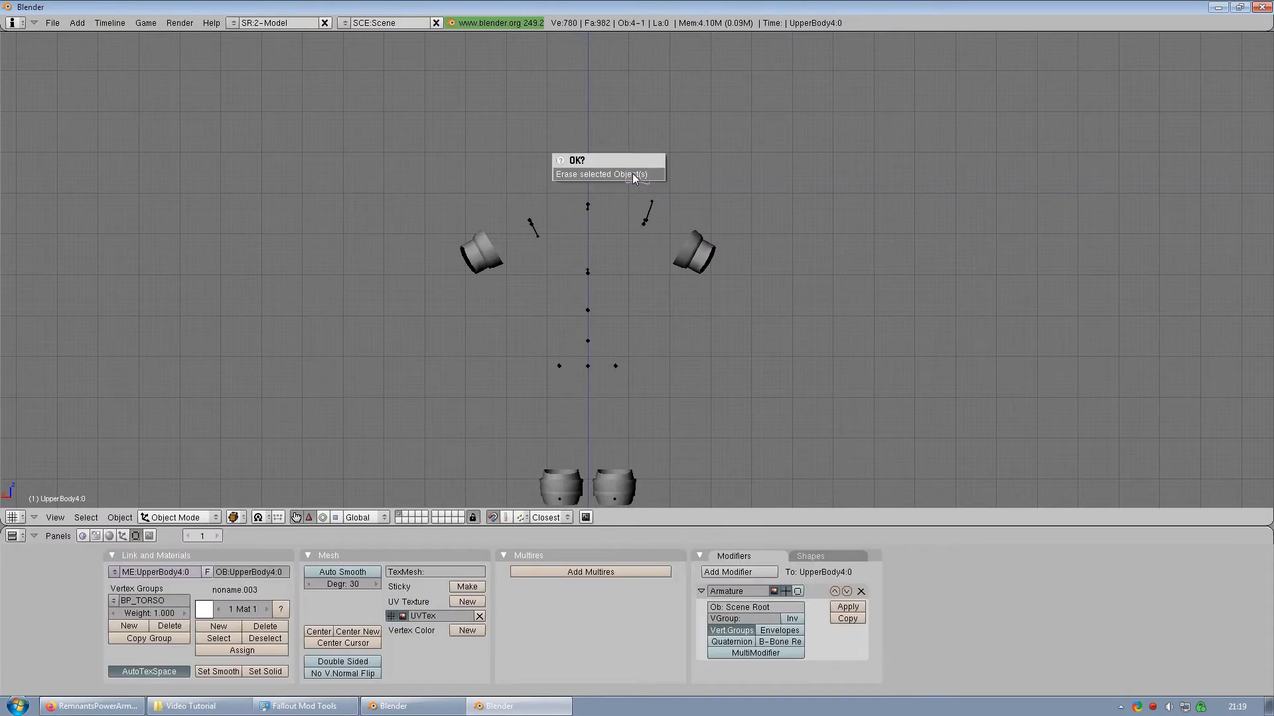
{"action": "left_click", "coordinate": [632, 171]}
Step: In the MeatCapBody:0 mesh, delete the faces of the right-arm cap and both leg caps, keeping the left-arm cap
{"action": "scroll", "coordinate": [608, 360], "scroll_direction": "down", "scroll_amount": 1}
{"action": "scroll", "coordinate": [615, 371], "scroll_direction": "down", "scroll_amount": 2}
{"action": "scroll", "coordinate": [614, 371], "scroll_direction": "up", "scroll_amount": 1}
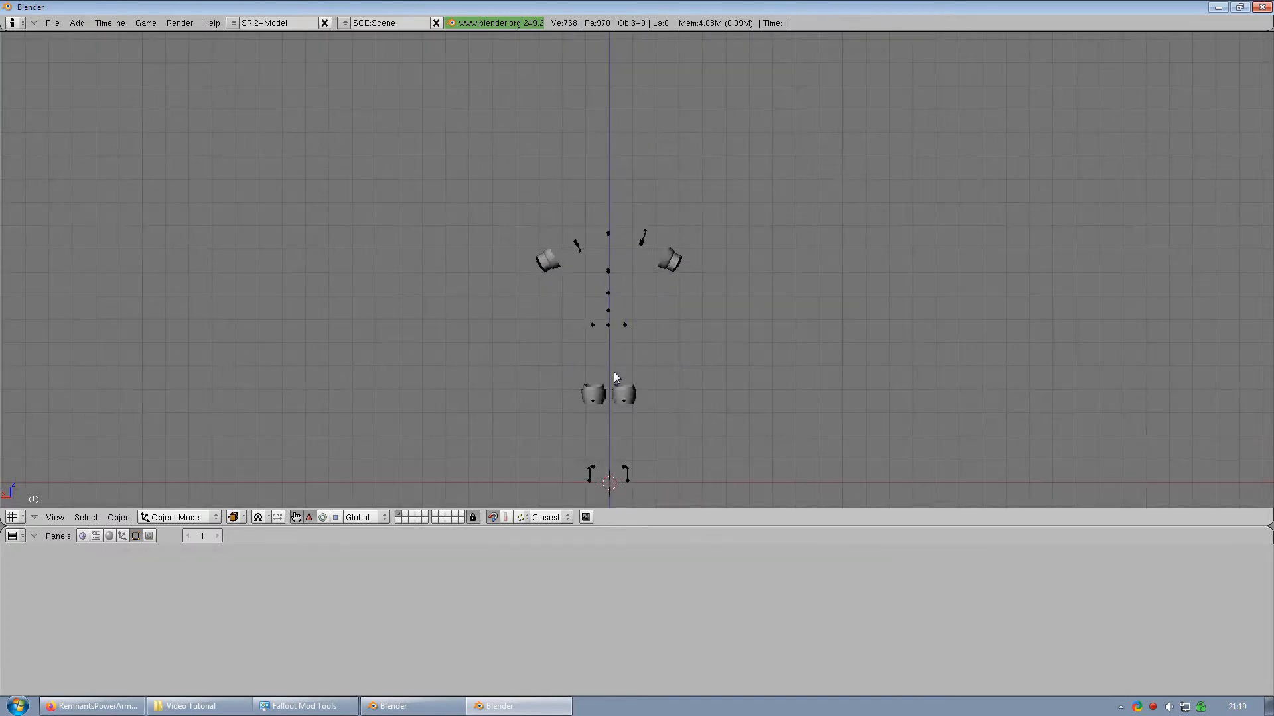
{"action": "scroll", "coordinate": [614, 370], "scroll_direction": "up", "scroll_amount": 2}
{"action": "scroll", "coordinate": [615, 368], "scroll_direction": "up", "scroll_amount": 1}
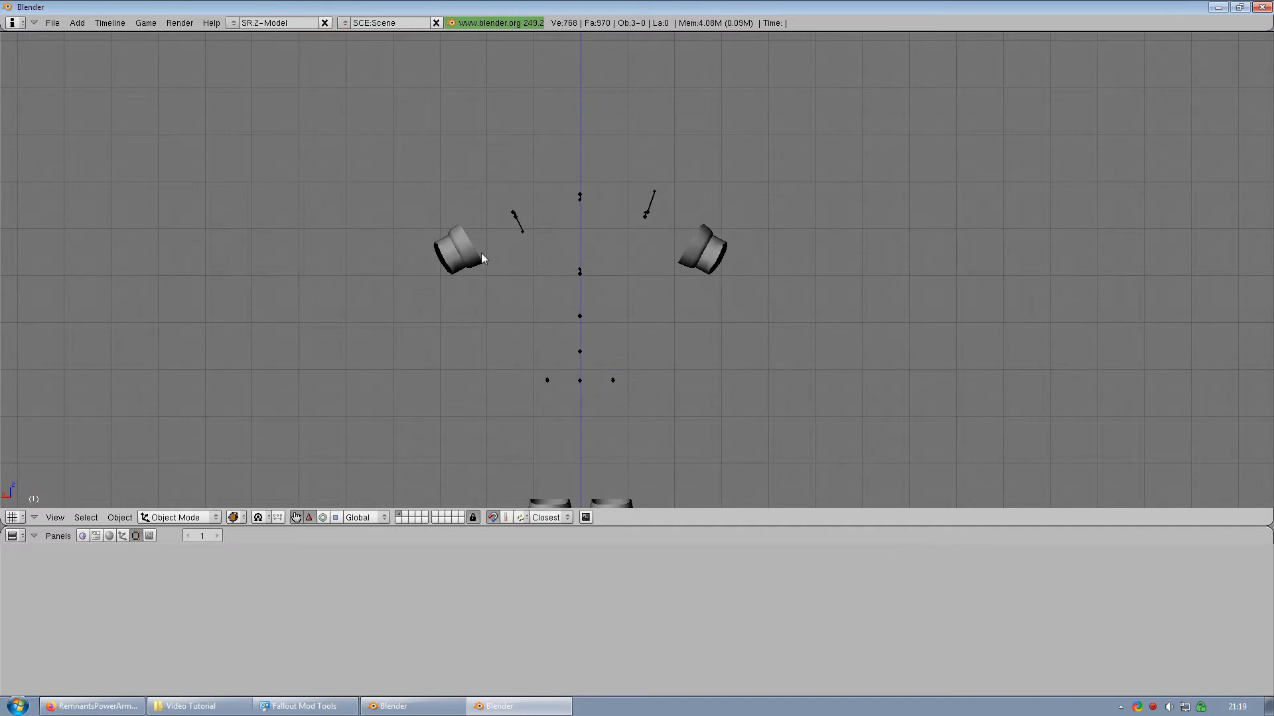
{"action": "right_click", "coordinate": [704, 251]}
{"action": "key", "text": "Tab"}
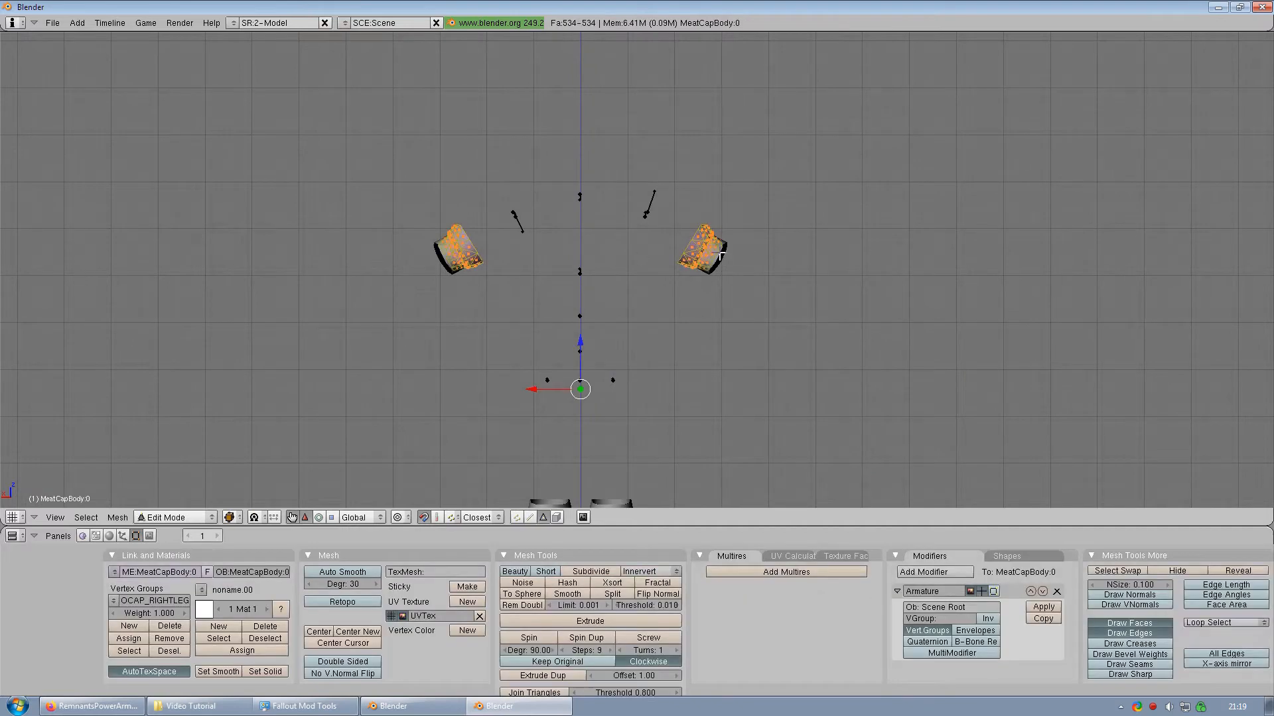
{"action": "scroll", "coordinate": [721, 254], "scroll_direction": "down", "scroll_amount": 1}
{"action": "key", "text": "a"}
{"action": "middle_click_drag", "start_coordinate": [616, 318], "coordinate": [616, 217], "text": "shift"}
{"action": "key", "text": "b"}
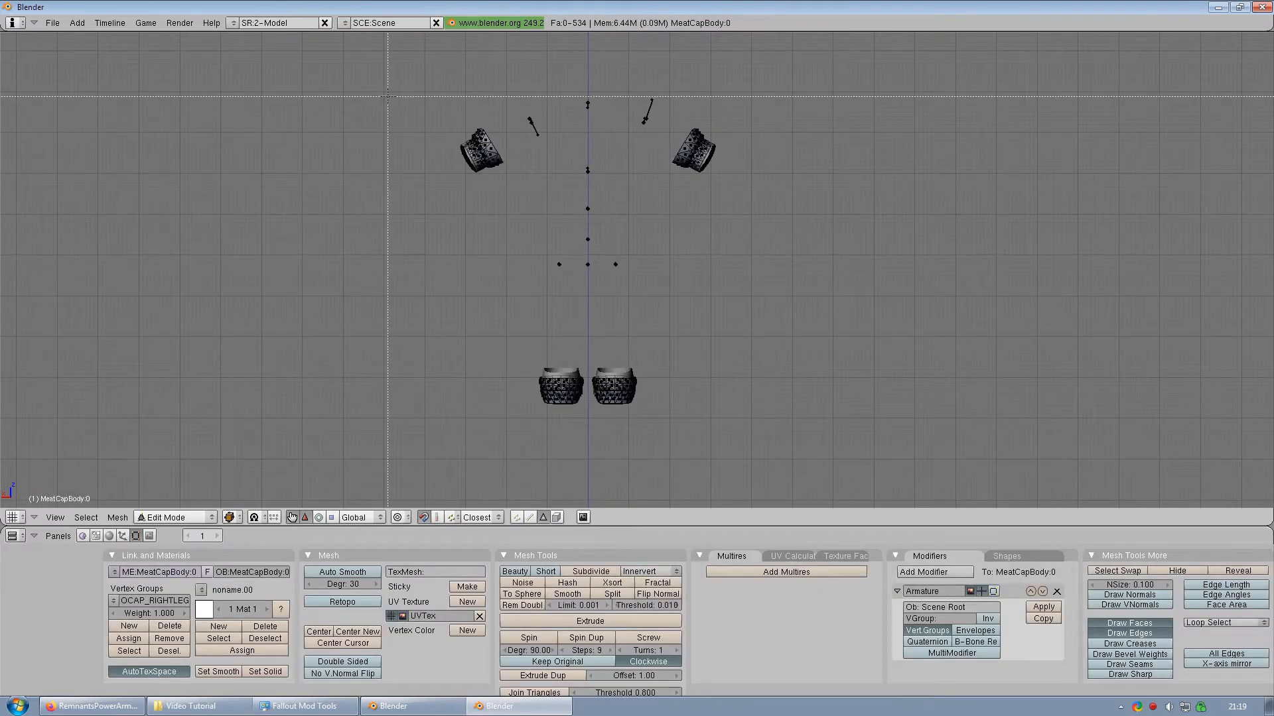
{"action": "left_click_drag", "start_coordinate": [387, 96], "coordinate": [545, 239]}
{"action": "key", "text": "b"}
{"action": "left_click_drag", "start_coordinate": [467, 305], "coordinate": [730, 435]}
{"action": "key", "text": "x"}
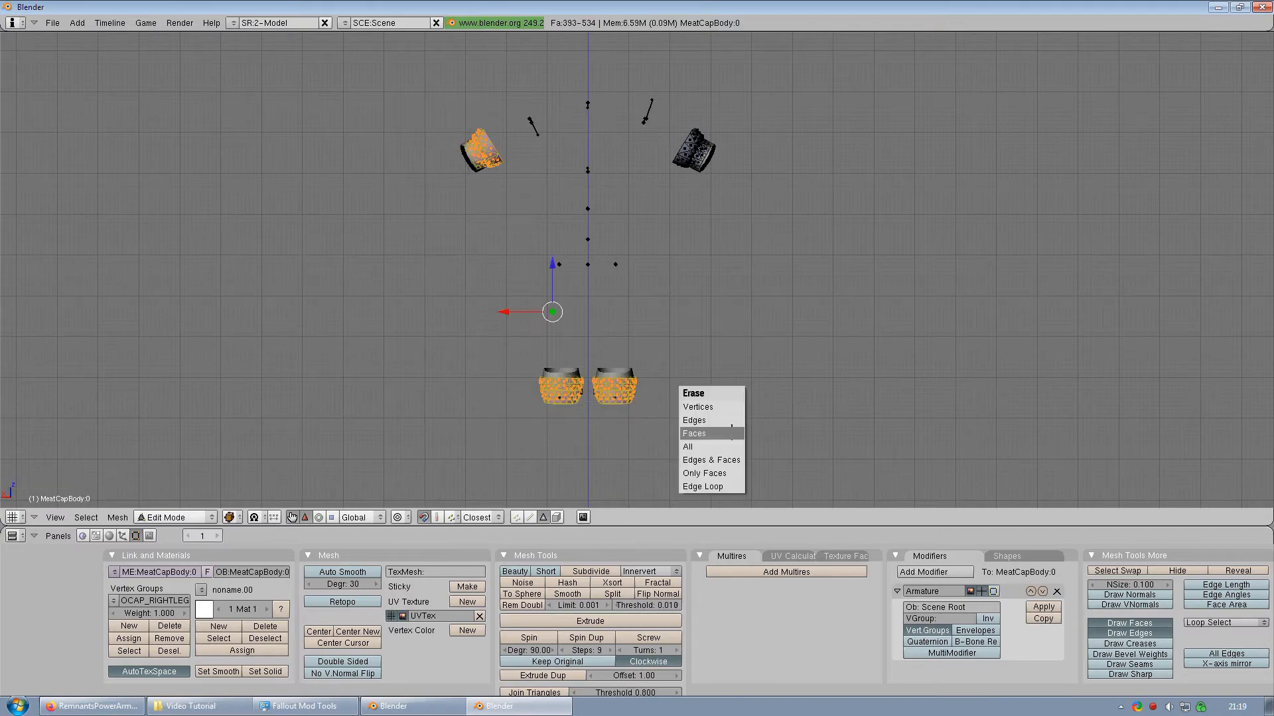
{"action": "left_click", "coordinate": [732, 431]}
{"action": "key", "text": "Tab"}
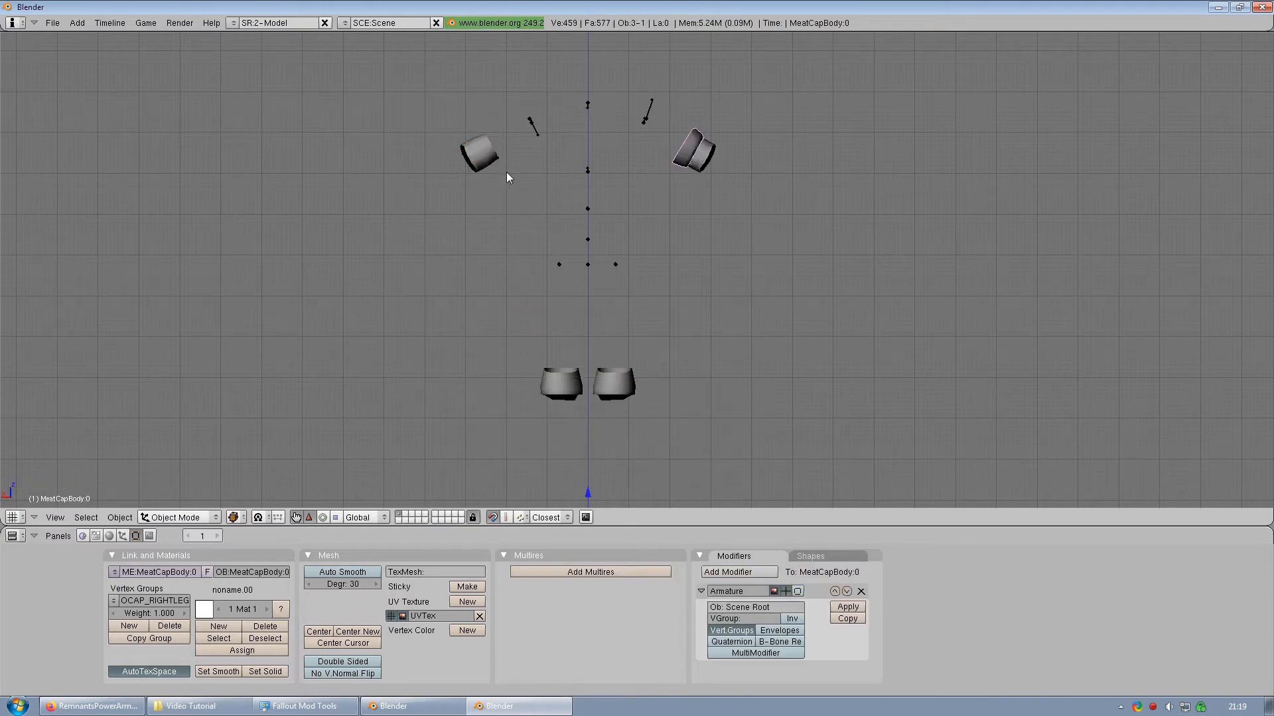
Step: In the MeatCapLimbs:0 mesh, delete the faces of the right-arm cap and both leg caps, keeping the left-arm cap
{"action": "key", "text": "a"}
{"action": "right_click", "coordinate": [503, 173]}
{"action": "key", "text": "Tab"}
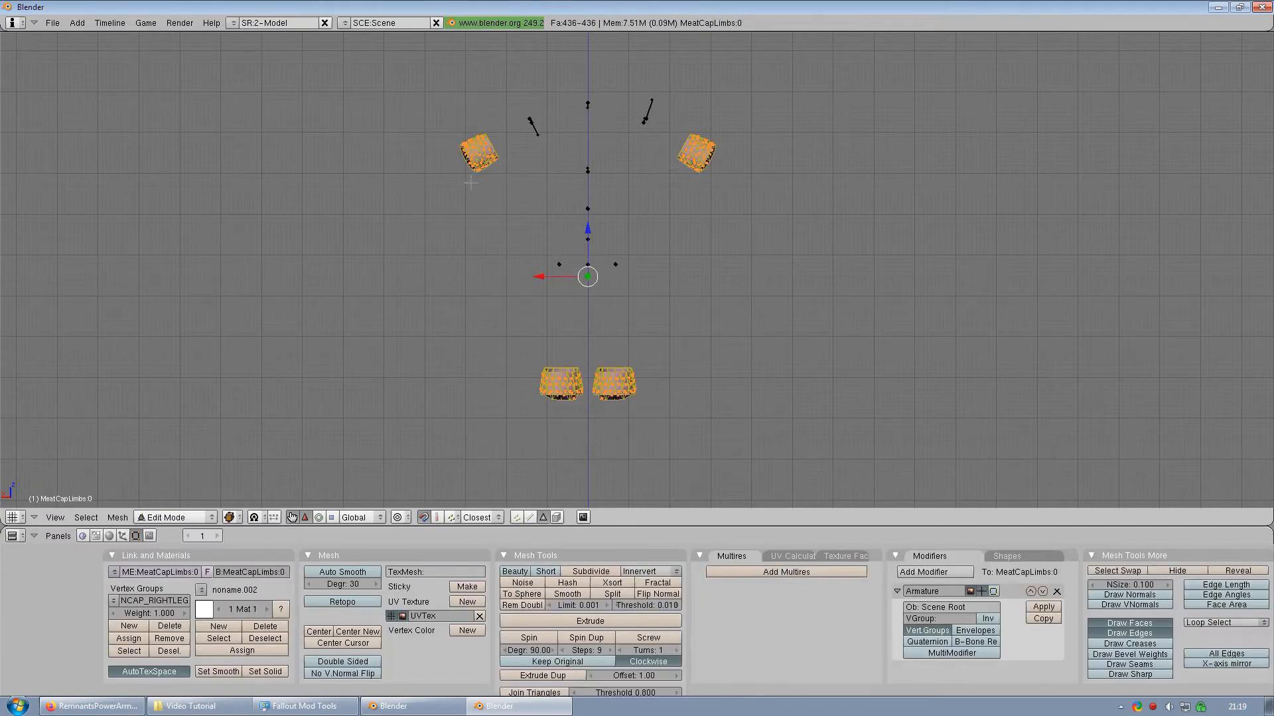
{"action": "key", "text": "a"}
{"action": "key", "text": "b"}
{"action": "left_click_drag", "start_coordinate": [432, 111], "coordinate": [576, 246]}
{"action": "key", "text": "b"}
{"action": "left_click_drag", "start_coordinate": [475, 325], "coordinate": [719, 432]}
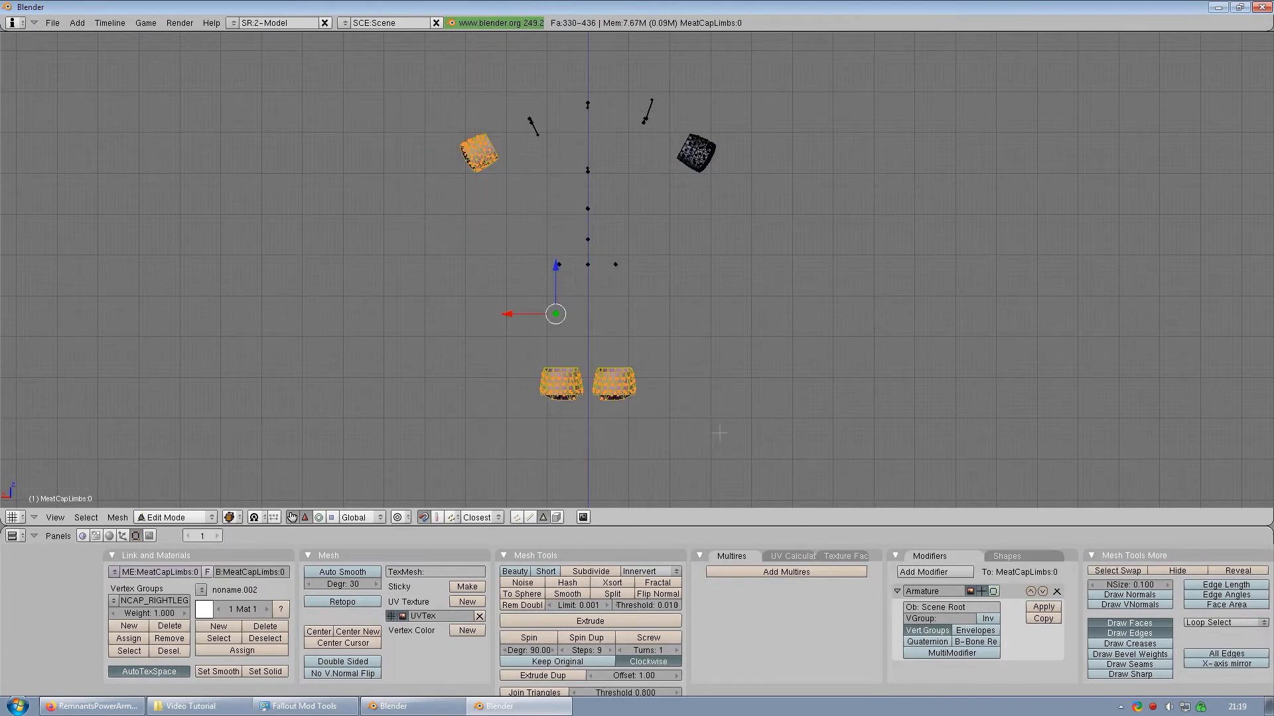
{"action": "key", "text": "x"}
{"action": "left_click", "coordinate": [711, 417]}
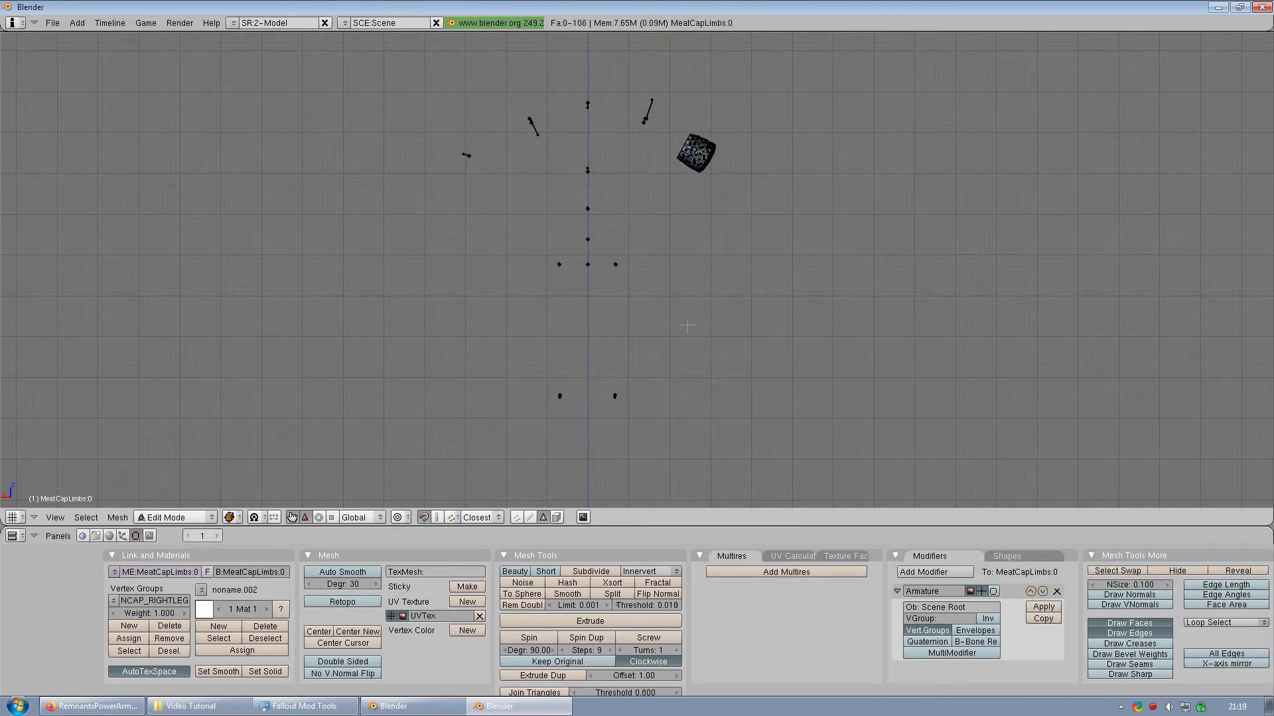
{"action": "key", "text": "Tab"}
Step: Export all remaining objects as the geometry-only Fallout 3 NIF GoreCapsM_ArmL in the Video Tutorial folder
{"action": "key", "text": "a"}
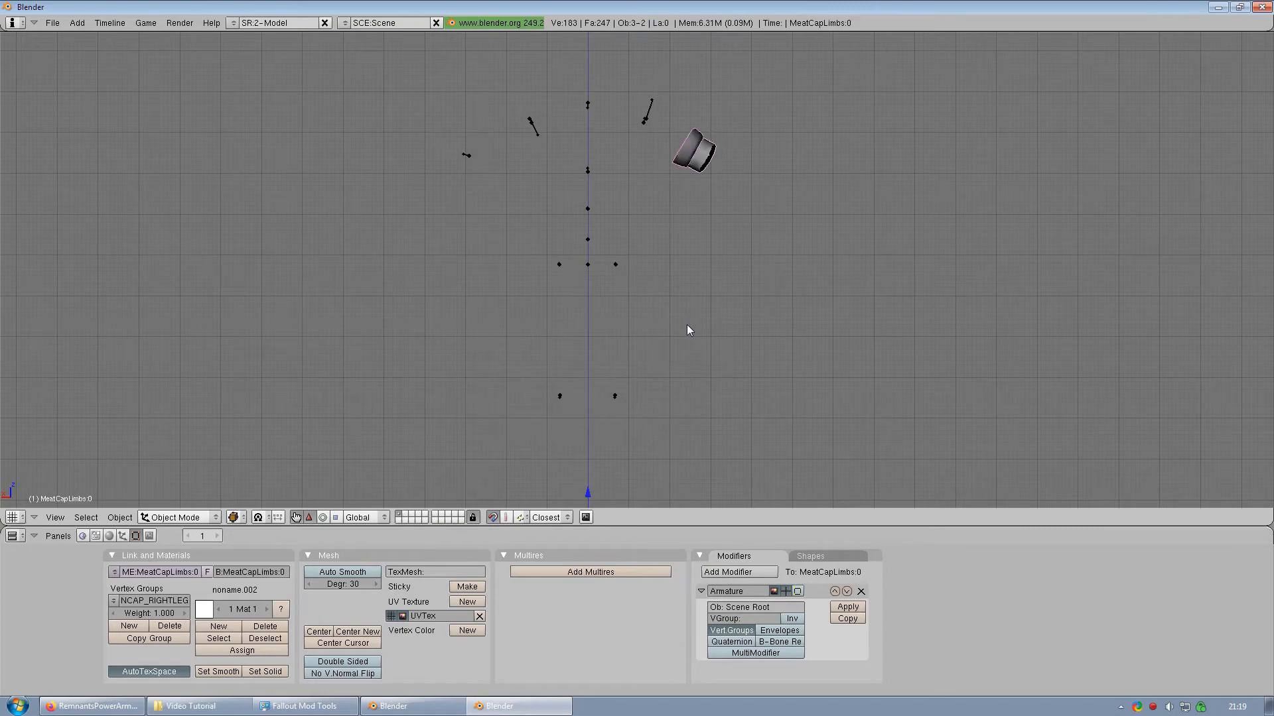
{"action": "scroll", "coordinate": [696, 308], "scroll_direction": "down", "scroll_amount": 3}
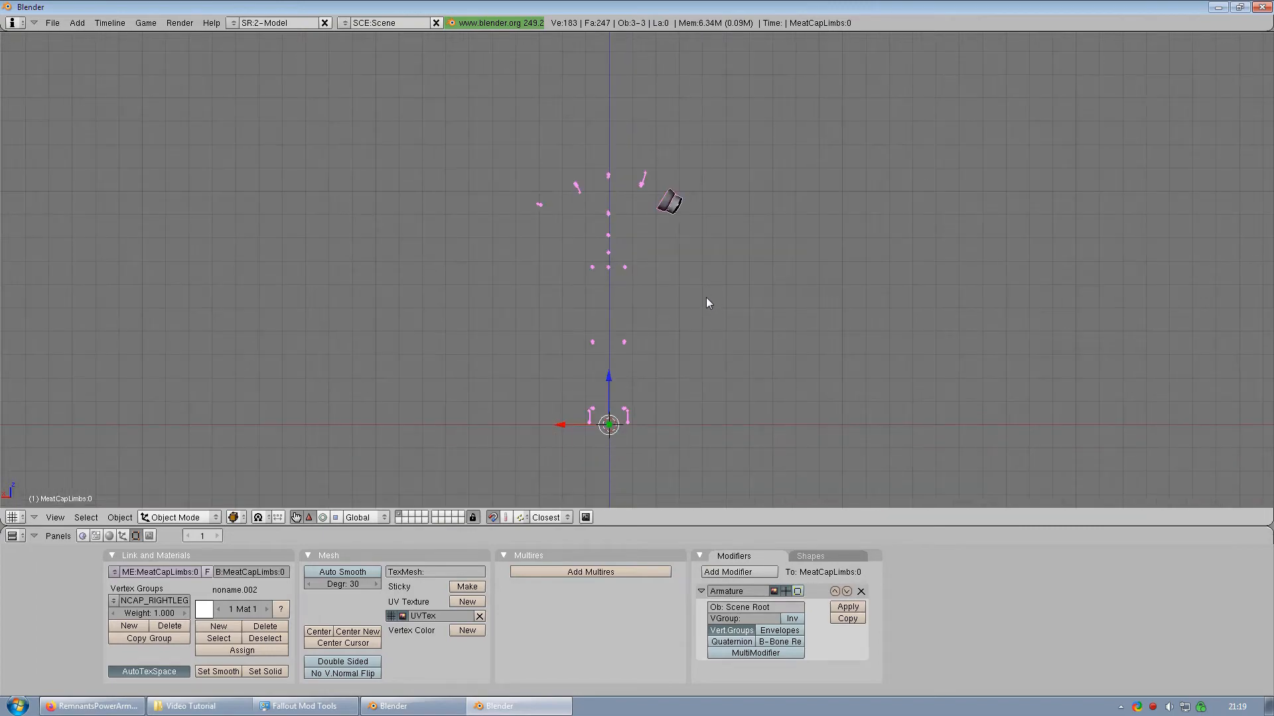
{"action": "scroll", "coordinate": [703, 295], "scroll_direction": "up", "scroll_amount": 2}
{"action": "left_click", "coordinate": [54, 23]}
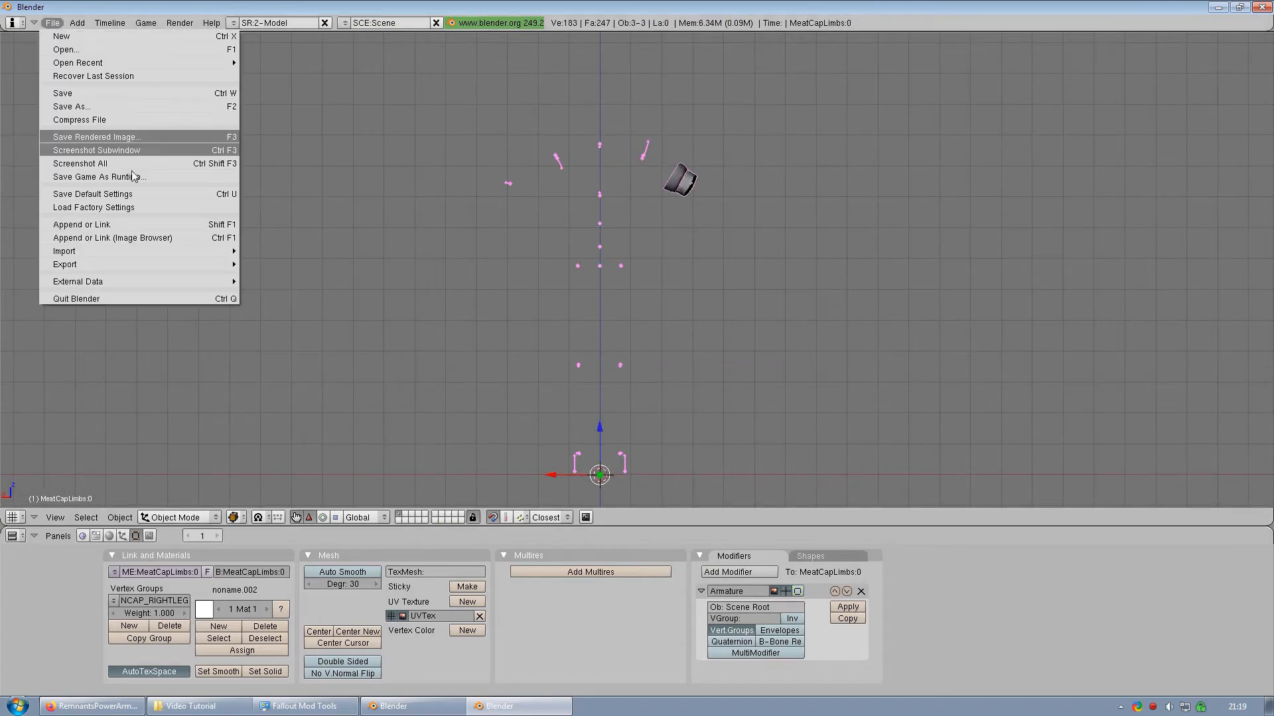
{"action": "mouse_move", "coordinate": [171, 265]}
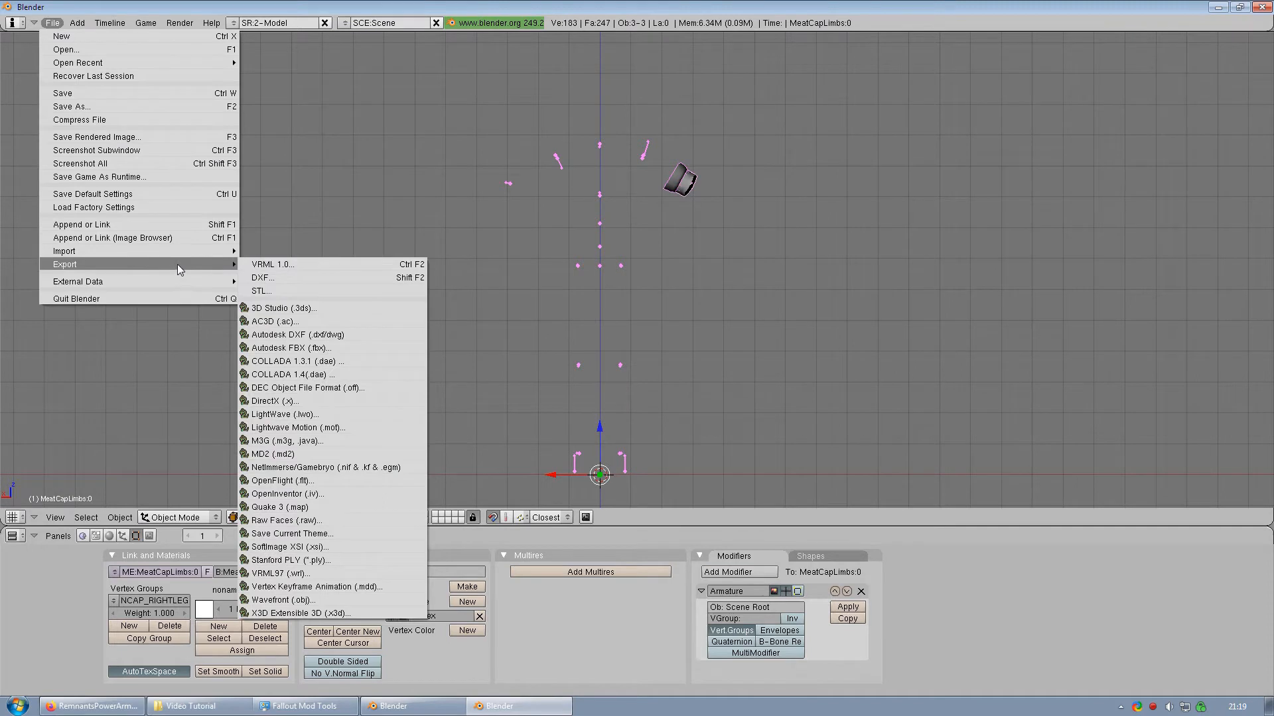
{"action": "left_click", "coordinate": [325, 467]}
{"action": "left_click", "coordinate": [116, 65]}
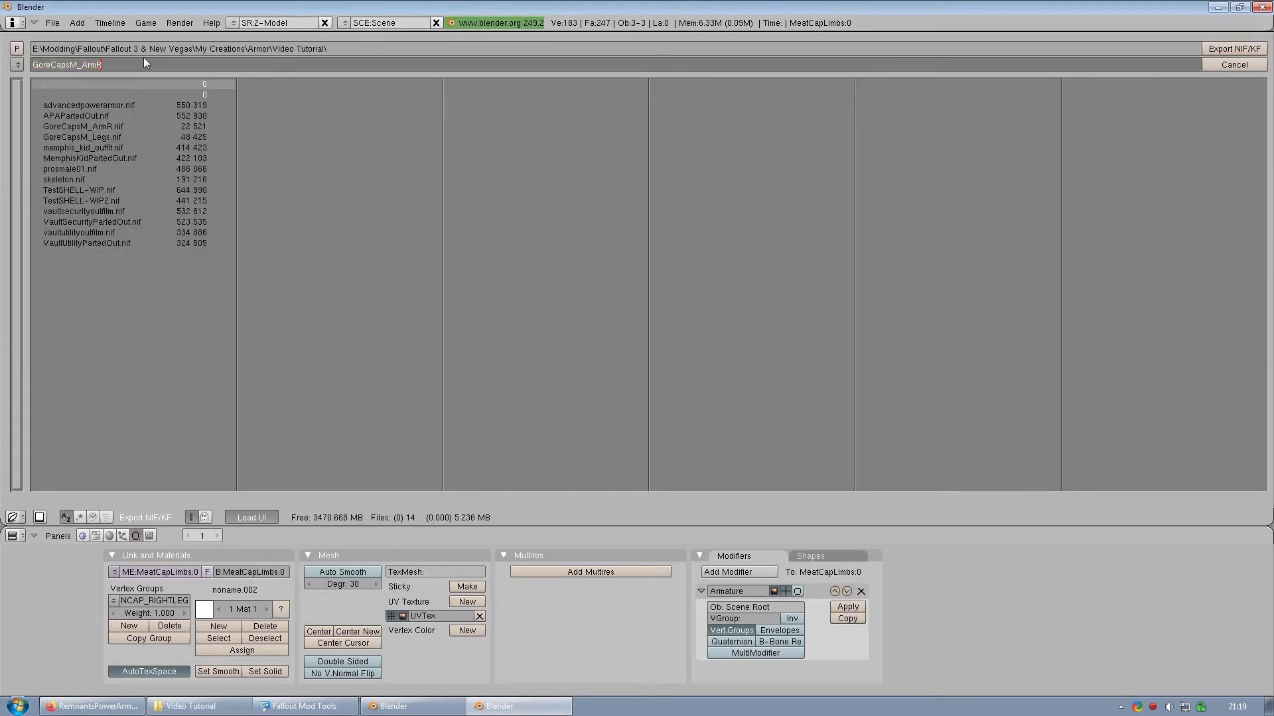
{"action": "key", "text": "BackSpace"}
{"action": "type", "text": "L"}
{"action": "key", "text": "Return"}
{"action": "left_click", "coordinate": [1226, 53]}
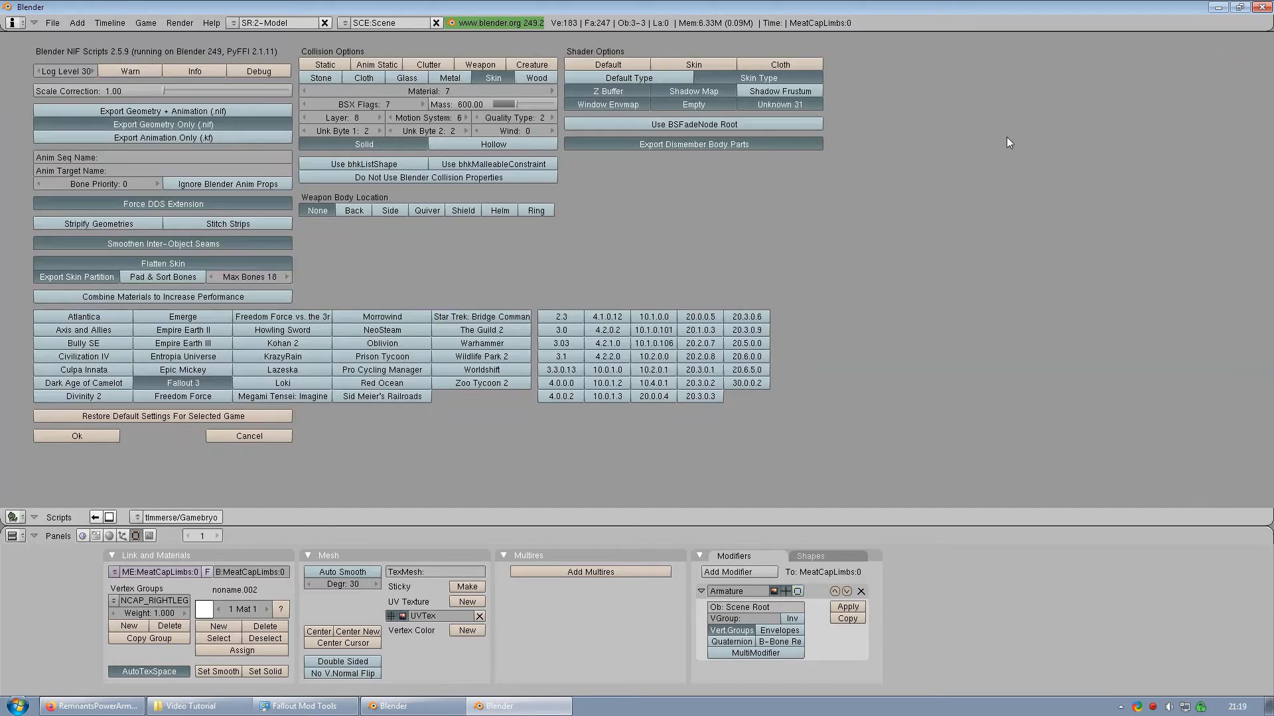
{"action": "left_click", "coordinate": [99, 436]}
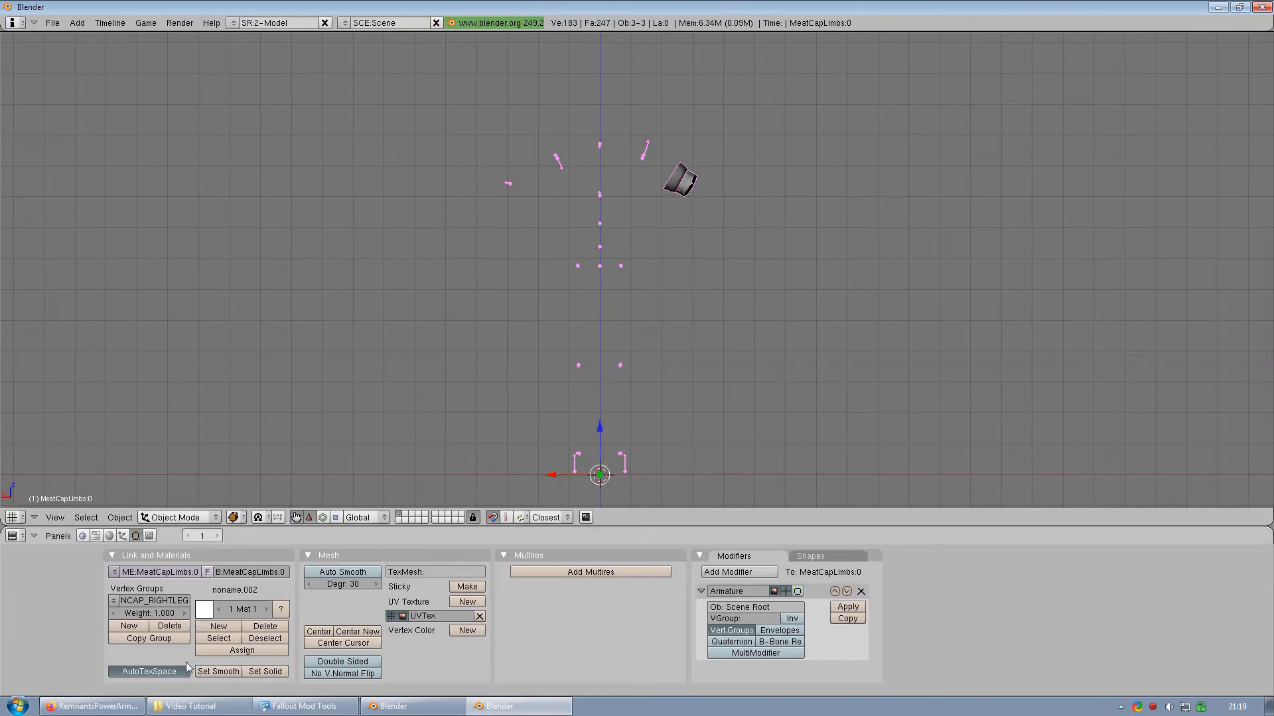
Step: Open GoreCapsM_ArmL.nif in NifSkope and examine the left-arm cap and the blocks under its root node
{"action": "key", "text": "alt+Tab"}
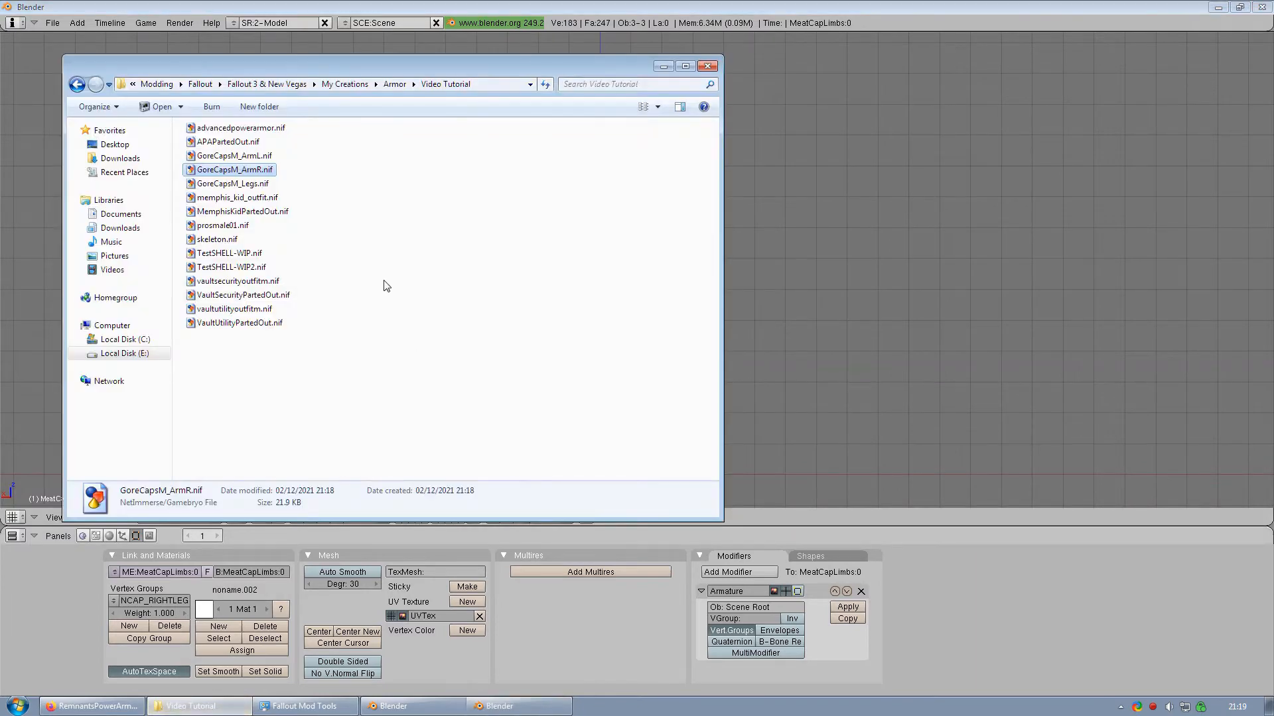
{"action": "left_click", "coordinate": [259, 159]}
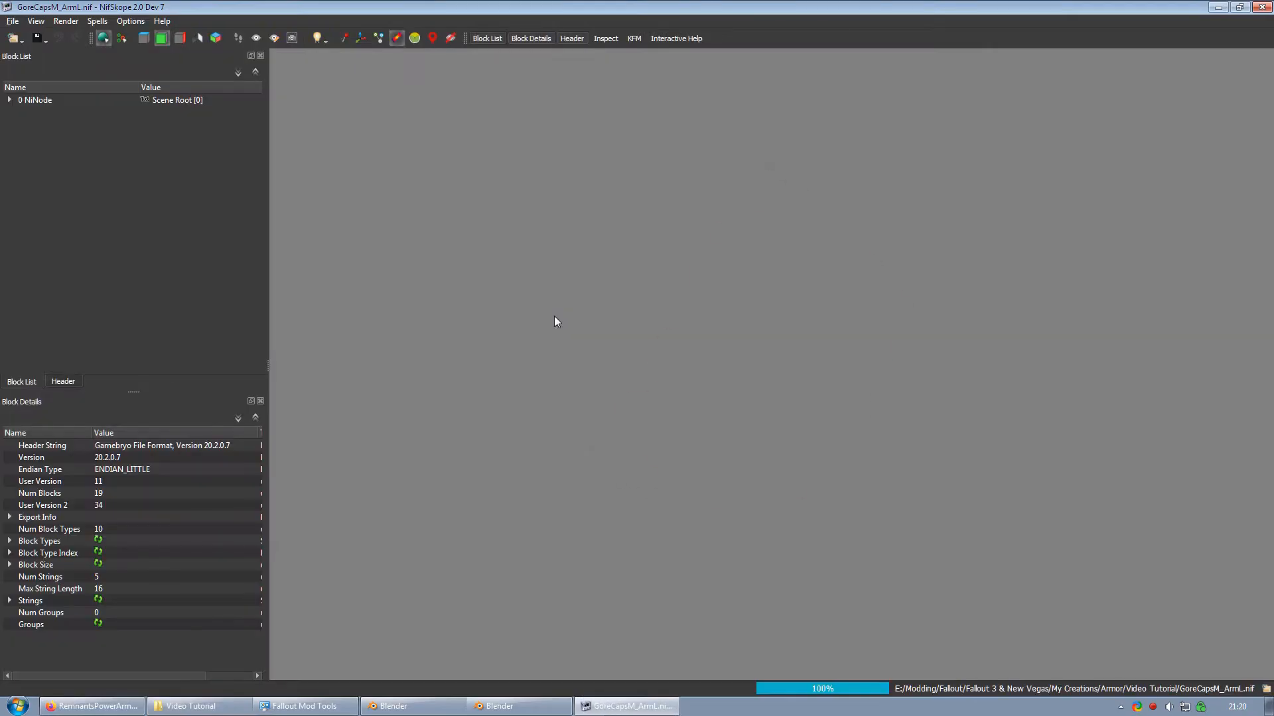
{"action": "mouse_move", "coordinate": [555, 316]}
{"action": "left_mouse_down"}
{"action": "mouse_move", "coordinate": [647, 325]}
{"action": "mouse_move", "coordinate": [722, 356]}
{"action": "mouse_move", "coordinate": [524, 319]}
{"action": "mouse_move", "coordinate": [578, 313]}
{"action": "left_mouse_up"}
{"action": "scroll", "coordinate": [584, 319], "scroll_direction": "down", "scroll_amount": 5}
{"action": "left_click", "coordinate": [9, 100]}
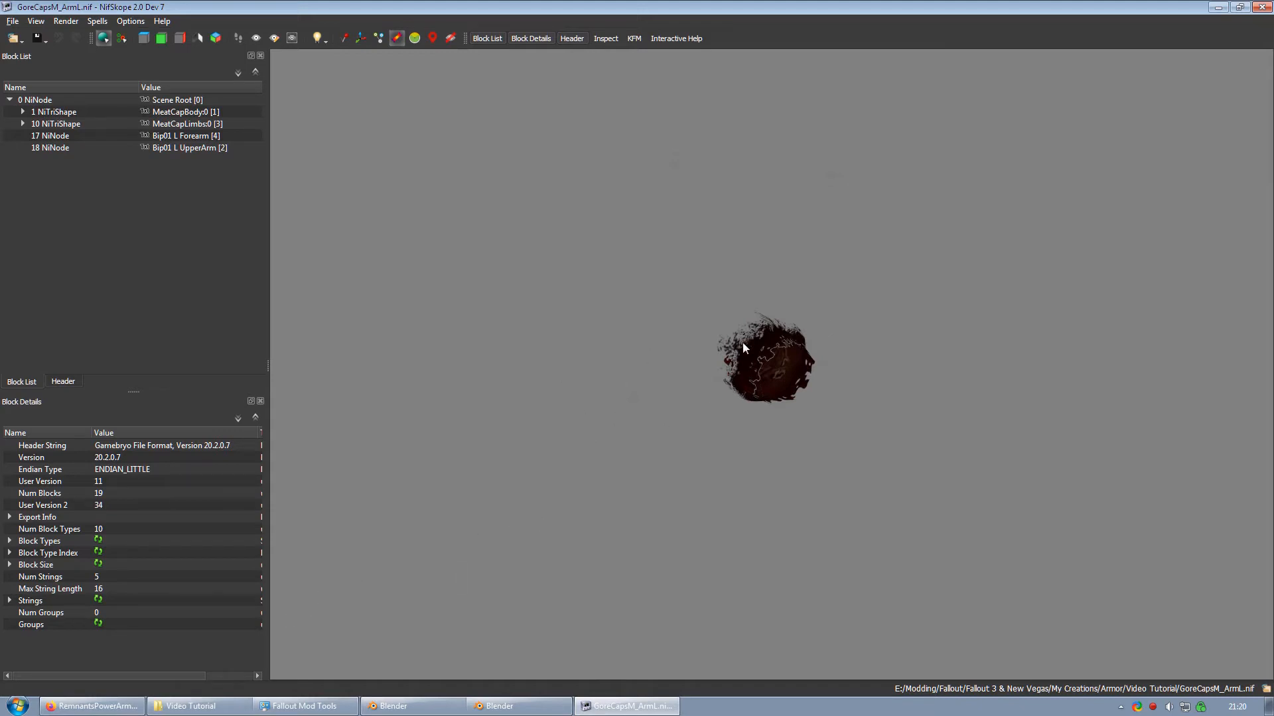
Step: Open skeleton.nif and GoreCapsM_Legs.nif from the Video Tutorial folder in NifSkope
{"action": "left_click", "coordinate": [191, 706]}
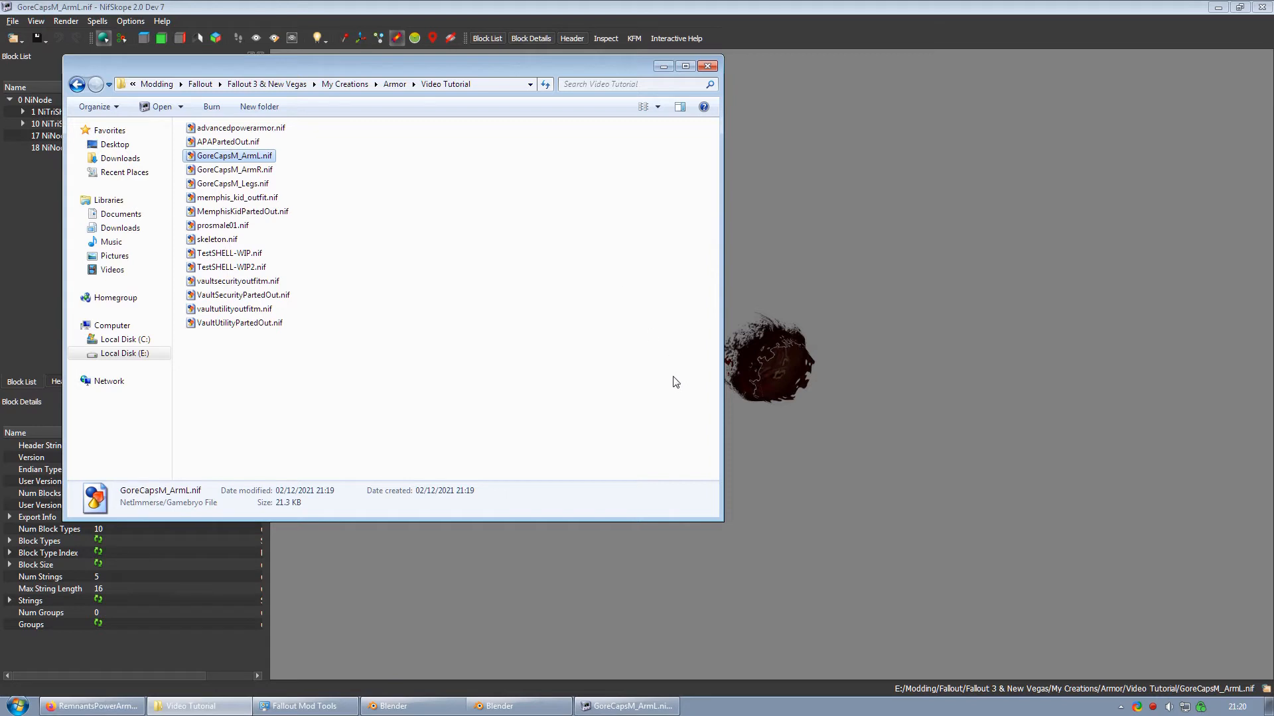
{"action": "double_click", "coordinate": [217, 239]}
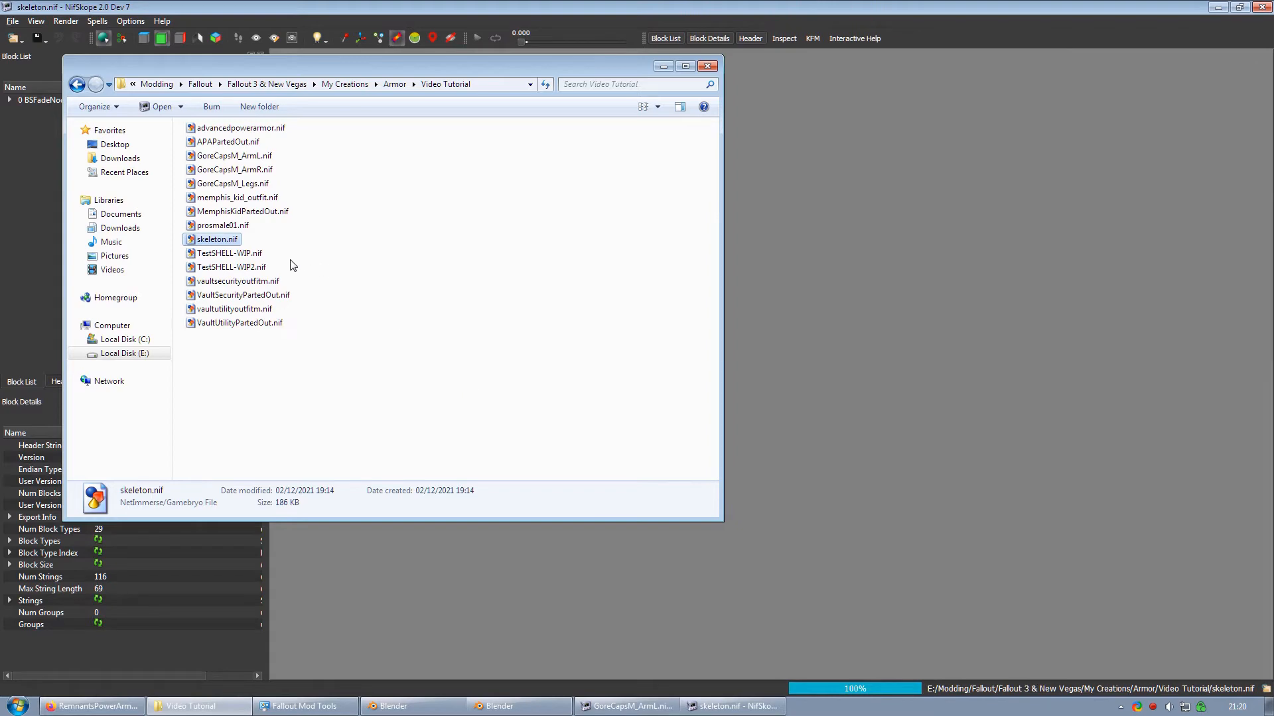
{"action": "double_click", "coordinate": [247, 184]}
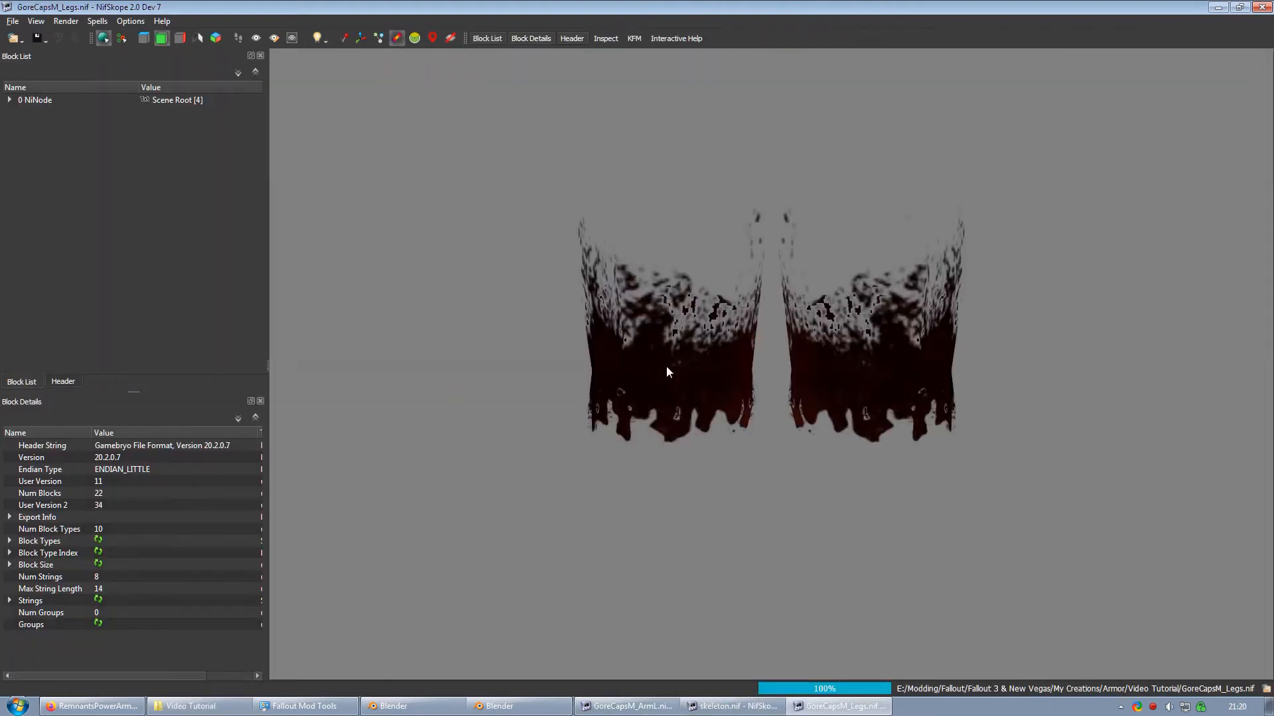
{"action": "left_click", "coordinate": [645, 344]}
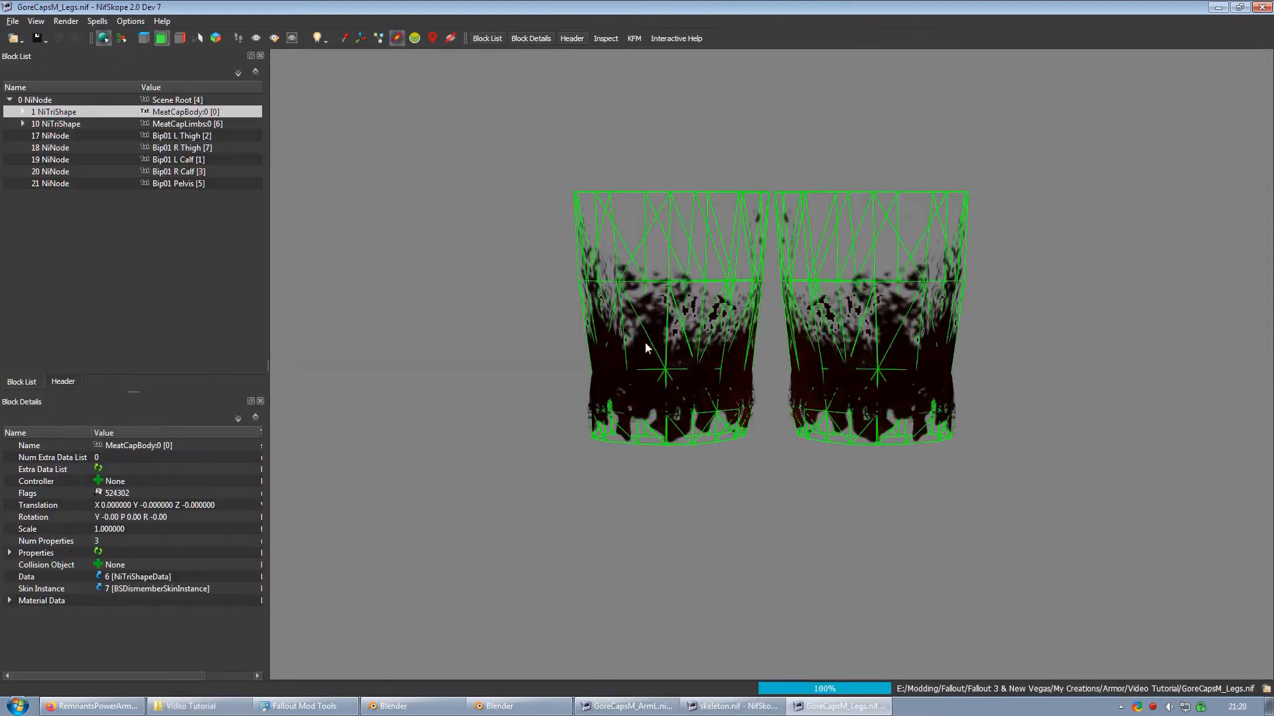
{"action": "right_click", "coordinate": [179, 111]}
{"action": "mouse_move", "coordinate": [205, 108]}
{"action": "left_click", "coordinate": [338, 147]}
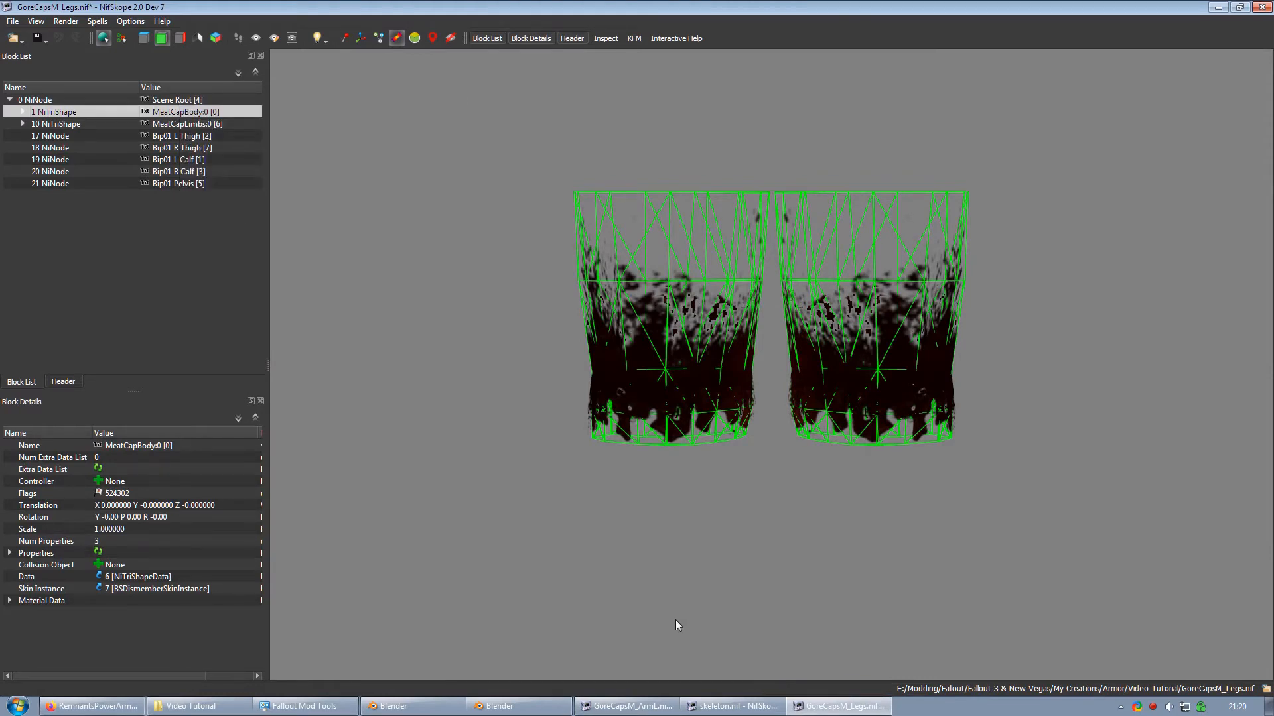
{"action": "left_click", "coordinate": [733, 705]}
{"action": "right_click", "coordinate": [158, 101]}
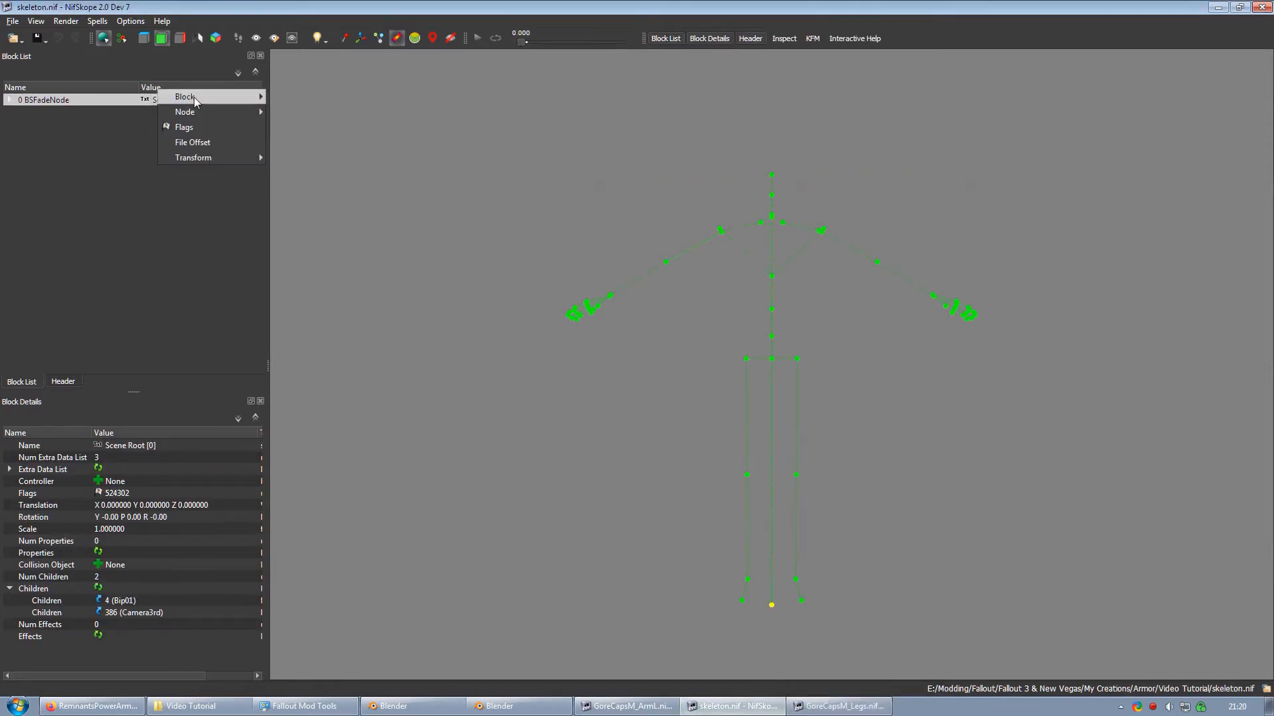
{"action": "left_click", "coordinate": [839, 706]}
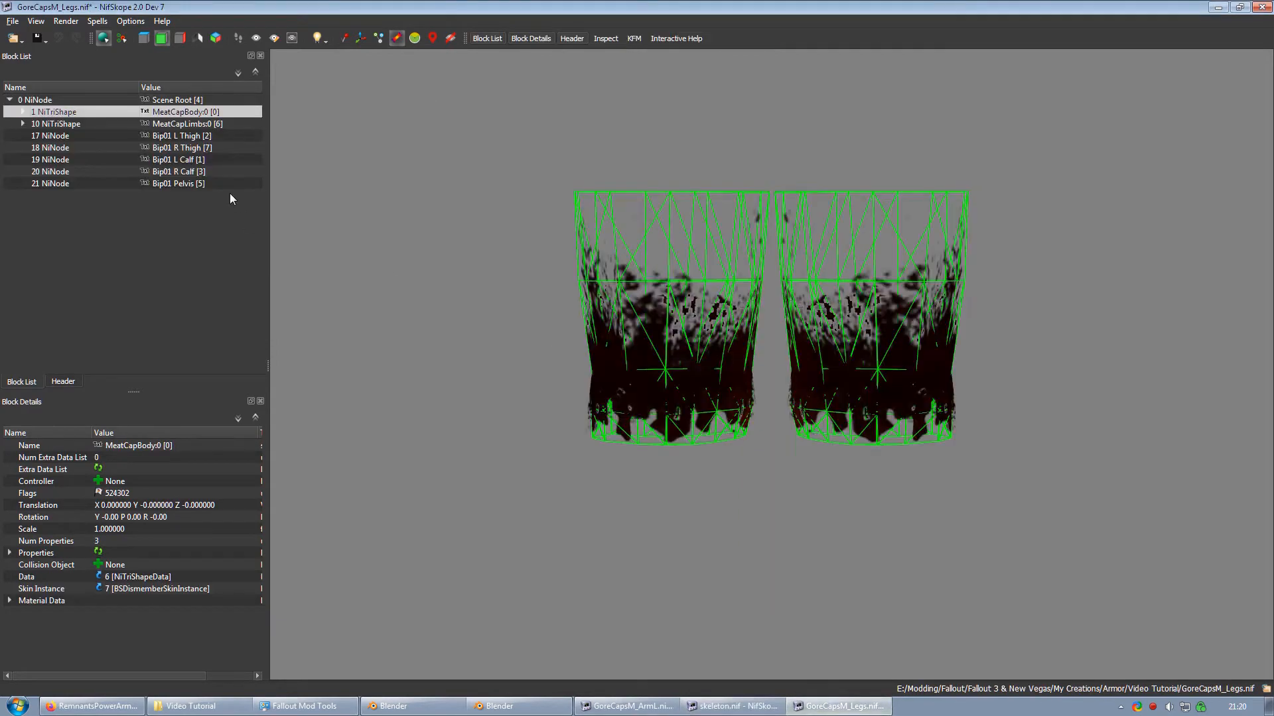
Step: Rename the shapes in GoreCapsM_Legs.nif to MeatCapBody:Legs and MeatCapLimbs:Legs
{"action": "double_click", "coordinate": [90, 444]}
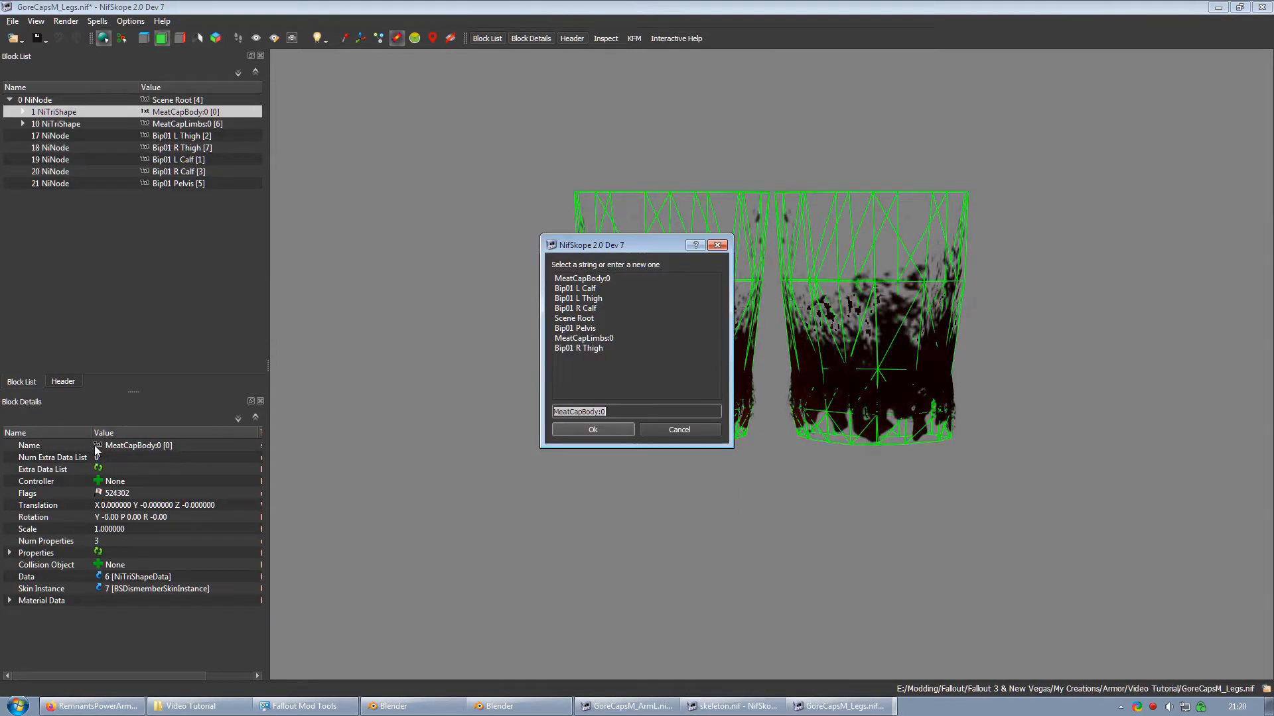
{"action": "left_click", "coordinate": [612, 412]}
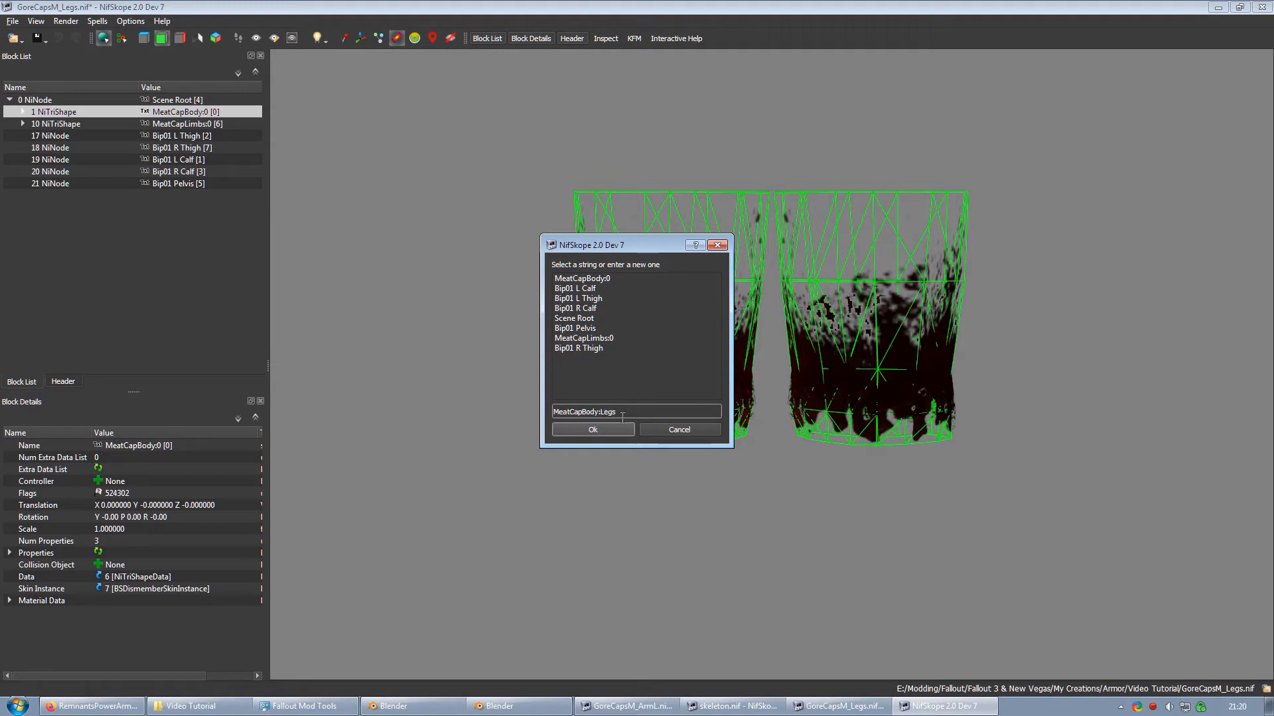
{"action": "left_click", "coordinate": [608, 431]}
{"action": "left_click", "coordinate": [189, 124]}
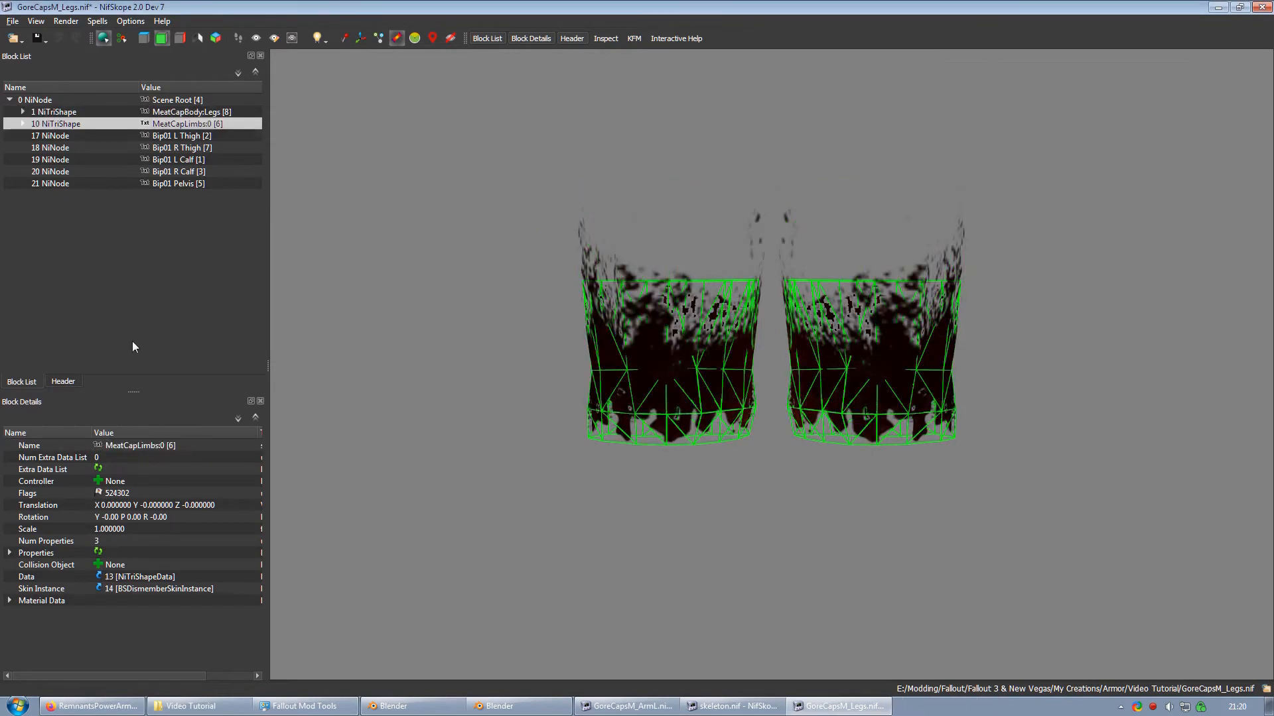
{"action": "double_click", "coordinate": [110, 449]}
{"action": "left_click", "coordinate": [616, 411]}
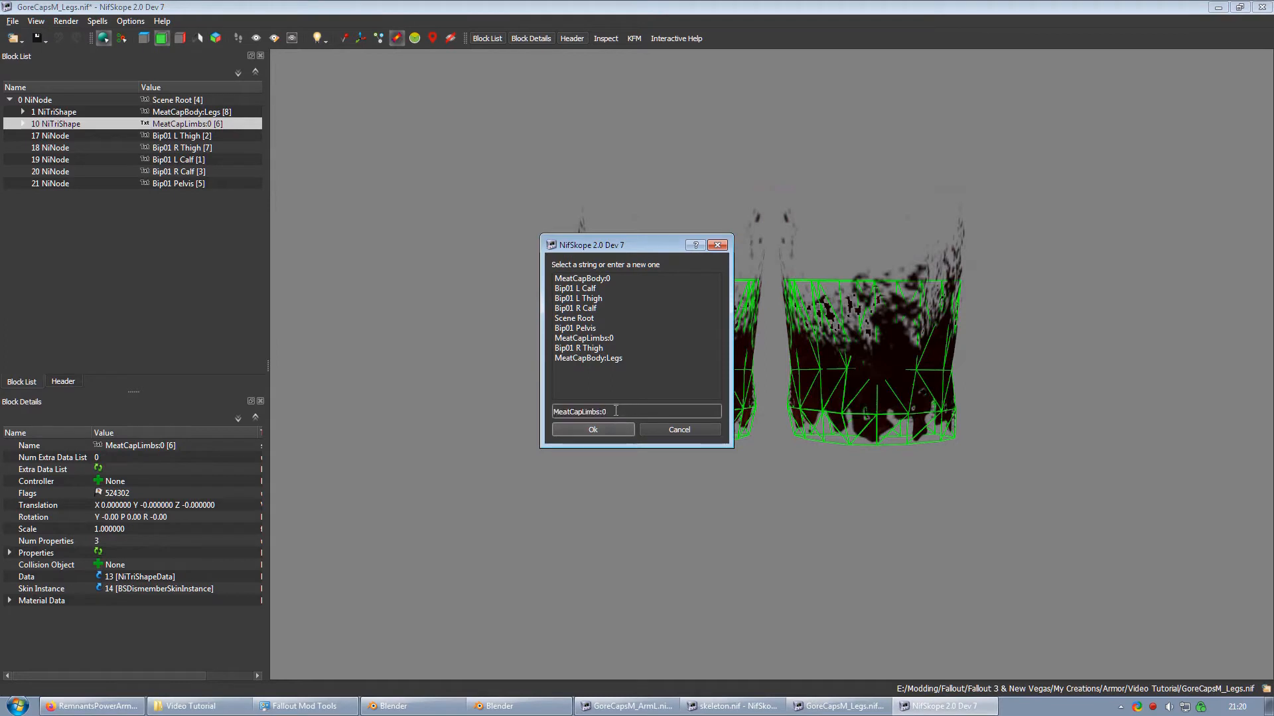
{"action": "type", "text": "Legs"}
{"action": "key", "text": "Return"}
Step: Copy the MeatCapBody:Legs branch and paste it onto the BSFadeNode root of skeleton.nif
{"action": "left_click", "coordinate": [193, 111]}
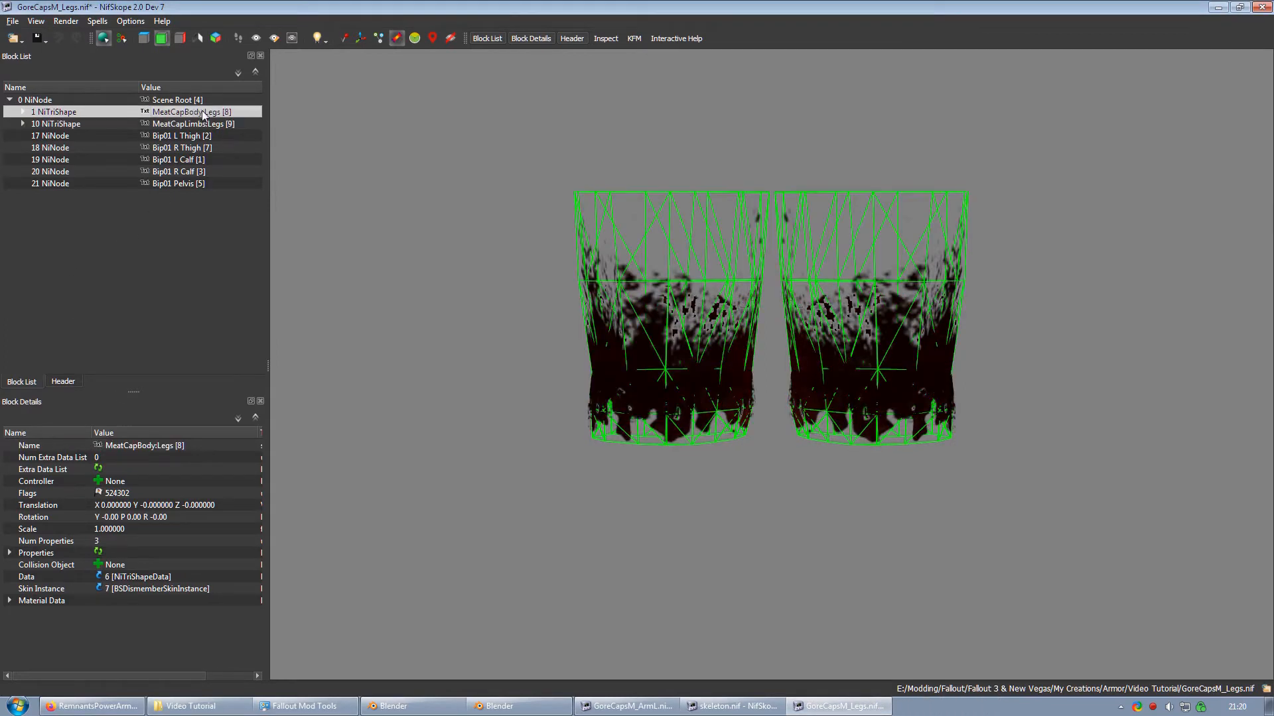
{"action": "right_click", "coordinate": [193, 112]}
{"action": "left_click", "coordinate": [372, 148]}
{"action": "left_click", "coordinate": [732, 706]}
{"action": "right_click", "coordinate": [177, 101]}
{"action": "mouse_move", "coordinate": [212, 95]}
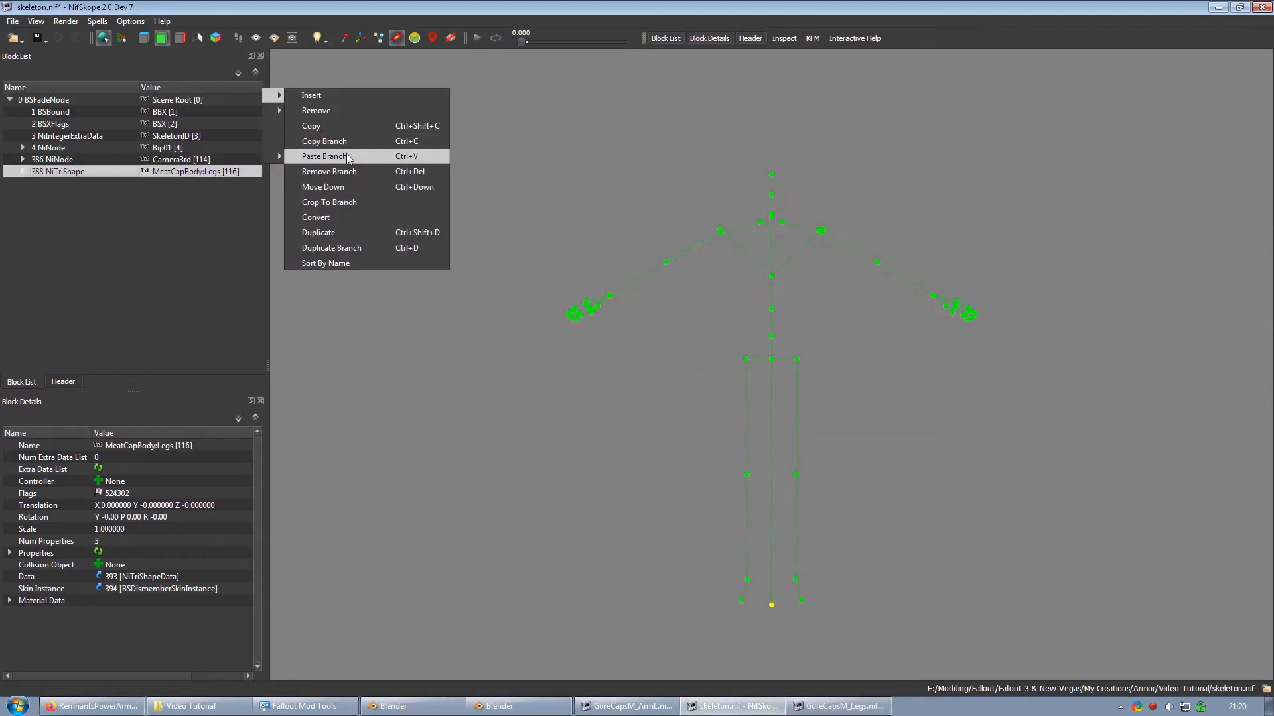
{"action": "left_click", "coordinate": [347, 153]}
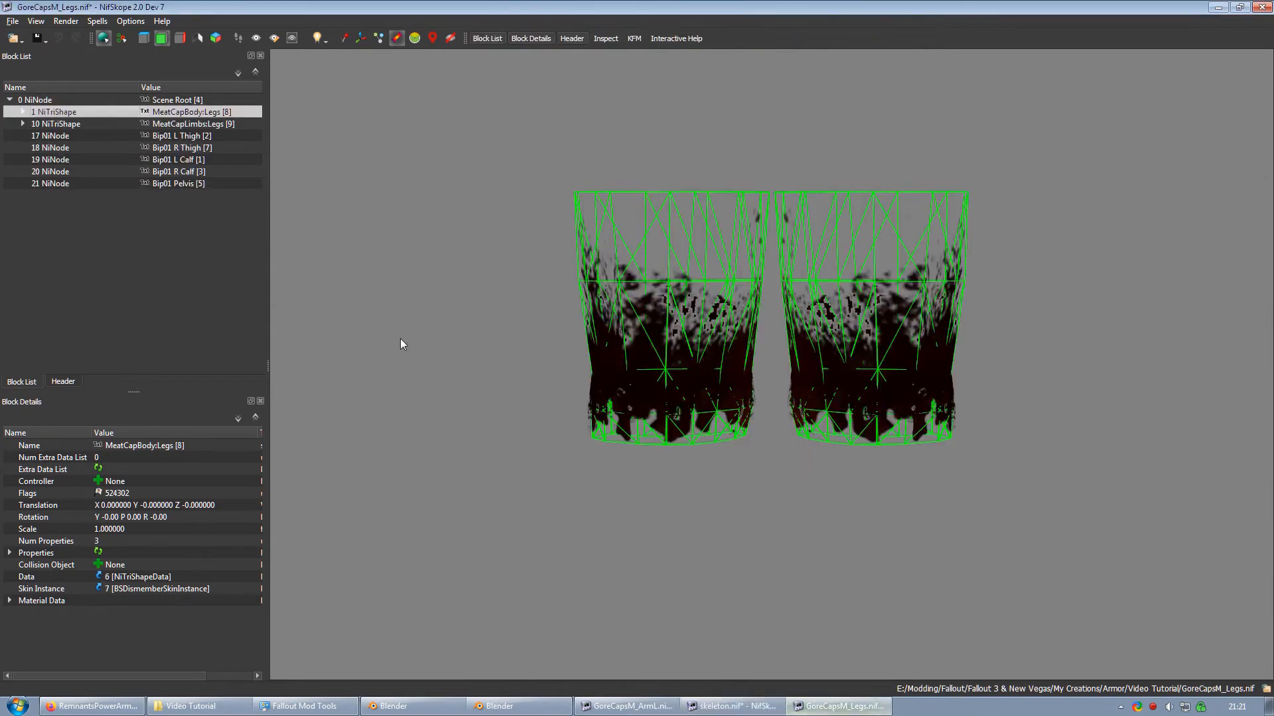
Step: Copy the MeatCapLimbs:Legs branch from GoreCapsM_Legs.nif and paste it onto the BSFadeNode root of skeleton.nif
{"action": "left_click", "coordinate": [199, 124]}
{"action": "right_click", "coordinate": [213, 123]}
{"action": "mouse_move", "coordinate": [292, 117]}
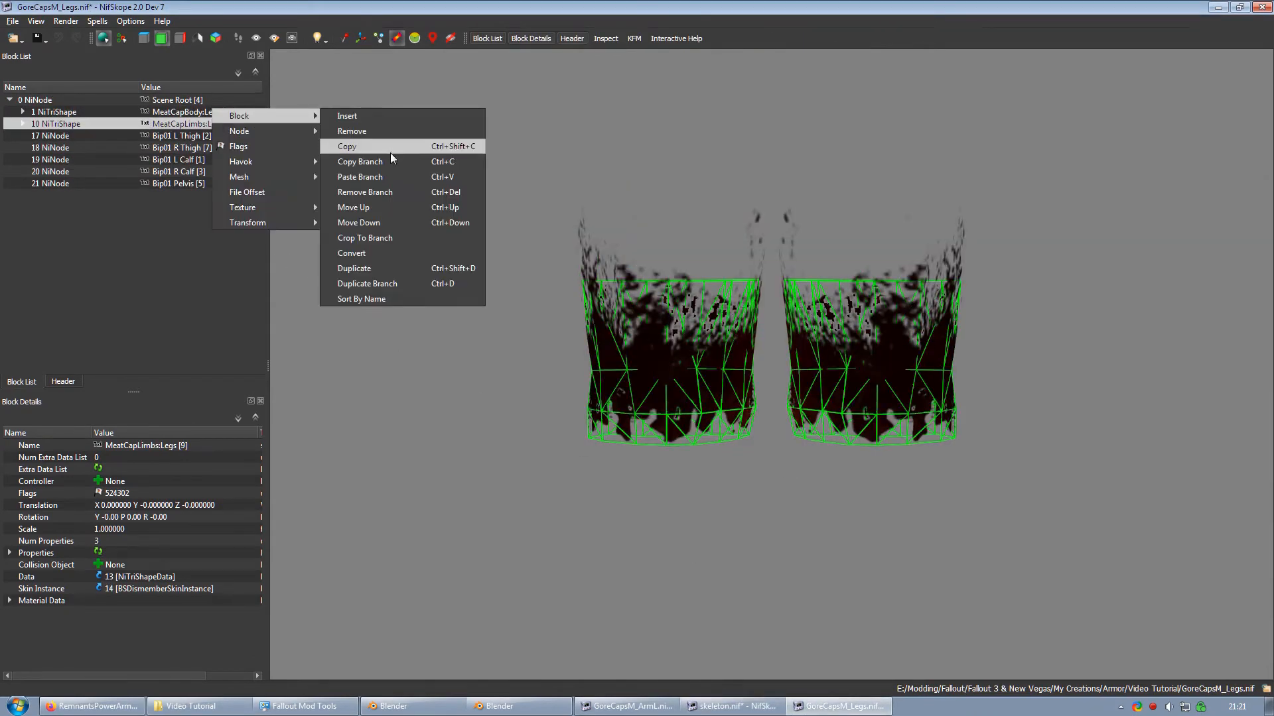
{"action": "left_click", "coordinate": [391, 153]}
{"action": "left_click", "coordinate": [733, 705]}
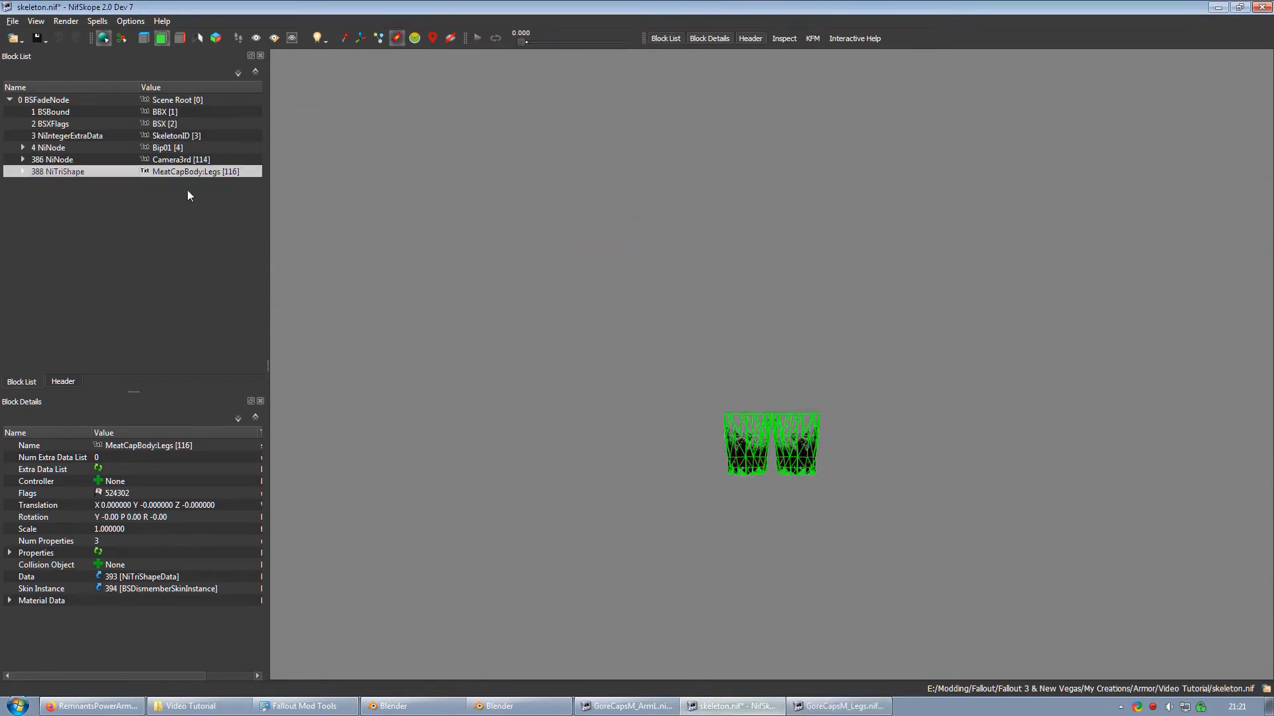
{"action": "left_click", "coordinate": [189, 100]}
{"action": "right_click", "coordinate": [189, 99]}
{"action": "mouse_move", "coordinate": [286, 98]}
{"action": "left_click", "coordinate": [356, 151]}
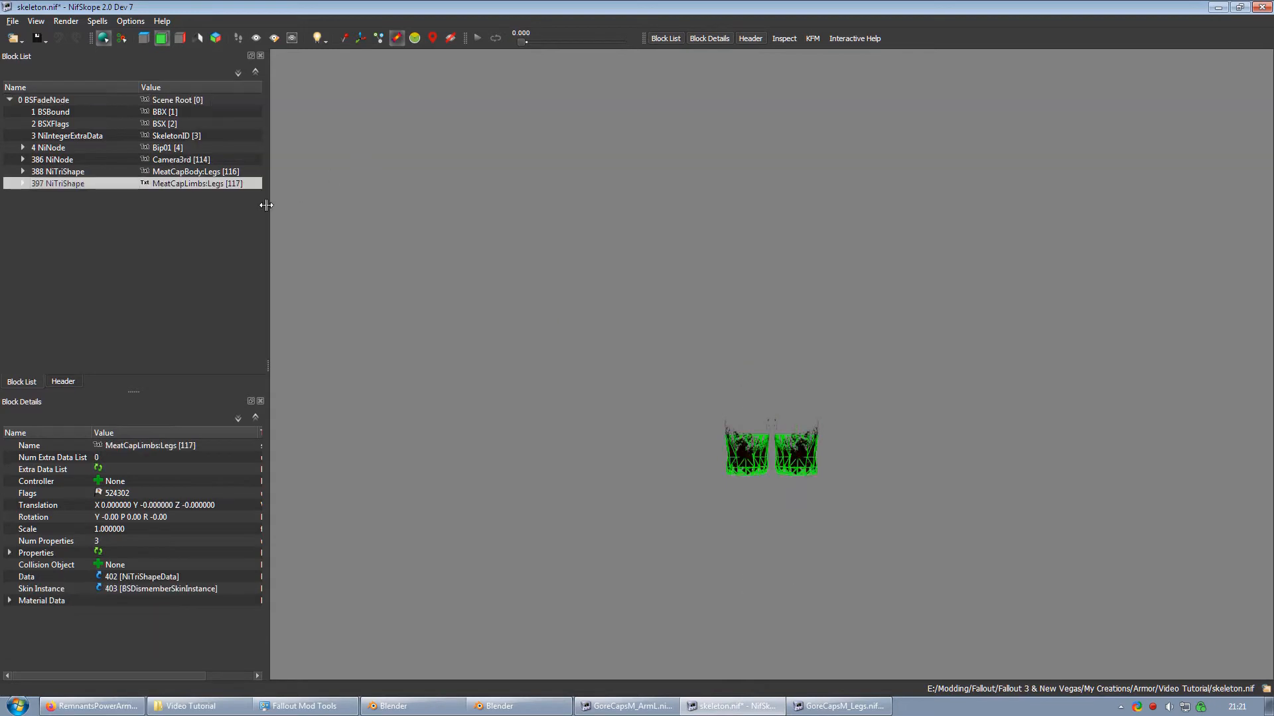
{"action": "left_click", "coordinate": [723, 603]}
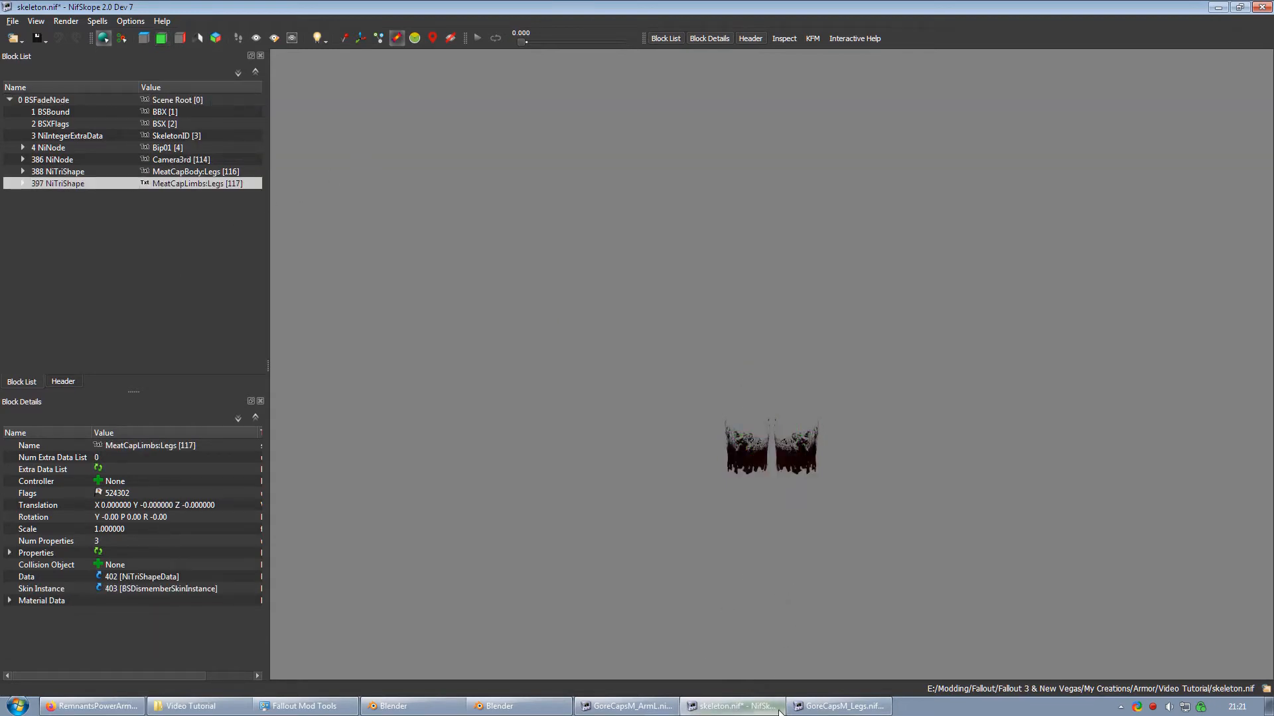
Step: Close GoreCapsM_Legs.nif without saving its changes
{"action": "right_click", "coordinate": [837, 707]}
{"action": "left_click", "coordinate": [836, 686]}
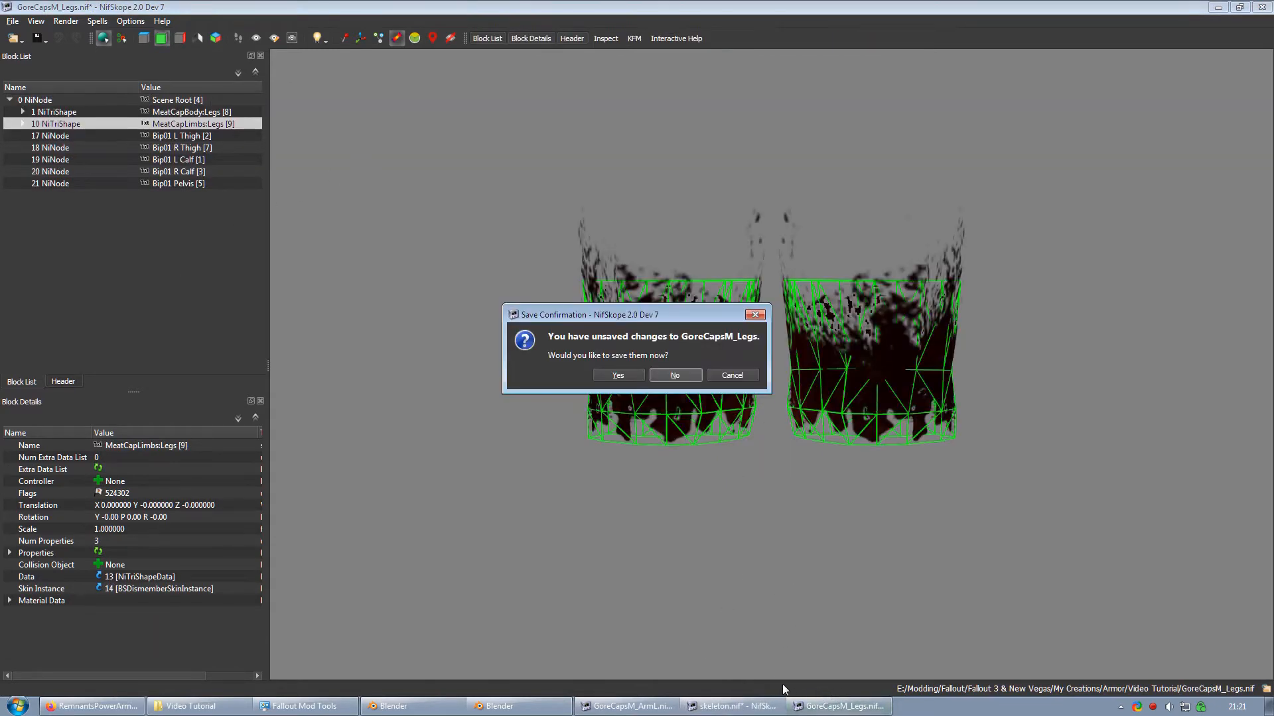
{"action": "left_click", "coordinate": [675, 376]}
Step: Rename the two shapes in GoreCapsM_ArmL.nif to MeatCapBody:ArmL and MeatCapLimbs:ArmL
{"action": "left_click", "coordinate": [630, 706]}
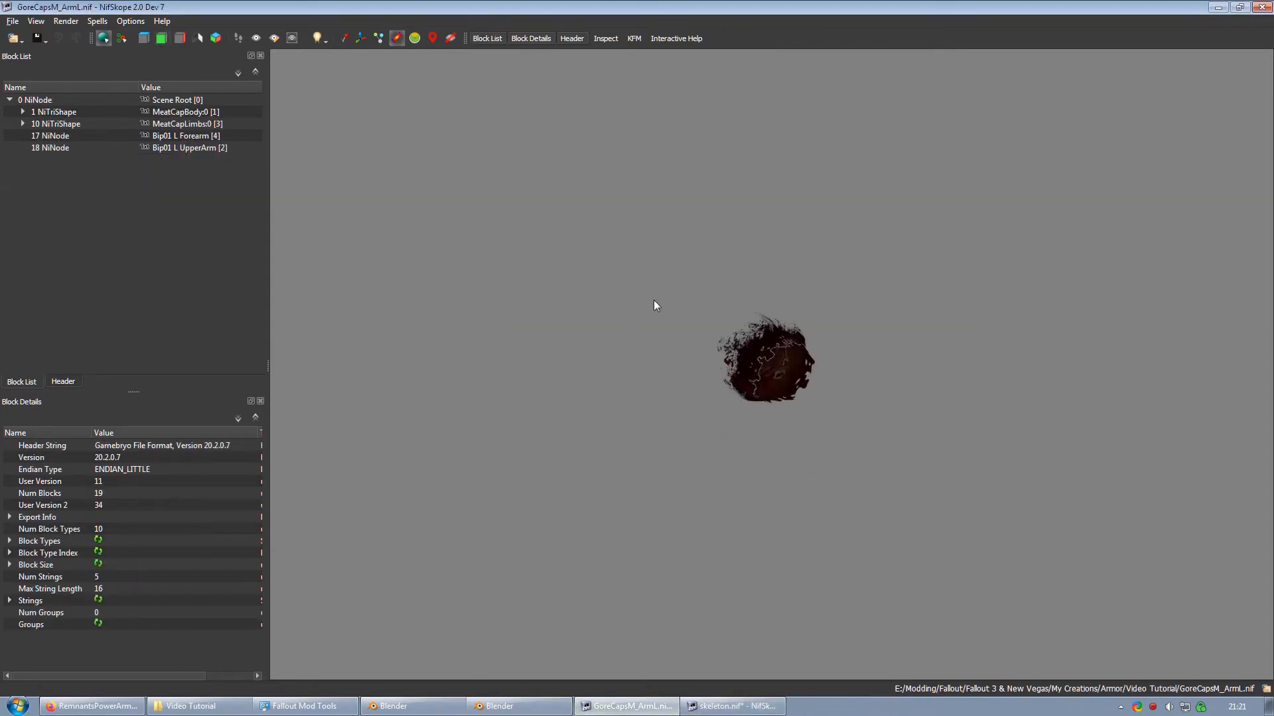
{"action": "left_click", "coordinate": [781, 368]}
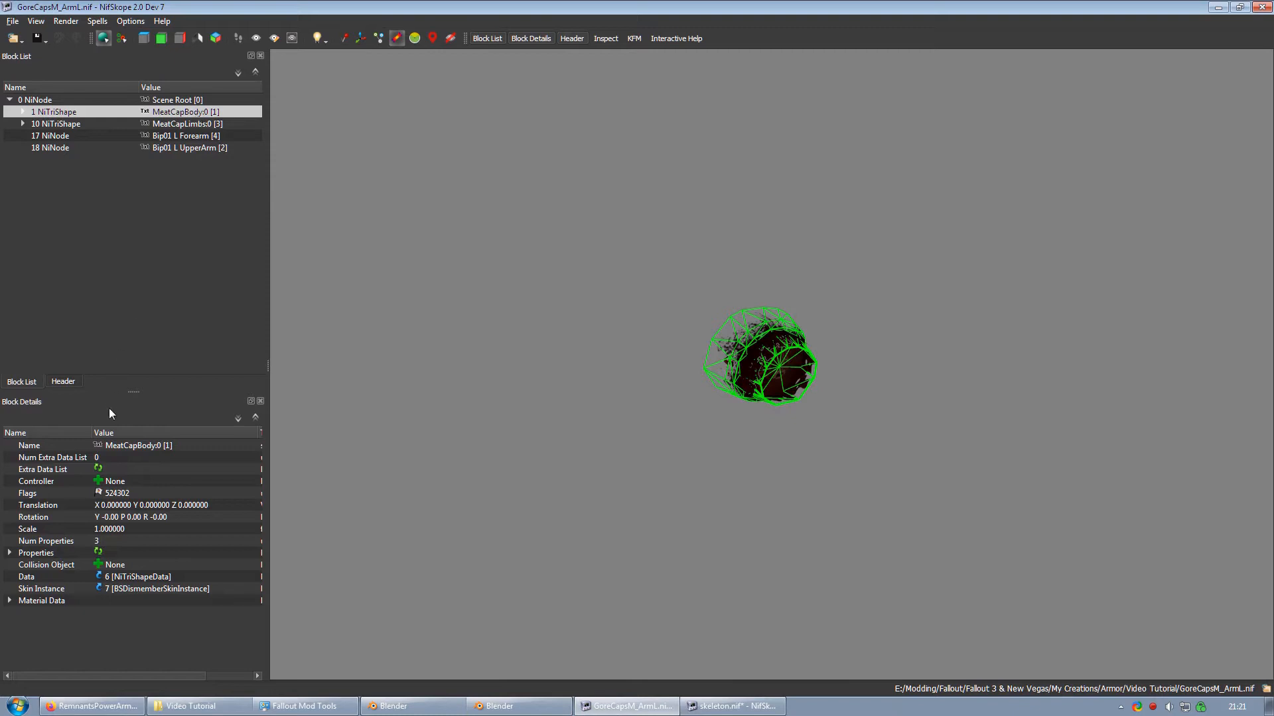
{"action": "double_click", "coordinate": [103, 445]}
{"action": "left_click", "coordinate": [622, 409]}
{"action": "key", "text": "BackSpace"}
{"action": "type", "text": "ArmL"}
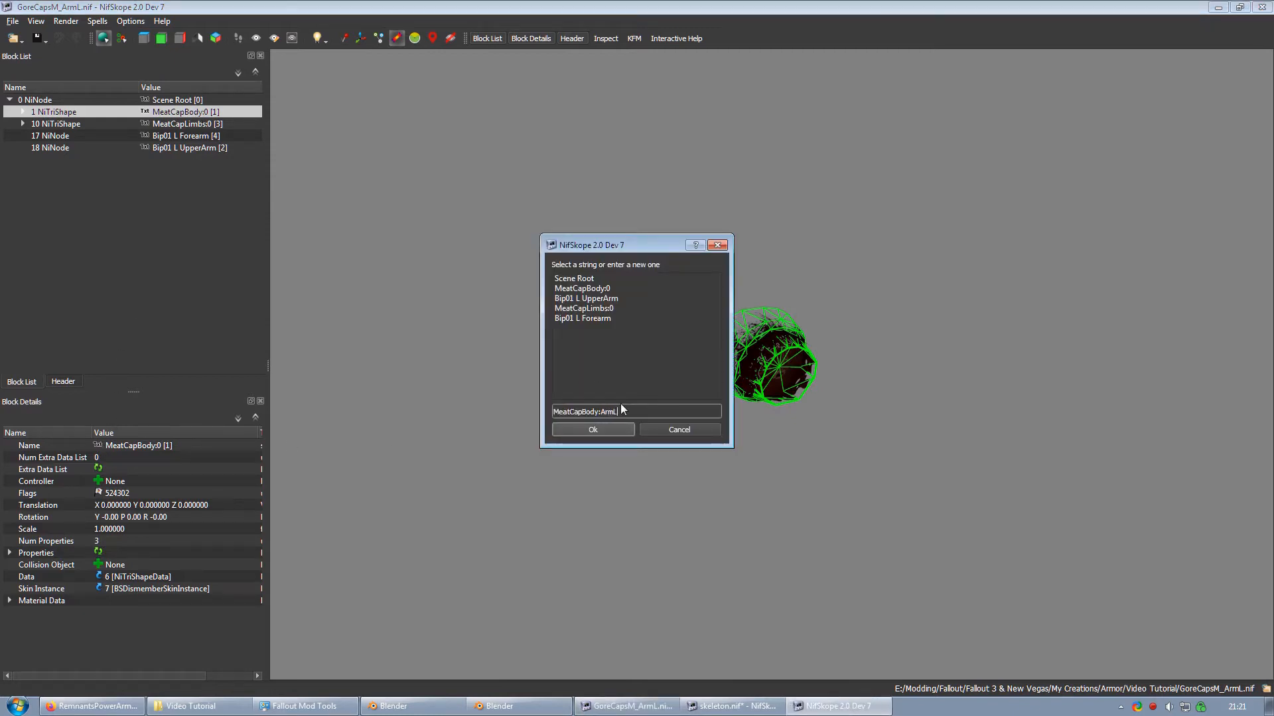
{"action": "left_click", "coordinate": [596, 427]}
{"action": "left_click", "coordinate": [226, 125]}
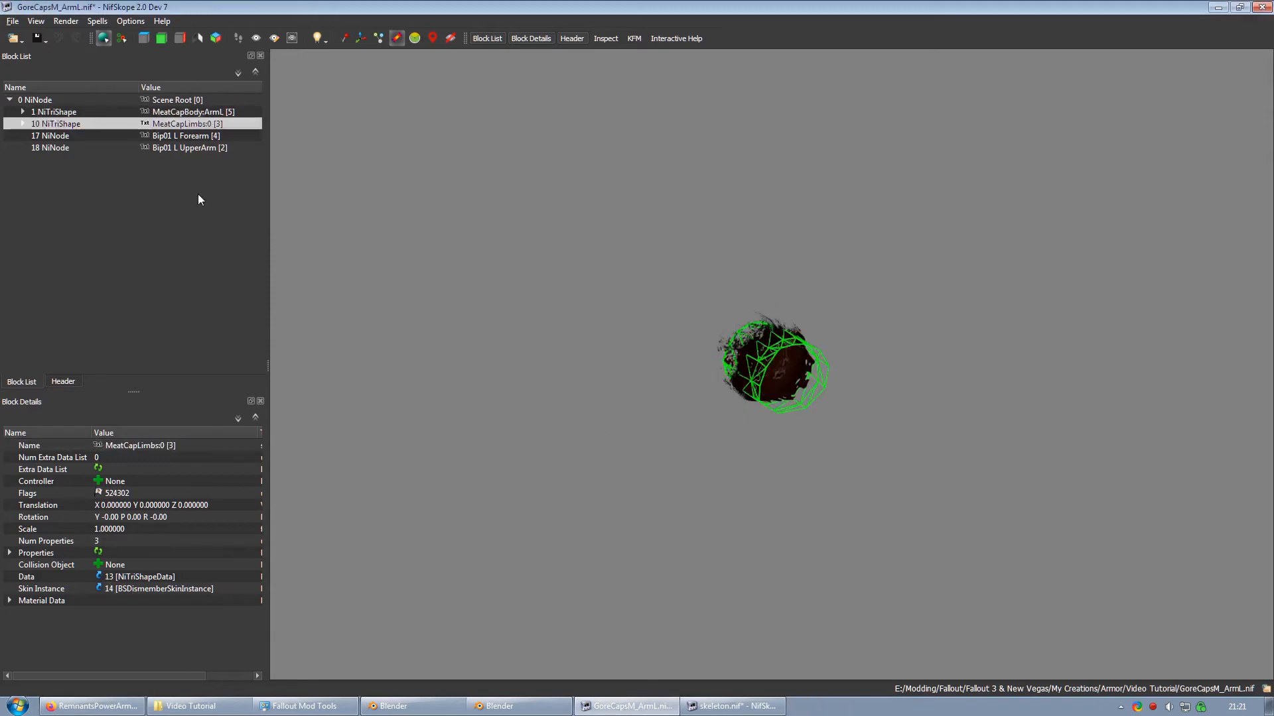
{"action": "double_click", "coordinate": [110, 445]}
{"action": "left_click", "coordinate": [652, 410]}
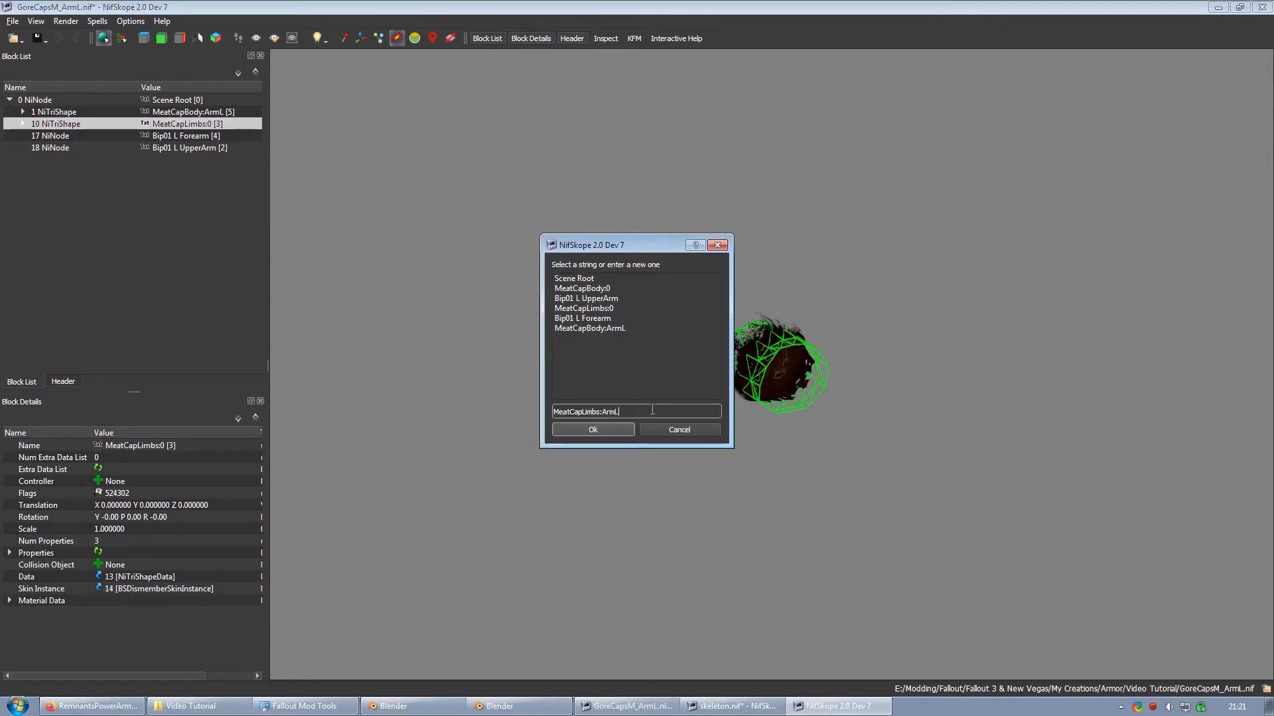
{"action": "left_click", "coordinate": [619, 431]}
Step: Copy the MeatCapBody:ArmL branch and paste it onto the BSFadeNode root of skeleton.nif
{"action": "right_click", "coordinate": [246, 111]}
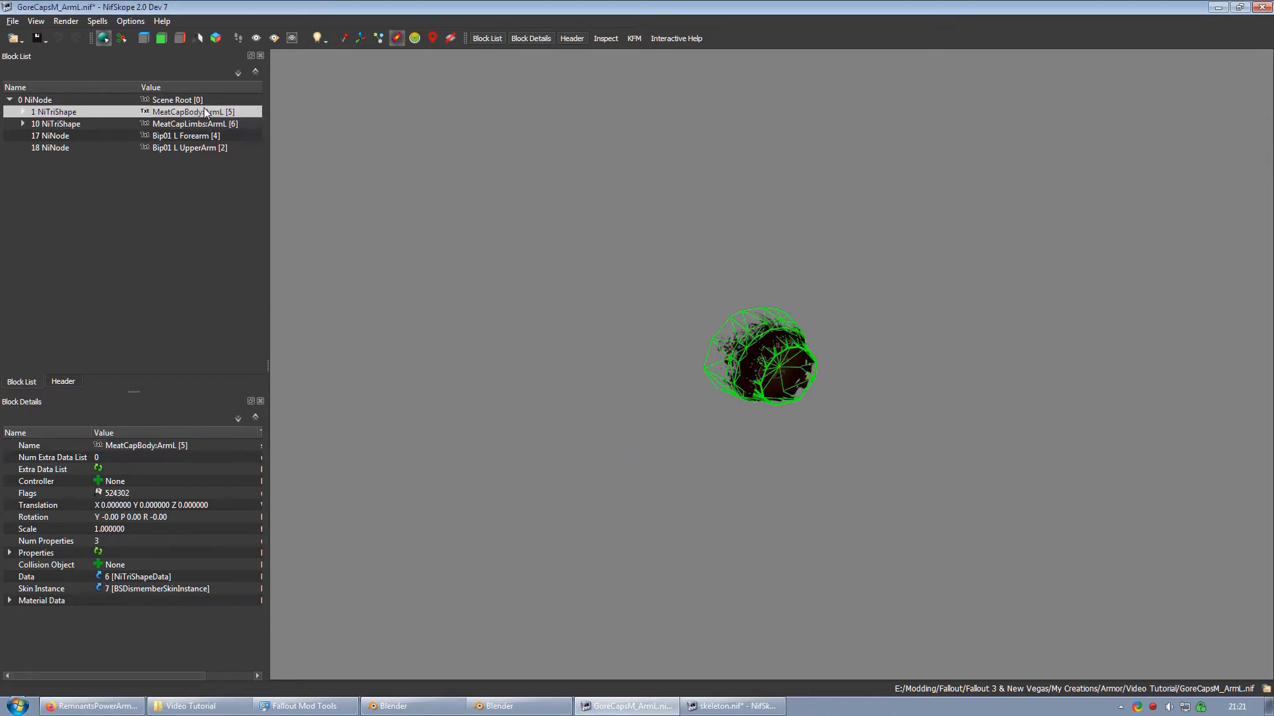
{"action": "mouse_move", "coordinate": [279, 101]}
{"action": "left_click", "coordinate": [376, 147]}
{"action": "left_click", "coordinate": [733, 706]}
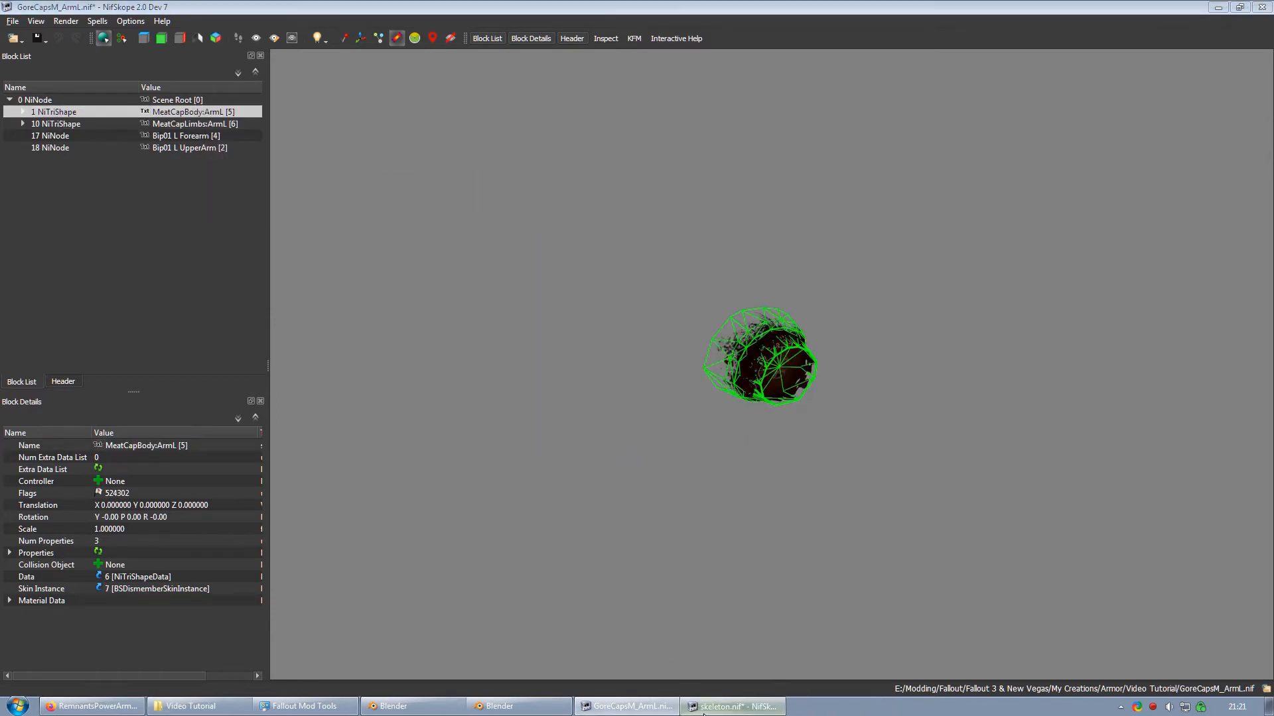
{"action": "left_click", "coordinate": [180, 97]}
{"action": "right_click", "coordinate": [180, 97]}
{"action": "mouse_move", "coordinate": [201, 97]}
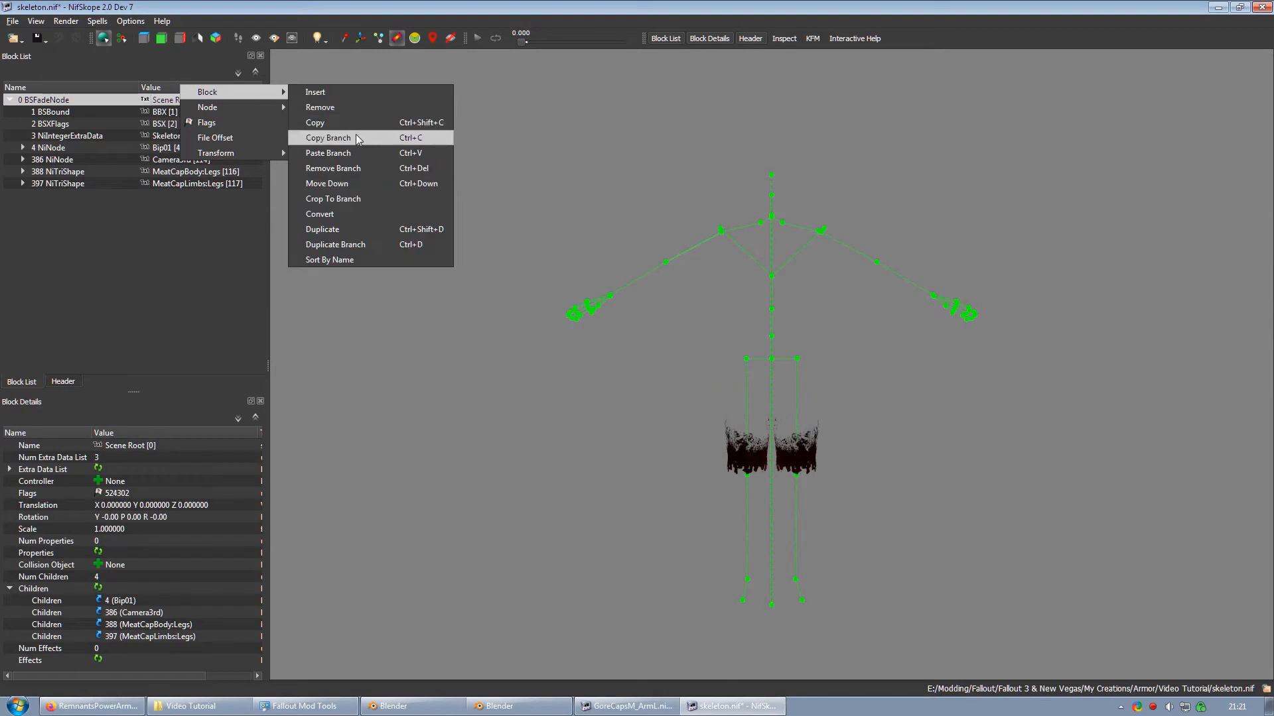
{"action": "left_click", "coordinate": [351, 151]}
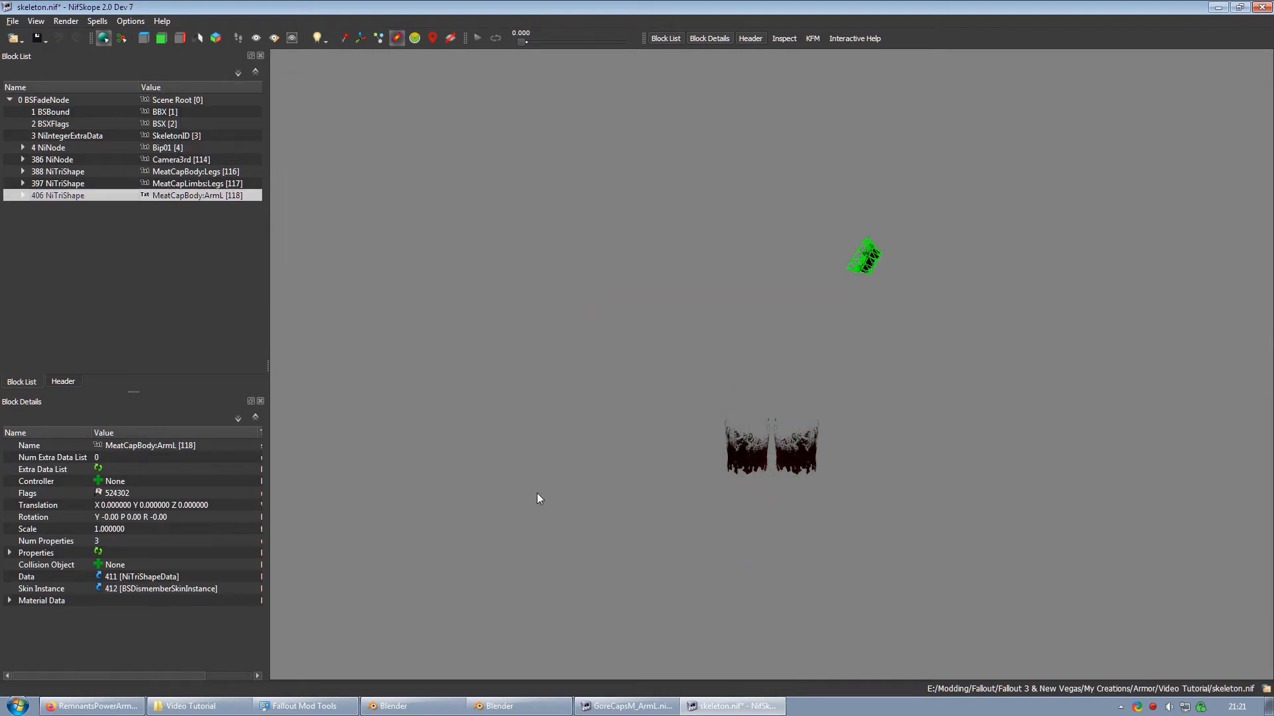
Step: Copy the MeatCapLimbs:ArmL branch from GoreCapsM_ArmL.nif and paste it onto the BSFadeNode root of skeleton.nif
{"action": "left_click", "coordinate": [629, 706]}
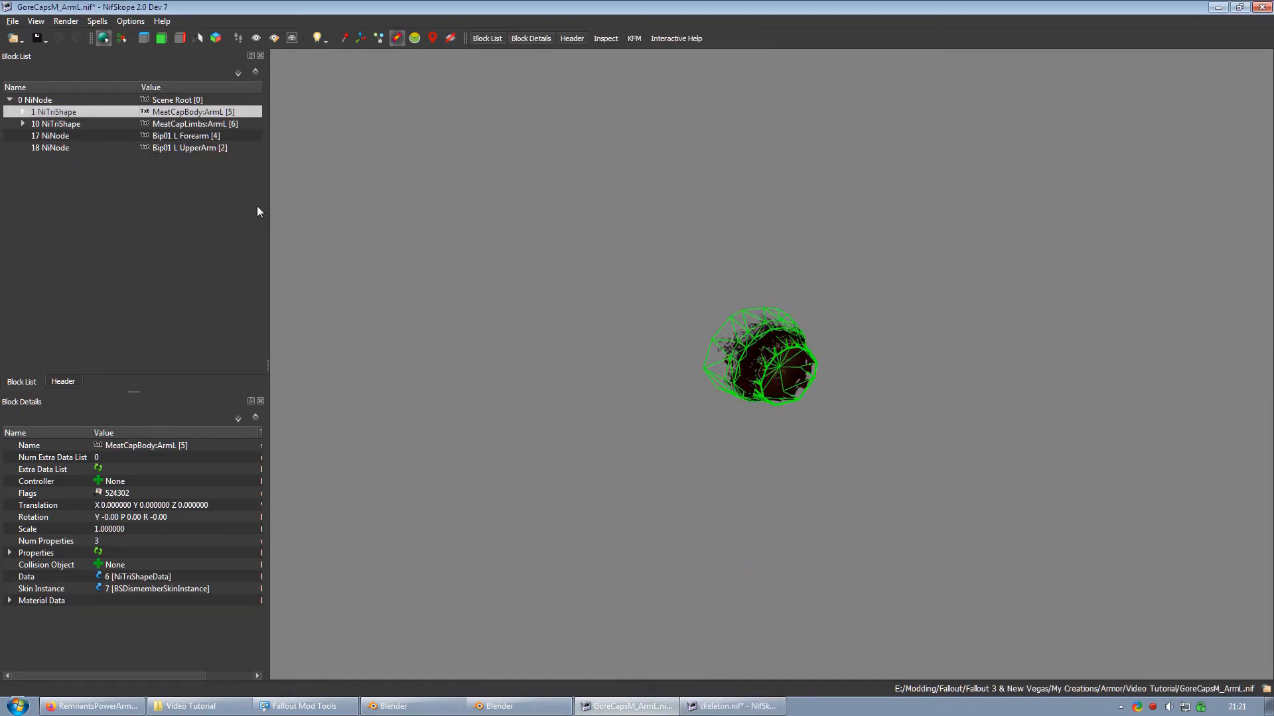
{"action": "right_click", "coordinate": [209, 125]}
{"action": "mouse_move", "coordinate": [243, 120]}
{"action": "left_click", "coordinate": [380, 164]}
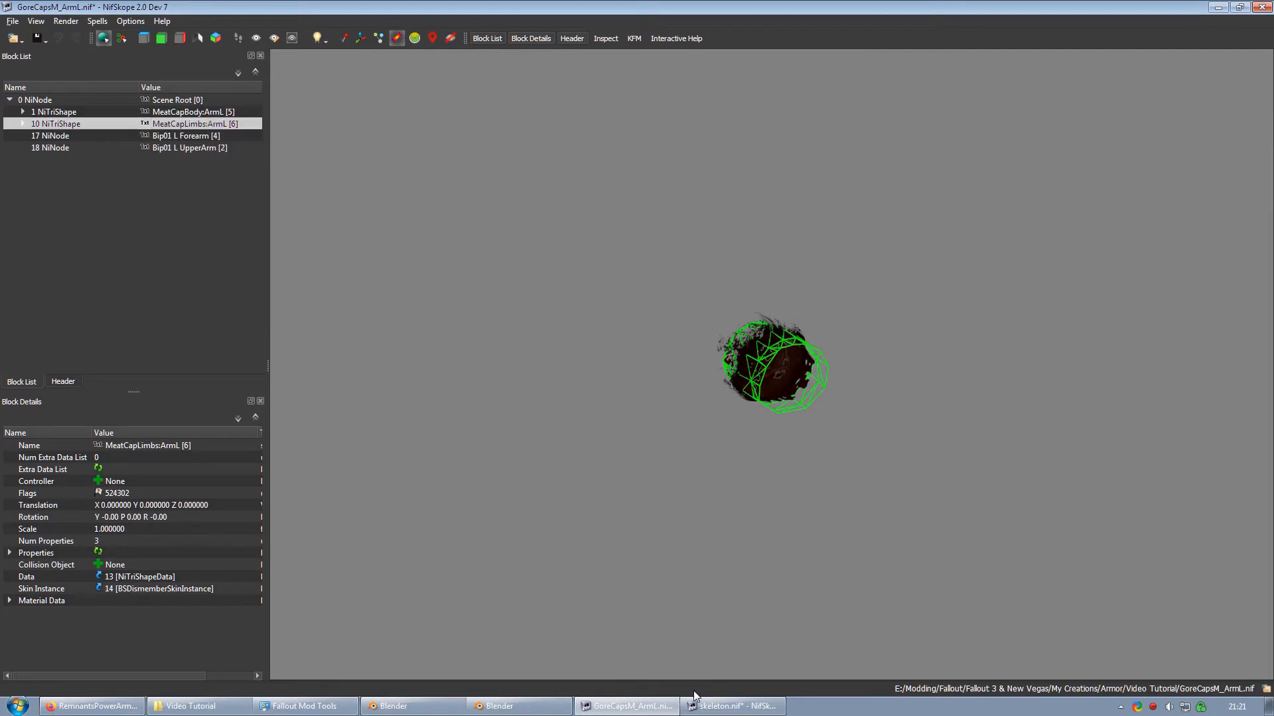
{"action": "left_click", "coordinate": [704, 705]}
{"action": "mouse_move", "coordinate": [169, 95]}
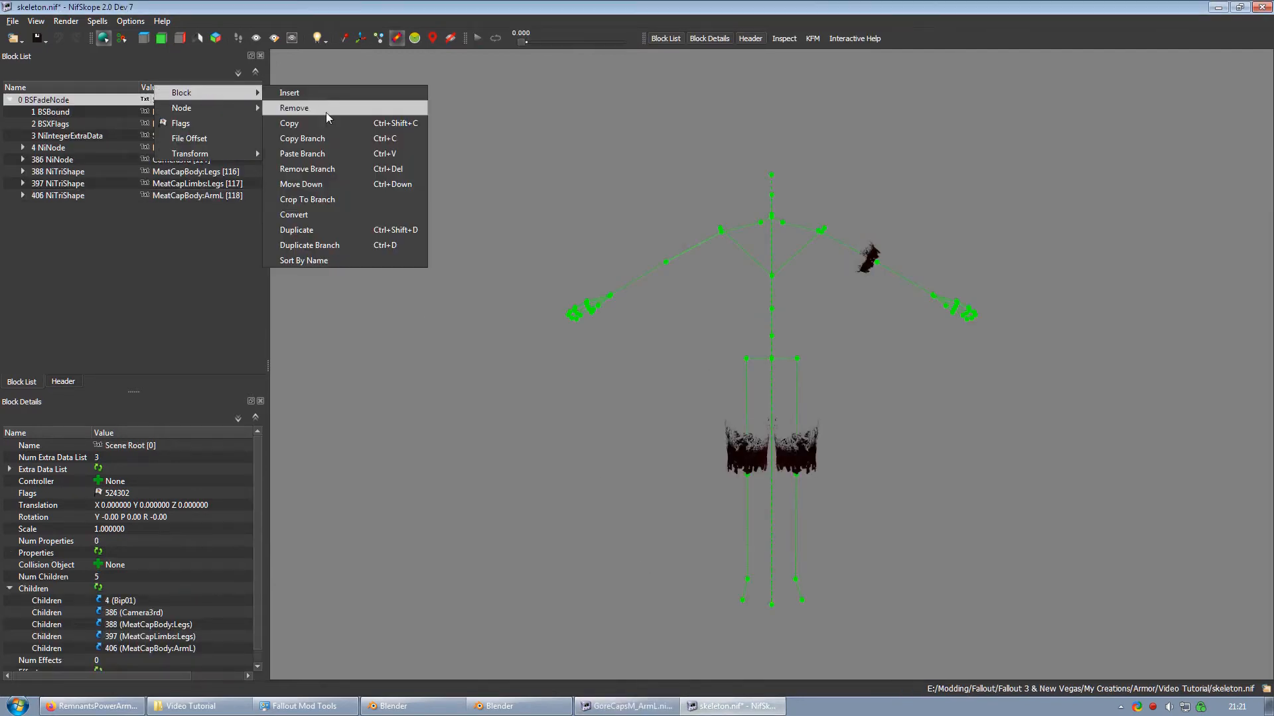
{"action": "left_click", "coordinate": [328, 149]}
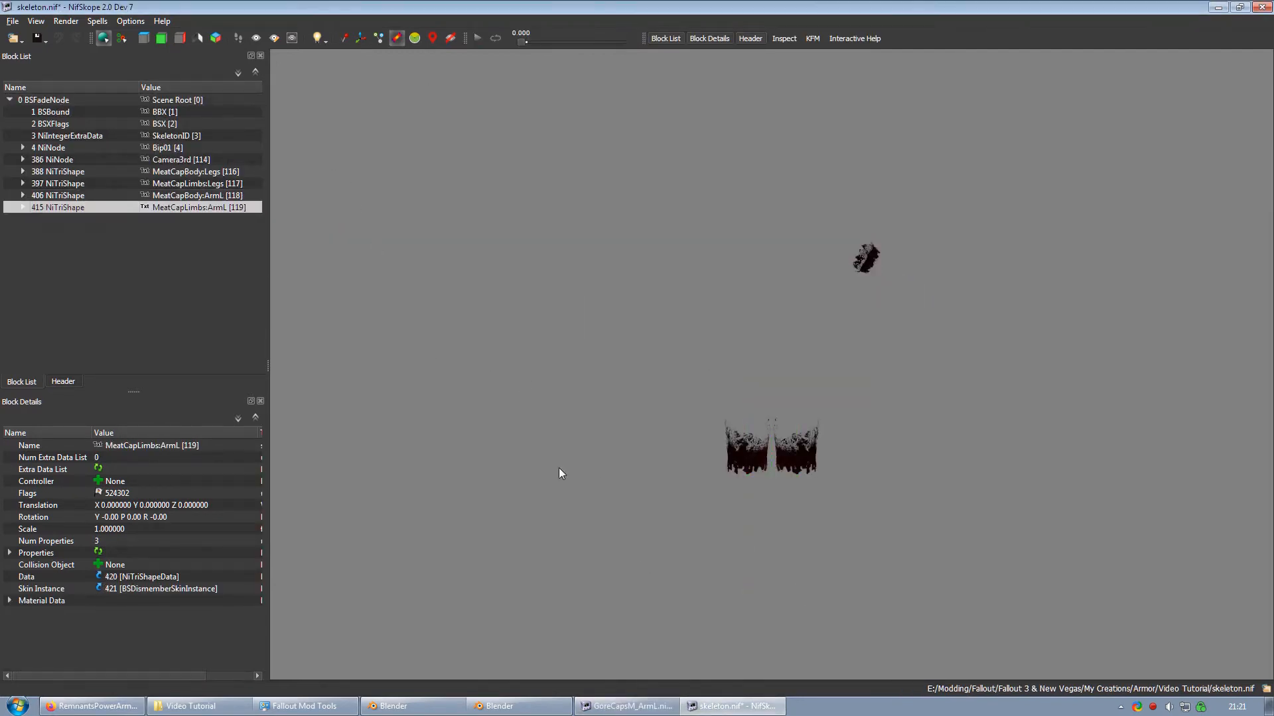
Step: Close GoreCapsM_ArmL.nif without saving and open GoreCapsM_ArmR.nif from the Video Tutorial folder
{"action": "left_click", "coordinate": [618, 706]}
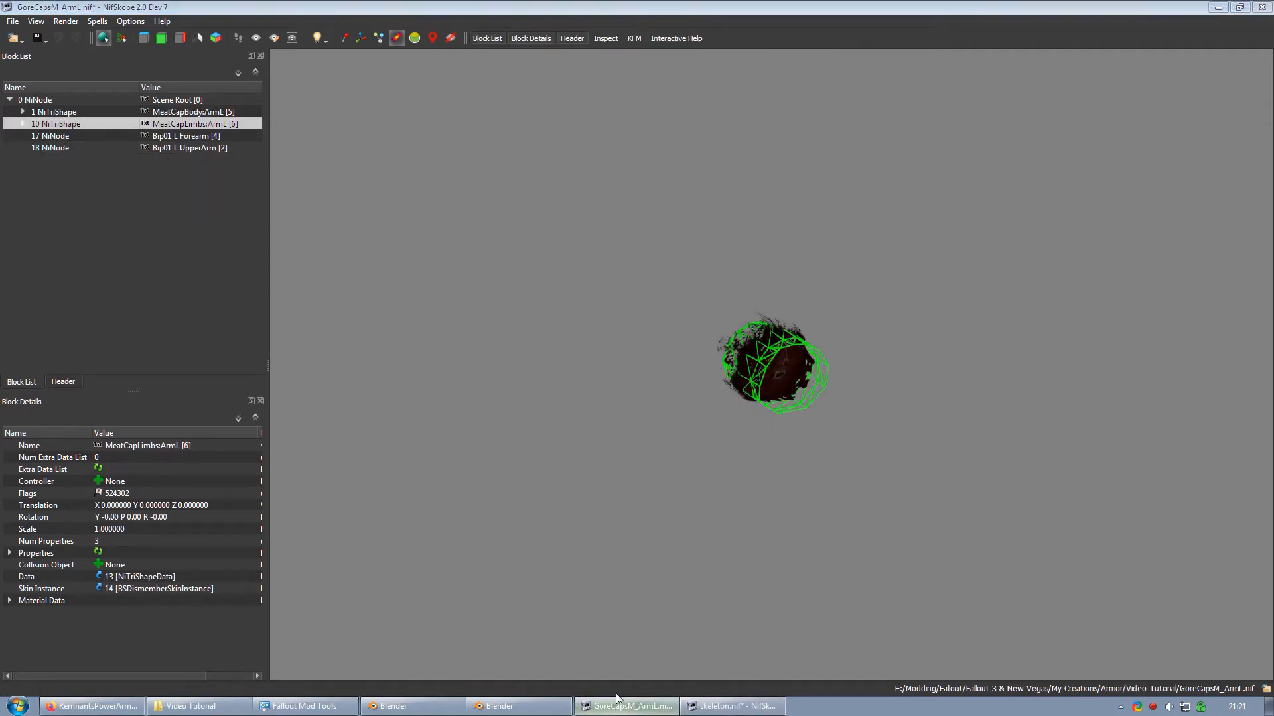
{"action": "left_click", "coordinate": [676, 376]}
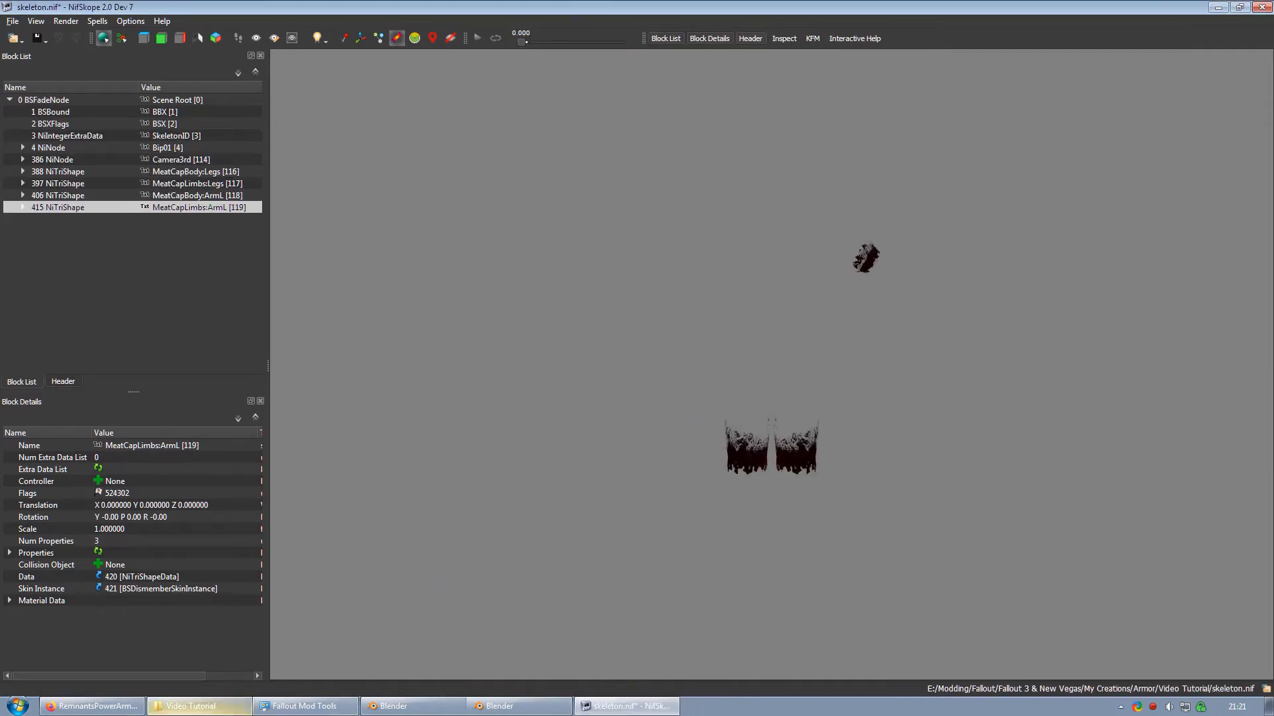
{"action": "left_click", "coordinate": [168, 707]}
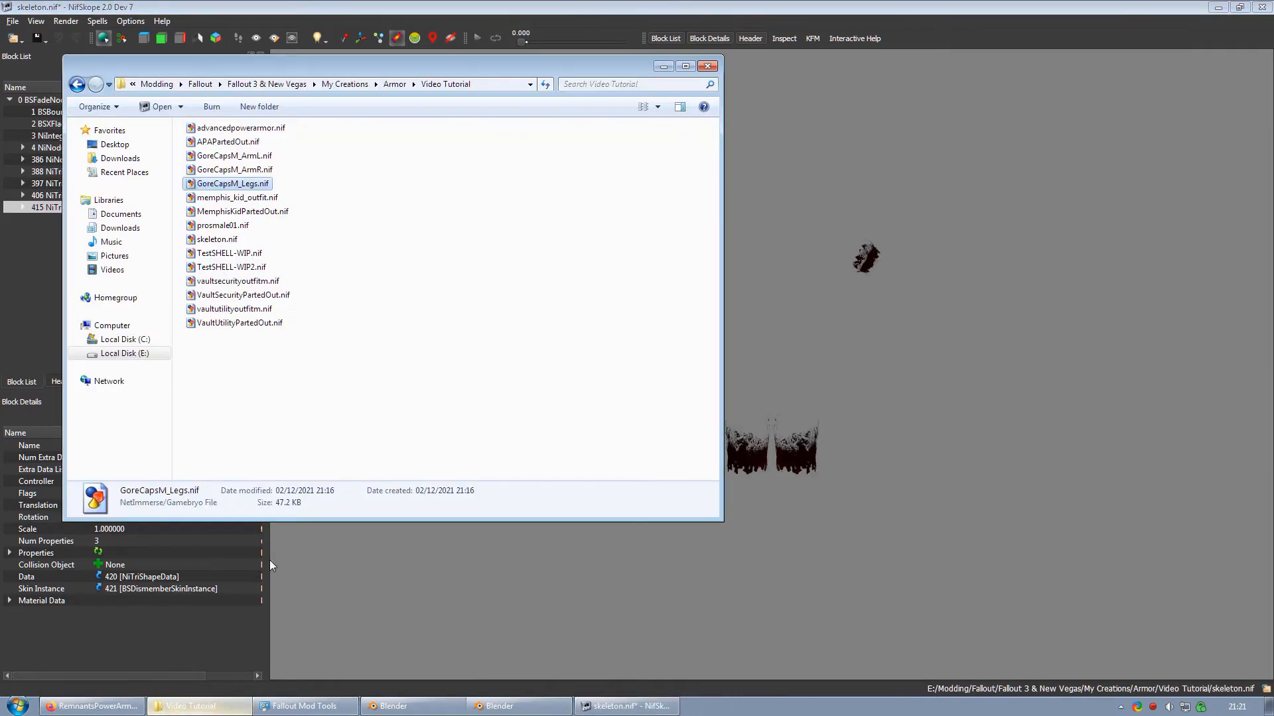
{"action": "left_click", "coordinate": [260, 172]}
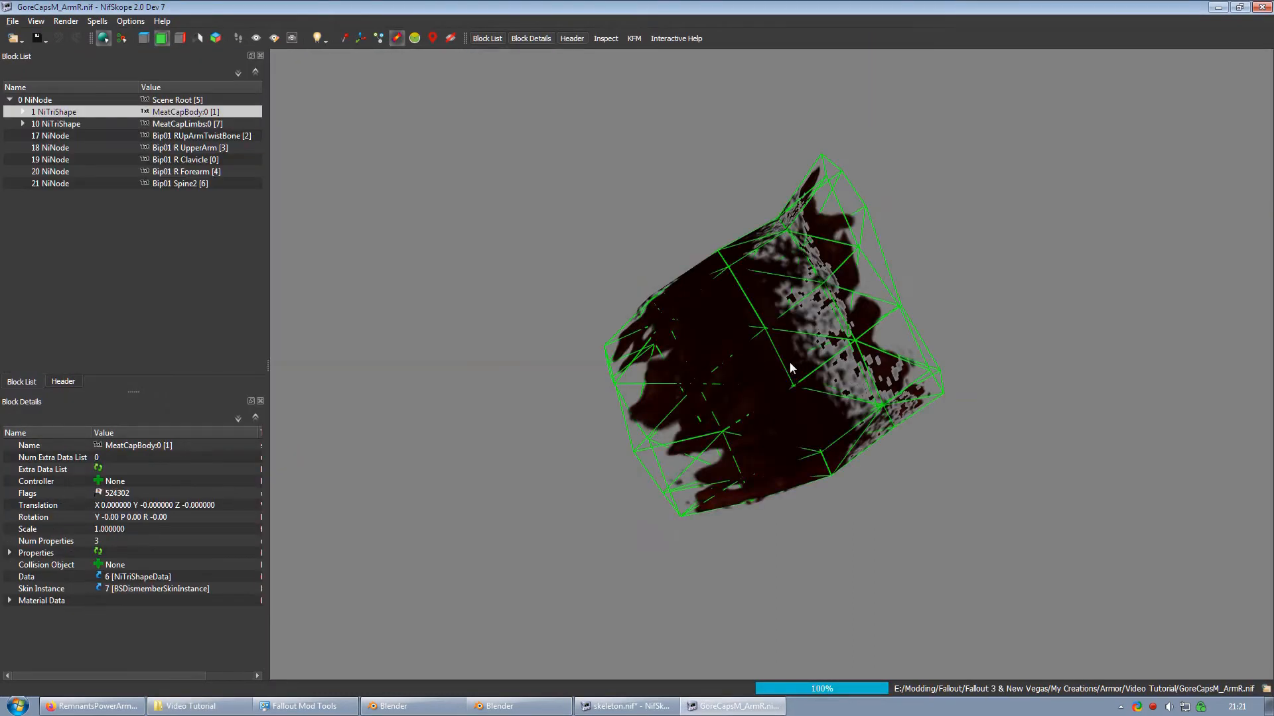
Step: Rename the two shapes in GoreCapsM_ArmR.nif to MeatCapBody:ArmR and MeatCapLimbs:ArmR
{"action": "left_click", "coordinate": [98, 445]}
{"action": "left_click", "coordinate": [614, 411]}
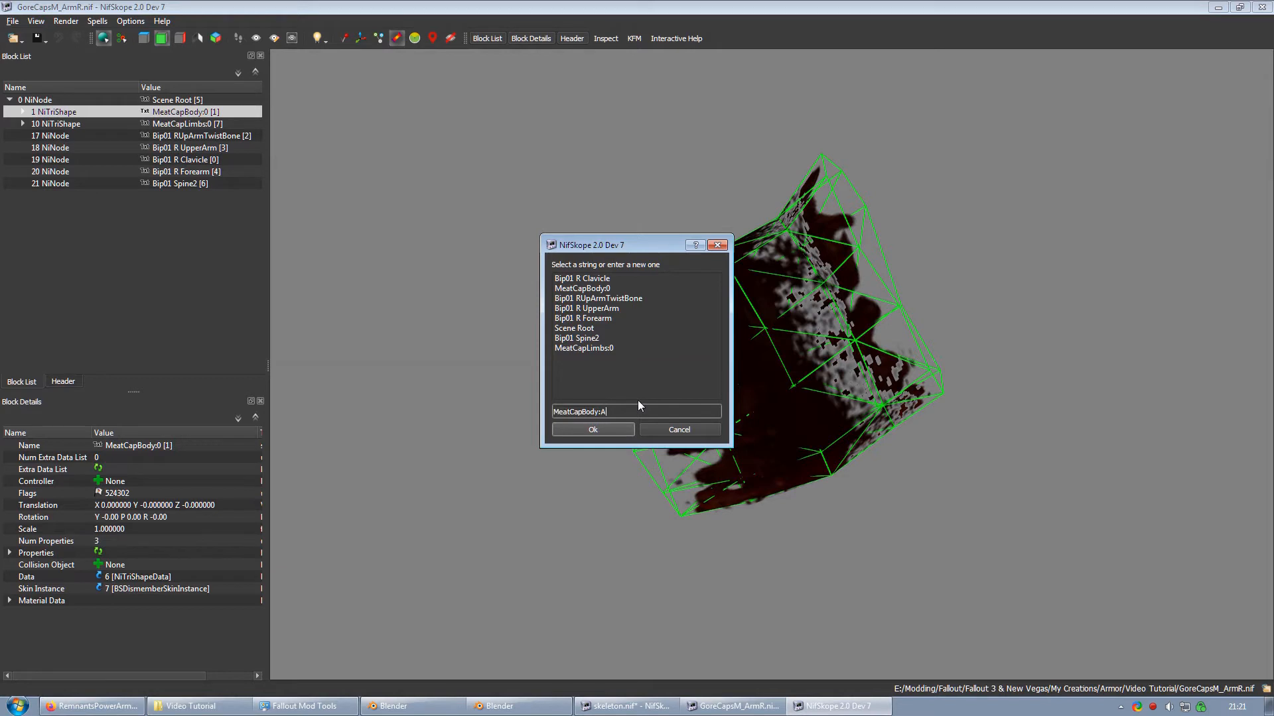
{"action": "left_click", "coordinate": [596, 429]}
{"action": "left_click", "coordinate": [209, 124]}
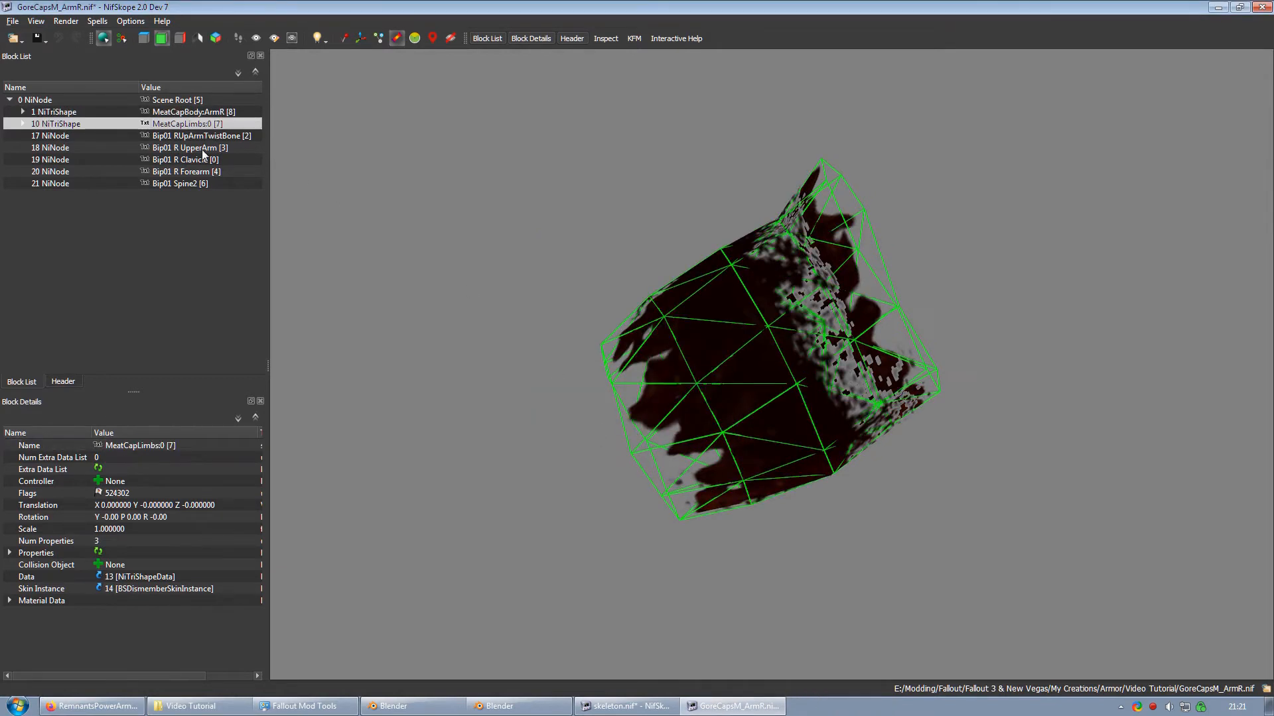
{"action": "left_click", "coordinate": [98, 445]}
{"action": "left_click", "coordinate": [631, 409]}
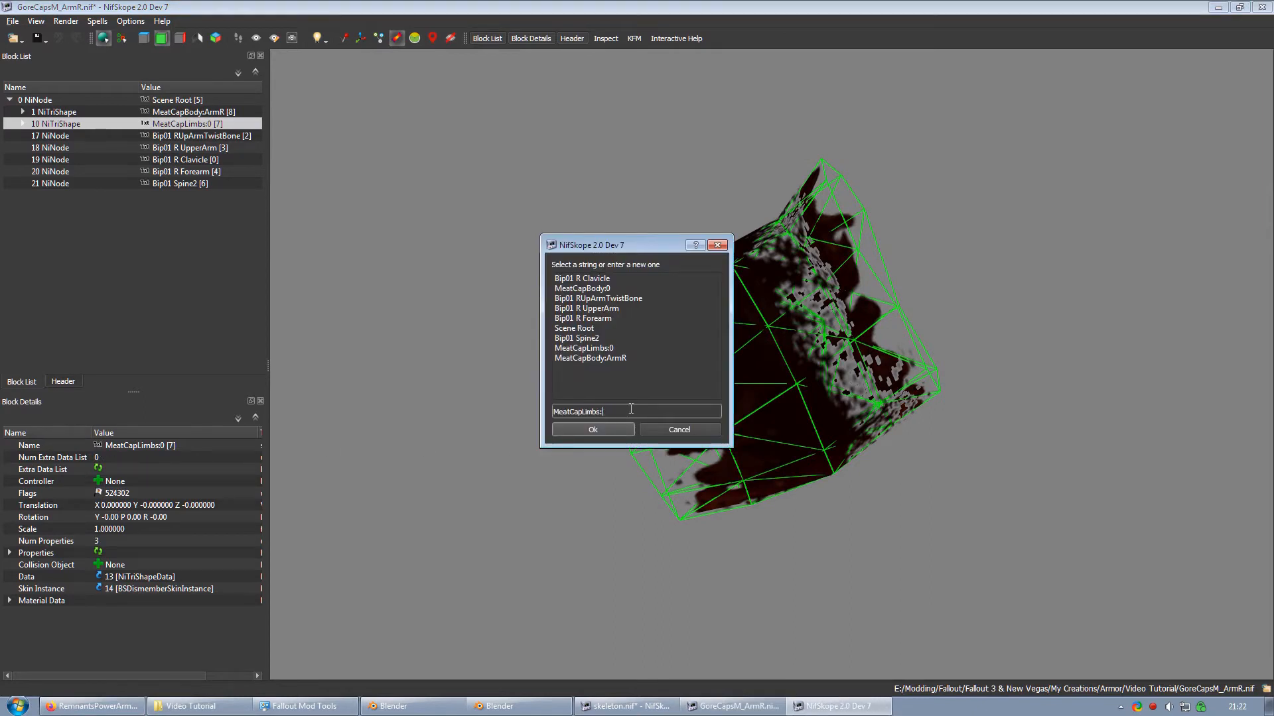
{"action": "type", "text": "ArmR"}
{"action": "key", "text": "Return"}
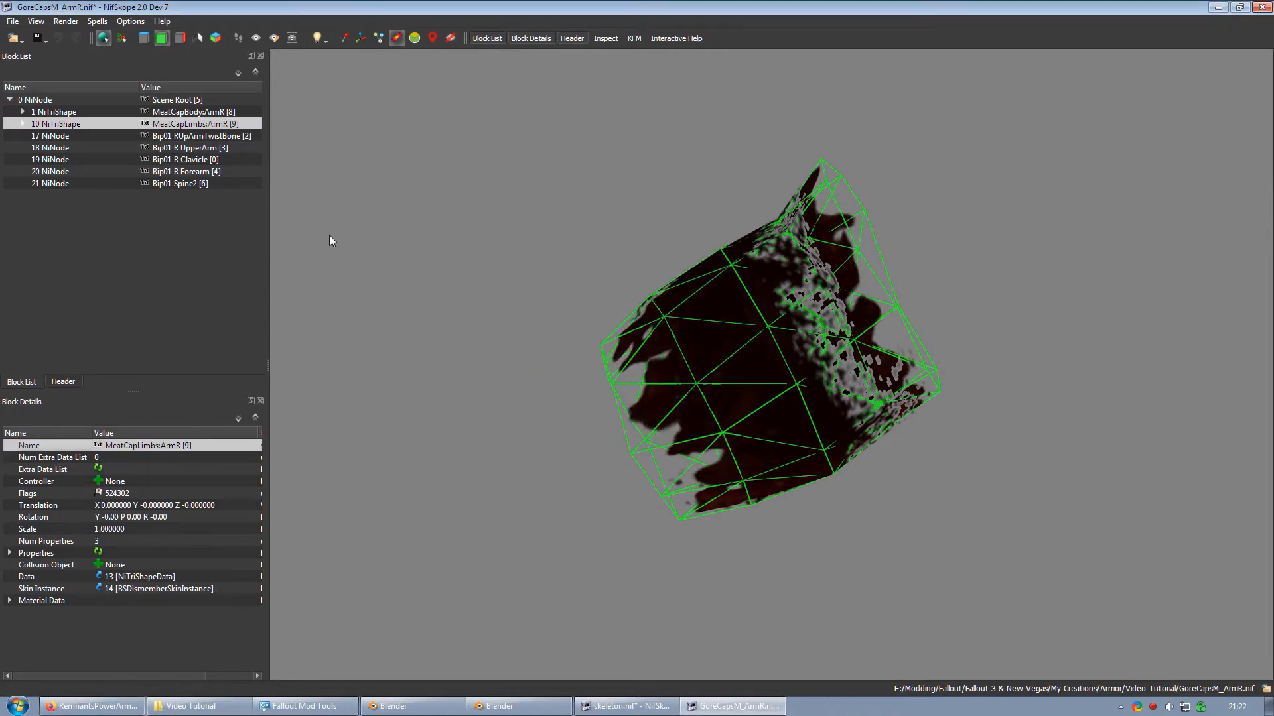
Step: Copy the MeatCapBody:ArmR branch and paste it onto the BSFadeNode root of skeleton.nif
{"action": "right_click", "coordinate": [203, 110]}
{"action": "mouse_move", "coordinate": [230, 111]}
{"action": "left_click", "coordinate": [357, 142]}
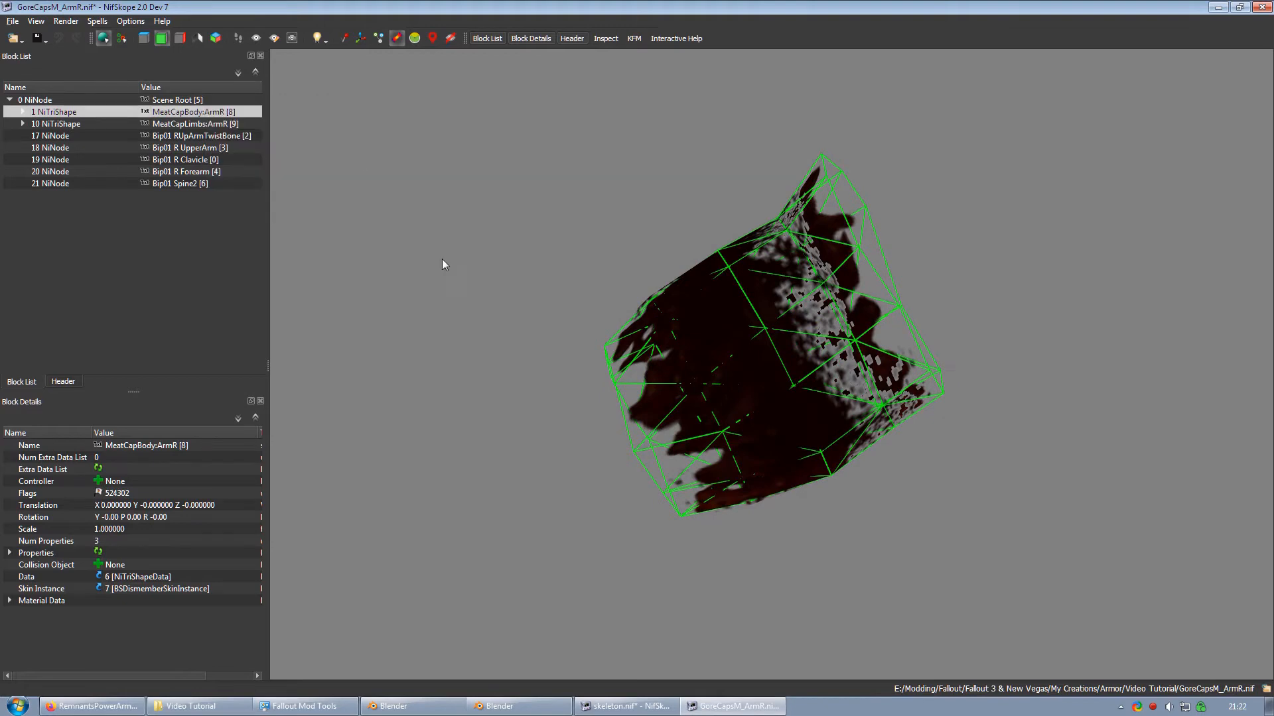
{"action": "left_click", "coordinate": [642, 705]}
{"action": "left_click", "coordinate": [185, 101]}
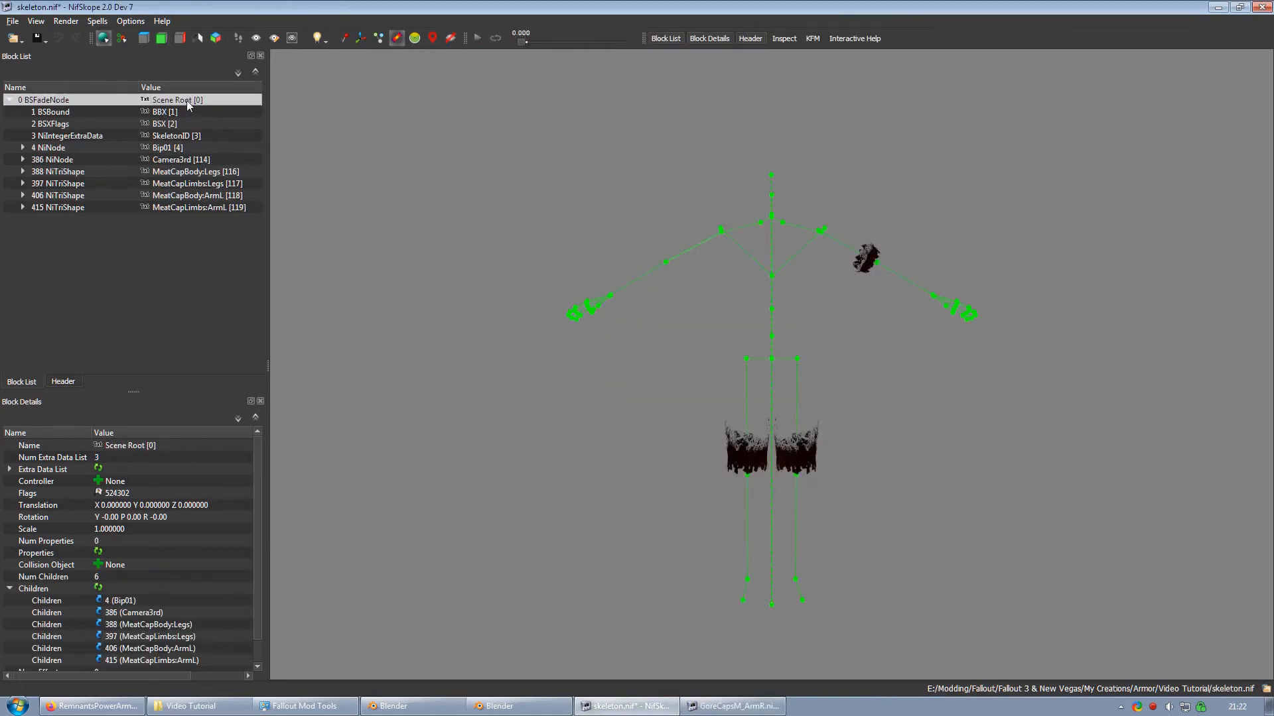
{"action": "right_click", "coordinate": [252, 101]}
{"action": "mouse_move", "coordinate": [290, 94]}
{"action": "left_click", "coordinate": [424, 156]}
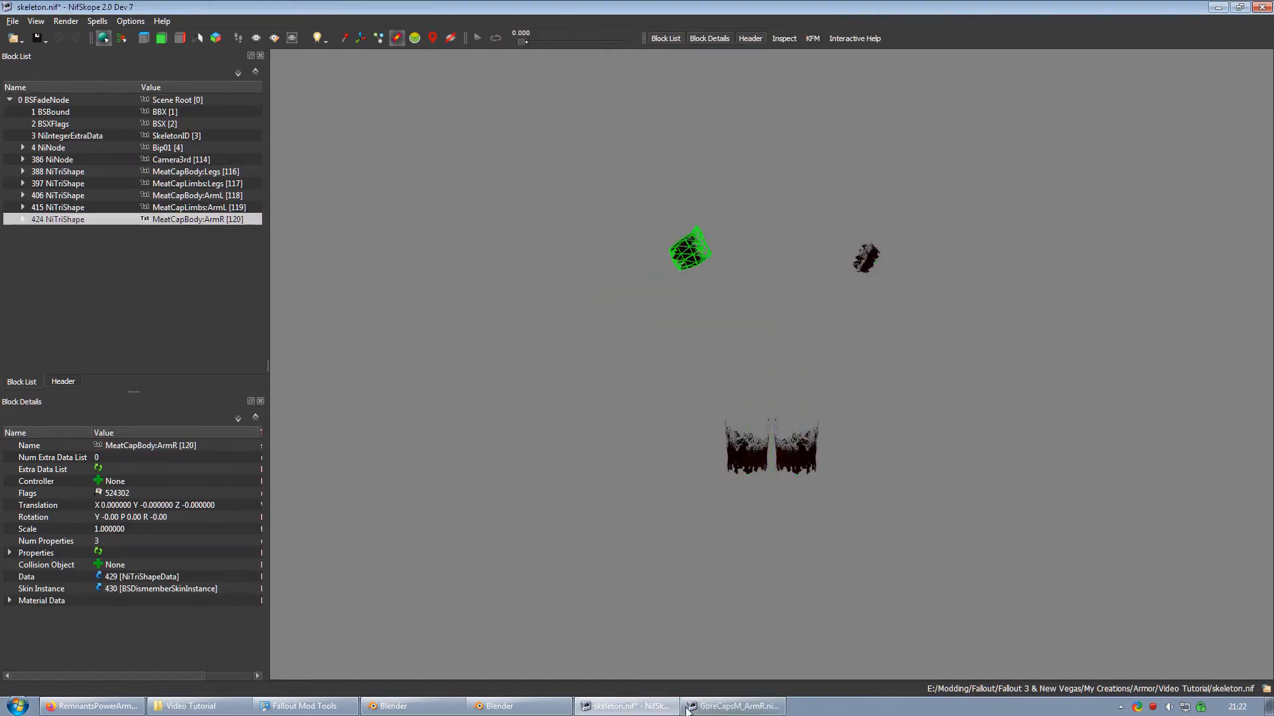
Step: Copy the MeatCapLimbs:ArmR branch from GoreCapsM_ArmR.nif and paste it onto the BSFadeNode root of skeleton.nif
{"action": "left_click", "coordinate": [736, 706]}
{"action": "right_click", "coordinate": [199, 121]}
{"action": "mouse_move", "coordinate": [238, 124]}
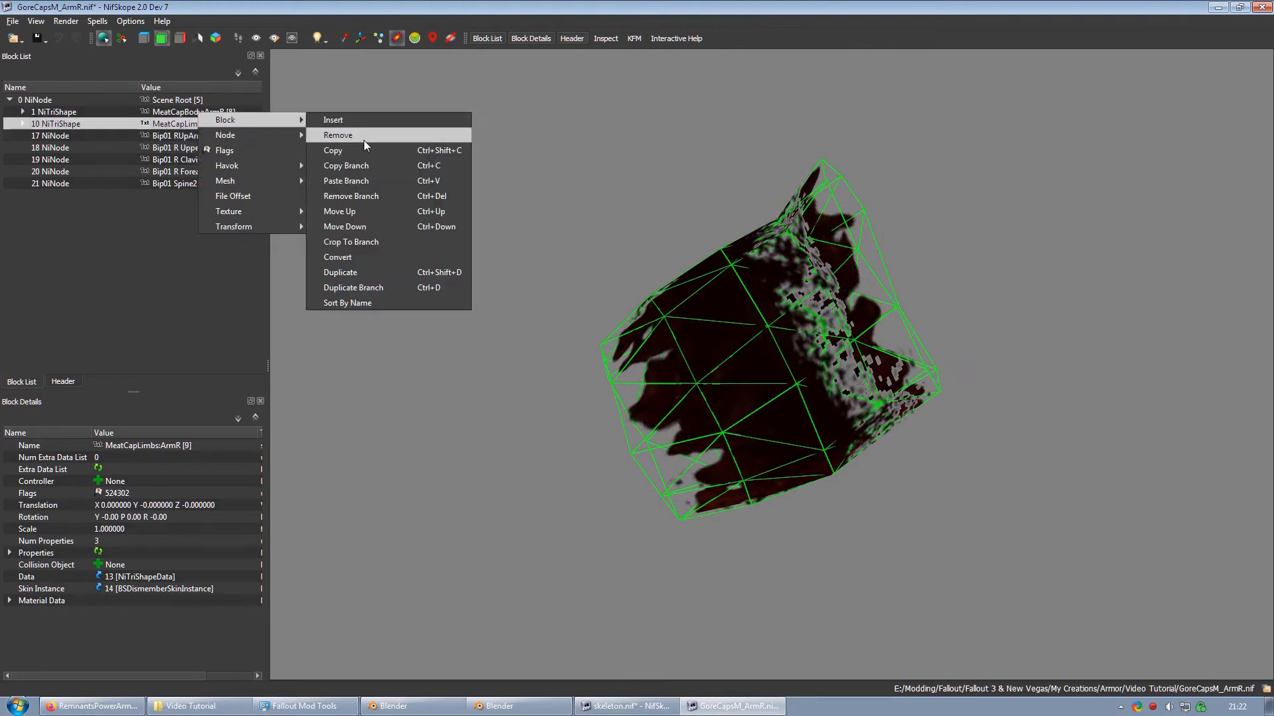
{"action": "left_click", "coordinate": [382, 167]}
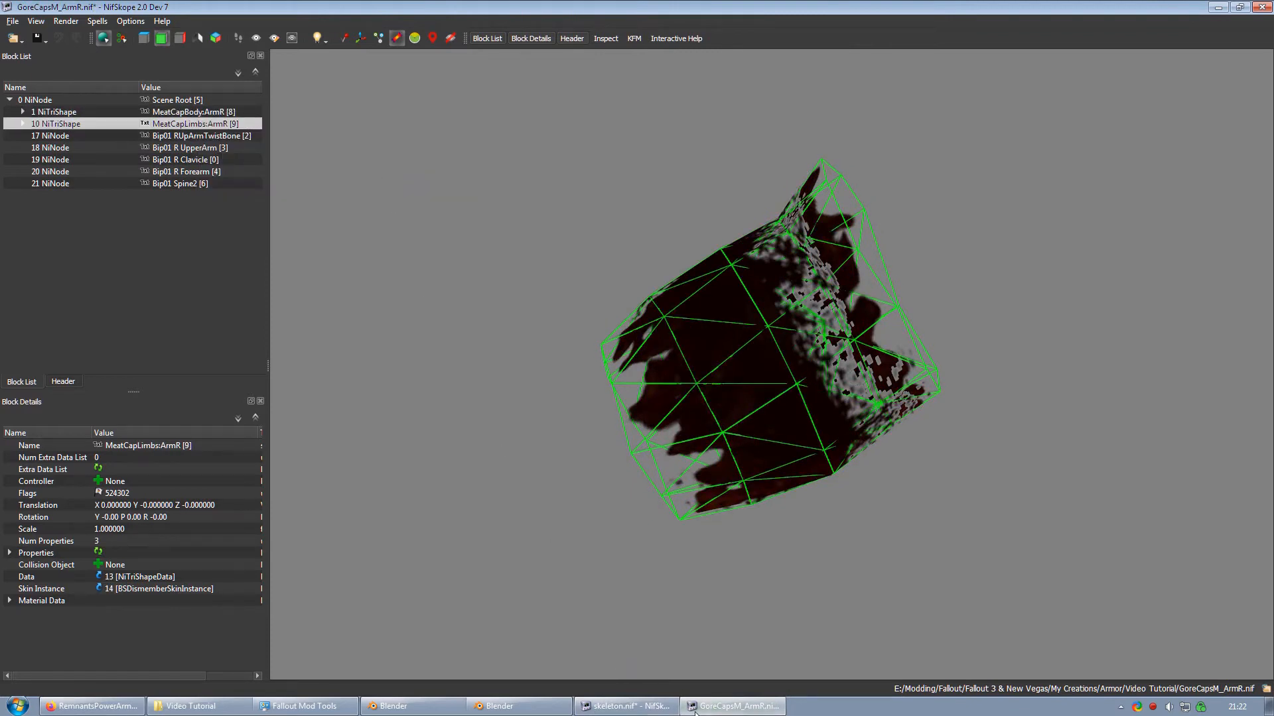
{"action": "left_click", "coordinate": [625, 705]}
{"action": "right_click", "coordinate": [167, 100]}
{"action": "mouse_move", "coordinate": [193, 99]}
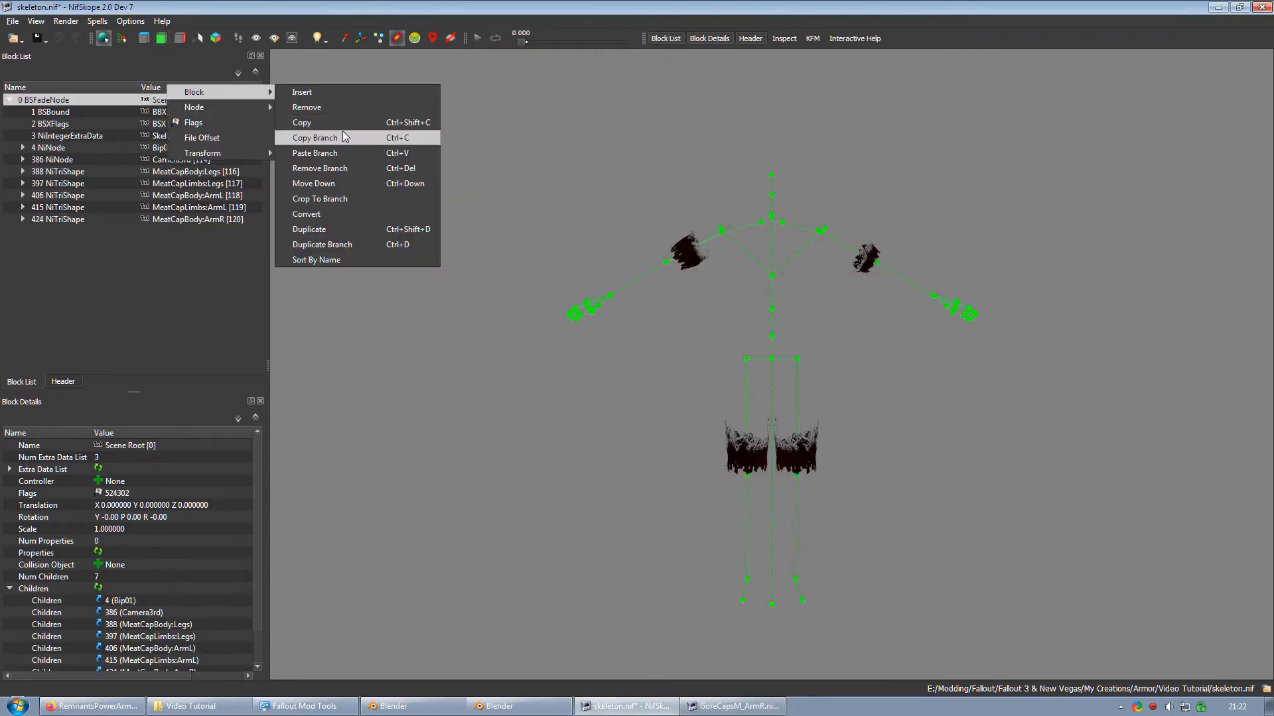
{"action": "left_click", "coordinate": [341, 150]}
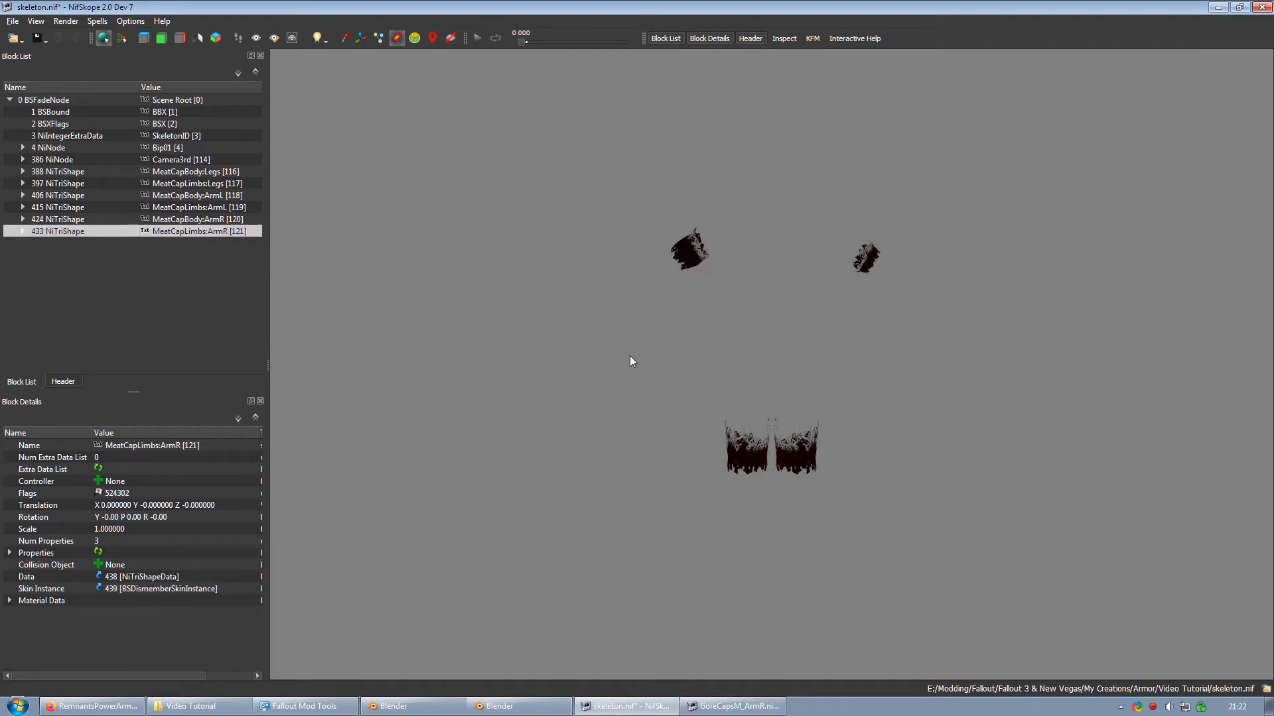
{"action": "scroll", "coordinate": [629, 355], "scroll_direction": "up", "scroll_amount": 2}
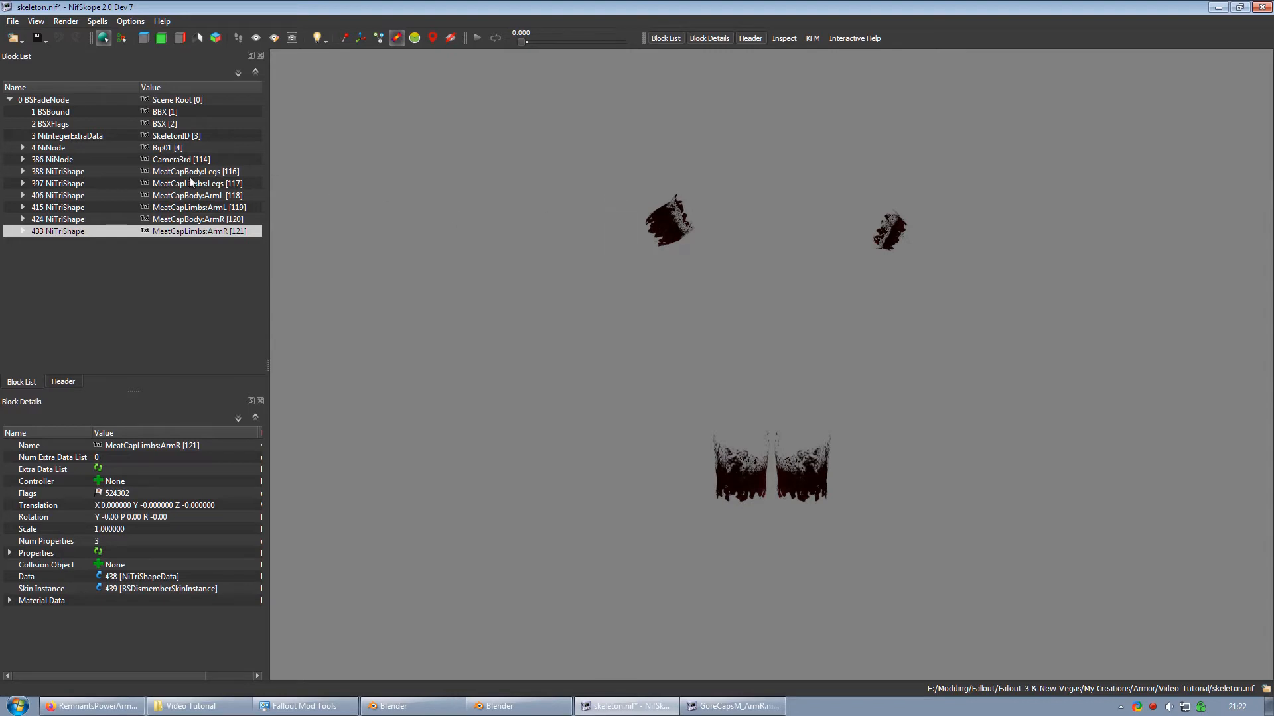
Step: Remove the NiMaterialProperty branches from the MeatCapBody:Legs and MeatCapLimbs:Legs shapes
{"action": "left_click", "coordinate": [22, 172]}
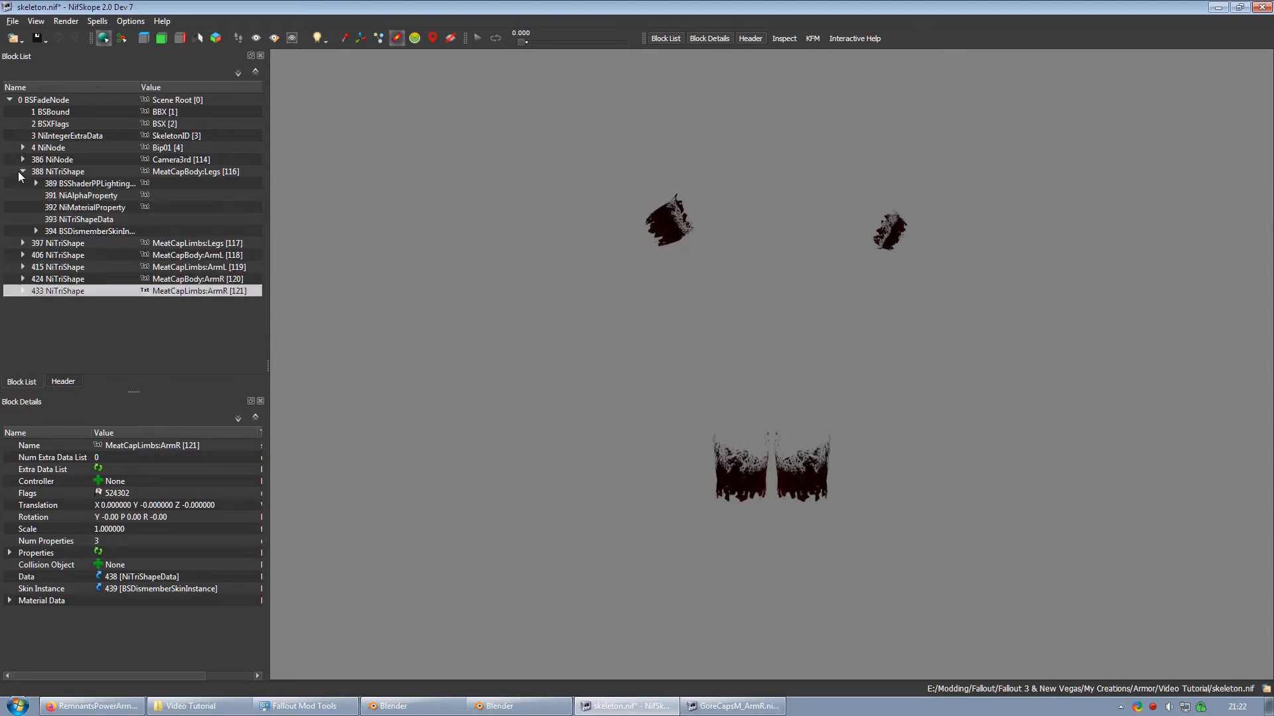
{"action": "left_click", "coordinate": [90, 207]}
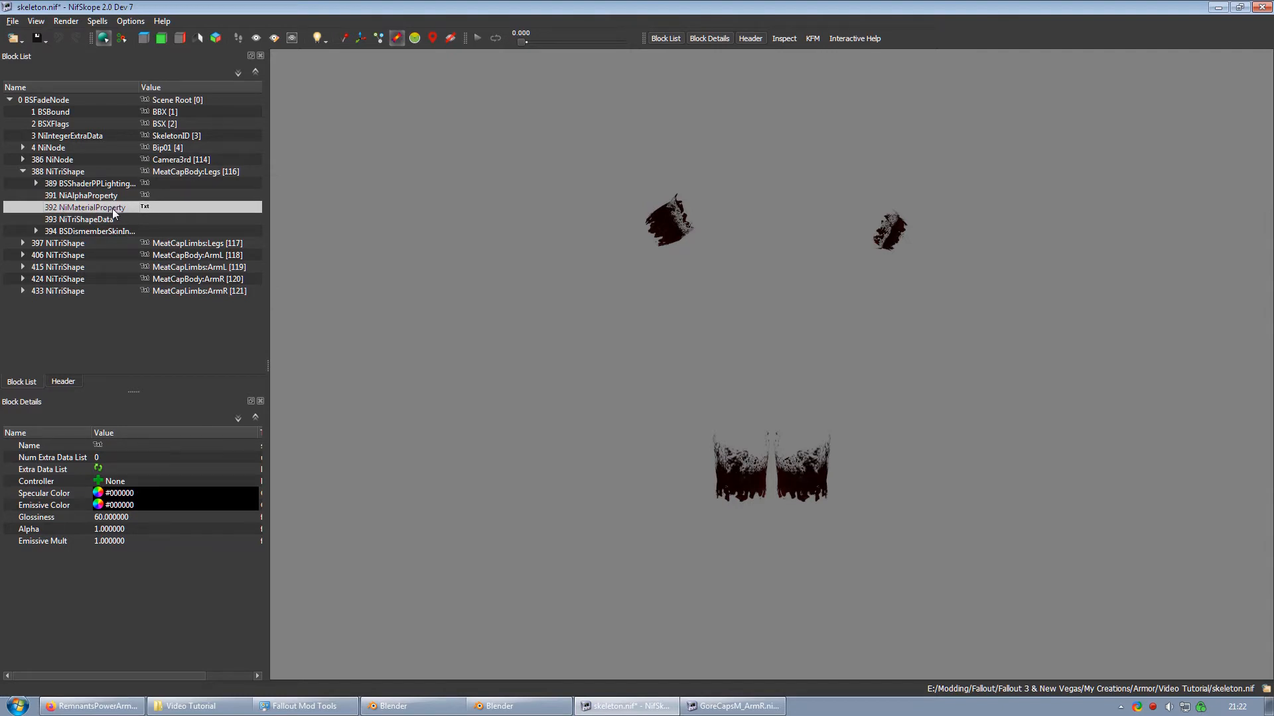
{"action": "right_click", "coordinate": [113, 210]}
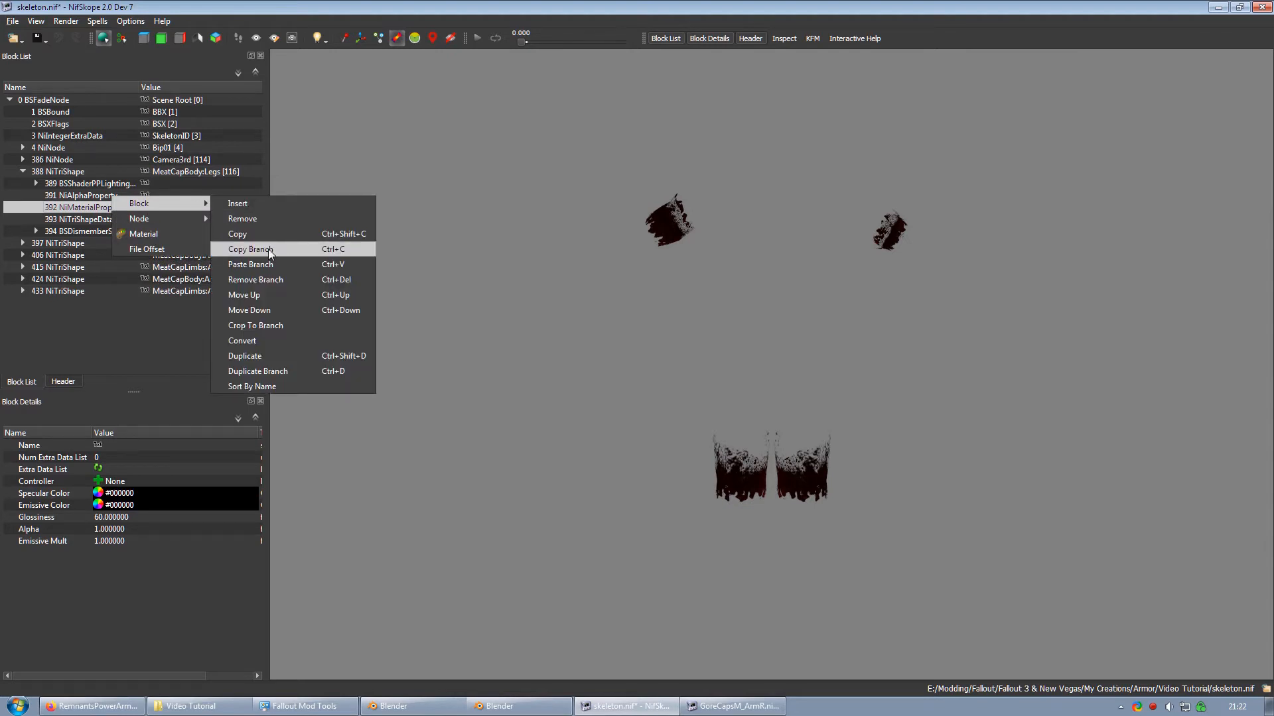
{"action": "left_click", "coordinate": [274, 280]}
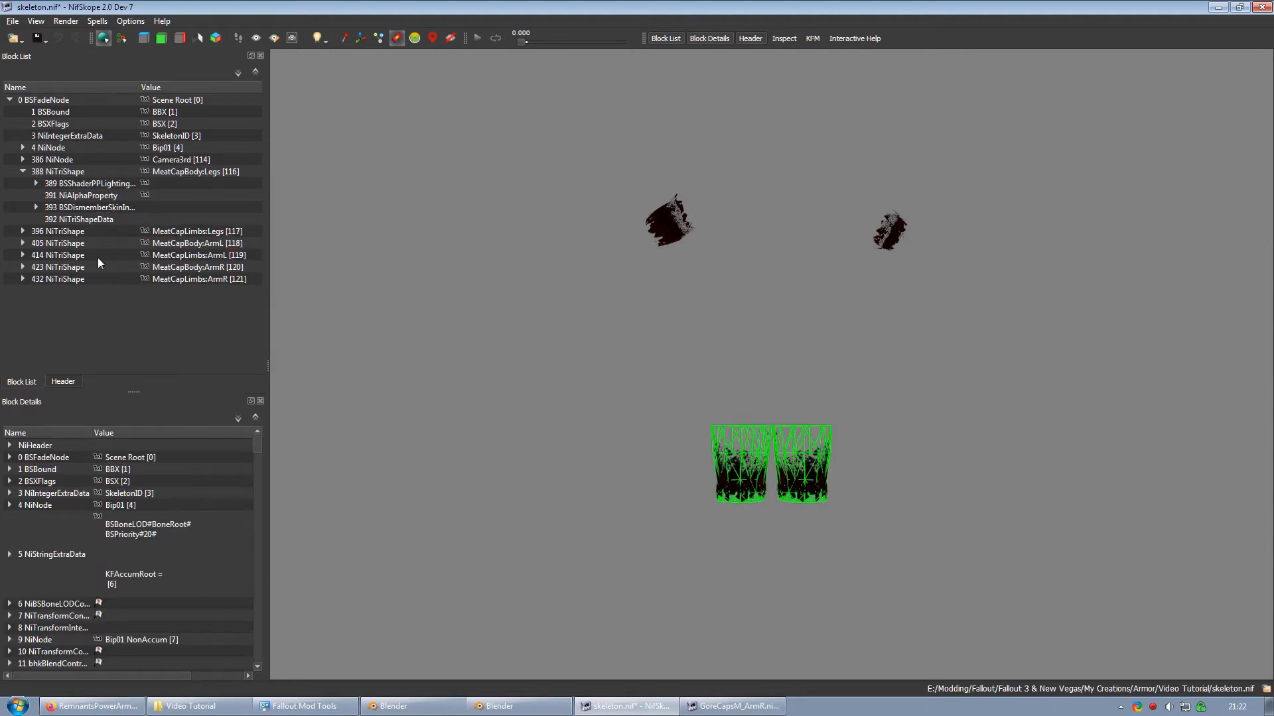
{"action": "left_click", "coordinate": [23, 231]}
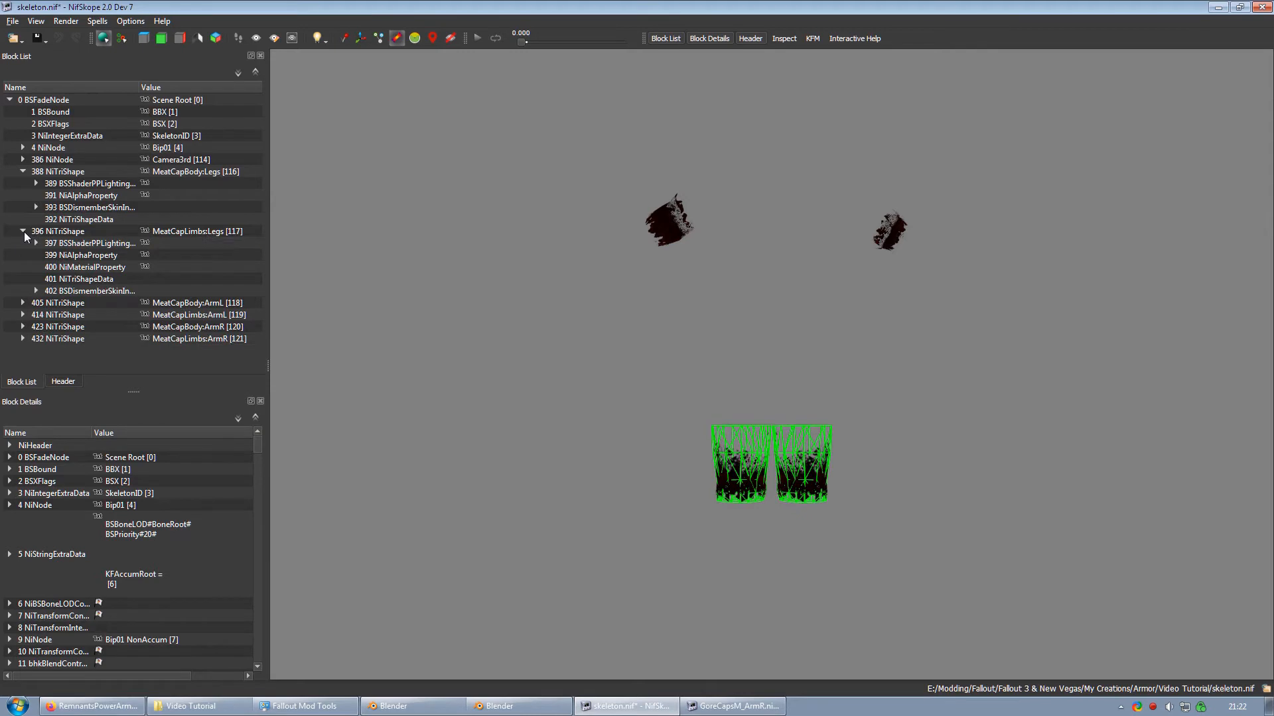
{"action": "right_click", "coordinate": [102, 266]}
{"action": "mouse_move", "coordinate": [139, 262]}
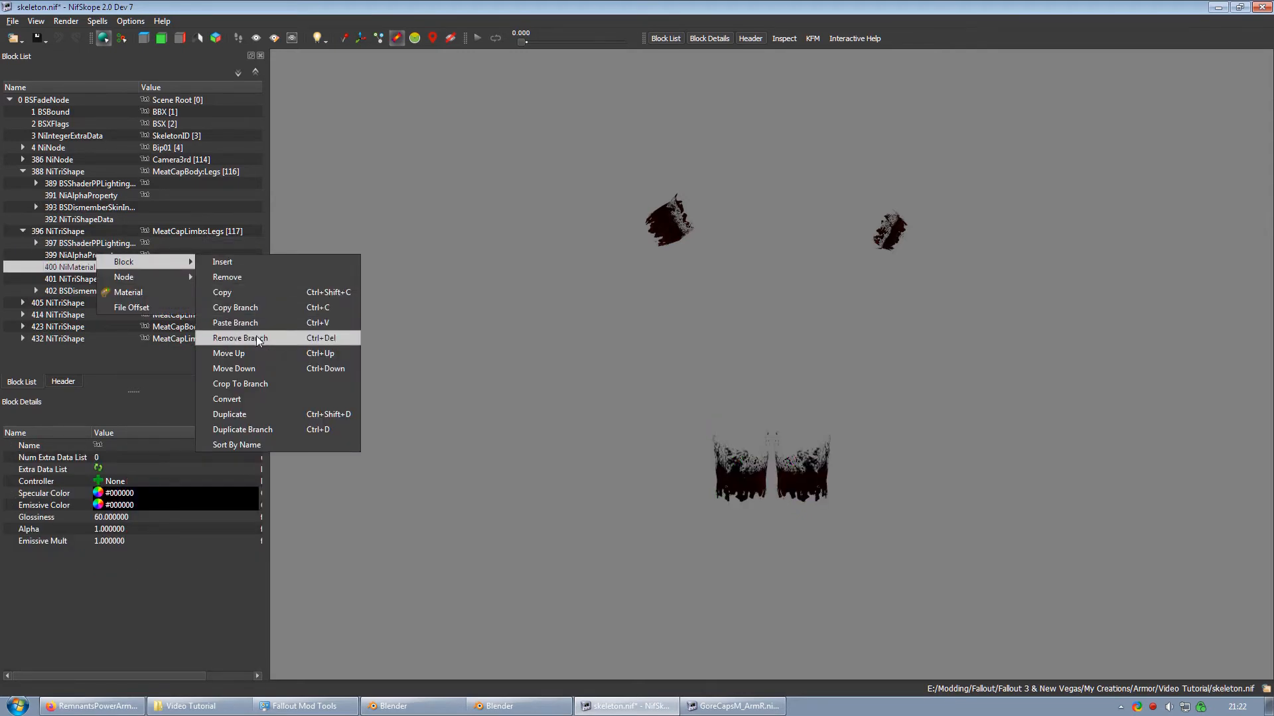
{"action": "left_click", "coordinate": [258, 340]}
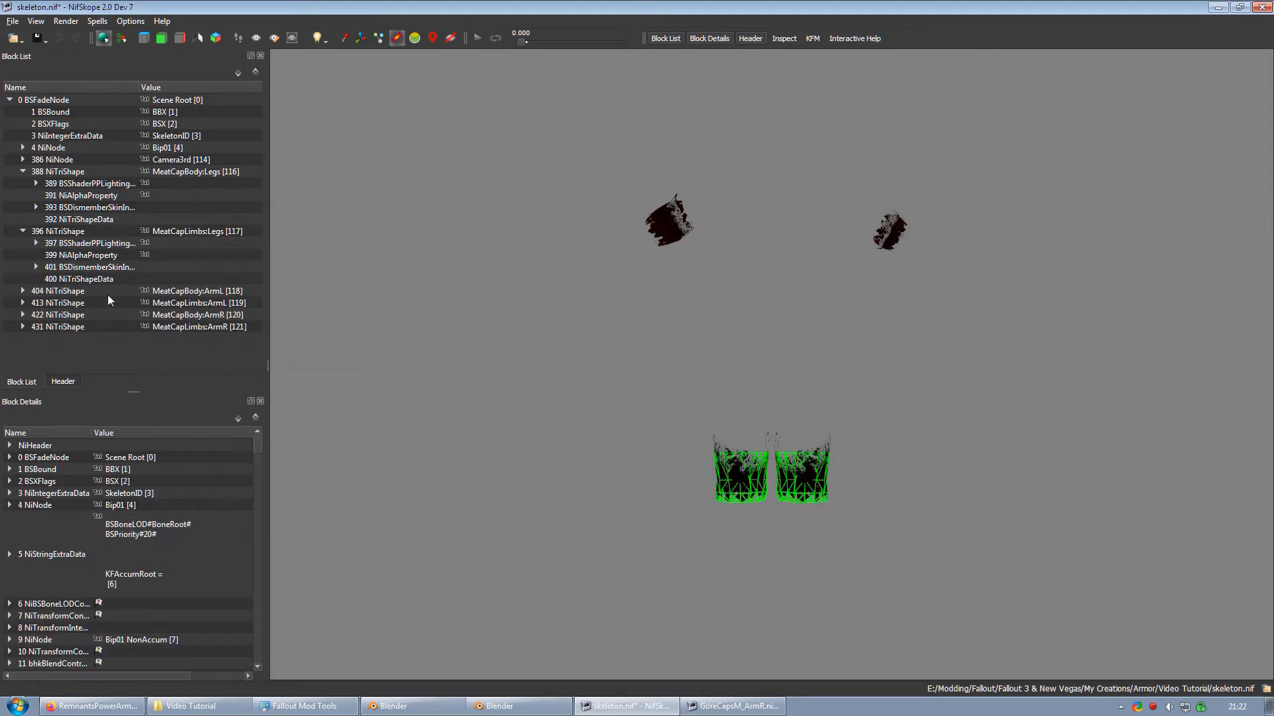
Step: Remove the NiMaterialProperty branches from the MeatCapBody:ArmL and MeatCapLimbs:ArmL shapes
{"action": "left_click", "coordinate": [23, 291]}
{"action": "right_click", "coordinate": [87, 304]}
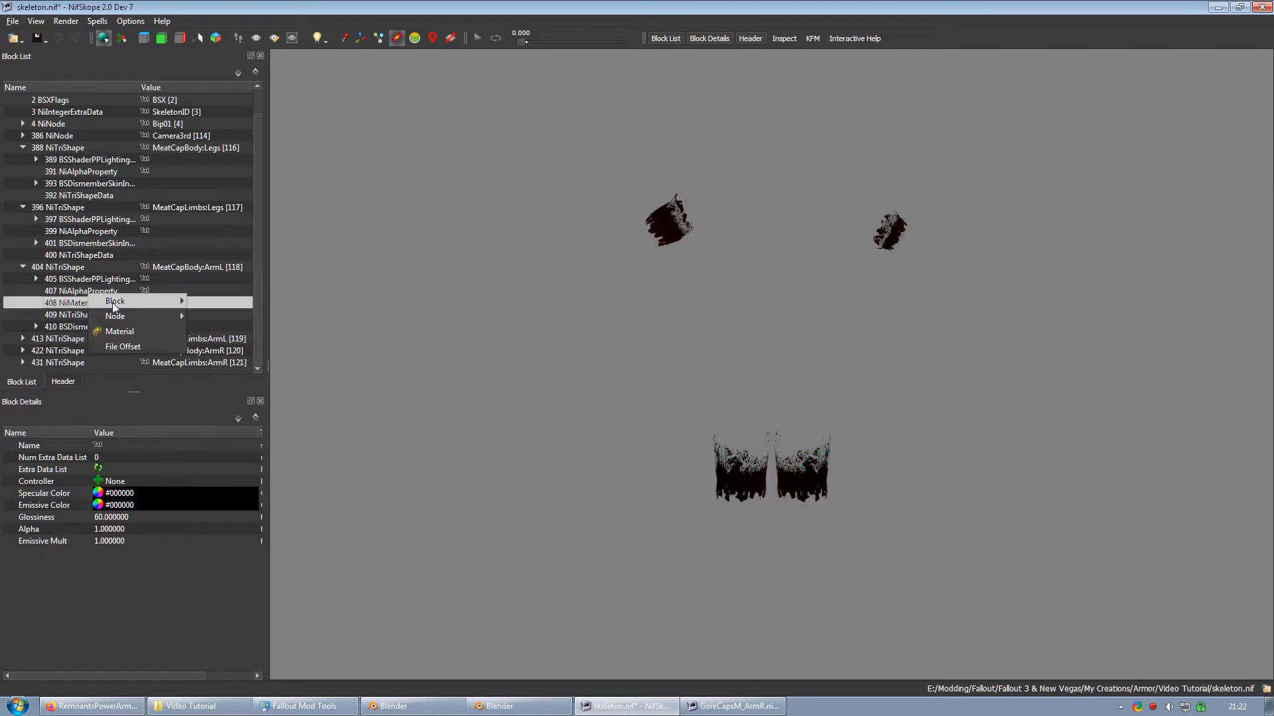
{"action": "mouse_move", "coordinate": [182, 301]}
{"action": "left_click", "coordinate": [243, 377]}
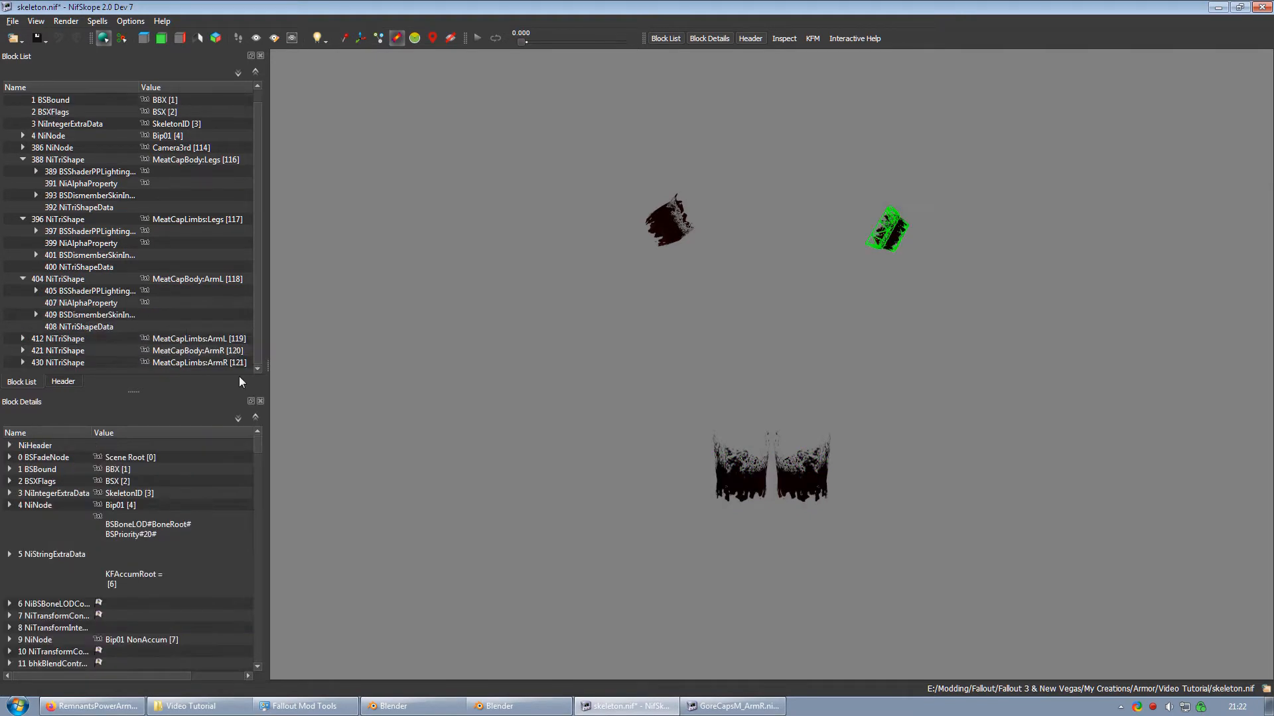
{"action": "left_click", "coordinate": [24, 337]}
{"action": "right_click", "coordinate": [74, 314]}
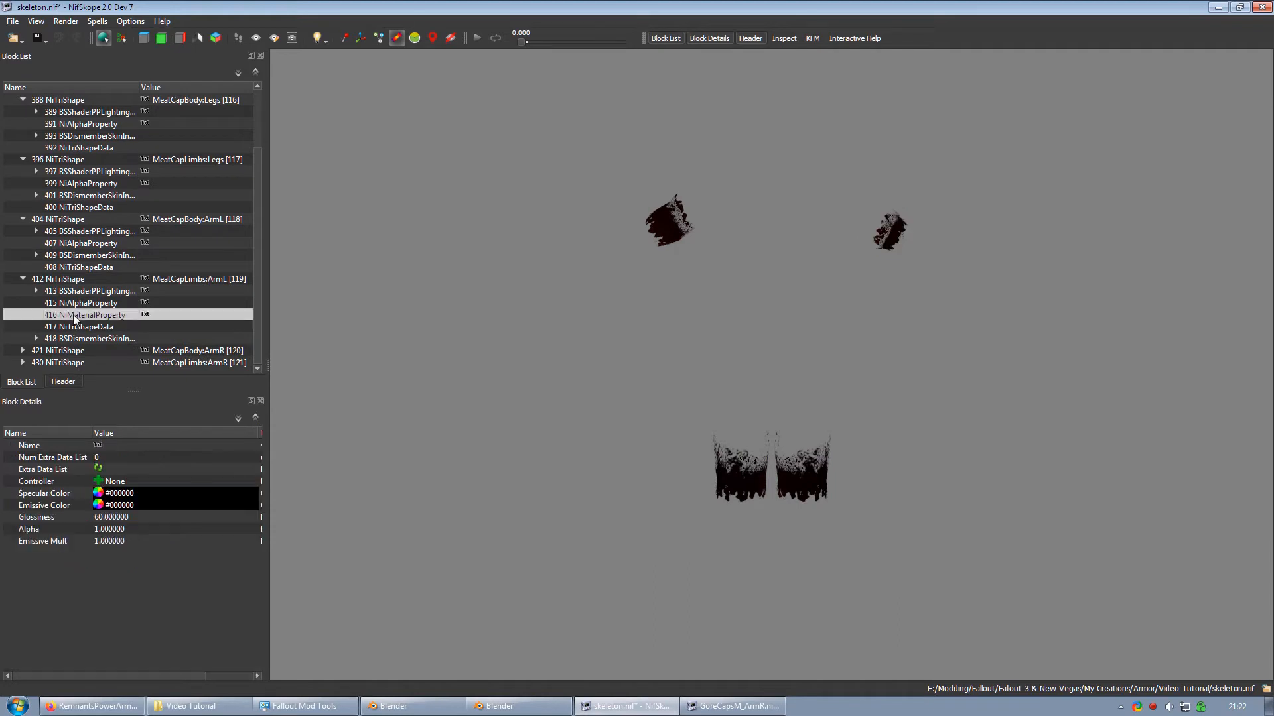
{"action": "mouse_move", "coordinate": [126, 310]}
{"action": "left_click", "coordinate": [230, 386]}
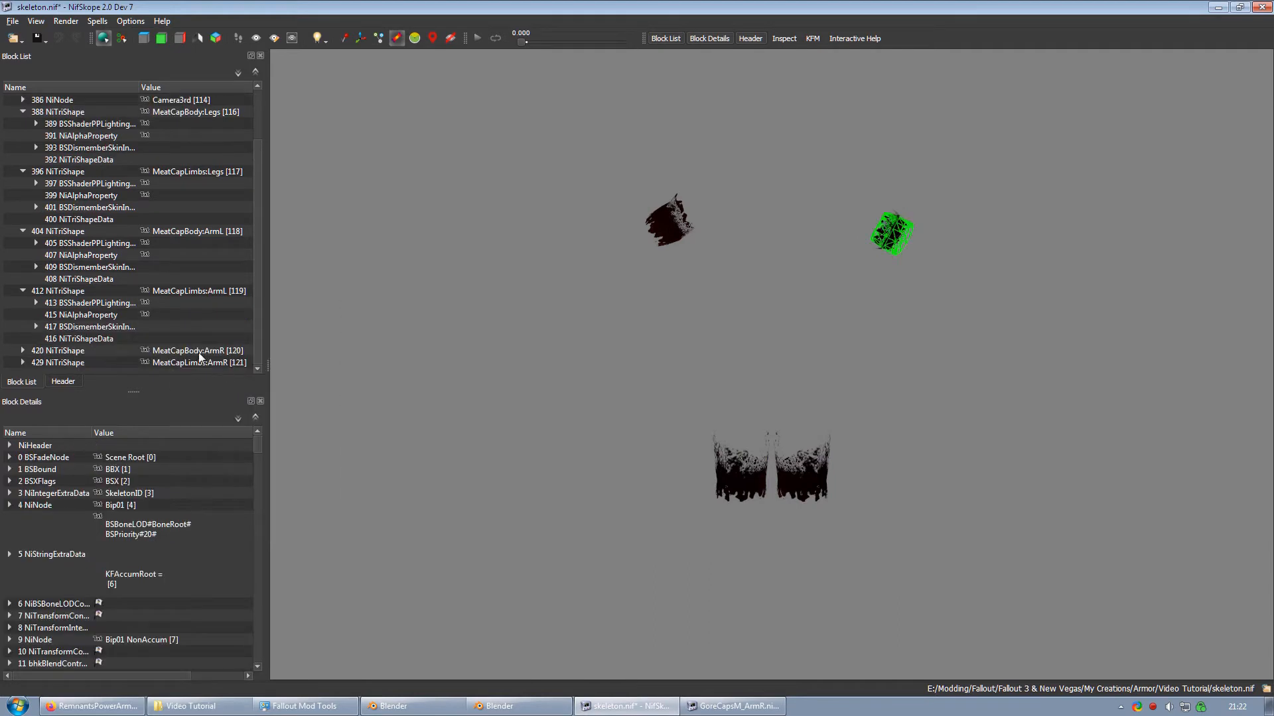
Step: Remove the NiMaterialProperty branches from the MeatCapBody:ArmR and MeatCapLimbs:ArmR shapes
{"action": "left_click", "coordinate": [24, 350]}
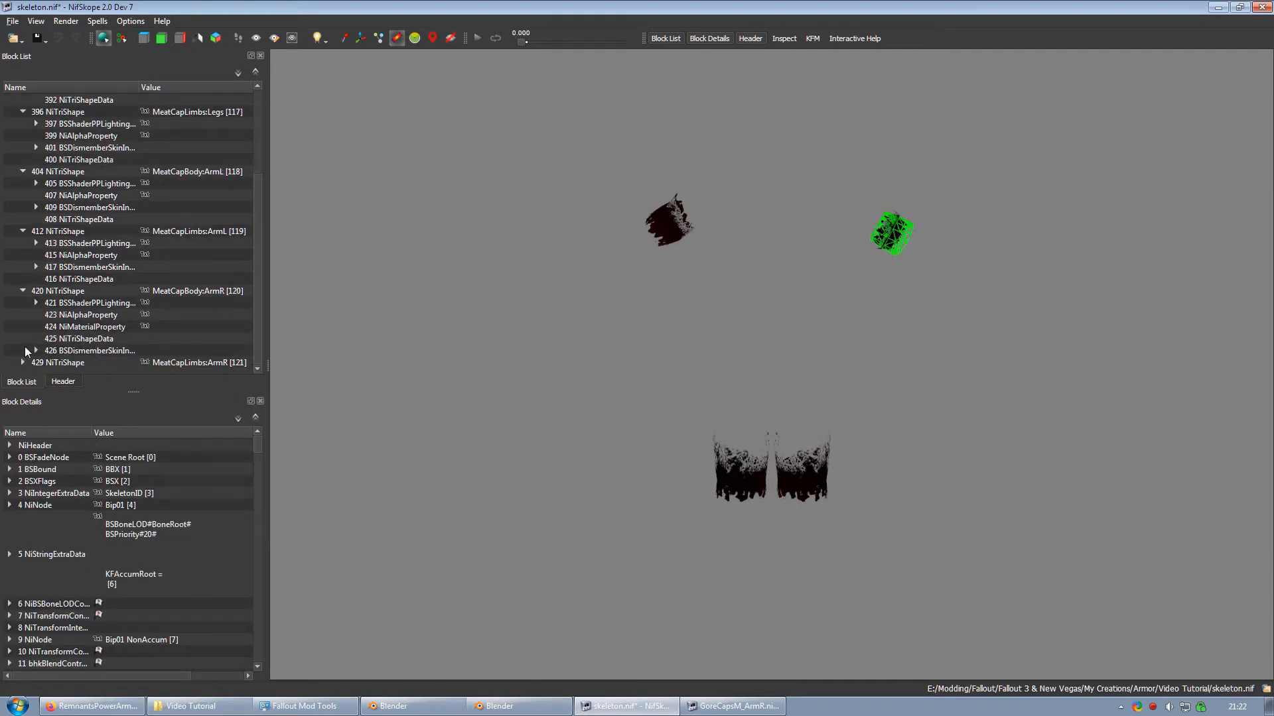
{"action": "right_click", "coordinate": [85, 326]}
{"action": "mouse_move", "coordinate": [132, 319]}
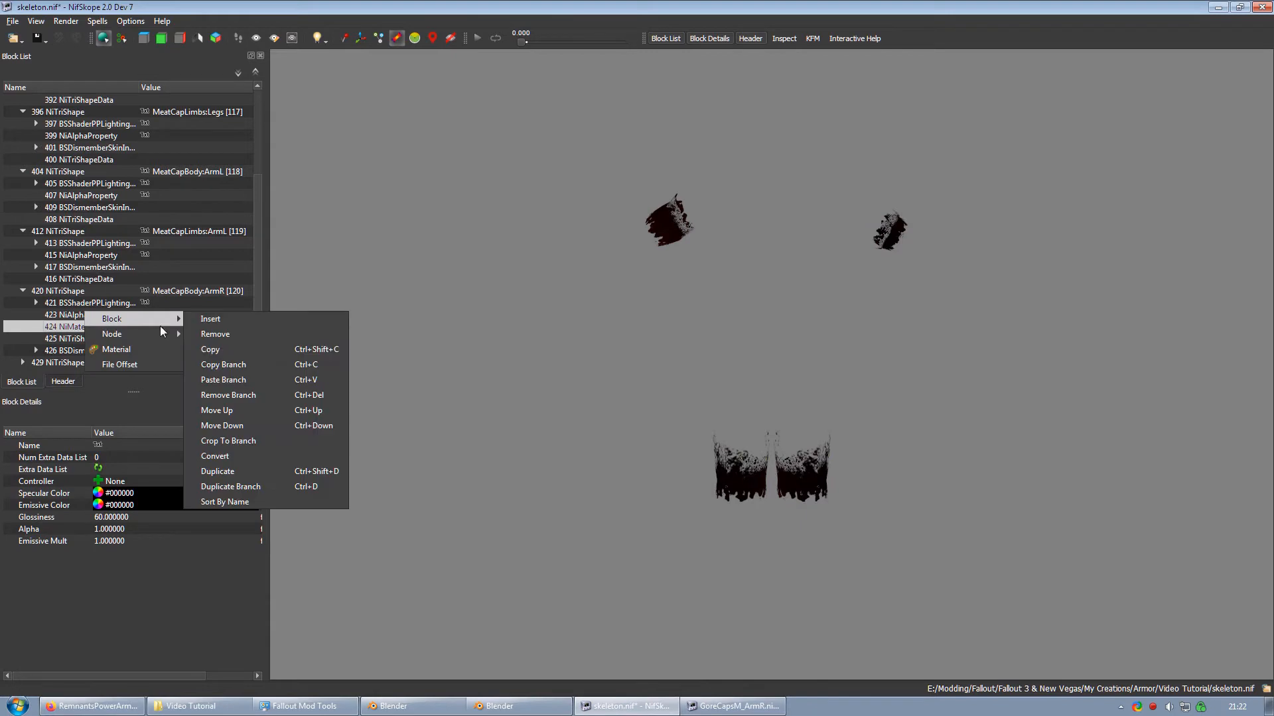
{"action": "left_click", "coordinate": [253, 395]}
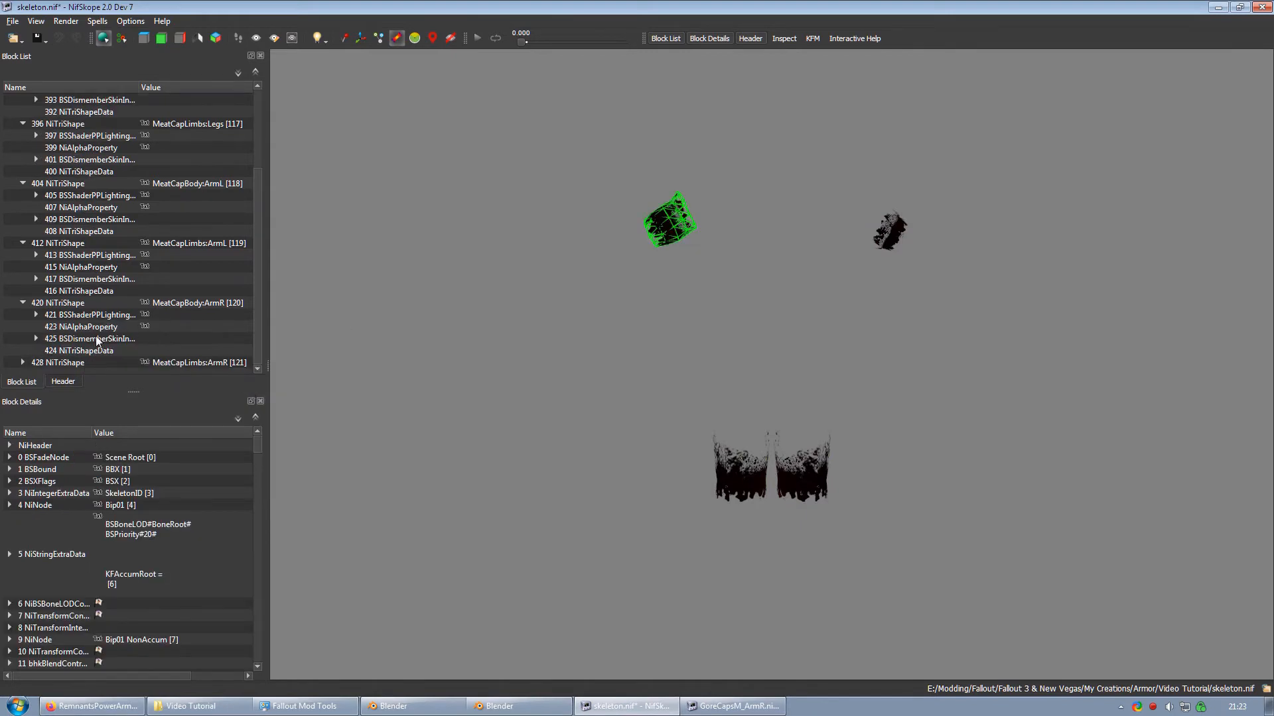
{"action": "left_click", "coordinate": [24, 362]}
{"action": "right_click", "coordinate": [77, 341]}
{"action": "mouse_move", "coordinate": [113, 341]}
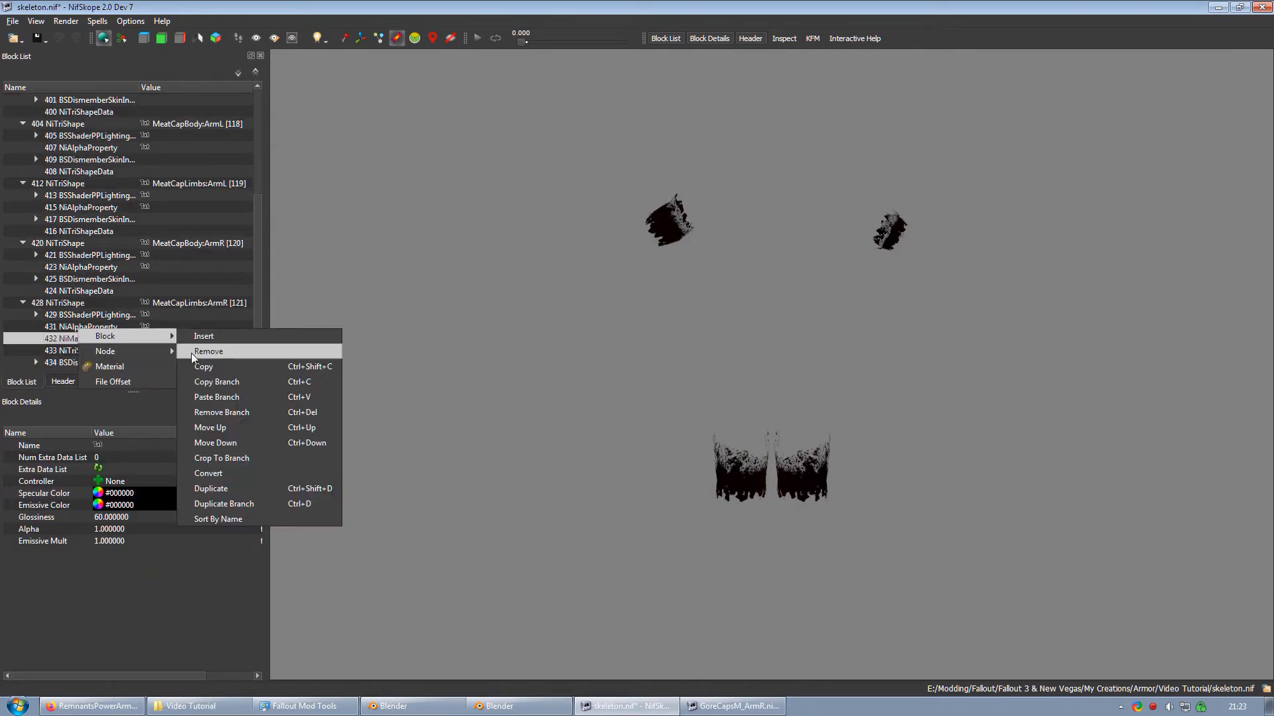
{"action": "left_click", "coordinate": [233, 408]}
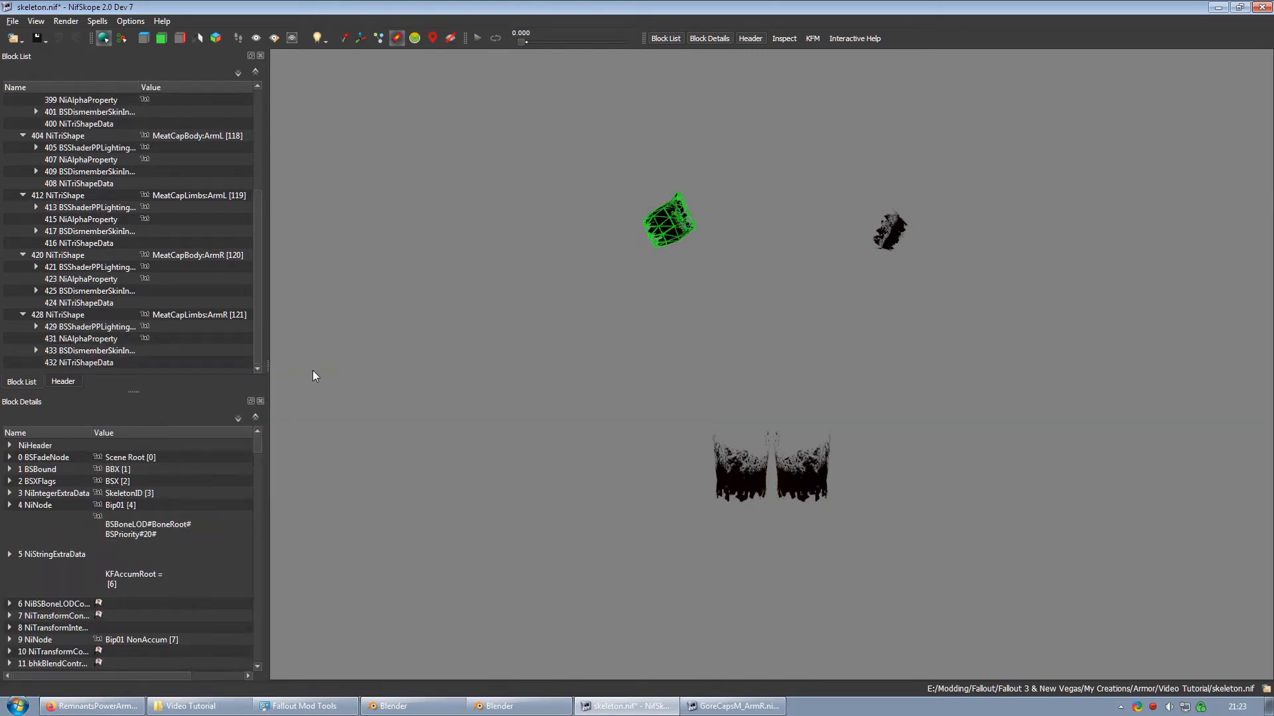
{"action": "left_click", "coordinate": [606, 372]}
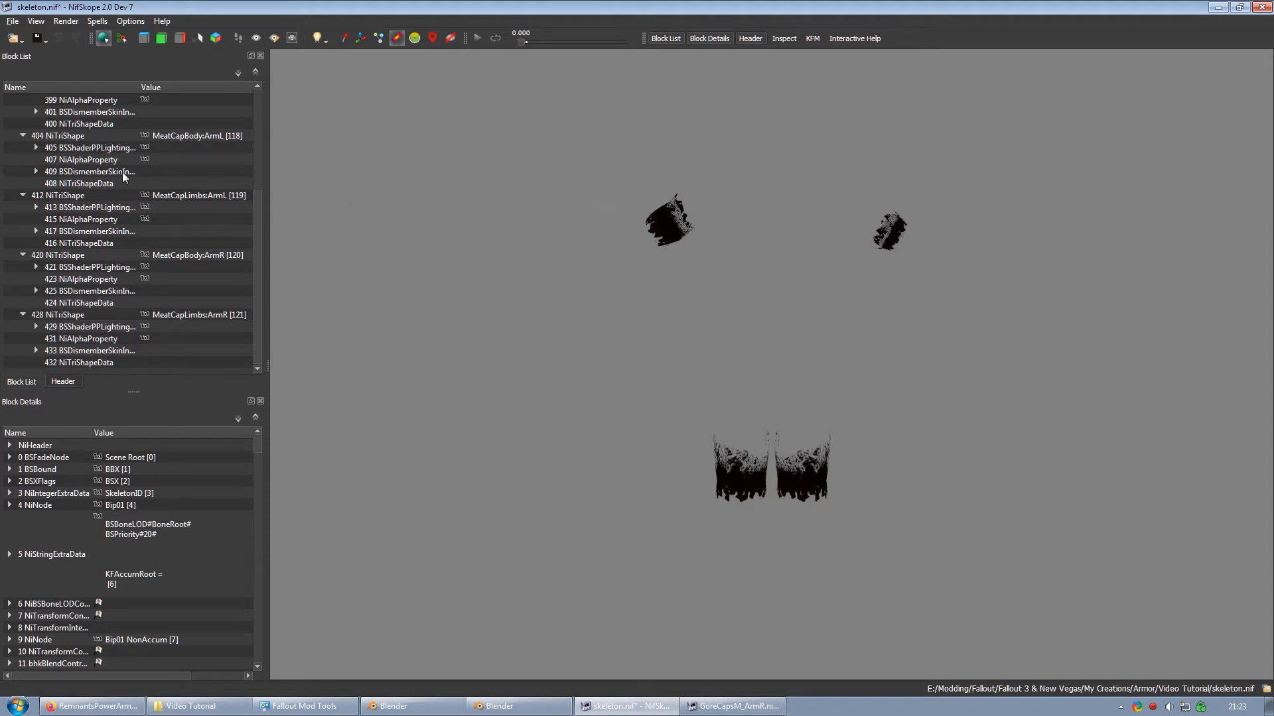
{"action": "scroll", "coordinate": [105, 176], "scroll_direction": "up", "scroll_amount": 3}
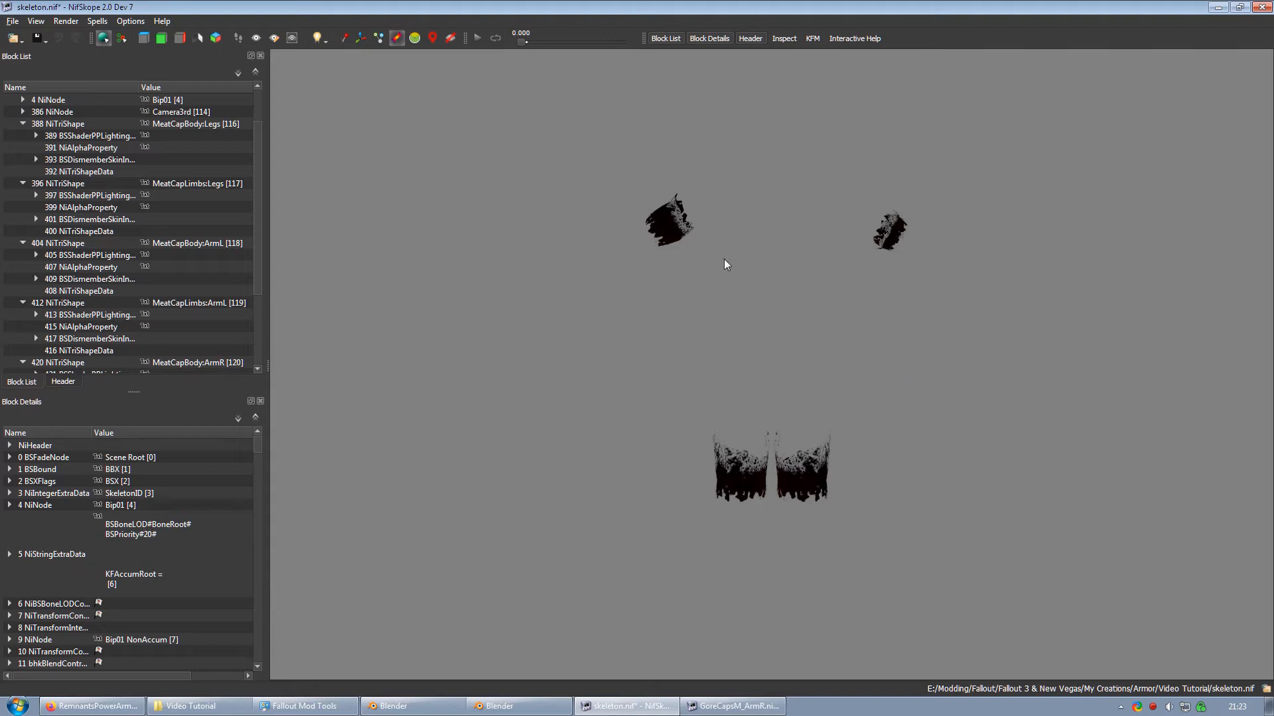
Step: Switch to GoreCapsM_ArmR.nif and copy the NiMaterialProperty branch of the MeatCapLimbs:ArmR shape
{"action": "left_click", "coordinate": [734, 706]}
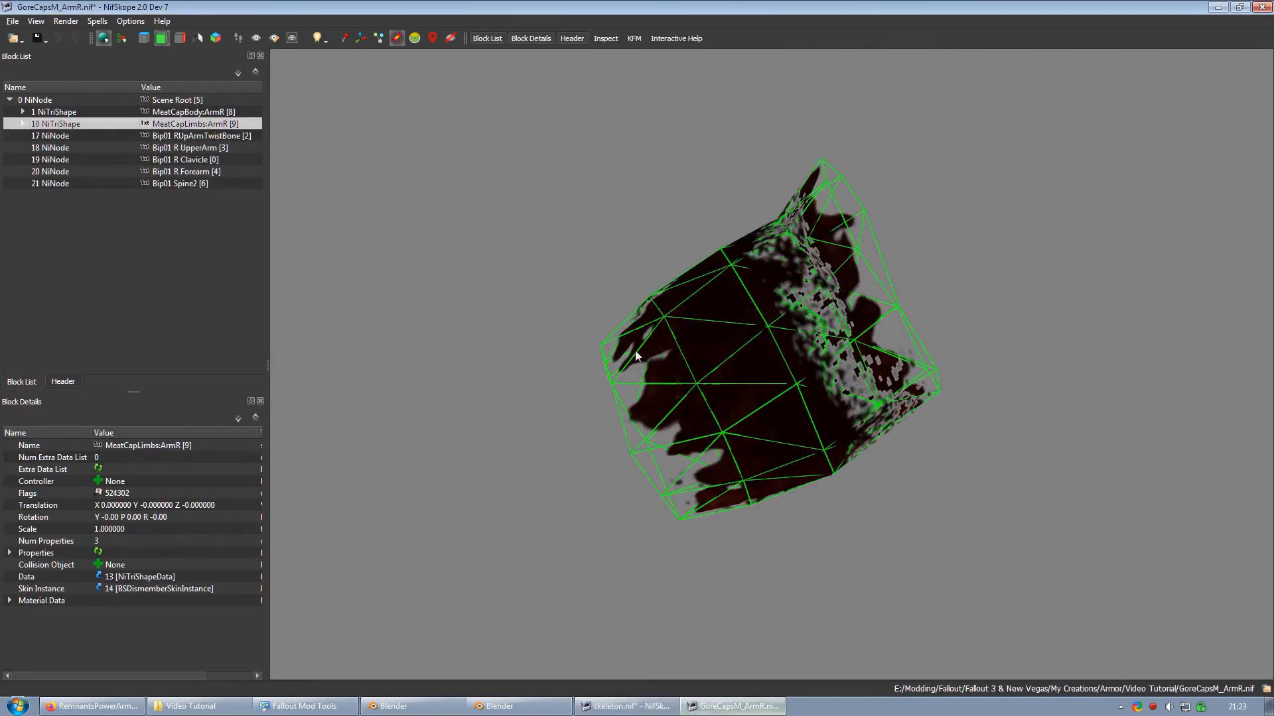
{"action": "left_click", "coordinate": [23, 124]}
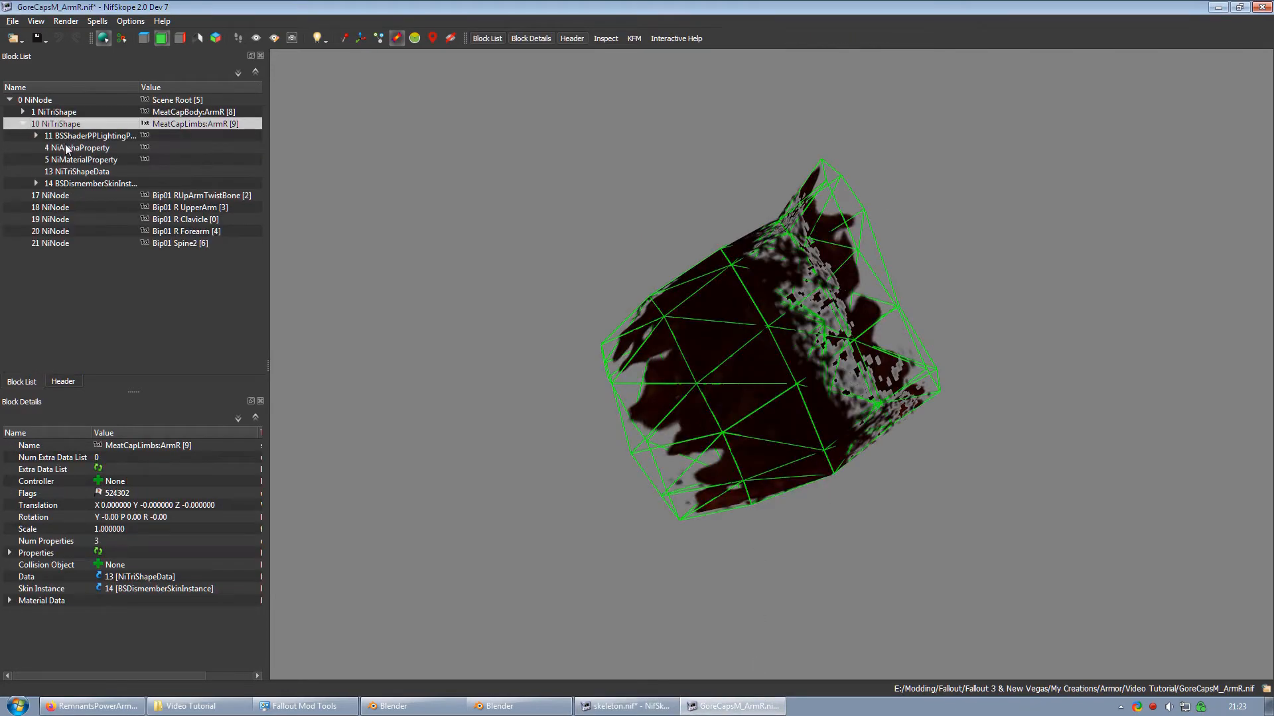
{"action": "left_click_drag", "start_coordinate": [771, 292], "coordinate": [564, 262]}
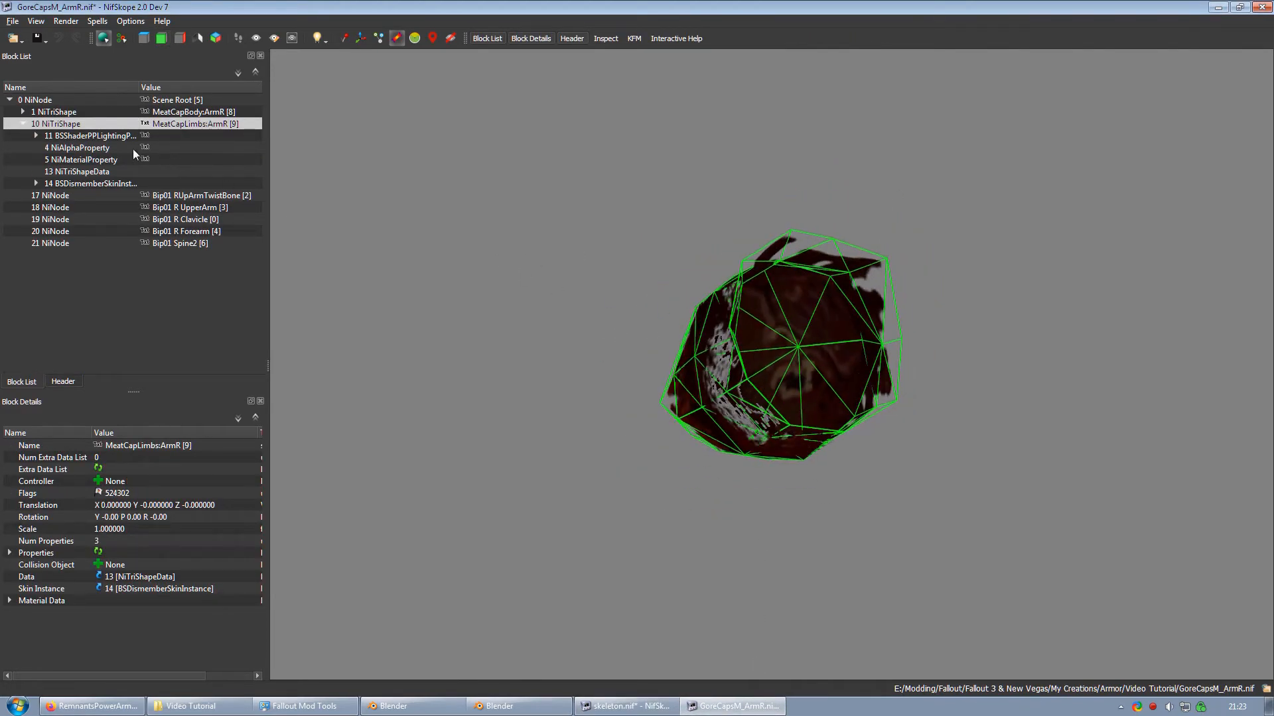
{"action": "left_click", "coordinate": [86, 161]}
{"action": "right_click", "coordinate": [86, 160]}
{"action": "mouse_move", "coordinate": [119, 157]}
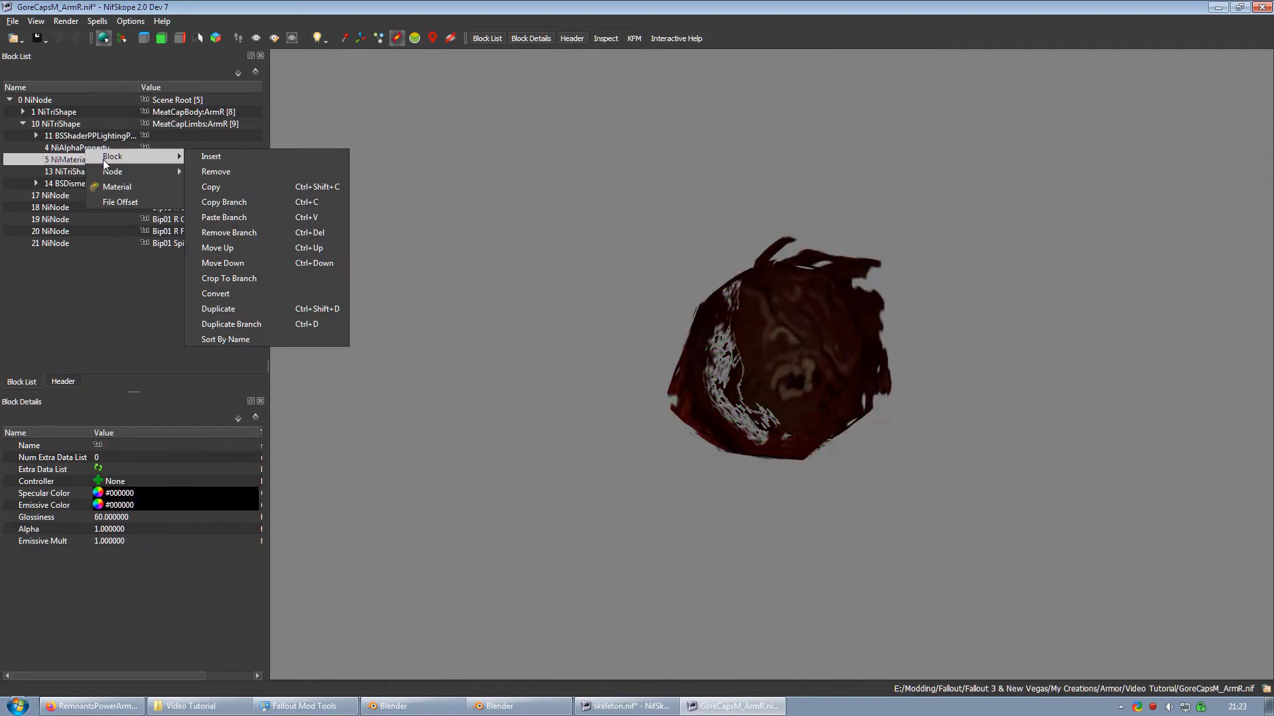
{"action": "left_click", "coordinate": [248, 200]}
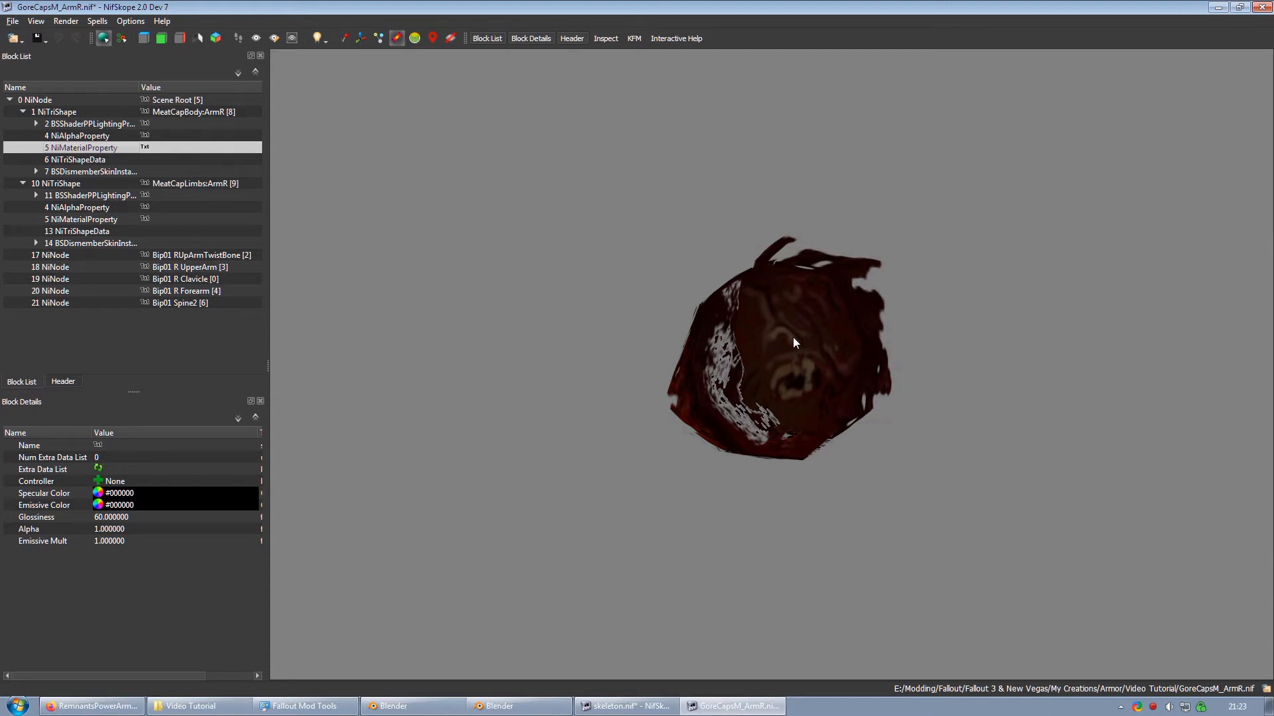
Step: Back in skeleton.nif, paste the copied NiMaterialProperty branch into the MeatCapBody:Legs and MeatCapLimbs:Legs shapes
{"action": "left_click", "coordinate": [628, 706]}
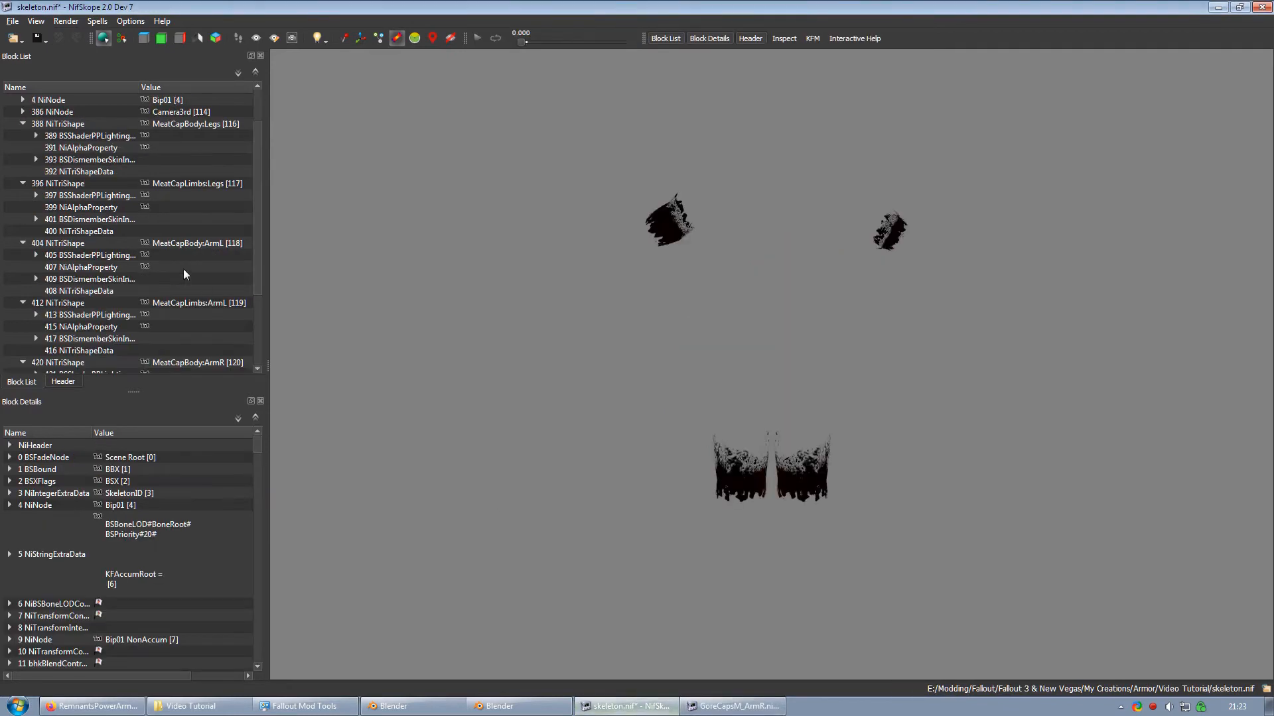
{"action": "right_click", "coordinate": [182, 120]}
{"action": "mouse_move", "coordinate": [202, 120]}
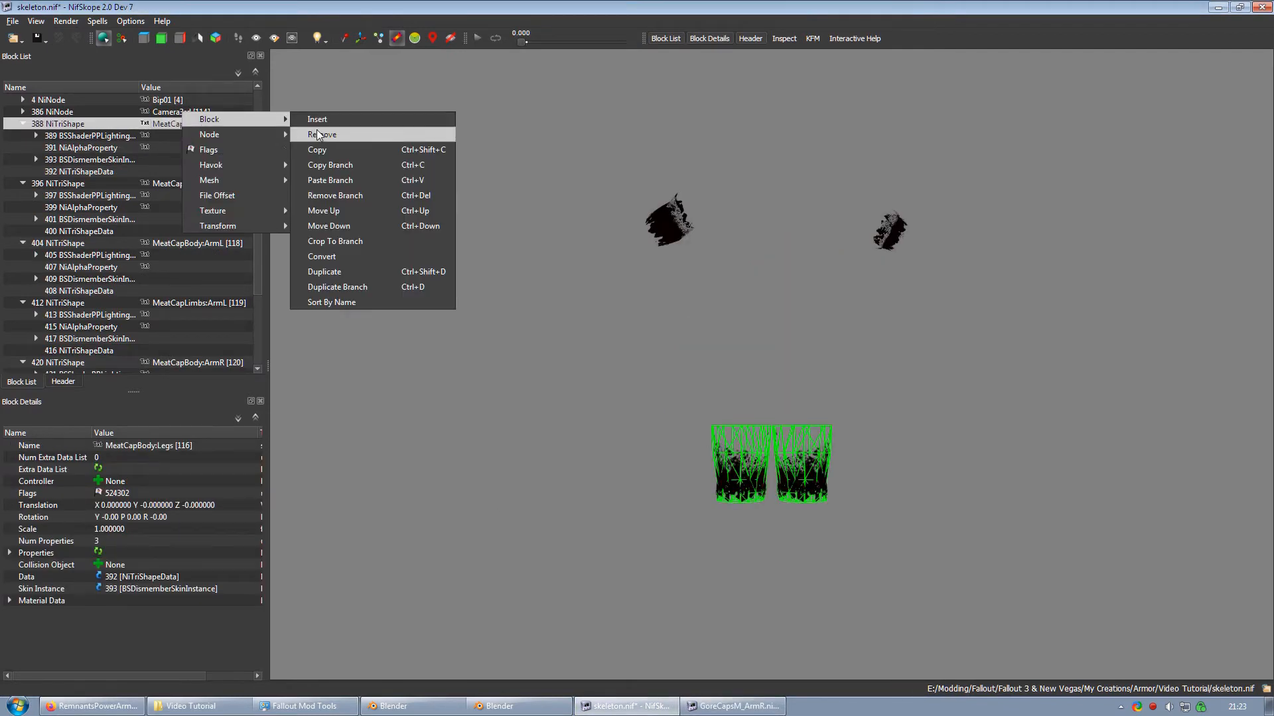
{"action": "left_click", "coordinate": [358, 186]}
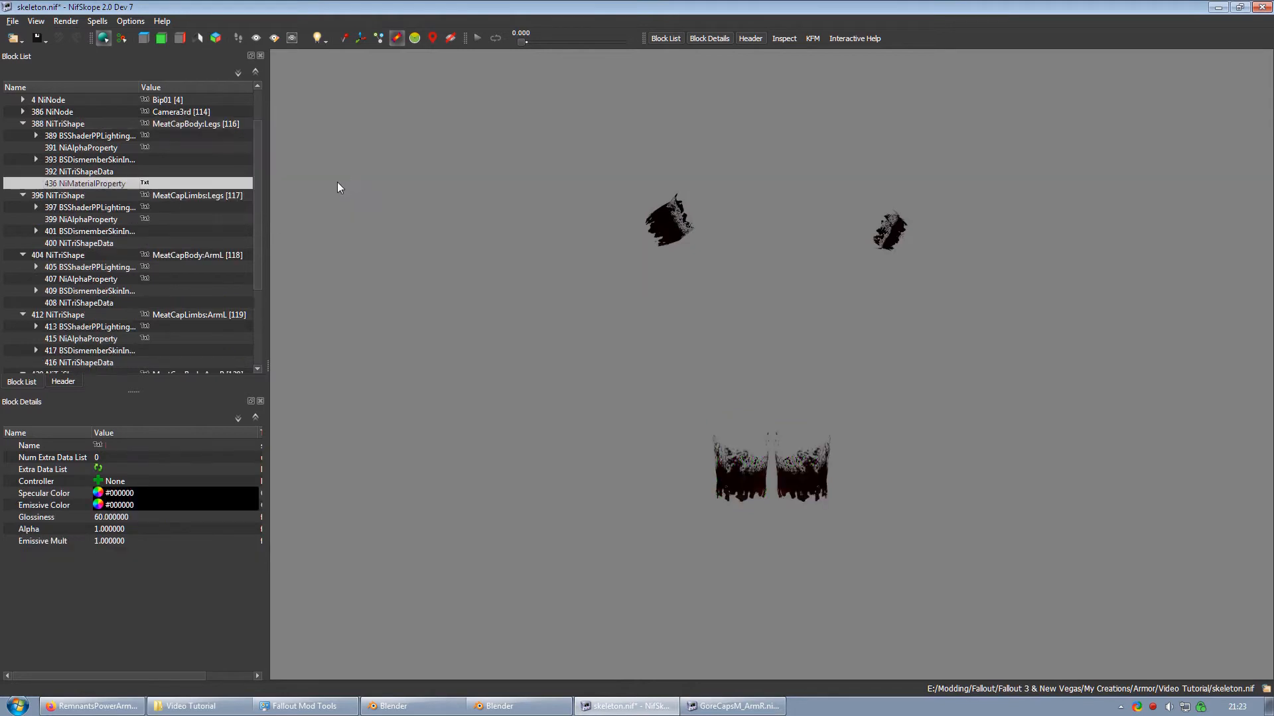
{"action": "right_click", "coordinate": [215, 194]}
{"action": "mouse_move", "coordinate": [242, 191]}
{"action": "left_click", "coordinate": [376, 253]}
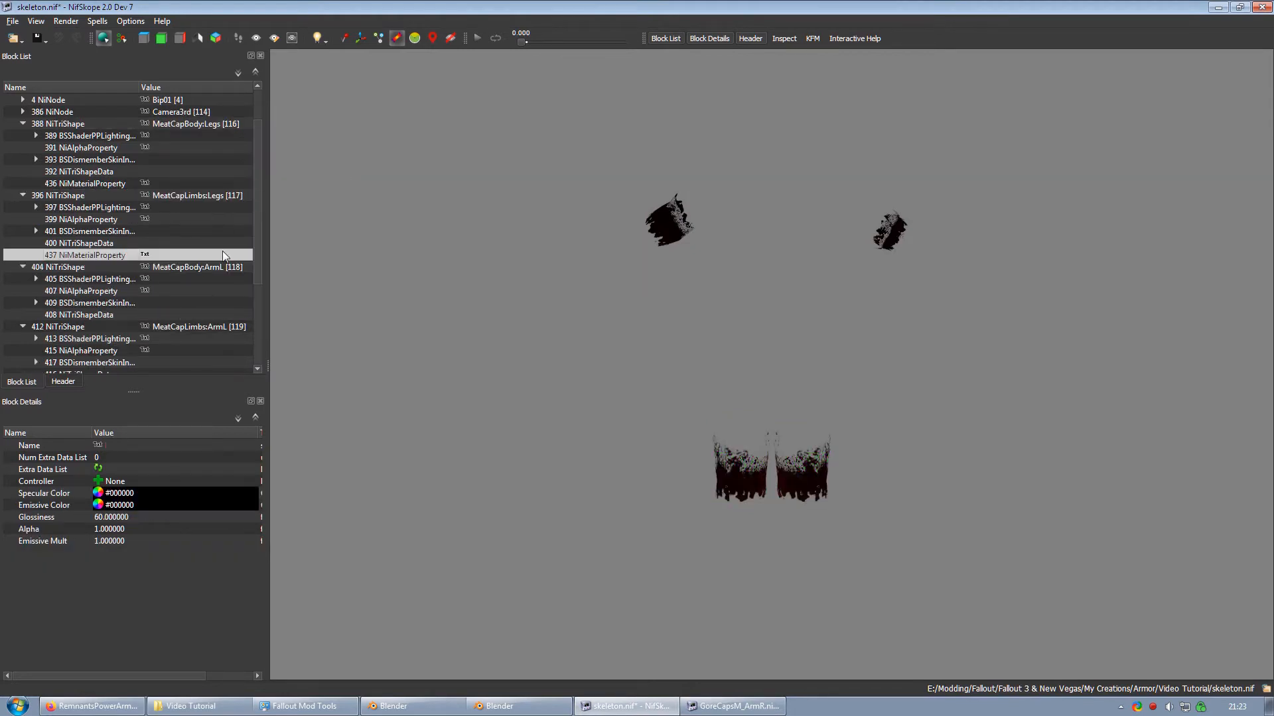
Step: Paste the copied NiMaterialProperty branch into the MeatCapBody:ArmL and MeatCapLimbs:ArmL shapes
{"action": "right_click", "coordinate": [210, 265]}
{"action": "mouse_move", "coordinate": [242, 265]}
{"action": "left_click", "coordinate": [367, 320]}
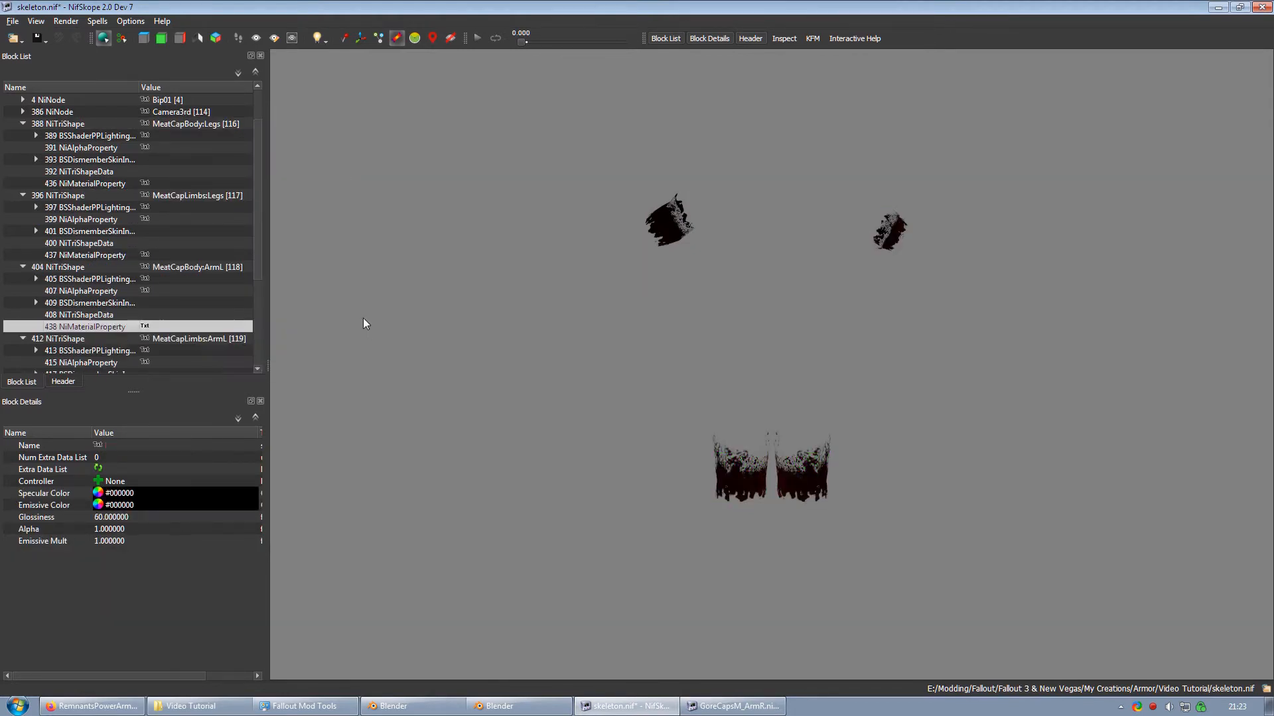
{"action": "scroll", "coordinate": [193, 273], "scroll_direction": "down", "scroll_amount": 4}
{"action": "right_click", "coordinate": [199, 195]}
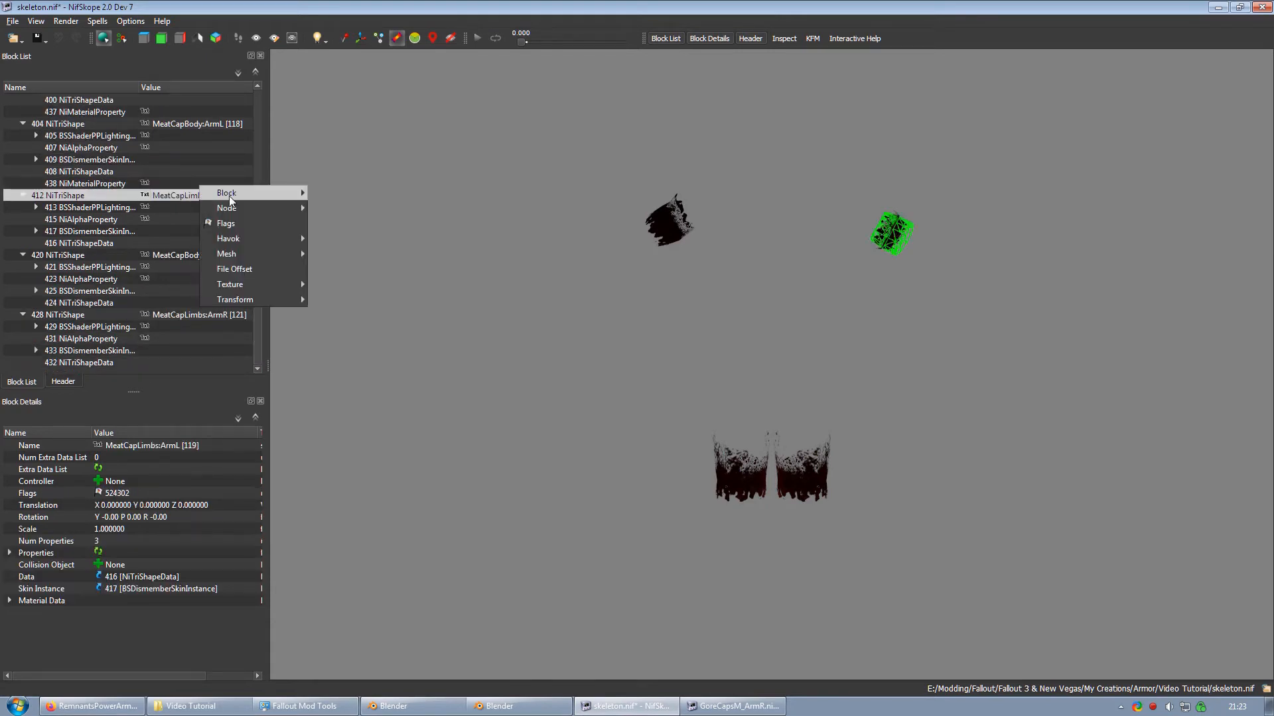
{"action": "mouse_move", "coordinate": [265, 192]}
{"action": "left_click", "coordinate": [356, 253]}
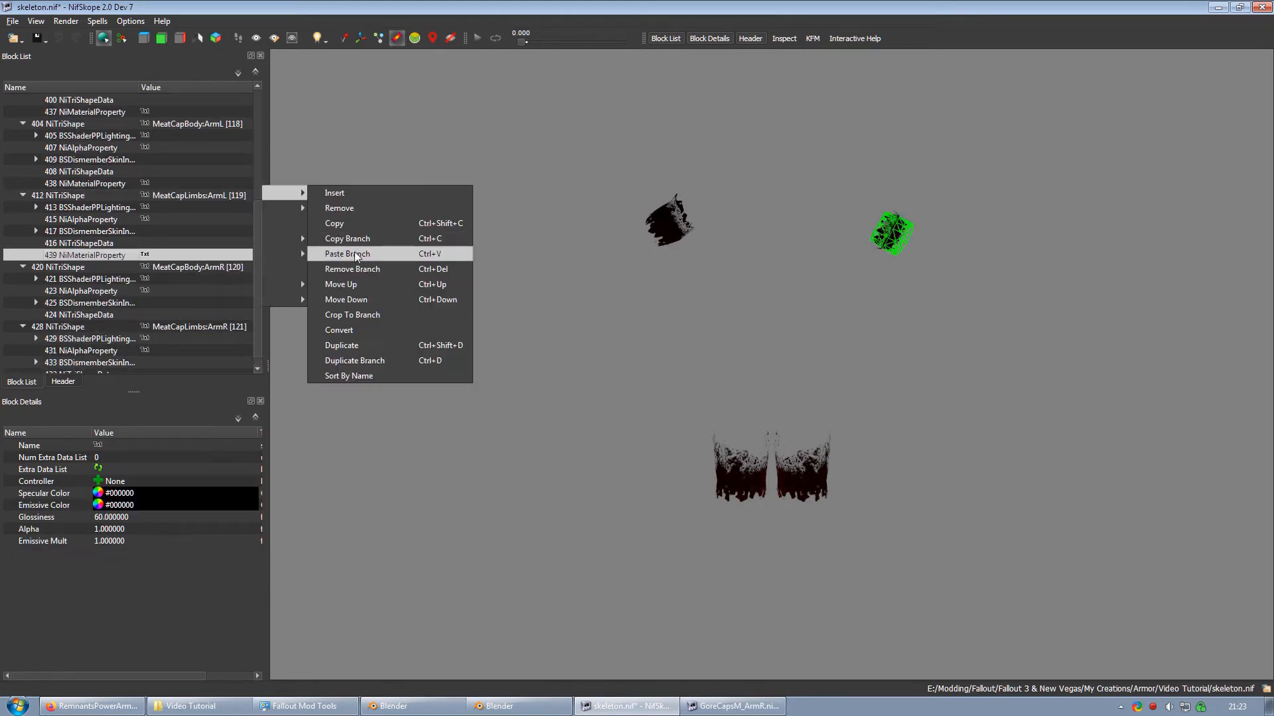
Step: Paste the copied NiMaterialProperty branch into the MeatCapBody:ArmR and MeatCapLimbs:ArmR shapes
{"action": "right_click", "coordinate": [196, 264]}
{"action": "mouse_move", "coordinate": [219, 262]}
{"action": "left_click", "coordinate": [342, 322]}
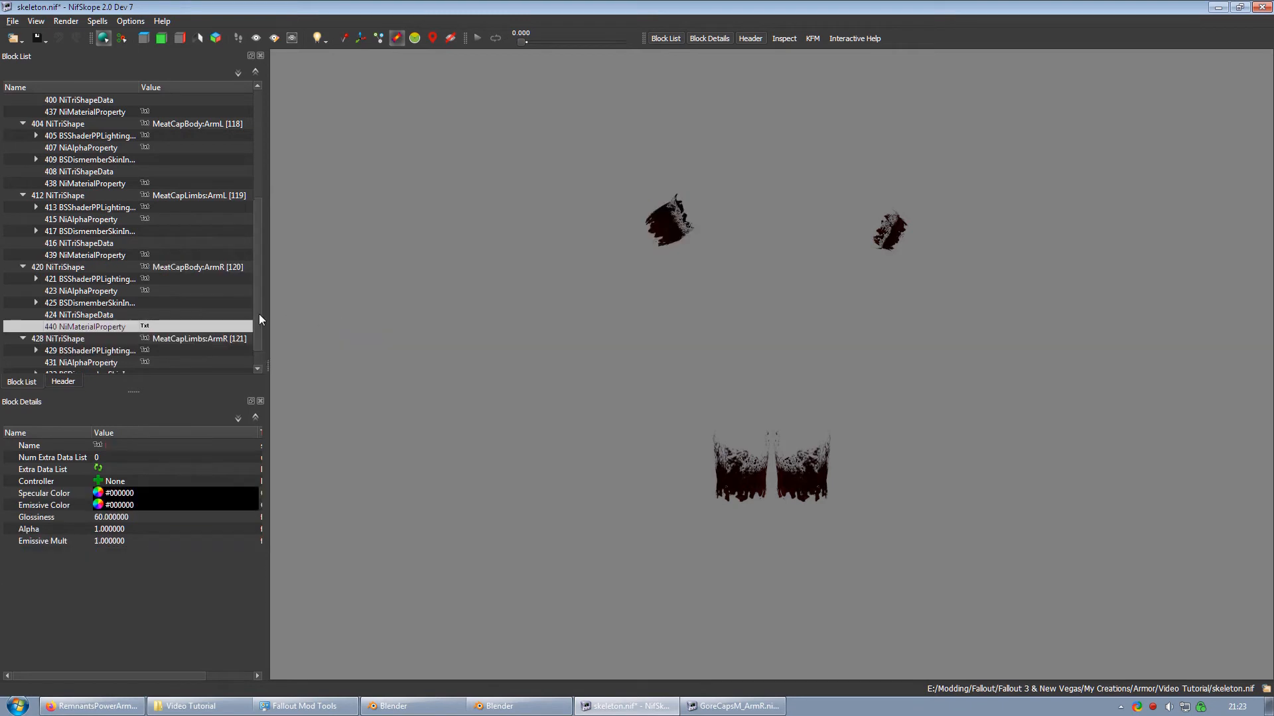
{"action": "scroll", "coordinate": [259, 313], "scroll_direction": "down", "scroll_amount": 1}
{"action": "right_click", "coordinate": [201, 315]}
{"action": "mouse_move", "coordinate": [265, 310]}
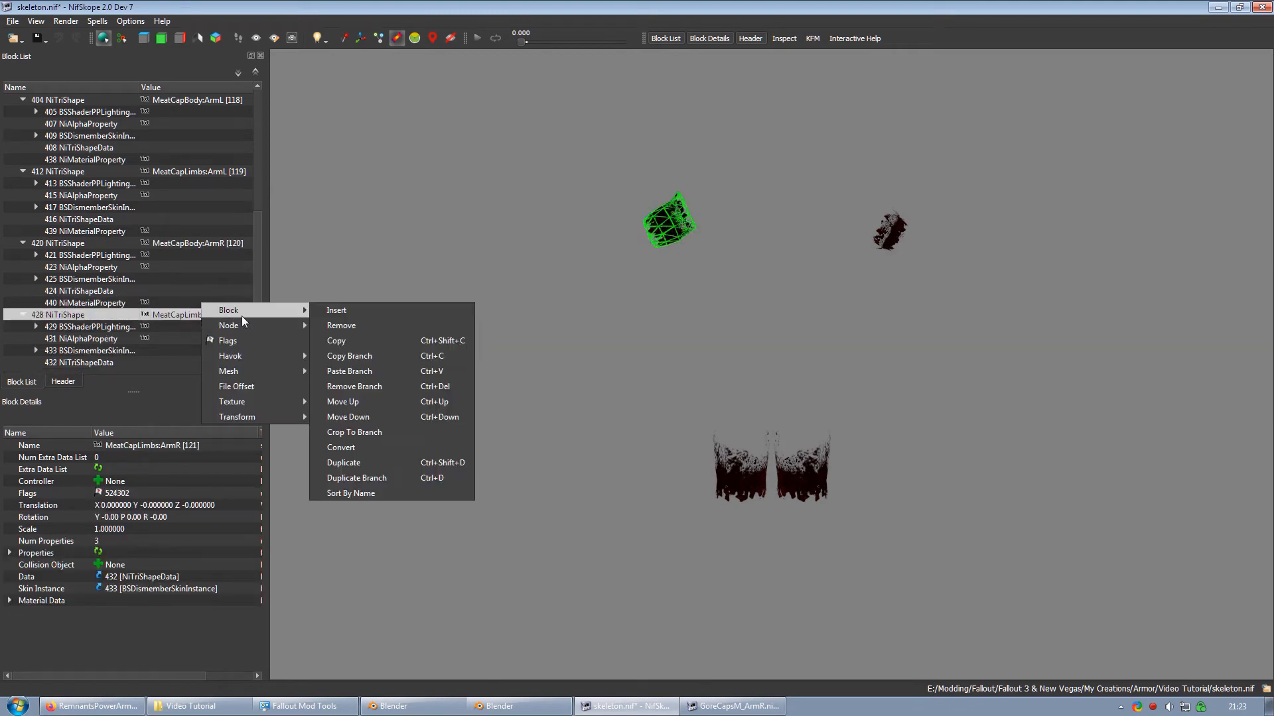
{"action": "left_click", "coordinate": [359, 369]}
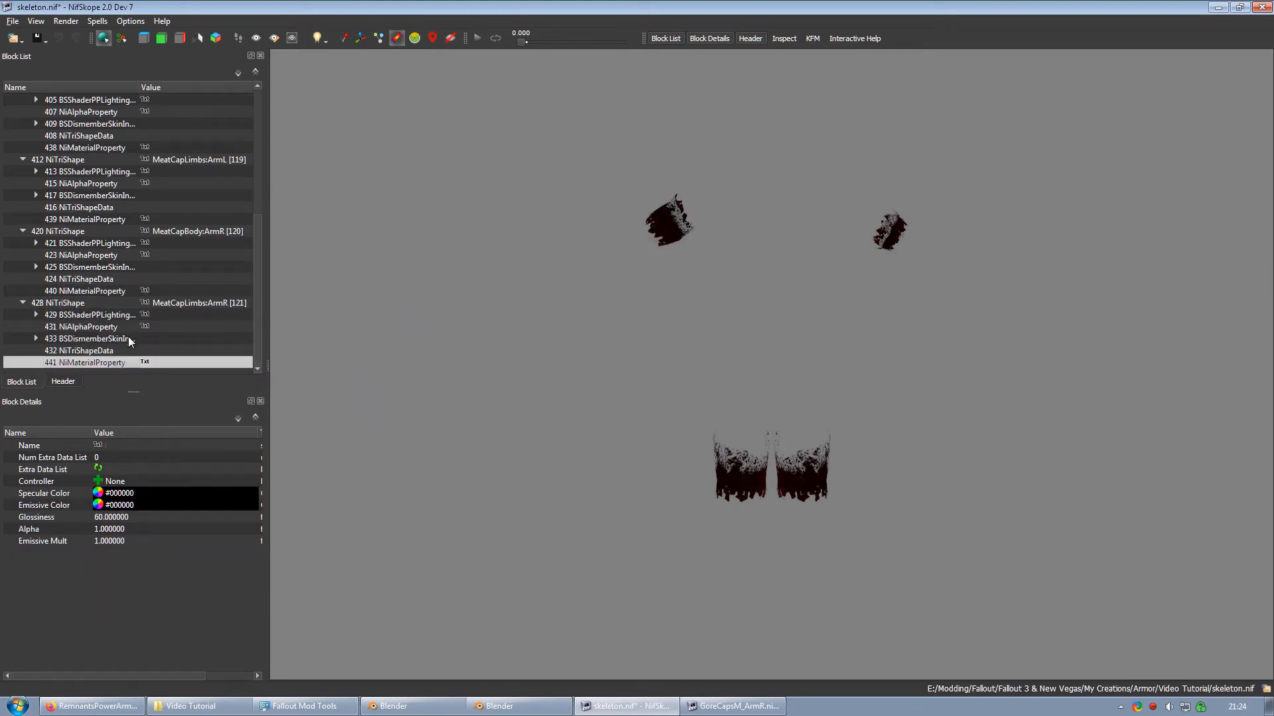
Step: Save the edited skeleton file under the new name GoreCaps-WIP in the Video Tutorial folder as a NIF
{"action": "left_click", "coordinate": [43, 40]}
{"action": "left_click", "coordinate": [54, 69]}
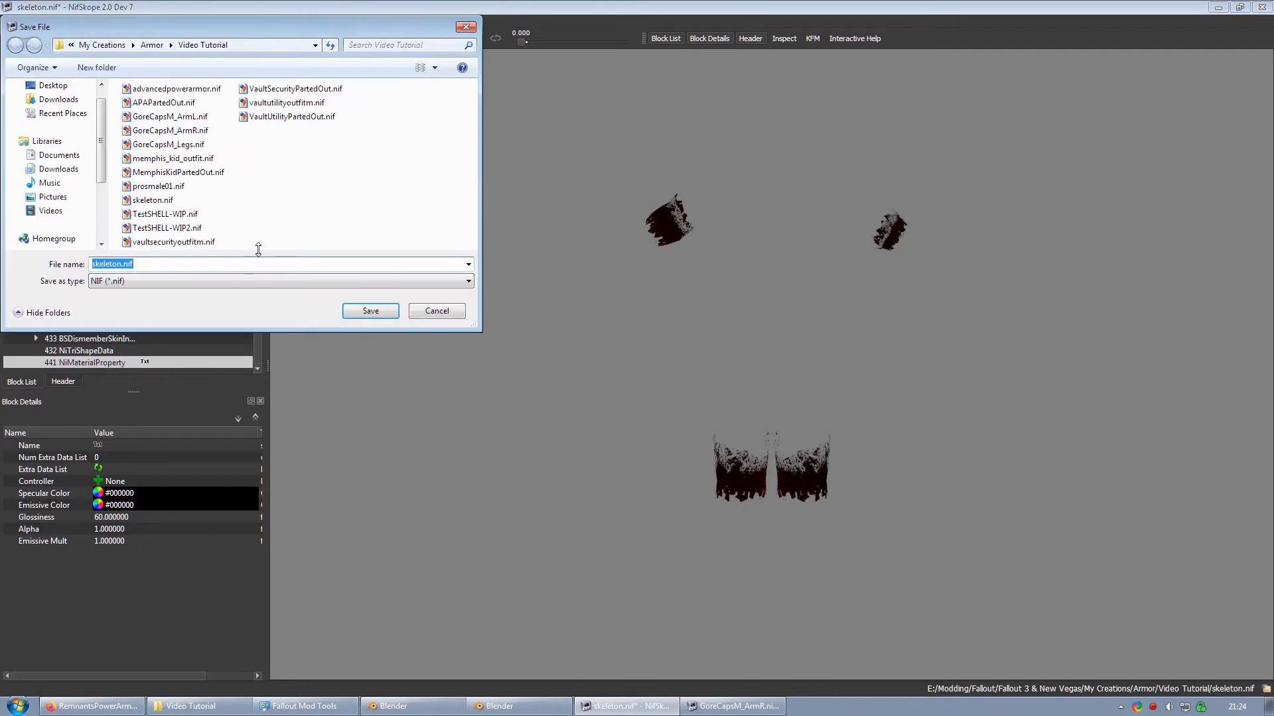
{"action": "type", "text": "Go"}
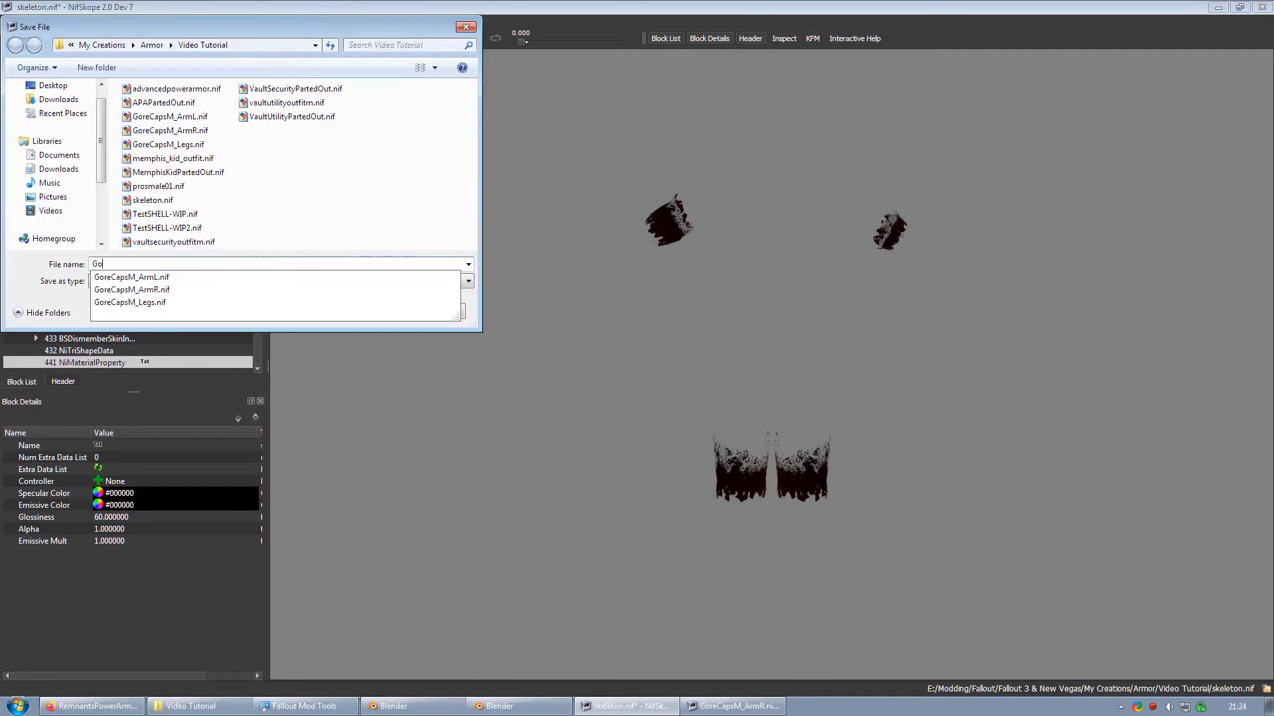
{"action": "type", "text": "reCaps-WIP"}
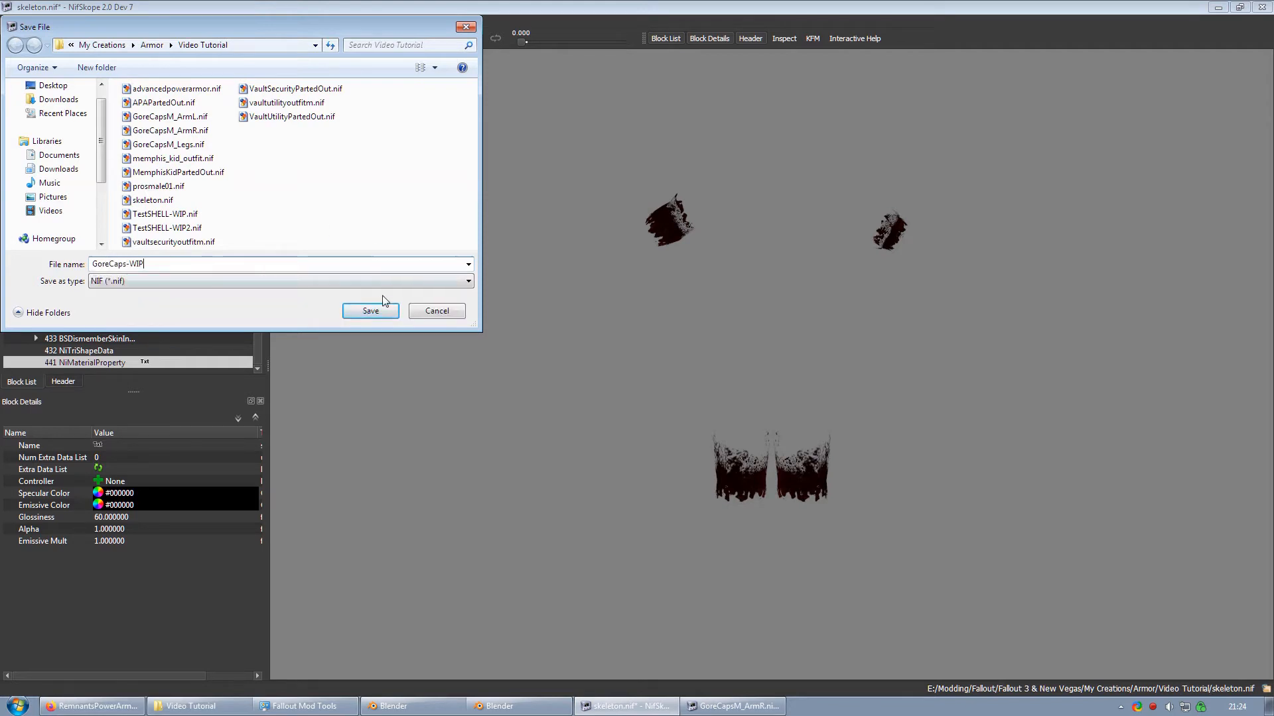
{"action": "left_click", "coordinate": [369, 312]}
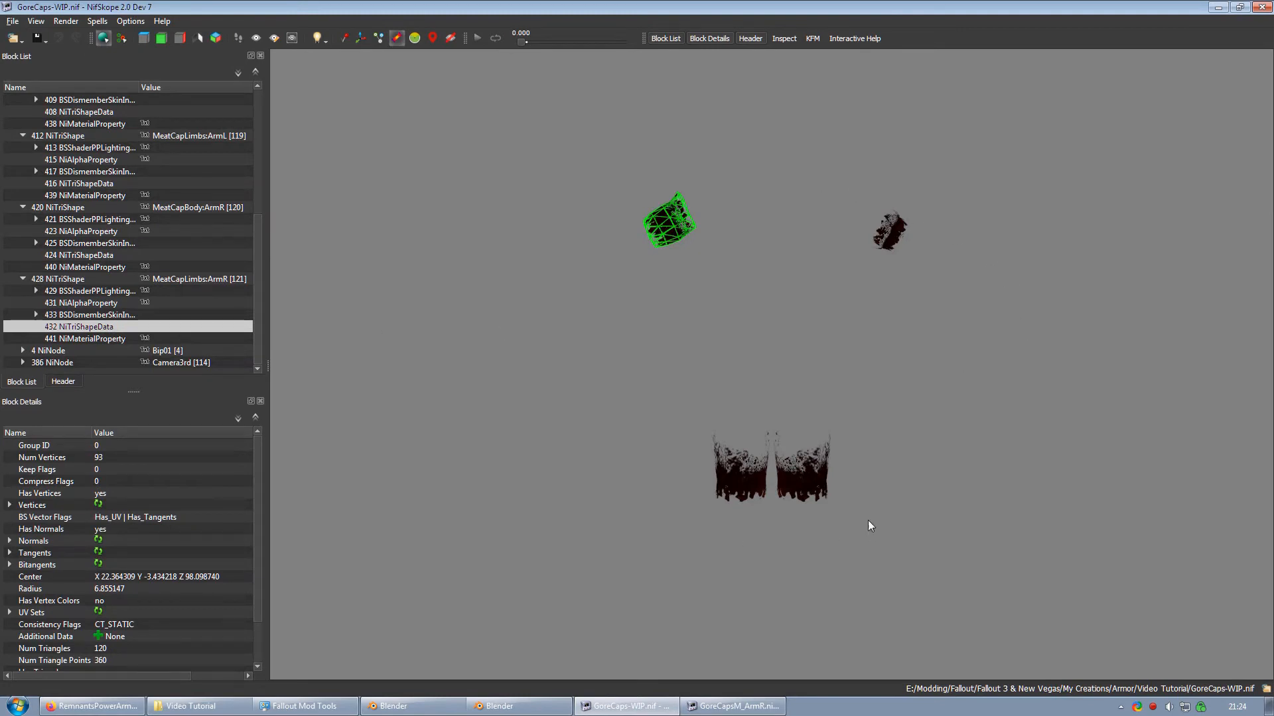
Step: Close GoreCaps-WIP.nif and GoreCapsM_ArmR.nif, discarding the unsaved changes to the latter
{"action": "left_click", "coordinate": [1261, 8]}
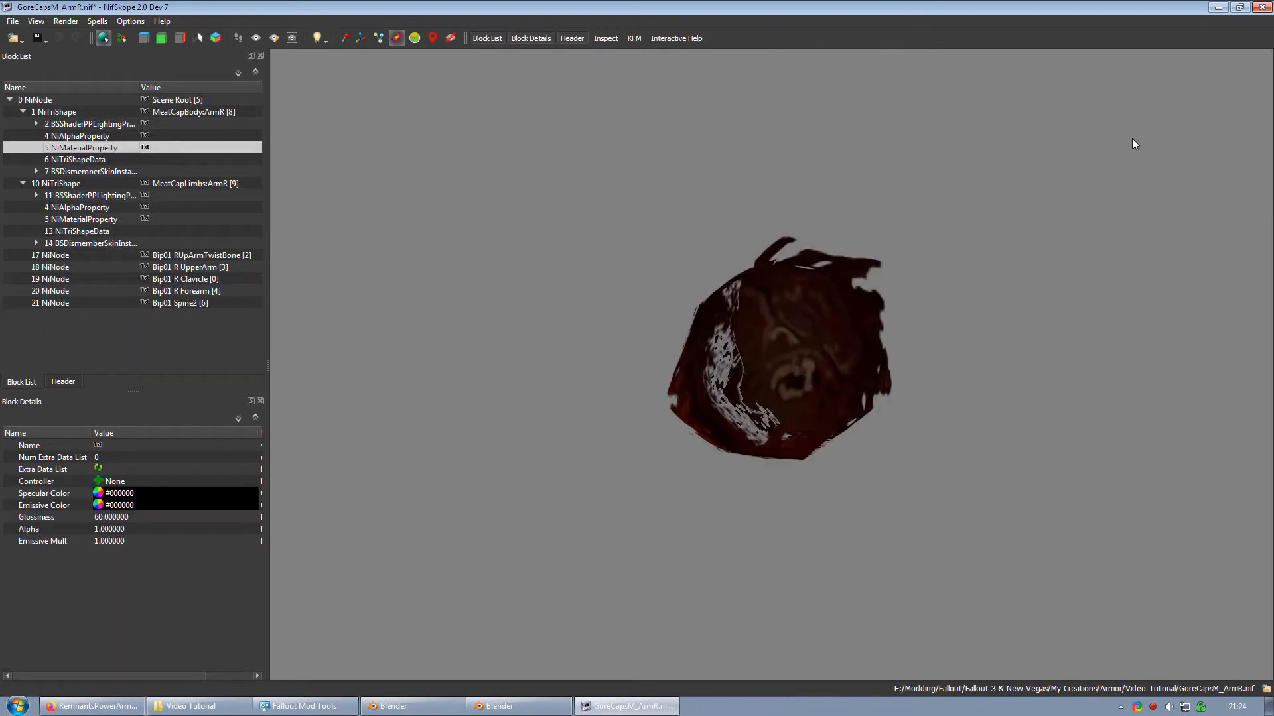
{"action": "left_click", "coordinate": [1260, 10]}
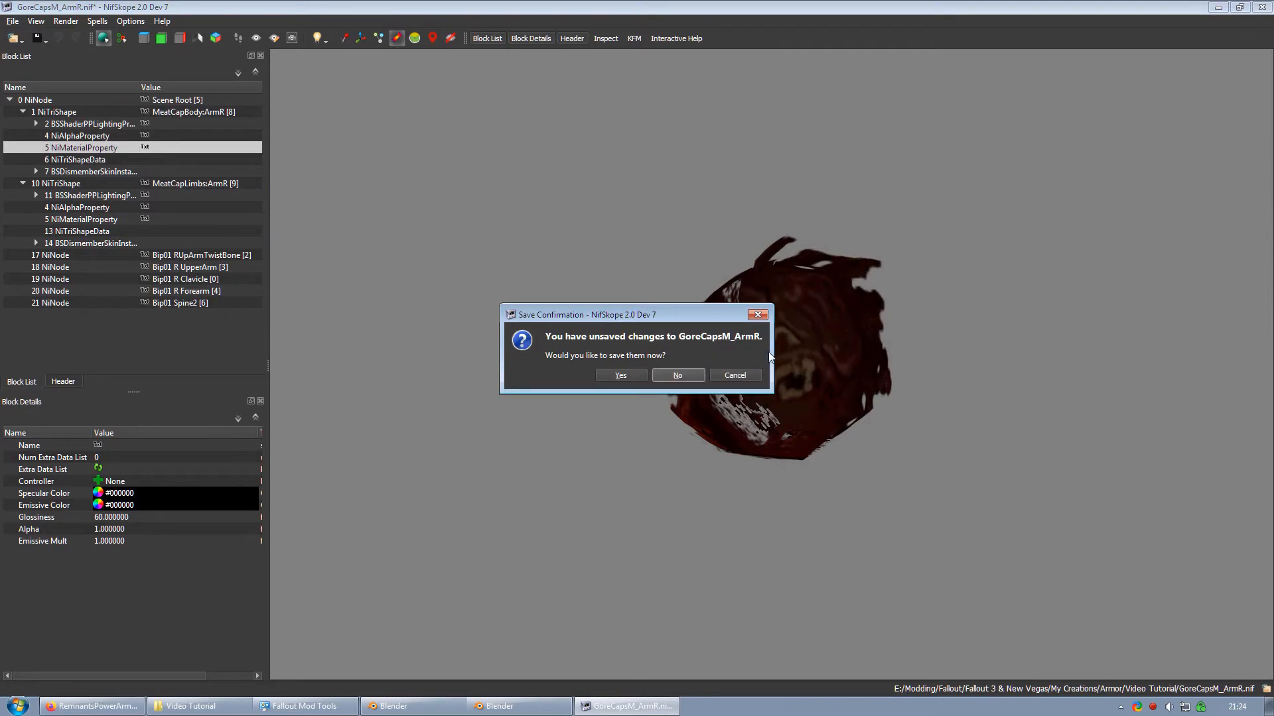
{"action": "left_click", "coordinate": [678, 375]}
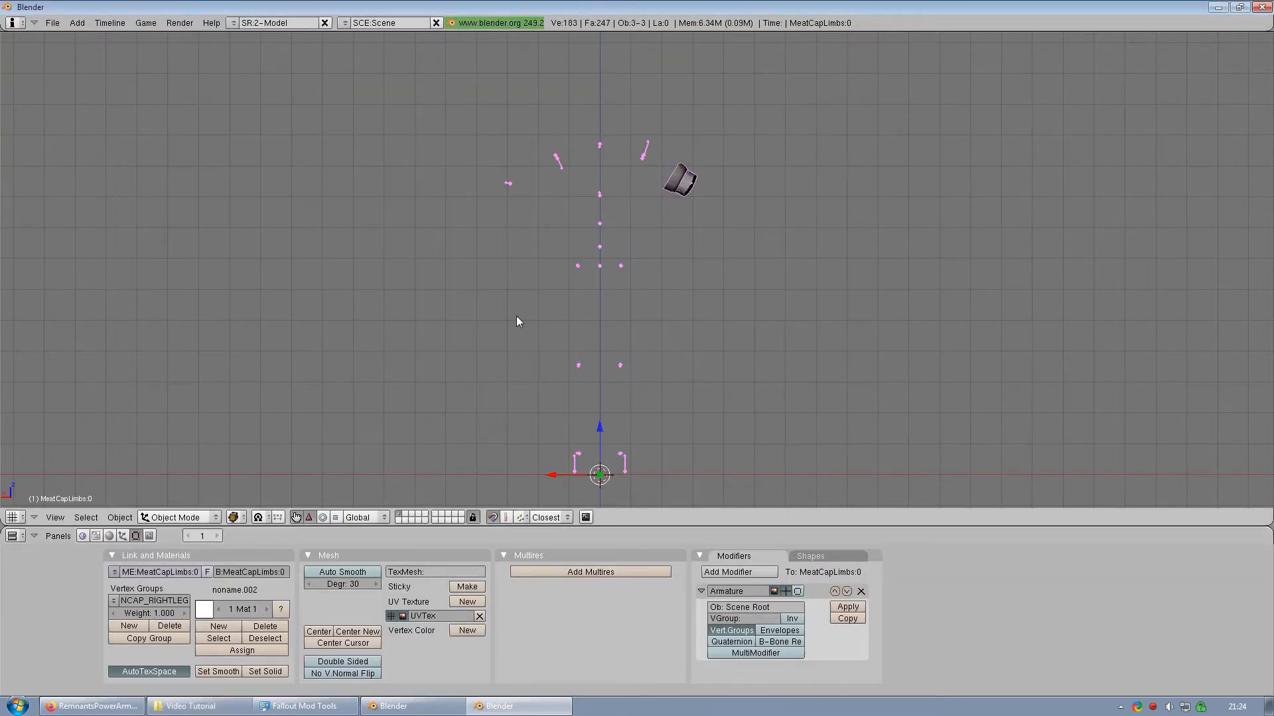
Step: In Blender, start a new empty scene and import GoreCaps-WIP.nif with the NetImmerse/Gamebryo importer
{"action": "key", "text": "ctrl+x"}
{"action": "left_click", "coordinate": [516, 318]}
{"action": "left_click", "coordinate": [53, 24]}
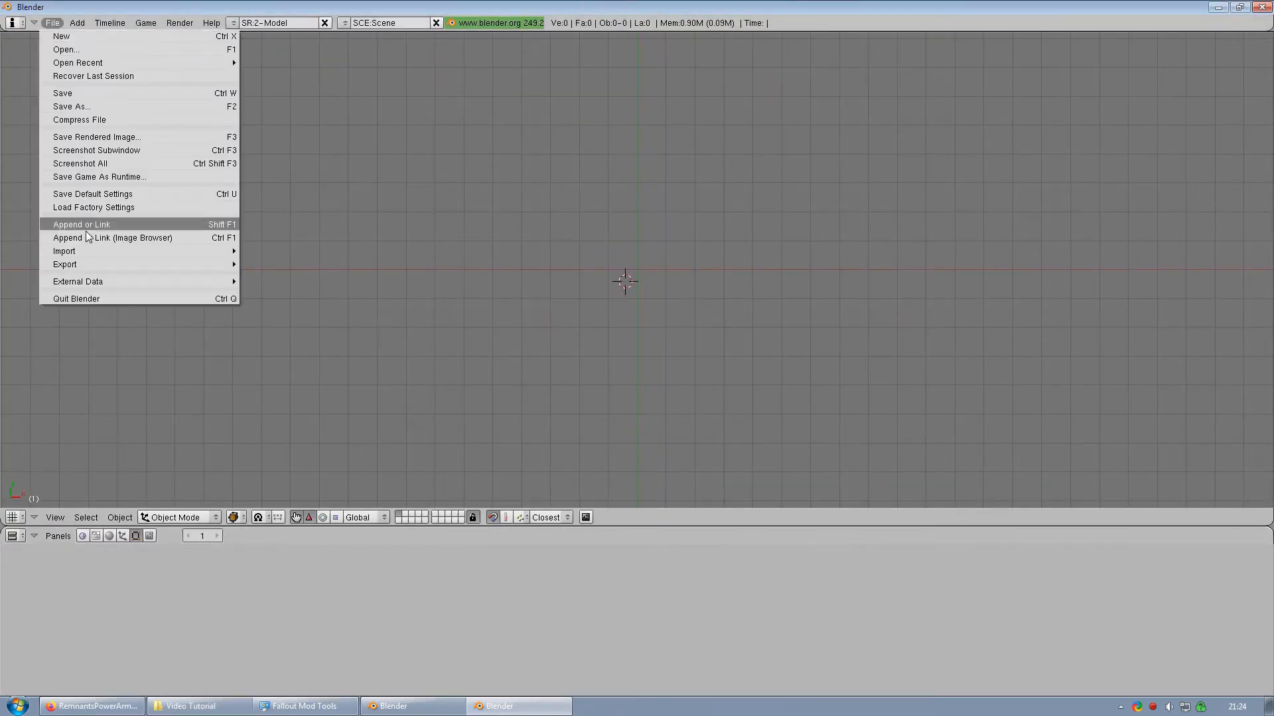
{"action": "mouse_move", "coordinate": [154, 250]}
{"action": "left_click", "coordinate": [343, 497]}
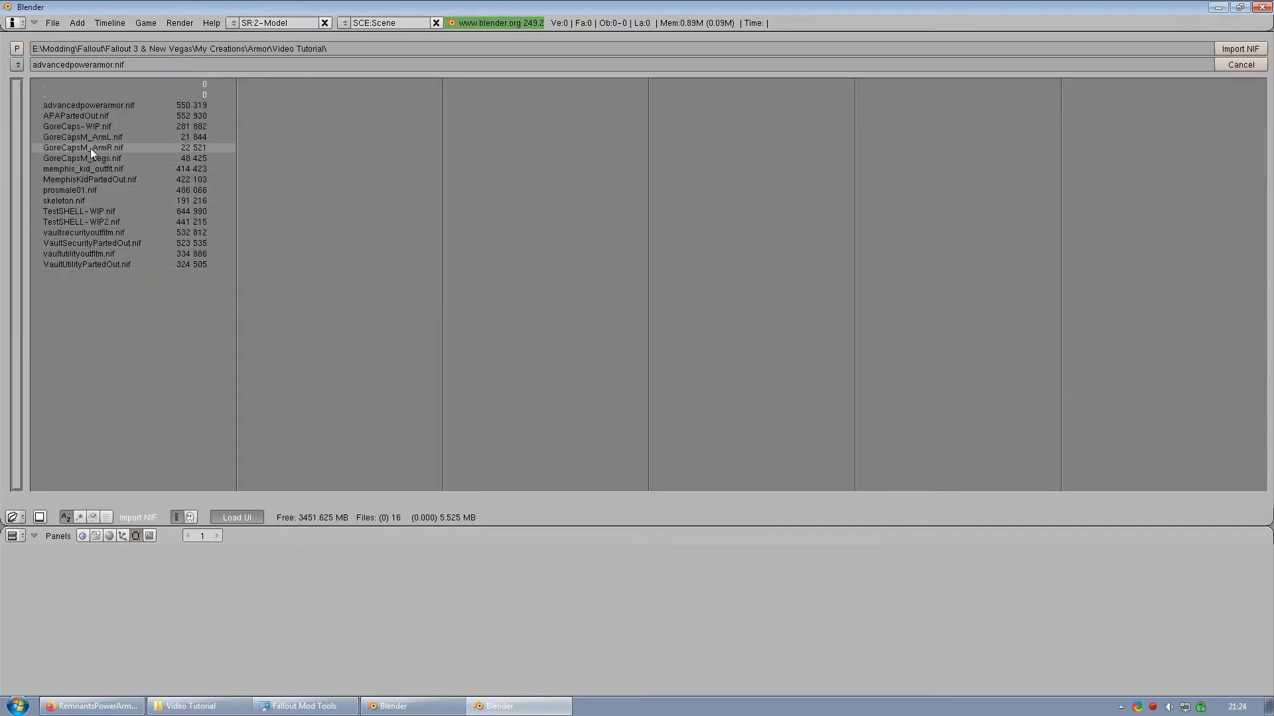
{"action": "left_click", "coordinate": [94, 126]}
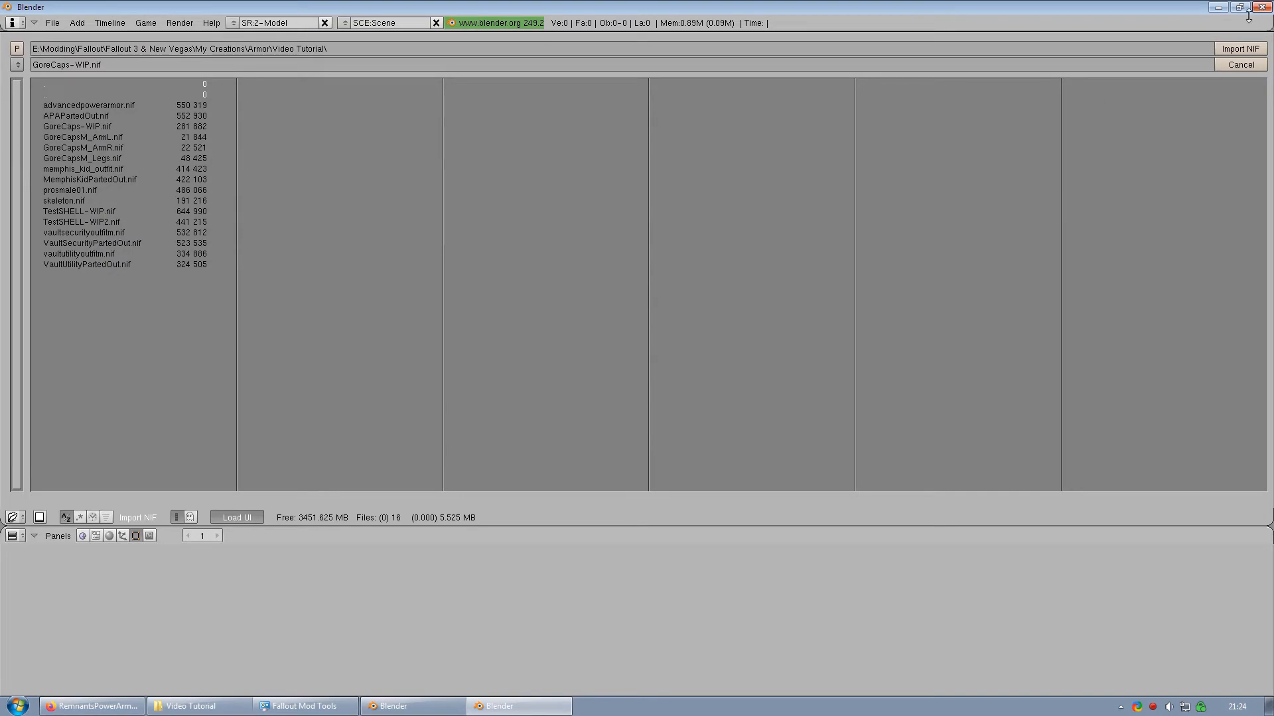
{"action": "left_click", "coordinate": [1238, 51]}
{"action": "left_click", "coordinate": [94, 411]}
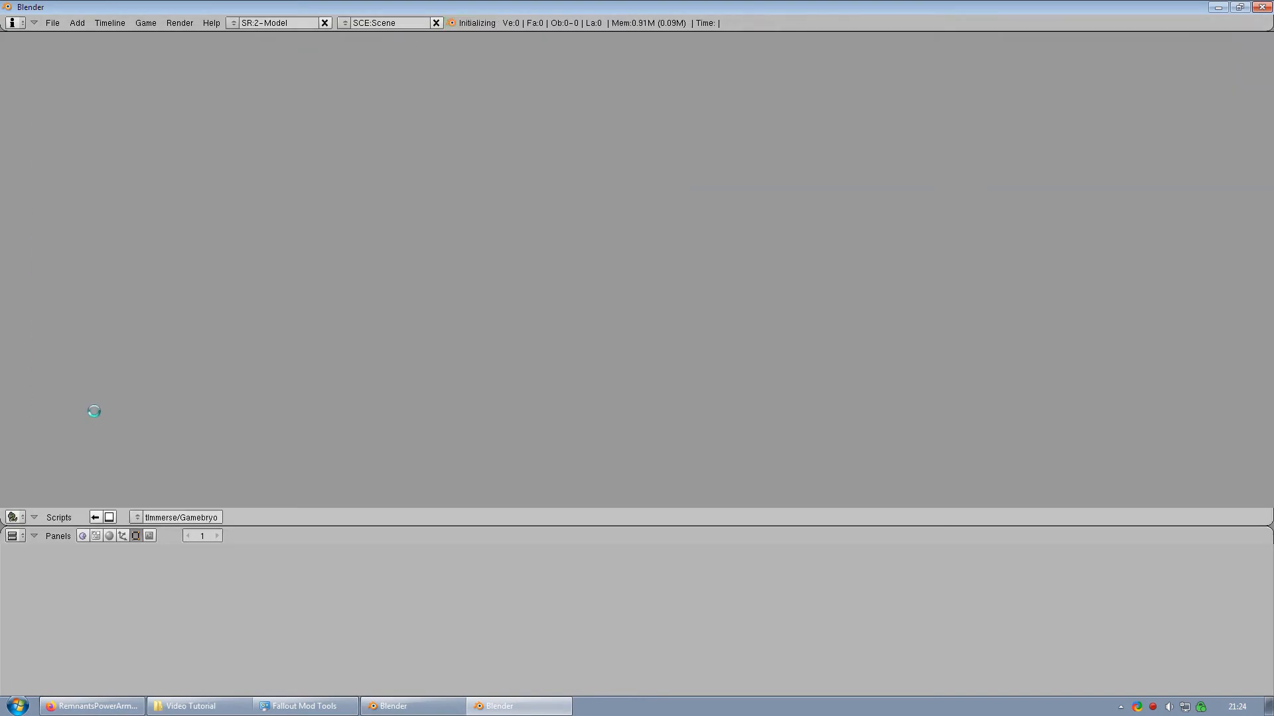
Step: View the imported skeleton from the front, clear the selection and identify the MeatCapBody meshes on both arms
{"action": "scroll", "coordinate": [587, 301], "scroll_direction": "down", "scroll_amount": 6}
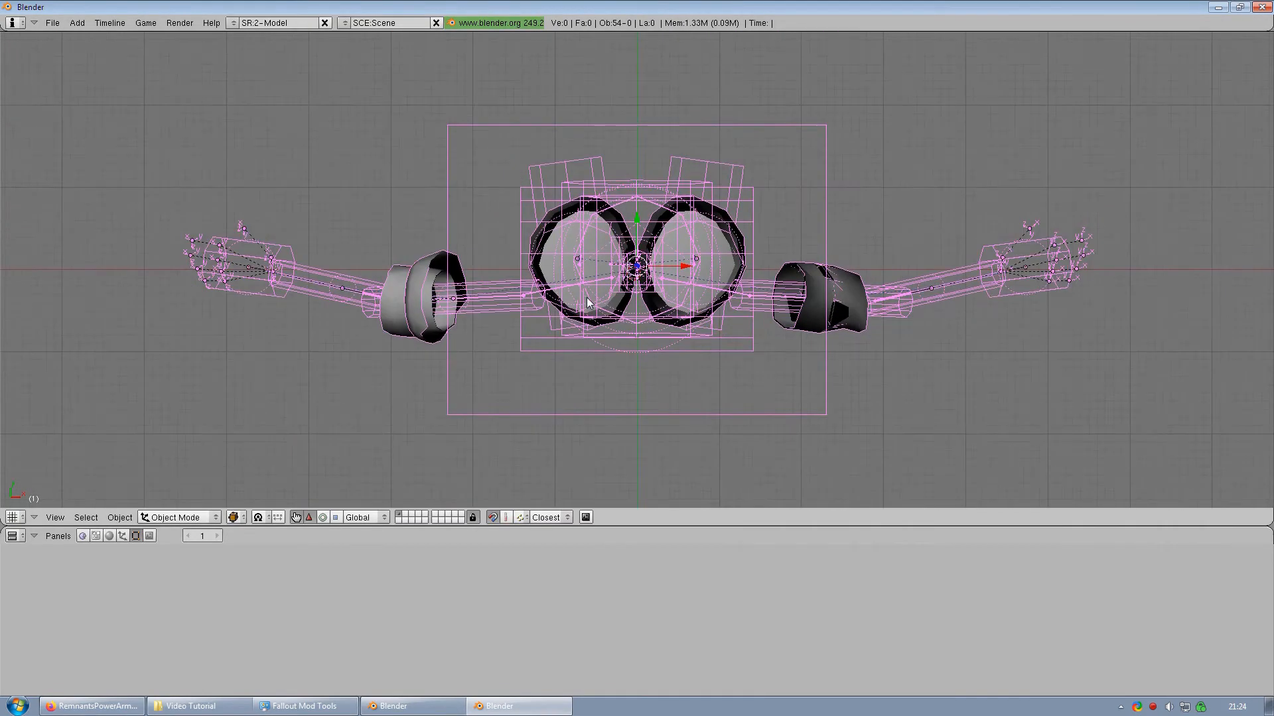
{"action": "middle_click_drag", "start_coordinate": [588, 301], "coordinate": [629, 236]}
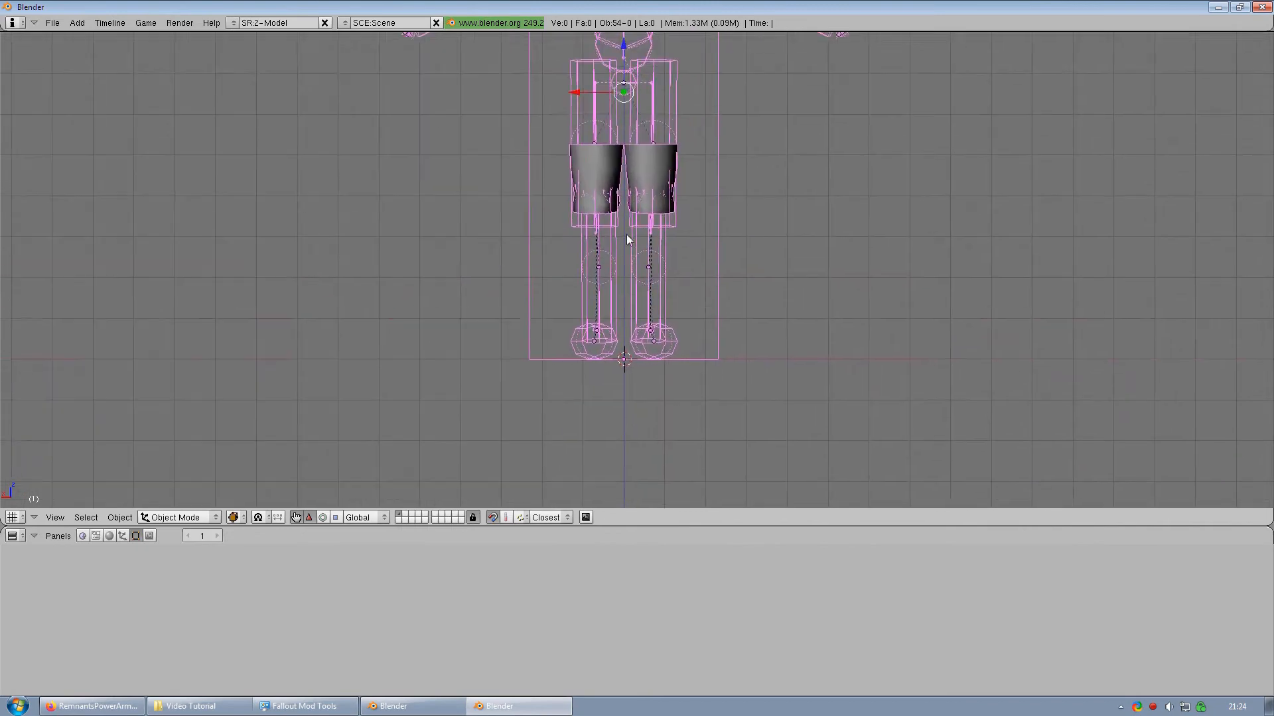
{"action": "scroll", "coordinate": [608, 327], "scroll_direction": "up", "scroll_amount": 3}
{"action": "key", "text": "a"}
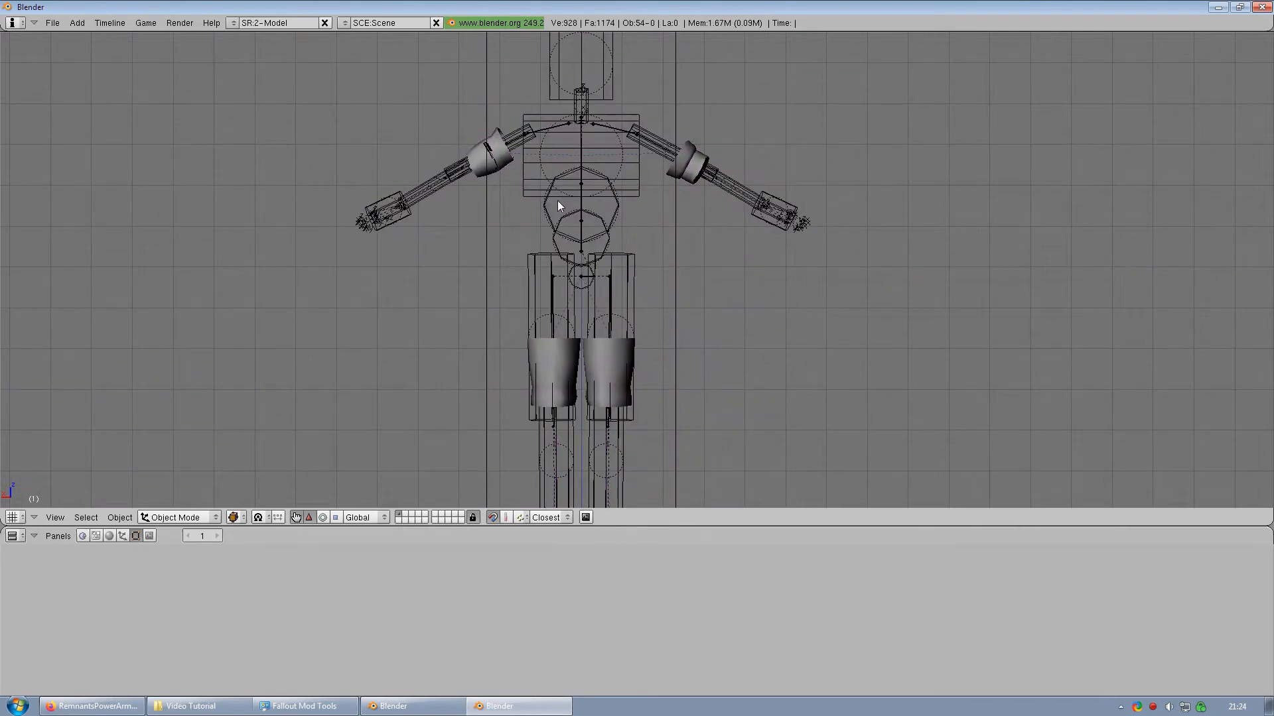
{"action": "scroll", "coordinate": [523, 238], "scroll_direction": "up", "scroll_amount": 1}
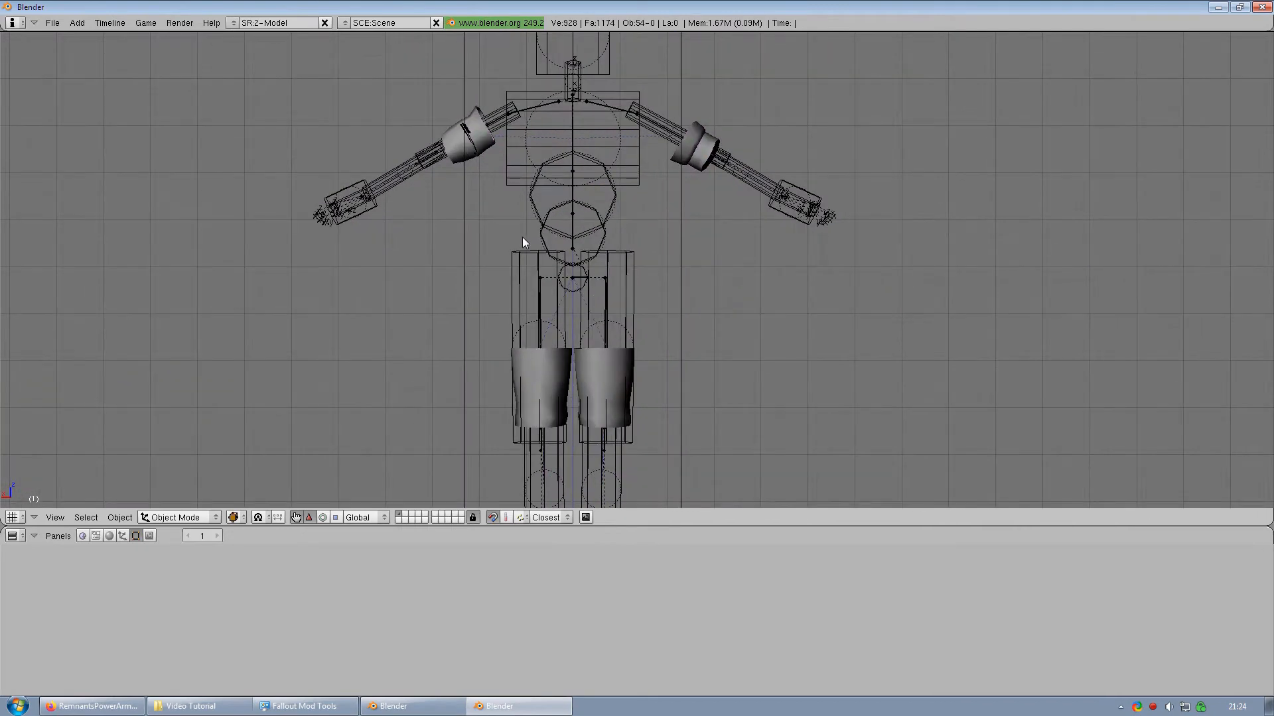
{"action": "right_click", "coordinate": [483, 138]}
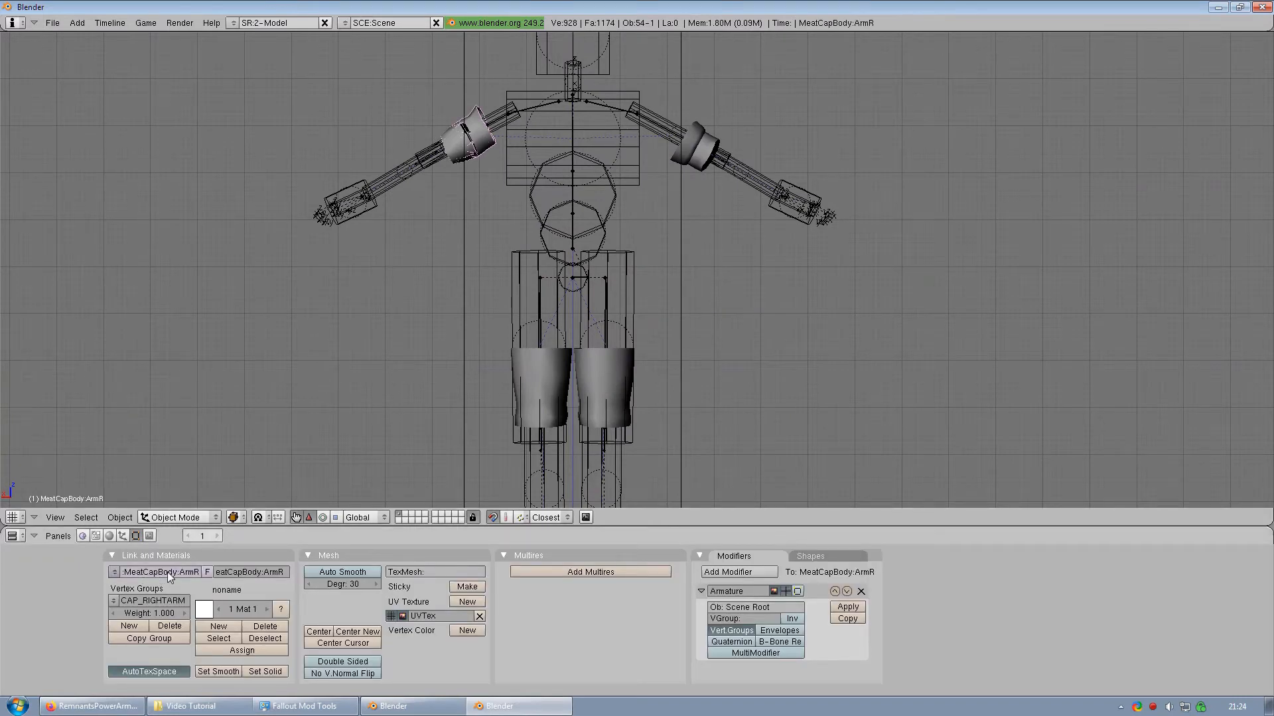
{"action": "right_click", "coordinate": [693, 134]}
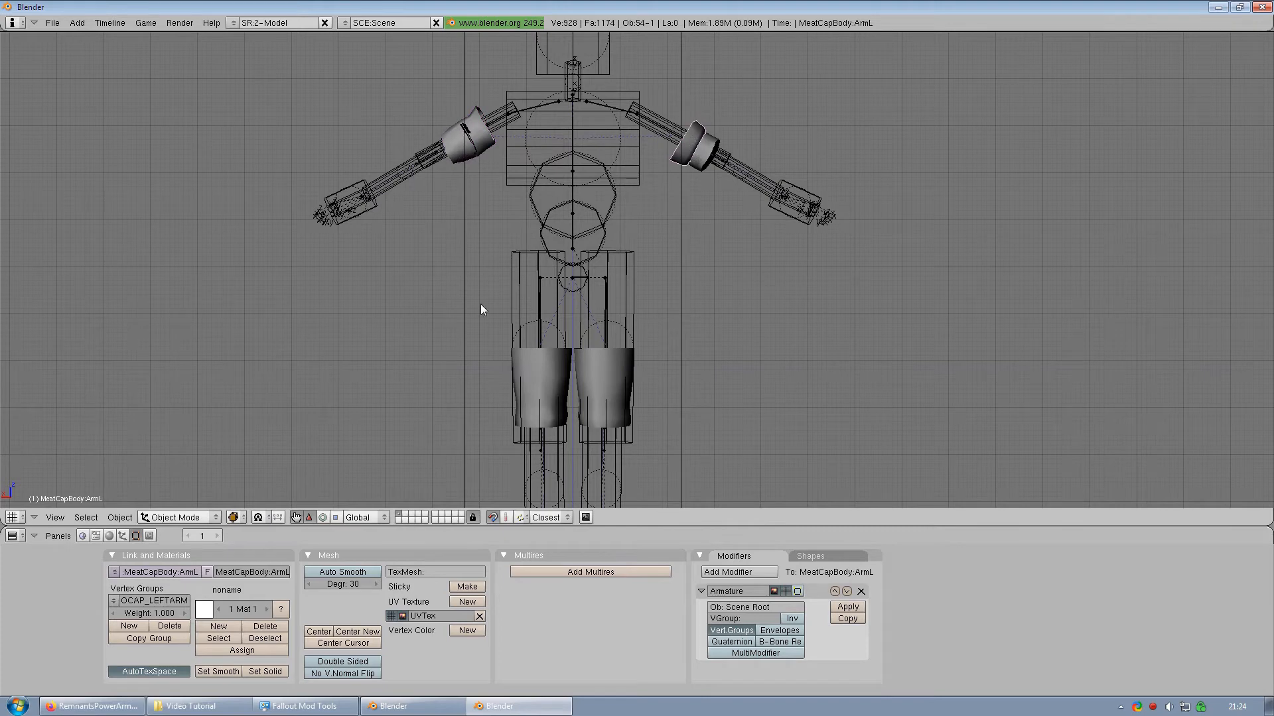
{"action": "right_click", "coordinate": [486, 140]}
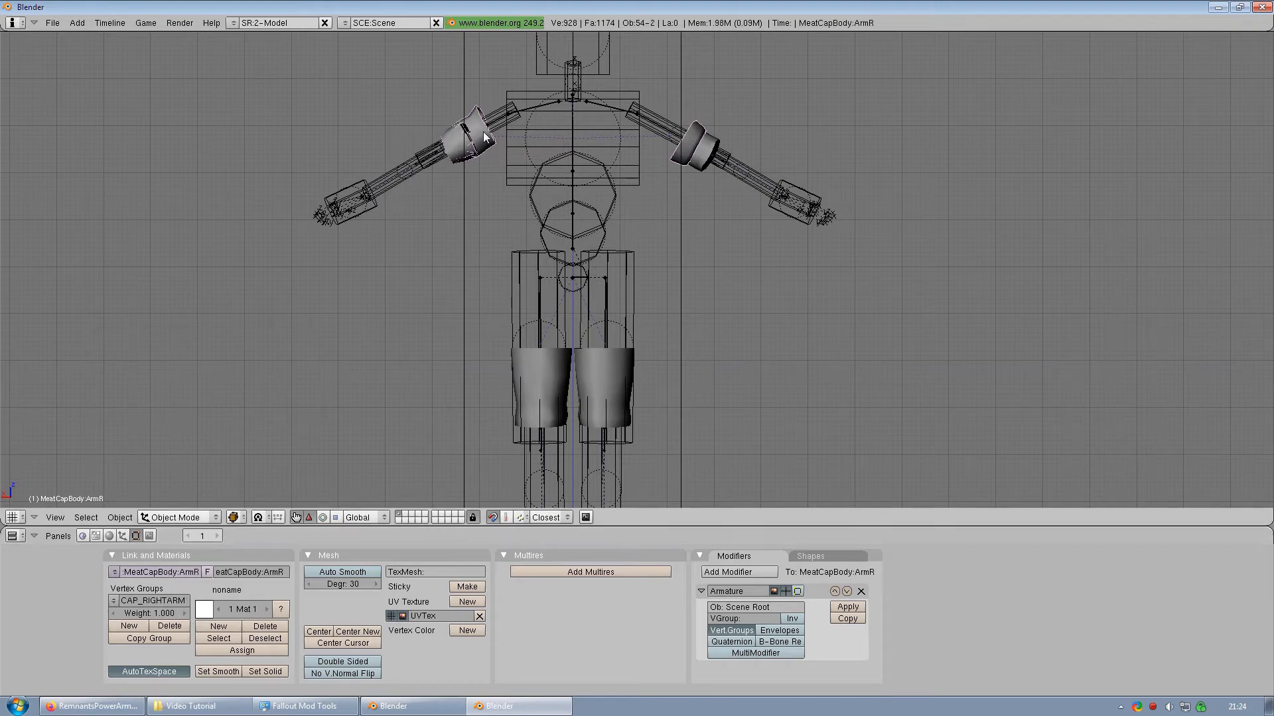
Step: Join the MeatCapBody Legs, ArmR and ArmL meshes into one object with ArmL active, and hide the joined mesh
{"action": "right_click", "coordinate": [560, 369]}
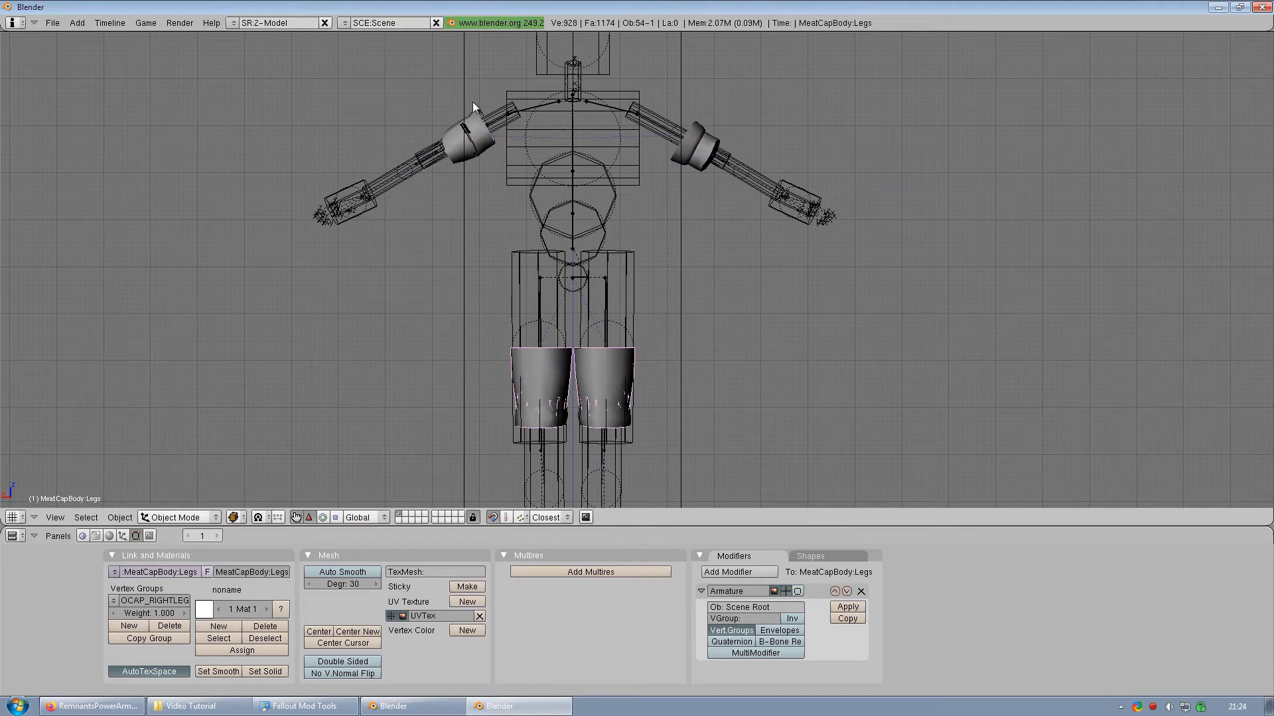
{"action": "right_click", "coordinate": [479, 130], "text": "shift"}
{"action": "right_click", "coordinate": [693, 138], "text": "shift"}
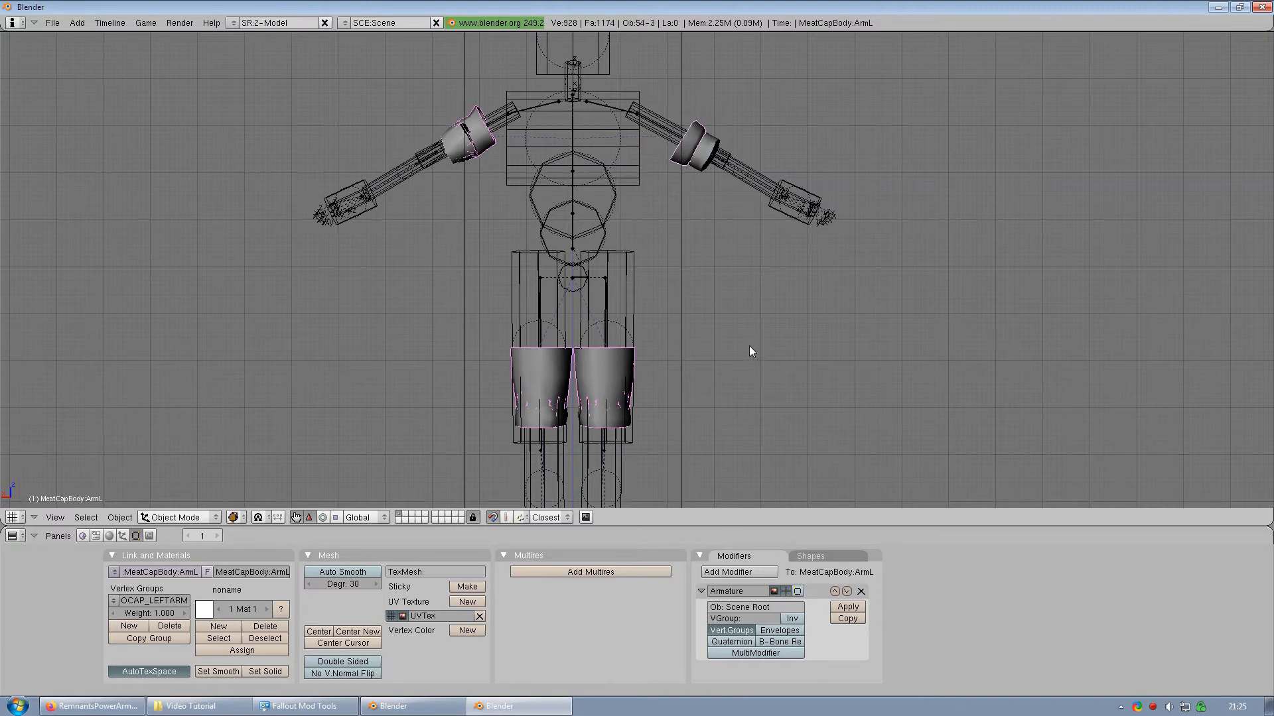
{"action": "key", "text": "ctrl+j"}
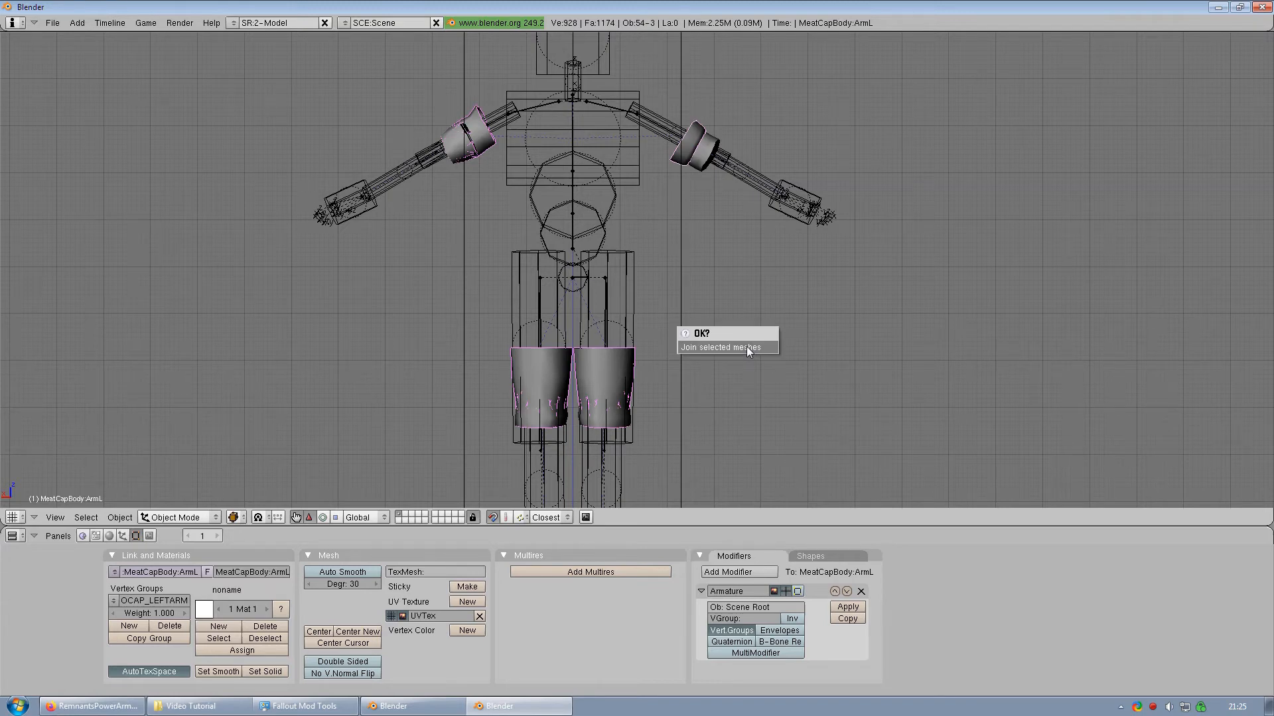
{"action": "left_click", "coordinate": [746, 347]}
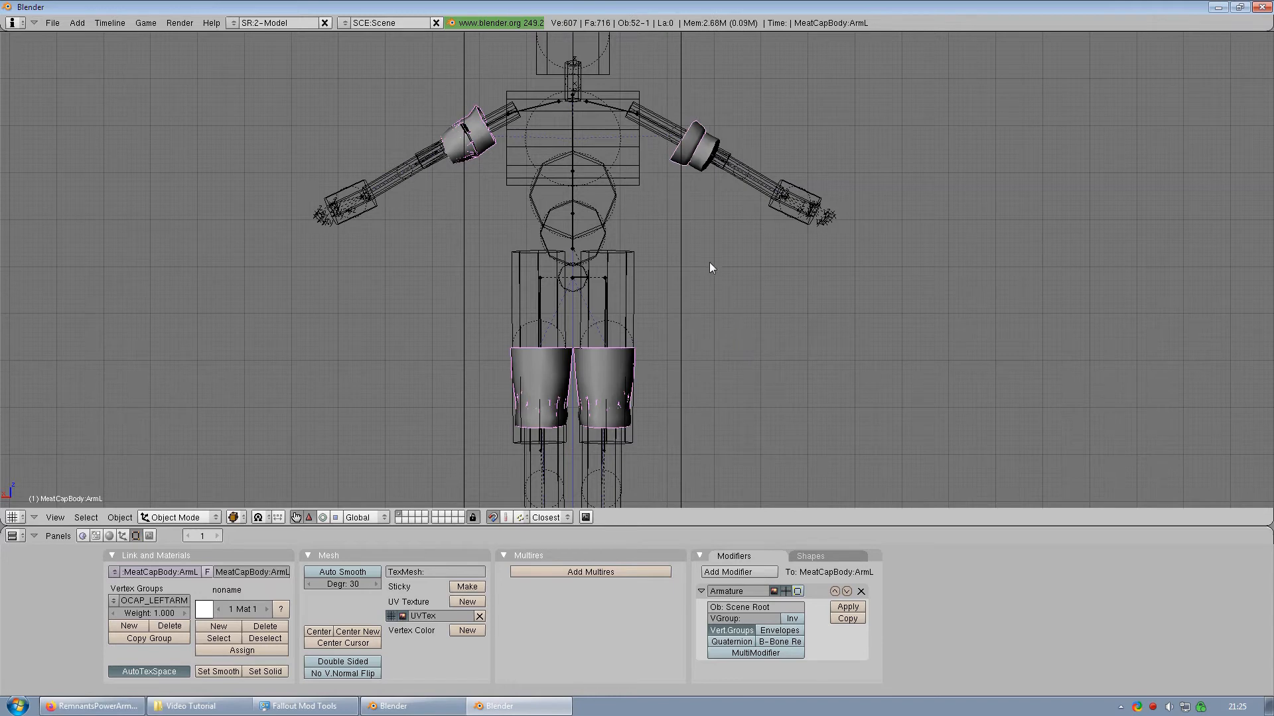
{"action": "key", "text": "Tab"}
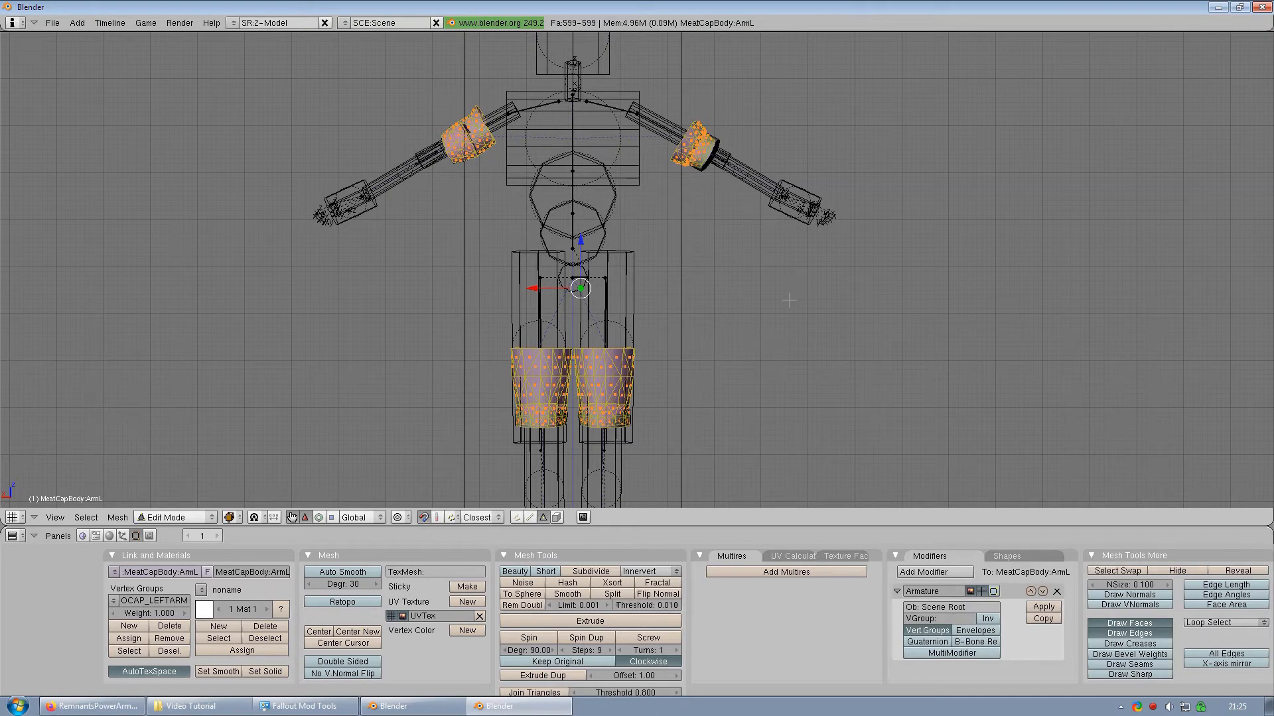
{"action": "key", "text": "Tab"}
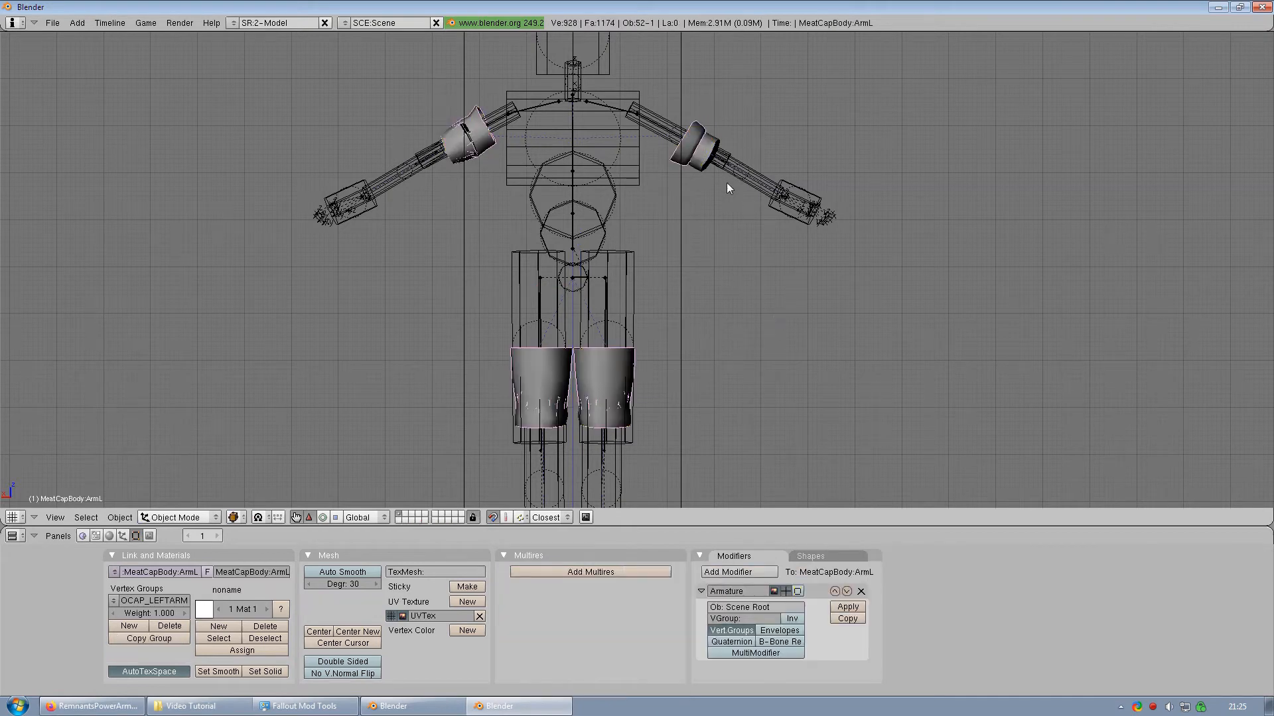
{"action": "key", "text": "a"}
Step: Join the MeatCapLimbs ArmL, Legs and ArmR meshes into one object with ArmR active, and check it in Edit Mode
{"action": "right_click", "coordinate": [704, 153]}
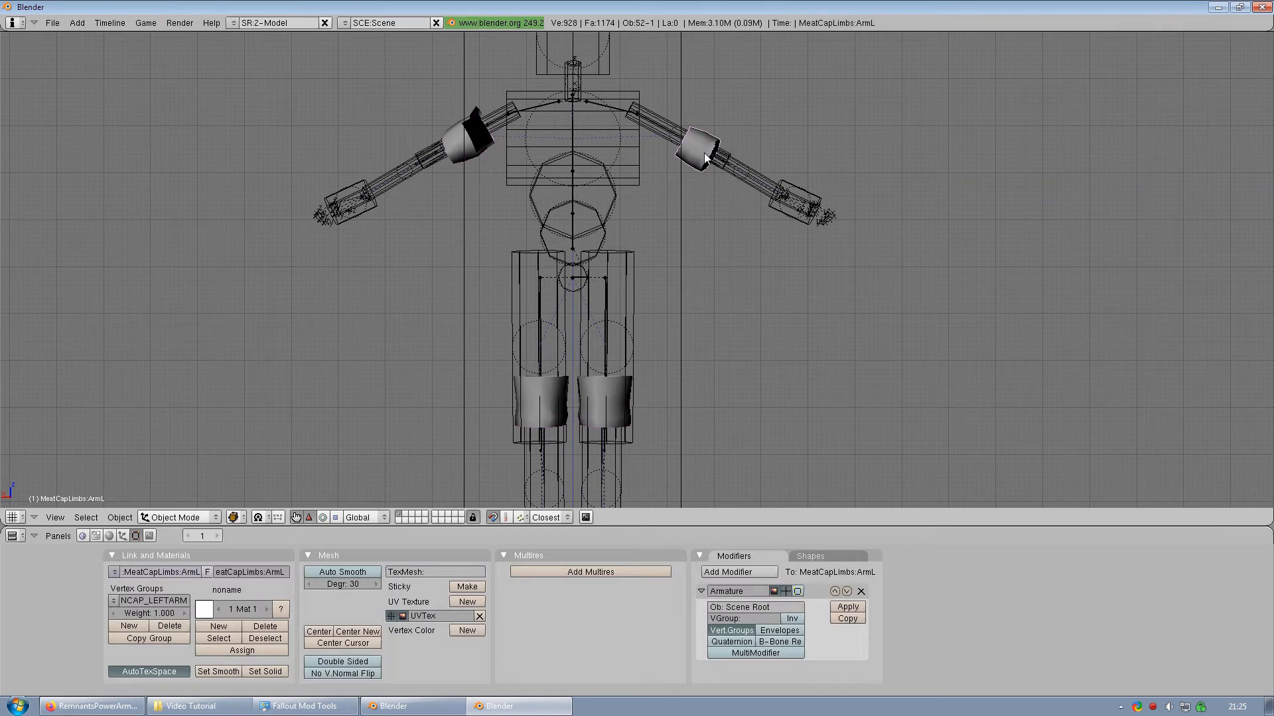
{"action": "right_click", "coordinate": [473, 154]}
{"action": "right_click", "coordinate": [550, 387]}
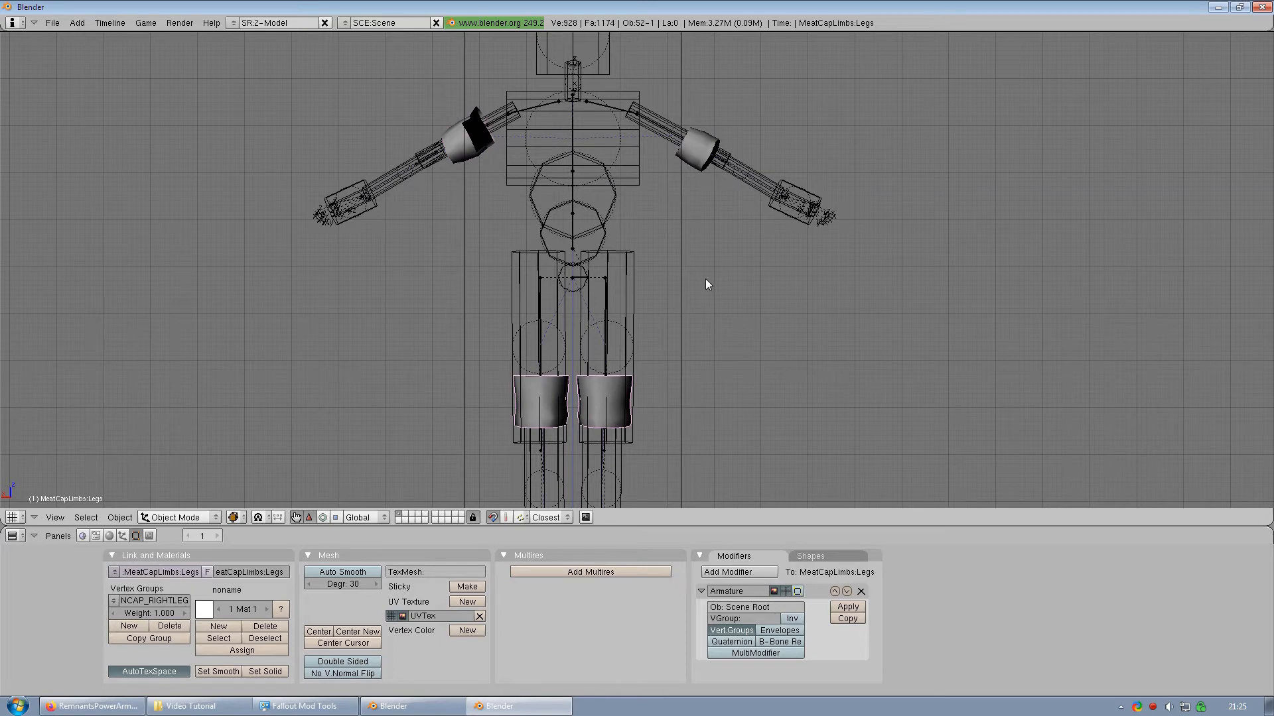
{"action": "right_click", "coordinate": [492, 151]}
{"action": "right_click", "coordinate": [479, 154]}
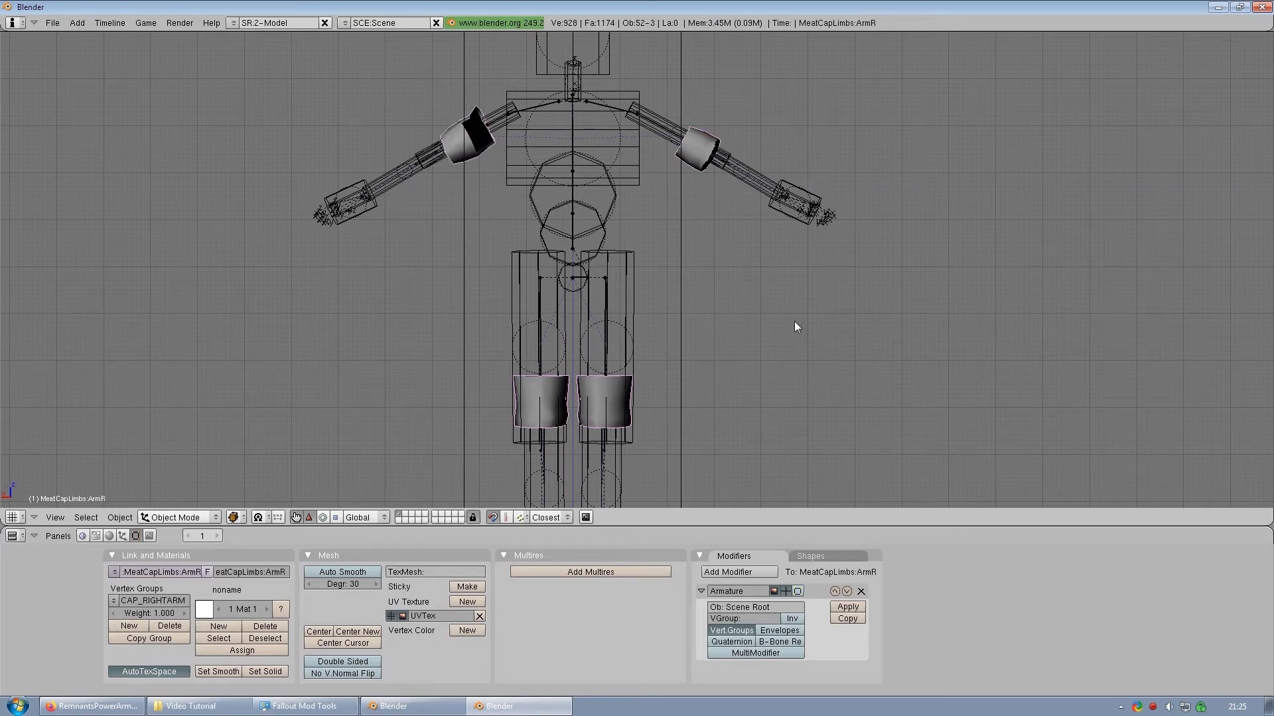
{"action": "key", "text": "ctrl+j"}
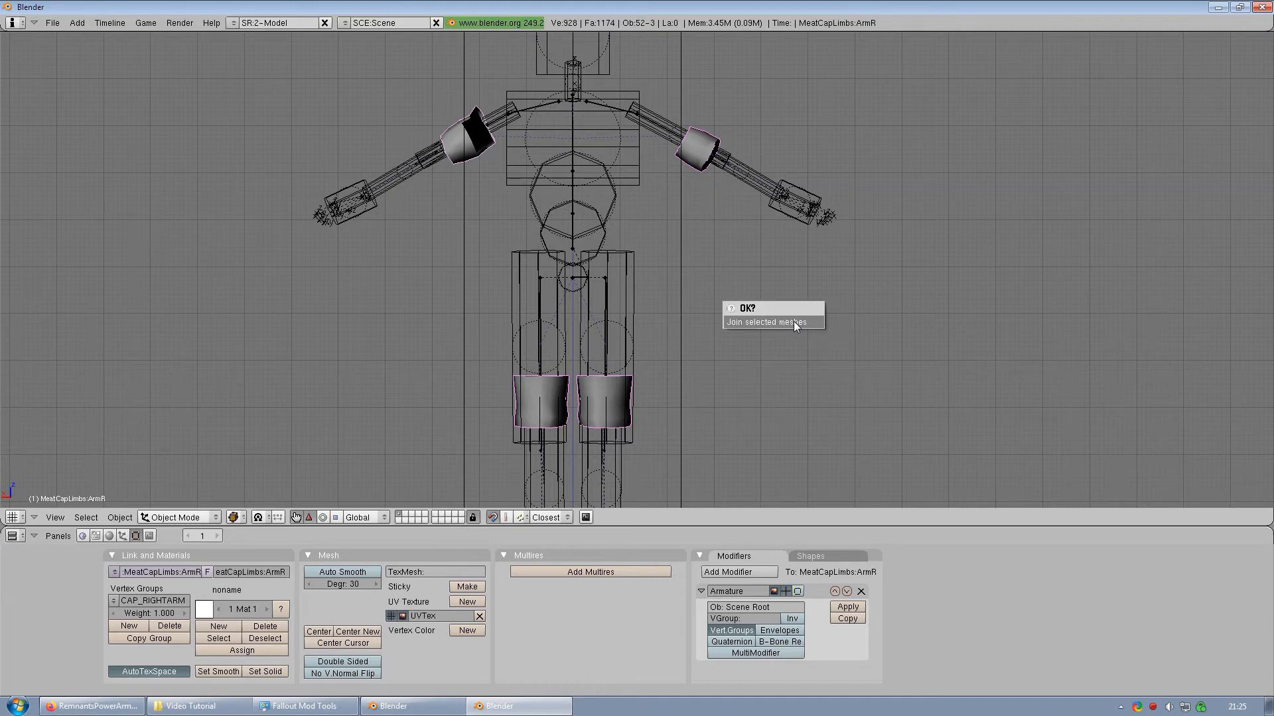
{"action": "left_click", "coordinate": [793, 321]}
{"action": "key", "text": "Tab"}
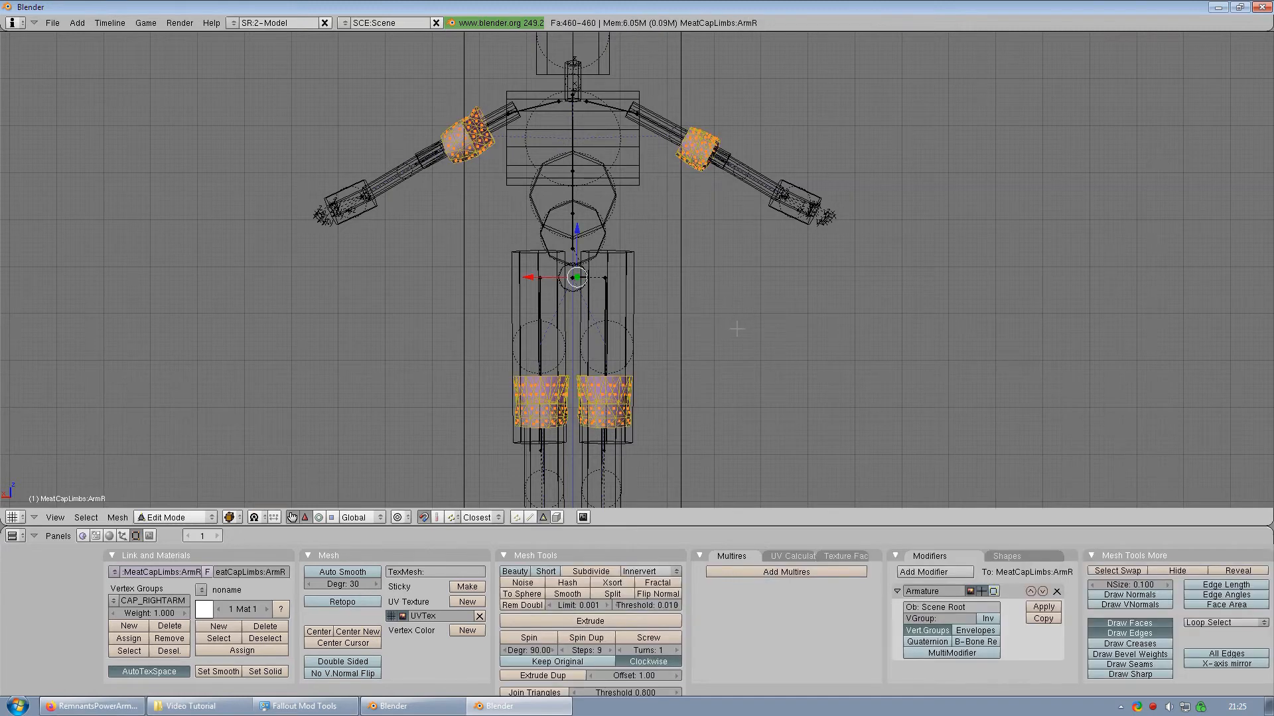
{"action": "key", "text": "Tab"}
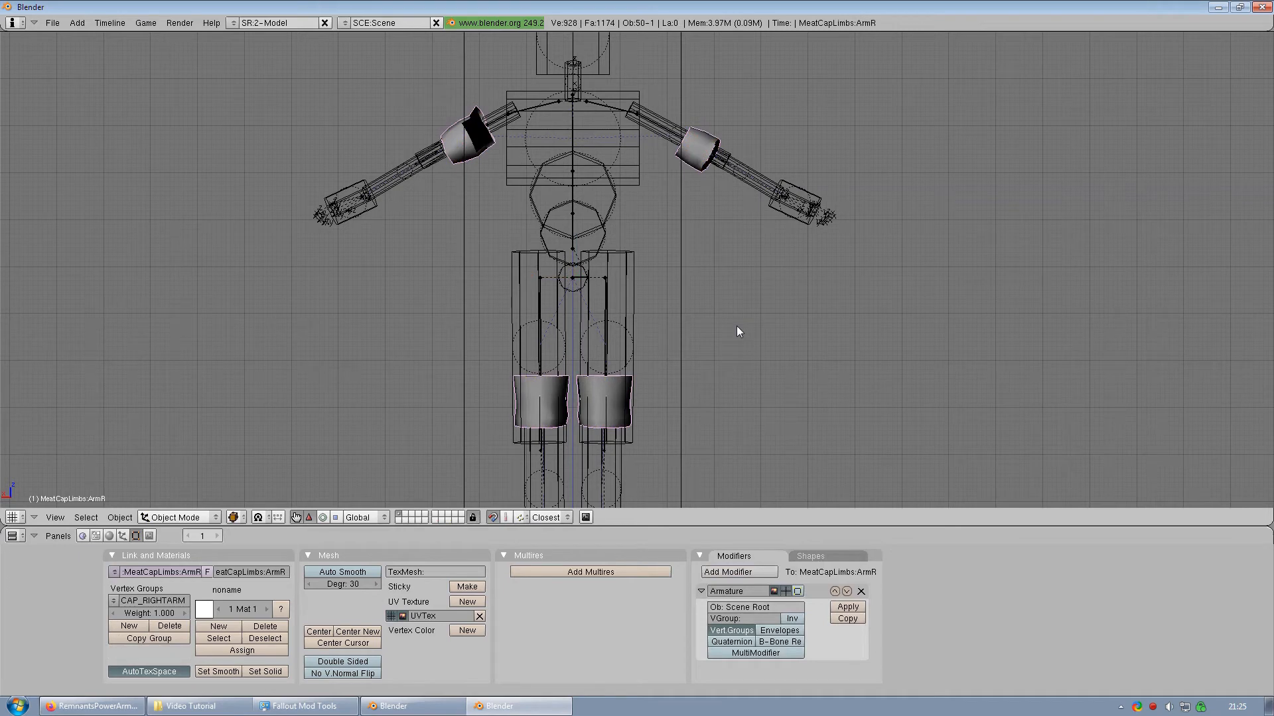
Step: Unhide the joined MeatCapBody mesh and select every object in the scene
{"action": "key", "text": "alt+h"}
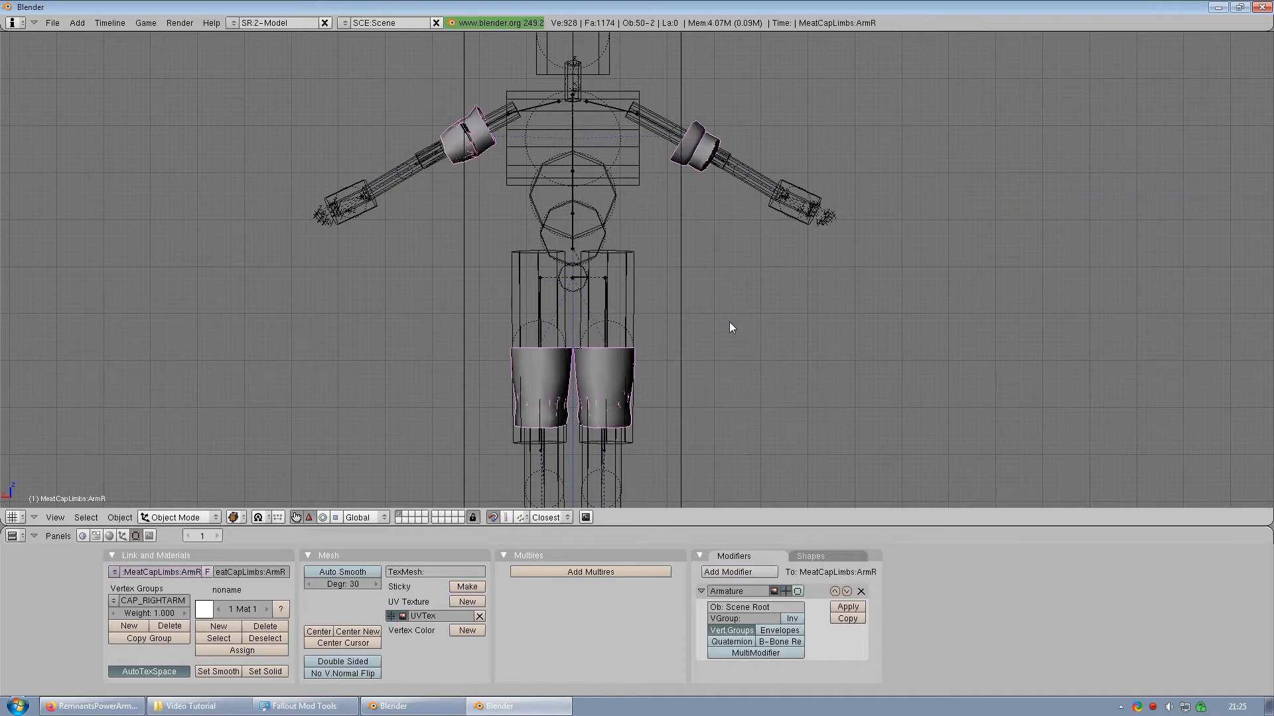
{"action": "key", "text": "a"}
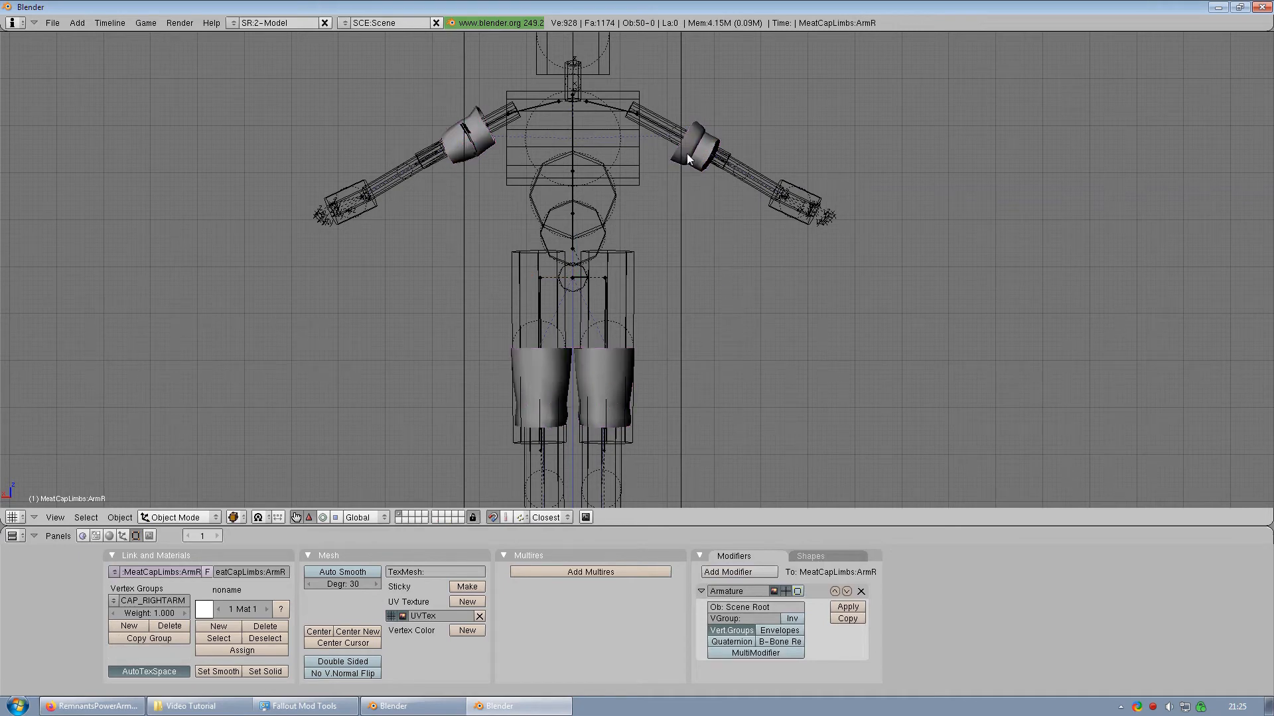
{"action": "key", "text": "a"}
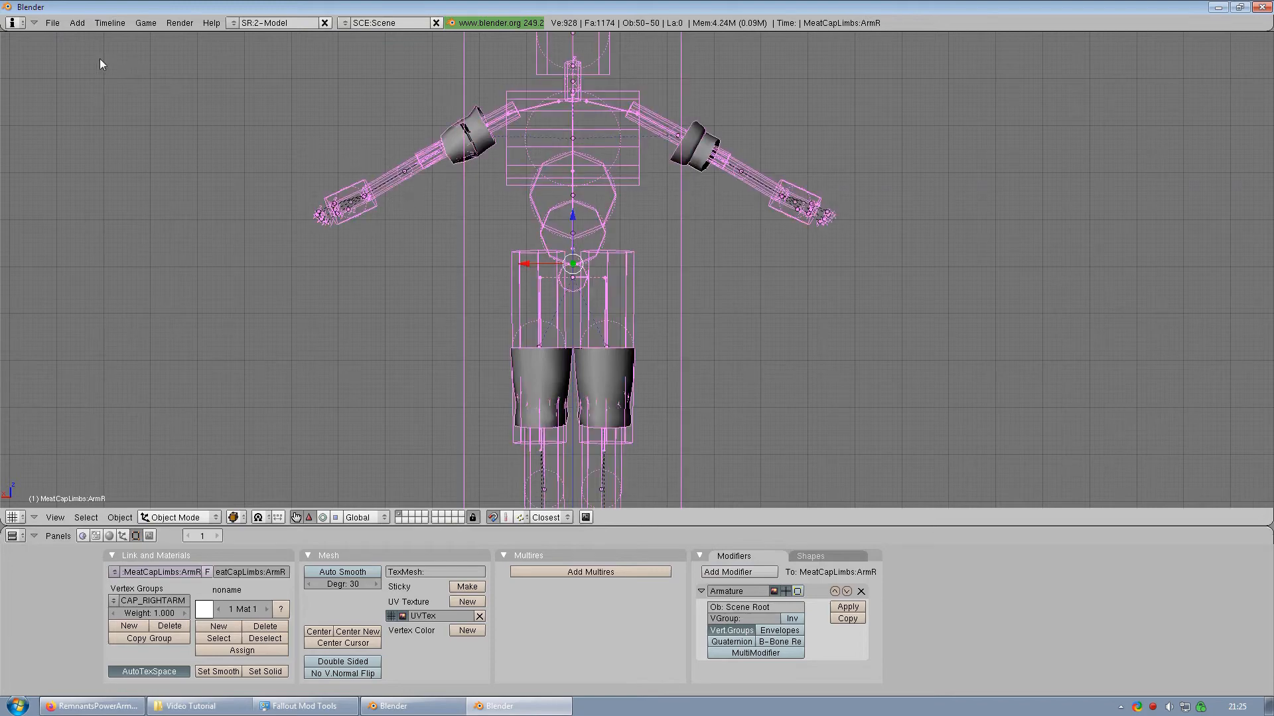
Step: Export the selected objects as GoreCaps-WIP2.nif with the existing Fallout 3 geometry-only settings
{"action": "left_click", "coordinate": [52, 22]}
{"action": "mouse_move", "coordinate": [121, 266]}
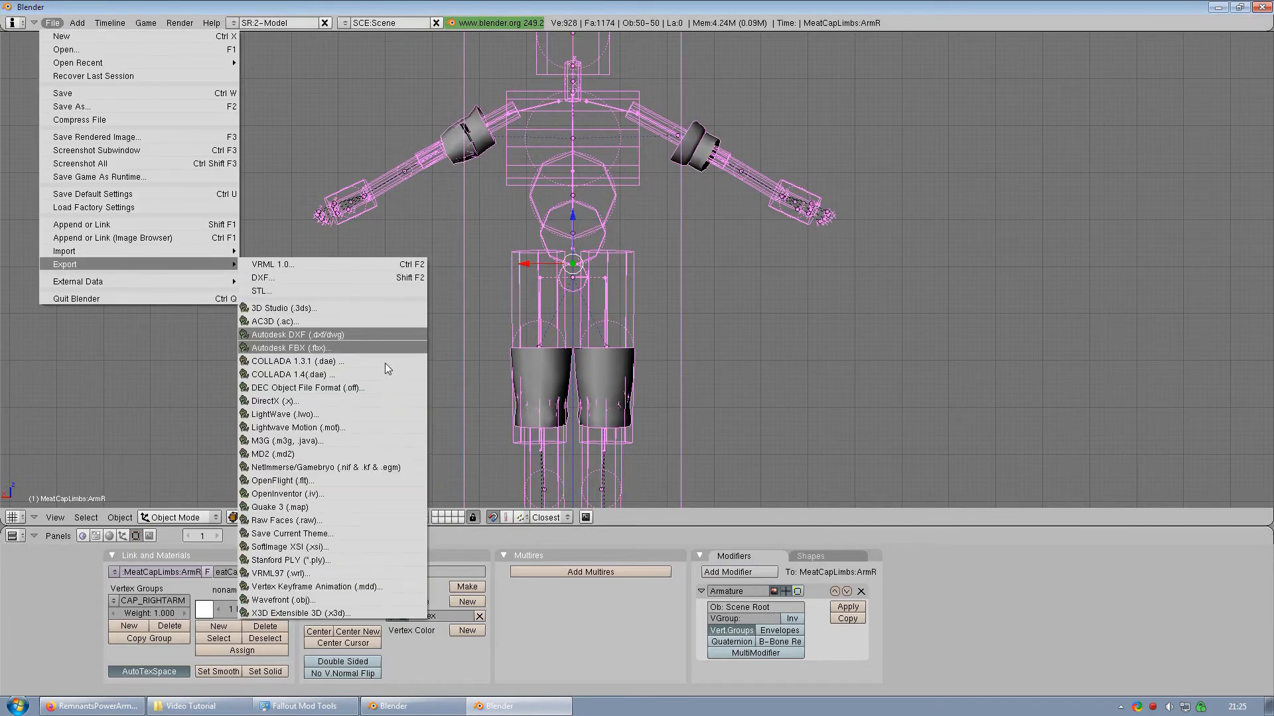
{"action": "left_click", "coordinate": [361, 467]}
{"action": "left_click", "coordinate": [106, 127]}
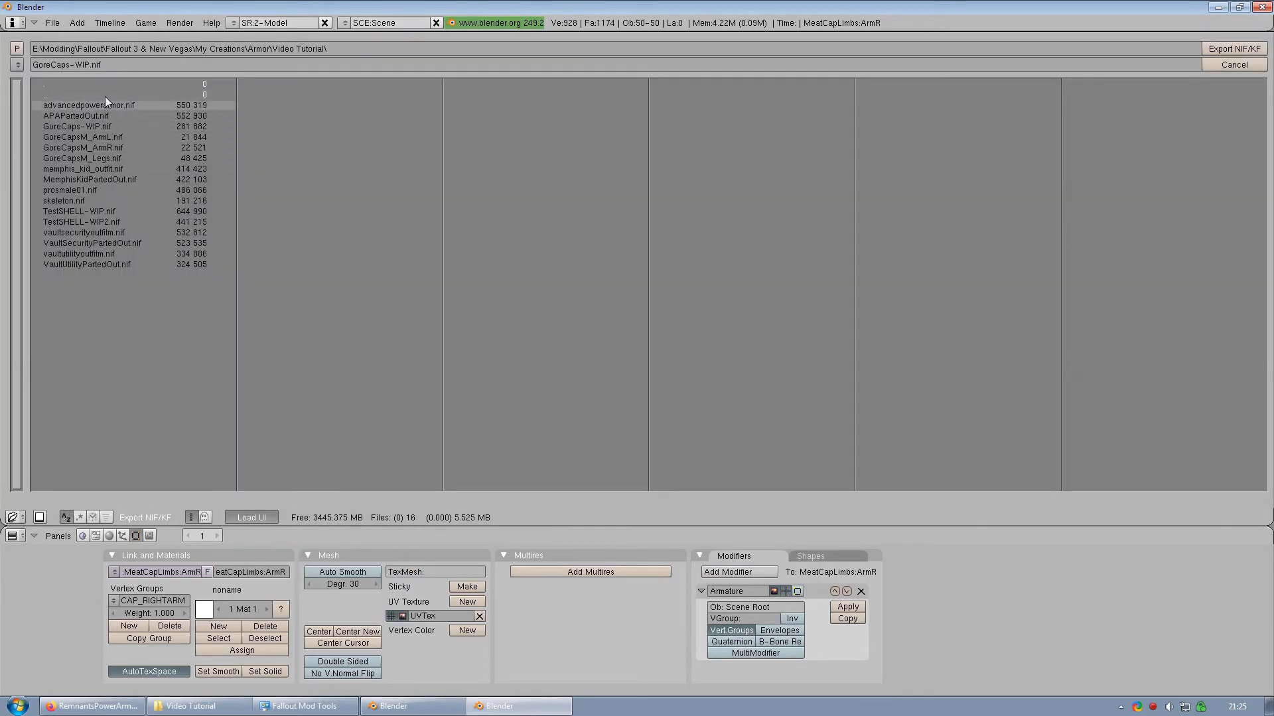
{"action": "left_click", "coordinate": [109, 65]}
{"action": "left_click", "coordinate": [88, 65]}
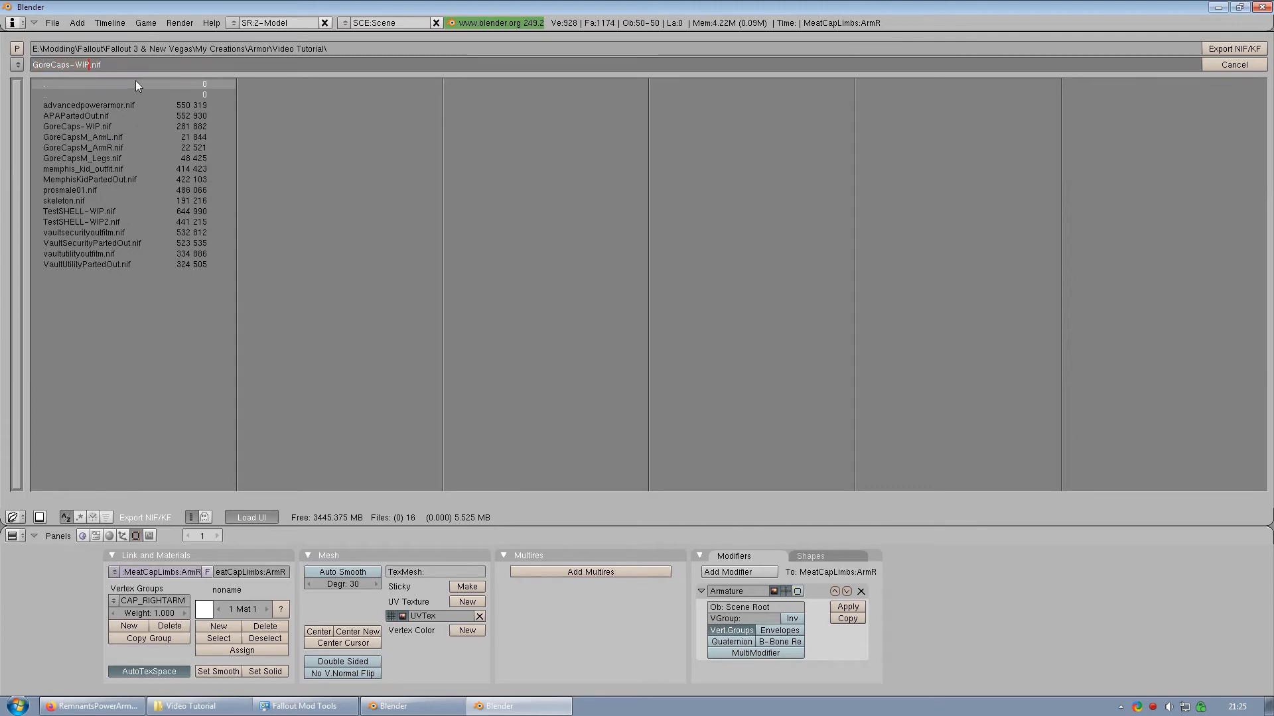
{"action": "type", "text": "2"}
{"action": "left_click", "coordinate": [1245, 50]}
{"action": "left_click", "coordinate": [1245, 49]}
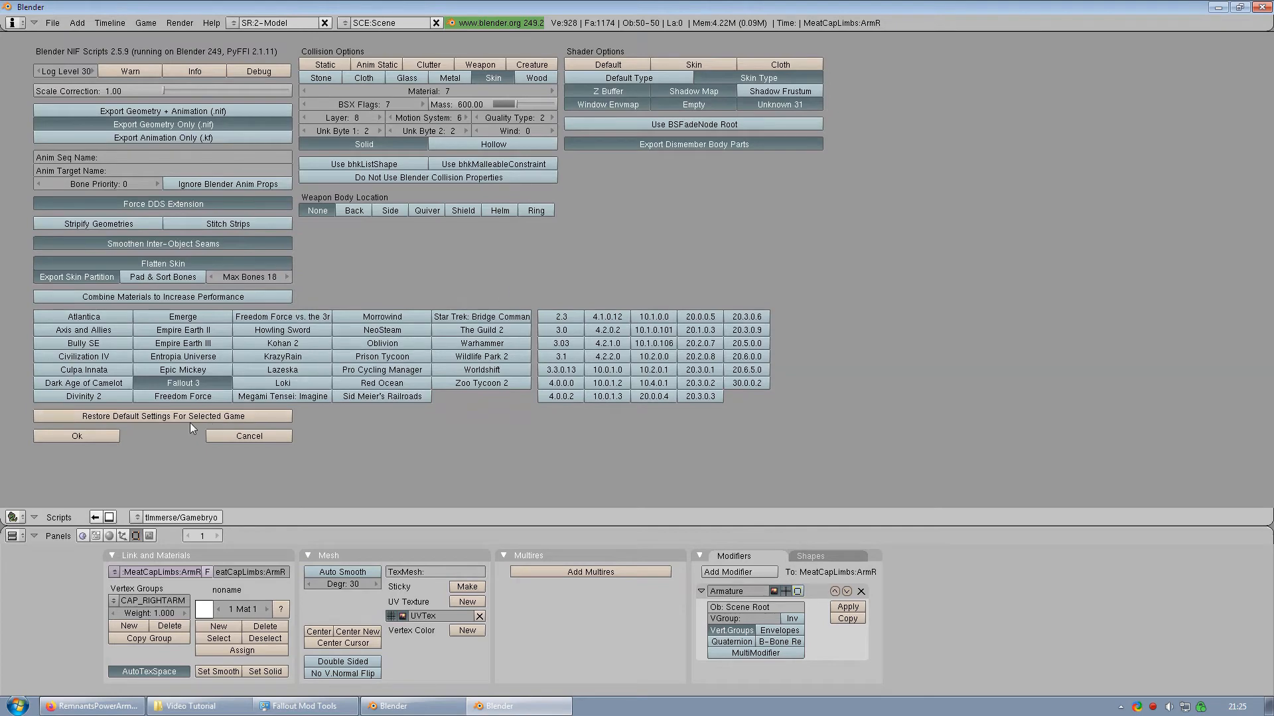
{"action": "left_click", "coordinate": [103, 436]}
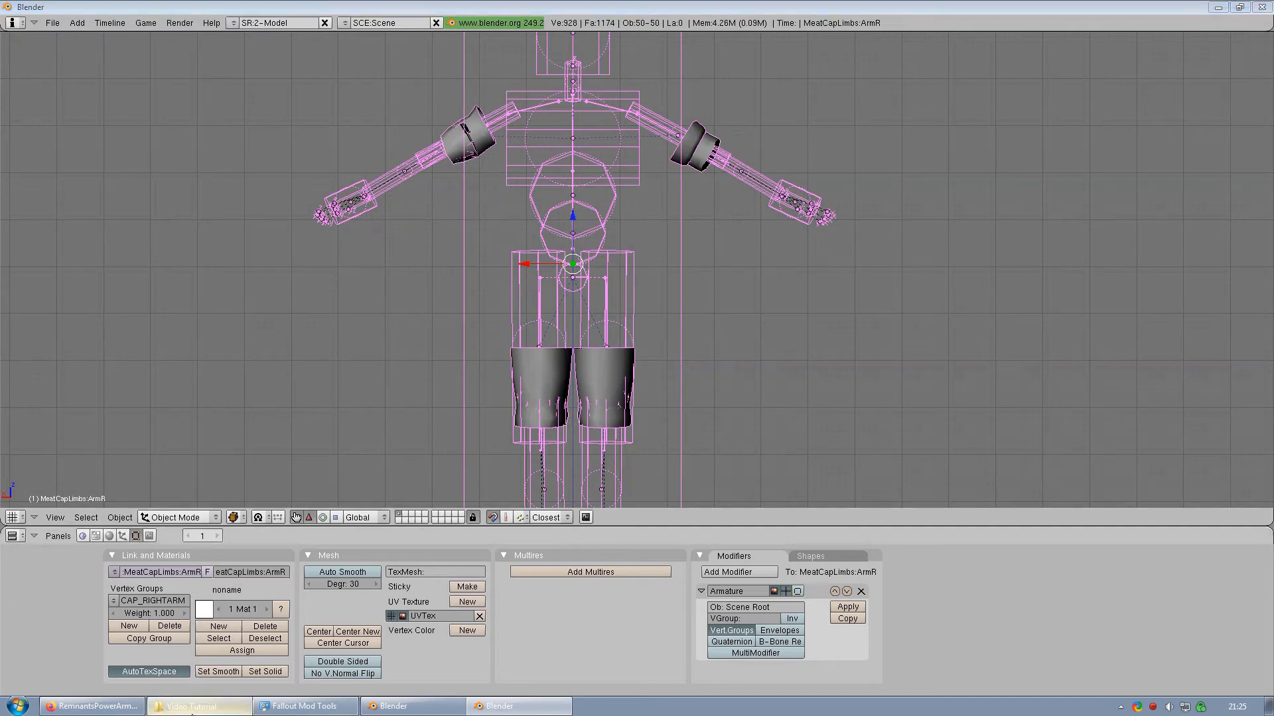
Step: Open GoreCaps-WIP2.nif in NifSkope and examine the joined MeatCapLimbs and MeatCapBody shapes
{"action": "left_click", "coordinate": [191, 707]}
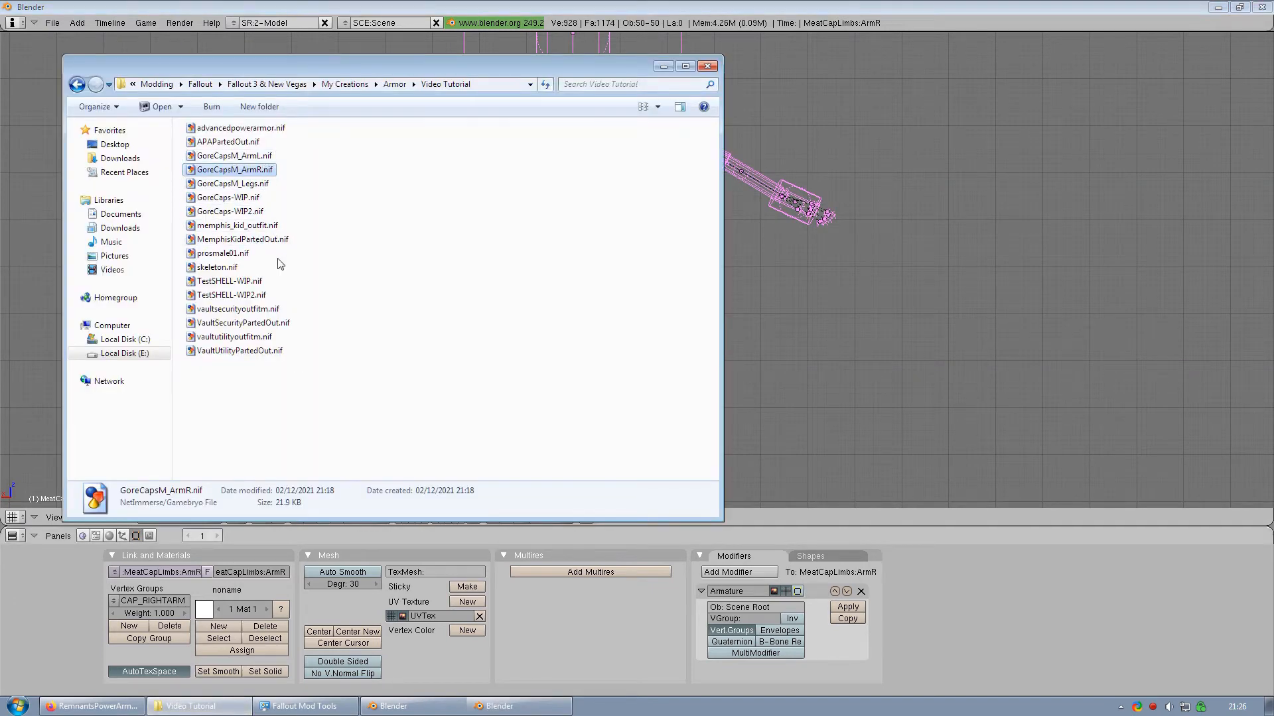
{"action": "left_click", "coordinate": [262, 212]}
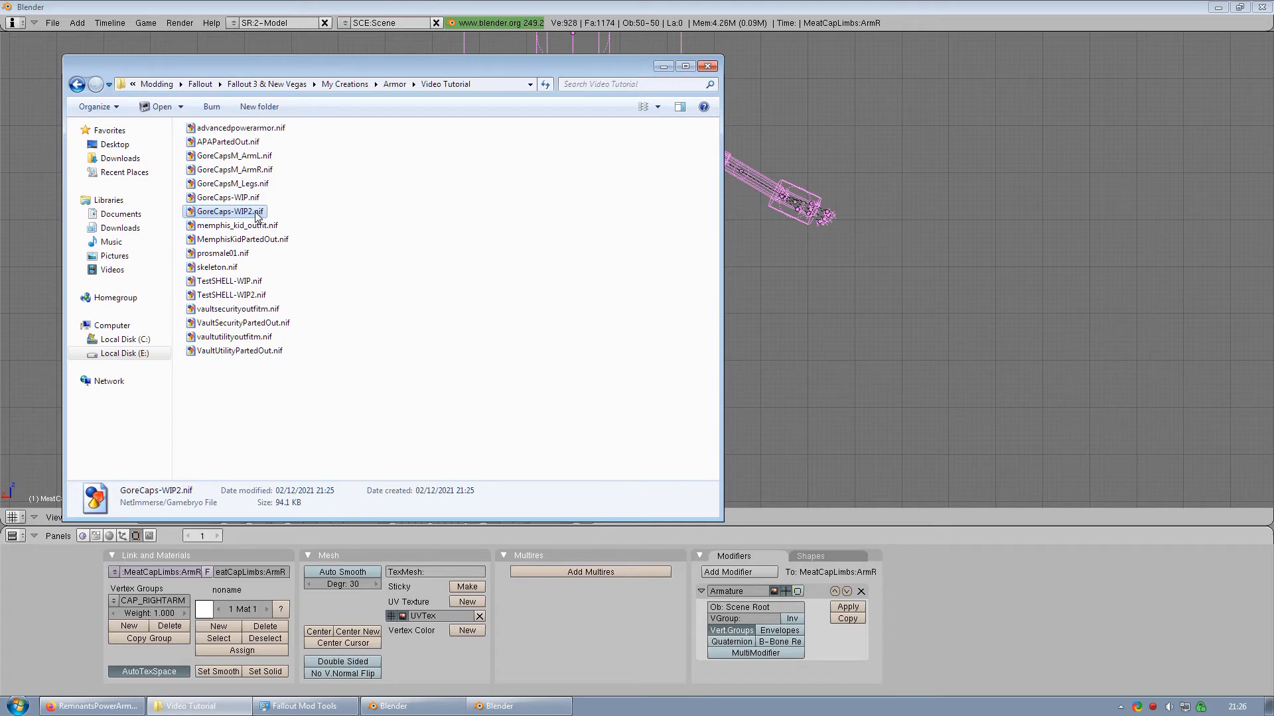
{"action": "double_click", "coordinate": [252, 212]}
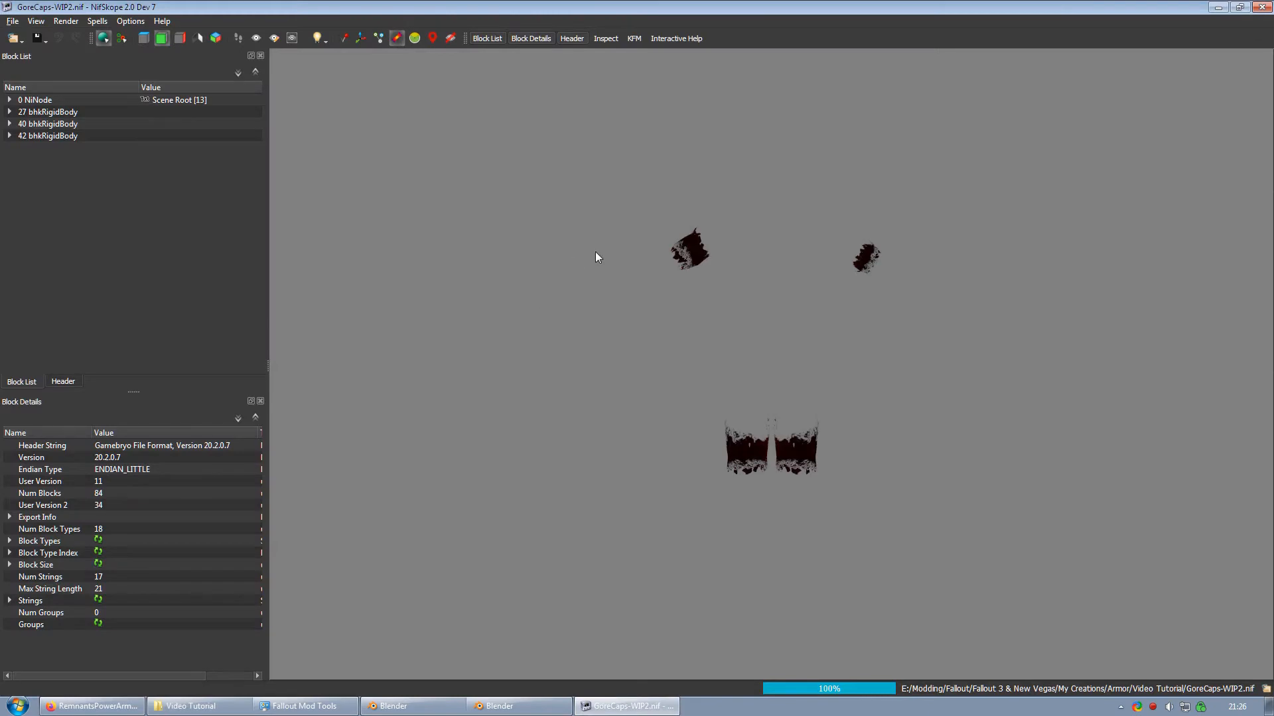
{"action": "left_click", "coordinate": [683, 260]}
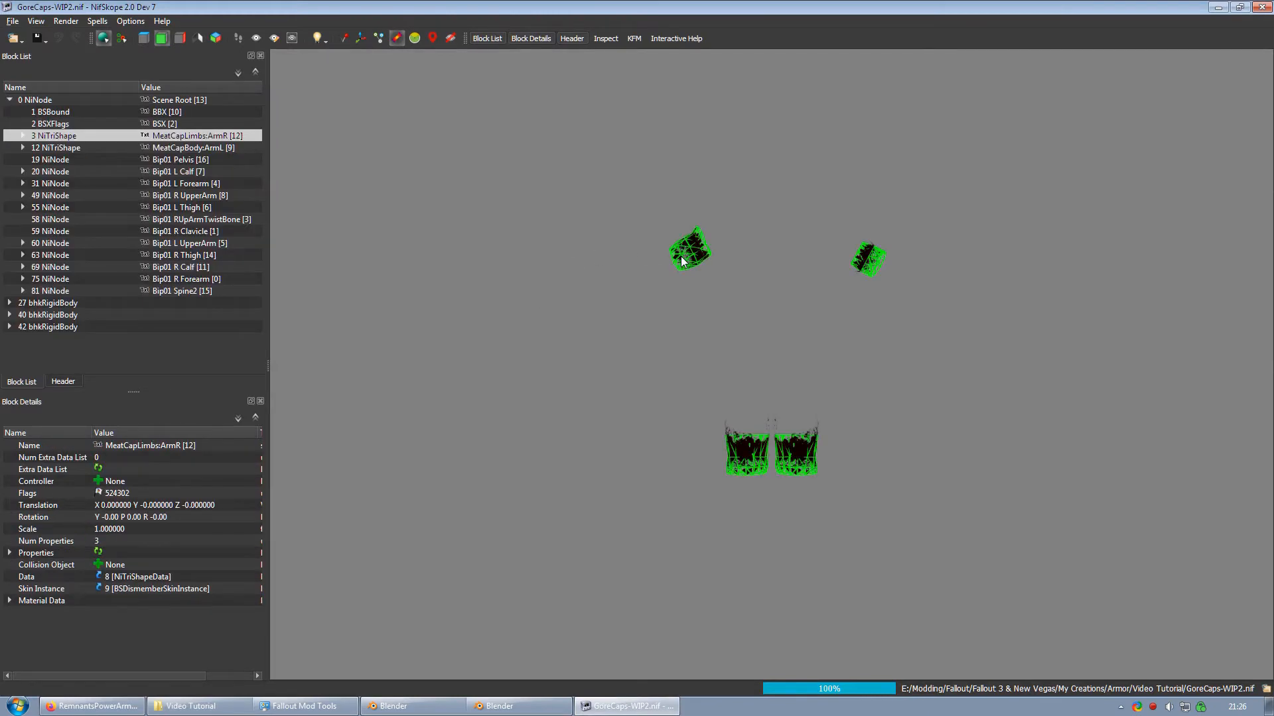
{"action": "left_click", "coordinate": [197, 149]}
{"action": "left_click", "coordinate": [197, 137]}
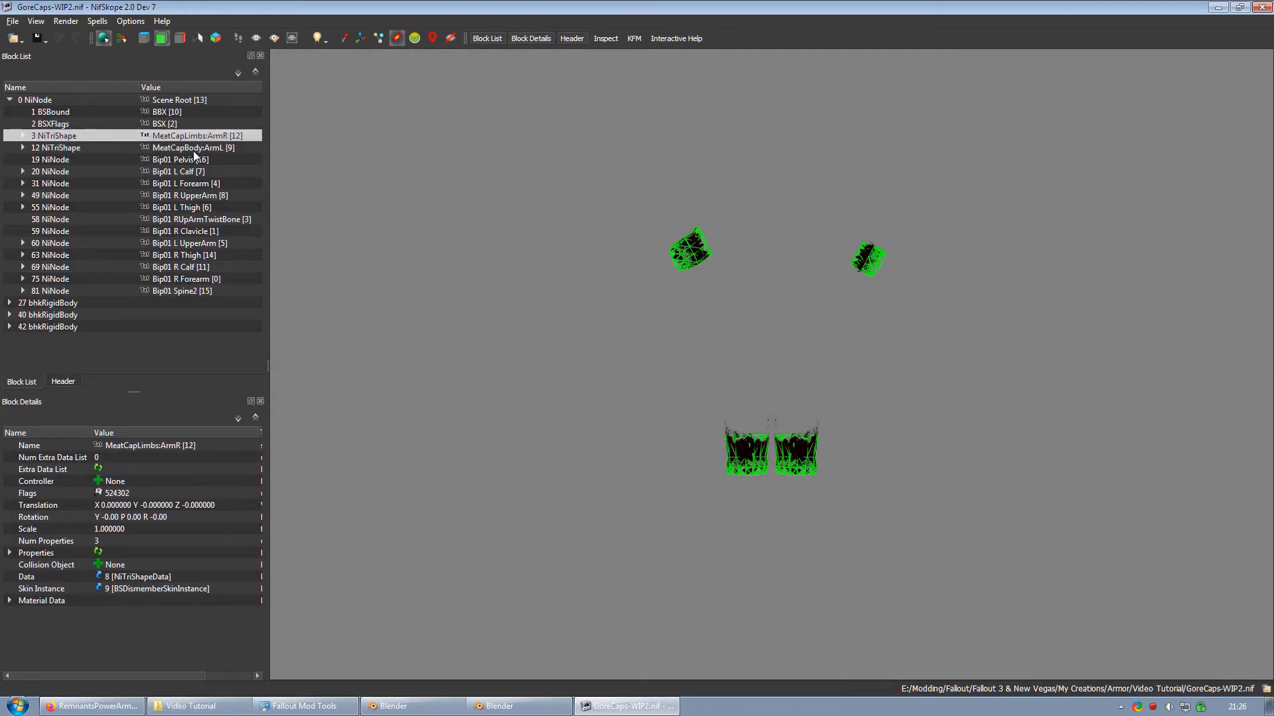
{"action": "left_click", "coordinate": [195, 149]}
{"action": "left_click", "coordinate": [198, 137]}
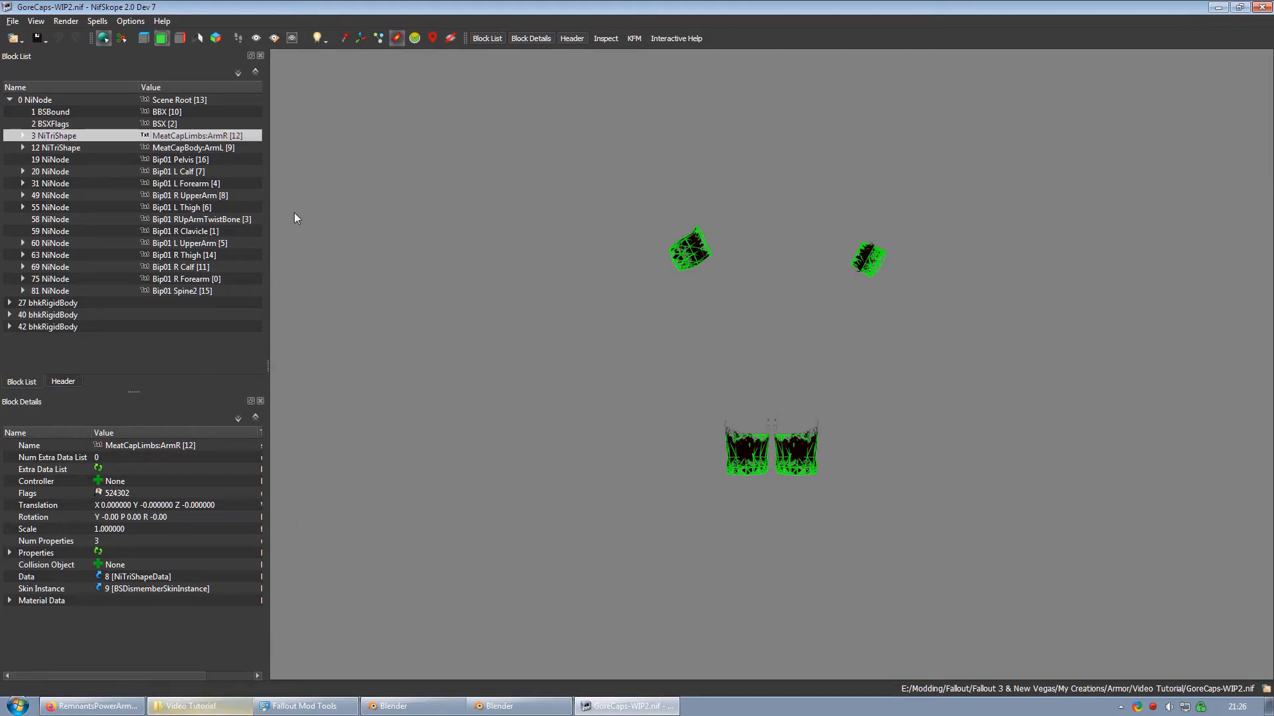
Step: Rename the MeatCapLimbs:ArmR shape as MeatCapLimbs:0
{"action": "left_click", "coordinate": [97, 447]}
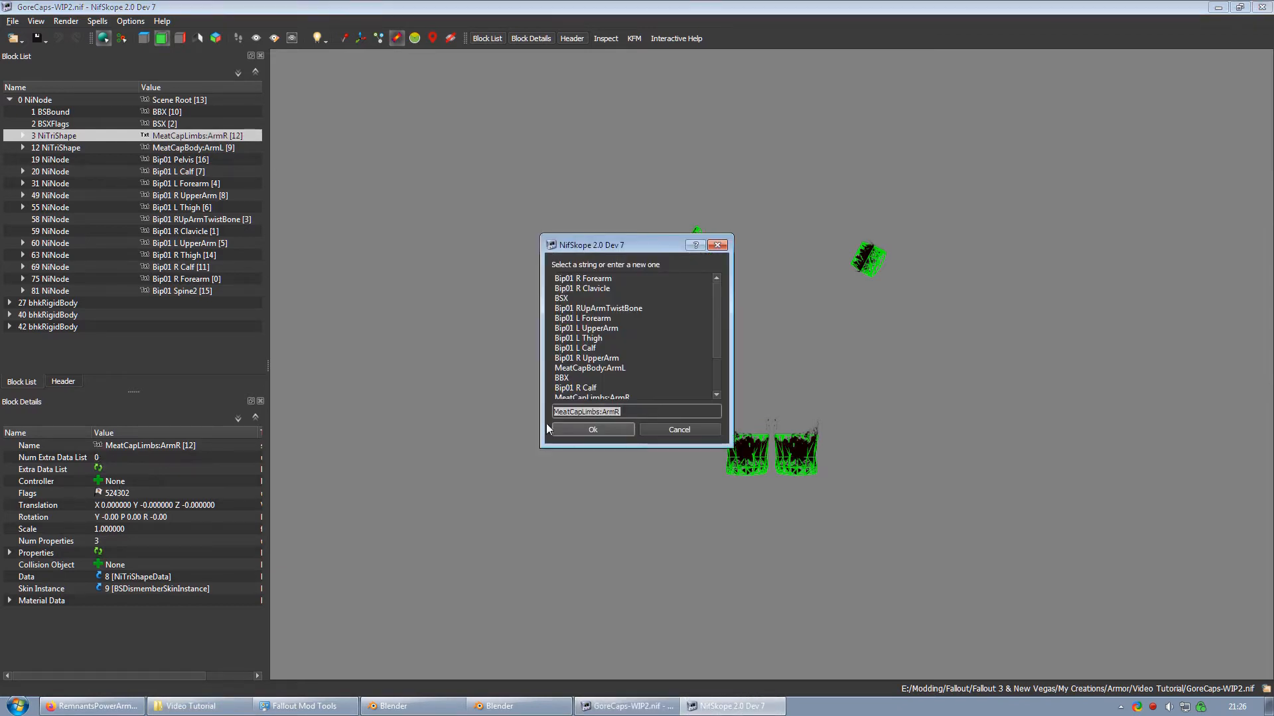
{"action": "double_click", "coordinate": [605, 412]}
{"action": "key", "text": "BackSpace"}
{"action": "type", "text": "0"}
{"action": "left_click", "coordinate": [593, 430]}
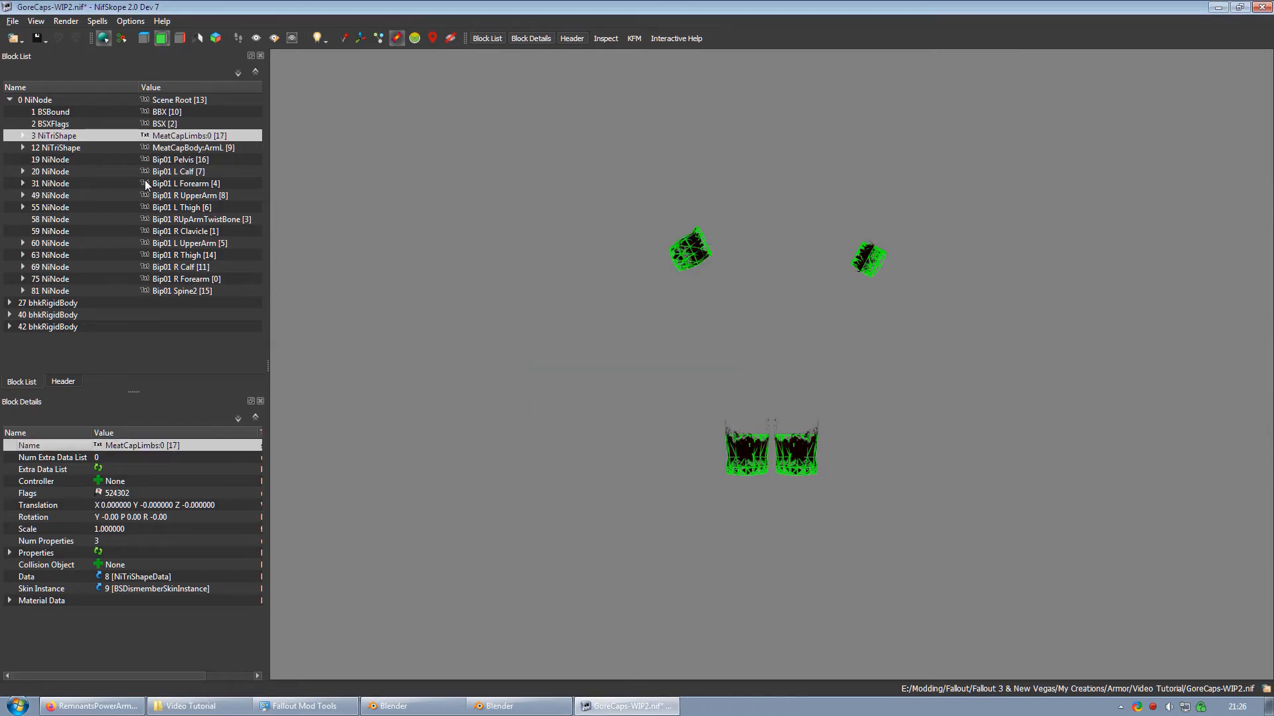
Step: Rename the MeatCapBody:ArmL shape as MeatCapBody:0
{"action": "left_click", "coordinate": [189, 146]}
{"action": "double_click", "coordinate": [194, 446]}
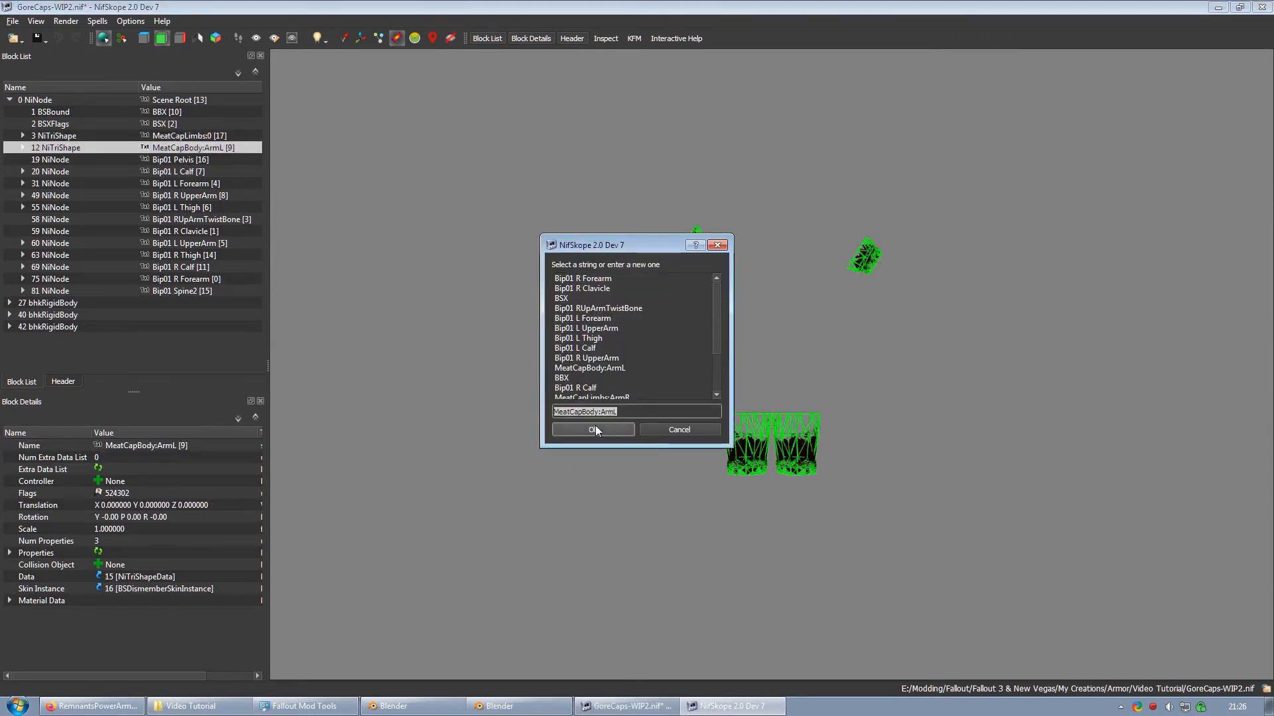
{"action": "double_click", "coordinate": [608, 411]}
{"action": "type", "text": "0"}
{"action": "left_click", "coordinate": [599, 428]}
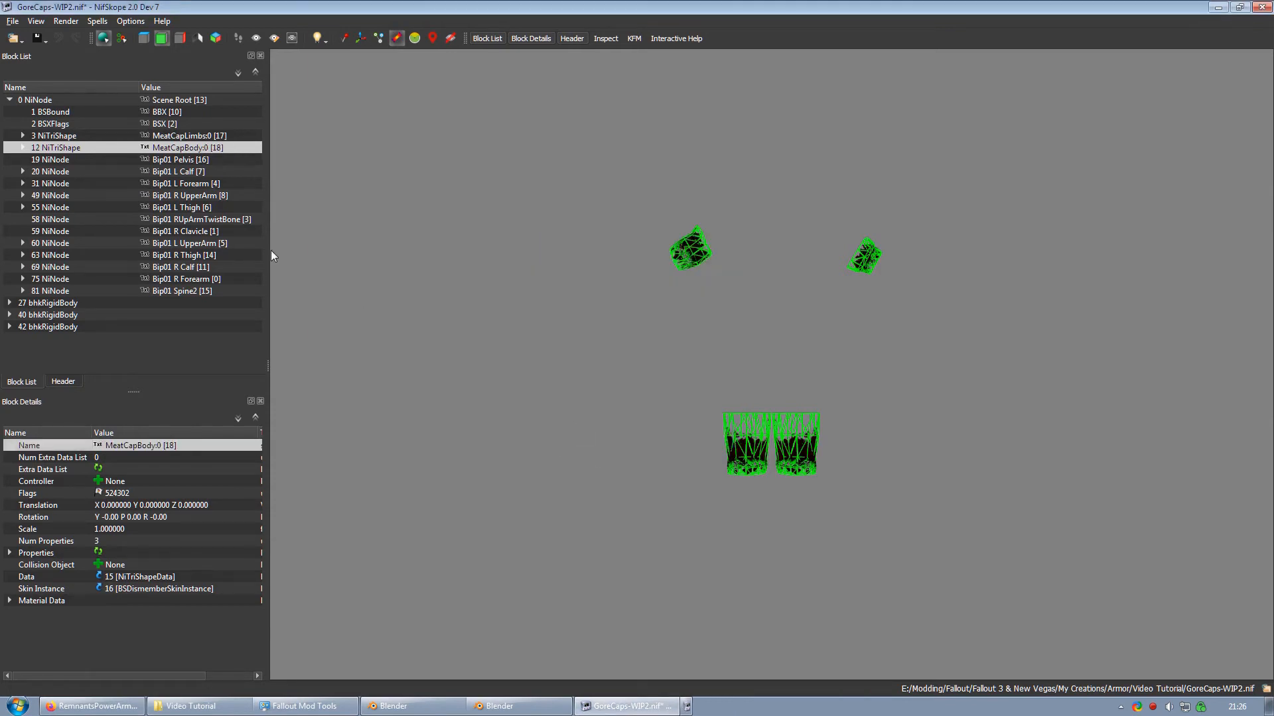
Step: Copy the MeatCapBody:0 branch and paste it under the Scene Root of TestSHELL-WIP2.nif
{"action": "right_click", "coordinate": [182, 149]}
{"action": "mouse_move", "coordinate": [197, 147]}
{"action": "left_click", "coordinate": [348, 192]}
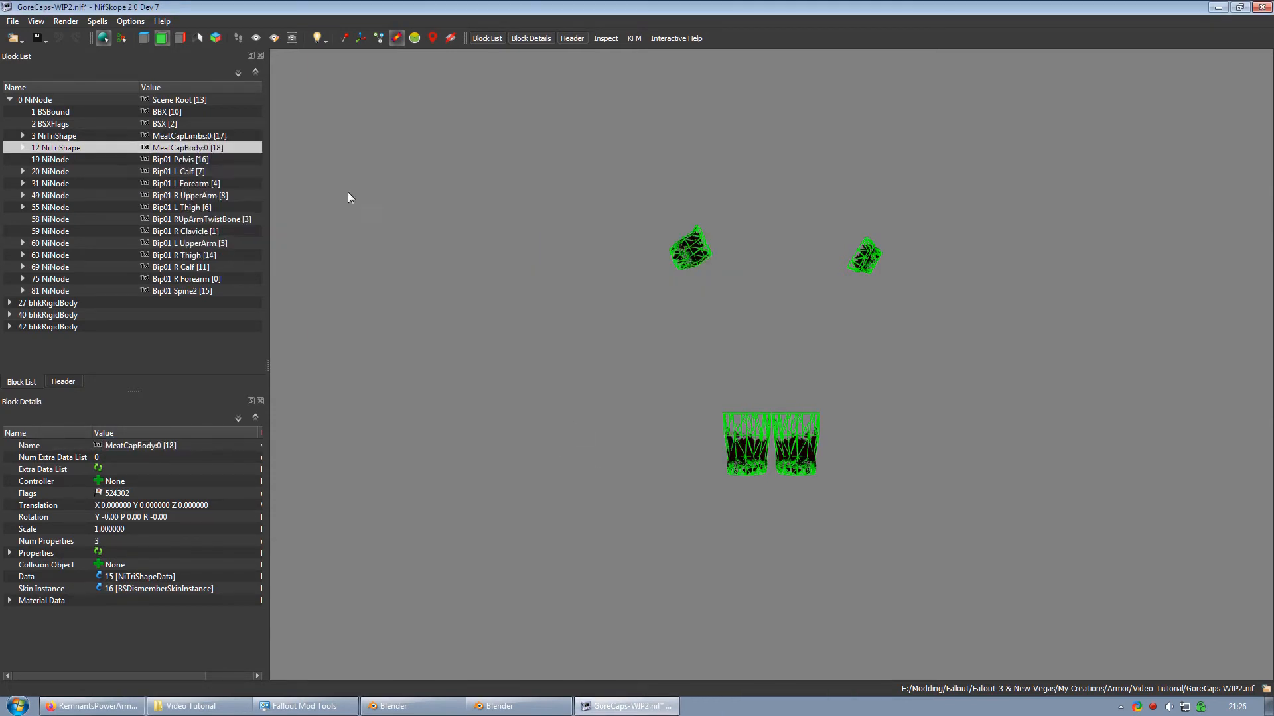
{"action": "left_click", "coordinate": [199, 707]}
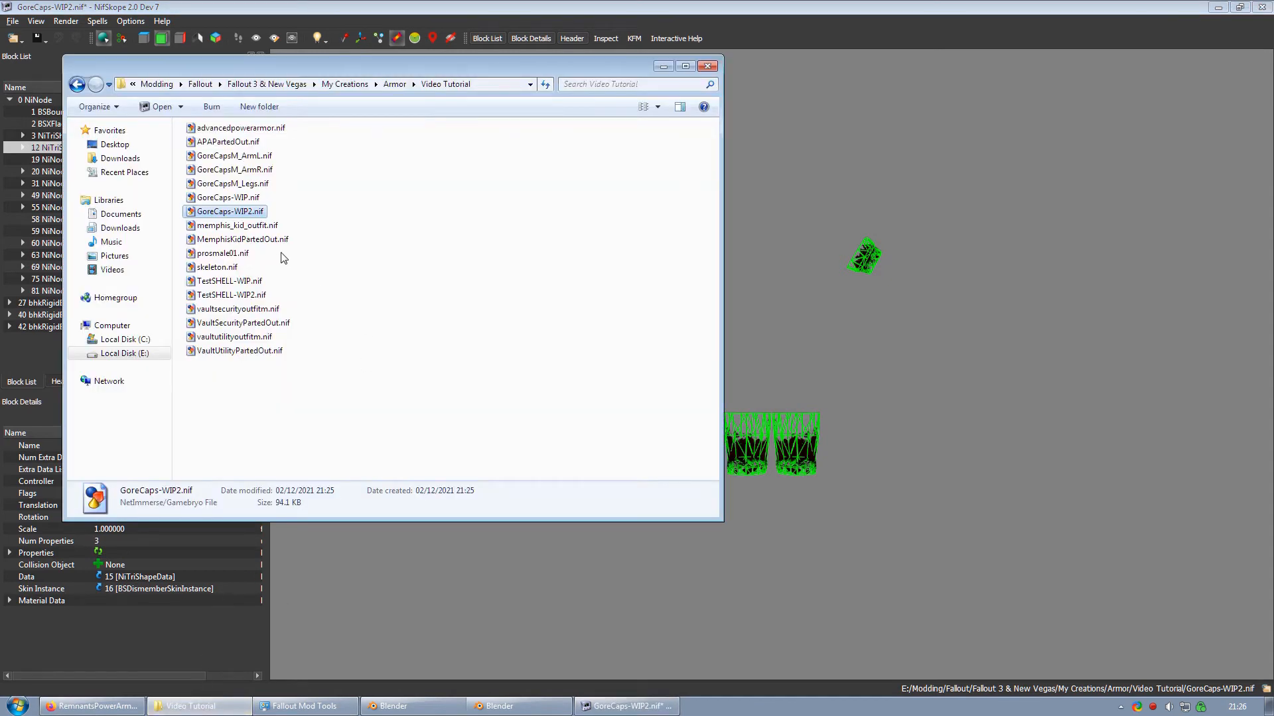
{"action": "double_click", "coordinate": [250, 299]}
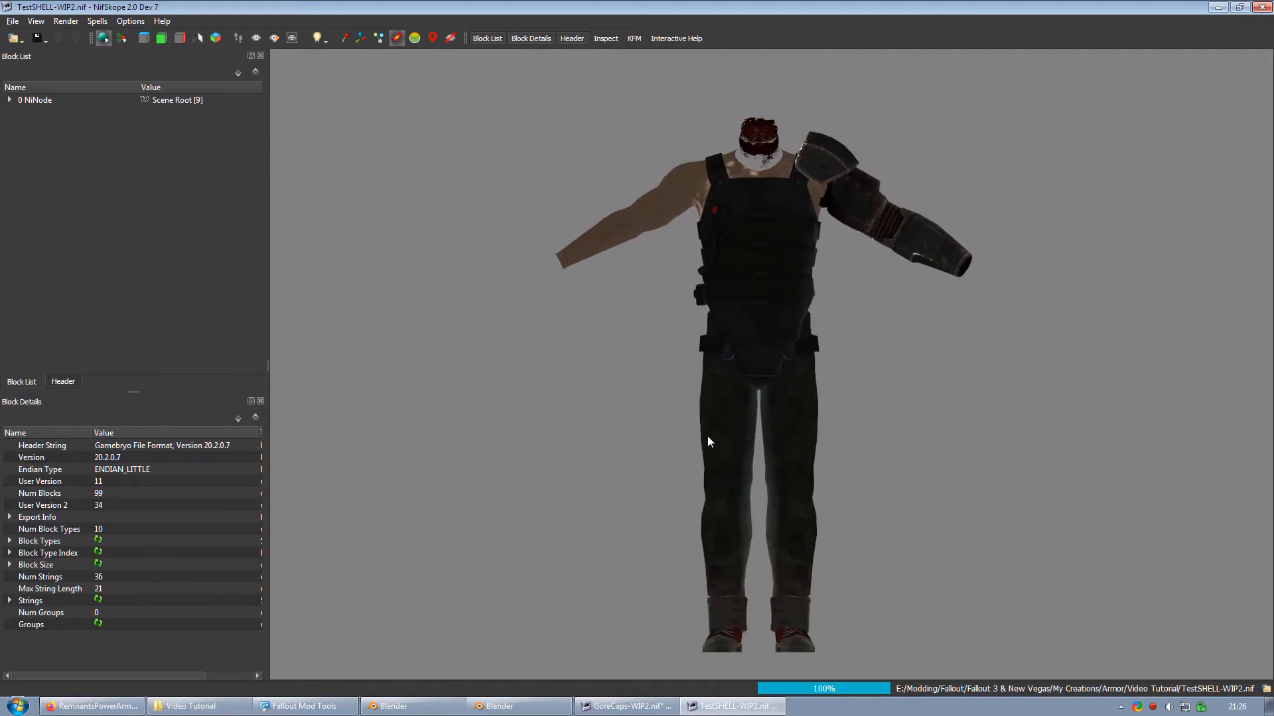
{"action": "left_click", "coordinate": [22, 101]}
{"action": "right_click", "coordinate": [22, 103]}
{"action": "mouse_move", "coordinate": [130, 100]}
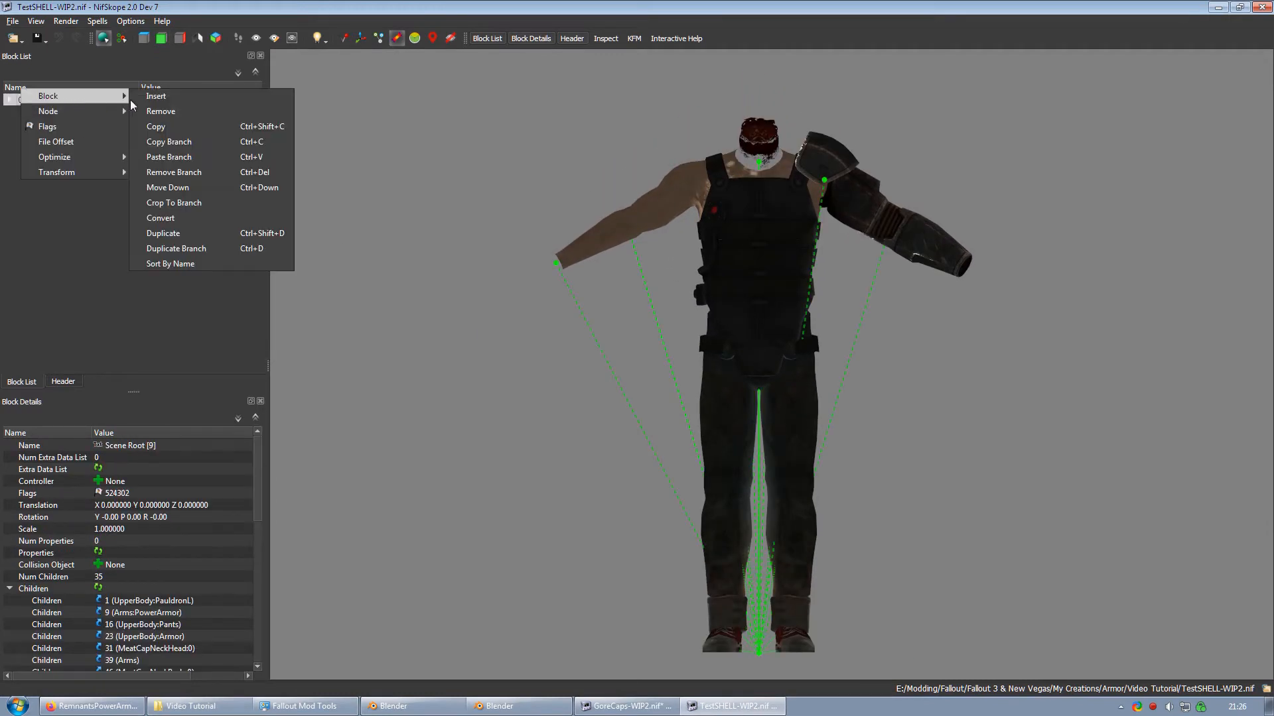
{"action": "left_click", "coordinate": [166, 159]}
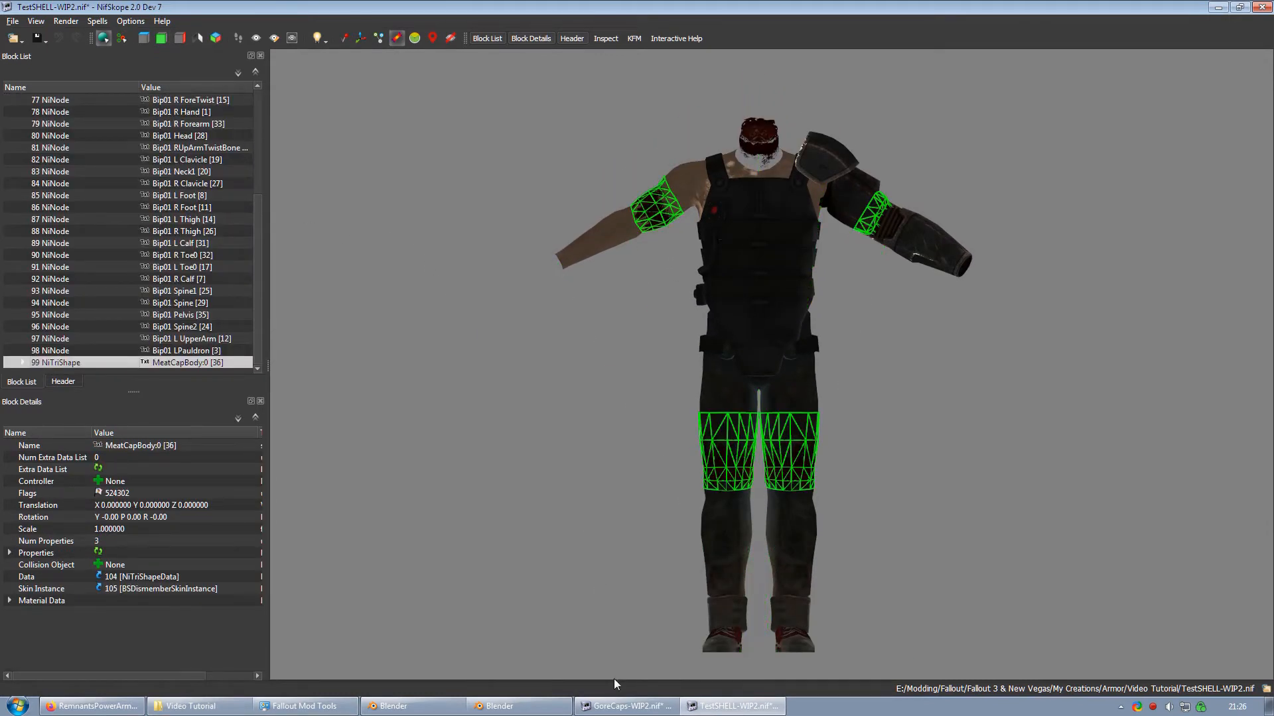
Step: Copy the MeatCapLimbs:0 branch from GoreCaps-WIP2.nif and paste it under the Scene Root of TestSHELL-WIP2.nif
{"action": "left_click", "coordinate": [623, 705]}
{"action": "left_click", "coordinate": [193, 137]}
{"action": "right_click", "coordinate": [193, 137]}
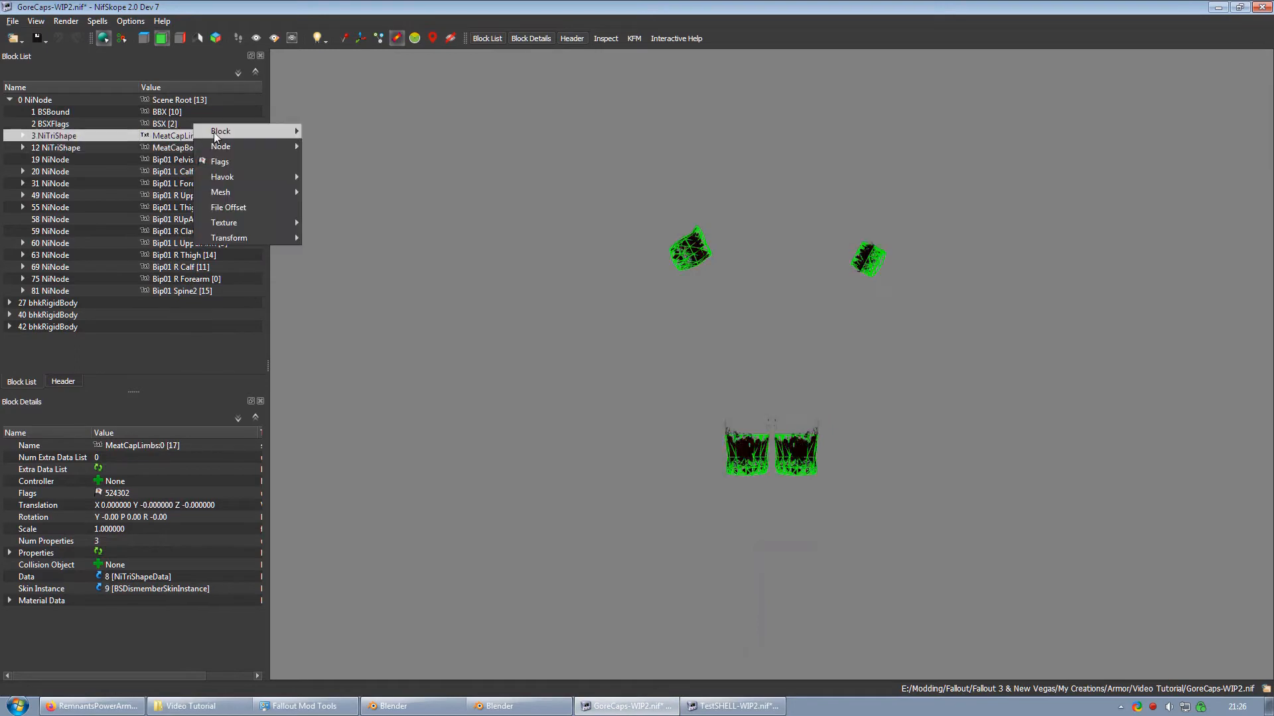
{"action": "mouse_move", "coordinate": [215, 136]}
{"action": "left_click", "coordinate": [349, 178]}
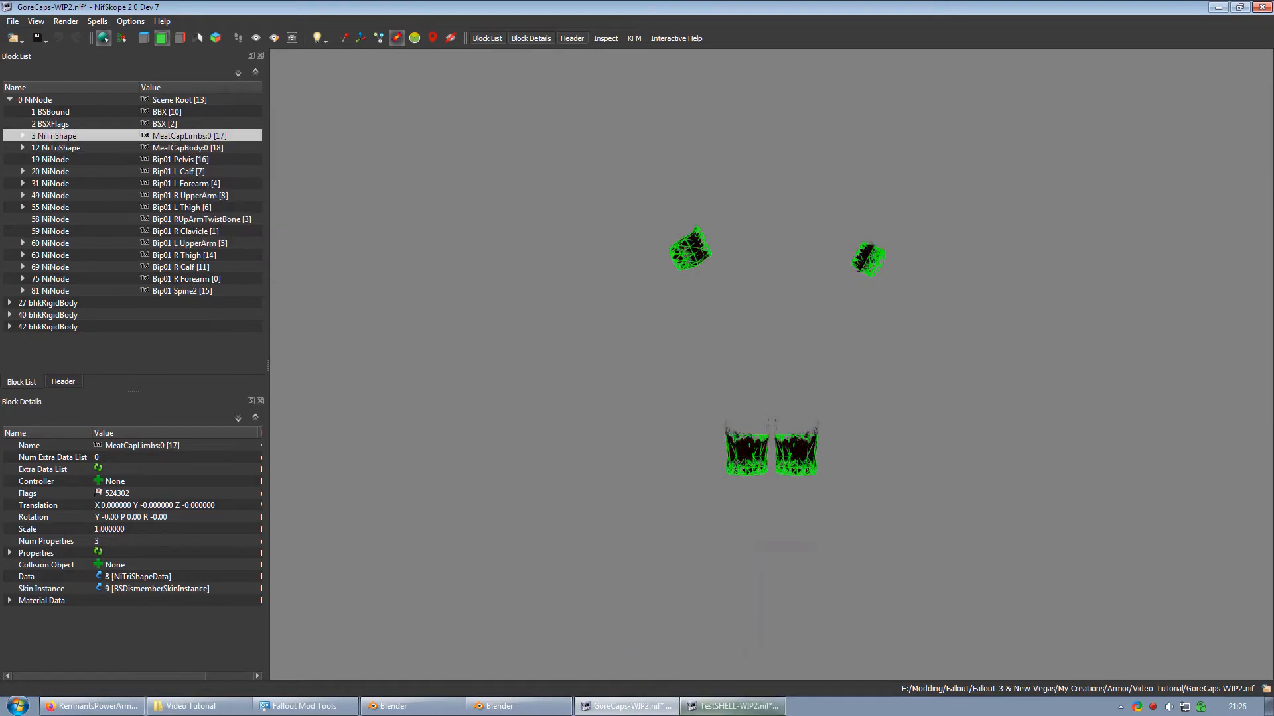
{"action": "left_click", "coordinate": [732, 706]}
{"action": "scroll", "coordinate": [199, 139], "scroll_direction": "up", "scroll_amount": 5}
{"action": "left_click", "coordinate": [163, 100]}
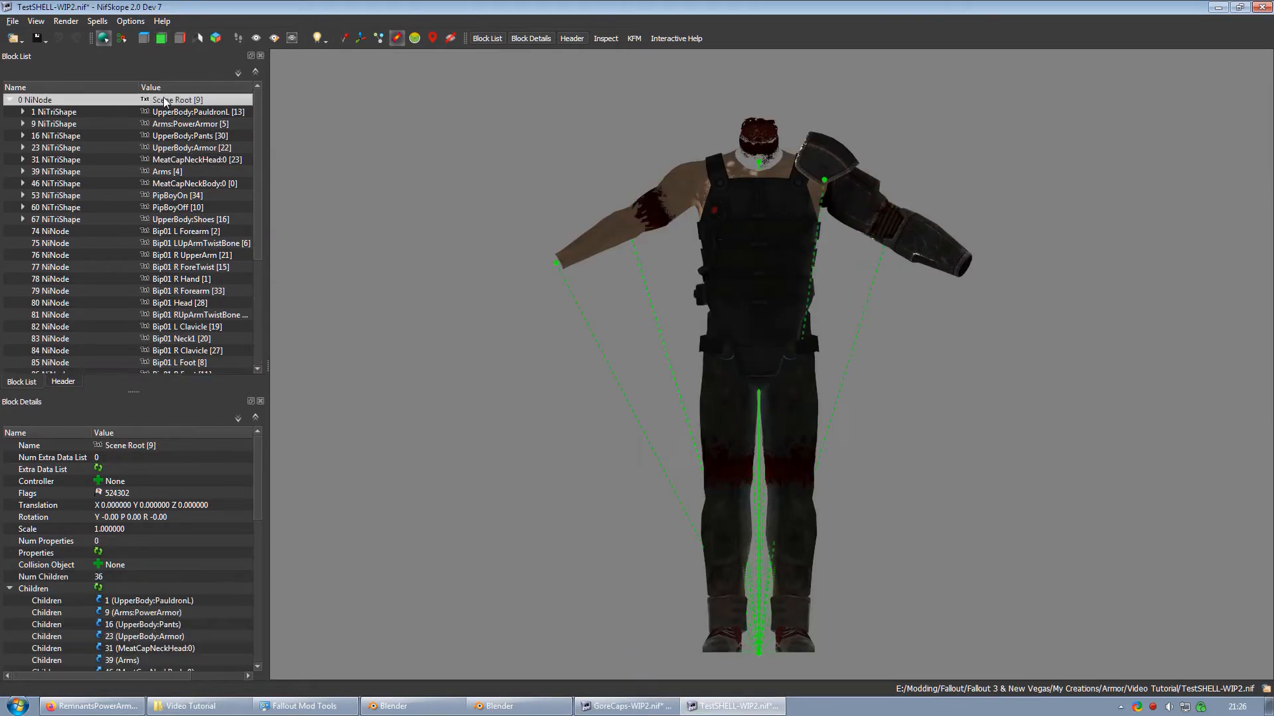
{"action": "right_click", "coordinate": [165, 101]}
{"action": "mouse_move", "coordinate": [202, 91]}
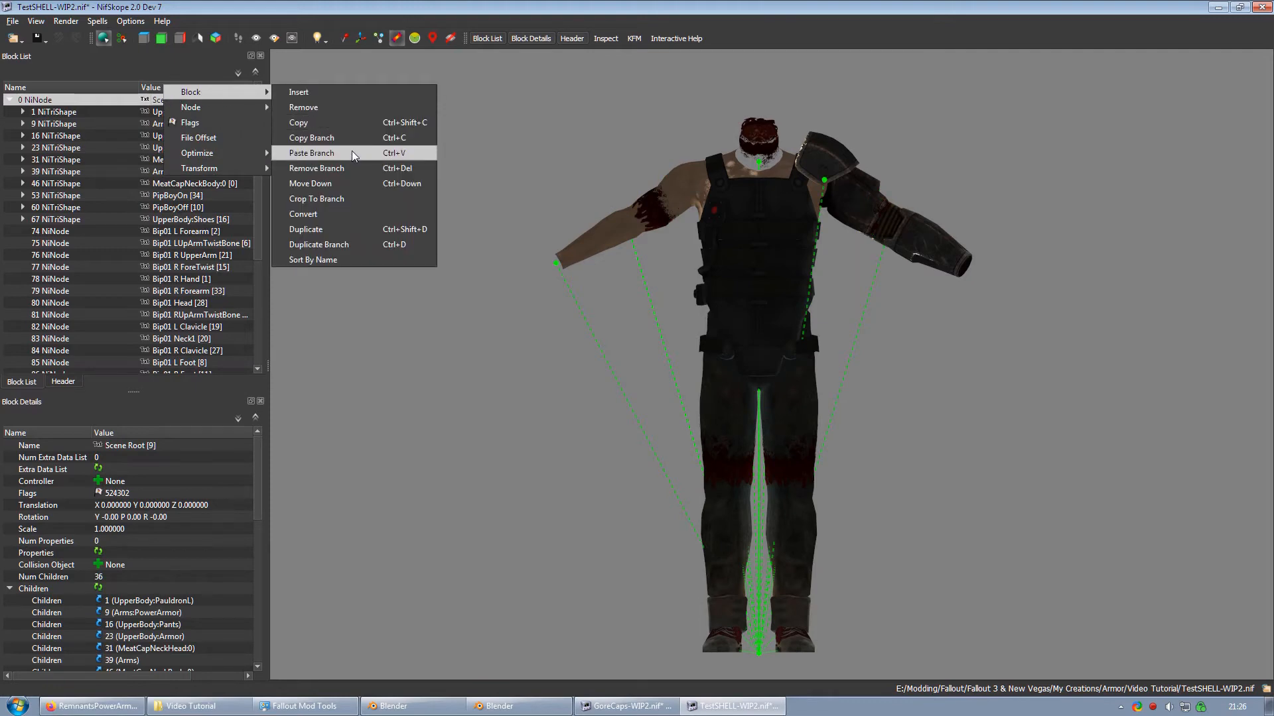
{"action": "left_click", "coordinate": [312, 152]}
Step: Check the pasted gore caps on the whole outfit and save TestSHELL-WIP2.nif
{"action": "scroll", "coordinate": [581, 256], "scroll_direction": "up", "scroll_amount": 3}
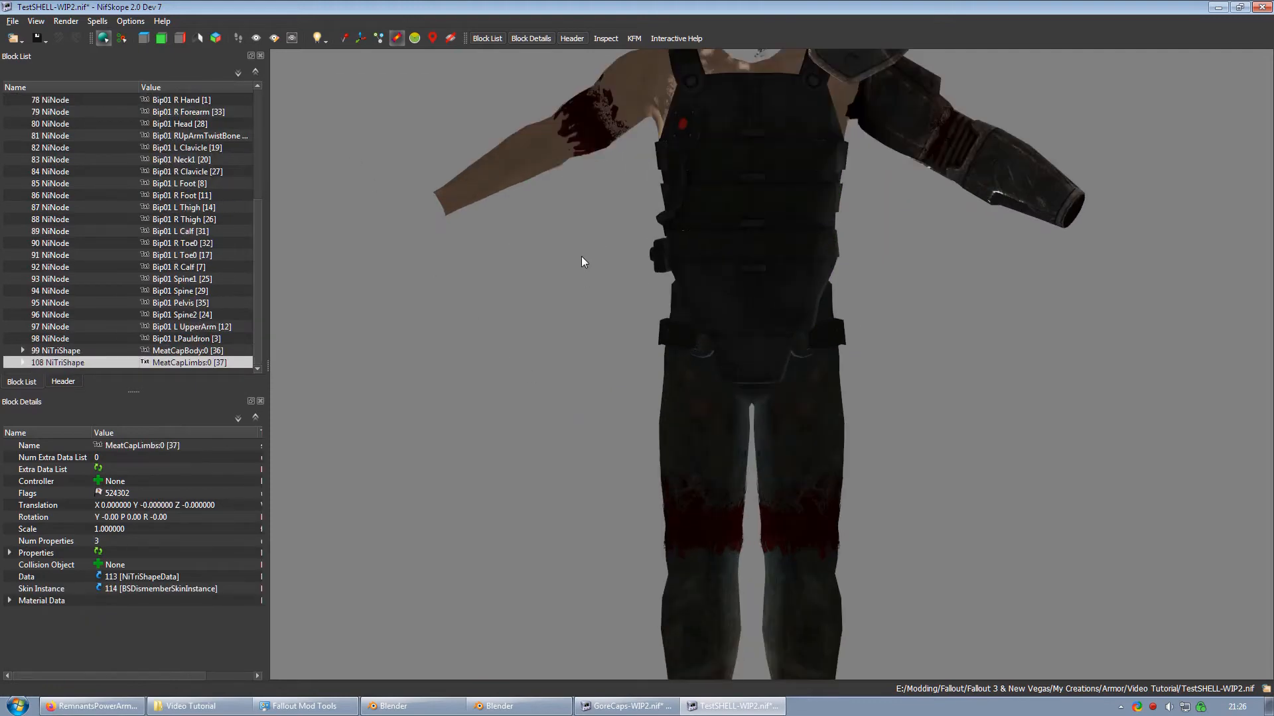
{"action": "scroll", "coordinate": [585, 498], "scroll_direction": "down", "scroll_amount": 4}
{"action": "left_click_drag", "start_coordinate": [585, 497], "coordinate": [583, 443]}
{"action": "scroll", "coordinate": [583, 443], "scroll_direction": "down", "scroll_amount": 2}
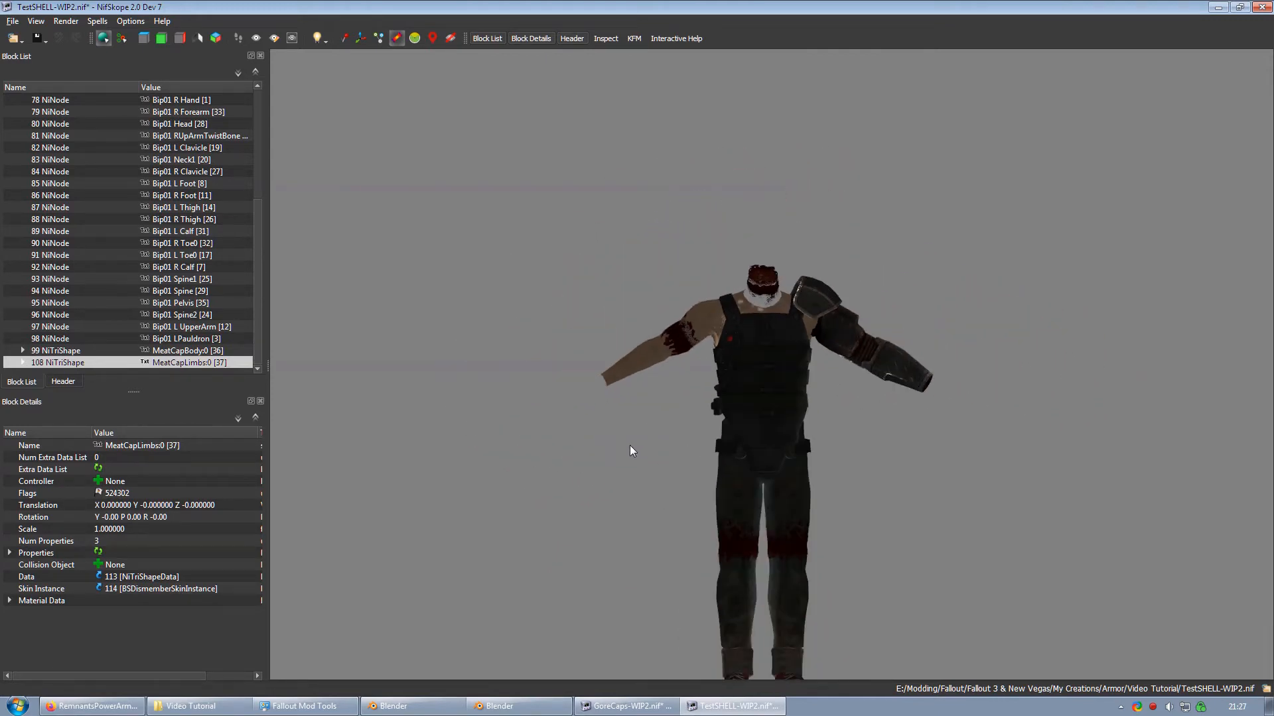
{"action": "middle_click_drag", "start_coordinate": [631, 451], "coordinate": [614, 274]}
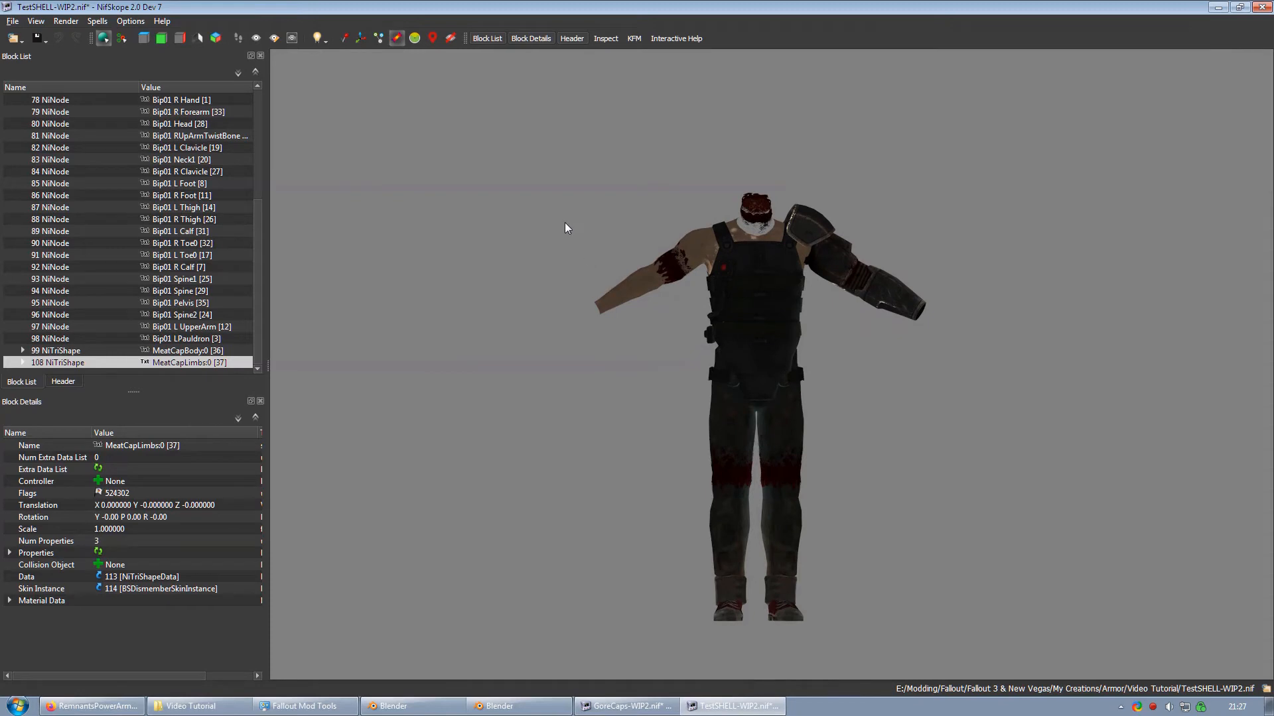
{"action": "left_click", "coordinate": [38, 38]}
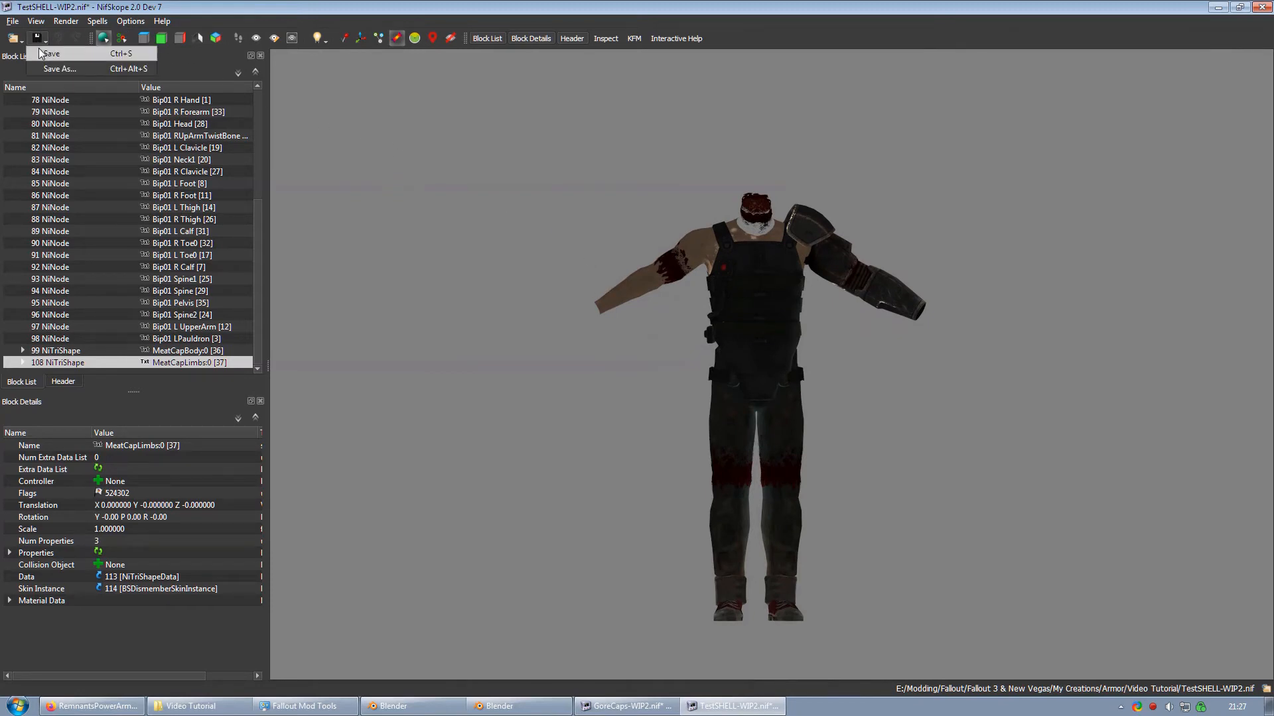
{"action": "left_click", "coordinate": [45, 56]}
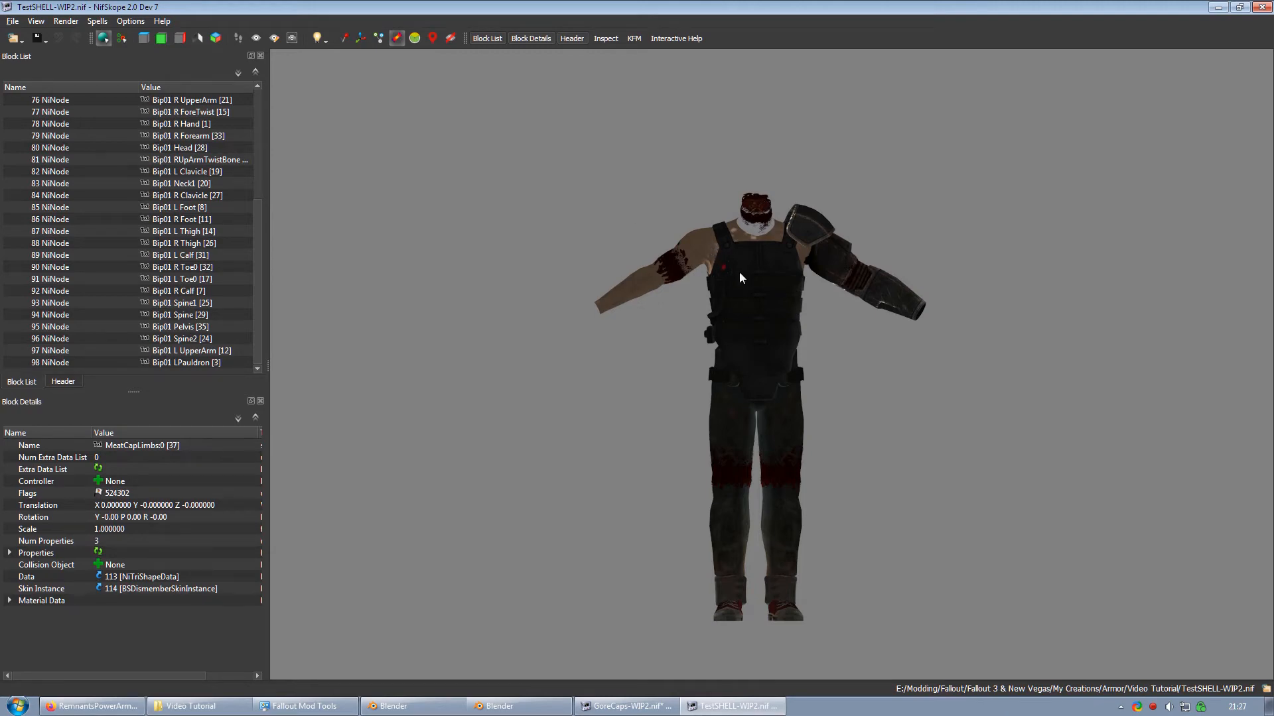
Step: Close TestSHELL-WIP2.nif and GoreCaps-WIP2.nif in NifSkope, discarding the unsaved changes to GoreCaps-WIP2.nif
{"action": "left_click", "coordinate": [1261, 8]}
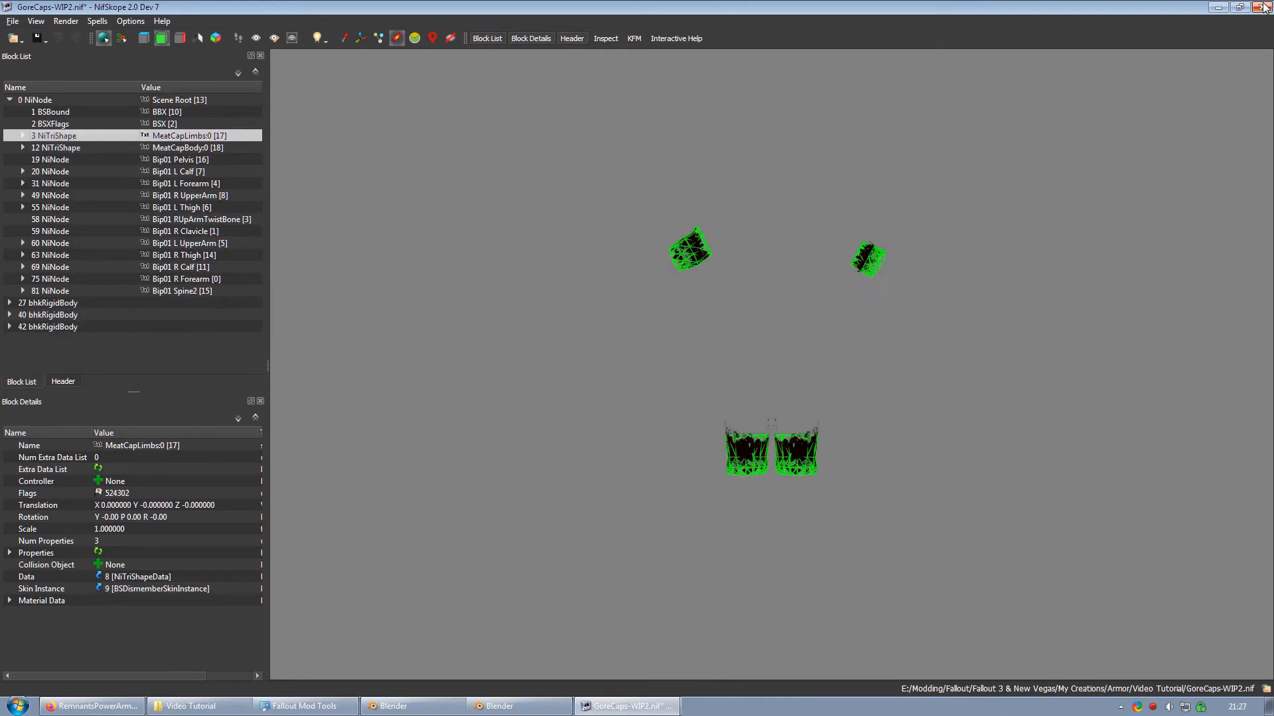
{"action": "left_click", "coordinate": [1265, 7]}
{"action": "left_click", "coordinate": [670, 376]}
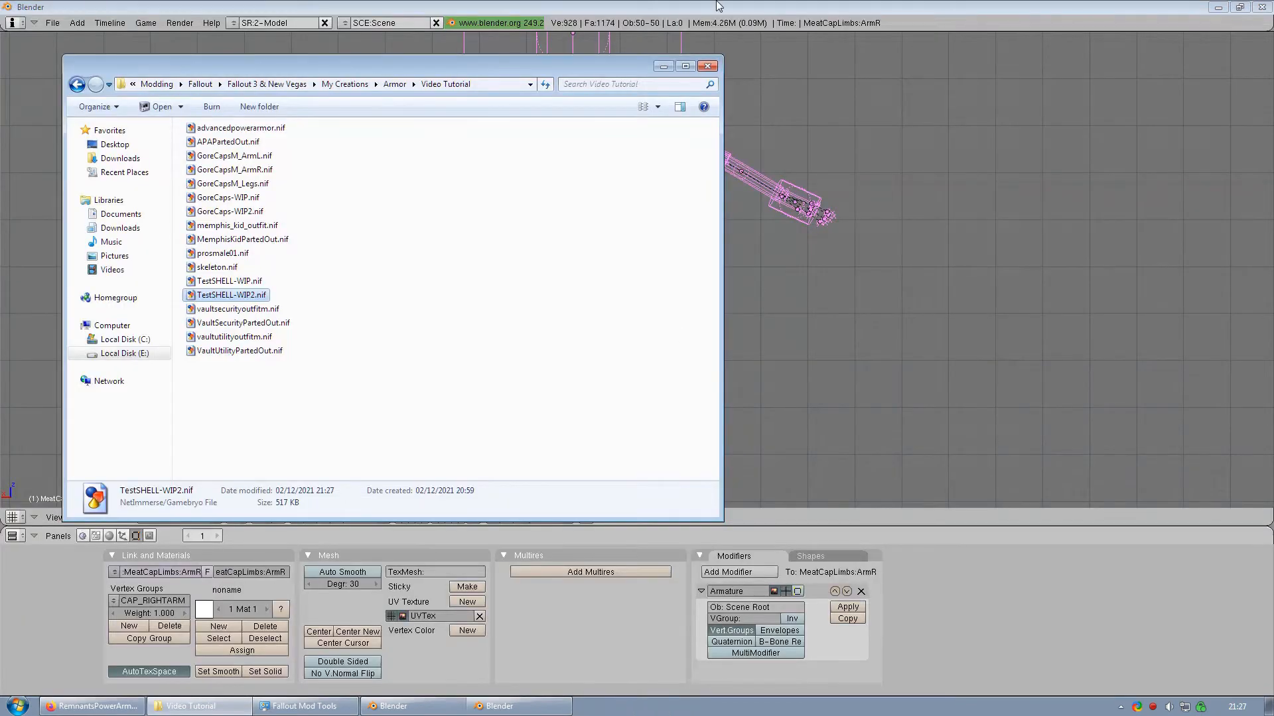
Step: Import TestSHELL-WIP2.nif into the empty Blender scene
{"action": "left_click", "coordinate": [713, 243]}
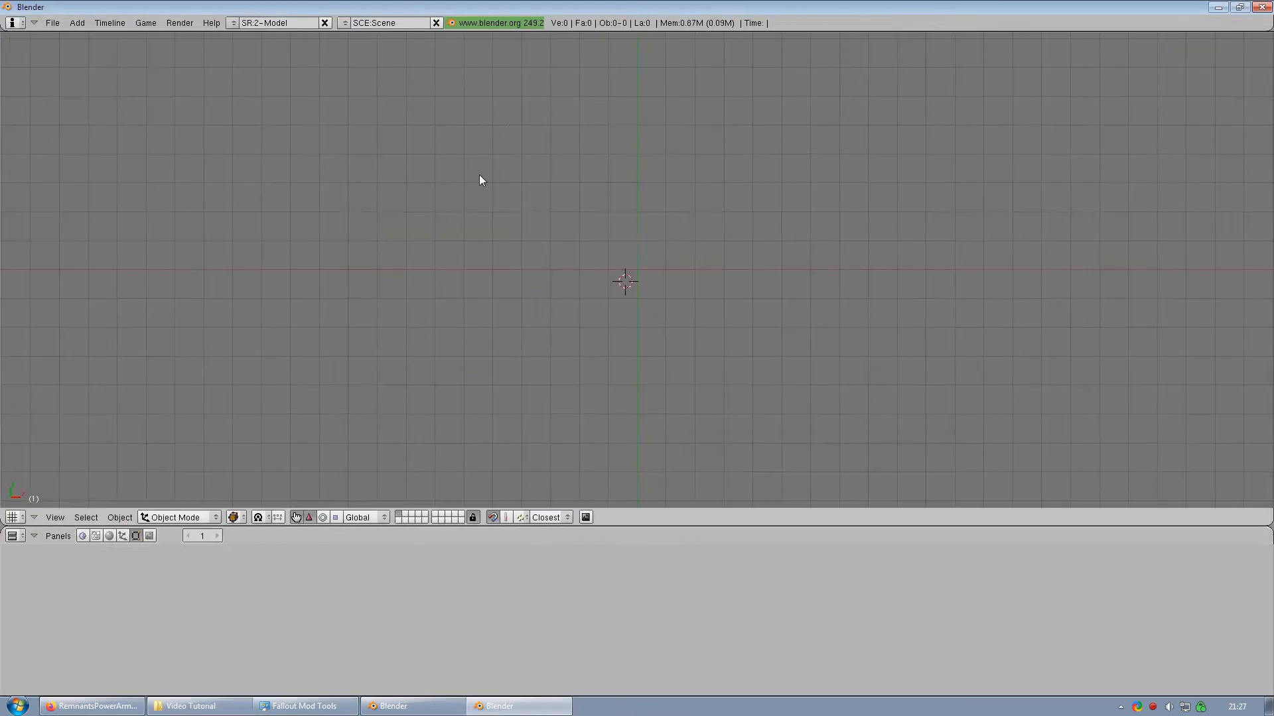
{"action": "left_click", "coordinate": [53, 22]}
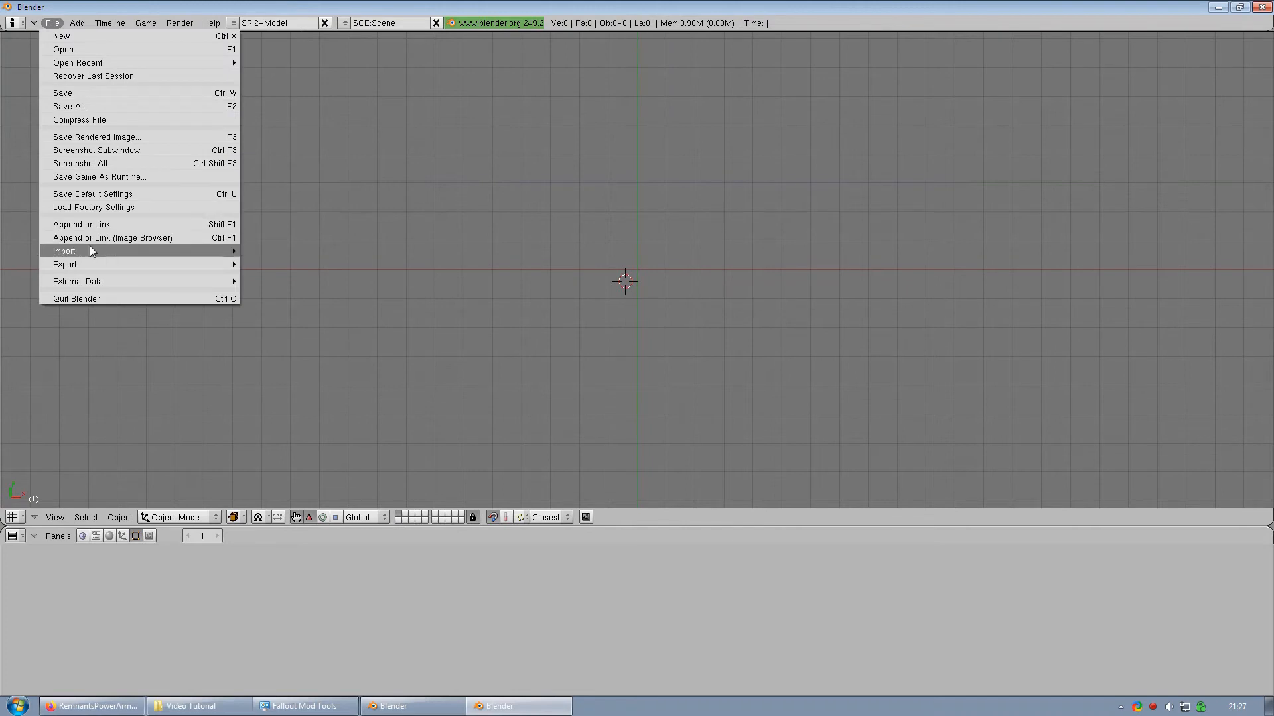
{"action": "mouse_move", "coordinate": [89, 249]}
{"action": "left_click", "coordinate": [321, 495]}
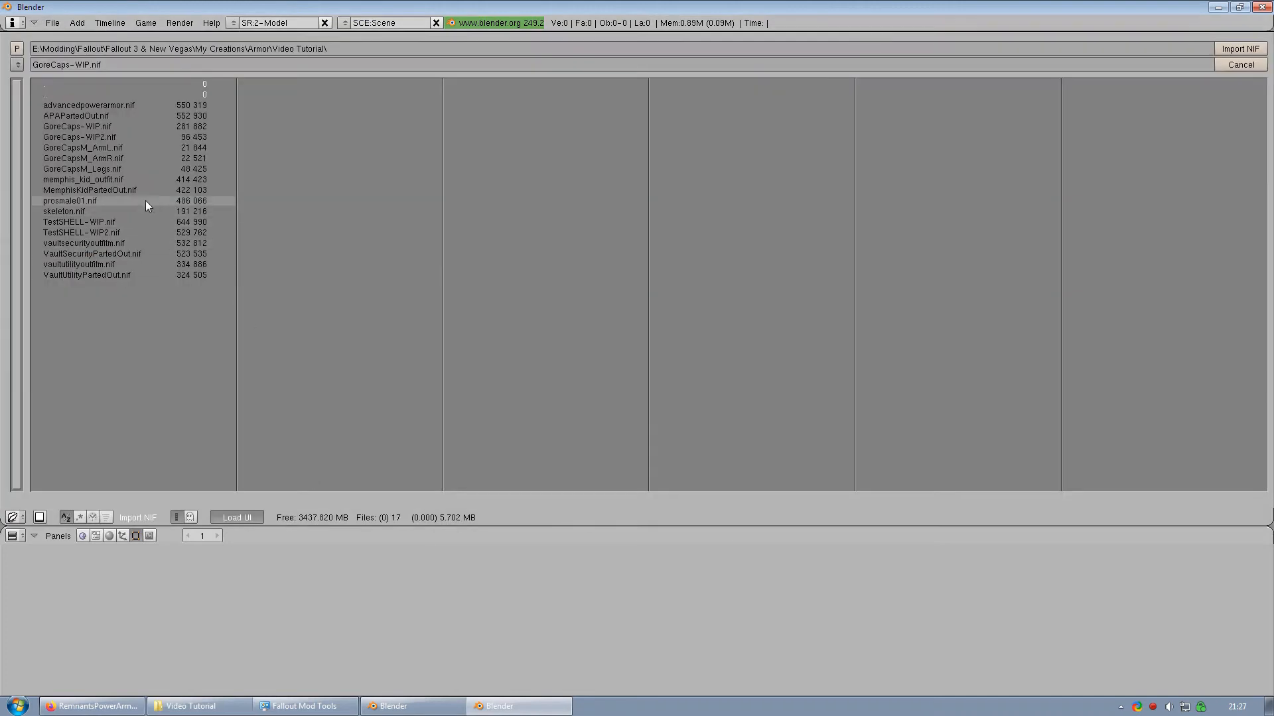
{"action": "left_click", "coordinate": [112, 232]}
{"action": "left_click", "coordinate": [1240, 49]}
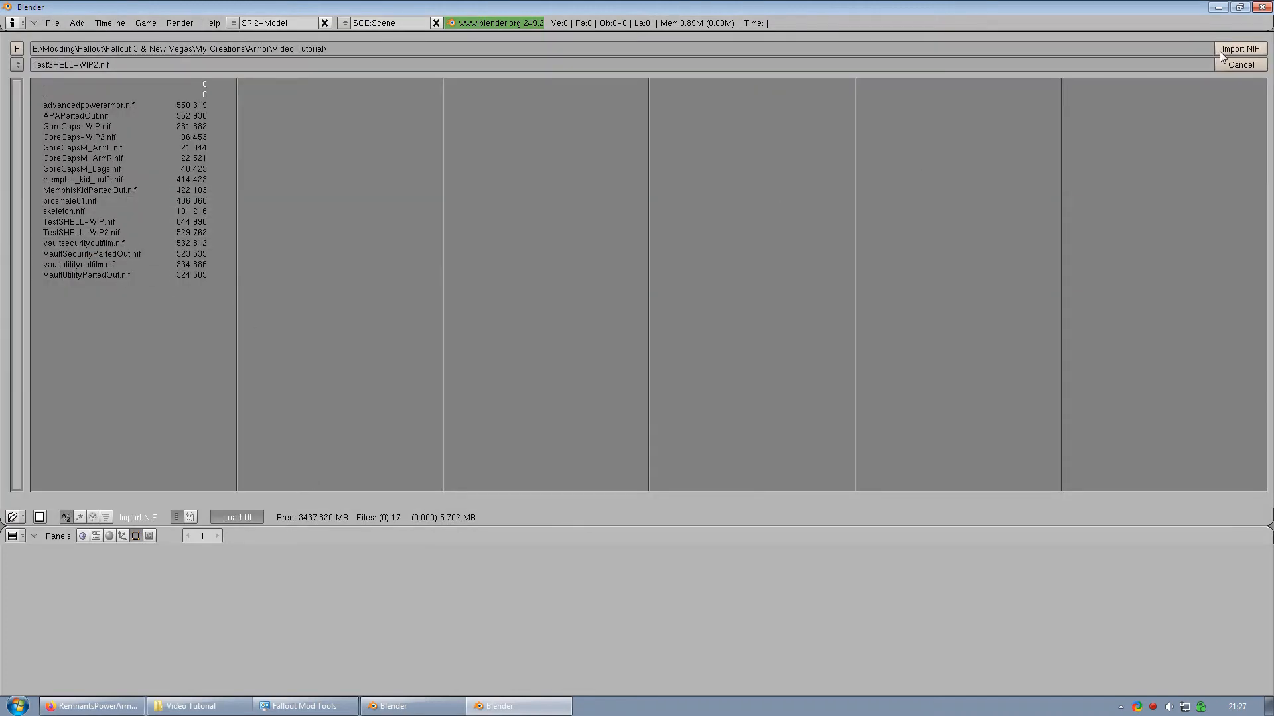
{"action": "left_click", "coordinate": [39, 407]}
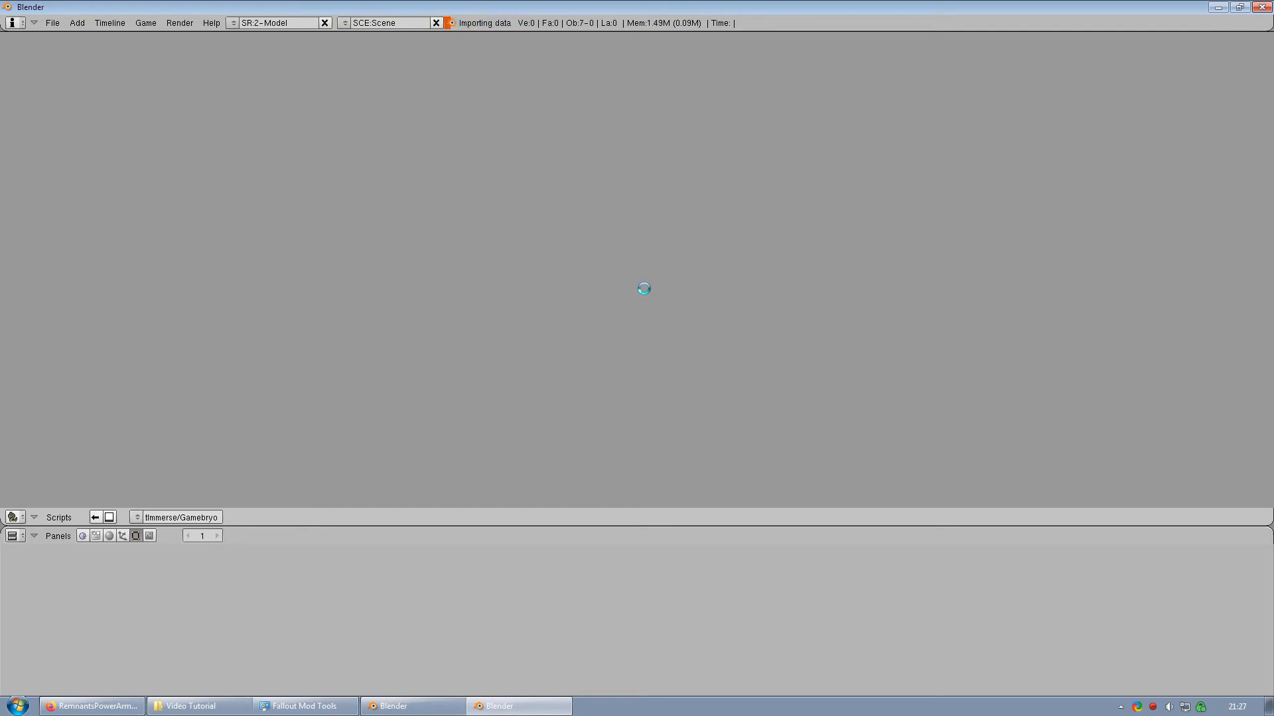
Step: Check the imported outfit from the front with all of its parts deselected
{"action": "scroll", "coordinate": [643, 289], "scroll_direction": "down", "scroll_amount": 6}
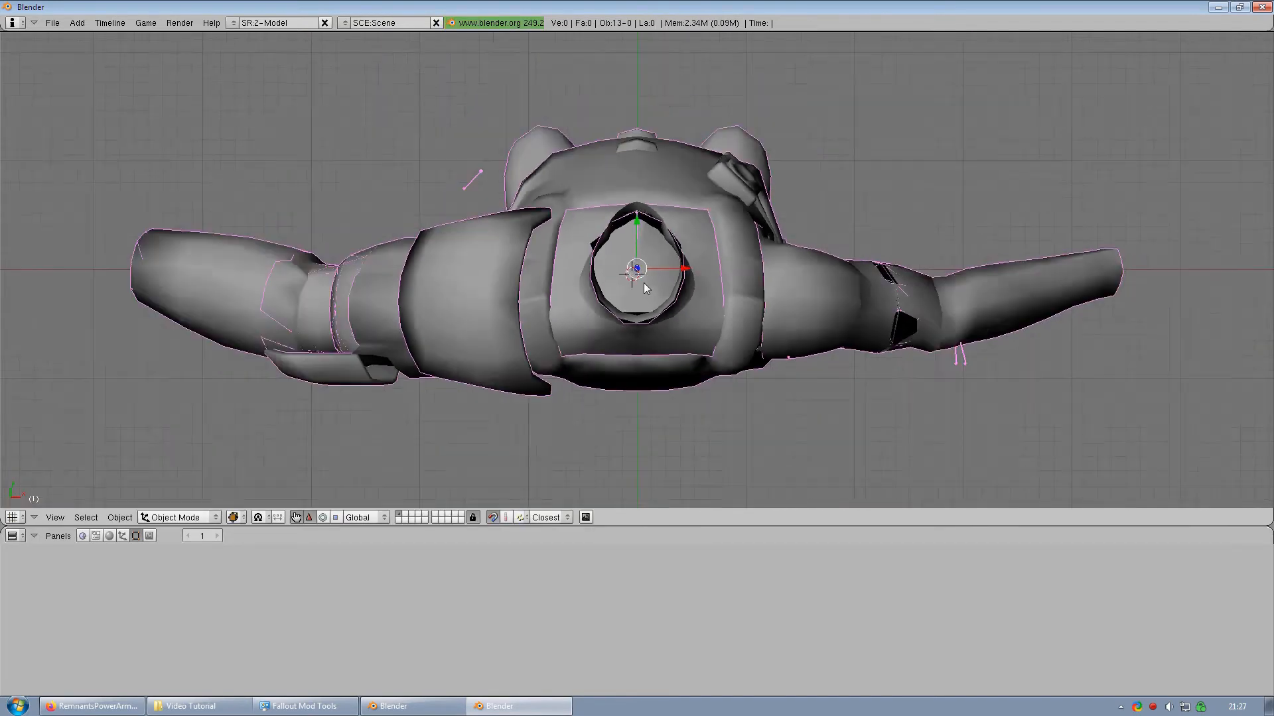
{"action": "key", "text": "KP_1"}
{"action": "scroll", "coordinate": [650, 265], "scroll_direction": "down", "scroll_amount": 3}
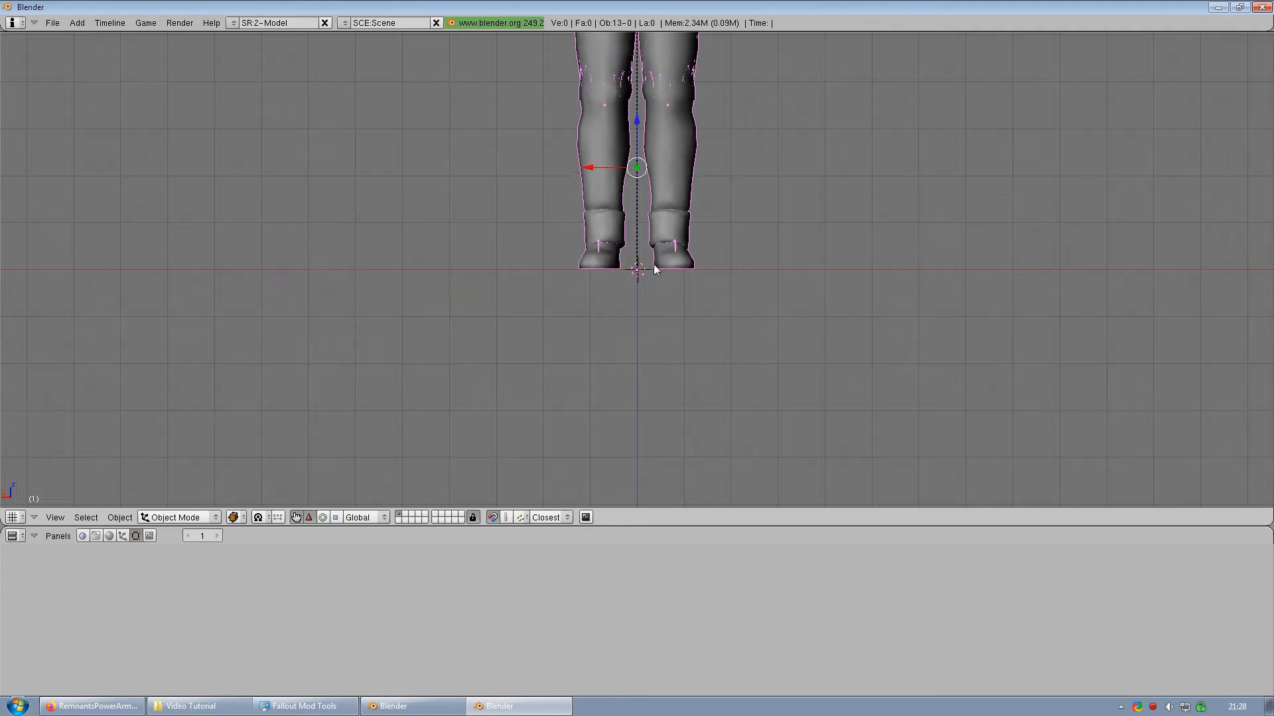
{"action": "middle_click_drag", "start_coordinate": [676, 137], "coordinate": [678, 337], "text": "shift"}
{"action": "scroll", "coordinate": [705, 308], "scroll_direction": "up", "scroll_amount": 1}
{"action": "key", "text": "a"}
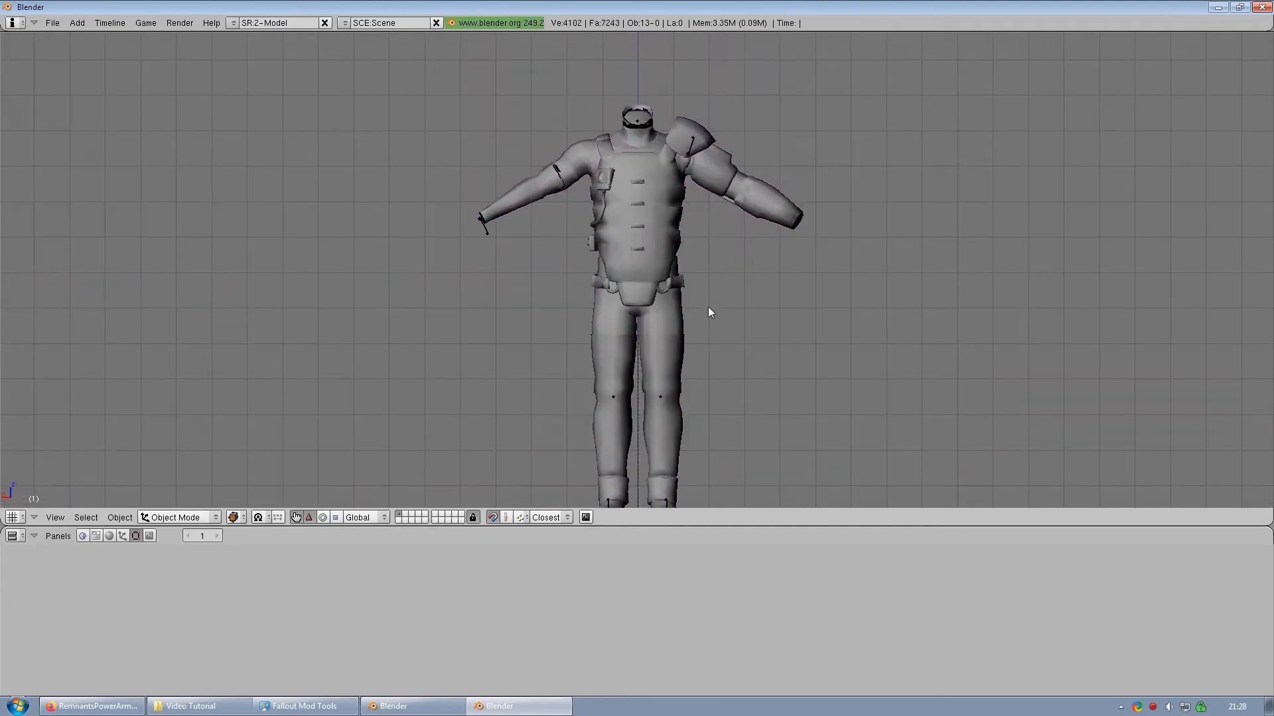
{"action": "middle_click_drag", "start_coordinate": [770, 261], "coordinate": [477, 286]}
{"action": "key", "text": "KP_1"}
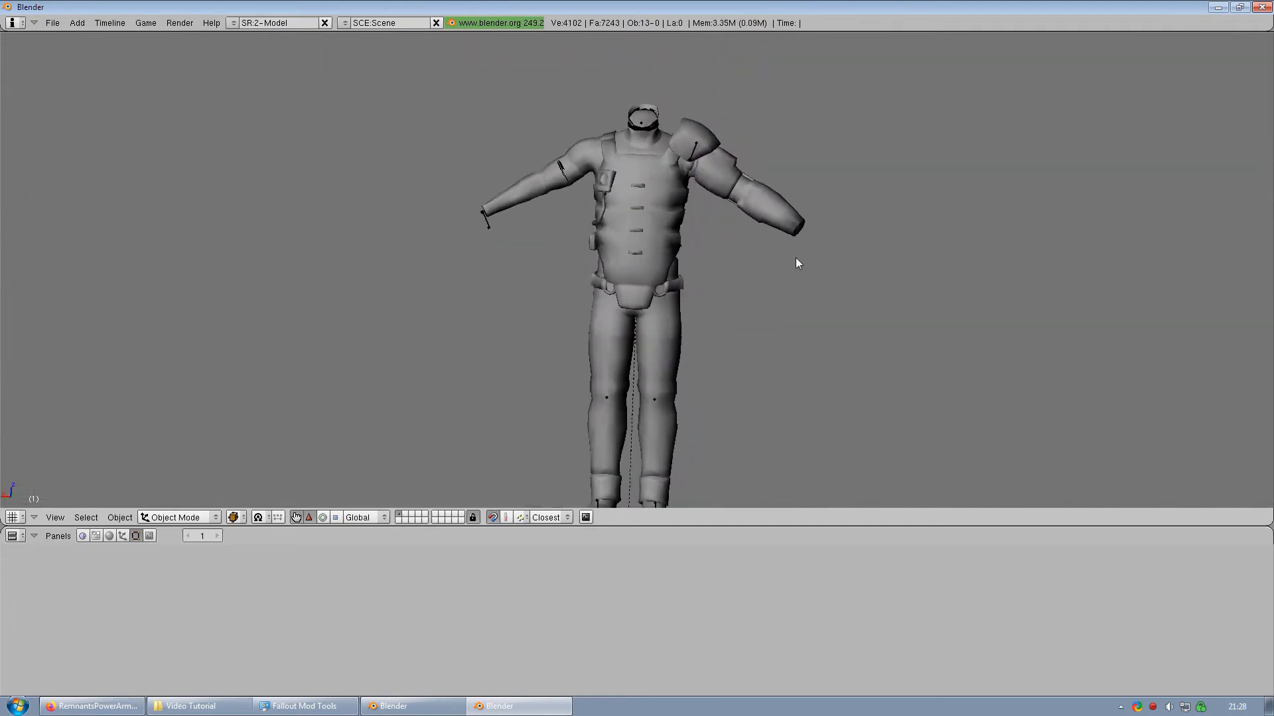
Step: Select all the outfit's objects and start a NetImmerse/Gamebryo export under the file name TestSHELL-WIP3
{"action": "key", "text": "a"}
{"action": "scroll", "coordinate": [763, 266], "scroll_direction": "down", "scroll_amount": 2}
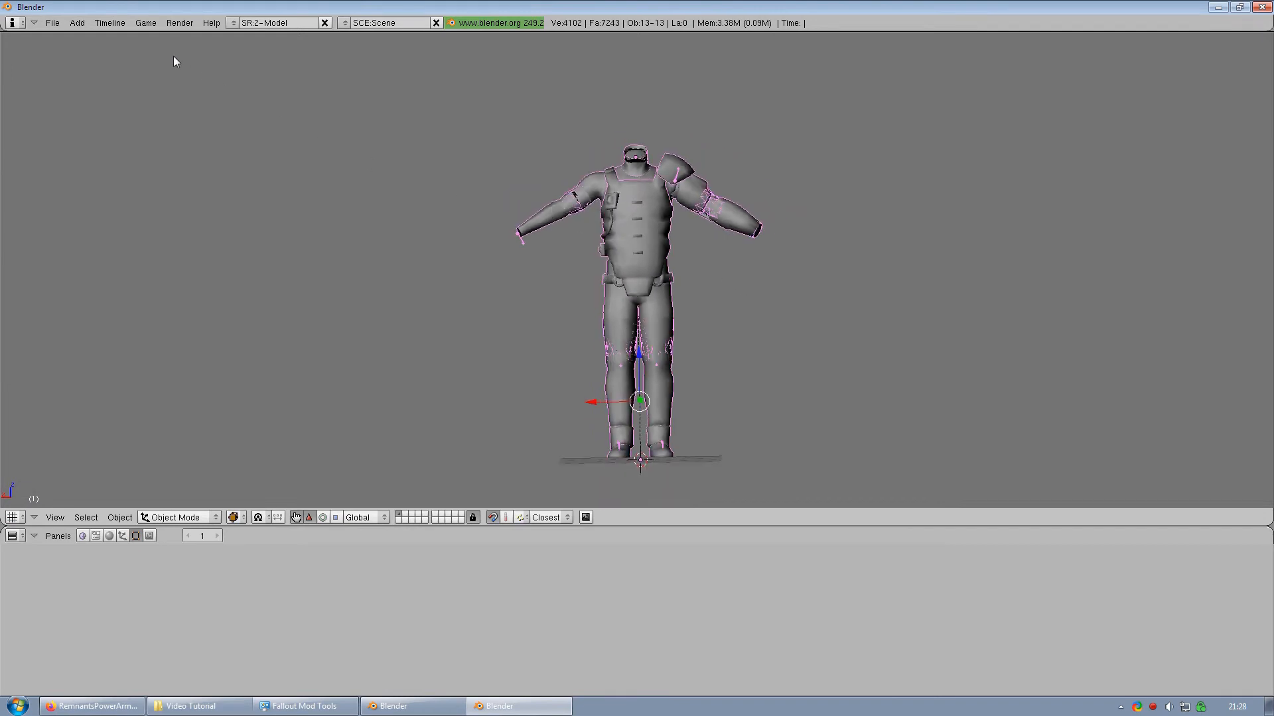
{"action": "left_click", "coordinate": [53, 22]}
{"action": "mouse_move", "coordinate": [114, 264]}
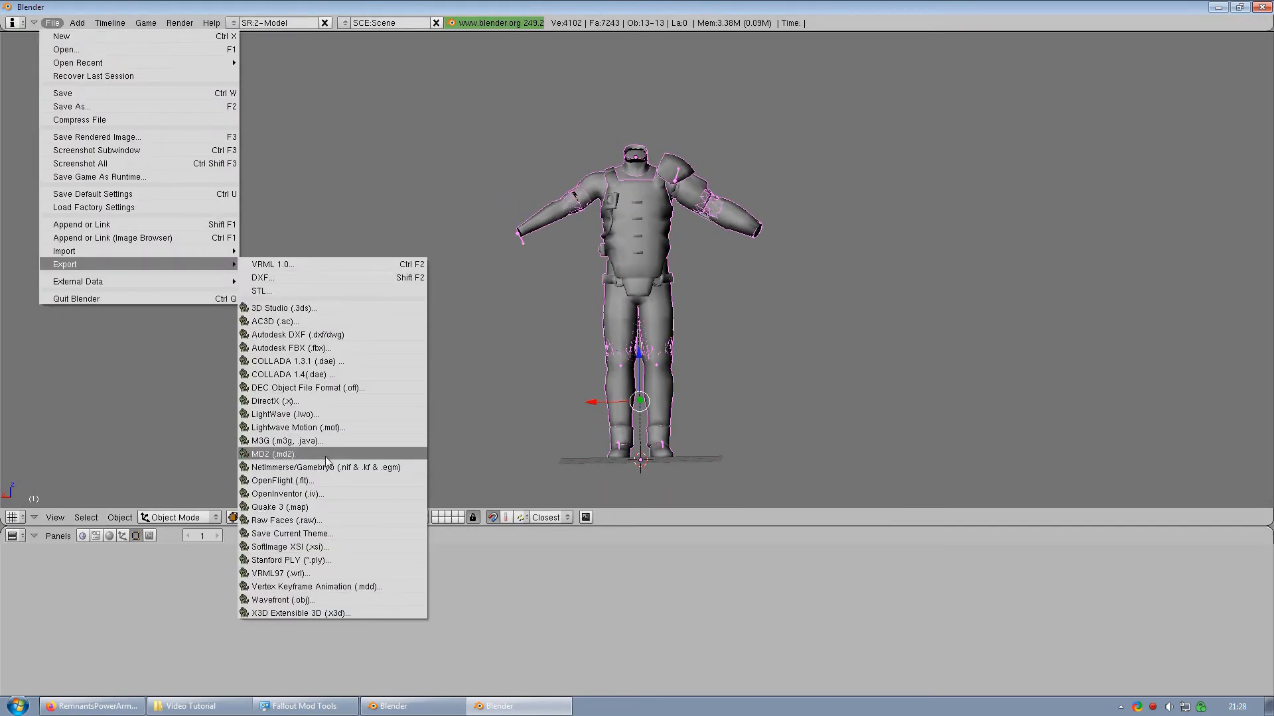
{"action": "left_click", "coordinate": [311, 387]}
{"action": "left_click", "coordinate": [126, 66]}
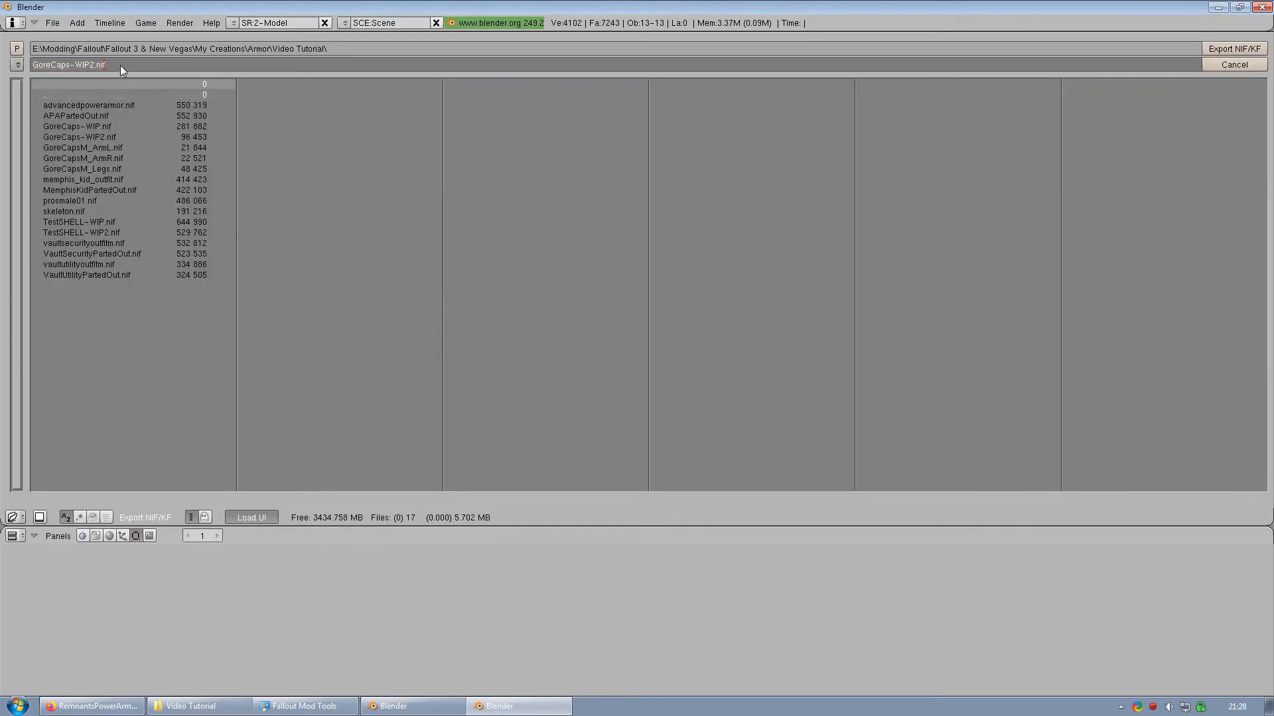
{"action": "left_click", "coordinate": [90, 231]}
{"action": "left_click", "coordinate": [126, 64]}
{"action": "key", "text": "BackSpace"}
{"action": "key", "text": "BackSpace"}
{"action": "key", "text": "BackSpace"}
{"action": "left_click", "coordinate": [95, 232]}
{"action": "left_click", "coordinate": [137, 63]}
{"action": "key", "text": "BackSpace"}
{"action": "left_click", "coordinate": [1217, 51]}
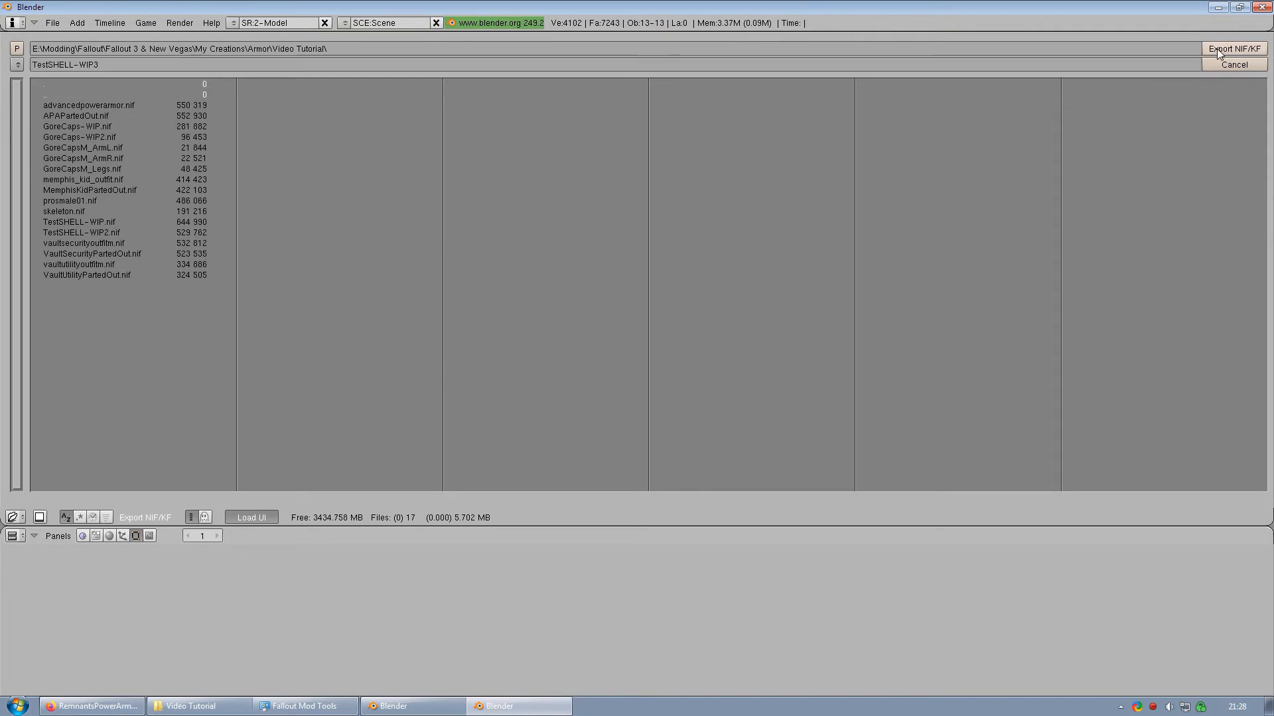
{"action": "left_click", "coordinate": [1216, 49]}
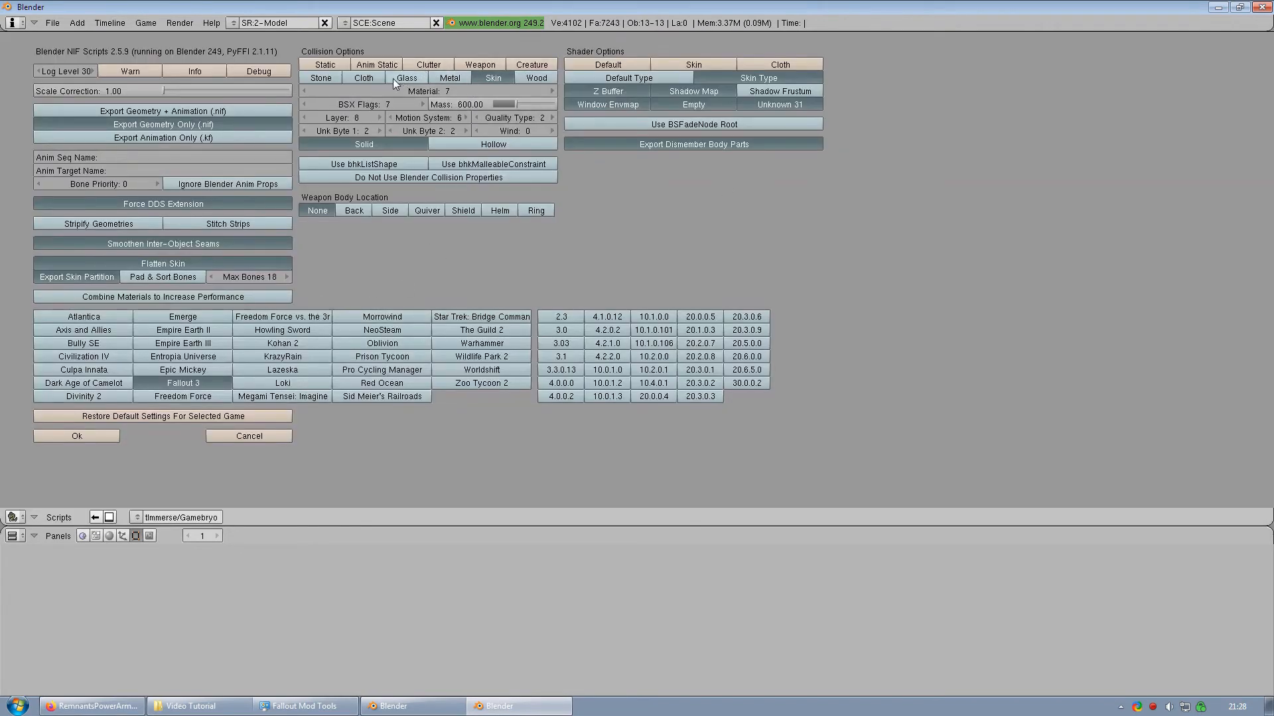
Step: Set the collision material and the shader option to Cloth, and run the NIF export
{"action": "left_click", "coordinate": [368, 78]}
{"action": "left_click", "coordinate": [782, 63]}
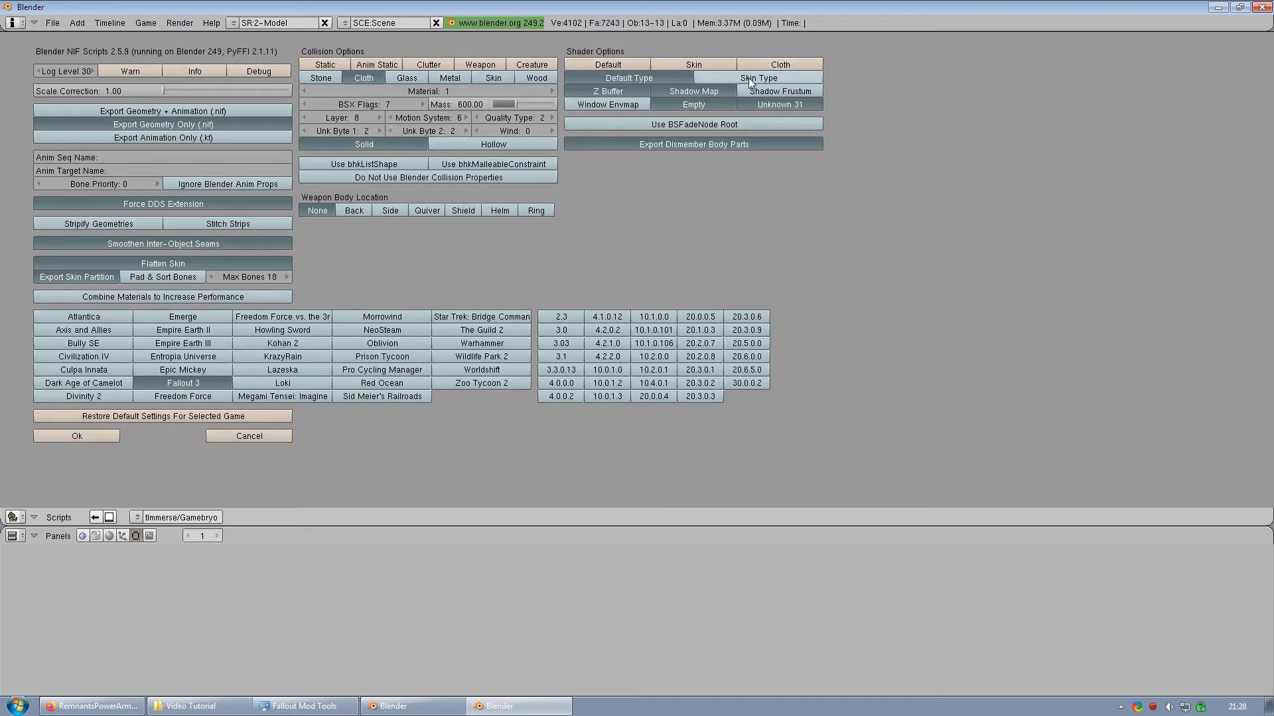
{"action": "left_click", "coordinate": [54, 436]}
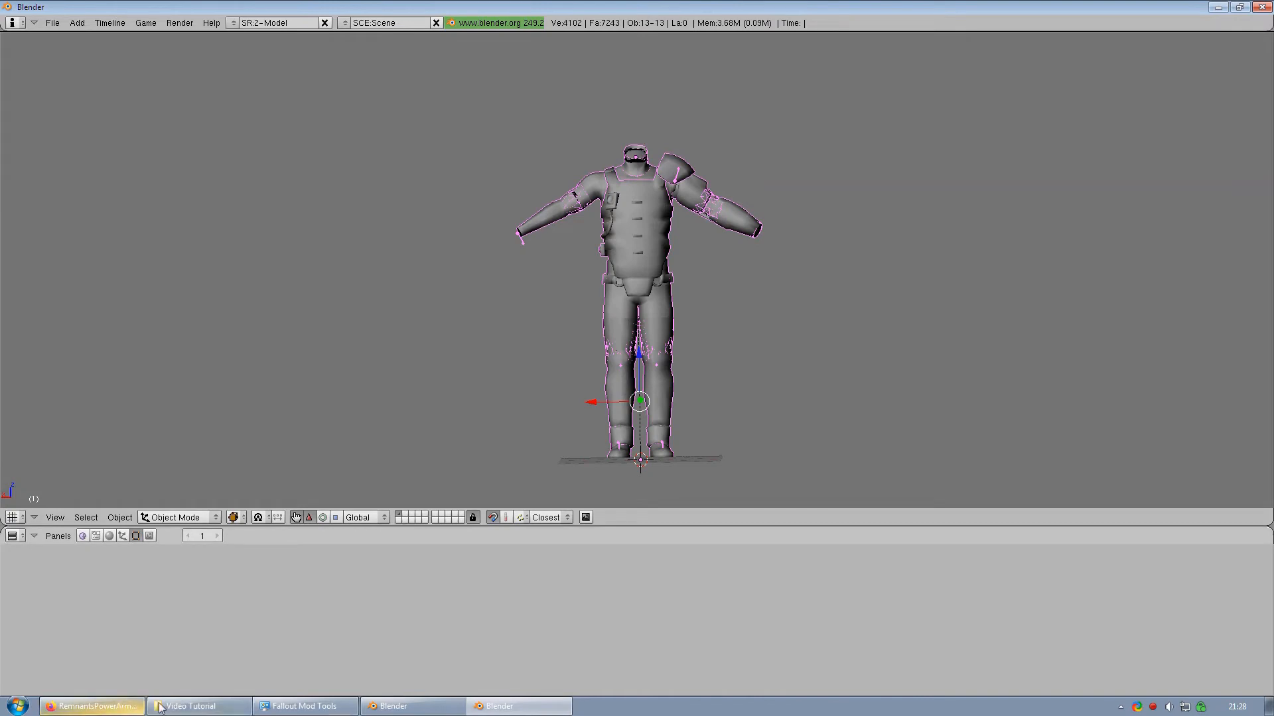
Step: Open TestSHELL-WIP3.nif from the Video Tutorial folder in NifSkope and look at the whole outfit
{"action": "left_click", "coordinate": [192, 705]}
{"action": "left_click", "coordinate": [259, 310]}
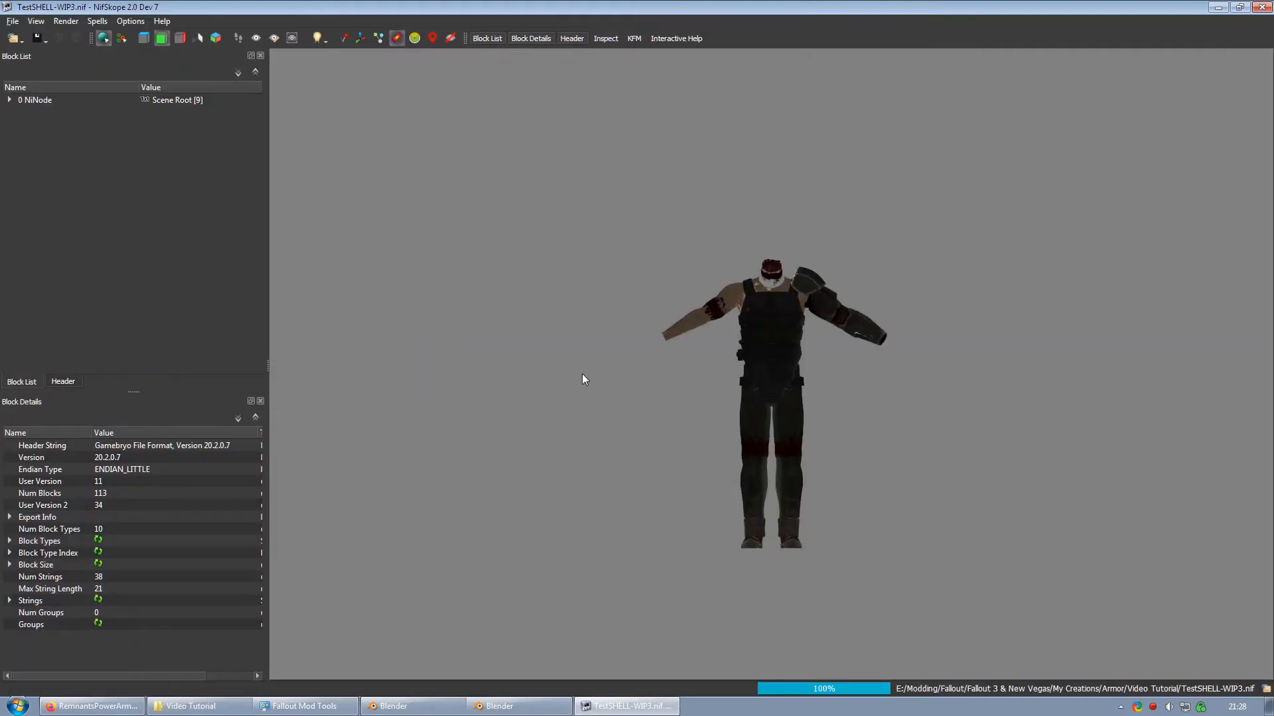
{"action": "left_click_drag", "start_coordinate": [702, 397], "coordinate": [610, 376]}
{"action": "scroll", "coordinate": [656, 403], "scroll_direction": "up", "scroll_amount": 3}
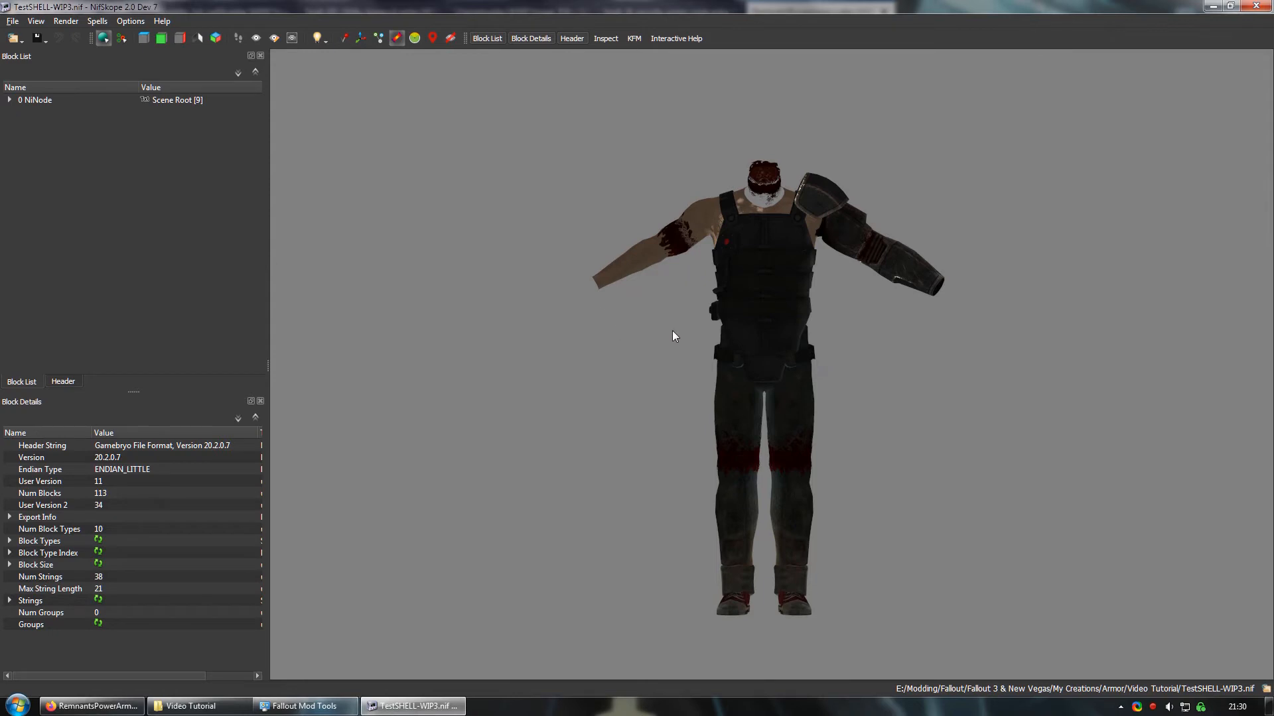
Step: Examine the Scene Root's children and identify the arms, pants and armor shapes on the outfit
{"action": "left_click", "coordinate": [26, 101]}
{"action": "scroll", "coordinate": [181, 527], "scroll_direction": "down", "scroll_amount": 2}
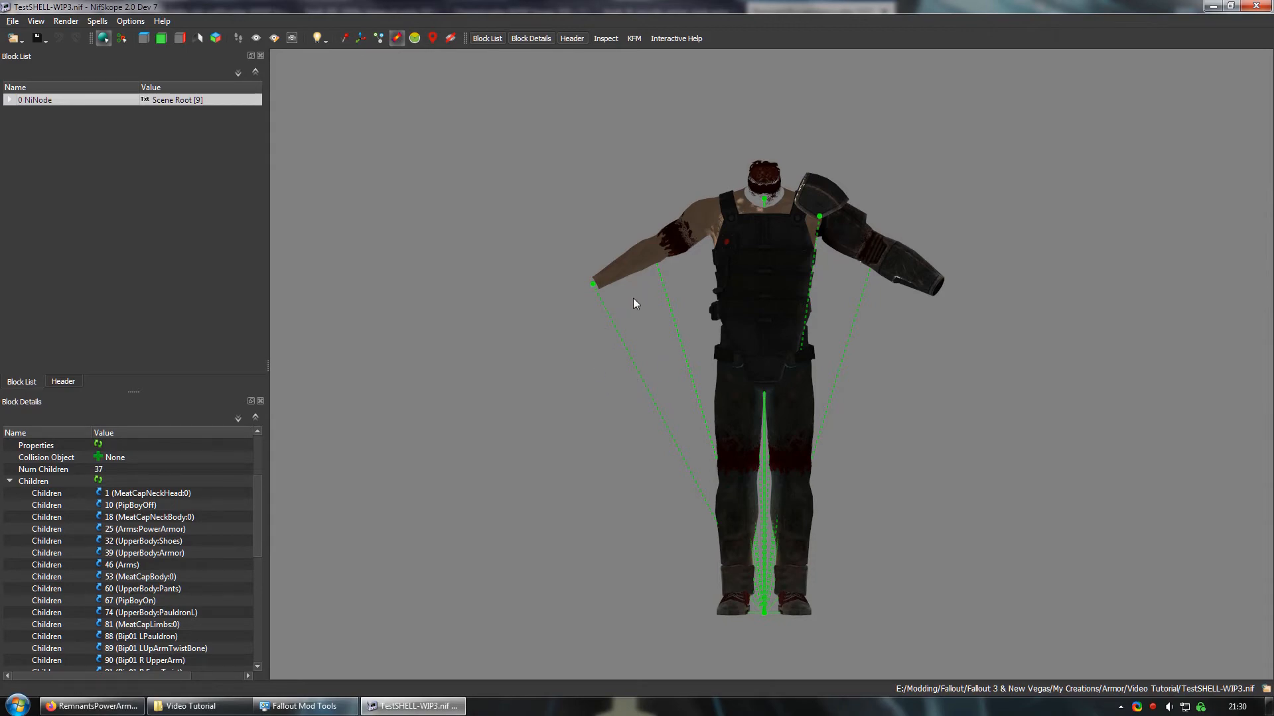
{"action": "left_click", "coordinate": [639, 260]}
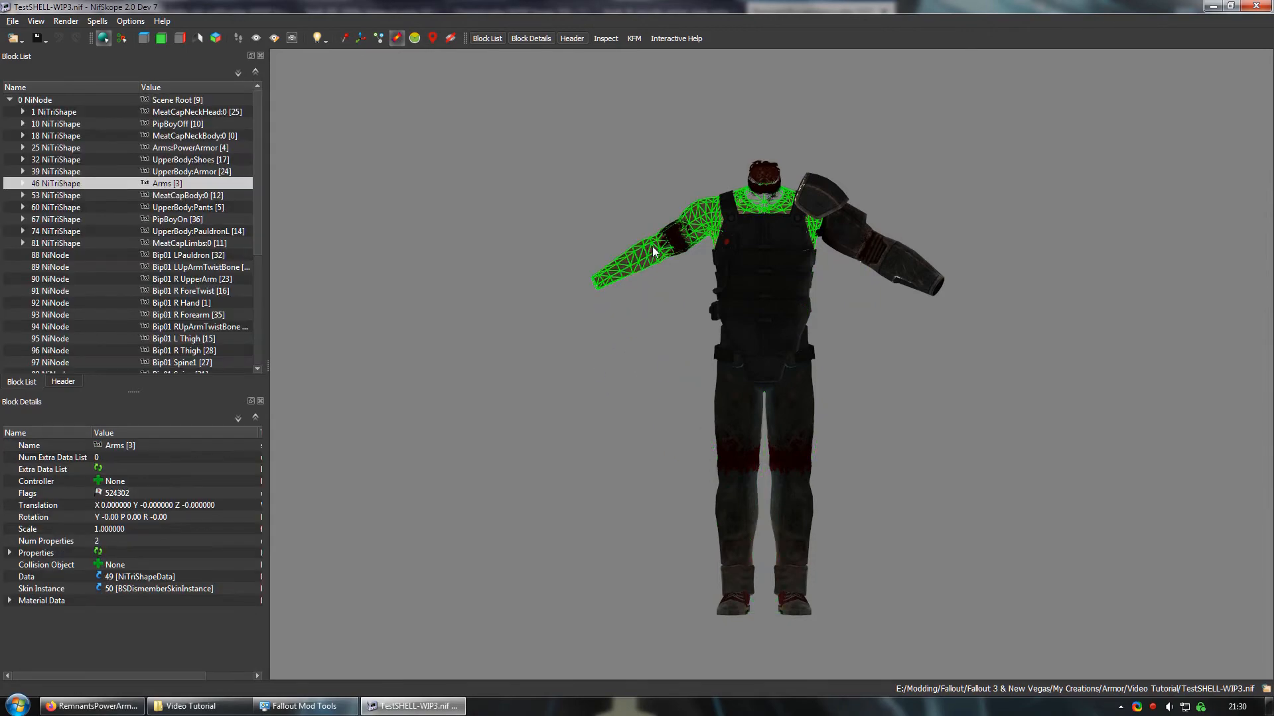
{"action": "left_click", "coordinate": [743, 420]}
{"action": "left_click", "coordinate": [738, 421]}
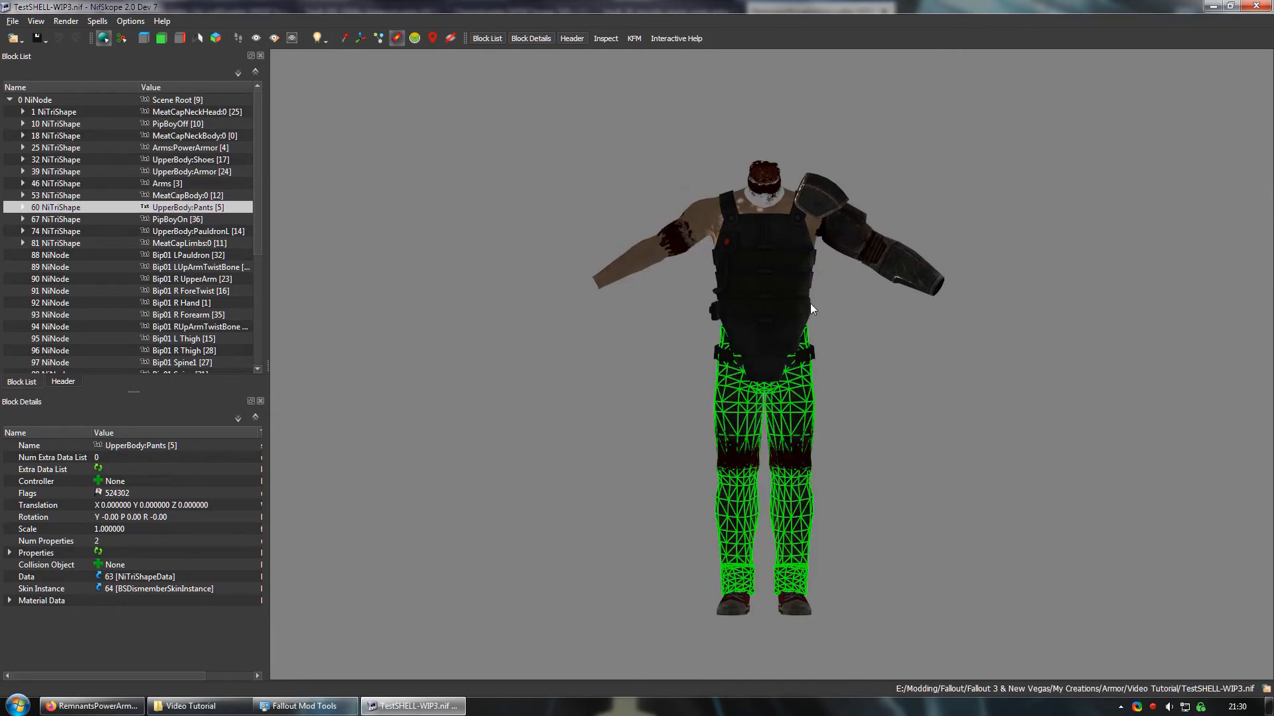
{"action": "left_click", "coordinate": [791, 265]}
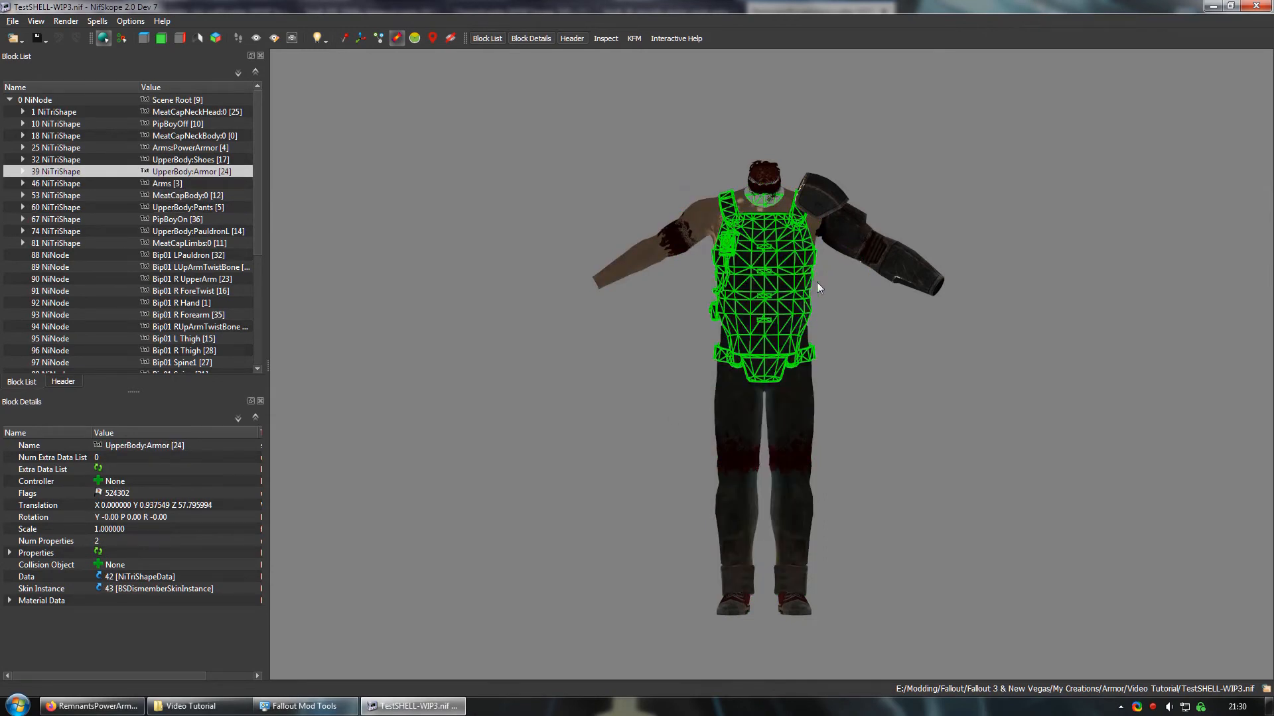
{"action": "left_click", "coordinate": [853, 305]}
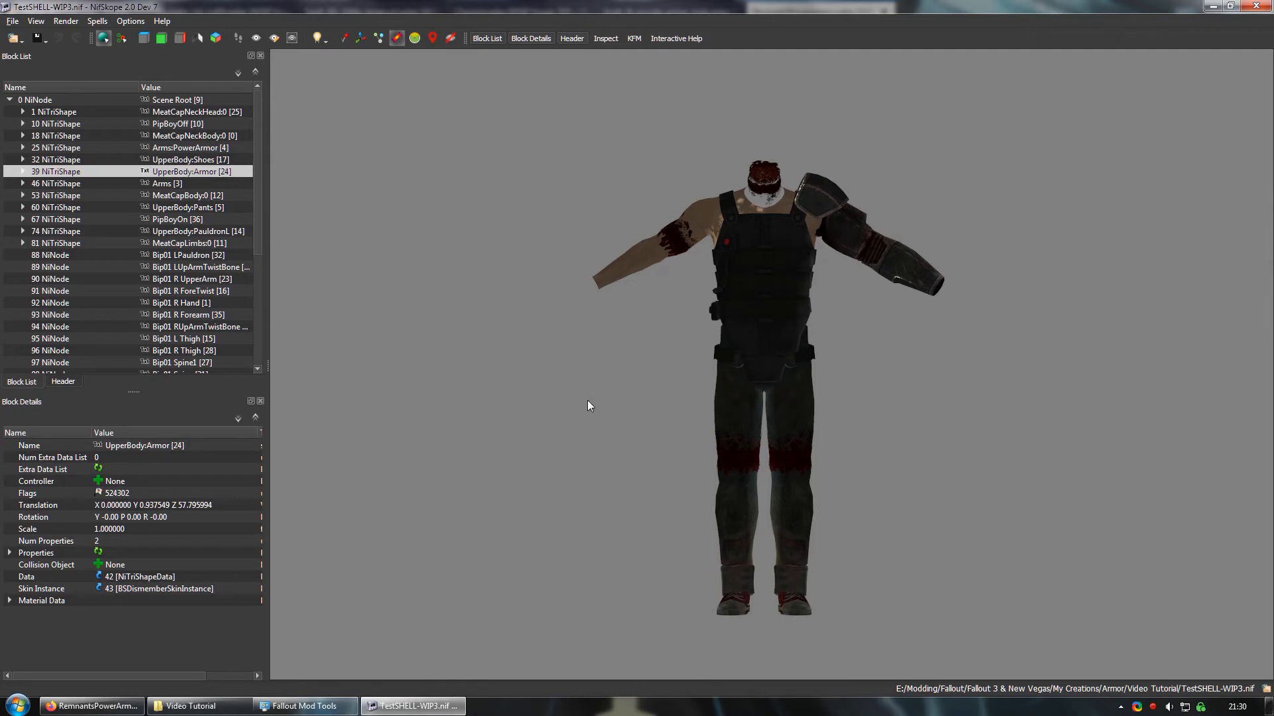
Step: Show the Scene Root's Children entries in the block details and open a blank Notepad document
{"action": "left_click", "coordinate": [155, 101]}
{"action": "scroll", "coordinate": [191, 488], "scroll_direction": "down", "scroll_amount": 4}
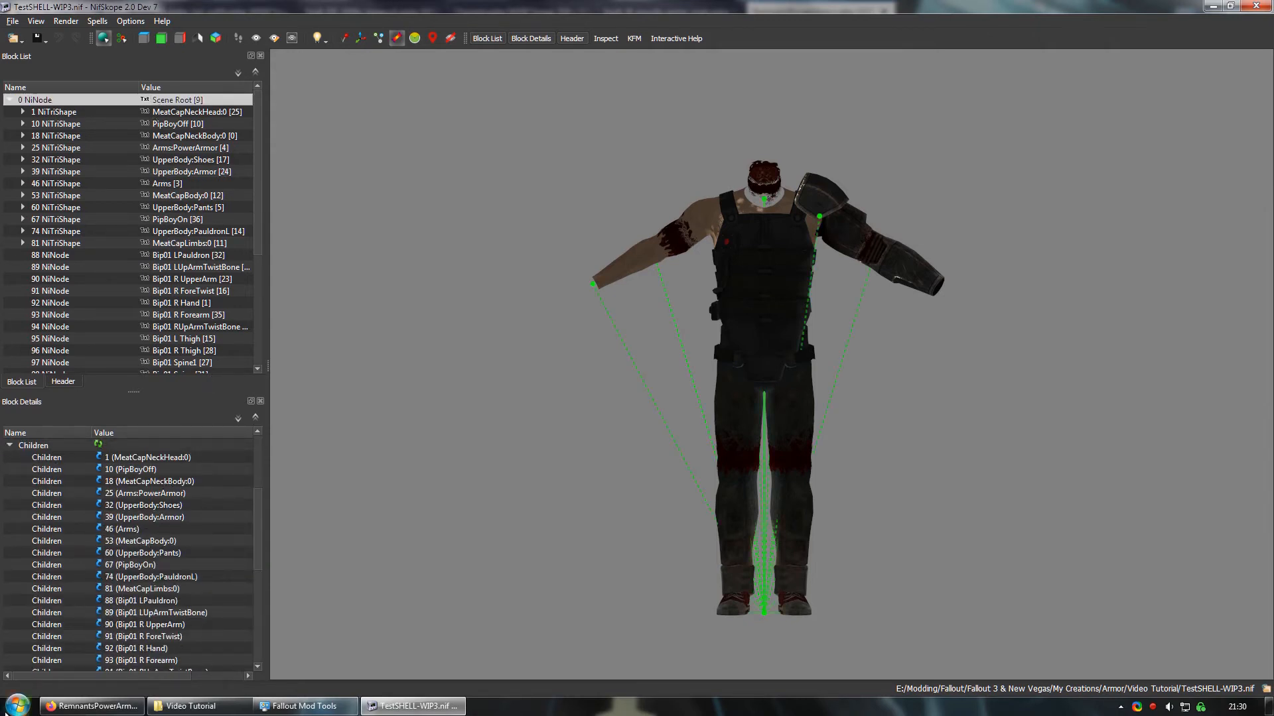
{"action": "left_click", "coordinate": [17, 705]}
{"action": "left_click", "coordinate": [49, 297]}
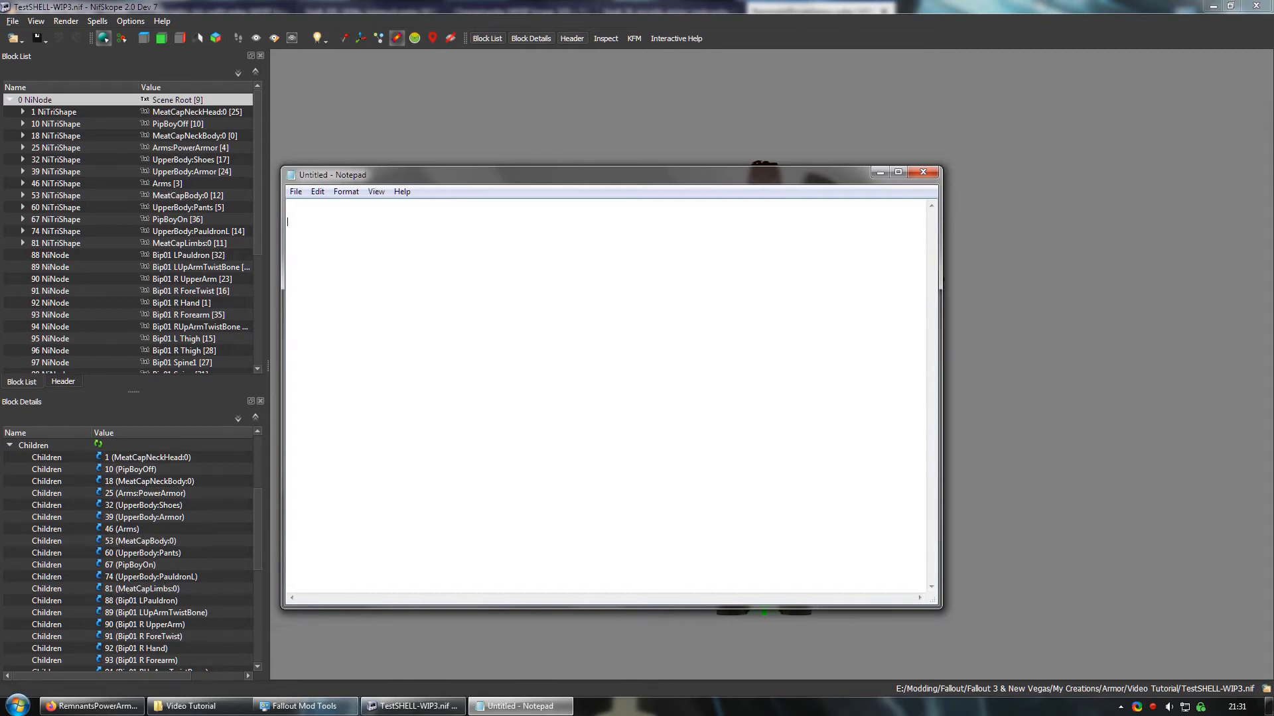
Step: List the shape block numbers 1, 10, 18, 25, 32, 39, 46, 53, 60, 67, 74 and 81 on separate lines
{"action": "type", "text": "1"}
{"action": "key", "text": "Return"}
{"action": "type", "text": "10"}
{"action": "key", "text": "Return"}
{"action": "type", "text": "18 "}
{"action": "type", "text": "25"}
{"action": "key", "text": "Return"}
{"action": "type", "text": "32 "}
{"action": "type", "text": "39 "}
{"action": "type", "text": "46 "}
{"action": "type", "text": "53 "}
{"action": "type", "text": "60 "}
{"action": "type", "text": "67 7"}
{"action": "type", "text": "4 "}
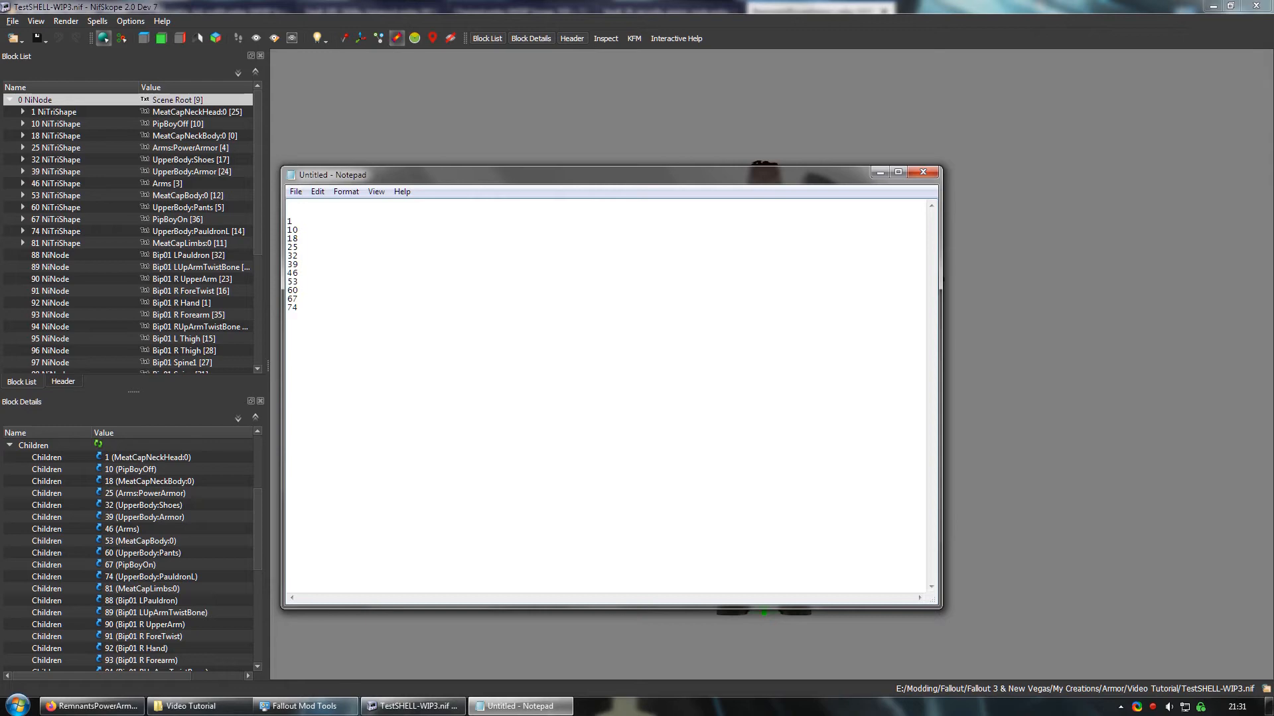
{"action": "type", "text": "81"}
Step: Move the meat cap numbers 53 and 81 into a separate group at the end of the list
{"action": "left_click_drag", "start_coordinate": [308, 282], "coordinate": [255, 285]}
{"action": "key", "text": "ctrl+c"}
{"action": "key", "text": "Delete"}
{"action": "key", "text": "ctrl+v"}
{"action": "left_click", "coordinate": [295, 324]}
{"action": "double_click", "coordinate": [292, 317]}
{"action": "key", "text": "ctrl+x"}
{"action": "left_click", "coordinate": [361, 388]}
{"action": "key", "text": "ctrl+v"}
Step: Move the meat cap numbers 18 and 1 to the end of the list, below 81
{"action": "left_click_drag", "start_coordinate": [307, 238], "coordinate": [281, 236]}
{"action": "key", "text": "ctrl+x"}
{"action": "left_click", "coordinate": [370, 397]}
{"action": "key", "text": "ctrl+v"}
{"action": "left_click_drag", "start_coordinate": [298, 221], "coordinate": [288, 219]}
{"action": "key", "text": "ctrl+x"}
{"action": "left_click", "coordinate": [372, 424]}
{"action": "key", "text": "ctrl+v"}
Step: Move 46 to the start of the list and place 60 beneath it
{"action": "double_click", "coordinate": [292, 273]}
{"action": "key", "text": "Delete"}
{"action": "left_click", "coordinate": [310, 207]}
{"action": "type", "text": "46"}
{"action": "key", "text": "Return"}
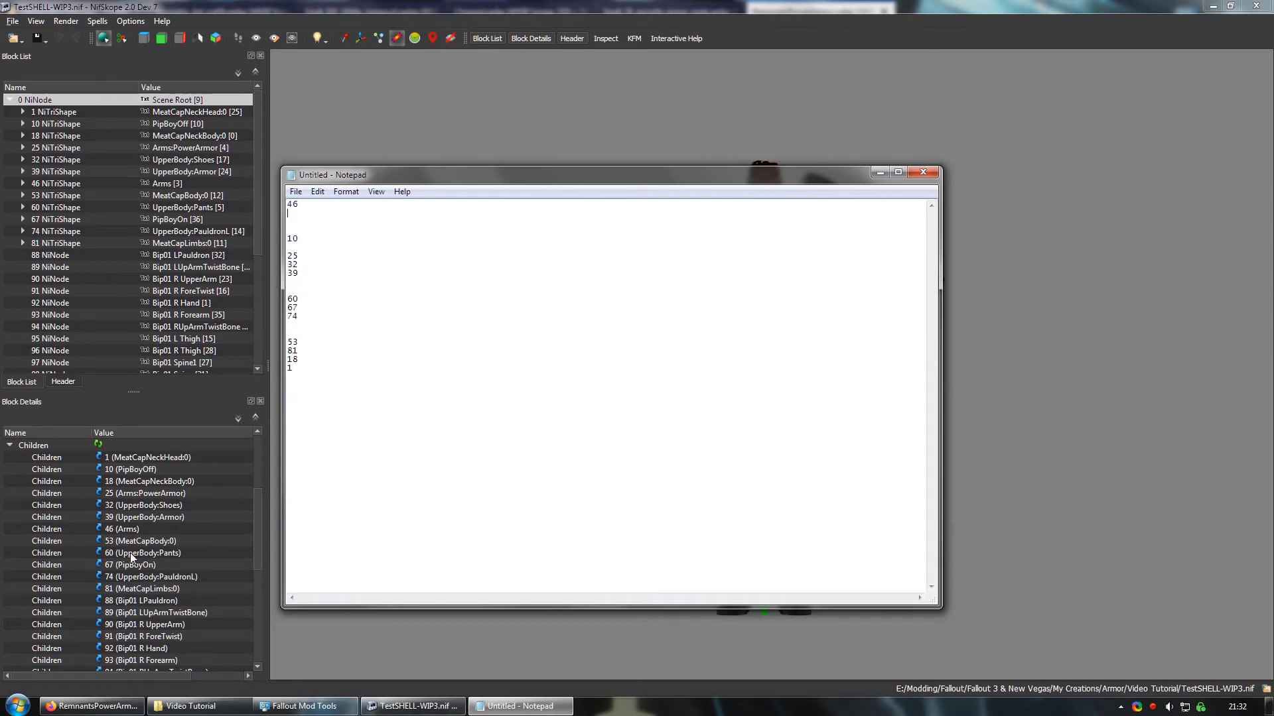
{"action": "double_click", "coordinate": [296, 299]}
{"action": "key", "text": "ctrl+x"}
{"action": "left_click_drag", "start_coordinate": [571, 176], "coordinate": [556, 412]}
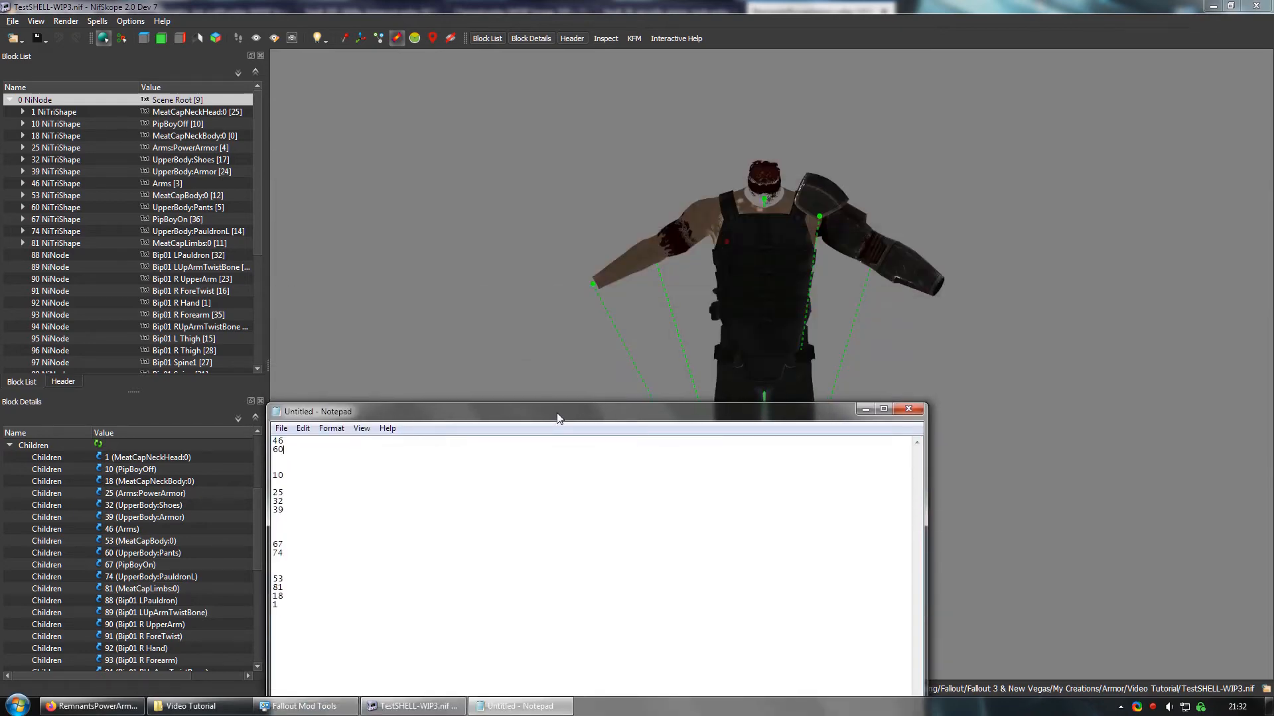
{"action": "left_click_drag", "start_coordinate": [556, 412], "coordinate": [612, 166]}
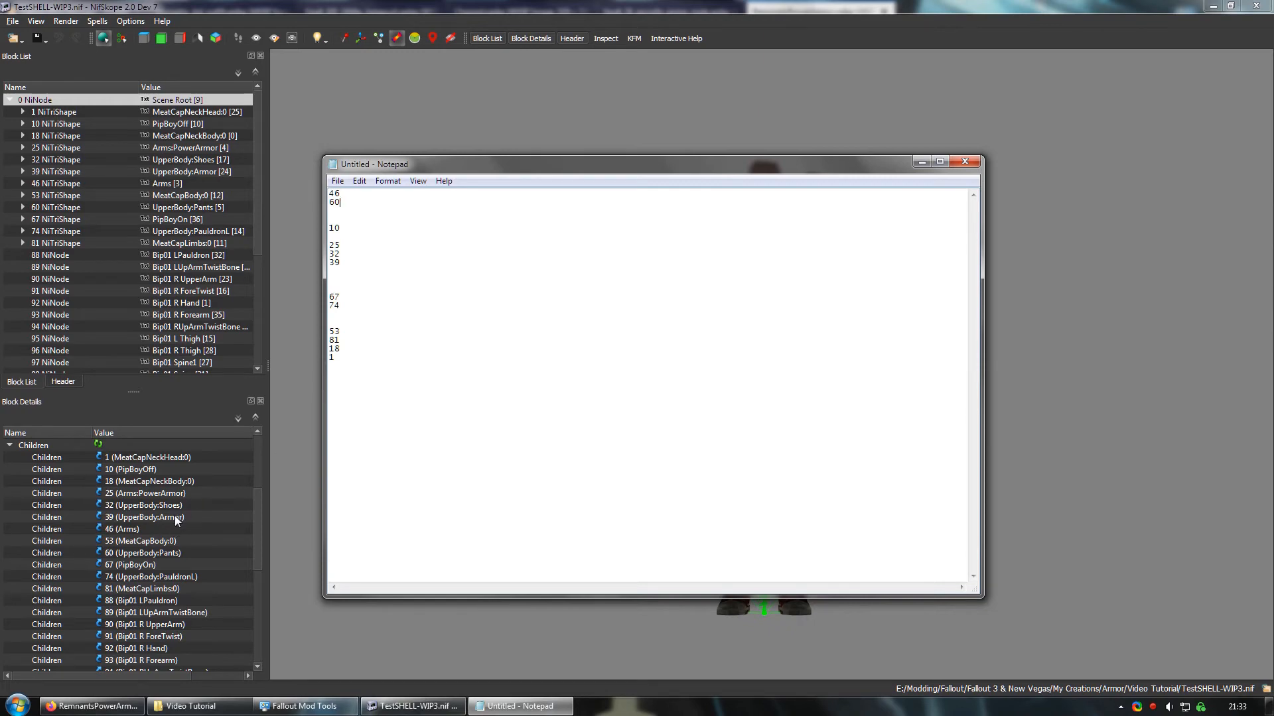
Step: Move 39 to the line directly below 60 in the list
{"action": "double_click", "coordinate": [350, 262]}
{"action": "key", "text": "ctrl+x"}
{"action": "left_click", "coordinate": [358, 211]}
{"action": "key", "text": "ctrl+v"}
{"action": "left_click", "coordinate": [373, 217]}
{"action": "key", "text": "Return"}
Step: Move 32 to its own line just above the meat cap group that starts with 53
{"action": "double_click", "coordinate": [336, 263]}
{"action": "key", "text": "ctrl+x"}
{"action": "left_click", "coordinate": [375, 322]}
{"action": "key", "text": "ctrl+v"}
{"action": "left_click", "coordinate": [362, 313]}
{"action": "key", "text": "Return"}
Step: Move 67 to the line above 10, and place 25 between 39 and 67
{"action": "double_click", "coordinate": [335, 306]}
{"action": "key", "text": "ctrl+x"}
{"action": "left_click", "coordinate": [349, 228]}
{"action": "key", "text": "ctrl+v"}
{"action": "left_click", "coordinate": [358, 218]}
{"action": "left_click_drag", "start_coordinate": [347, 258], "coordinate": [321, 255]}
{"action": "key", "text": "BackSpace"}
{"action": "type", "text": "25"}
Step: Move 74 between 39 and 25 in the list
{"action": "left_click_drag", "start_coordinate": [345, 317], "coordinate": [330, 311]}
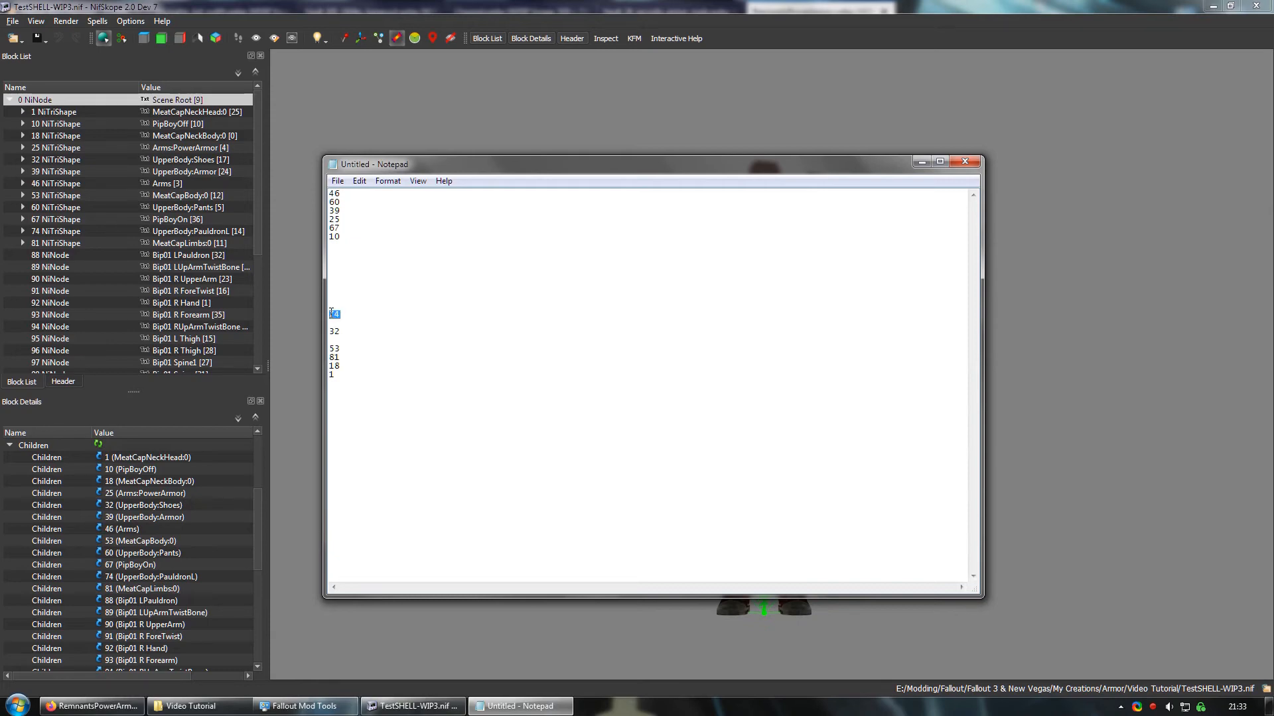
{"action": "key", "text": "Delete"}
{"action": "left_click", "coordinate": [401, 215]}
{"action": "key", "text": "Return"}
{"action": "type", "text": "74"}
Step: Remove the blank lines so that 32, 53, 81, 18 and 1 directly follow 10
{"action": "left_click", "coordinate": [366, 254]}
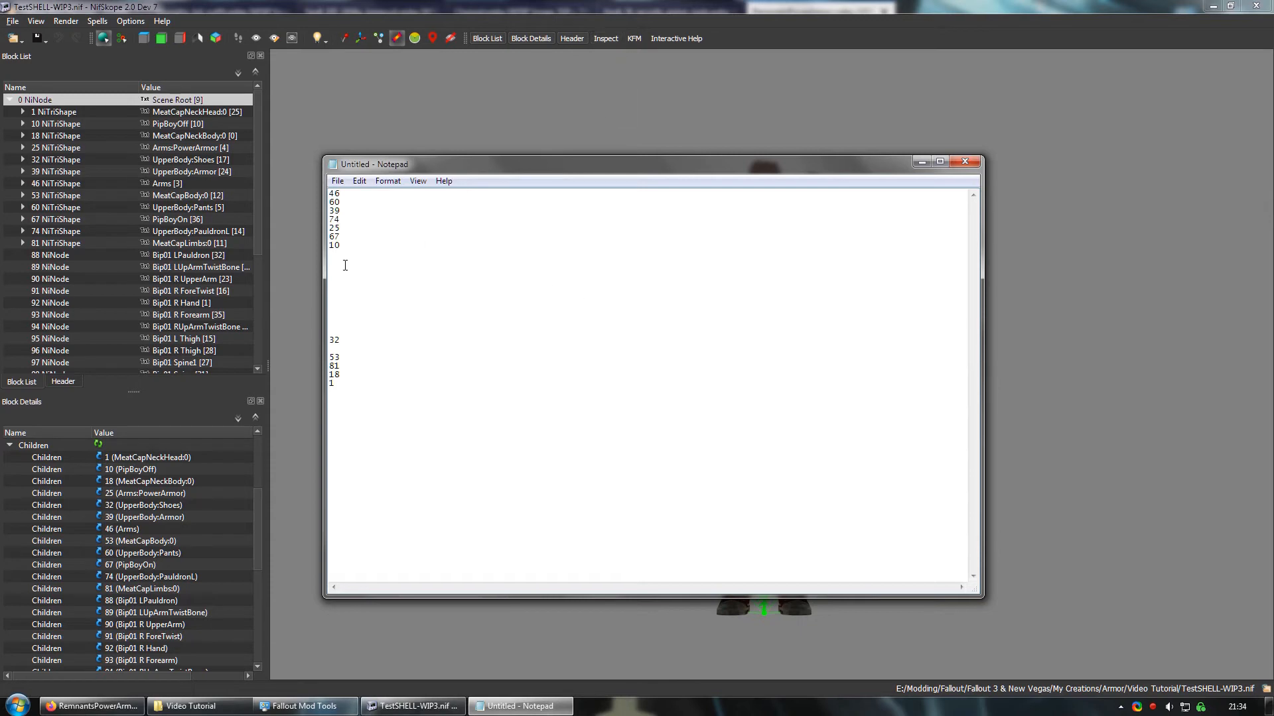
{"action": "key", "text": "Delete"}
{"action": "key", "text": "Delete"}
{"action": "key", "text": "Delete"}
{"action": "key", "text": "Delete"}
{"action": "key", "text": "Delete"}
{"action": "key", "text": "Delete"}
{"action": "key", "text": "Delete"}
{"action": "key", "text": "Delete"}
{"action": "key", "text": "Delete"}
{"action": "key", "text": "Delete"}
{"action": "left_click", "coordinate": [354, 257]}
{"action": "key", "text": "Delete"}
Step: Restore the NifSkope window beside the number list and set the Scene Root's first three Children links to 46, 60 and 39
{"action": "left_click", "coordinate": [1230, 6]}
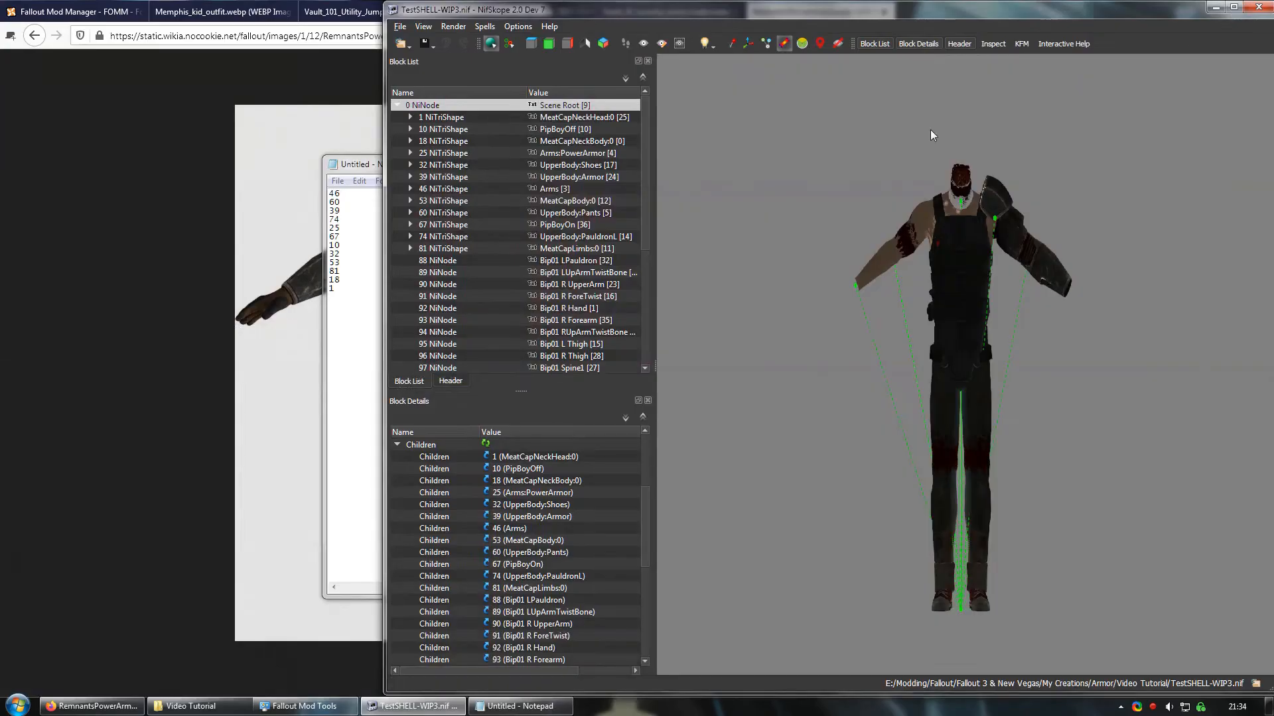
{"action": "double_click", "coordinate": [509, 458]}
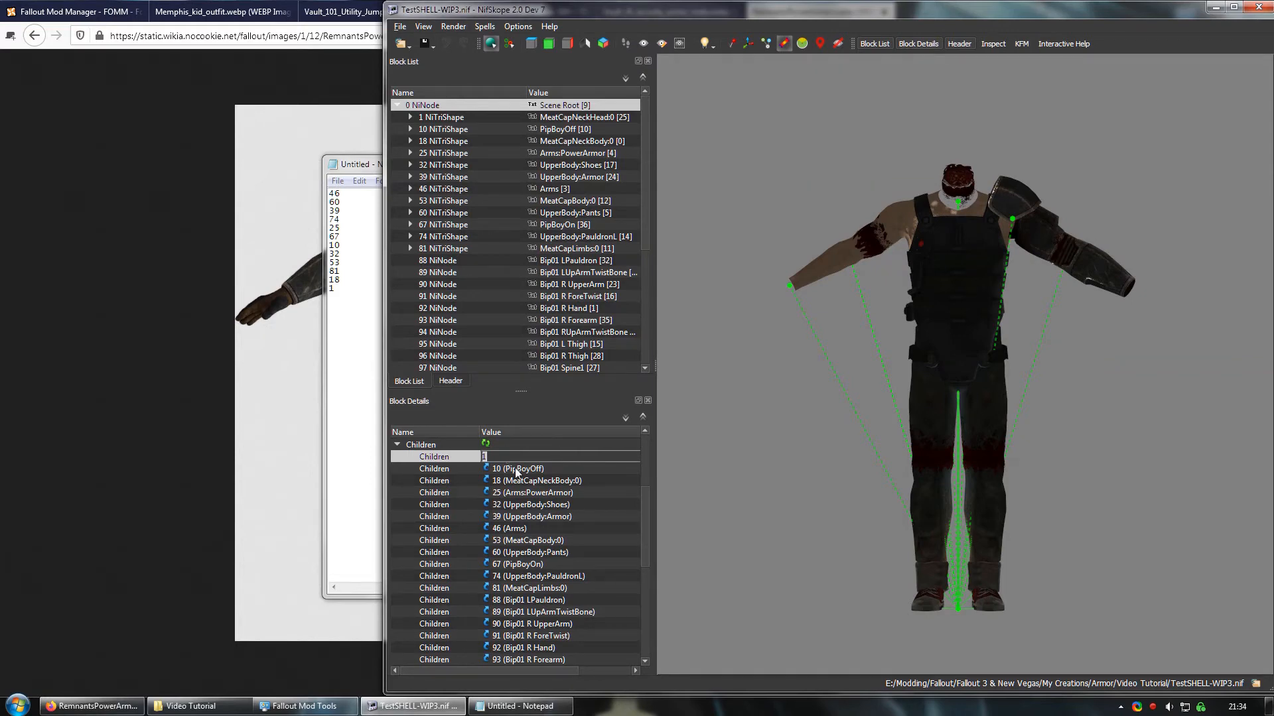
{"action": "type", "text": "46"}
{"action": "key", "text": "Return"}
{"action": "double_click", "coordinate": [516, 468]}
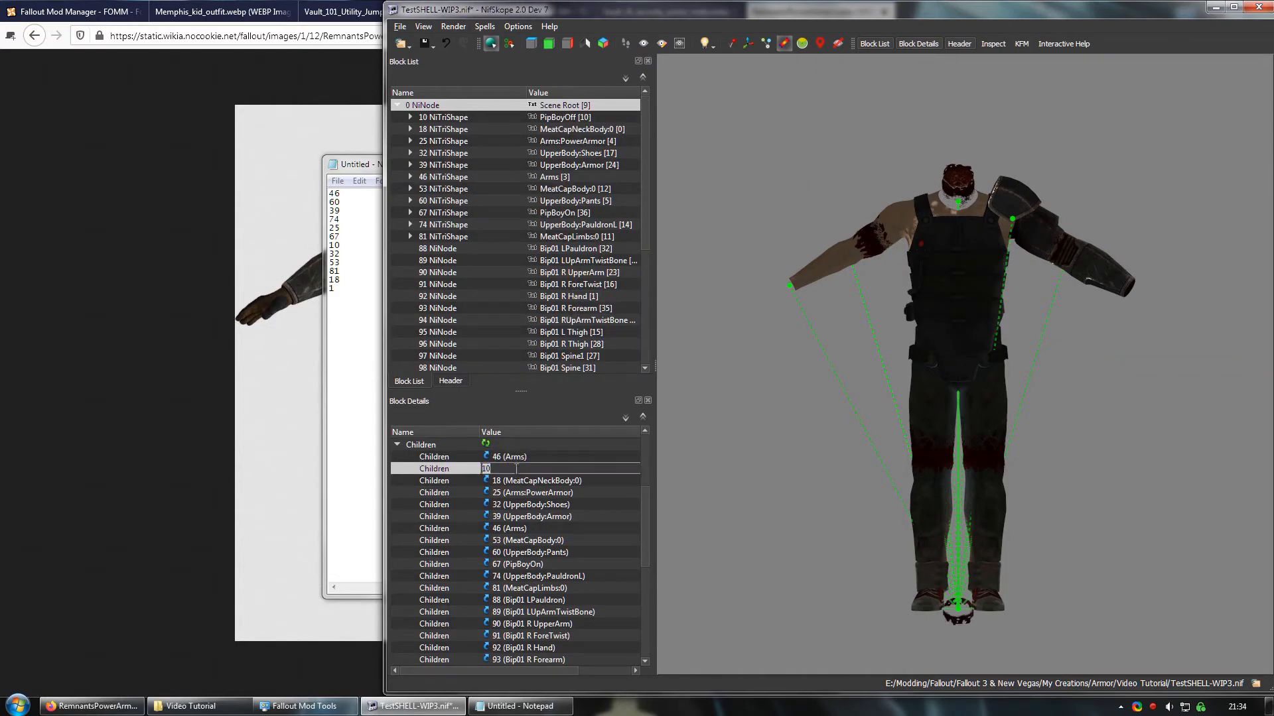
{"action": "type", "text": "60"}
{"action": "key", "text": "Return"}
{"action": "double_click", "coordinate": [516, 480]}
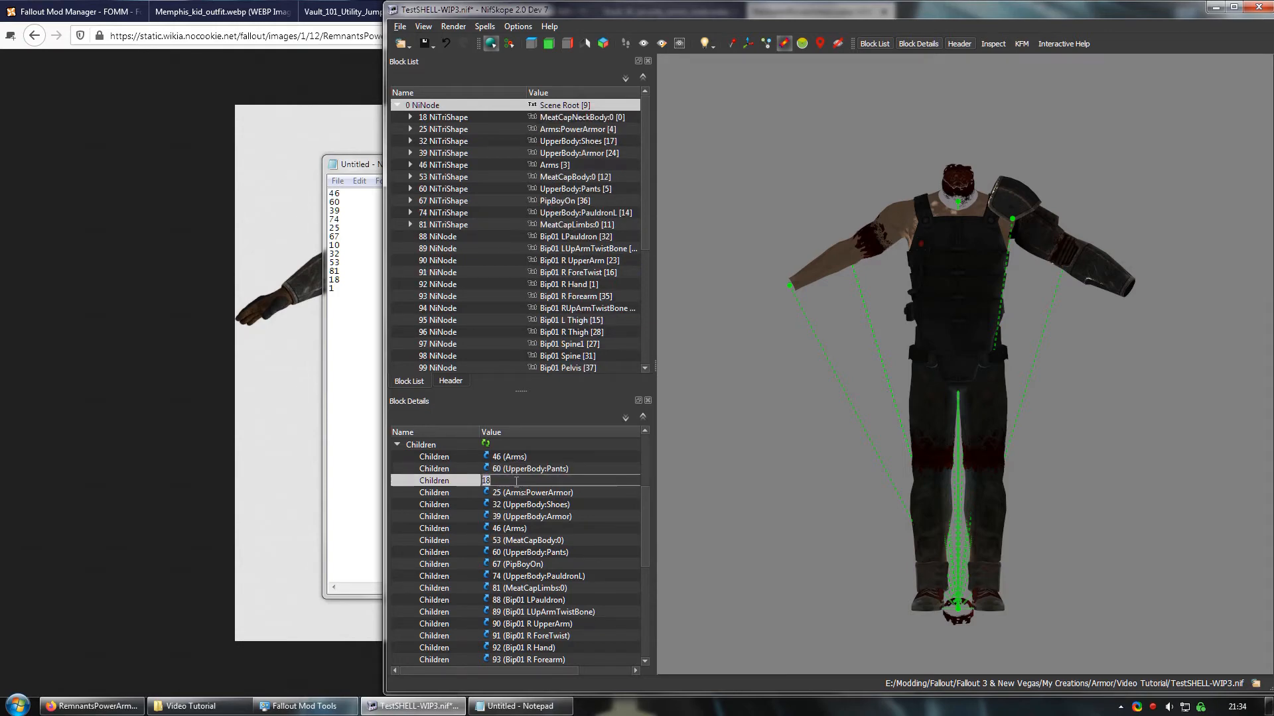
{"action": "type", "text": "39"}
{"action": "key", "text": "Return"}
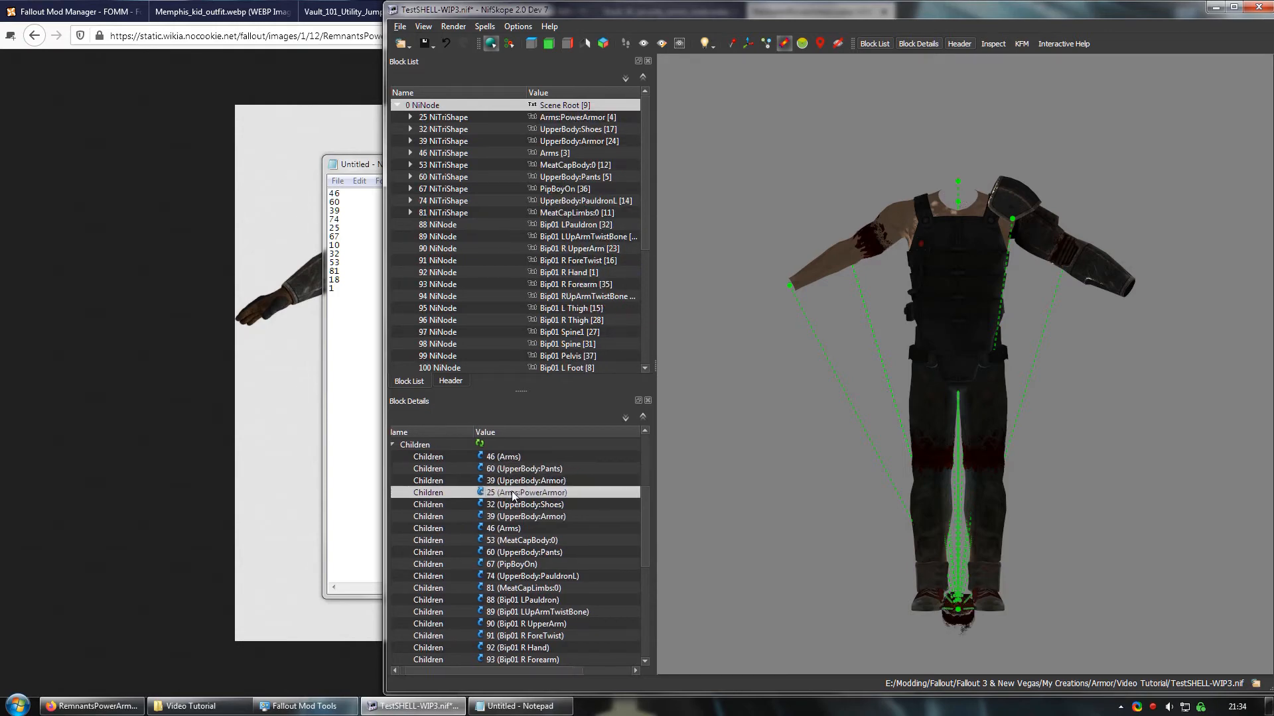
Step: Set the fourth, fifth and sixth Children links of the Scene Root to 74, 25 and 67
{"action": "double_click", "coordinate": [512, 491]}
{"action": "type", "text": "74"}
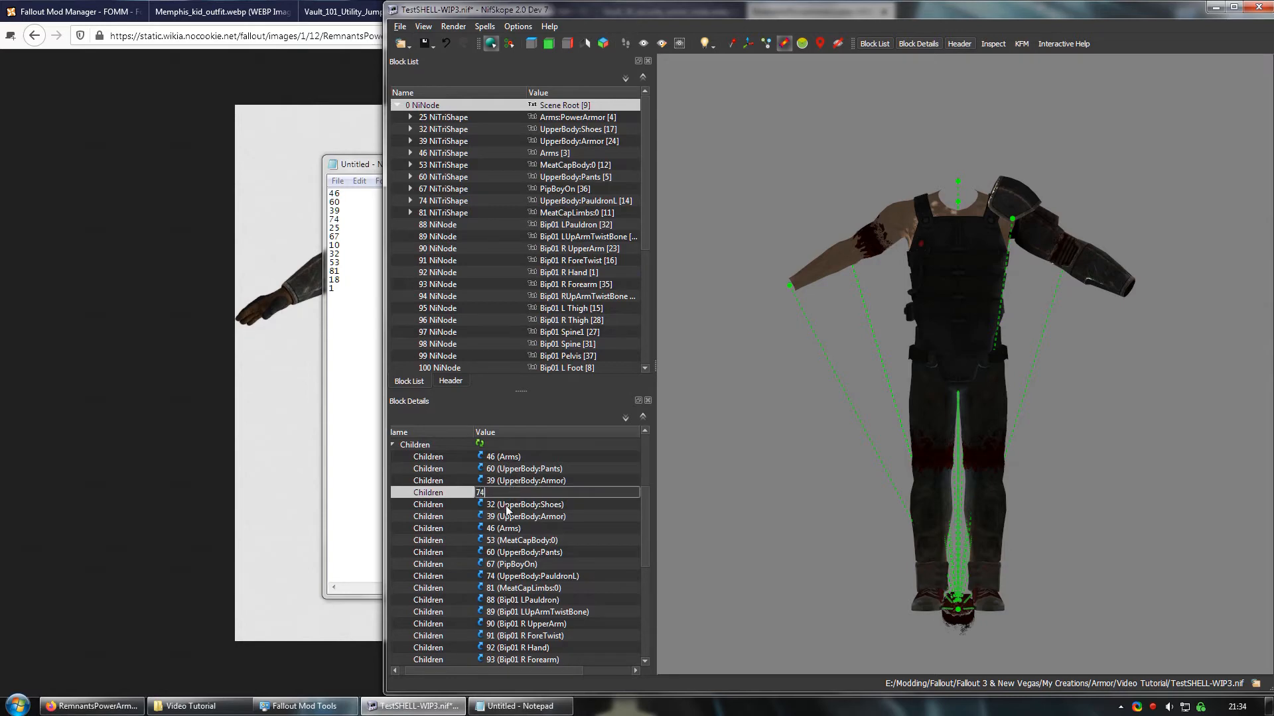
{"action": "left_click", "coordinate": [508, 505]}
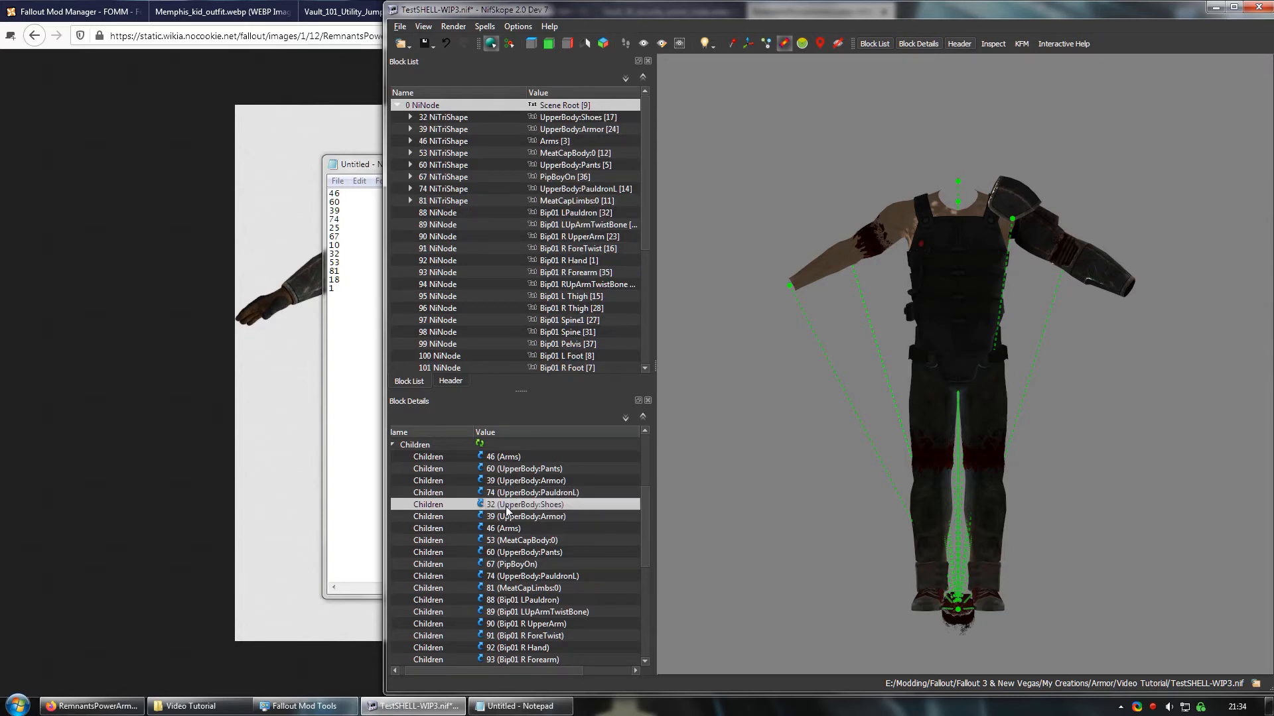
{"action": "double_click", "coordinate": [507, 507]}
{"action": "type", "text": "25"}
{"action": "left_click", "coordinate": [507, 518]}
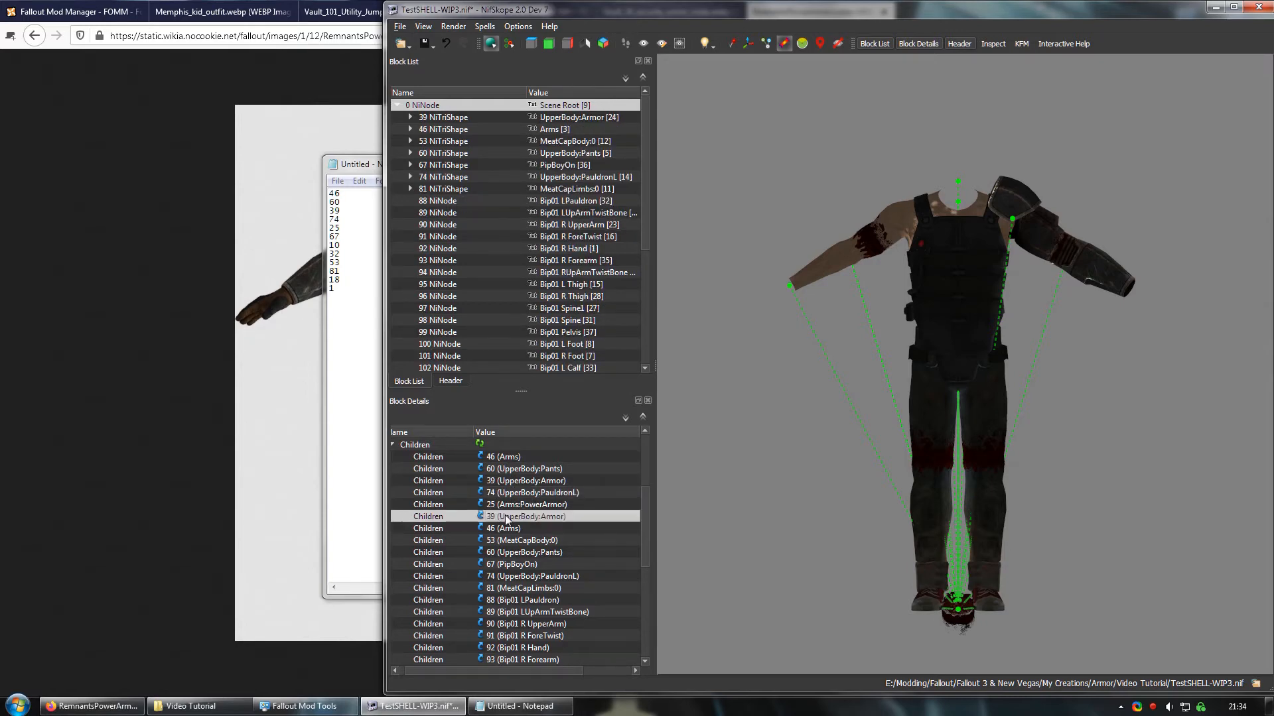
{"action": "double_click", "coordinate": [507, 518]}
{"action": "type", "text": "67"}
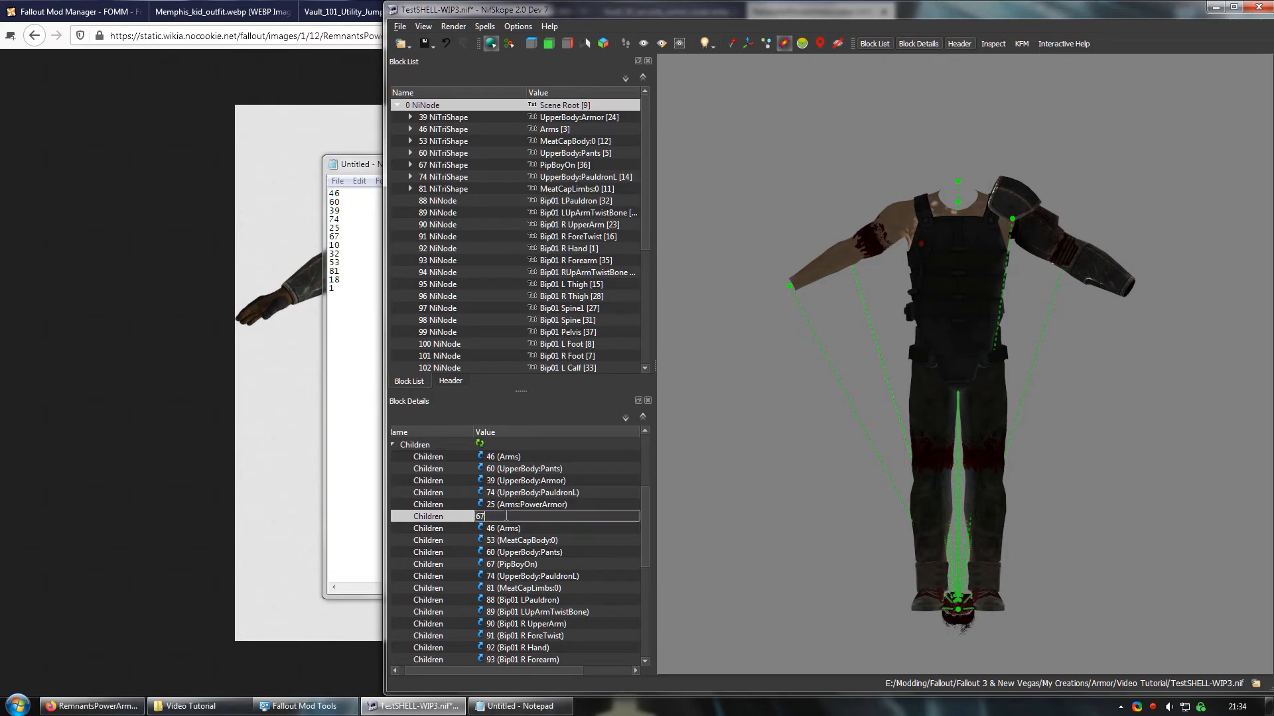
{"action": "left_click", "coordinate": [502, 528]}
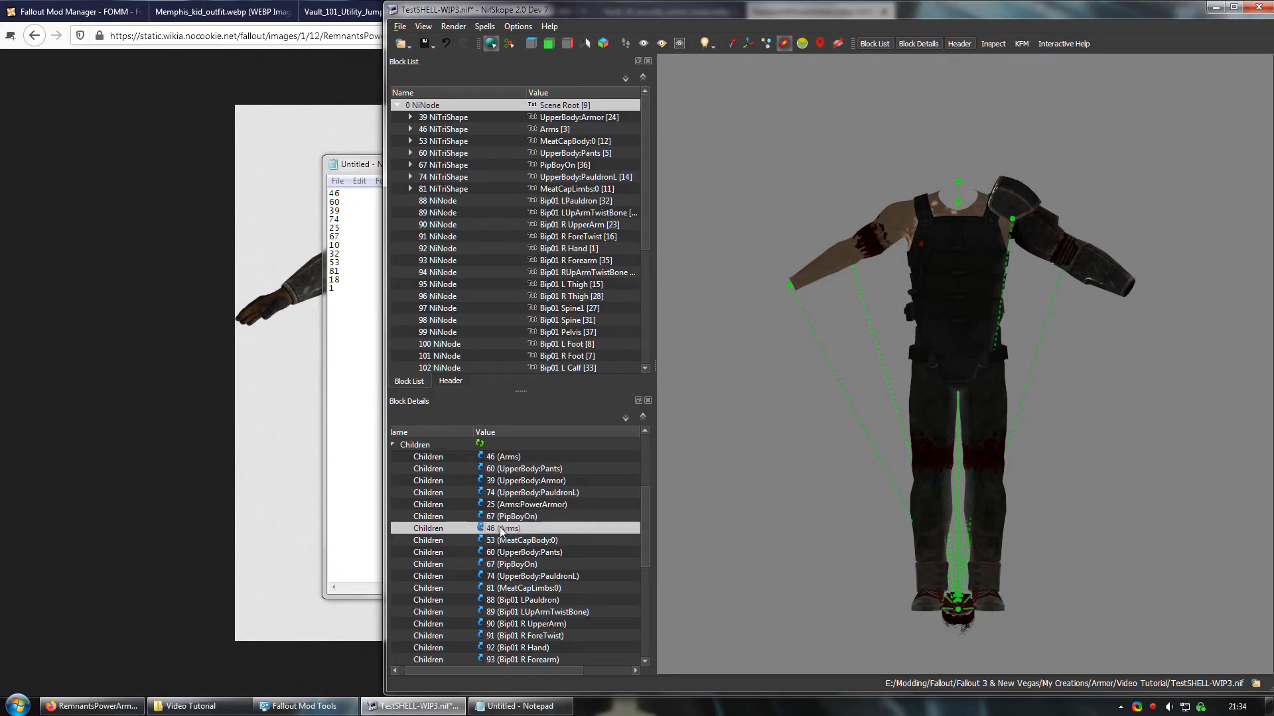
Step: Set the seventh, eighth and ninth Children links of the Scene Root to 10, 32 and 53
{"action": "double_click", "coordinate": [502, 528]}
{"action": "type", "text": "10"}
{"action": "left_click", "coordinate": [495, 542]}
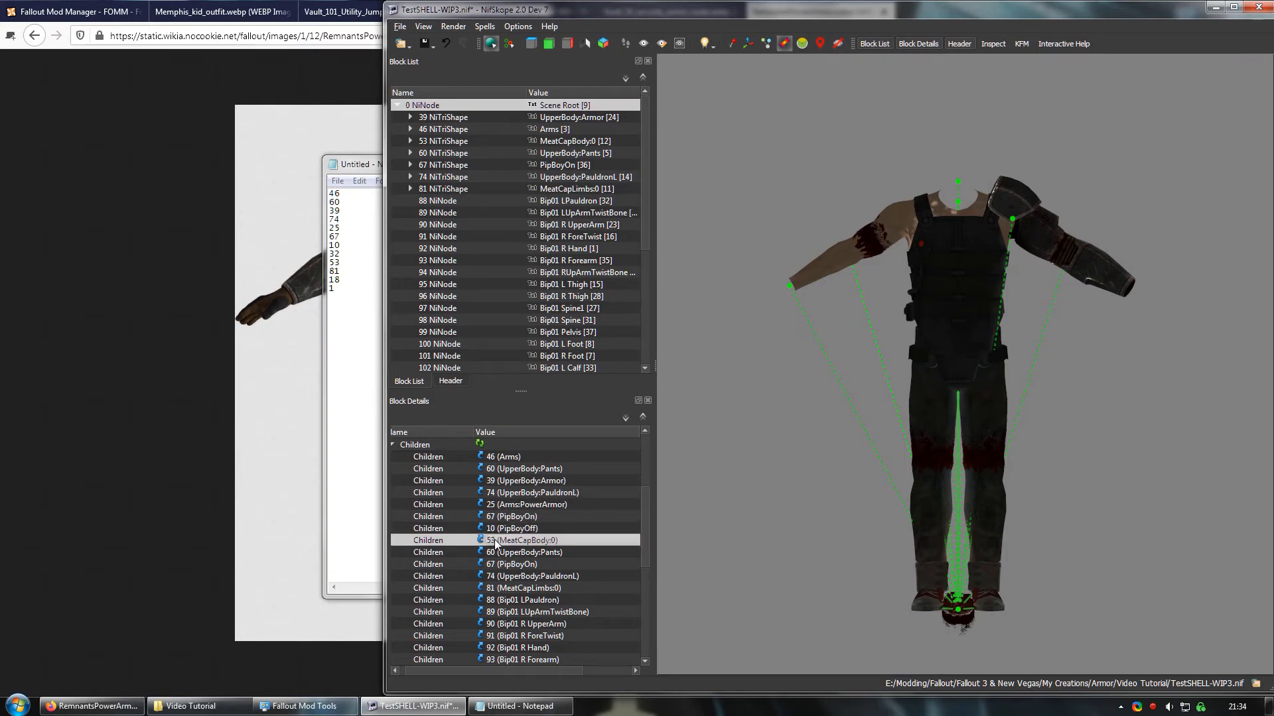
{"action": "double_click", "coordinate": [495, 542]}
{"action": "type", "text": "32"}
{"action": "left_click", "coordinate": [499, 553]}
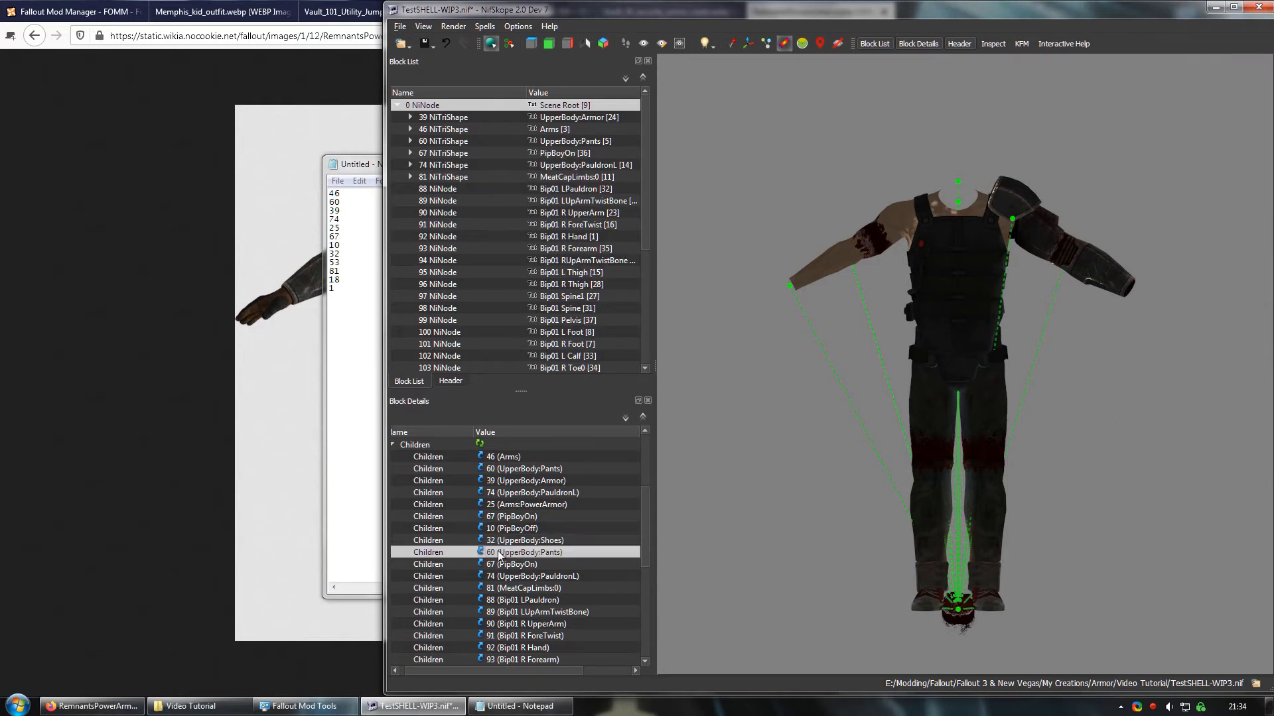
{"action": "double_click", "coordinate": [499, 554]}
{"action": "type", "text": "53"}
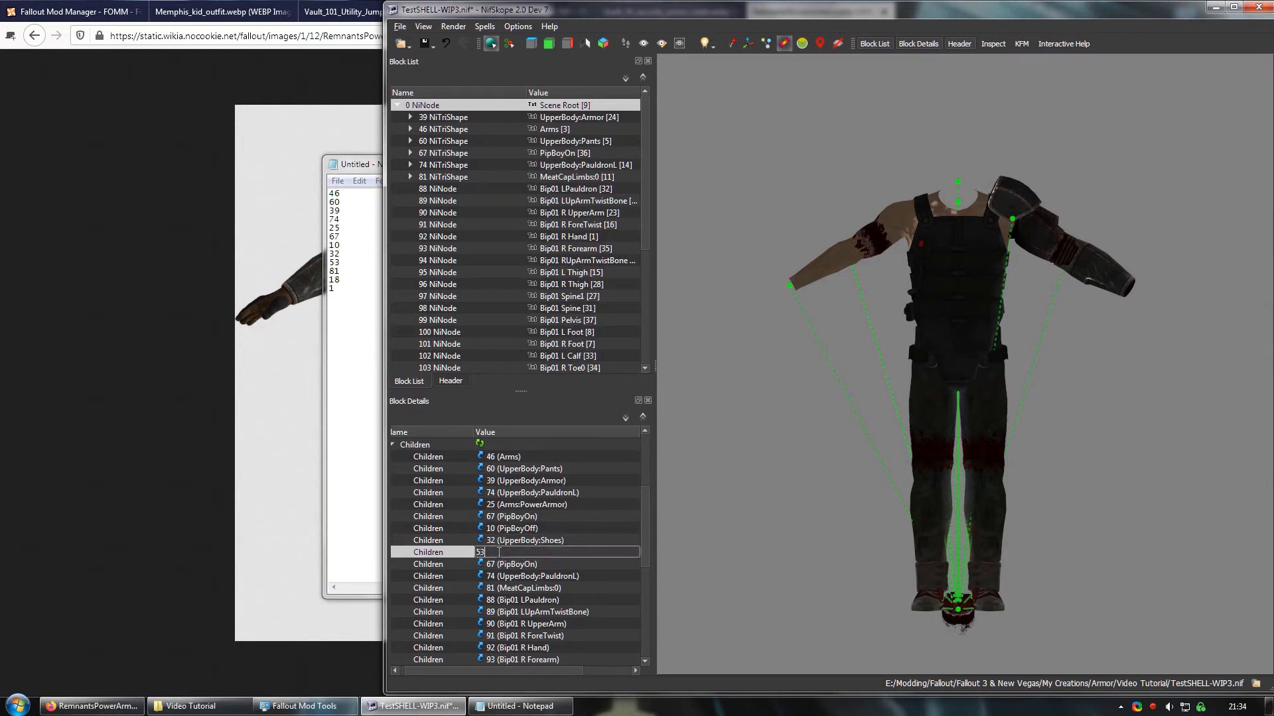
{"action": "left_click", "coordinate": [500, 565]}
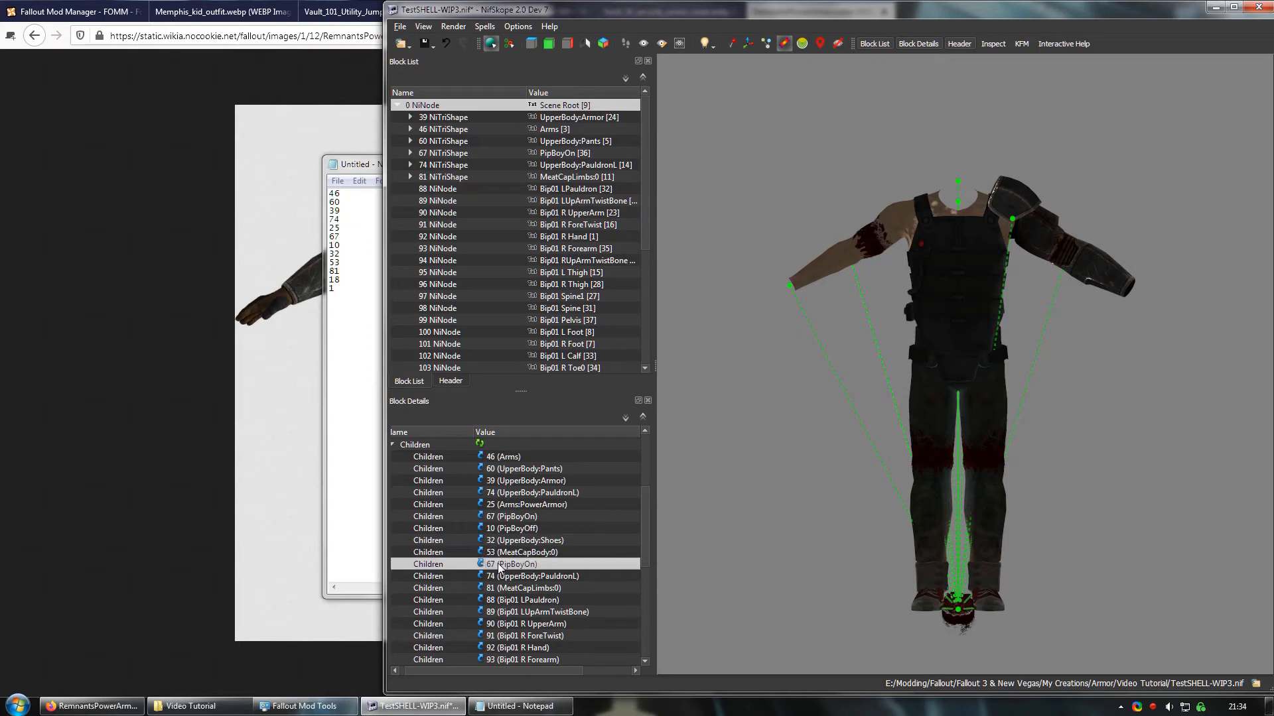
Step: Set the tenth, eleventh and twelfth Children links of the Scene Root to 81, 18 and 1
{"action": "double_click", "coordinate": [499, 564]}
{"action": "type", "text": "81"}
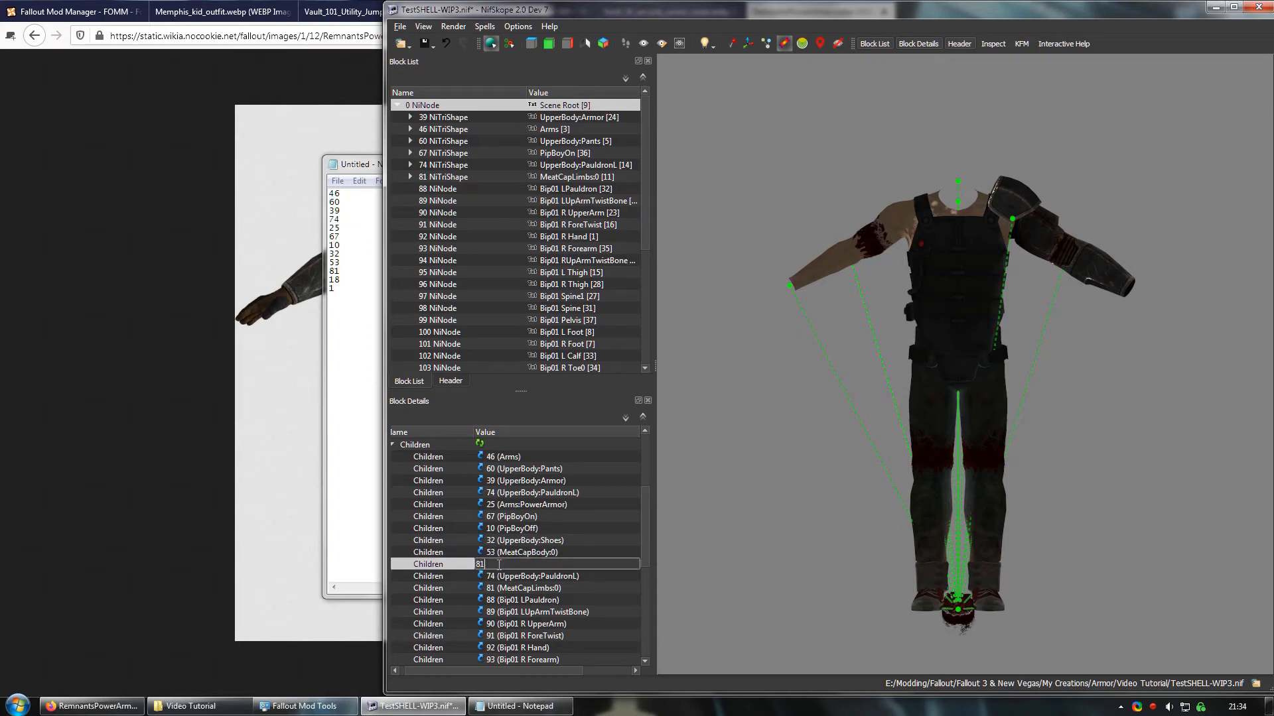
{"action": "double_click", "coordinate": [504, 577]}
{"action": "type", "text": "18"}
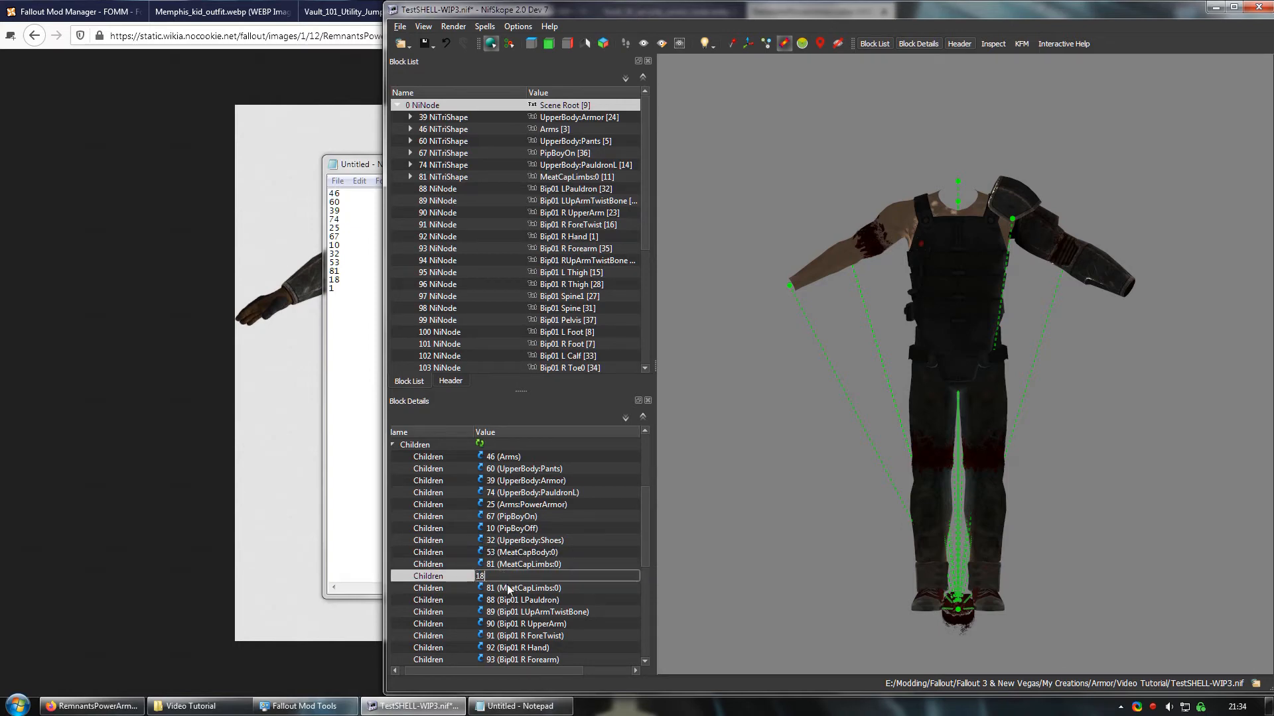
{"action": "double_click", "coordinate": [509, 589]}
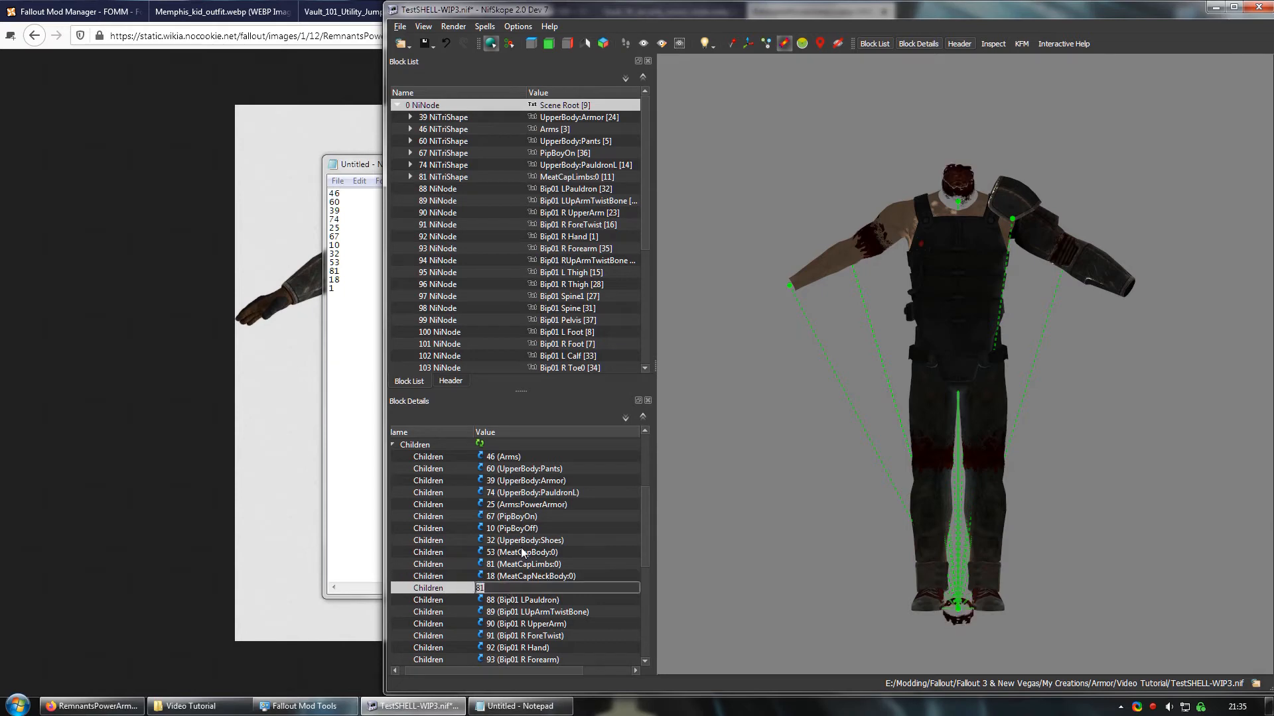
{"action": "type", "text": "1"}
{"action": "key", "text": "Return"}
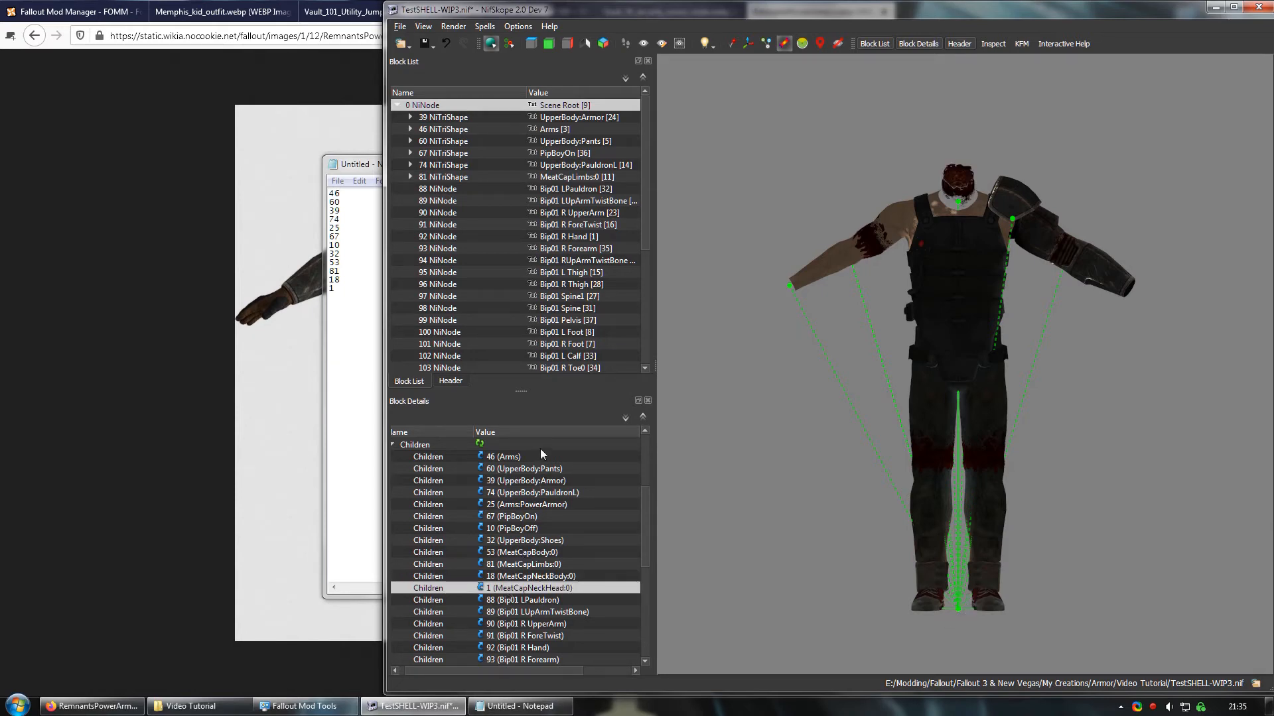
Step: Maximize the window, run the Reorder Blocks sanitize spell on the file, and expand the Scene Root
{"action": "left_click", "coordinate": [1233, 7]}
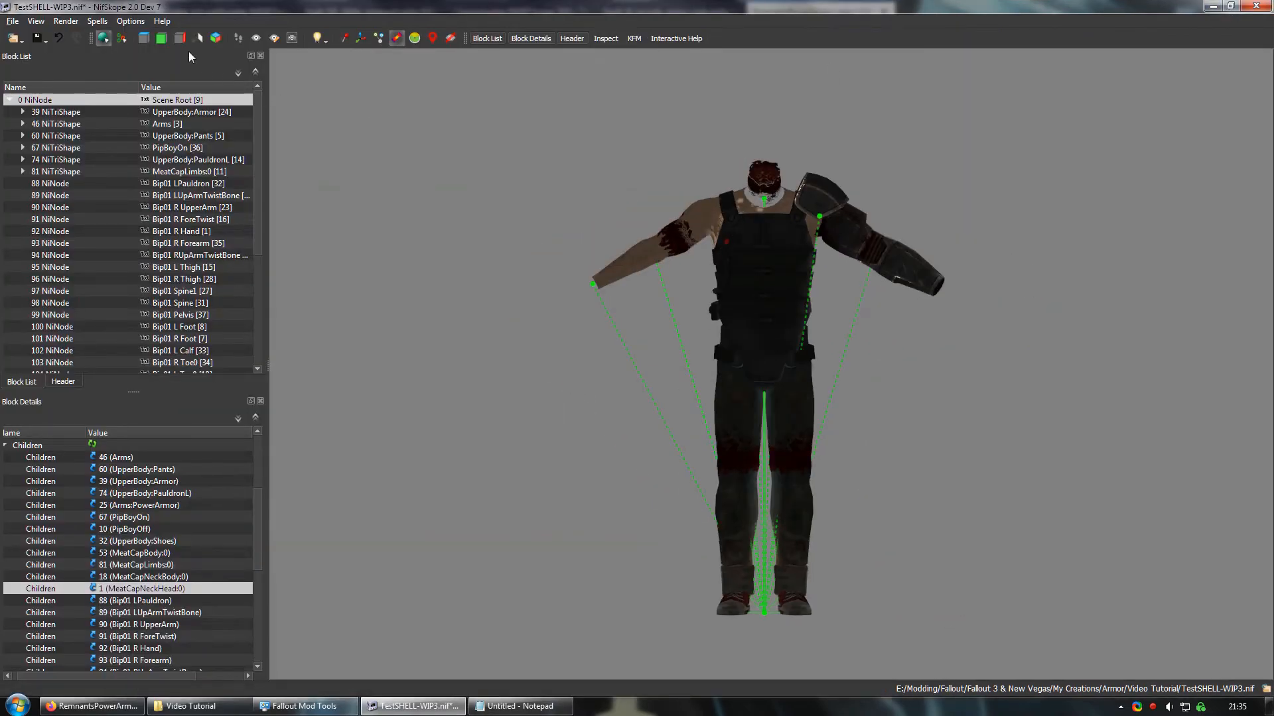
{"action": "left_click", "coordinate": [96, 22]}
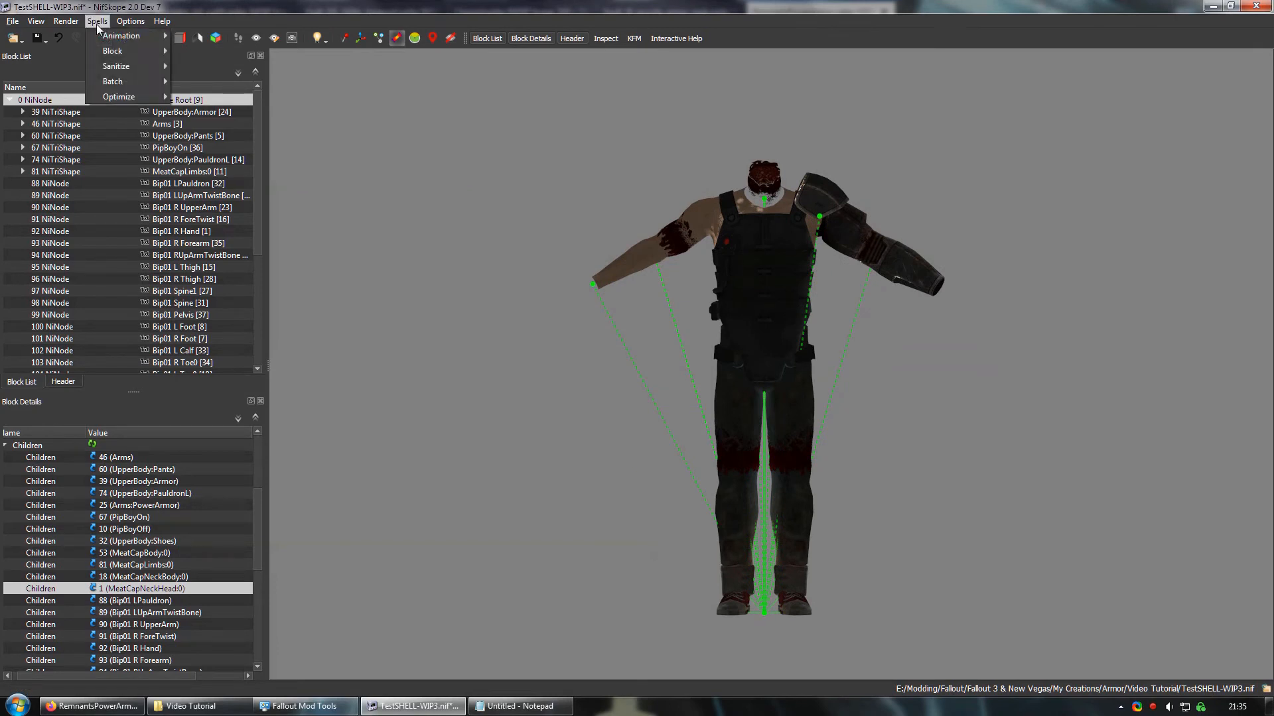
{"action": "mouse_move", "coordinate": [114, 66]}
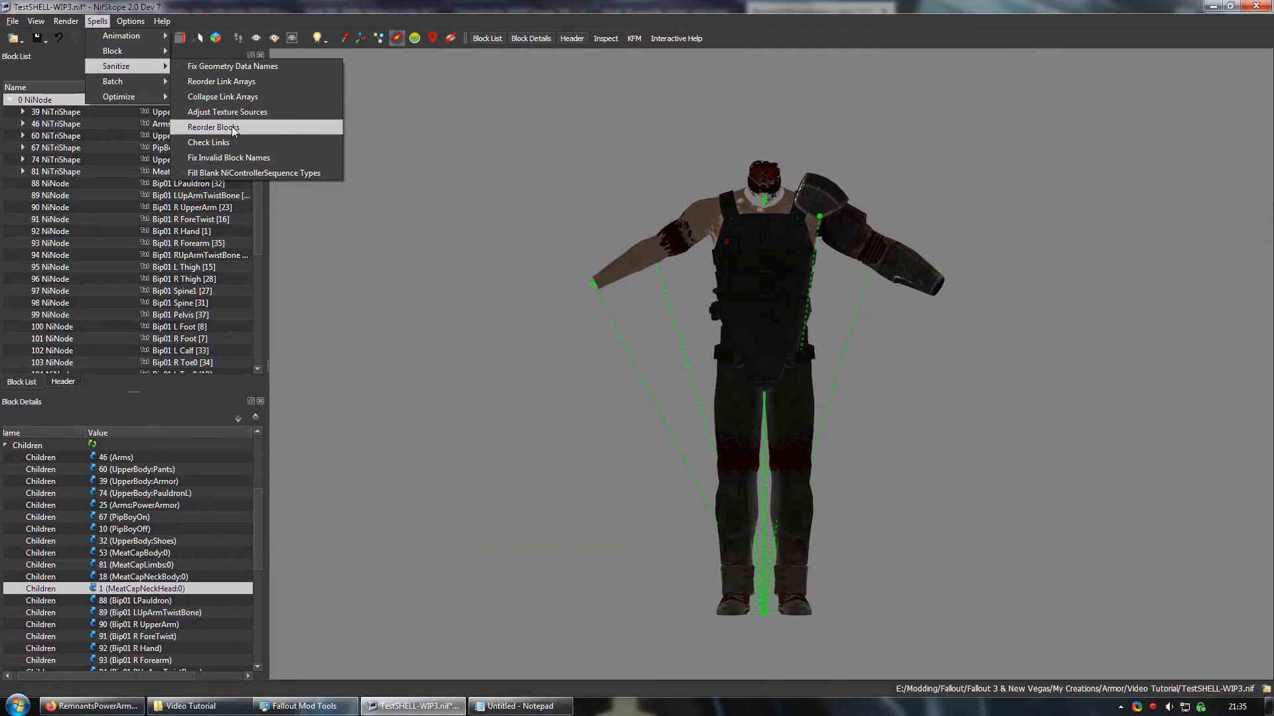
{"action": "left_click", "coordinate": [231, 128]}
{"action": "left_click", "coordinate": [10, 100]}
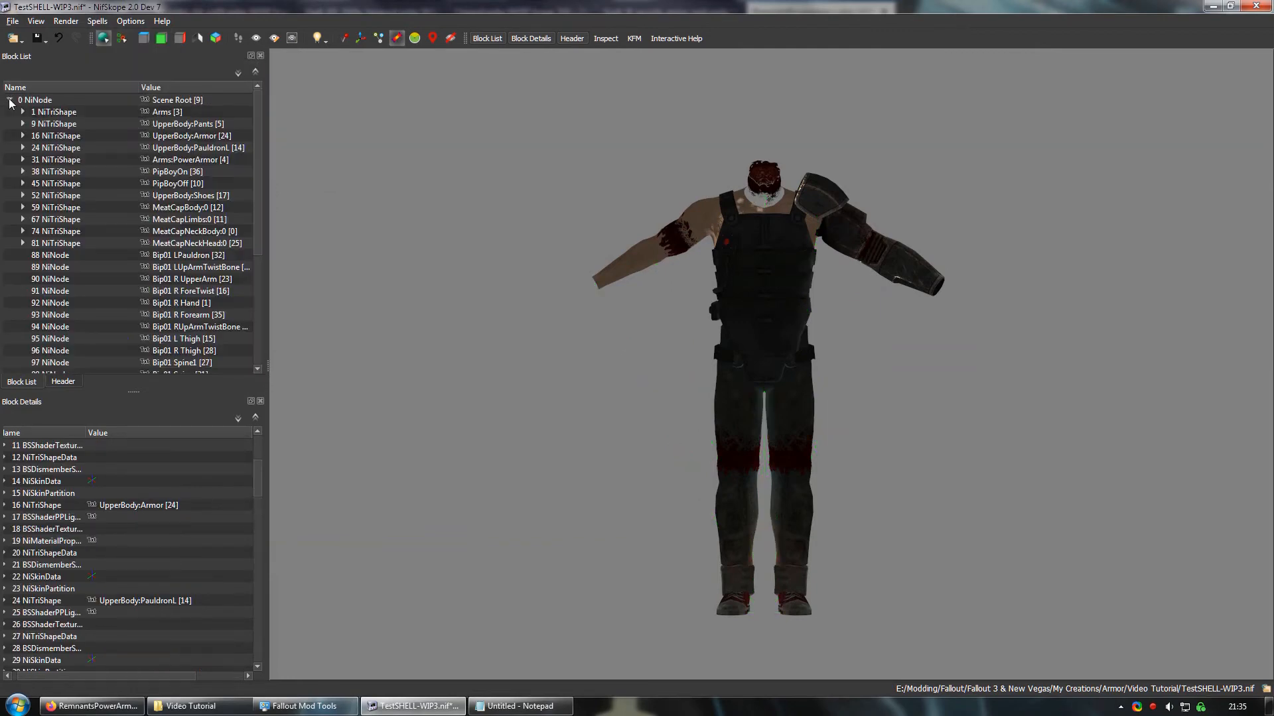
Step: Check the new block order by highlighting each shape in turn, from Arms down to MeatCapNeckHead:0
{"action": "left_click", "coordinate": [163, 113]}
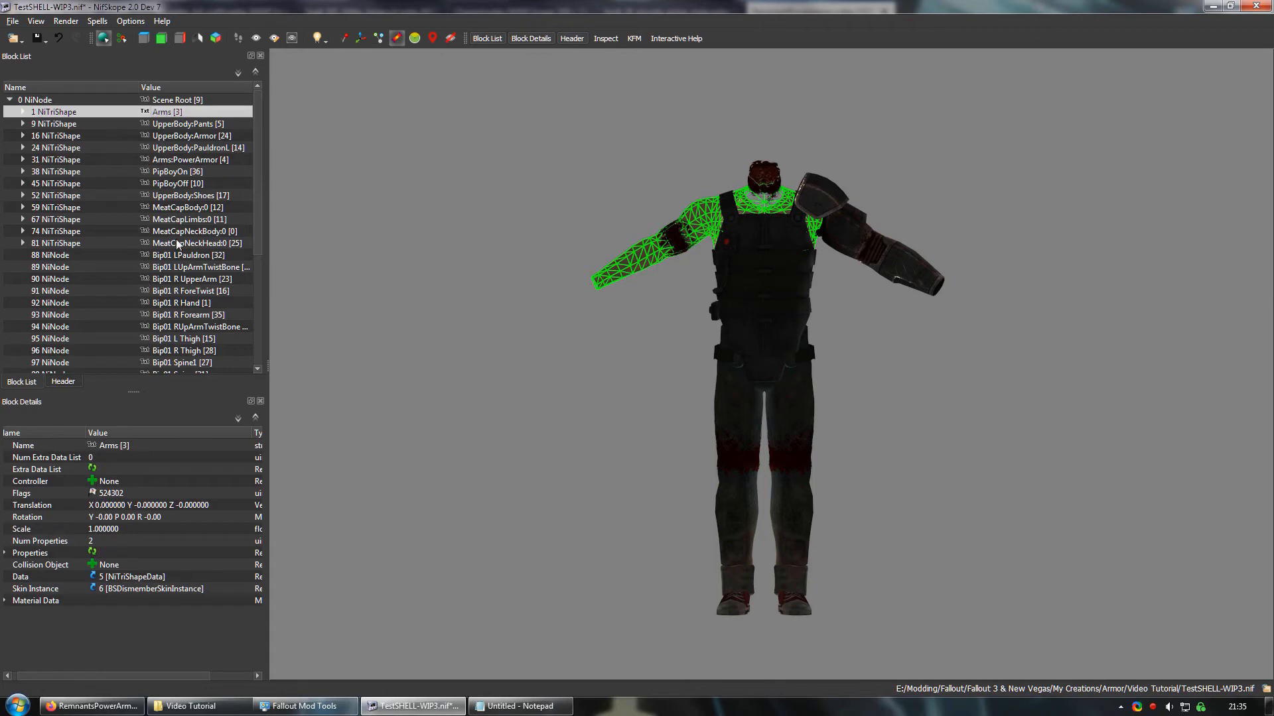
{"action": "left_click", "coordinate": [175, 124]}
{"action": "left_click", "coordinate": [185, 135]}
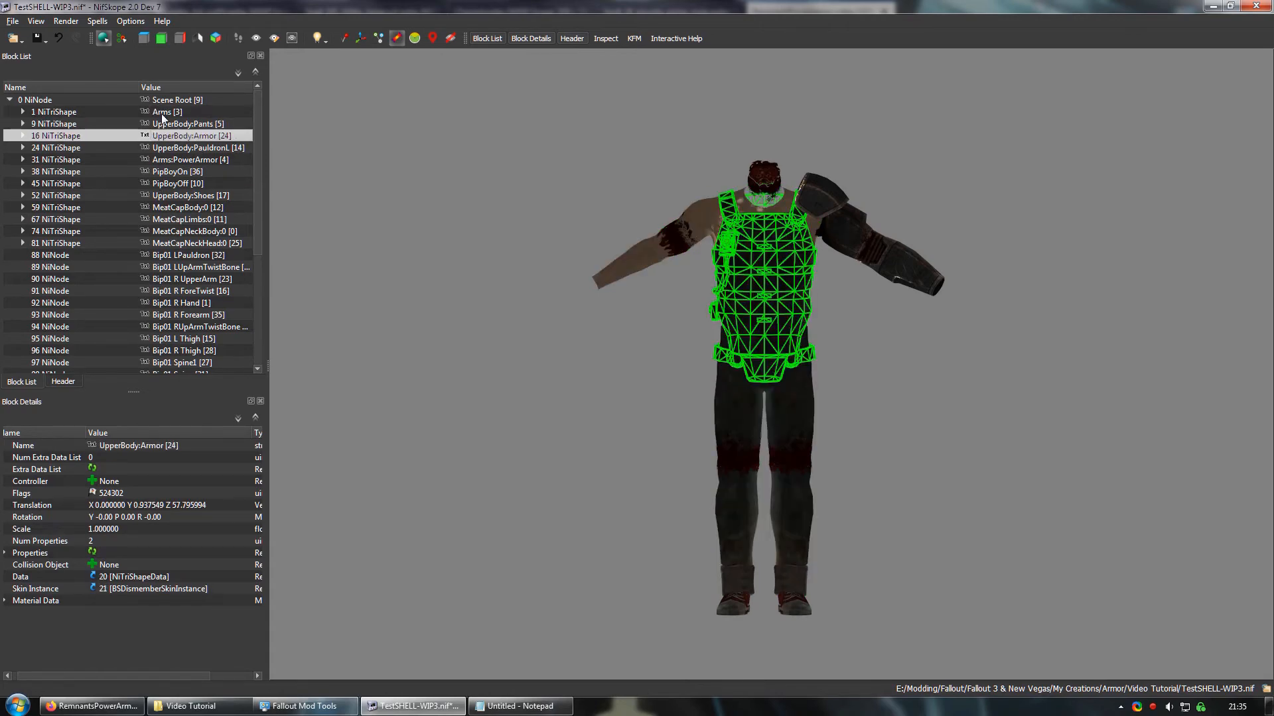
{"action": "left_click", "coordinate": [189, 147]}
{"action": "left_click", "coordinate": [181, 162]}
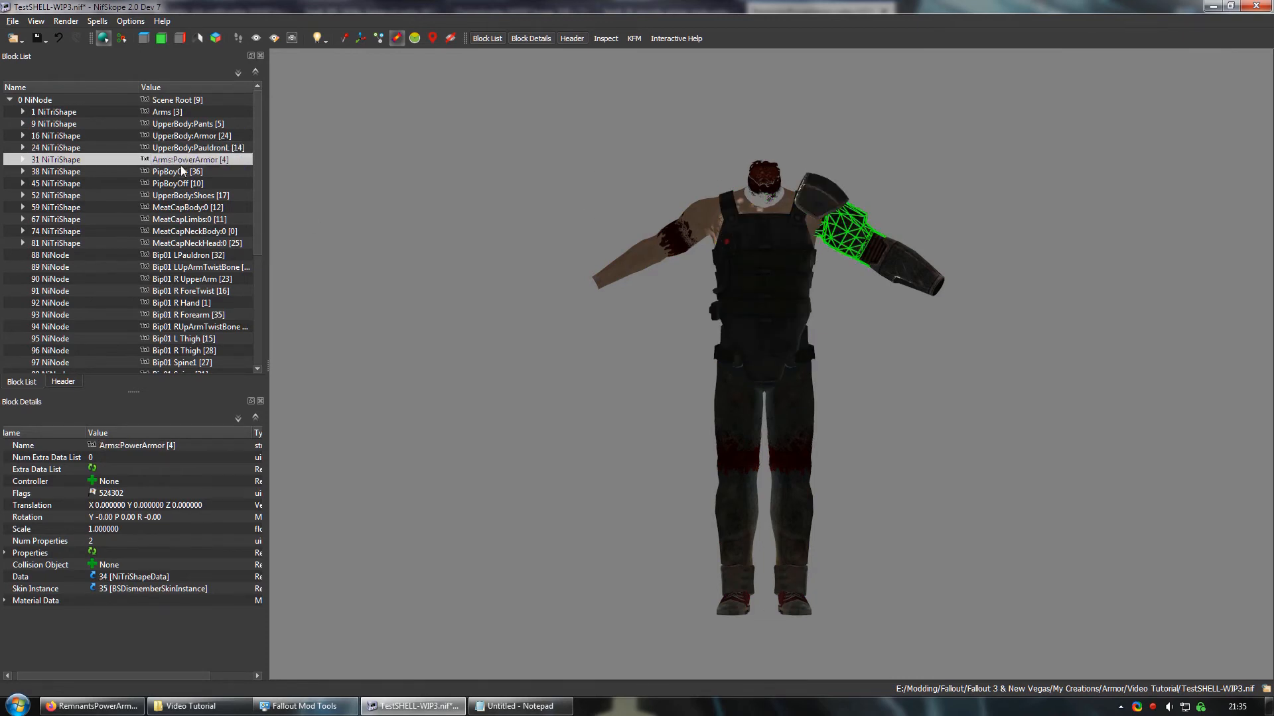
{"action": "left_click", "coordinate": [195, 174]}
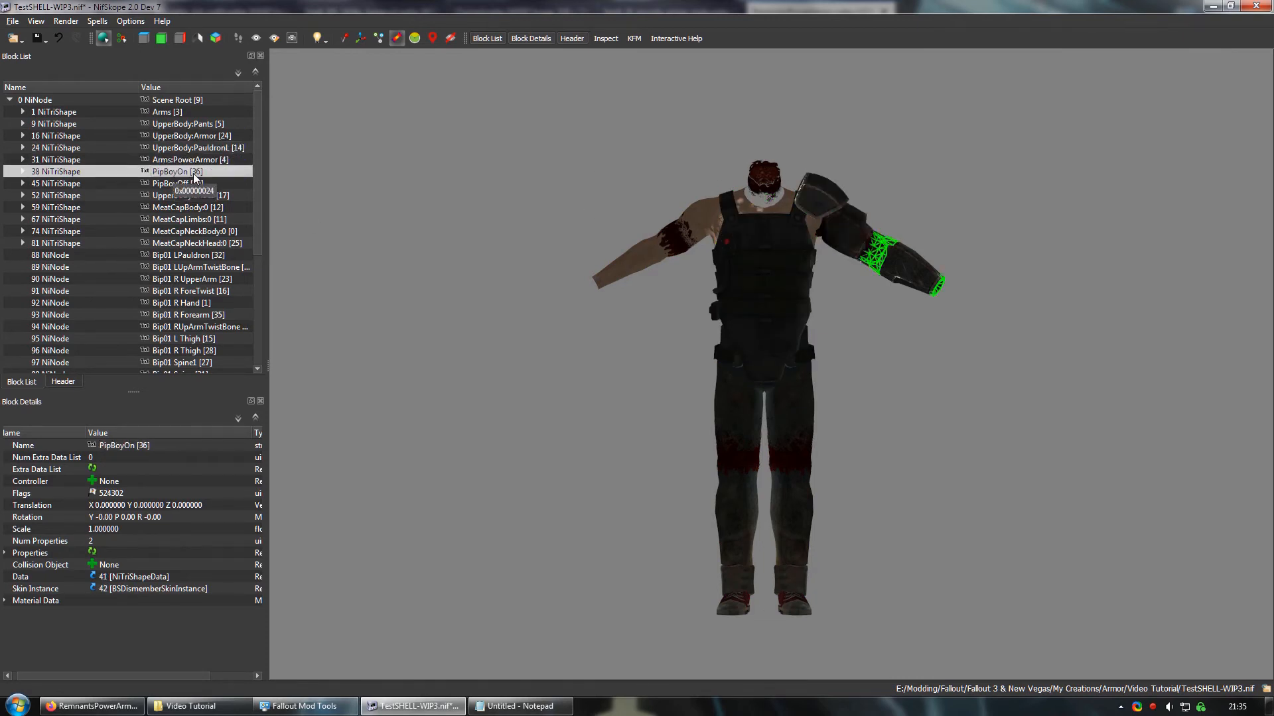
{"action": "left_click", "coordinate": [196, 184]}
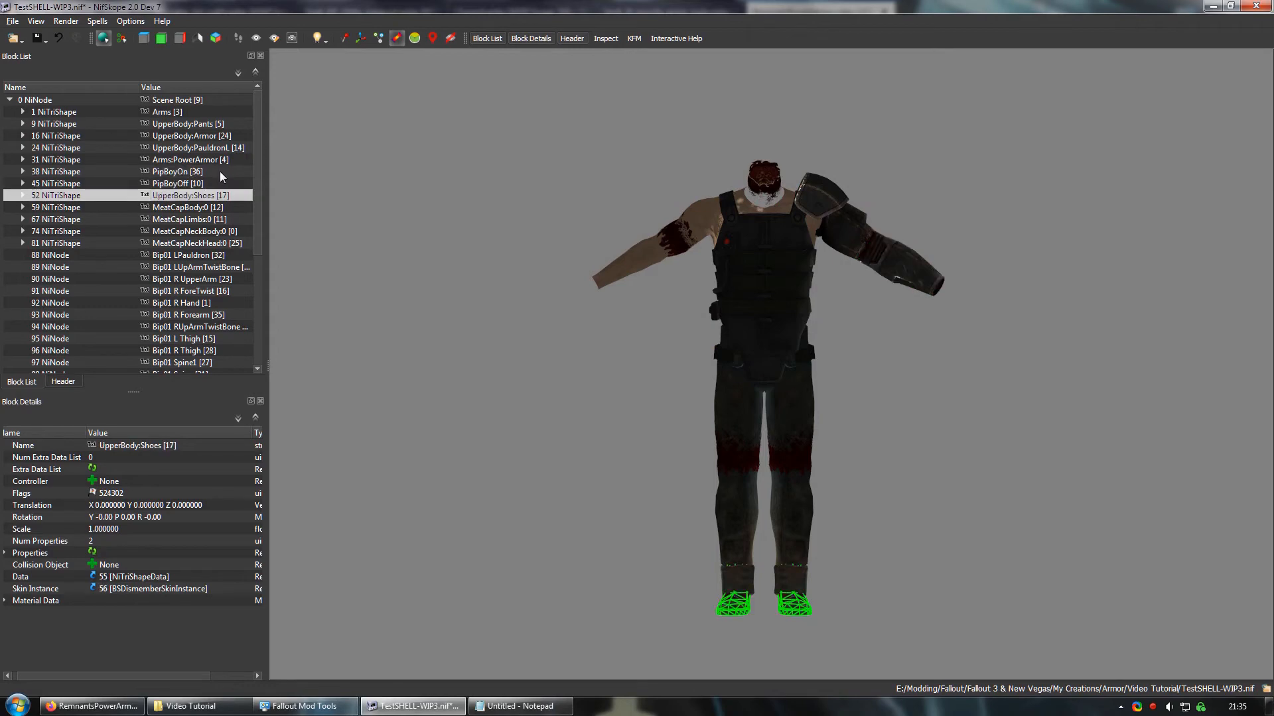
{"action": "left_click", "coordinate": [211, 195]}
{"action": "left_click", "coordinate": [194, 207]}
{"action": "left_click", "coordinate": [196, 218]}
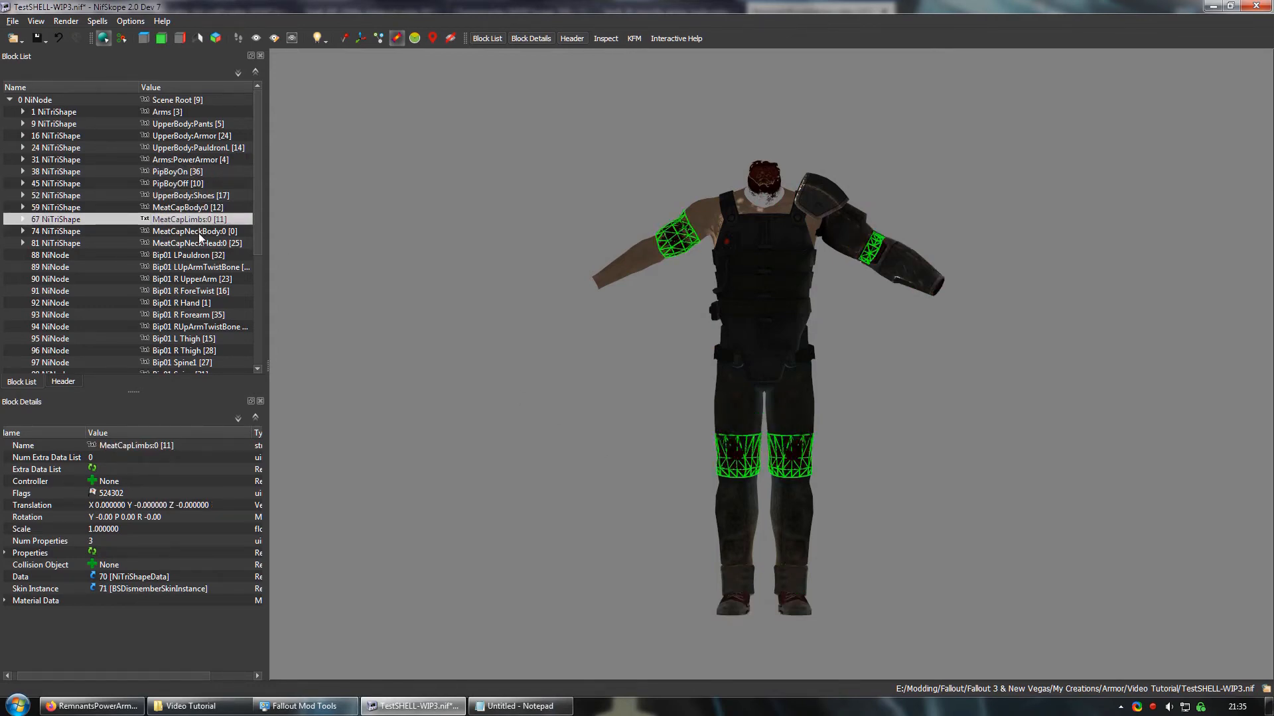
{"action": "left_click", "coordinate": [198, 232]}
{"action": "left_click", "coordinate": [201, 243]}
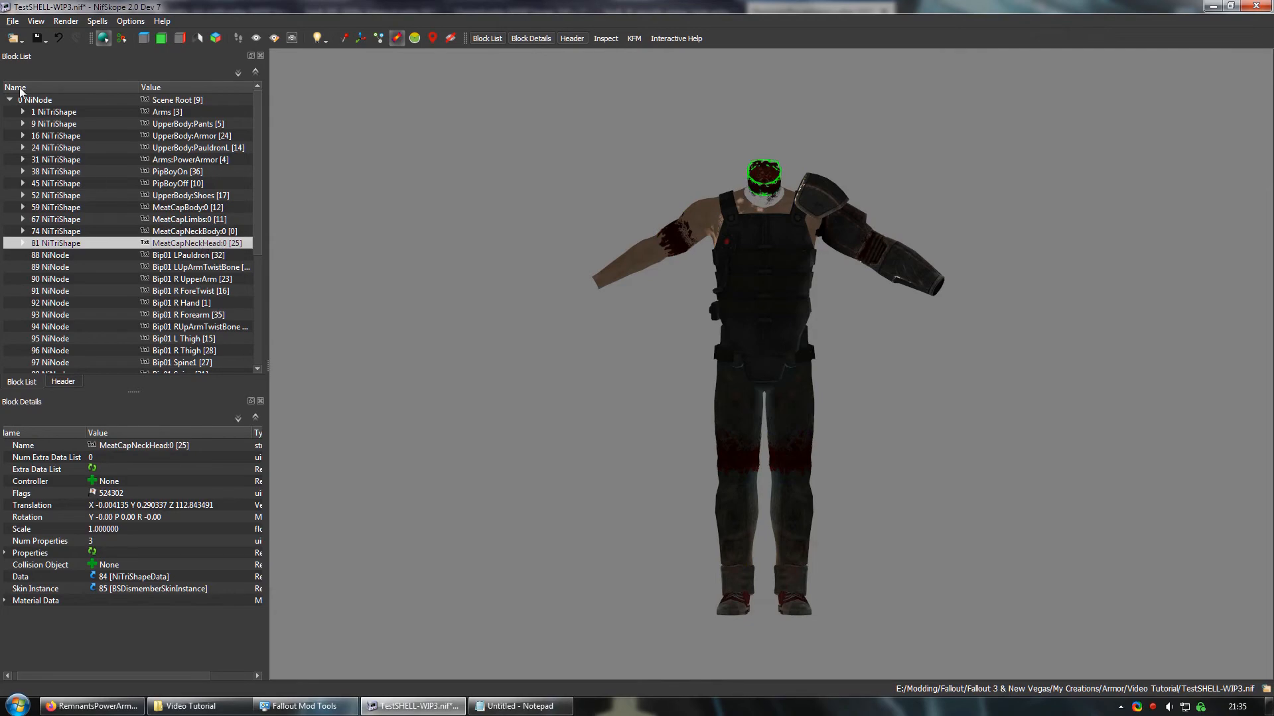
Step: Save the reordered file as a new NIF named FinalArmorM in the Video Tutorial folder
{"action": "left_click", "coordinate": [41, 41]}
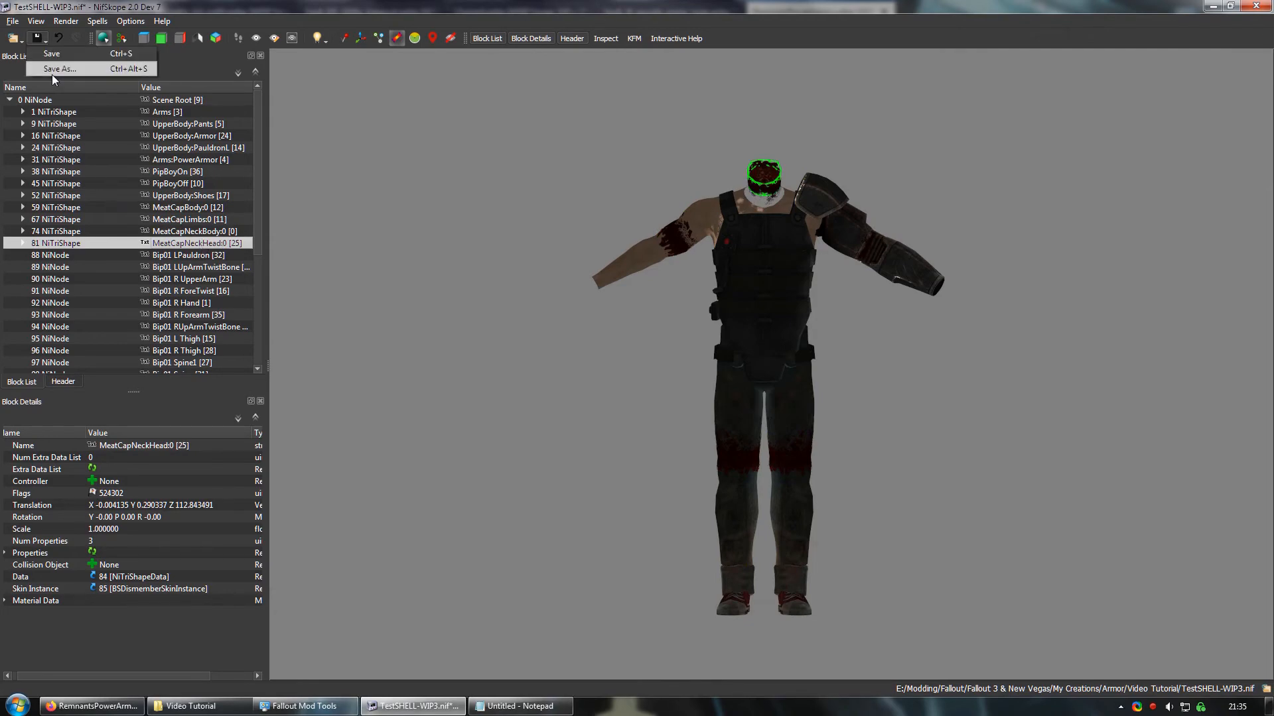
{"action": "left_click", "coordinate": [53, 71]}
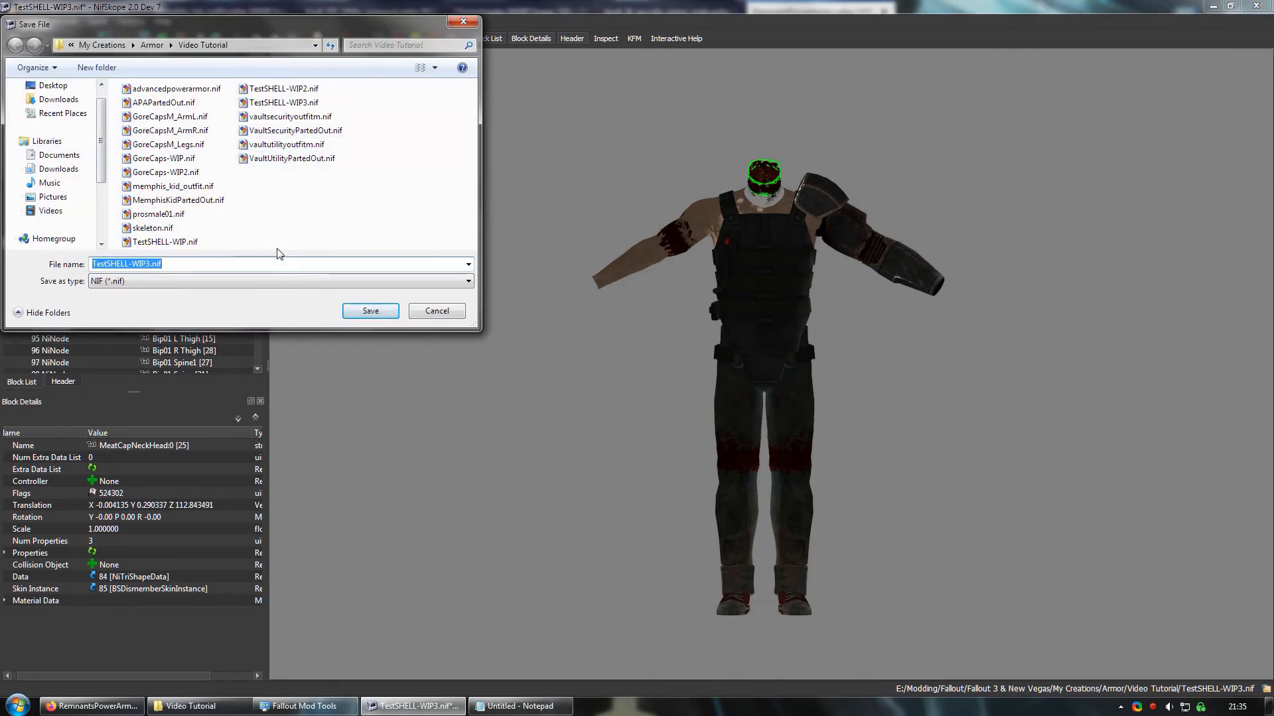
{"action": "type", "text": "Final"}
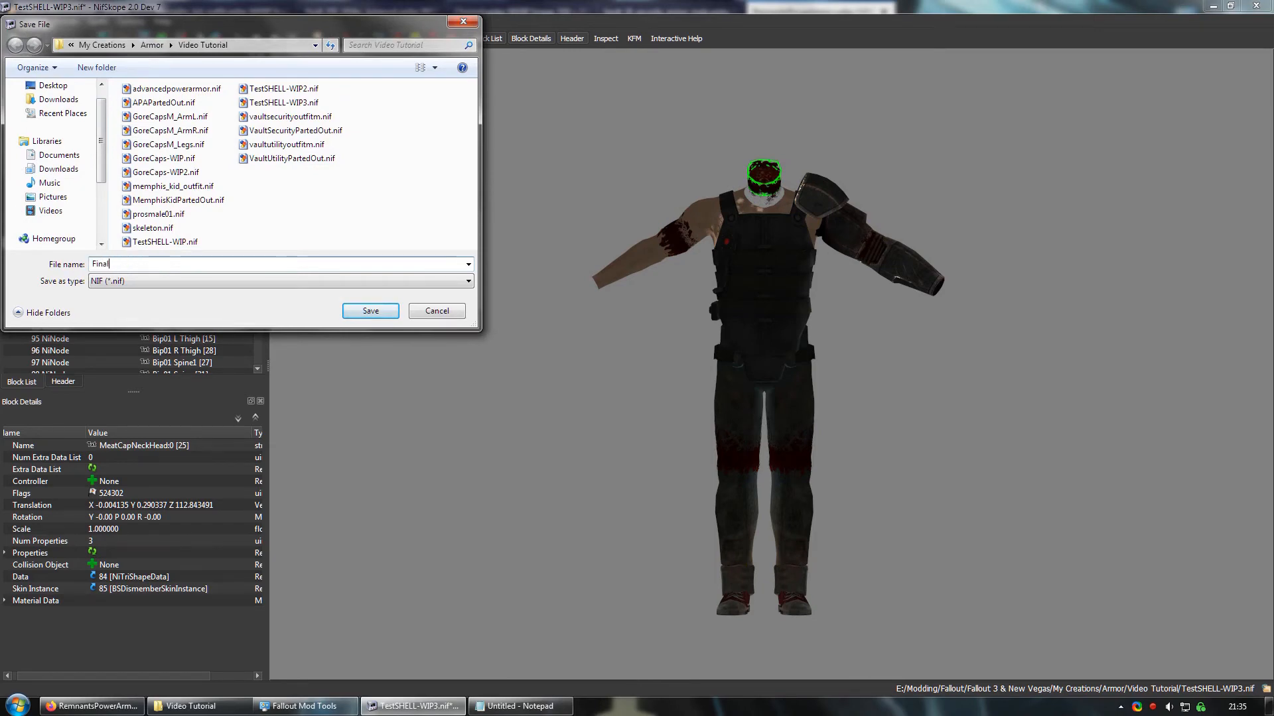
{"action": "type", "text": "ArmorM"}
{"action": "left_click", "coordinate": [370, 311]}
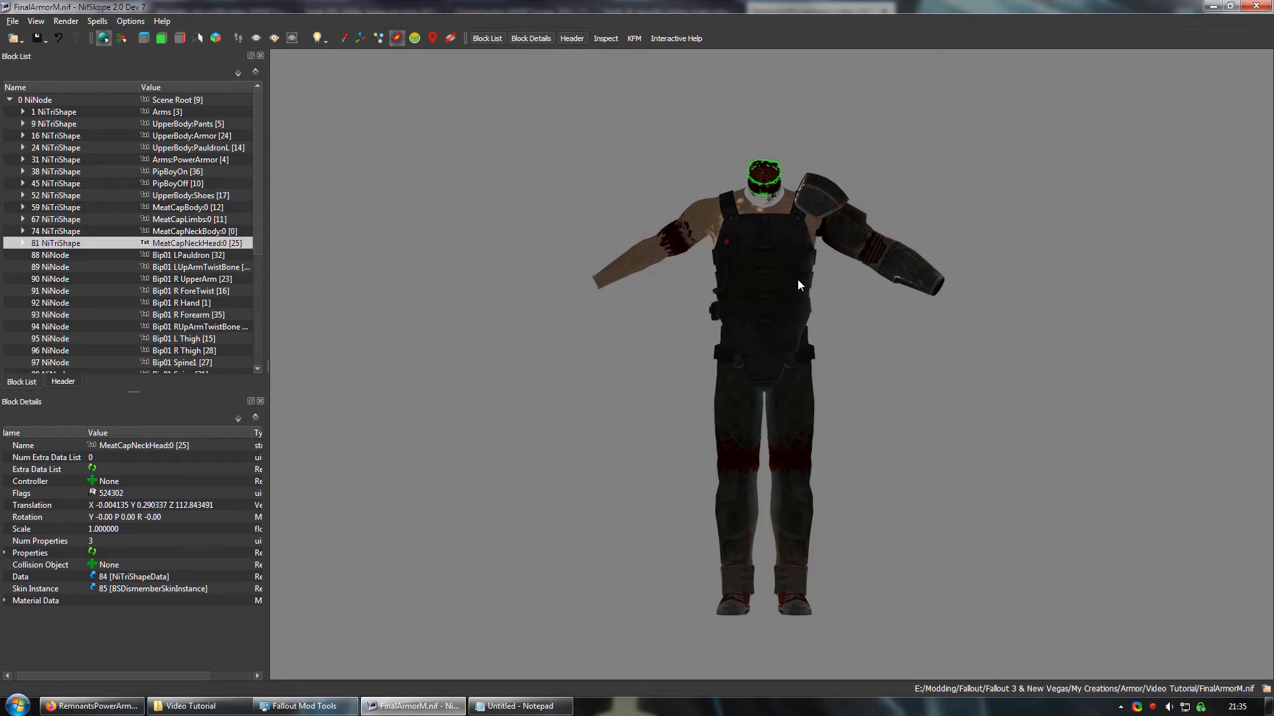
Step: Set the shader type of the Arms shape's BSShaderPPLightingProperty to SHADER_SKIN
{"action": "scroll", "coordinate": [754, 272], "scroll_direction": "up", "scroll_amount": 2}
{"action": "scroll", "coordinate": [707, 411], "scroll_direction": "up", "scroll_amount": 2}
{"action": "middle_click_drag", "start_coordinate": [707, 411], "coordinate": [708, 413]}
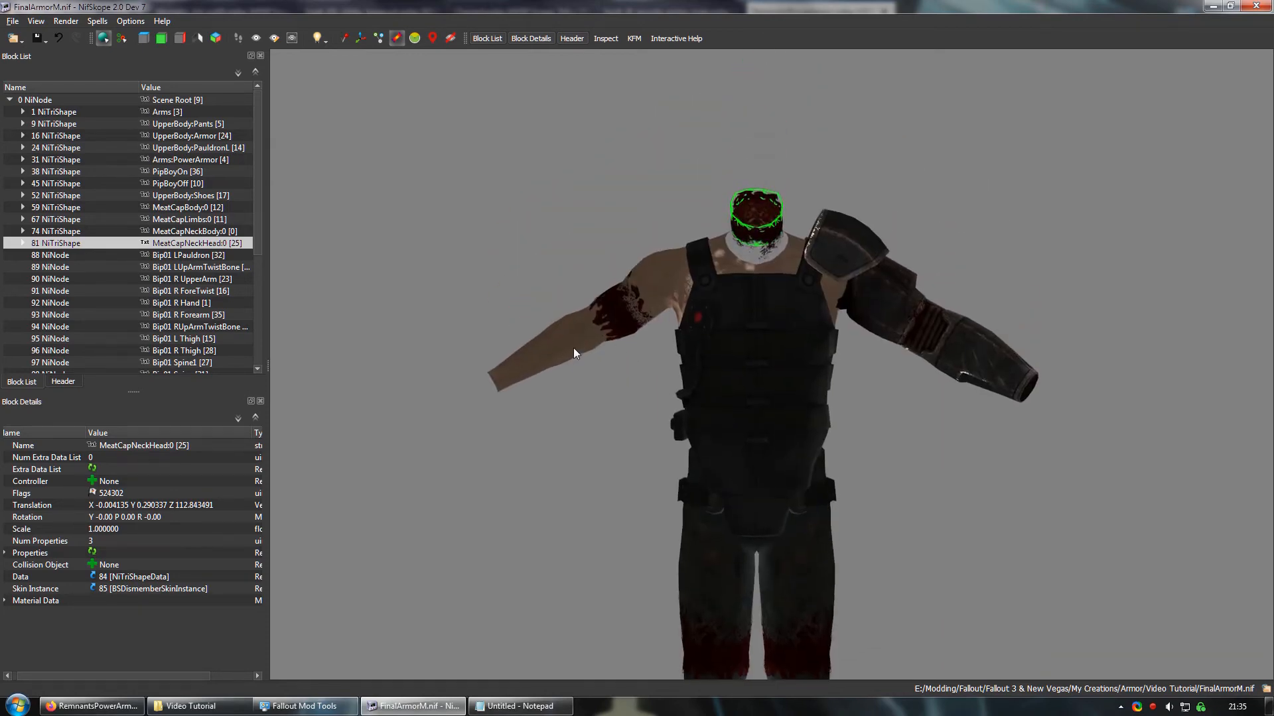
{"action": "left_click", "coordinate": [545, 349]}
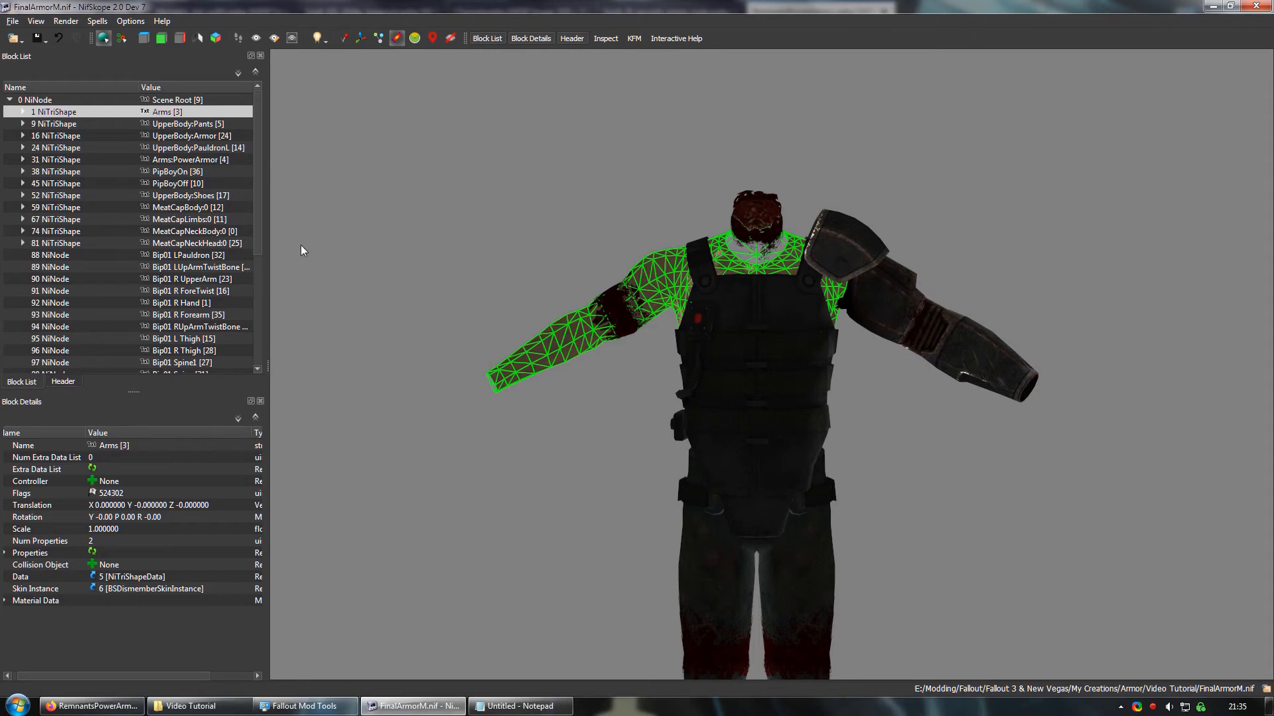
{"action": "left_click", "coordinate": [22, 113]}
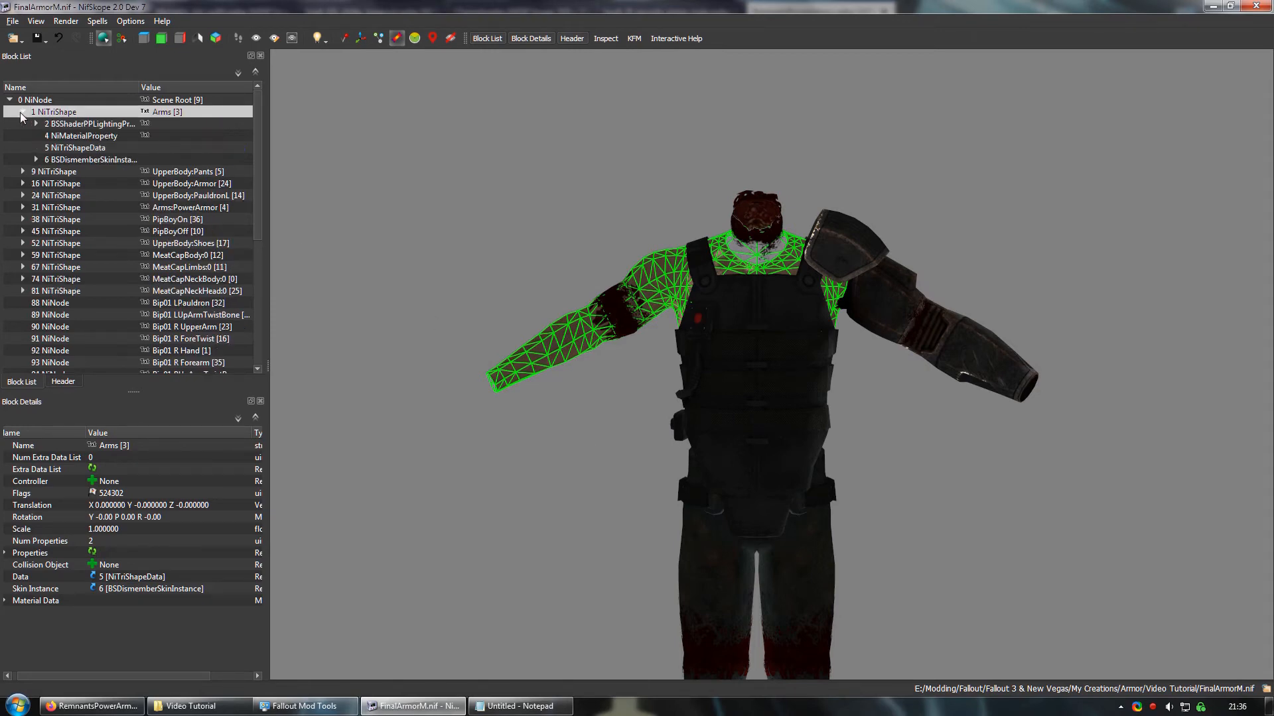
{"action": "left_click", "coordinate": [93, 126]}
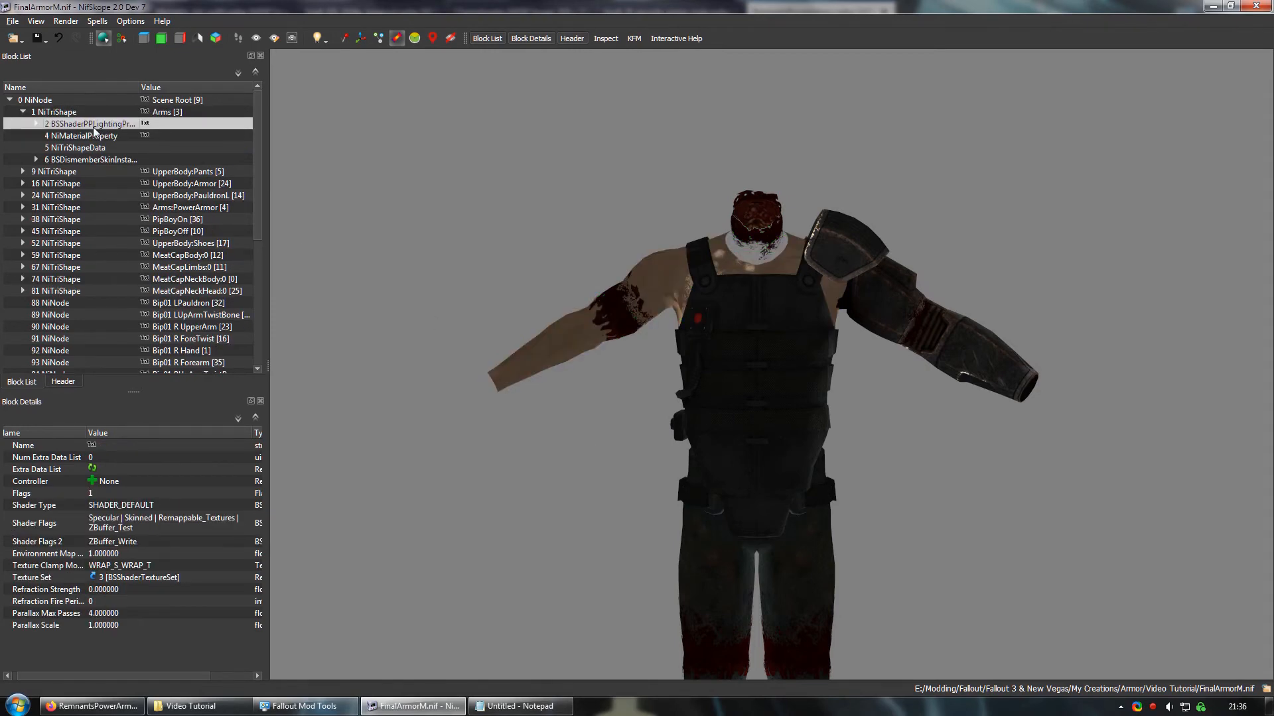
{"action": "left_click", "coordinate": [563, 348]}
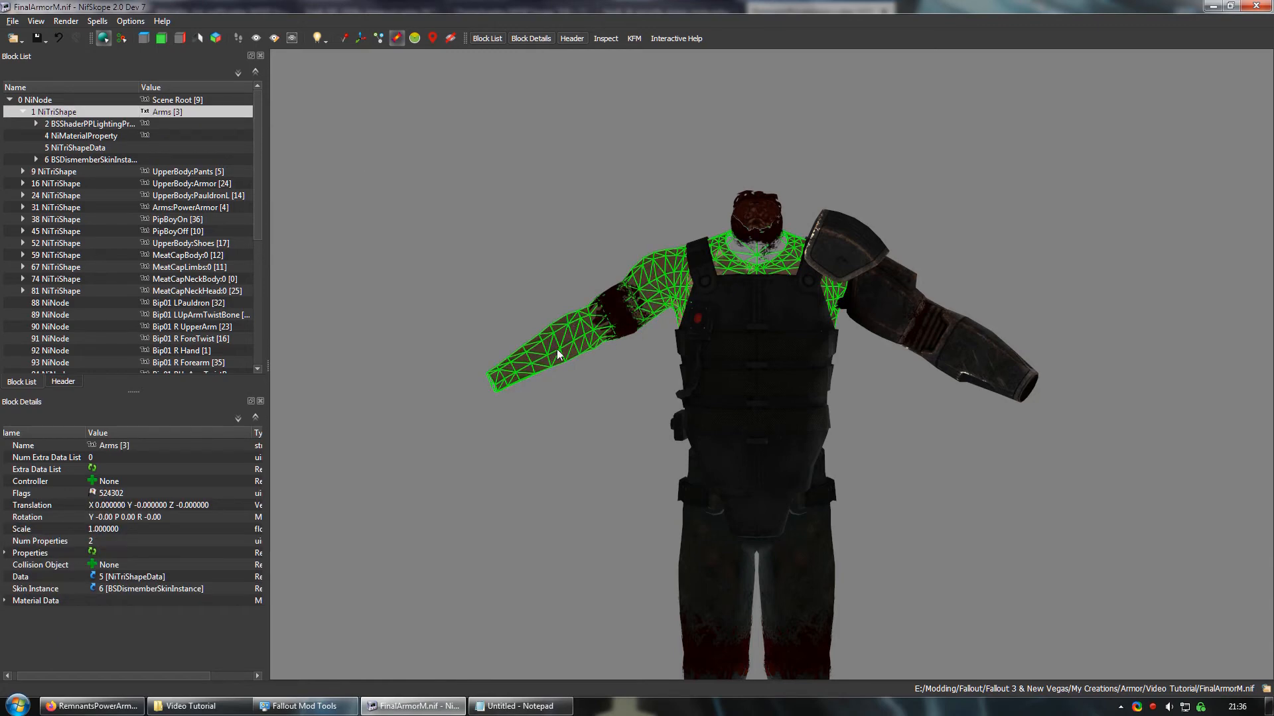
{"action": "left_click", "coordinate": [78, 125]}
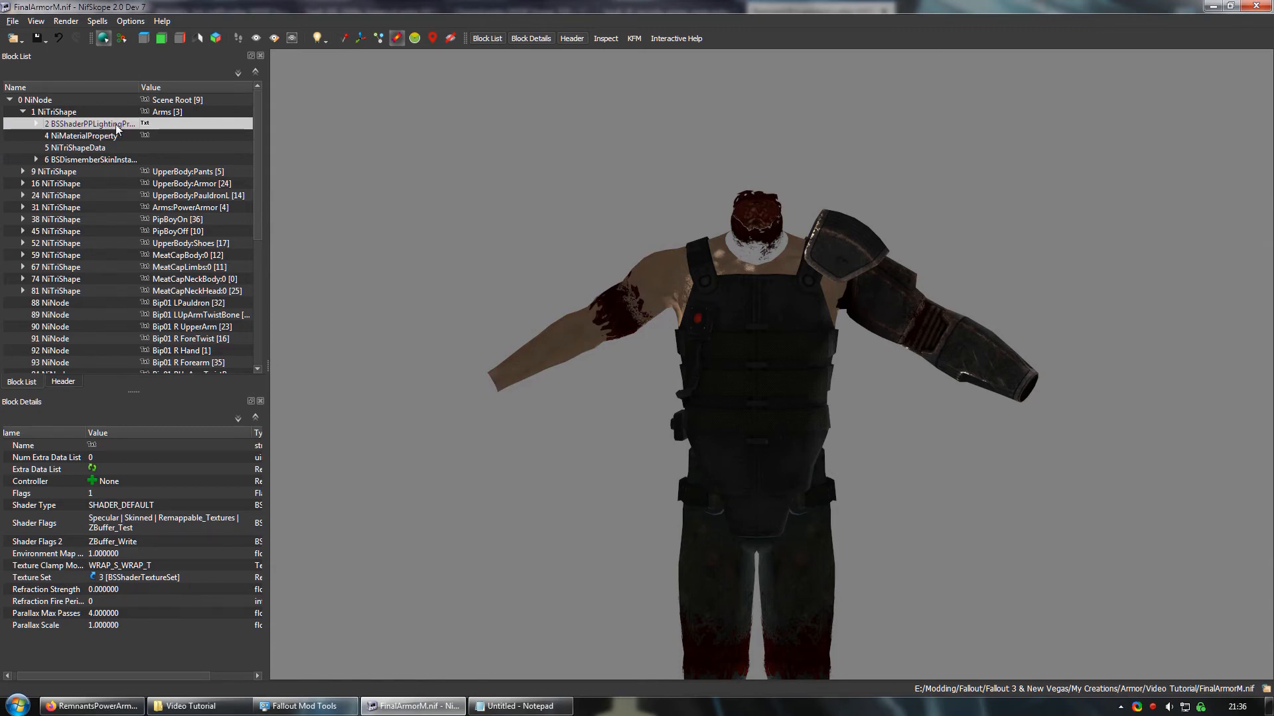
{"action": "left_click", "coordinate": [142, 505]}
{"action": "left_click", "coordinate": [239, 507]}
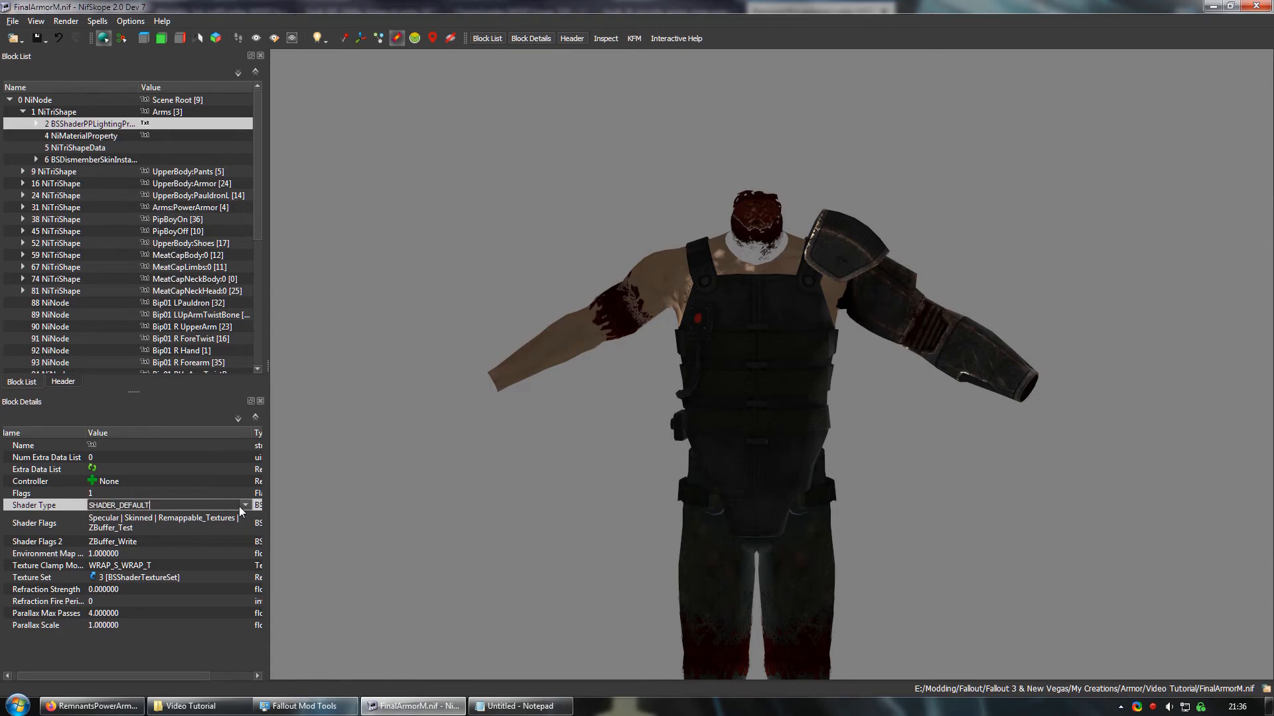
{"action": "left_click", "coordinate": [244, 505]}
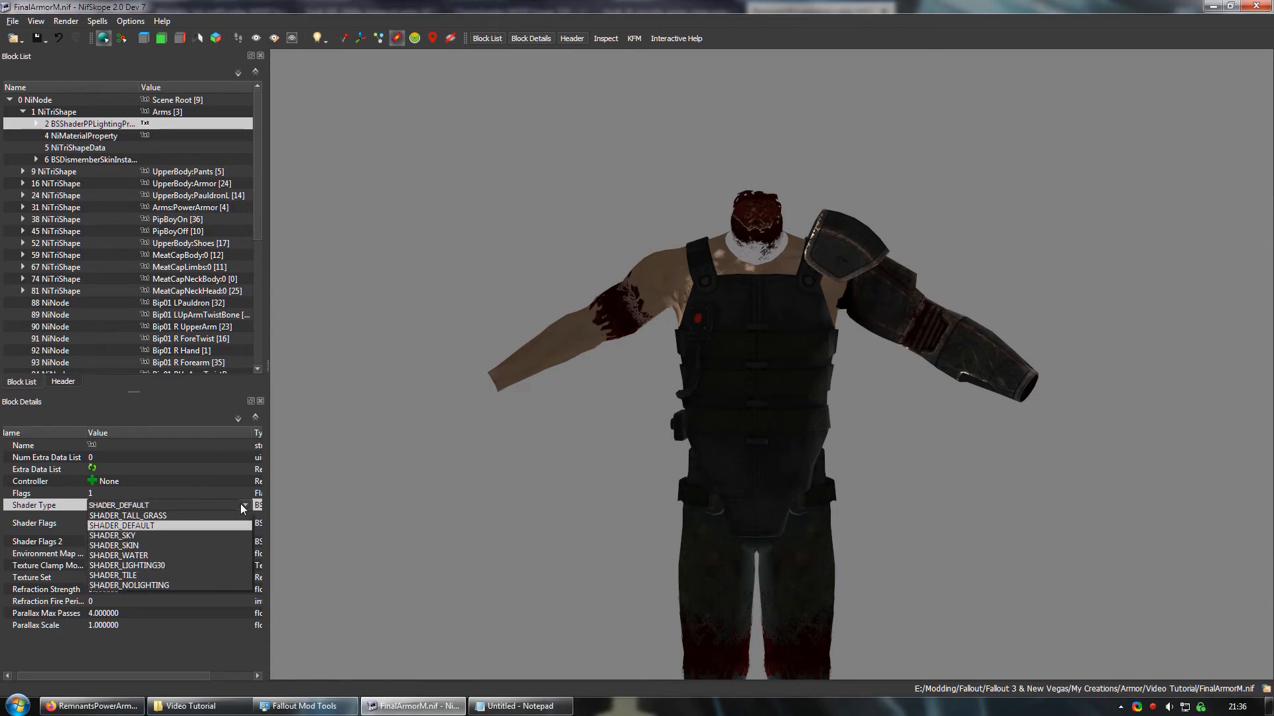
{"action": "left_click", "coordinate": [191, 545]}
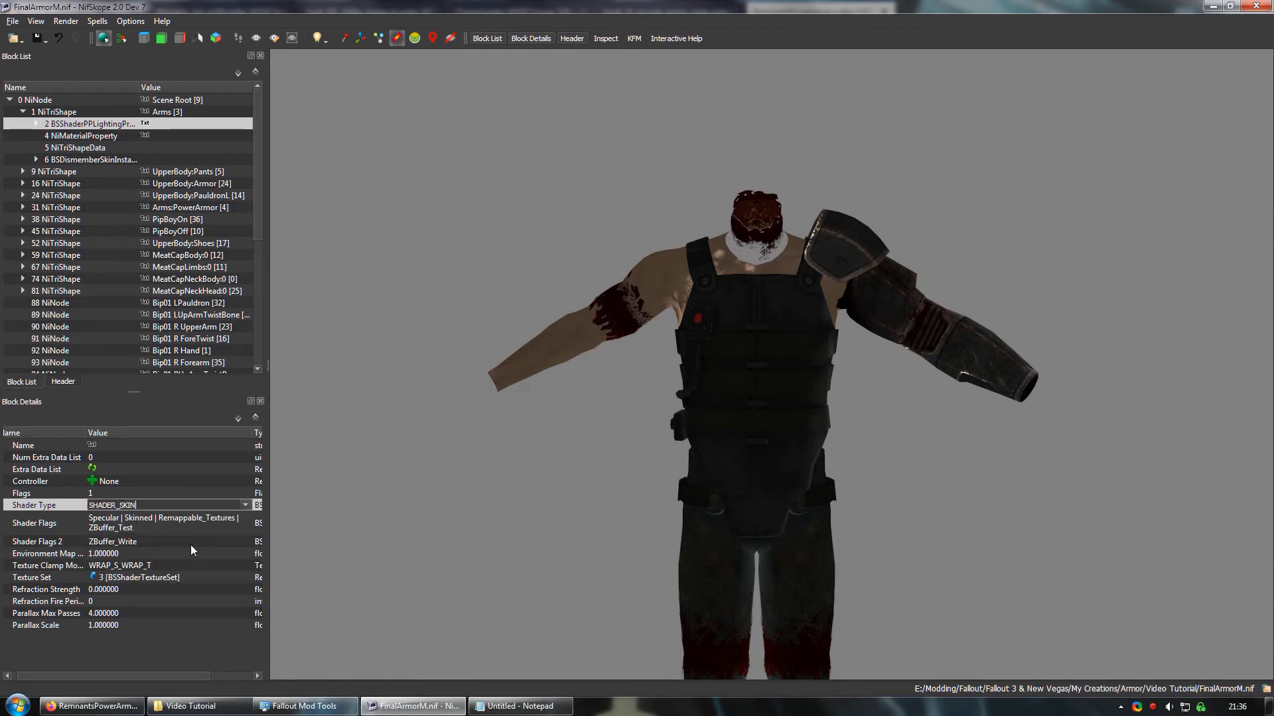
Step: Enable the FaceGen flag in the shader flags of the Arms lighting property
{"action": "left_click", "coordinate": [194, 524]}
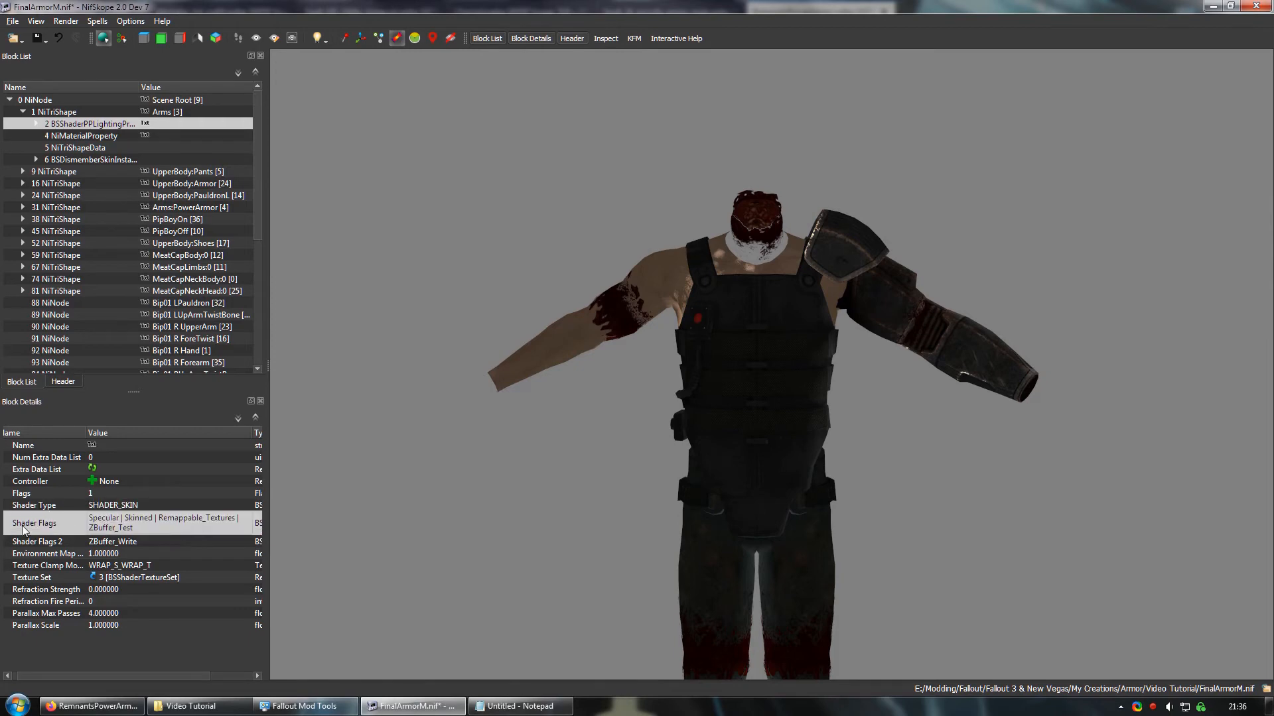
{"action": "left_click", "coordinate": [176, 520]}
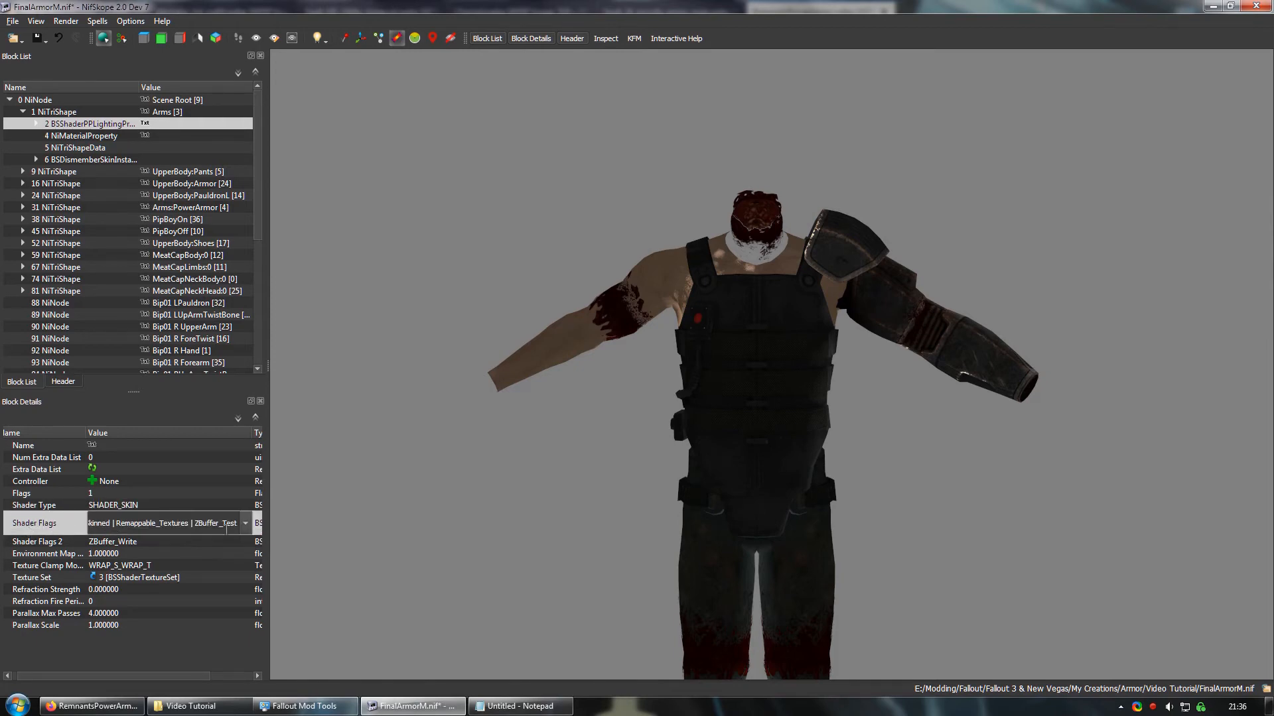
{"action": "left_click", "coordinate": [244, 528]}
{"action": "scroll", "coordinate": [165, 560], "scroll_direction": "down", "scroll_amount": 1}
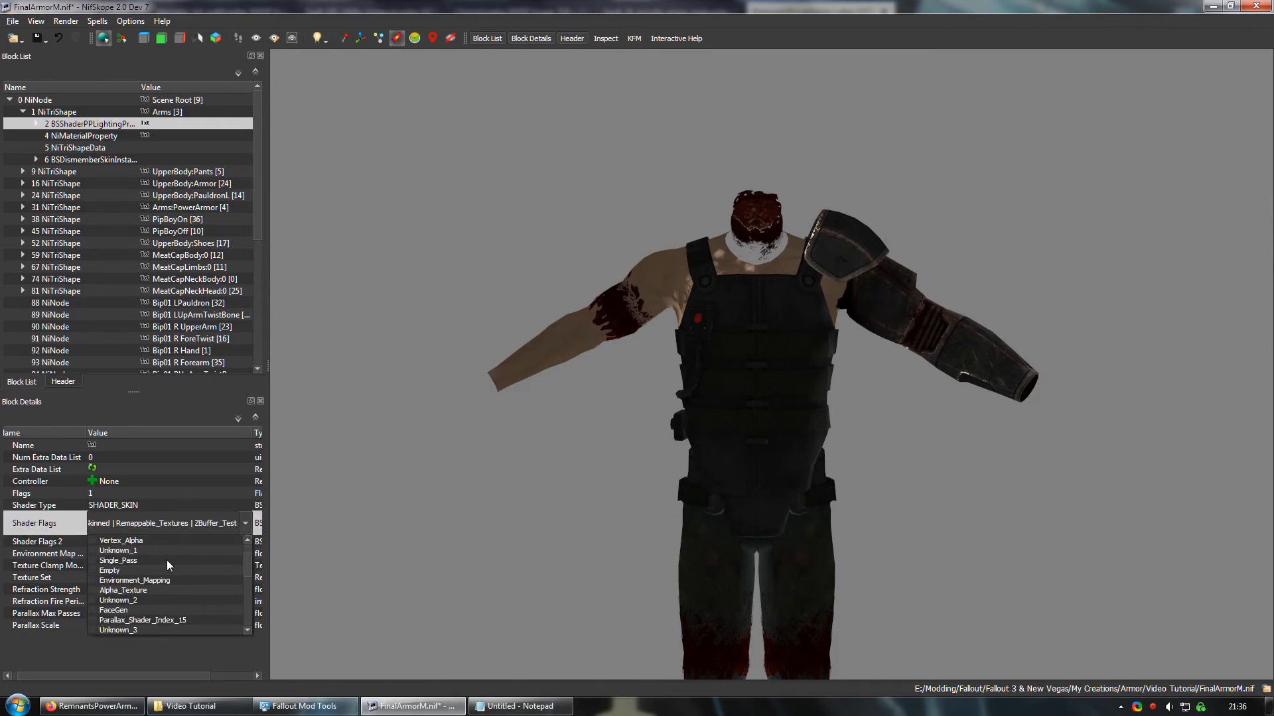
{"action": "left_click", "coordinate": [93, 611]}
{"action": "left_click", "coordinate": [342, 562]}
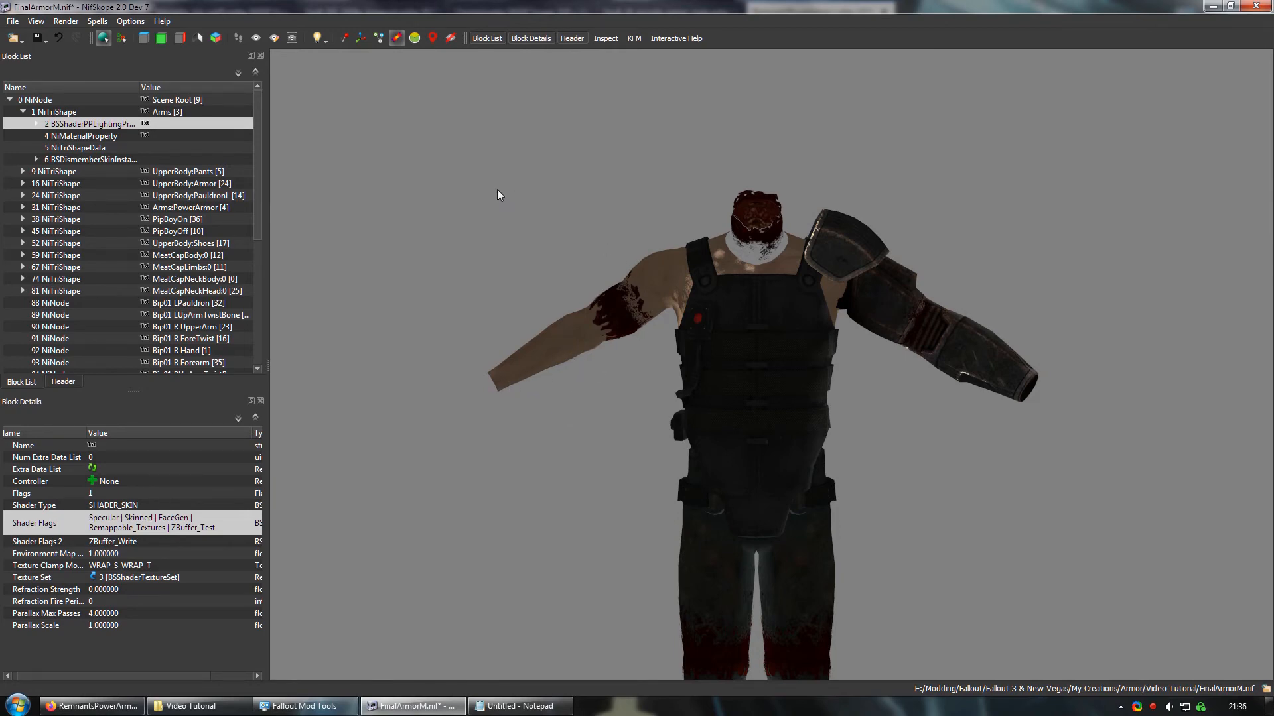
Step: Set the flags of the NiAlphaProperty under the MeatCapNeckBody:0 shape to 4844
{"action": "left_click", "coordinate": [752, 201]}
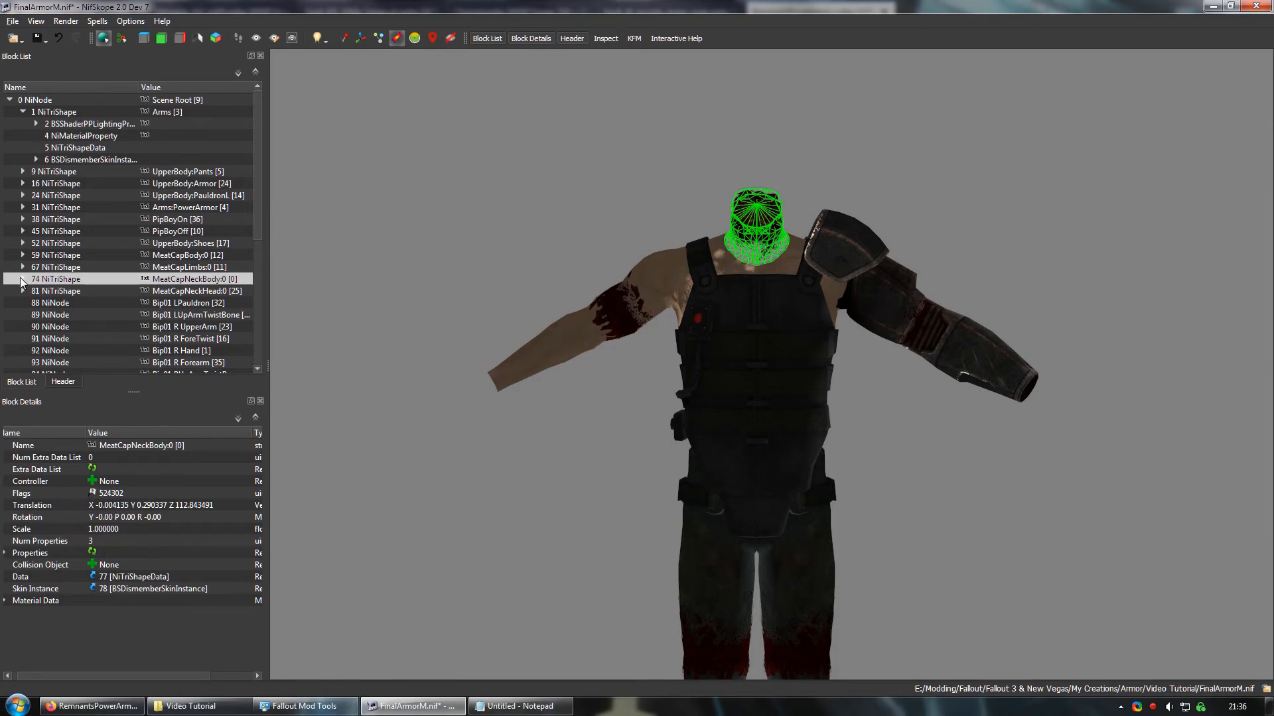
{"action": "left_click", "coordinate": [23, 279]}
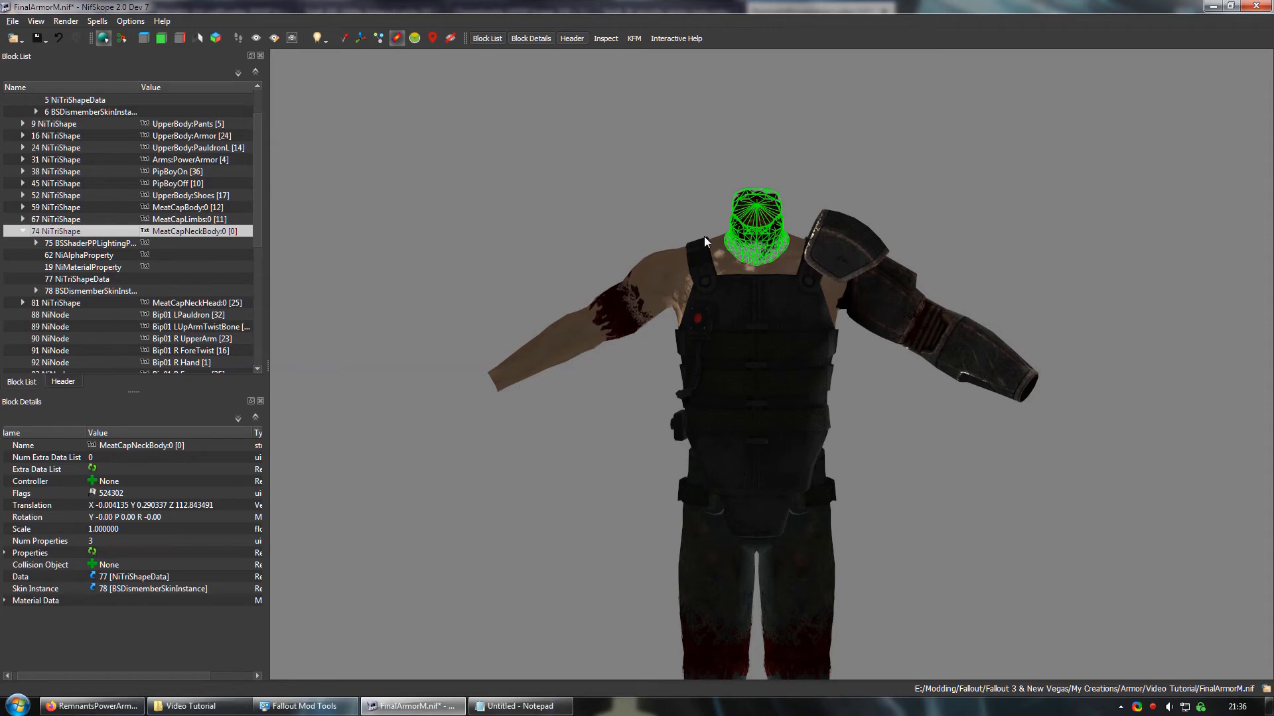
{"action": "left_click", "coordinate": [80, 254]}
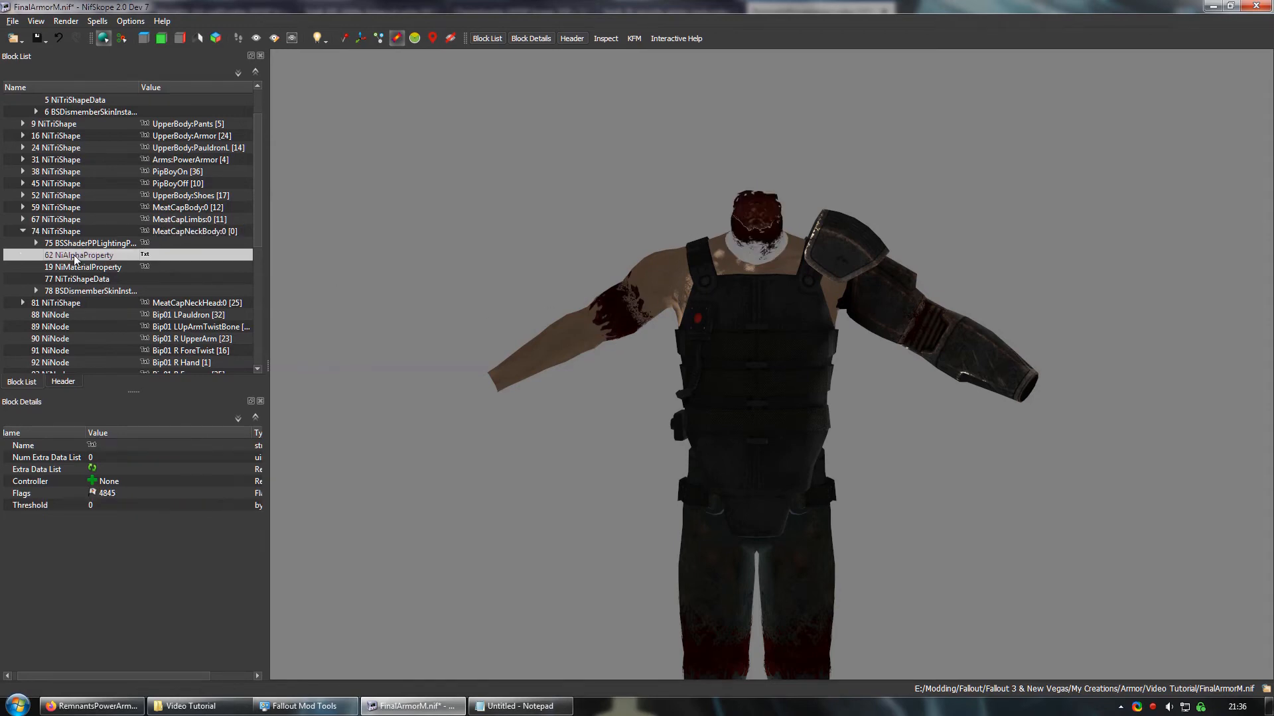
{"action": "mouse_move", "coordinate": [124, 499]}
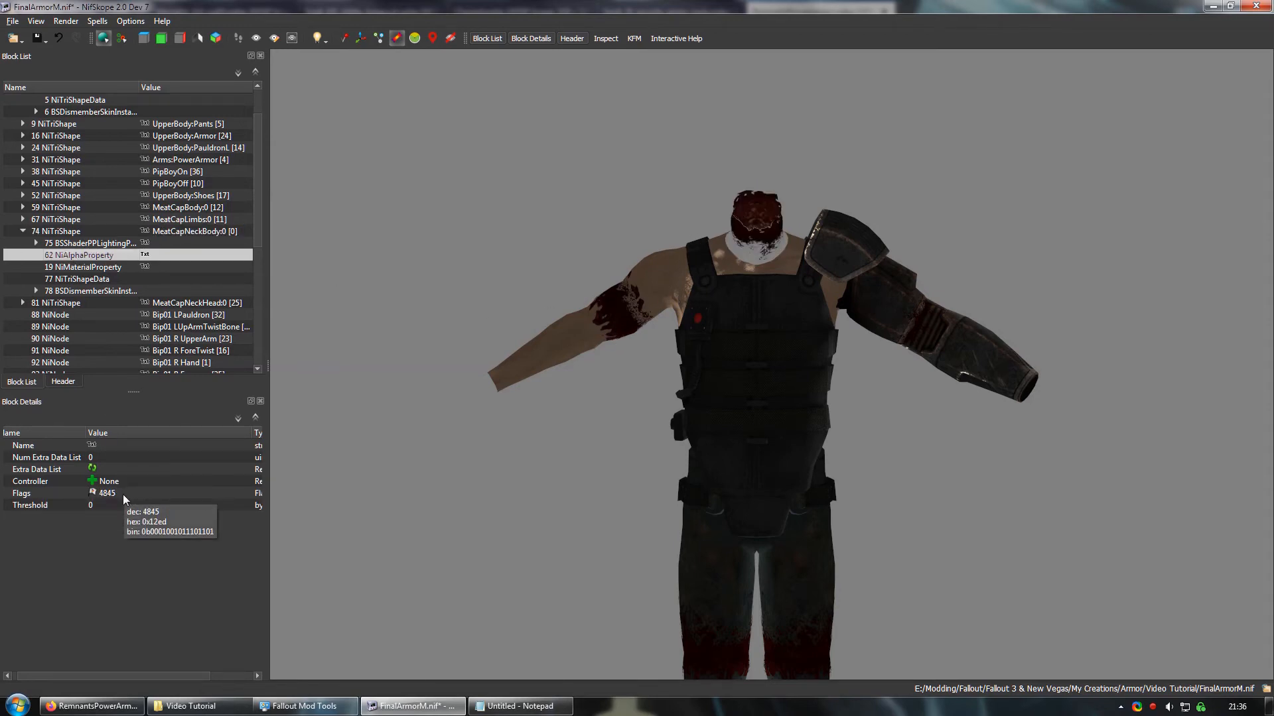
{"action": "double_click", "coordinate": [122, 494]}
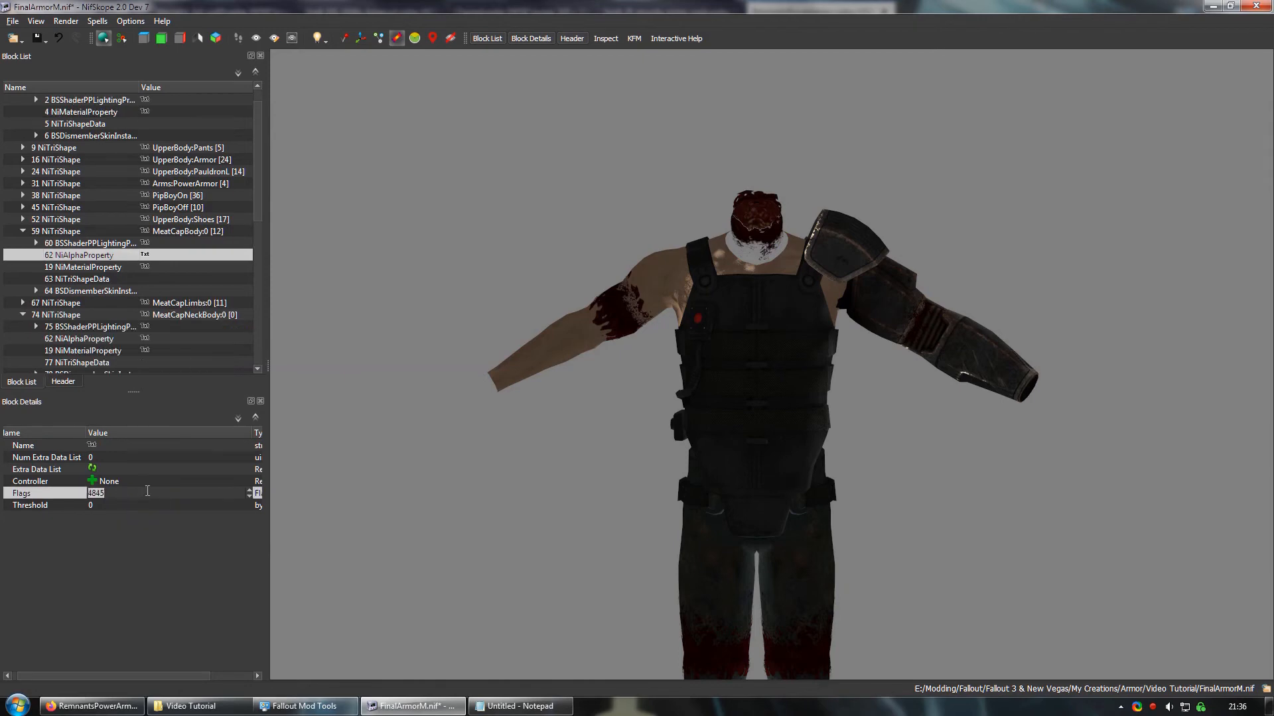
{"action": "type", "text": "4844"}
{"action": "key", "text": "Return"}
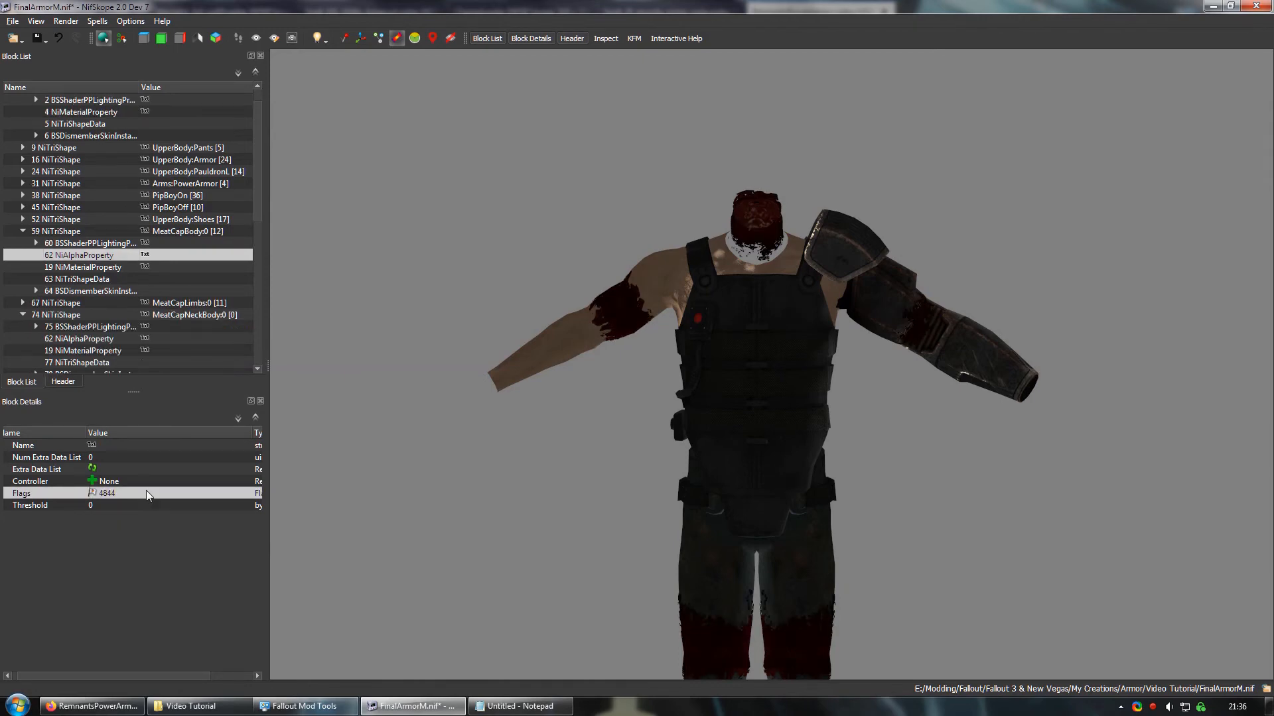
Step: Set the threshold of the meat caps' NiAlphaProperty to 128 and inspect the gore edges on the model
{"action": "double_click", "coordinate": [110, 504]}
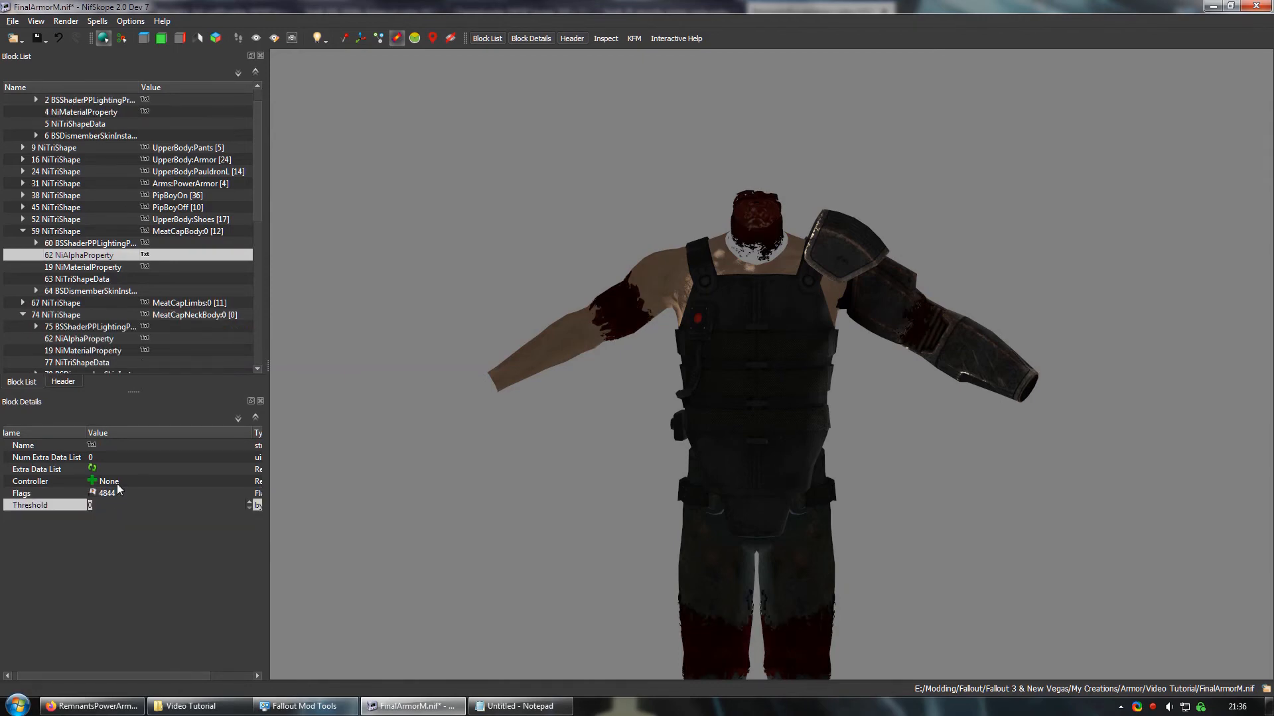
{"action": "type", "text": "128"}
{"action": "key", "text": "Return"}
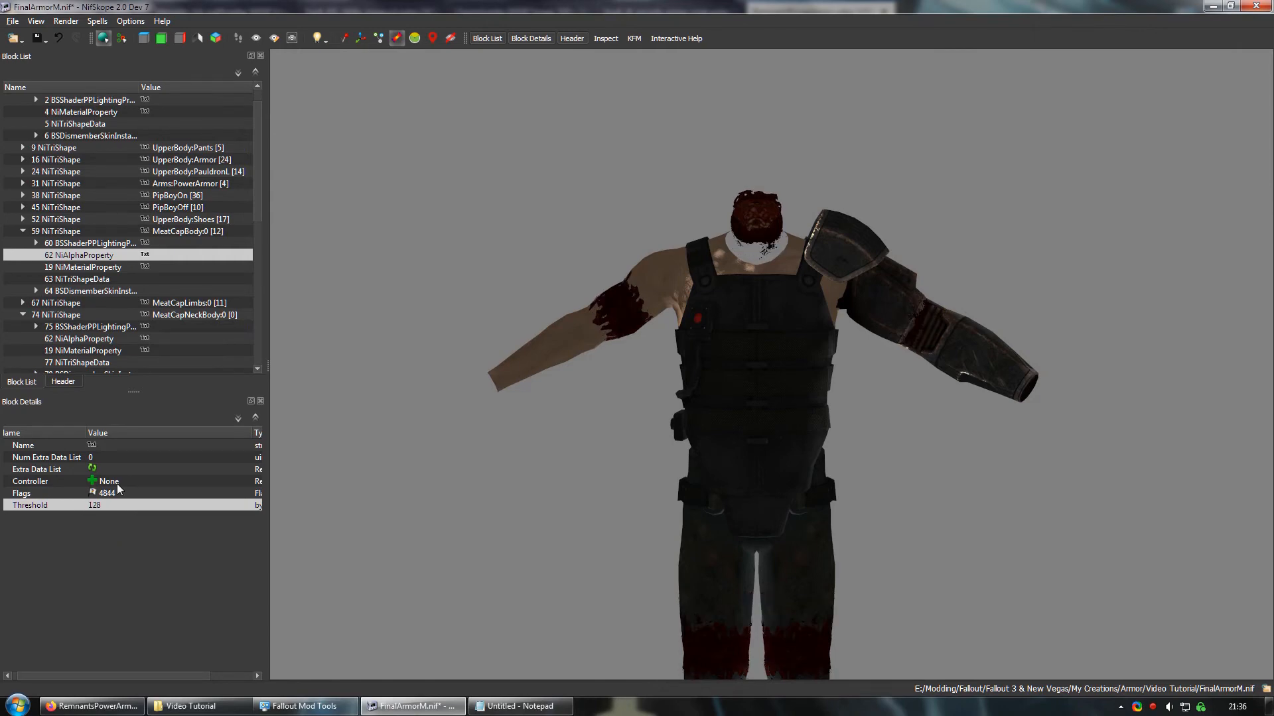
{"action": "scroll", "coordinate": [542, 335], "scroll_direction": "up", "scroll_amount": 3}
{"action": "scroll", "coordinate": [668, 432], "scroll_direction": "up", "scroll_amount": 4}
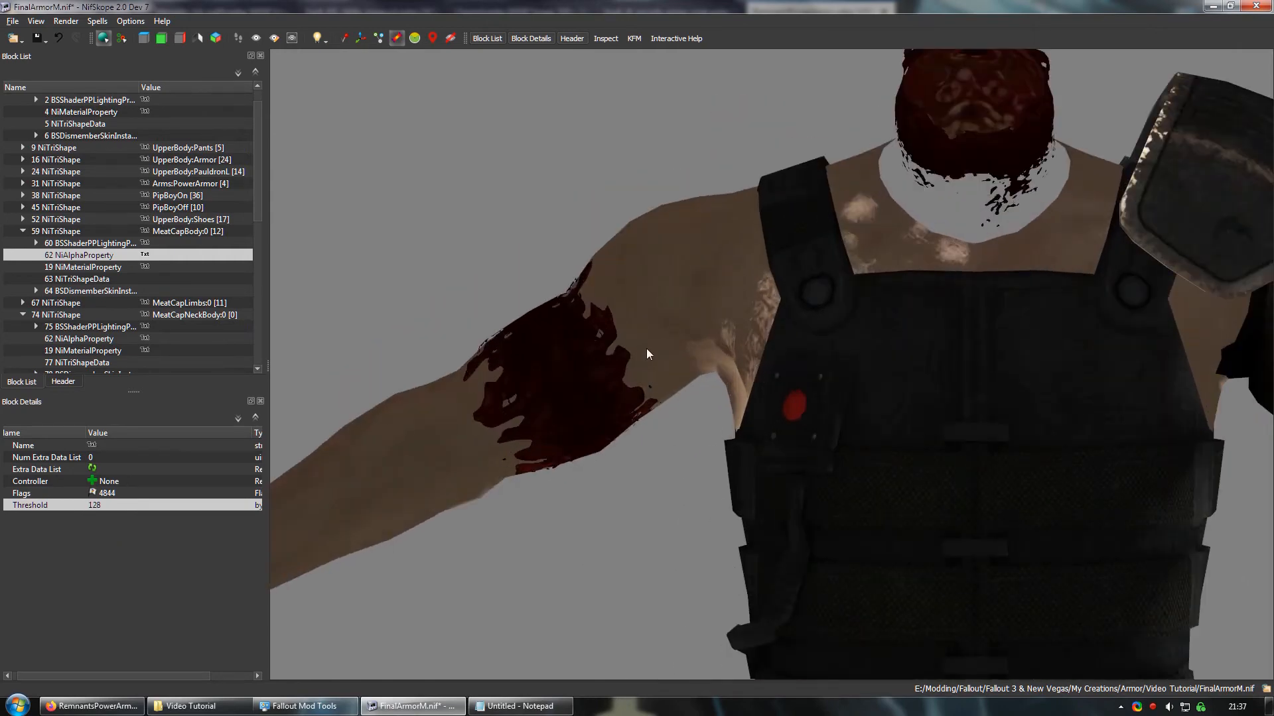
{"action": "scroll", "coordinate": [897, 312], "scroll_direction": "down", "scroll_amount": 5}
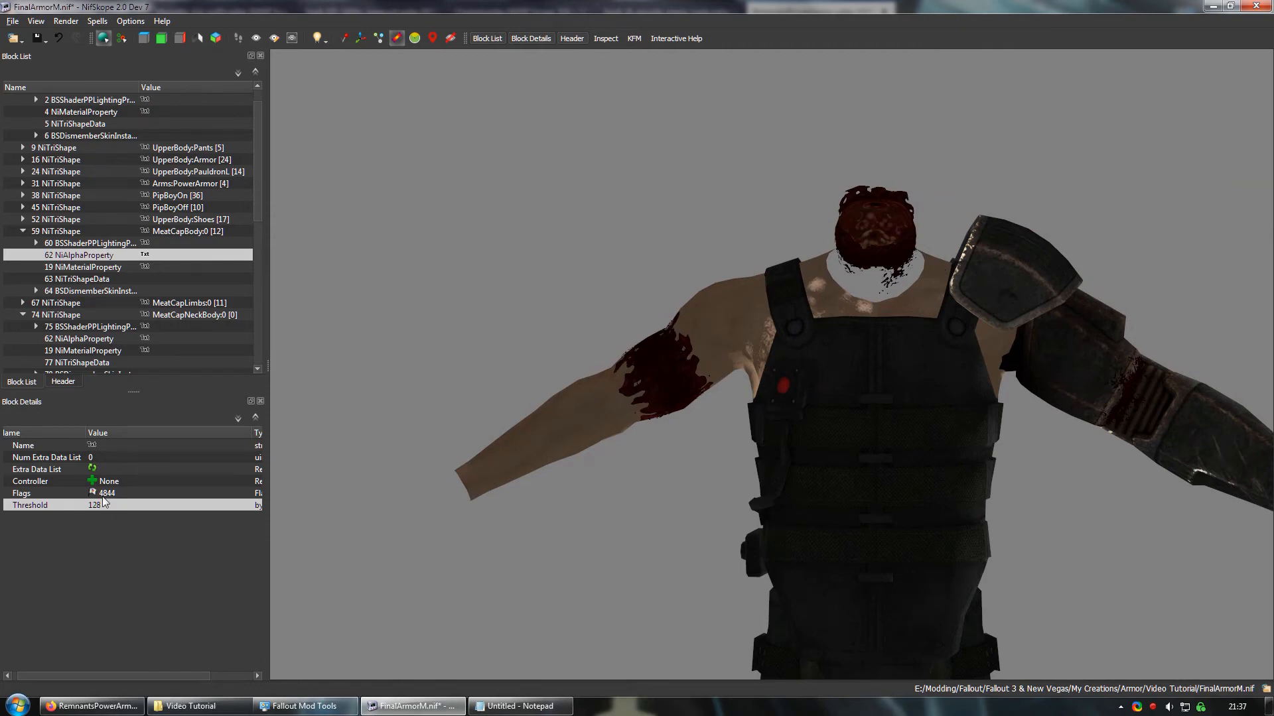
Step: Check the NiAlphaProperty flags and threshold under MeatCapLimbs:0 and examine the arm and neck meat caps up close
{"action": "left_click", "coordinate": [883, 220]}
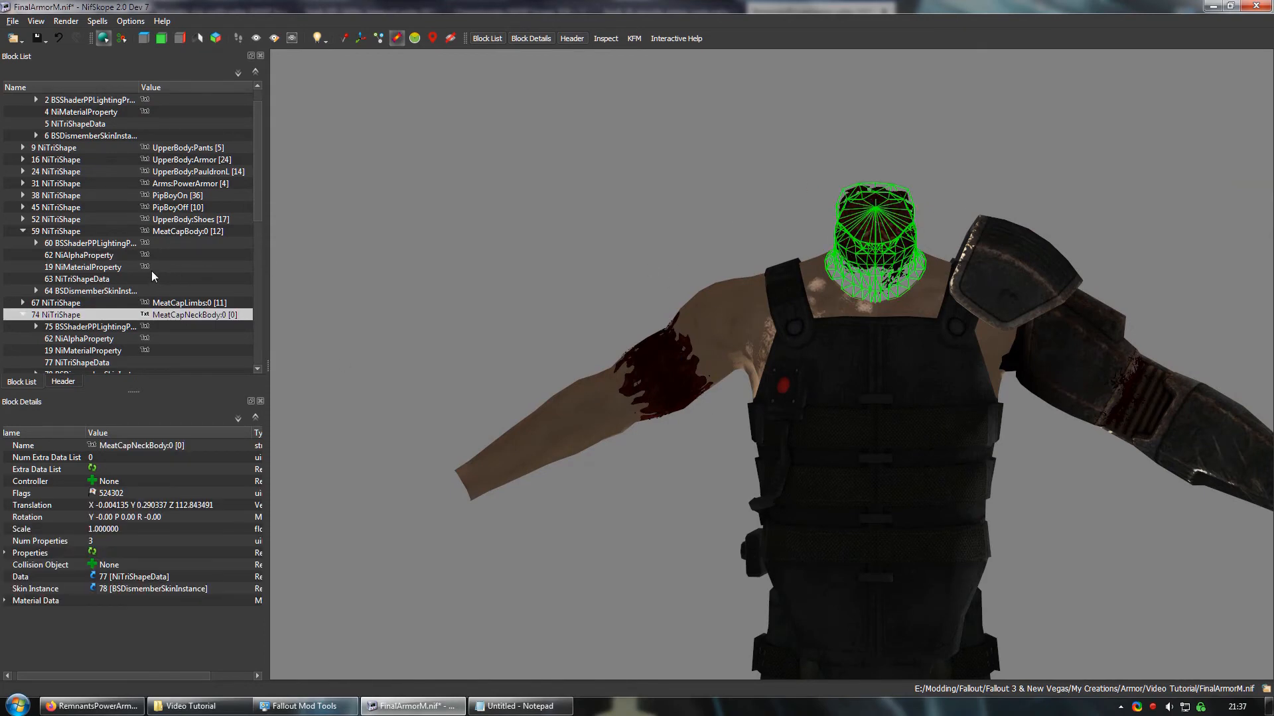
{"action": "left_click", "coordinate": [626, 360]}
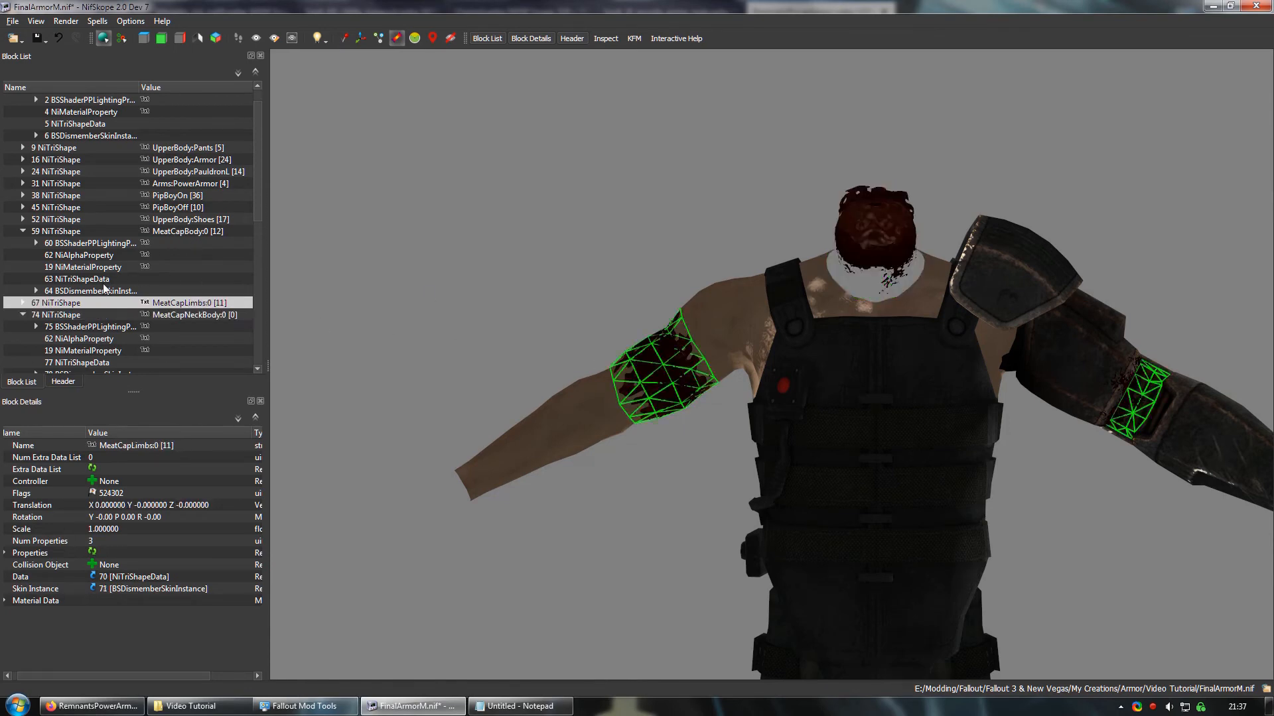
{"action": "scroll", "coordinate": [36, 306], "scroll_direction": "down", "scroll_amount": 2}
{"action": "left_click", "coordinate": [73, 255]}
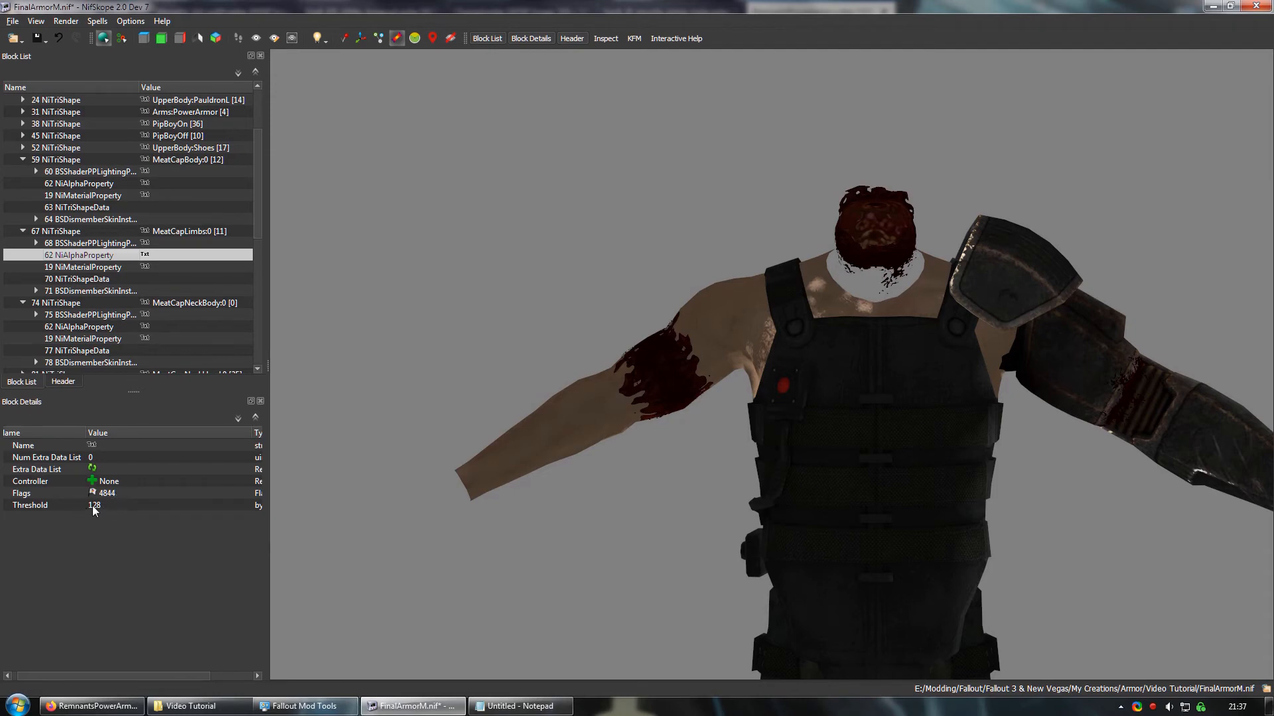
{"action": "scroll", "coordinate": [755, 493], "scroll_direction": "down", "scroll_amount": 2}
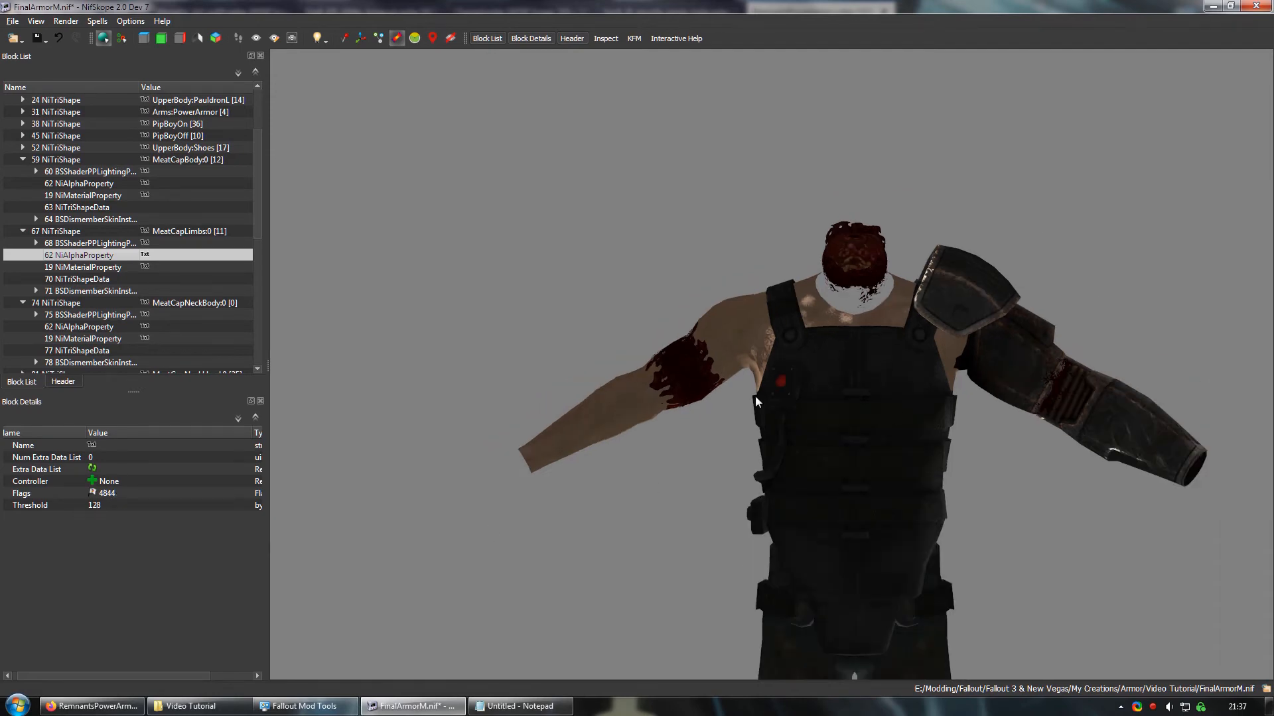
{"action": "scroll", "coordinate": [755, 398], "scroll_direction": "up", "scroll_amount": 2}
{"action": "scroll", "coordinate": [641, 381], "scroll_direction": "up", "scroll_amount": 1}
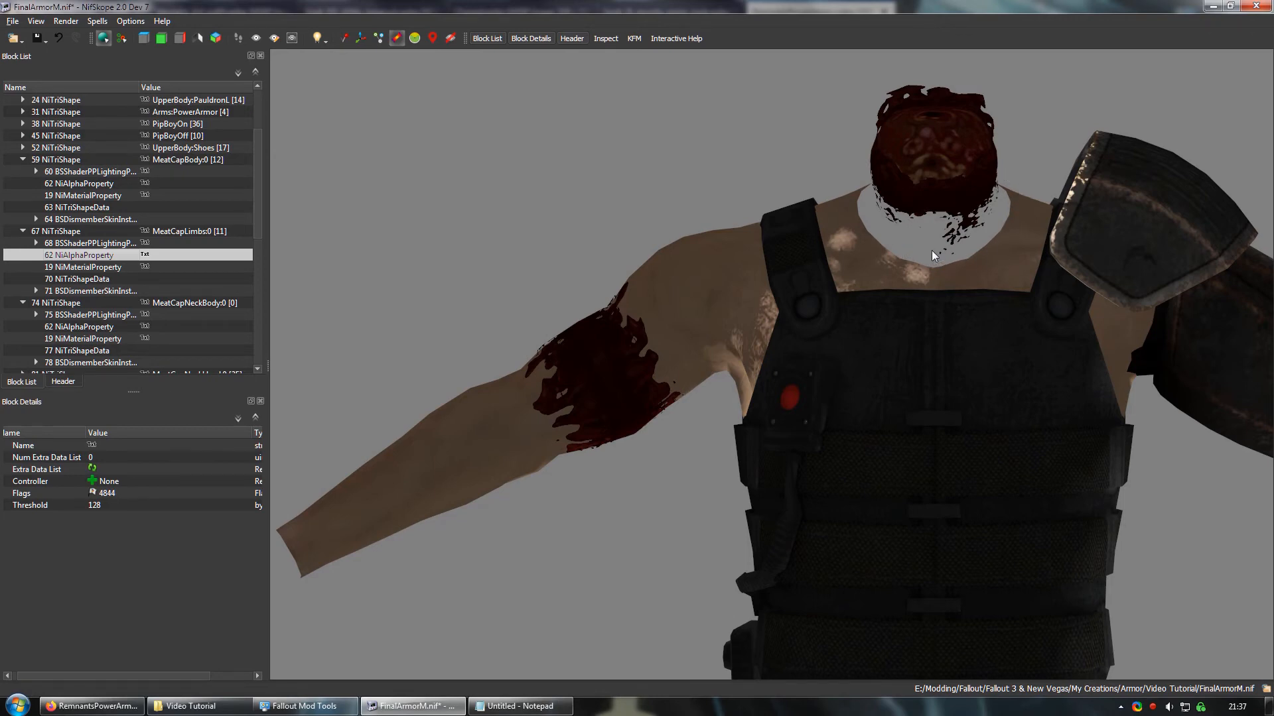
{"action": "scroll", "coordinate": [593, 388], "scroll_direction": "down", "scroll_amount": 3}
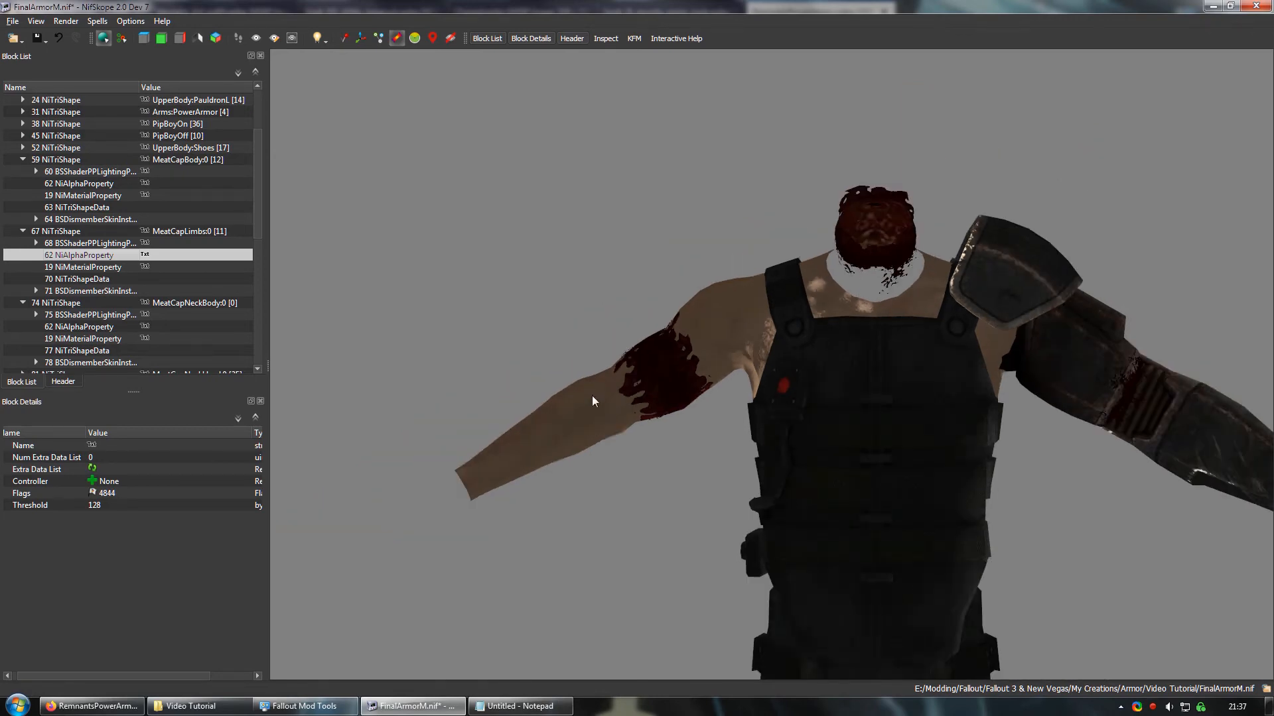
Step: Save the shader and alpha changes to FinalArmorM.nif and bring the whole outfit into view
{"action": "left_click", "coordinate": [38, 39]}
{"action": "scroll", "coordinate": [631, 326], "scroll_direction": "down", "scroll_amount": 4}
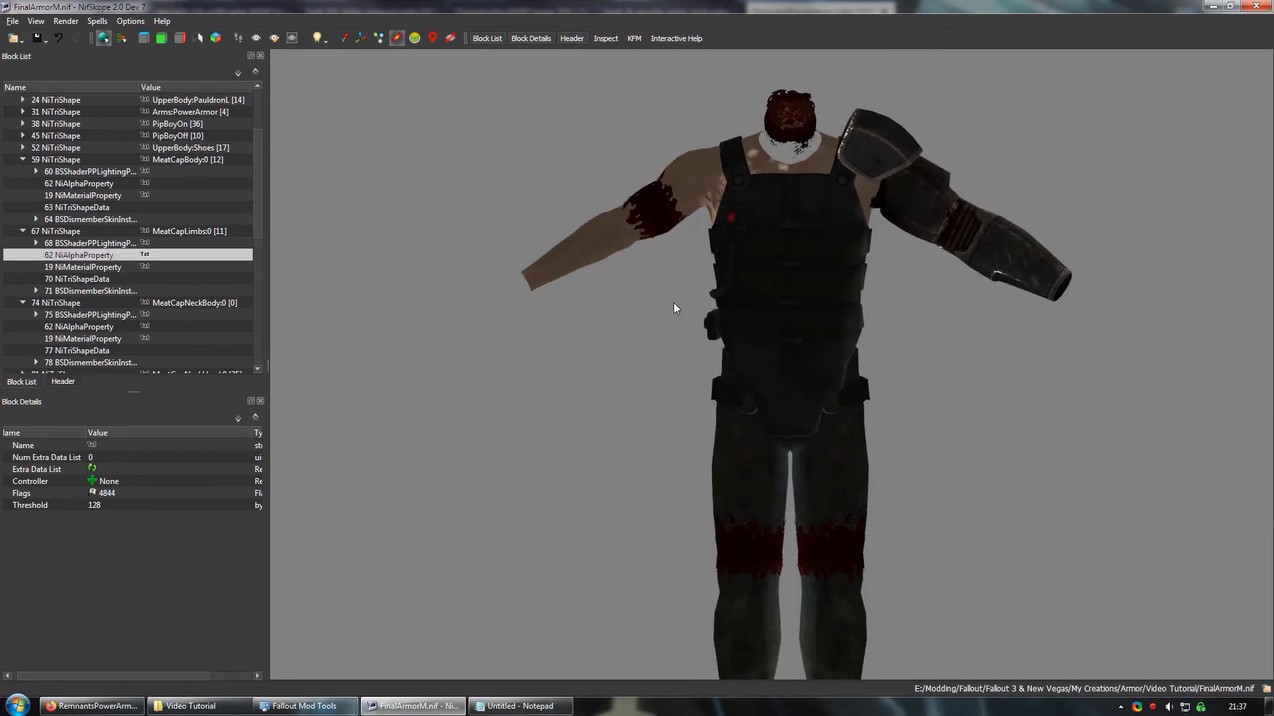
{"action": "middle_click_drag", "start_coordinate": [636, 362], "coordinate": [632, 301]}
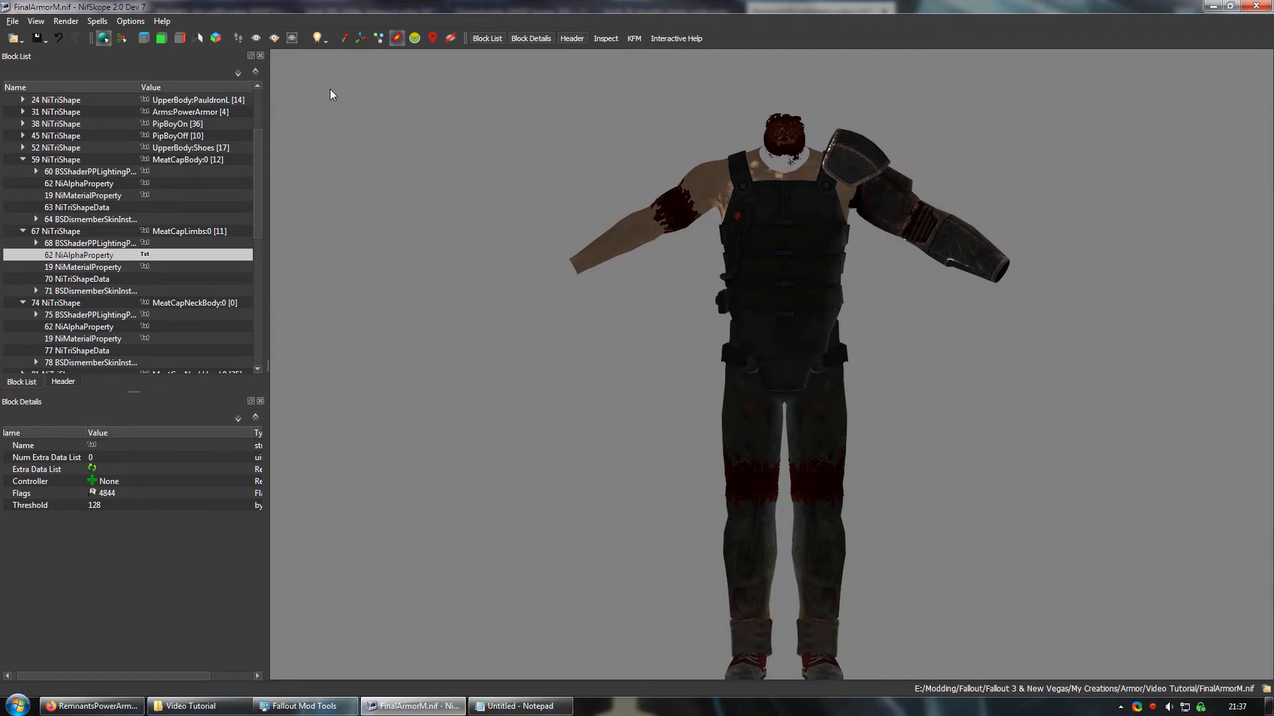
Step: Run the Stripify all TriShapes optimize spell on the whole file
{"action": "scroll", "coordinate": [118, 179], "scroll_direction": "up", "scroll_amount": 3}
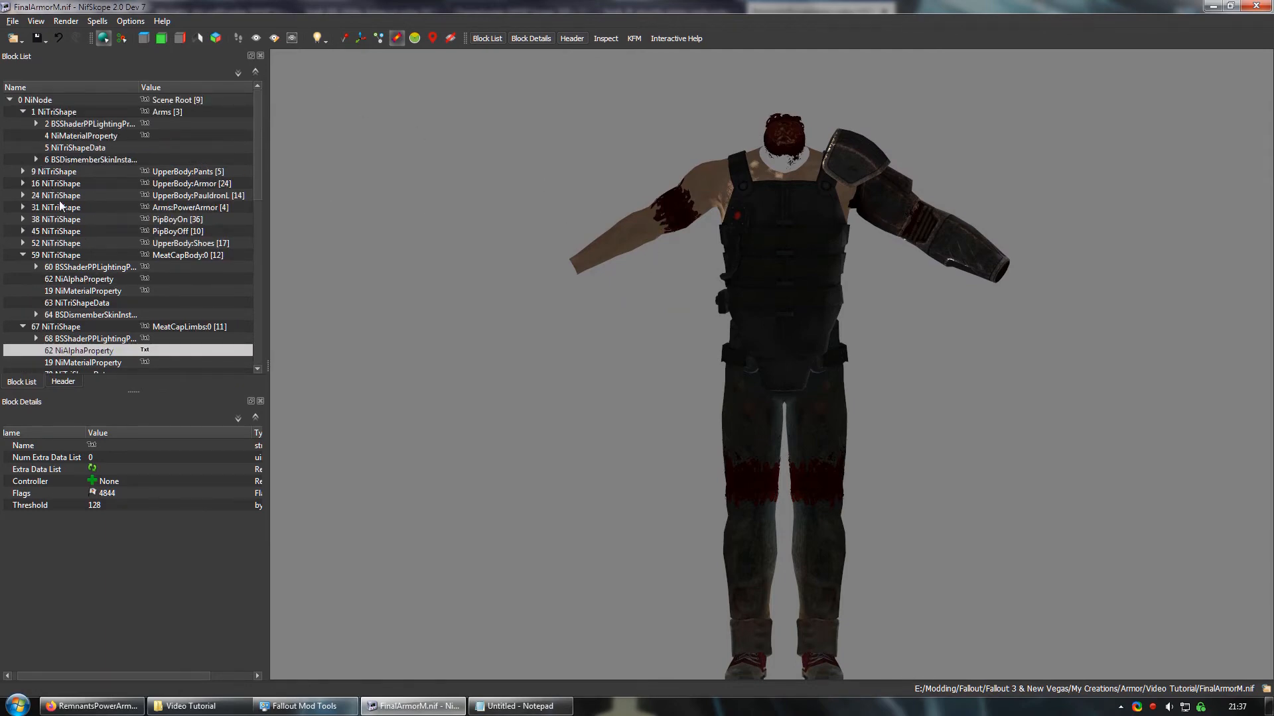
{"action": "left_click", "coordinate": [98, 22]}
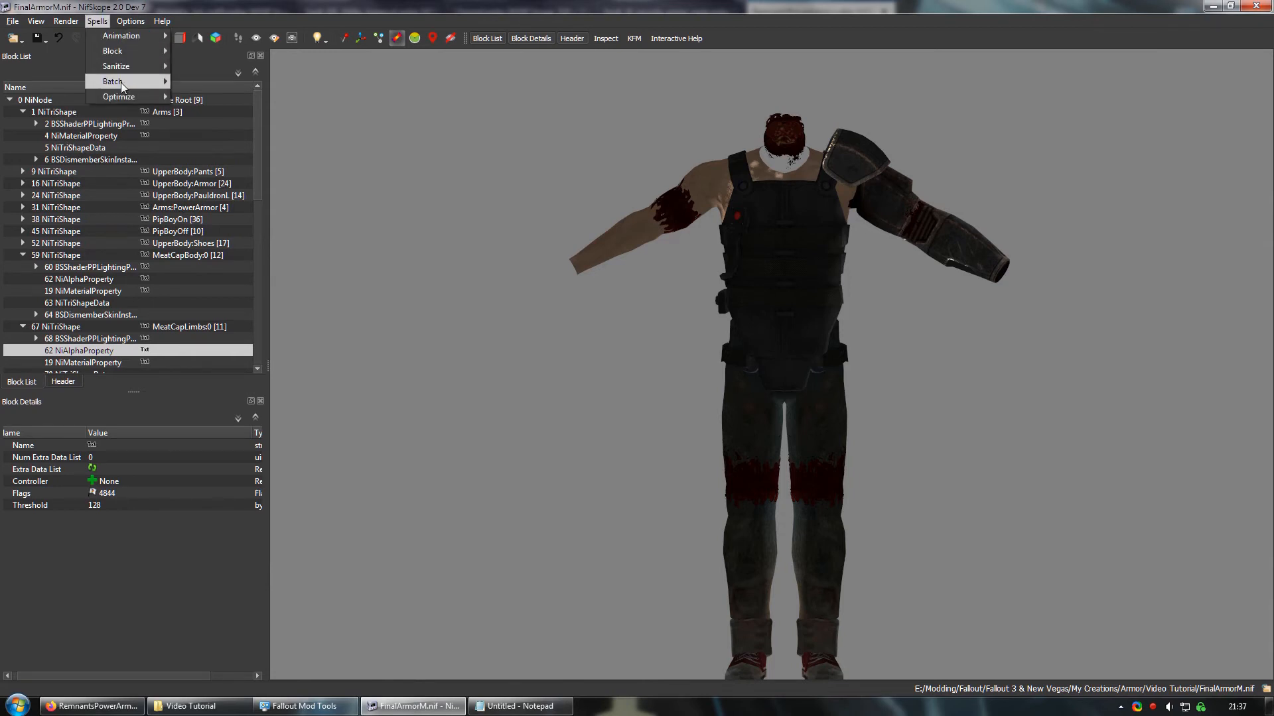
{"action": "mouse_move", "coordinate": [122, 98]}
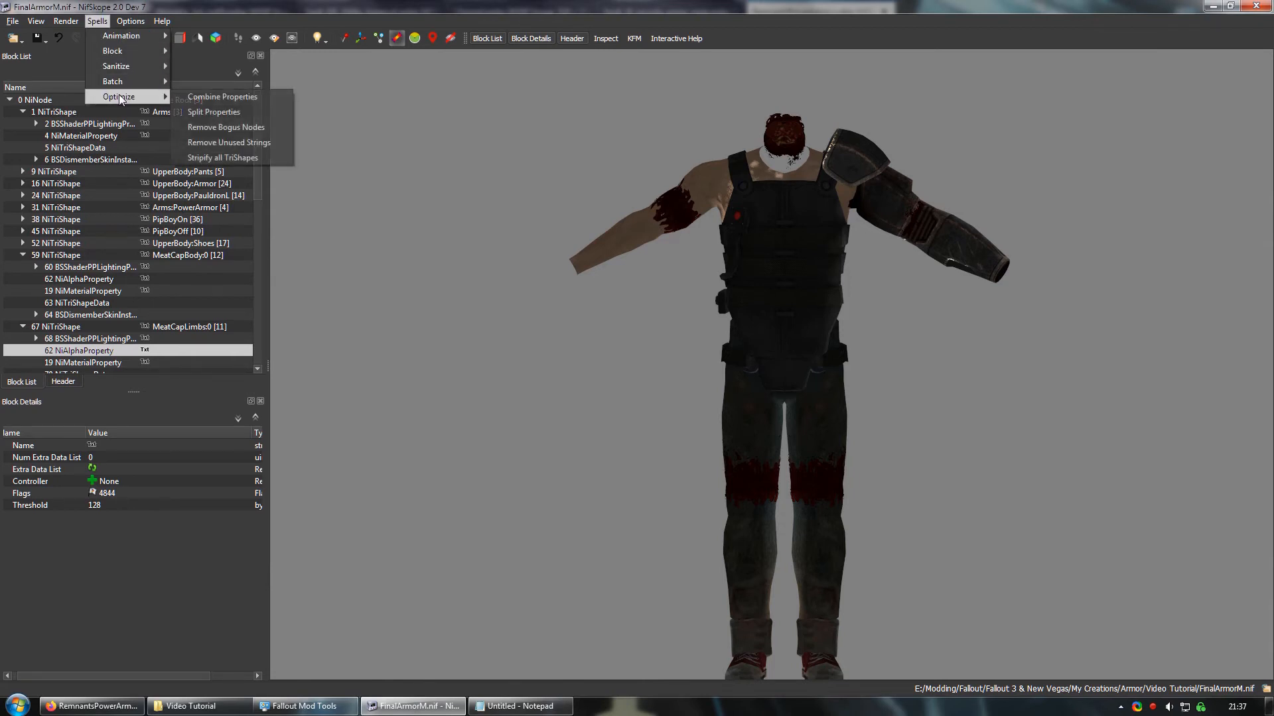
{"action": "left_click", "coordinate": [239, 159]}
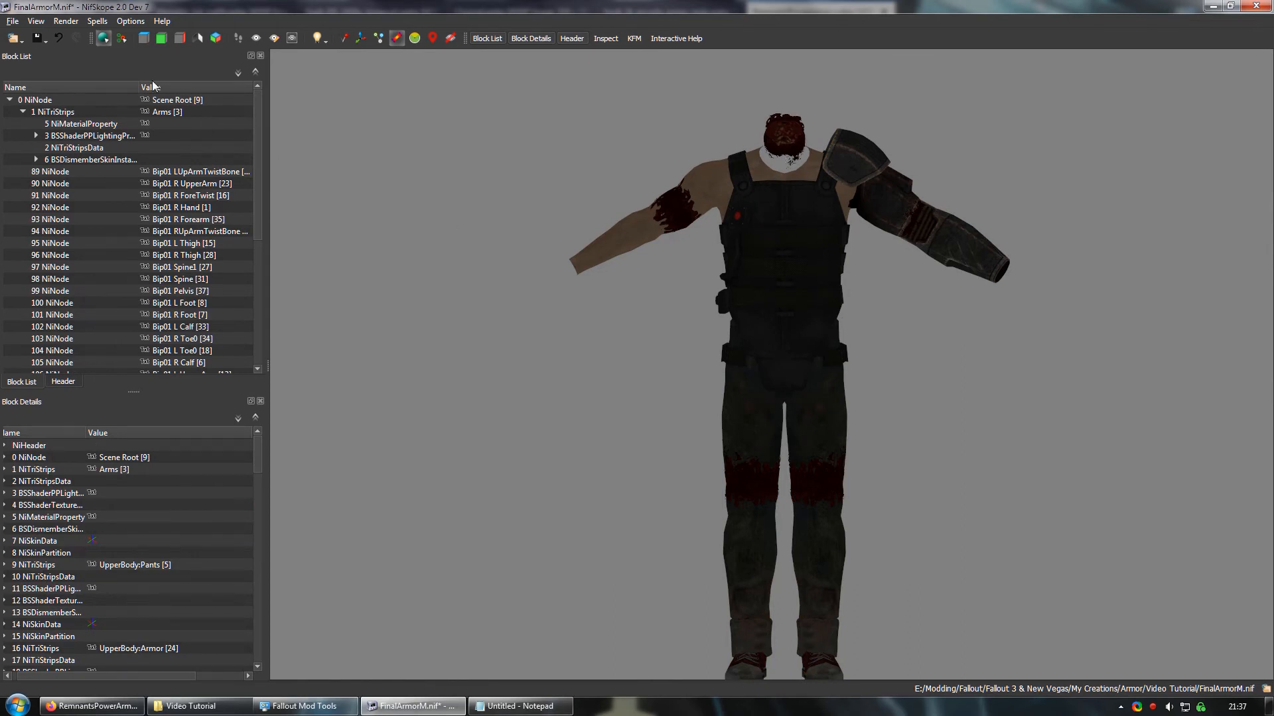
Step: Run the Update All Tangent Spaces batch spell on the whole outfit and save FinalArmorM.nif
{"action": "left_click", "coordinate": [97, 21]}
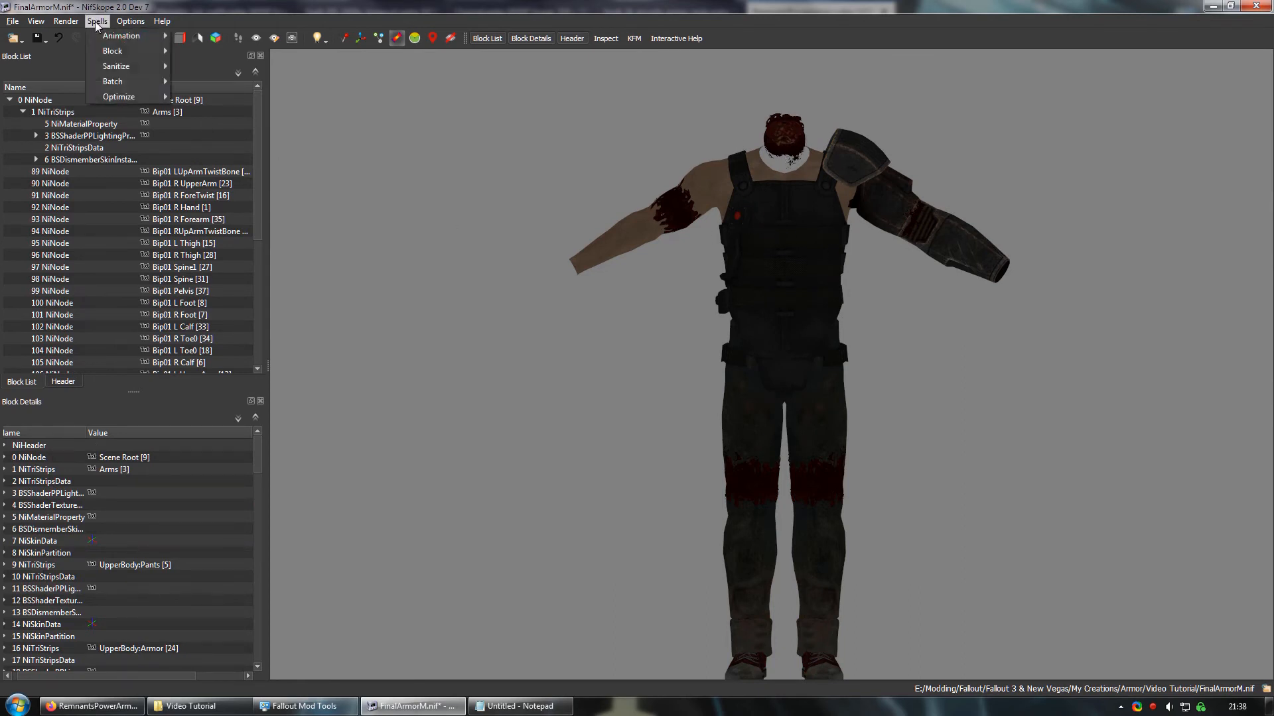
{"action": "mouse_move", "coordinate": [116, 83]}
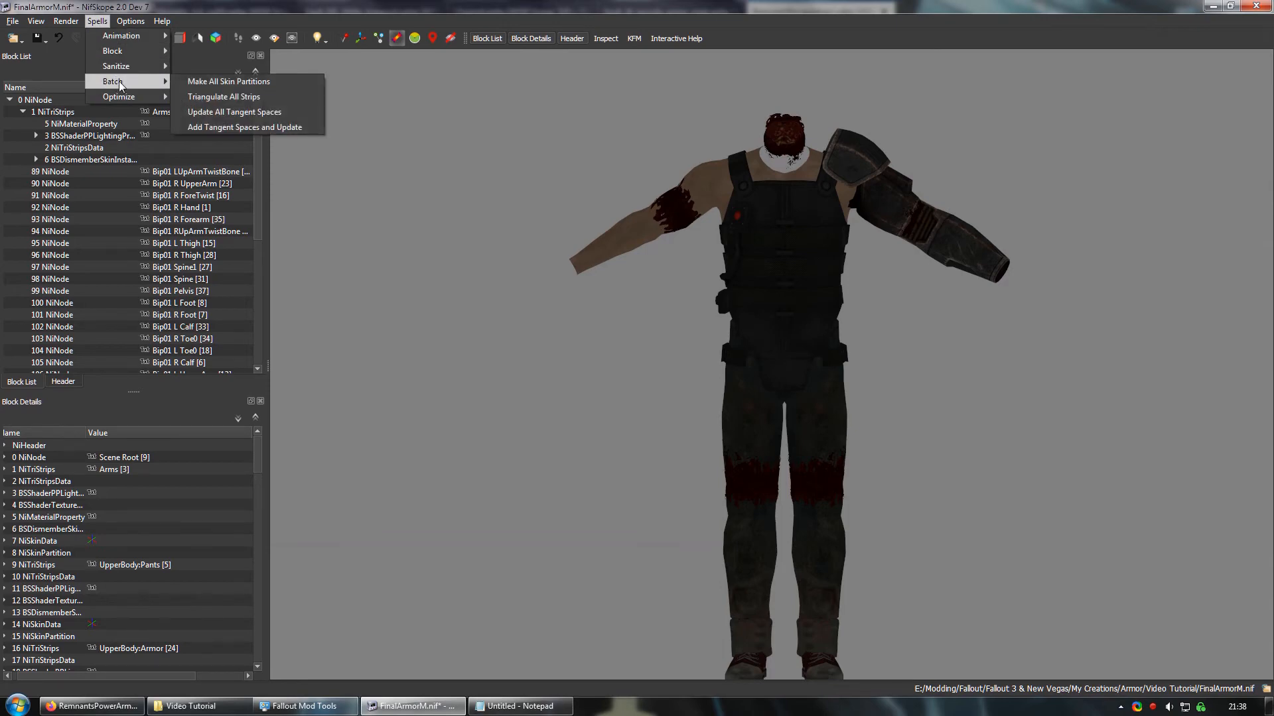
{"action": "left_click", "coordinate": [264, 113]}
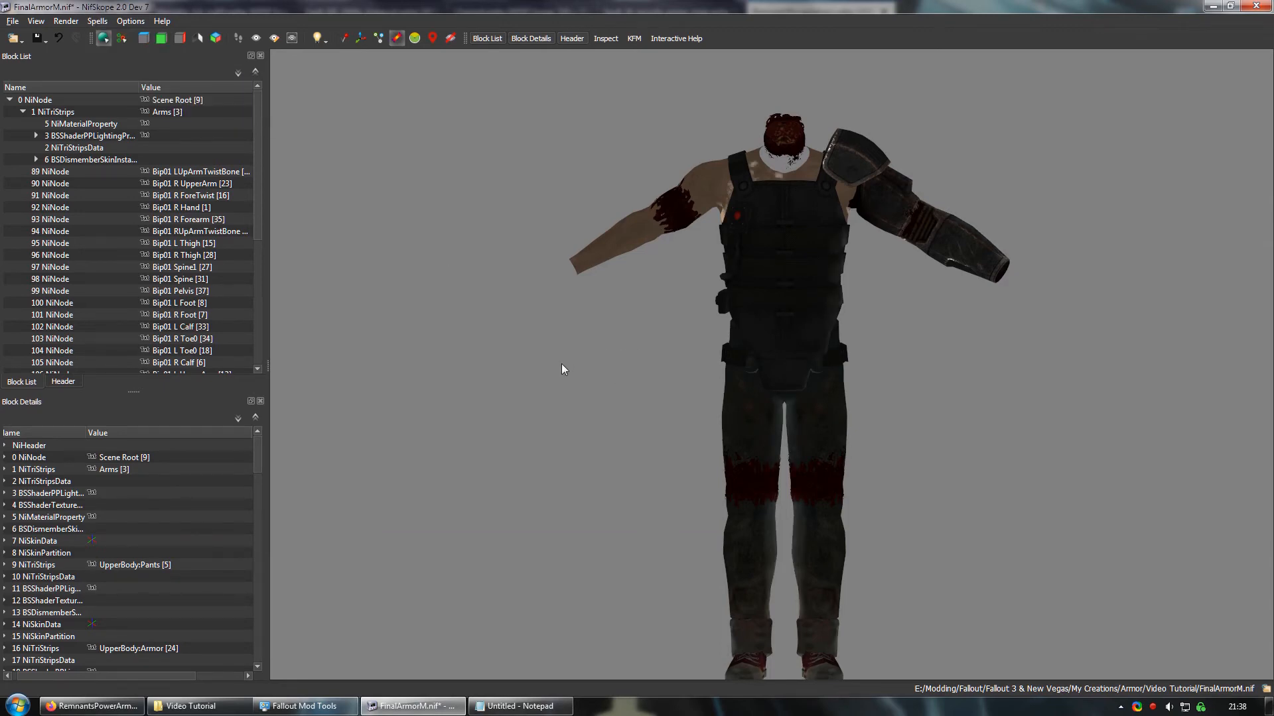
{"action": "mouse_move", "coordinate": [561, 369]}
{"action": "left_mouse_down"}
{"action": "mouse_move", "coordinate": [682, 363]}
{"action": "mouse_move", "coordinate": [554, 364]}
{"action": "left_mouse_up"}
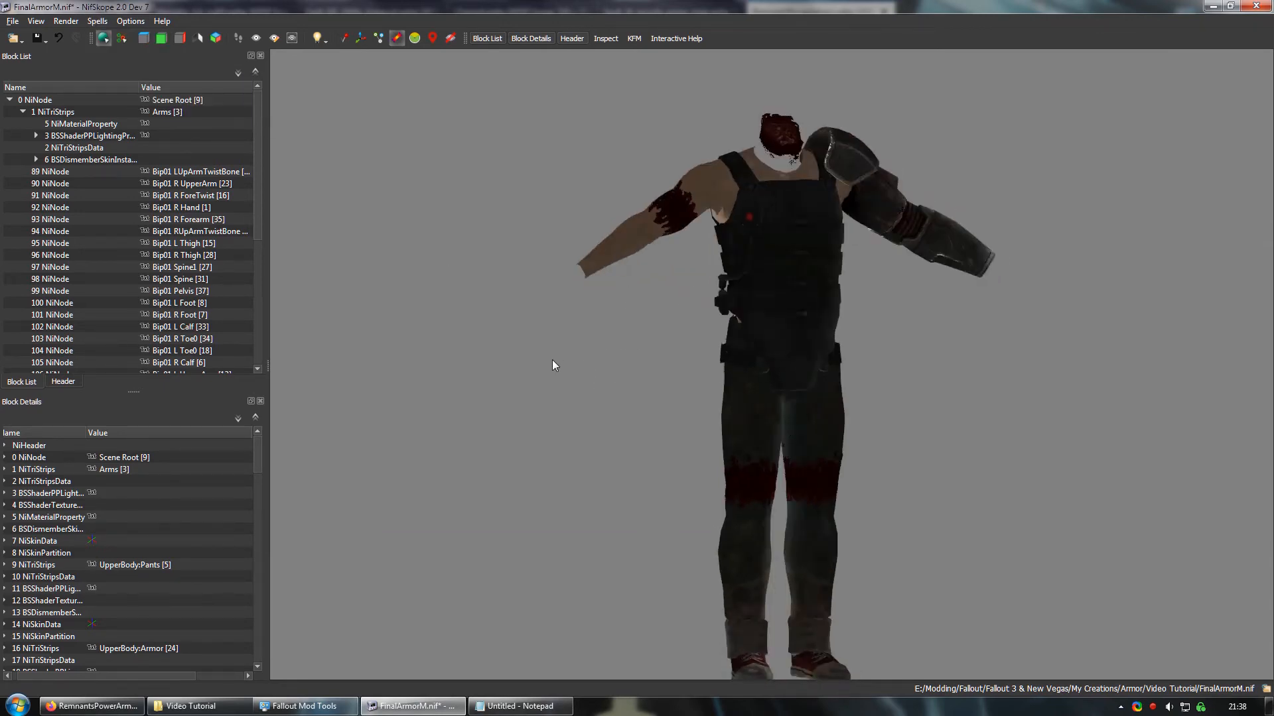
{"action": "left_click", "coordinate": [36, 39]}
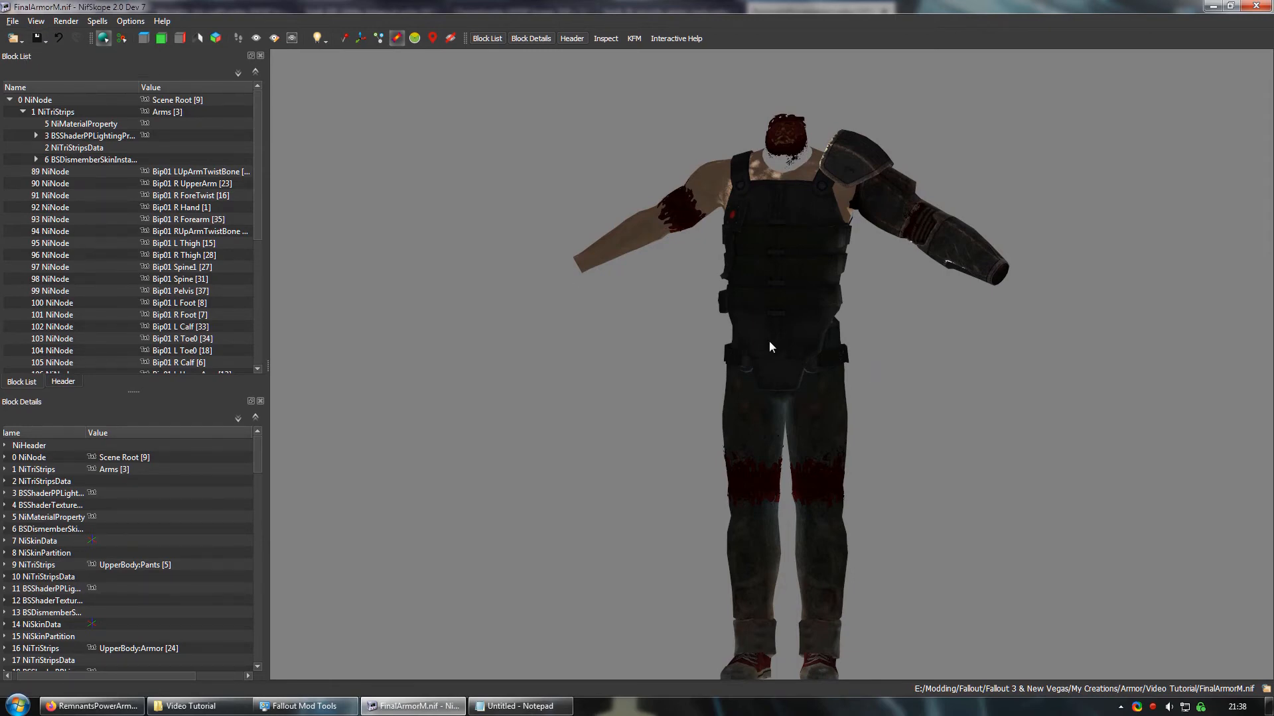
Step: Reload the recently saved FinalArmorM.nif and expand its Scene Root node
{"action": "left_click", "coordinate": [15, 39]}
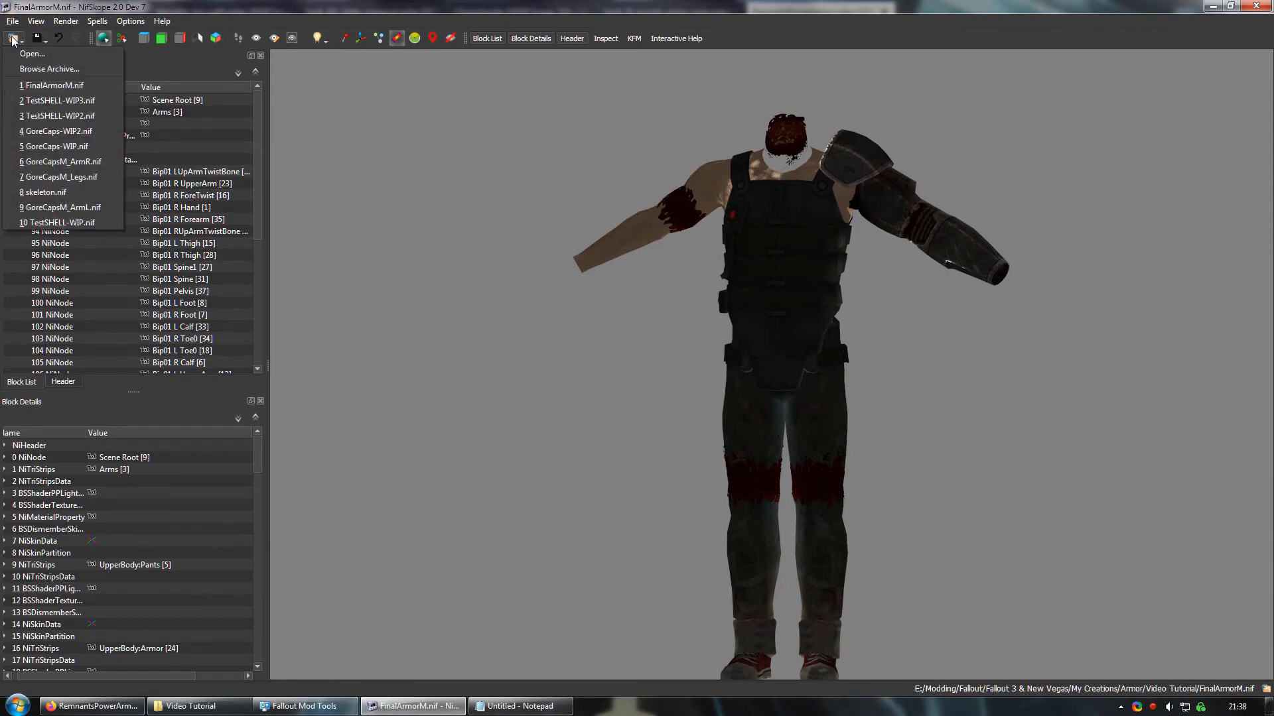
{"action": "left_click", "coordinate": [43, 85]}
{"action": "scroll", "coordinate": [721, 347], "scroll_direction": "up", "scroll_amount": 5}
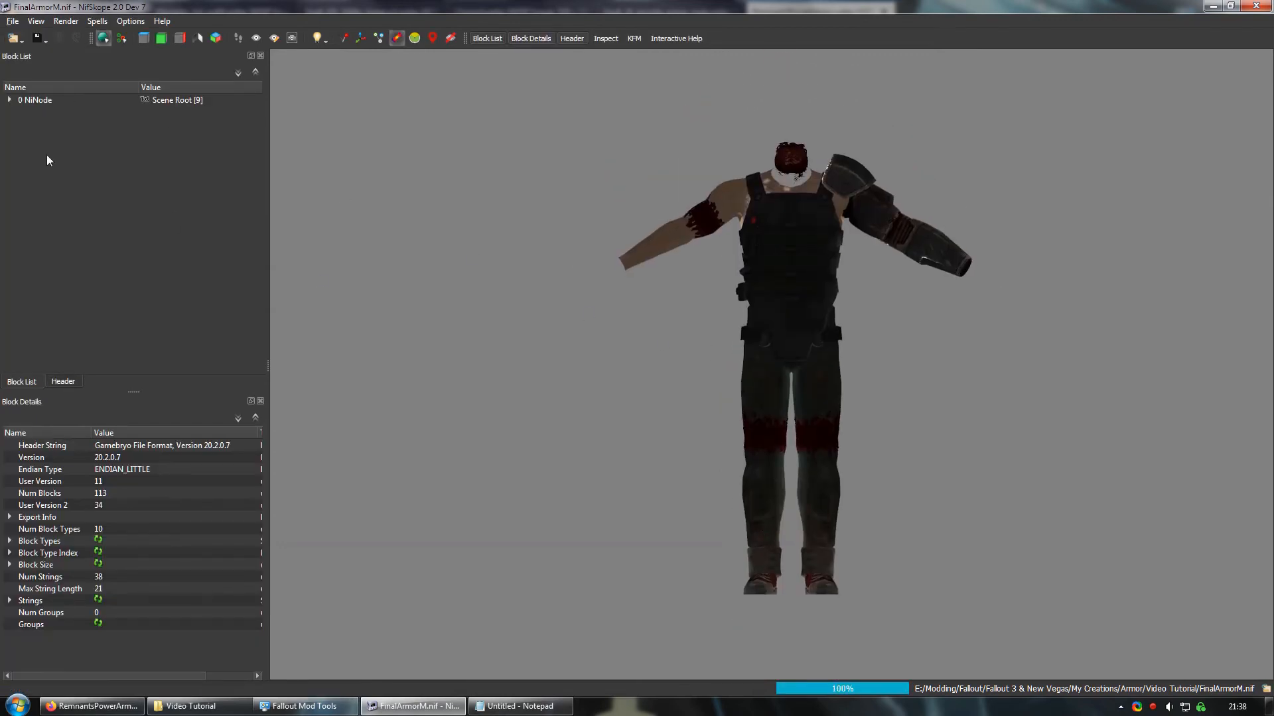
{"action": "left_click", "coordinate": [9, 100]}
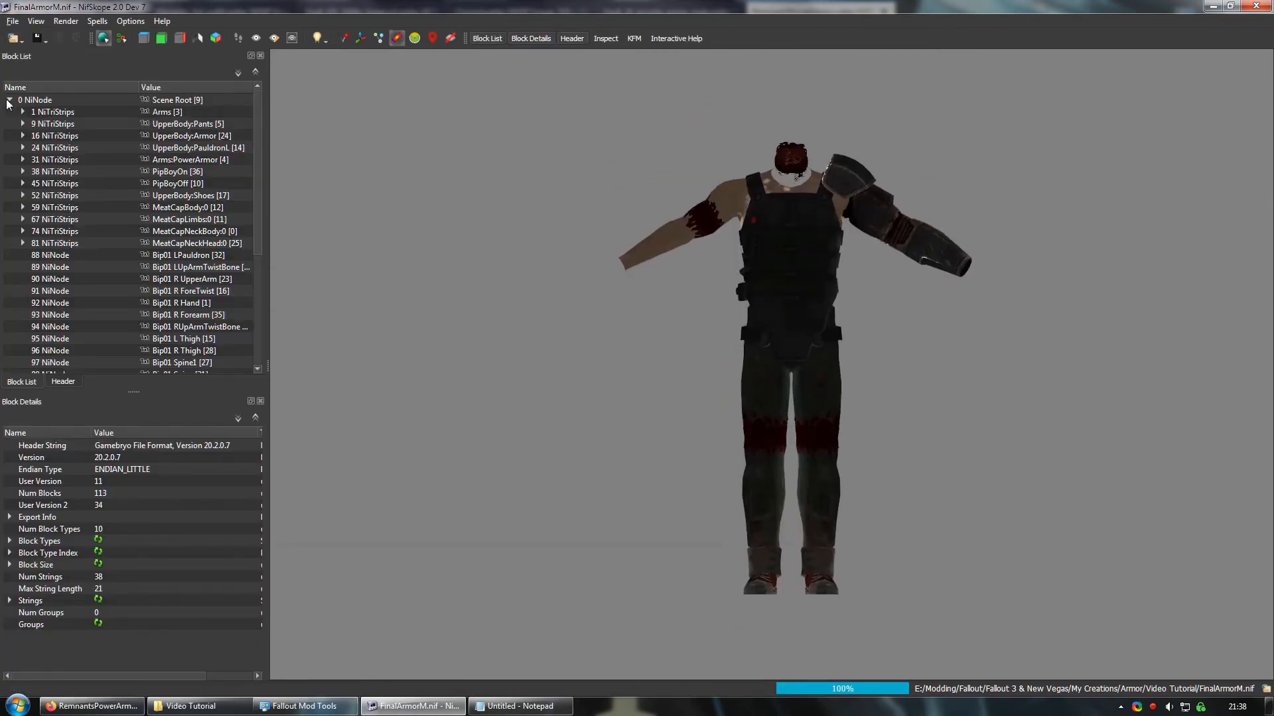
Step: Examine the NiTriStrips shapes from Arms to UpperBody:Shoes, and check the BSShaderPPLightingProperty settings under Arms
{"action": "left_click", "coordinate": [156, 113]}
{"action": "left_click", "coordinate": [171, 123]}
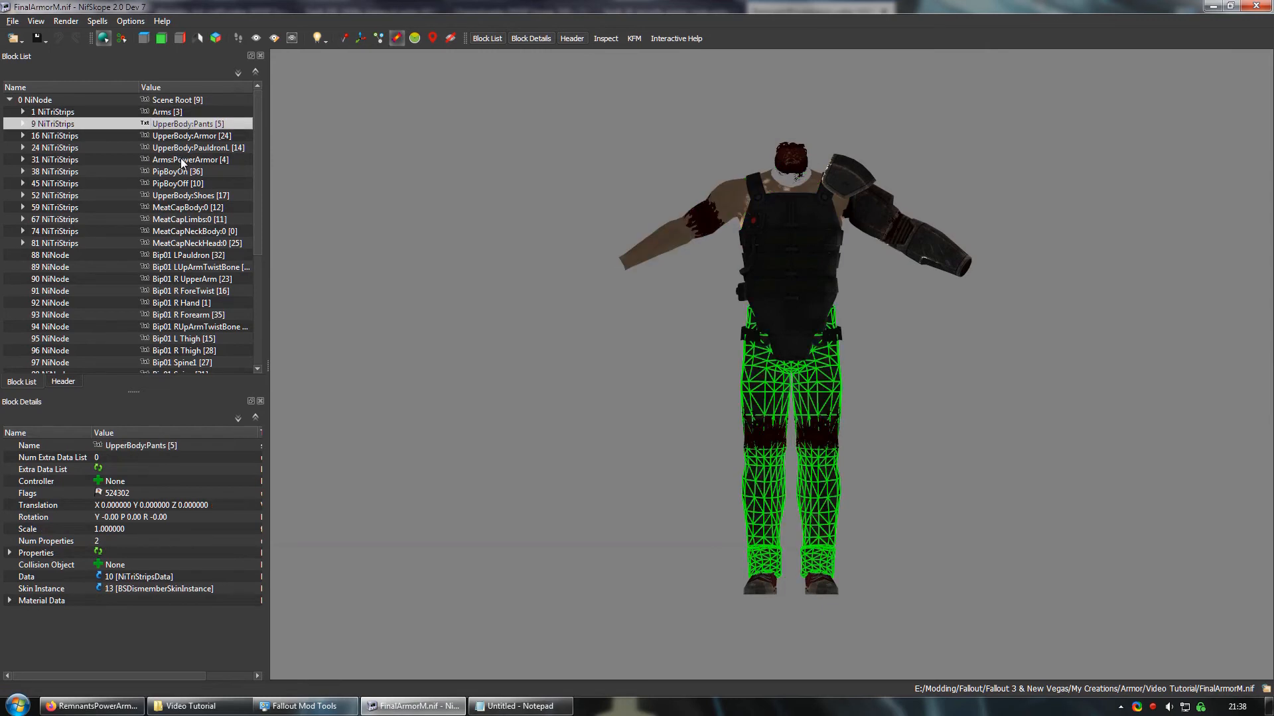
{"action": "key", "text": "Down"}
{"action": "key", "text": "Down"}
{"action": "key", "text": "Down"}
{"action": "key", "text": "Down"}
{"action": "key", "text": "Down"}
{"action": "key", "text": "Down"}
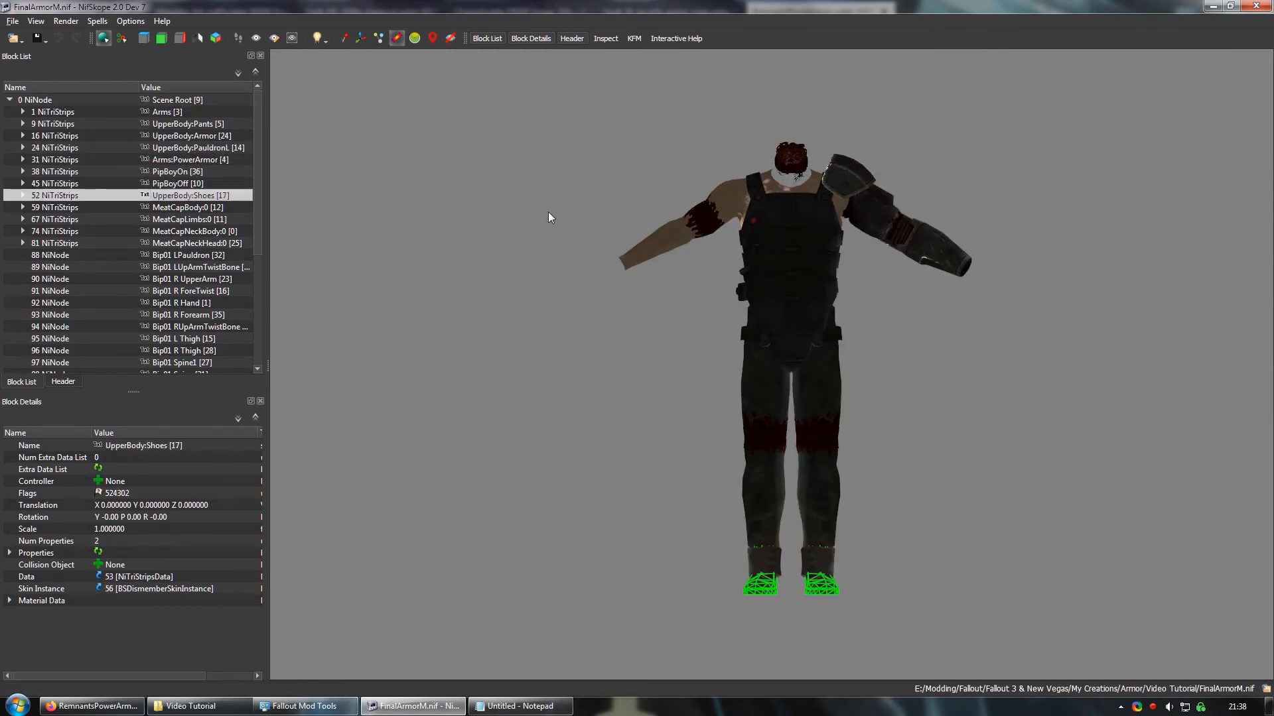
{"action": "left_click", "coordinate": [637, 256]}
{"action": "left_click", "coordinate": [22, 112]}
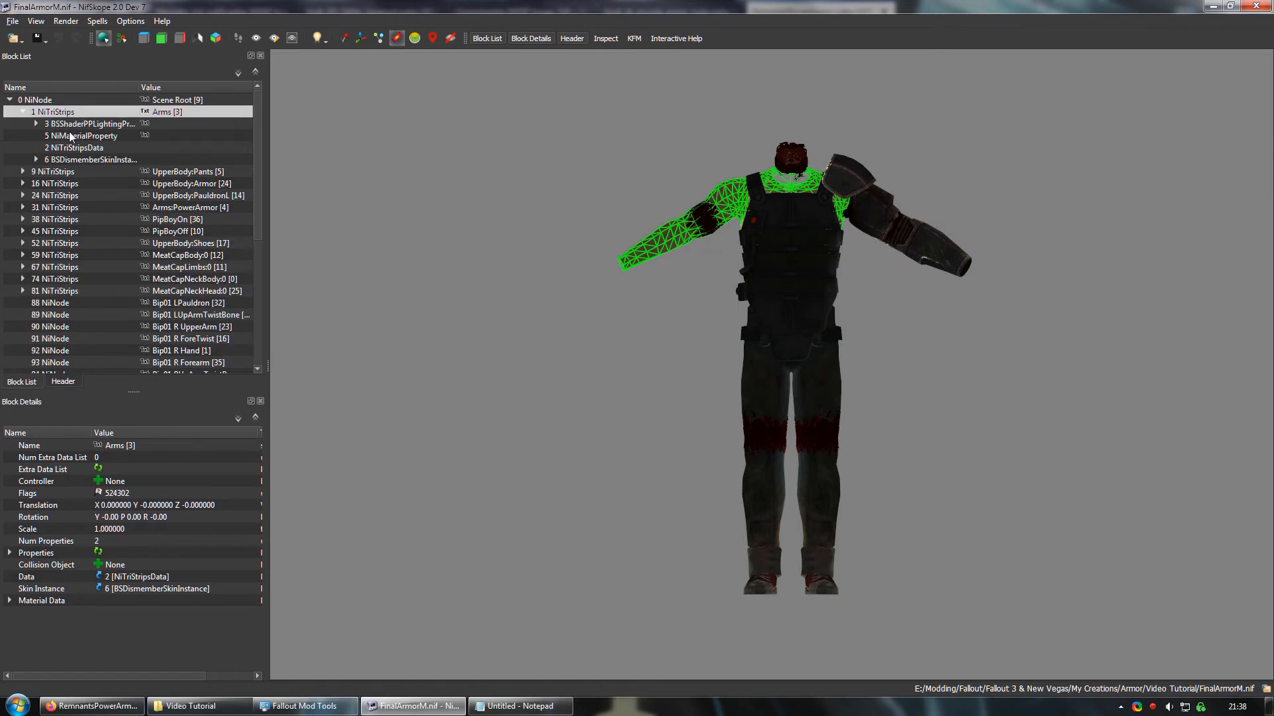
{"action": "left_click", "coordinate": [72, 124]}
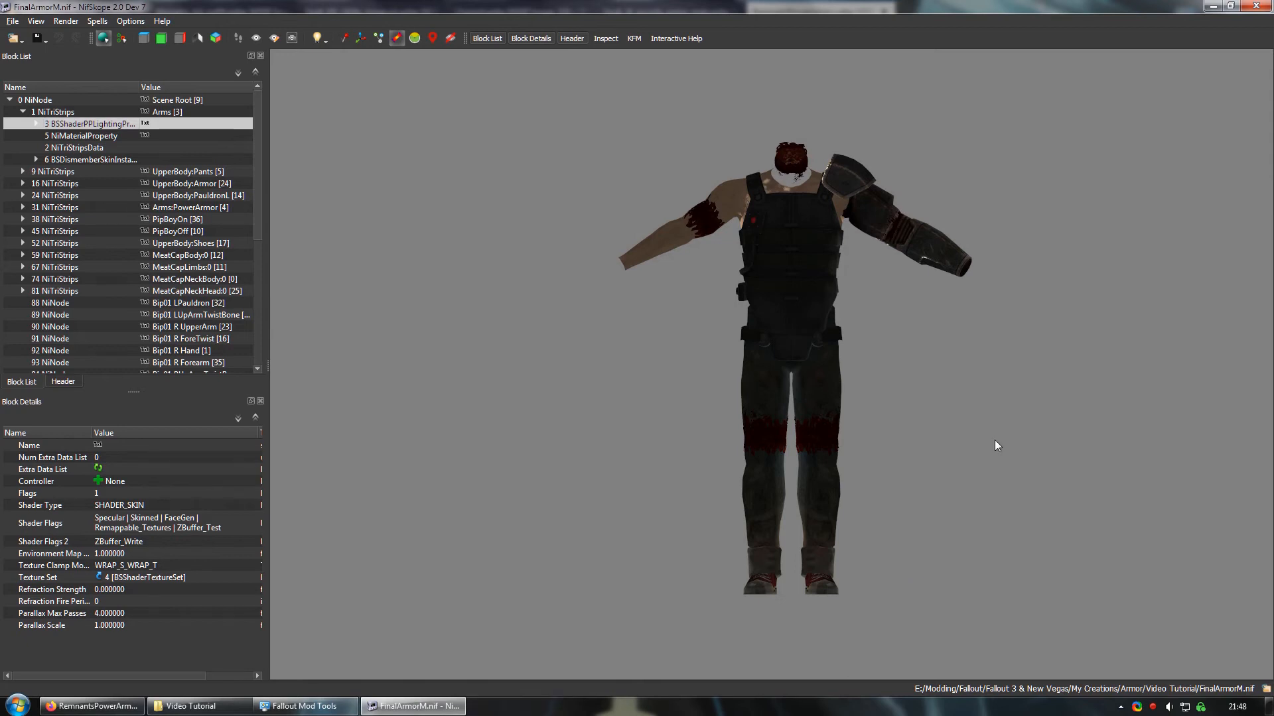
Step: Switch to FNV GECK Extender from the !FNV Tools folder and load FalloutNV.esm as a master file
{"action": "left_click", "coordinate": [300, 706]}
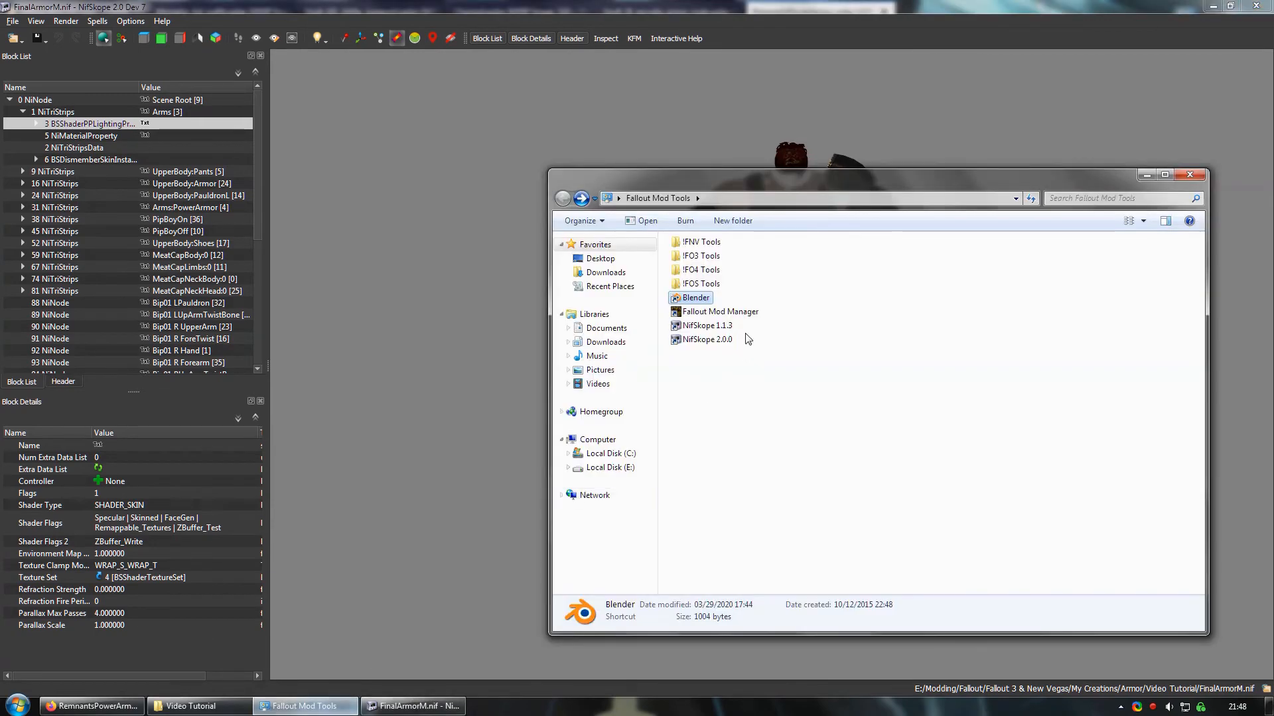
{"action": "double_click", "coordinate": [697, 242]}
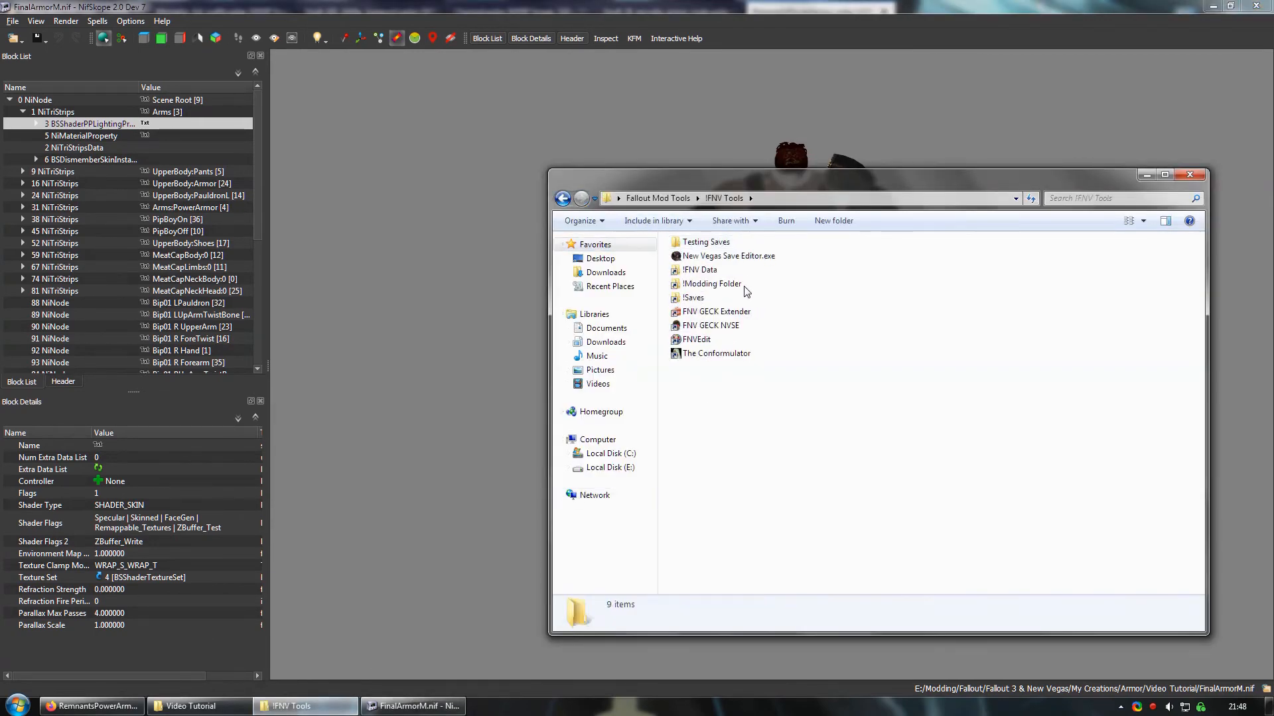
{"action": "double_click", "coordinate": [723, 317]}
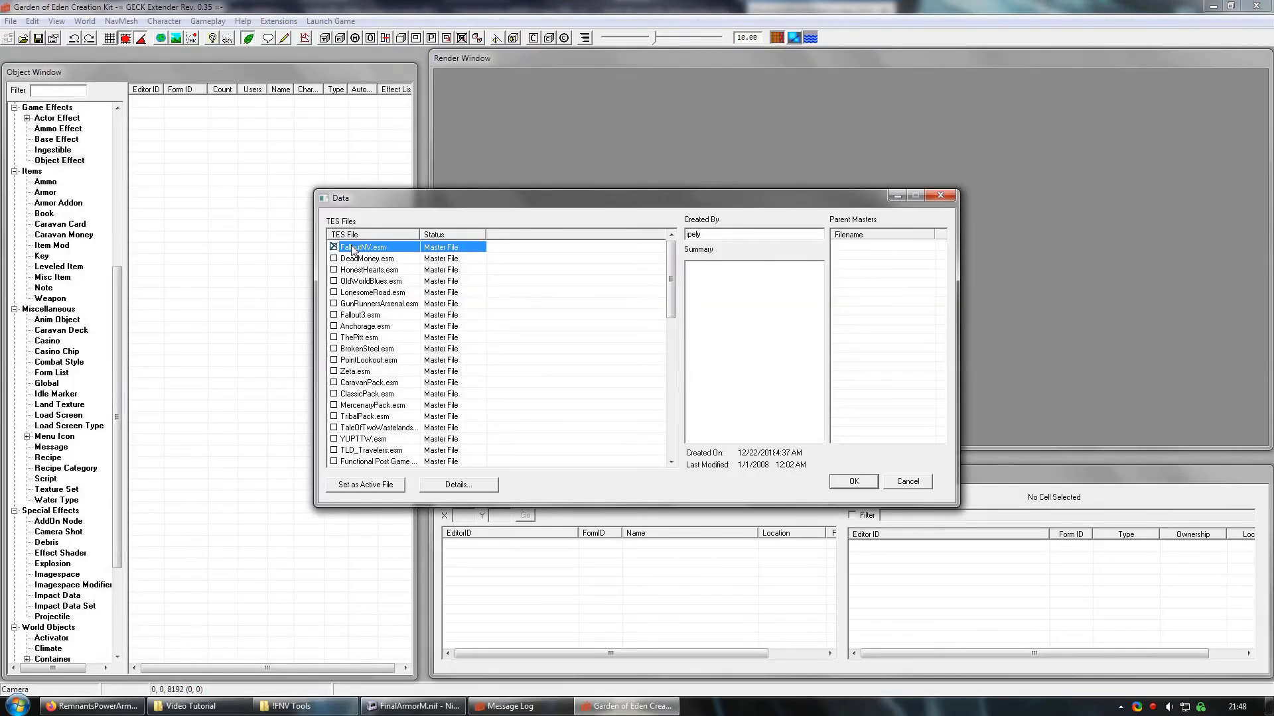
{"action": "left_click", "coordinate": [334, 247]}
{"action": "left_click", "coordinate": [845, 482]}
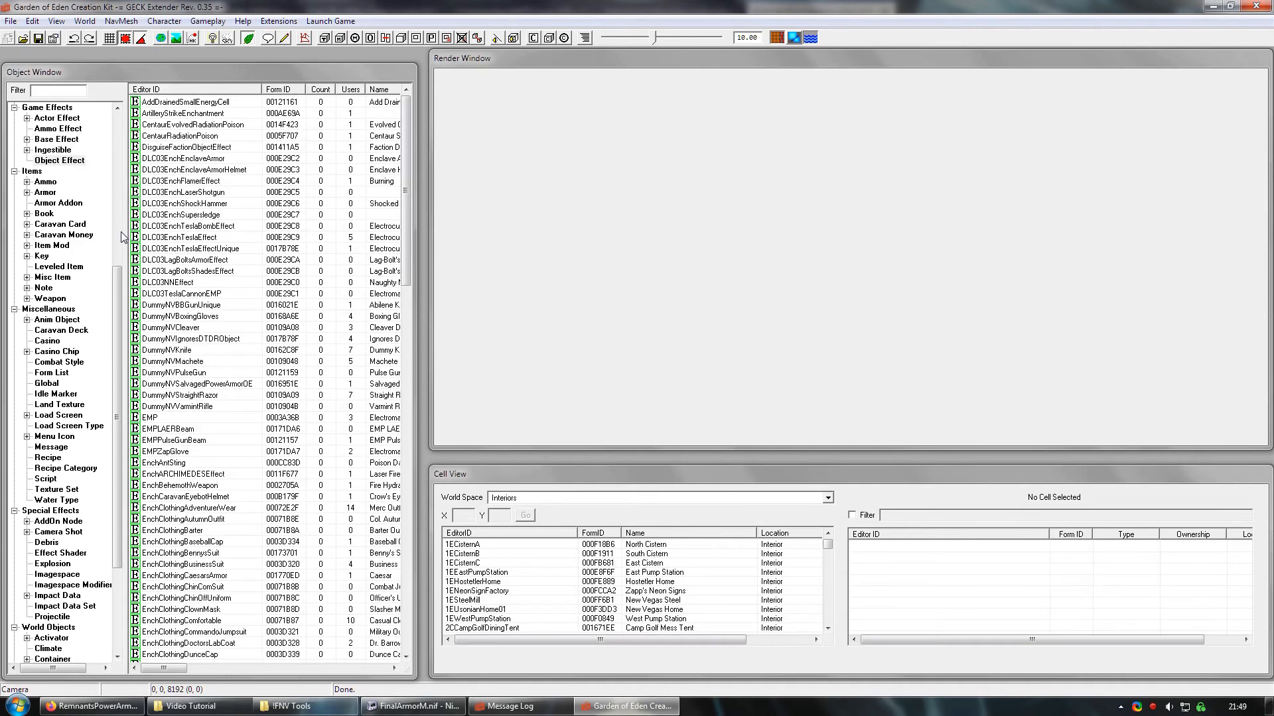
Step: Filter the Armor items for "security" and open ArmorVault34Security for editing
{"action": "left_click", "coordinate": [45, 193]}
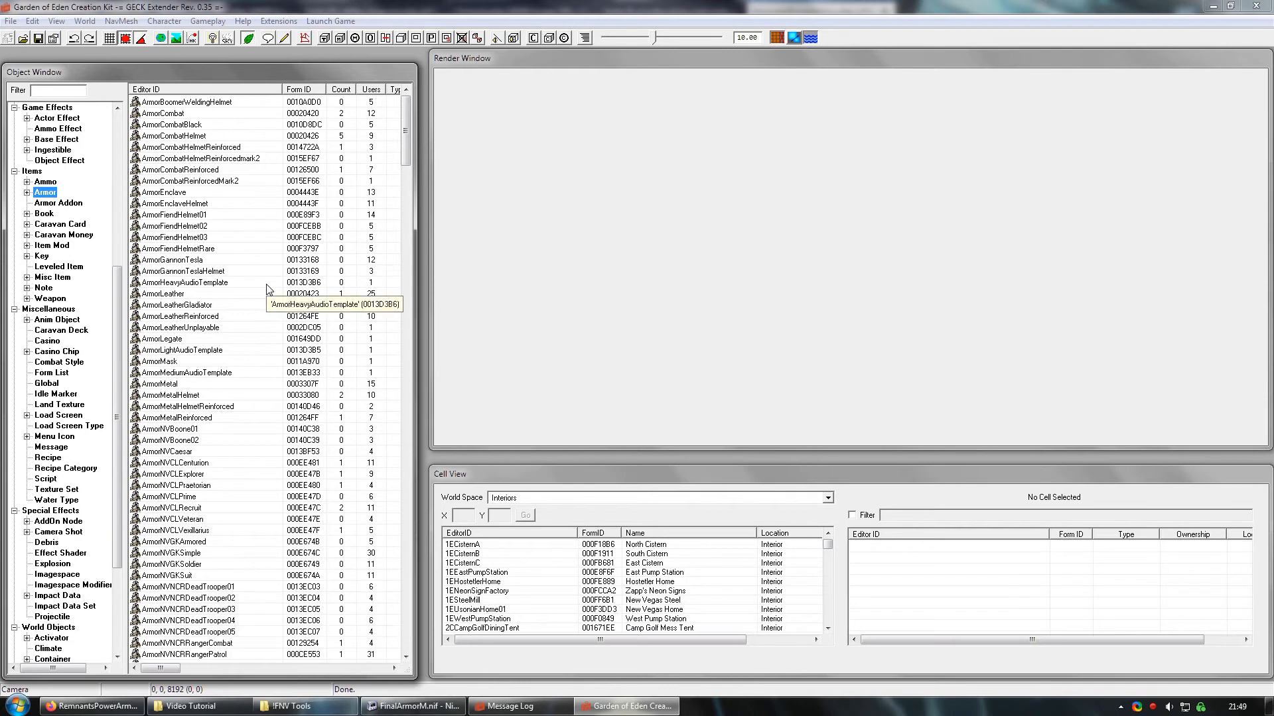
{"action": "left_click", "coordinate": [66, 94]}
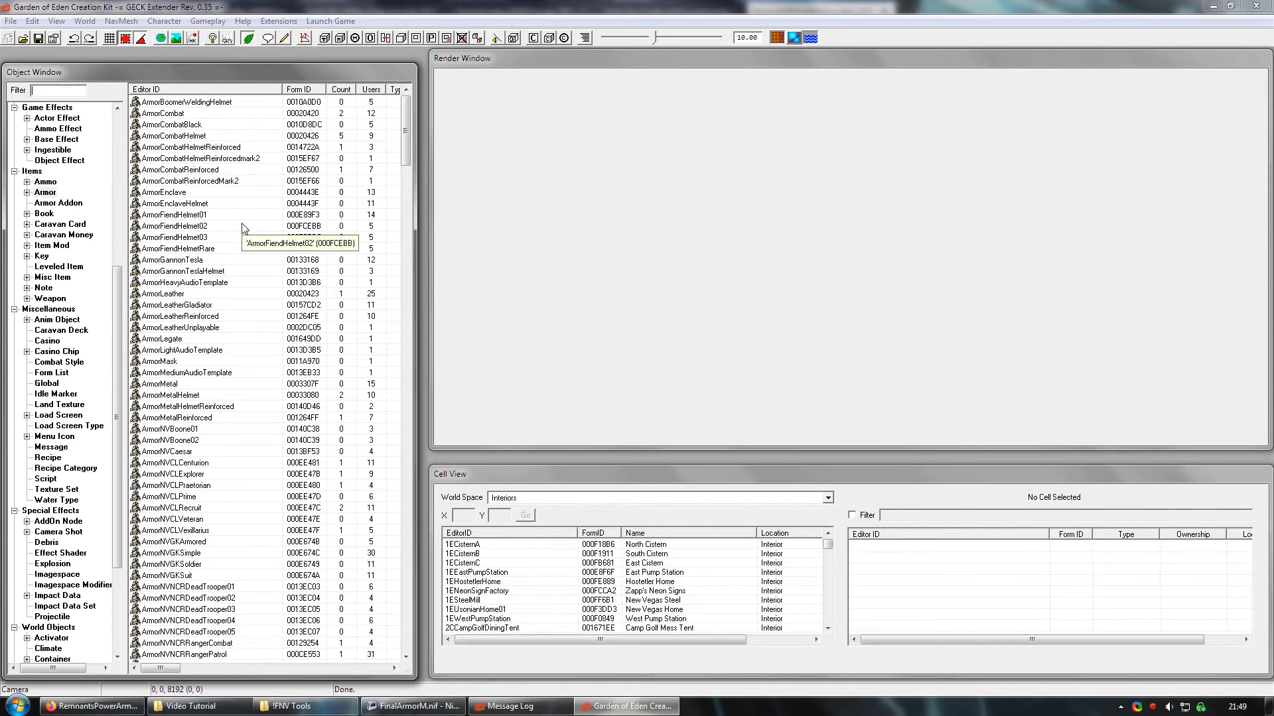
{"action": "type", "text": "secu"}
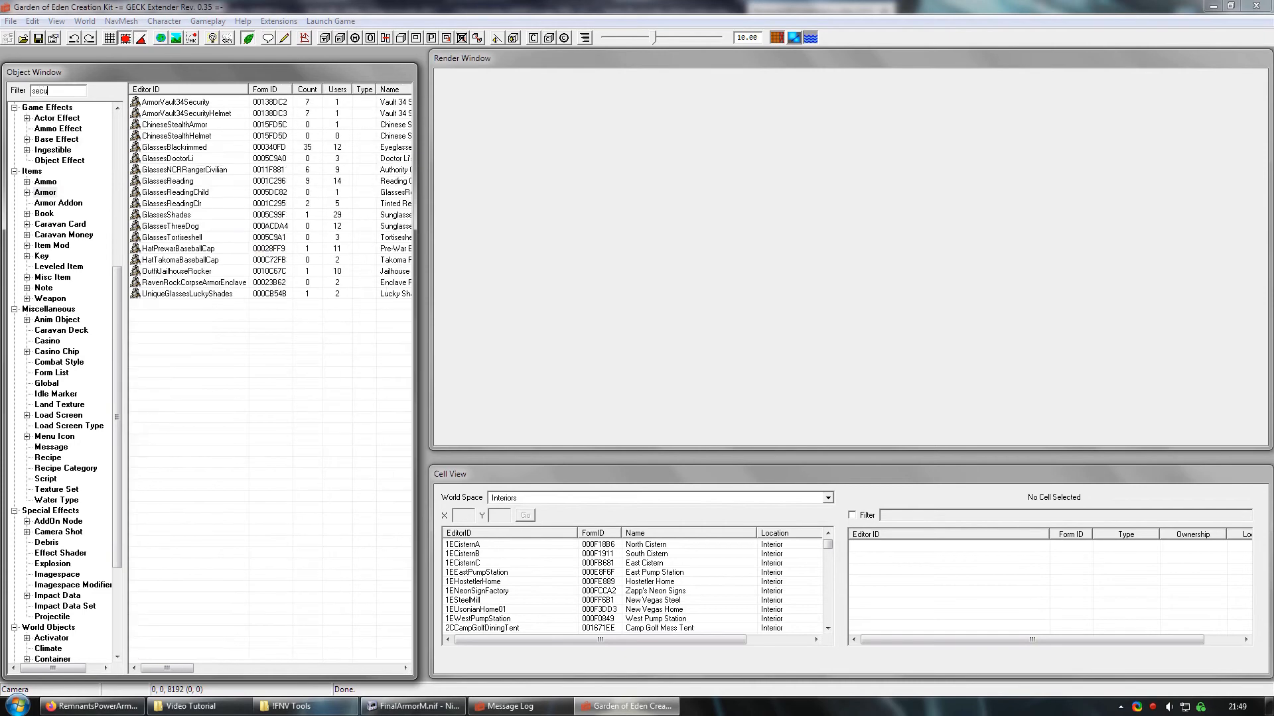
{"action": "type", "text": "rity"}
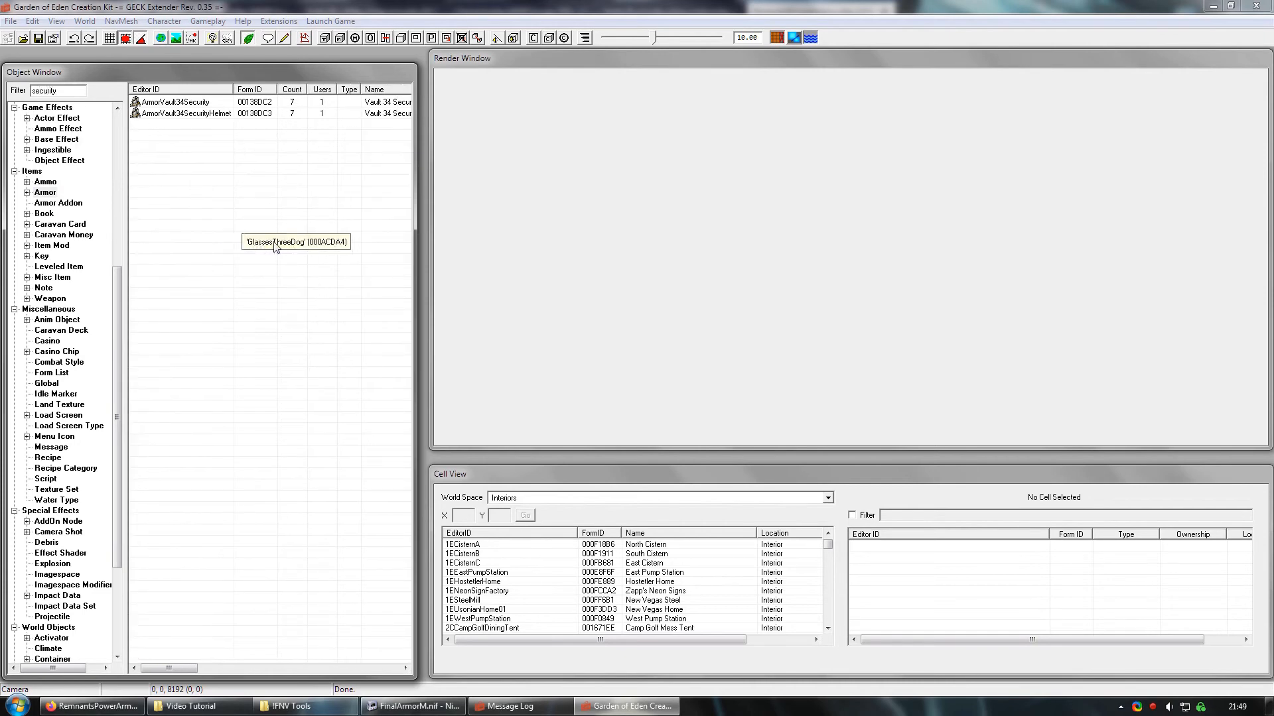
{"action": "left_click", "coordinate": [193, 103]}
{"action": "double_click", "coordinate": [192, 103]}
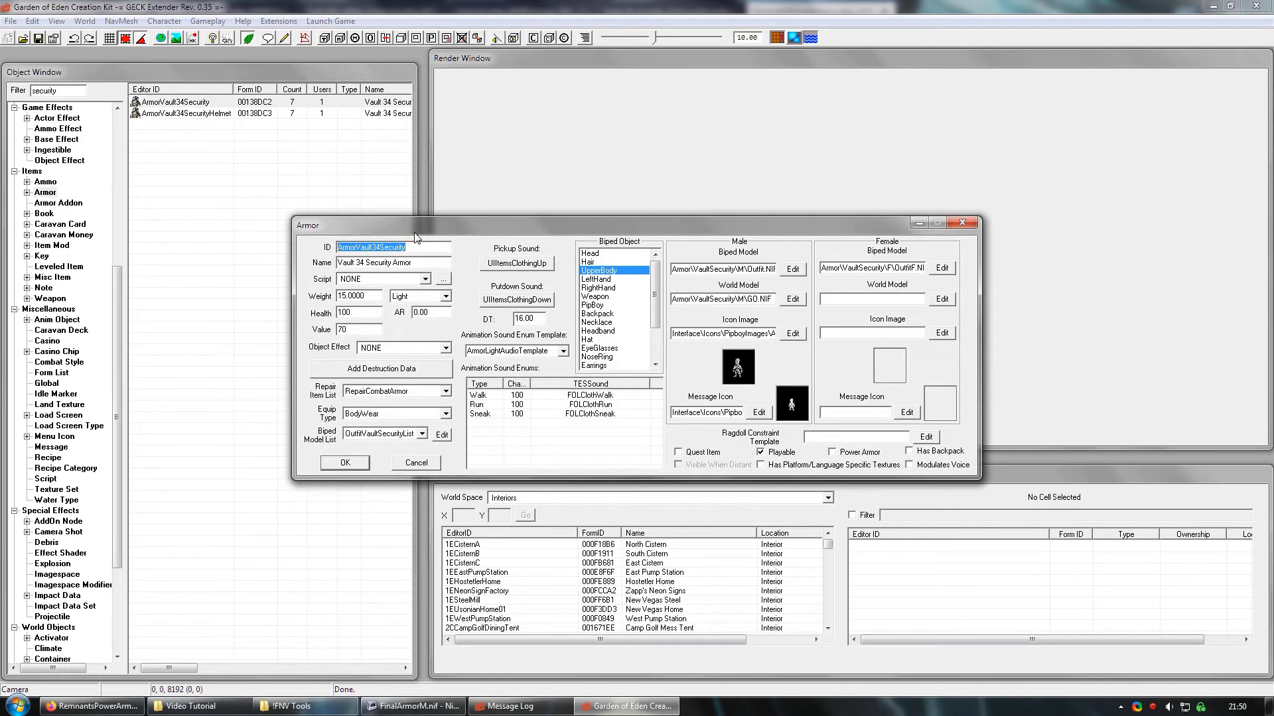
Step: Set the armor's ID to aaaARMOMyCustomArmor and its name to My Custom Armor
{"action": "type", "text": "aaaARMOMyCustomArmor"}
{"action": "double_click", "coordinate": [430, 263]}
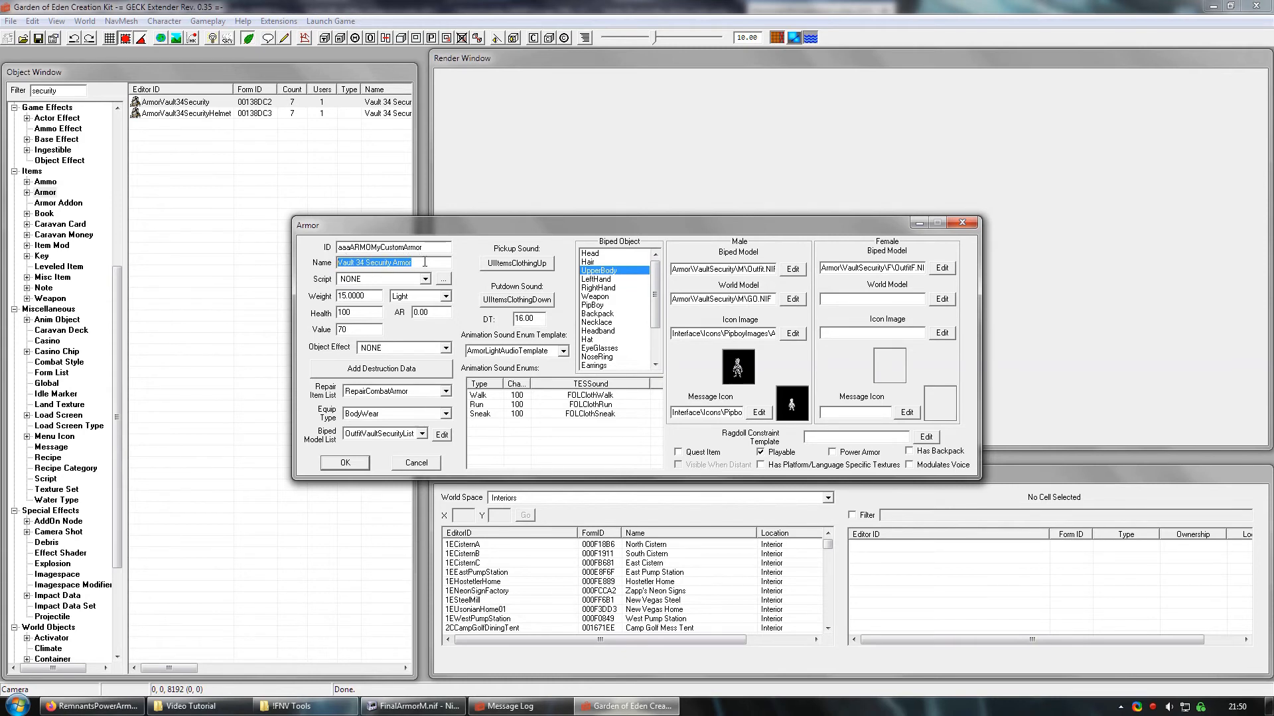
{"action": "type", "text": "My Custom Armor"}
Step: Try a weight of 12 and an AR of 10 for the custom armor, and reset the AR to 0
{"action": "double_click", "coordinate": [352, 296]}
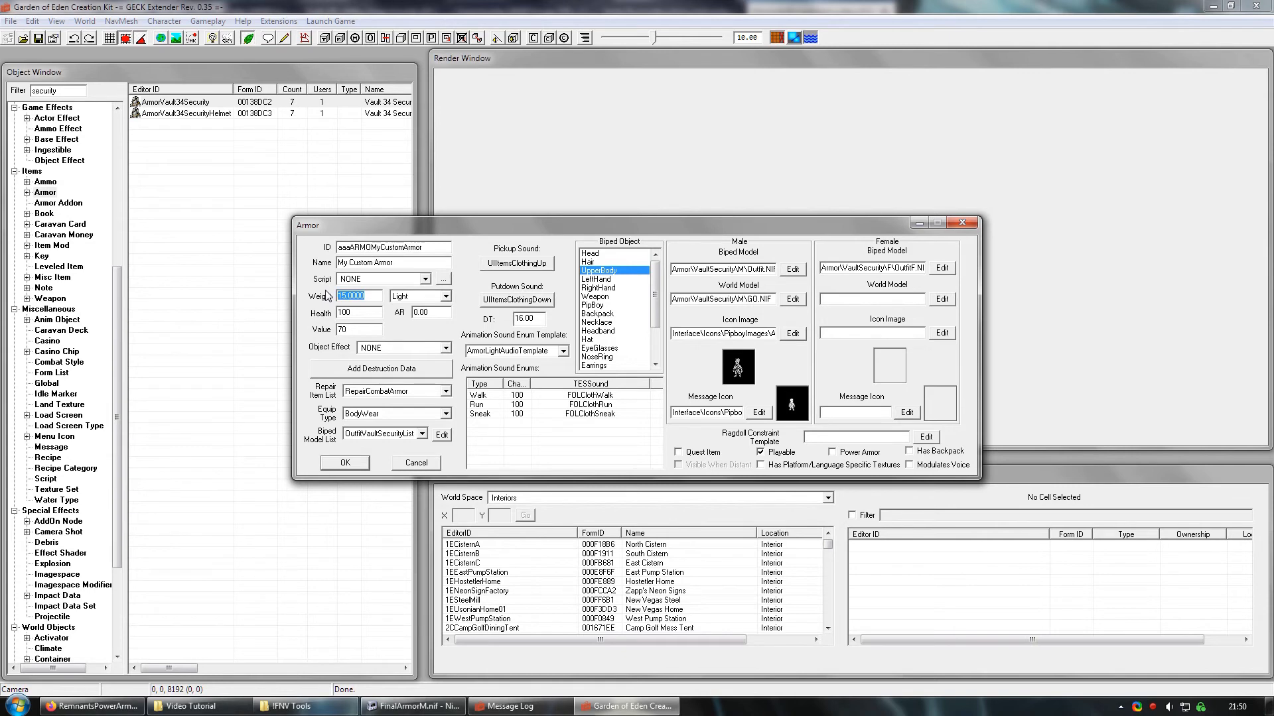
{"action": "type", "text": "12"}
{"action": "left_click", "coordinate": [358, 312]}
{"action": "type", "text": "0"}
{"action": "key", "text": "BackSpace"}
{"action": "double_click", "coordinate": [432, 316]}
{"action": "type", "text": "10"}
{"action": "double_click", "coordinate": [420, 313]}
{"action": "type", "text": "0"}
Step: Set the custom armor's weight to 15 and its value to 500
{"action": "left_click", "coordinate": [537, 320]}
{"action": "left_click_drag", "start_coordinate": [537, 319], "coordinate": [498, 321]}
{"action": "left_click", "coordinate": [344, 296]}
{"action": "type", "text": "5"}
{"action": "left_click_drag", "start_coordinate": [358, 329], "coordinate": [306, 332]}
{"action": "type", "text": "500"}
Step: Filter the form lists for "repair" and examine which armors RepairCombatArmor contains
{"action": "left_click", "coordinate": [65, 374]}
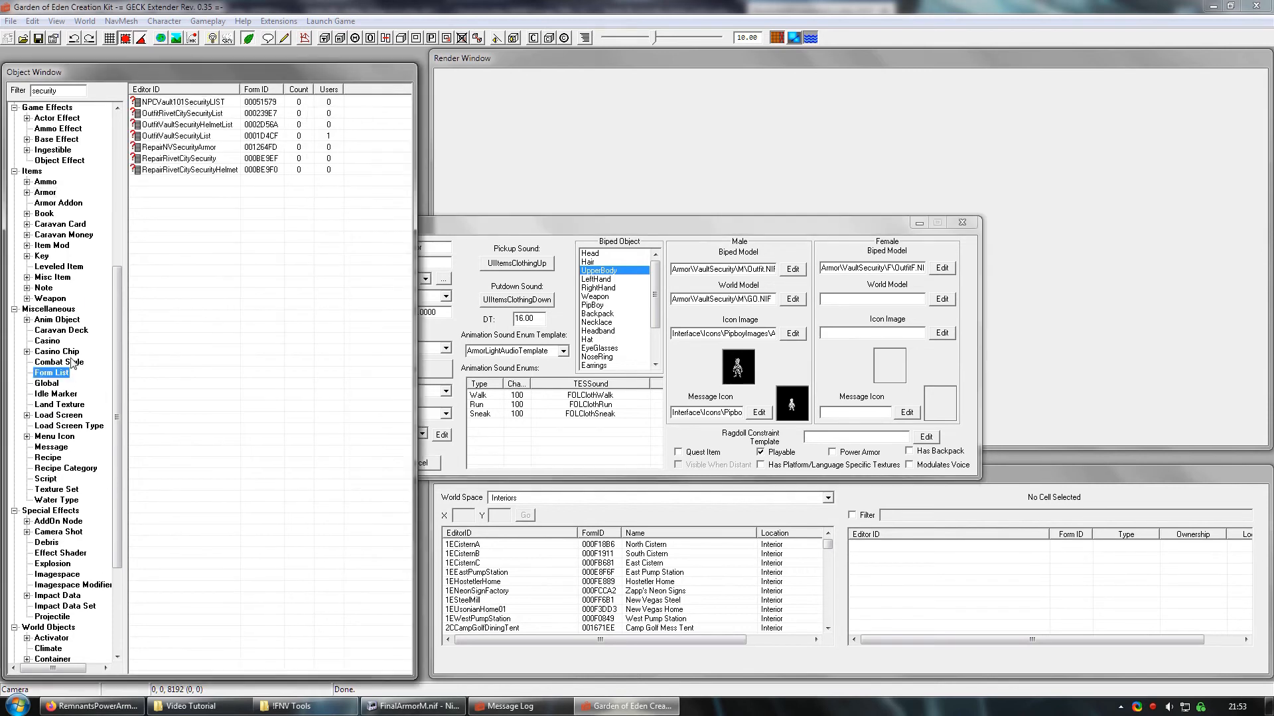
{"action": "double_click", "coordinate": [68, 92]}
{"action": "type", "text": "f"}
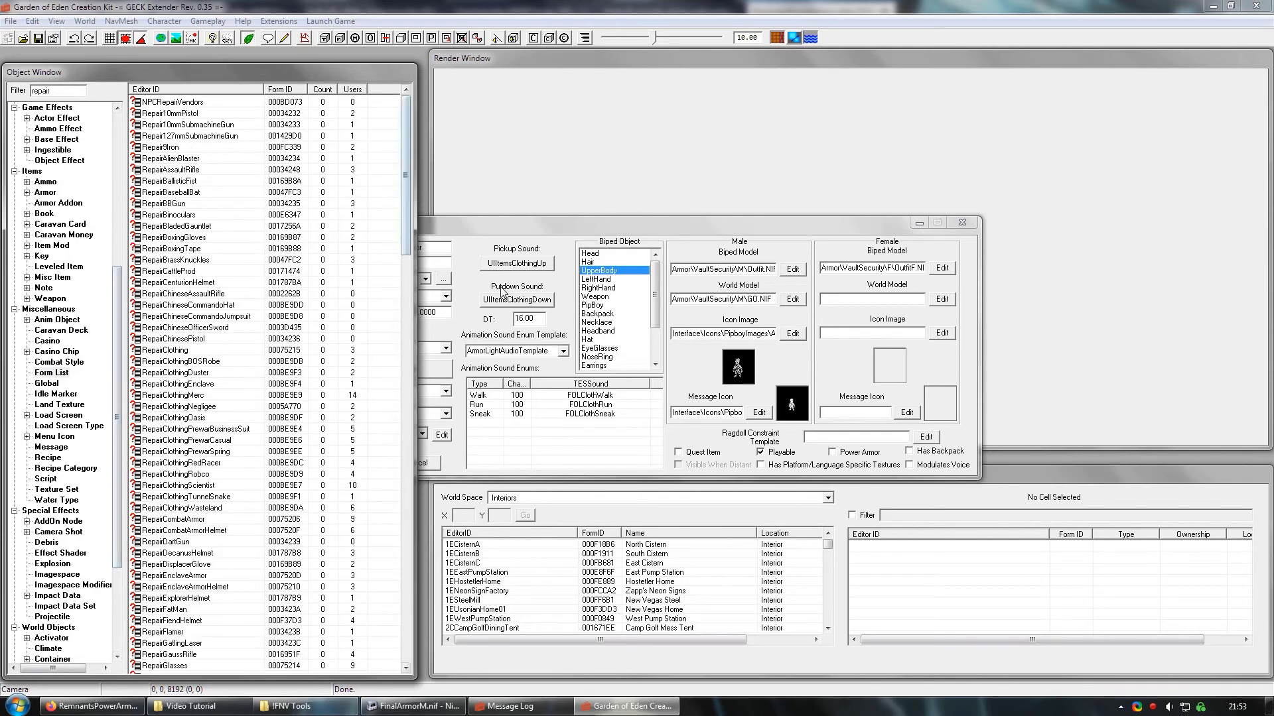
{"action": "left_click_drag", "start_coordinate": [515, 232], "coordinate": [652, 206]}
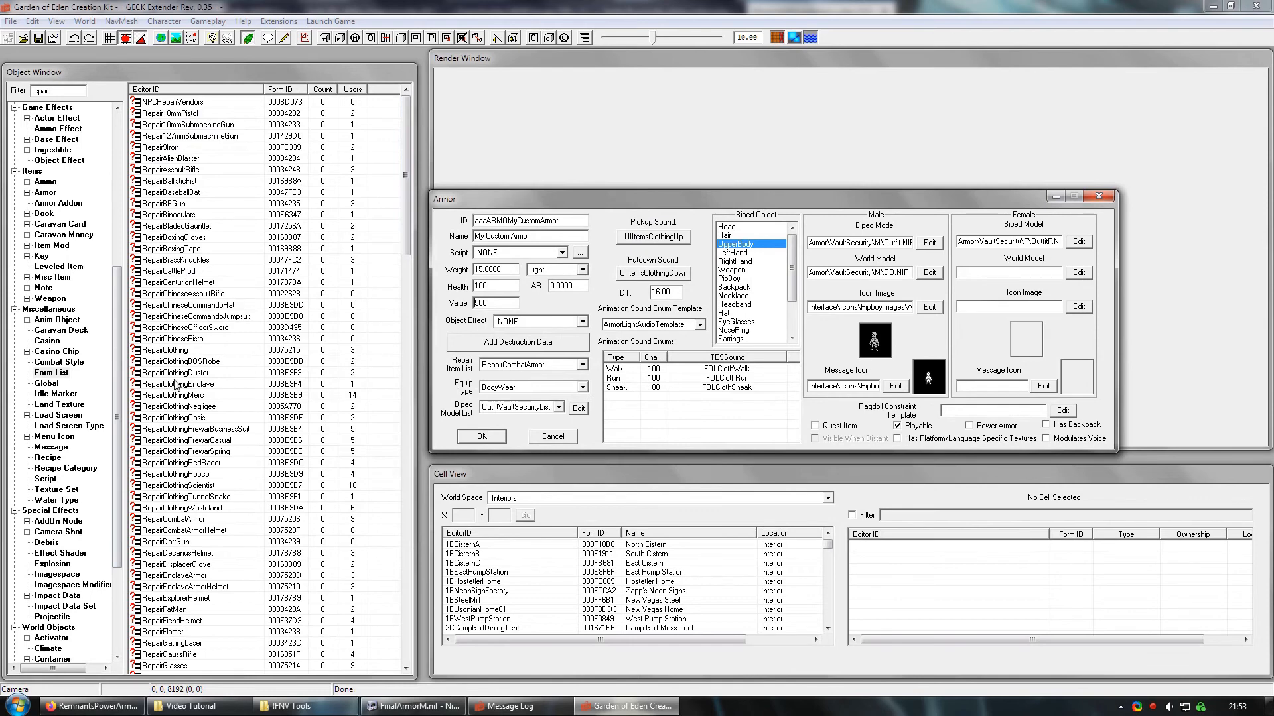
{"action": "double_click", "coordinate": [193, 520]}
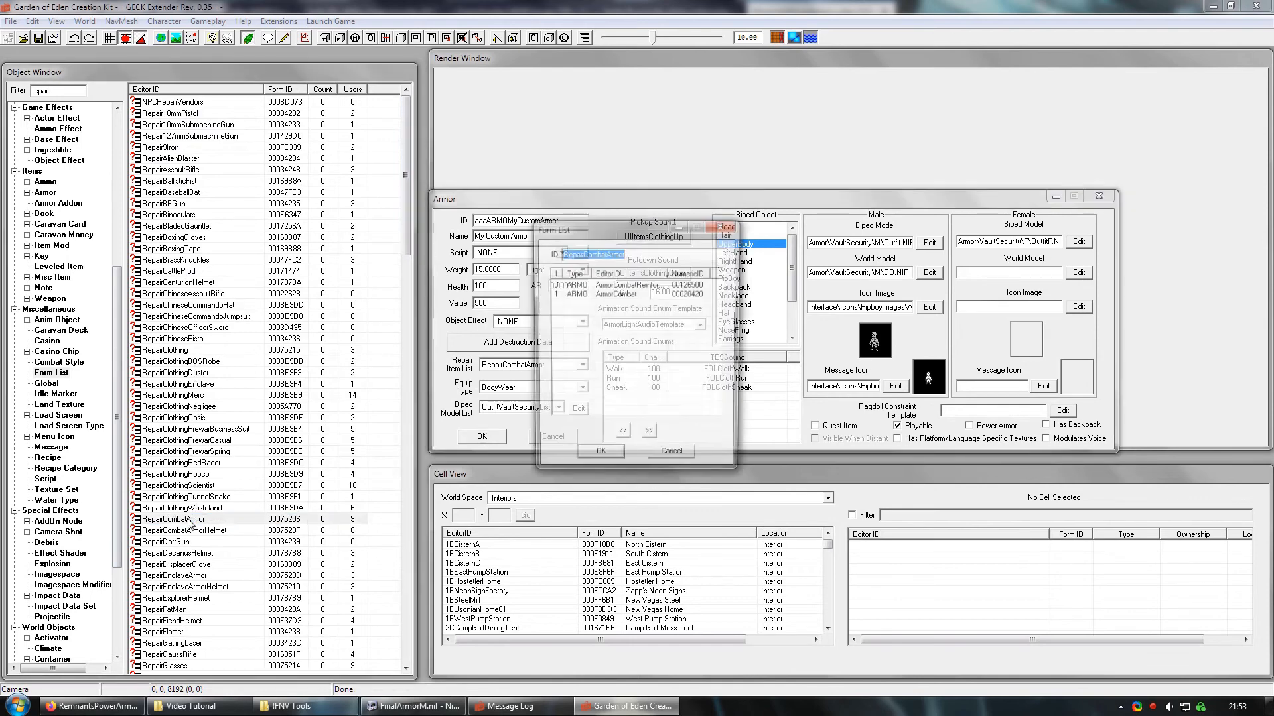
{"action": "left_click_drag", "start_coordinate": [668, 273], "coordinate": [698, 275]}
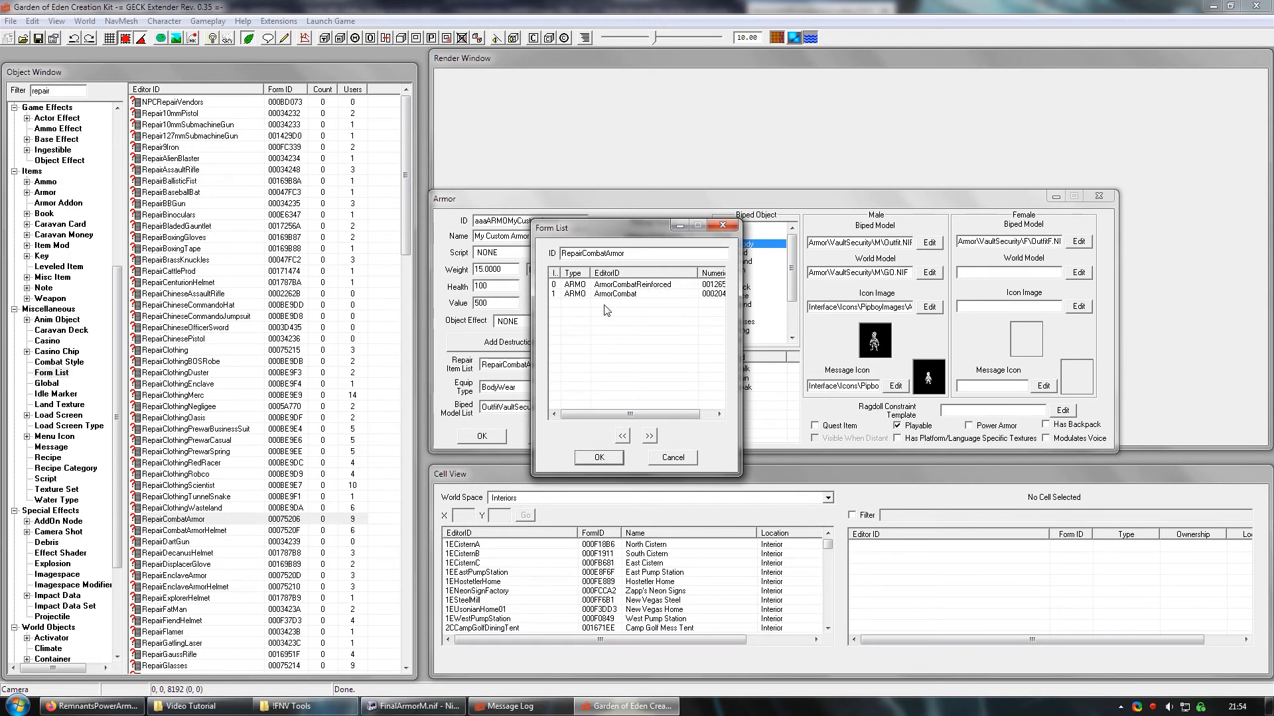
{"action": "left_click", "coordinate": [599, 457]}
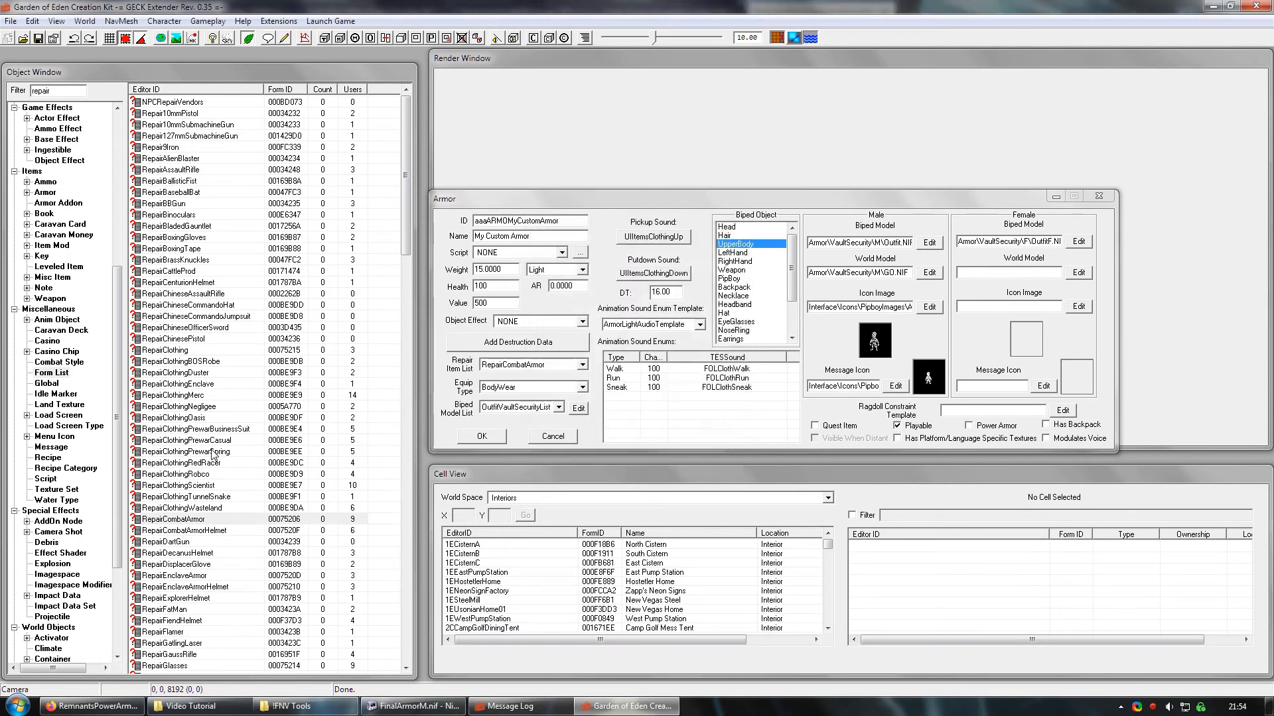
Step: Inspect the items in the RepairClothingRobco and RepairClothingWasteland form lists
{"action": "double_click", "coordinate": [189, 473]}
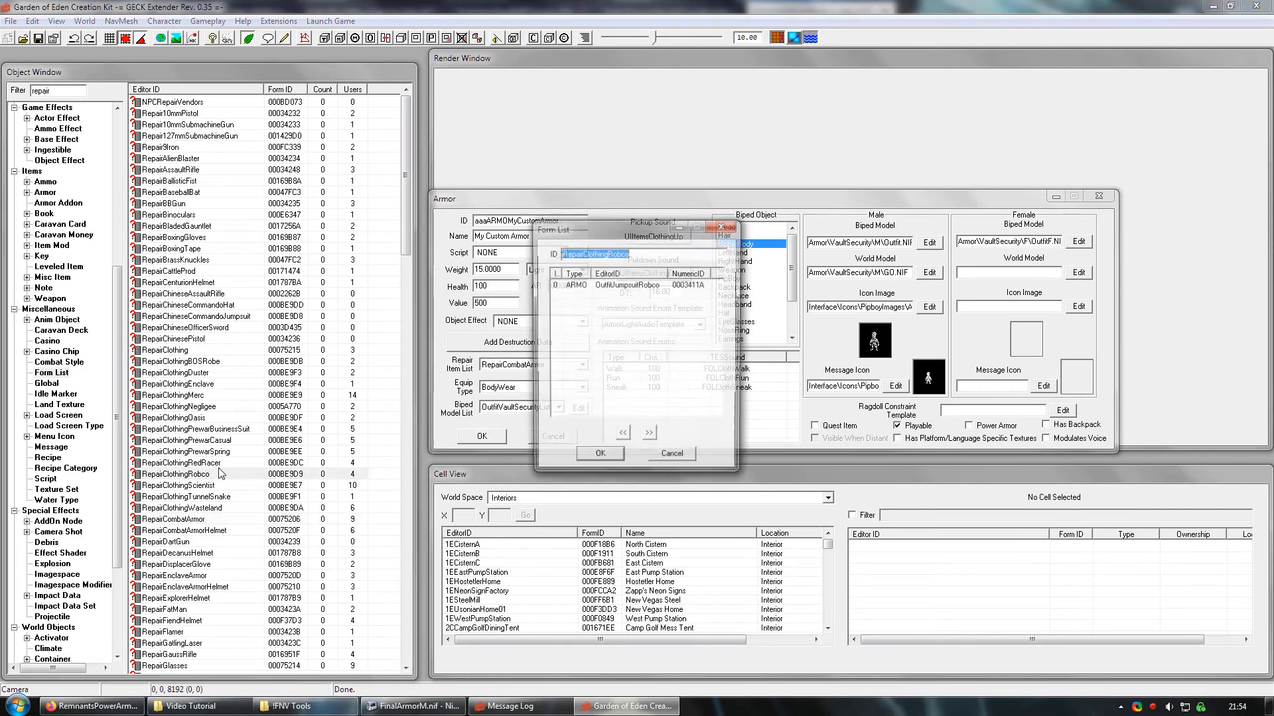
{"action": "left_click", "coordinate": [722, 225]}
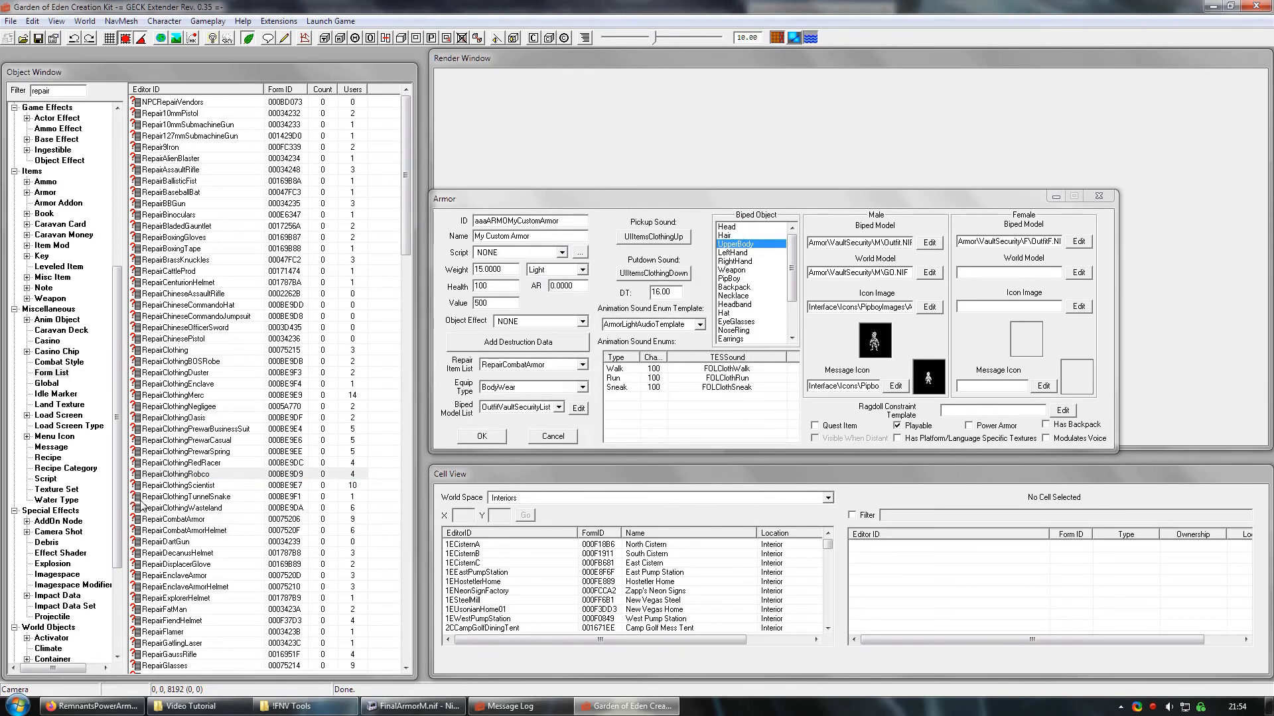
{"action": "double_click", "coordinate": [199, 508]}
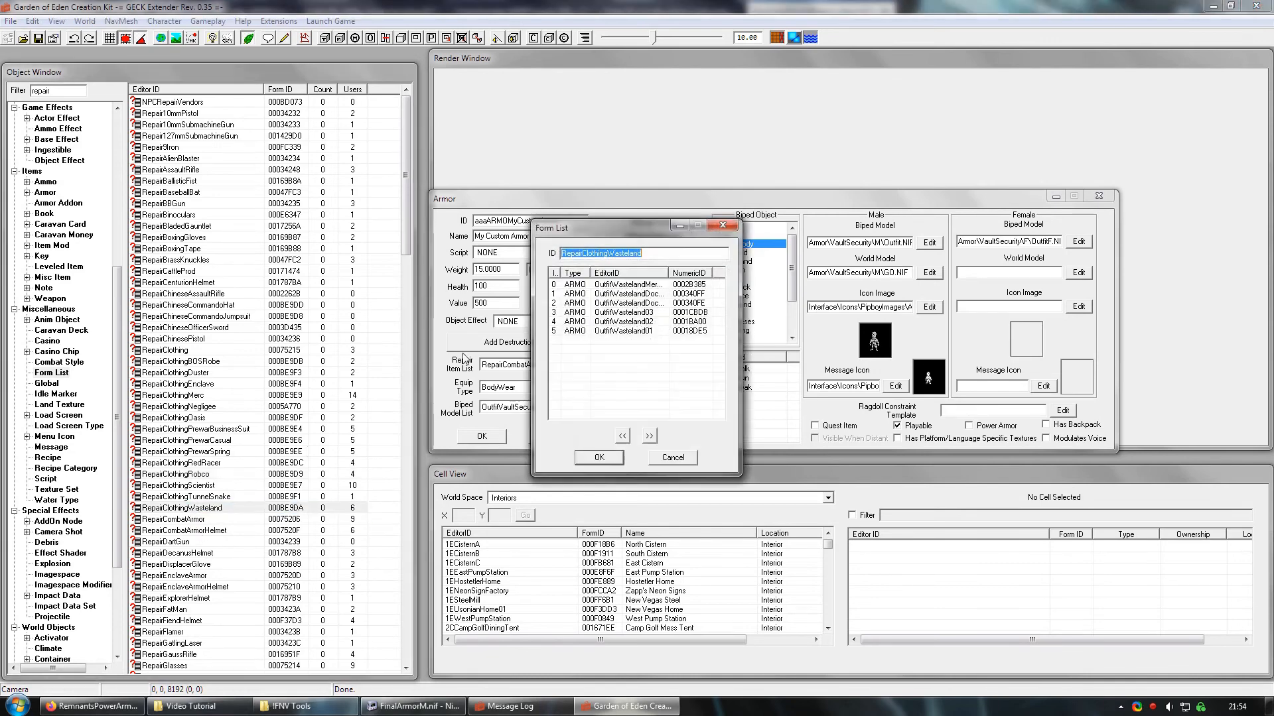
{"action": "left_click", "coordinate": [729, 227]}
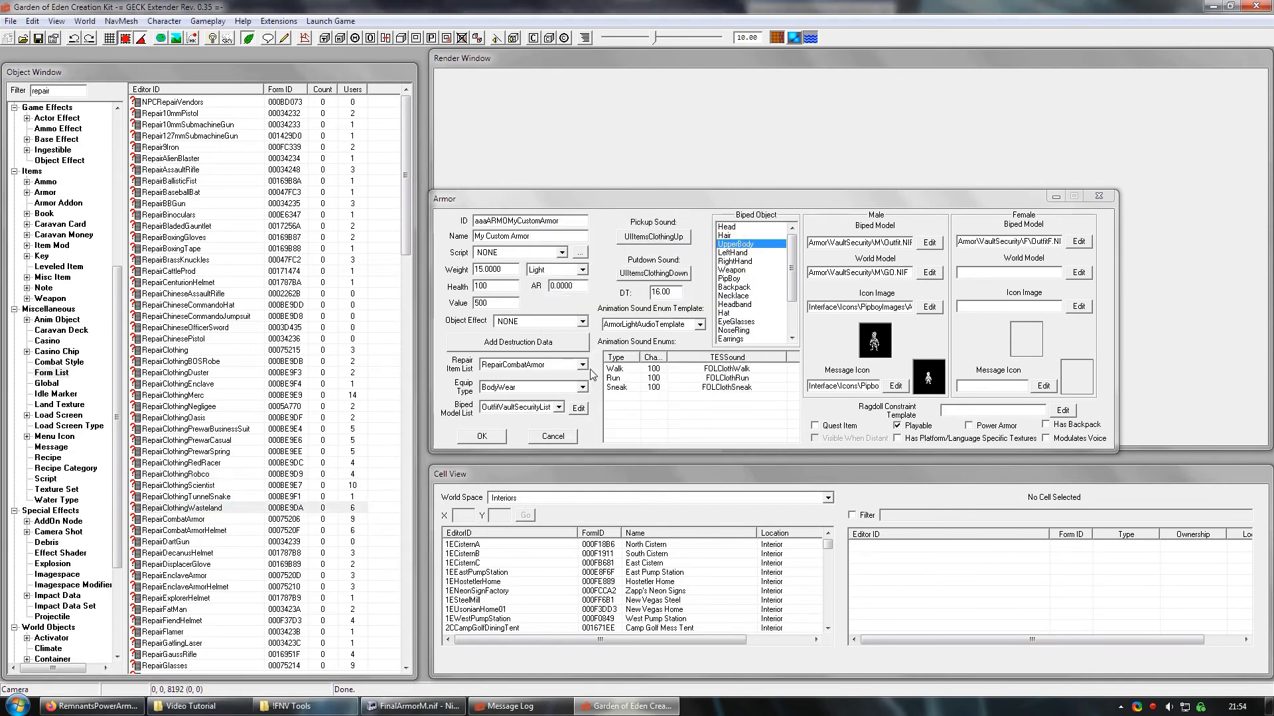
Step: Set the armor's biped model list to NONE and choose ArmorLightAudioTemplate as the animation sound template
{"action": "left_click", "coordinate": [583, 364]}
{"action": "left_click", "coordinate": [584, 364]}
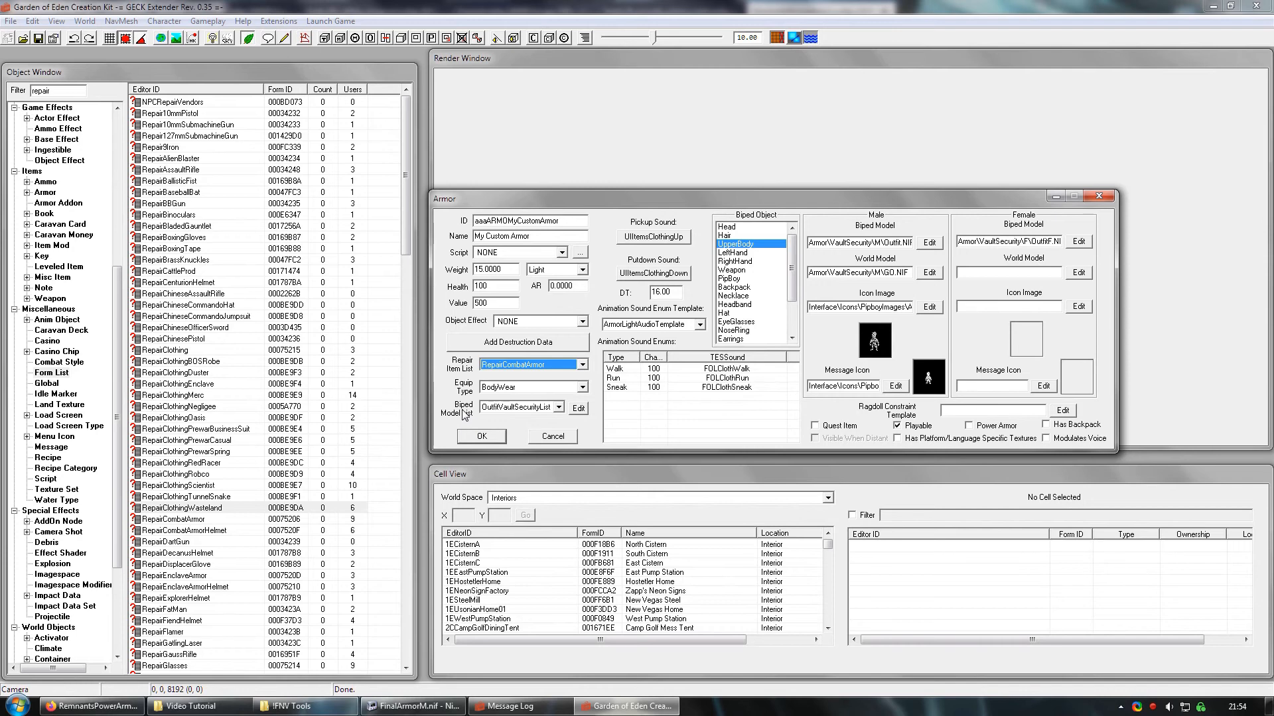
{"action": "left_click", "coordinate": [557, 407]}
{"action": "left_click_drag", "start_coordinate": [624, 452], "coordinate": [624, 425]}
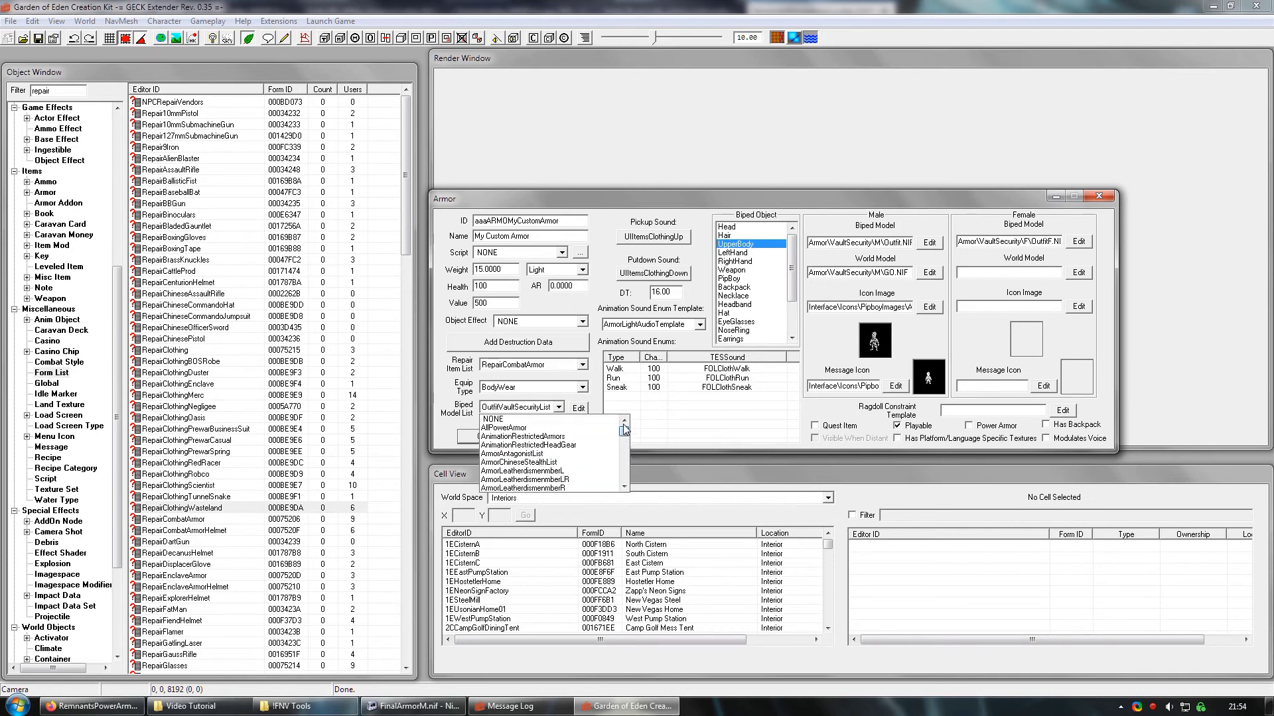
{"action": "left_click", "coordinate": [588, 416]}
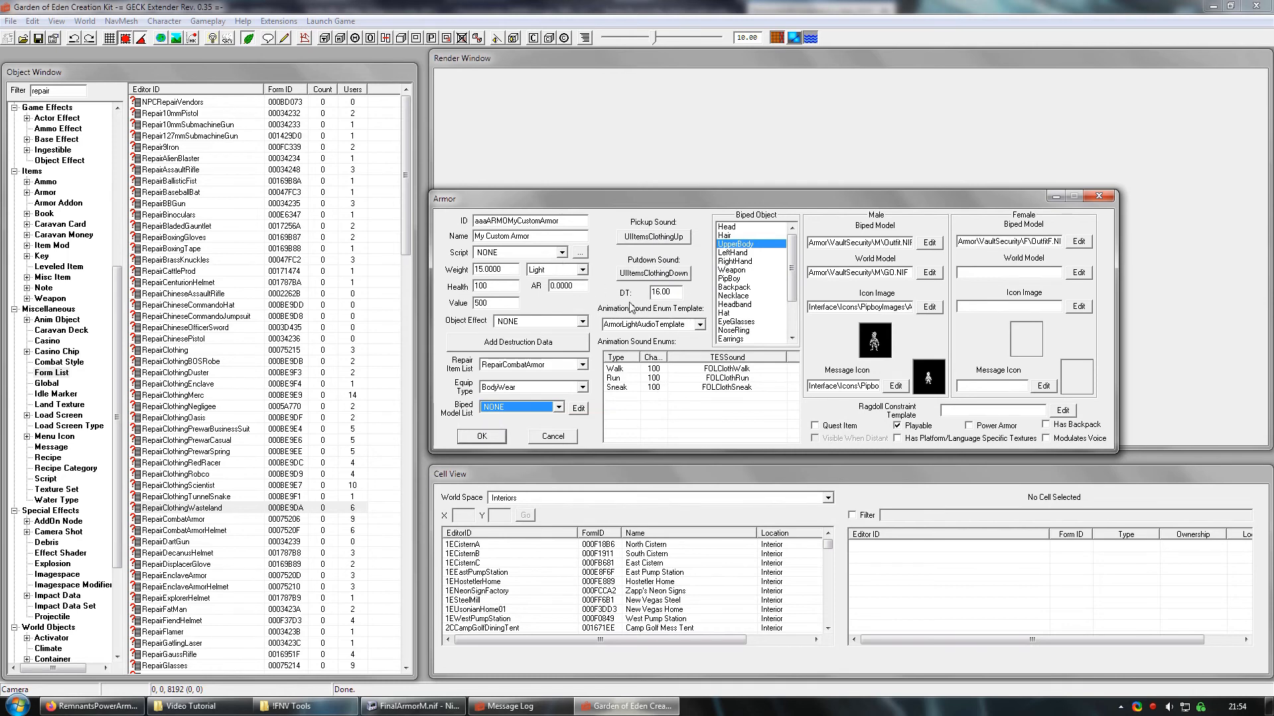
{"action": "left_click", "coordinate": [699, 324]}
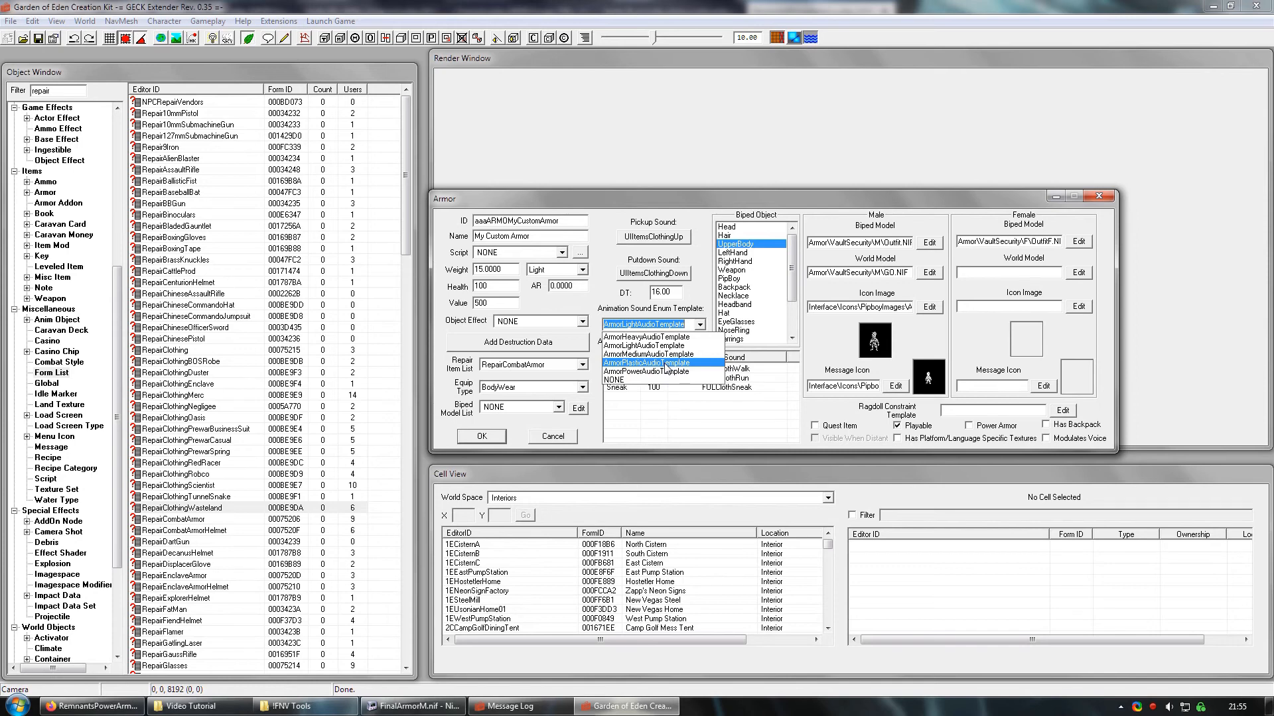
{"action": "left_click", "coordinate": [671, 345]}
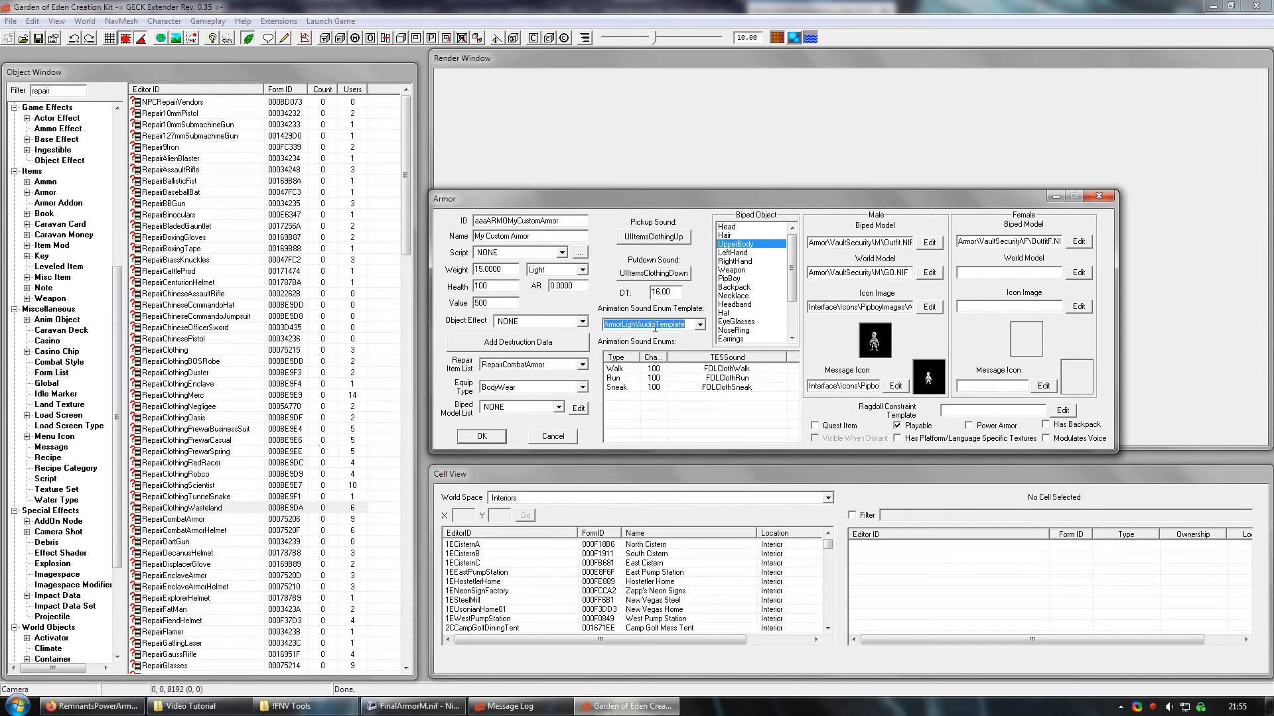
Step: Try adding LeftHand and RightHand to the armor's biped objects, and deselect both again
{"action": "left_click", "coordinate": [743, 261], "text": "shift"}
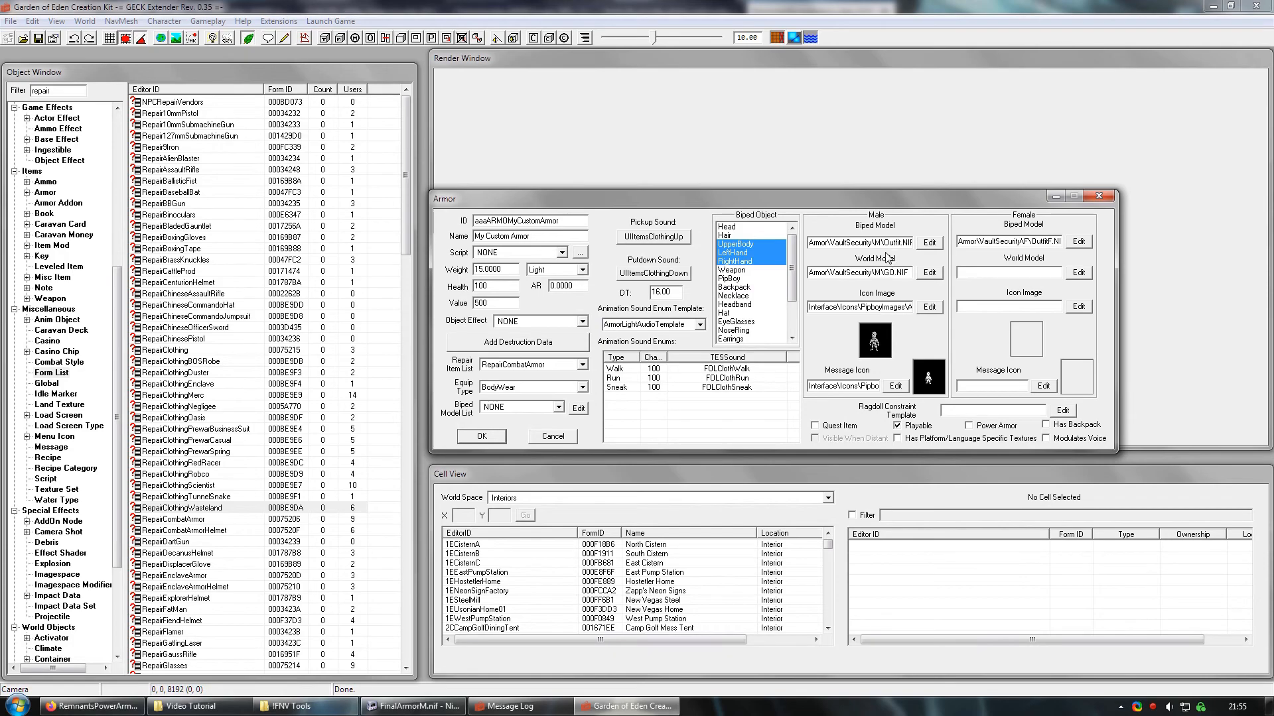
{"action": "left_click", "coordinate": [426, 706]}
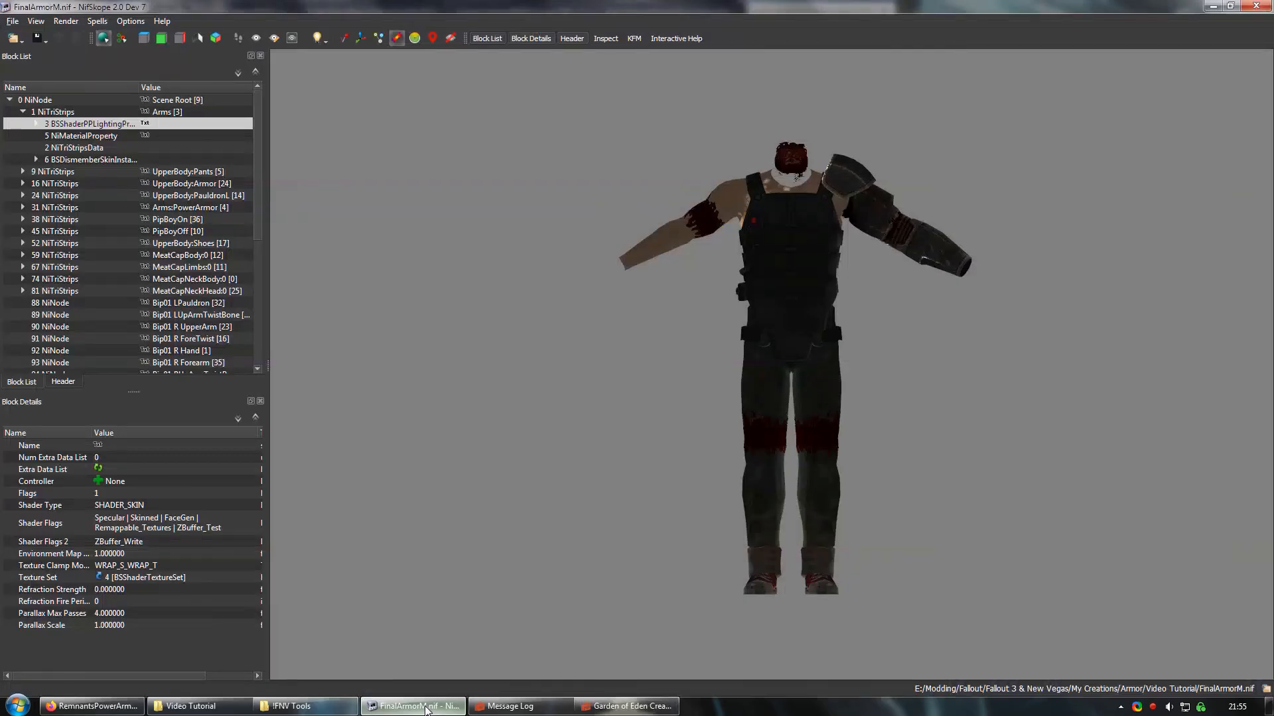
{"action": "left_click", "coordinate": [426, 707]}
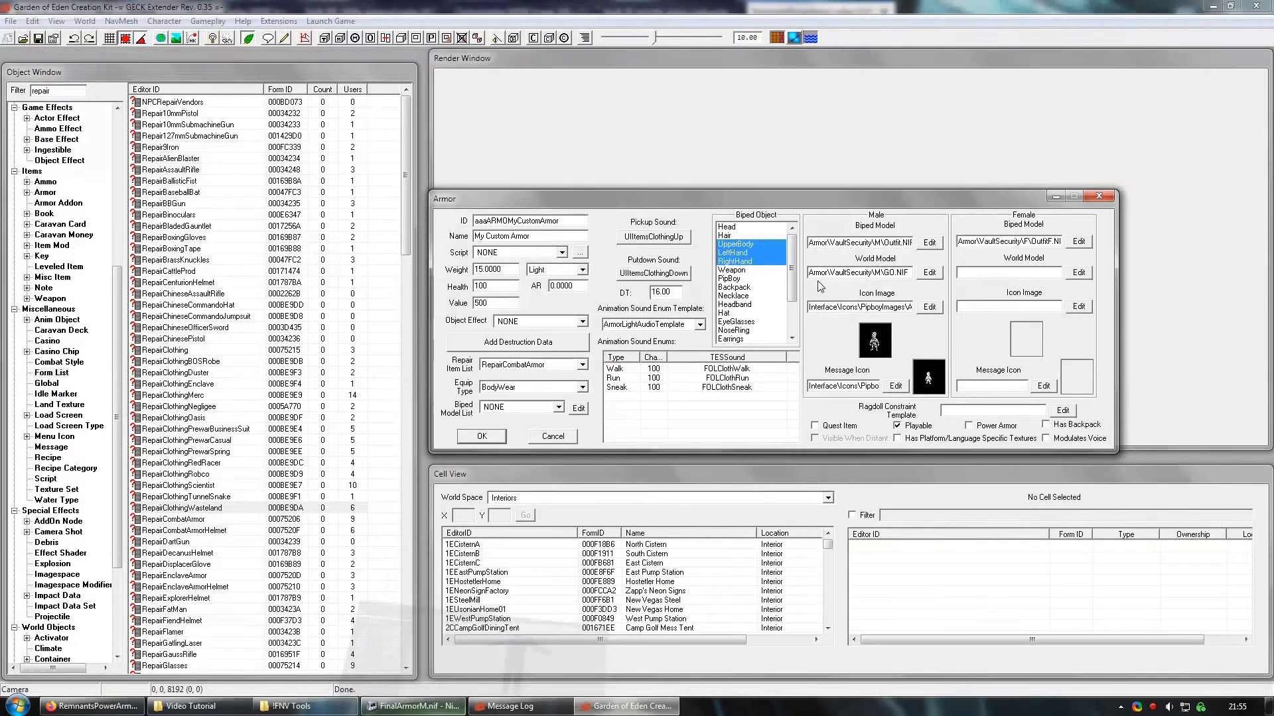
{"action": "left_click", "coordinate": [744, 253], "text": "ctrl"}
{"action": "left_click", "coordinate": [744, 263], "text": "ctrl"}
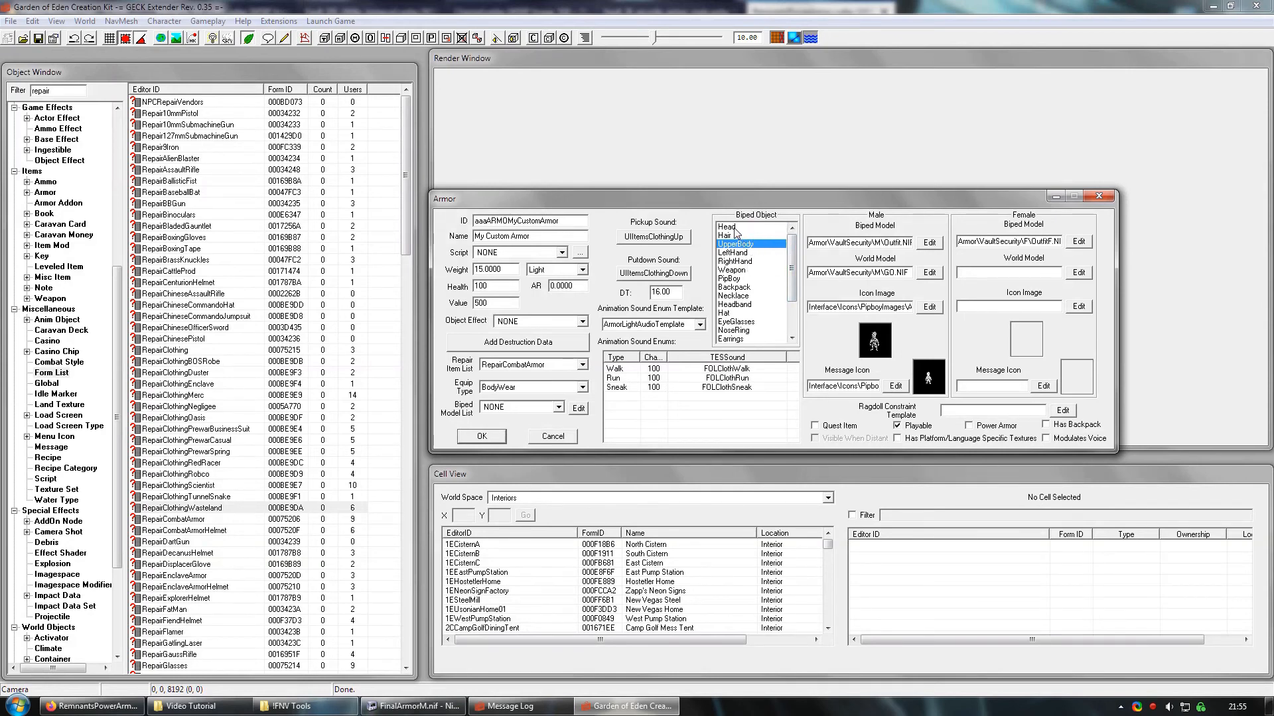
Step: Try adding Hair and Head to the armor's biped objects, and restore the selection to UpperBody alone
{"action": "left_click", "coordinate": [725, 235], "text": "ctrl"}
{"action": "left_click", "coordinate": [730, 227], "text": "ctrl"}
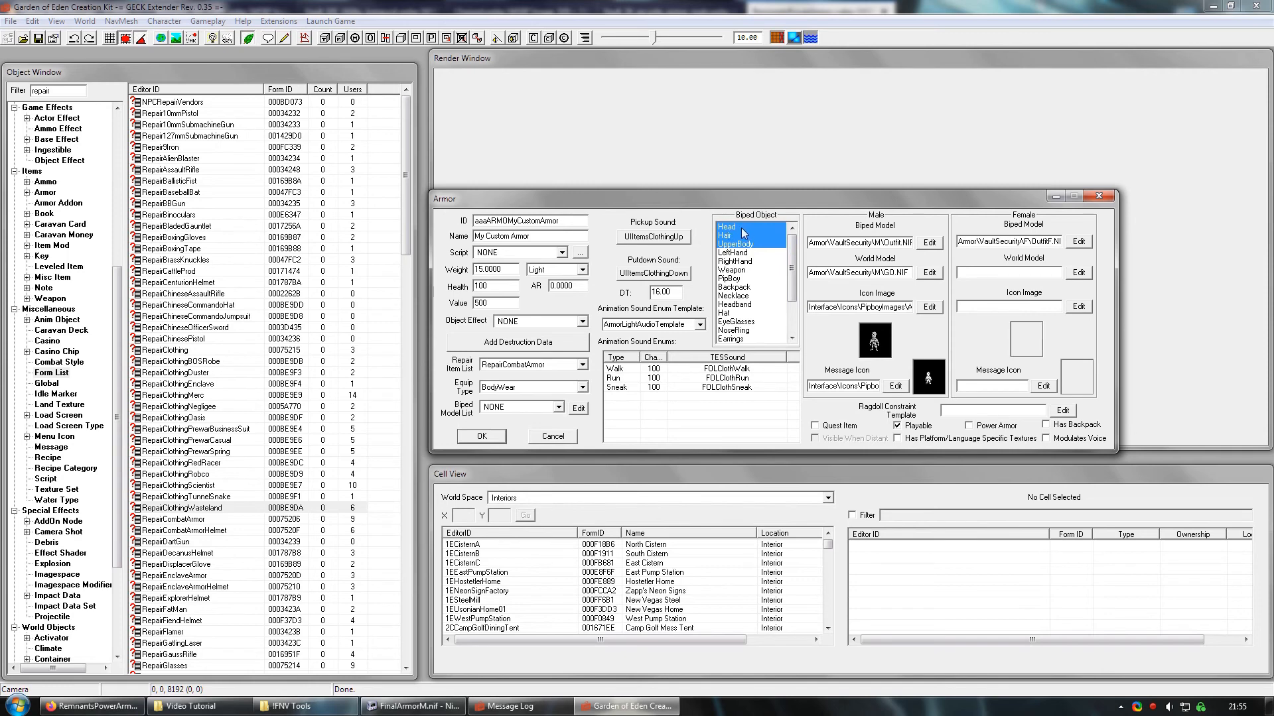
{"action": "left_click", "coordinate": [739, 227], "text": "ctrl"}
{"action": "left_click", "coordinate": [736, 236], "text": "ctrl"}
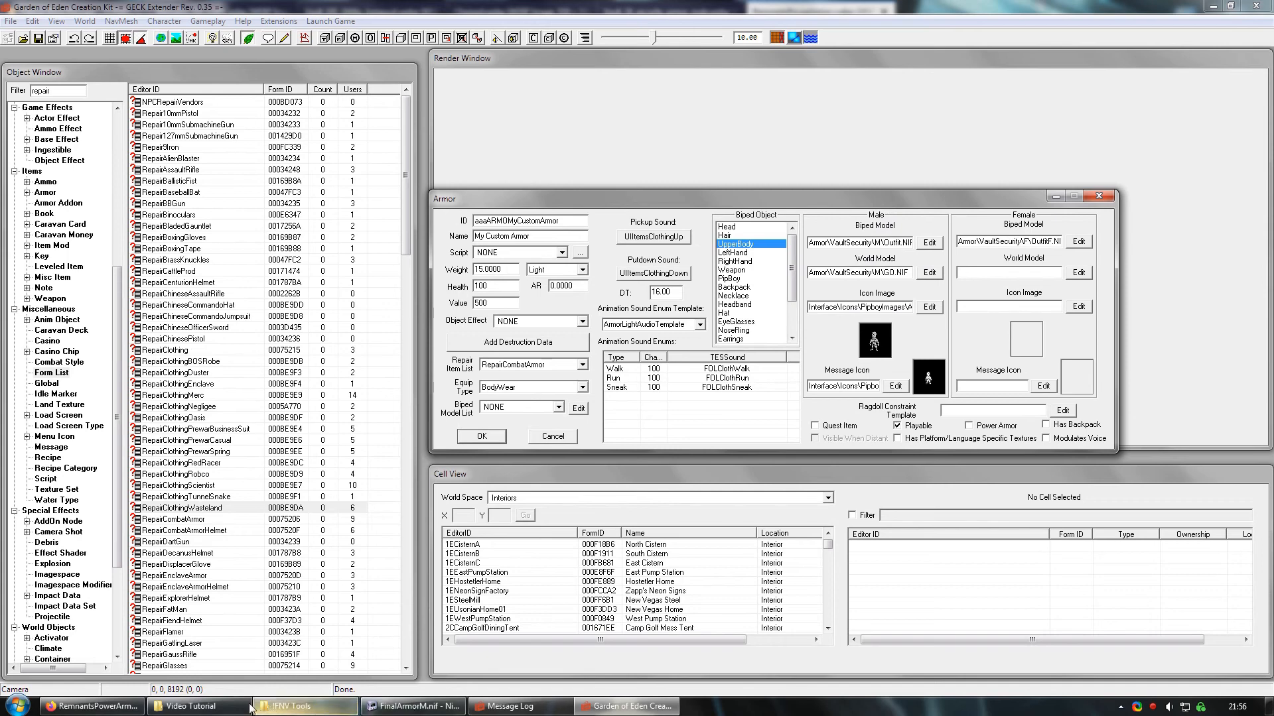
Step: Switch to the Video Tutorial folder and copy the file FinalArmorM.nif
{"action": "left_click", "coordinate": [190, 706]}
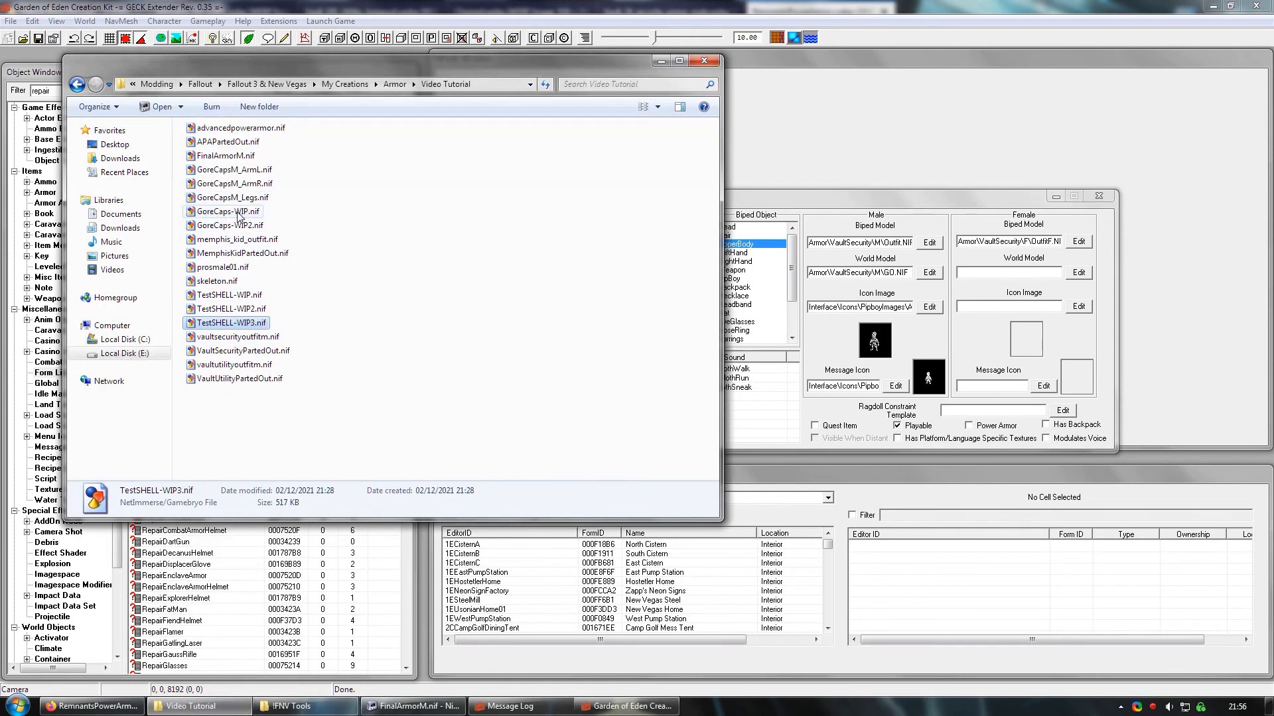
{"action": "left_click", "coordinate": [225, 157]}
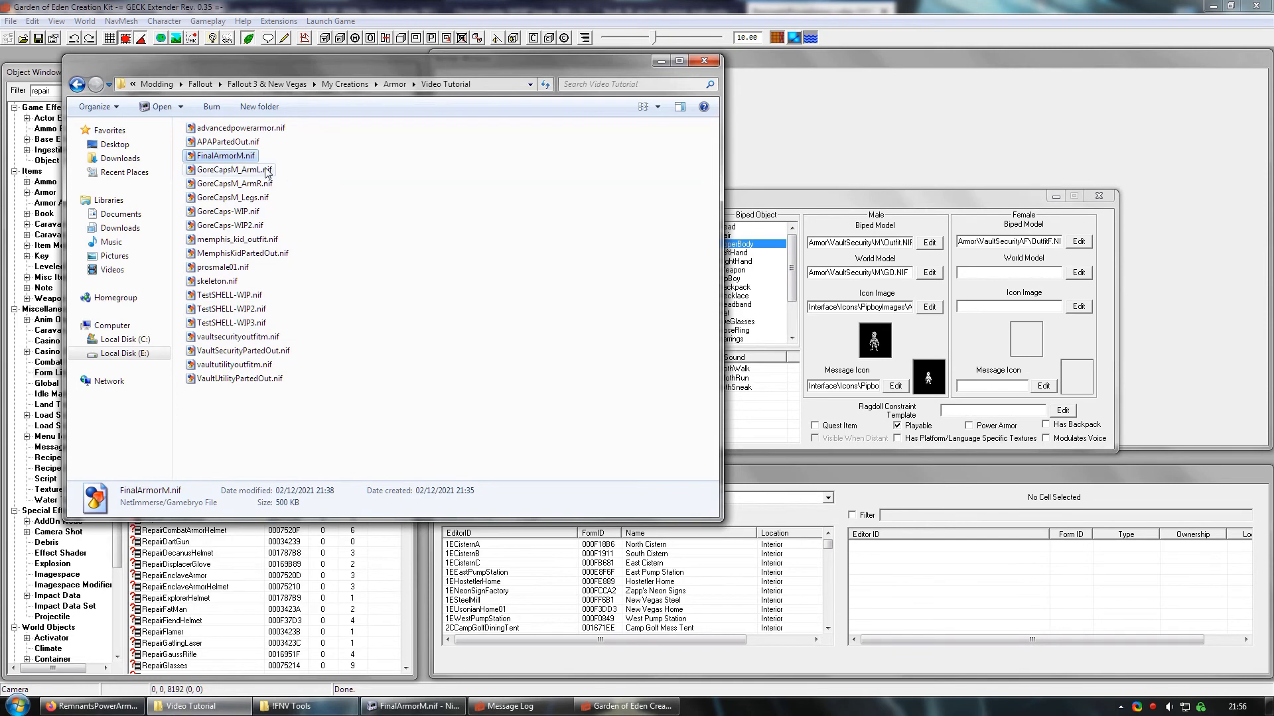
{"action": "right_click", "coordinate": [238, 156]}
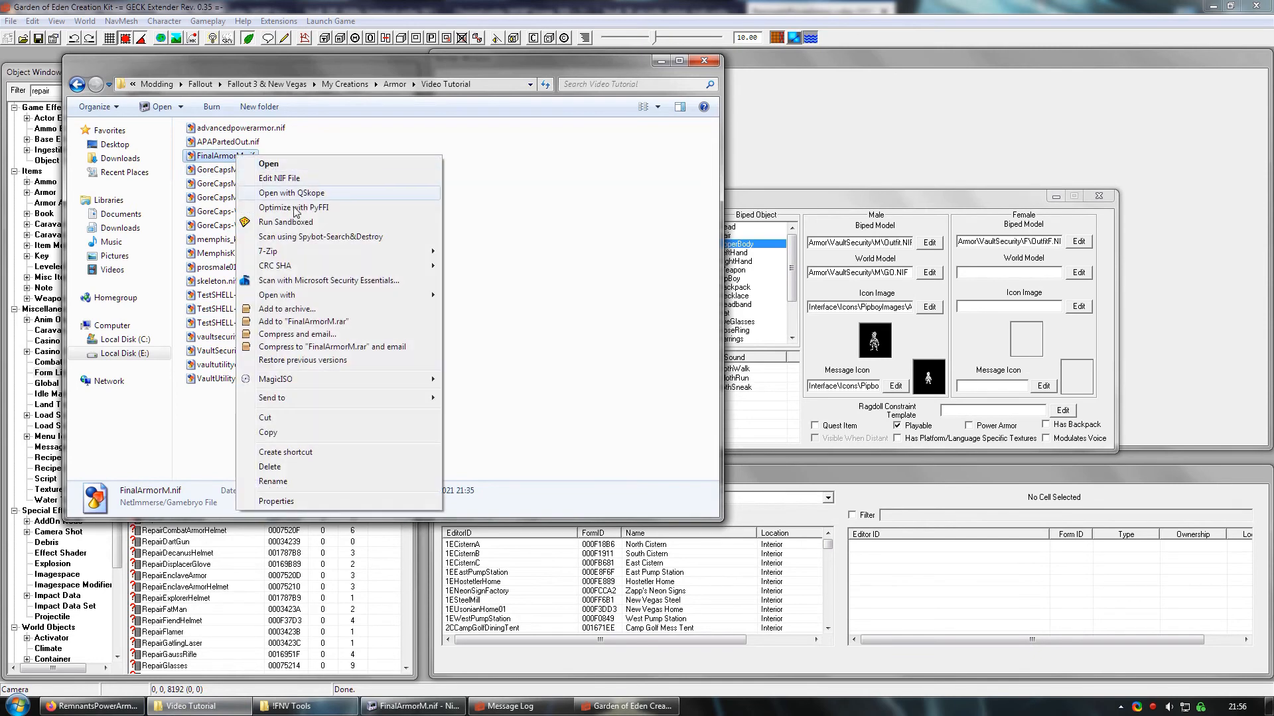
{"action": "left_click", "coordinate": [268, 431]}
Step: Paste the copied armor mesh into the Fallout New Vegas Data\meshes\armor folder
{"action": "left_click", "coordinate": [285, 706]}
{"action": "double_click", "coordinate": [703, 271]}
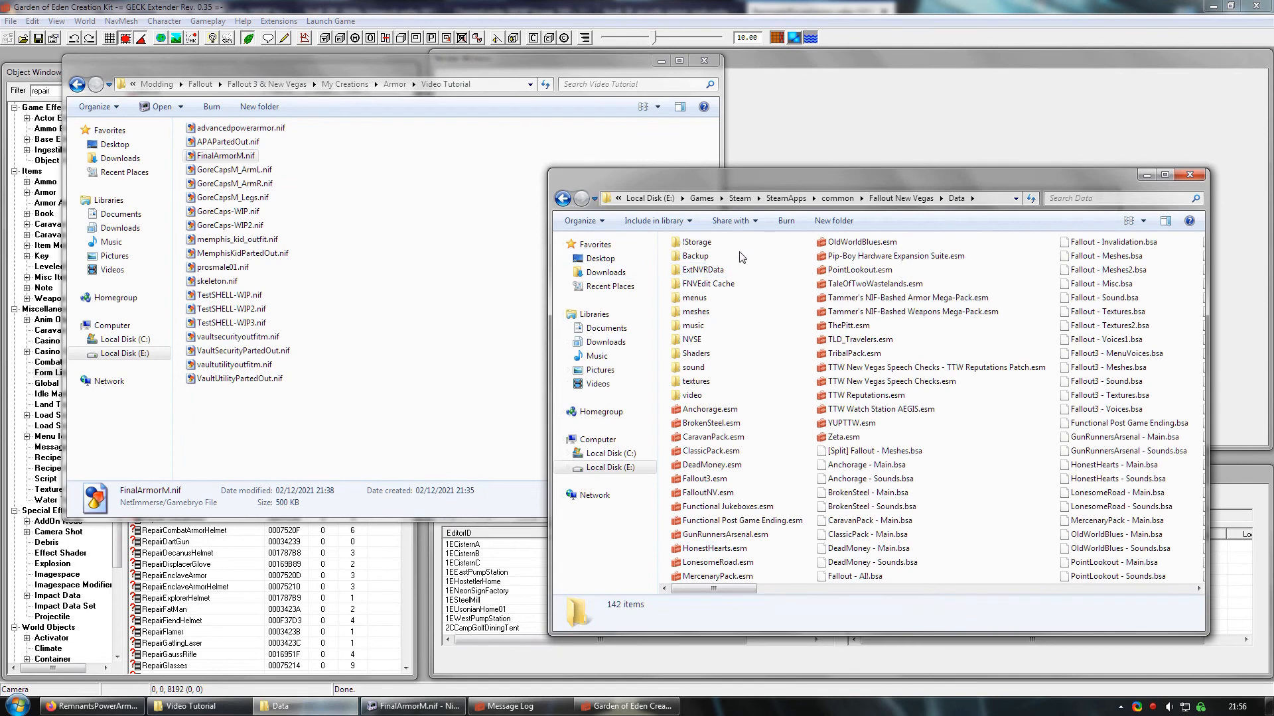
{"action": "left_click", "coordinate": [699, 314]}
{"action": "double_click", "coordinate": [698, 314]}
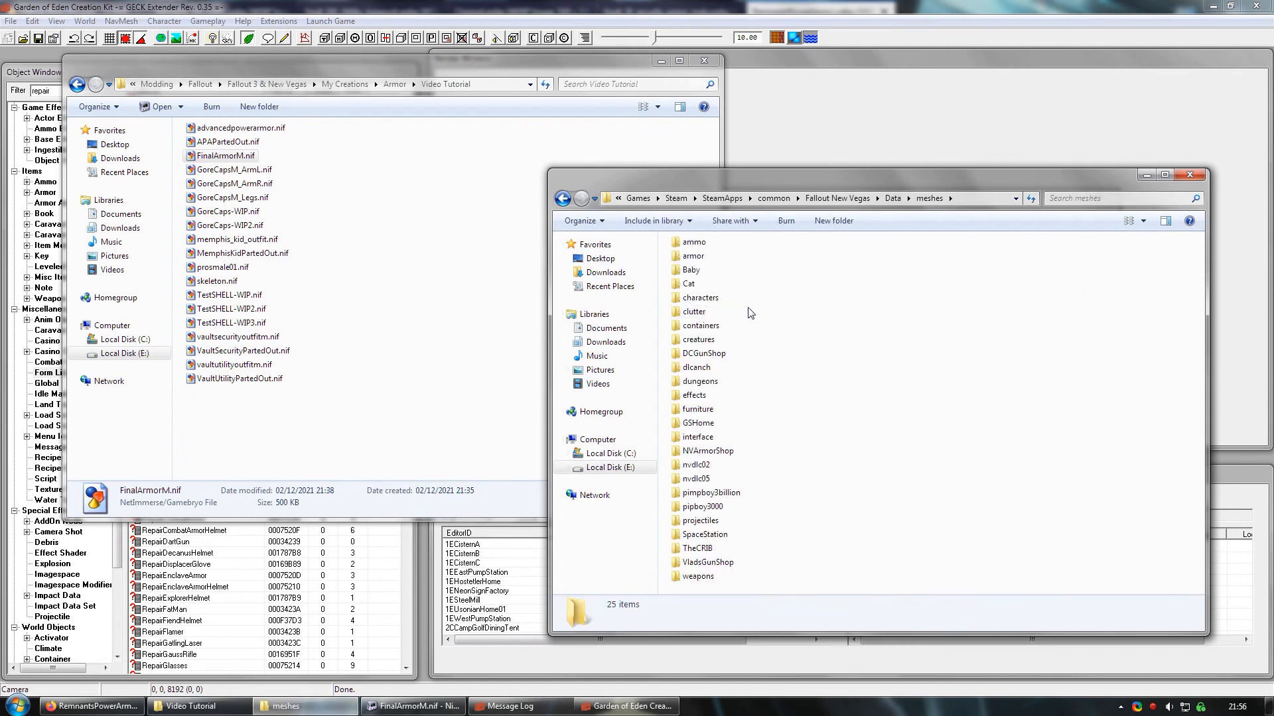
{"action": "double_click", "coordinate": [693, 256]}
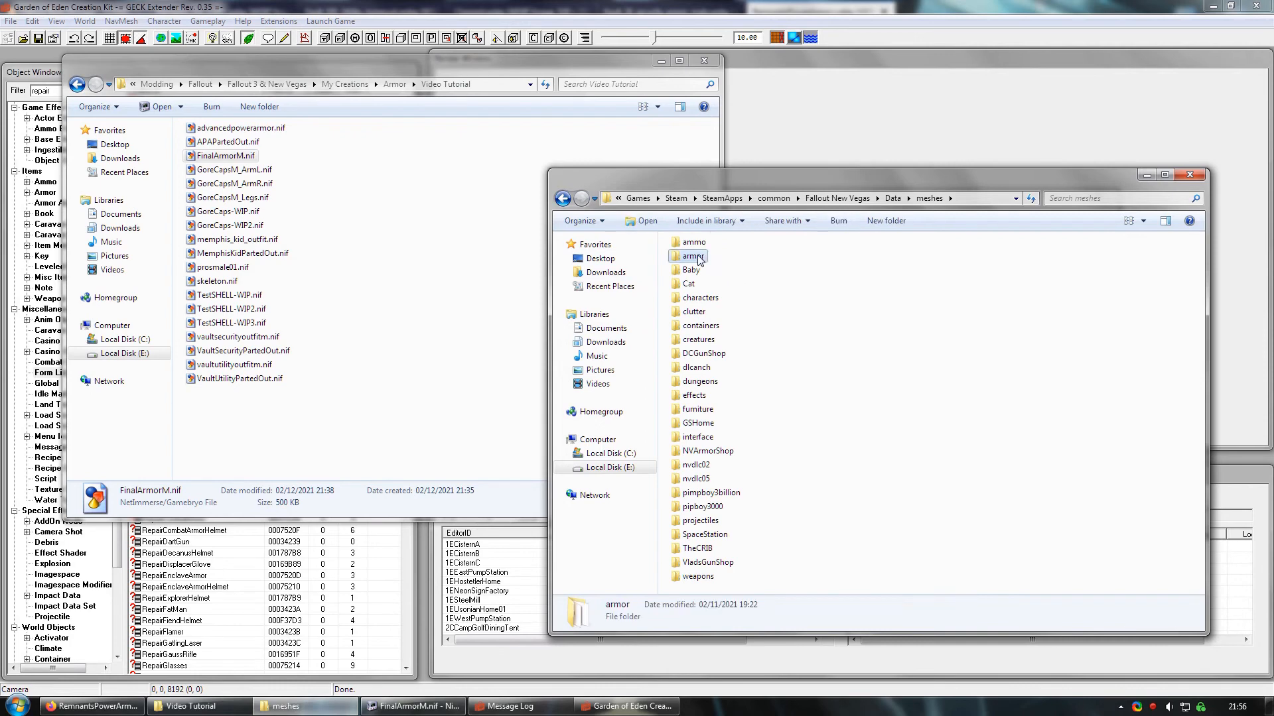
{"action": "right_click", "coordinate": [936, 371]}
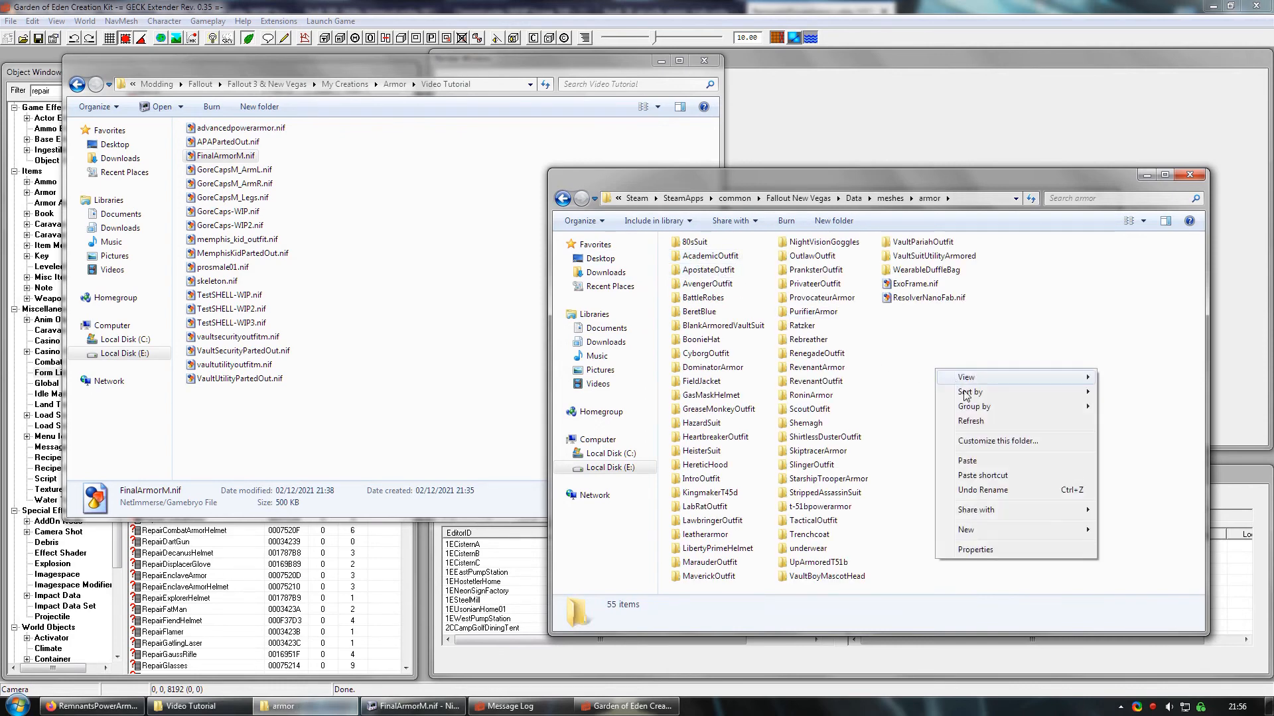
{"action": "left_click", "coordinate": [970, 460]}
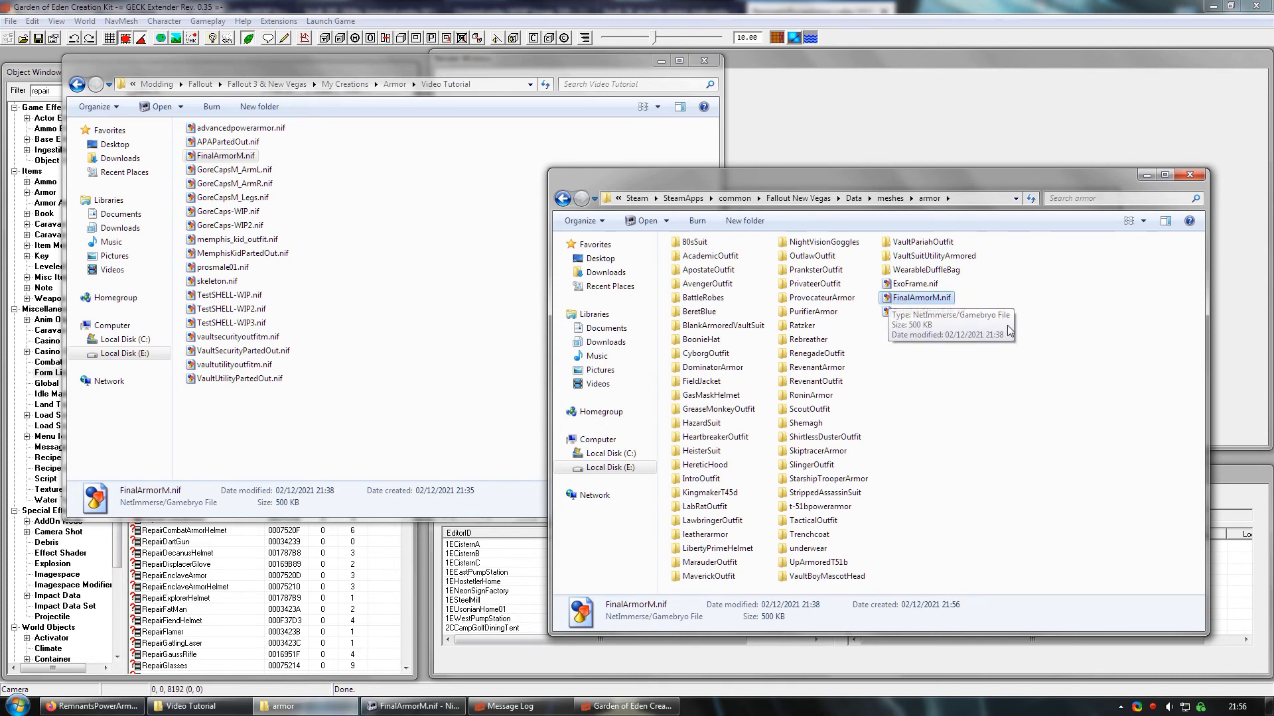
{"action": "left_click", "coordinate": [1147, 175]}
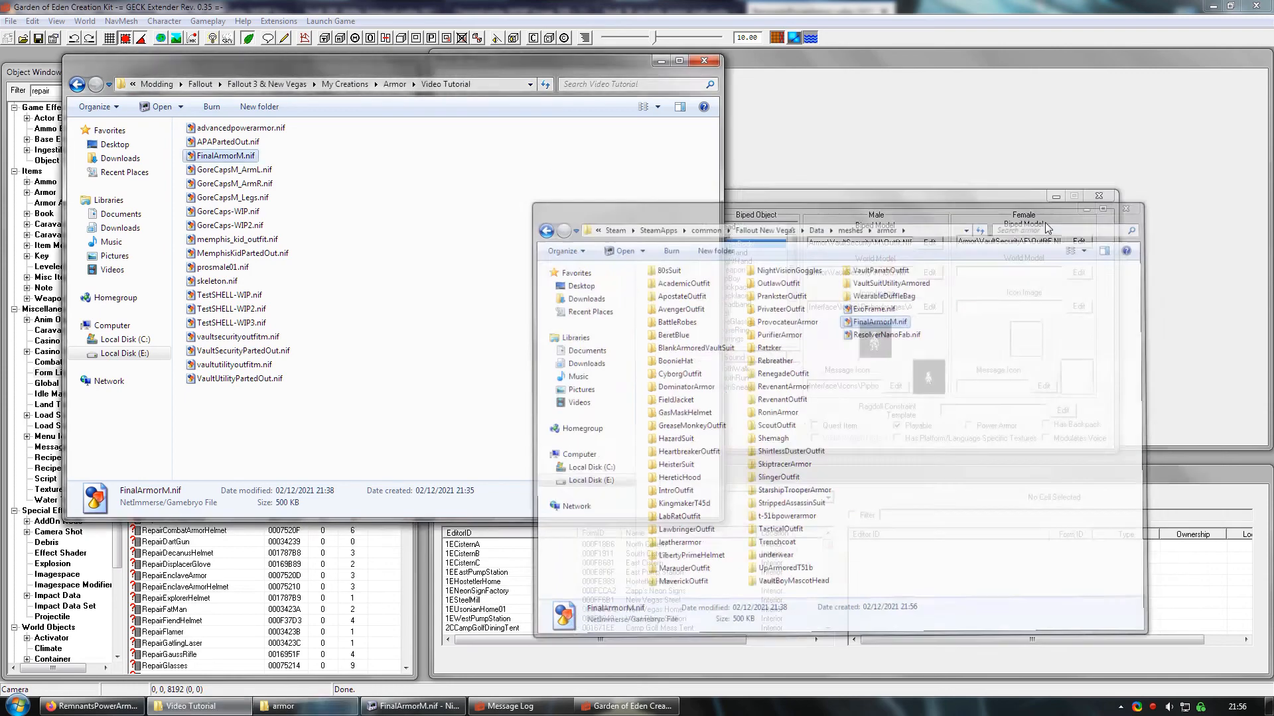
Step: Return to the GECK, set the male biped model to armor\FinalArmorM.nif, and check it in the model preview
{"action": "left_click", "coordinate": [876, 198]}
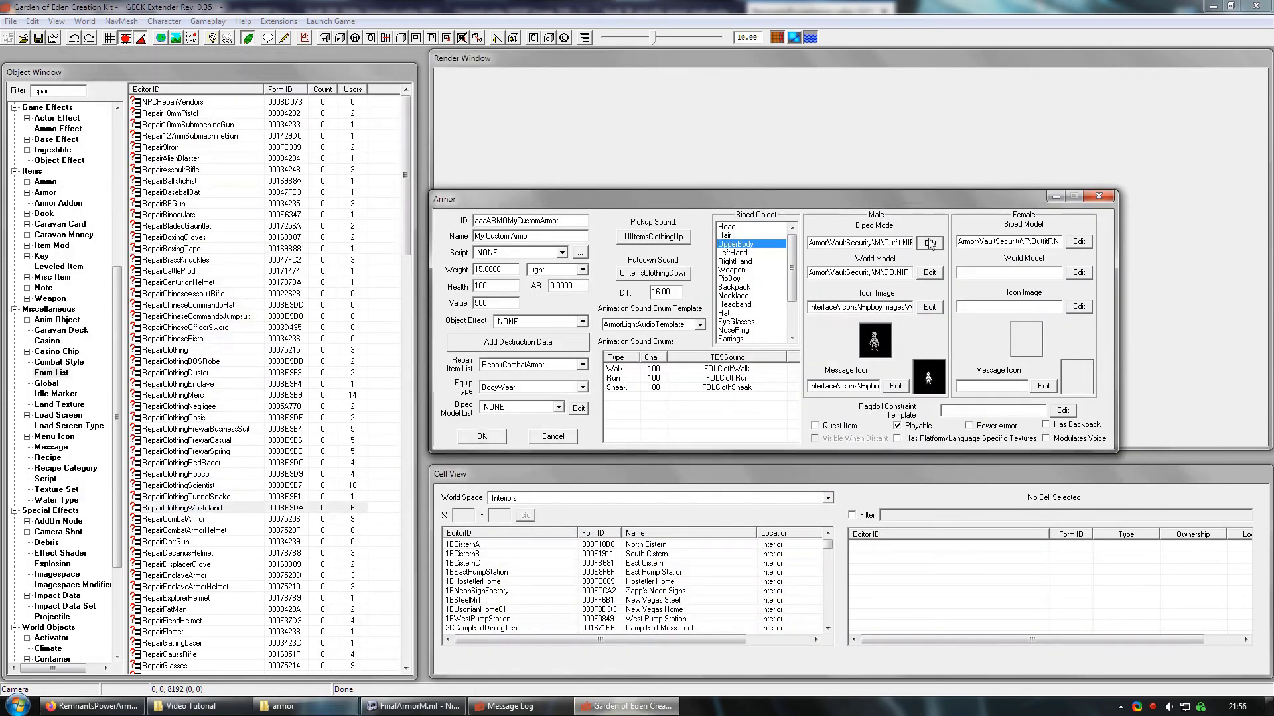
{"action": "left_click", "coordinate": [929, 243]}
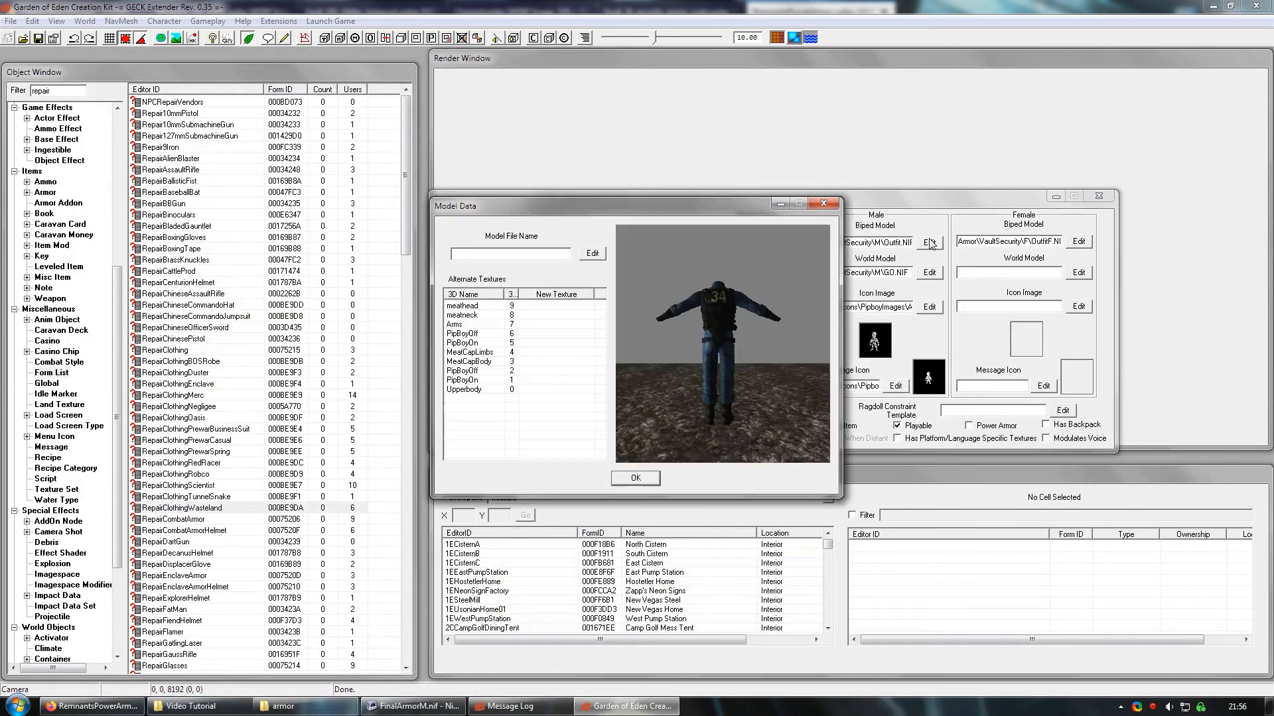
{"action": "left_click", "coordinate": [592, 255]}
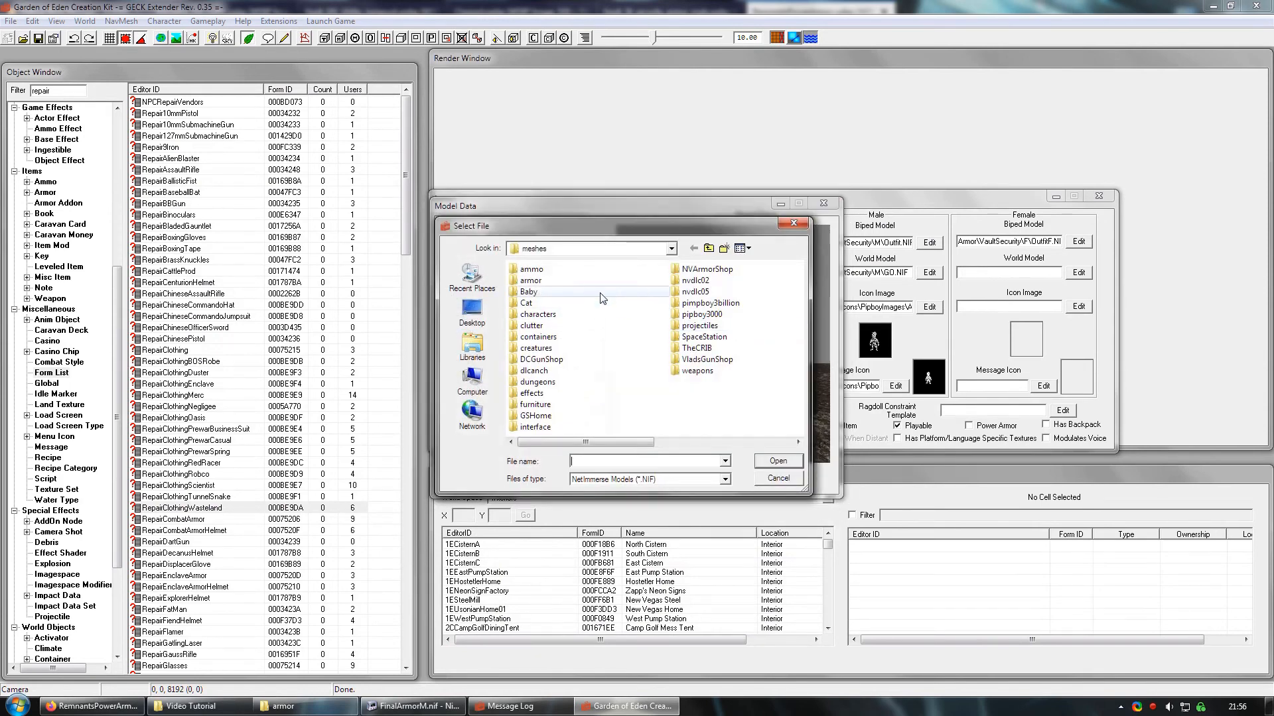
{"action": "double_click", "coordinate": [534, 283]}
{"action": "scroll", "coordinate": [711, 383], "scroll_direction": "down", "scroll_amount": 3}
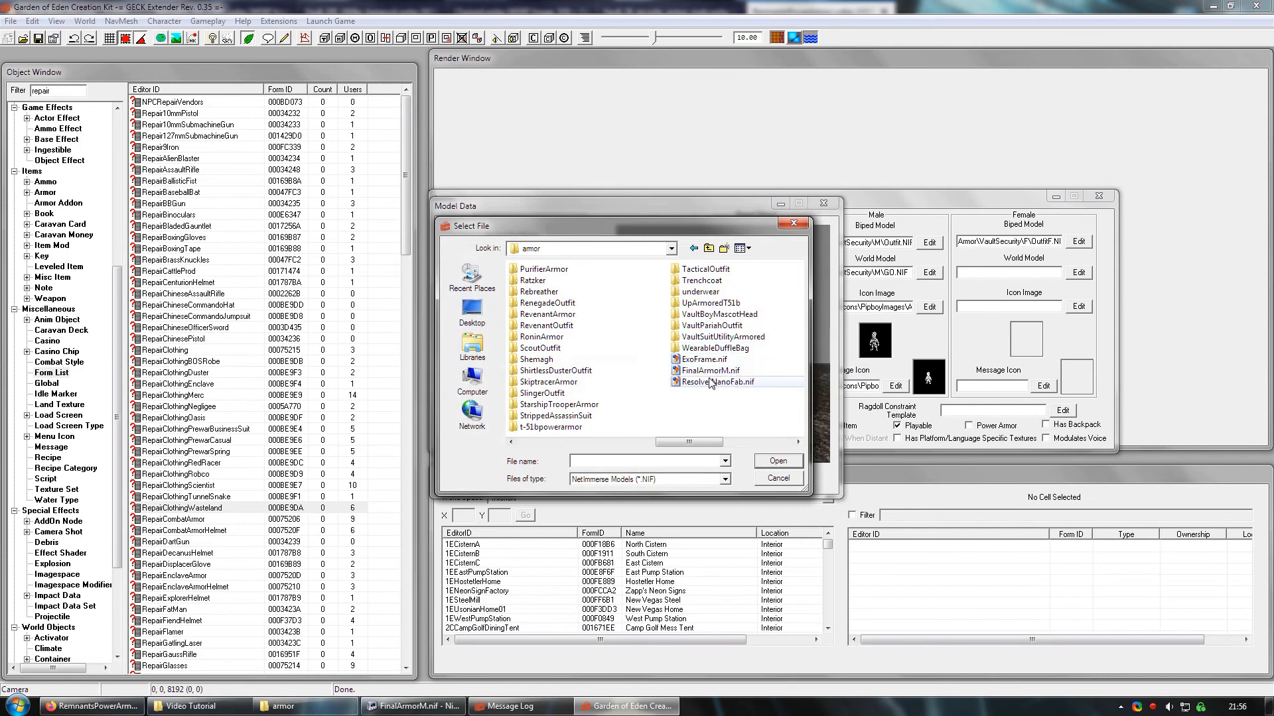
{"action": "double_click", "coordinate": [708, 371]}
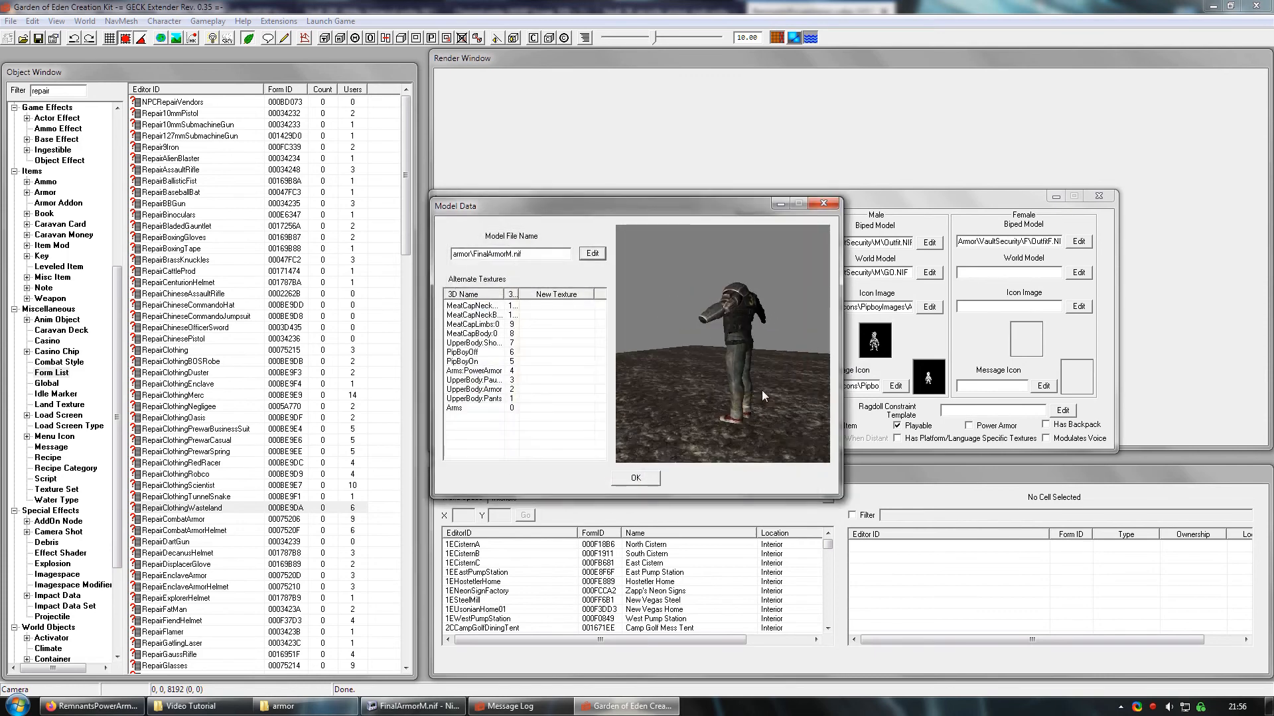
{"action": "middle_click_drag", "start_coordinate": [761, 390], "coordinate": [691, 428], "text": "shift"}
{"action": "scroll", "coordinate": [756, 391], "scroll_direction": "up", "scroll_amount": 3}
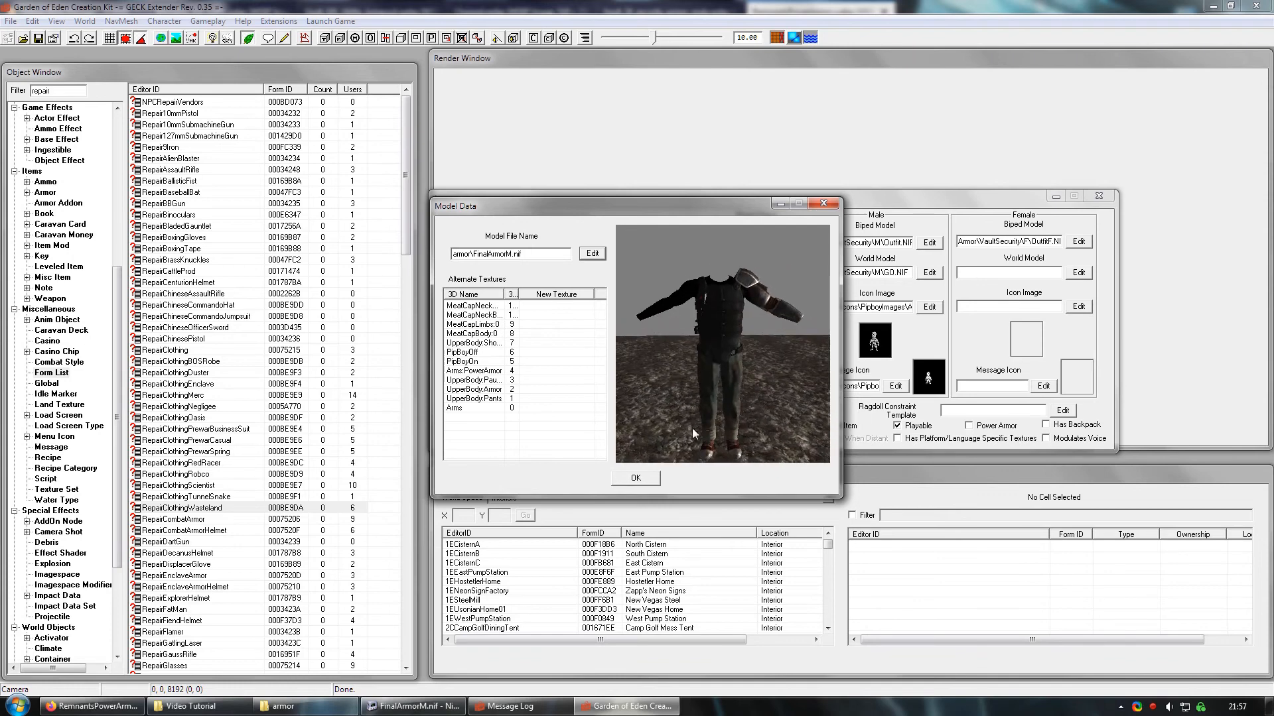
{"action": "left_click", "coordinate": [635, 478]}
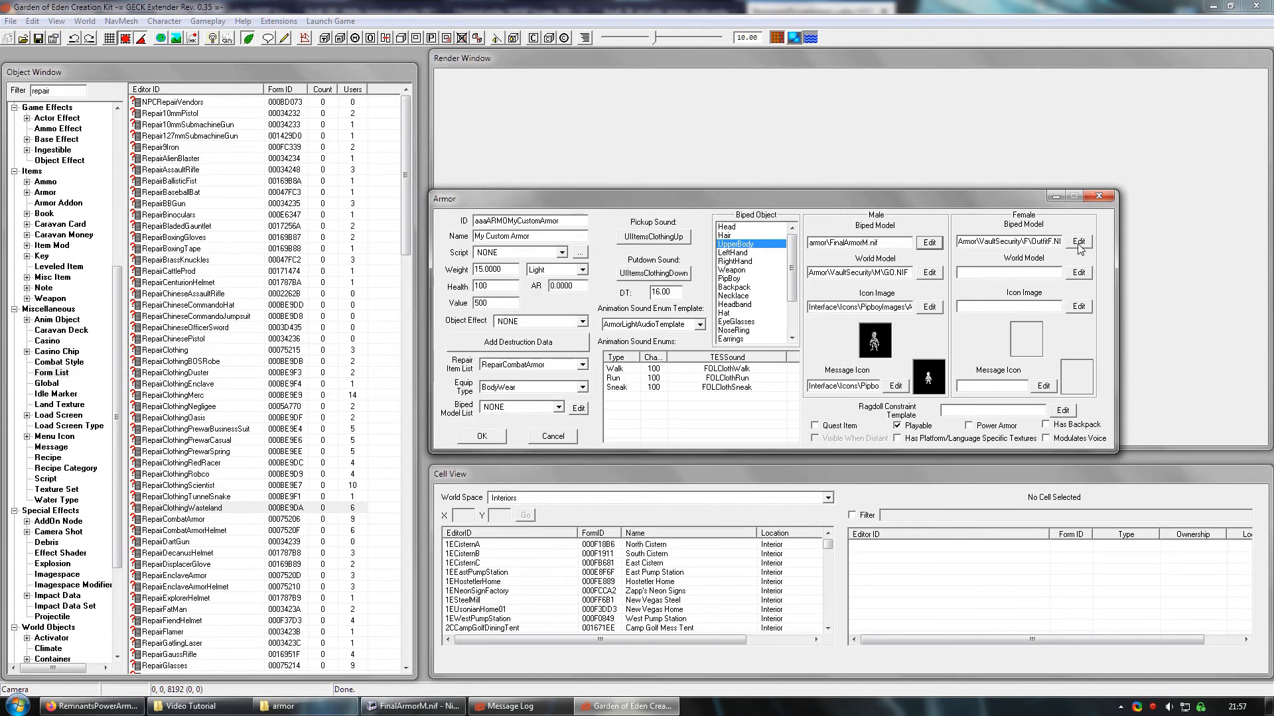
Step: Inspect the armor's female biped model and male world model in their previews, keeping both as they are
{"action": "left_click", "coordinate": [1079, 242]}
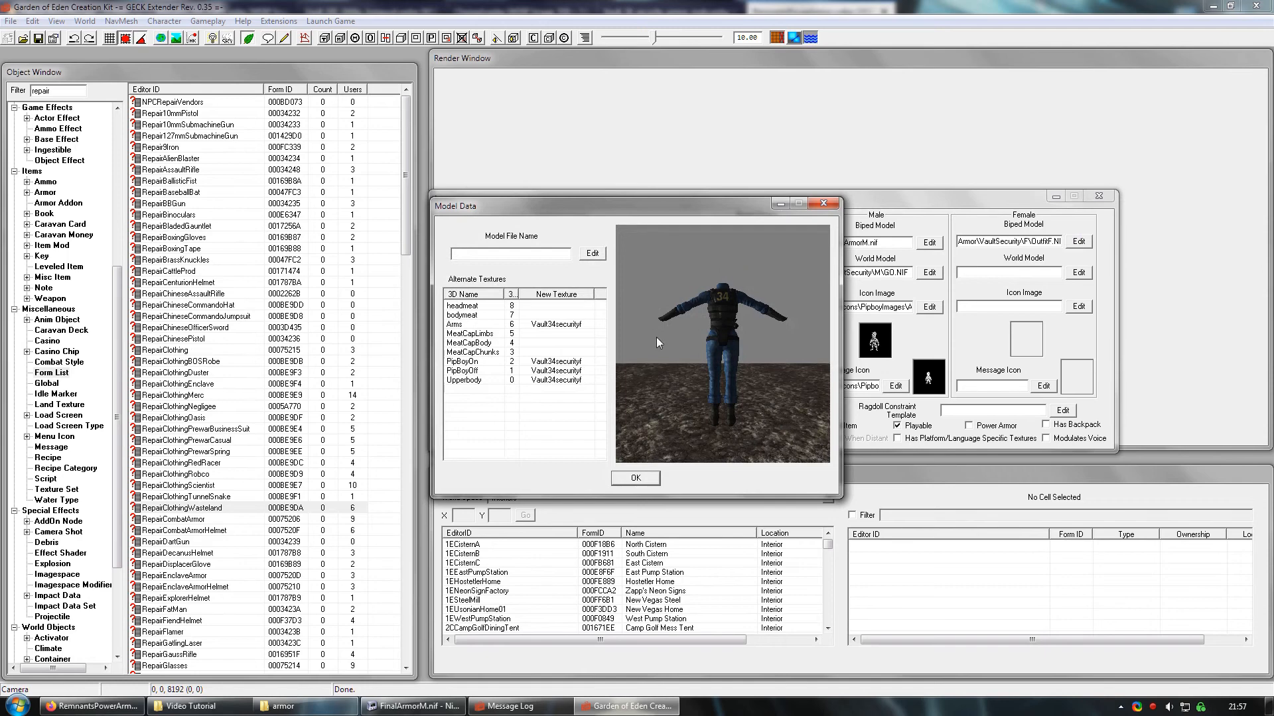
{"action": "left_click", "coordinate": [633, 479]}
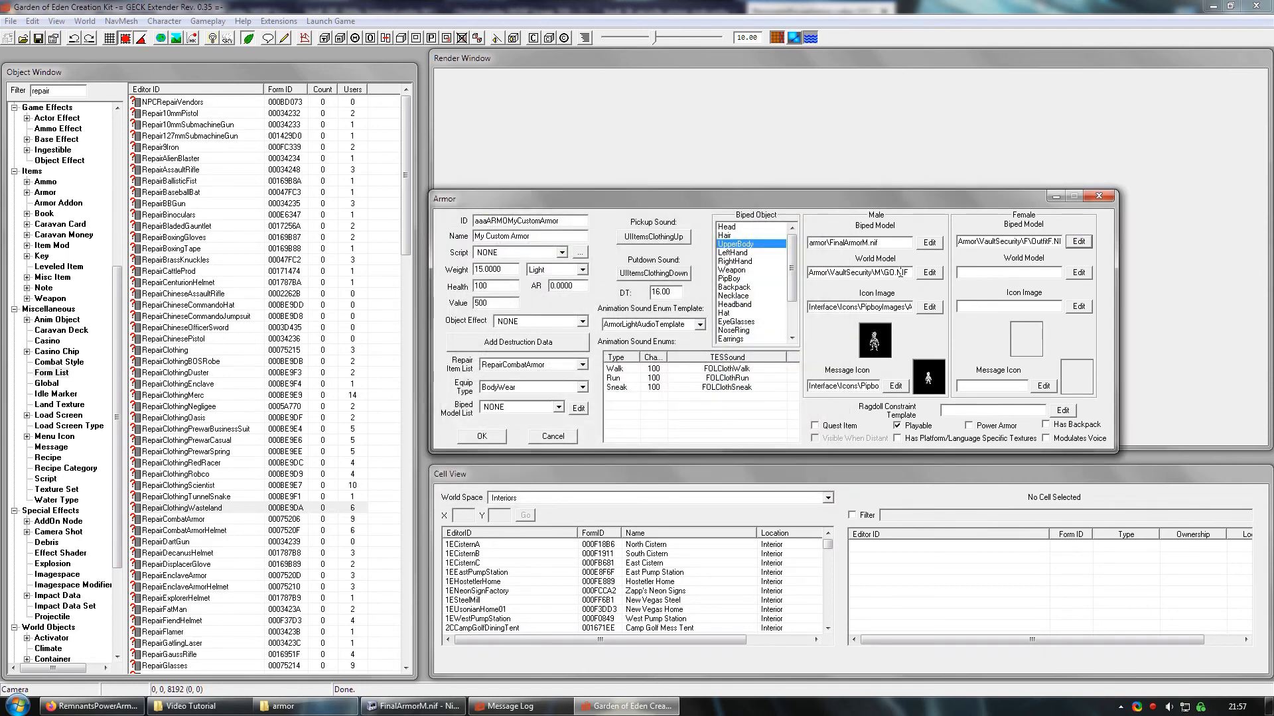
{"action": "left_click", "coordinate": [927, 272]}
{"action": "middle_click_drag", "start_coordinate": [718, 372], "coordinate": [785, 392]}
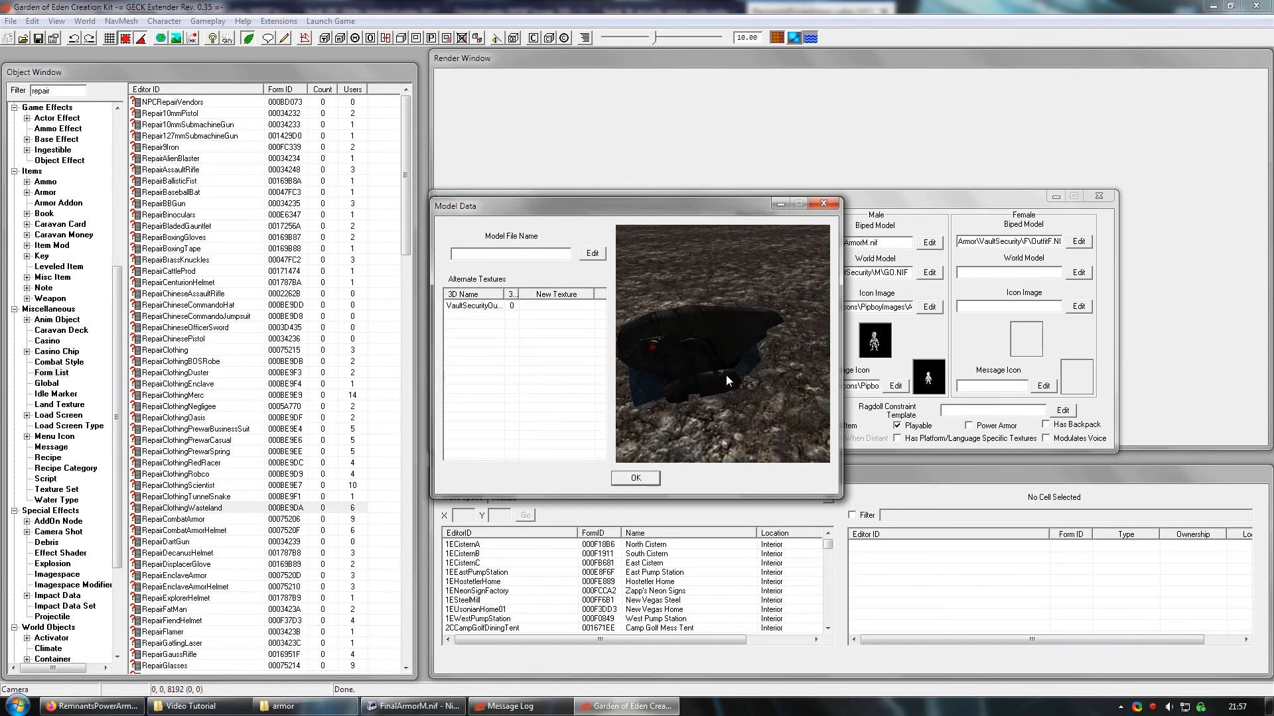
{"action": "left_click", "coordinate": [635, 479]}
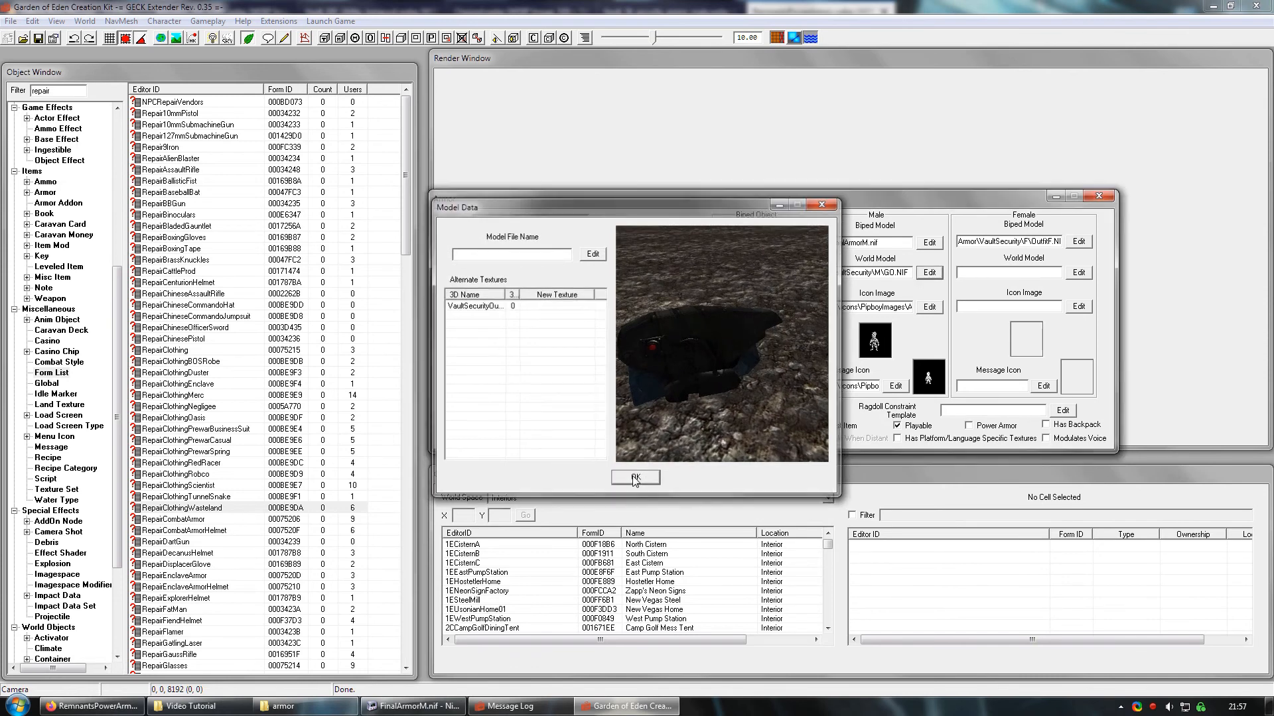
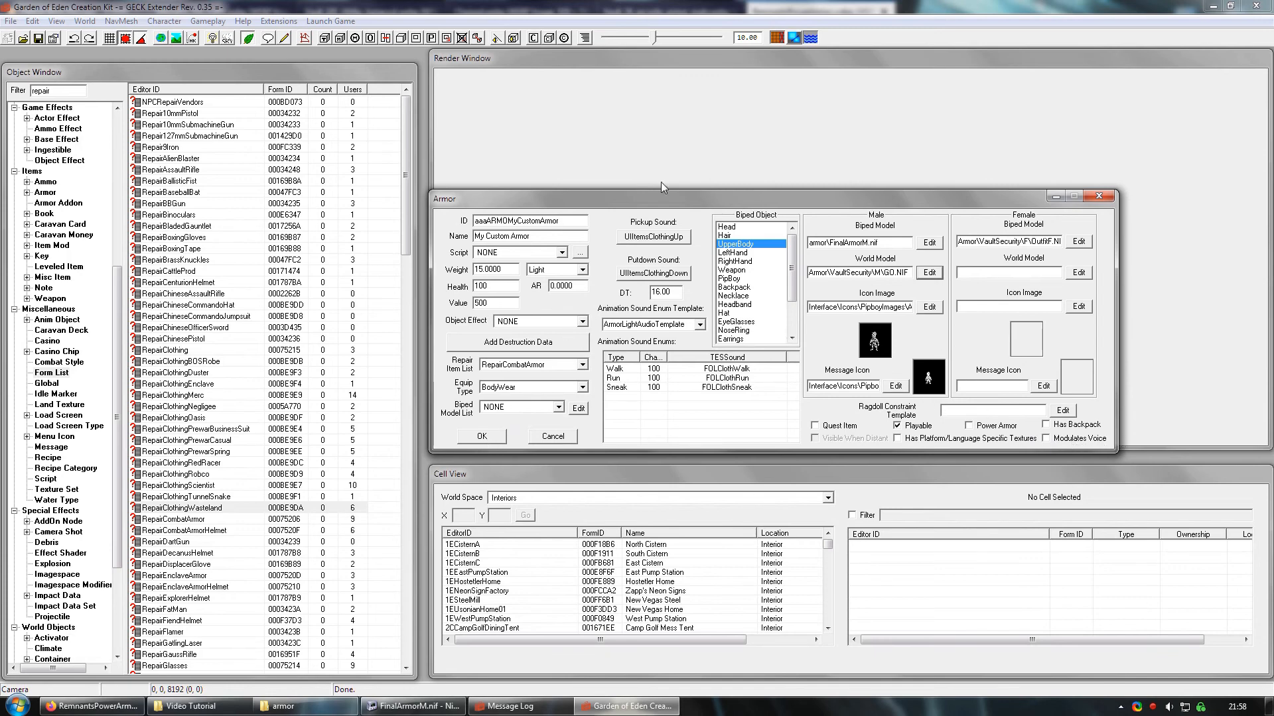
Step: Save the edited armor as a new form with the ID aaaARMOMyCustomArmor
{"action": "left_click", "coordinate": [480, 438]}
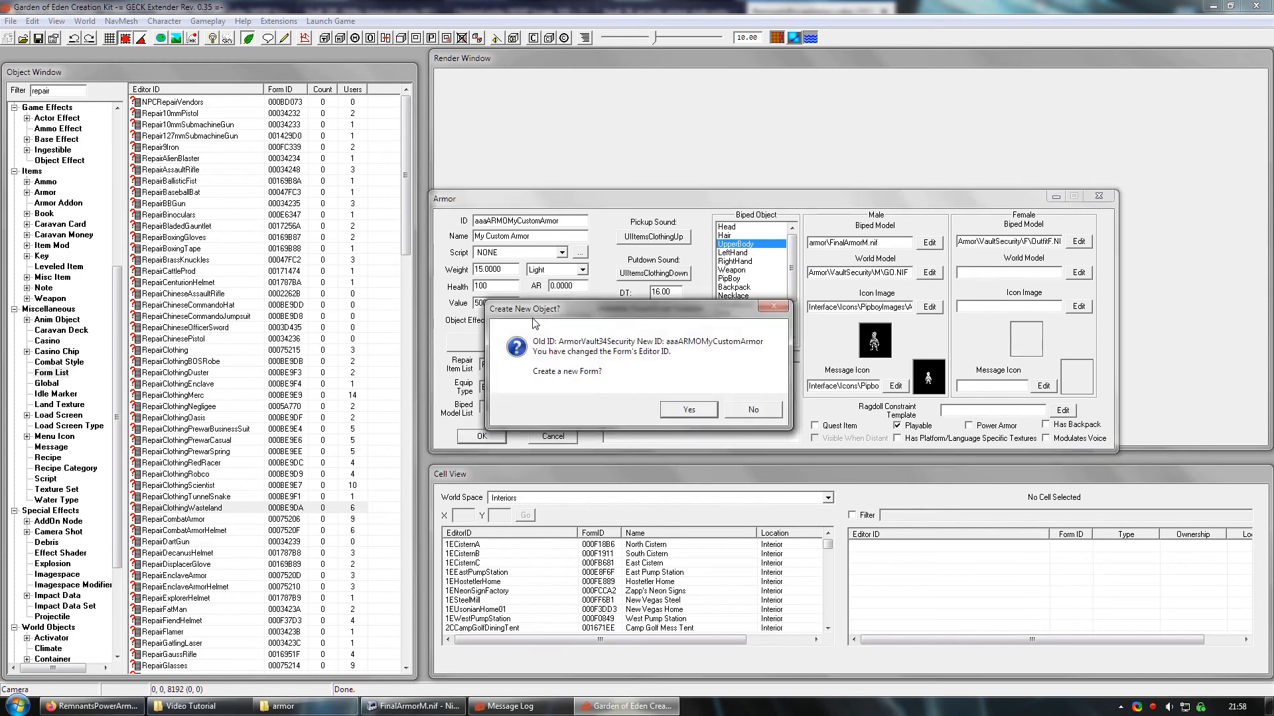
{"action": "left_click", "coordinate": [688, 410]}
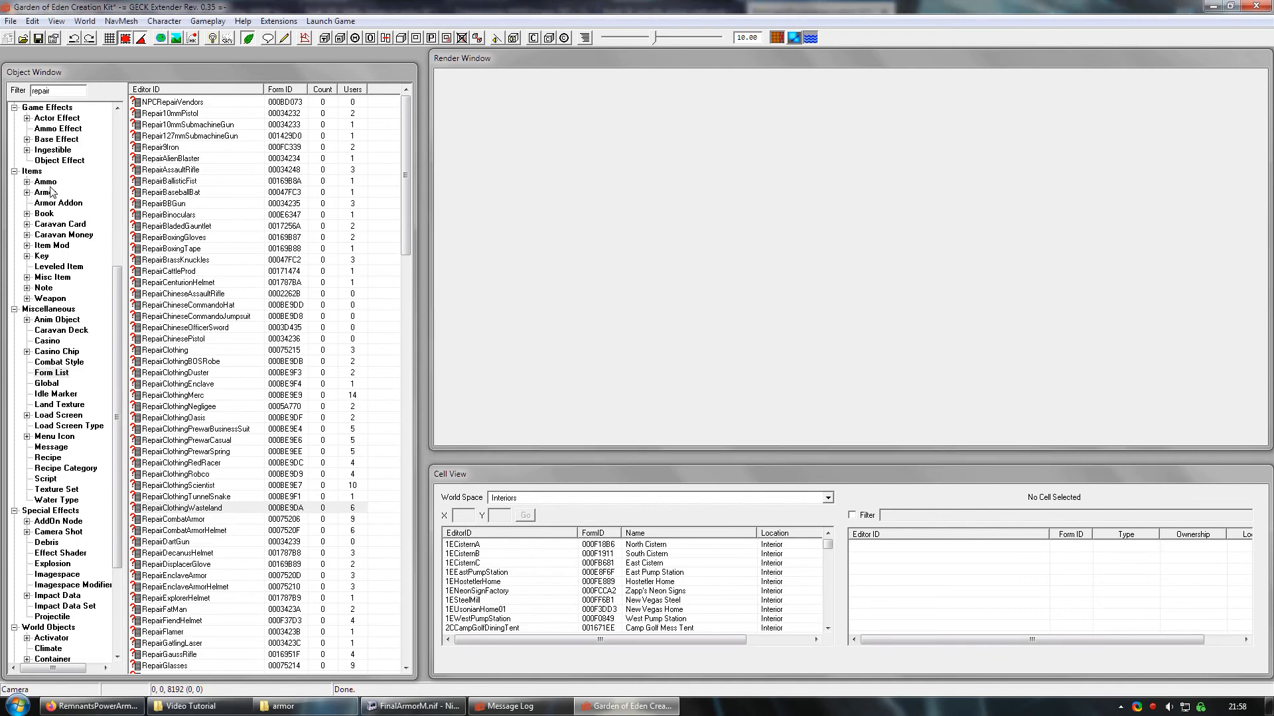
{"action": "left_click", "coordinate": [74, 162]}
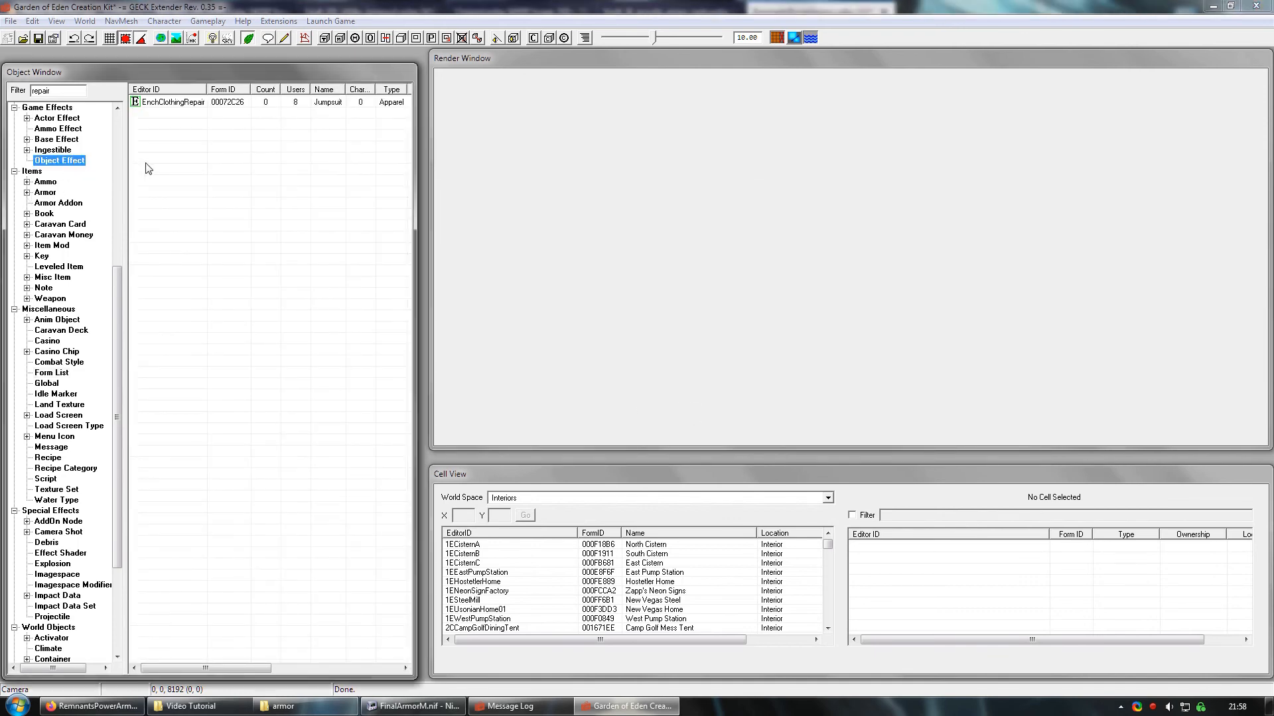
Step: Create a new Apparel object effect with the ID aaaENCHMyCustomArmor and the name Custom Armor Effect
{"action": "double_click", "coordinate": [69, 89]}
{"action": "right_click", "coordinate": [262, 227]}
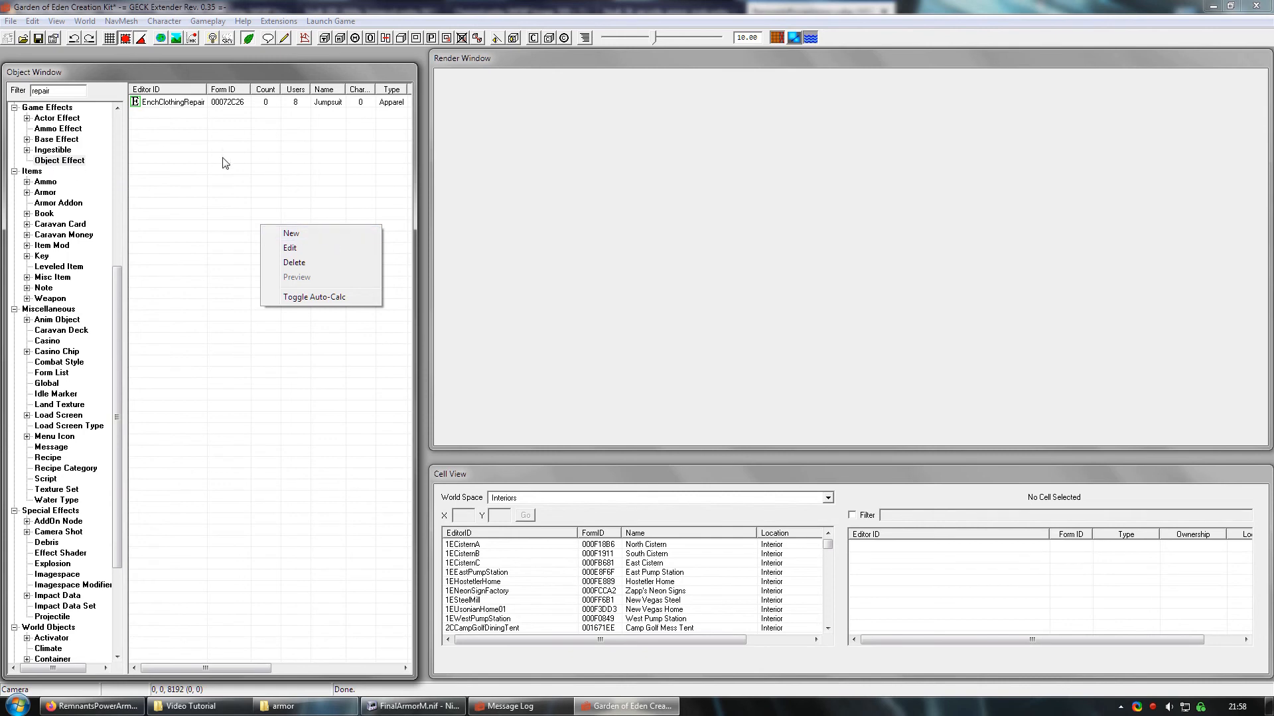
{"action": "left_click", "coordinate": [292, 234]}
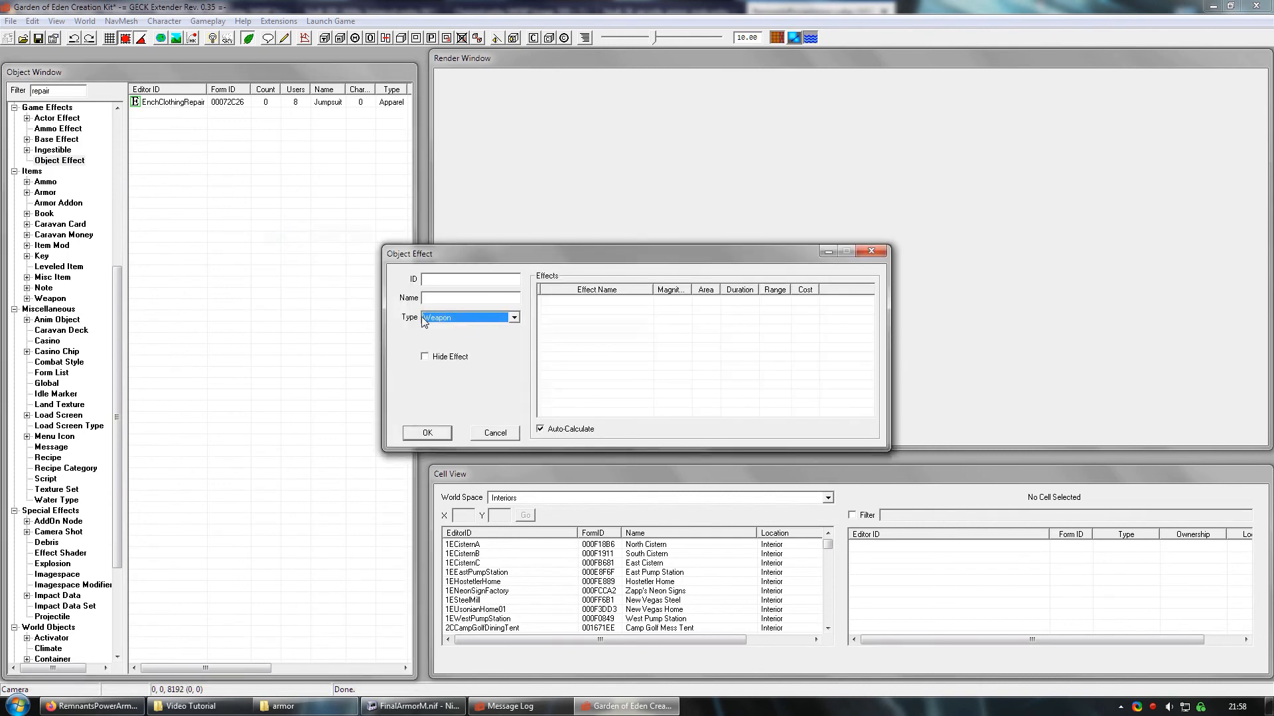
{"action": "left_click", "coordinate": [514, 318]}
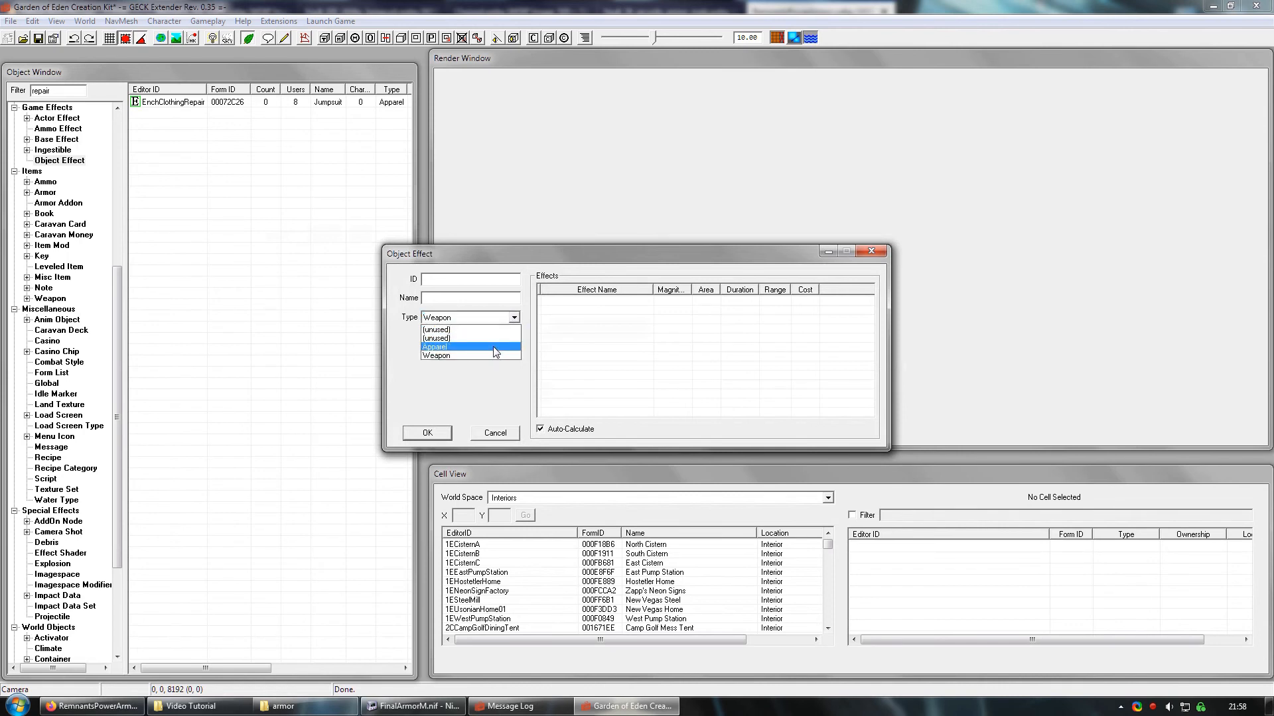
{"action": "left_click", "coordinate": [494, 348]}
{"action": "left_click", "coordinate": [467, 279]}
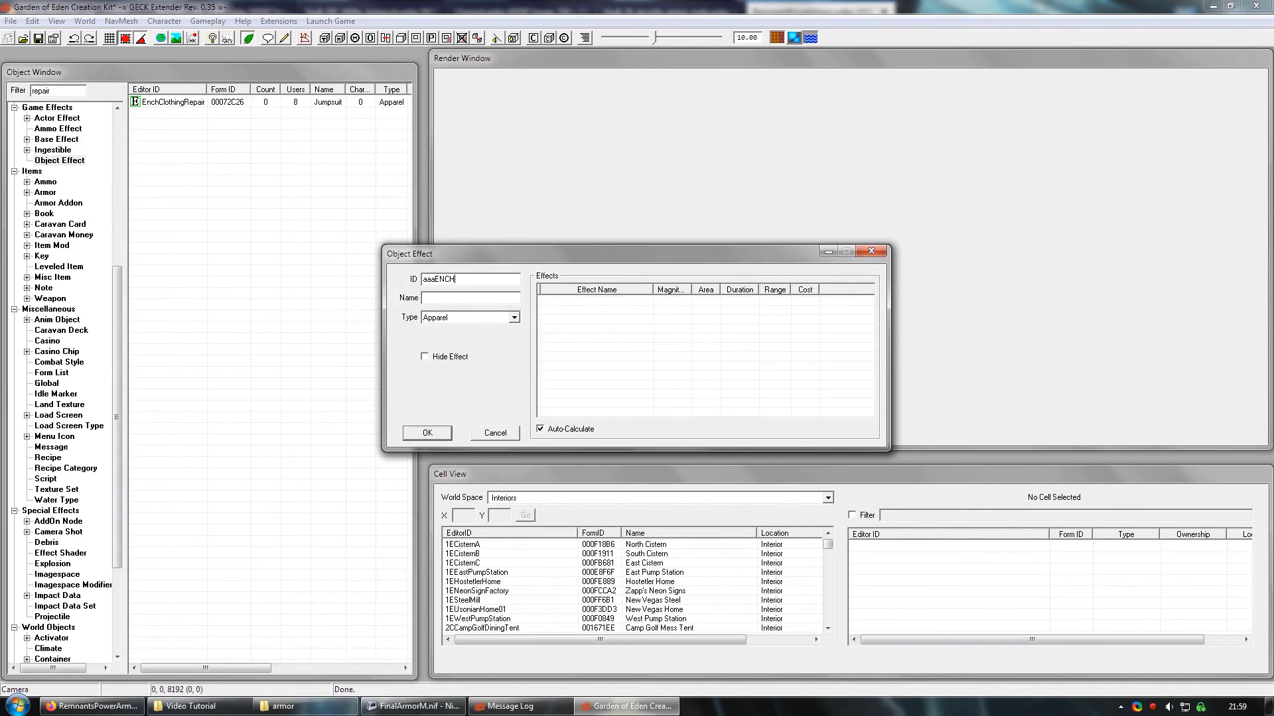
{"action": "type", "text": "aaaENCHMyCustomArmor"}
{"action": "left_click", "coordinate": [497, 296]}
Step: Add a new effect item to the object effect and choose IncreaseActionPoints as its effect
{"action": "right_click", "coordinate": [590, 327]}
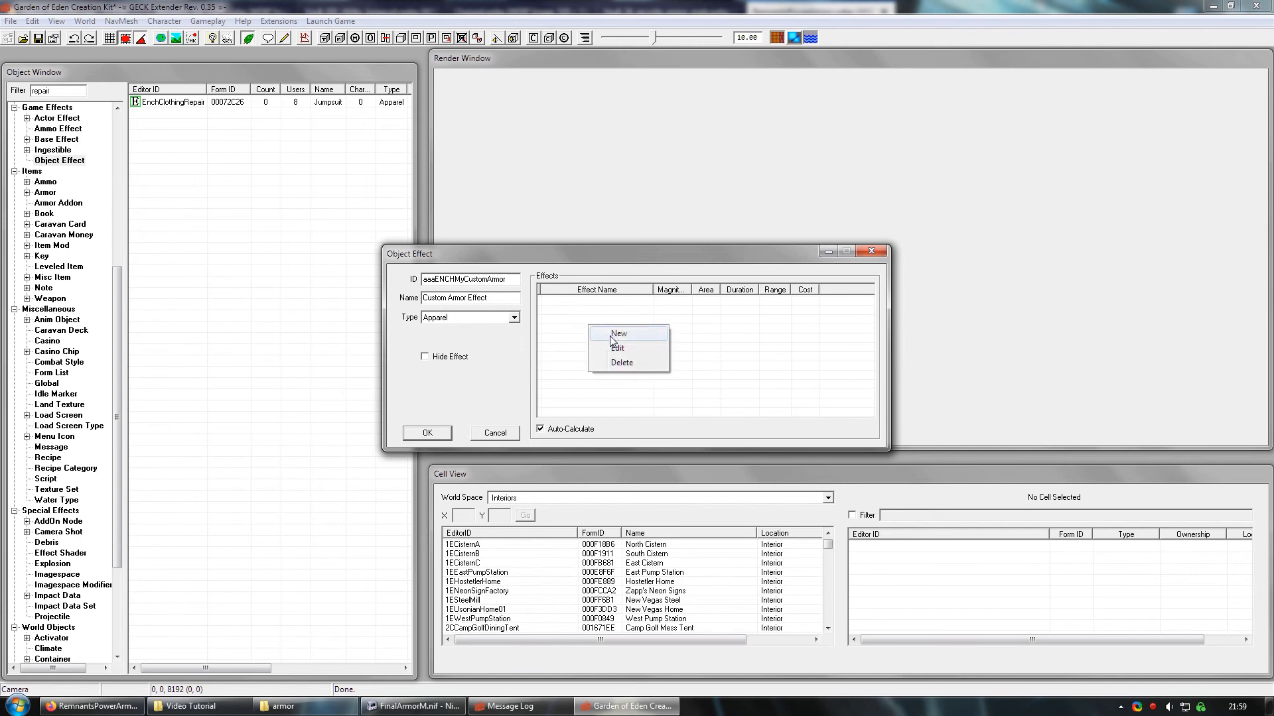
{"action": "left_click", "coordinate": [611, 340]}
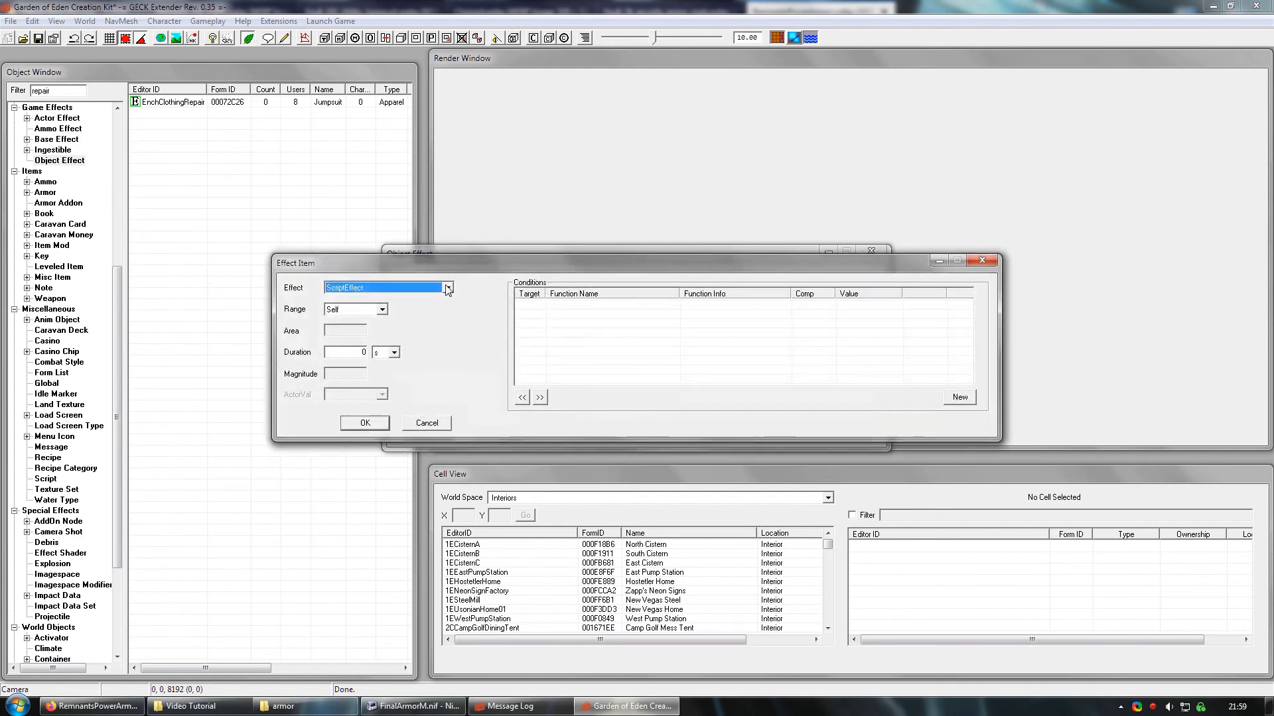
{"action": "left_click", "coordinate": [448, 288]}
{"action": "scroll", "coordinate": [439, 314], "scroll_direction": "down", "scroll_amount": 5}
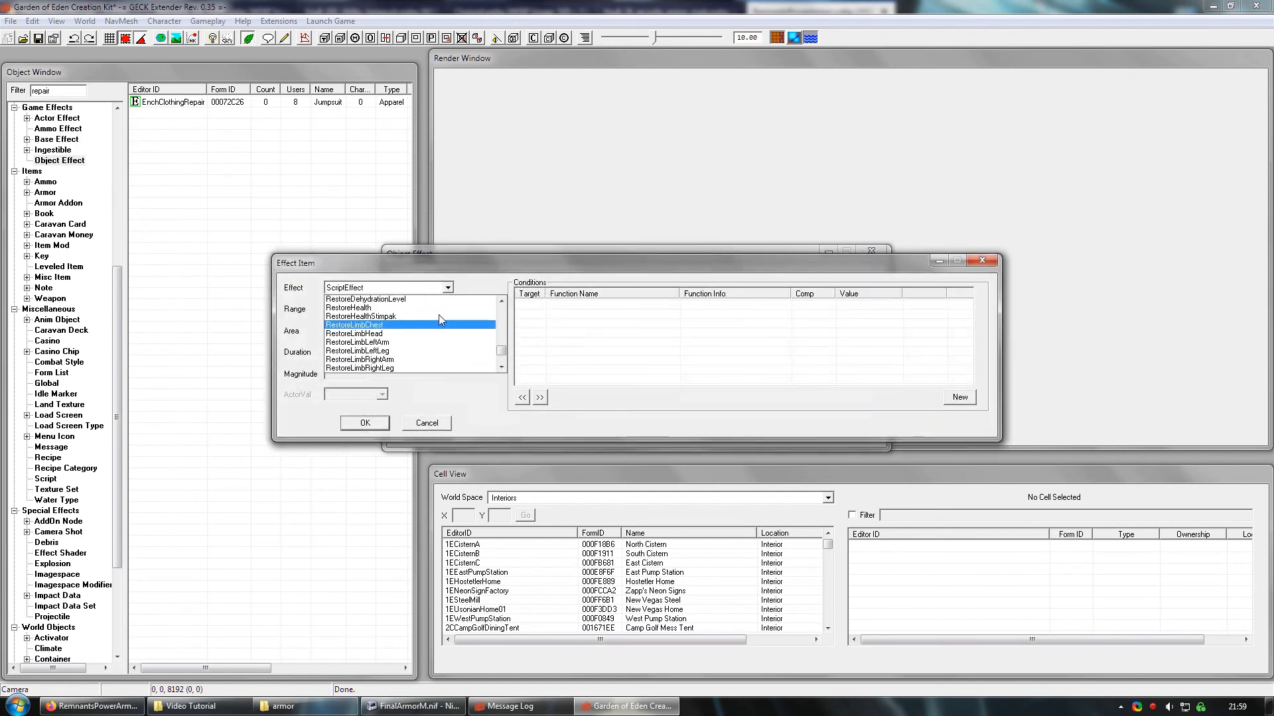
{"action": "scroll", "coordinate": [439, 315], "scroll_direction": "down", "scroll_amount": 6}
{"action": "scroll", "coordinate": [439, 321], "scroll_direction": "up", "scroll_amount": 10}
{"action": "left_click_drag", "start_coordinate": [504, 347], "coordinate": [503, 313]}
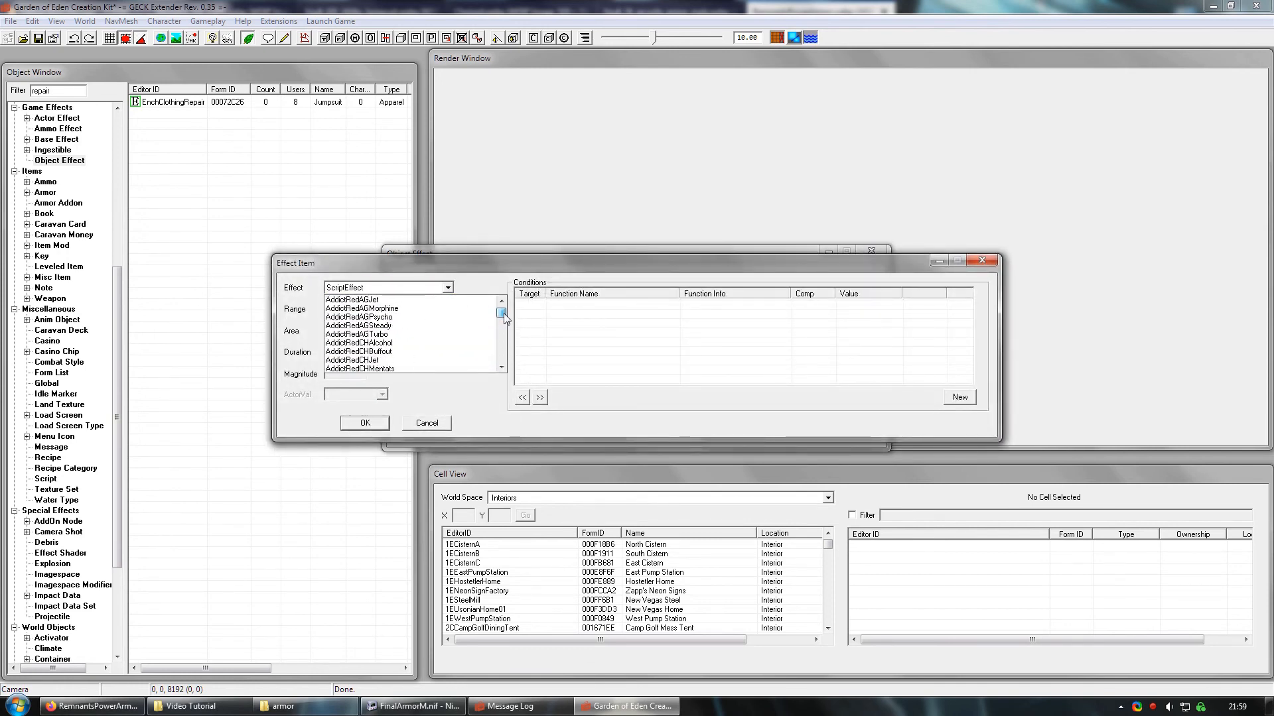
{"action": "scroll", "coordinate": [471, 331], "scroll_direction": "down", "scroll_amount": 1}
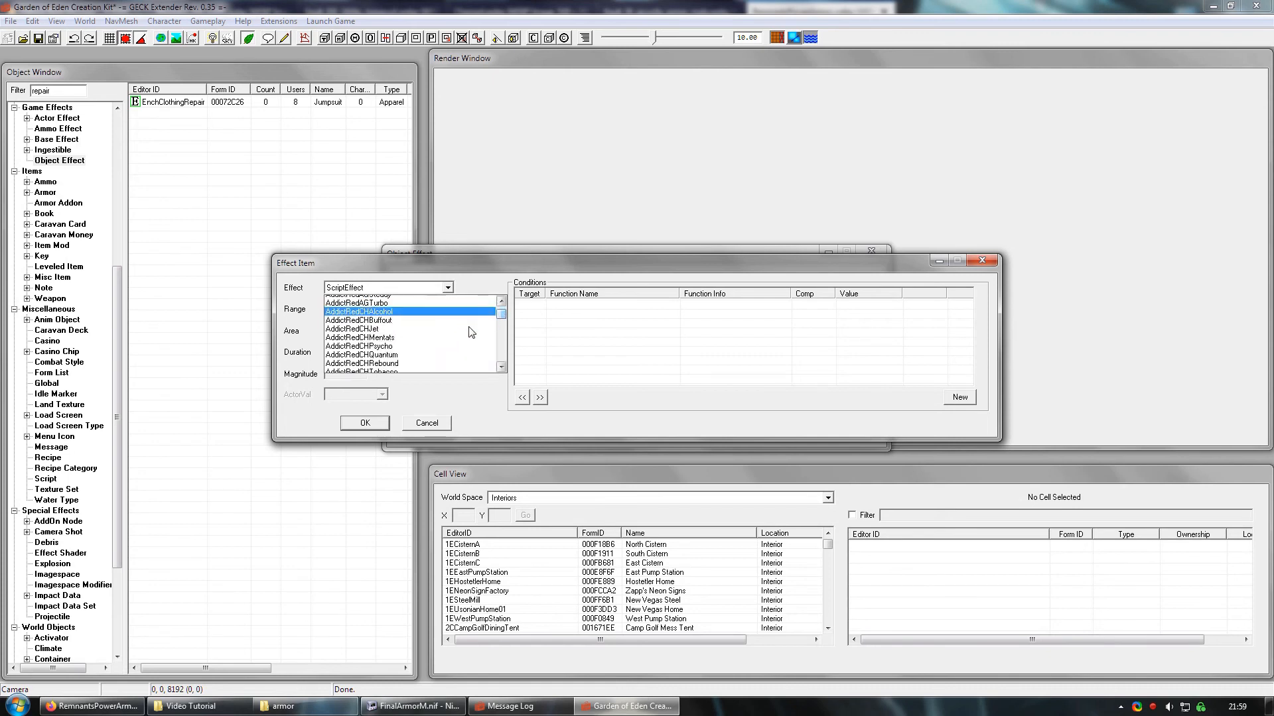
{"action": "scroll", "coordinate": [469, 332], "scroll_direction": "down", "scroll_amount": 8}
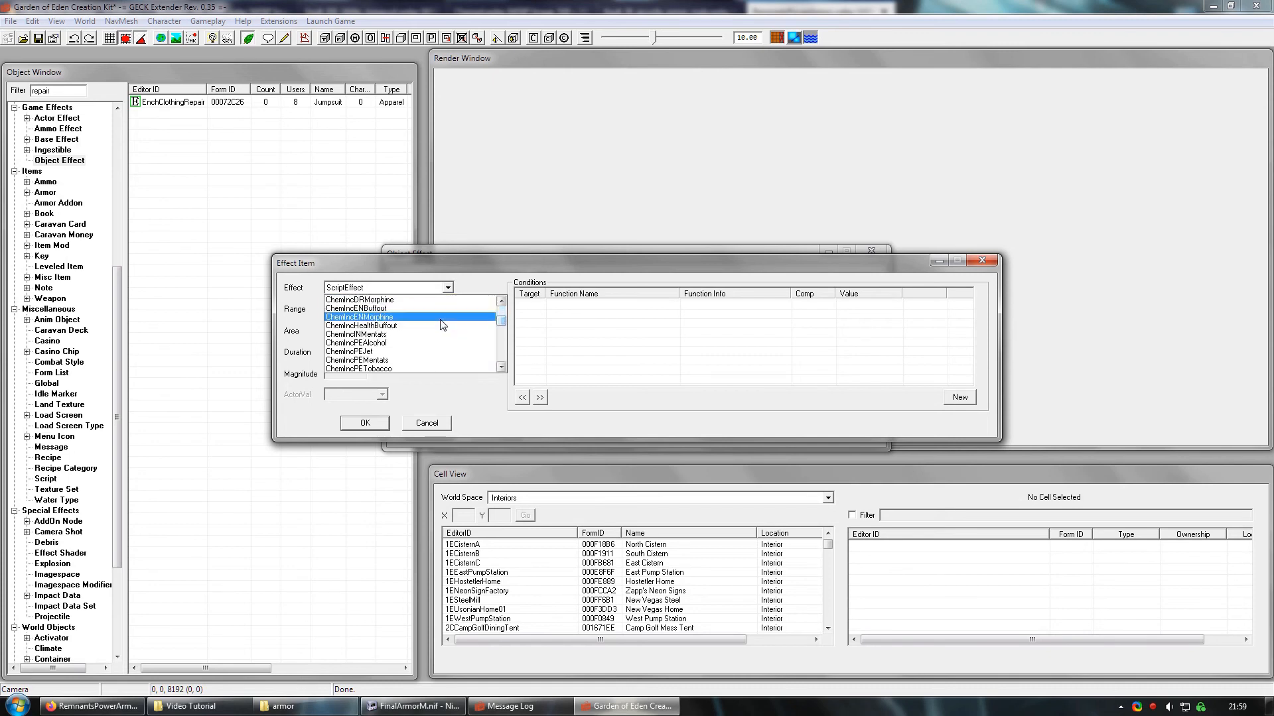
{"action": "scroll", "coordinate": [442, 325], "scroll_direction": "down", "scroll_amount": 10}
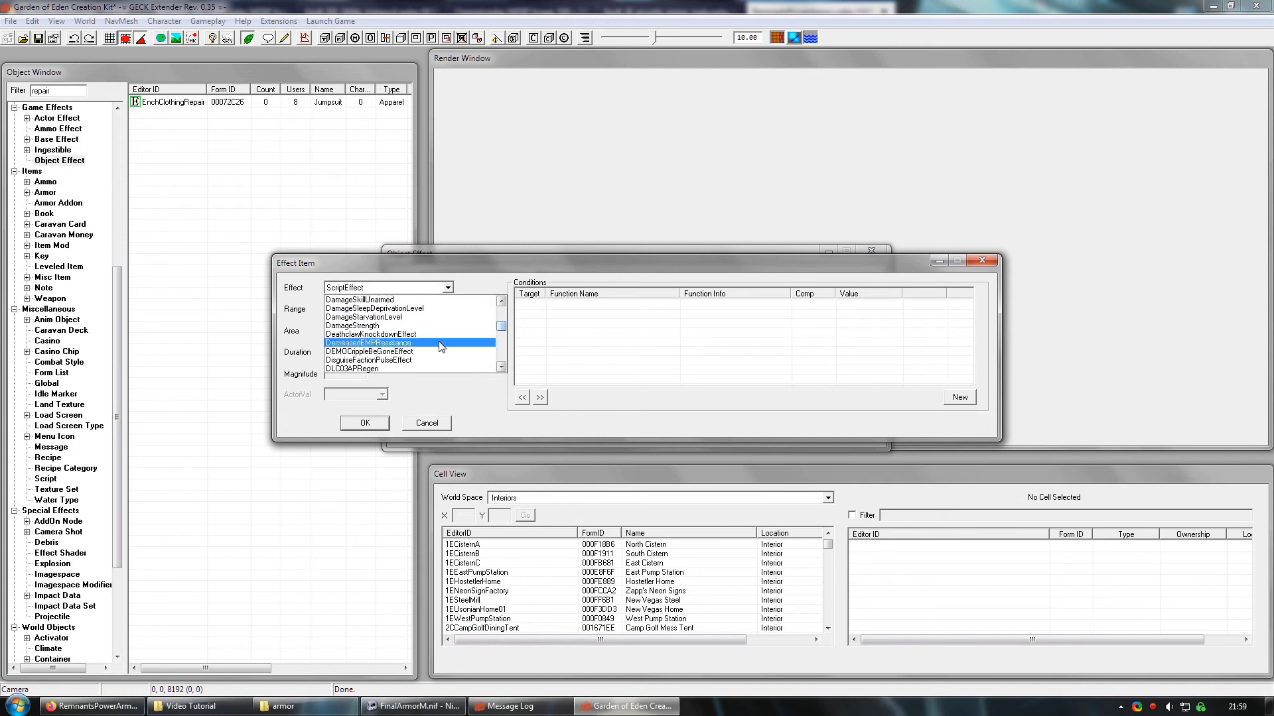
{"action": "scroll", "coordinate": [442, 344], "scroll_direction": "down", "scroll_amount": 10}
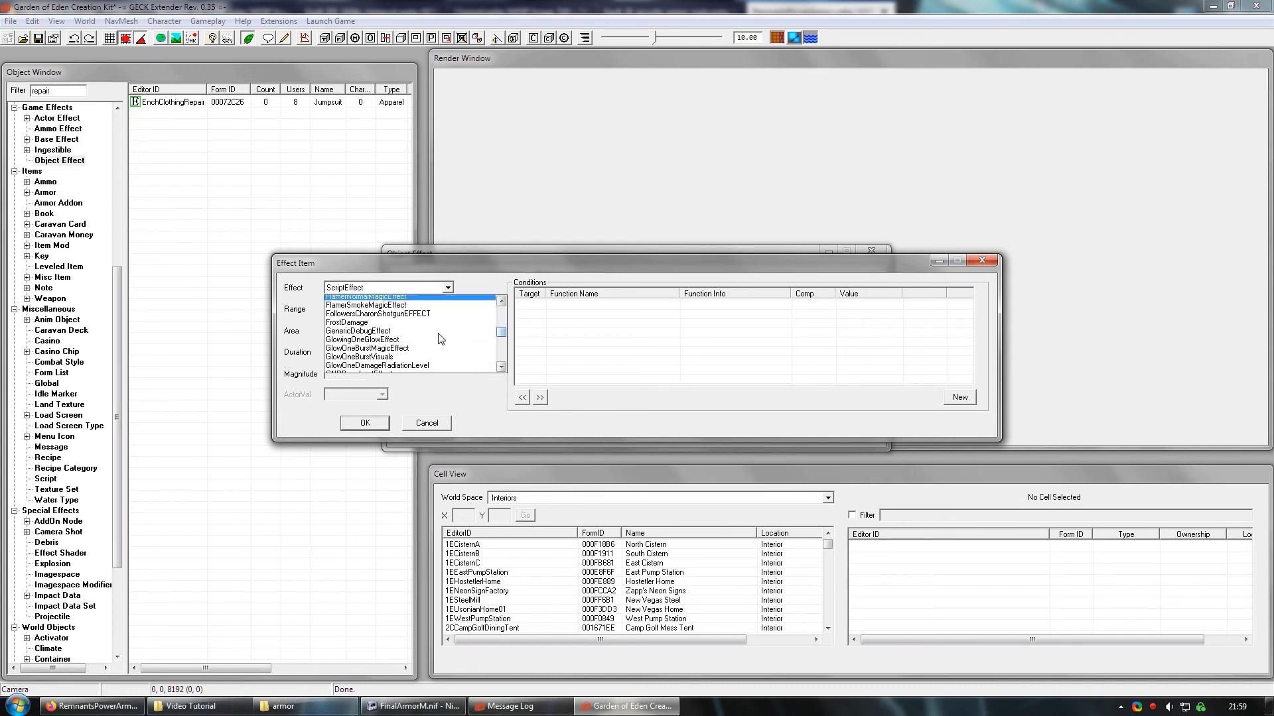
{"action": "scroll", "coordinate": [439, 339], "scroll_direction": "down", "scroll_amount": 4}
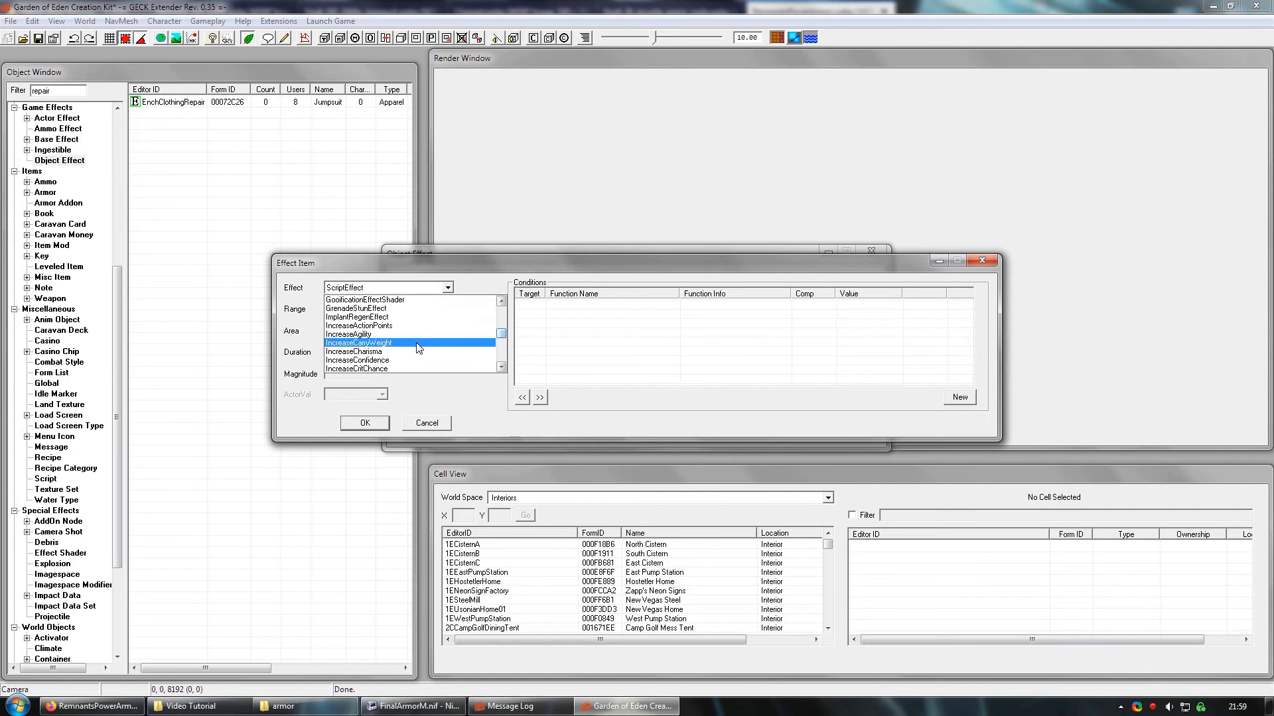
{"action": "left_click", "coordinate": [421, 327]}
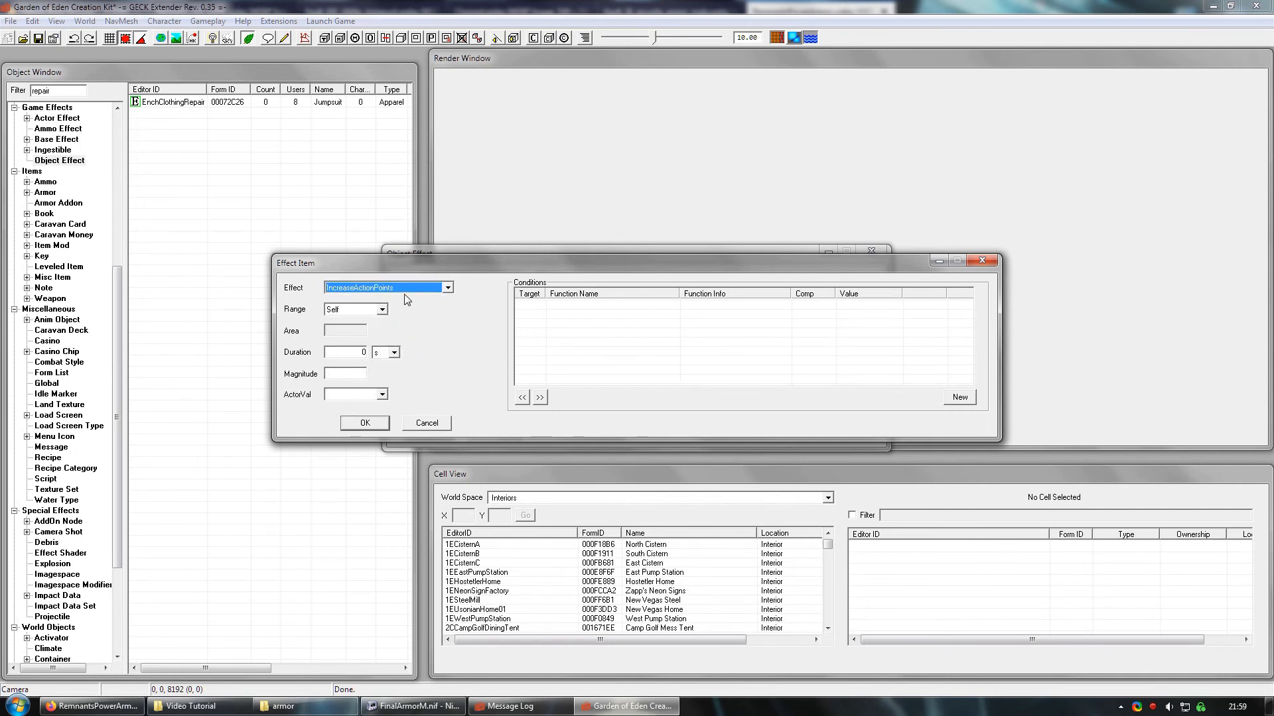
Step: Set the action points effect's magnitude to 10 and its duration to 0
{"action": "left_click", "coordinate": [351, 372]}
{"action": "double_click", "coordinate": [361, 353]}
{"action": "type", "text": "00"}
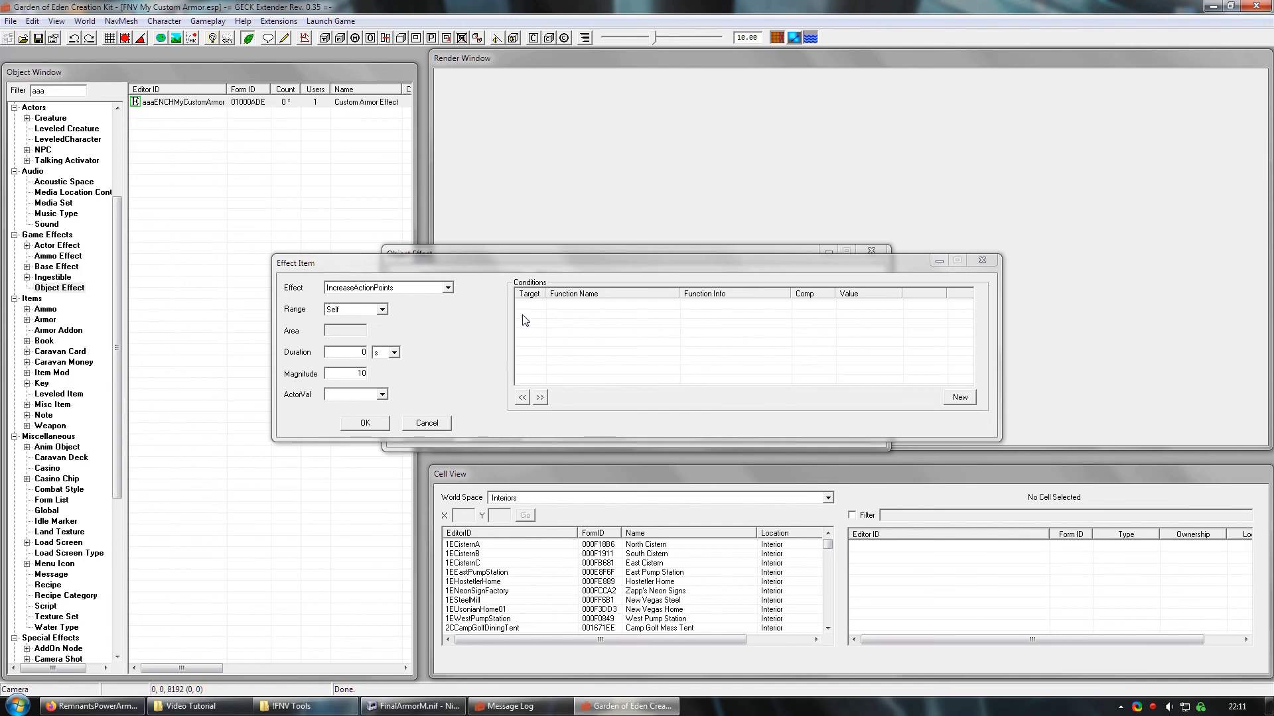
Step: Add a condition to the effect item using GetActorValue with Karma greater than 250
{"action": "right_click", "coordinate": [611, 327]}
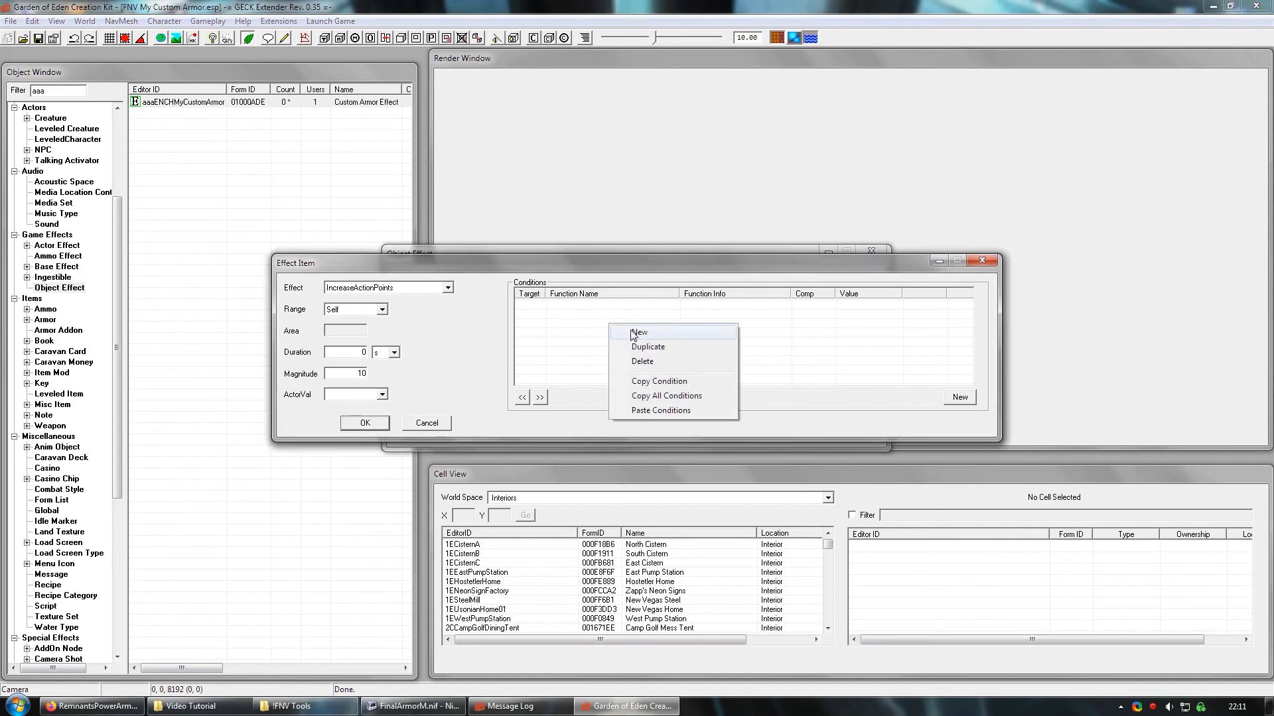
{"action": "left_click", "coordinate": [632, 332]}
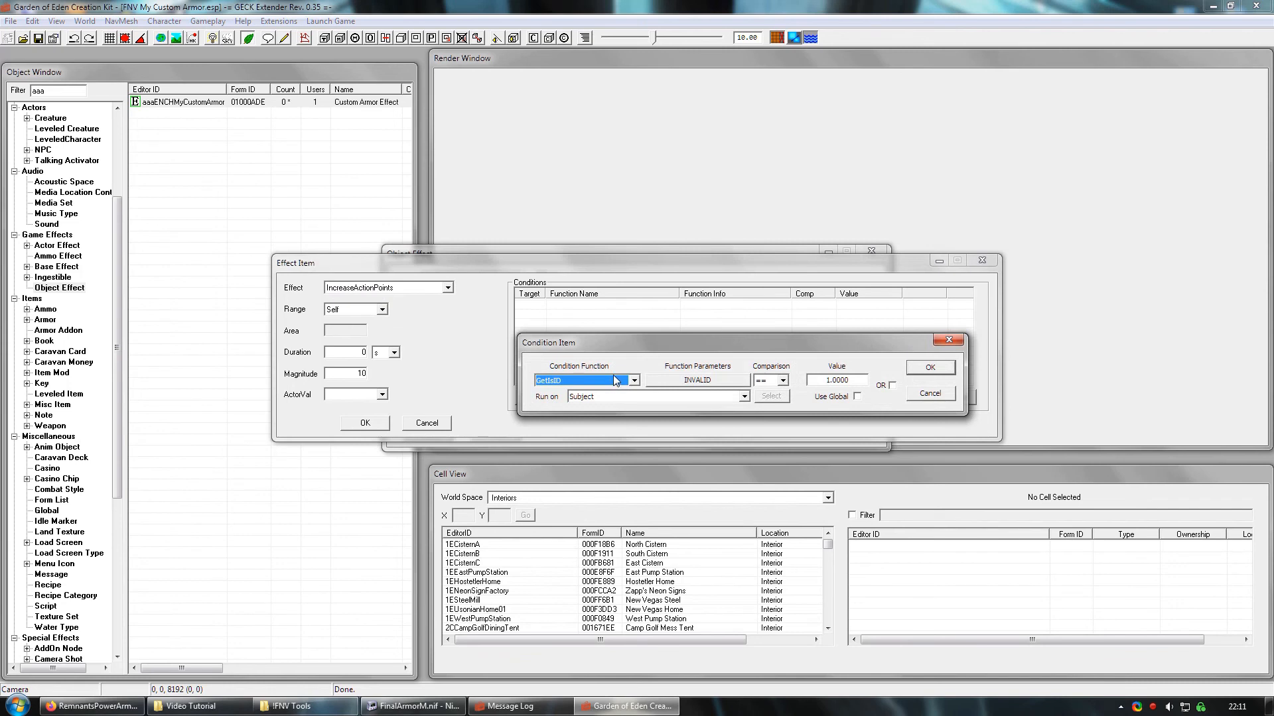
{"action": "type", "text": "getactorv"}
{"action": "left_click", "coordinate": [702, 384]}
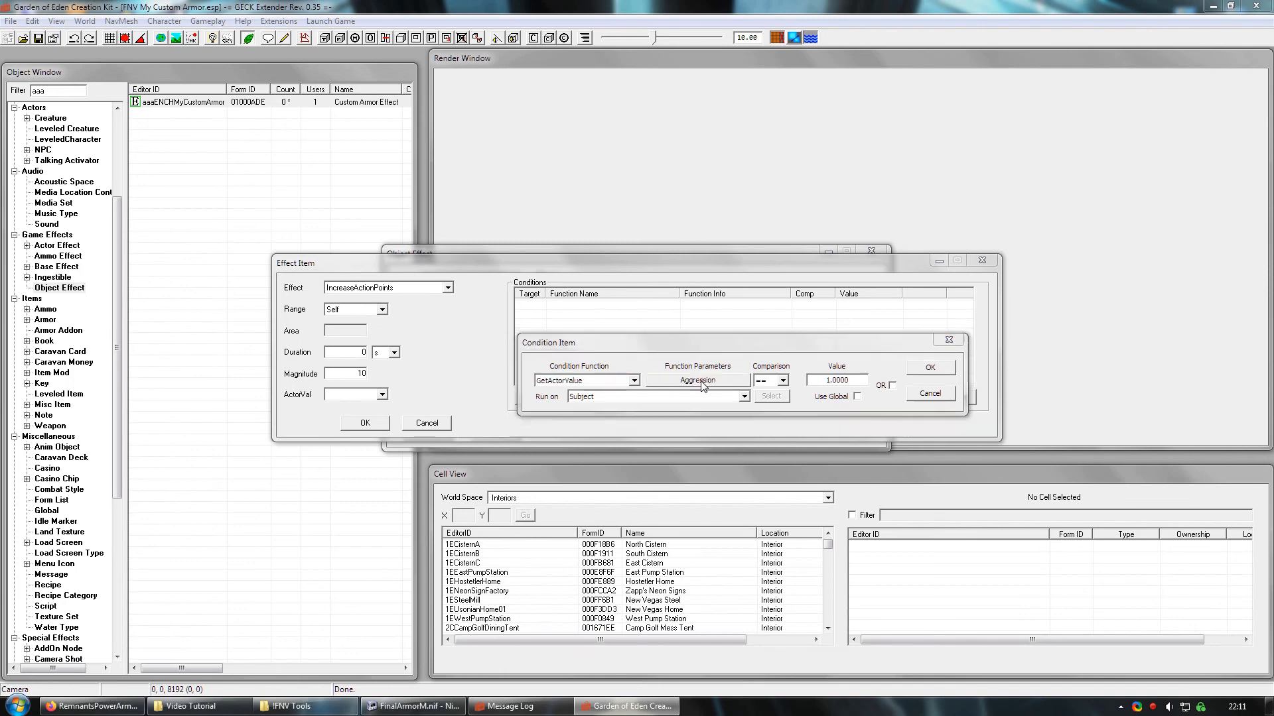
{"action": "type", "text": "k"}
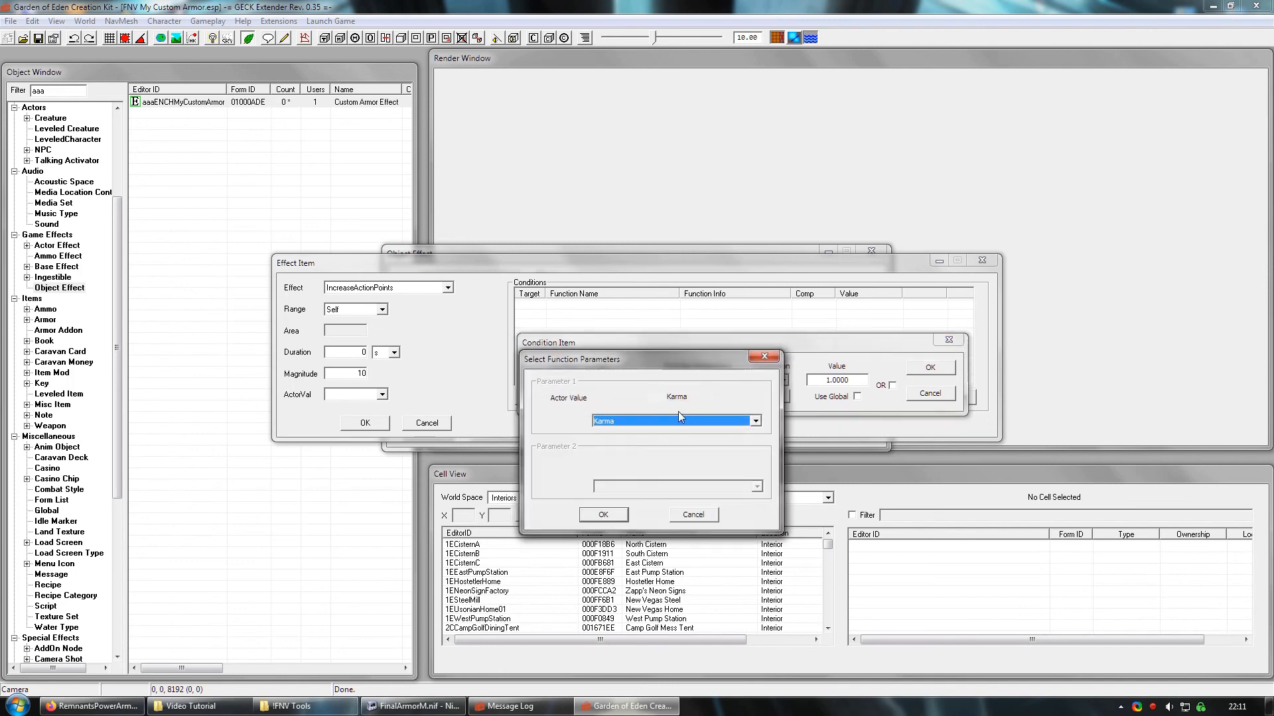
{"action": "left_click", "coordinate": [603, 515]}
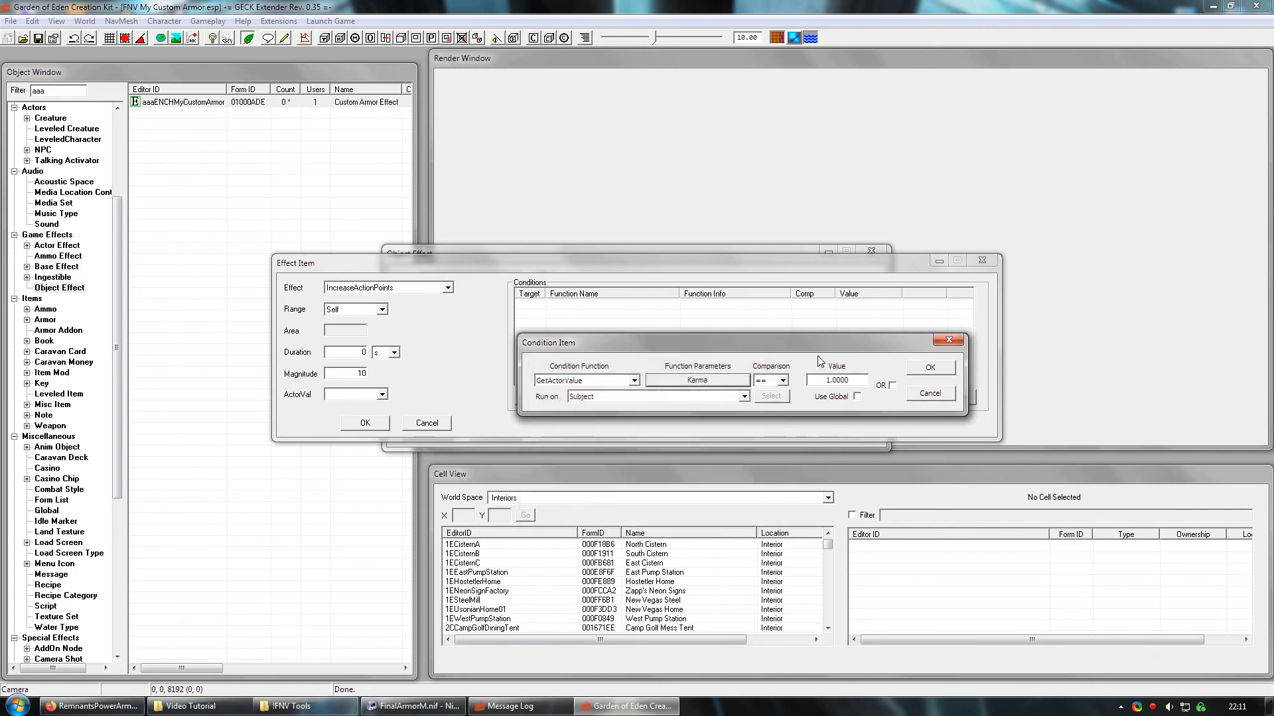
{"action": "left_click", "coordinate": [782, 381]}
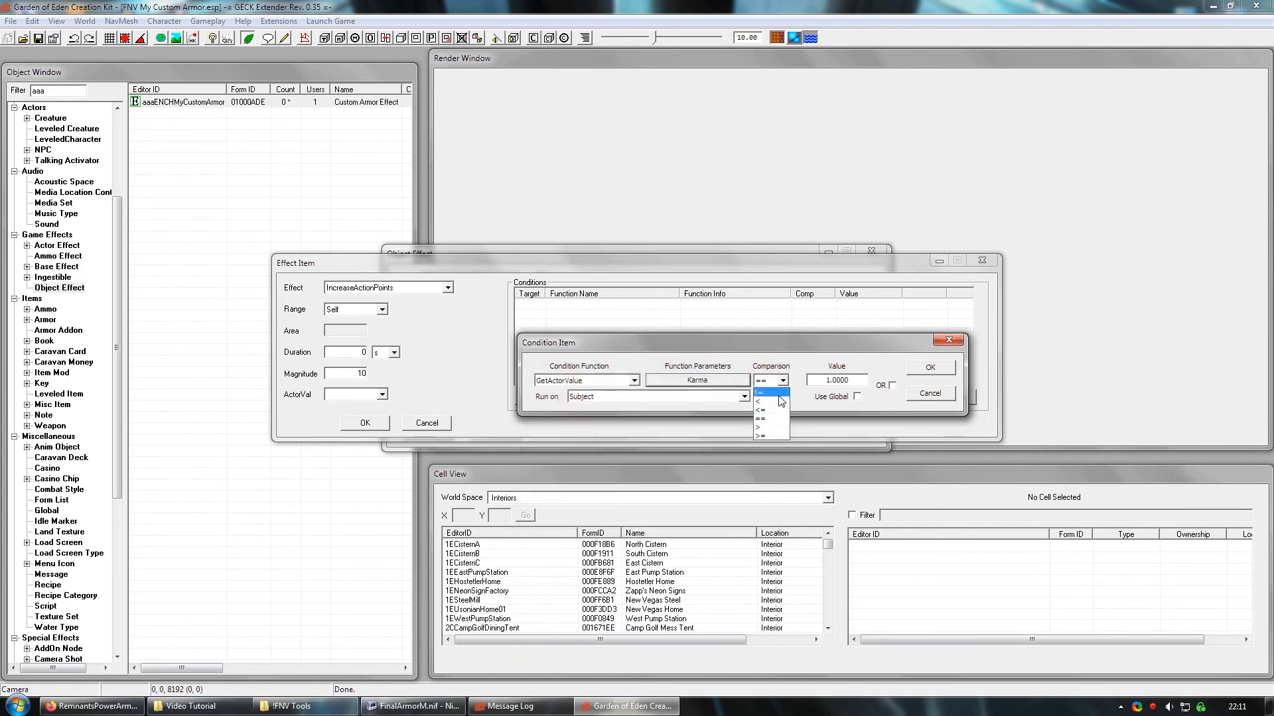
{"action": "left_click", "coordinate": [766, 427]}
{"action": "left_click", "coordinate": [825, 380]}
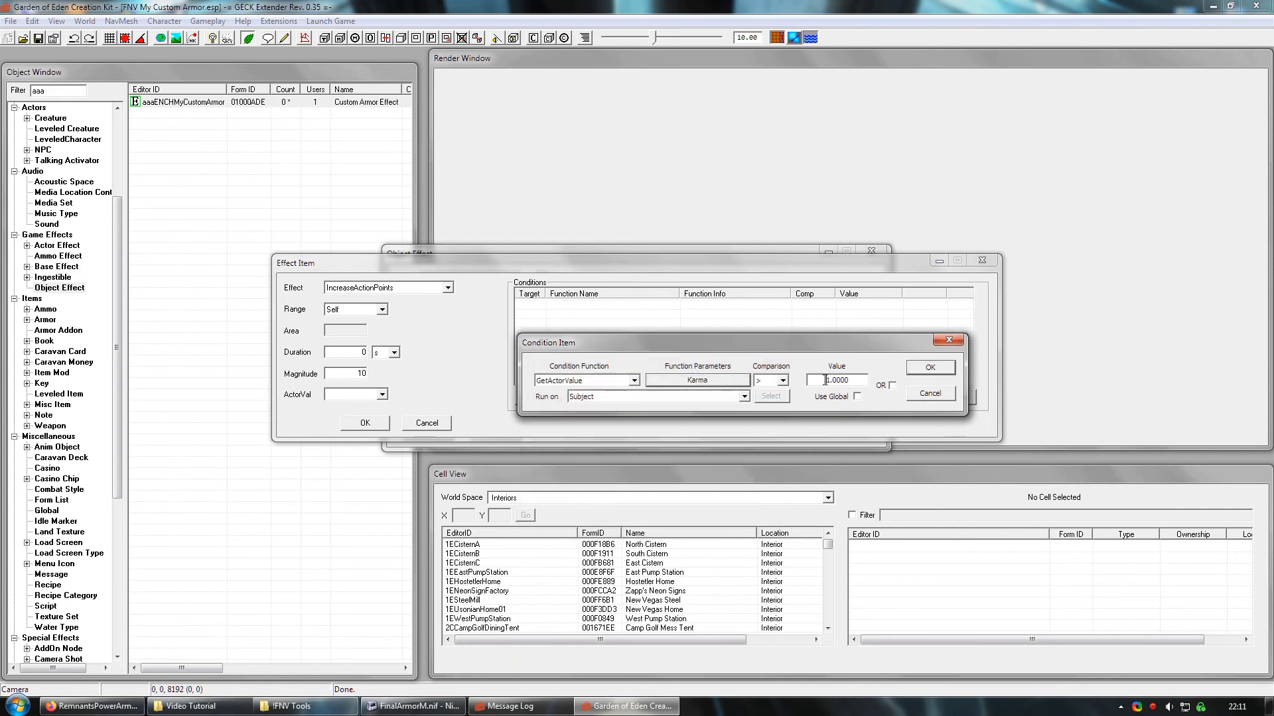
{"action": "double_click", "coordinate": [825, 380]}
{"action": "type", "text": "250"}
{"action": "left_click", "coordinate": [924, 369]}
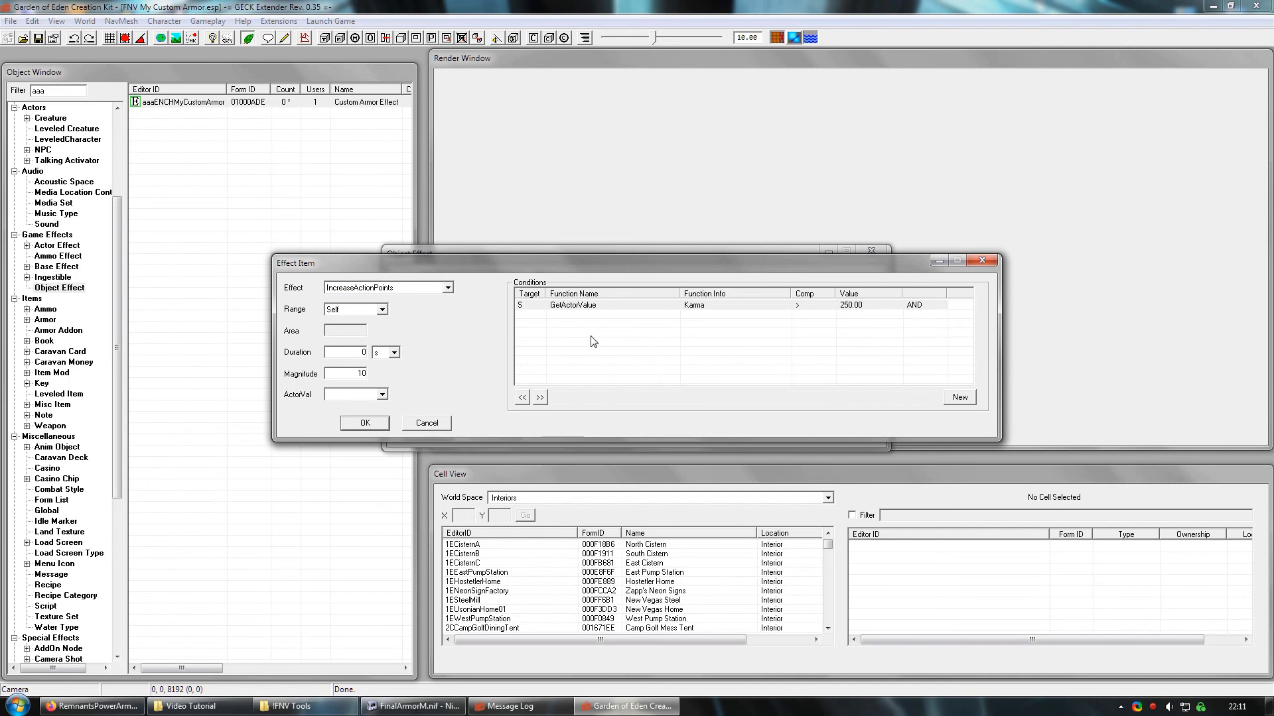
Step: Delete the Karma condition and accept the IncreaseActionPoints effect item
{"action": "left_click", "coordinate": [582, 307]}
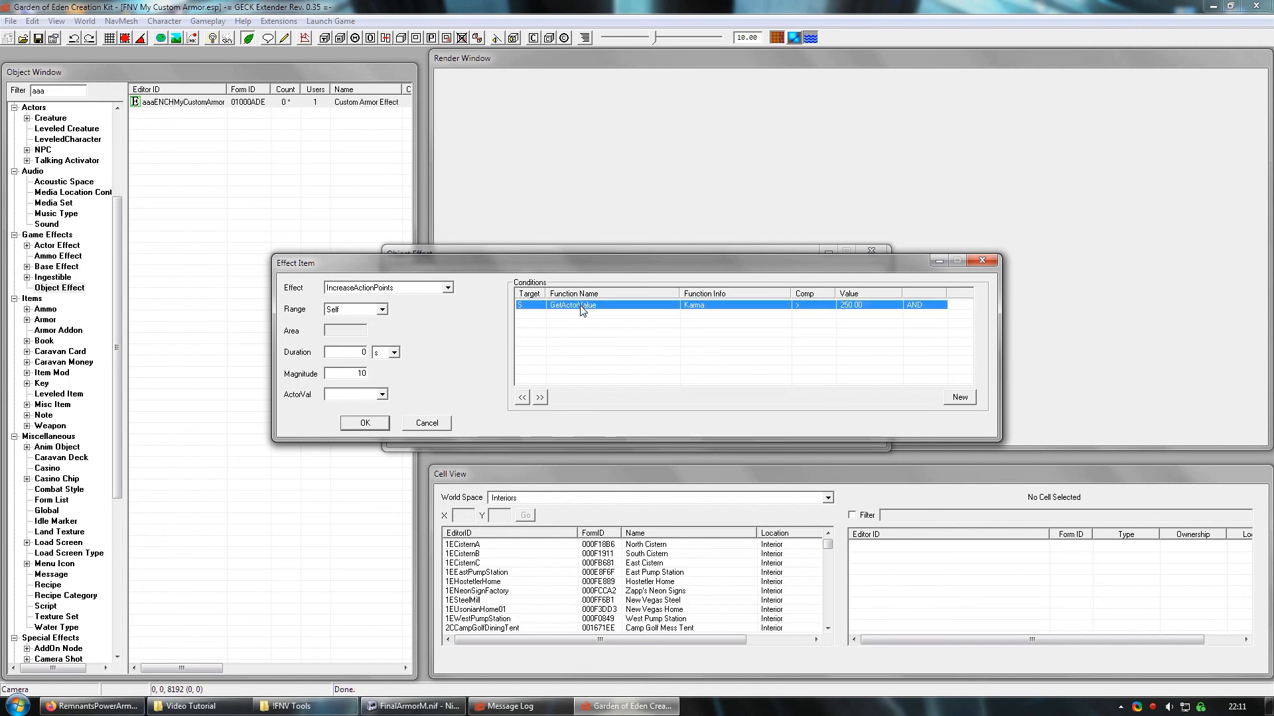
{"action": "key", "text": "Delete"}
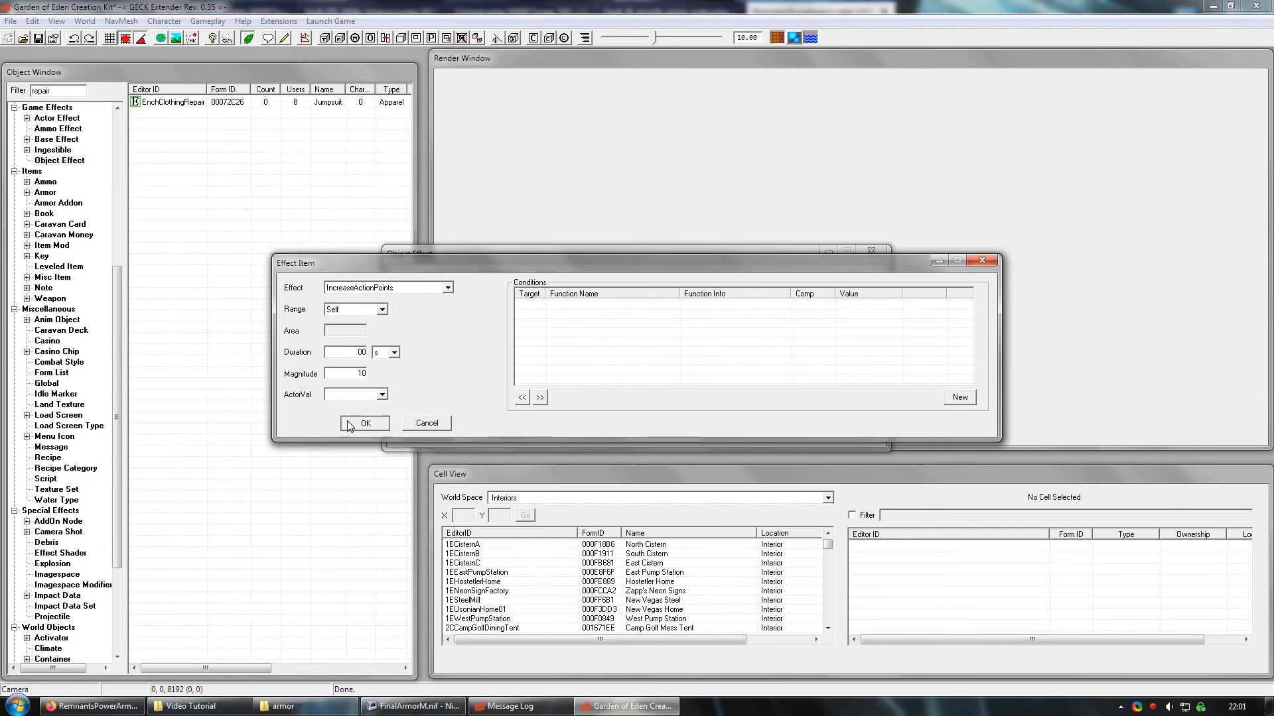
{"action": "key", "text": "Return"}
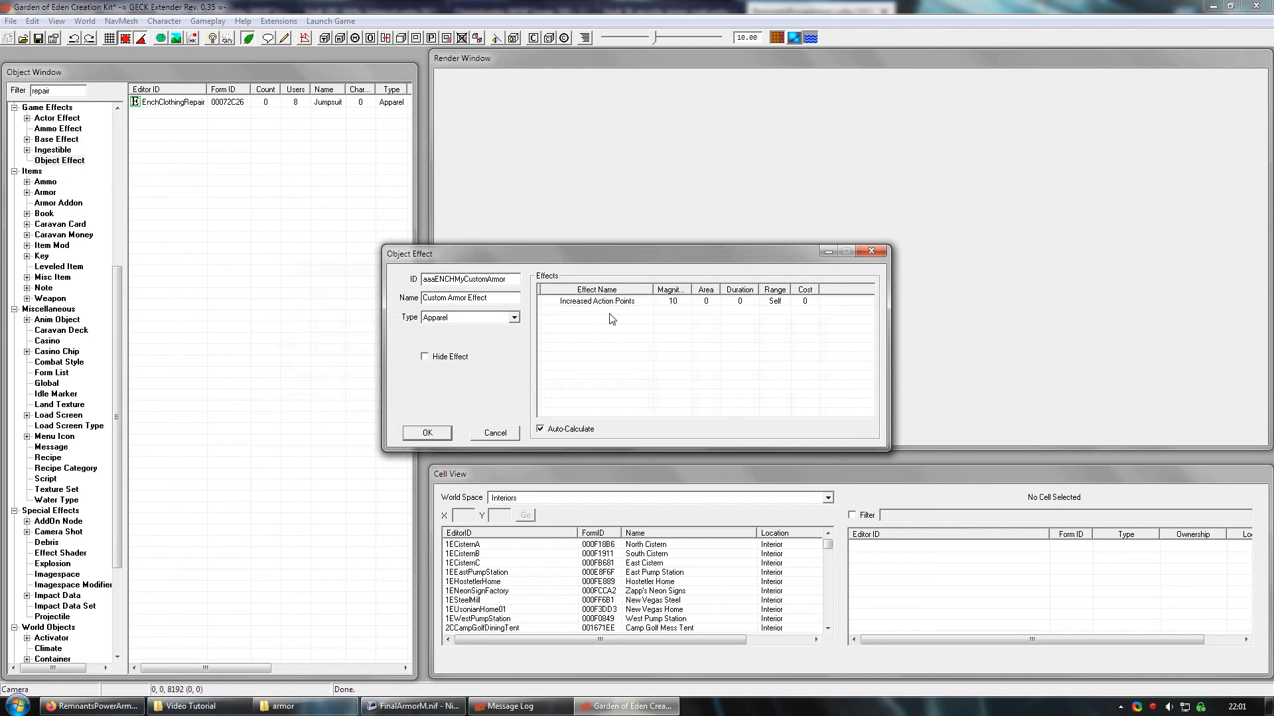
Step: Add a second effect item, IncreaseSkillGuns with magnitude 15, and save the object effect
{"action": "right_click", "coordinate": [608, 341]}
{"action": "left_click", "coordinate": [636, 347]}
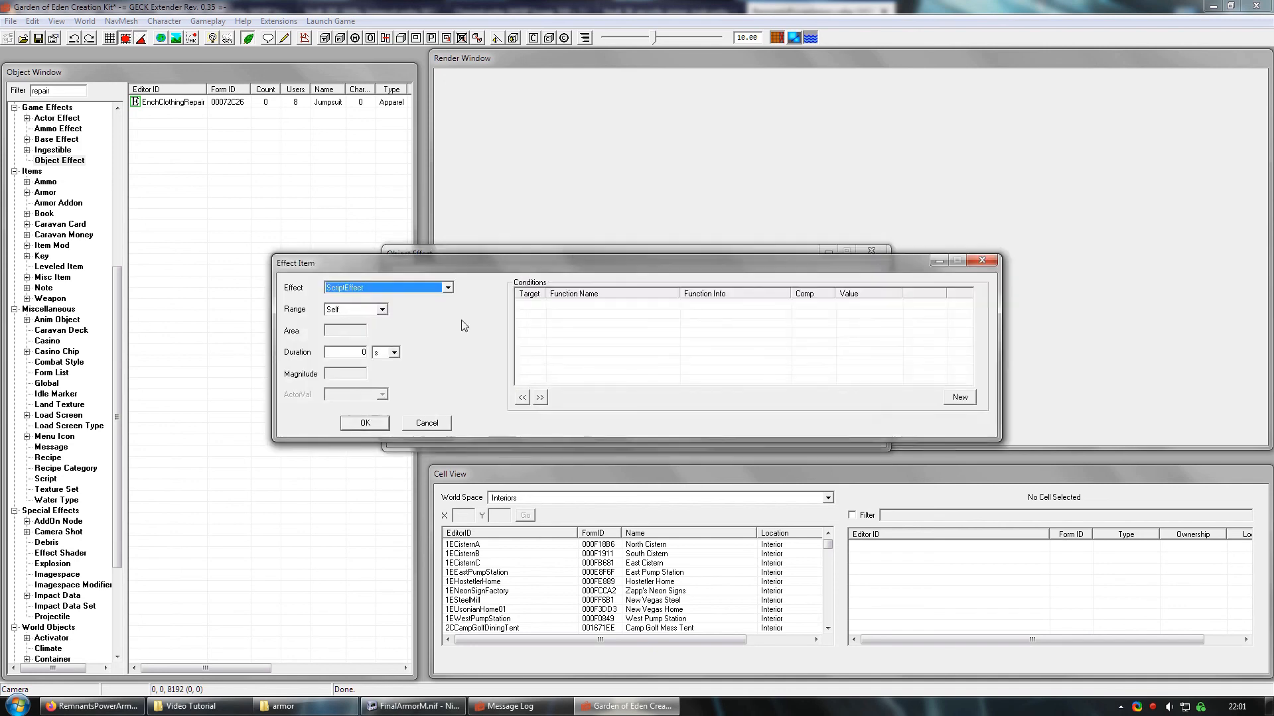
{"action": "left_click", "coordinate": [445, 290]}
{"action": "type", "text": "ints"}
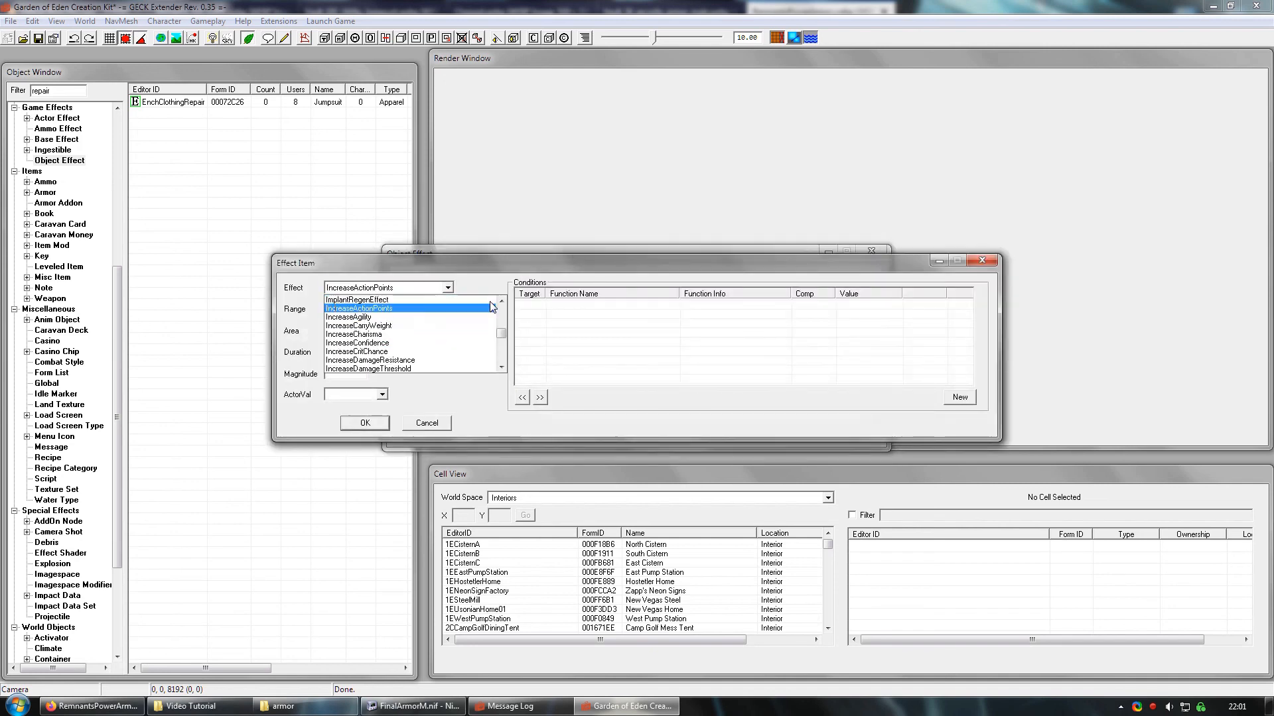
{"action": "scroll", "coordinate": [465, 318], "scroll_direction": "down", "scroll_amount": 5}
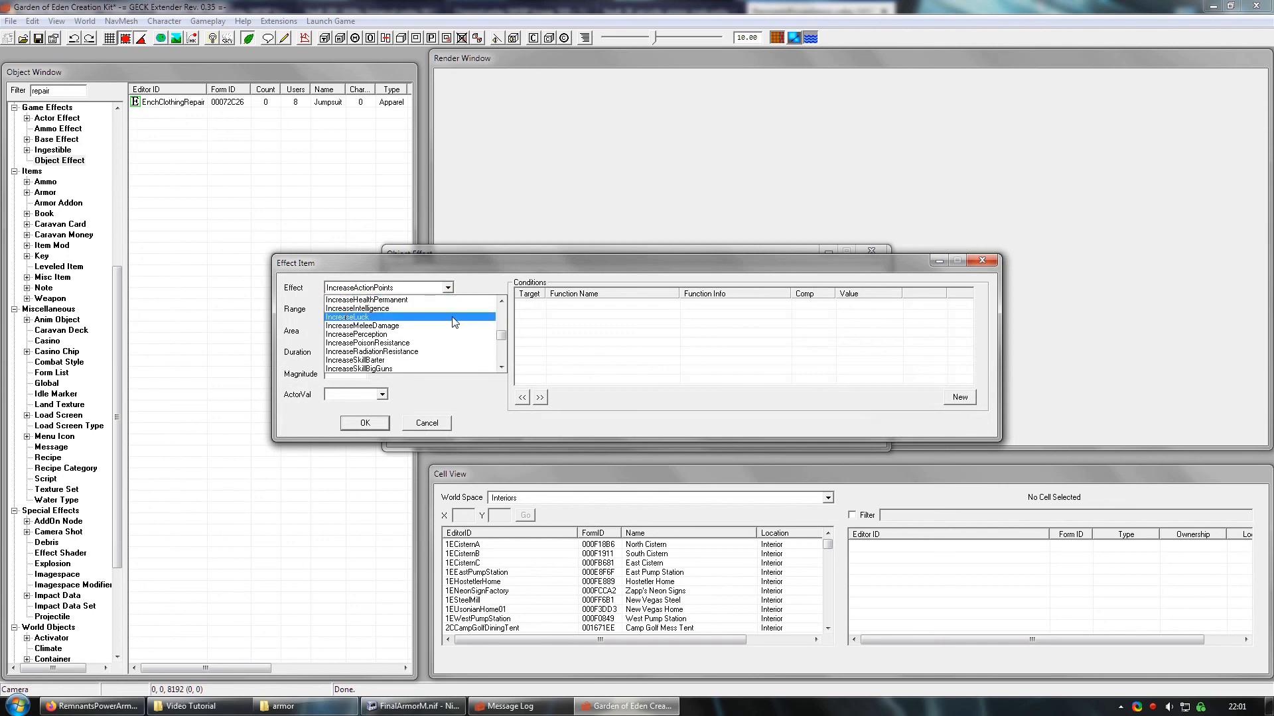
{"action": "scroll", "coordinate": [429, 328], "scroll_direction": "down", "scroll_amount": 2}
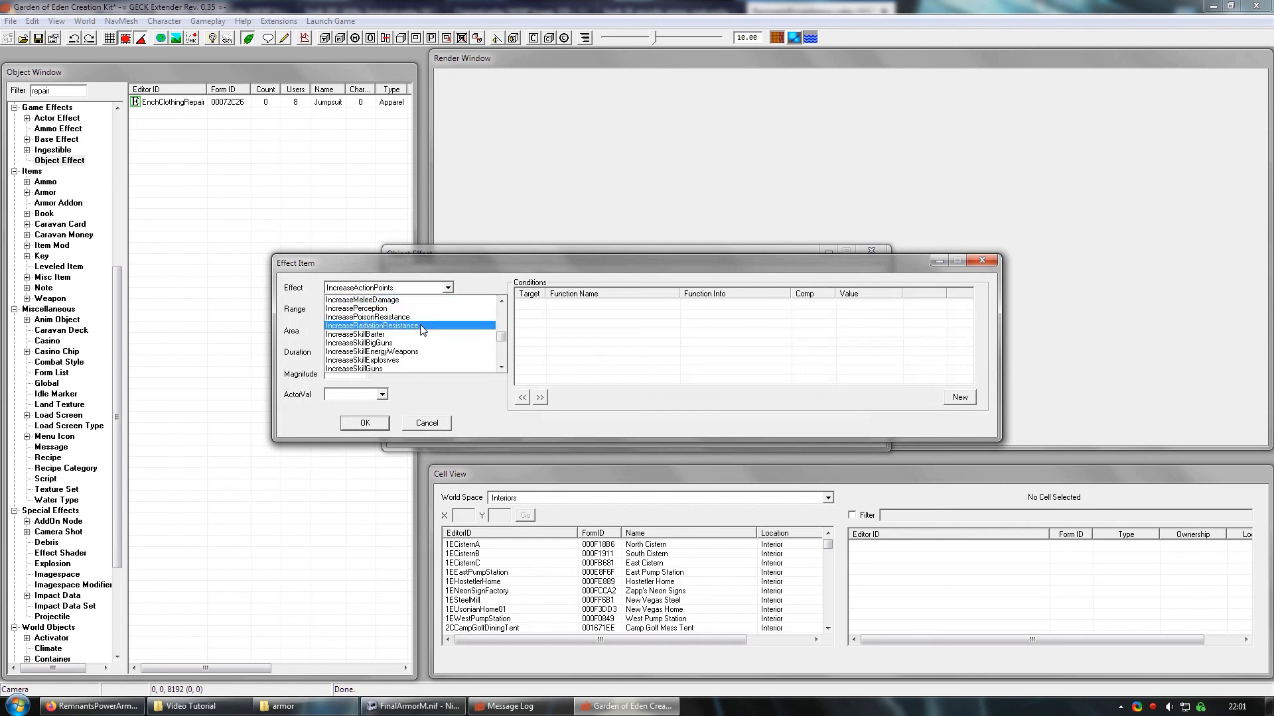
{"action": "left_click", "coordinate": [396, 343]}
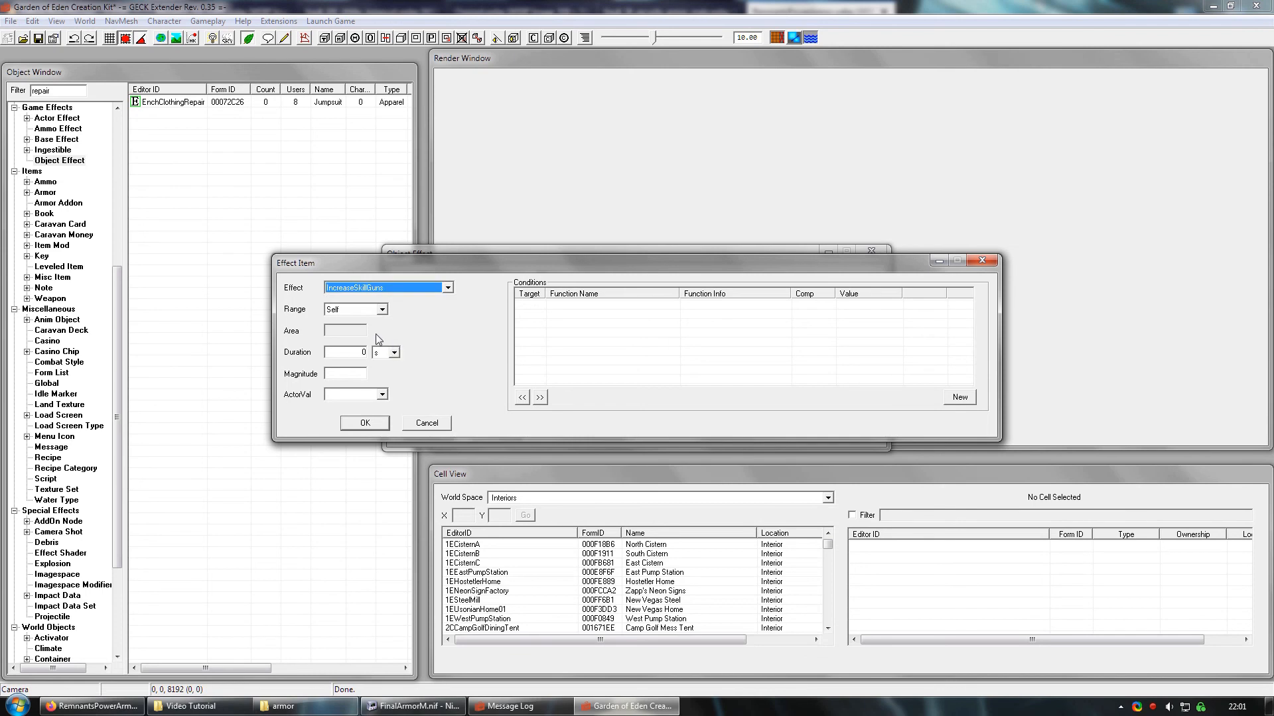
{"action": "left_click", "coordinate": [345, 373]}
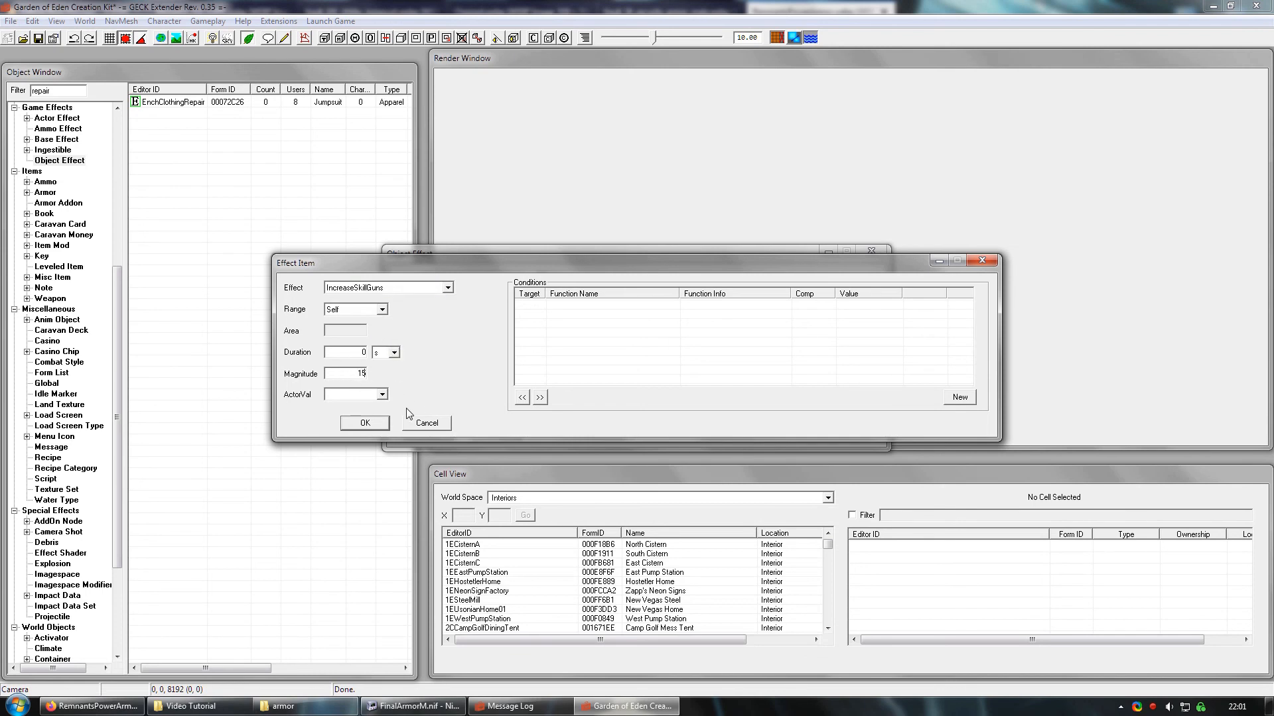
{"action": "left_click", "coordinate": [364, 423]}
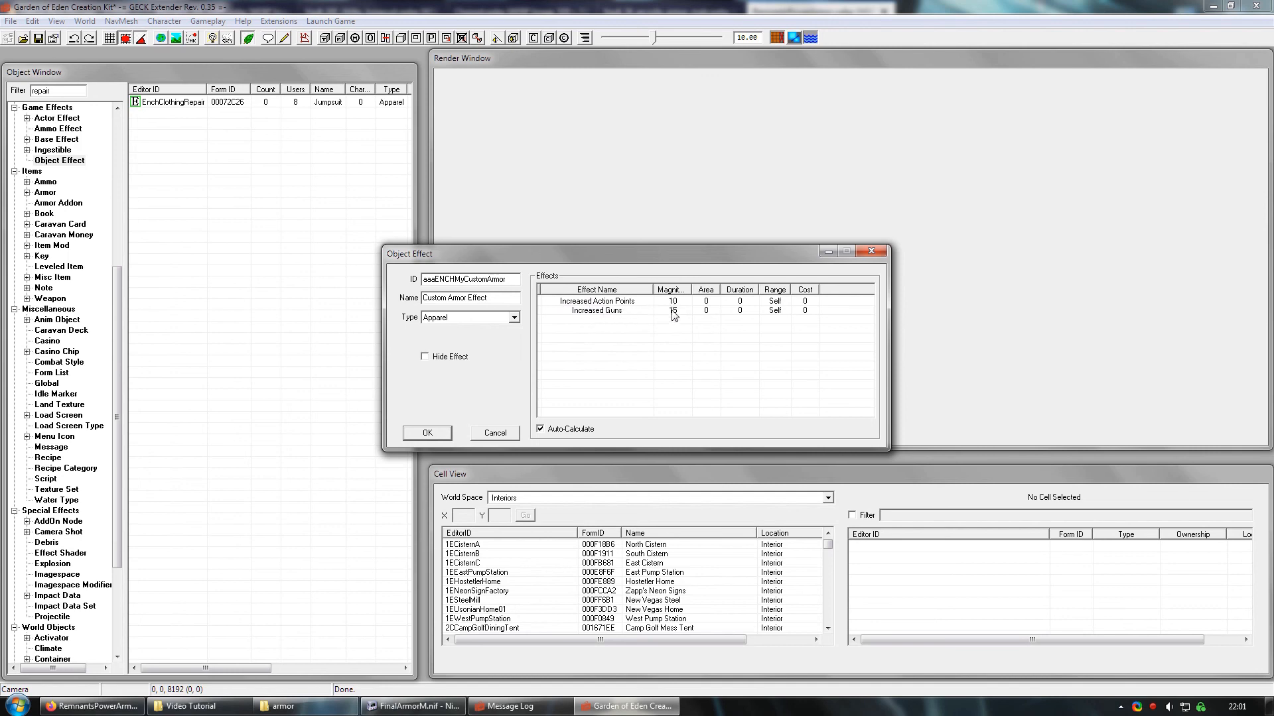
{"action": "left_click", "coordinate": [427, 433]}
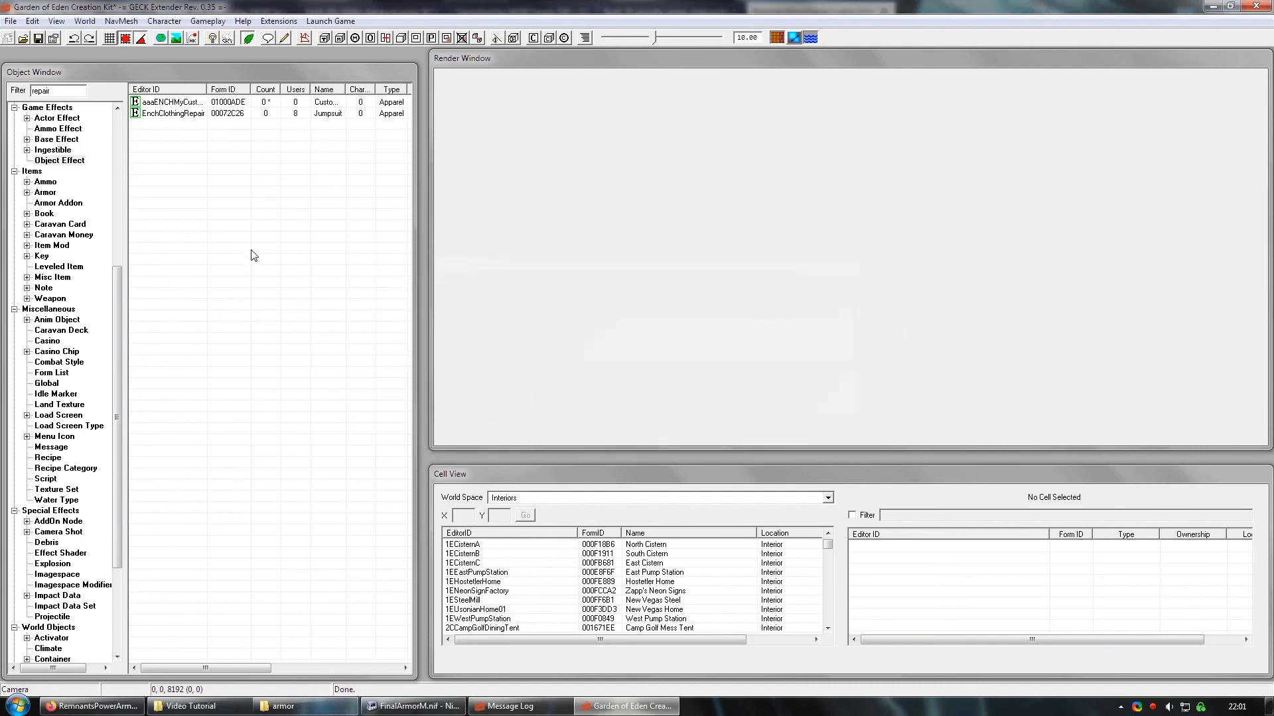
Step: Show the Armor items and filter the list by aaa
{"action": "left_click", "coordinate": [45, 193]}
{"action": "double_click", "coordinate": [53, 90]}
{"action": "type", "text": "aaa"}
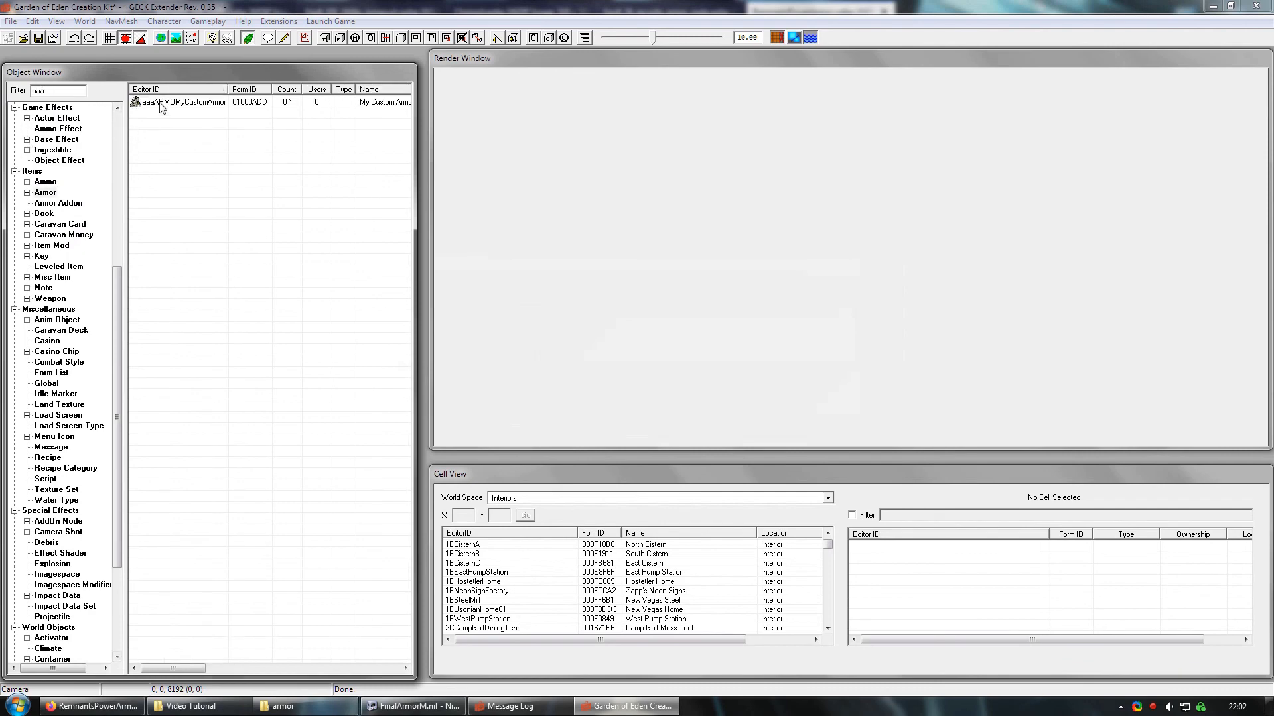
Step: Assign the object effect aaaENCHMyCustomArmor to the armor aaaARMOMyCustomArmor and accept the armor settings
{"action": "double_click", "coordinate": [160, 103]}
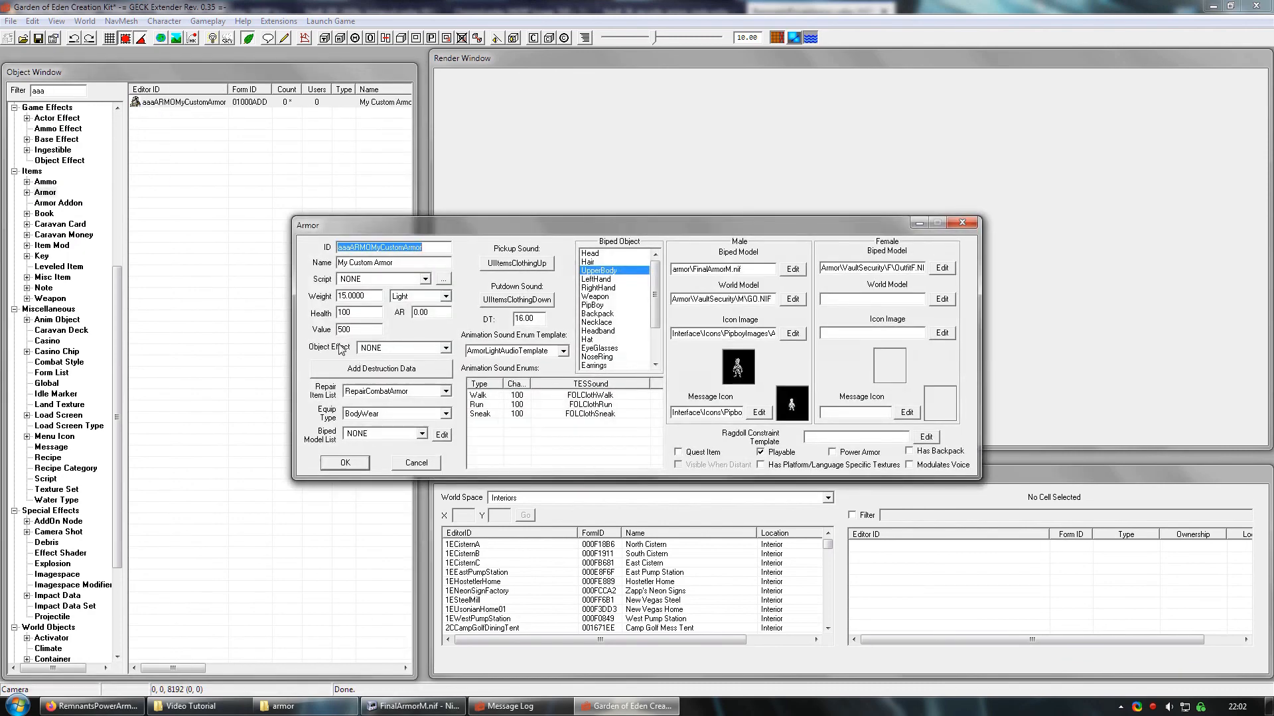
{"action": "left_click", "coordinate": [445, 348]}
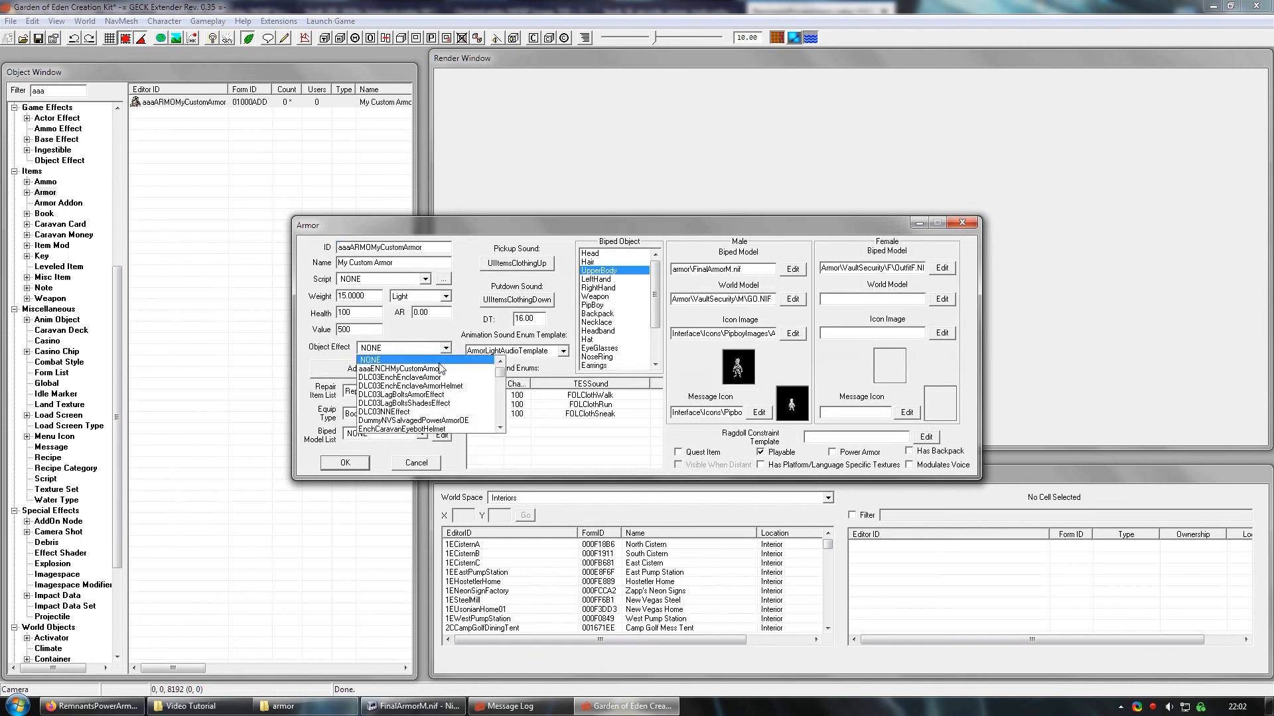
{"action": "left_click", "coordinate": [398, 369]}
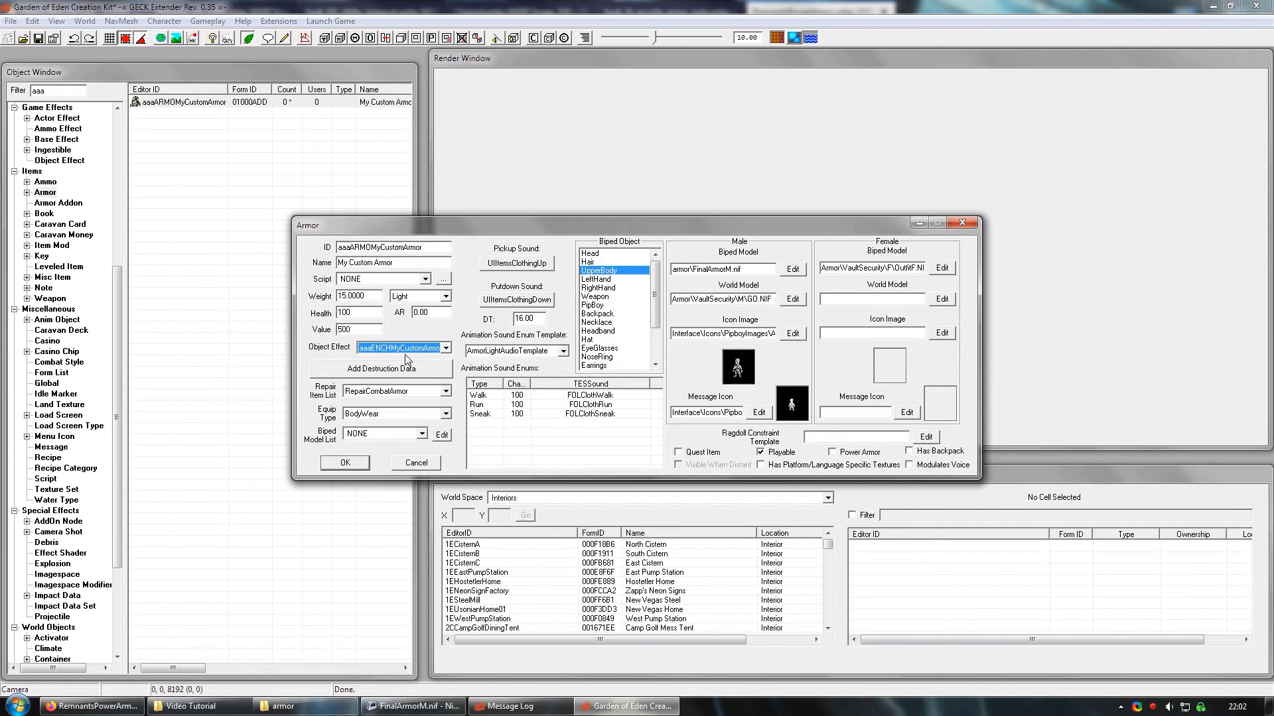
{"action": "left_click", "coordinate": [345, 462]}
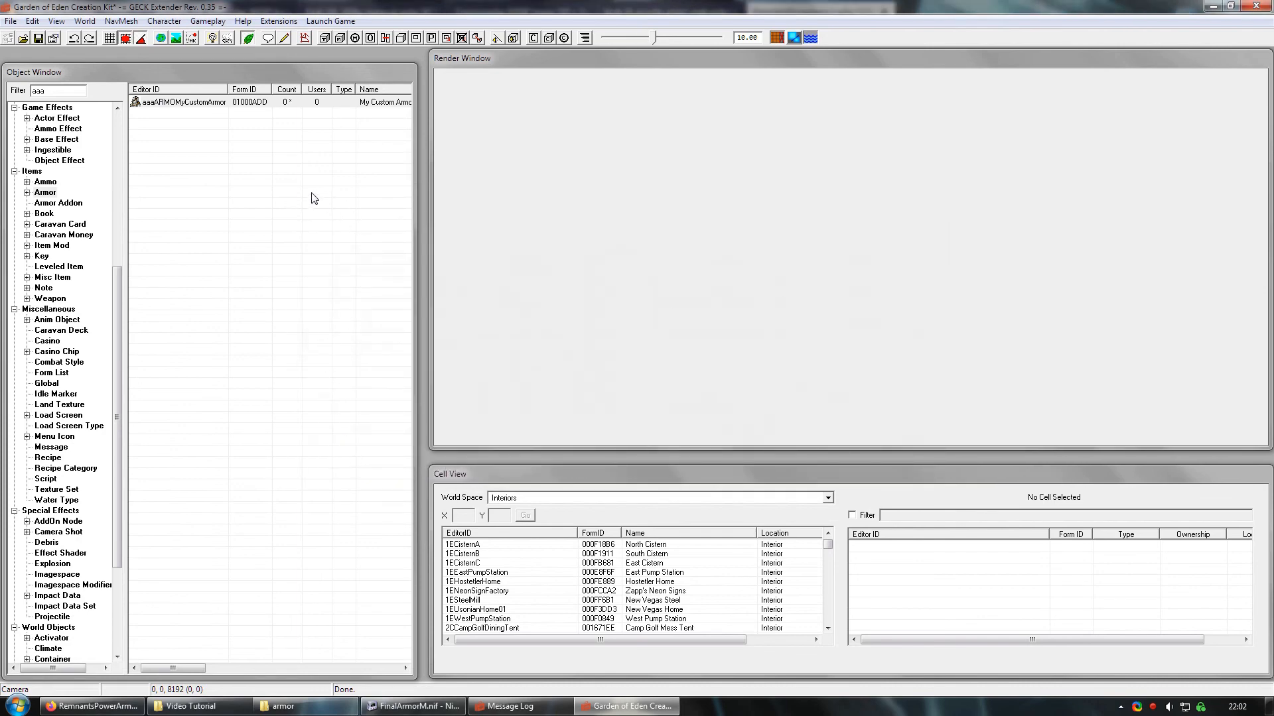
Step: Save the plugin in the Data folder as FNV My Custom Armor
{"action": "left_click", "coordinate": [38, 38]}
{"action": "type", "text": "FN"}
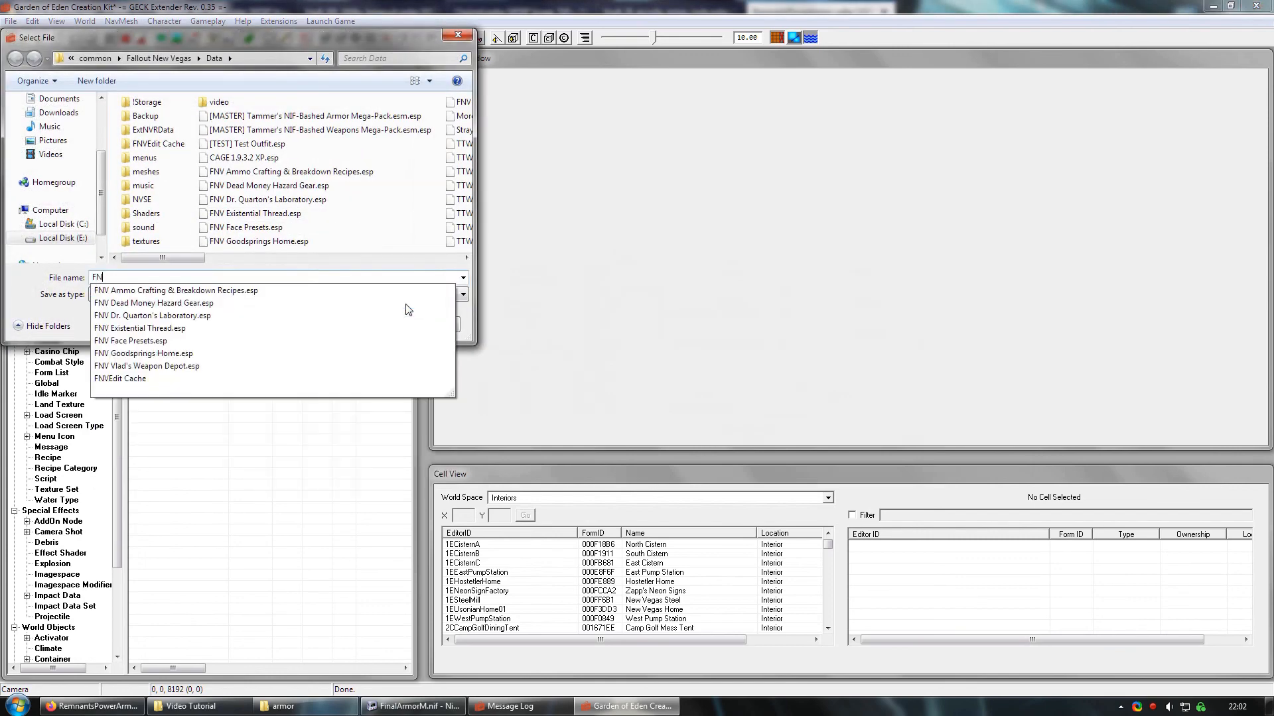
{"action": "type", "text": "V My Custo"}
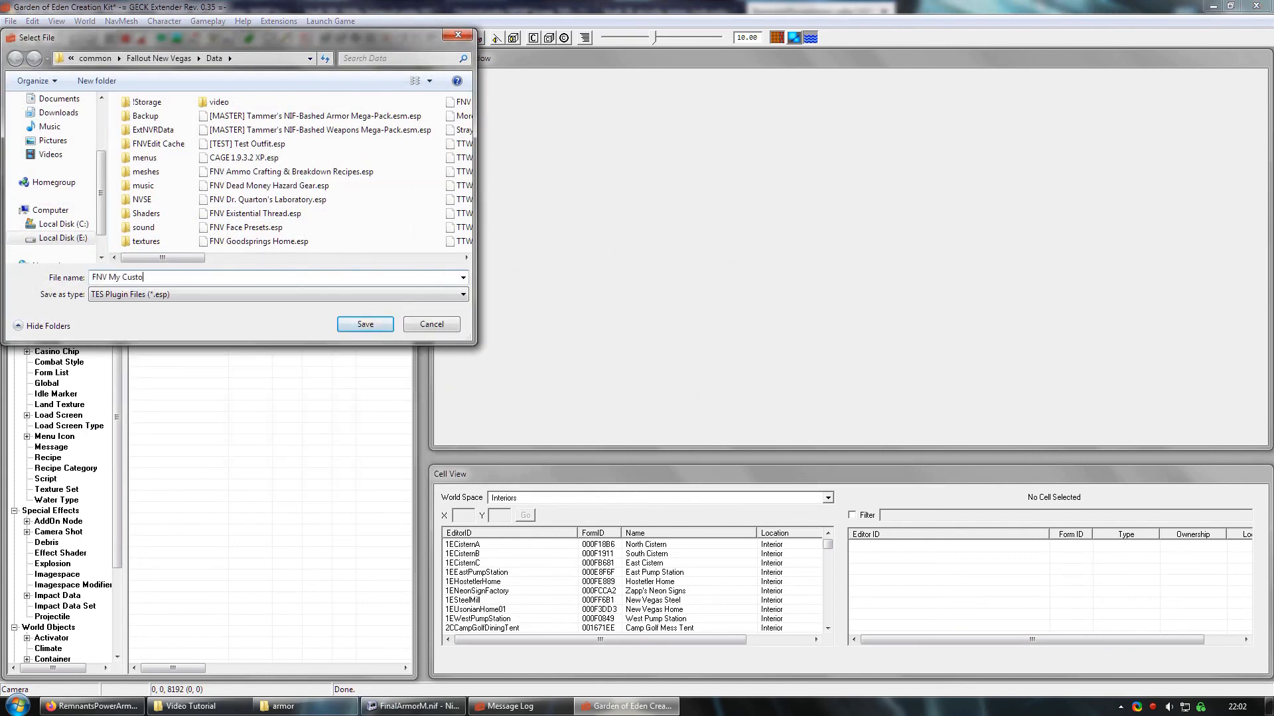
{"action": "type", "text": "m Armor"}
{"action": "left_click", "coordinate": [372, 325]}
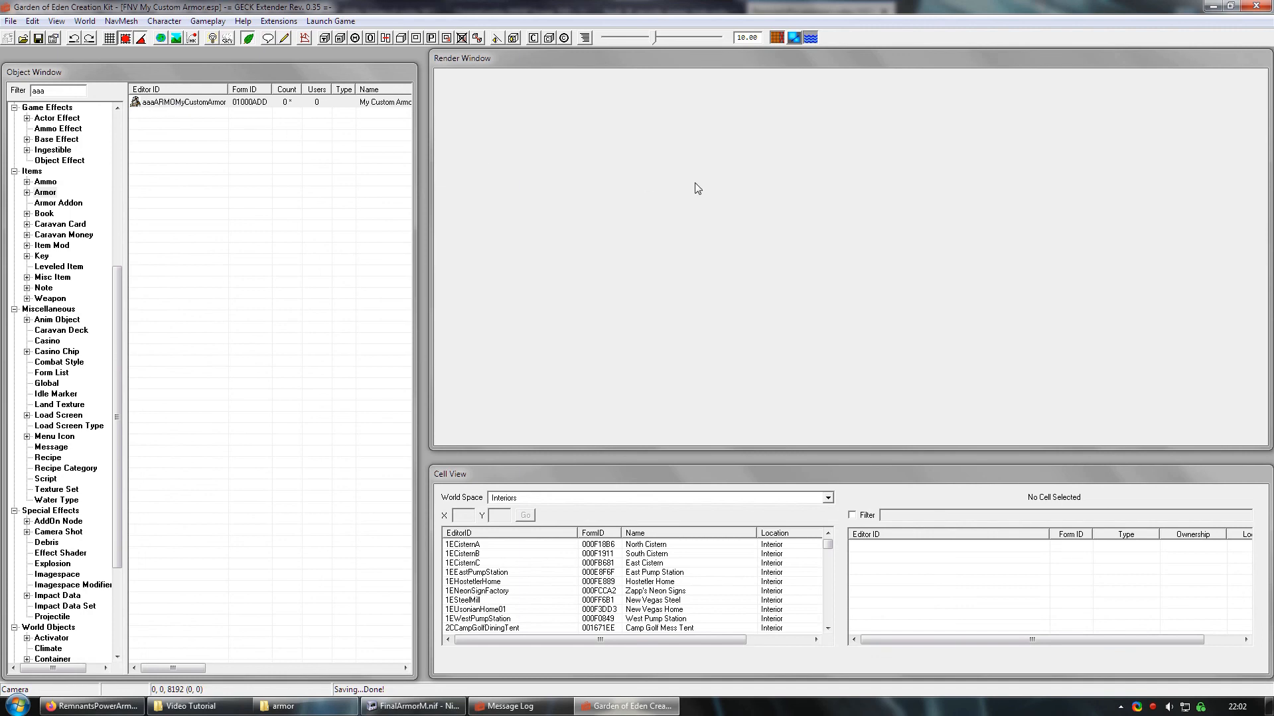
Step: Load the Goodsprings cell of the WastelandNV world space for editing
{"action": "left_click", "coordinate": [829, 498]}
{"action": "scroll", "coordinate": [583, 564], "scroll_direction": "down", "scroll_amount": 3}
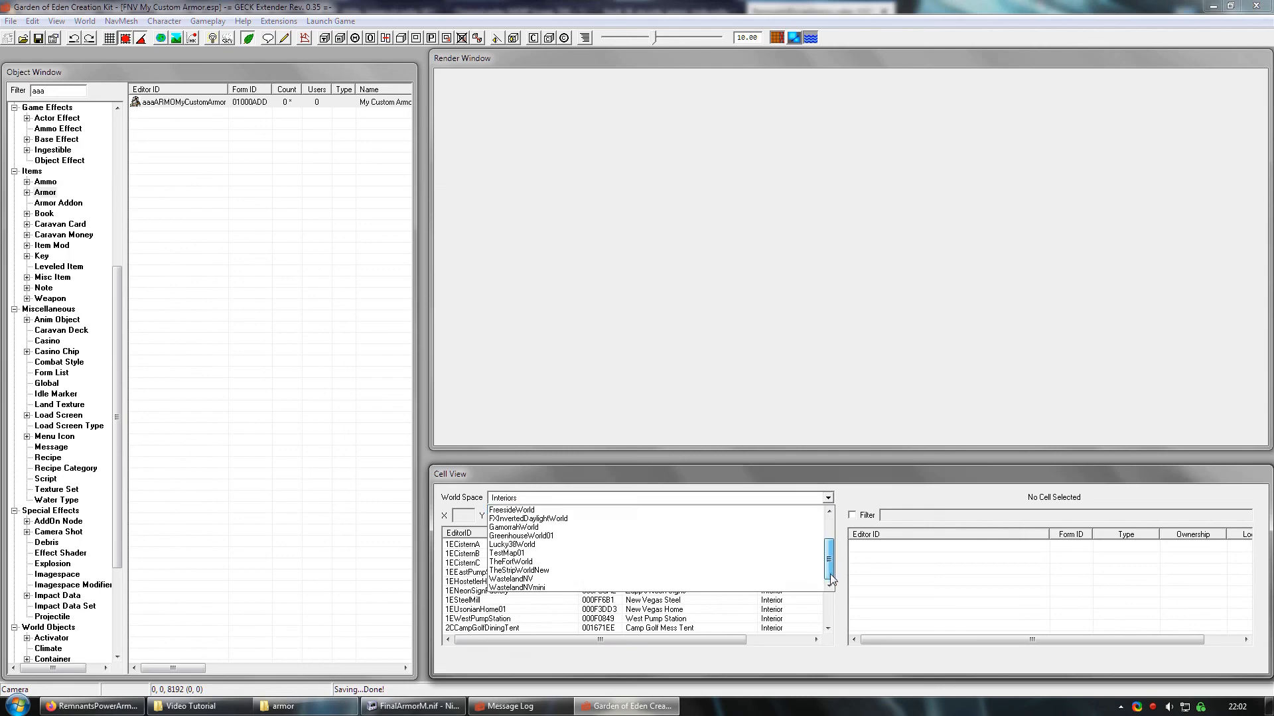
{"action": "left_click", "coordinate": [583, 580]}
{"action": "left_click", "coordinate": [527, 600]}
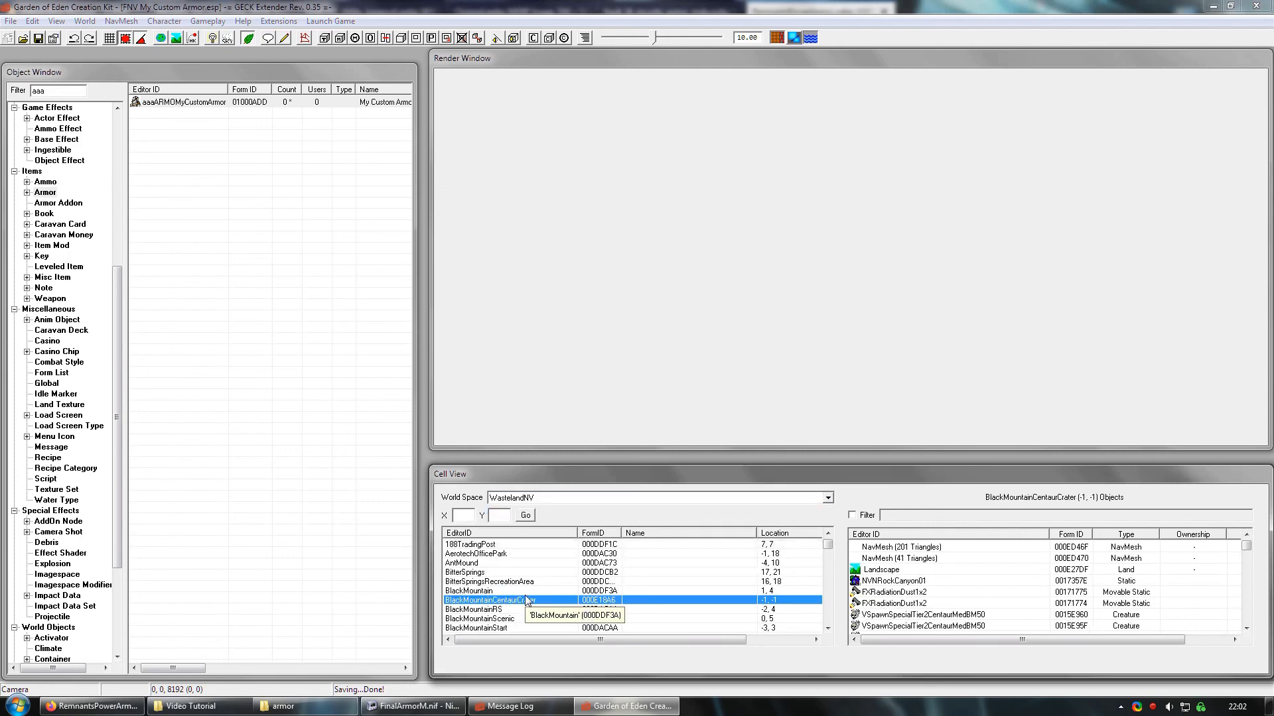
{"action": "type", "text": "go"}
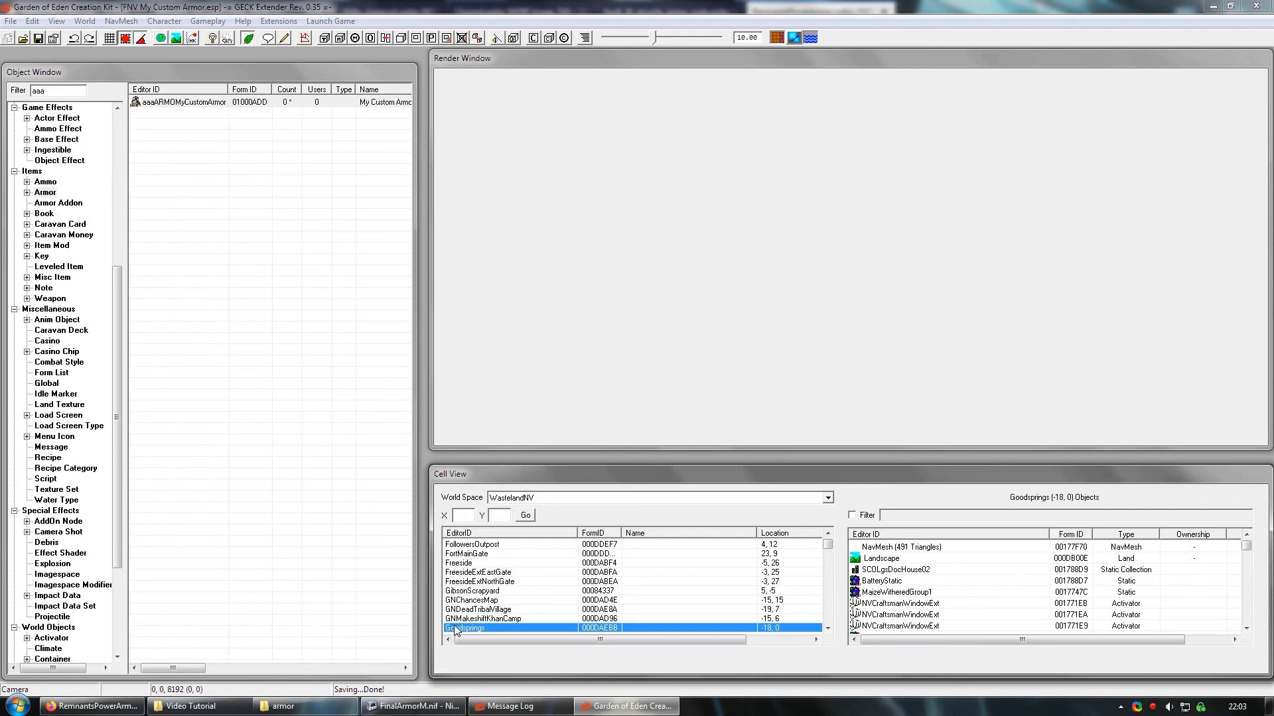
{"action": "double_click", "coordinate": [455, 628]}
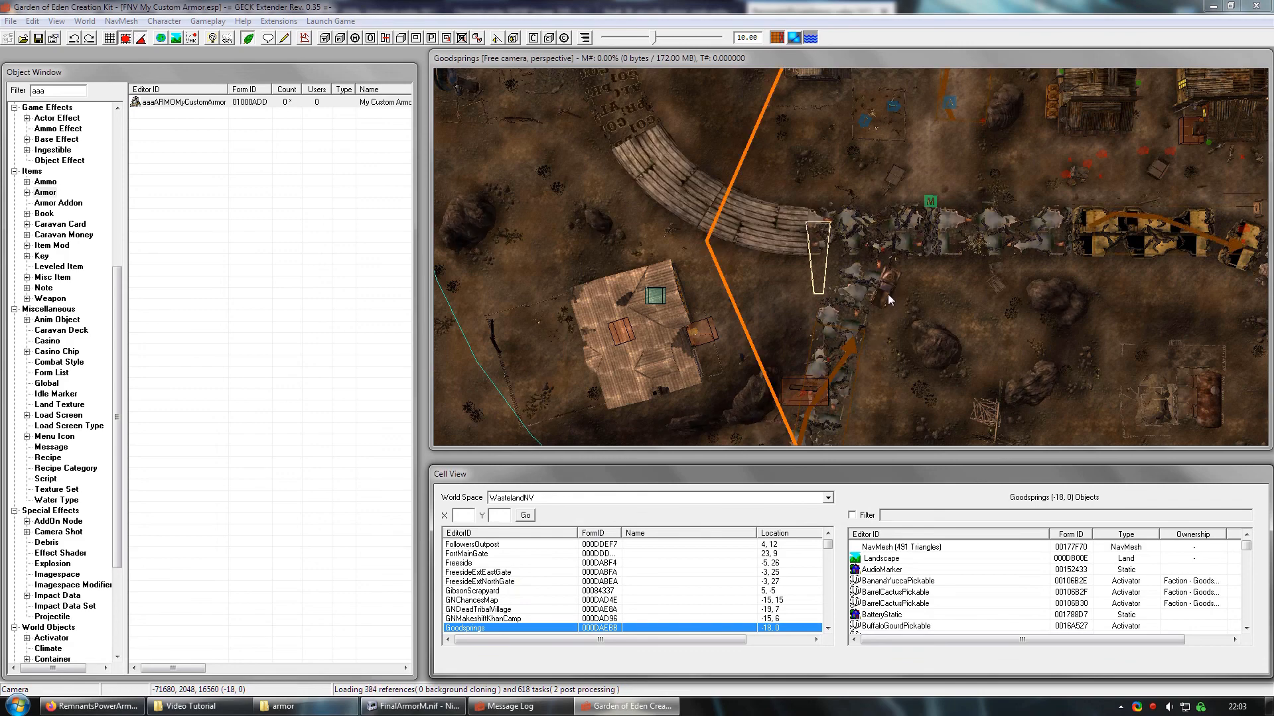
Step: Place an aaaARMOMyCustomArmor reference in the bed of the NVTruck on the Goodsprings road
{"action": "left_click", "coordinate": [886, 291]}
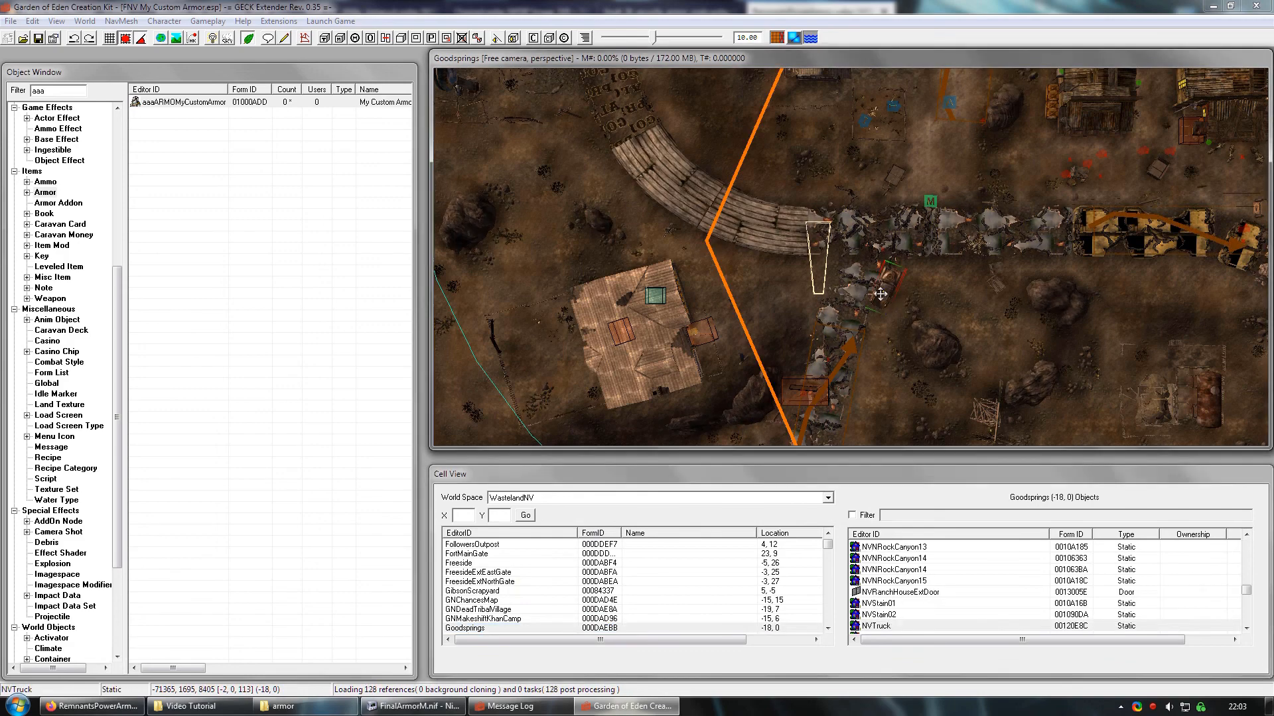
{"action": "key", "text": "t"}
{"action": "middle_click_drag", "start_coordinate": [889, 287], "coordinate": [855, 284], "text": "shift"}
{"action": "scroll", "coordinate": [870, 256], "scroll_direction": "up", "scroll_amount": 3}
{"action": "scroll", "coordinate": [871, 256], "scroll_direction": "up", "scroll_amount": 1}
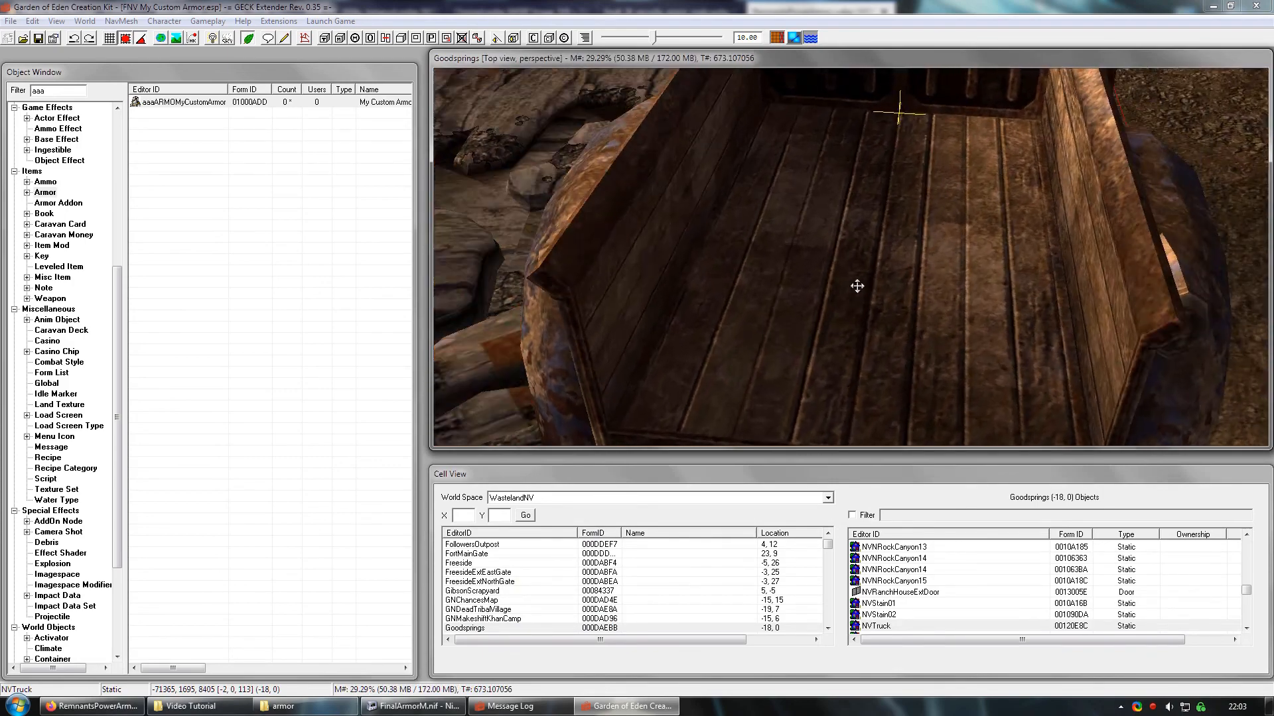
{"action": "left_click", "coordinate": [142, 74]}
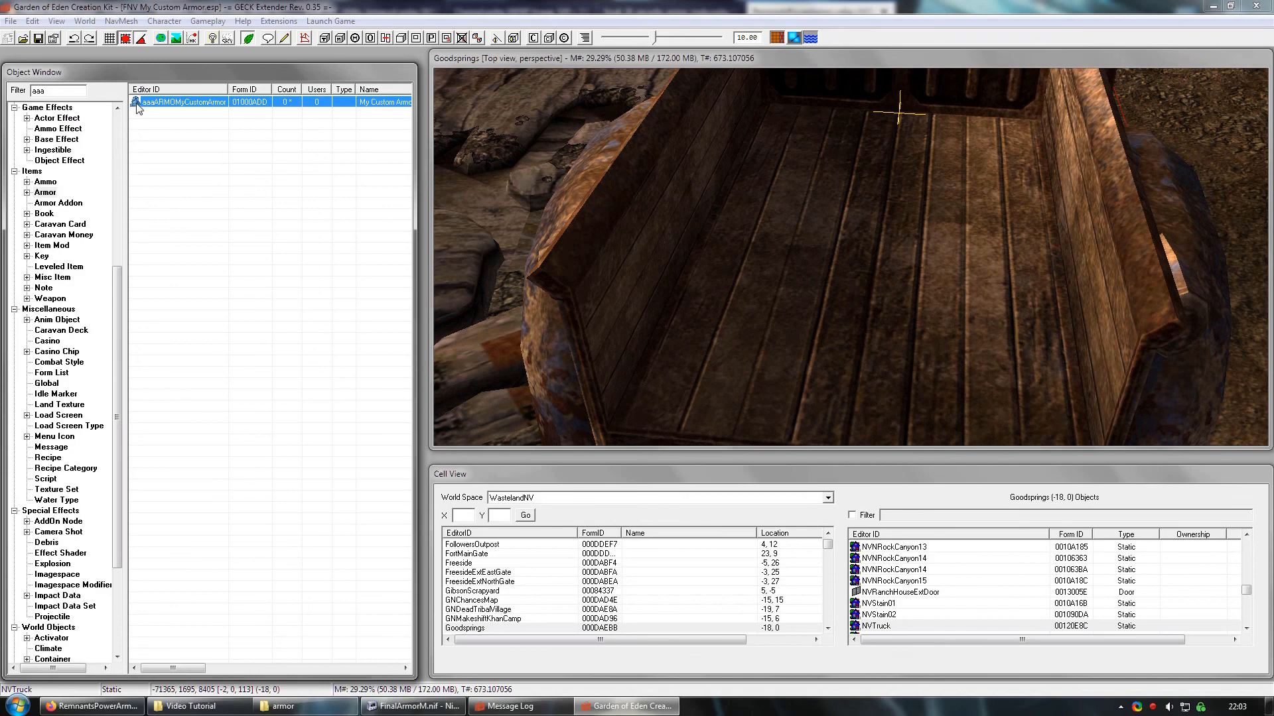
{"action": "left_click_drag", "start_coordinate": [137, 107], "coordinate": [861, 153]}
{"action": "scroll", "coordinate": [855, 259], "scroll_direction": "down", "scroll_amount": 2}
{"action": "key", "text": "f"}
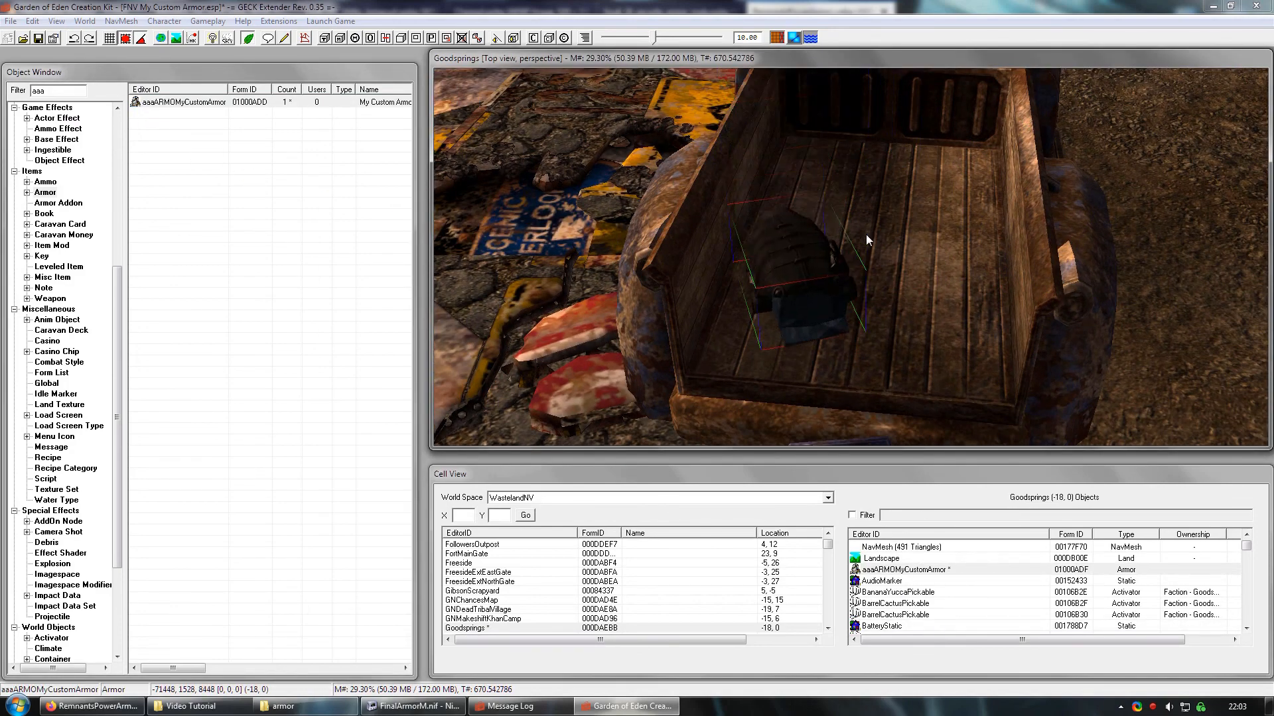
Step: Move the placed armor within the truck bed and drop it onto the bed's floor near the tailgate
{"action": "left_click_drag", "start_coordinate": [866, 233], "coordinate": [878, 204]}
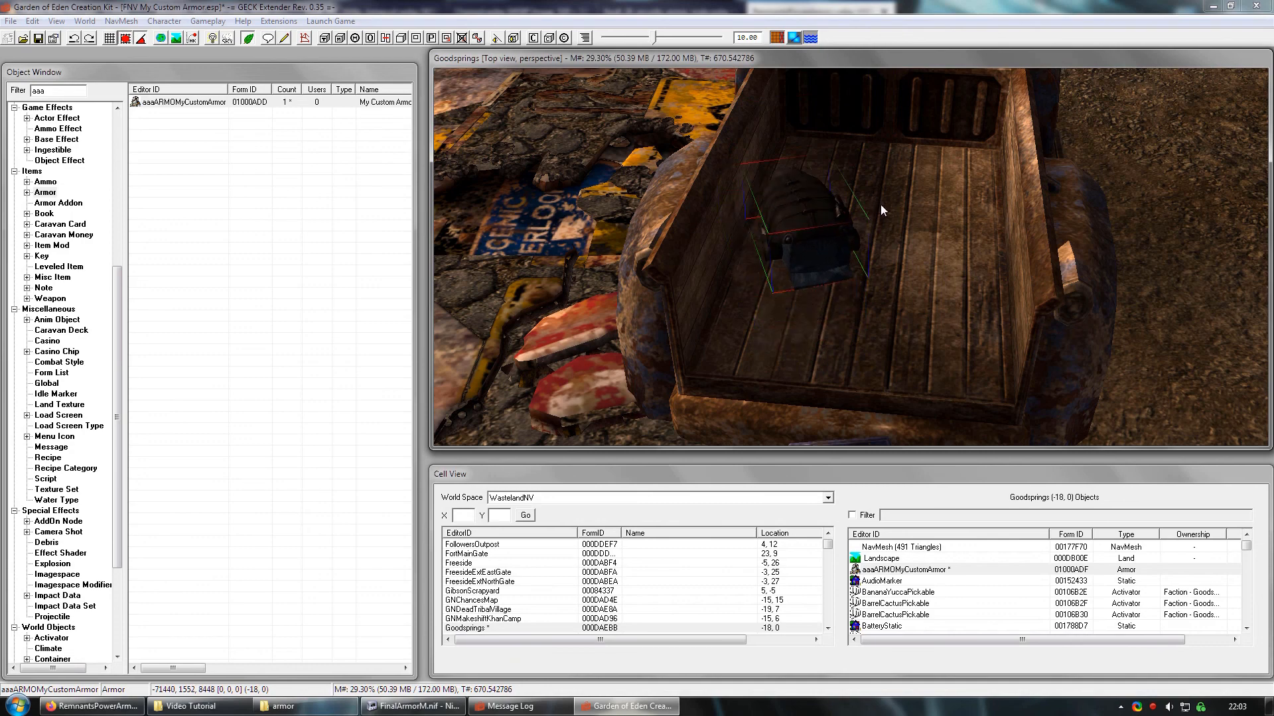
{"action": "key", "text": "f"}
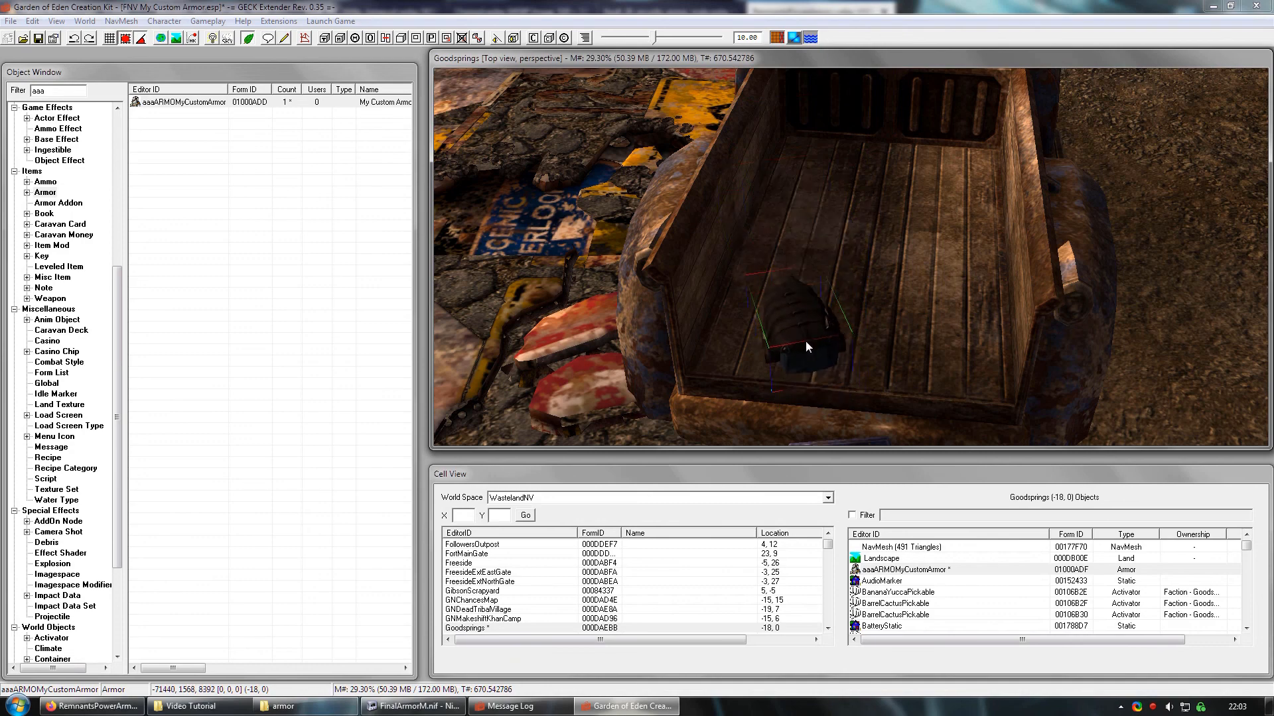
{"action": "left_click_drag", "start_coordinate": [806, 341], "coordinate": [800, 340]}
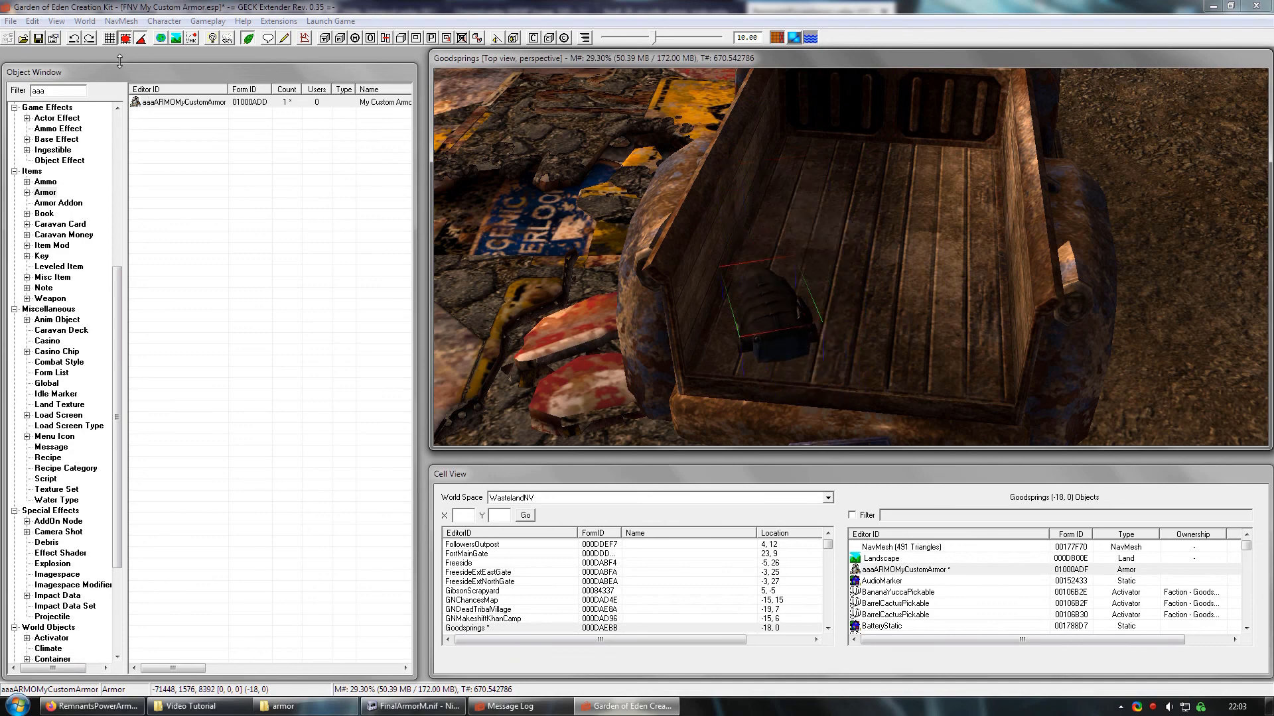
Step: Turn off grid and angle snapping, and fine-tune the armor's position on the truck bed floor
{"action": "left_click", "coordinate": [129, 41]}
{"action": "left_click", "coordinate": [141, 40]}
{"action": "mouse_move", "coordinate": [749, 302]}
{"action": "left_mouse_down"}
{"action": "mouse_move", "coordinate": [778, 305]}
{"action": "mouse_move", "coordinate": [770, 293]}
{"action": "left_mouse_up"}
{"action": "key", "text": "f"}
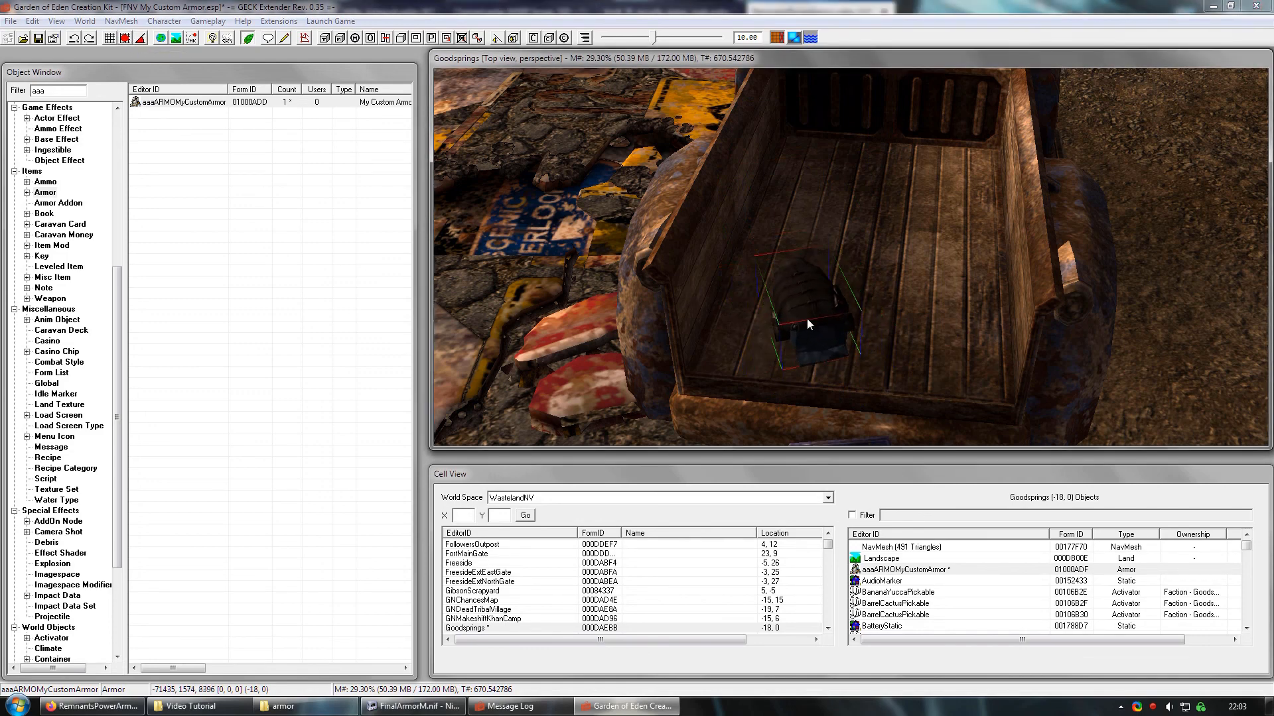
Step: Rotate the placed armor to about 52 degrees around its vertical axis and save the plugin
{"action": "right_click_drag", "start_coordinate": [806, 318], "coordinate": [794, 309]}
{"action": "middle_click_drag", "start_coordinate": [794, 309], "coordinate": [750, 292], "text": "shift"}
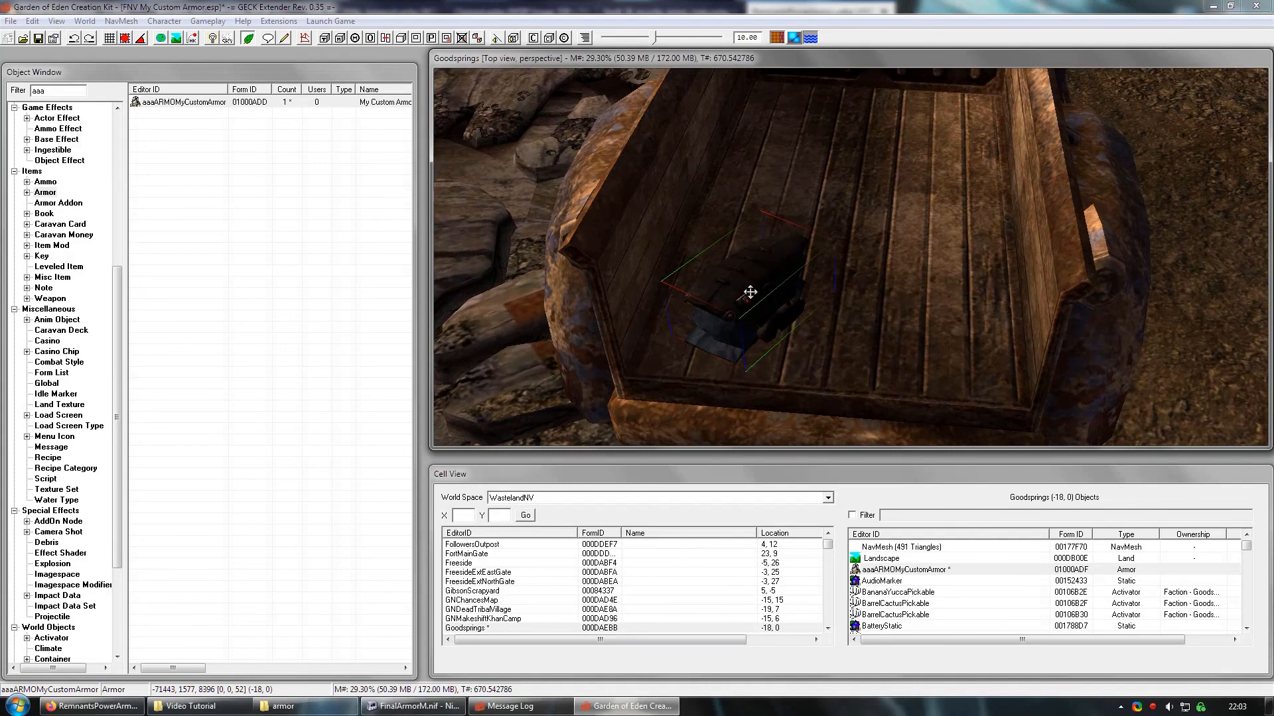
{"action": "left_click", "coordinate": [35, 40]}
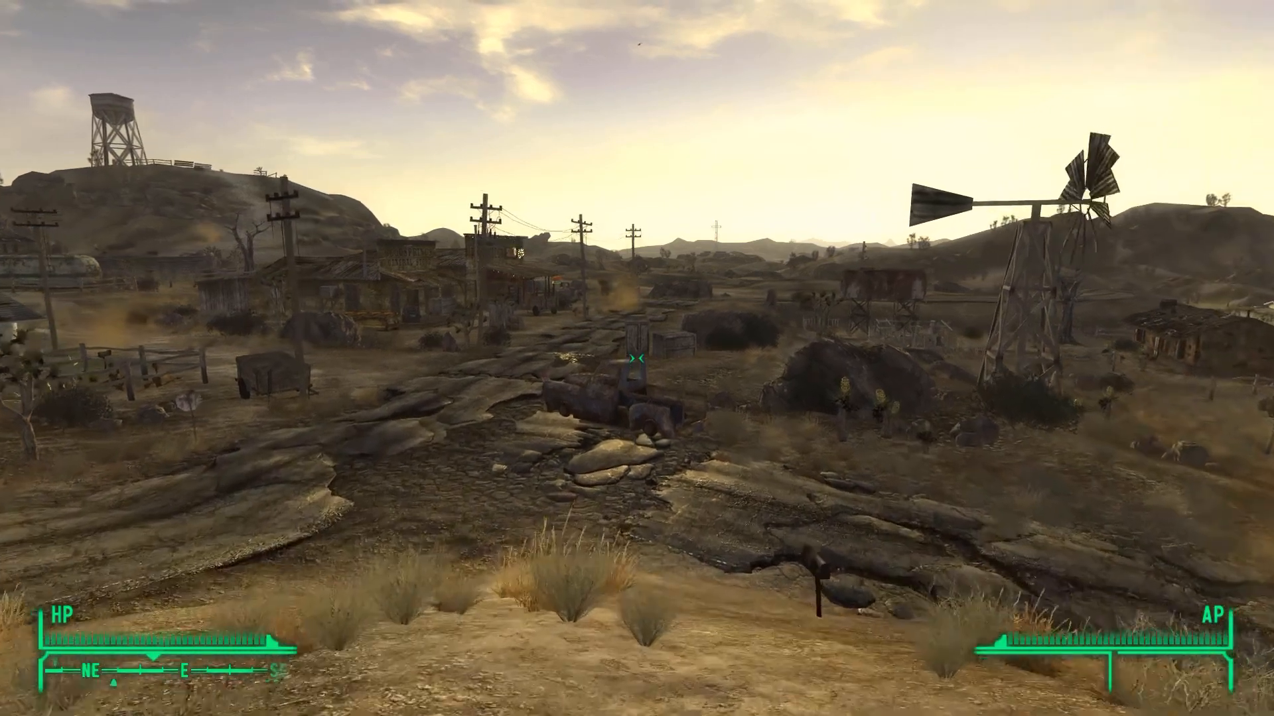
Step: Switch to Fallout New Vegas, walk to the truck in Goodsprings and pick up the armor from its bed
{"action": "key", "text": "w"}
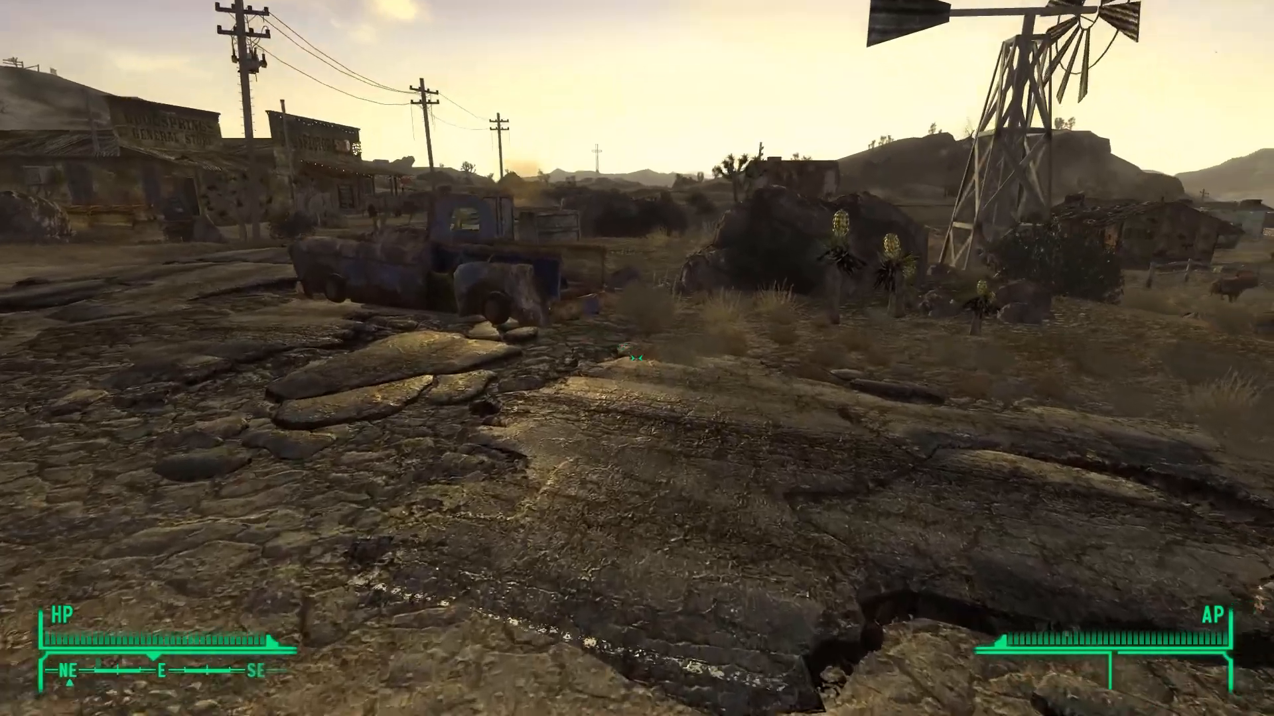
{"action": "key", "text": "w"}
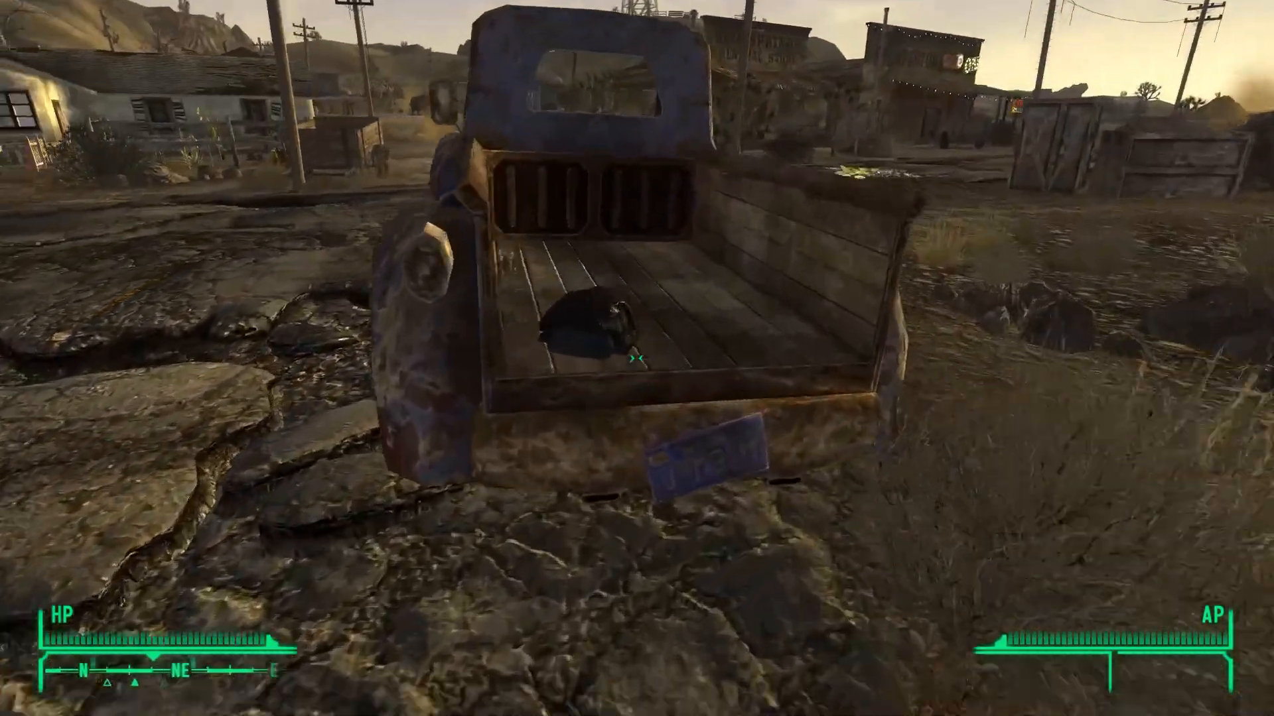
{"action": "key", "text": "e"}
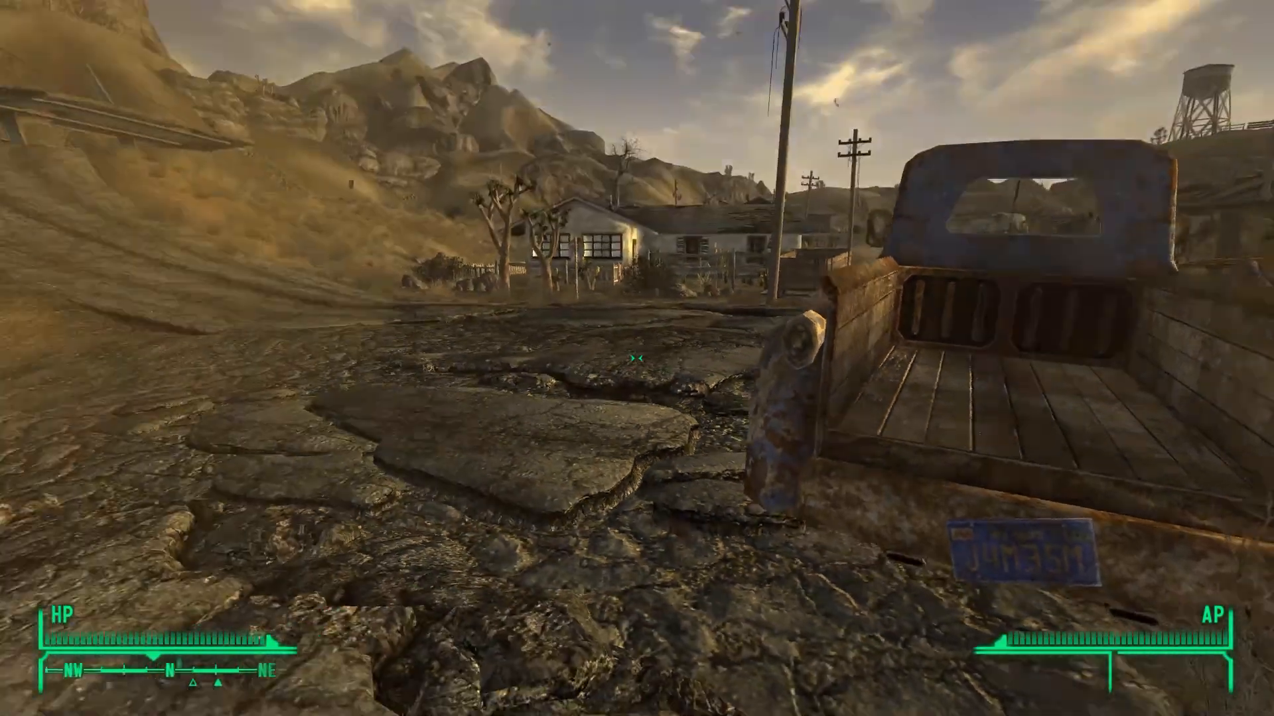
Step: Equip My Custom Armor from the Pip-Boy's apparel and return to the game world
{"action": "key", "text": "Tab"}
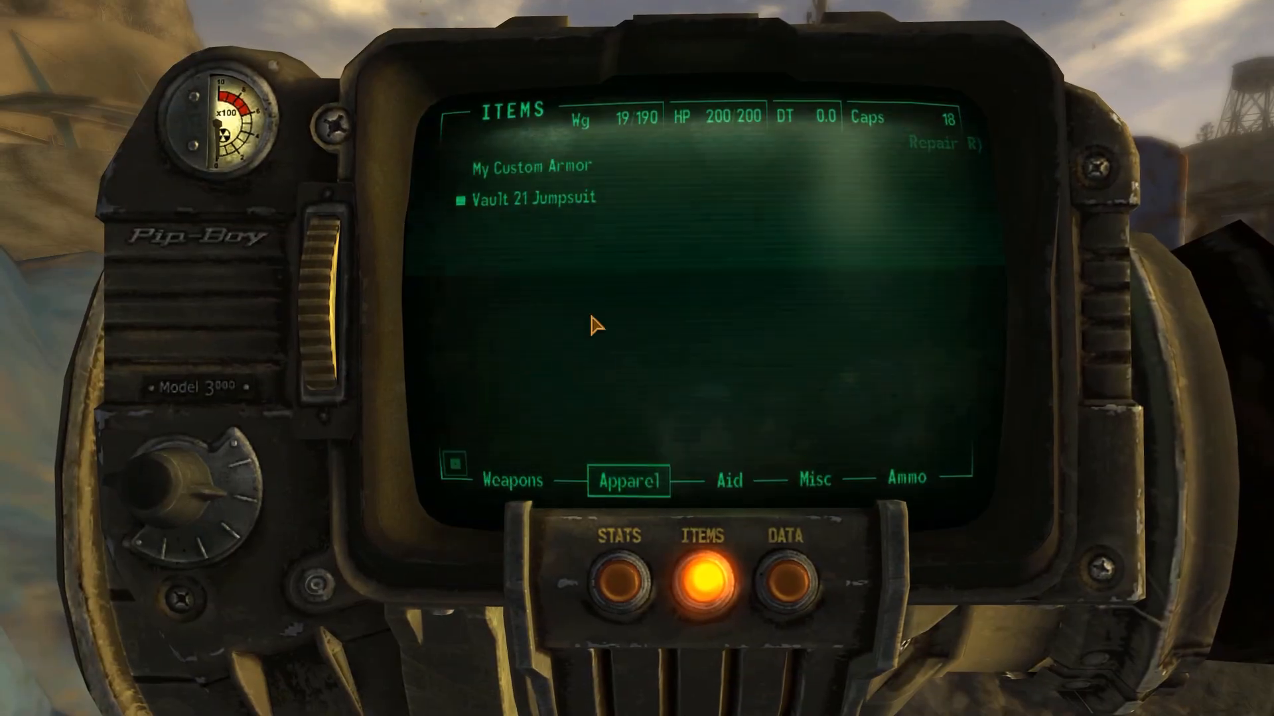
{"action": "left_click", "coordinate": [552, 171]}
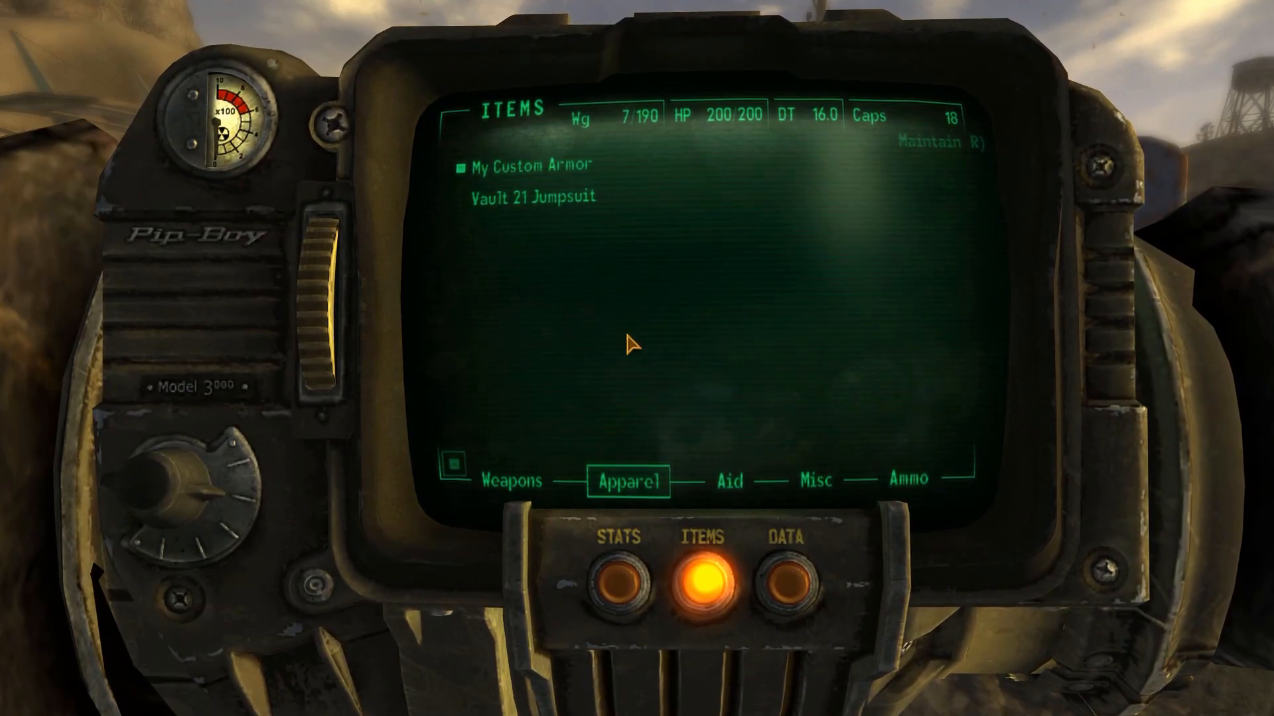
{"action": "key", "text": "Tab"}
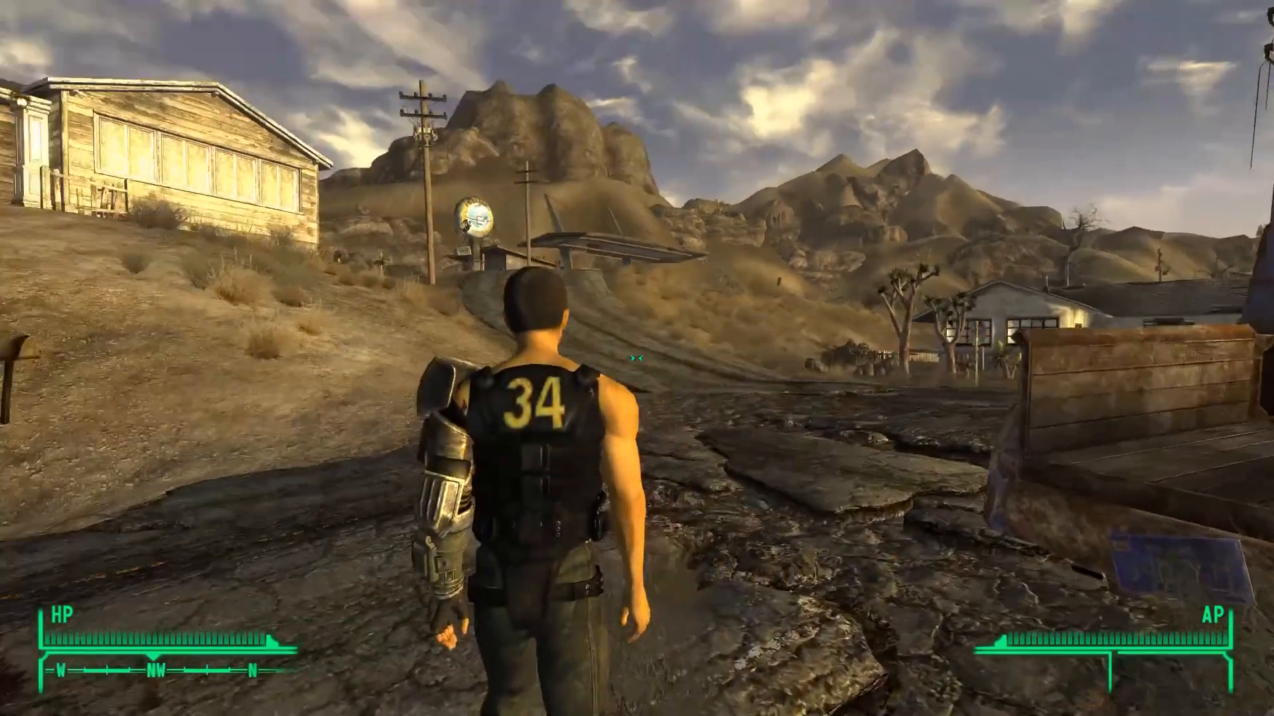
Step: Examine the worn custom armor in third person from all sides while standing, running and crouching, and return to first person
{"action": "middle_click_drag", "start_coordinate": [636, 359], "coordinate": [1186, 358]}
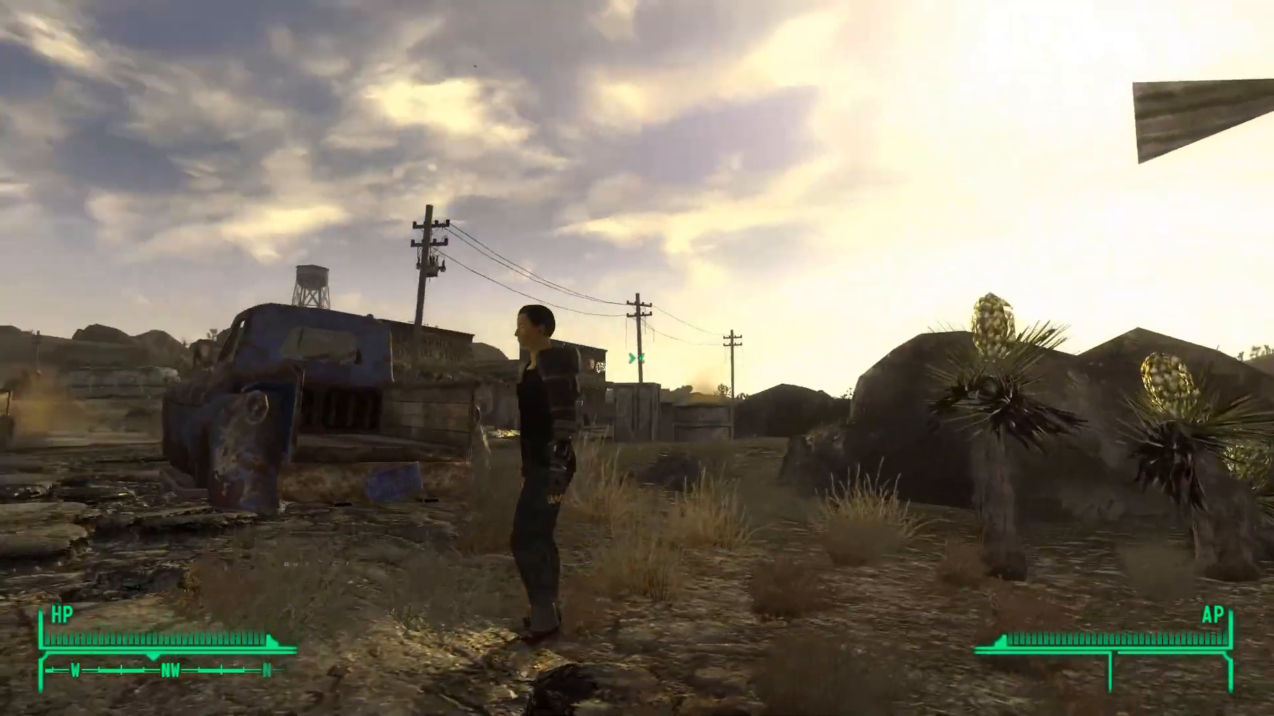
{"action": "key", "text": "w"}
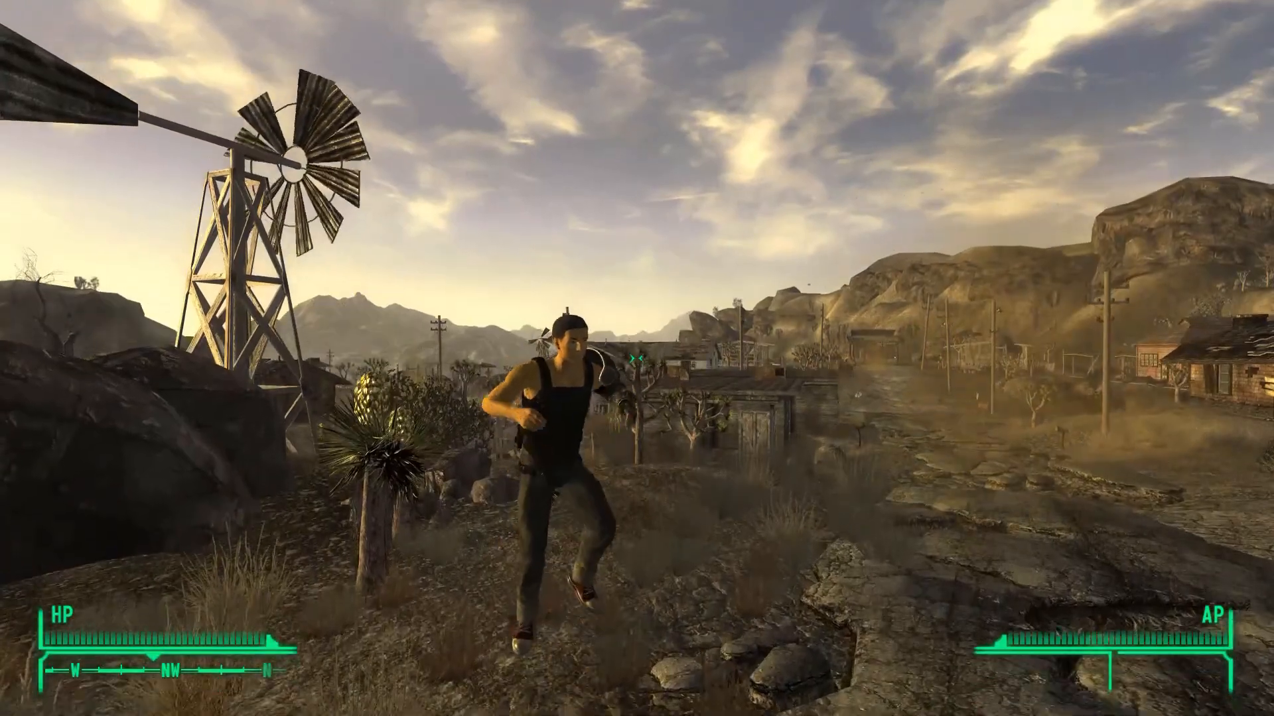
{"action": "middle_click_drag", "start_coordinate": [636, 358], "coordinate": [875, 358]}
{"action": "key", "text": "s"}
{"action": "key", "text": "d"}
{"action": "key", "text": "ctrl"}
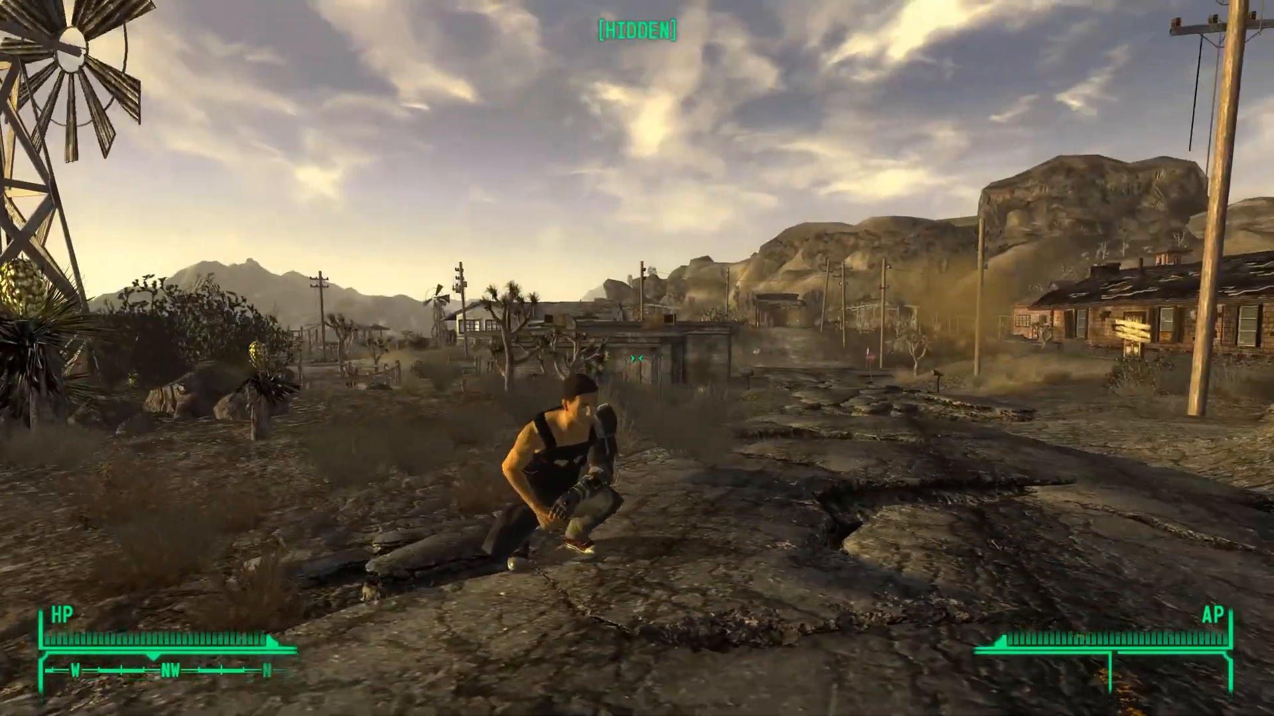
{"action": "key", "text": "ctrl"}
{"action": "middle_click_drag", "start_coordinate": [636, 359], "coordinate": [1227, 358]}
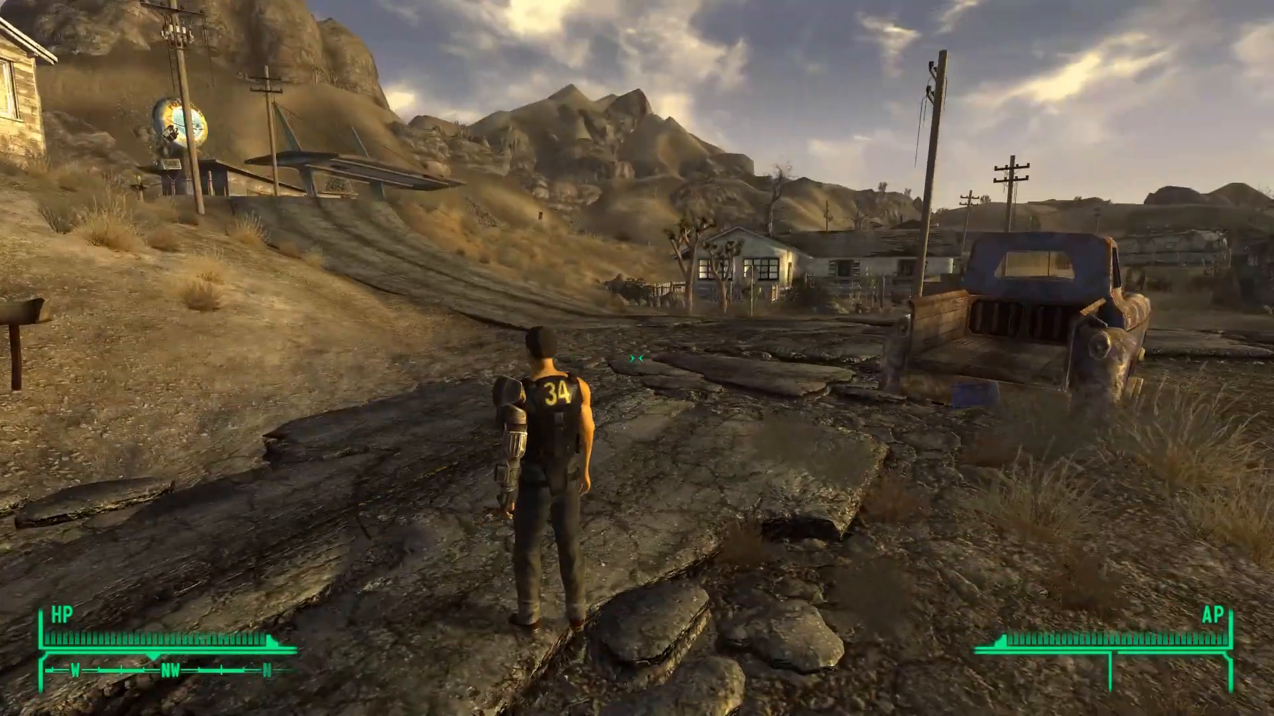
{"action": "key", "text": "f"}
{"action": "key", "text": "w"}
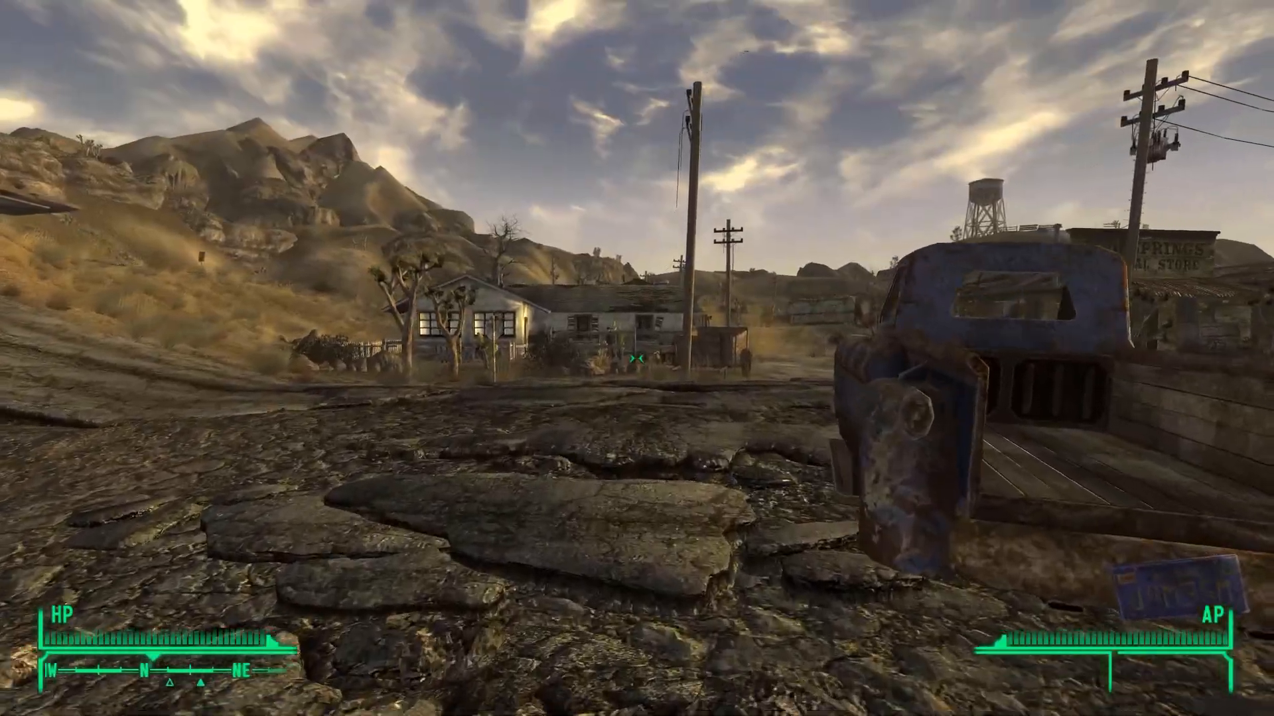
Step: Check the character's active effects in the Pip-Boy status for the custom armor's object effect
{"action": "key", "text": "Tab"}
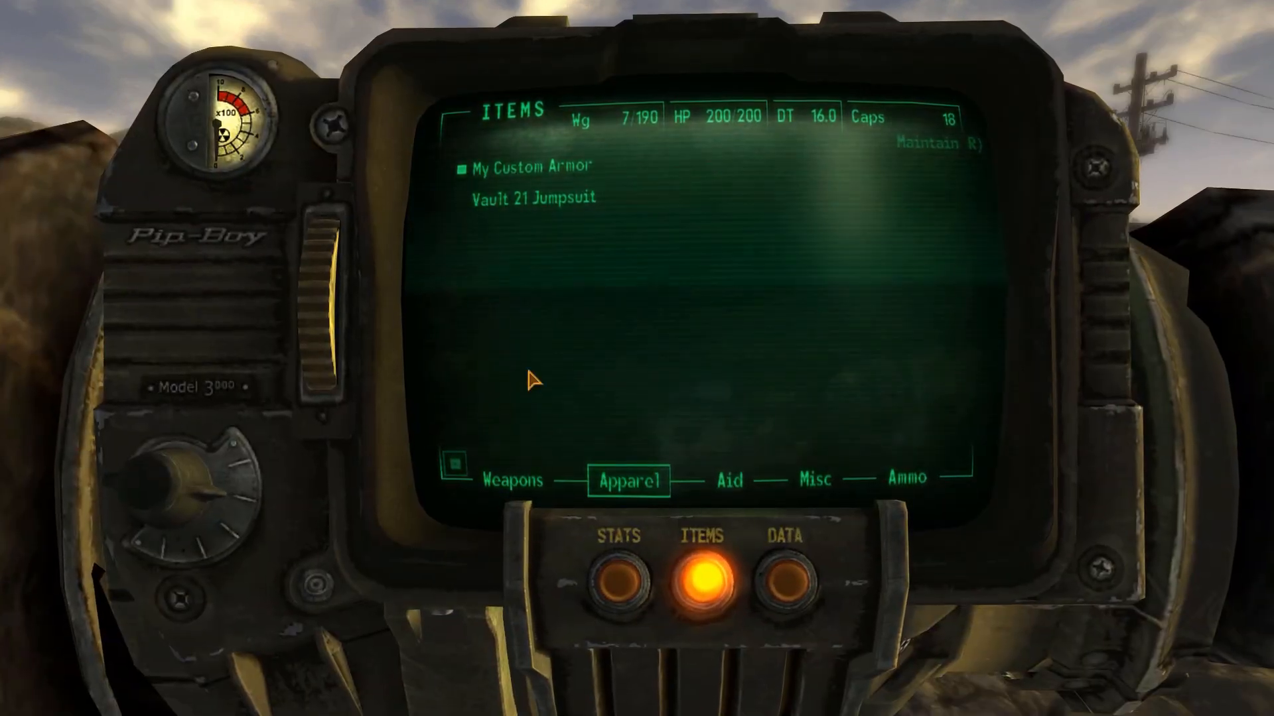
{"action": "left_click", "coordinate": [607, 587]}
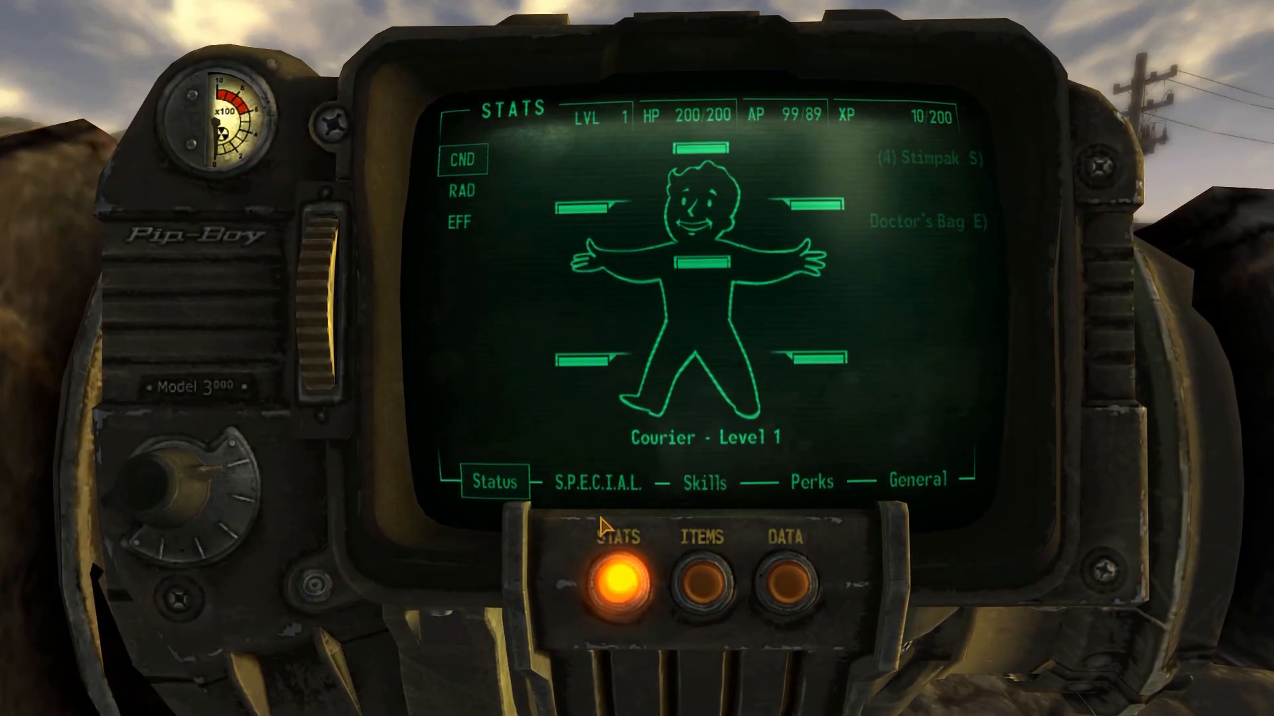
{"action": "left_click", "coordinate": [475, 222]}
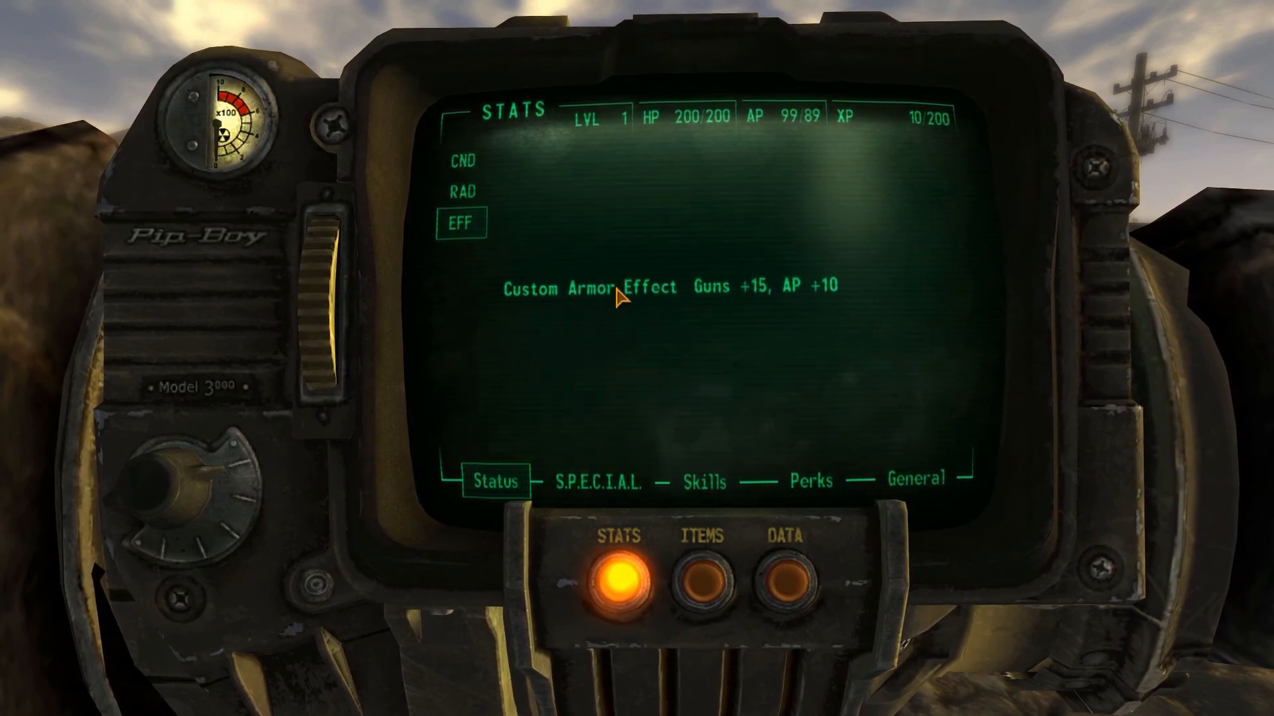